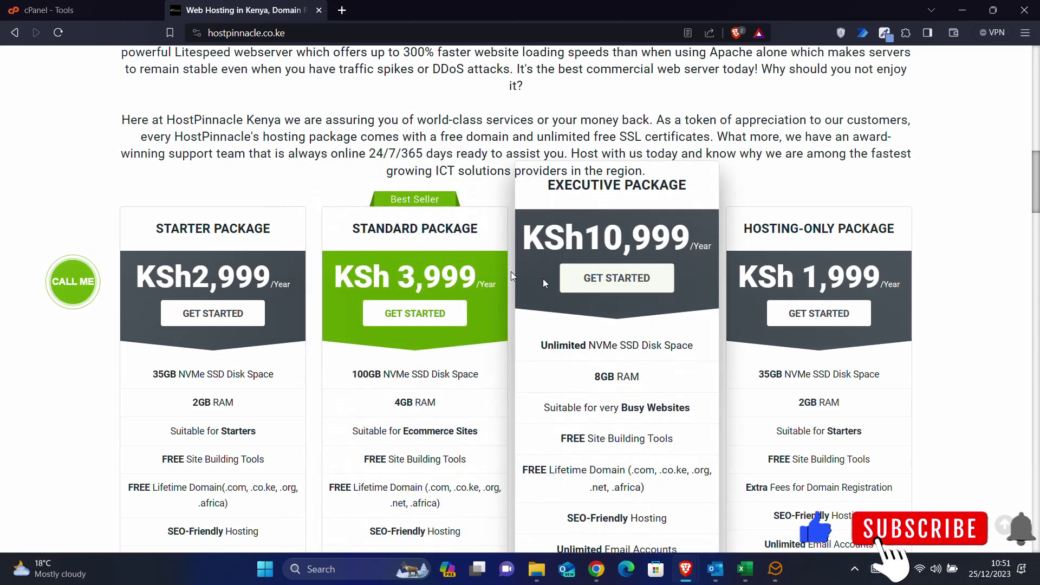
- Start an order for the Standard hosting package at KSh 3,999/year
{"action": "left_click", "coordinate": [392, 286]}
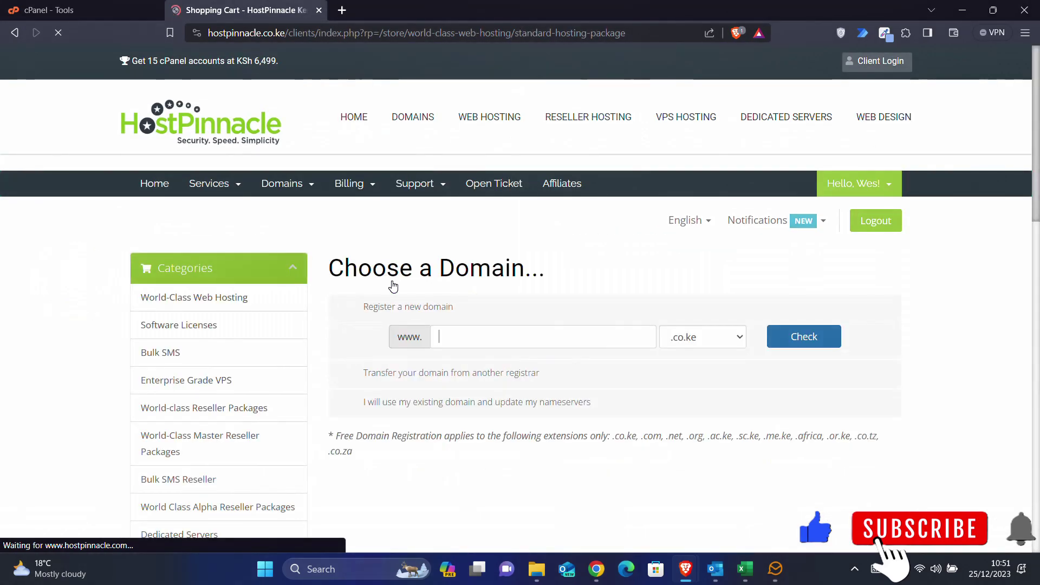
- Enter 'techhub' with the .co.ke extension and check whether techhub.co.ke is available
{"action": "scroll", "coordinate": [940, 325], "scroll_direction": "down", "scroll_amount": 2}
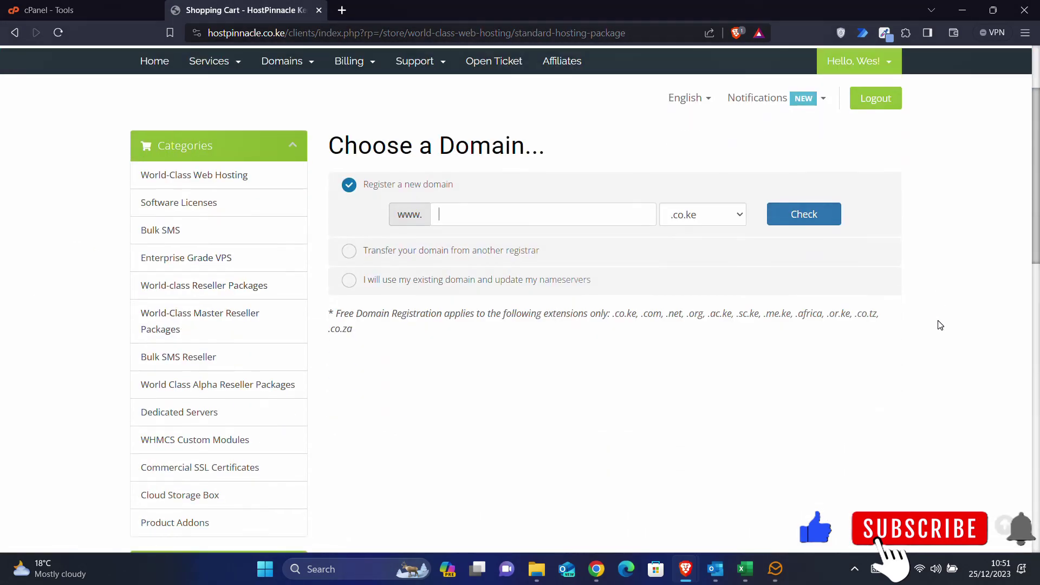
{"action": "left_click", "coordinate": [498, 206]}
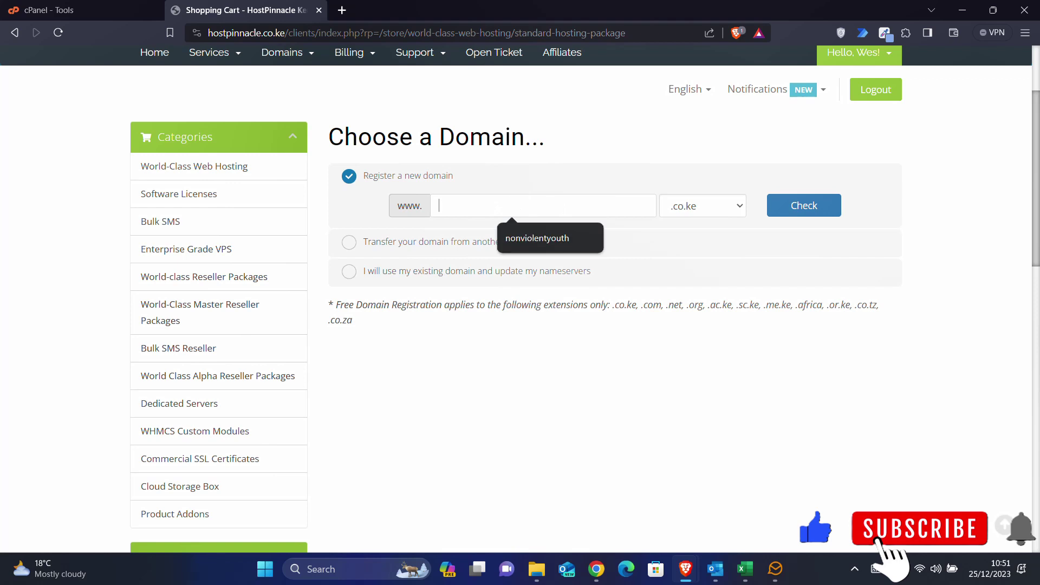
{"action": "type", "text": "te"}
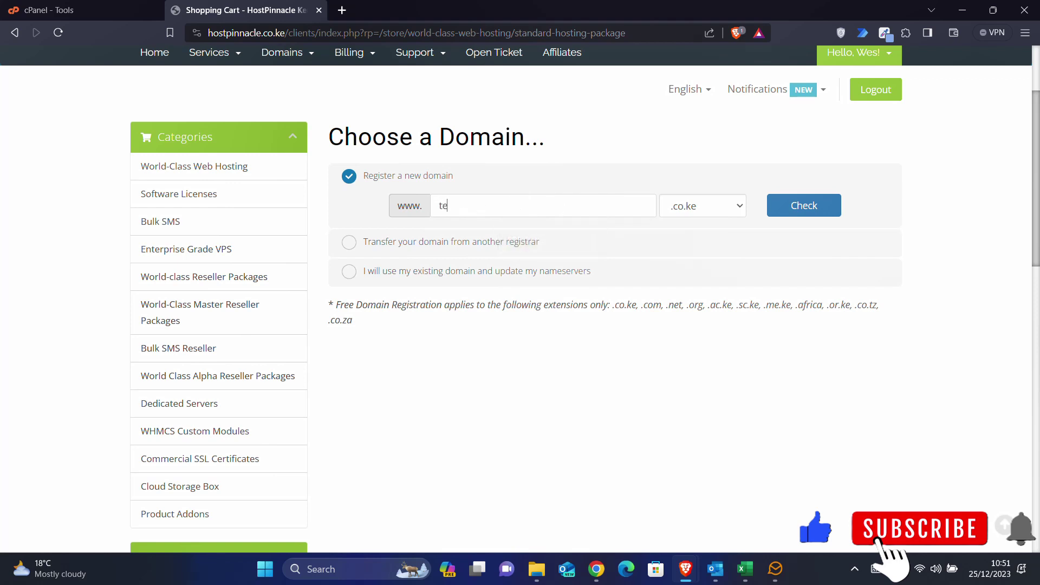
{"action": "type", "text": "chhub"}
{"action": "left_click", "coordinate": [706, 209]}
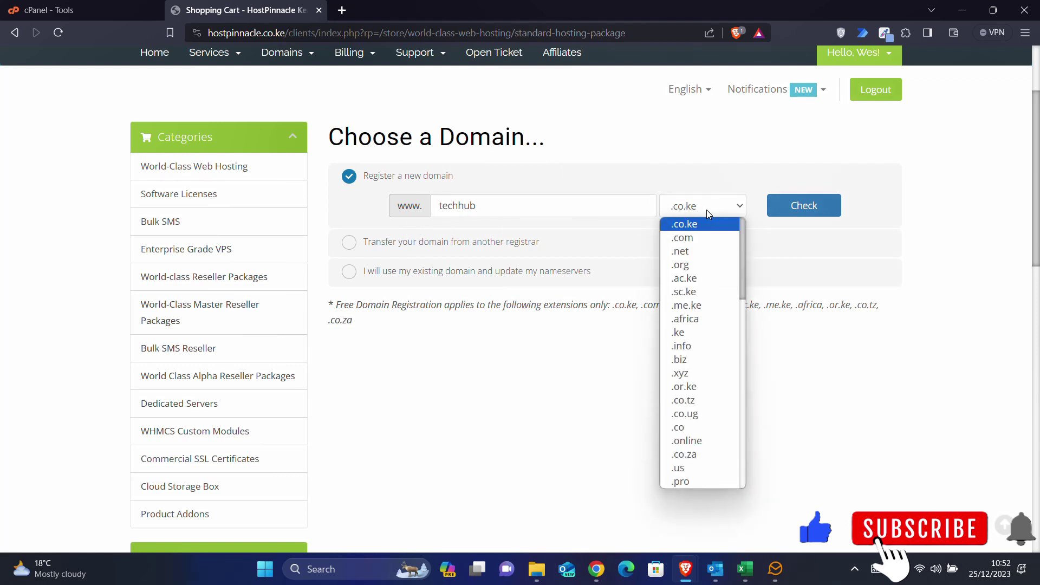
{"action": "left_click", "coordinate": [702, 210]}
{"action": "left_click", "coordinate": [816, 210]}
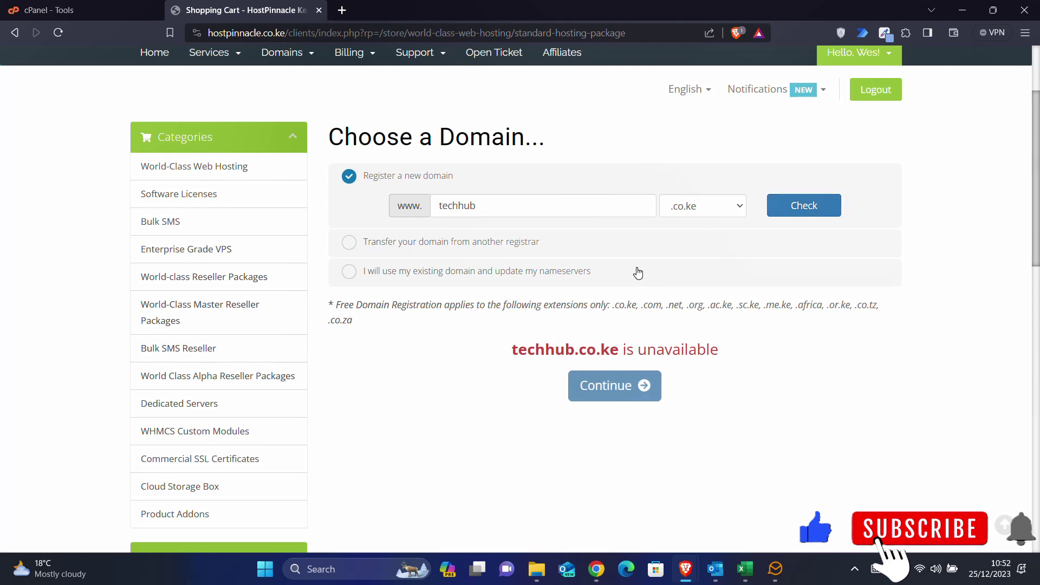
- Try techhub.com, then check techhubke.co.ke on .co.ke instead
{"action": "left_click", "coordinate": [693, 208]}
{"action": "left_click", "coordinate": [693, 237]}
{"action": "left_click", "coordinate": [805, 207]}
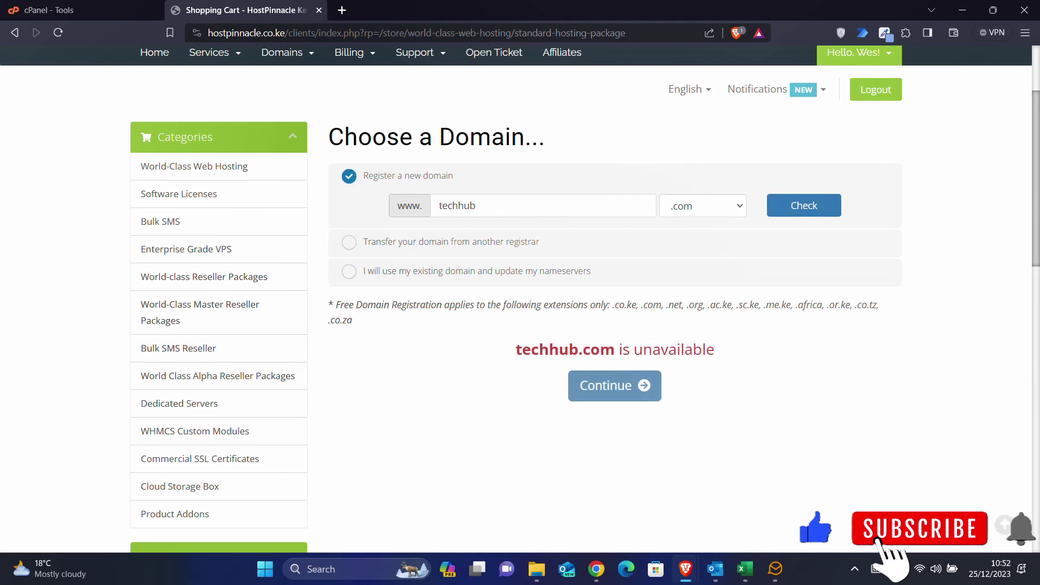
{"action": "left_click", "coordinate": [703, 206]}
{"action": "left_click", "coordinate": [692, 223]}
{"action": "left_click", "coordinate": [817, 207]}
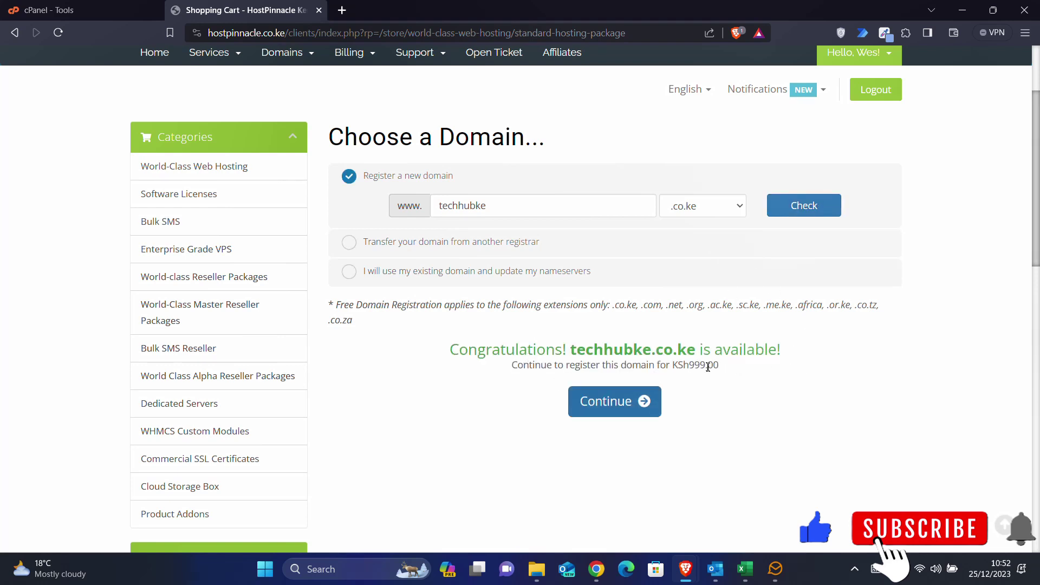
- Review the techhubke.co.ke registration price and continue with that domain
{"action": "left_click_drag", "start_coordinate": [705, 364], "coordinate": [677, 365]}
{"action": "left_click", "coordinate": [688, 367]}
{"action": "left_click", "coordinate": [609, 405]}
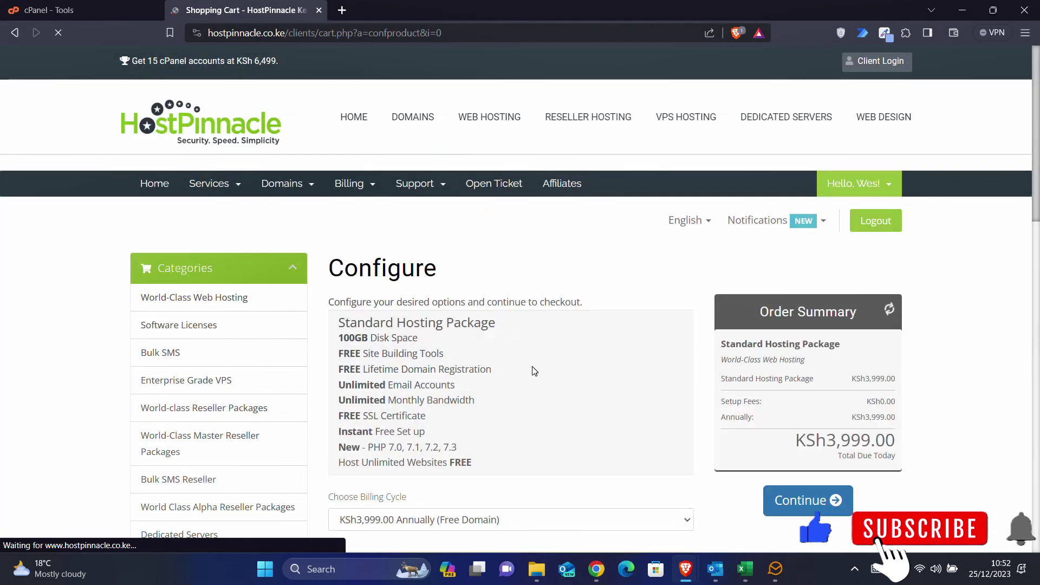
- Review the Standard package price and keep the annual billing cycle
{"action": "scroll", "coordinate": [532, 379], "scroll_direction": "down", "scroll_amount": 2}
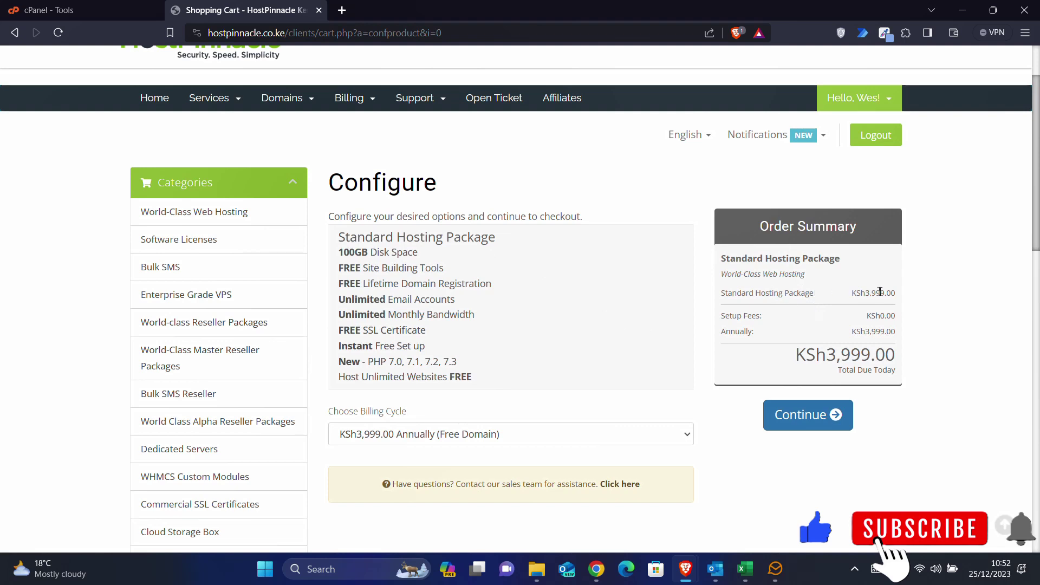
{"action": "left_click_drag", "start_coordinate": [896, 293], "coordinate": [865, 293]}
{"action": "left_click", "coordinate": [871, 328]}
{"action": "left_click_drag", "start_coordinate": [865, 331], "coordinate": [895, 332]}
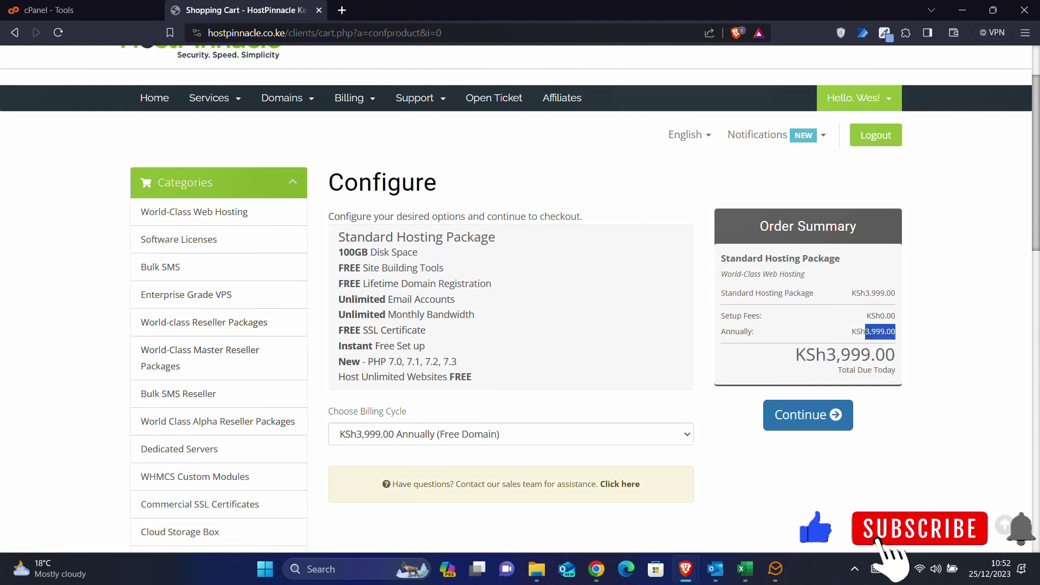
{"action": "left_click", "coordinate": [877, 335]}
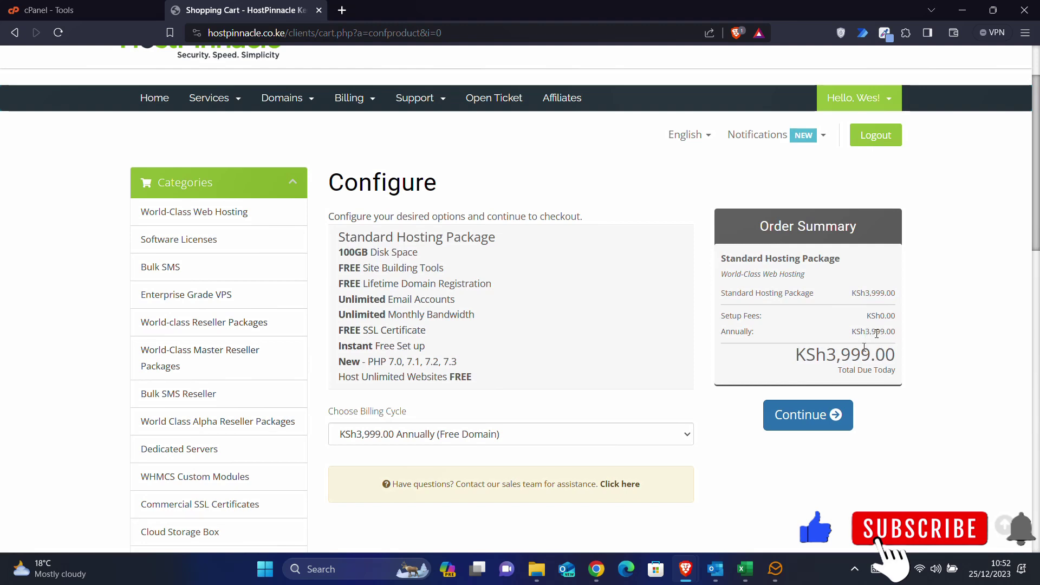
{"action": "left_click", "coordinate": [806, 429]}
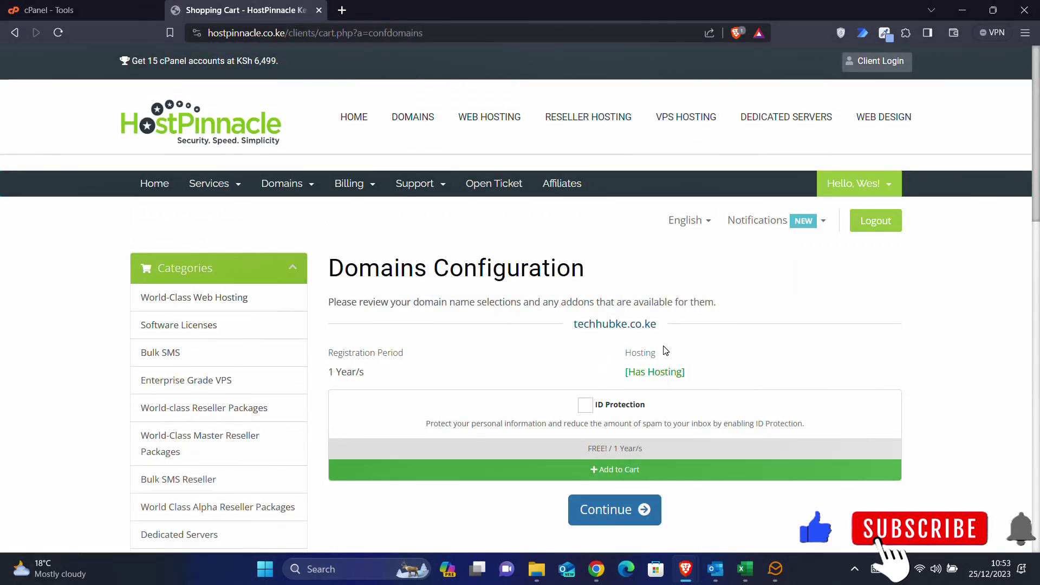
- Review the techhubke.co.ke domain configuration and continue to the cart
{"action": "scroll", "coordinate": [665, 351], "scroll_direction": "down", "scroll_amount": 1}
{"action": "left_click_drag", "start_coordinate": [571, 267], "coordinate": [658, 266]}
{"action": "left_click", "coordinate": [611, 295]}
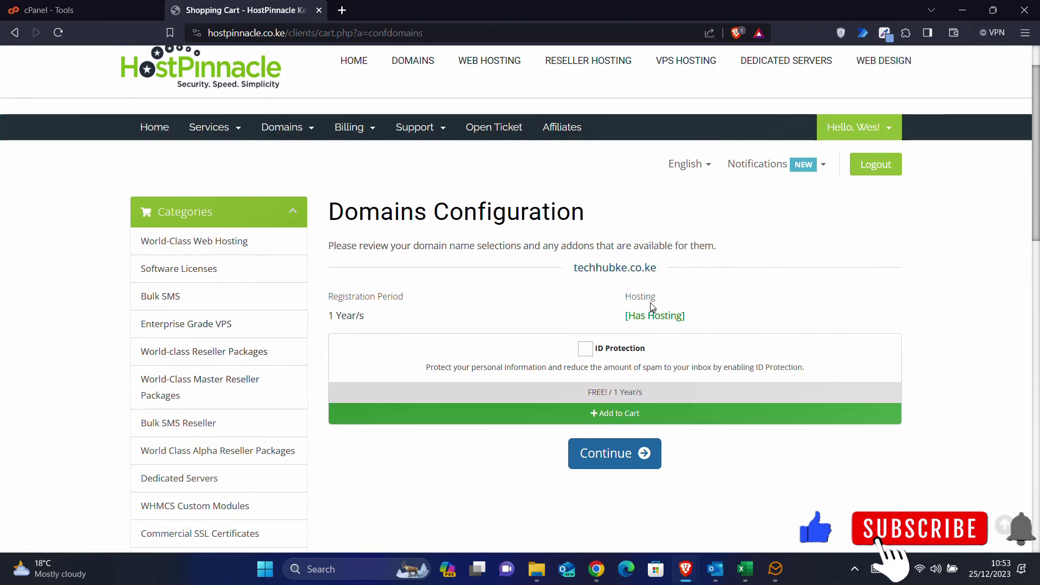
{"action": "left_click", "coordinate": [621, 465]}
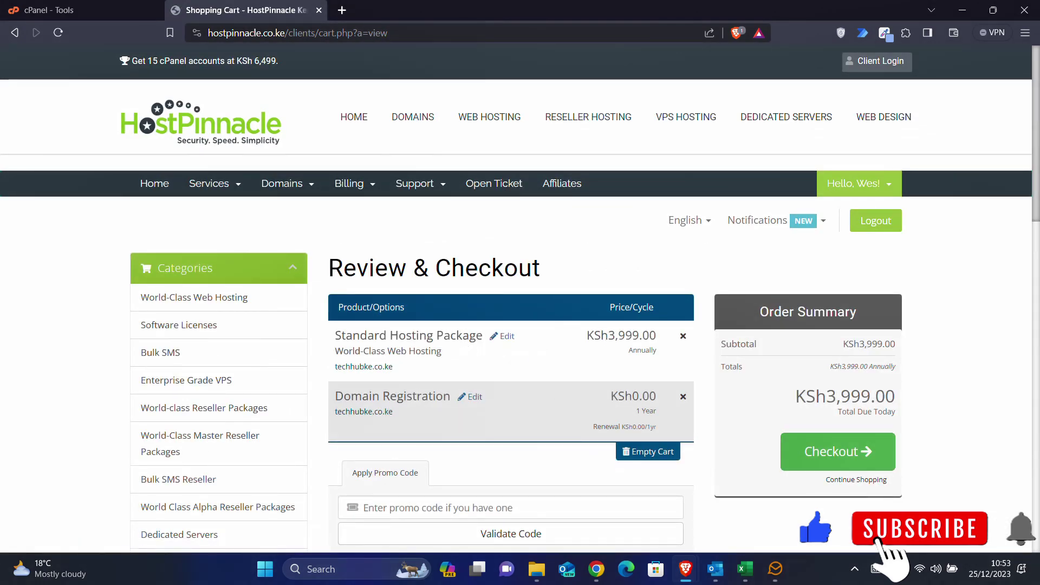
- Review the Standard Hosting Package and techhubke.co.ke cart items and total, then check out
{"action": "left_click_drag", "start_coordinate": [483, 336], "coordinate": [332, 336]}
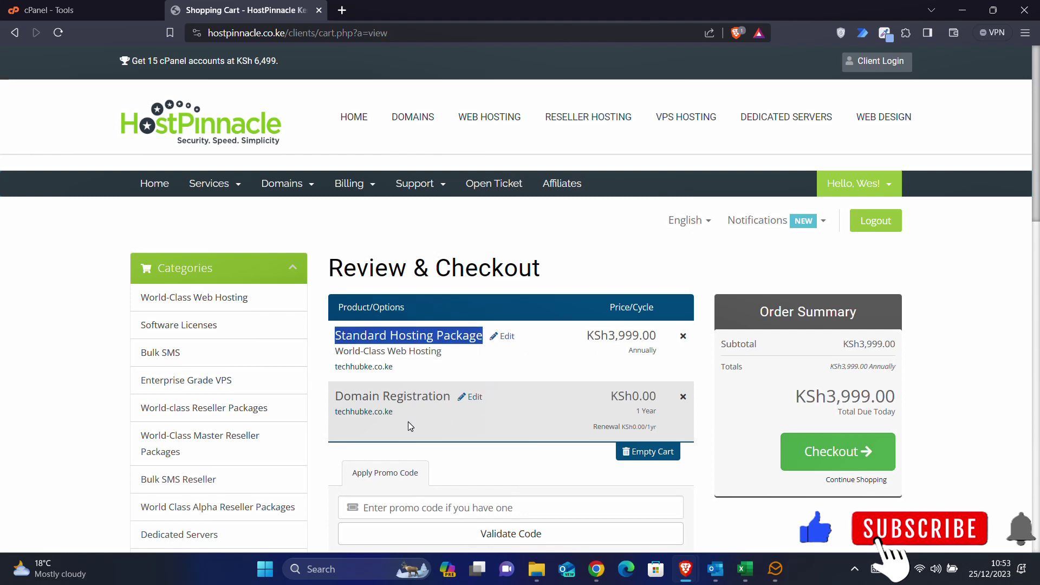
{"action": "left_click_drag", "start_coordinate": [397, 412], "coordinate": [339, 404]}
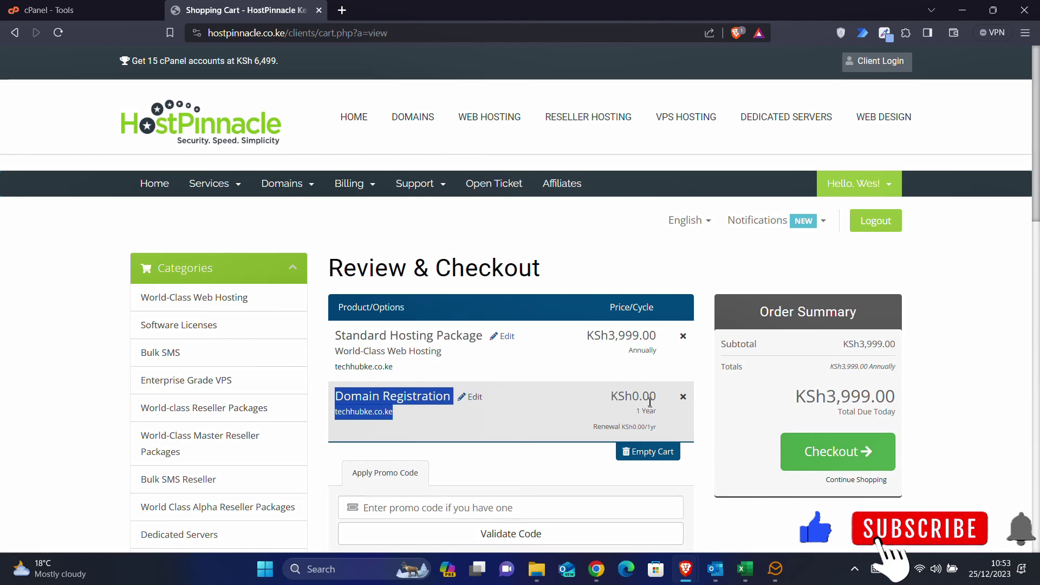
{"action": "left_click", "coordinate": [708, 365]}
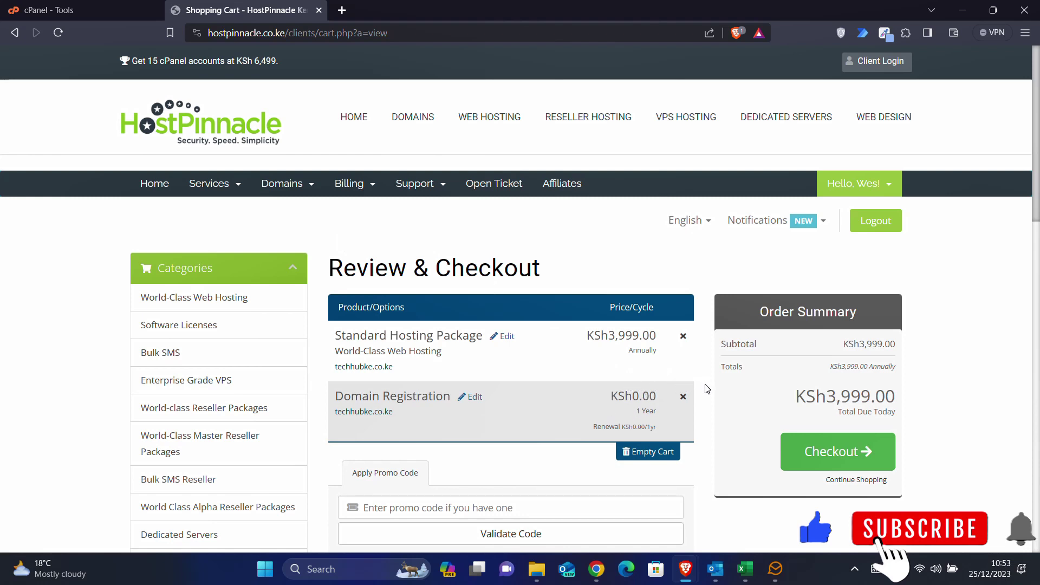
{"action": "scroll", "coordinate": [707, 388], "scroll_direction": "down", "scroll_amount": 1}
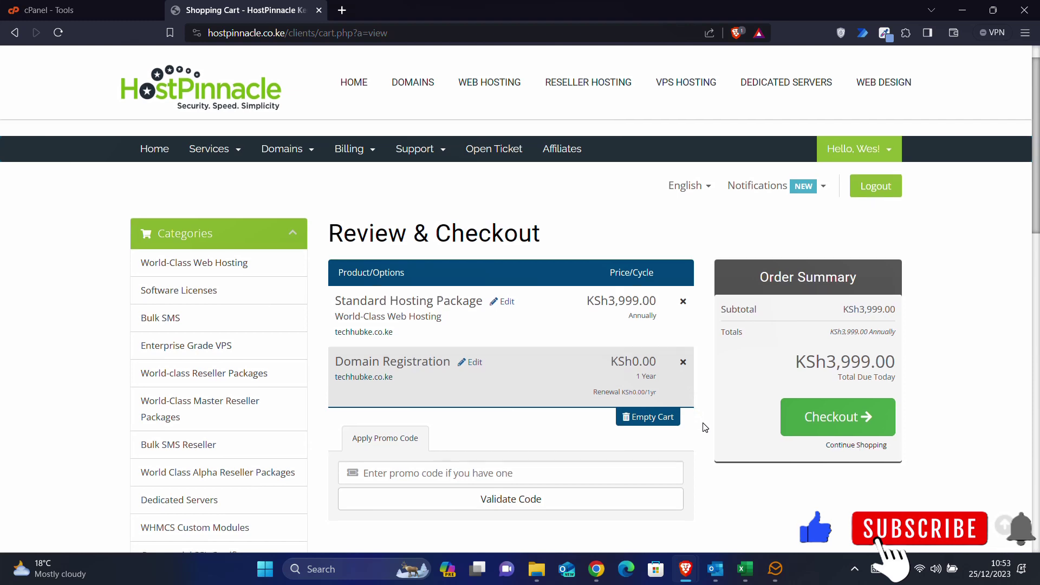
{"action": "scroll", "coordinate": [704, 428], "scroll_direction": "down", "scroll_amount": 3}
{"action": "scroll", "coordinate": [704, 427], "scroll_direction": "up", "scroll_amount": 2}
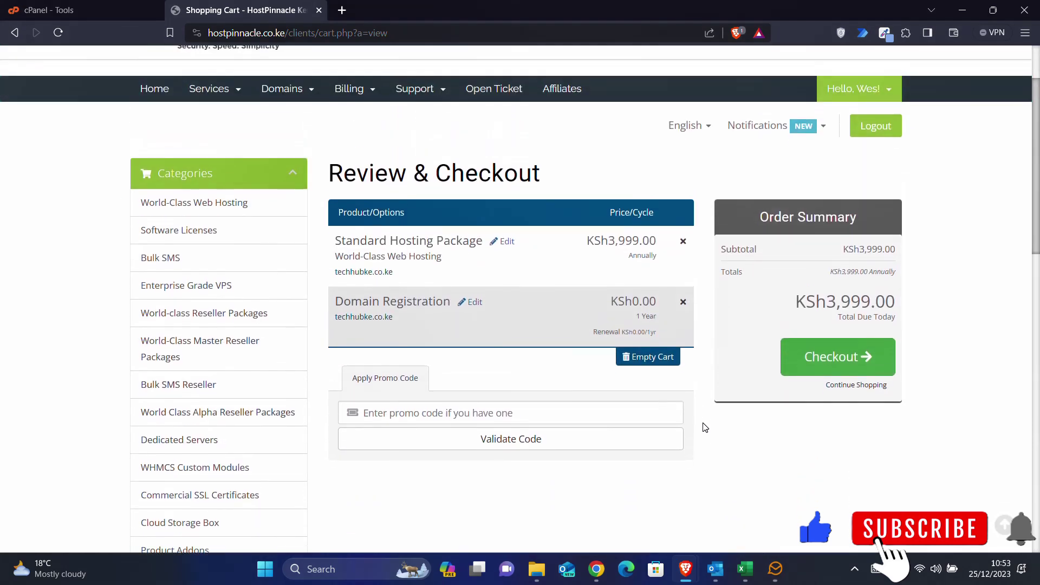
{"action": "scroll", "coordinate": [716, 356], "scroll_direction": "up", "scroll_amount": 2}
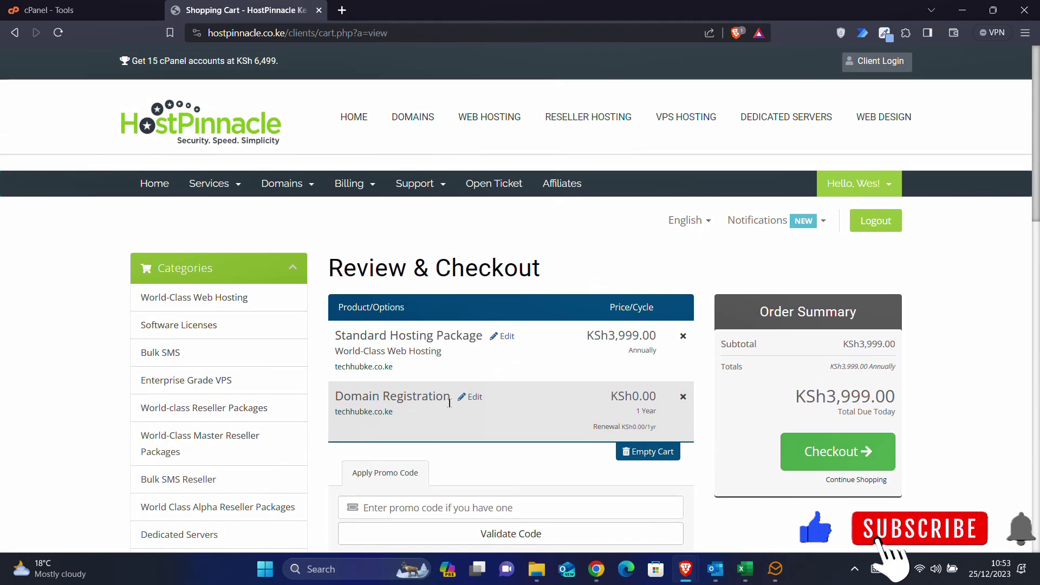
{"action": "left_click", "coordinate": [861, 460]}
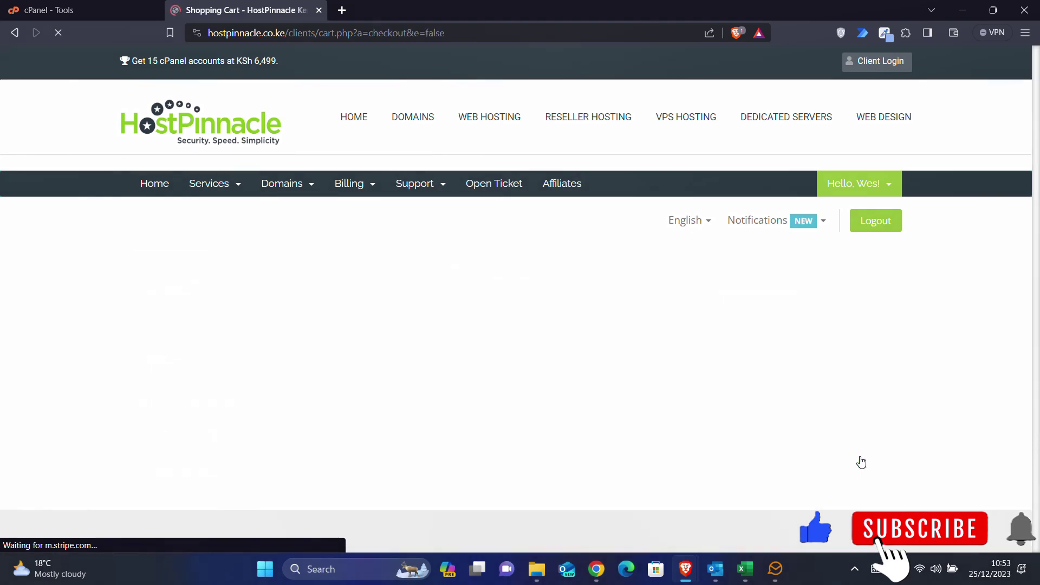
- Scroll through Checkout to review the account, registrant contact and KSh3,999.00 due
{"action": "scroll", "coordinate": [507, 380], "scroll_direction": "down", "scroll_amount": 8}
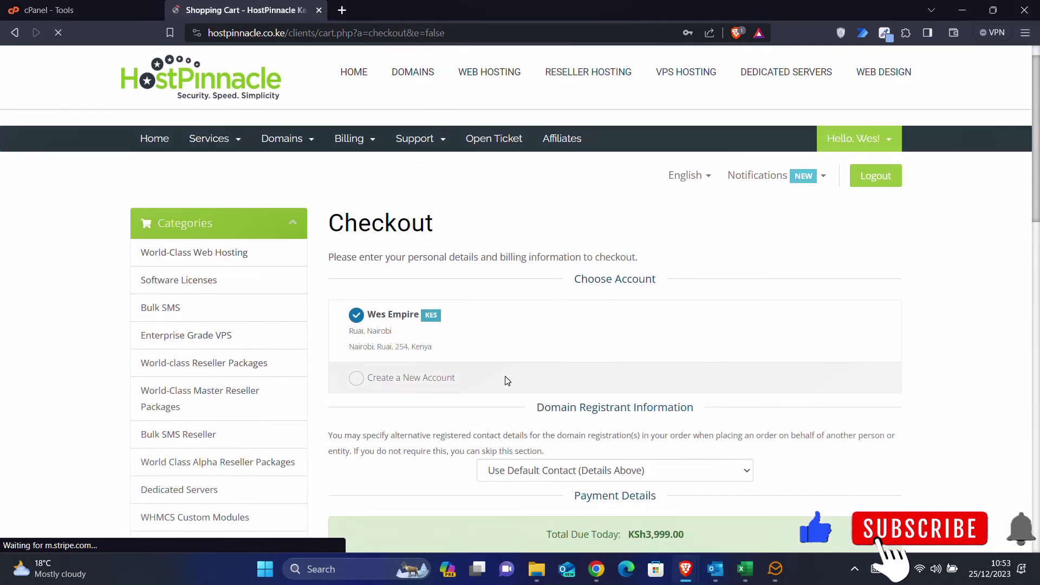
{"action": "scroll", "coordinate": [507, 381], "scroll_direction": "down", "scroll_amount": 4}
{"action": "scroll", "coordinate": [507, 381], "scroll_direction": "up", "scroll_amount": 8}
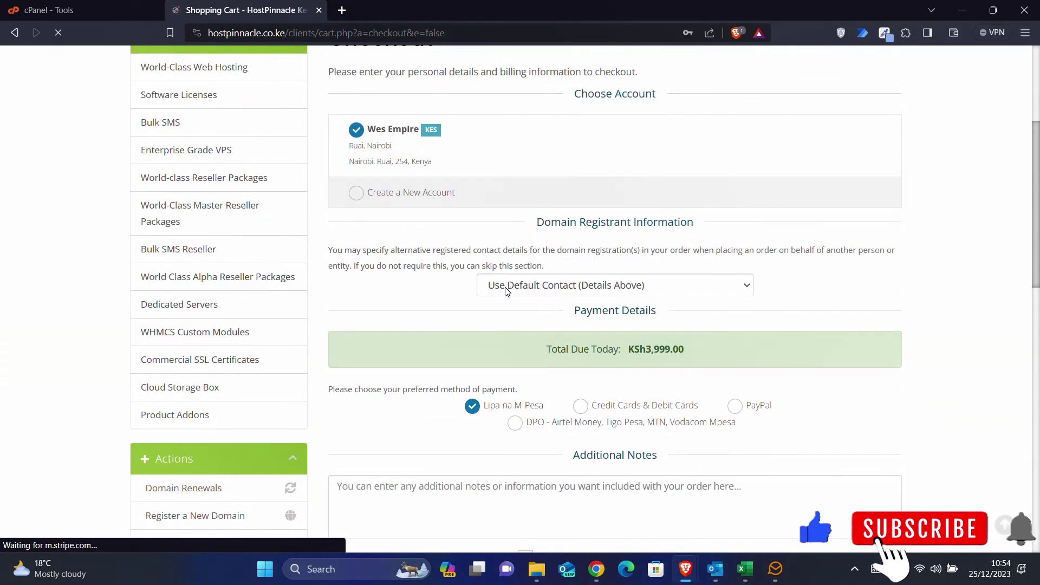
{"action": "scroll", "coordinate": [507, 293], "scroll_direction": "up", "scroll_amount": 4}
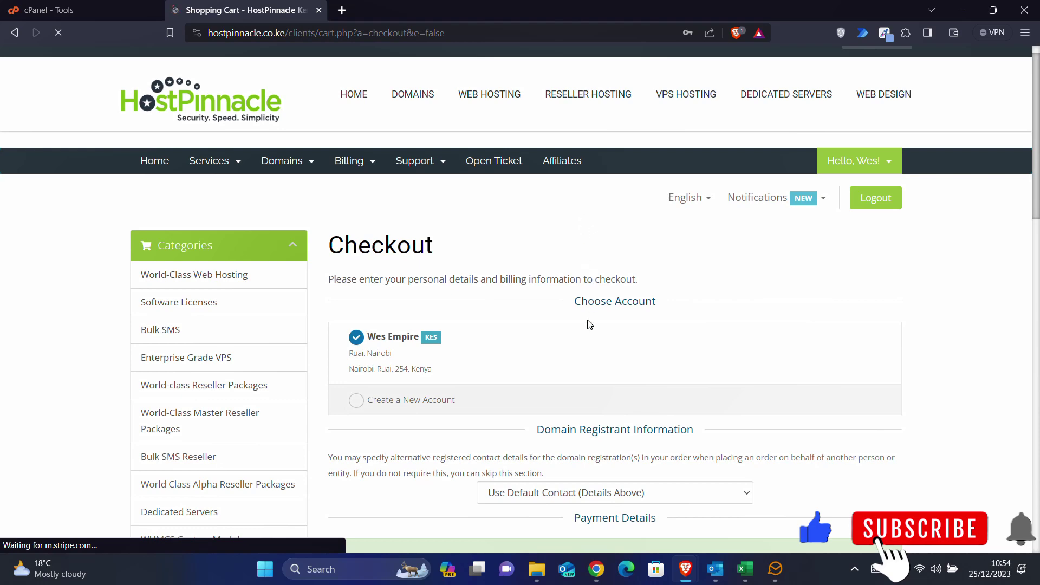
{"action": "scroll", "coordinate": [588, 323], "scroll_direction": "down", "scroll_amount": 5}
{"action": "scroll", "coordinate": [590, 324], "scroll_direction": "up", "scroll_amount": 5}
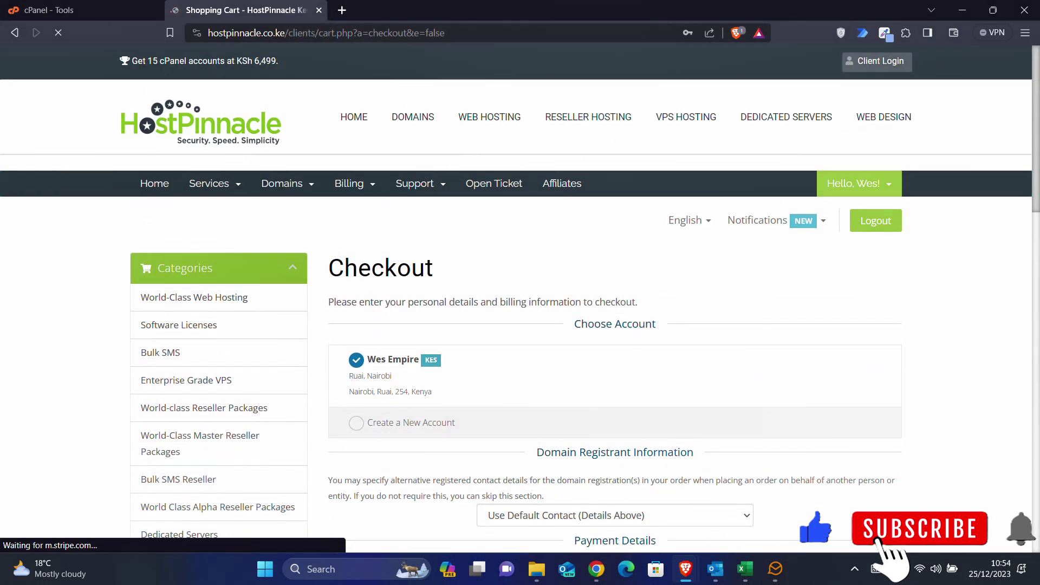
{"action": "scroll", "coordinate": [587, 321], "scroll_direction": "down", "scroll_amount": 2}
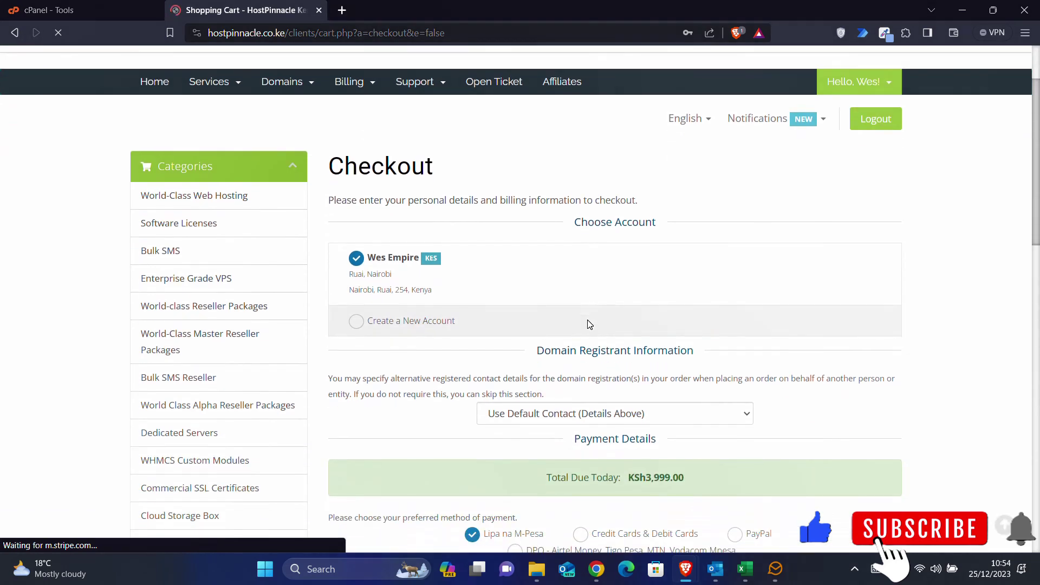
{"action": "scroll", "coordinate": [540, 258], "scroll_direction": "up", "scroll_amount": 2}
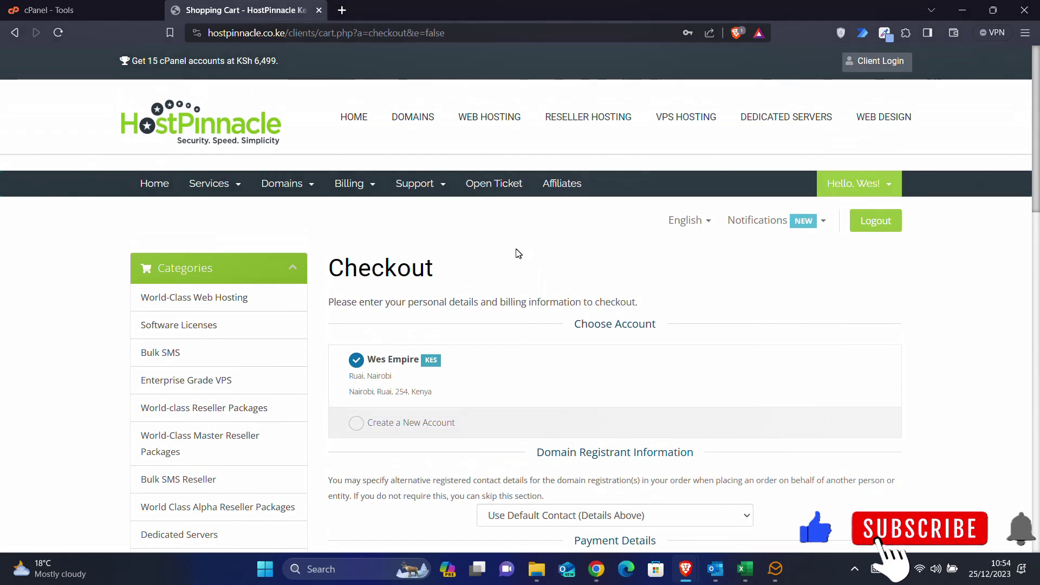
{"action": "left_click", "coordinate": [79, 6]}
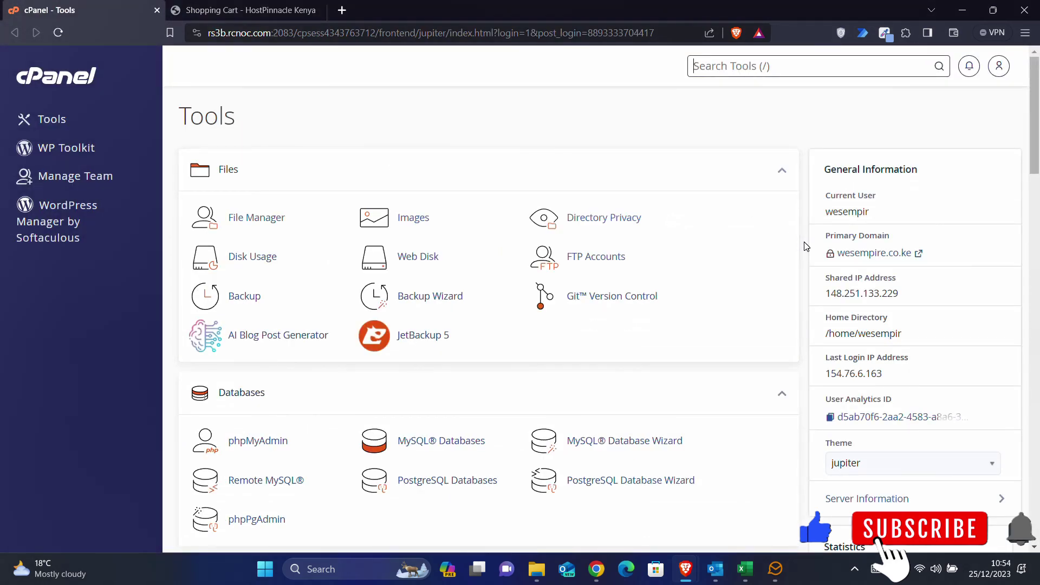
{"action": "scroll", "coordinate": [806, 246], "scroll_direction": "down", "scroll_amount": 4}
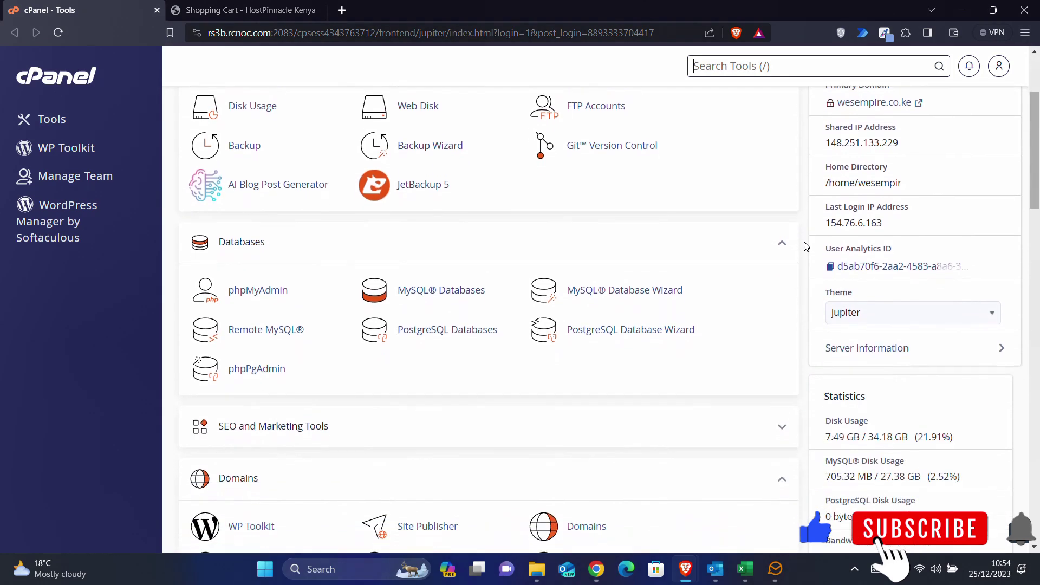
{"action": "scroll", "coordinate": [806, 247], "scroll_direction": "up", "scroll_amount": 4}
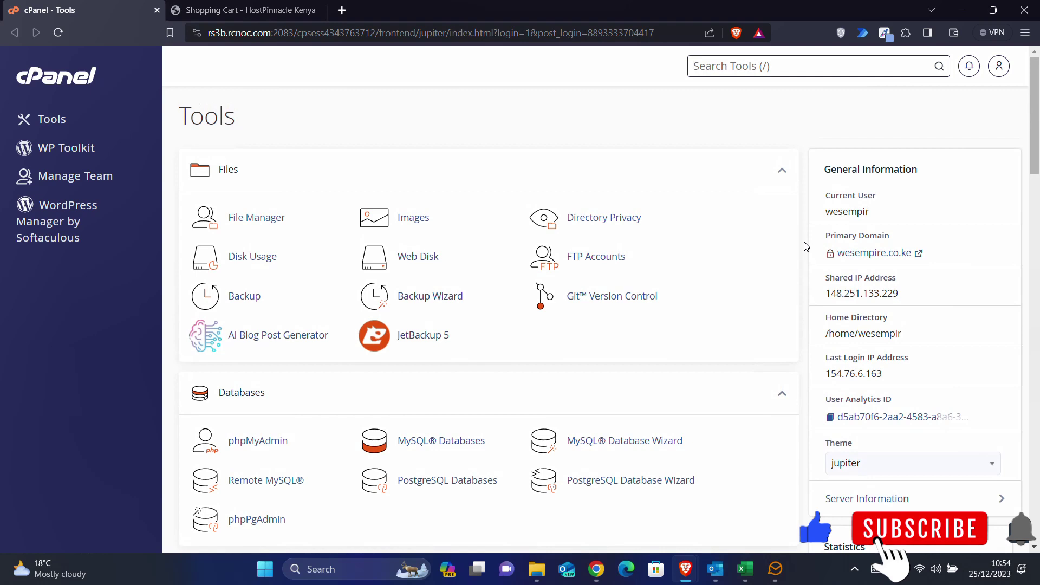
- Open the wordpress.org site in a new browser tab
{"action": "left_click", "coordinate": [342, 10]}
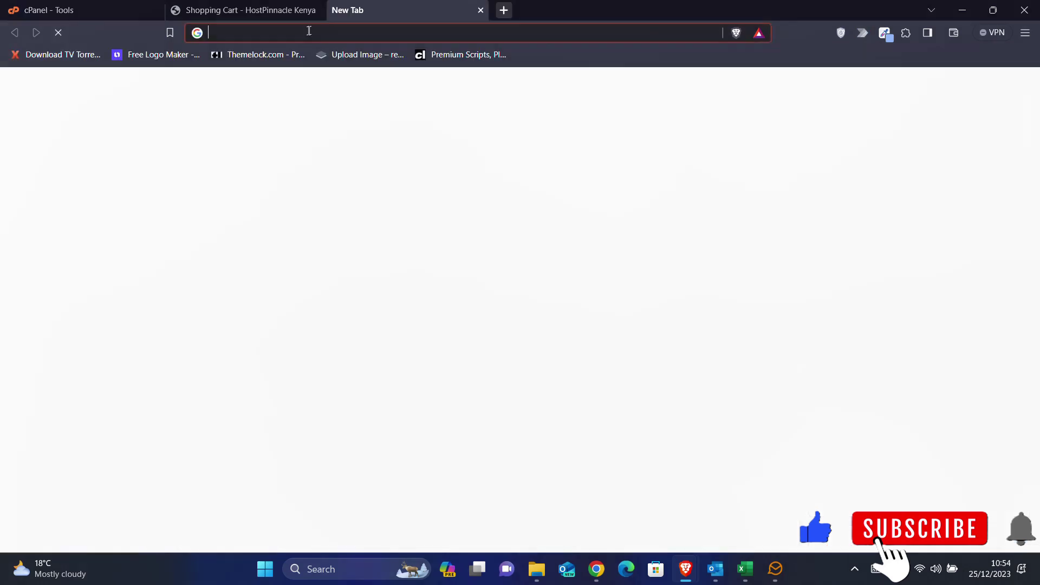
{"action": "left_click", "coordinate": [305, 32]}
{"action": "type", "text": "wordpress.org"}
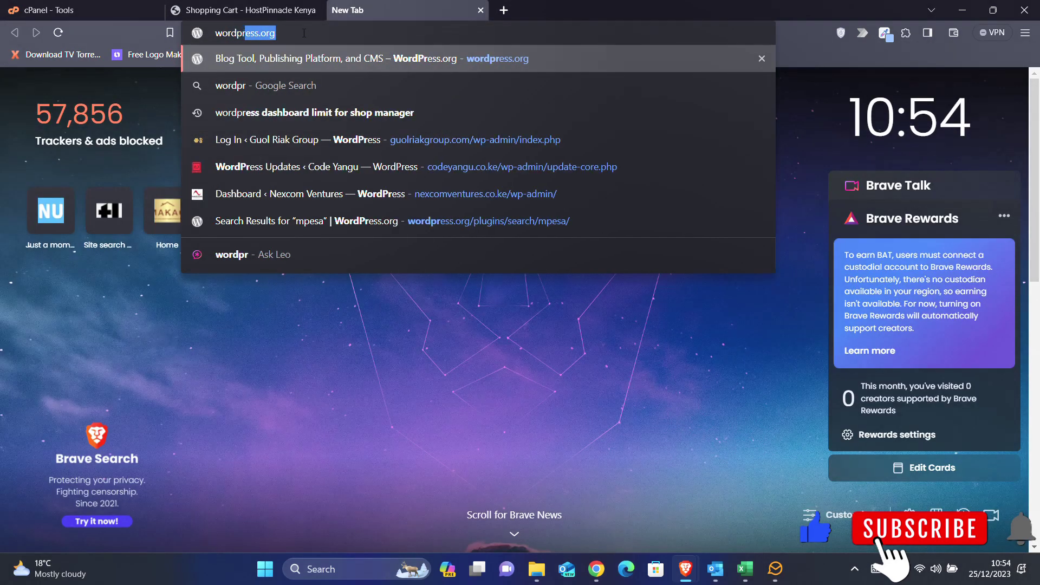
{"action": "key", "text": "Return"}
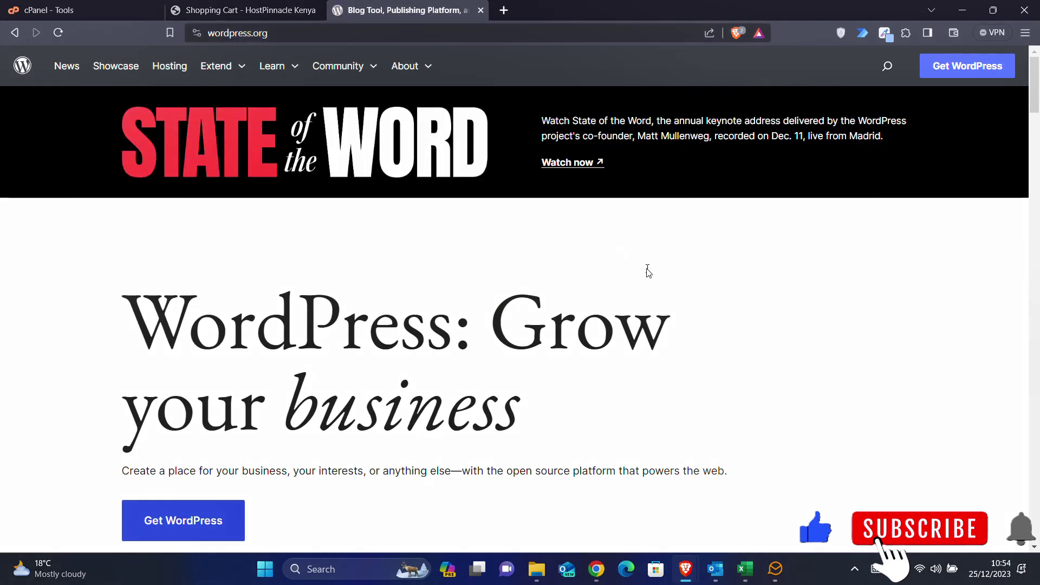
{"action": "scroll", "coordinate": [648, 272], "scroll_direction": "down", "scroll_amount": 5}
{"action": "scroll", "coordinate": [648, 272], "scroll_direction": "up", "scroll_amount": 6}
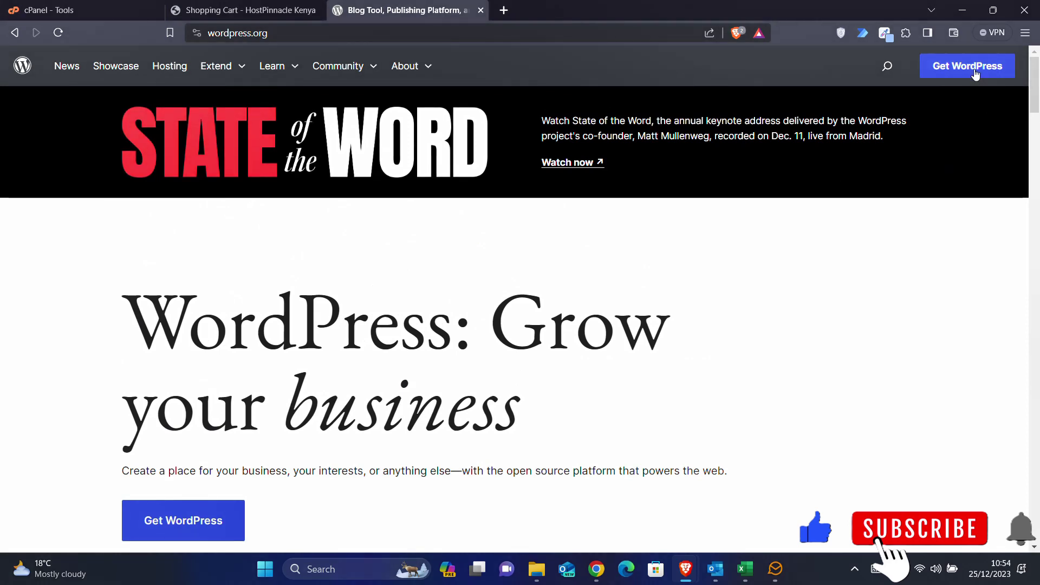
- Go to Get WordPress and download WordPress 6.4.2
{"action": "left_click", "coordinate": [974, 71]}
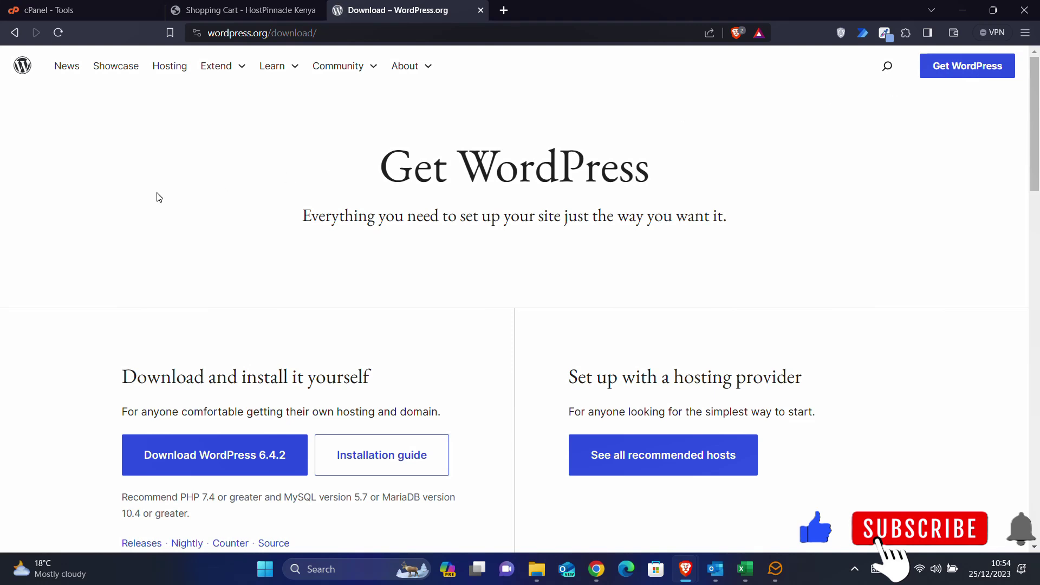
{"action": "scroll", "coordinate": [159, 196], "scroll_direction": "down", "scroll_amount": 2}
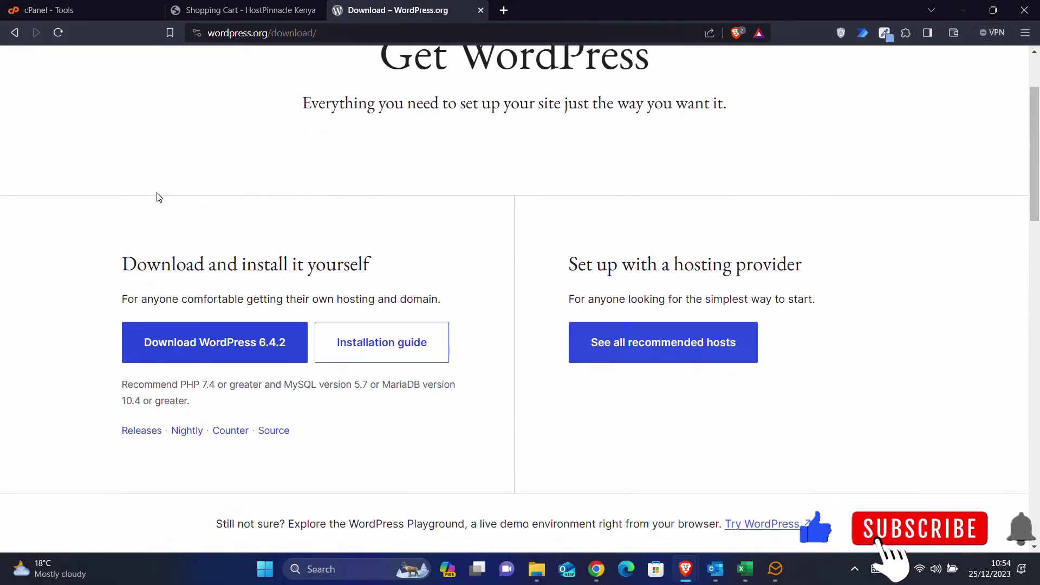
{"action": "left_click", "coordinate": [233, 345]}
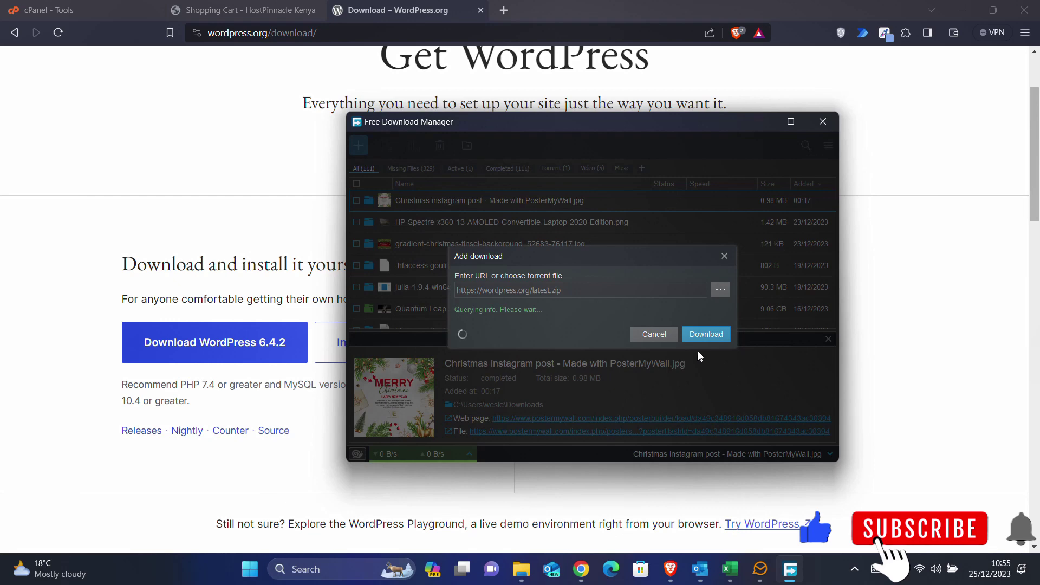
- Save wordpress-6.4.2.zip to Downloads in Free Download Manager, then launch cPanel File Manager
{"action": "left_click", "coordinate": [703, 332]}
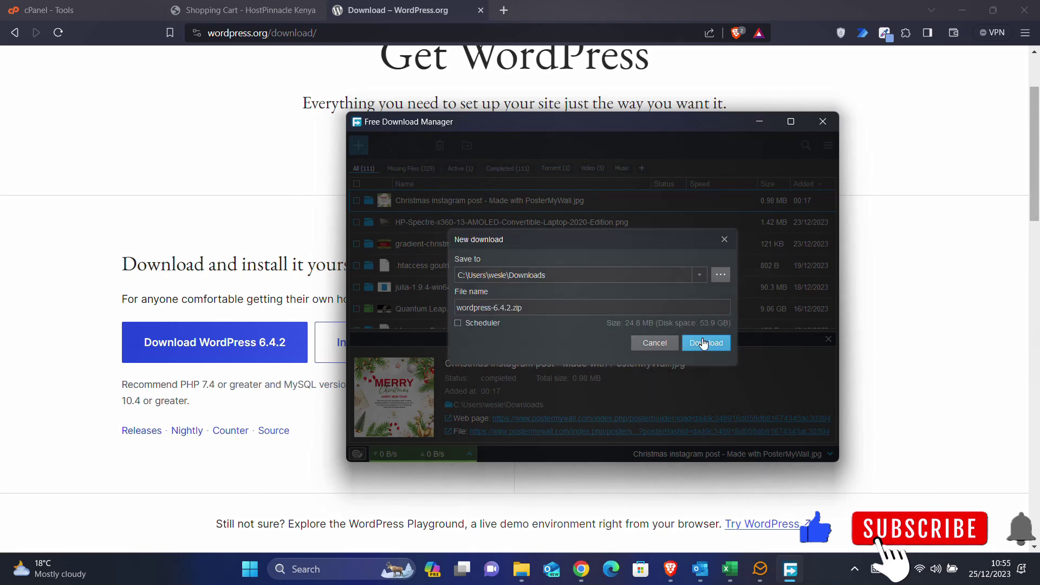
{"action": "left_click", "coordinate": [704, 342]}
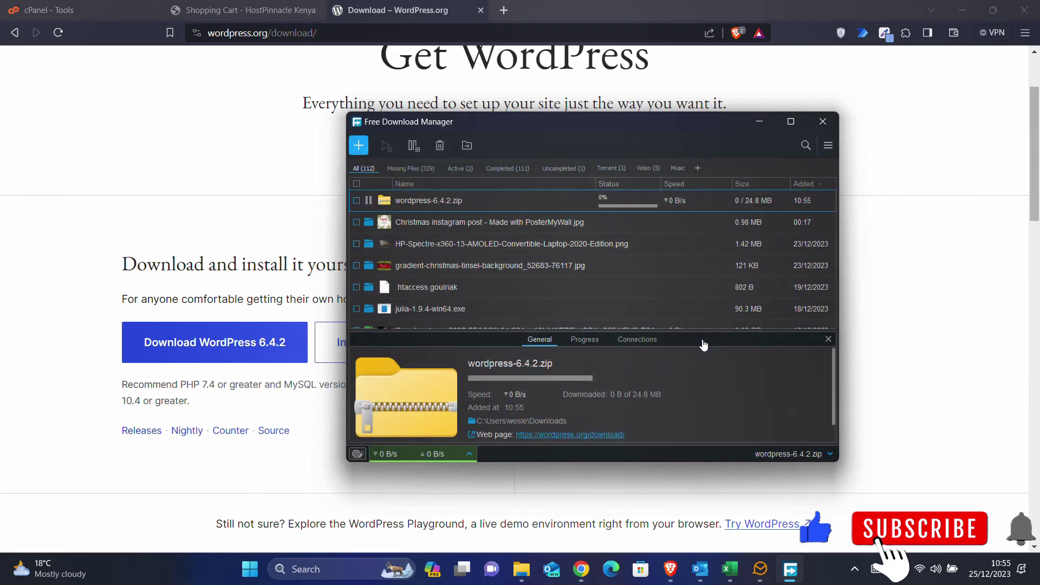
{"action": "left_click", "coordinate": [824, 121]}
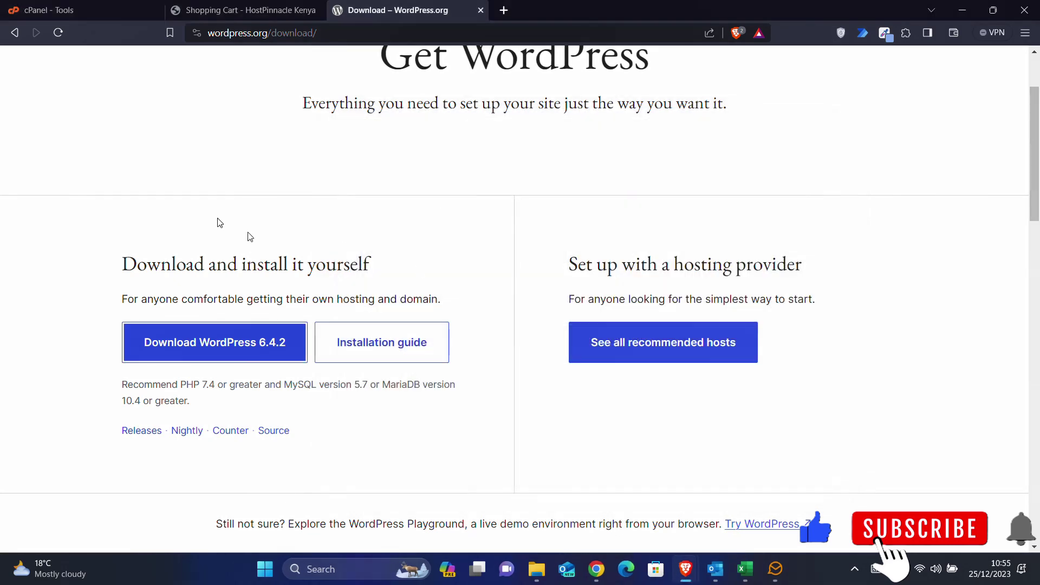
{"action": "left_click", "coordinate": [89, 5]}
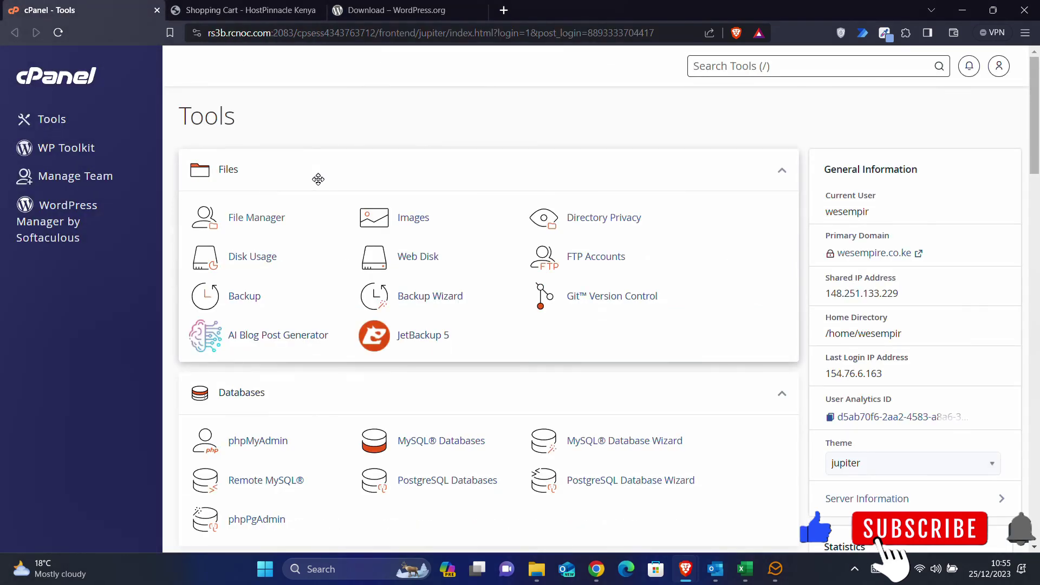
{"action": "left_click", "coordinate": [269, 223]}
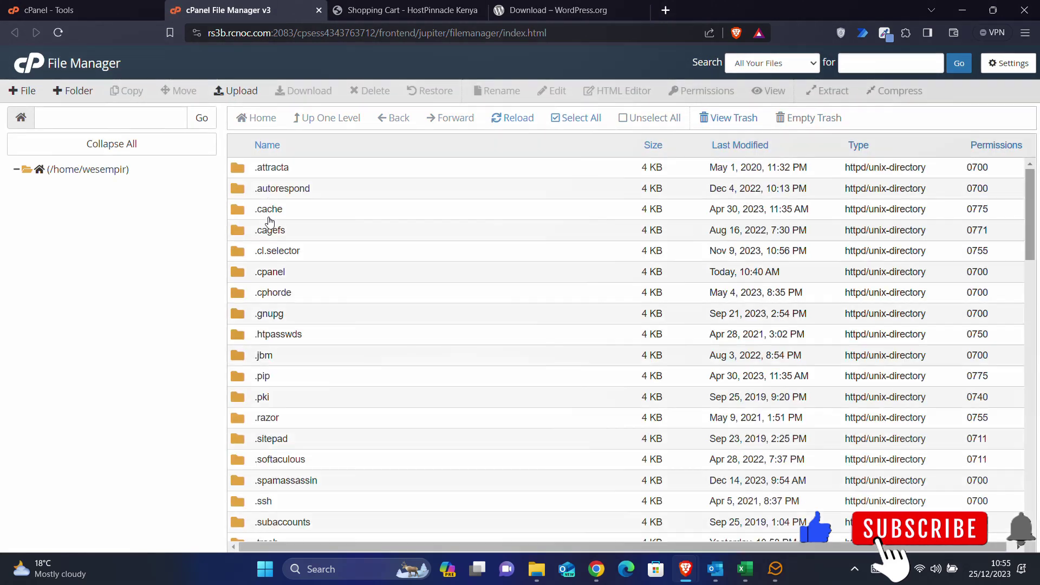
- Select the public_html folder in the /home/wesempir listing
{"action": "scroll", "coordinate": [626, 349], "scroll_direction": "down", "scroll_amount": 15}
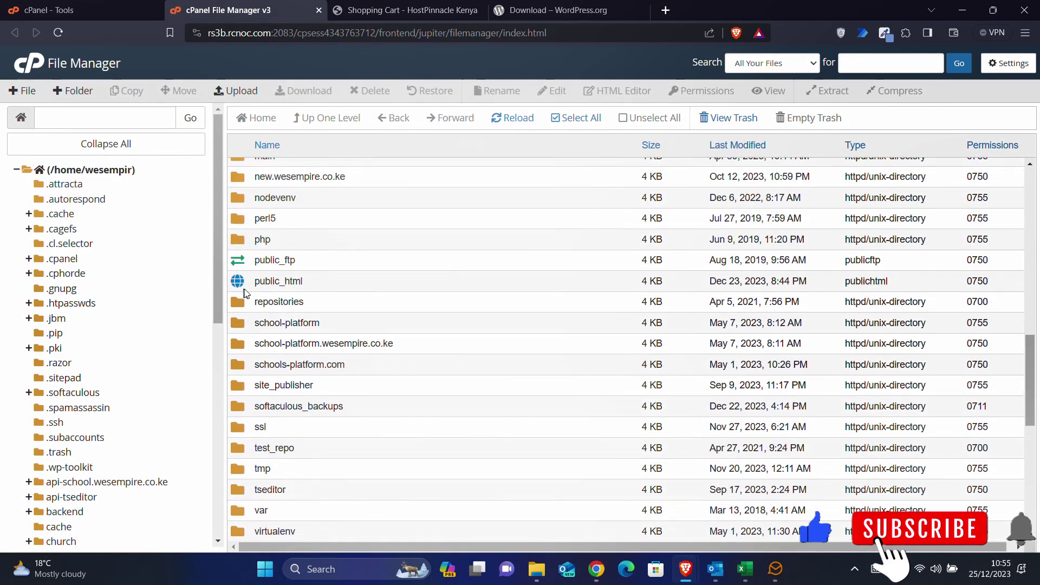
{"action": "left_click", "coordinate": [238, 289]}
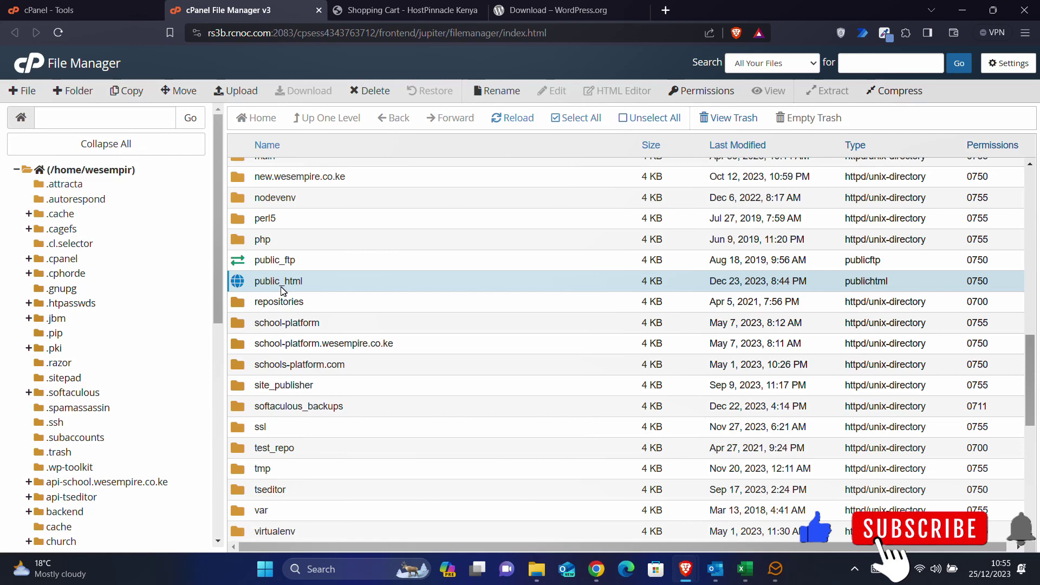
- Close File Manager and scroll cPanel Tools down to the Software section
{"action": "left_click", "coordinate": [319, 11]}
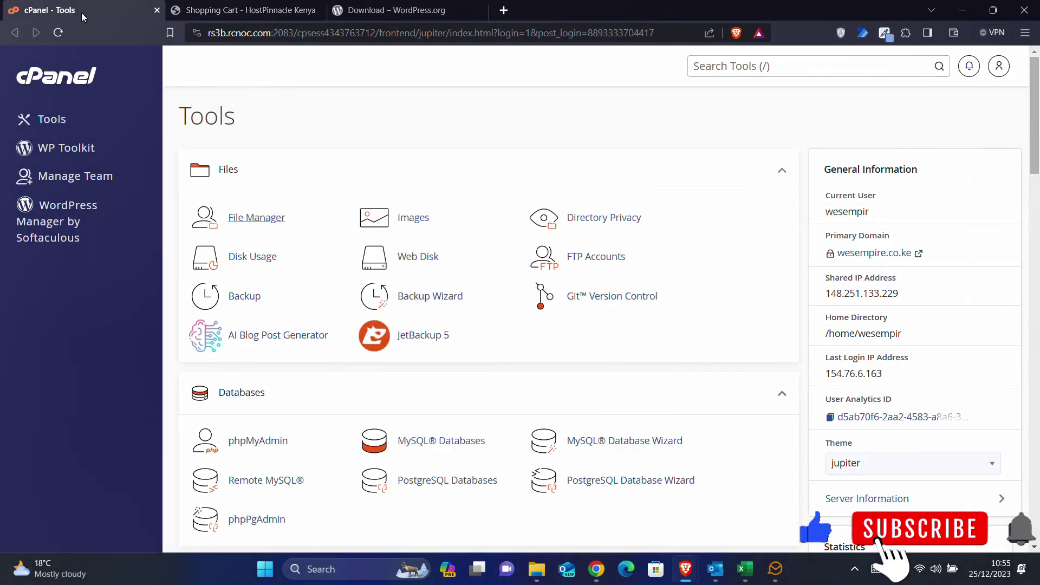
{"action": "scroll", "coordinate": [343, 328], "scroll_direction": "down", "scroll_amount": 2}
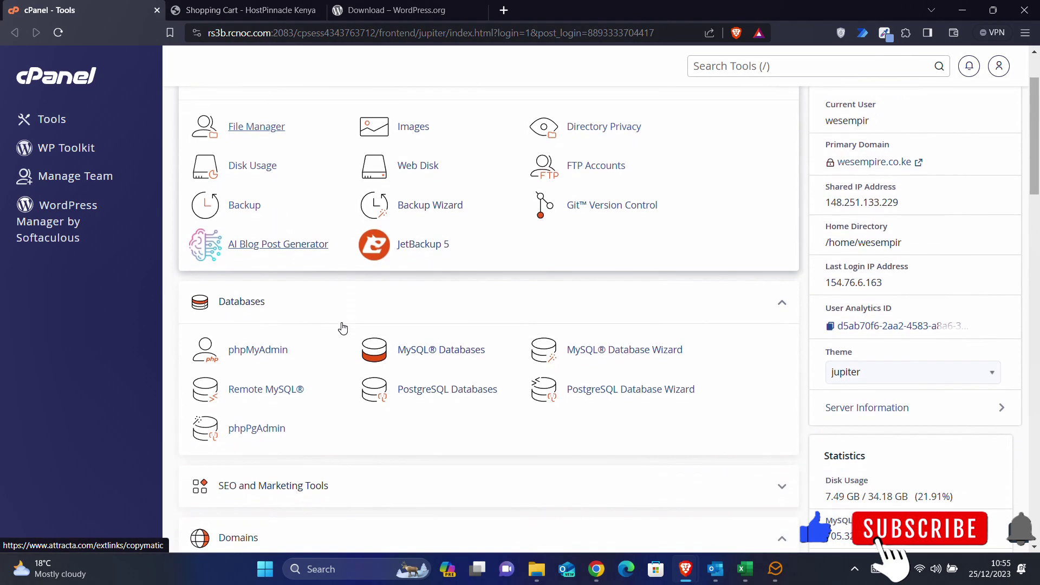
{"action": "scroll", "coordinate": [342, 327], "scroll_direction": "down", "scroll_amount": 2}
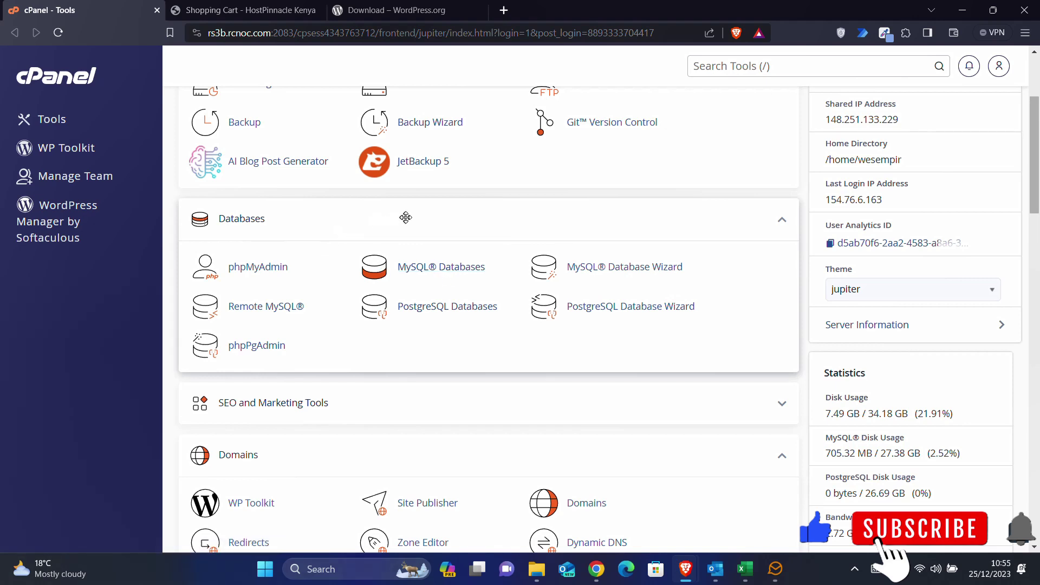
{"action": "scroll", "coordinate": [675, 404], "scroll_direction": "down", "scroll_amount": 2}
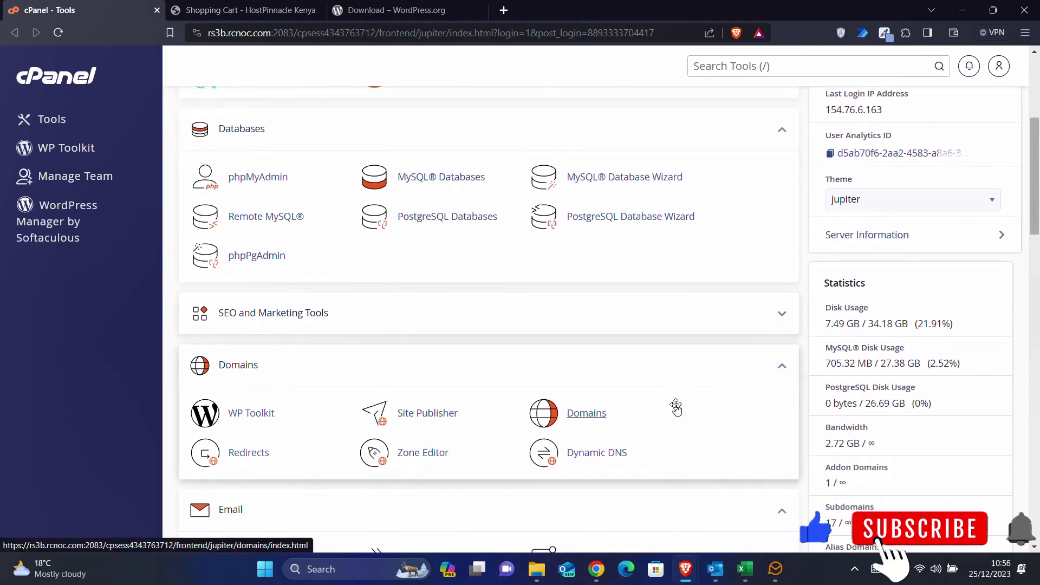
{"action": "scroll", "coordinate": [675, 406], "scroll_direction": "up", "scroll_amount": 1}
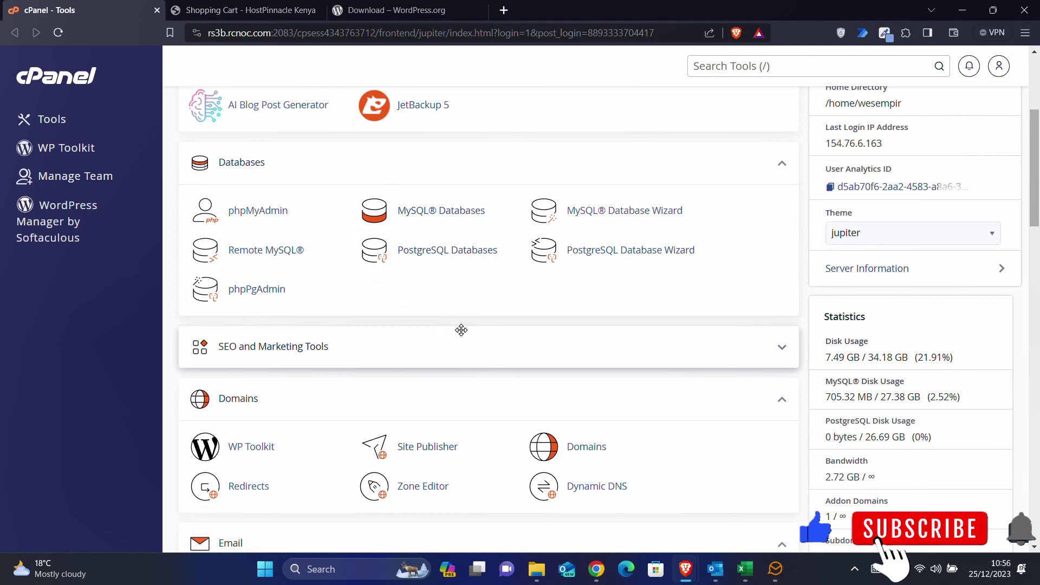
{"action": "scroll", "coordinate": [461, 330], "scroll_direction": "down", "scroll_amount": 10}
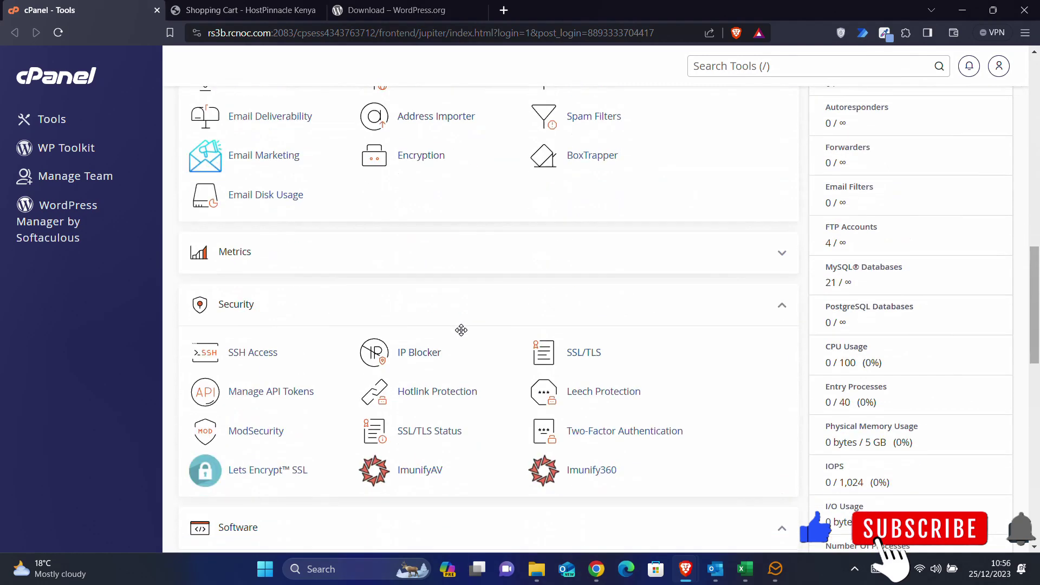
{"action": "scroll", "coordinate": [461, 330], "scroll_direction": "down", "scroll_amount": 4}
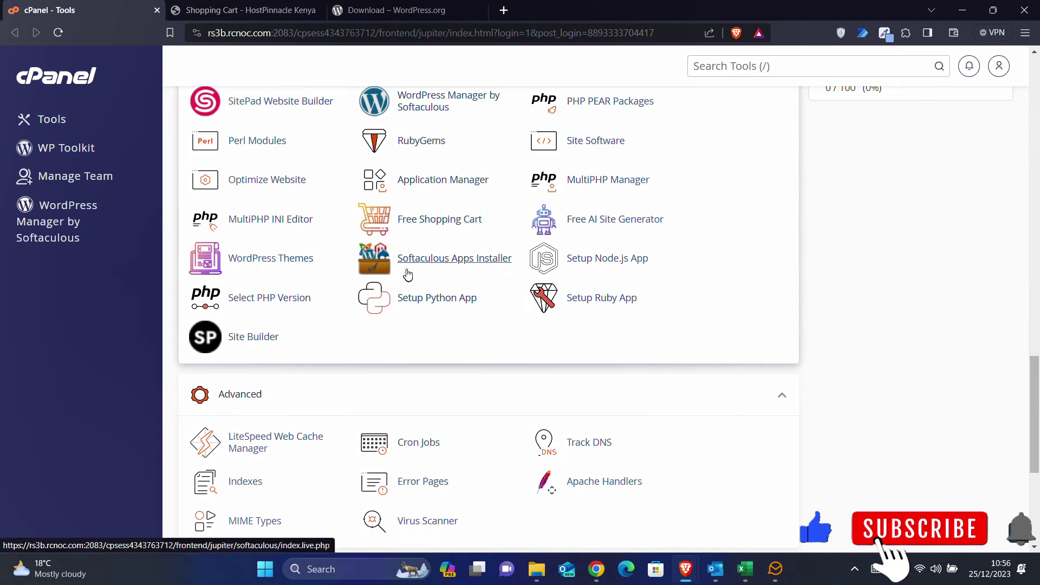
{"action": "scroll", "coordinate": [409, 227], "scroll_direction": "up", "scroll_amount": 1}
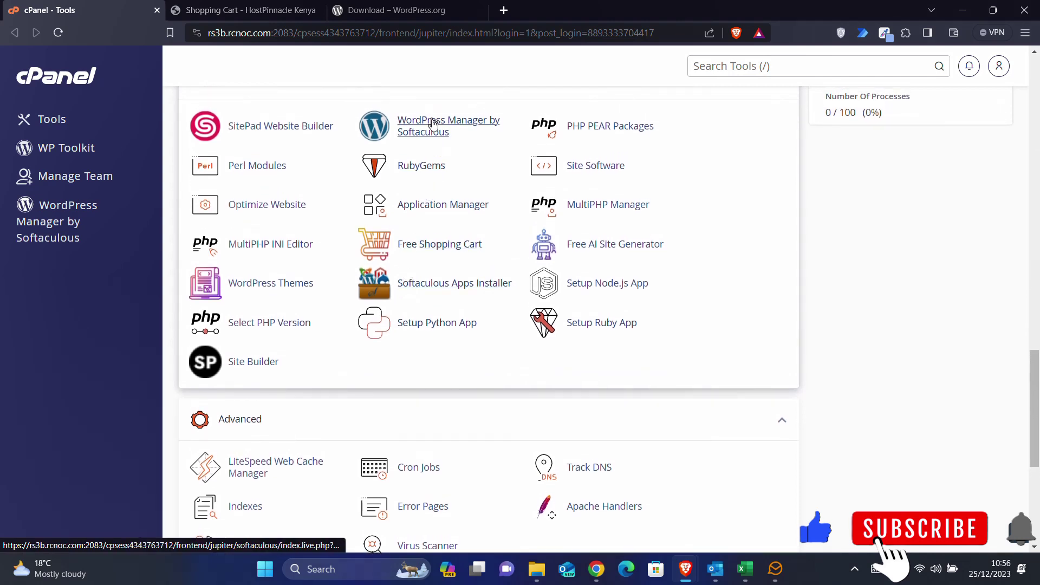
- Open Softaculous Apps Installer and browse its home page
{"action": "left_click", "coordinate": [428, 287]}
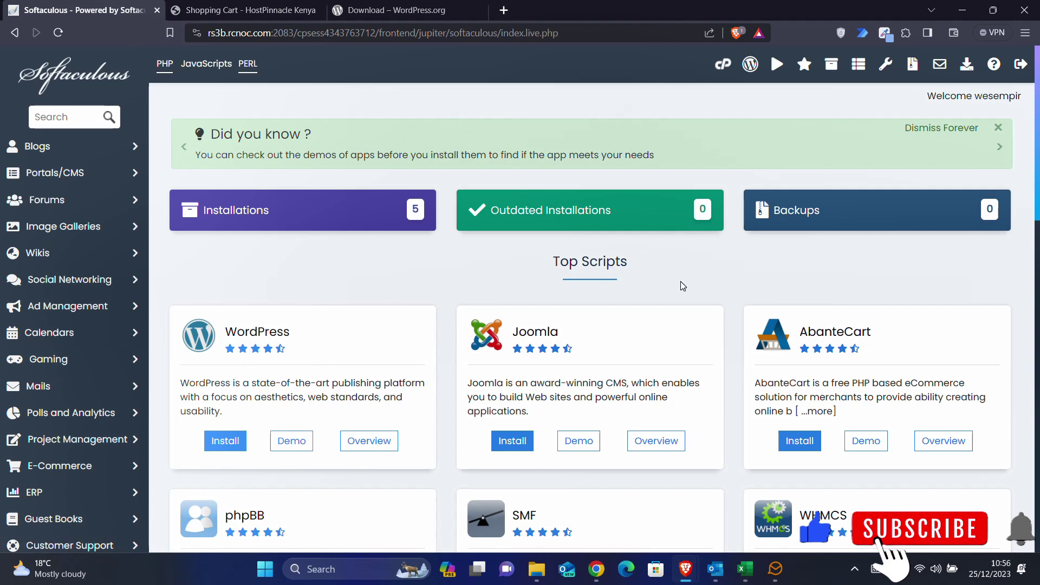
{"action": "scroll", "coordinate": [680, 285], "scroll_direction": "down", "scroll_amount": 5}
{"action": "scroll", "coordinate": [681, 285], "scroll_direction": "down", "scroll_amount": 6}
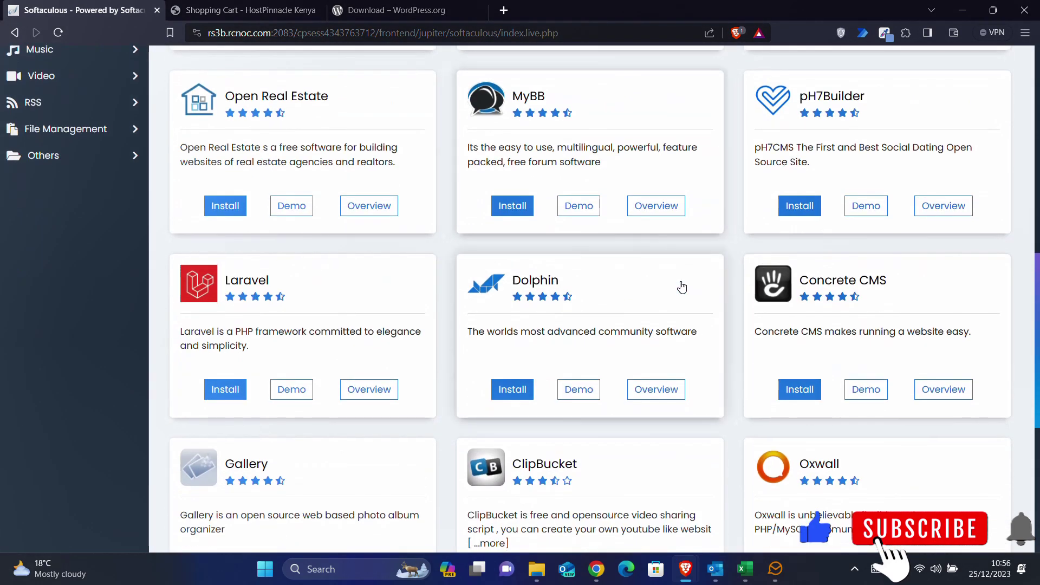
{"action": "scroll", "coordinate": [681, 288], "scroll_direction": "down", "scroll_amount": 1}
{"action": "scroll", "coordinate": [681, 287], "scroll_direction": "down", "scroll_amount": 3}
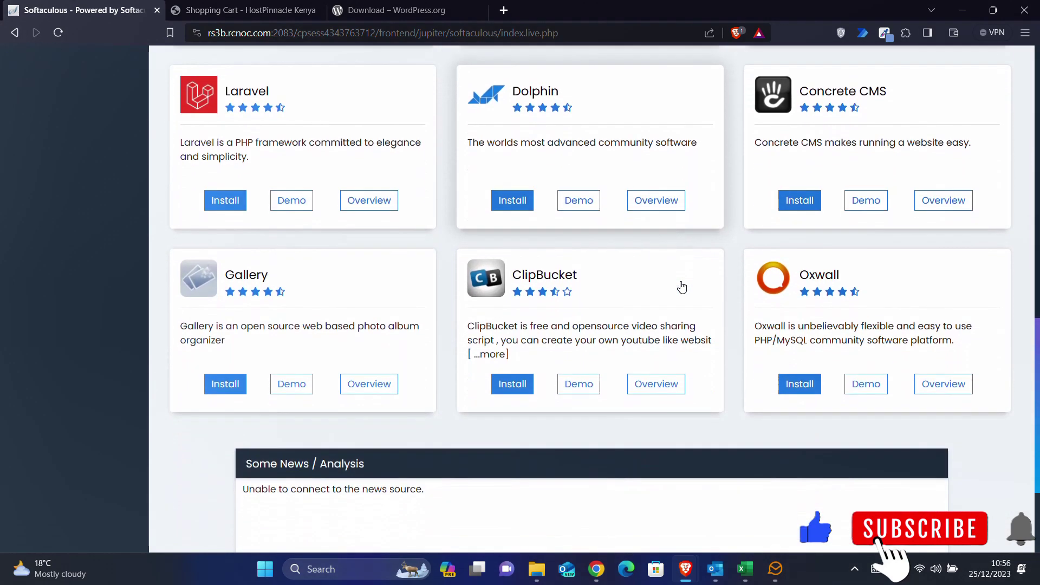
{"action": "scroll", "coordinate": [681, 287], "scroll_direction": "down", "scroll_amount": 3}
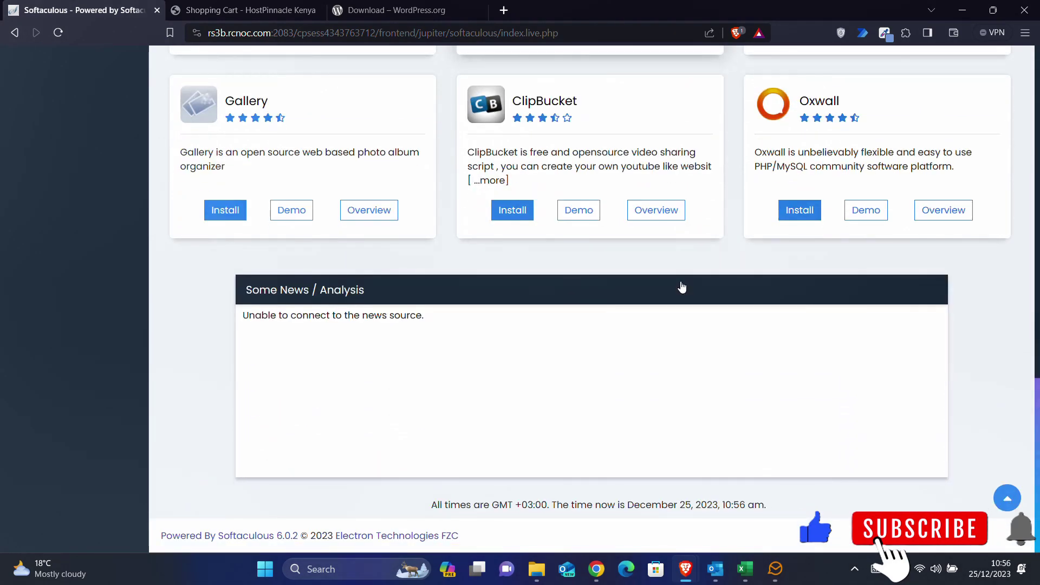
{"action": "scroll", "coordinate": [681, 287], "scroll_direction": "up", "scroll_amount": 5}
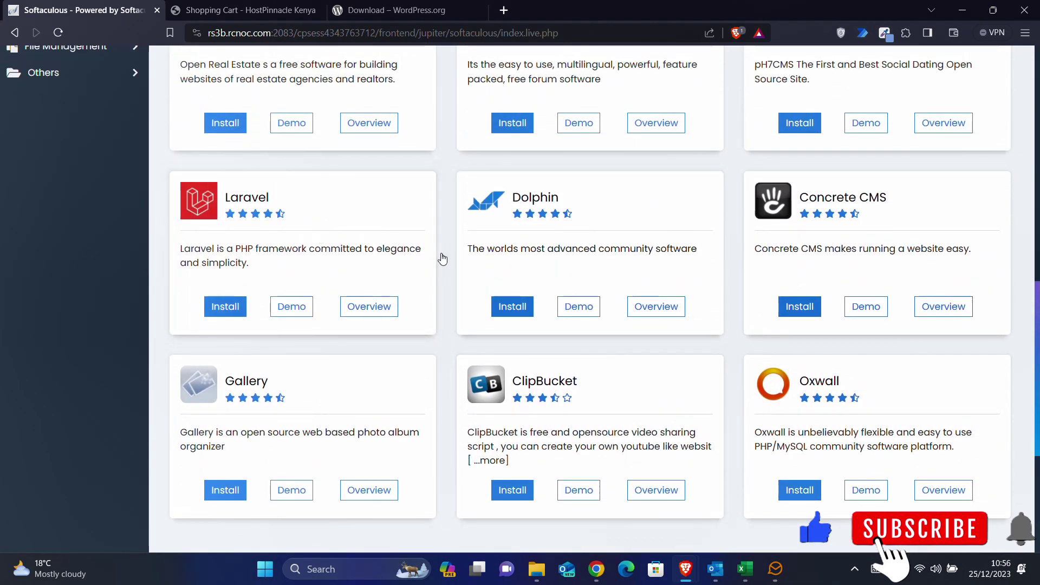
{"action": "scroll", "coordinate": [440, 252], "scroll_direction": "up", "scroll_amount": 7}
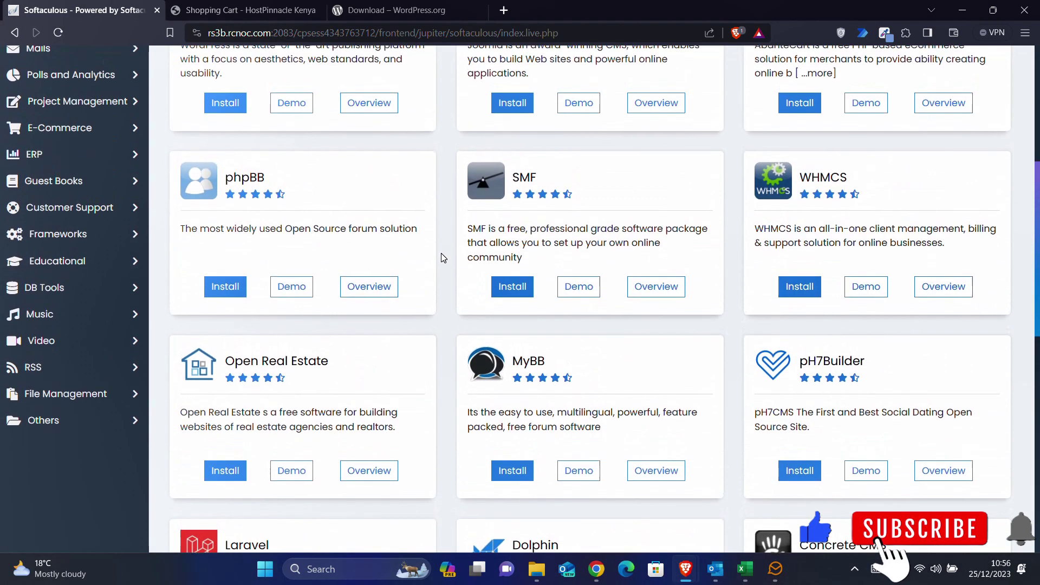
{"action": "scroll", "coordinate": [440, 253], "scroll_direction": "up", "scroll_amount": 3}
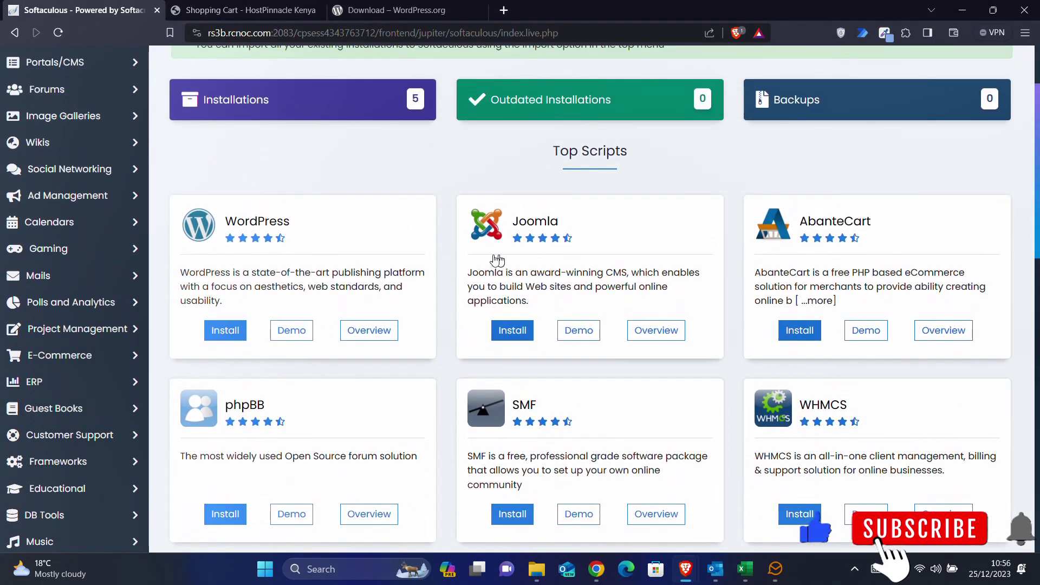
{"action": "scroll", "coordinate": [348, 227], "scroll_direction": "up", "scroll_amount": 2}
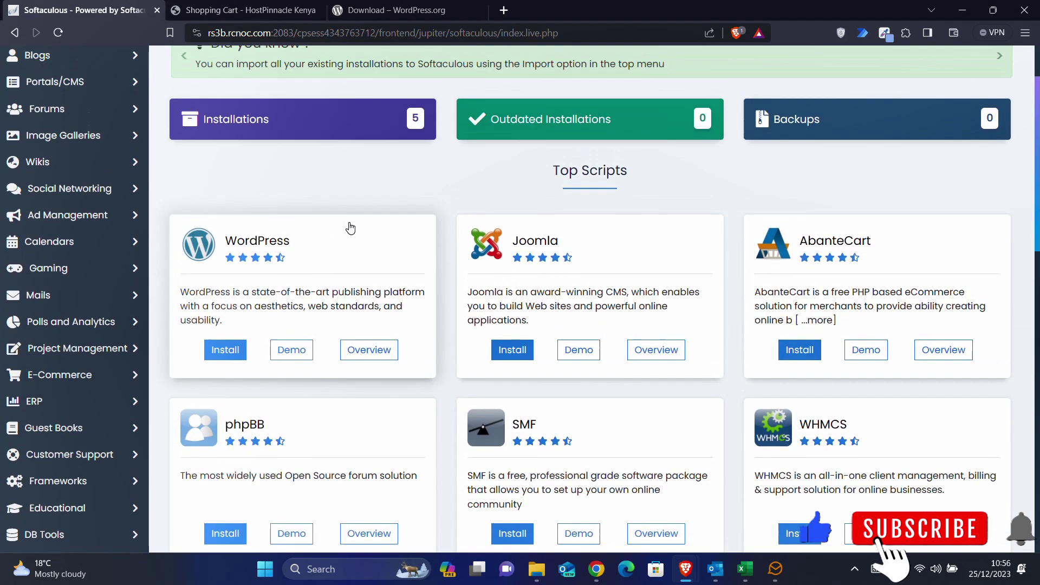
- Launch the WordPress installer from the Top Scripts list
{"action": "scroll", "coordinate": [350, 227], "scroll_direction": "down", "scroll_amount": 2}
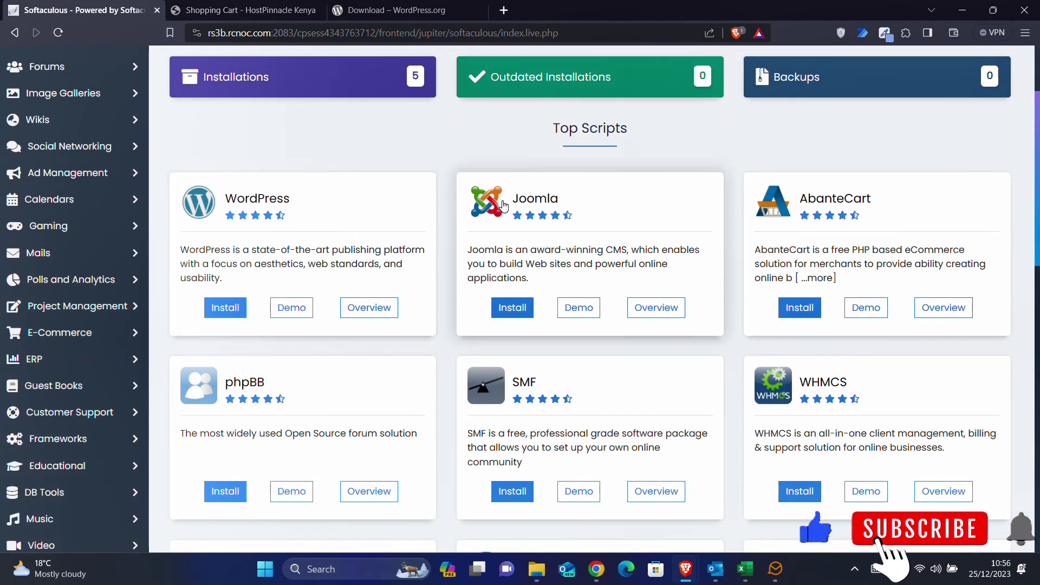
{"action": "scroll", "coordinate": [504, 206], "scroll_direction": "down", "scroll_amount": 11}
{"action": "scroll", "coordinate": [504, 205], "scroll_direction": "up", "scroll_amount": 13}
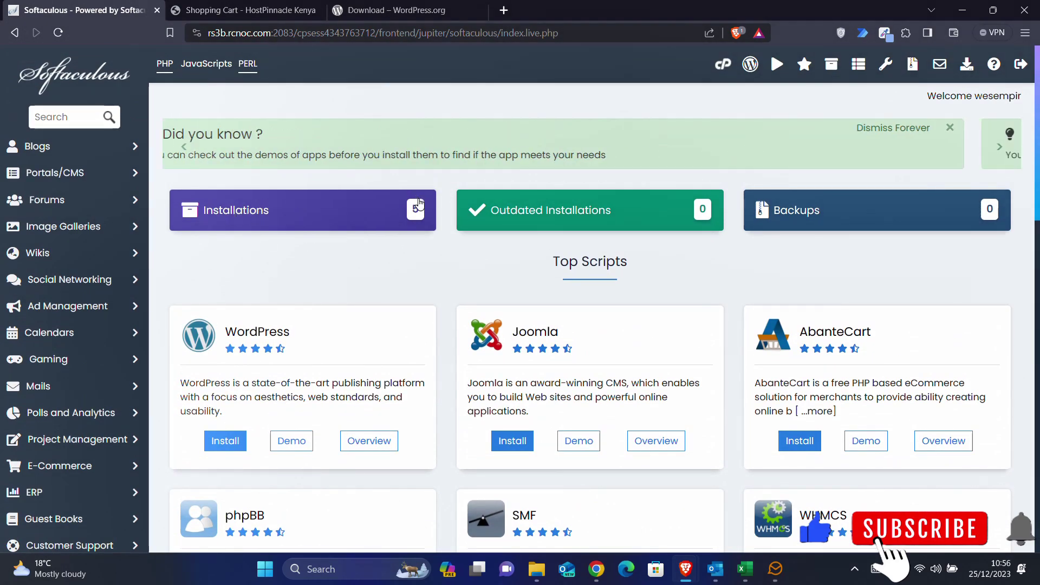
{"action": "left_click", "coordinate": [227, 451]}
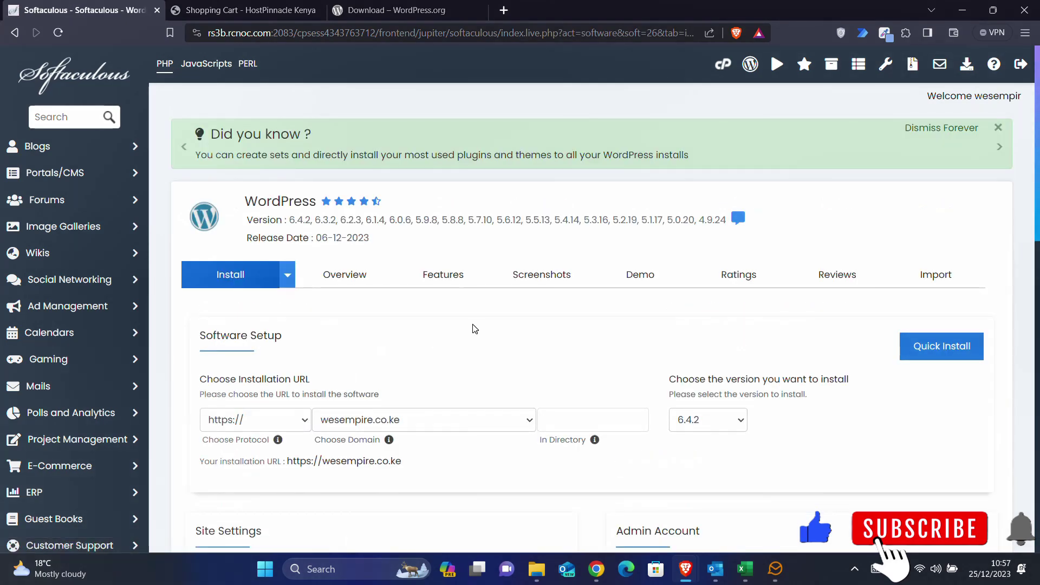
{"action": "scroll", "coordinate": [475, 328], "scroll_direction": "down", "scroll_amount": 4}
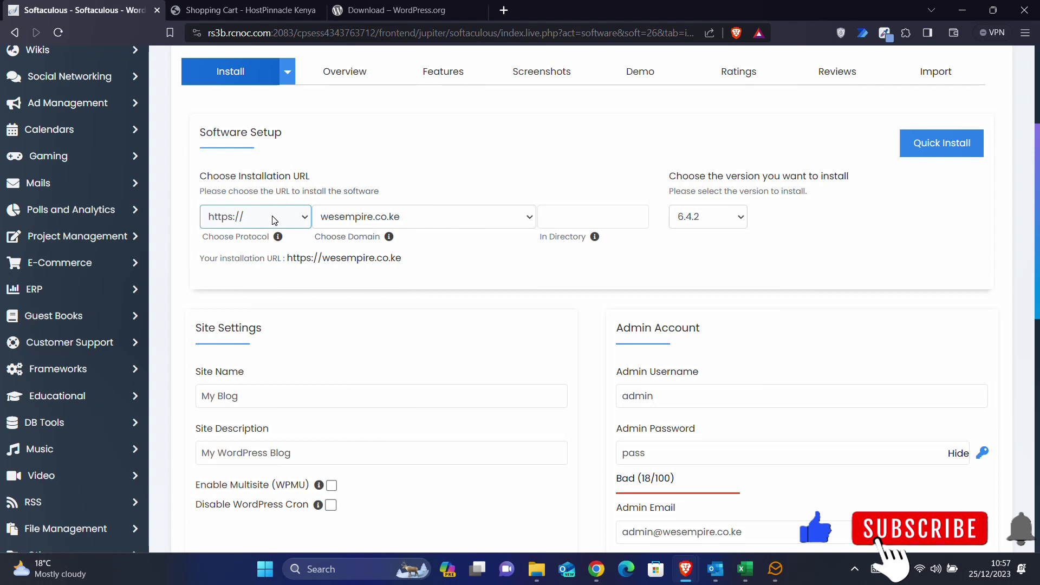
{"action": "left_click", "coordinate": [273, 219]}
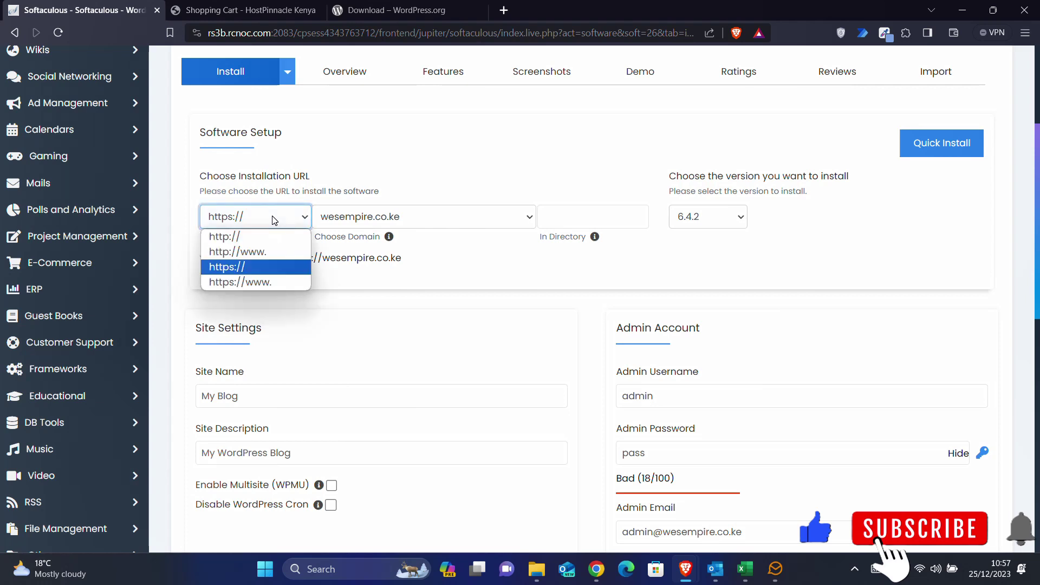
{"action": "left_click", "coordinate": [274, 219]}
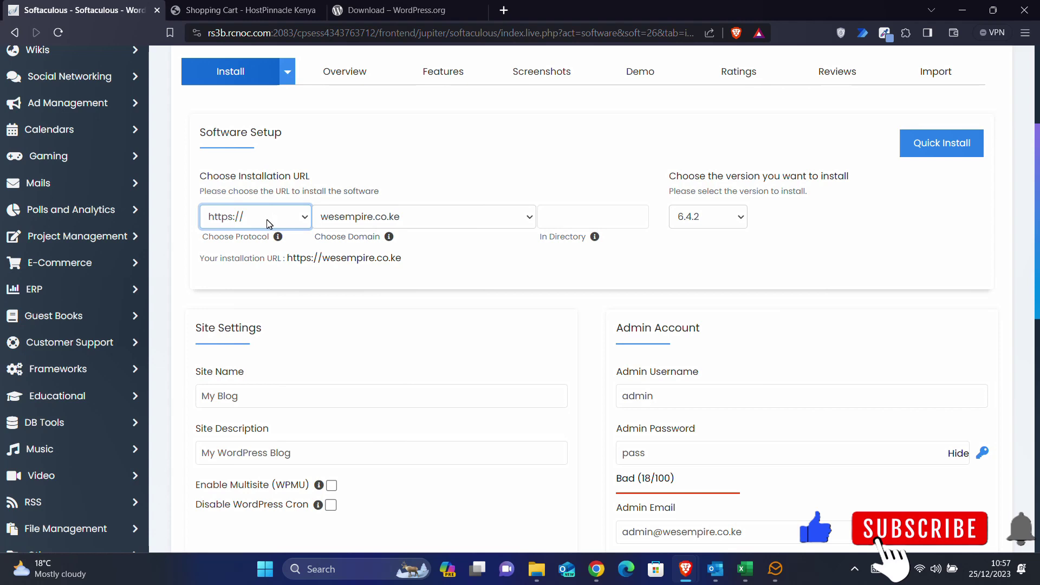
{"action": "left_click", "coordinate": [426, 217]}
{"action": "left_click", "coordinate": [426, 216]}
{"action": "left_click", "coordinate": [426, 216]}
{"action": "left_click", "coordinate": [426, 217]}
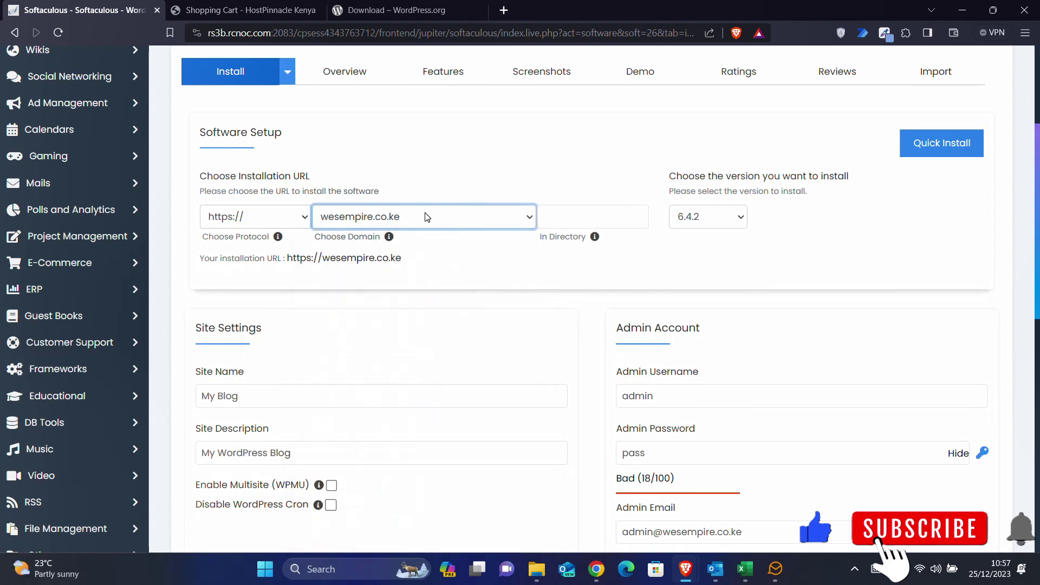
- Enter tech as the install directory and keep WordPress version 6.4.2
{"action": "left_click", "coordinate": [541, 223]}
{"action": "left_click", "coordinate": [572, 214]}
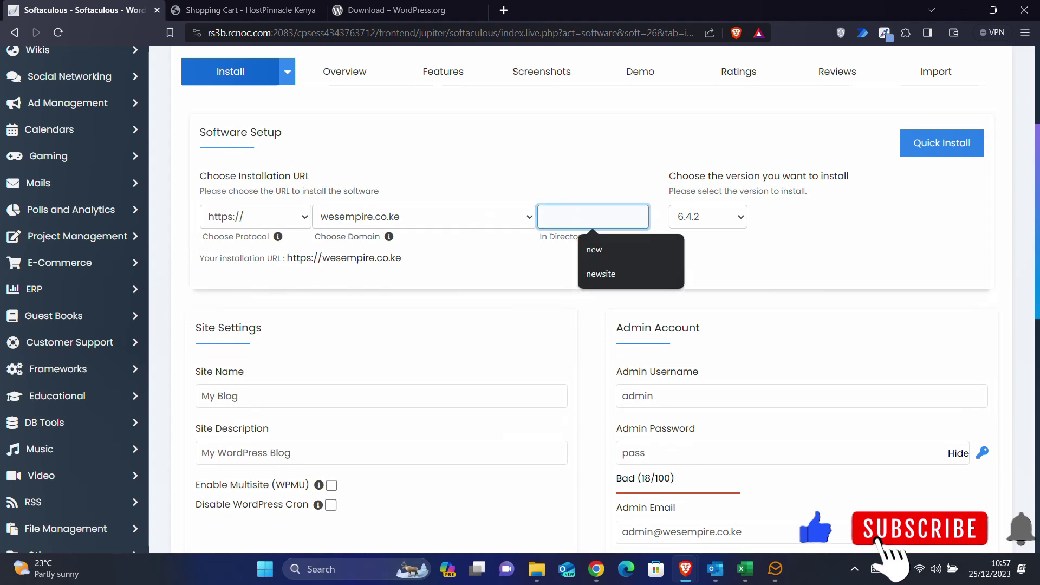
{"action": "type", "text": "tech"}
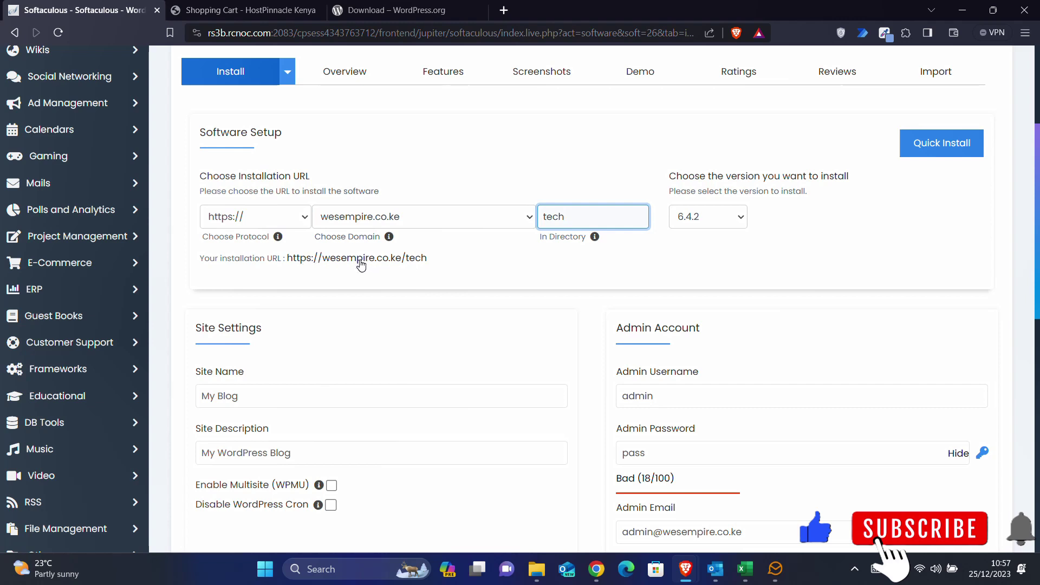
{"action": "left_click", "coordinate": [735, 218]}
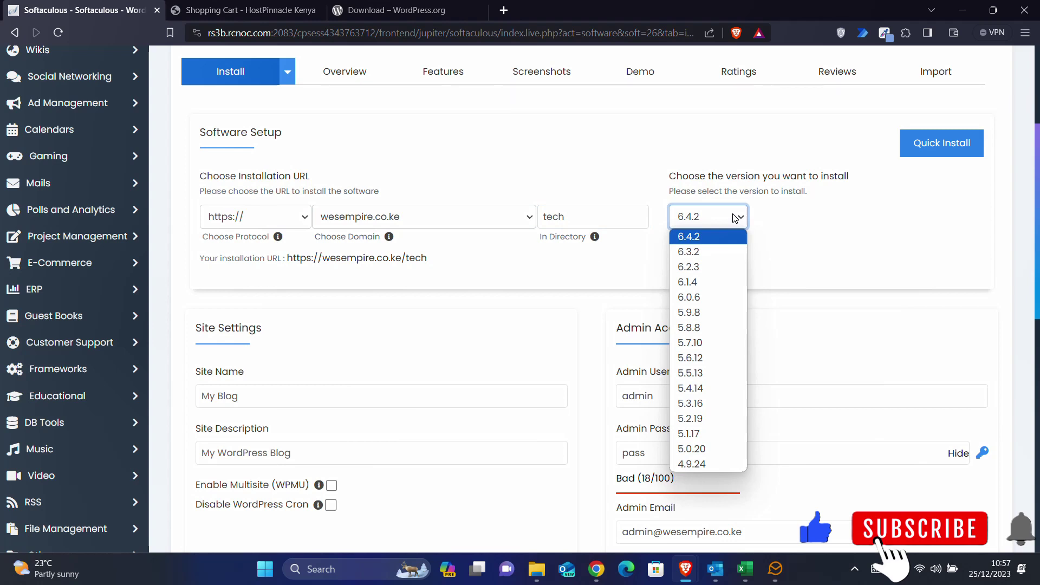
{"action": "left_click", "coordinate": [735, 217]}
- Replace the default site name with Tech Hub and select the default site description
{"action": "scroll", "coordinate": [592, 265], "scroll_direction": "down", "scroll_amount": 3}
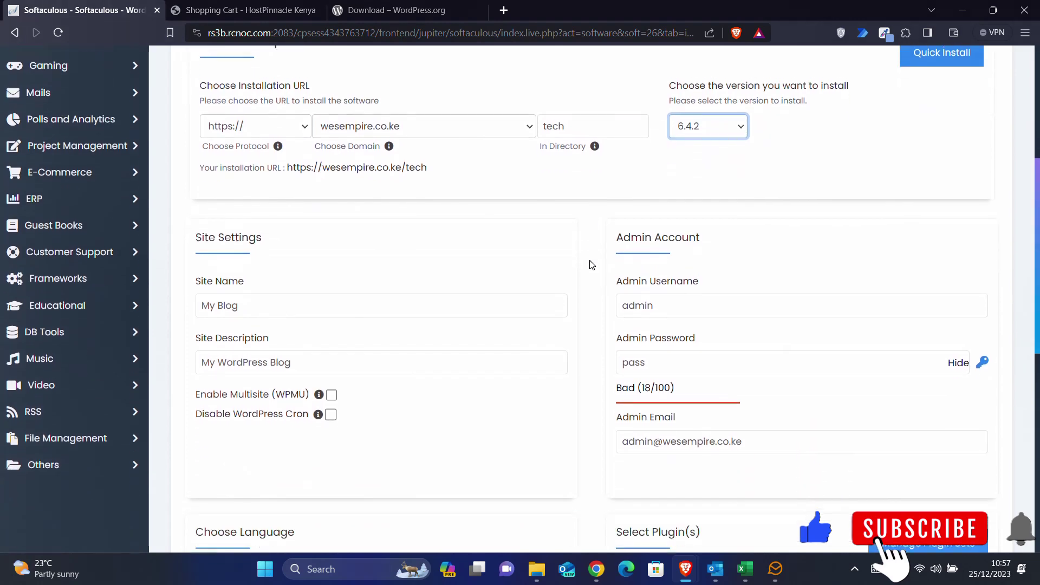
{"action": "left_click", "coordinate": [274, 226]}
{"action": "left_click", "coordinate": [274, 225]}
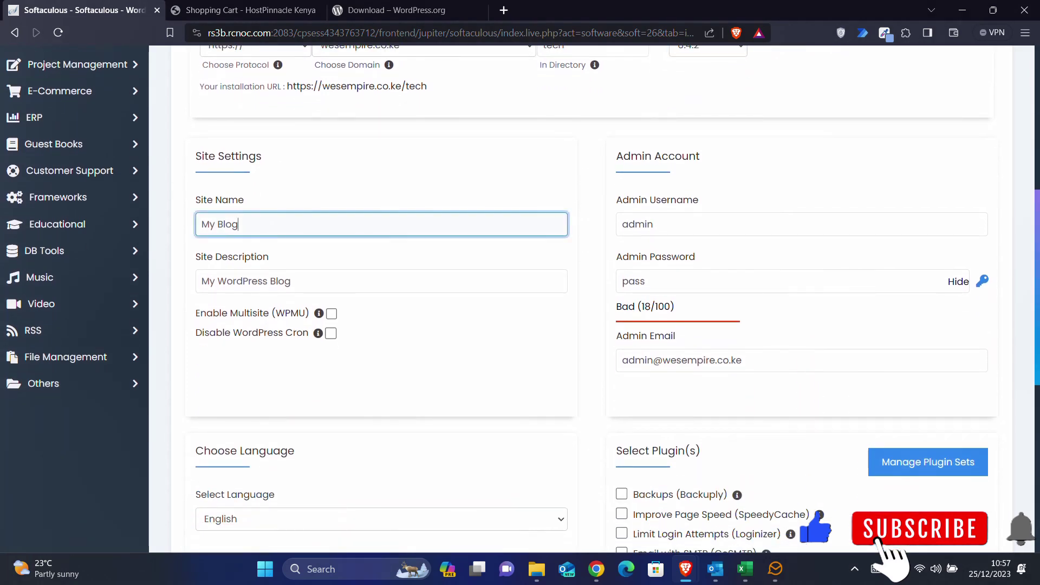
{"action": "key", "text": "ctrl+a"}
{"action": "type", "text": "Tec"}
{"action": "left_click", "coordinate": [308, 277]}
{"action": "left_click_drag", "start_coordinate": [291, 281], "coordinate": [197, 281]}
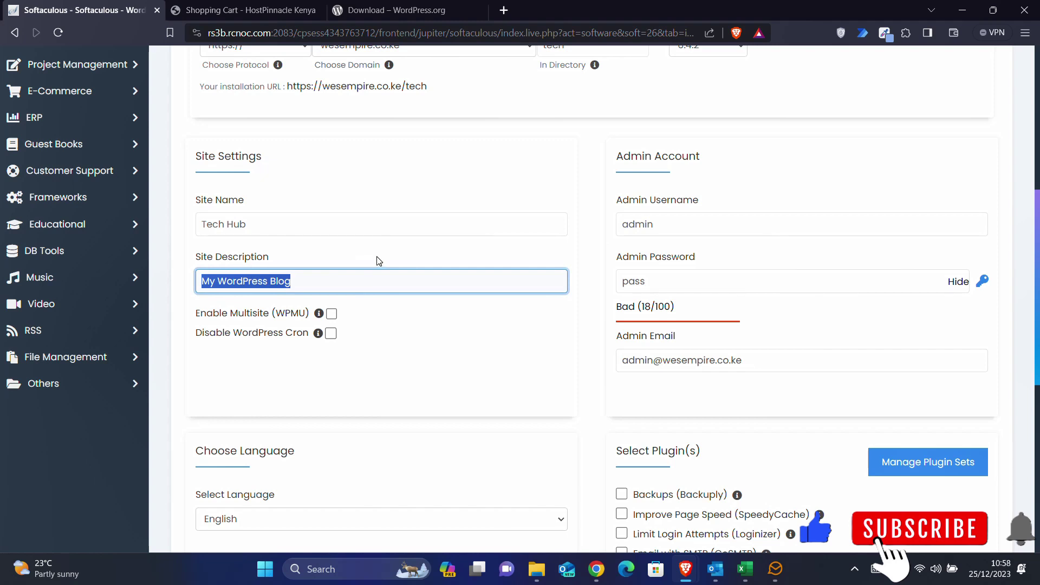
- Keep admin as the username and overwrite the admin password with a new, stronger one
{"action": "left_click", "coordinate": [676, 225]}
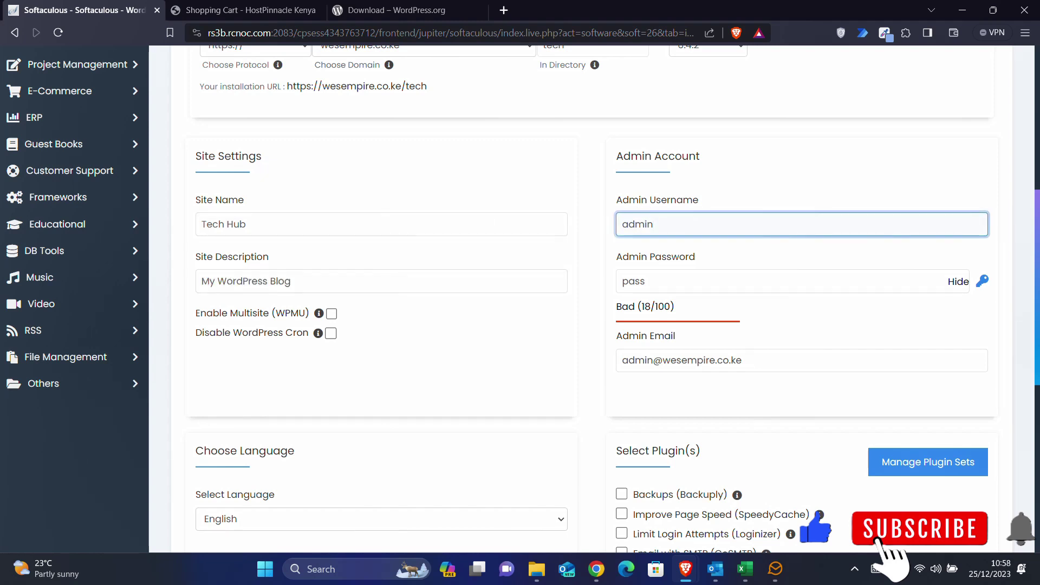
{"action": "left_click_drag", "start_coordinate": [689, 224], "coordinate": [607, 228]}
{"action": "left_click", "coordinate": [688, 221]}
{"action": "left_click_drag", "start_coordinate": [660, 281], "coordinate": [601, 287]}
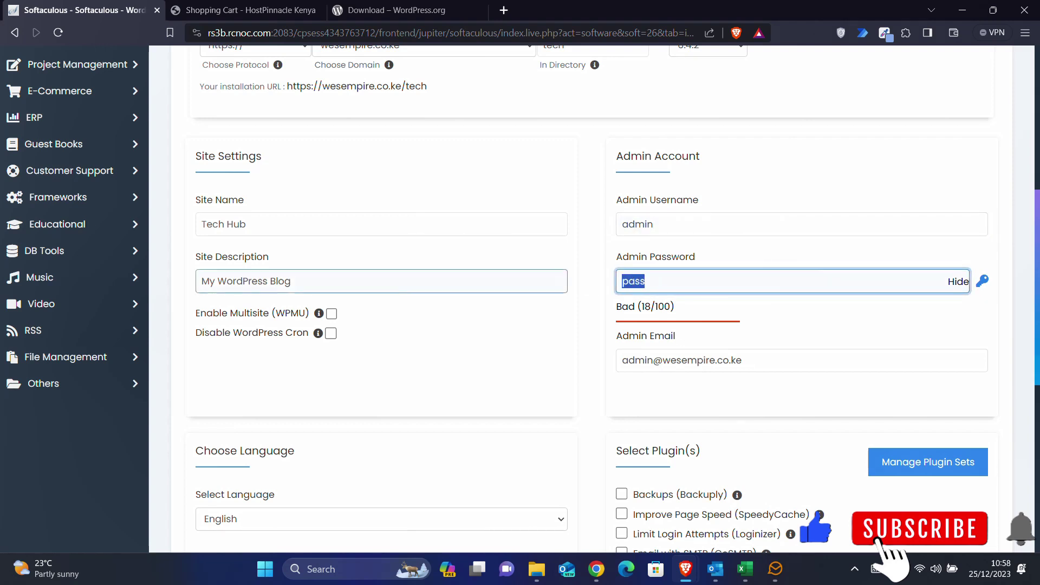
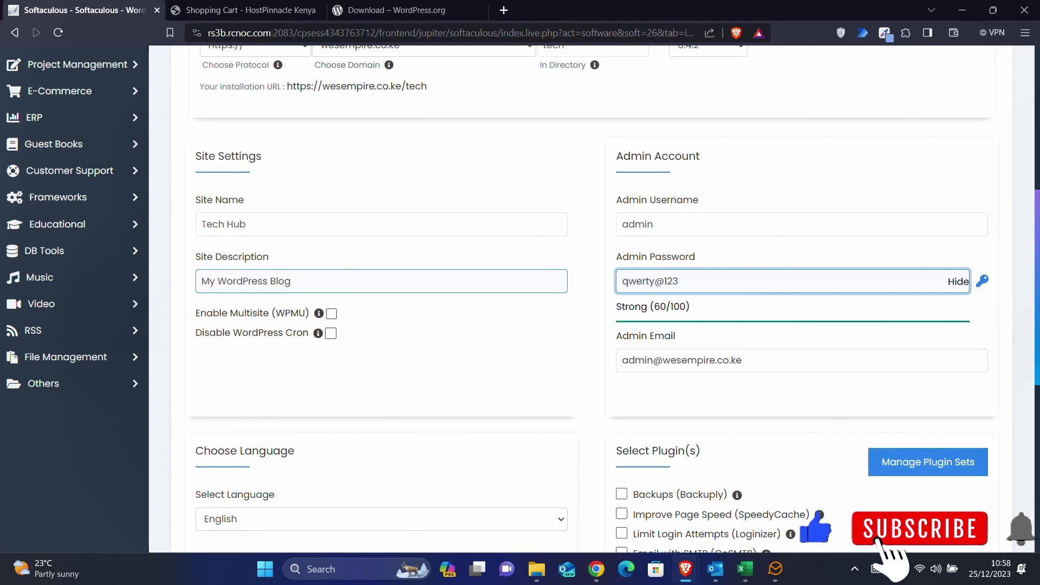
{"action": "left_click_drag", "start_coordinate": [679, 281], "coordinate": [617, 281]}
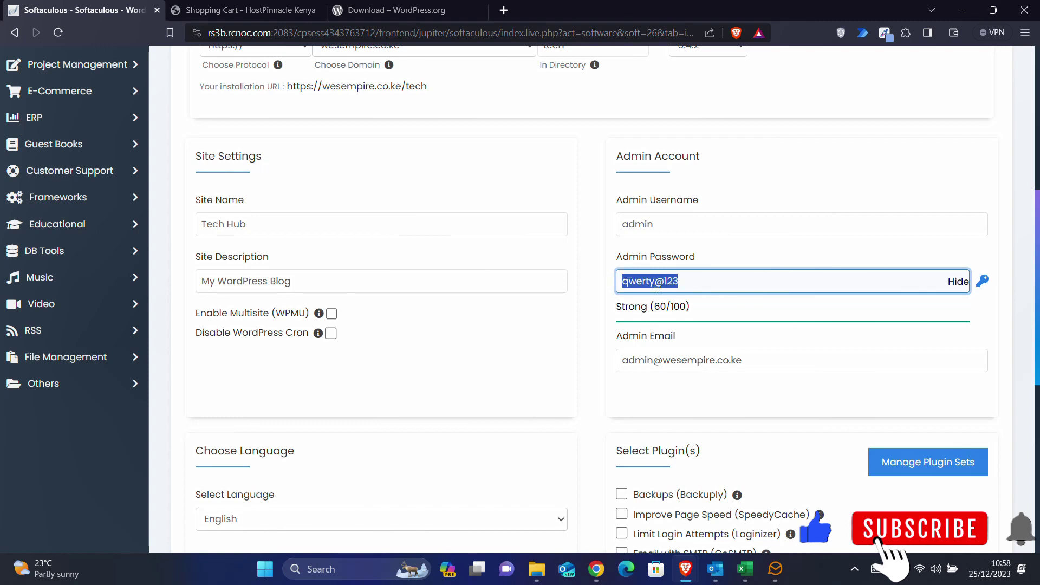
- Change the mailbox part of the admin email address, then scroll further down the form
{"action": "left_click", "coordinate": [660, 368]}
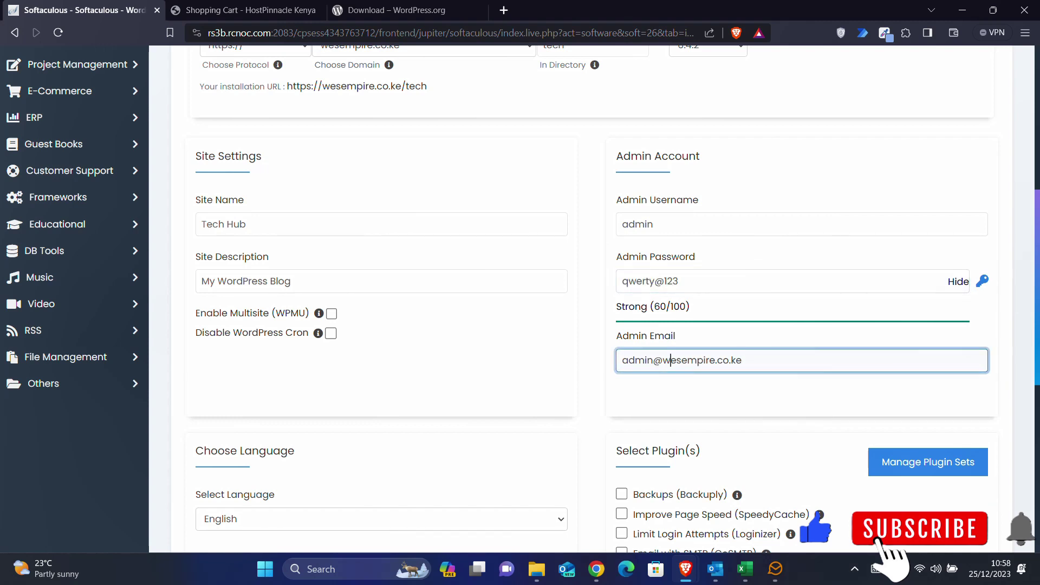
{"action": "left_click_drag", "start_coordinate": [653, 360], "coordinate": [557, 366]}
{"action": "type", "text": "info"}
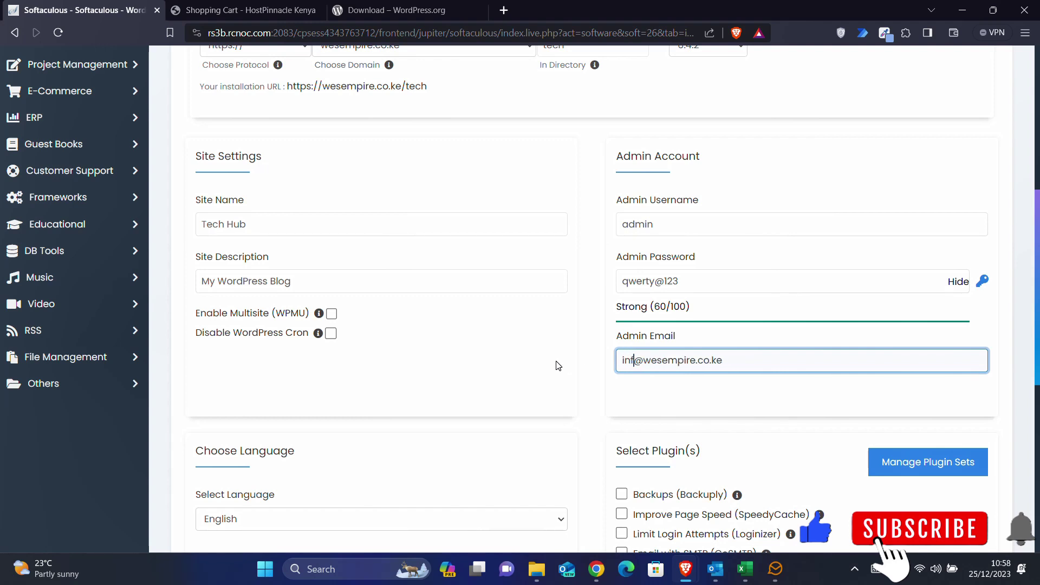
{"action": "left_click", "coordinate": [595, 358]}
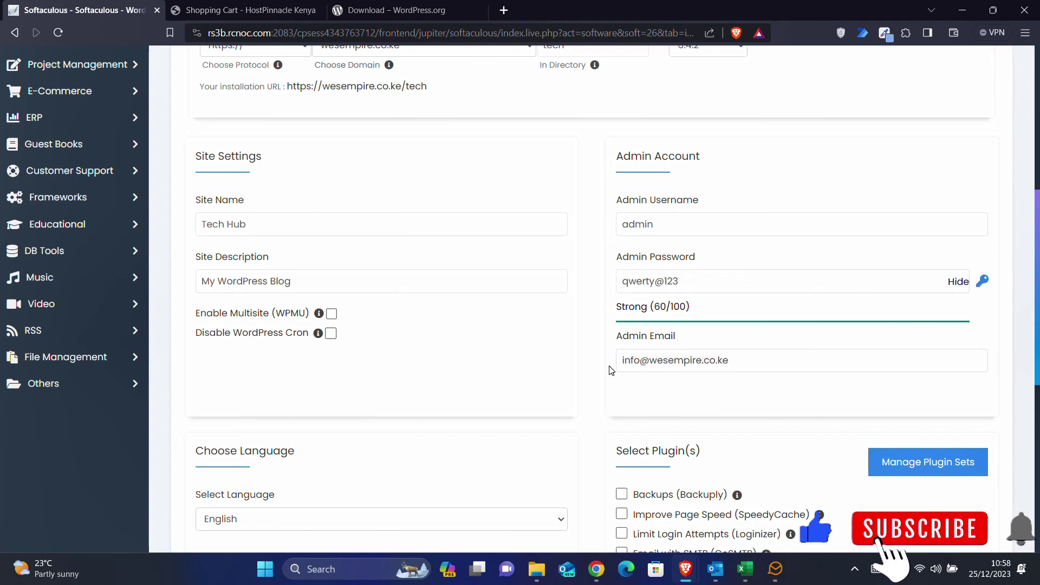
{"action": "scroll", "coordinate": [610, 367], "scroll_direction": "down", "scroll_amount": 3}
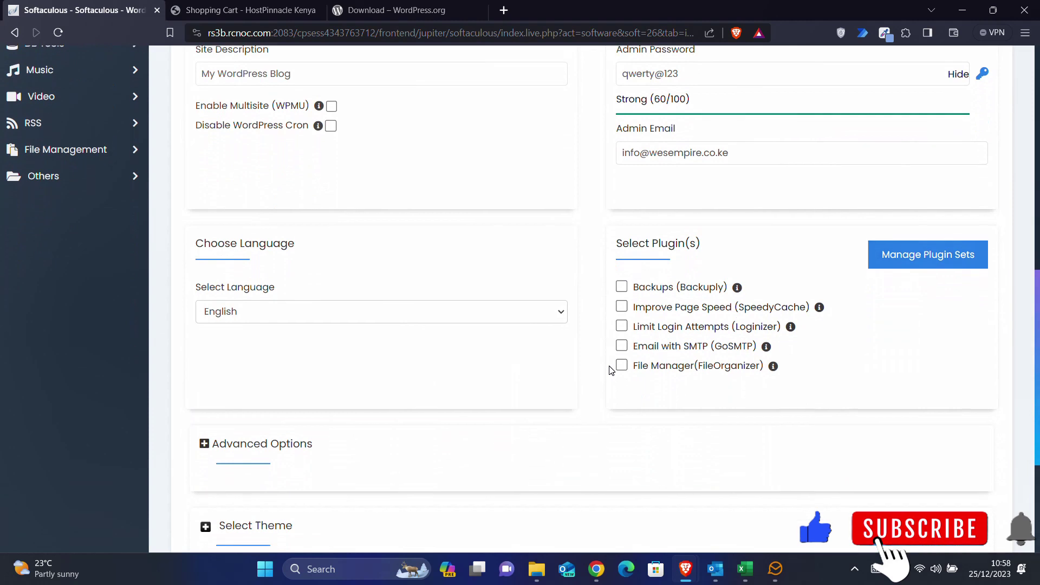
{"action": "scroll", "coordinate": [610, 369], "scroll_direction": "down", "scroll_amount": 1}
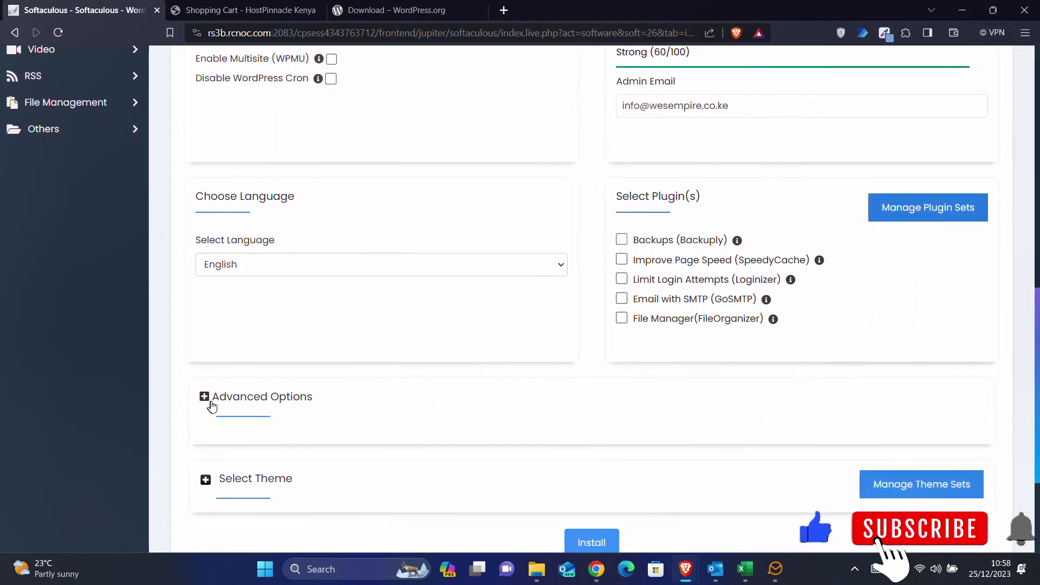
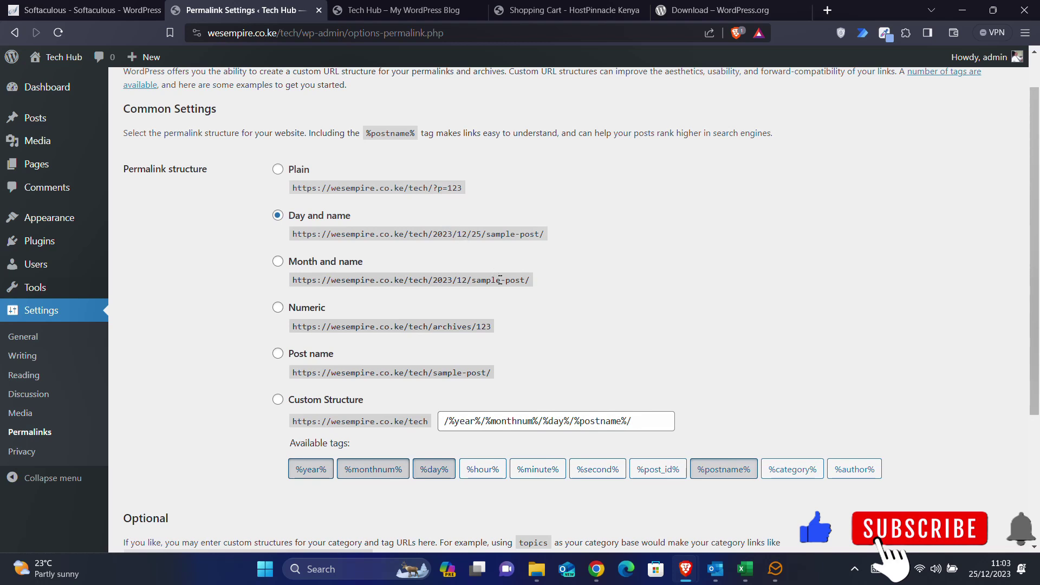
- Switch permalinks to the Post name structure (/%postname%/), save it, and view the site's front page
{"action": "left_click", "coordinate": [278, 355]}
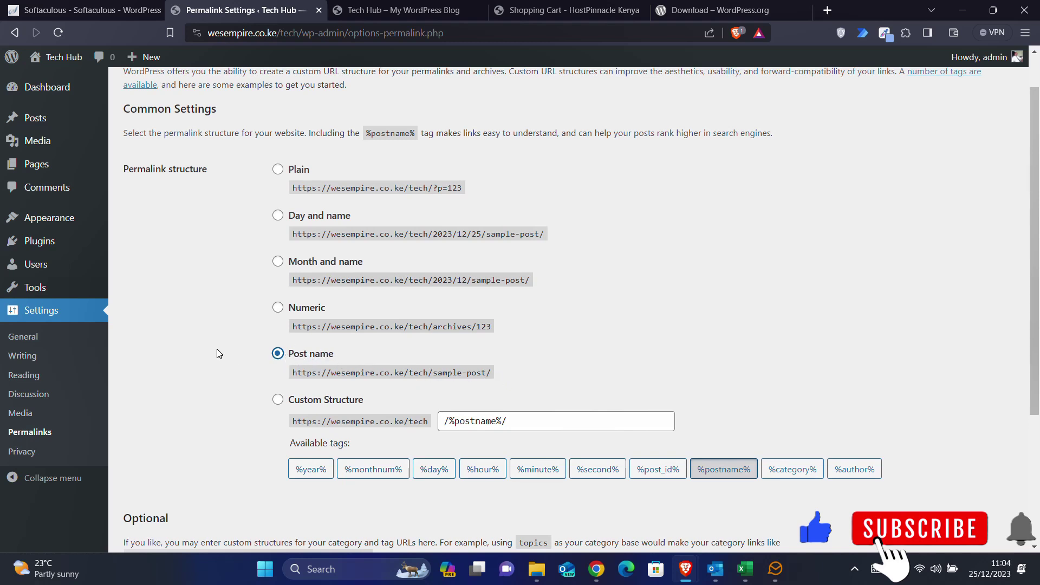
{"action": "scroll", "coordinate": [217, 352], "scroll_direction": "down", "scroll_amount": 3}
{"action": "left_click", "coordinate": [186, 485]}
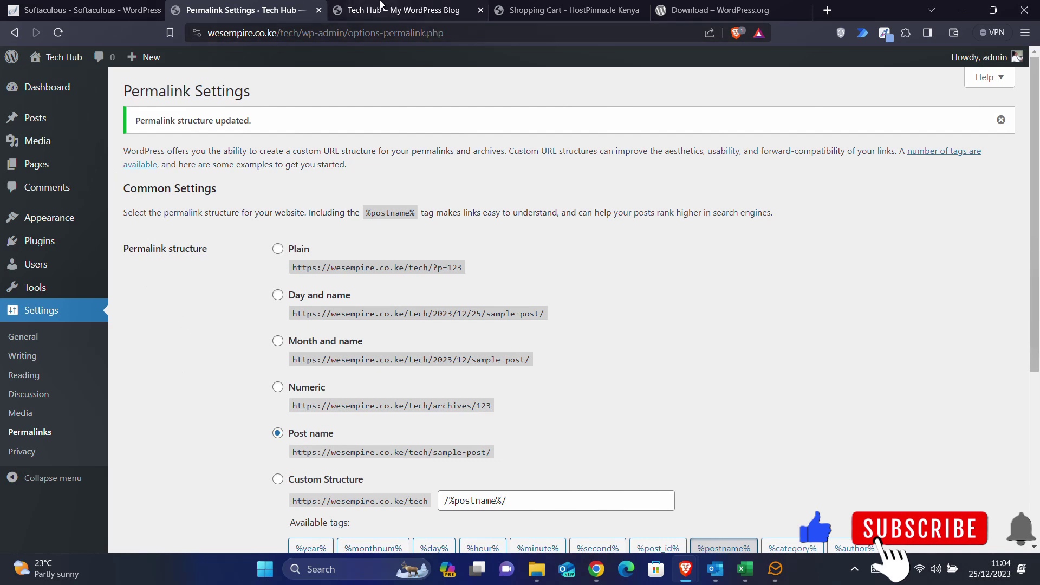
{"action": "left_click", "coordinate": [401, 10]}
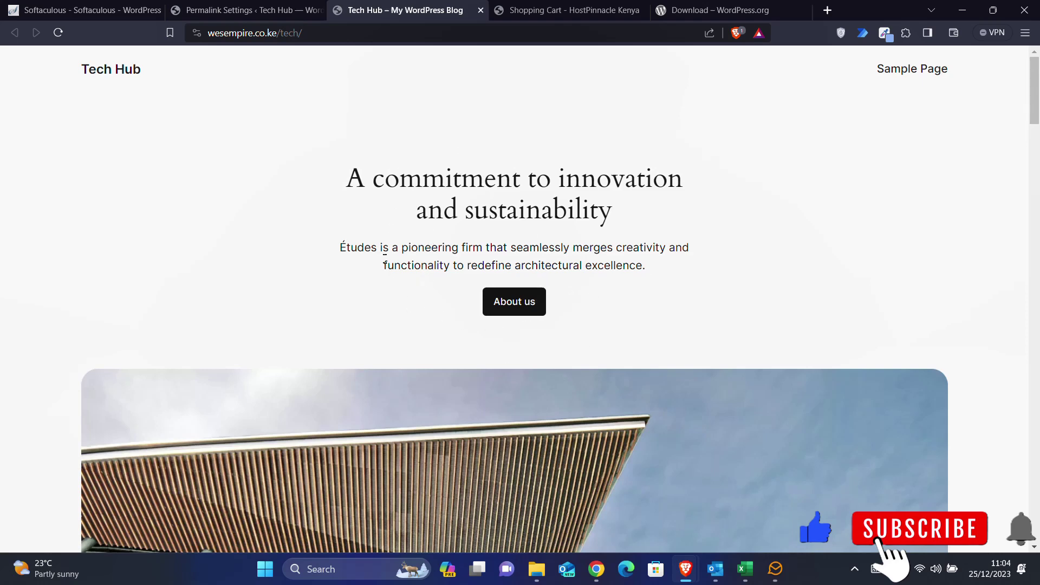
- Back in the admin tab, go to Appearance > Themes to list the installed themes
{"action": "left_click", "coordinate": [244, 5]}
{"action": "mouse_move", "coordinate": [50, 219]}
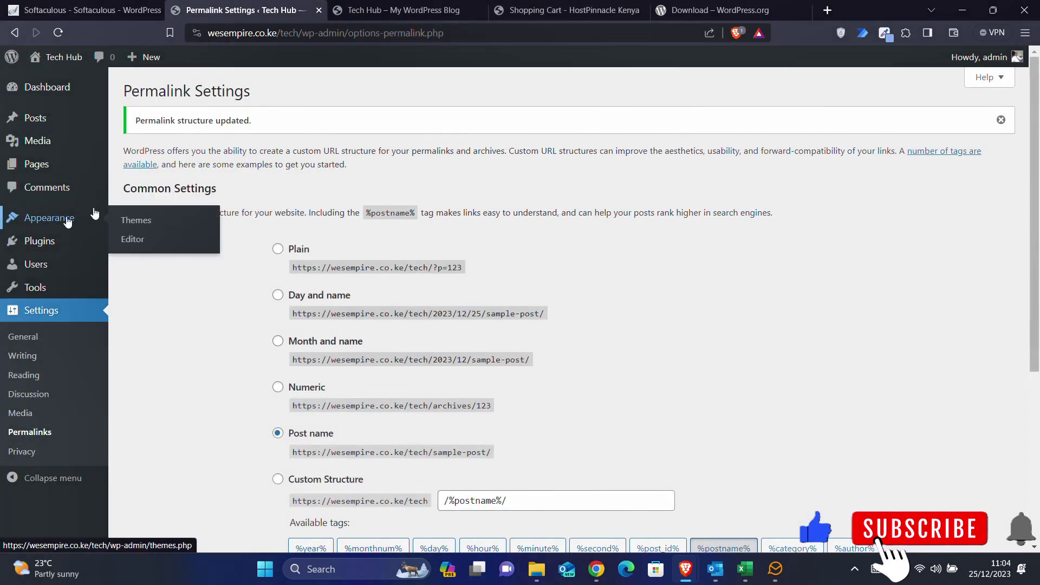
{"action": "left_click", "coordinate": [121, 224]}
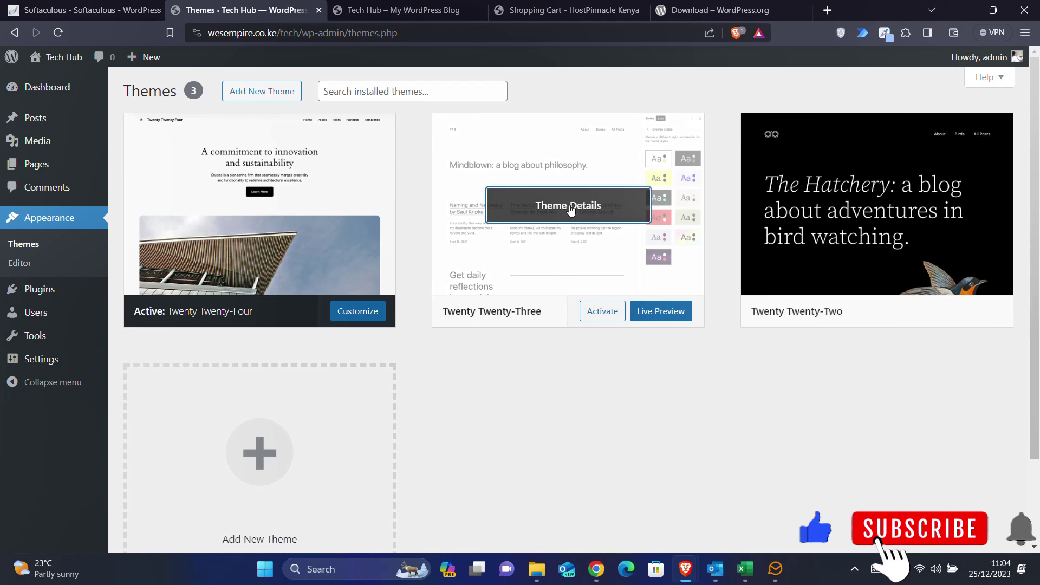
- Delete the unused Twenty Twenty-Three and Twenty Twenty-Two themes, then go to Add New Theme
{"action": "left_click", "coordinate": [569, 209]}
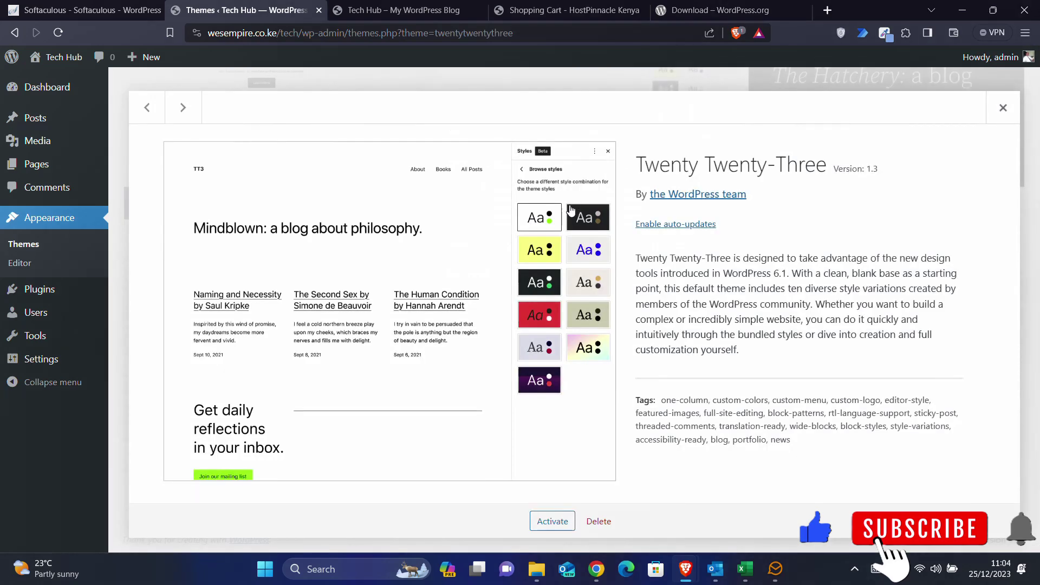
{"action": "left_click", "coordinate": [599, 523]}
{"action": "left_click", "coordinate": [582, 141]}
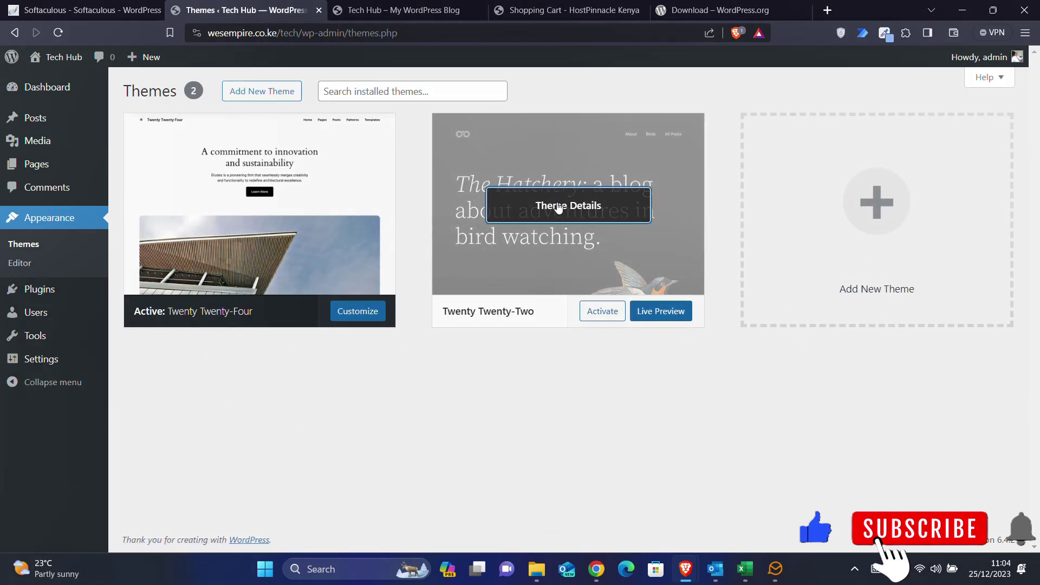
{"action": "left_click", "coordinate": [558, 208]}
{"action": "left_click", "coordinate": [597, 522]}
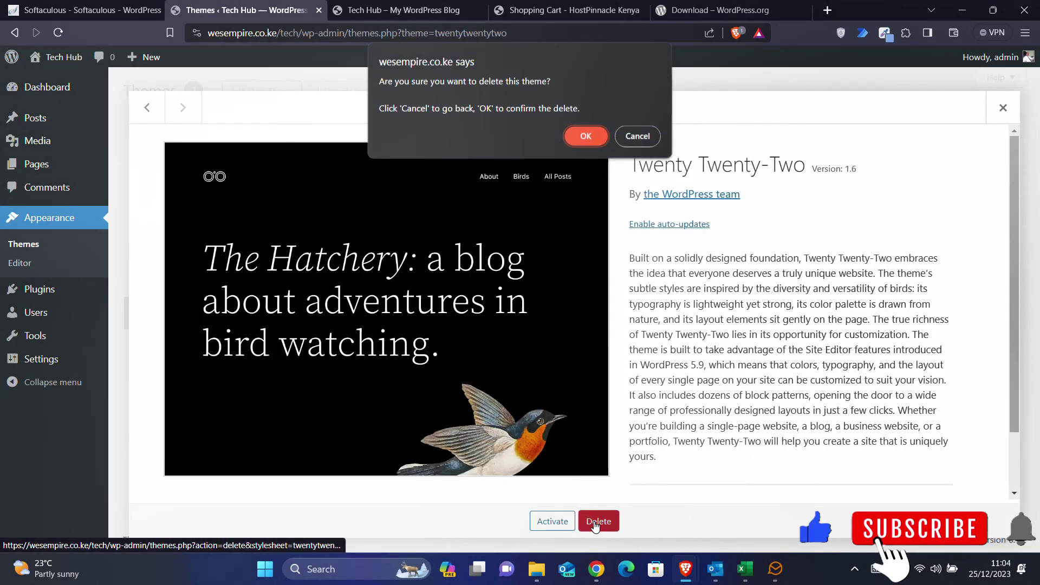
{"action": "left_click", "coordinate": [579, 139]}
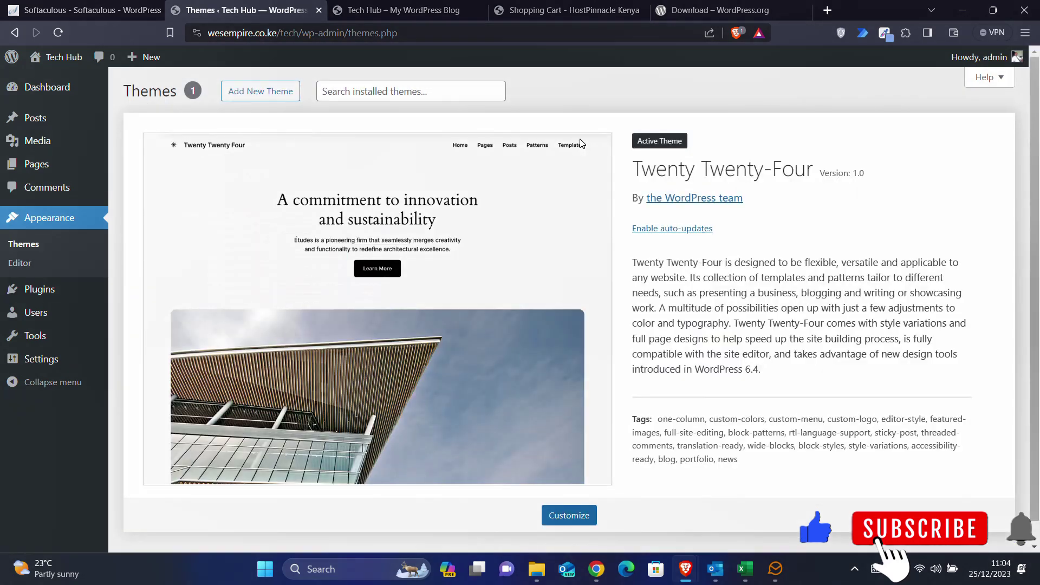
{"action": "scroll", "coordinate": [897, 391], "scroll_direction": "down", "scroll_amount": 1}
{"action": "scroll", "coordinate": [900, 389], "scroll_direction": "up", "scroll_amount": 1}
{"action": "left_click", "coordinate": [267, 96]}
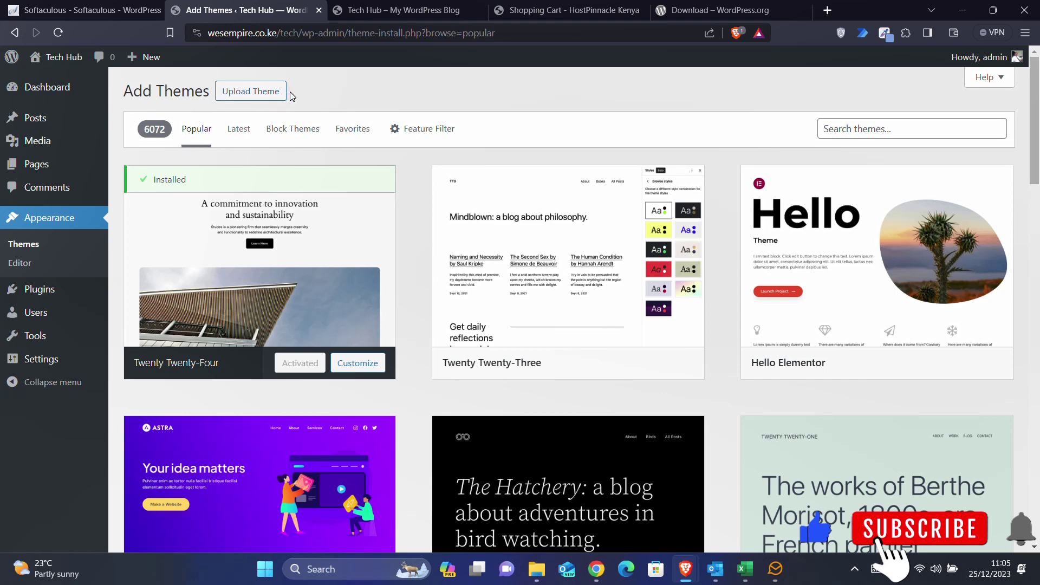
- Toggle the Upload Theme area open and closed, browse the popular themes, and focus the theme search
{"action": "left_click", "coordinate": [257, 97]}
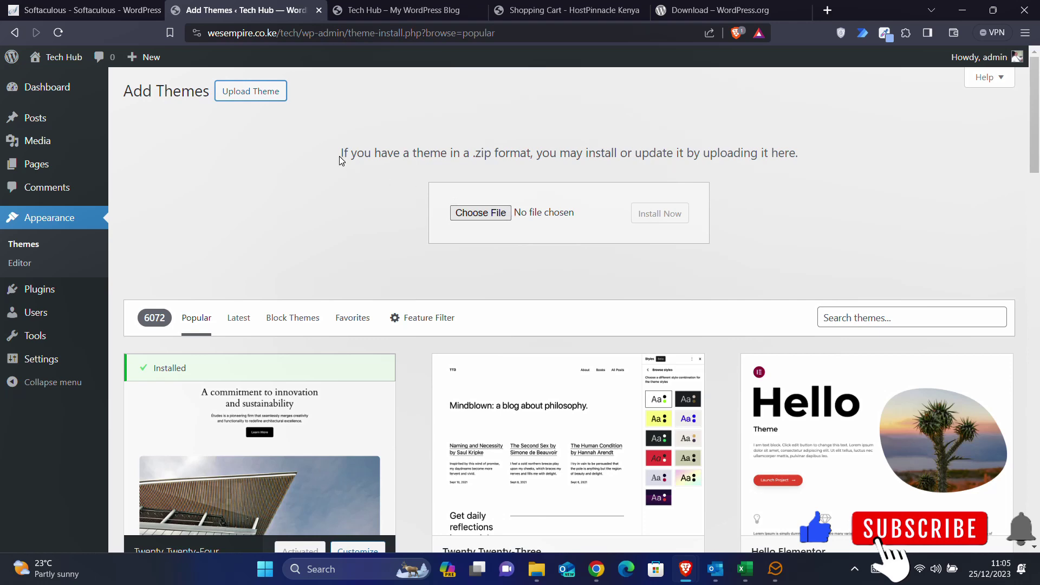
{"action": "left_click", "coordinate": [262, 93]}
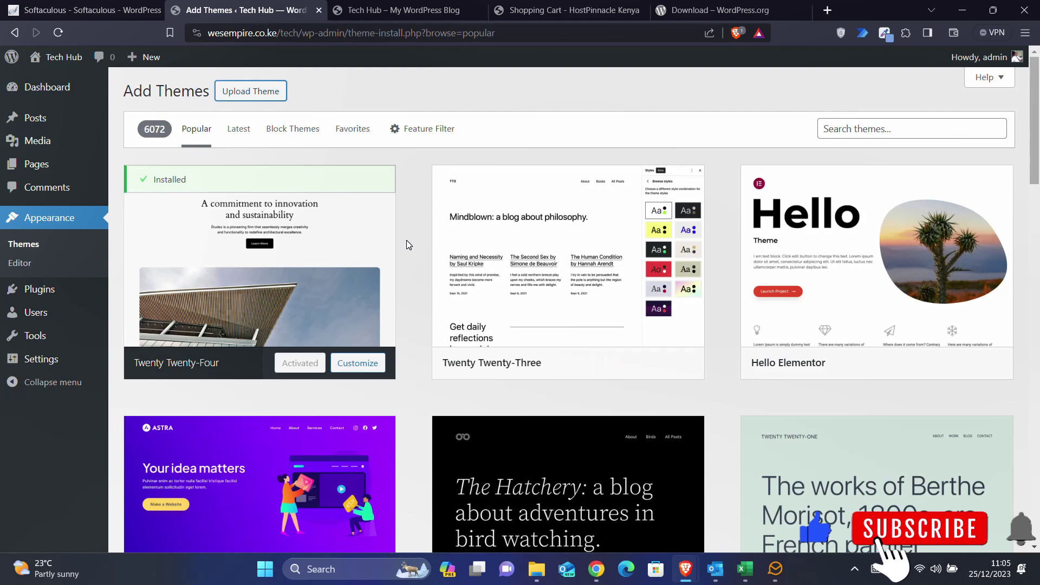
{"action": "scroll", "coordinate": [407, 241], "scroll_direction": "down", "scroll_amount": 10}
{"action": "scroll", "coordinate": [406, 239], "scroll_direction": "up", "scroll_amount": 6}
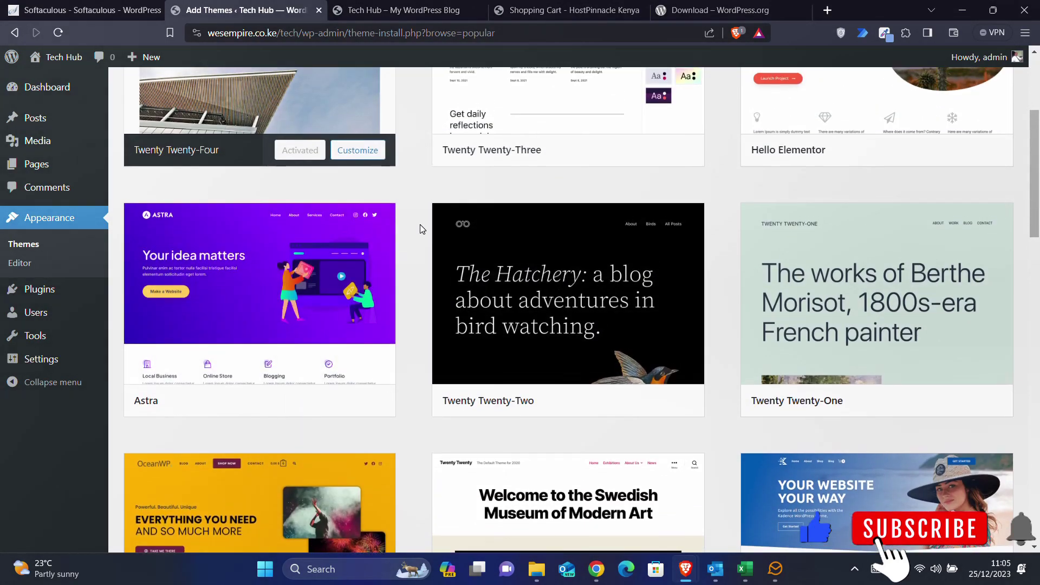
{"action": "scroll", "coordinate": [421, 225], "scroll_direction": "up", "scroll_amount": 4}
{"action": "scroll", "coordinate": [420, 224], "scroll_direction": "down", "scroll_amount": 4}
{"action": "mouse_move", "coordinate": [269, 274]}
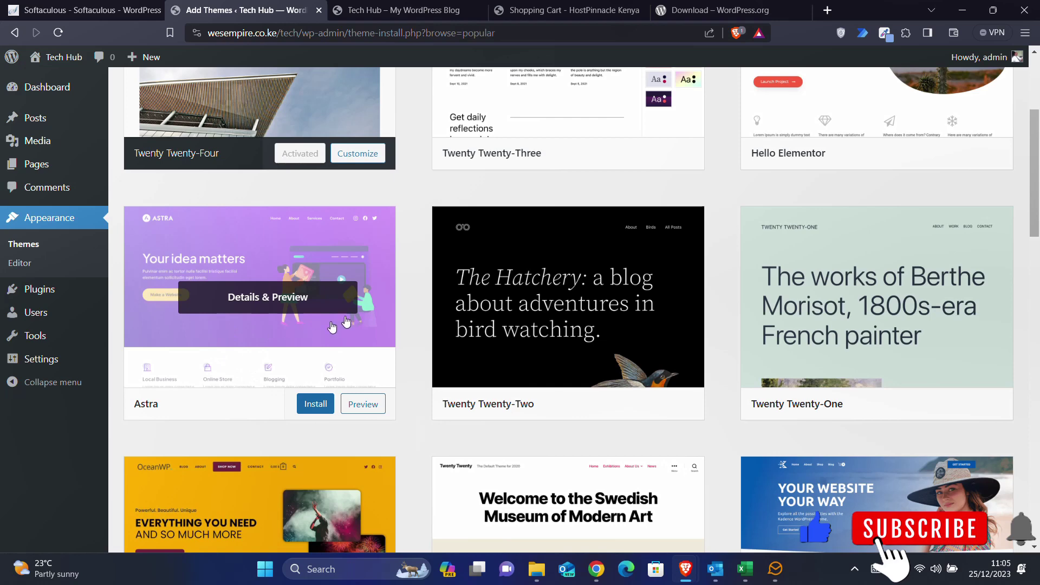
{"action": "scroll", "coordinate": [385, 314], "scroll_direction": "up", "scroll_amount": 4}
{"action": "mouse_move", "coordinate": [456, 301]}
{"action": "left_click", "coordinate": [908, 129]}
- Search themes for 'astra', preview the Astra theme, then install it
{"action": "type", "text": "astra"}
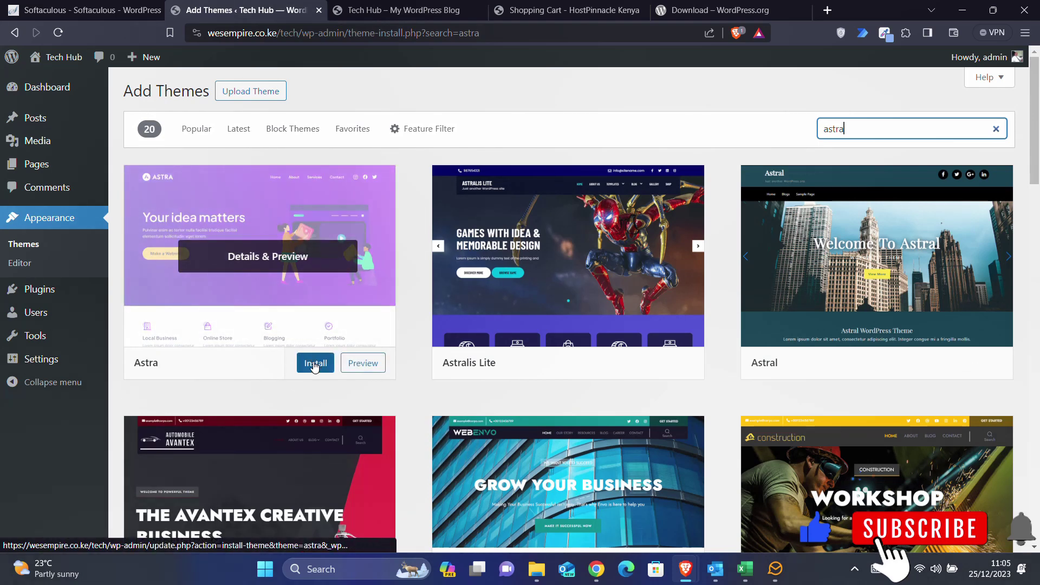
{"action": "left_click", "coordinate": [256, 259]}
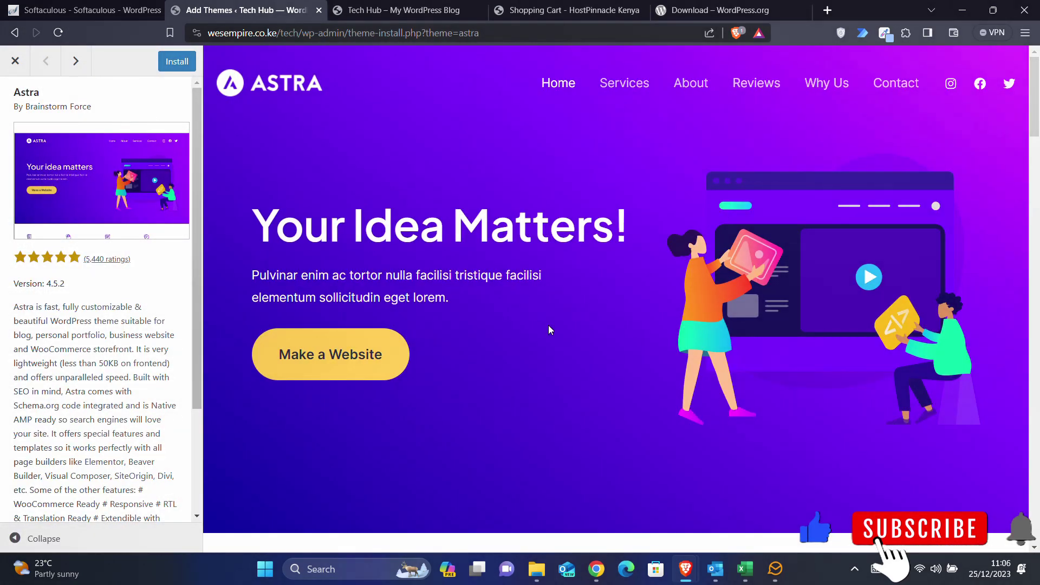
{"action": "scroll", "coordinate": [548, 325], "scroll_direction": "down", "scroll_amount": 4}
{"action": "scroll", "coordinate": [549, 326], "scroll_direction": "down", "scroll_amount": 20}
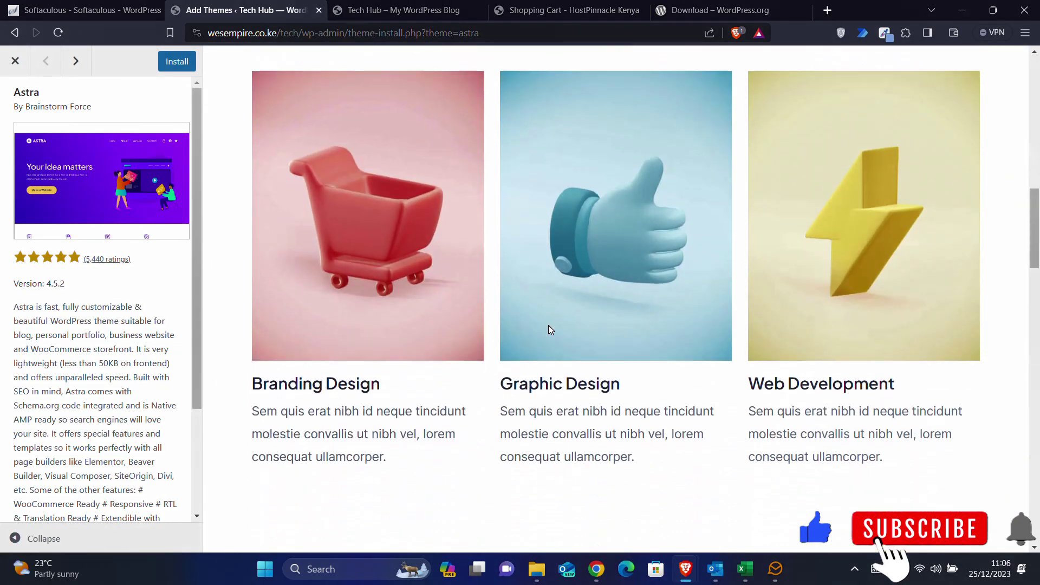
{"action": "scroll", "coordinate": [551, 329], "scroll_direction": "down", "scroll_amount": 20}
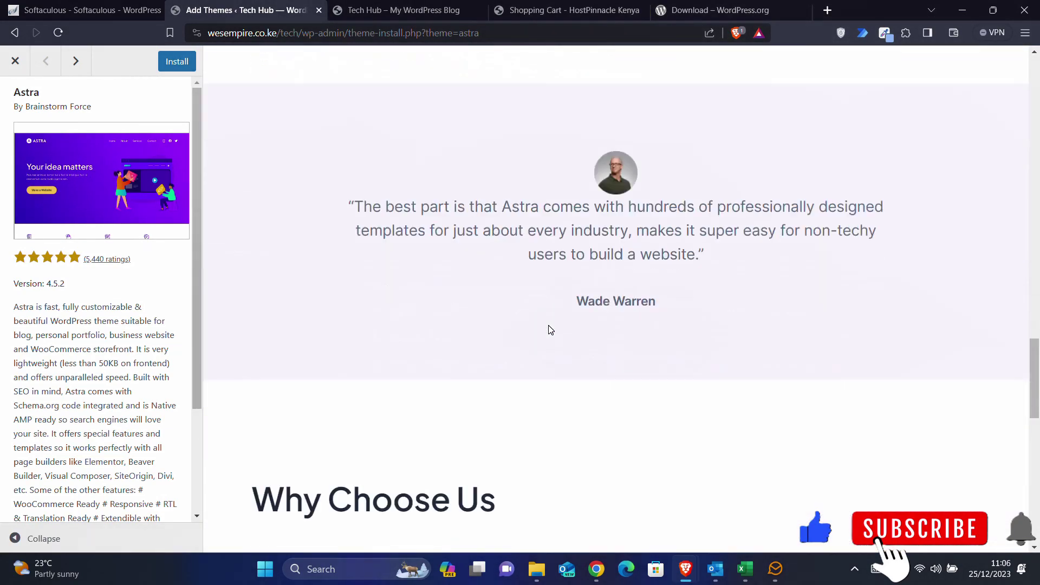
{"action": "scroll", "coordinate": [548, 325], "scroll_direction": "up", "scroll_amount": 20}
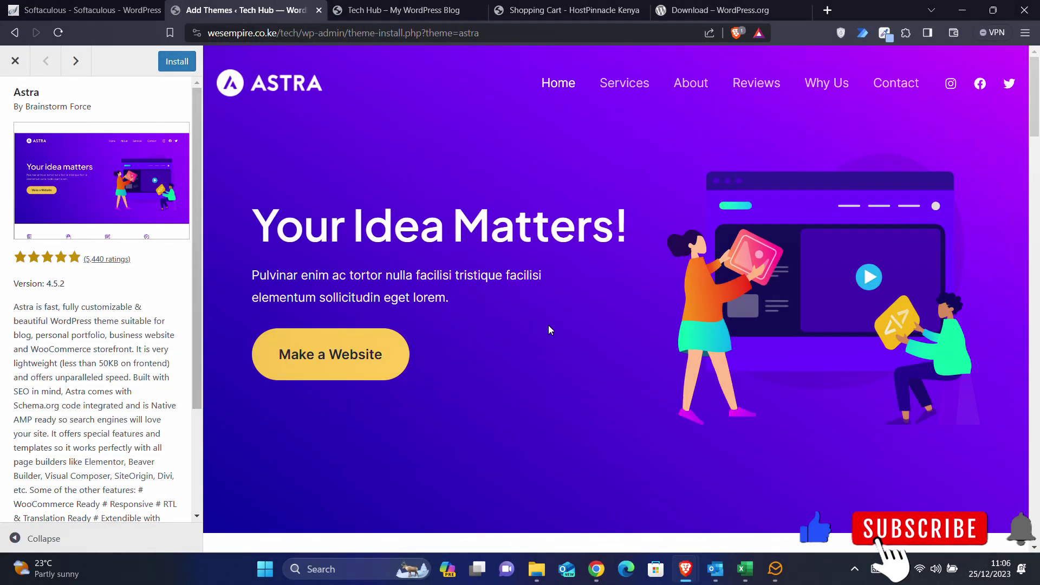
{"action": "left_click", "coordinate": [15, 61]}
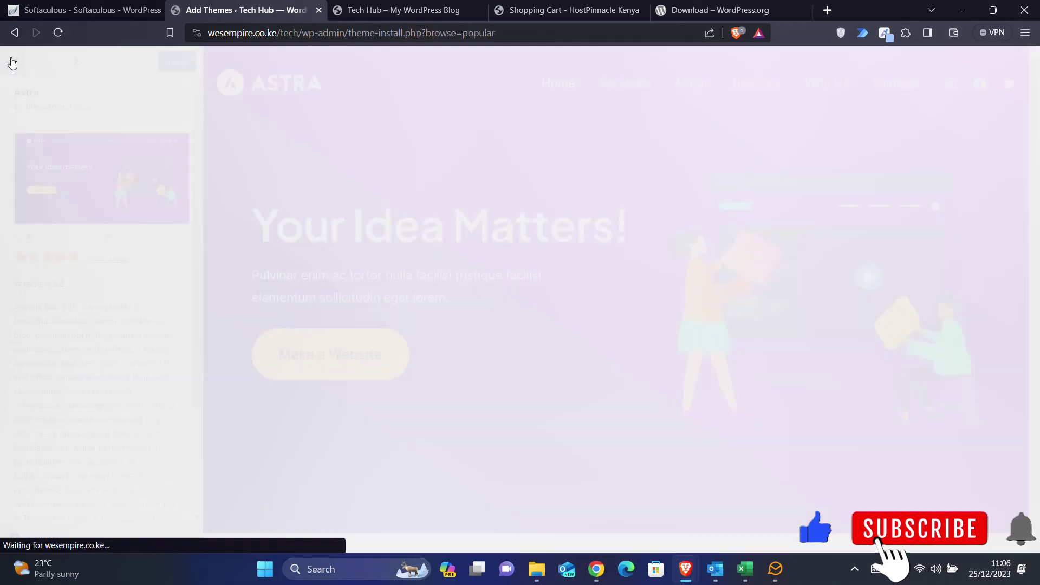
{"action": "left_click", "coordinate": [305, 363]}
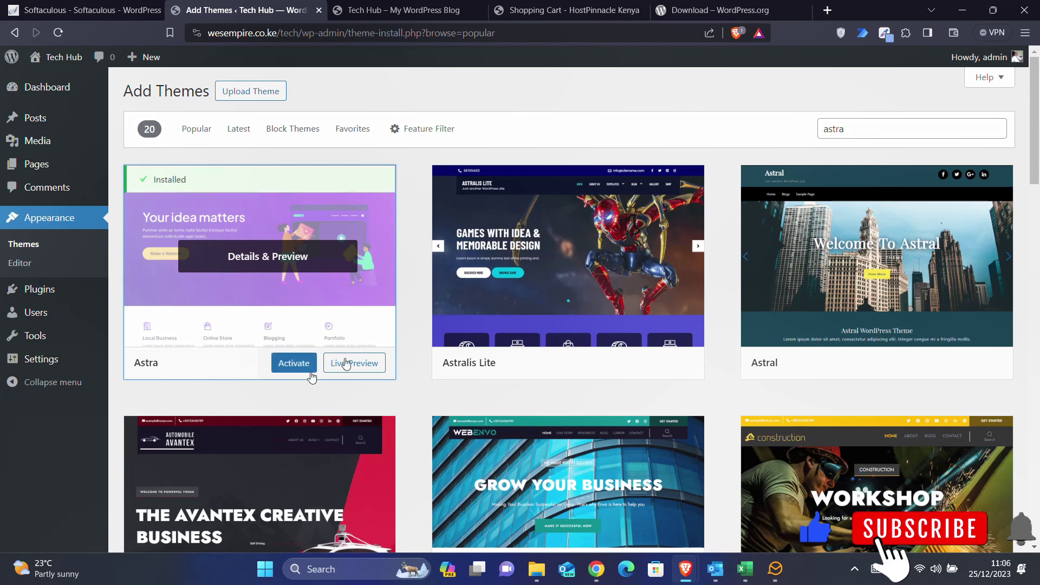
- Activate the Astra theme and dismiss the Get Started with Ready-Made Templates banner
{"action": "left_click", "coordinate": [294, 364]}
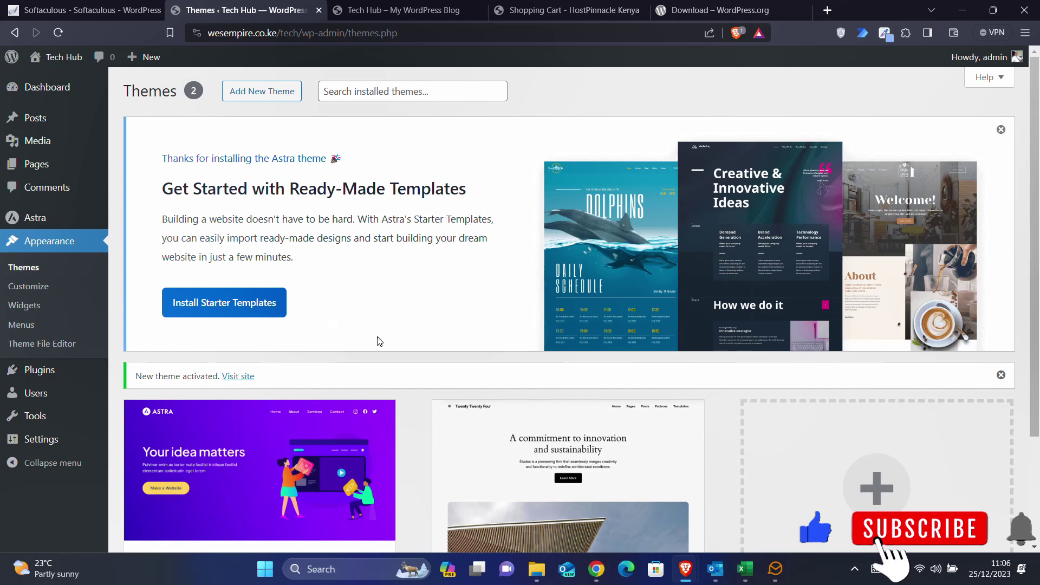
{"action": "scroll", "coordinate": [421, 385], "scroll_direction": "down", "scroll_amount": 1}
{"action": "scroll", "coordinate": [421, 385], "scroll_direction": "down", "scroll_amount": 2}
{"action": "scroll", "coordinate": [422, 385], "scroll_direction": "up", "scroll_amount": 3}
{"action": "left_click", "coordinate": [1002, 132]}
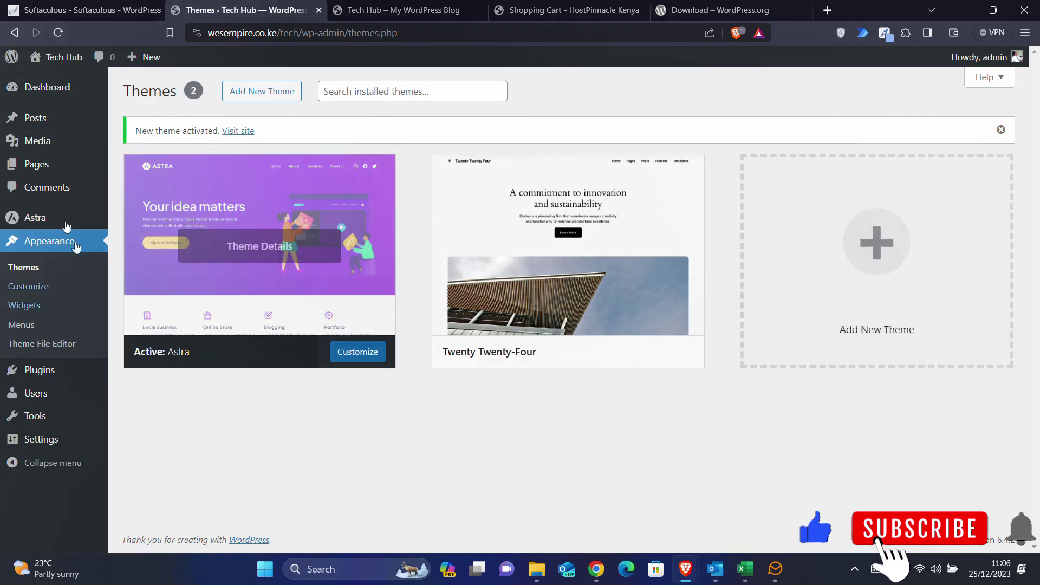
- Search plugins for 'elementor', then install and activate Elementor Website Builder
{"action": "left_click", "coordinate": [38, 377]}
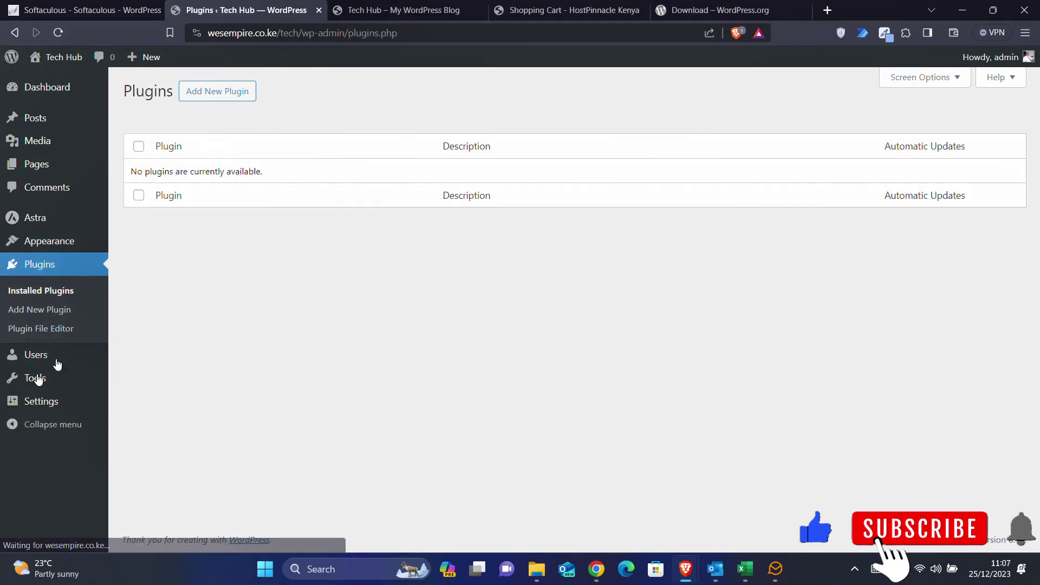
{"action": "left_click", "coordinate": [233, 90]}
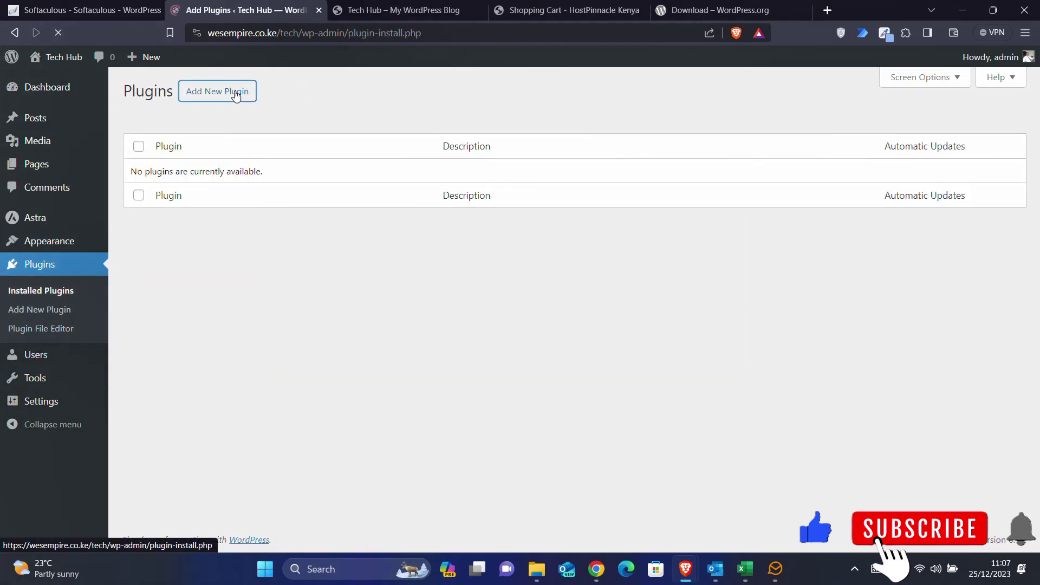
{"action": "left_click", "coordinate": [838, 129]}
{"action": "type", "text": "elementor"}
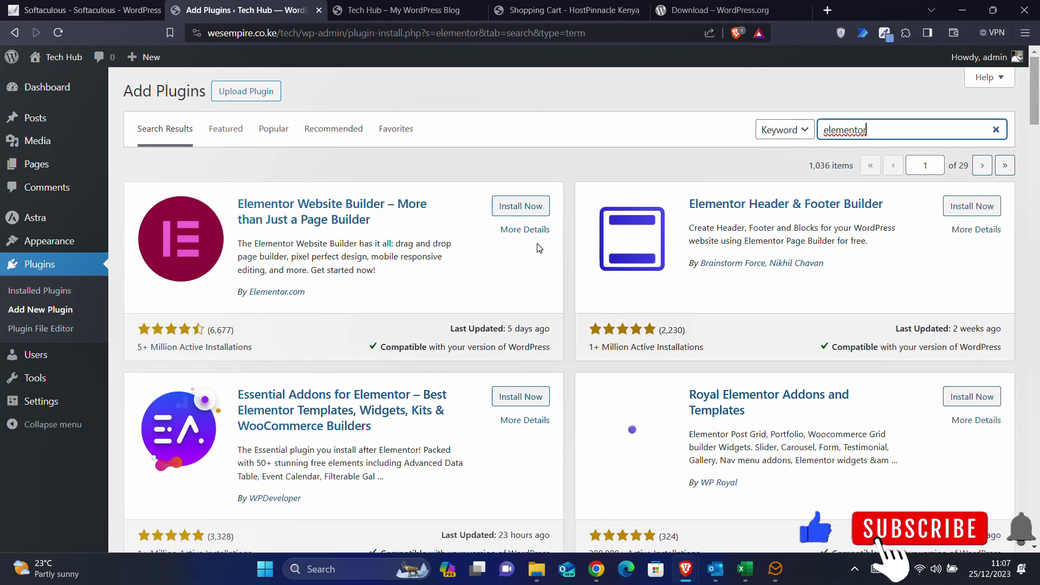
{"action": "left_click", "coordinate": [524, 214]}
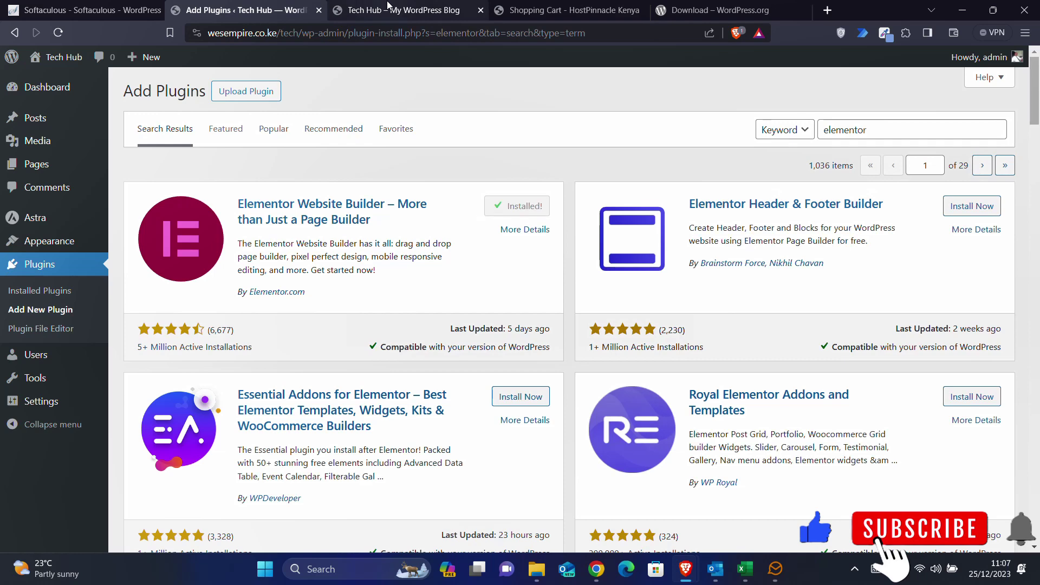
{"action": "left_click", "coordinate": [536, 218]}
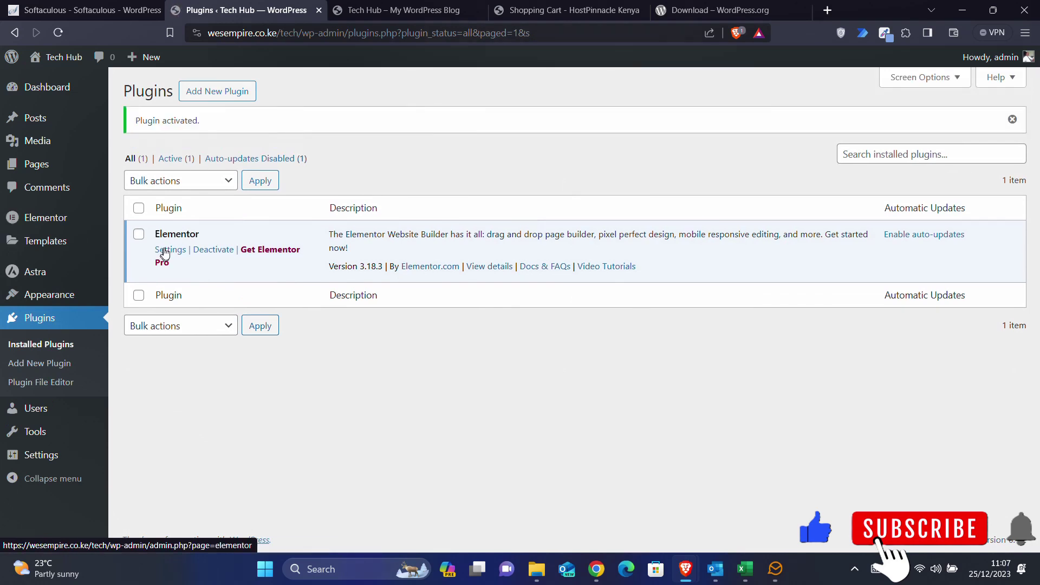
- Reload the site's front page in its tab, then return to the admin plugins tab
{"action": "left_click", "coordinate": [395, 8]}
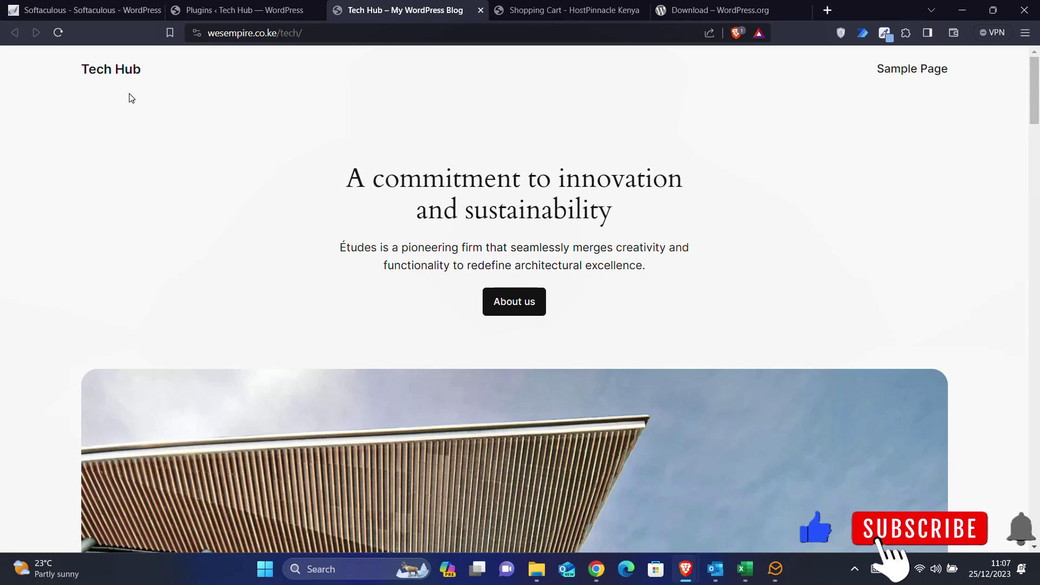
{"action": "left_click", "coordinate": [59, 33]}
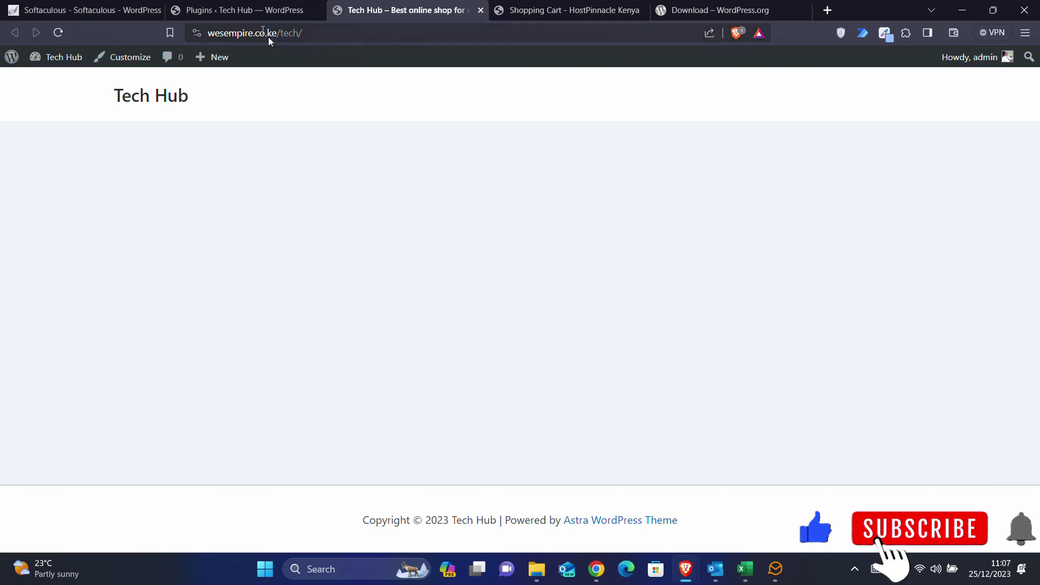
{"action": "left_click", "coordinate": [236, 8]}
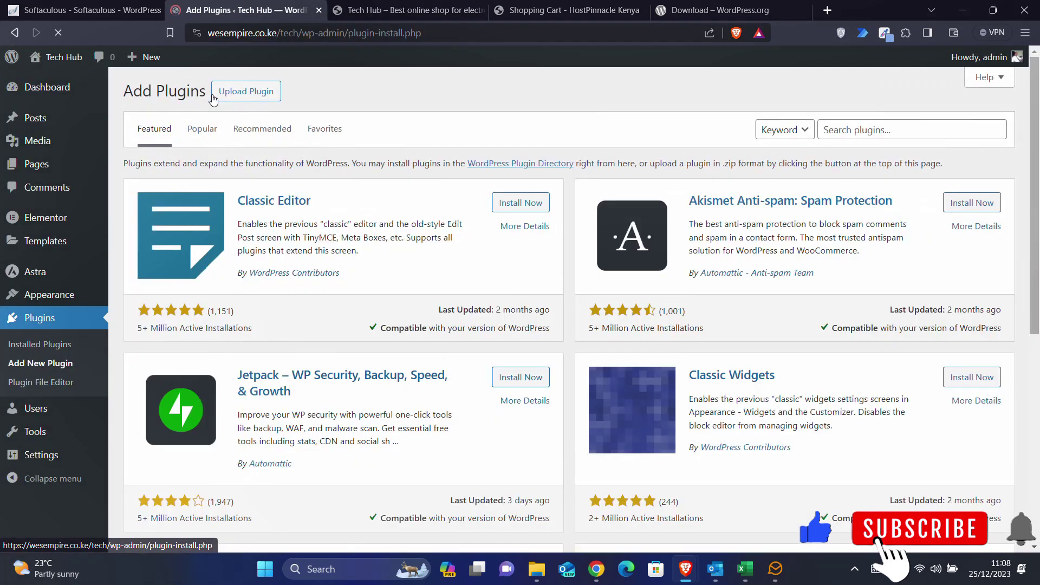
- Search plugins for 'woocommerce', then install and activate WooCommerce
{"action": "left_click", "coordinate": [863, 130]}
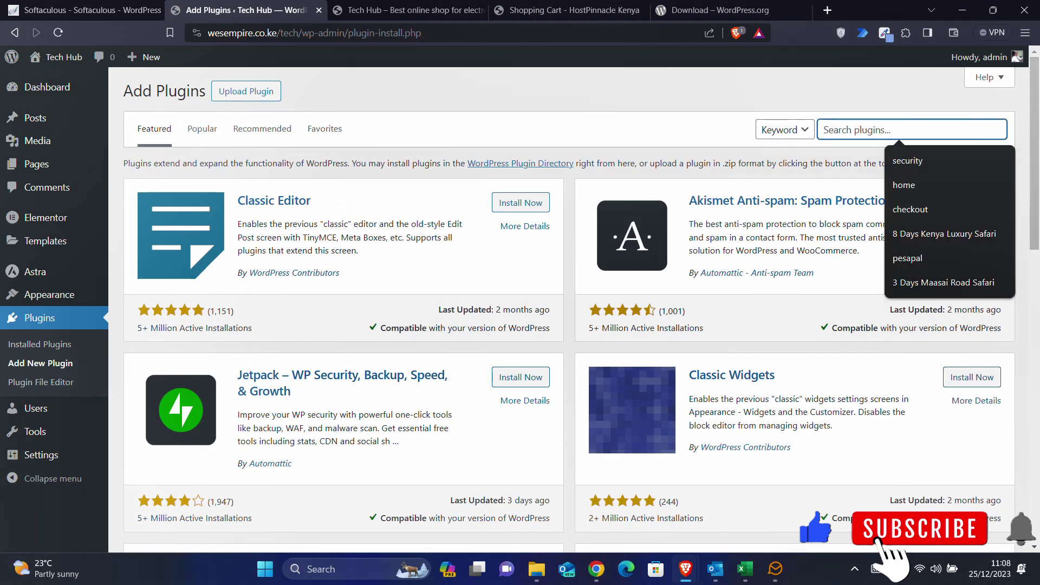
{"action": "type", "text": "woo"}
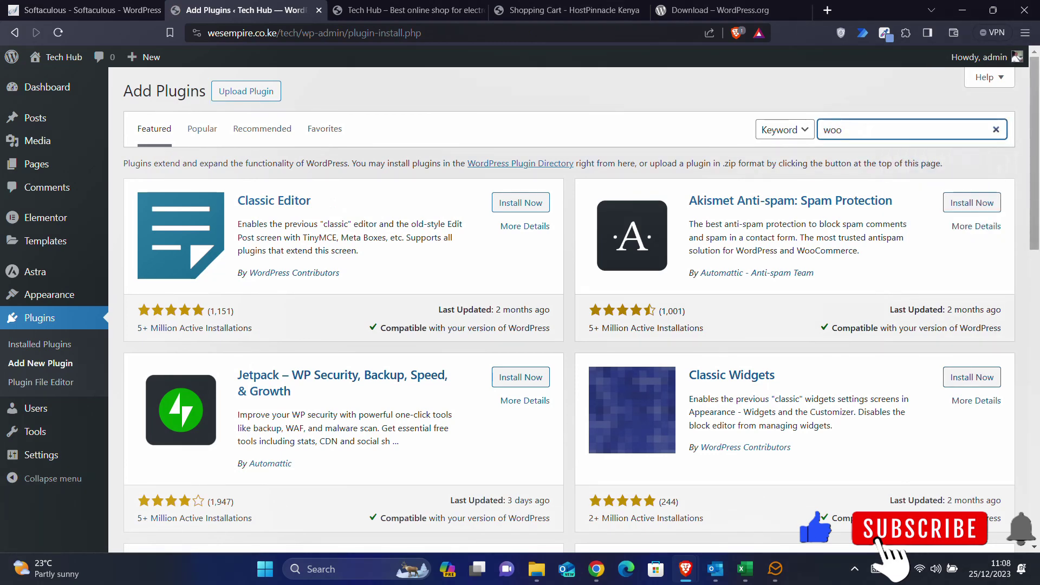
{"action": "type", "text": "com"}
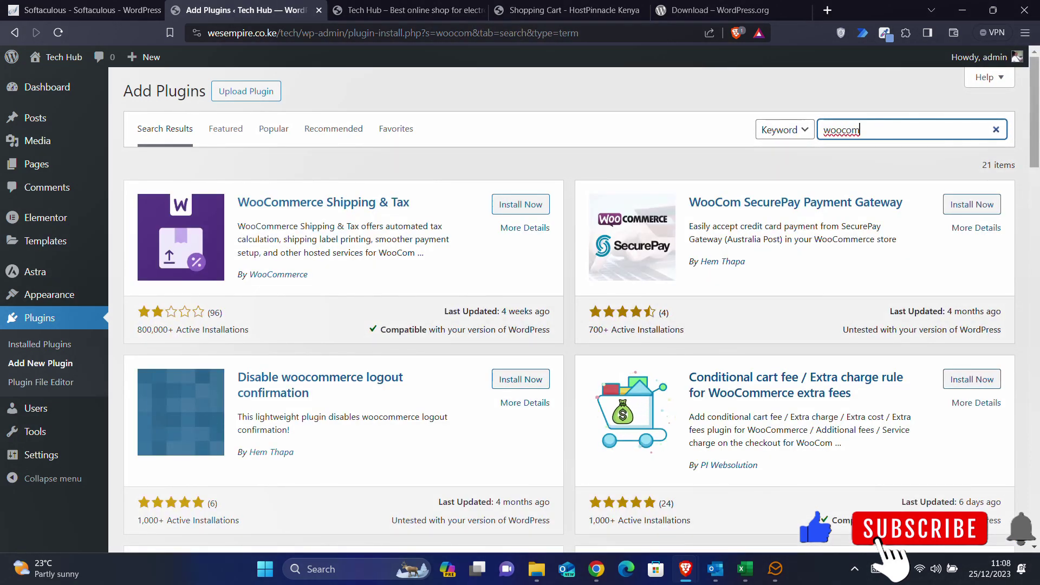
{"action": "key", "text": "BackSpace"}
{"action": "key", "text": "BackSpace"}
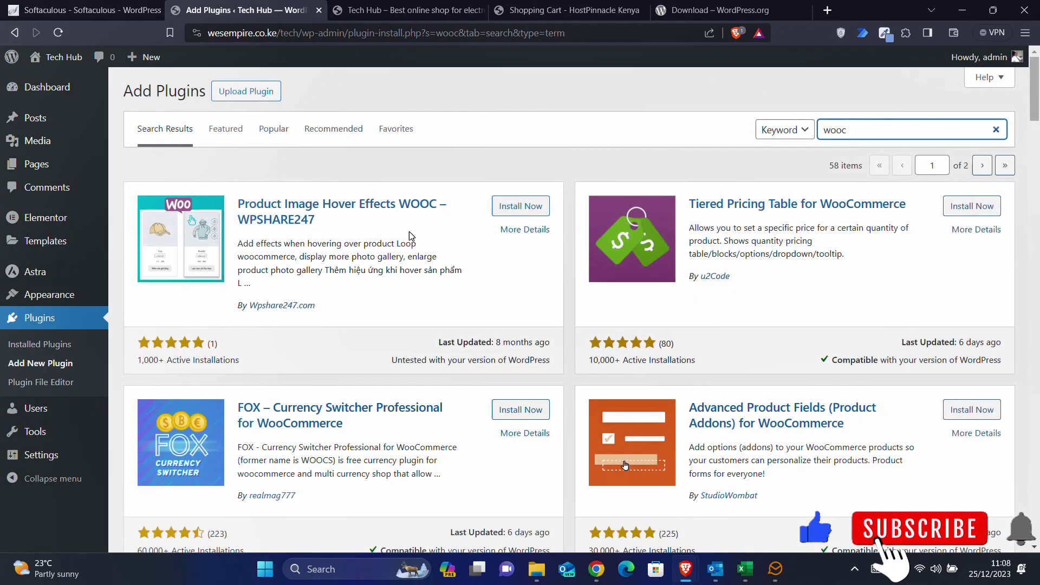
{"action": "type", "text": "ommerce"}
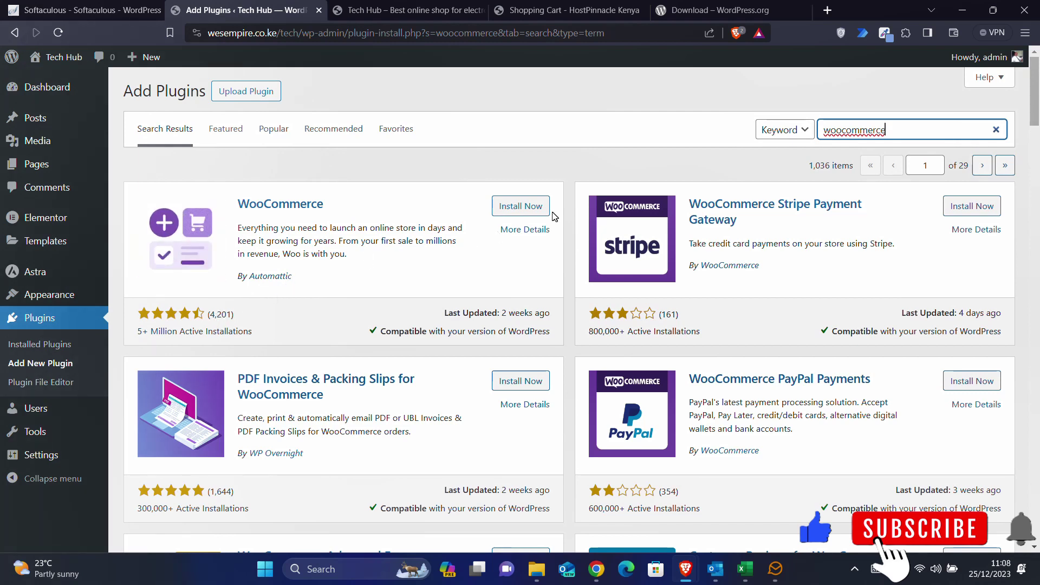
{"action": "left_click", "coordinate": [513, 206]}
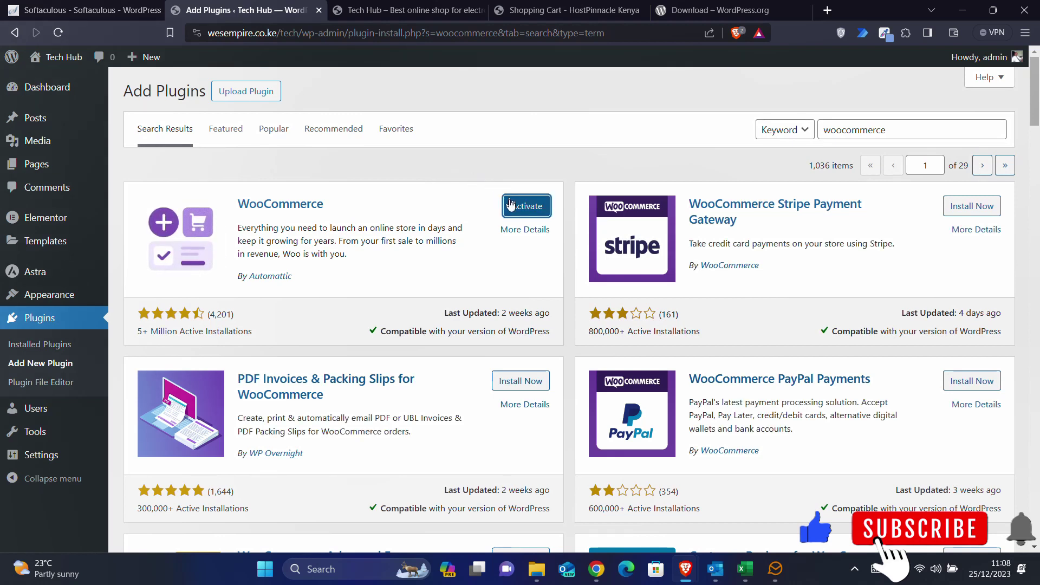
{"action": "left_click", "coordinate": [510, 204]}
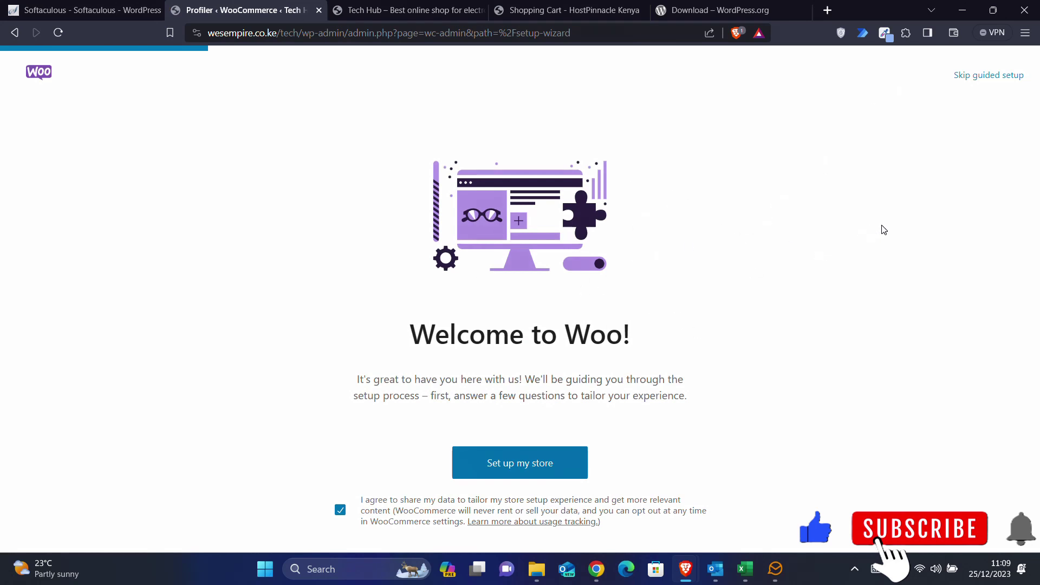
- Skip guided setup, set the business location to Kenya — Nairobi County, and continue to the store
{"action": "left_click", "coordinate": [999, 76]}
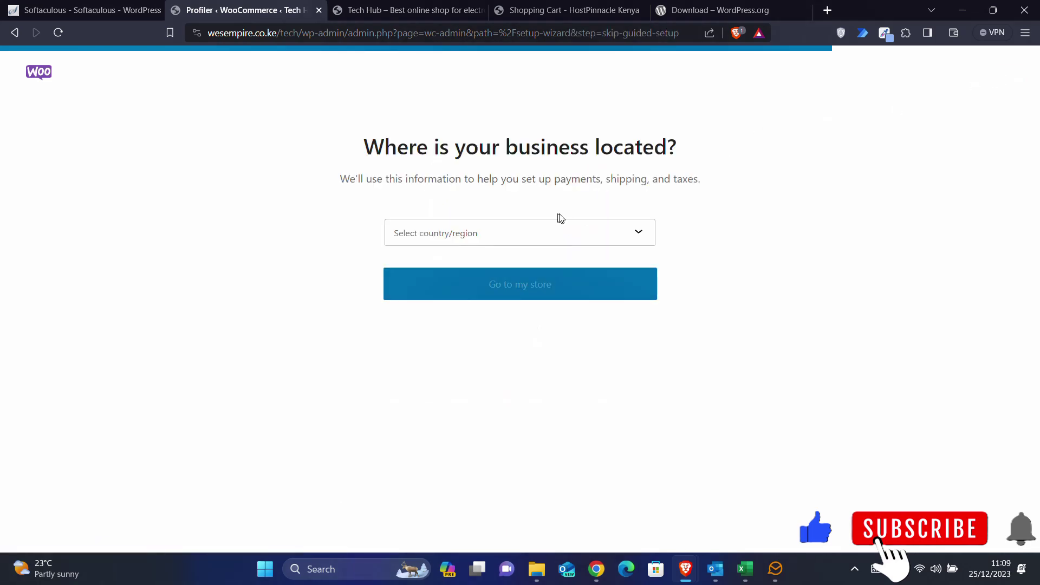
{"action": "left_click", "coordinate": [519, 237]}
{"action": "type", "text": "nai"}
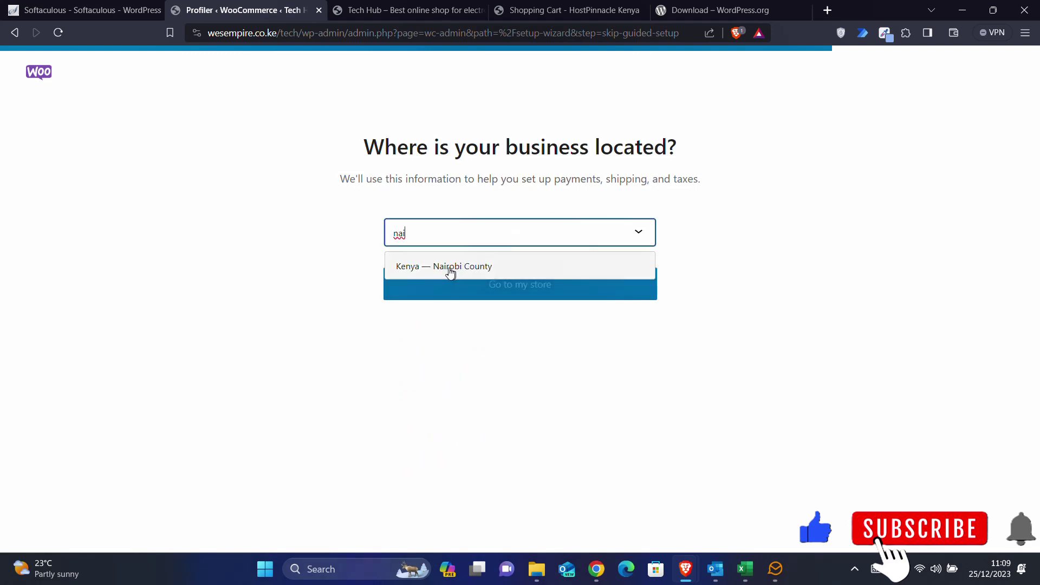
{"action": "left_click", "coordinate": [431, 271]}
{"action": "left_click", "coordinate": [532, 294]}
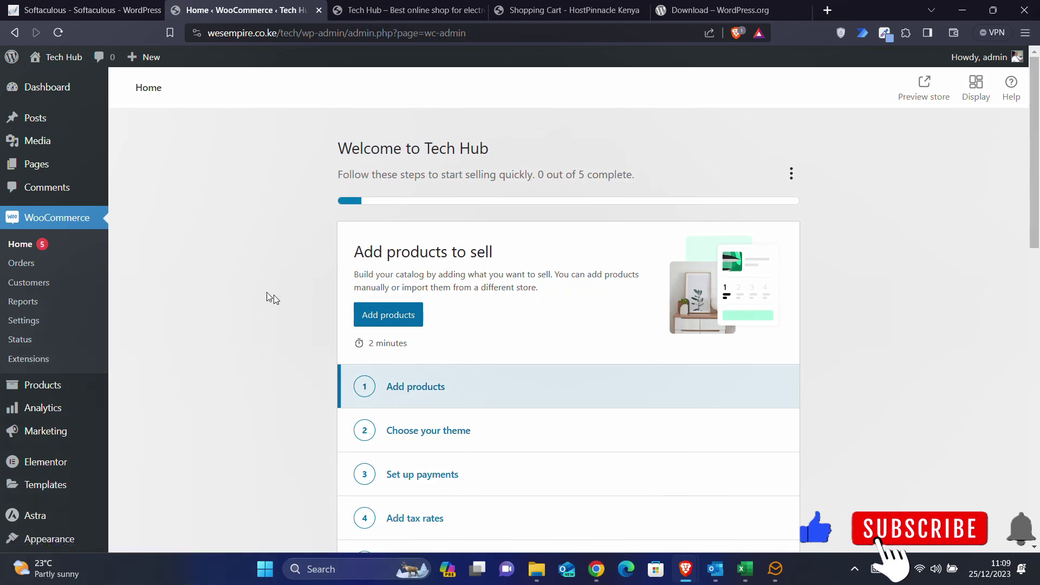
- Open WooCommerce General settings and start editing Address line 1 of the Kenya — Nairobi County store address
{"action": "scroll", "coordinate": [270, 298], "scroll_direction": "down", "scroll_amount": 3}
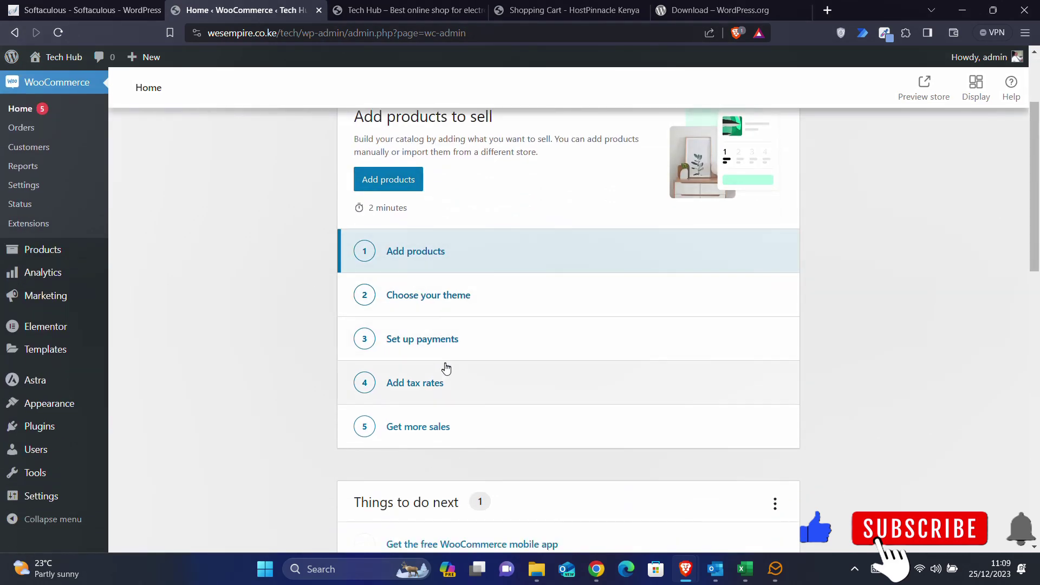
{"action": "scroll", "coordinate": [444, 366], "scroll_direction": "down", "scroll_amount": 4}
{"action": "scroll", "coordinate": [444, 366], "scroll_direction": "up", "scroll_amount": 7}
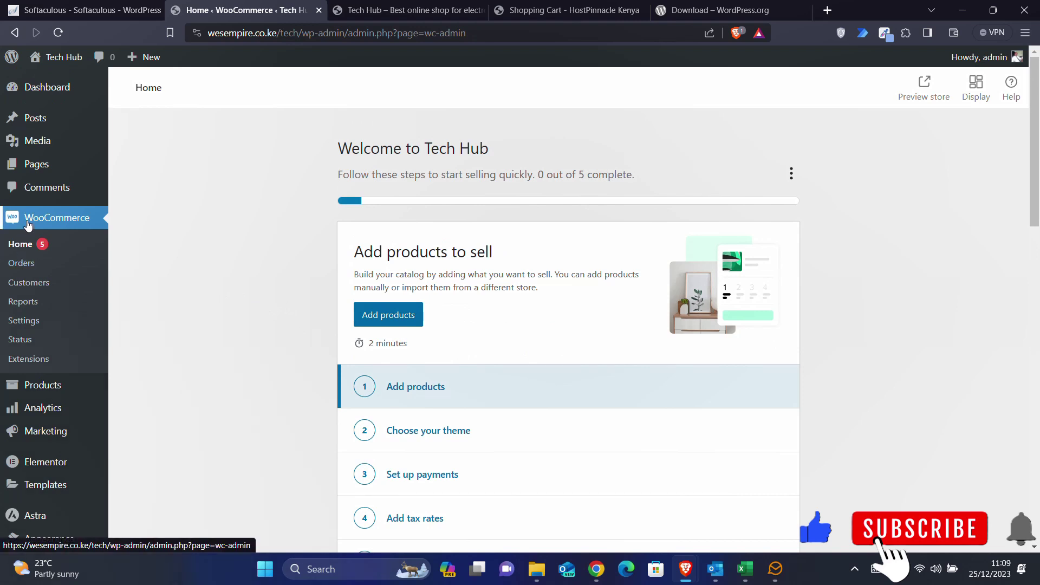
{"action": "left_click", "coordinate": [26, 320]}
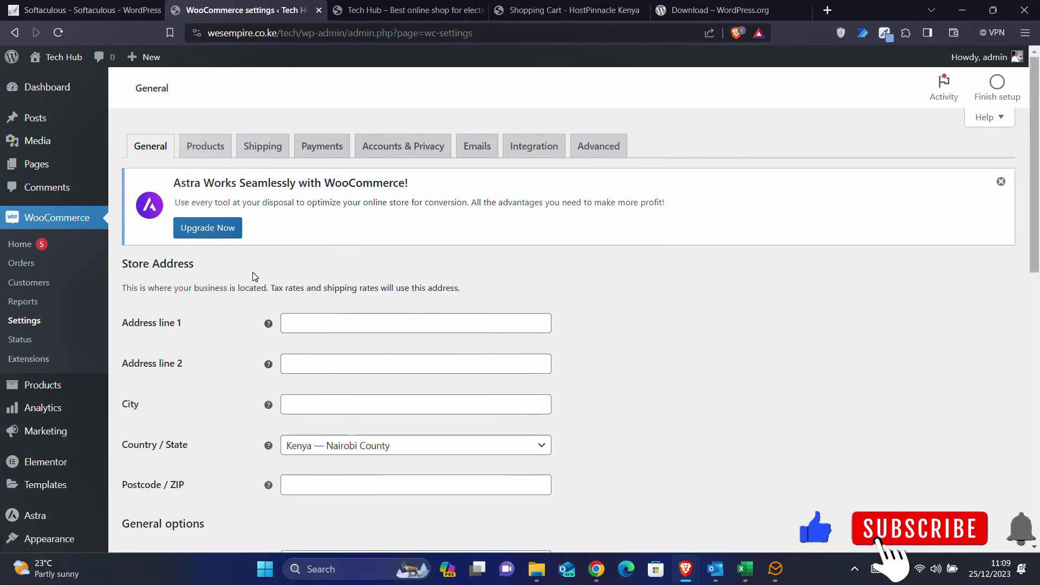
{"action": "scroll", "coordinate": [253, 277], "scroll_direction": "down", "scroll_amount": 5}
{"action": "scroll", "coordinate": [252, 275], "scroll_direction": "up", "scroll_amount": 5}
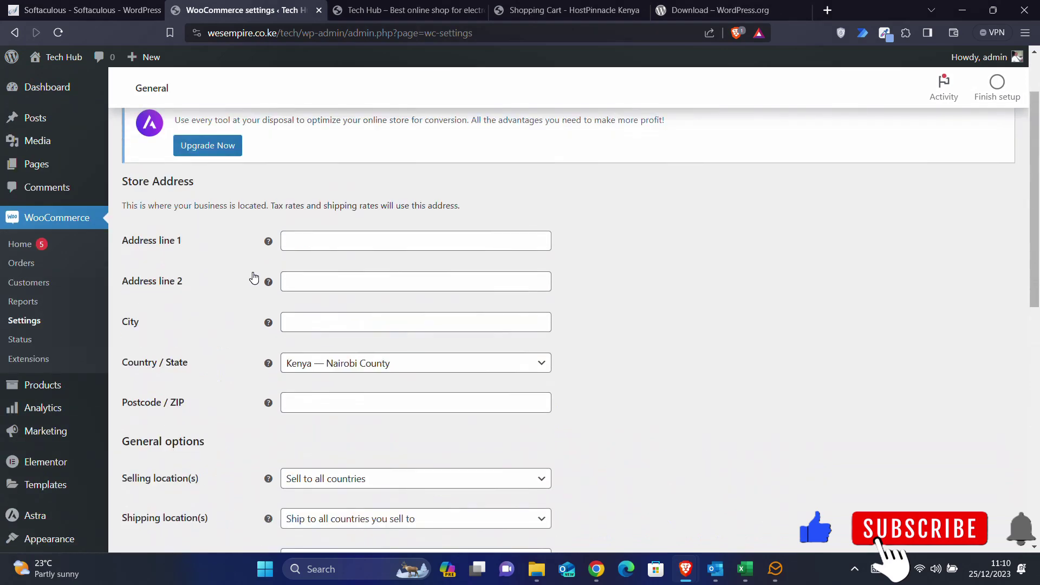
{"action": "left_click", "coordinate": [358, 323]}
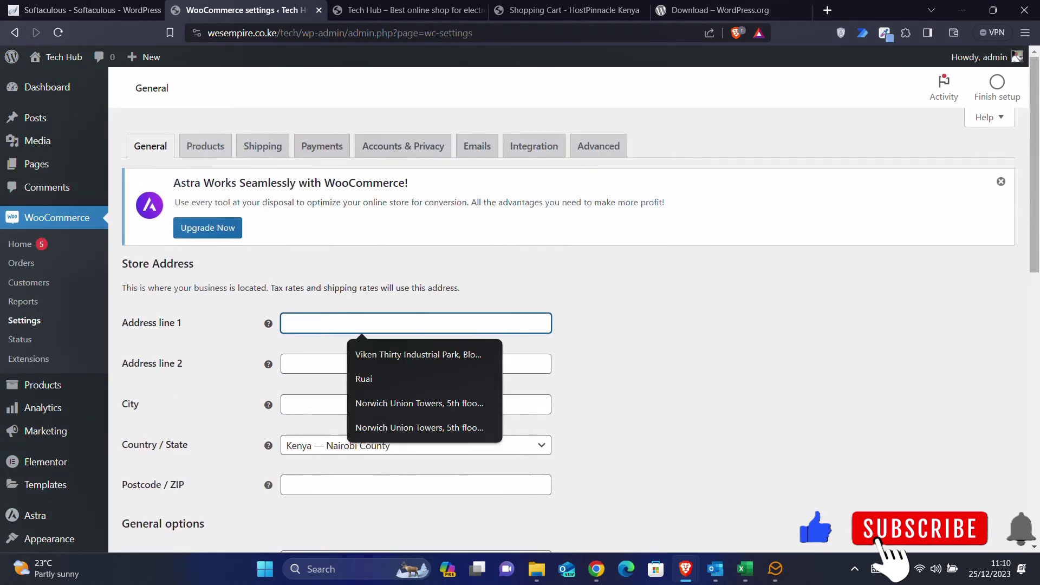
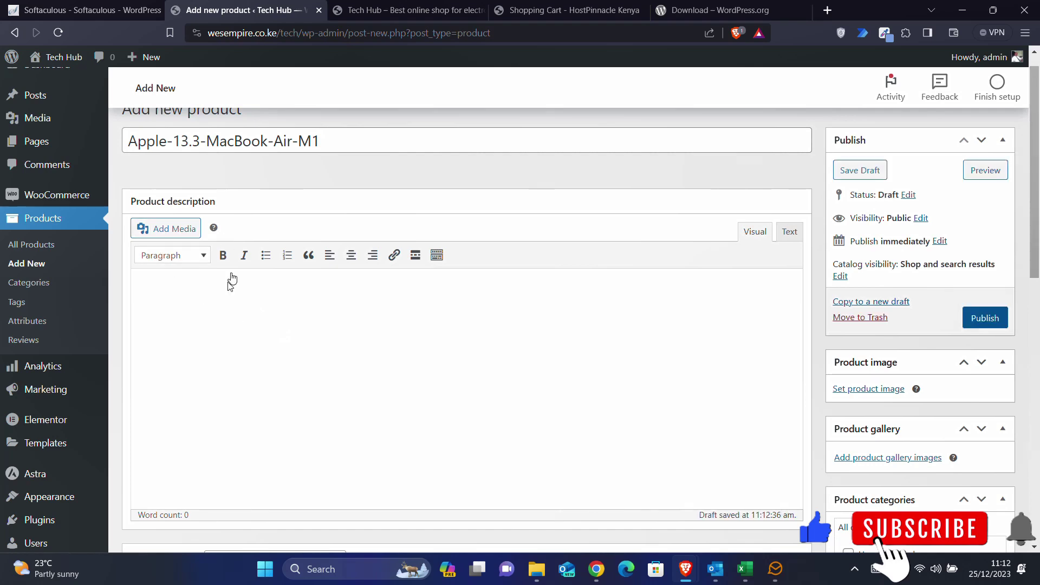
{"action": "scroll", "coordinate": [197, 332], "scroll_direction": "down", "scroll_amount": 7}
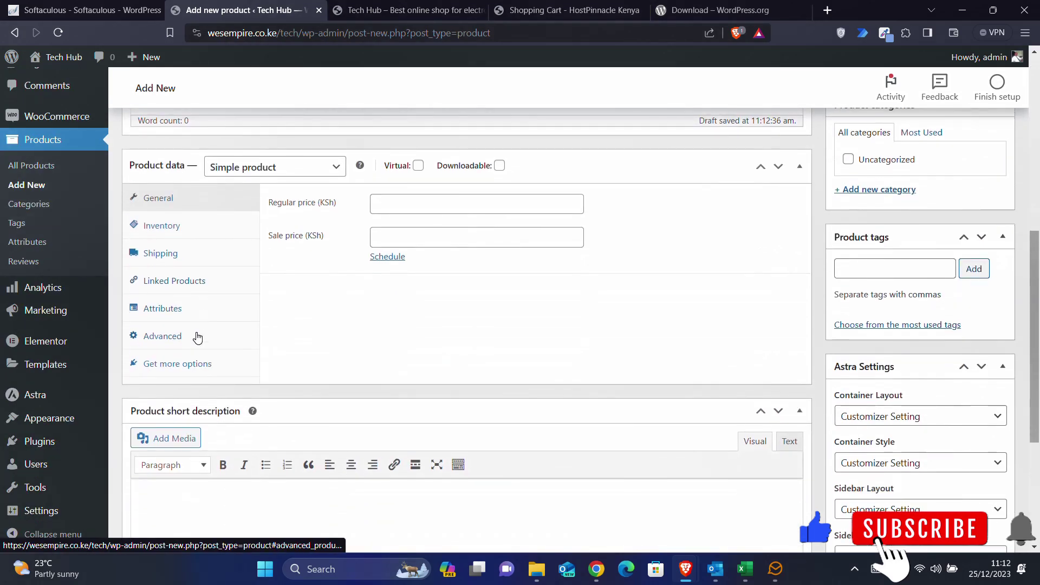
{"action": "scroll", "coordinate": [273, 256], "scroll_direction": "down", "scroll_amount": 5}
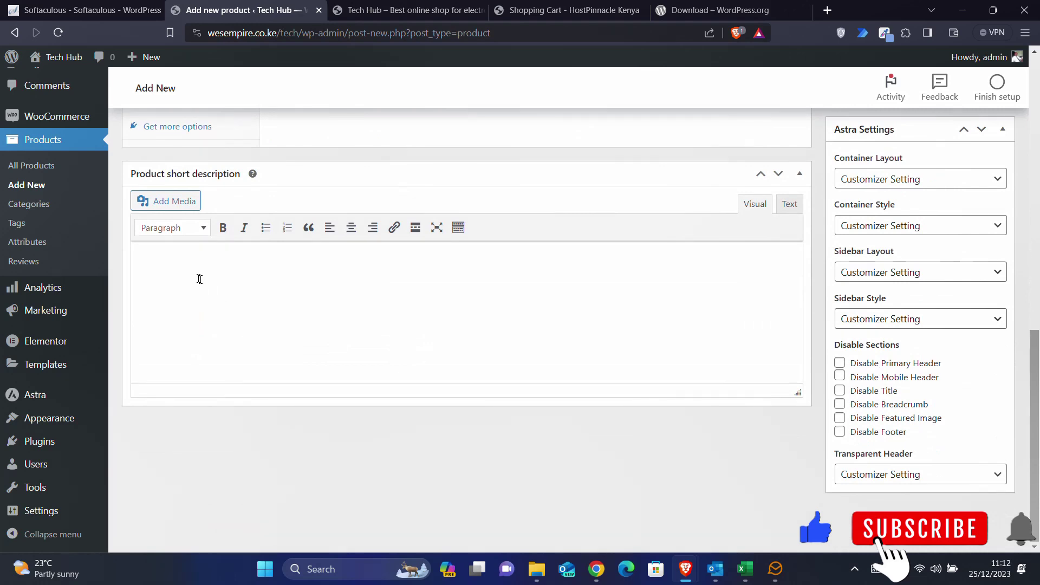
{"action": "left_click", "coordinate": [199, 279]}
{"action": "scroll", "coordinate": [328, 276], "scroll_direction": "up", "scroll_amount": 10}
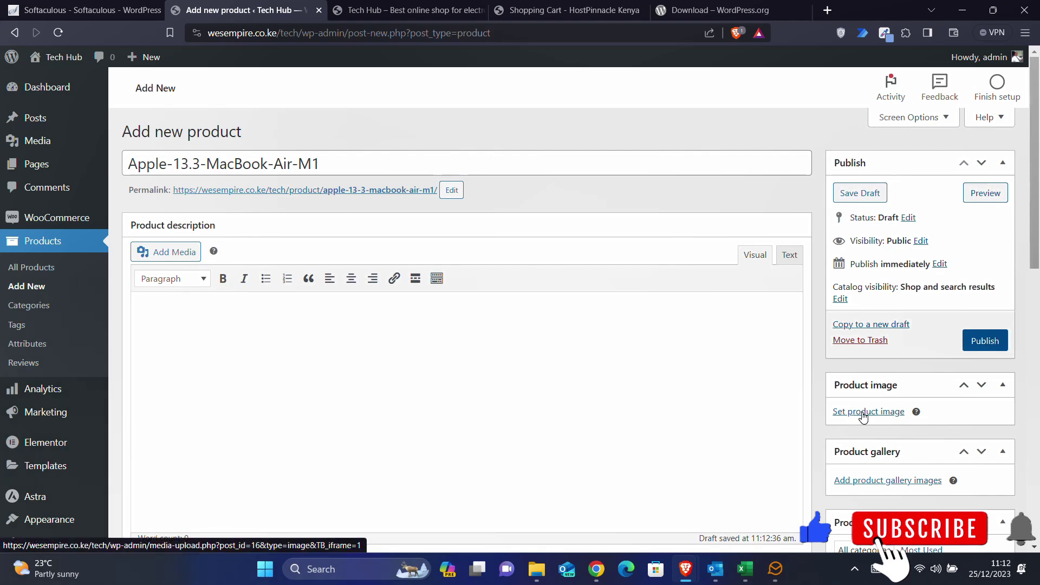
- Upload the gold MacBook keyboard photo and set it as the product image
{"action": "left_click", "coordinate": [864, 413]}
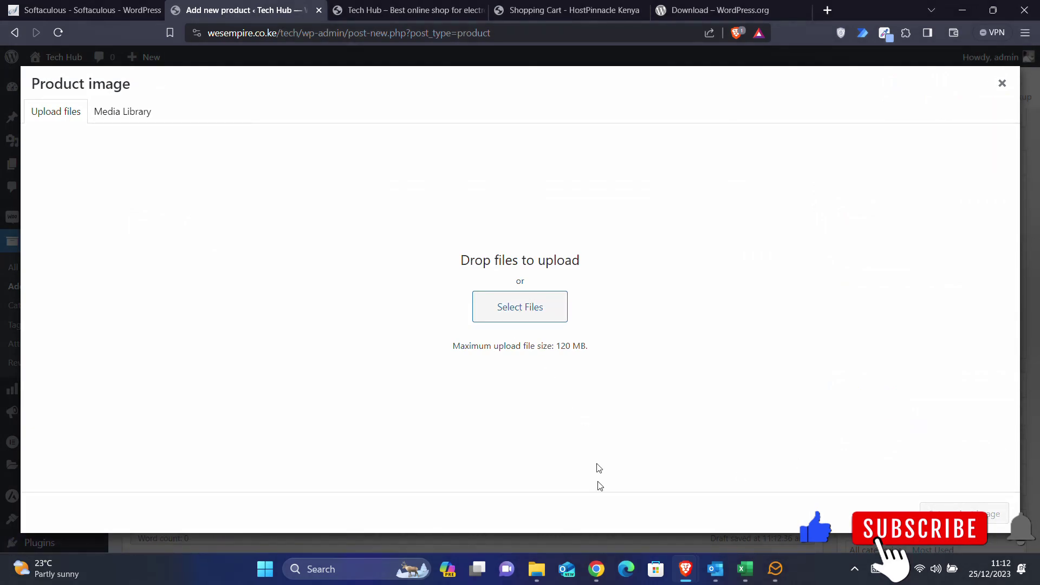
{"action": "left_click", "coordinate": [540, 570]}
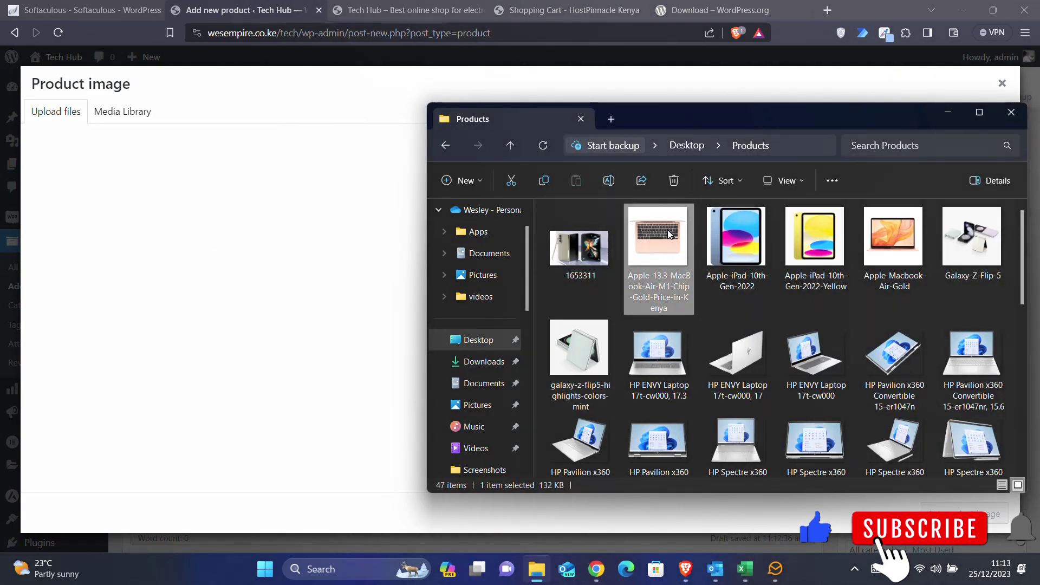
{"action": "left_click_drag", "start_coordinate": [670, 235], "coordinate": [334, 295]}
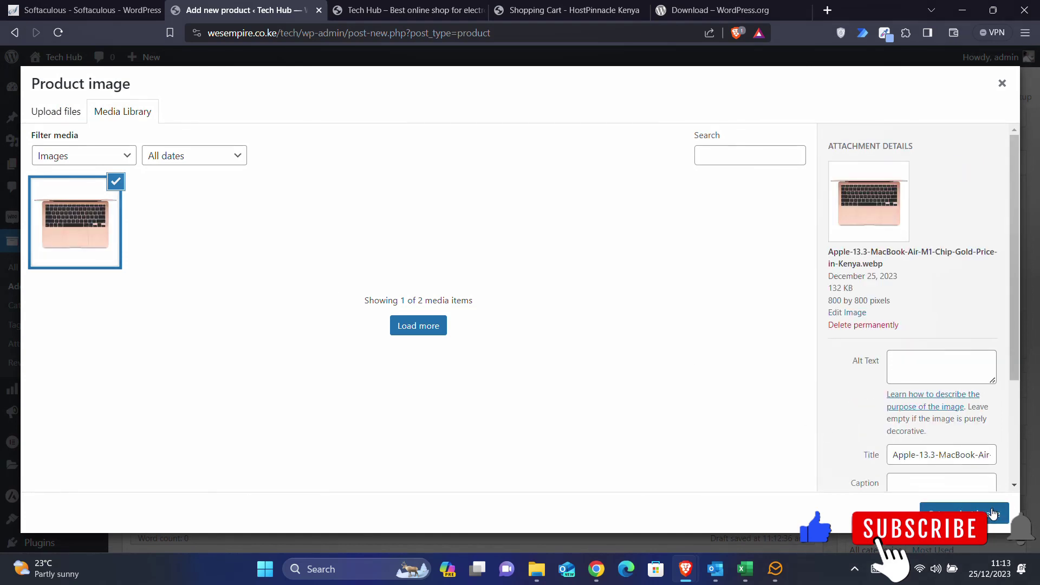
{"action": "left_click", "coordinate": [994, 513]}
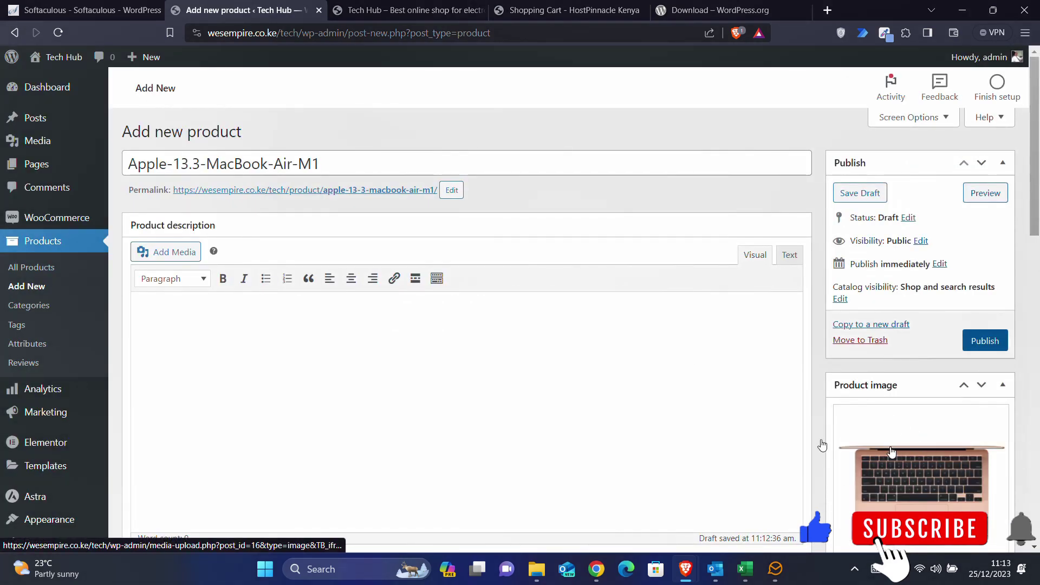
- Replace that image with a freshly uploaded Apple-Macbook-Air-Gold.jpg as the product image
{"action": "left_click", "coordinate": [536, 569]}
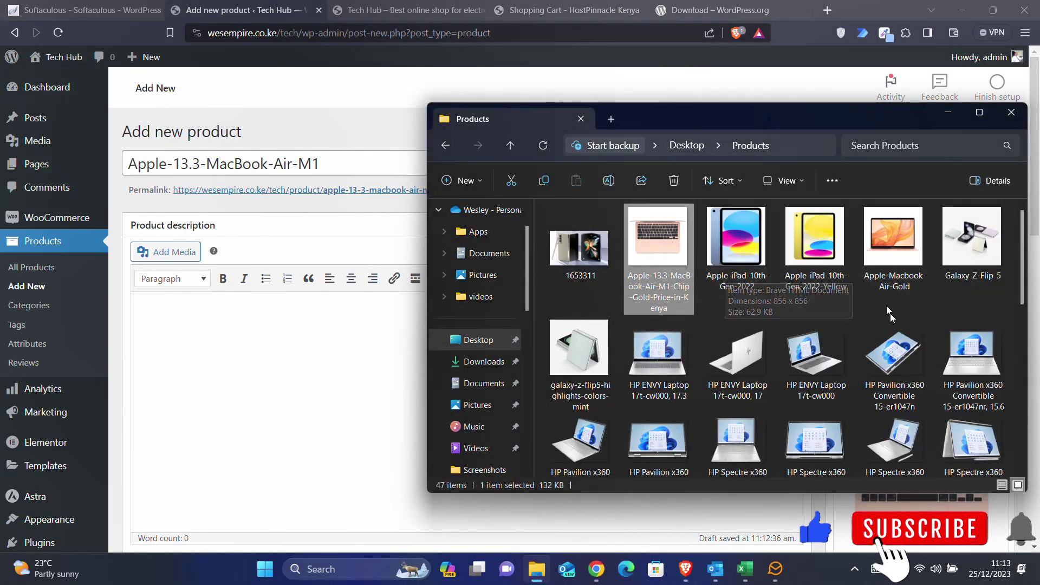
{"action": "left_click", "coordinate": [886, 258]}
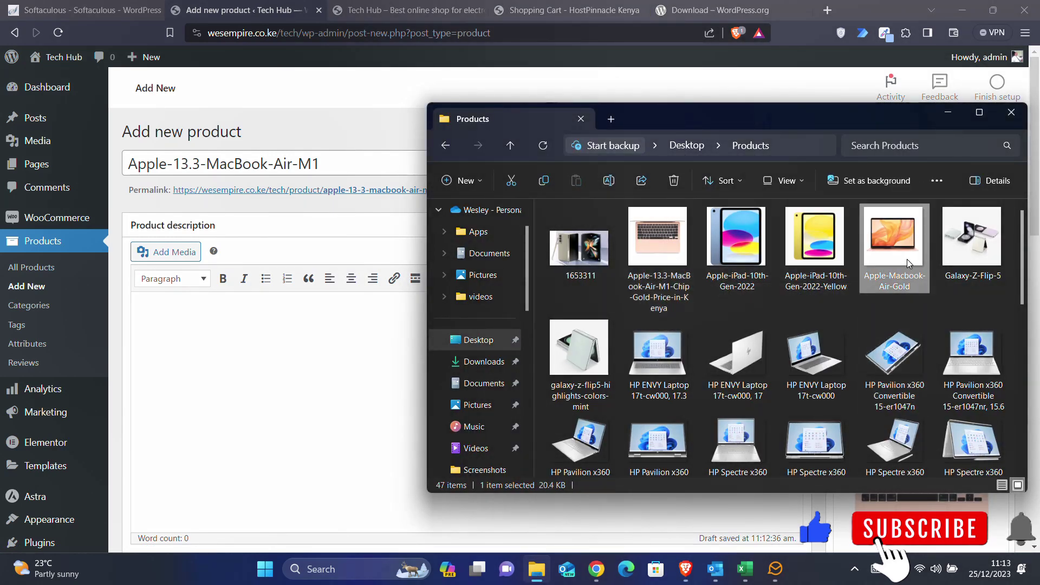
{"action": "left_click", "coordinate": [742, 89]}
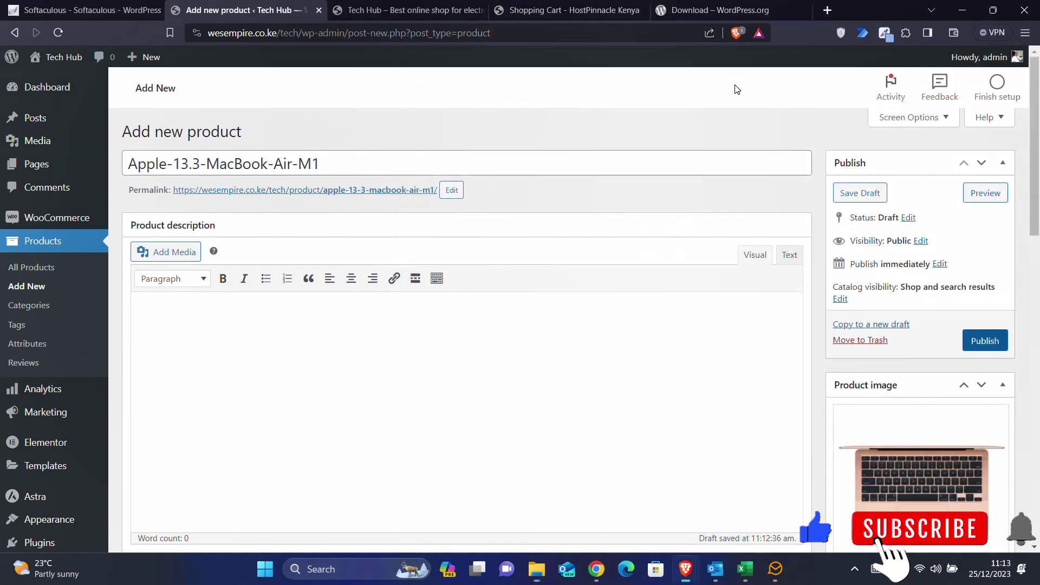
{"action": "scroll", "coordinate": [939, 469], "scroll_direction": "down", "scroll_amount": 2}
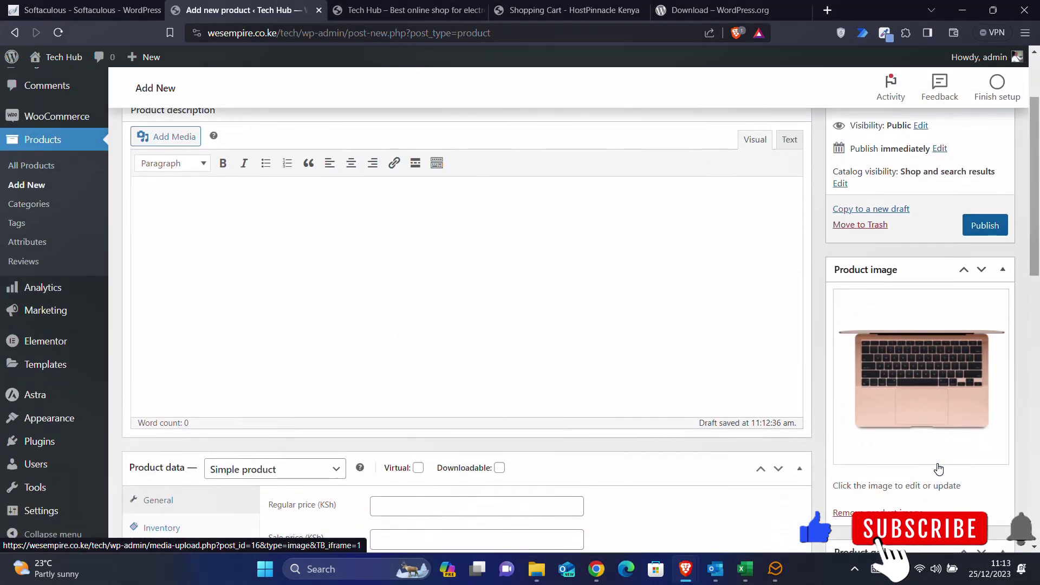
{"action": "left_click", "coordinate": [867, 512]}
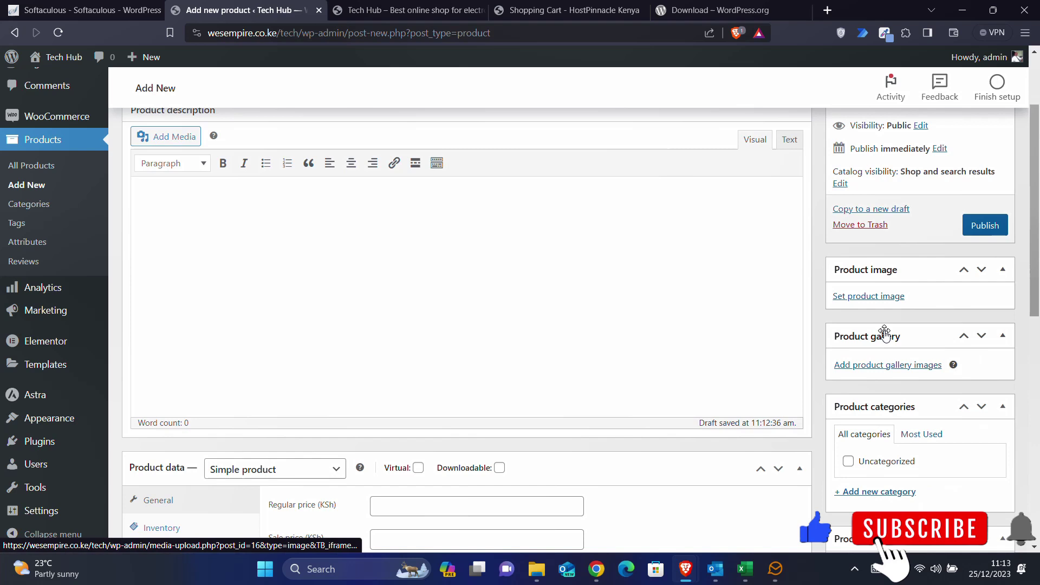
{"action": "left_click", "coordinate": [885, 297]}
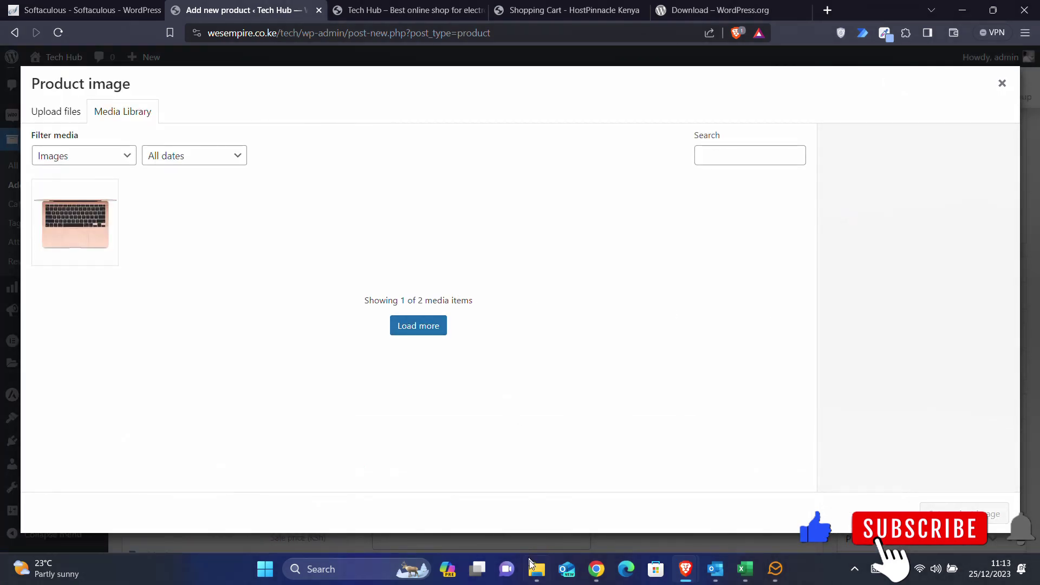
{"action": "left_click", "coordinate": [536, 568]}
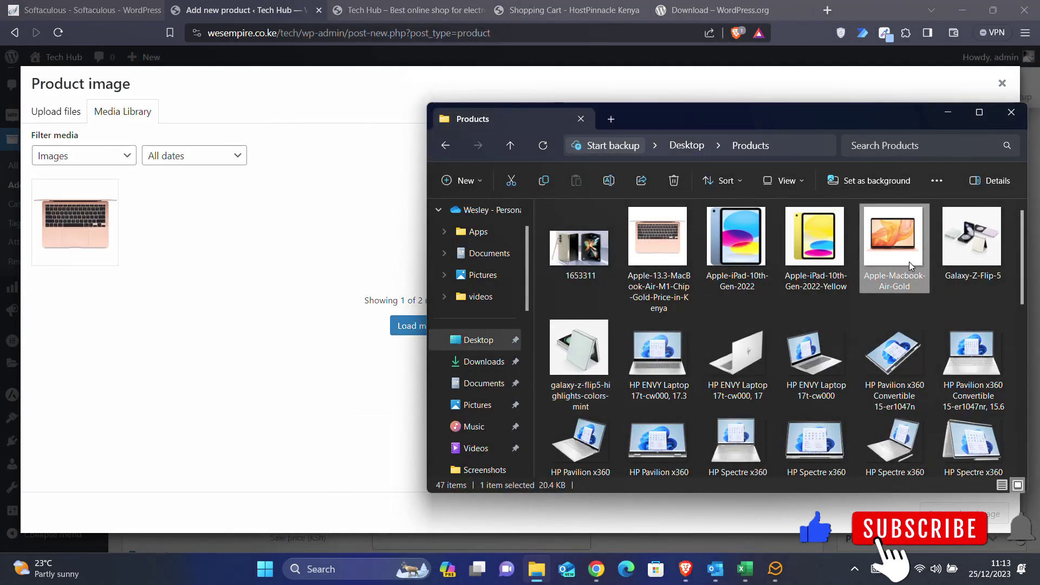
{"action": "left_click_drag", "start_coordinate": [895, 268], "coordinate": [272, 304]}
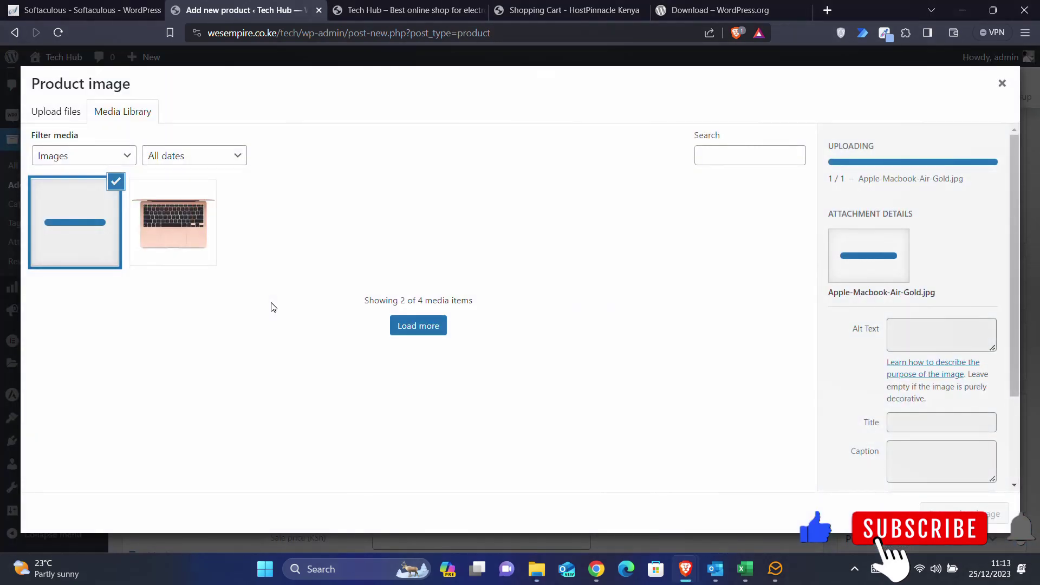
{"action": "left_click", "coordinate": [958, 513]}
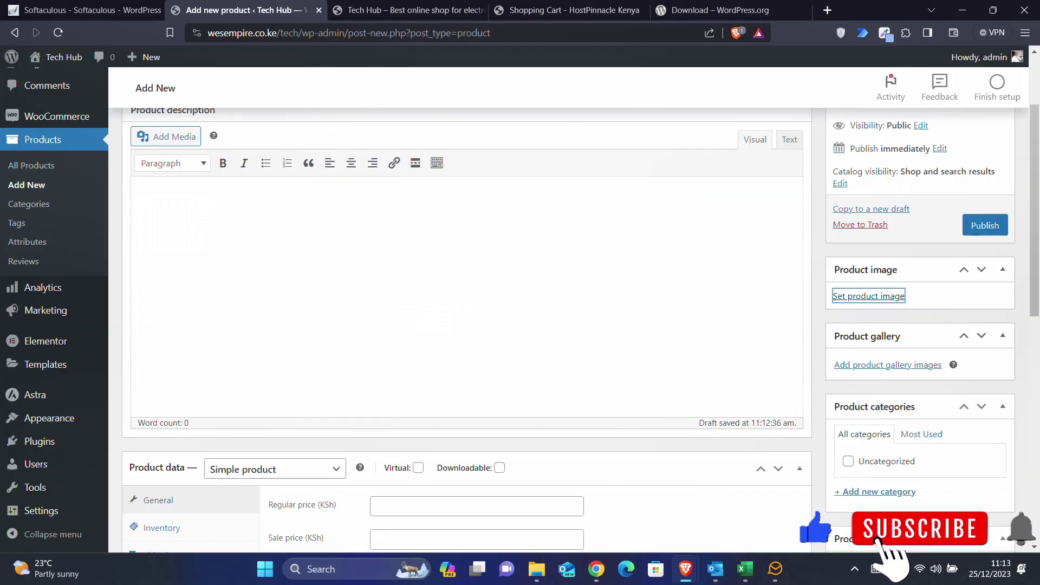
{"action": "scroll", "coordinate": [845, 367], "scroll_direction": "down", "scroll_amount": 3}
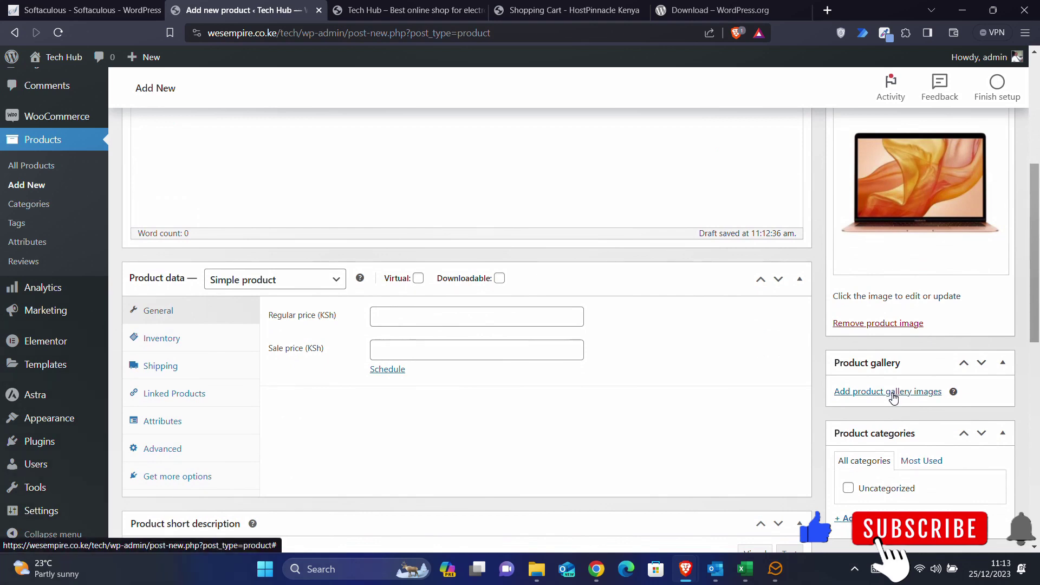
- Add the Apple-13.3-MacBook-Air-M1-Chip-Gold-Price-in-Kenya.webp keyboard photo to the product gallery
{"action": "left_click", "coordinate": [861, 395]}
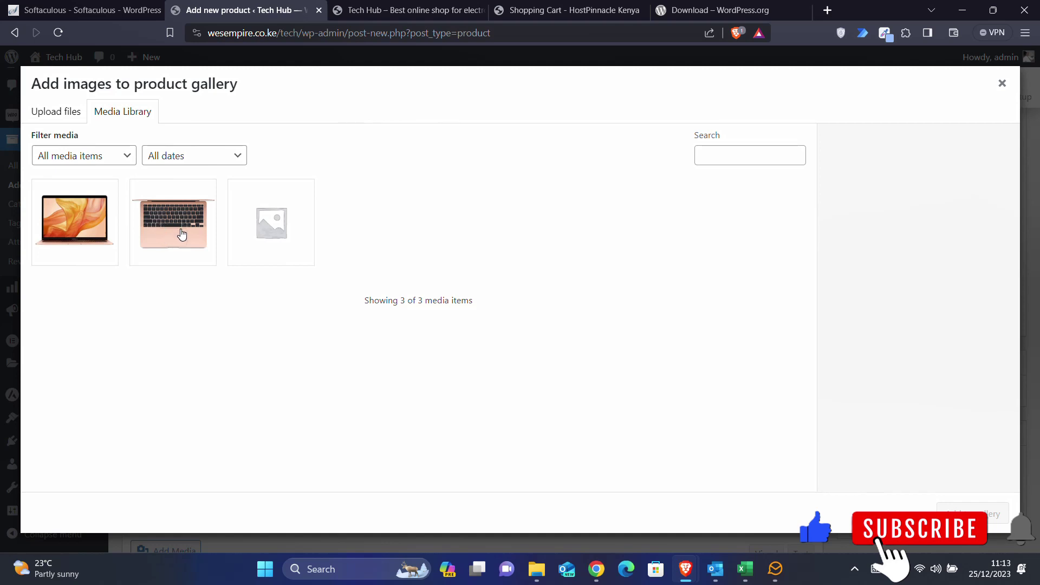
{"action": "left_click", "coordinate": [182, 234]}
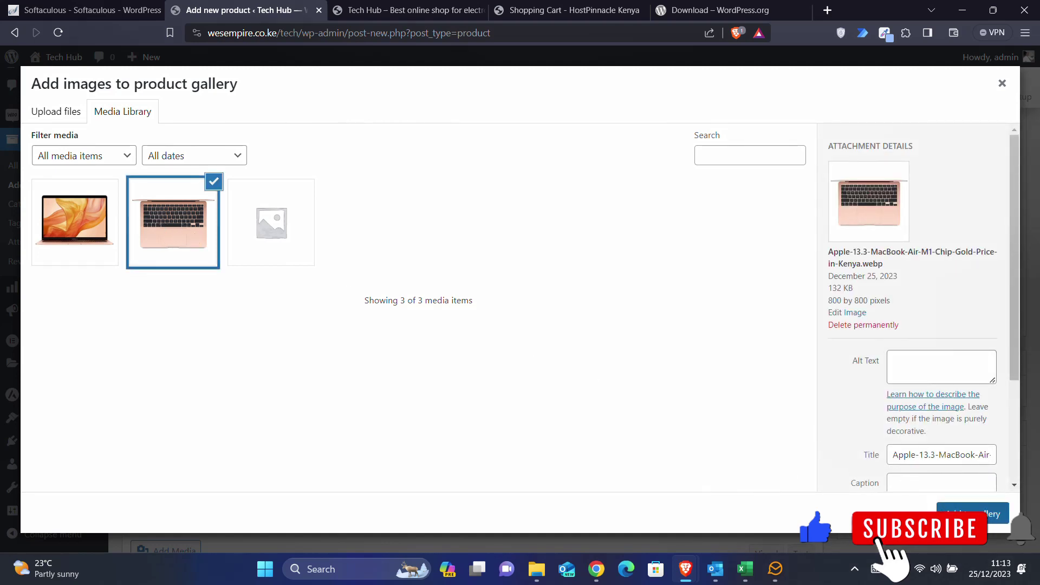
{"action": "left_click", "coordinate": [970, 513]}
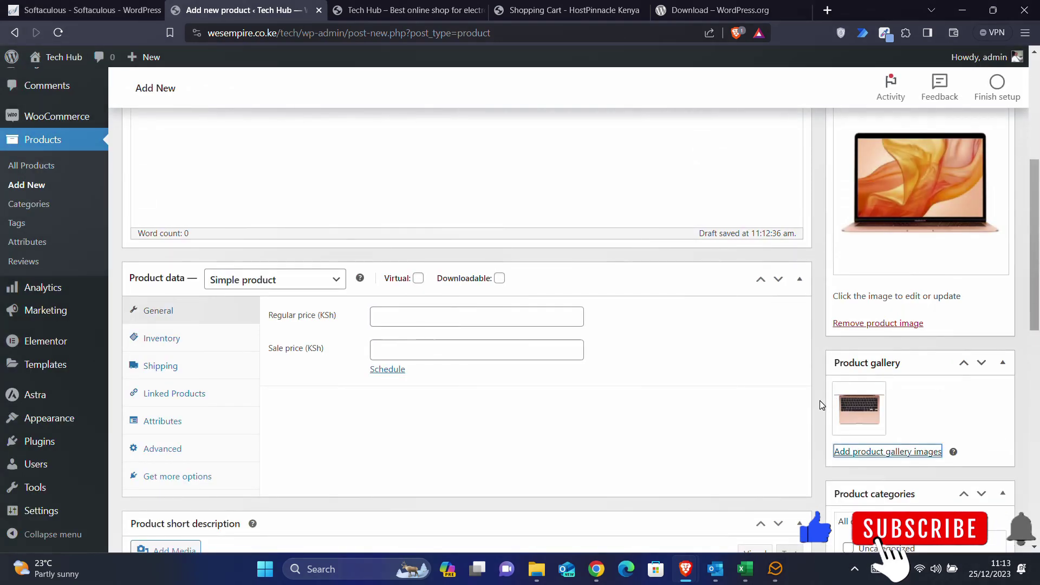
{"action": "scroll", "coordinate": [820, 401], "scroll_direction": "down", "scroll_amount": 4}
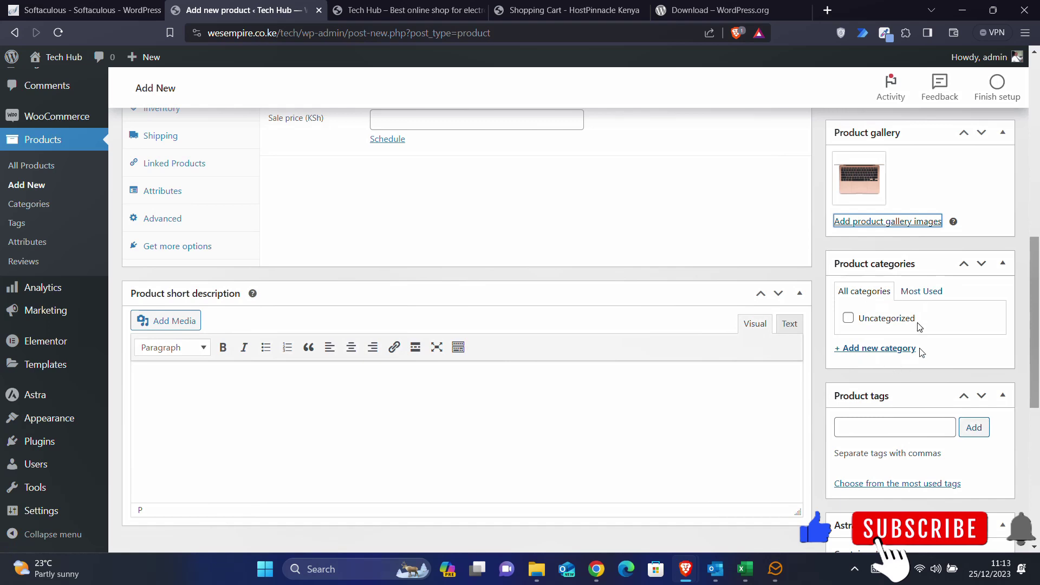
- Create and tick the Laptop and Macbook categories, then select the product title text
{"action": "left_click", "coordinate": [888, 350]}
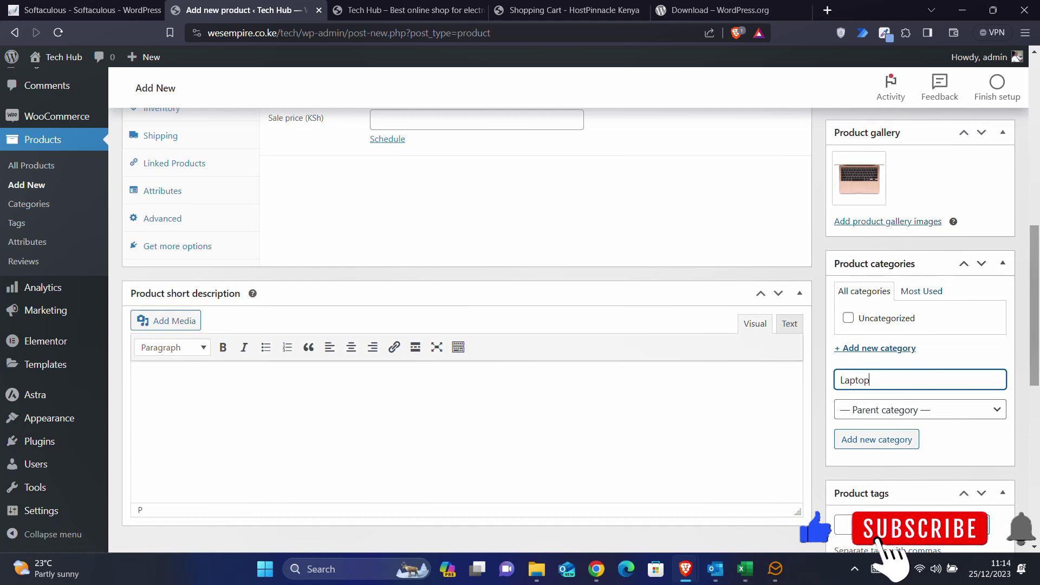
{"action": "left_click", "coordinate": [881, 442]}
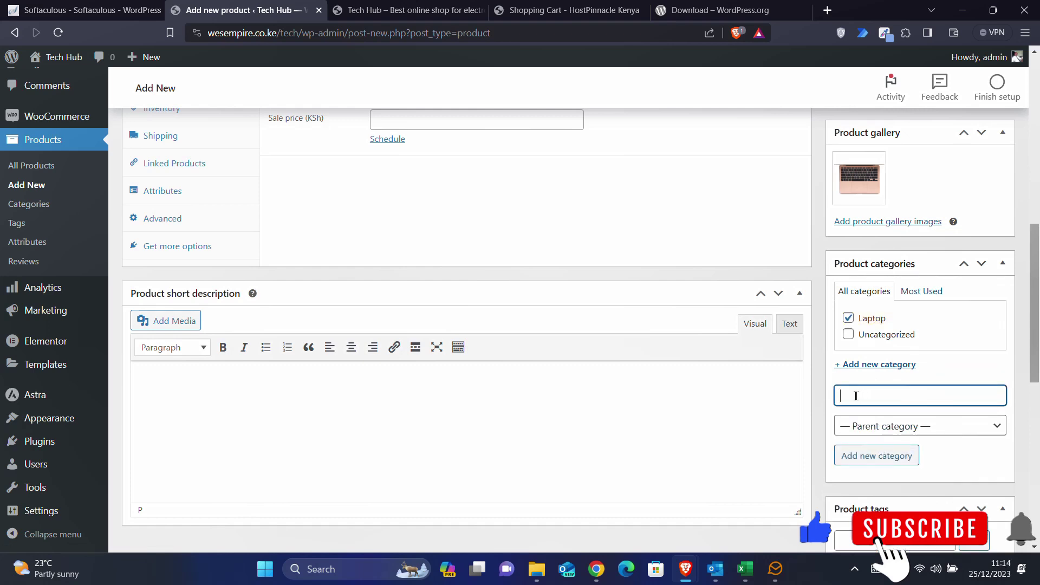
{"action": "type", "text": "Macbook"}
{"action": "left_click", "coordinate": [869, 457]}
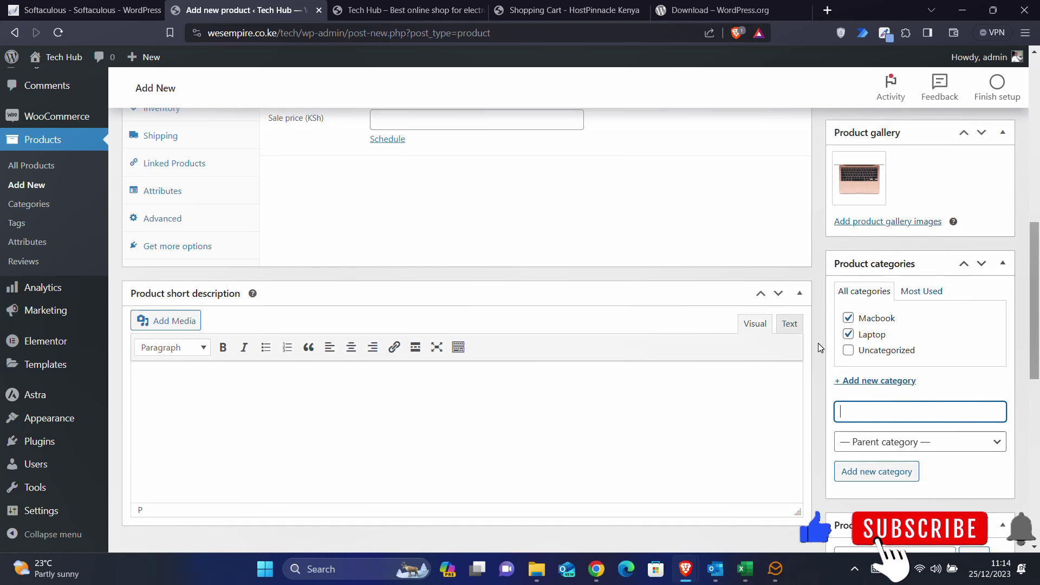
{"action": "scroll", "coordinate": [821, 348], "scroll_direction": "up", "scroll_amount": 10}
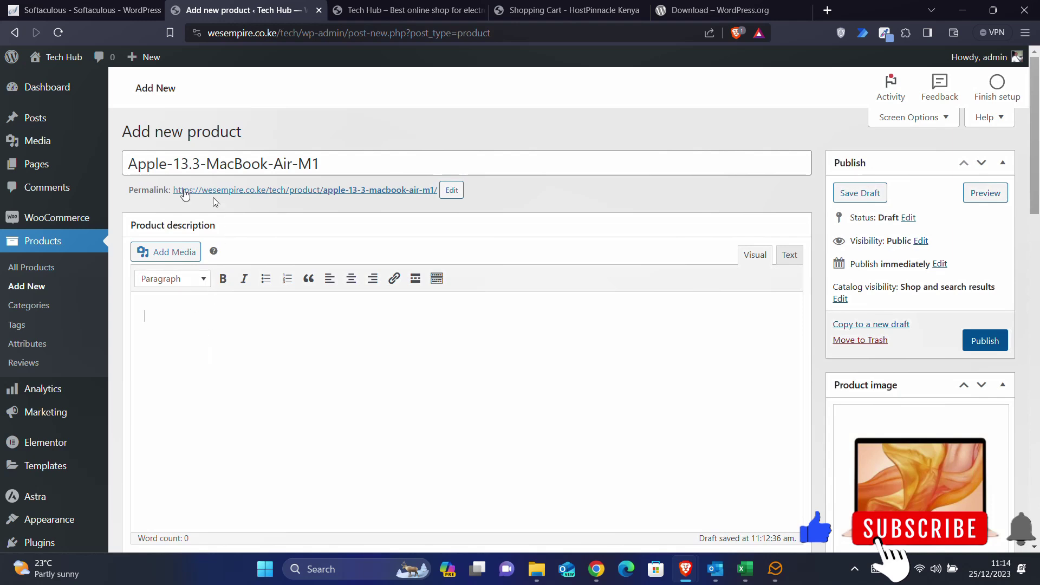
{"action": "left_click_drag", "start_coordinate": [327, 166], "coordinate": [100, 172]}
{"action": "key", "text": "ctrl+c"}
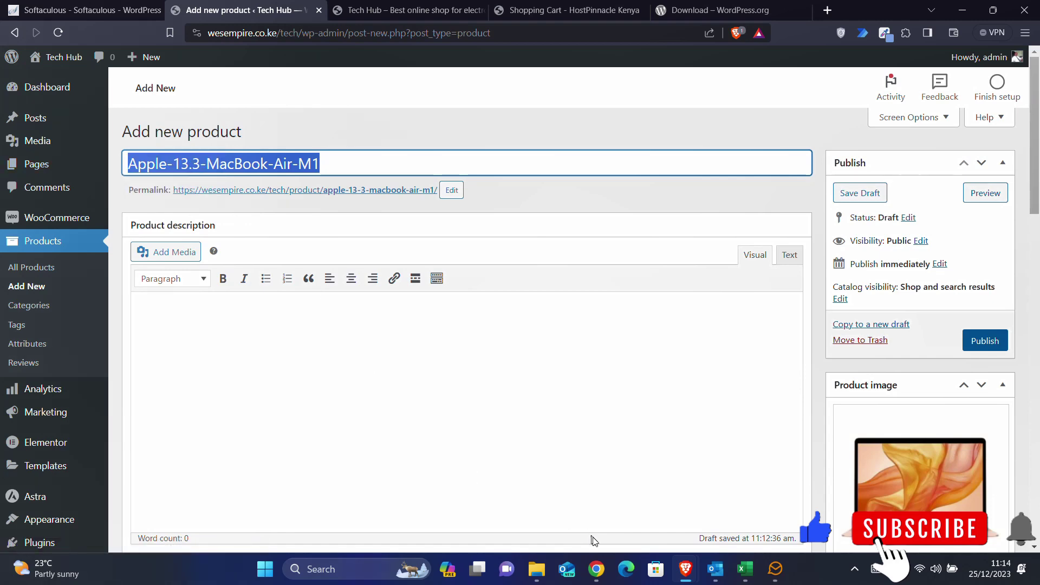
- Open a new Chrome tab and go to the Bard site
{"action": "left_click", "coordinate": [596, 568]}
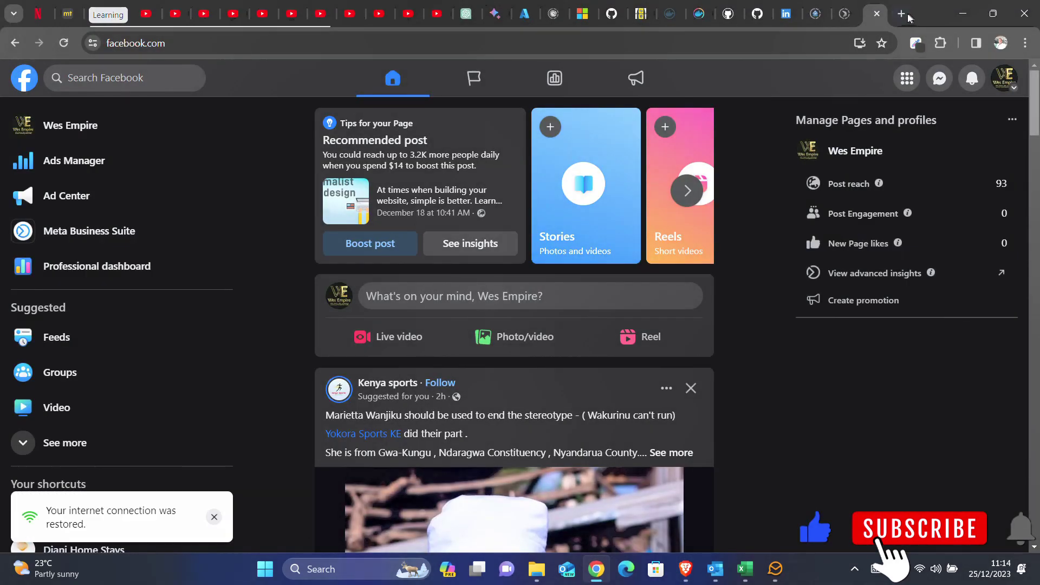
{"action": "left_click", "coordinate": [901, 14]}
{"action": "left_click", "coordinate": [590, 44]}
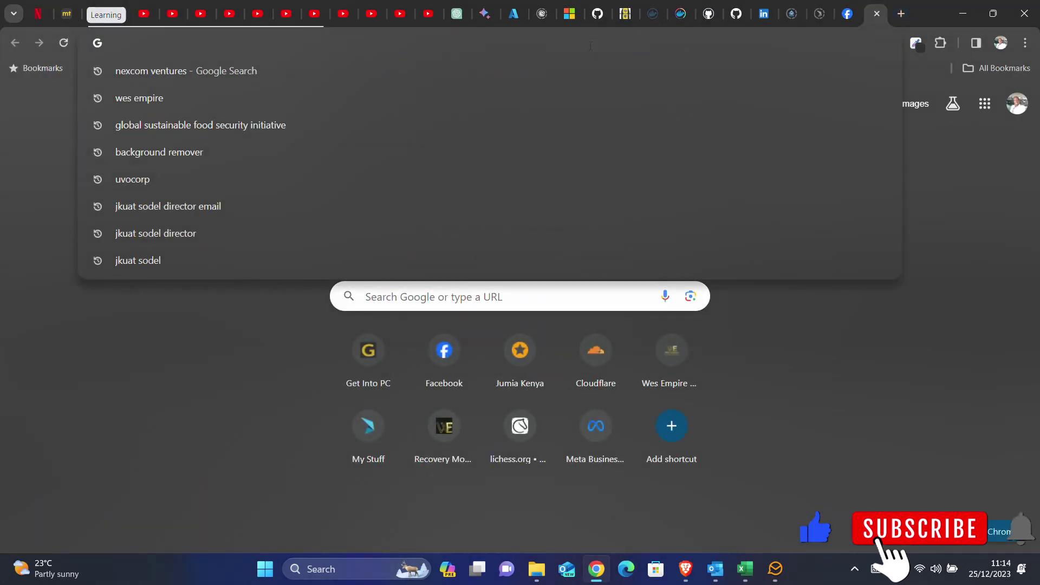
{"action": "type", "text": "a"}
{"action": "key", "text": "BackSpace"}
{"action": "key", "text": "BackSpace"}
{"action": "type", "text": "b"}
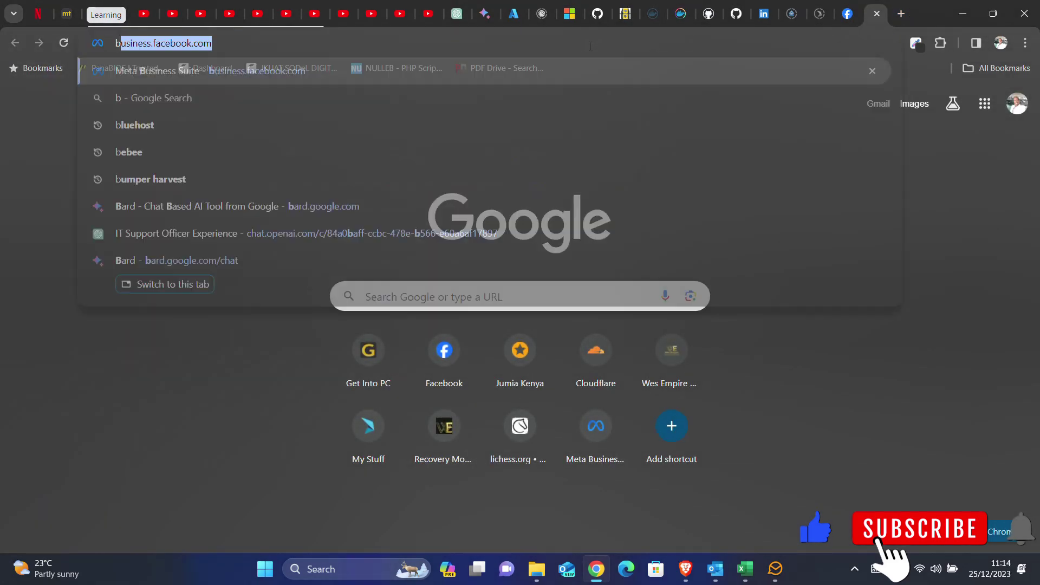
{"action": "type", "text": "ar"}
{"action": "key", "text": "Return"}
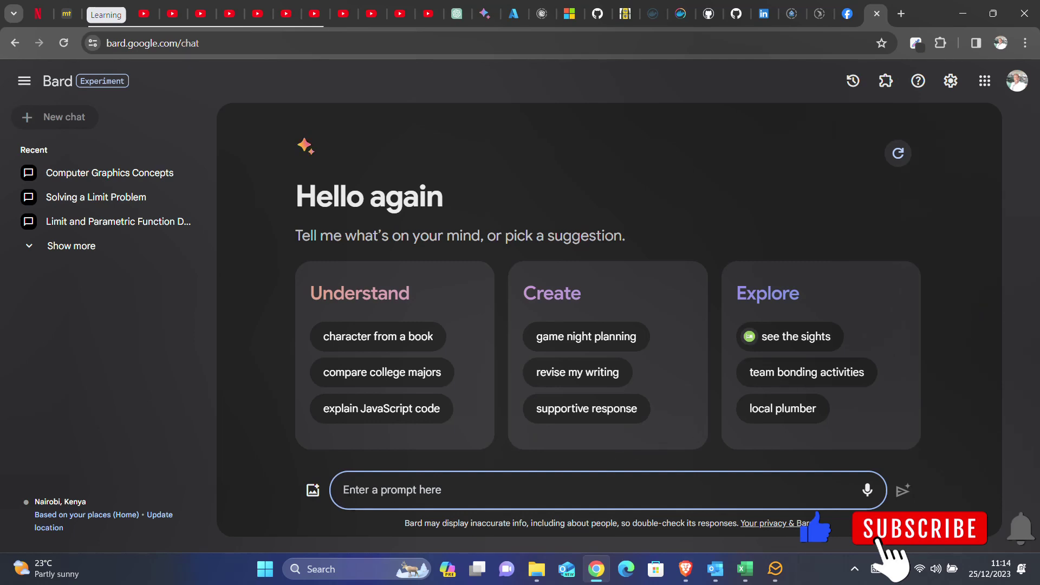
- Ask Bard for the MacBook's descriptions, features and Kenya price range, then select the long description
{"action": "type", "text": "giv"}
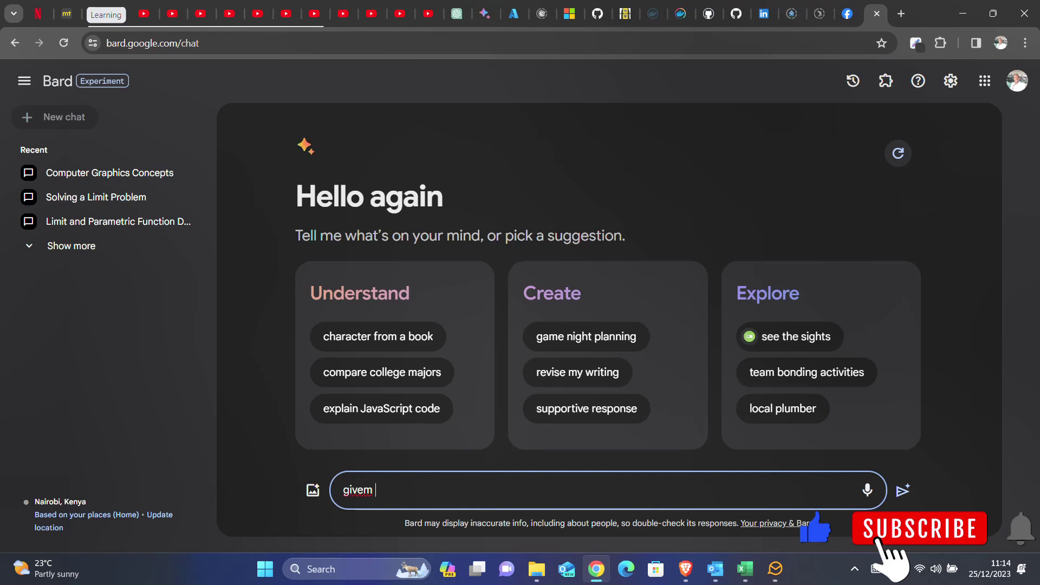
{"action": "type", "text": "e me the long and short dexcr"}
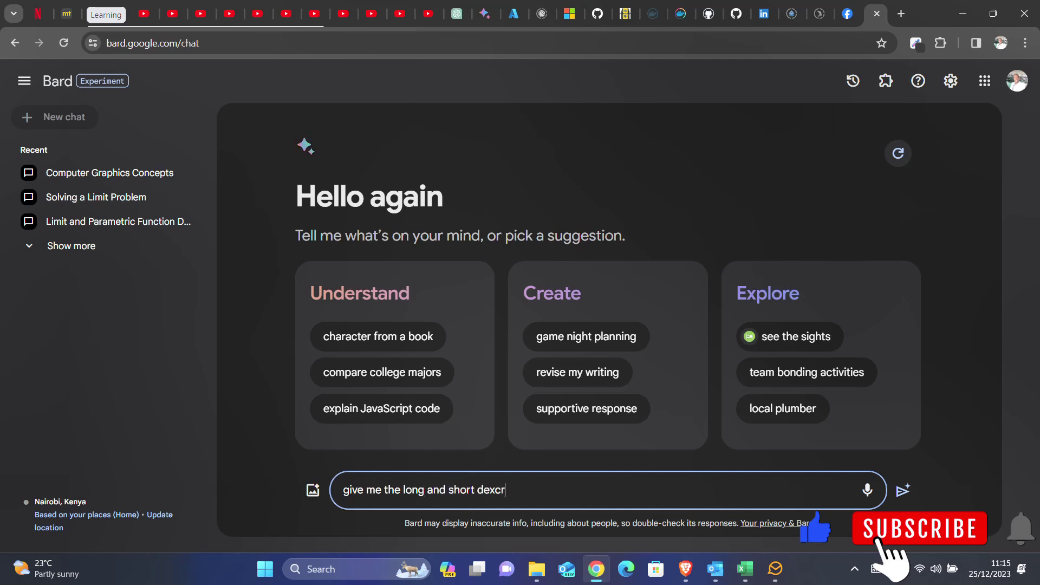
{"action": "type", "text": "itption for"}
{"action": "key", "text": "ctrl+v"}
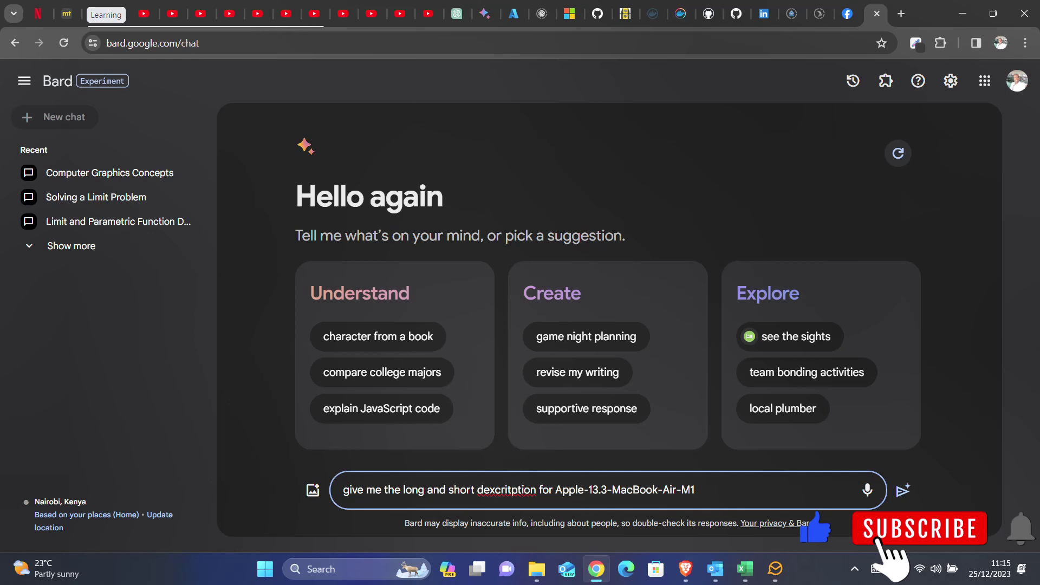
{"action": "right_click", "coordinate": [506, 489]}
{"action": "left_click", "coordinate": [548, 222]}
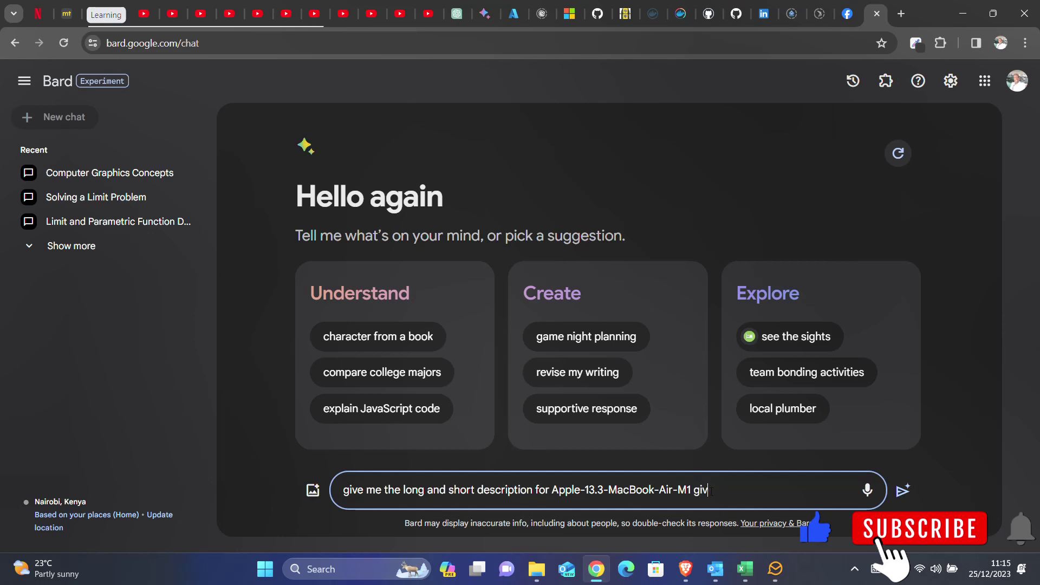
{"action": "type", "text": "giving the features and pr"}
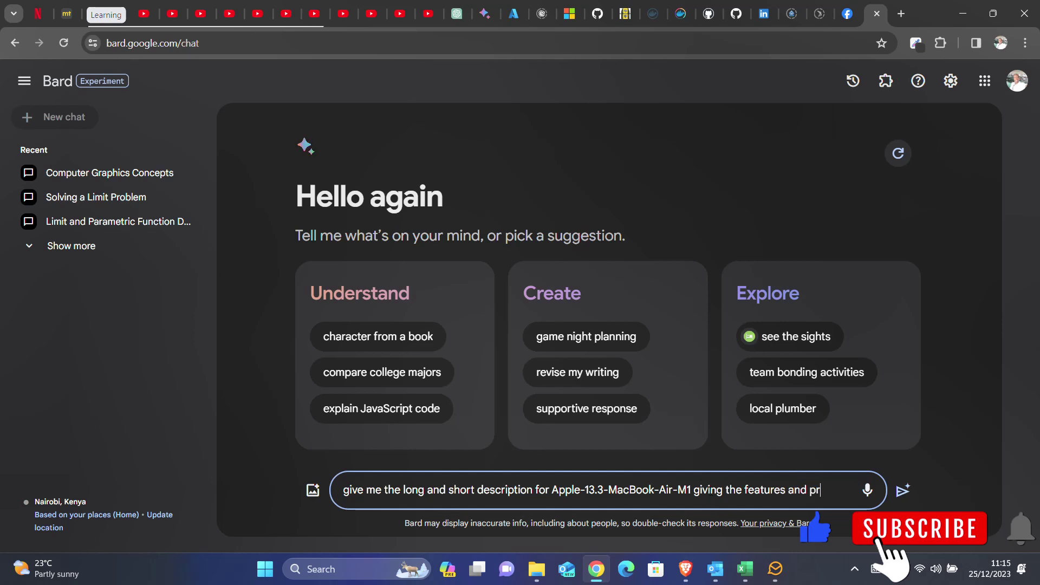
{"action": "type", "text": "ice r"}
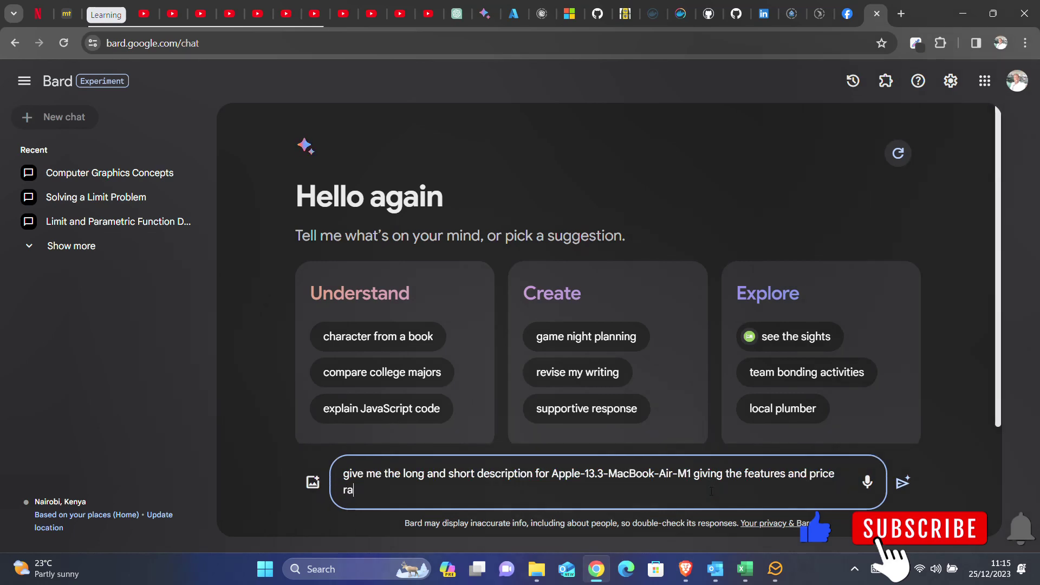
{"action": "type", "text": "ange in kenya"}
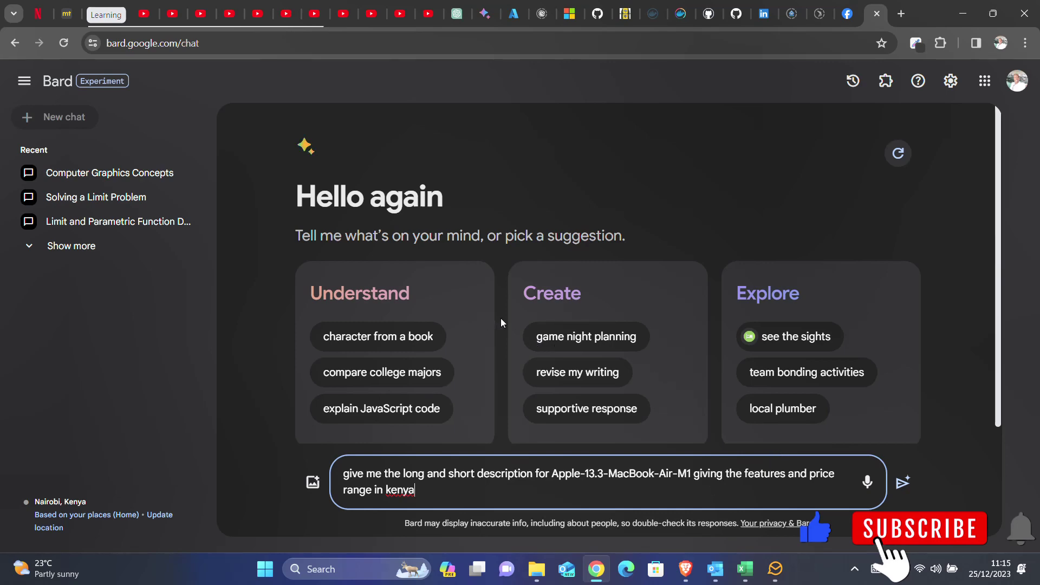
{"action": "scroll", "coordinate": [502, 323], "scroll_direction": "down", "scroll_amount": 1}
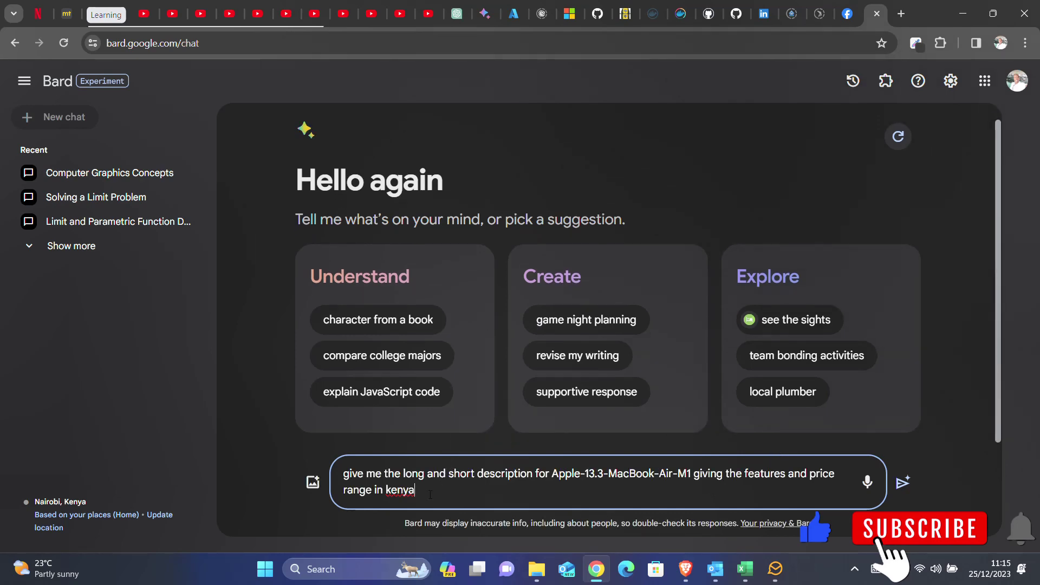
{"action": "key", "text": "Return"}
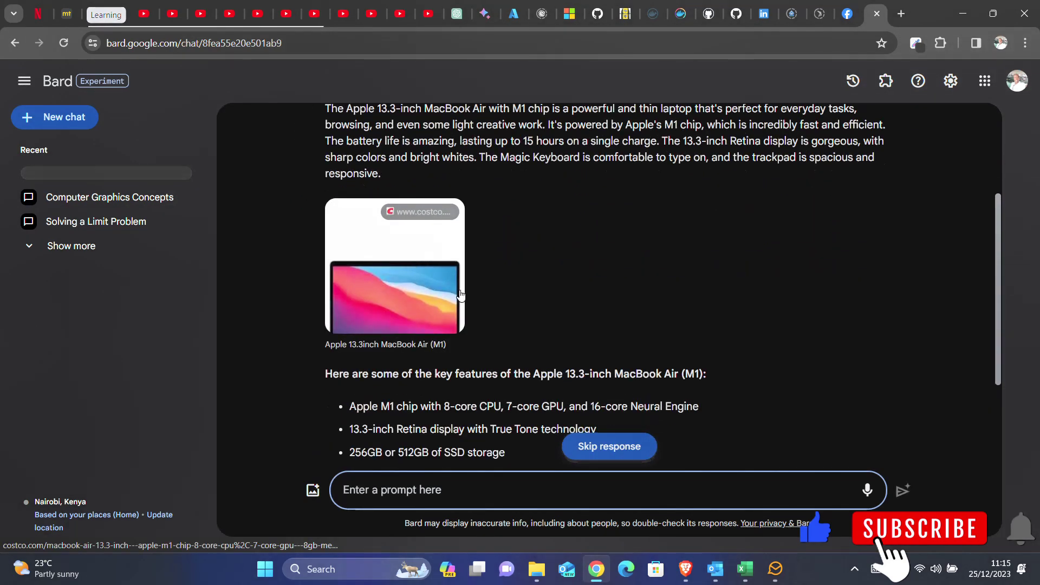
{"action": "scroll", "coordinate": [459, 295], "scroll_direction": "up", "scroll_amount": 2}
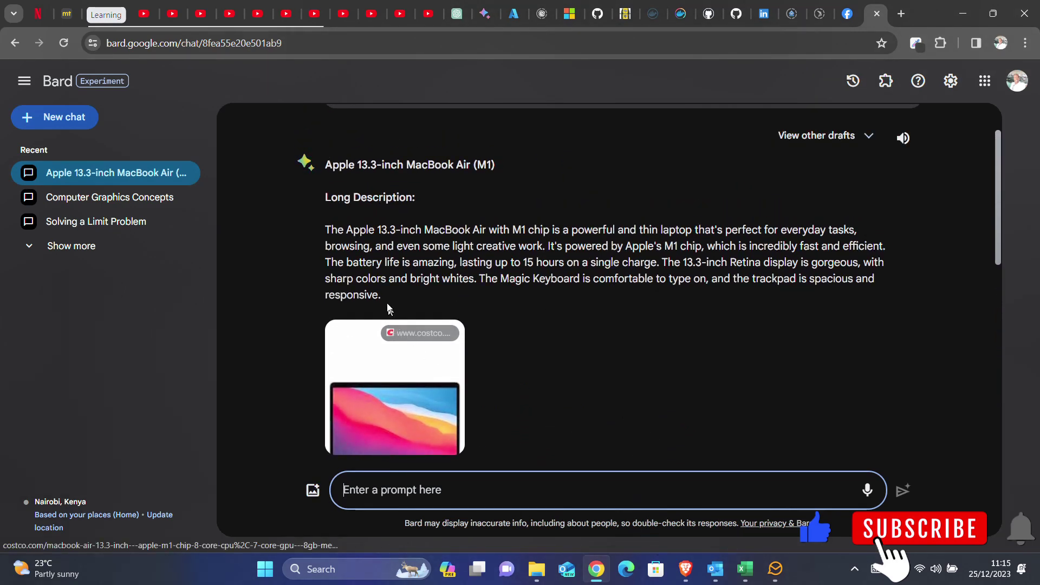
{"action": "left_click_drag", "start_coordinate": [384, 298], "coordinate": [325, 238]}
{"action": "key", "text": "ctrl+c"}
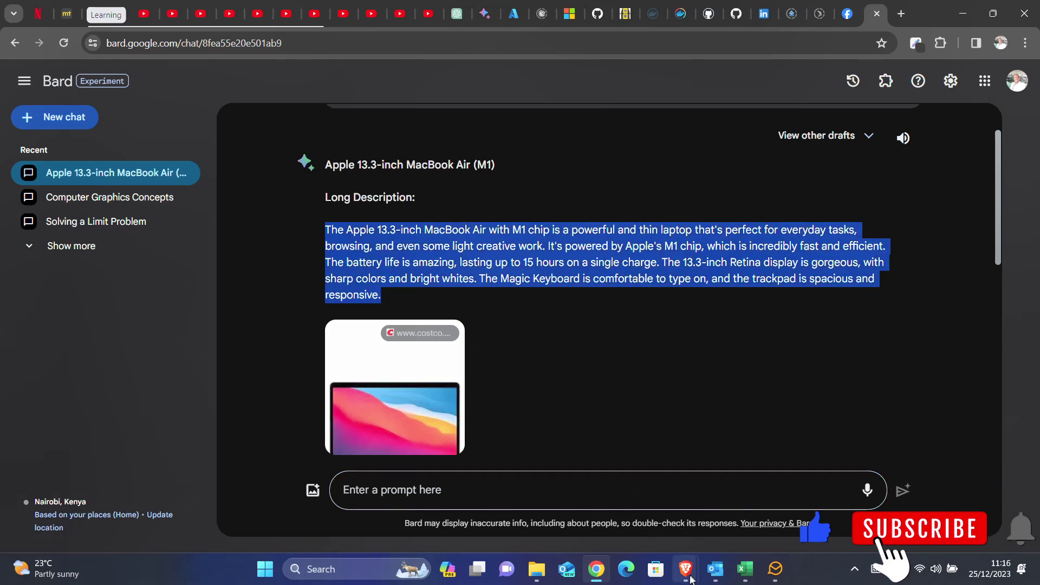
- Paste Bard's long description paragraph into the product description editor
{"action": "left_click", "coordinate": [598, 578]}
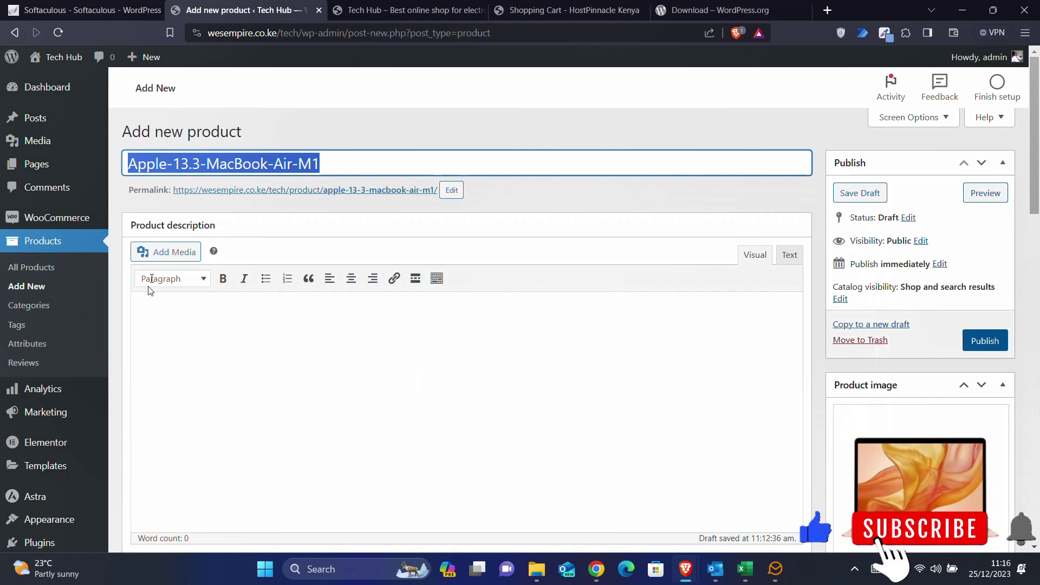
{"action": "left_click", "coordinate": [187, 340]}
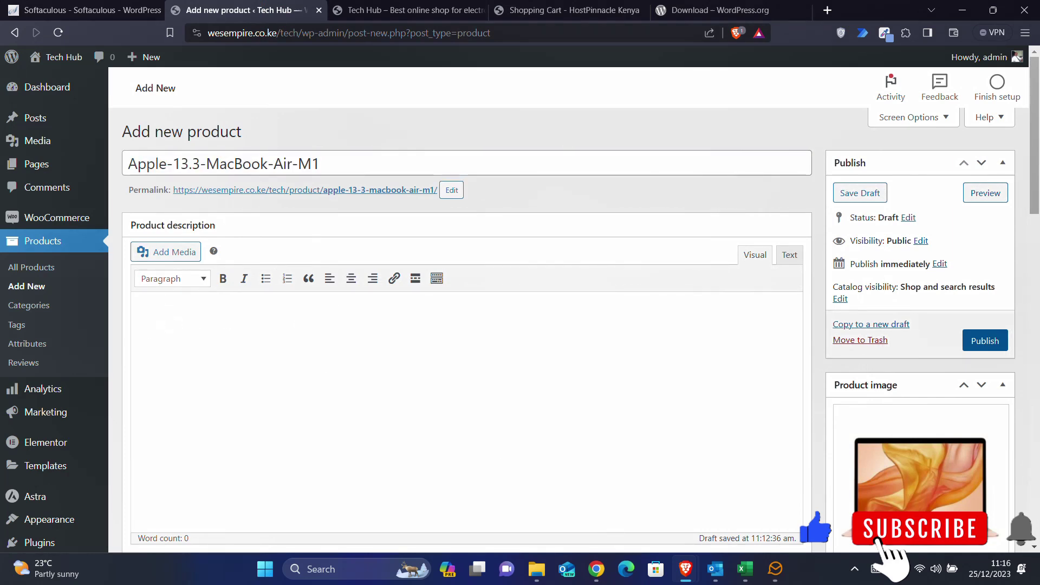
{"action": "scroll", "coordinate": [465, 314], "scroll_direction": "down", "scroll_amount": 1}
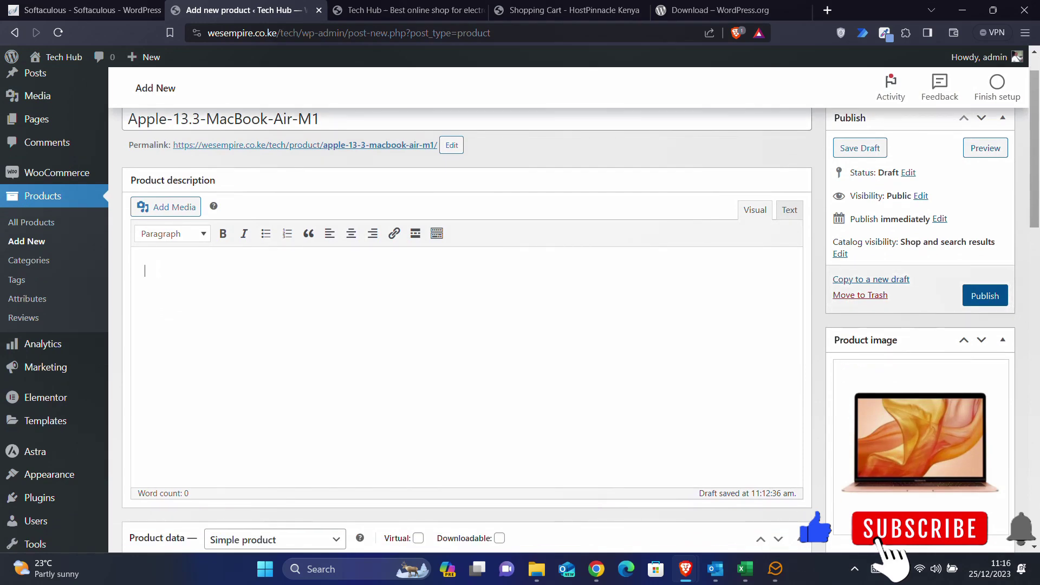
{"action": "key", "text": "ctrl+v"}
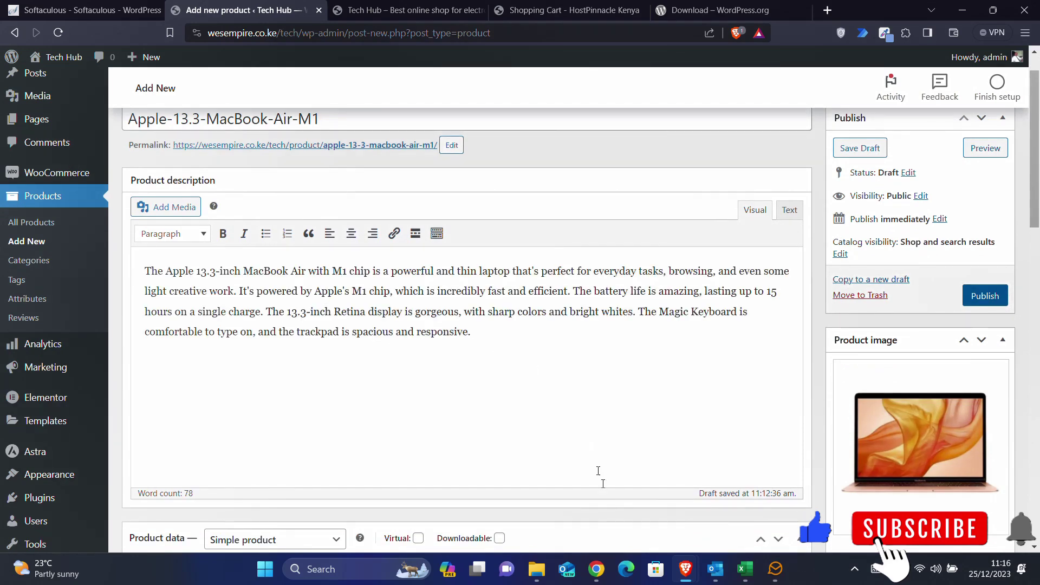
- Copy Bard's key-features heading and eight bullets and paste them below the description
{"action": "mouse_move", "coordinate": [598, 570]}
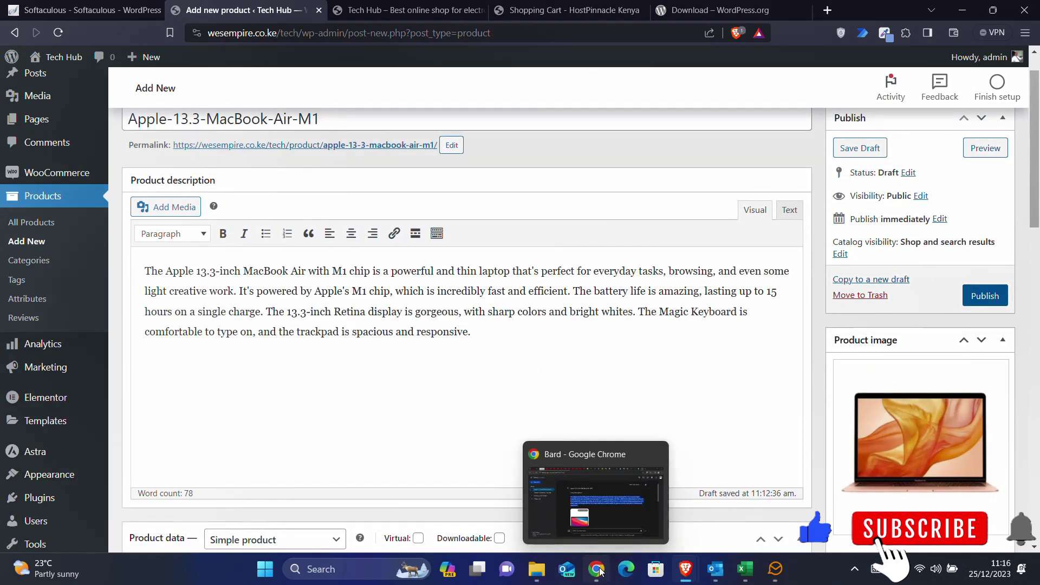
{"action": "left_click", "coordinate": [607, 519]}
{"action": "scroll", "coordinate": [396, 354], "scroll_direction": "down", "scroll_amount": 5}
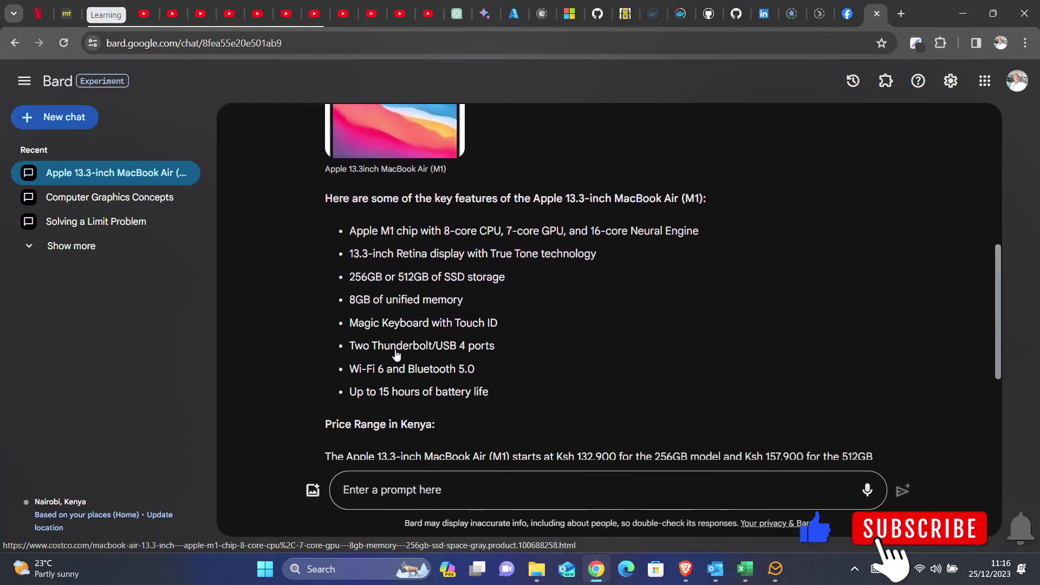
{"action": "left_click_drag", "start_coordinate": [323, 185], "coordinate": [410, 263]}
{"action": "left_click", "coordinate": [371, 212]}
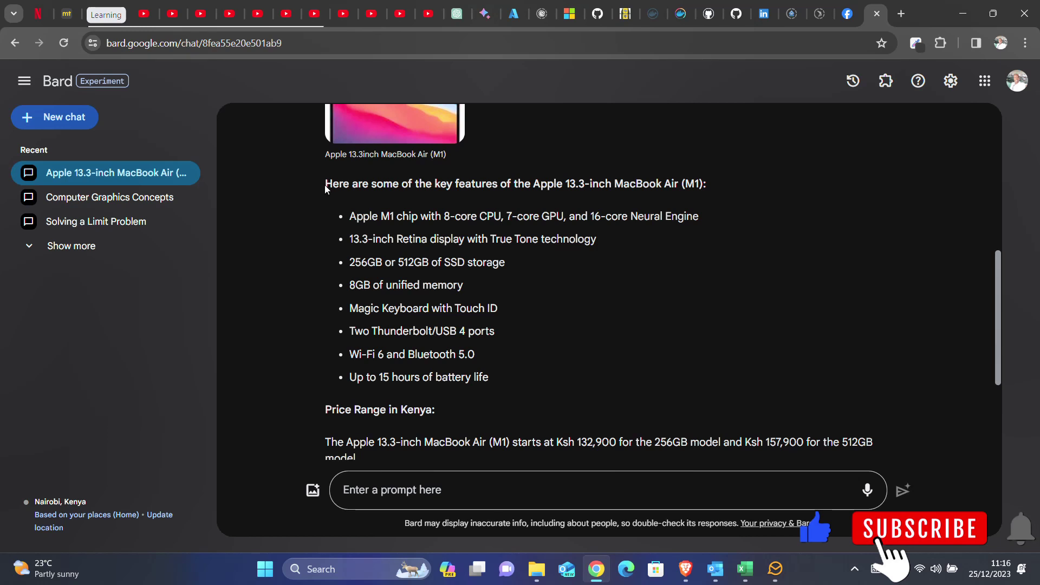
{"action": "left_click_drag", "start_coordinate": [324, 183], "coordinate": [524, 370]}
{"action": "key", "text": "ctrl+c"}
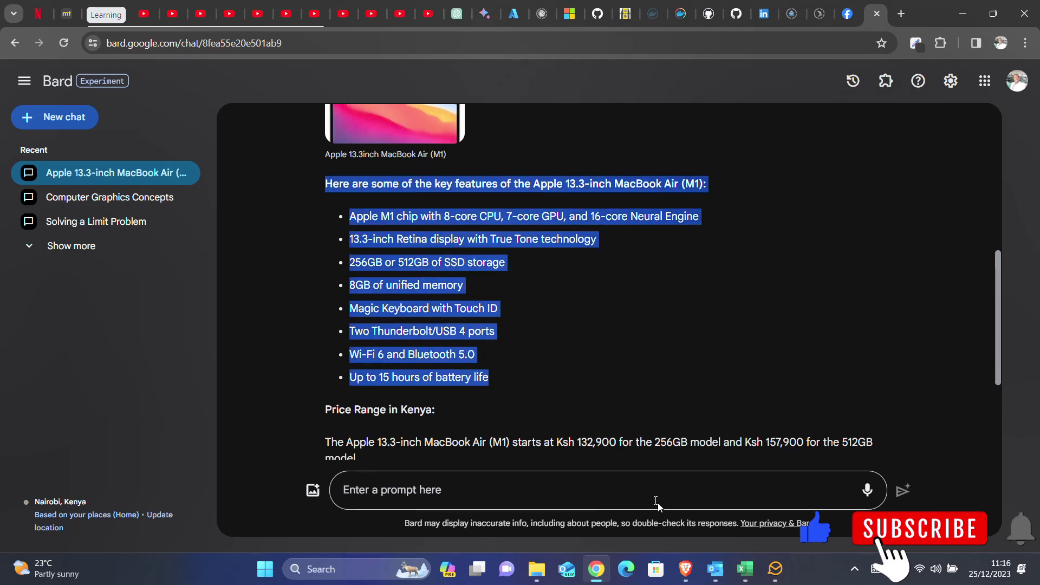
{"action": "left_click", "coordinate": [685, 568]}
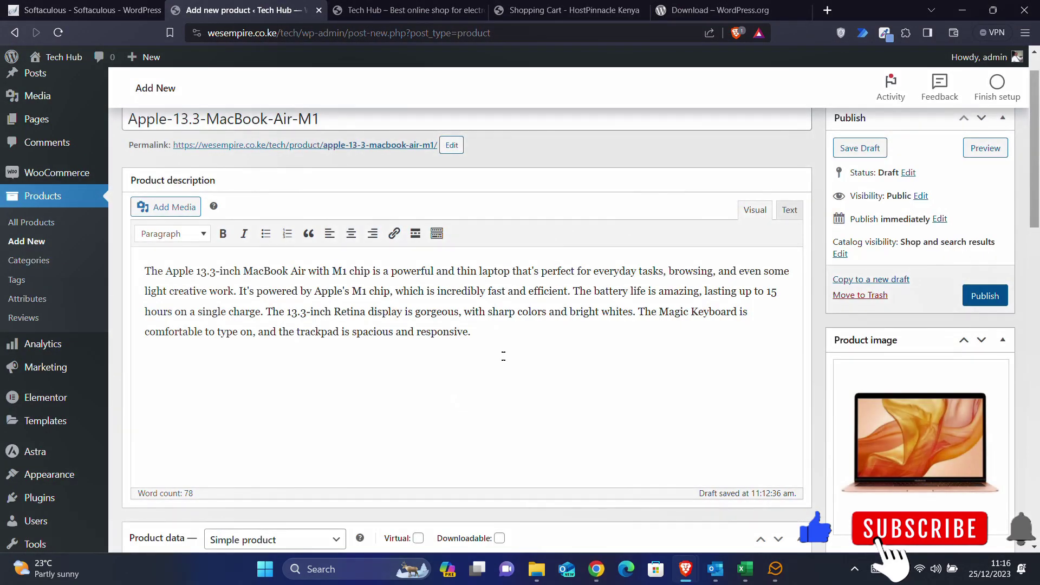
{"action": "key", "text": "ctrl+v"}
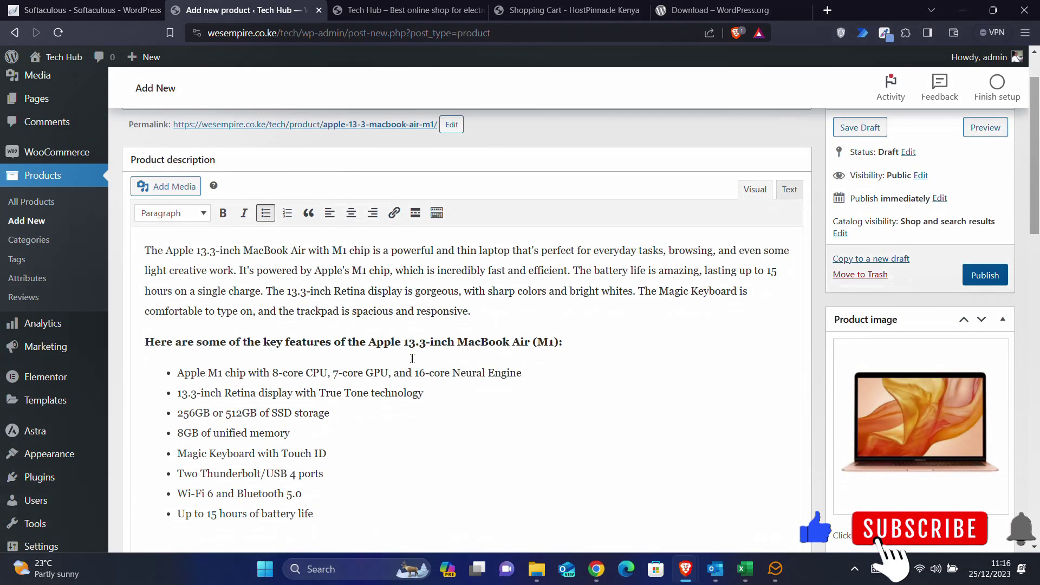
{"action": "scroll", "coordinate": [411, 357], "scroll_direction": "down", "scroll_amount": 4}
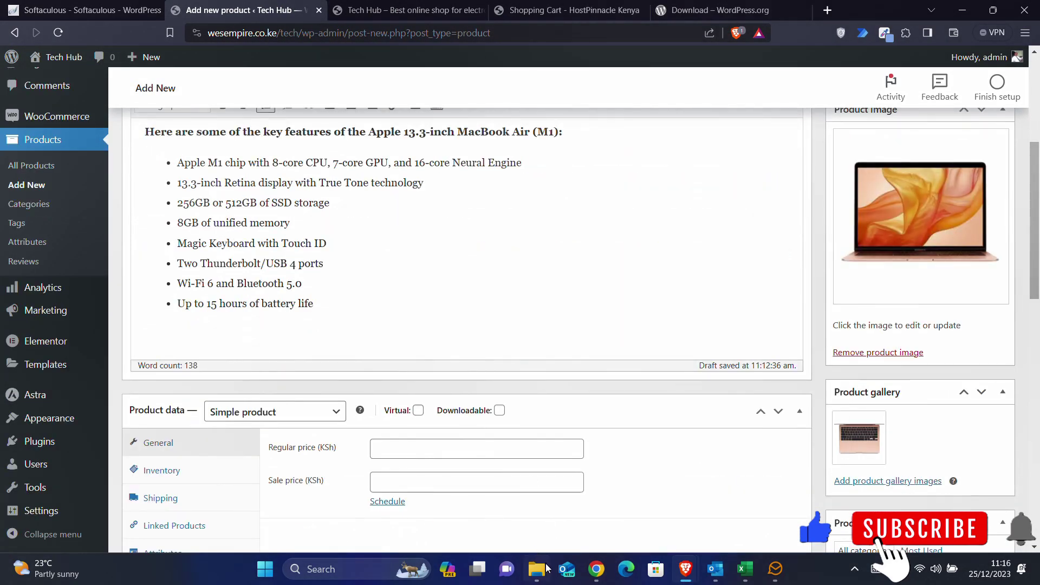
- Select the 512GB price 157,900 in Bard's reply
{"action": "left_click", "coordinate": [597, 568]}
{"action": "scroll", "coordinate": [503, 394], "scroll_direction": "down", "scroll_amount": 2}
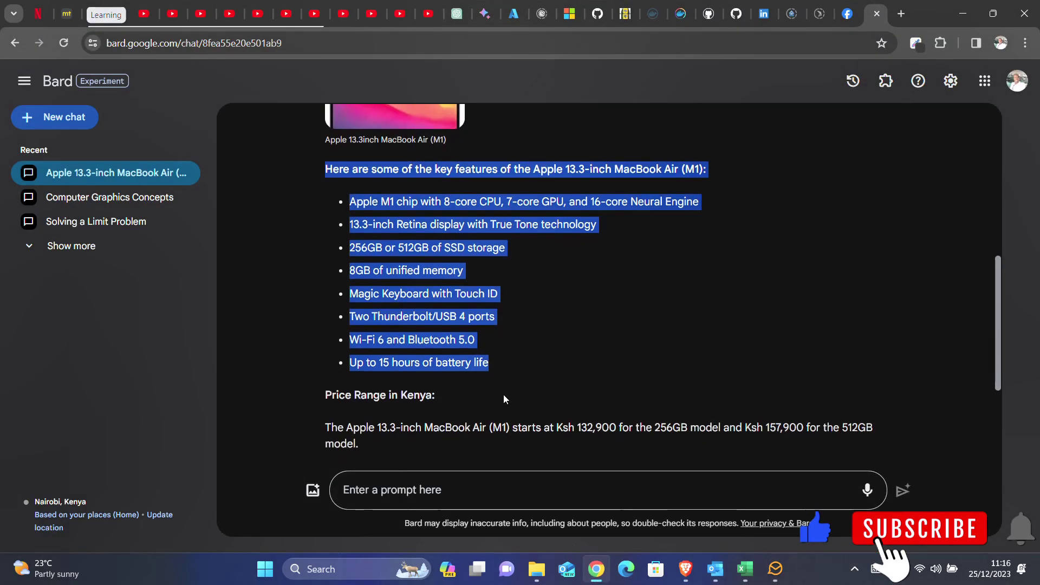
{"action": "scroll", "coordinate": [504, 399], "scroll_direction": "down", "scroll_amount": 2}
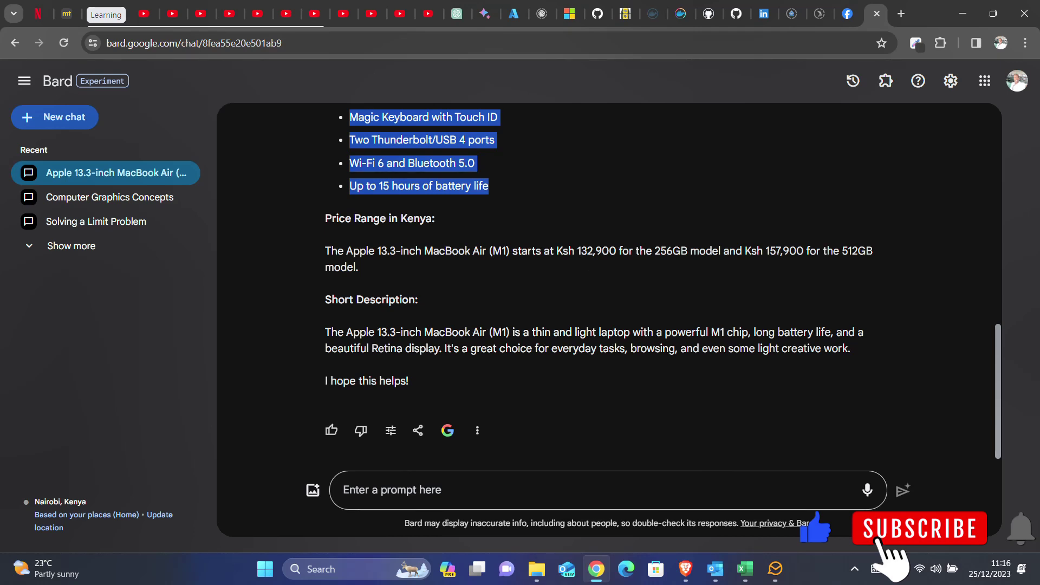
{"action": "left_click", "coordinate": [583, 252]}
{"action": "left_click_drag", "start_coordinate": [577, 253], "coordinate": [618, 252]}
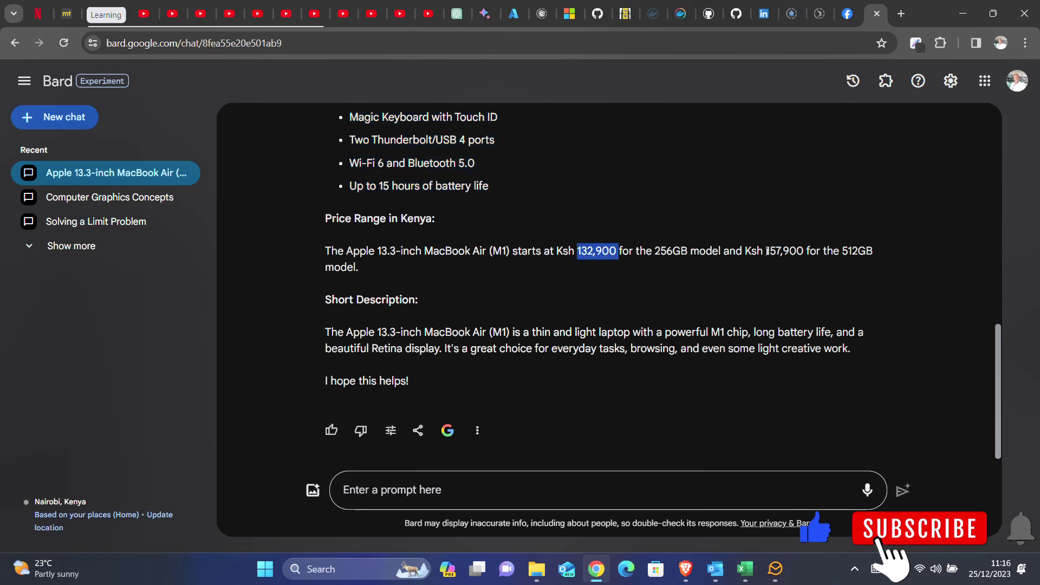
{"action": "left_click_drag", "start_coordinate": [766, 253], "coordinate": [803, 252]}
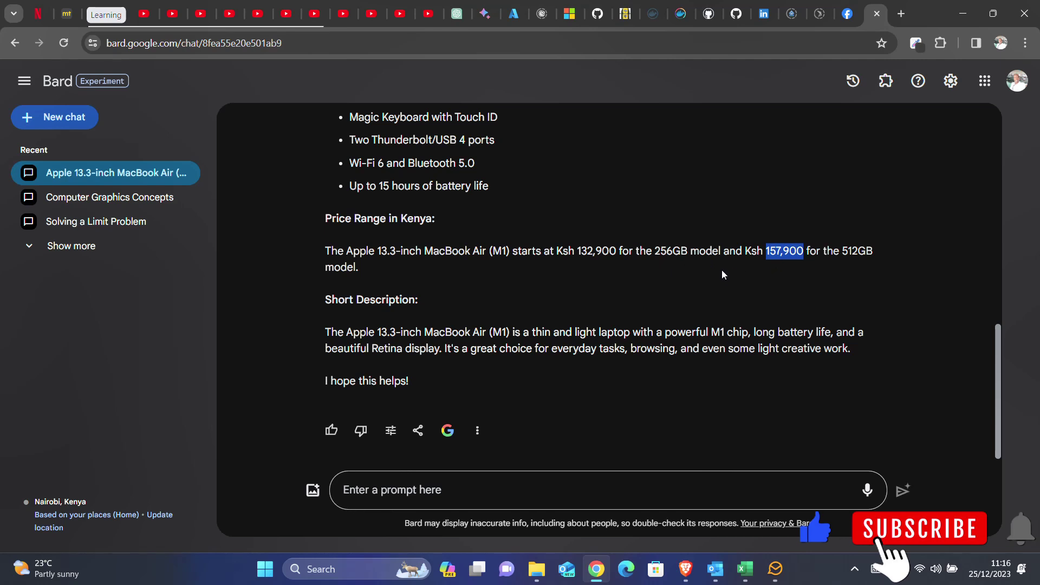
{"action": "left_click", "coordinate": [788, 258]}
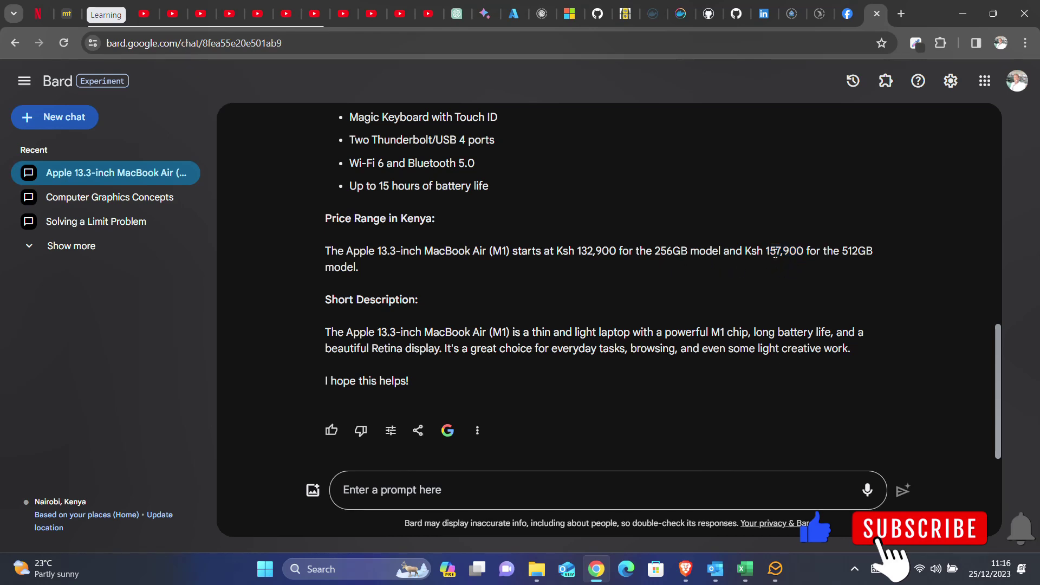
{"action": "left_click_drag", "start_coordinate": [765, 251], "coordinate": [804, 253]}
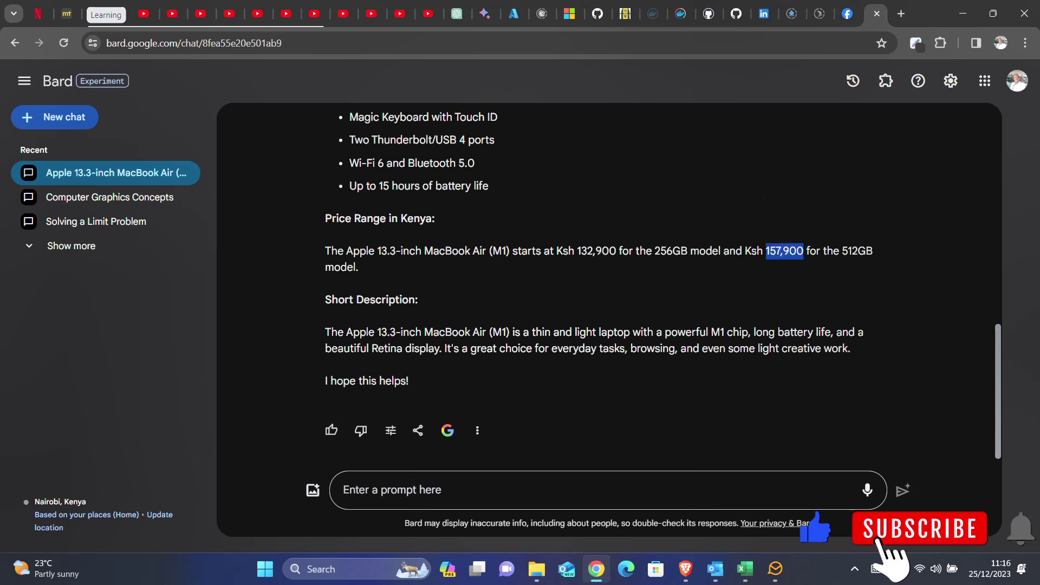
- Enter 157900 as the Regular price (KSh), removing the comma
{"action": "left_click", "coordinate": [685, 568]}
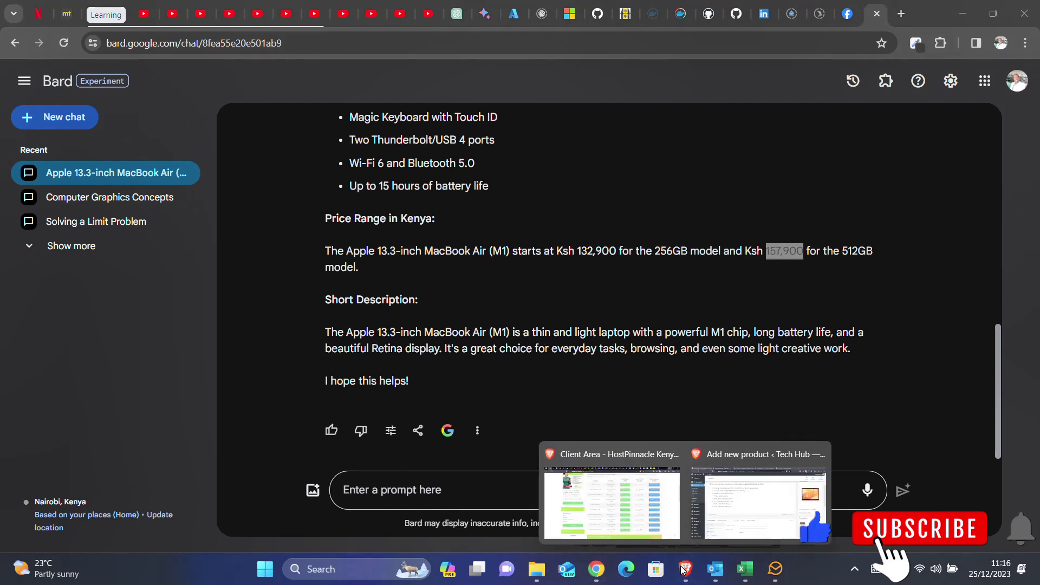
{"action": "left_click", "coordinate": [740, 533]}
{"action": "scroll", "coordinate": [459, 384], "scroll_direction": "down", "scroll_amount": 3}
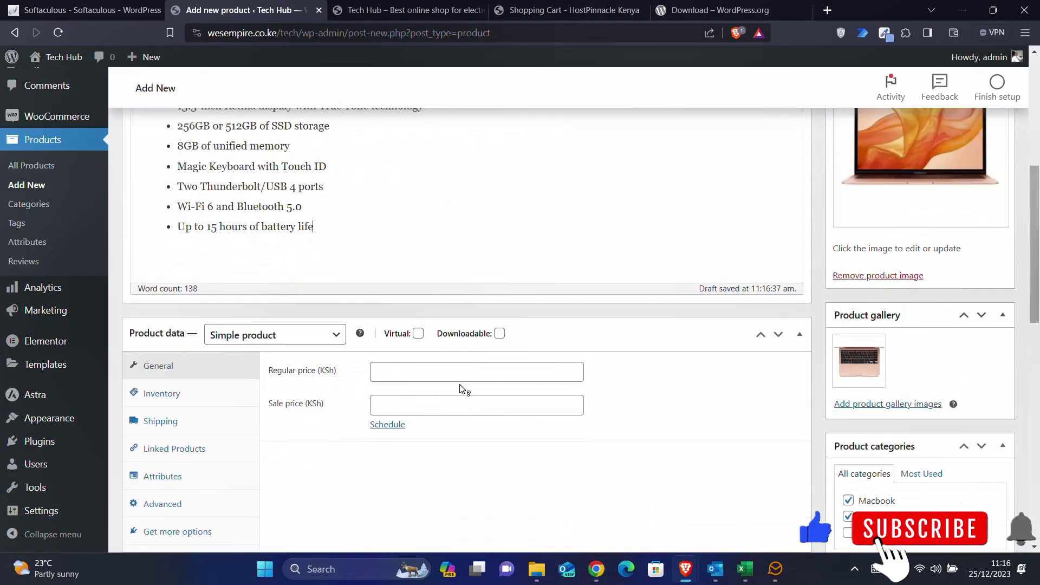
{"action": "left_click", "coordinate": [459, 263]}
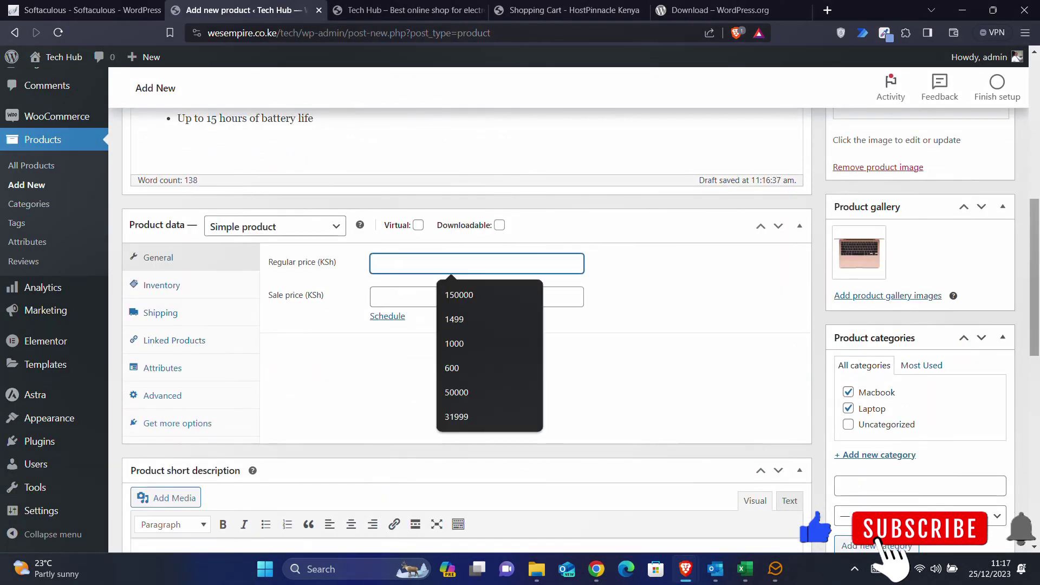
{"action": "type", "text": "157,900"}
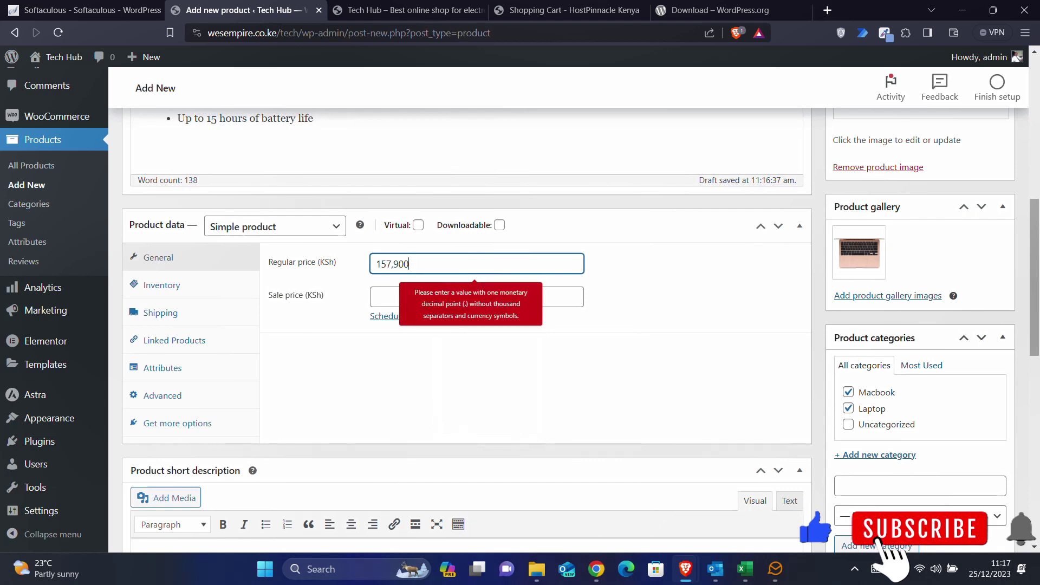
{"action": "left_click", "coordinate": [394, 266]}
{"action": "key", "text": "BackSpace"}
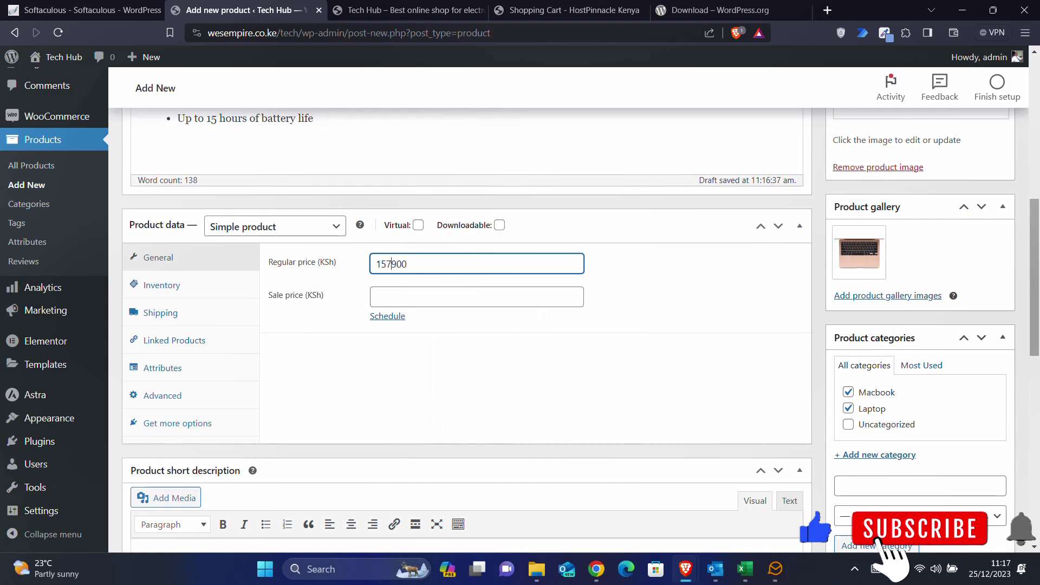
{"action": "left_click", "coordinate": [388, 295]}
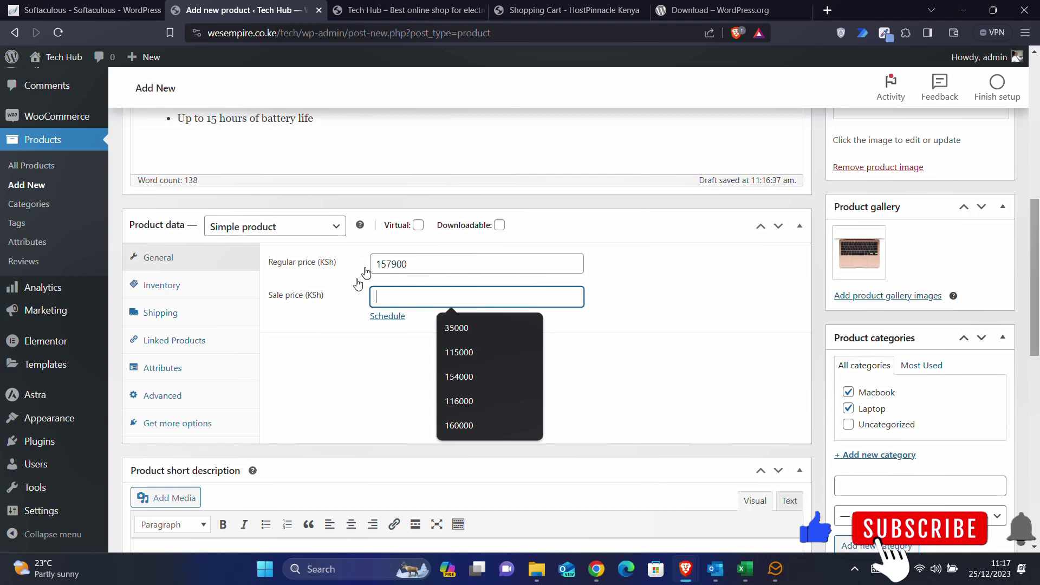
- Copy Bard's Short Description paragraph into the Product short description editor
{"action": "left_click", "coordinate": [596, 569]}
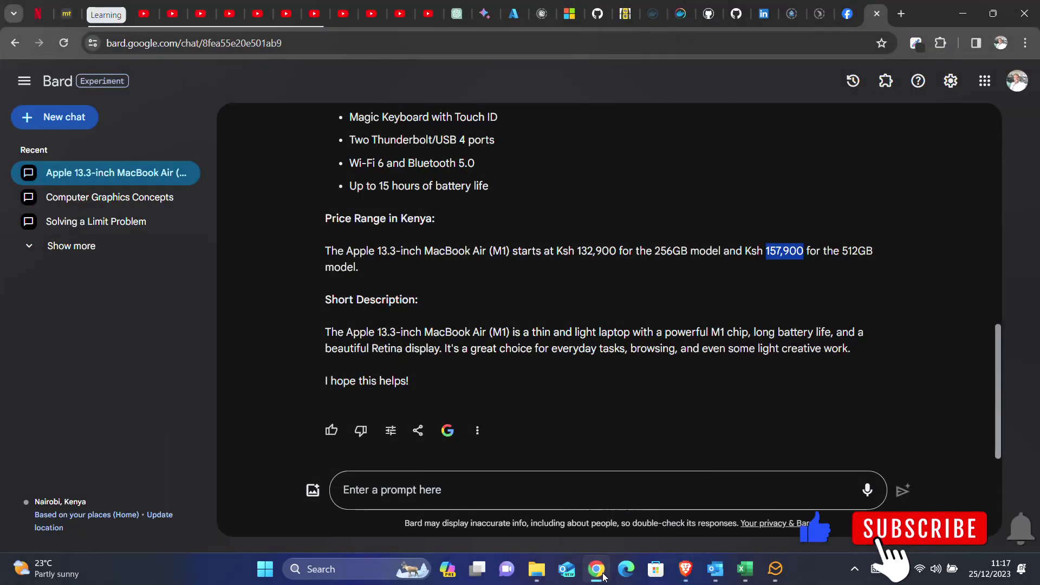
{"action": "left_click", "coordinate": [323, 331]}
{"action": "left_click_drag", "start_coordinate": [323, 331], "coordinate": [452, 350]}
{"action": "left_click", "coordinate": [452, 350]}
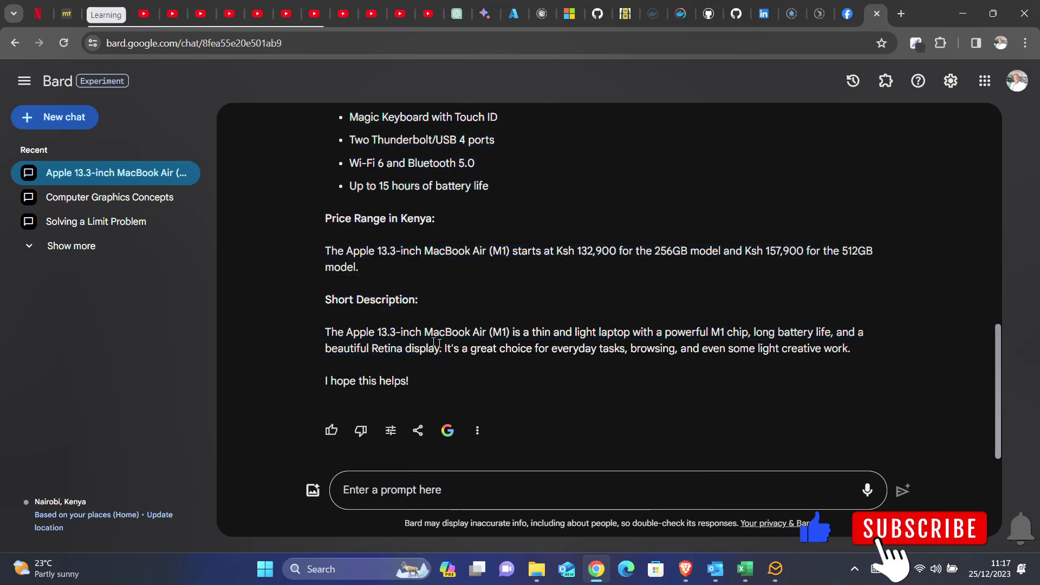
{"action": "left_click_drag", "start_coordinate": [324, 332], "coordinate": [854, 347]}
{"action": "key", "text": "ctrl+c"}
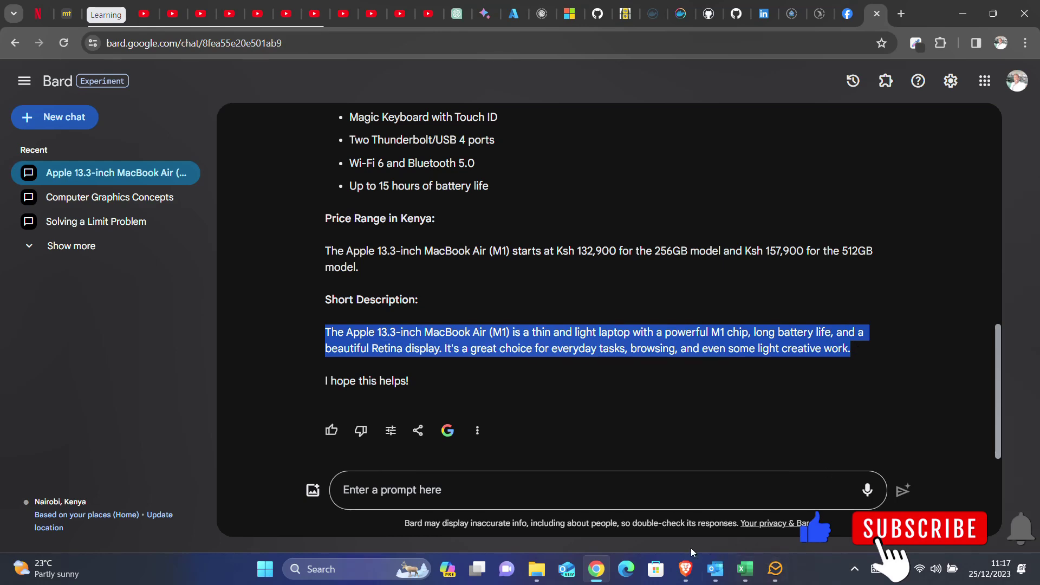
{"action": "mouse_move", "coordinate": [686, 569]}
{"action": "left_click", "coordinate": [731, 522]}
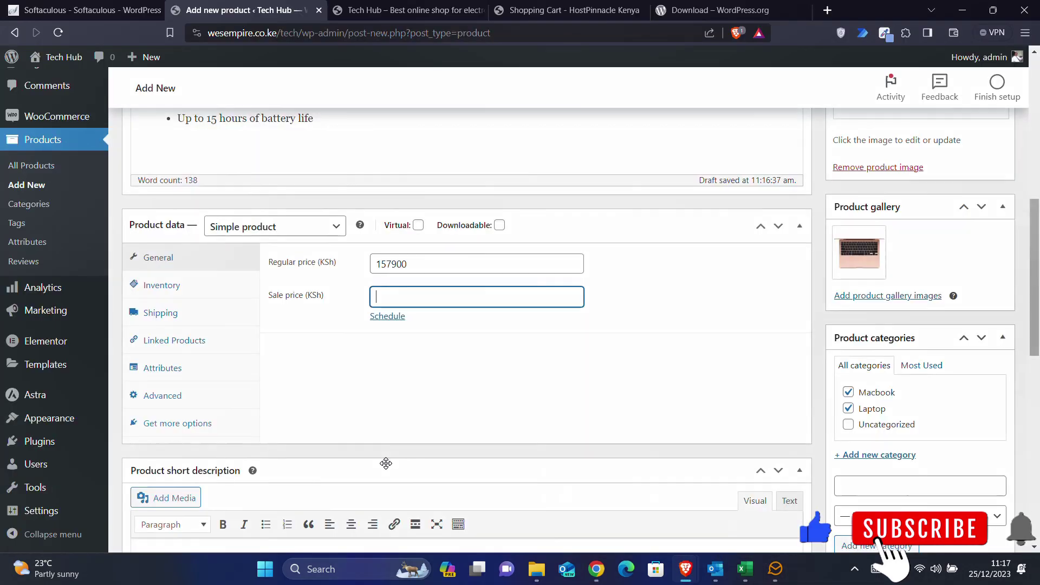
{"action": "scroll", "coordinate": [307, 446], "scroll_direction": "down", "scroll_amount": 5}
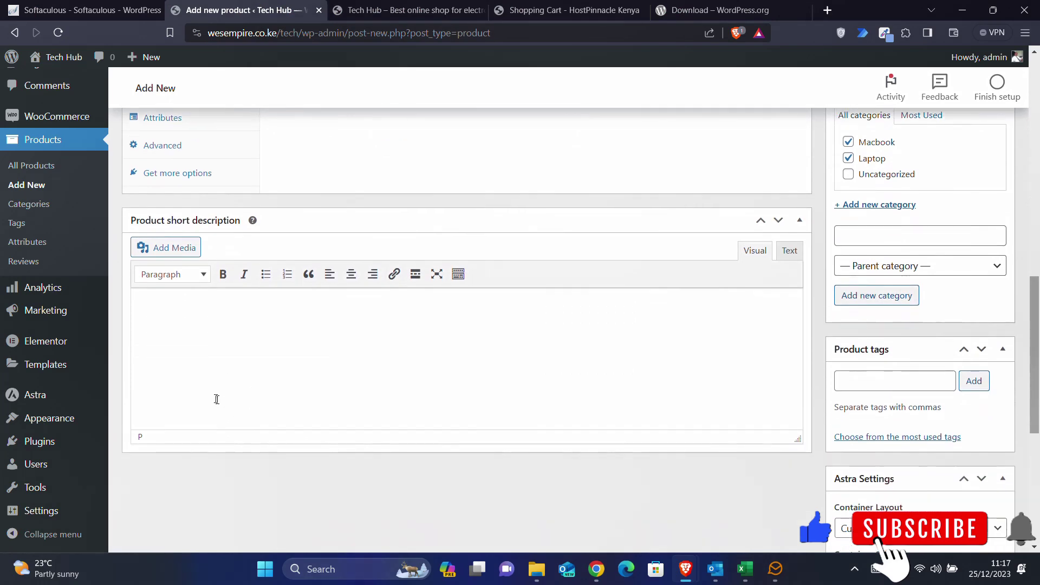
{"action": "key", "text": "ctrl+v"}
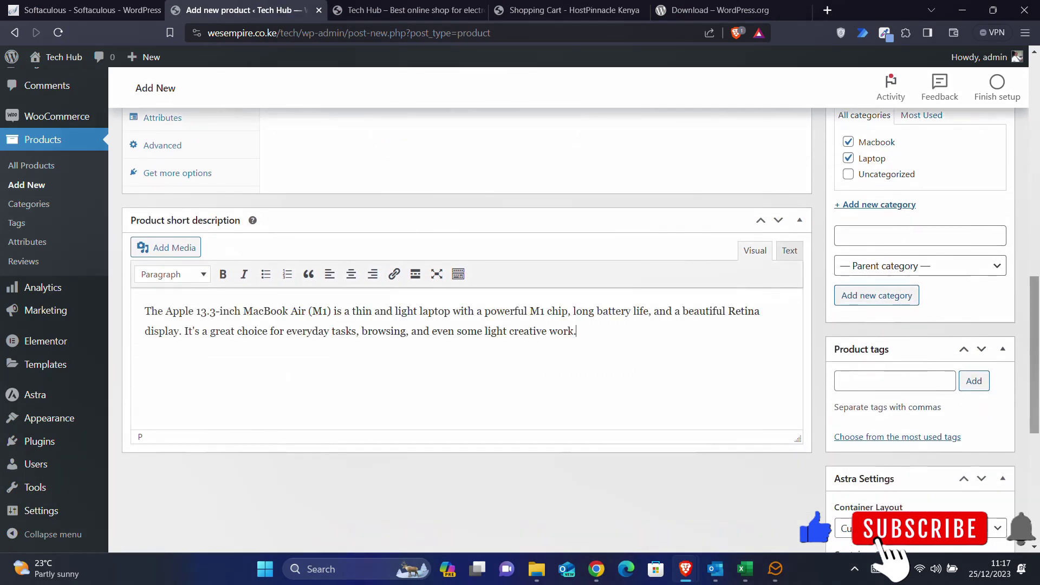
{"action": "scroll", "coordinate": [465, 325], "scroll_direction": "up", "scroll_amount": 15}
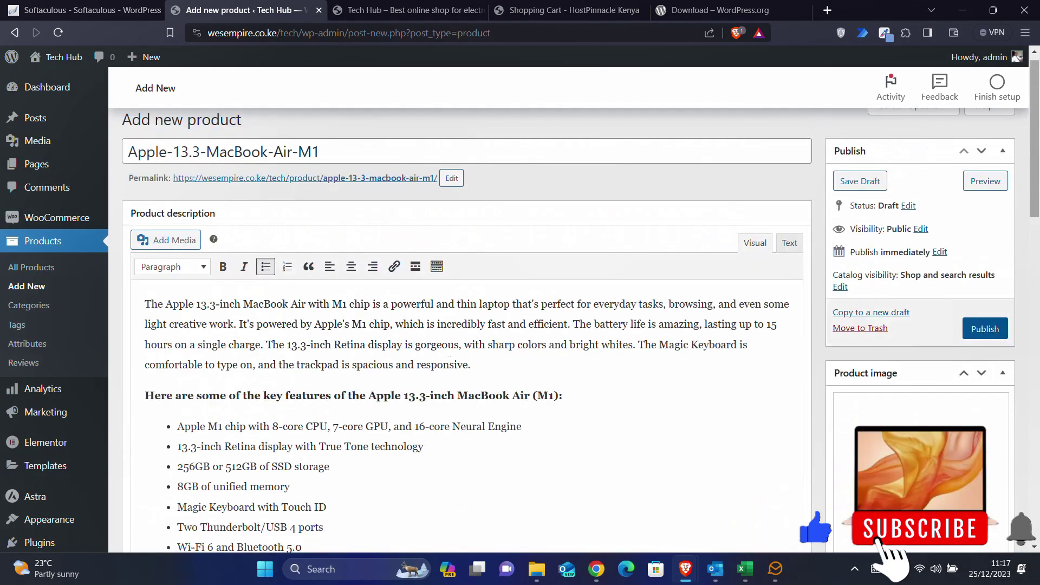
{"action": "scroll", "coordinate": [465, 325], "scroll_direction": "down", "scroll_amount": 2}
{"action": "scroll", "coordinate": [466, 325], "scroll_direction": "up", "scroll_amount": 2}
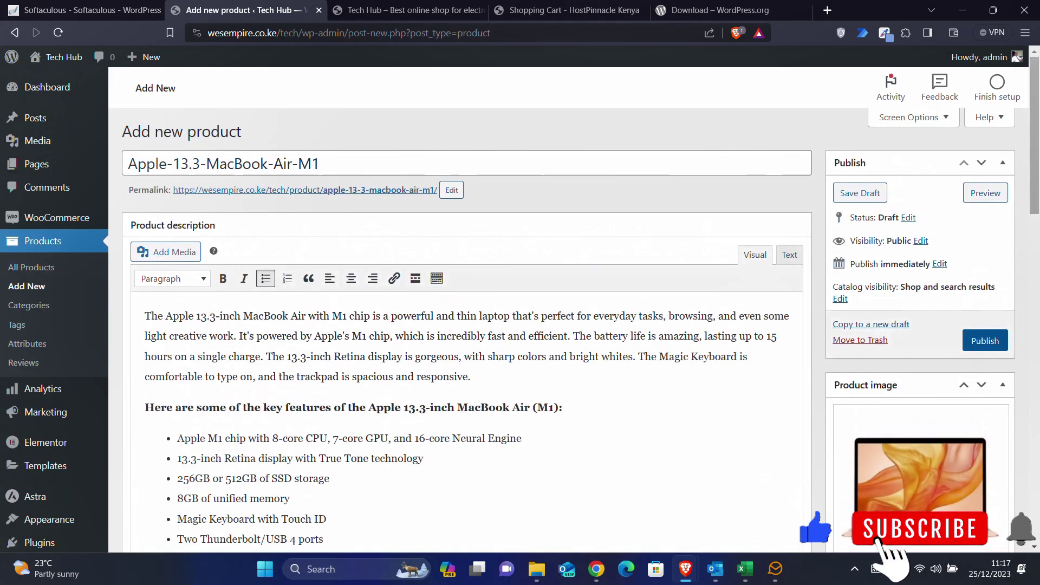
- Publish the product, reload the Tech Hub storefront and scroll its Shop page to the MacBook listing
{"action": "left_click", "coordinate": [992, 348]}
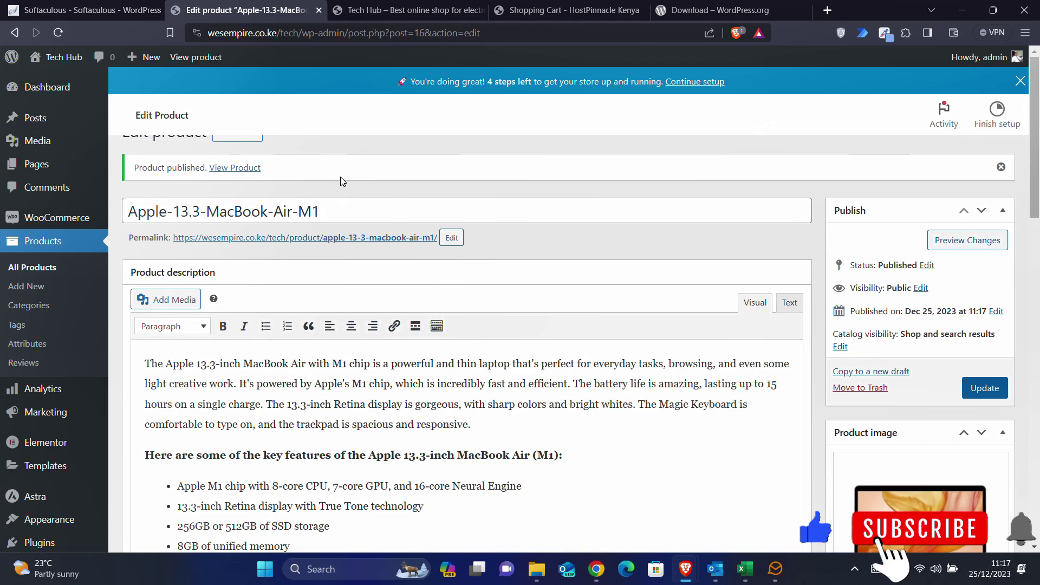
{"action": "left_click", "coordinate": [398, 10]}
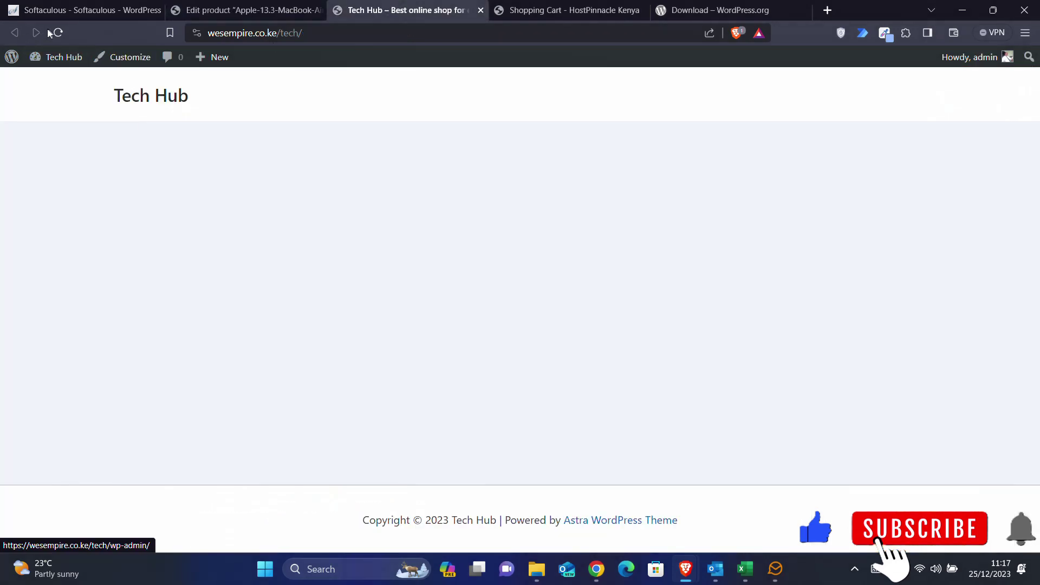
{"action": "left_click", "coordinate": [56, 32]}
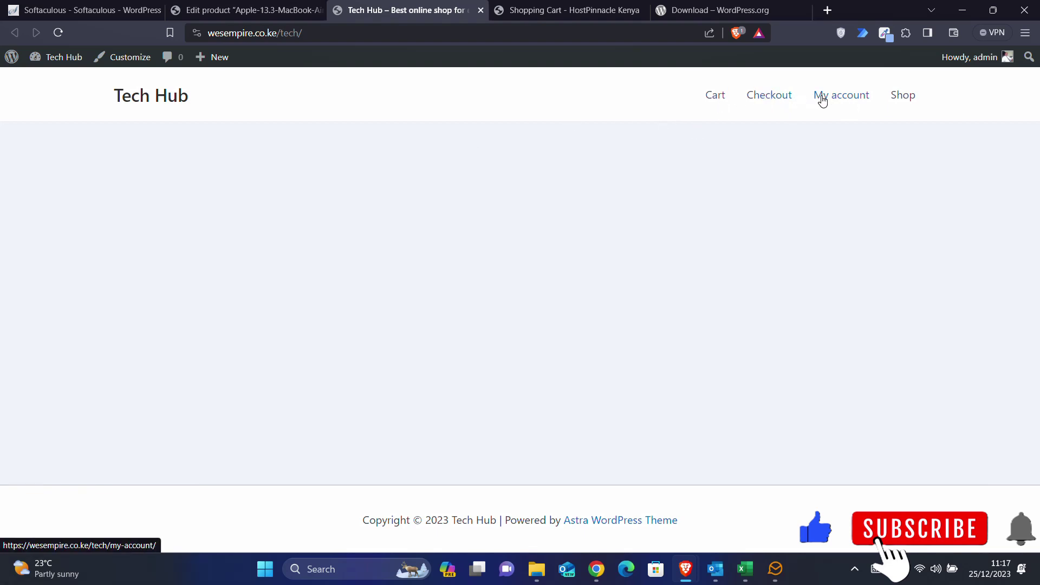
{"action": "left_click", "coordinate": [906, 102]}
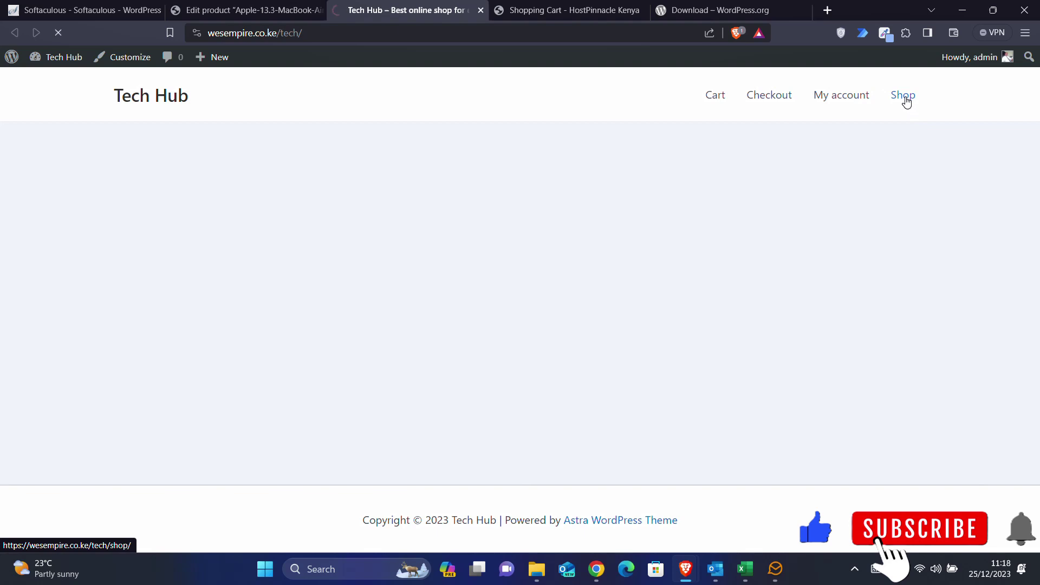
{"action": "scroll", "coordinate": [497, 292], "scroll_direction": "down", "scroll_amount": 1}
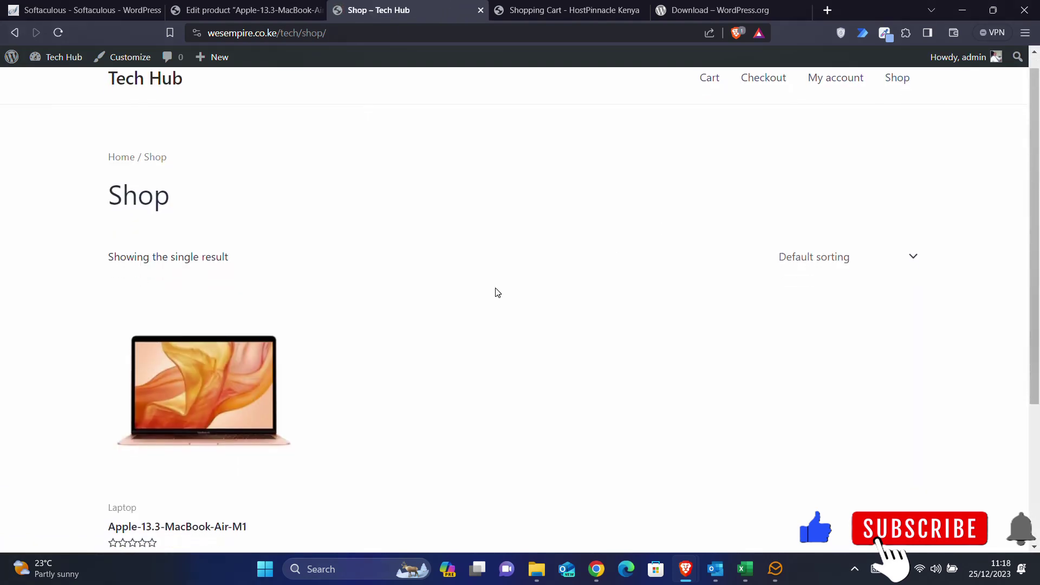
{"action": "scroll", "coordinate": [497, 293], "scroll_direction": "down", "scroll_amount": 3}
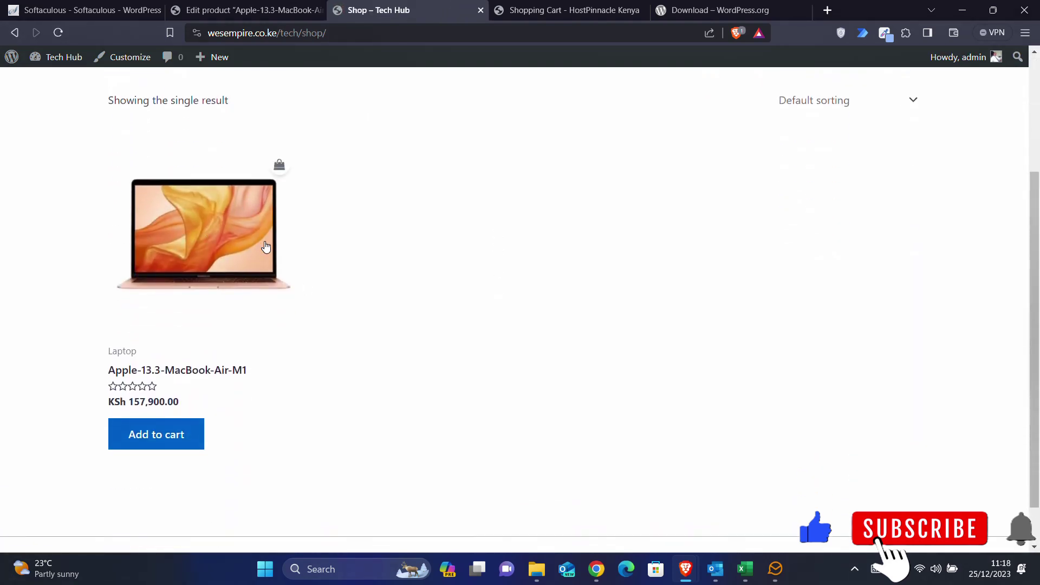
{"action": "scroll", "coordinate": [398, 286], "scroll_direction": "down", "scroll_amount": 1}
{"action": "scroll", "coordinate": [398, 286], "scroll_direction": "down", "scroll_amount": 1}
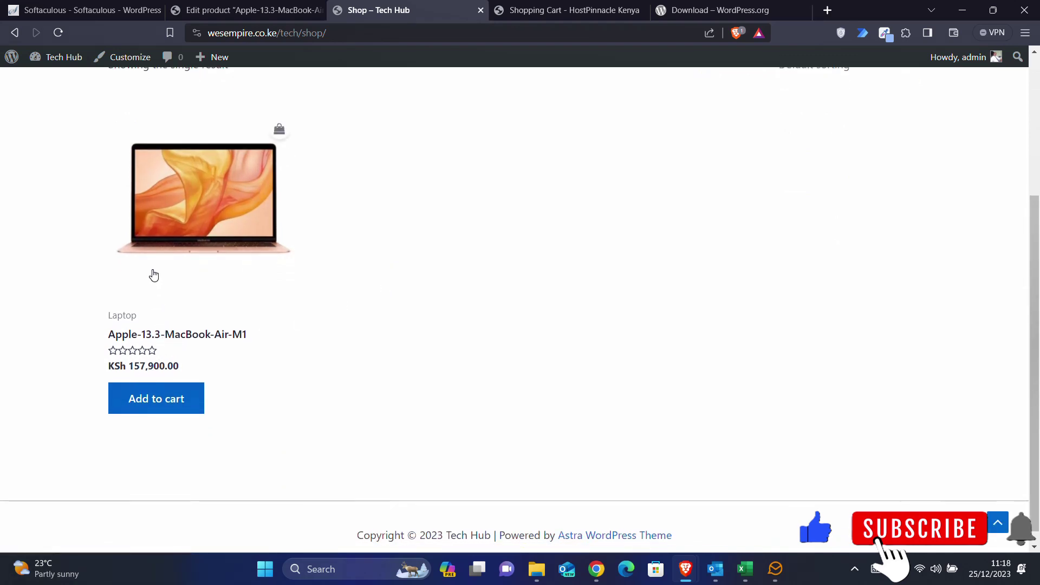
- Open the Apple-13.3-MacBook-Air-M1 product page and review its short description
{"action": "left_click", "coordinate": [170, 249]}
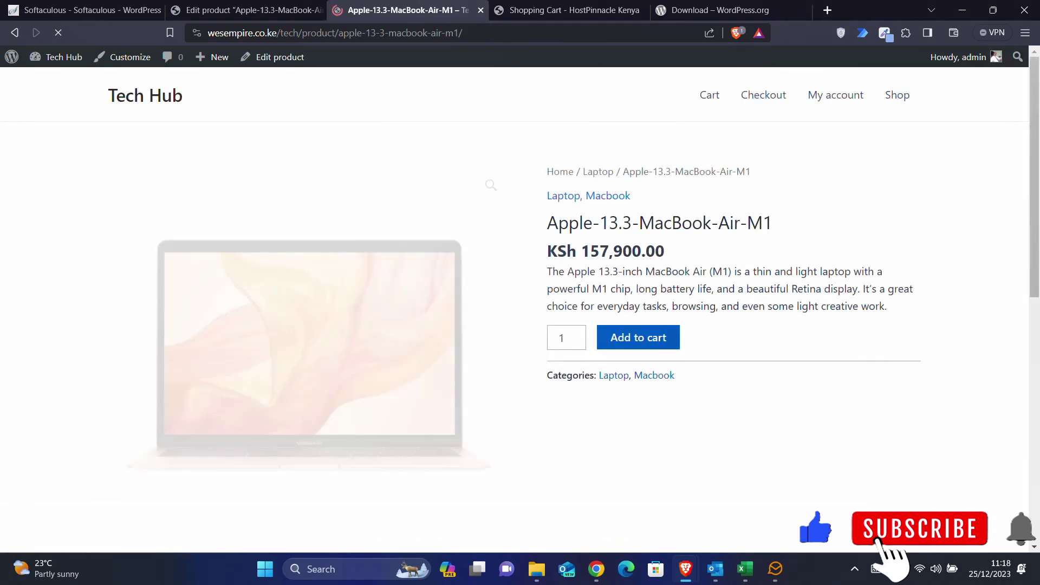
{"action": "left_click_drag", "start_coordinate": [547, 271], "coordinate": [887, 306]}
{"action": "left_click", "coordinate": [889, 309]}
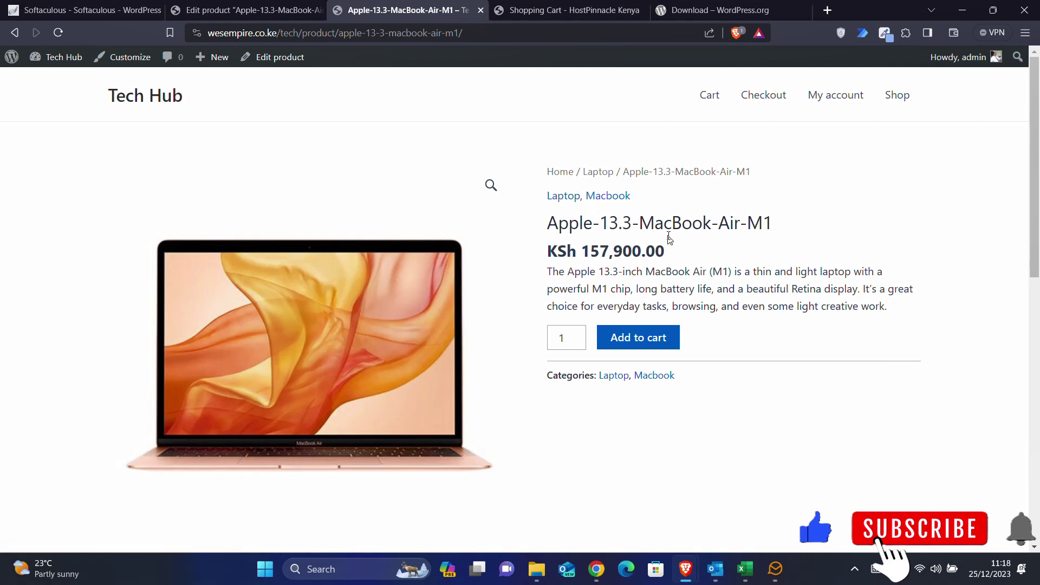
{"action": "scroll", "coordinate": [670, 239], "scroll_direction": "down", "scroll_amount": 3}
{"action": "scroll", "coordinate": [670, 240], "scroll_direction": "down", "scroll_amount": 2}
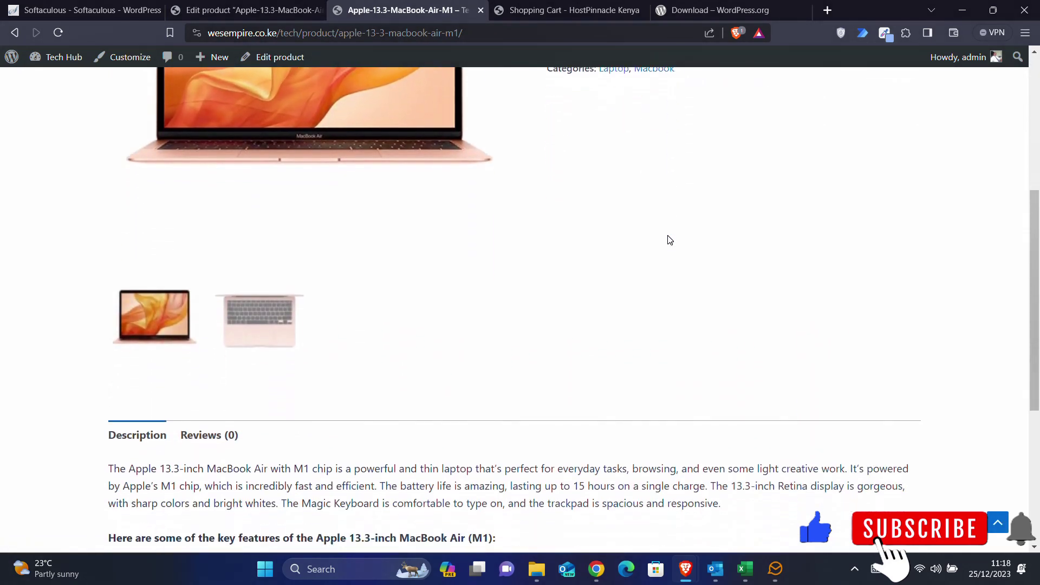
- Switch between the keyboard and screen product images, browse the details, and return to Shop
{"action": "left_click", "coordinate": [262, 315]}
{"action": "scroll", "coordinate": [418, 278], "scroll_direction": "up", "scroll_amount": 2}
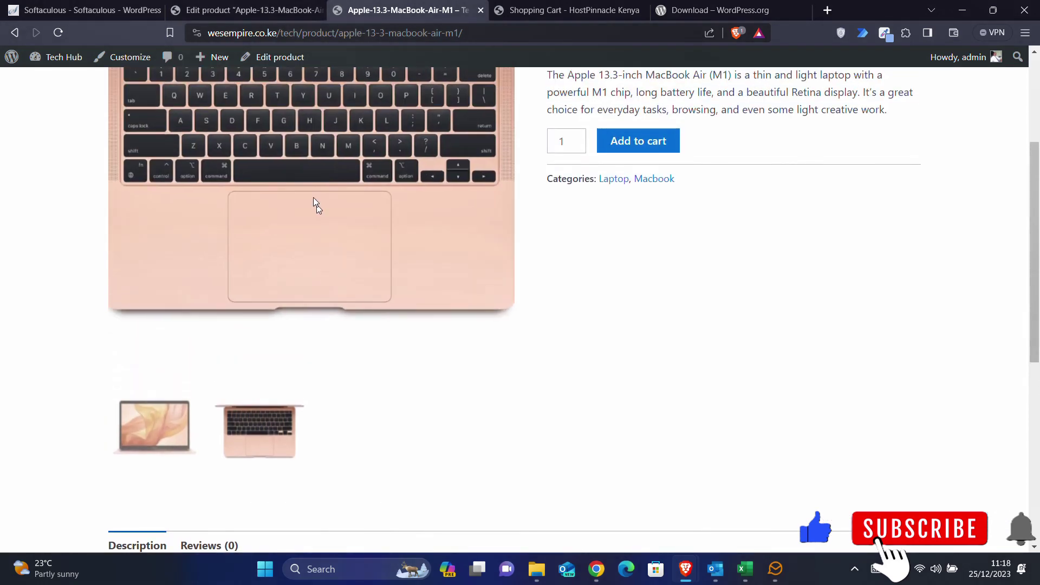
{"action": "left_click", "coordinate": [154, 426]}
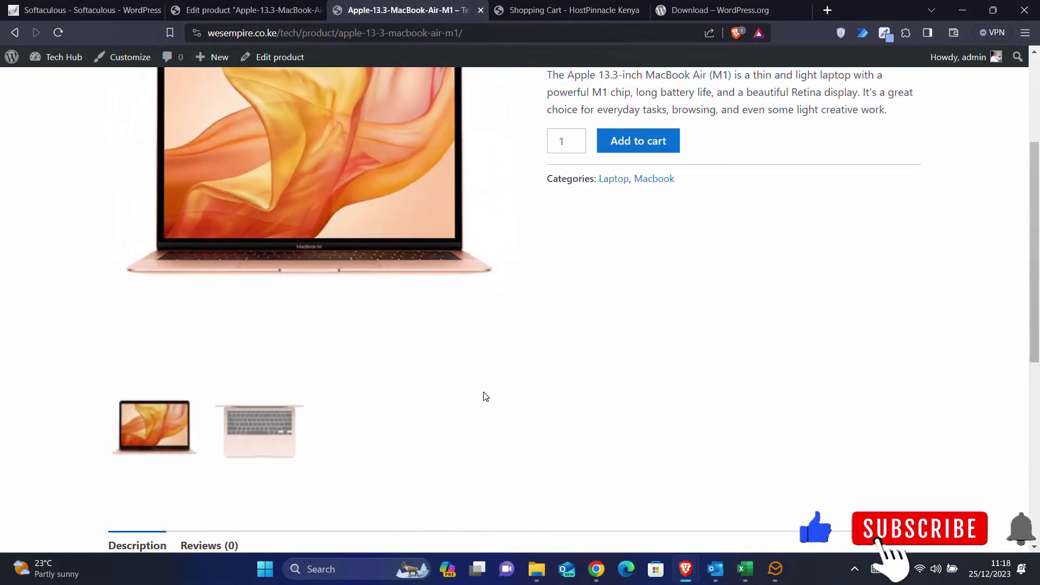
{"action": "scroll", "coordinate": [483, 392], "scroll_direction": "down", "scroll_amount": 4}
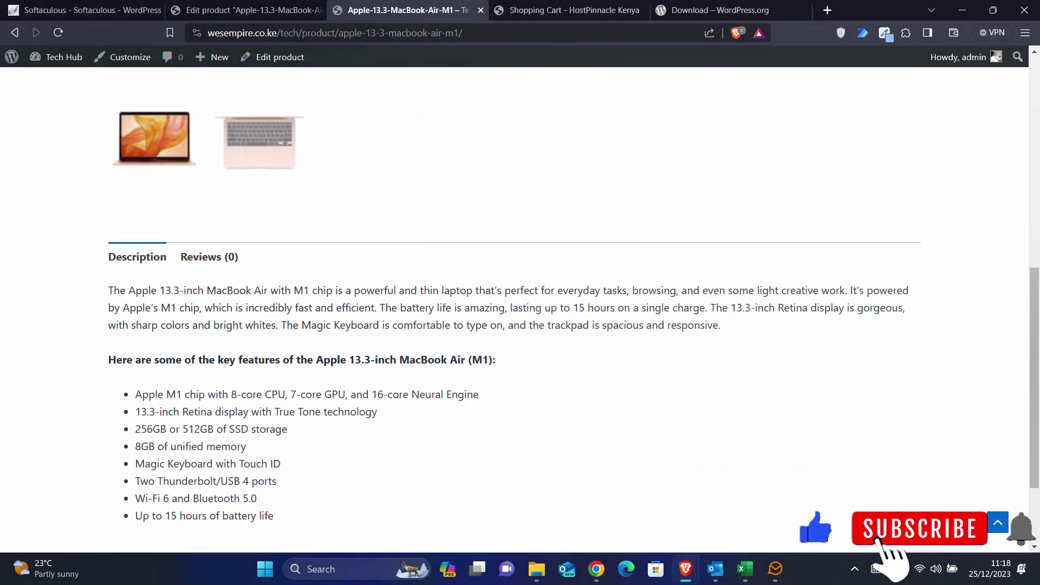
{"action": "scroll", "coordinate": [177, 264], "scroll_direction": "down", "scroll_amount": 1}
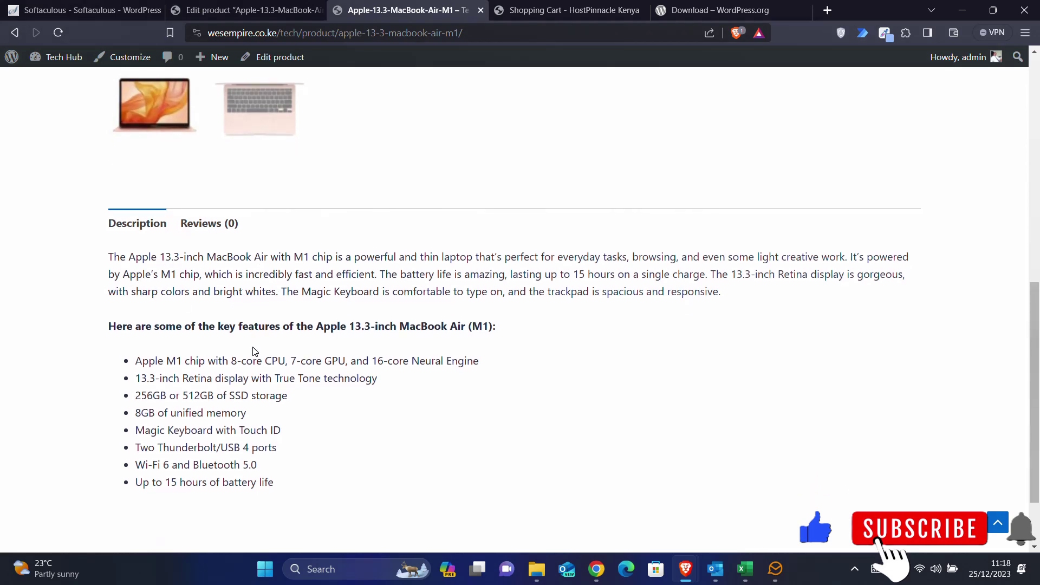
{"action": "scroll", "coordinate": [253, 350], "scroll_direction": "down", "scroll_amount": 2}
{"action": "scroll", "coordinate": [253, 351], "scroll_direction": "up", "scroll_amount": 8}
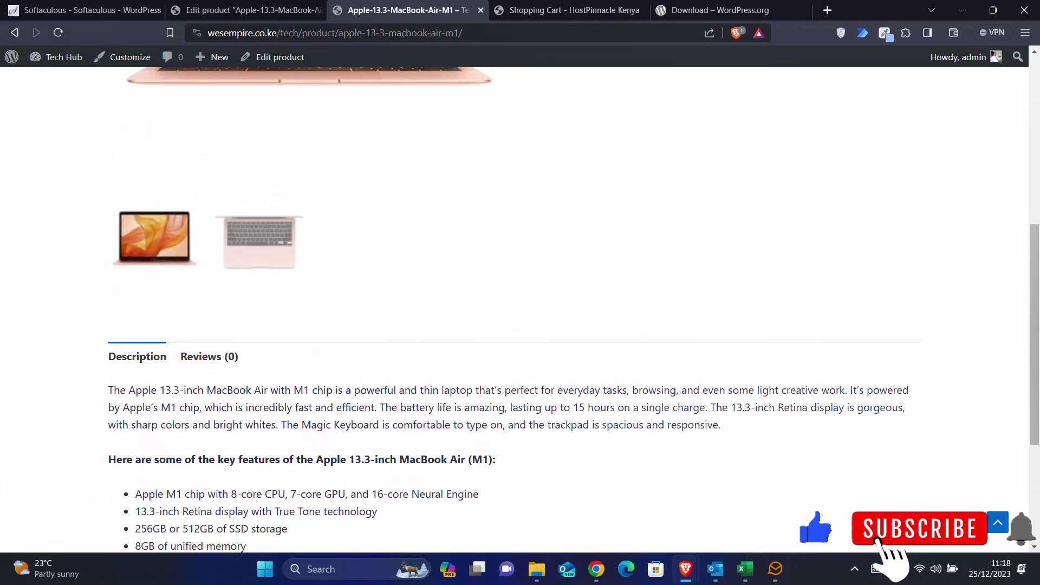
{"action": "scroll", "coordinate": [253, 350], "scroll_direction": "up", "scroll_amount": 2}
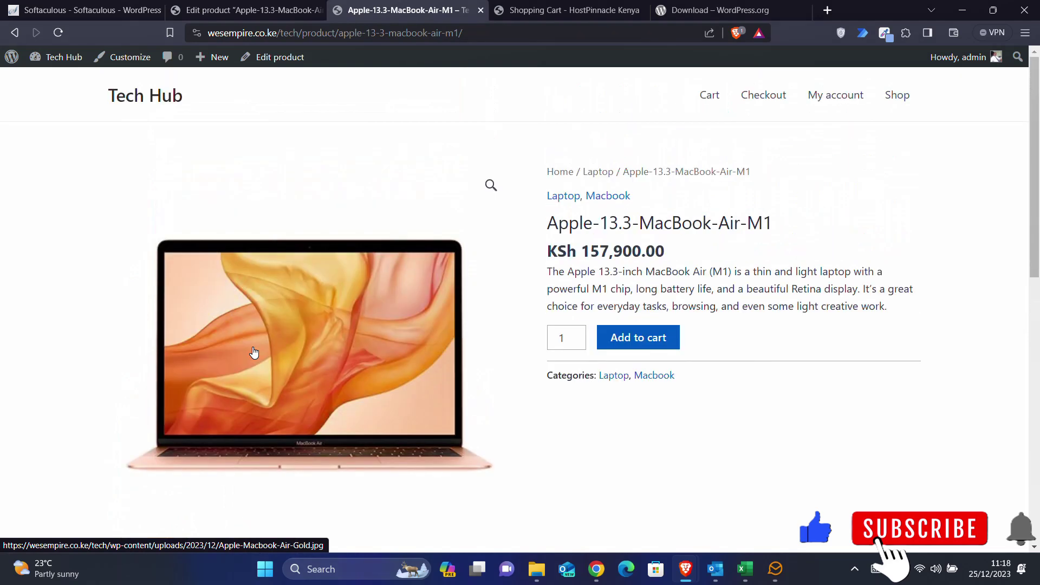
{"action": "scroll", "coordinate": [253, 350], "scroll_direction": "down", "scroll_amount": 6}
{"action": "scroll", "coordinate": [254, 352], "scroll_direction": "up", "scroll_amount": 6}
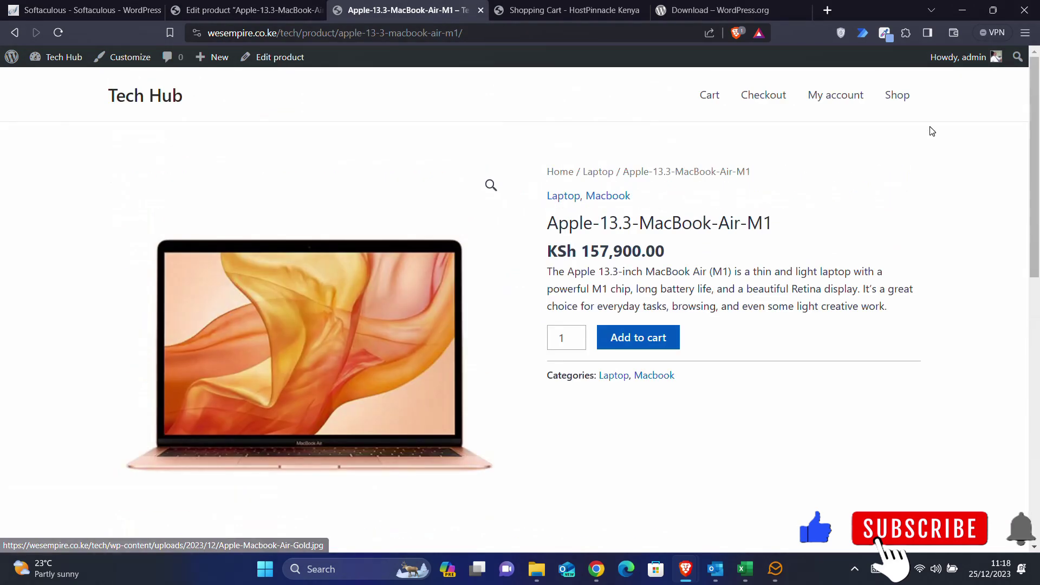
{"action": "left_click", "coordinate": [900, 103]}
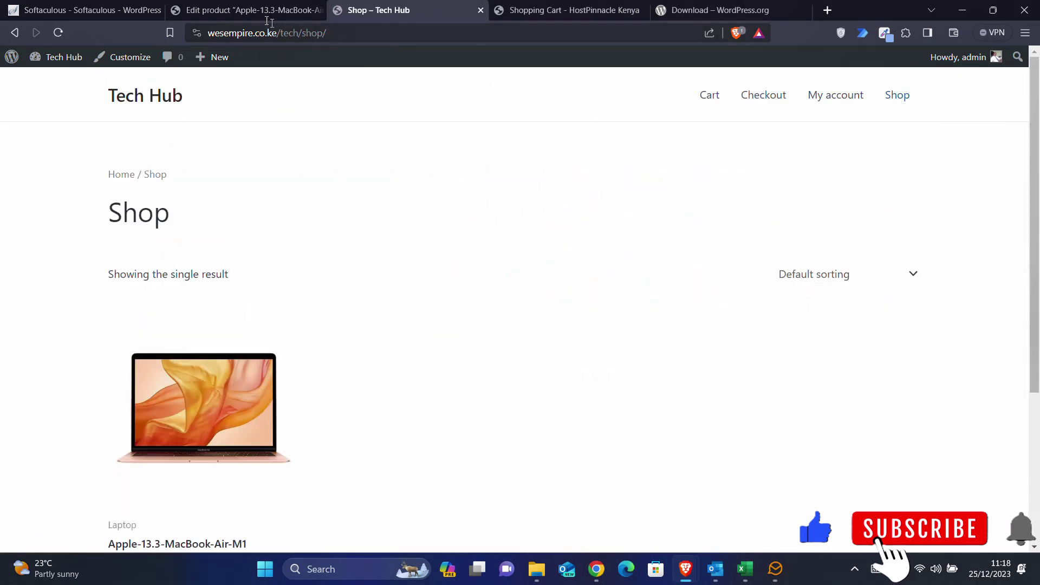
- From the MacBook product editor, start a blank new product and open the Products image folder
{"action": "left_click", "coordinate": [246, 10]}
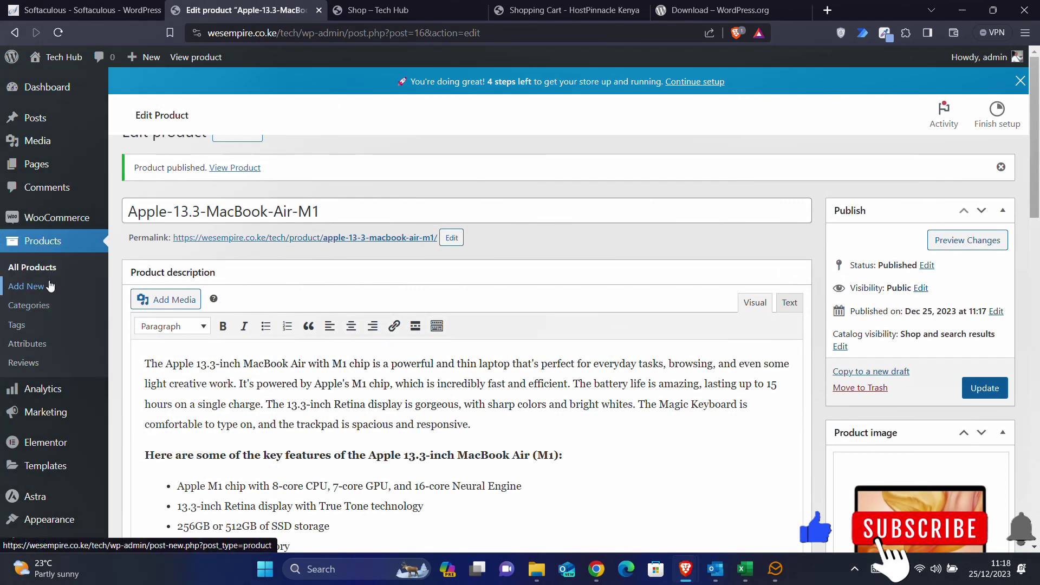
{"action": "left_click", "coordinate": [34, 291]}
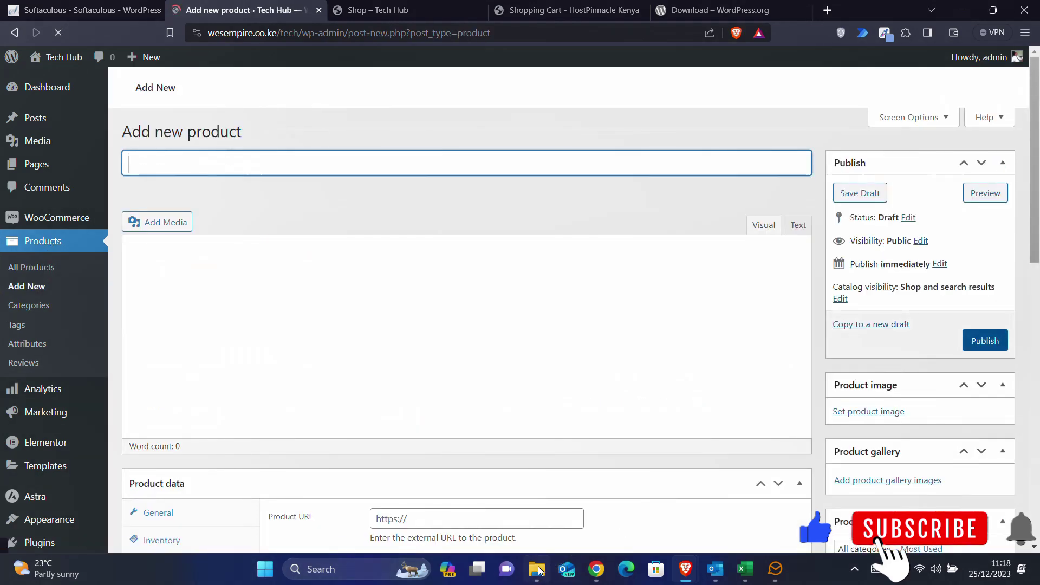
{"action": "left_click", "coordinate": [537, 569]}
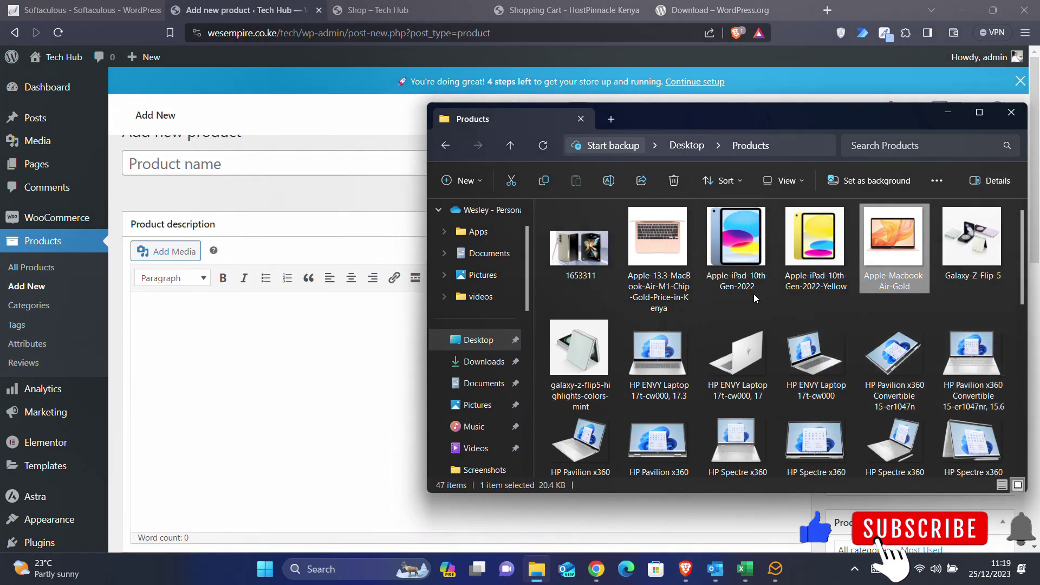
- Select the Apple-iPad-10th-Gen-2022 image file and copy its full file name
{"action": "left_click", "coordinate": [814, 287]}
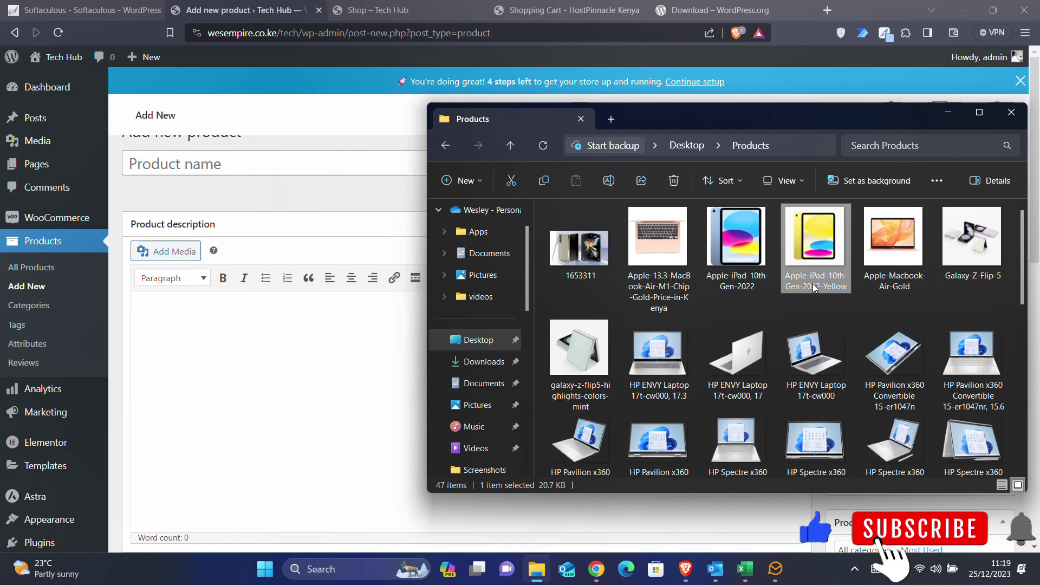
{"action": "left_click", "coordinate": [747, 284]}
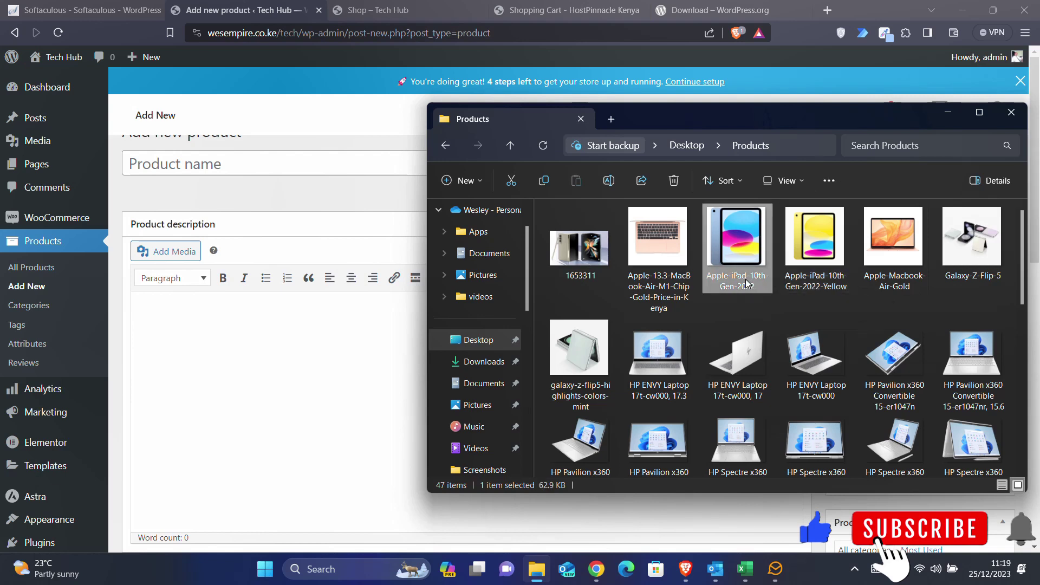
{"action": "left_click", "coordinate": [601, 187]}
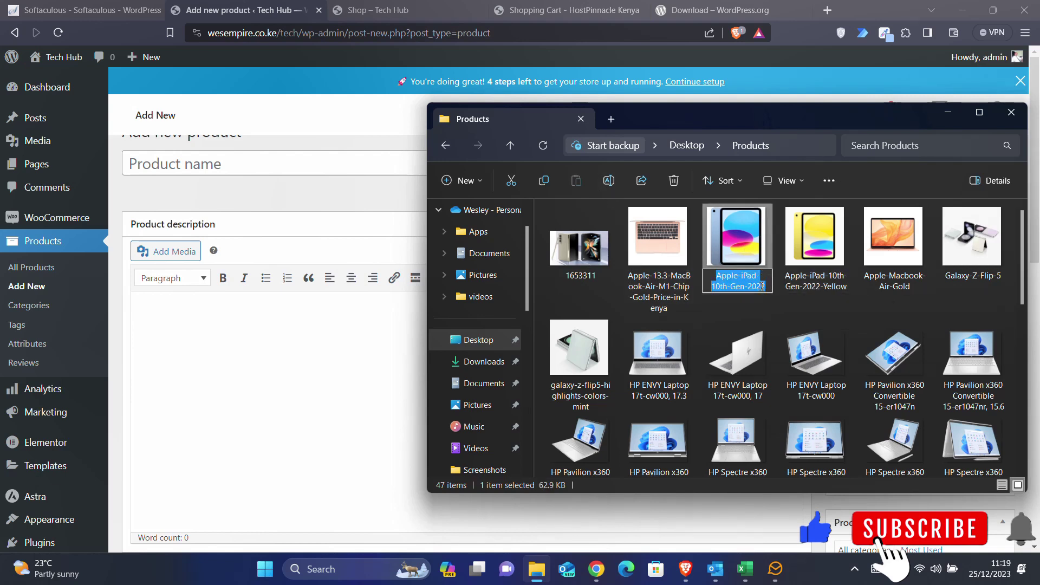
{"action": "left_click", "coordinate": [752, 286]}
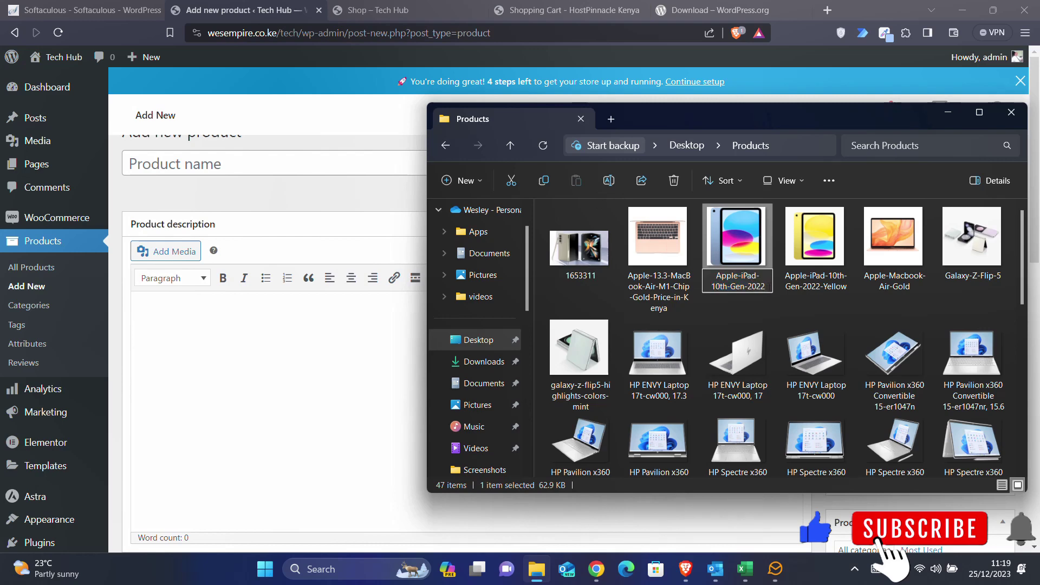
{"action": "key", "text": "ctrl+a"}
{"action": "key", "text": "ctrl+c"}
- Title the product Apple-iPad-10th-Gen-2022 and upload the iPad photo as its product image
{"action": "left_click", "coordinate": [269, 165]}
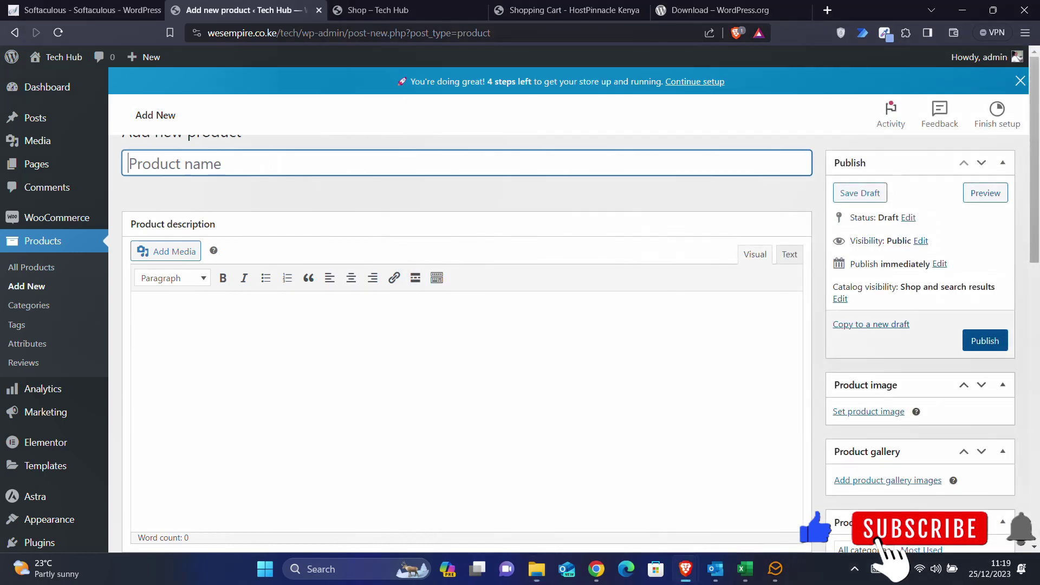
{"action": "key", "text": "ctrl+v"}
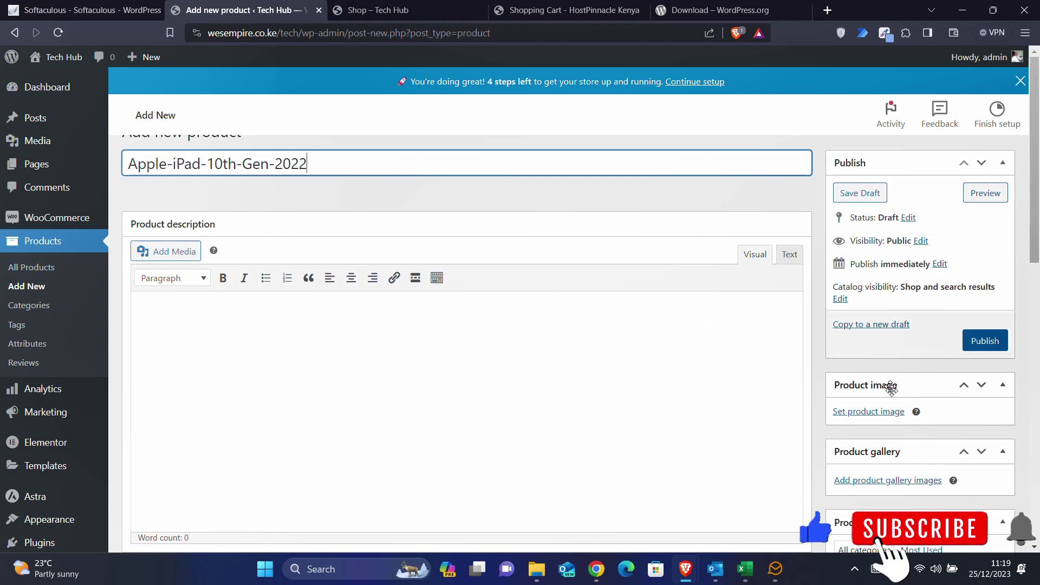
{"action": "left_click", "coordinate": [867, 415]}
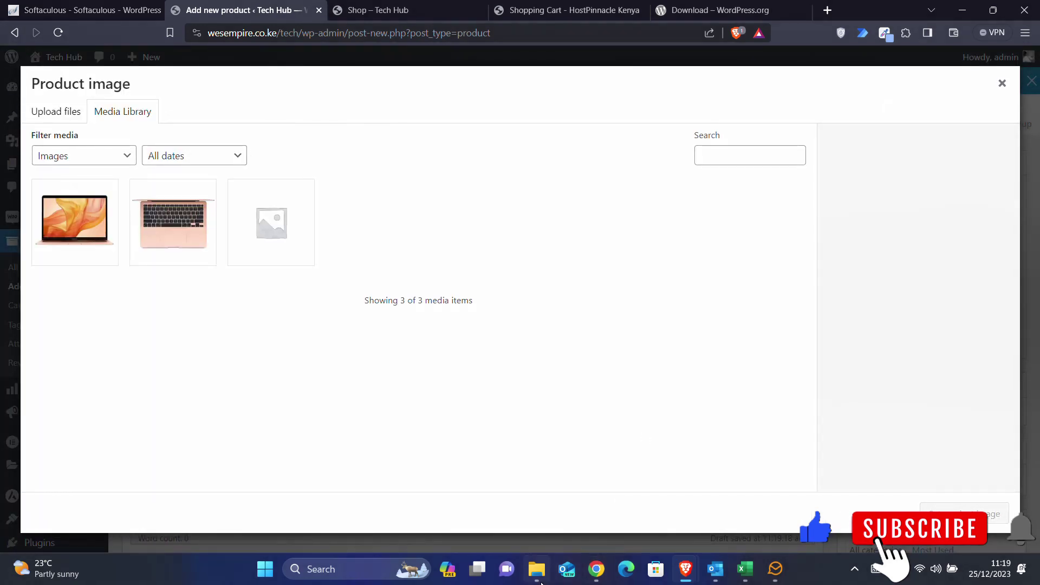
{"action": "left_click", "coordinate": [537, 568]}
{"action": "left_click_drag", "start_coordinate": [747, 240], "coordinate": [228, 320]}
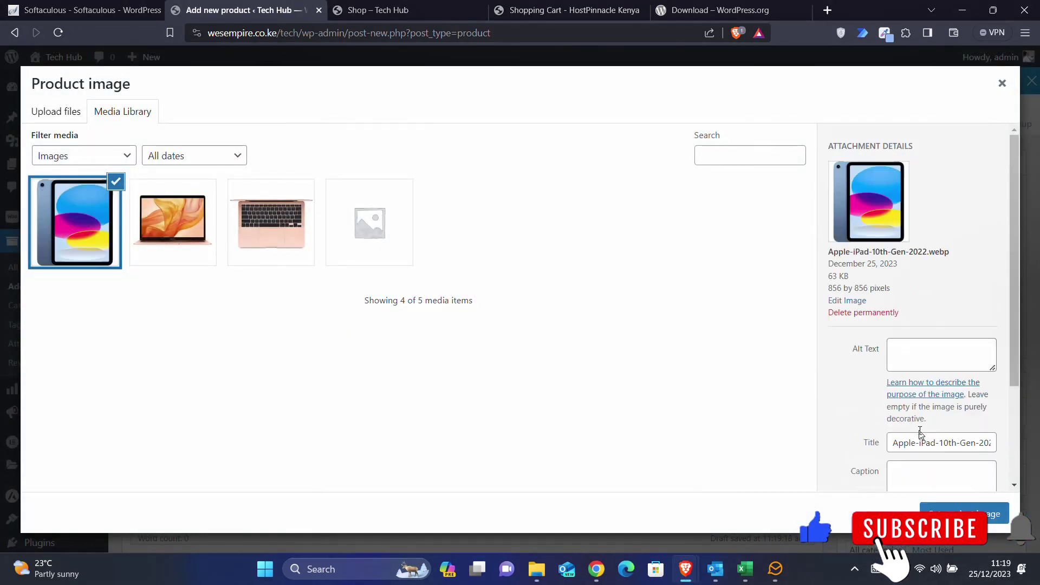
{"action": "left_click", "coordinate": [950, 512]}
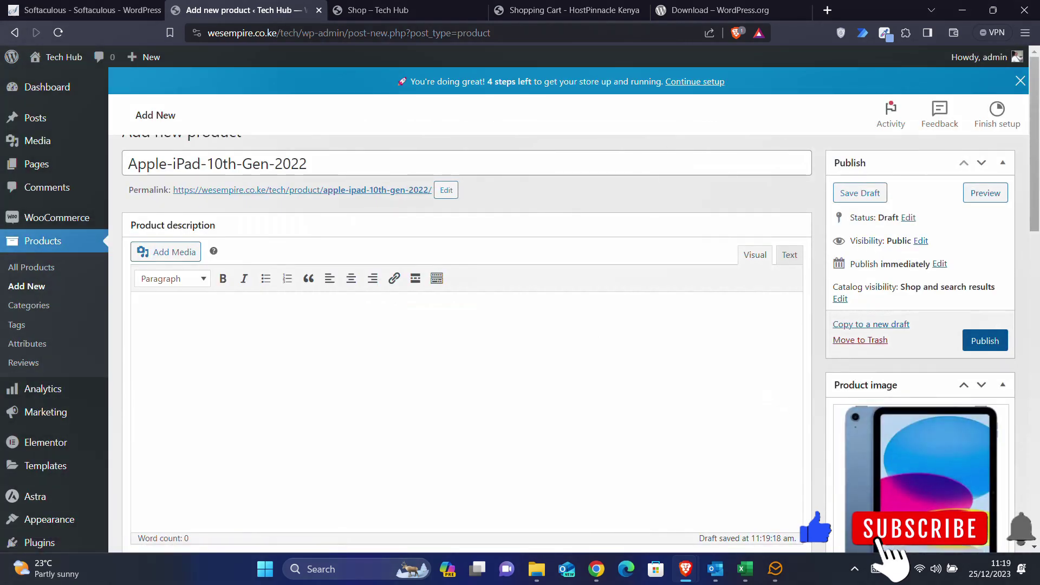
{"action": "scroll", "coordinate": [920, 433], "scroll_direction": "down", "scroll_amount": 2}
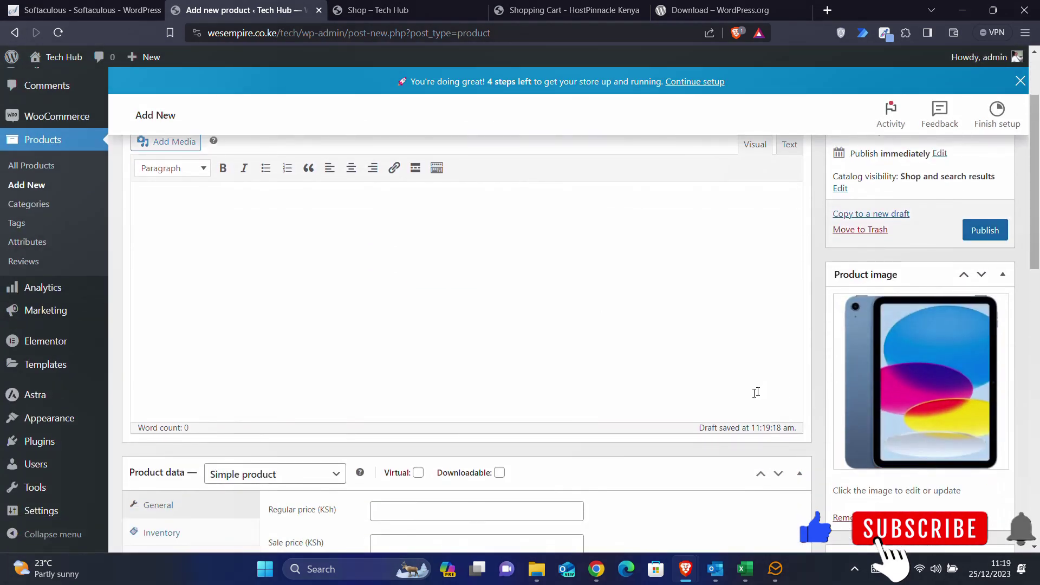
- Send Bard the follow-up prompt 'do the same for: Apple-iPad-10th-Gen-2022'
{"action": "left_click", "coordinate": [600, 580]}
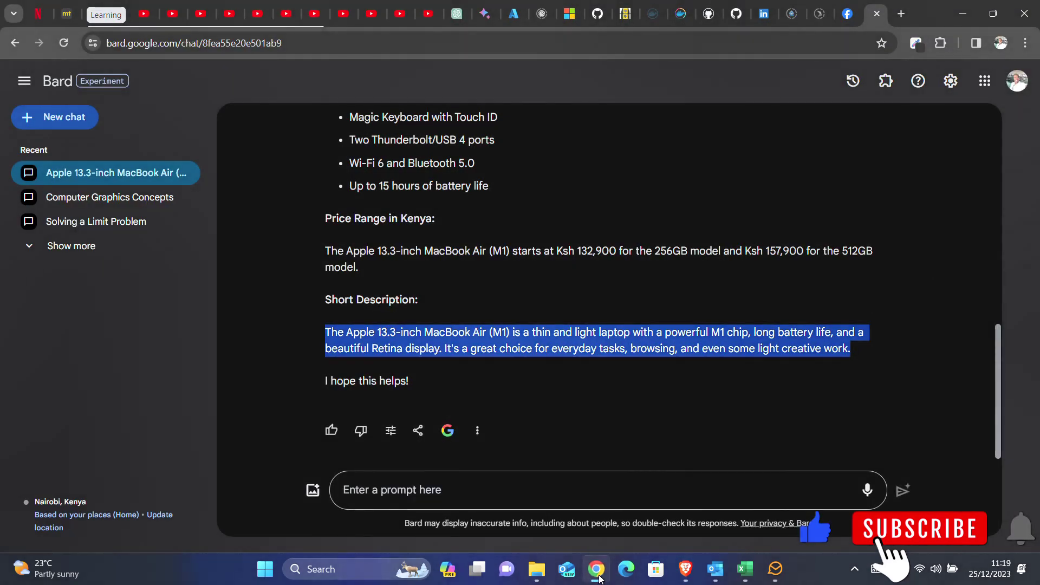
{"action": "scroll", "coordinate": [391, 196], "scroll_direction": "up", "scroll_amount": 6}
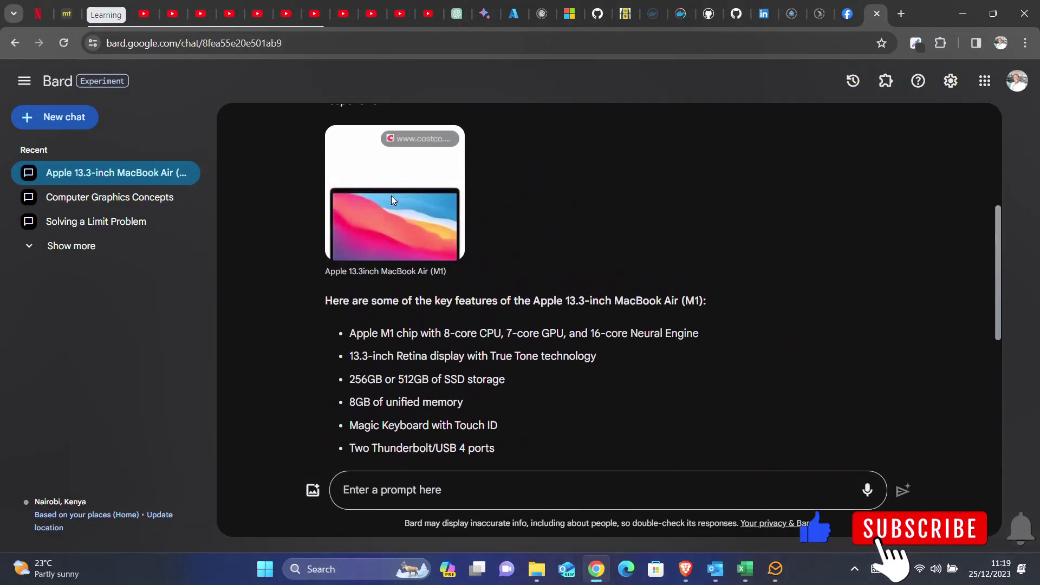
{"action": "scroll", "coordinate": [391, 196], "scroll_direction": "down", "scroll_amount": 4}
{"action": "scroll", "coordinate": [391, 197], "scroll_direction": "down", "scroll_amount": 2}
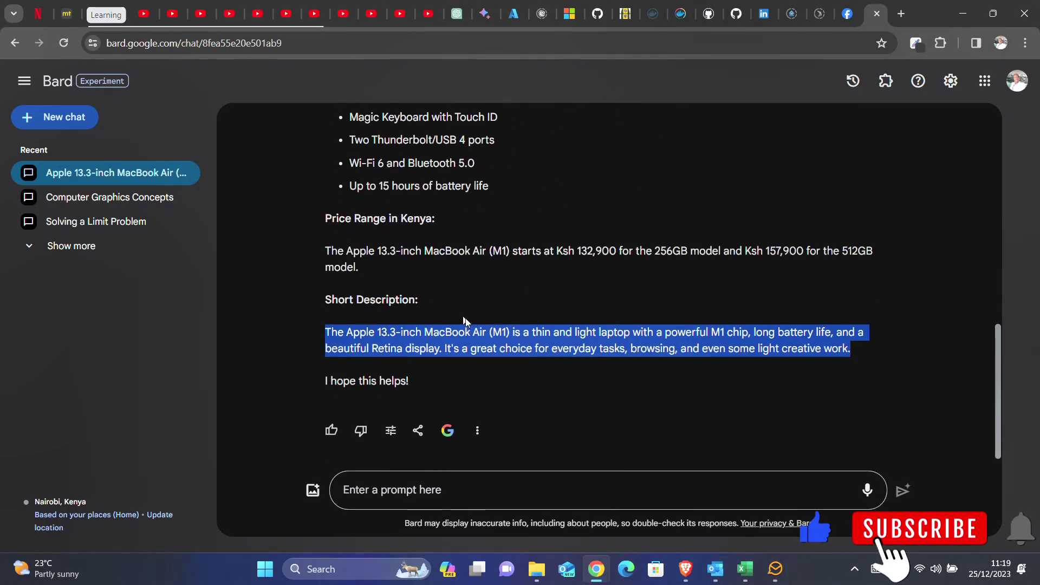
{"action": "left_click", "coordinate": [448, 309]}
{"action": "left_click", "coordinate": [382, 488]}
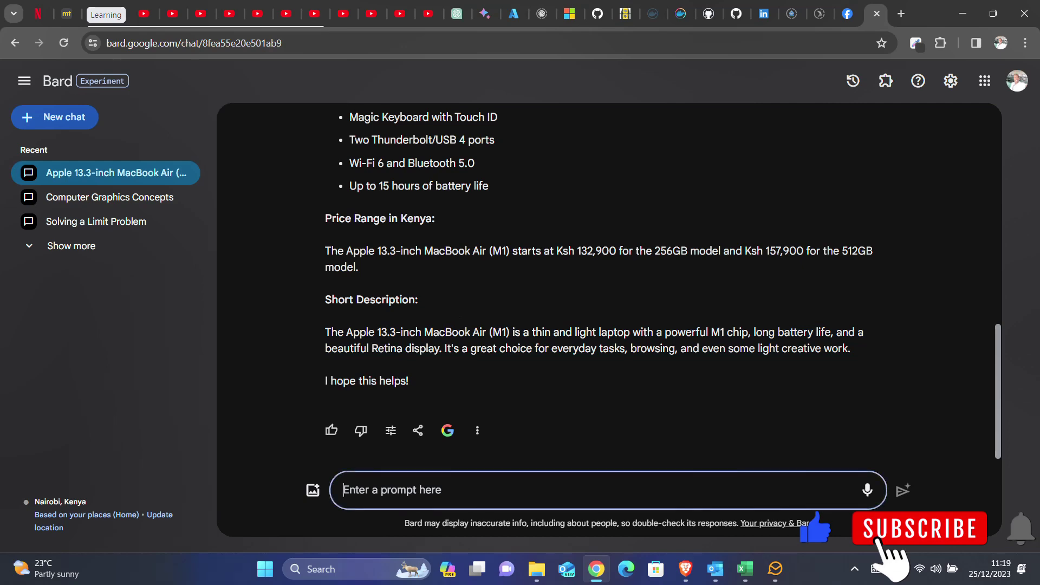
{"action": "scroll", "coordinate": [409, 185], "scroll_direction": "up", "scroll_amount": 8}
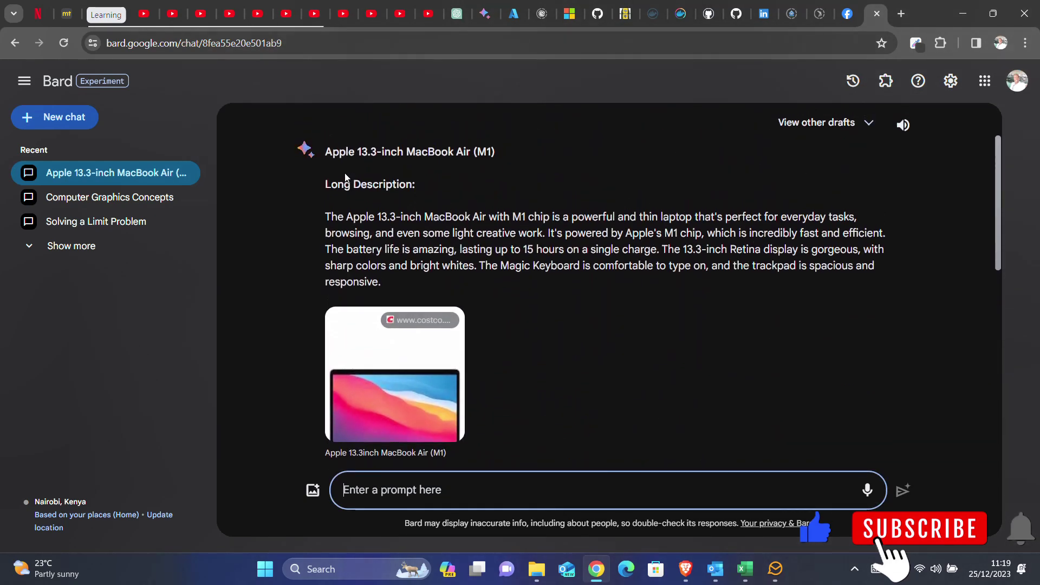
{"action": "scroll", "coordinate": [352, 176], "scroll_direction": "up", "scroll_amount": 2}
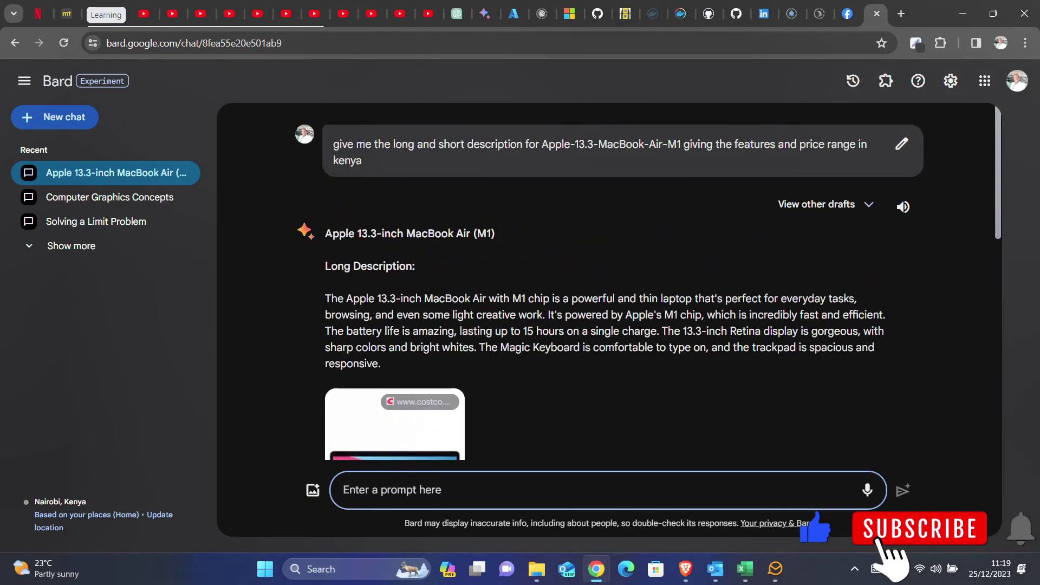
{"action": "type", "text": "do the s"}
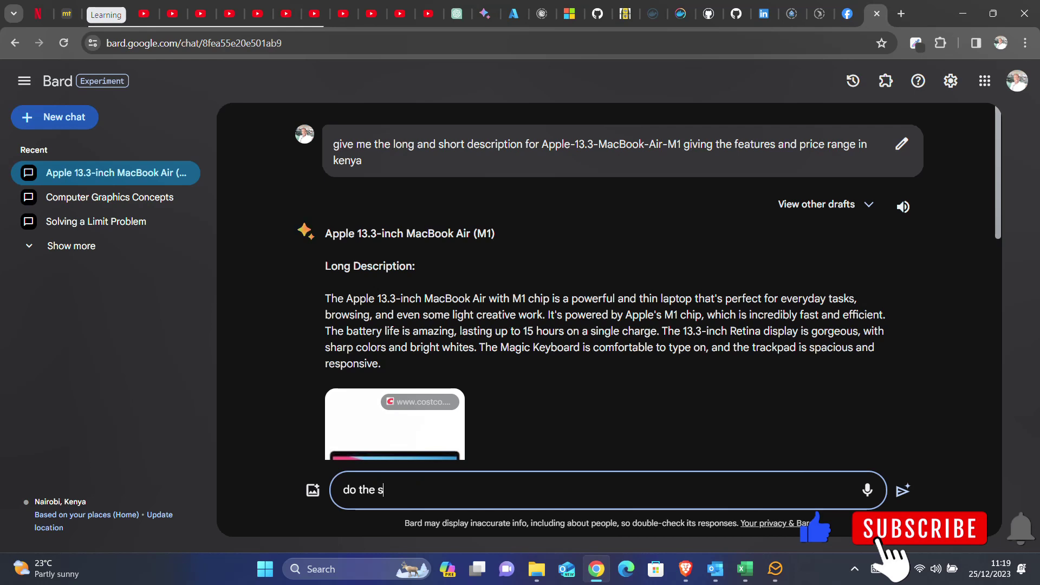
{"action": "type", "text": "ame for:"}
{"action": "key", "text": "ctrl+v"}
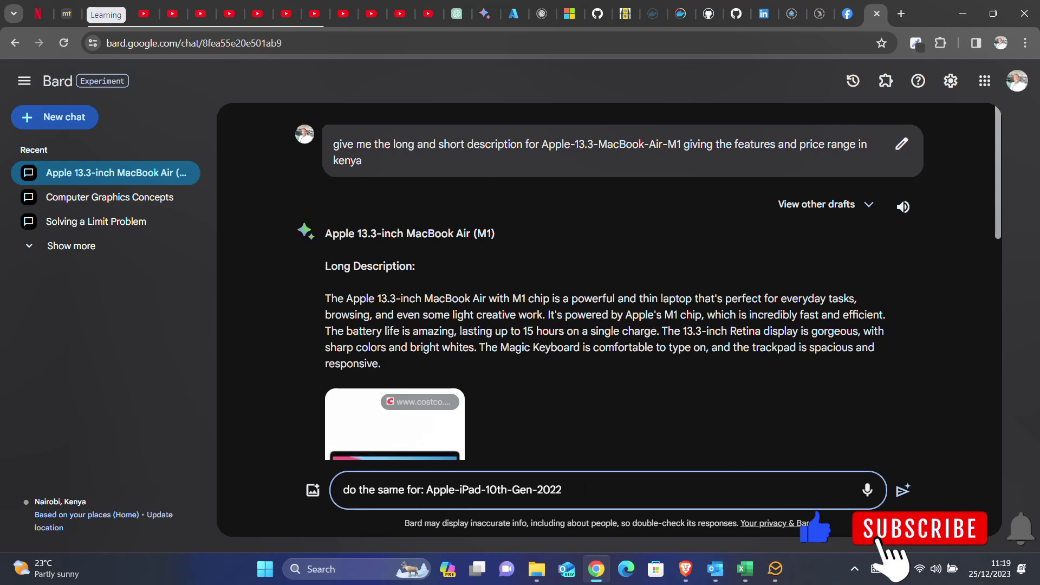
{"action": "key", "text": "Return"}
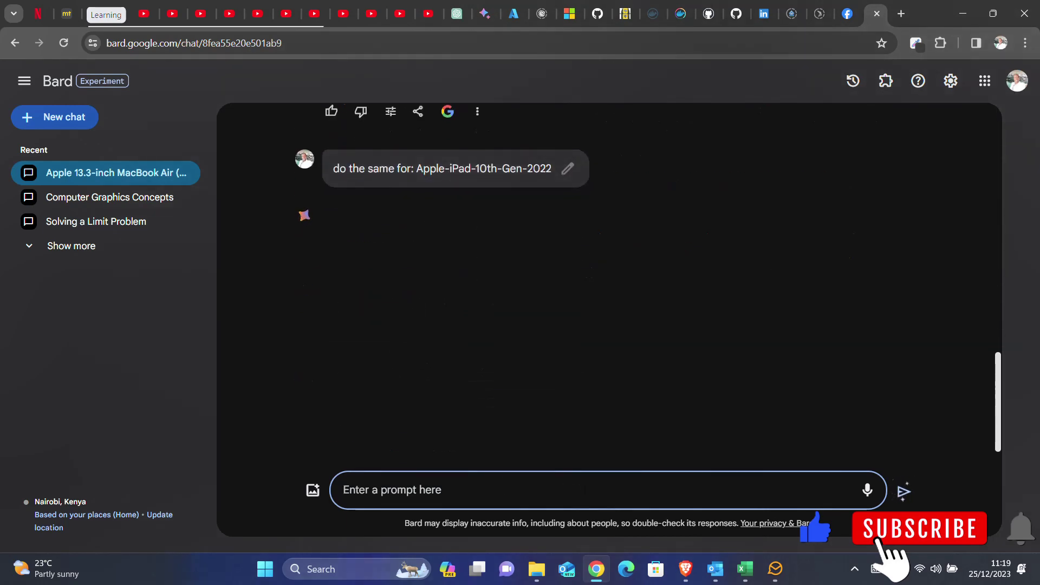
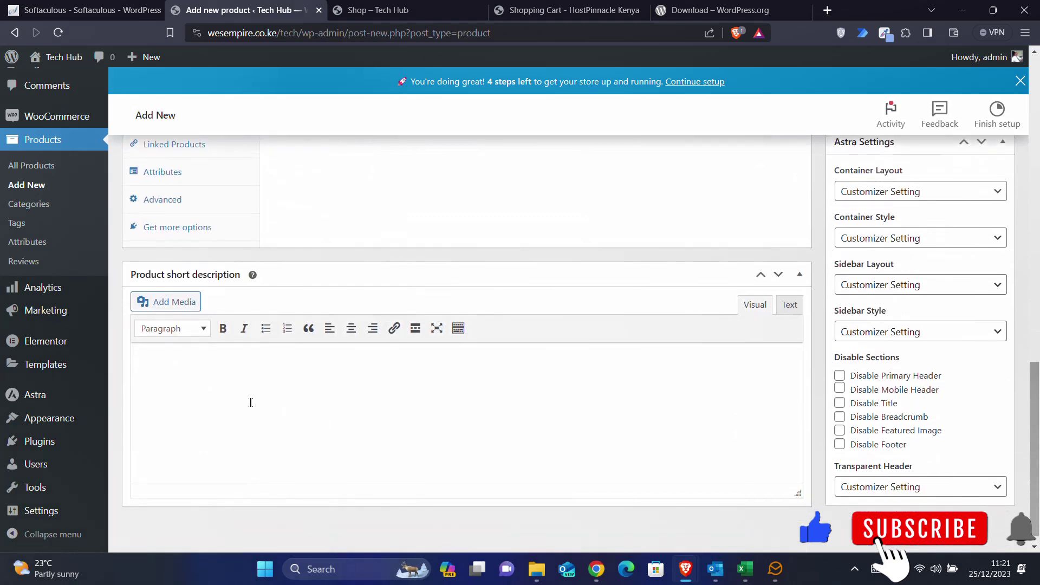
{"action": "left_click", "coordinate": [597, 569]}
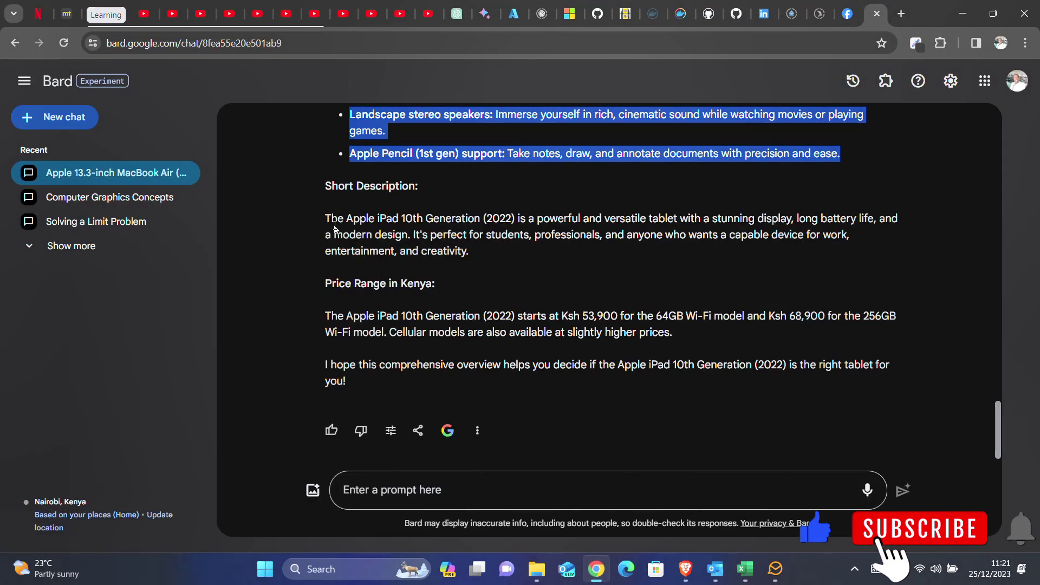
{"action": "left_click", "coordinate": [471, 262], "text": "shift"}
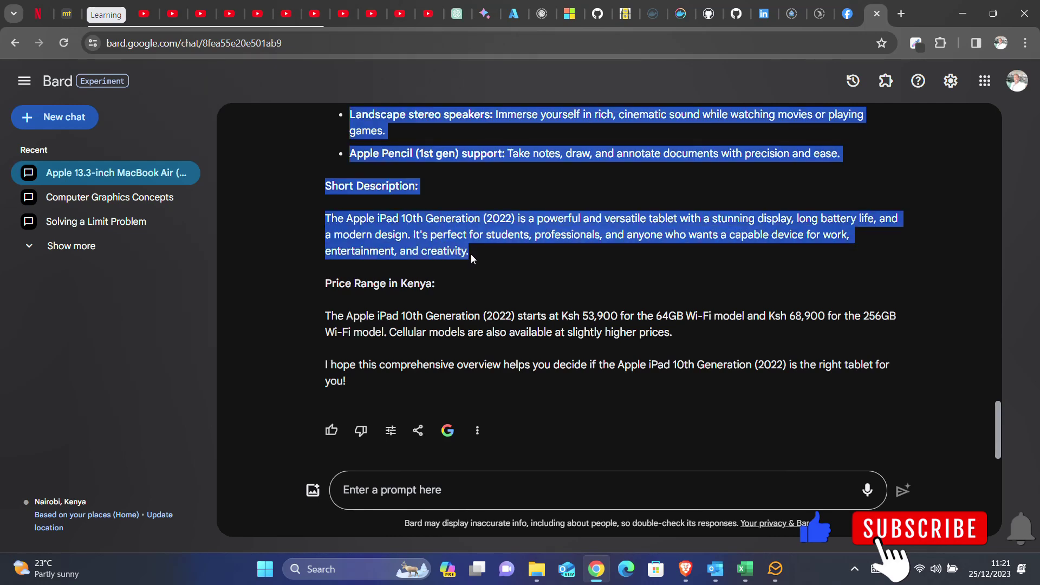
{"action": "left_click_drag", "start_coordinate": [470, 259], "coordinate": [328, 221]}
{"action": "key", "text": "ctrl+c"}
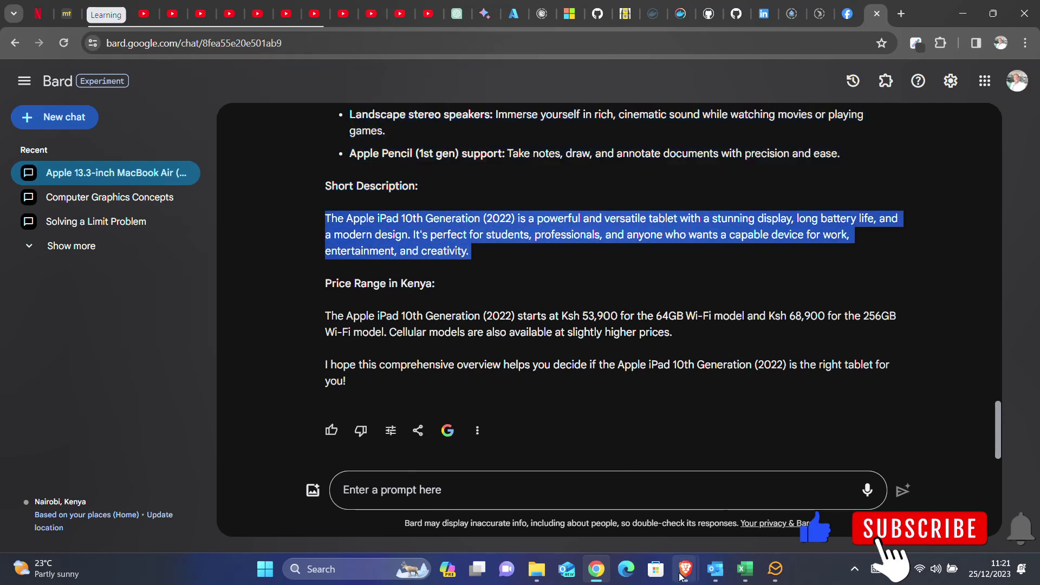
{"action": "mouse_move", "coordinate": [685, 569]}
{"action": "left_click", "coordinate": [758, 492]}
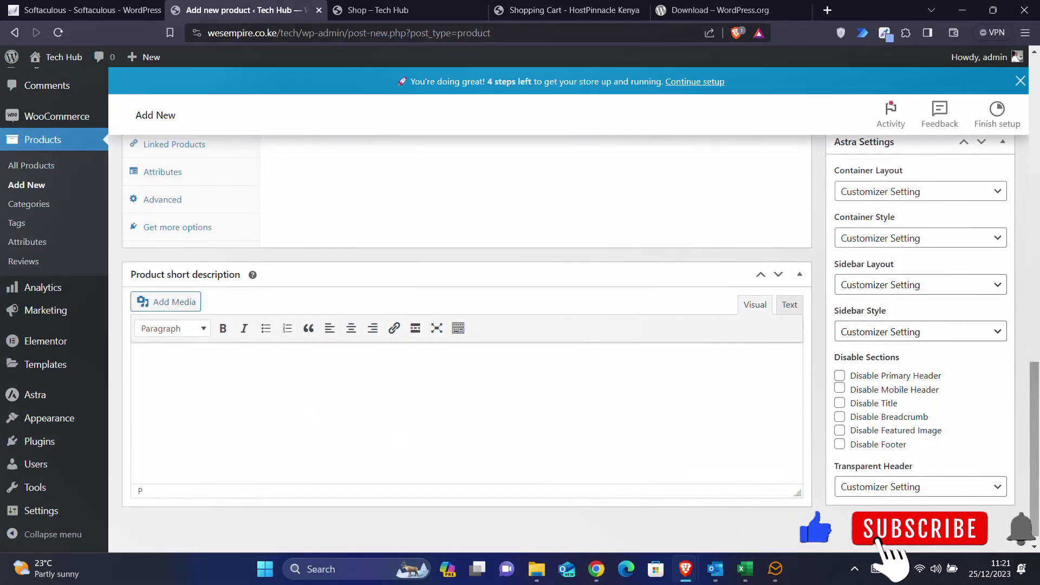
{"action": "key", "text": "ctrl+v"}
{"action": "scroll", "coordinate": [466, 325], "scroll_direction": "up", "scroll_amount": 12}
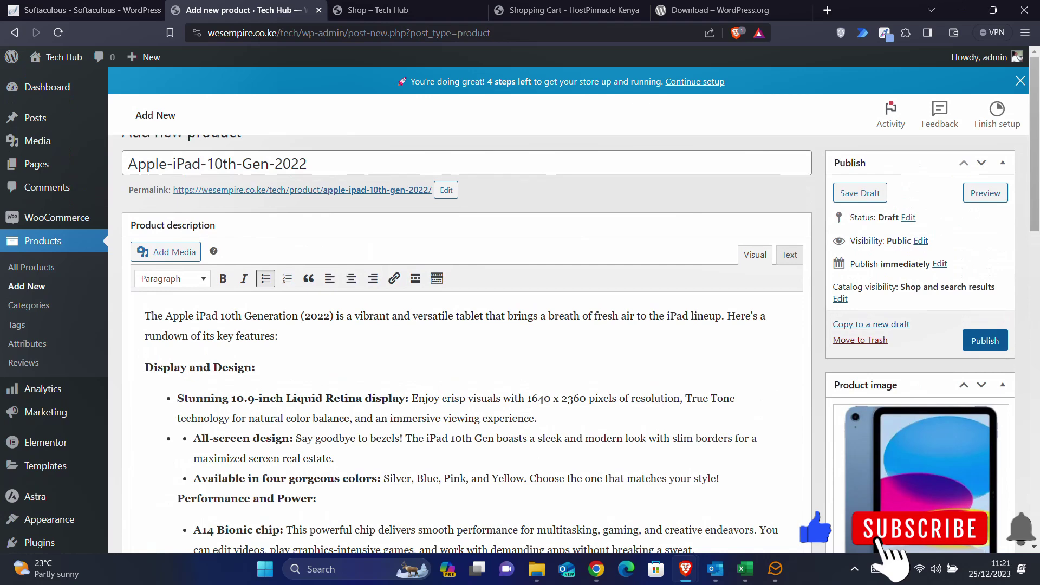
{"action": "scroll", "coordinate": [812, 349], "scroll_direction": "down", "scroll_amount": 7}
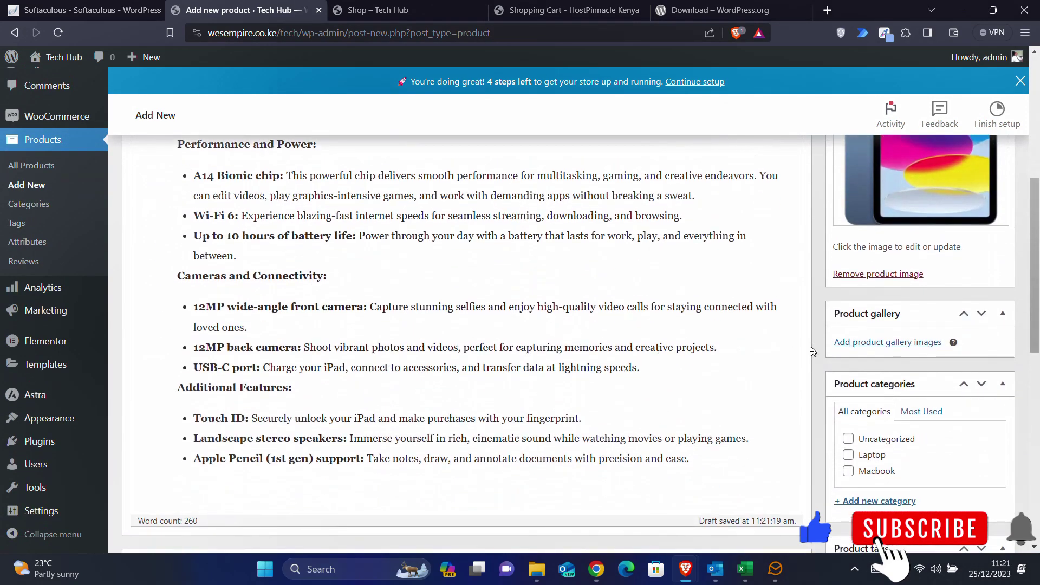
{"action": "scroll", "coordinate": [929, 357], "scroll_direction": "down", "scroll_amount": 2}
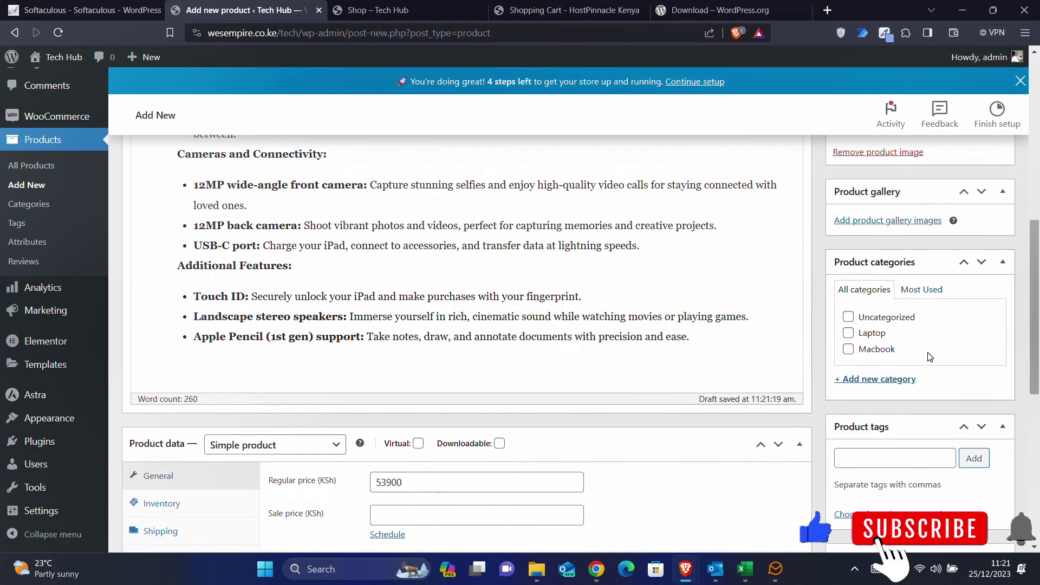
- Create and tick the Tablets and Ipad categories, then publish Apple-iPad-10th-Gen-2022
{"action": "left_click", "coordinate": [876, 380]}
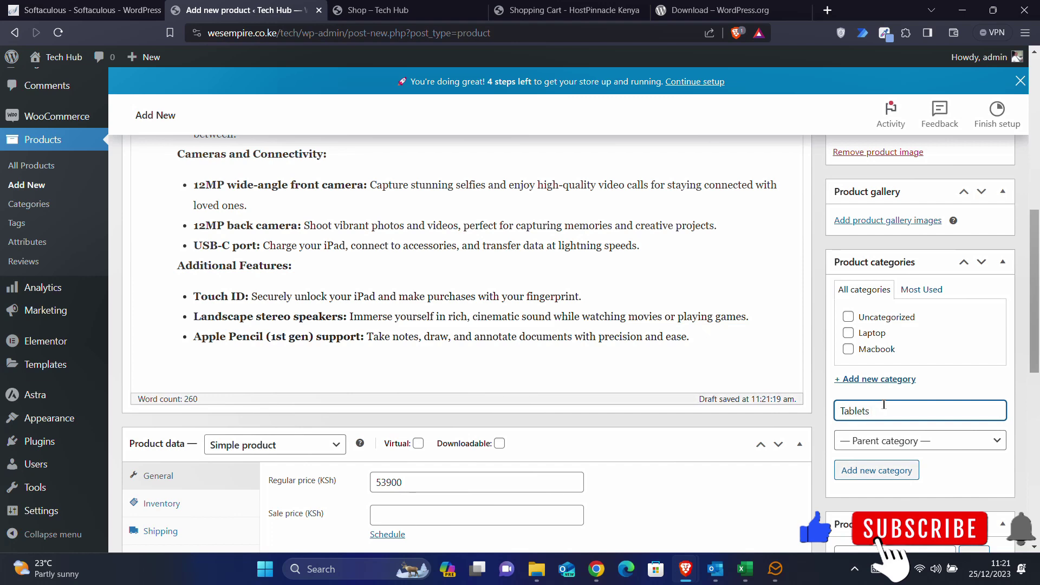
{"action": "left_click", "coordinate": [877, 471]}
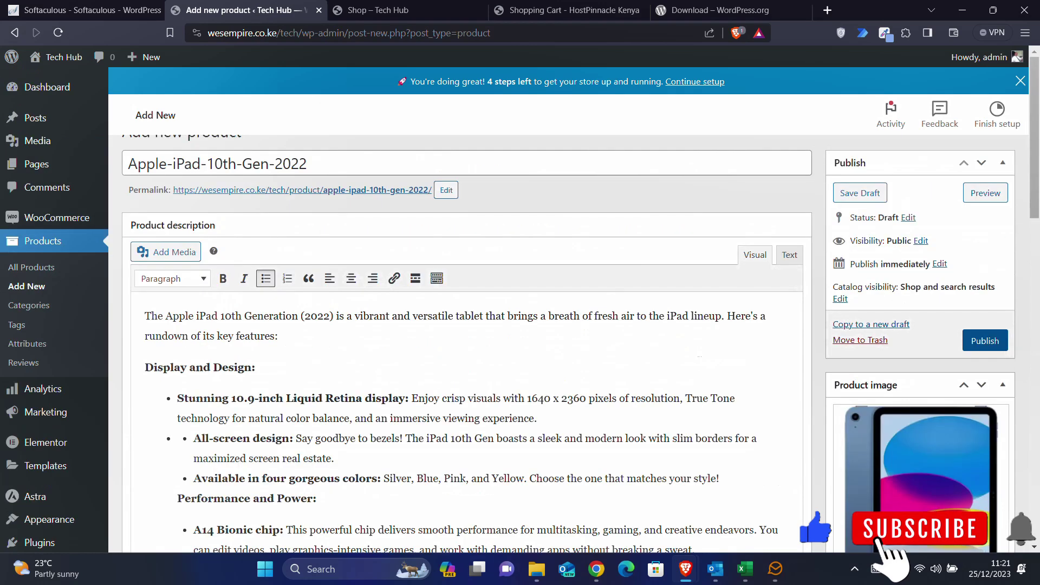
{"action": "scroll", "coordinate": [872, 345], "scroll_direction": "down", "scroll_amount": 10}
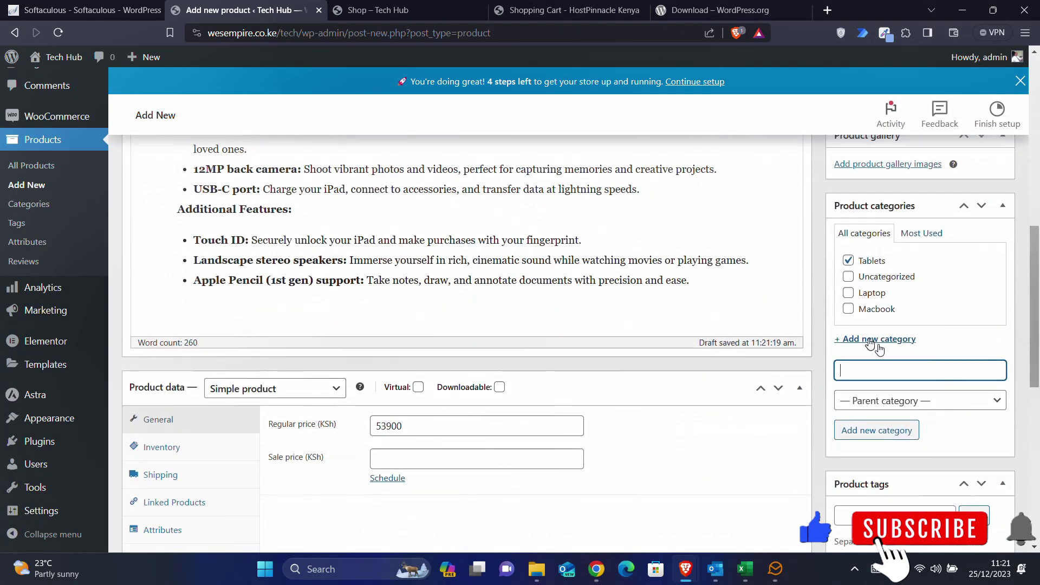
{"action": "type", "text": "Ipad"}
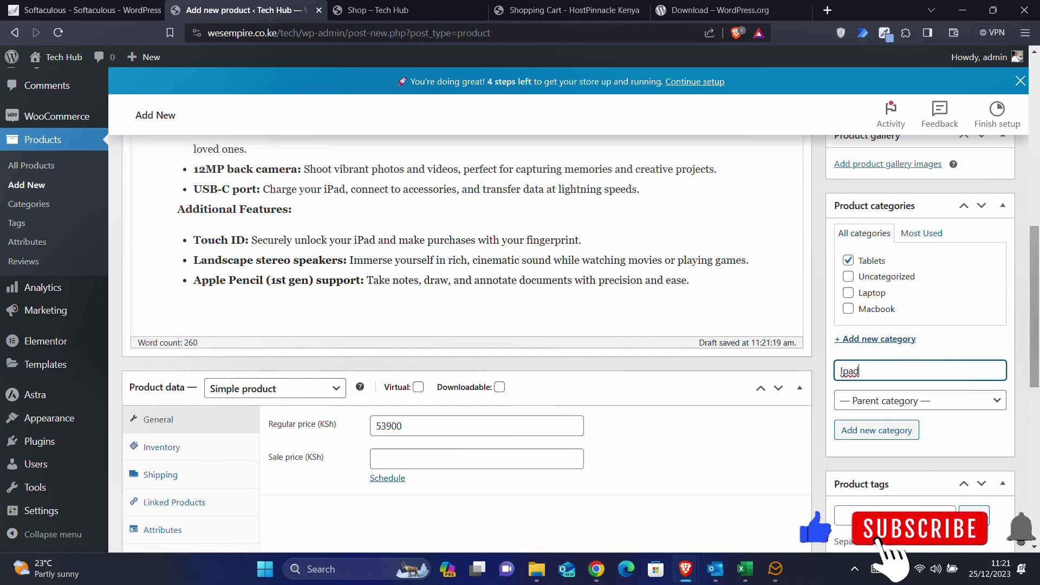
{"action": "right_click", "coordinate": [846, 374]}
{"action": "left_click", "coordinate": [862, 376]}
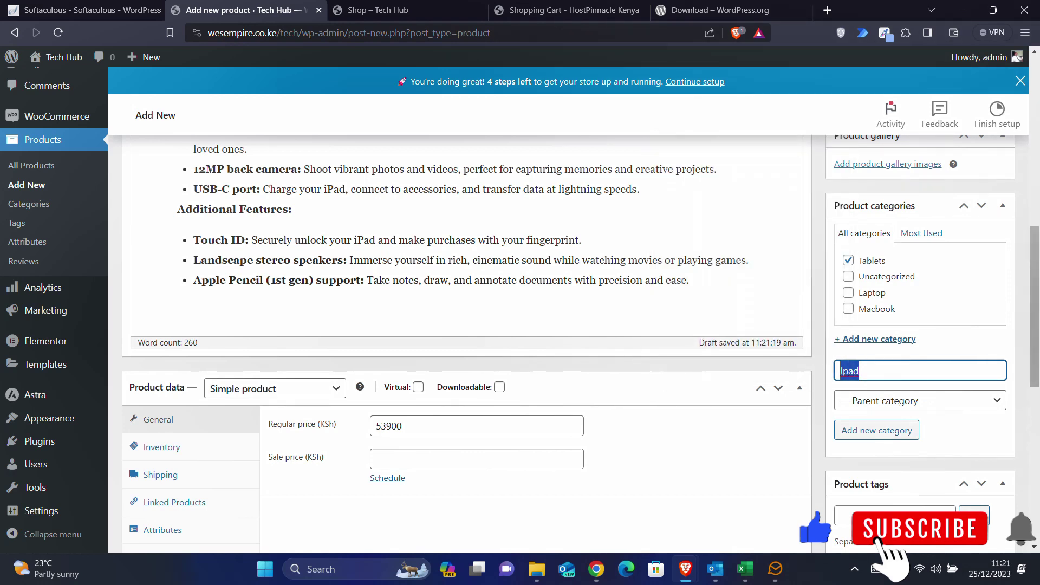
{"action": "left_click", "coordinate": [876, 438]}
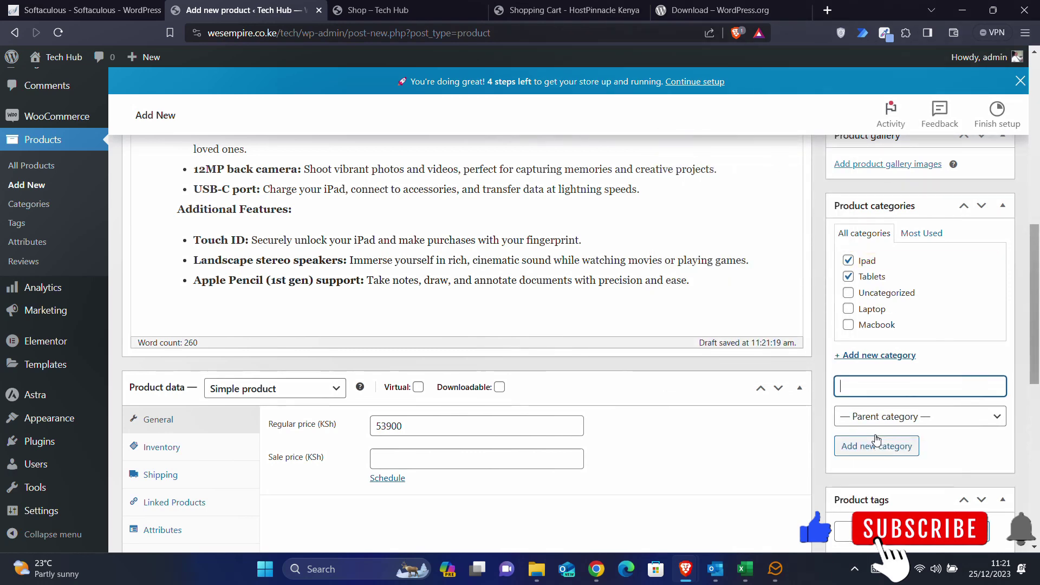
{"action": "scroll", "coordinate": [847, 288], "scroll_direction": "up", "scroll_amount": 10}
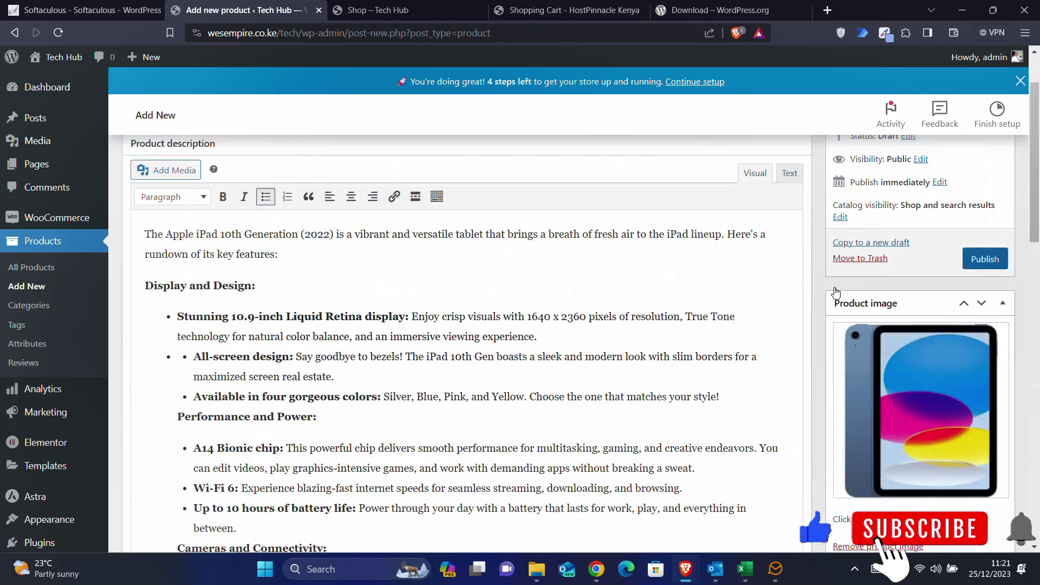
{"action": "left_click", "coordinate": [981, 345]}
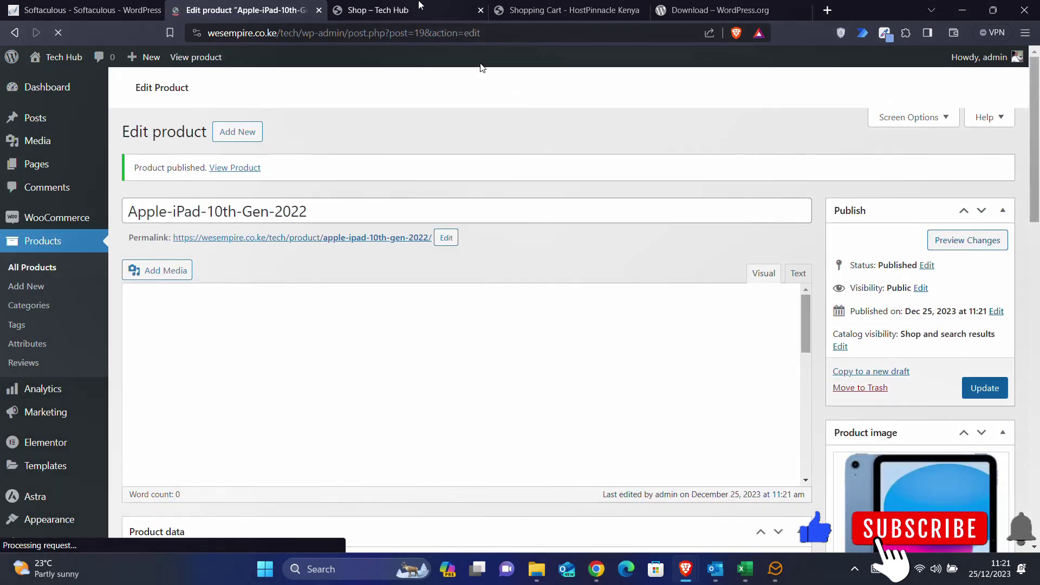
- Reload the Tech Hub shop and confirm the iPad is listed at KSh 53,900.00
{"action": "left_click", "coordinate": [410, 7]}
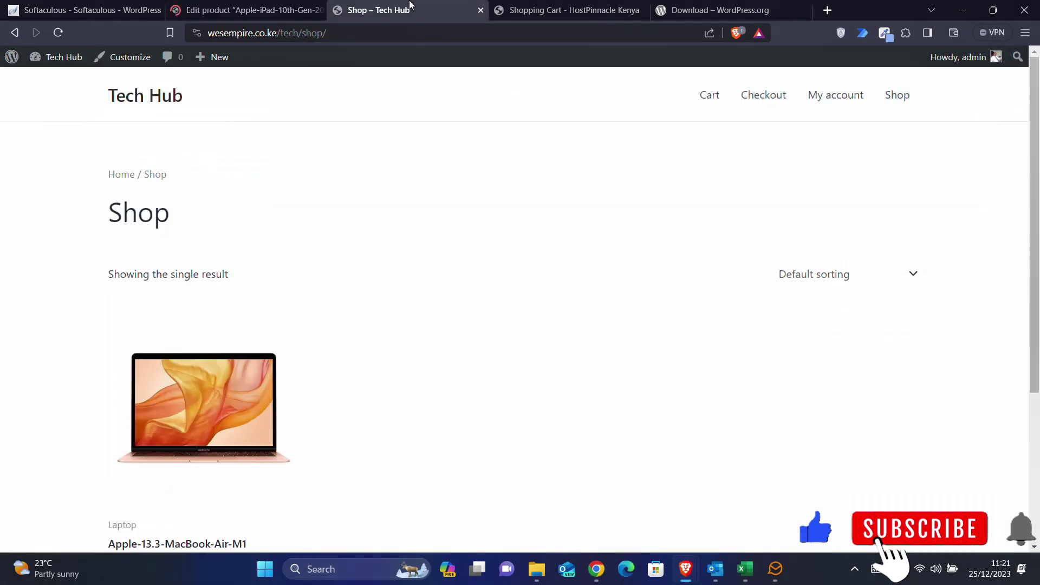
{"action": "left_click", "coordinate": [64, 33]}
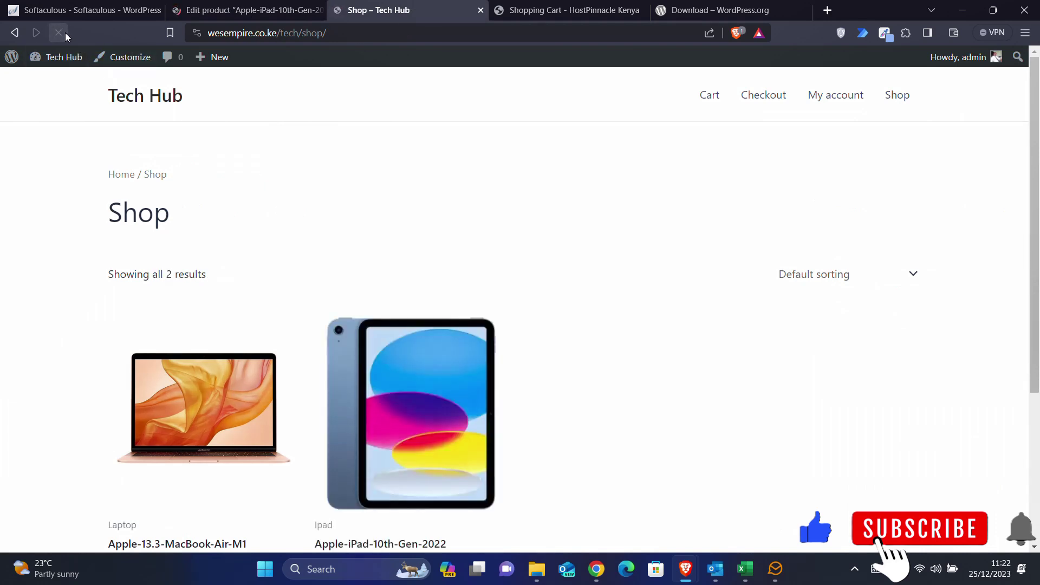
{"action": "scroll", "coordinate": [623, 425], "scroll_direction": "down", "scroll_amount": 3}
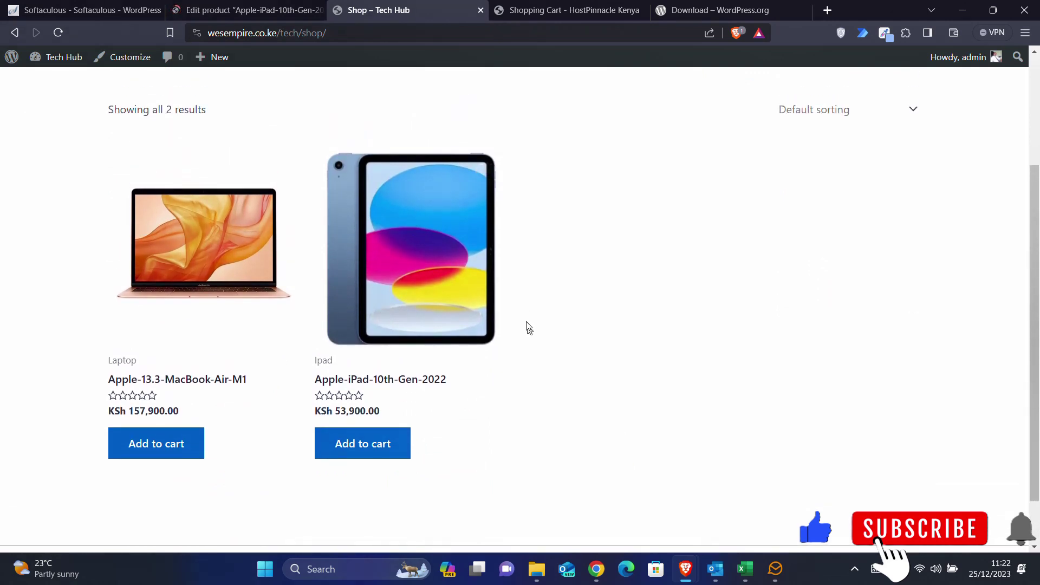
{"action": "scroll", "coordinate": [531, 337], "scroll_direction": "up", "scroll_amount": 2}
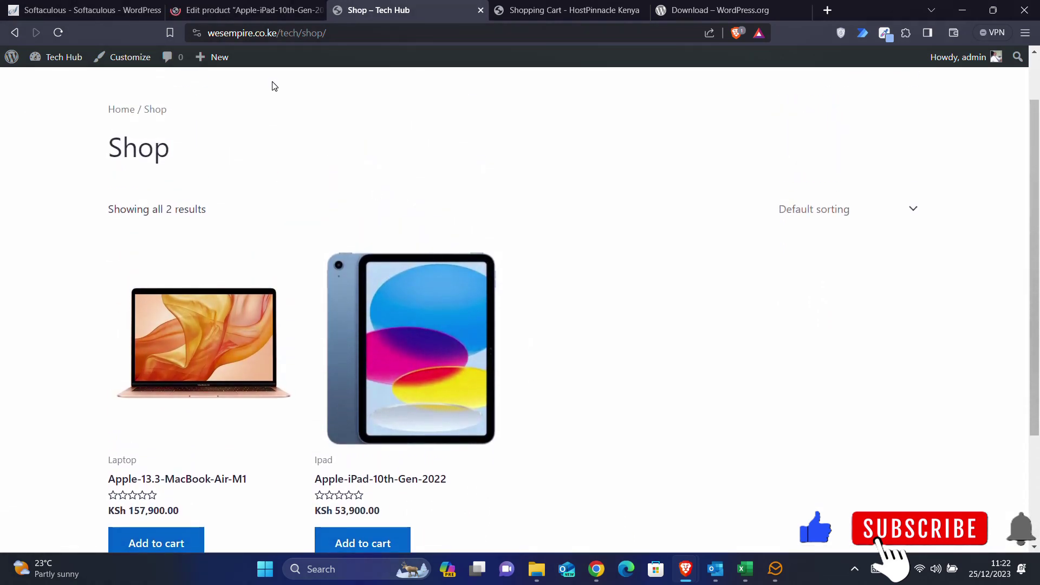
{"action": "left_click", "coordinate": [233, 7]}
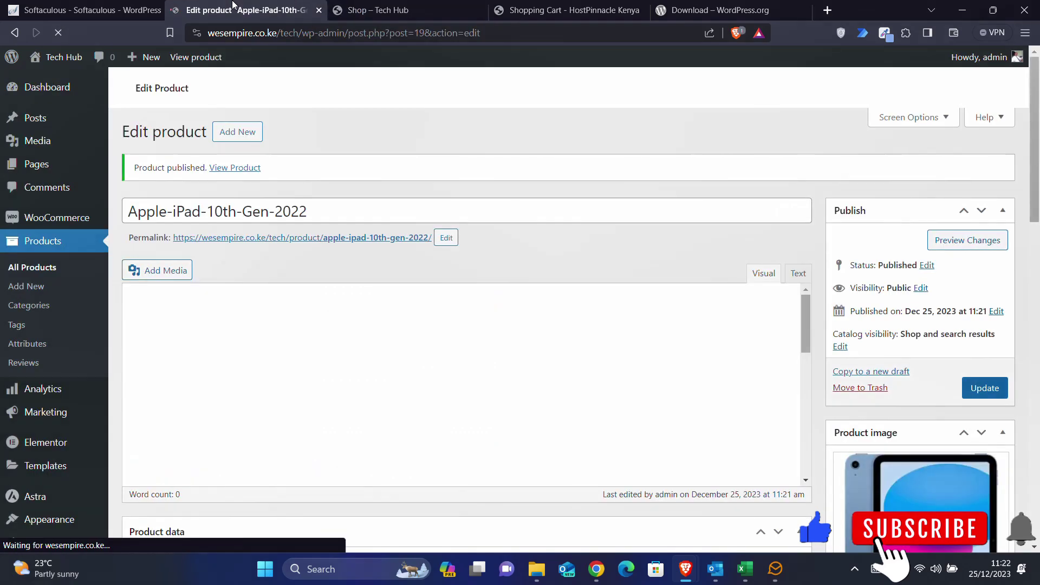
{"action": "scroll", "coordinate": [683, 390], "scroll_direction": "down", "scroll_amount": 5}
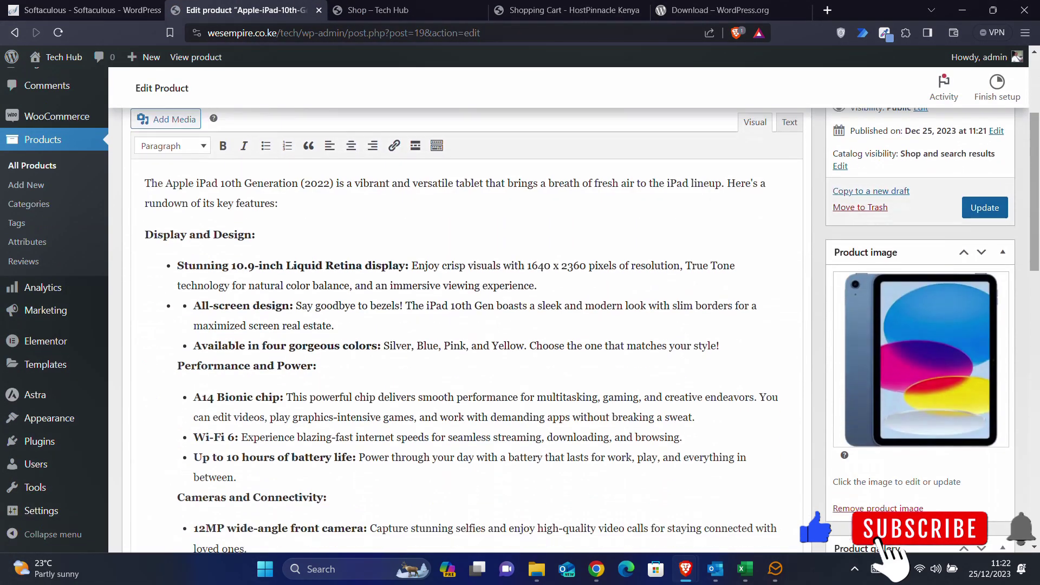
{"action": "scroll", "coordinate": [466, 336], "scroll_direction": "down", "scroll_amount": 2}
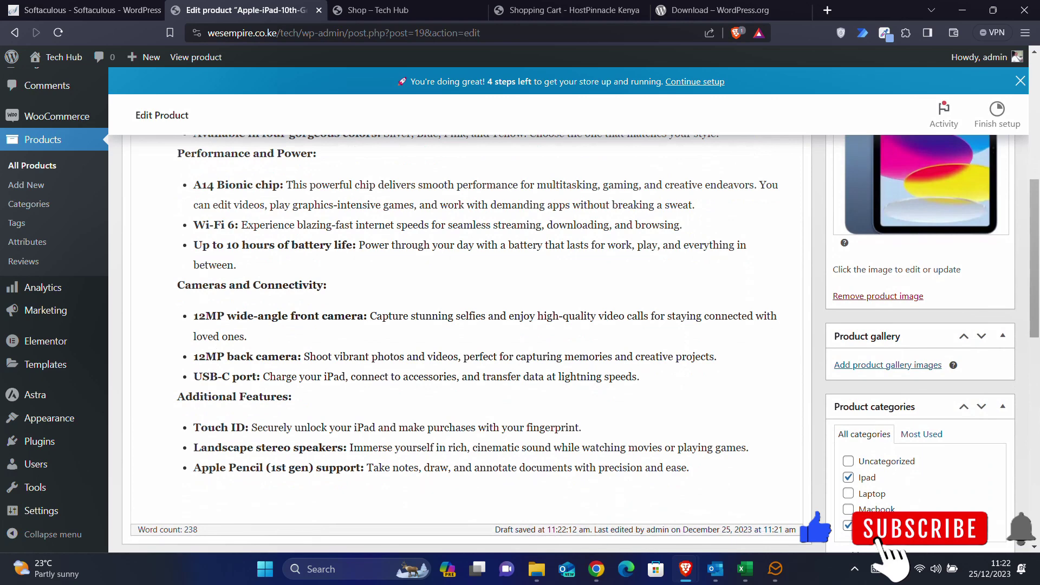
{"action": "scroll", "coordinate": [682, 387], "scroll_direction": "down", "scroll_amount": 3}
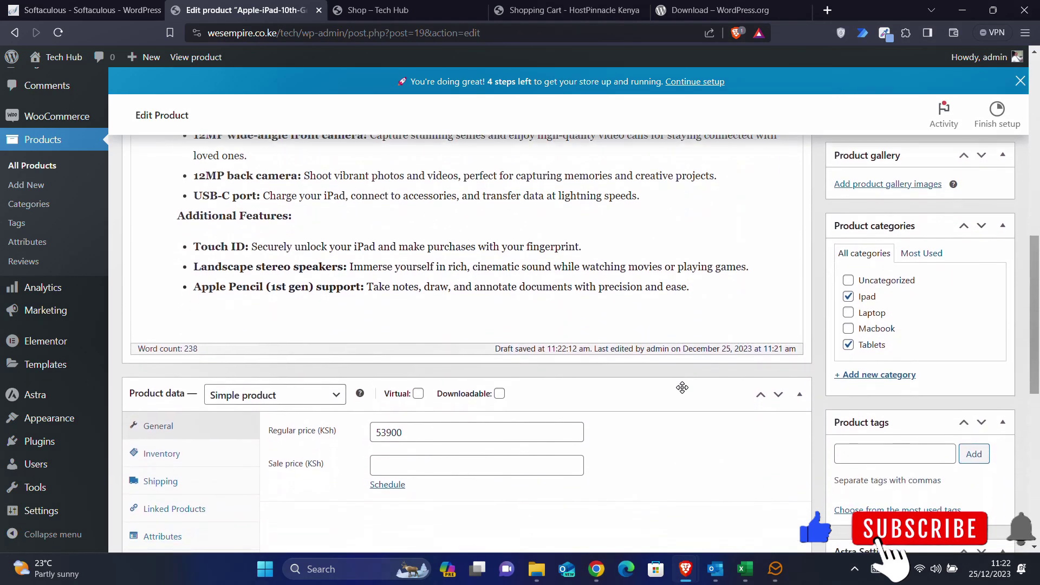
{"action": "scroll", "coordinate": [682, 387], "scroll_direction": "up", "scroll_amount": 1}
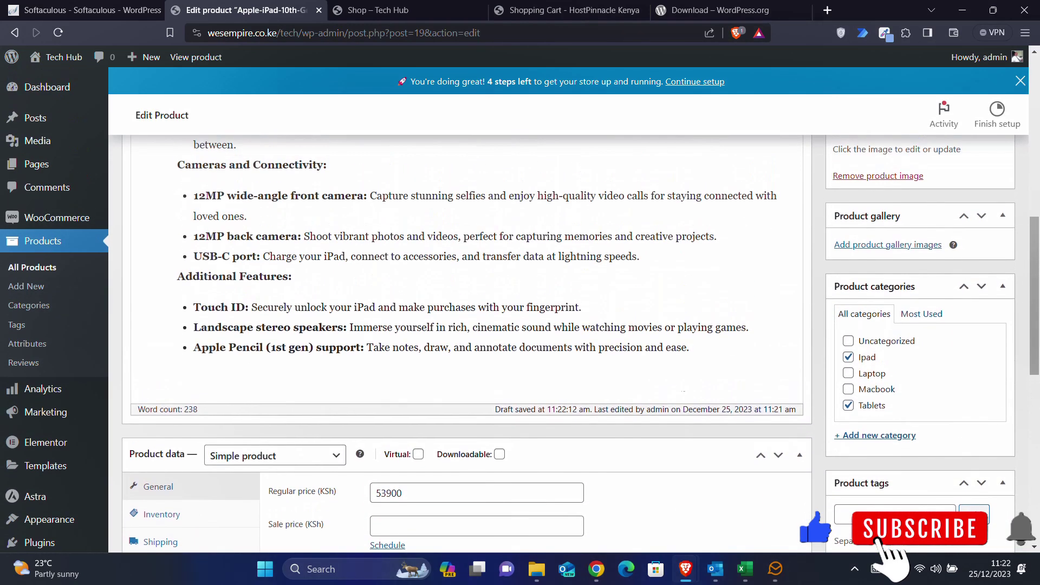
{"action": "left_click", "coordinate": [536, 568]}
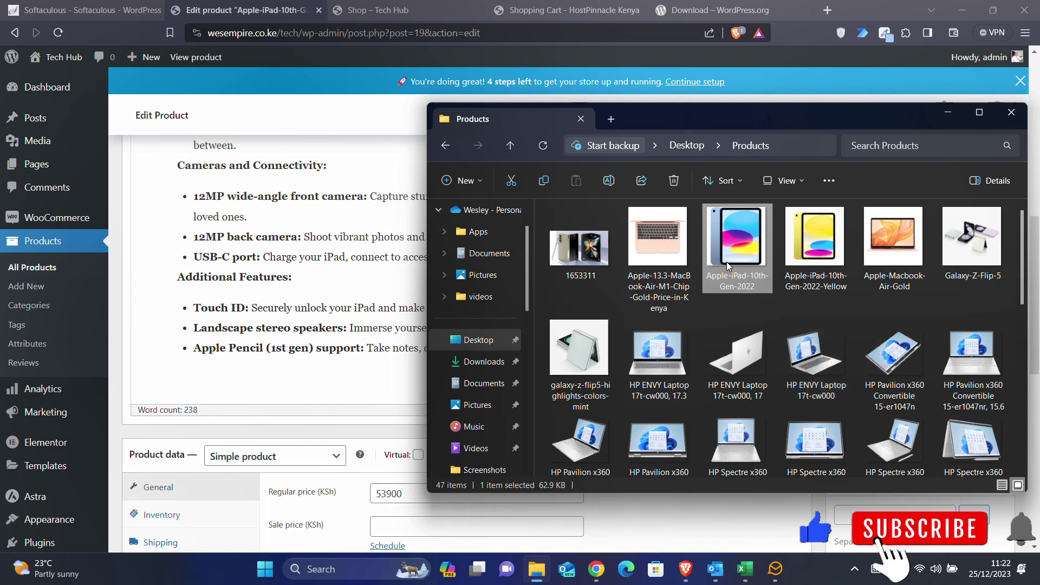
{"action": "left_click", "coordinate": [948, 115]}
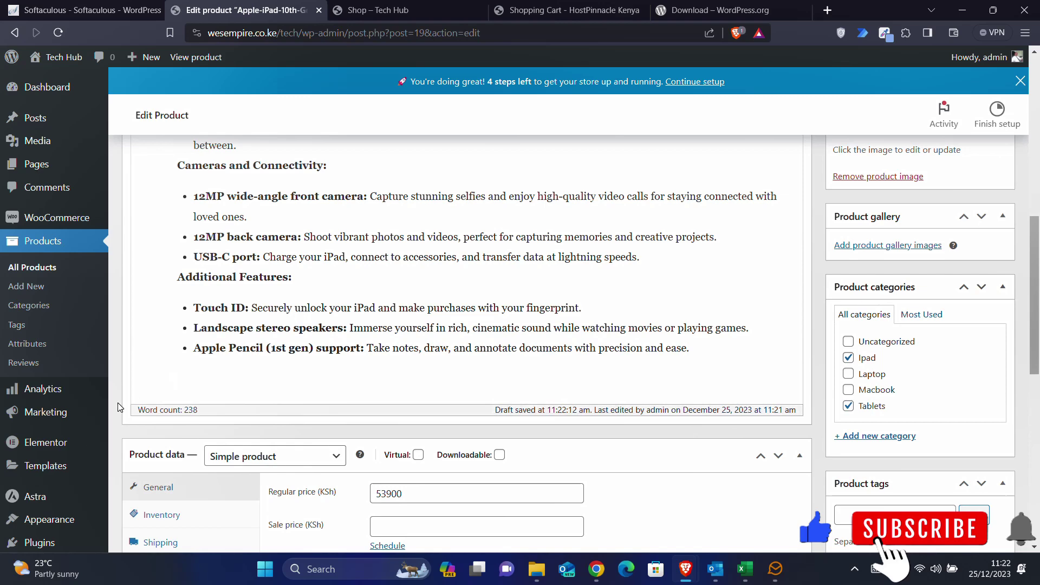
{"action": "scroll", "coordinate": [71, 359], "scroll_direction": "up", "scroll_amount": 3}
{"action": "scroll", "coordinate": [70, 365], "scroll_direction": "down", "scroll_amount": 3}
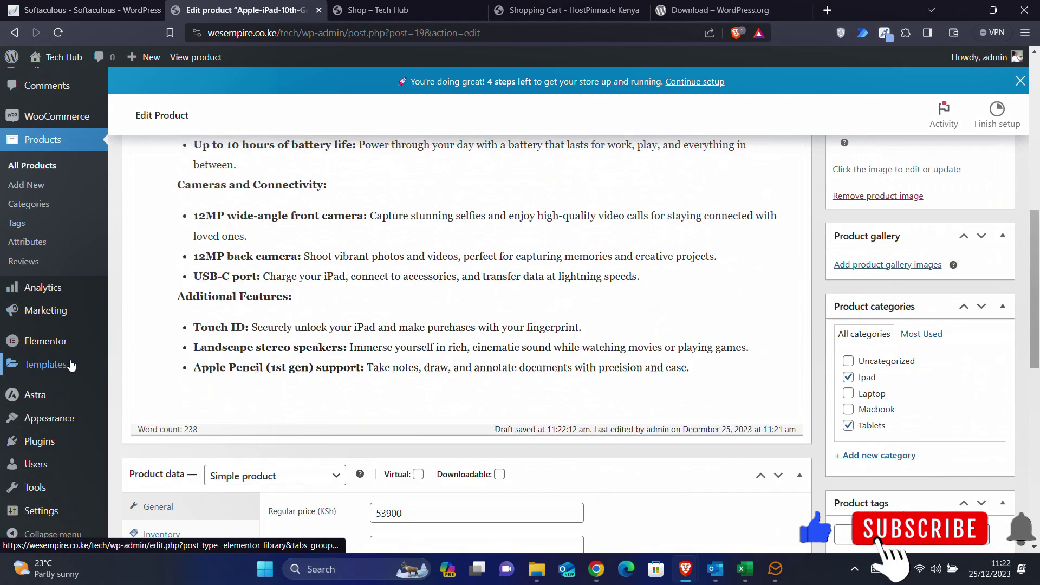
{"action": "mouse_move", "coordinate": [48, 449]}
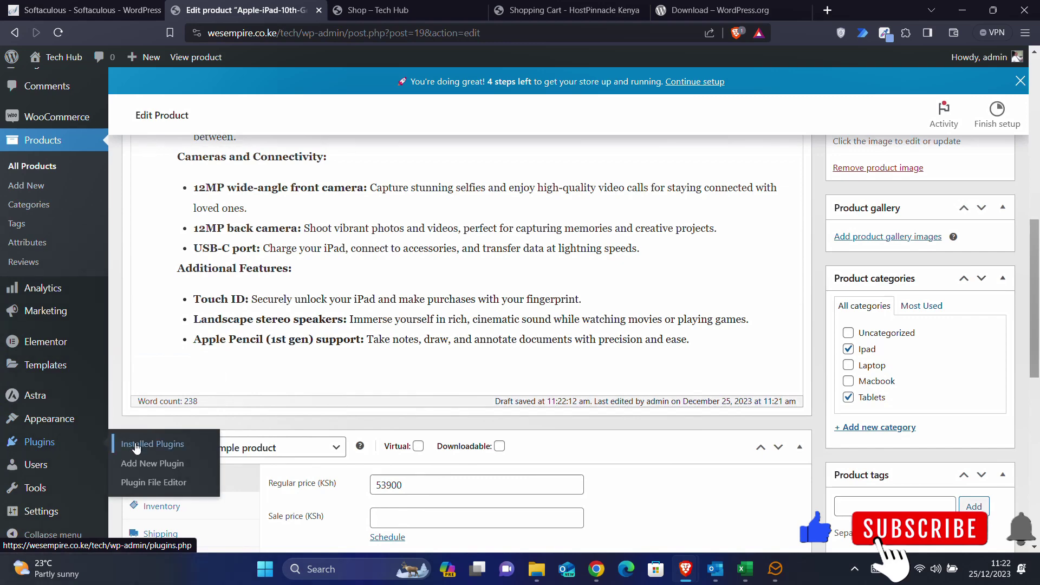
- Search plugins for 'variant swatches', then install and activate Variation Swatches for WooCommerce
{"action": "left_click", "coordinate": [147, 466]}
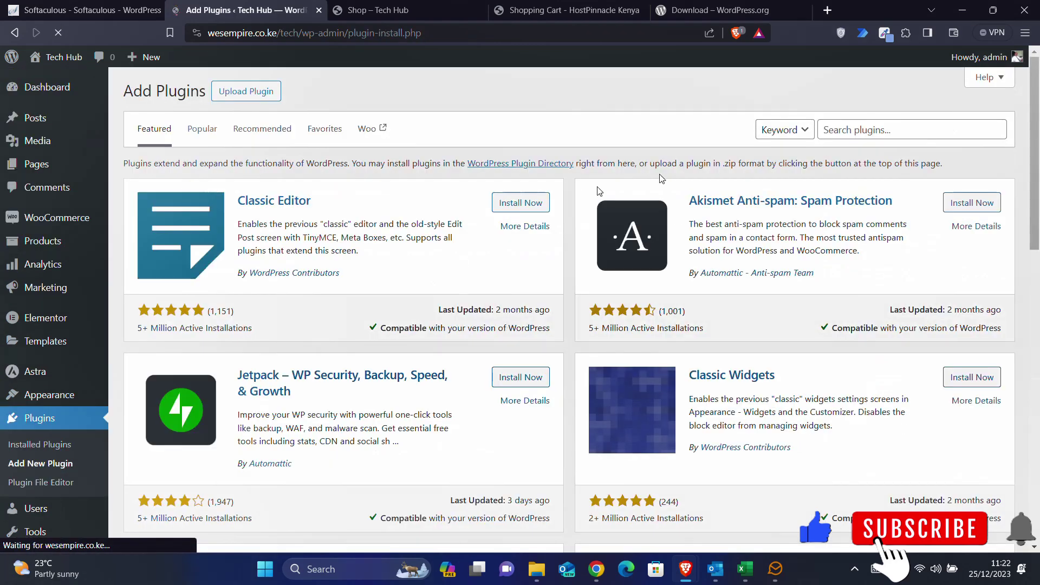
{"action": "left_click", "coordinate": [847, 130]}
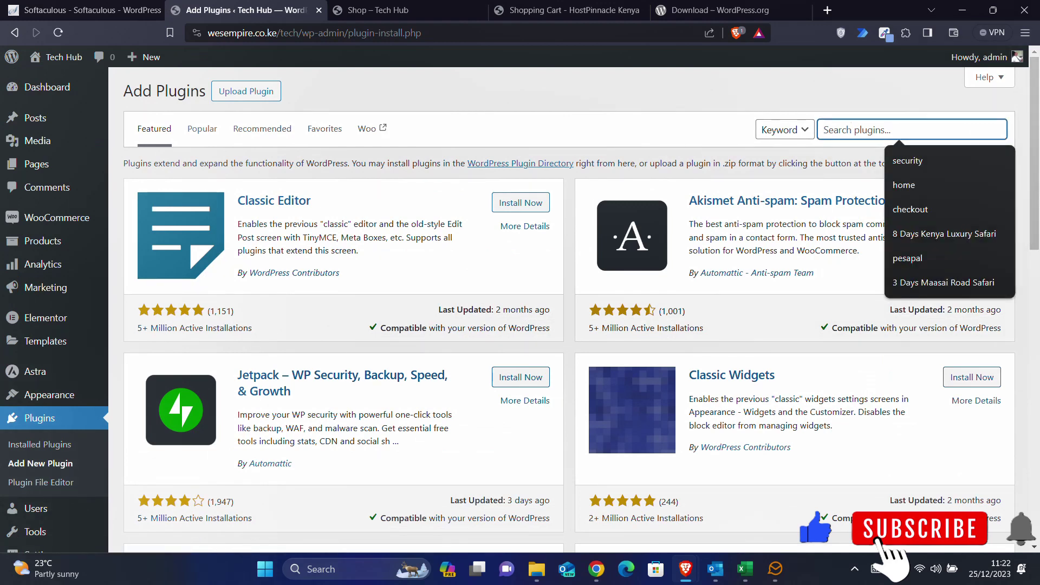
{"action": "type", "text": "variant swat"}
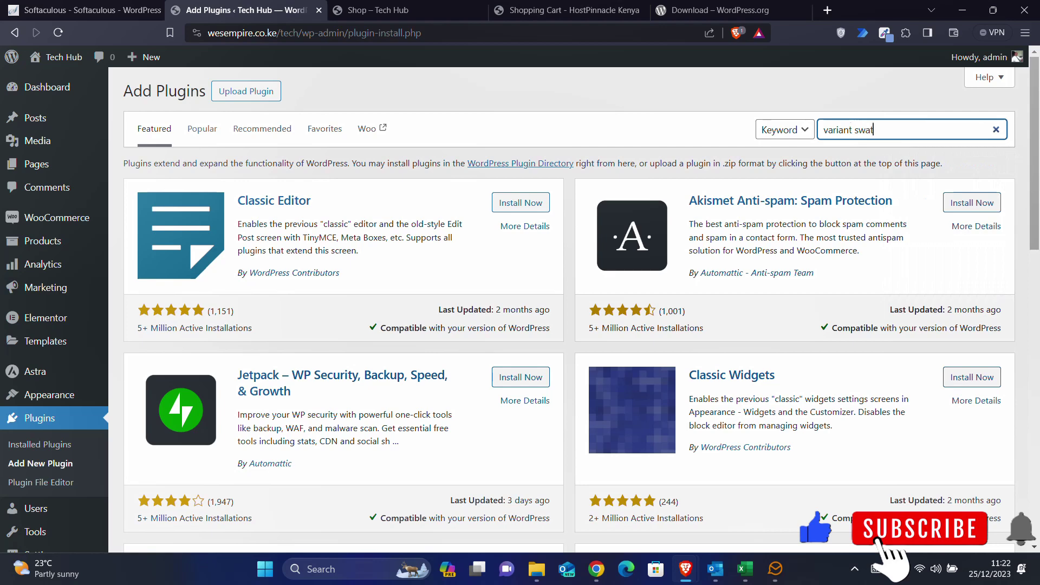
{"action": "type", "text": "ches"}
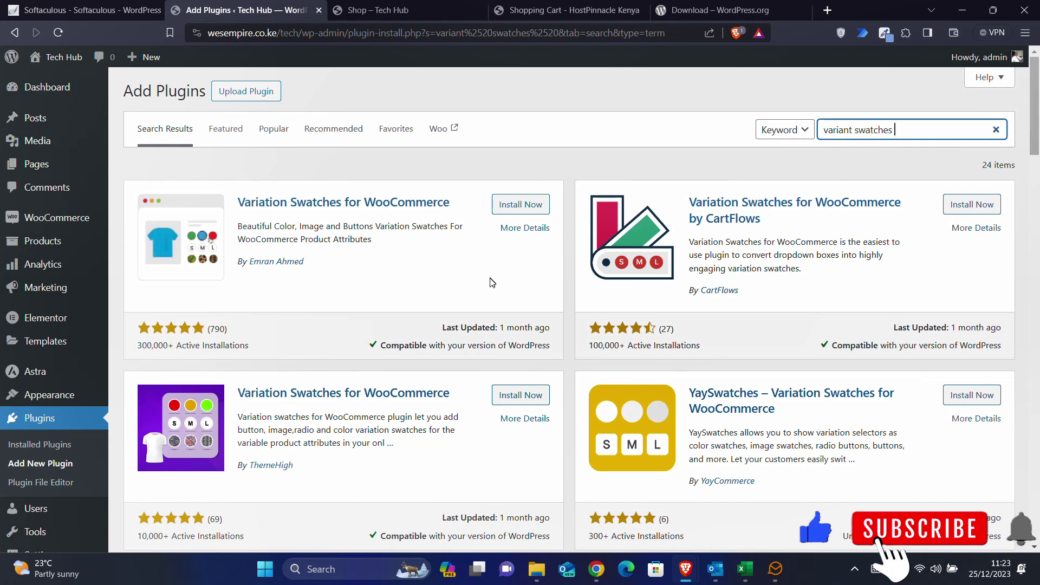
{"action": "left_click", "coordinate": [513, 204]}
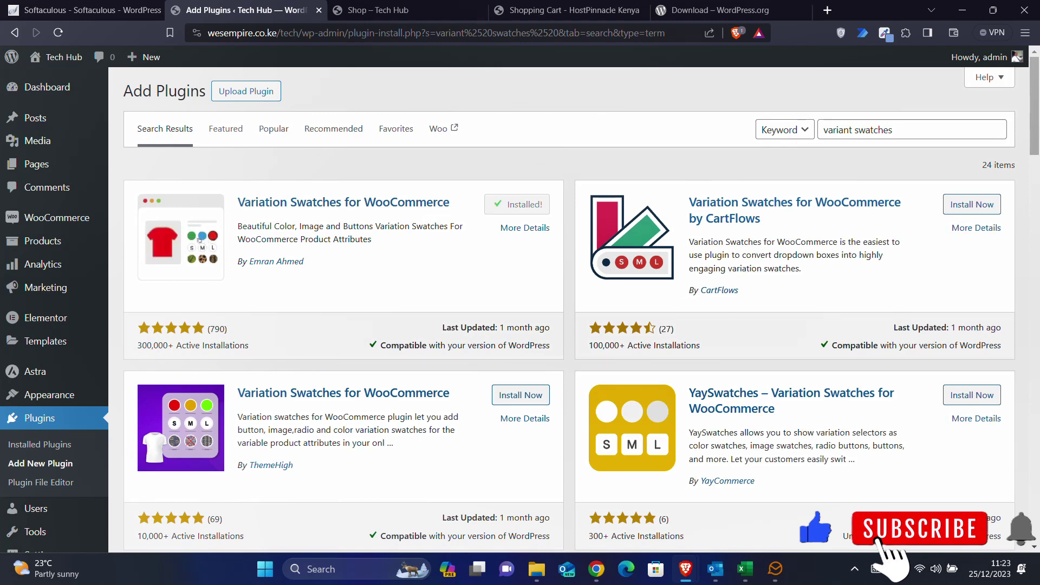
{"action": "left_click", "coordinate": [539, 211]}
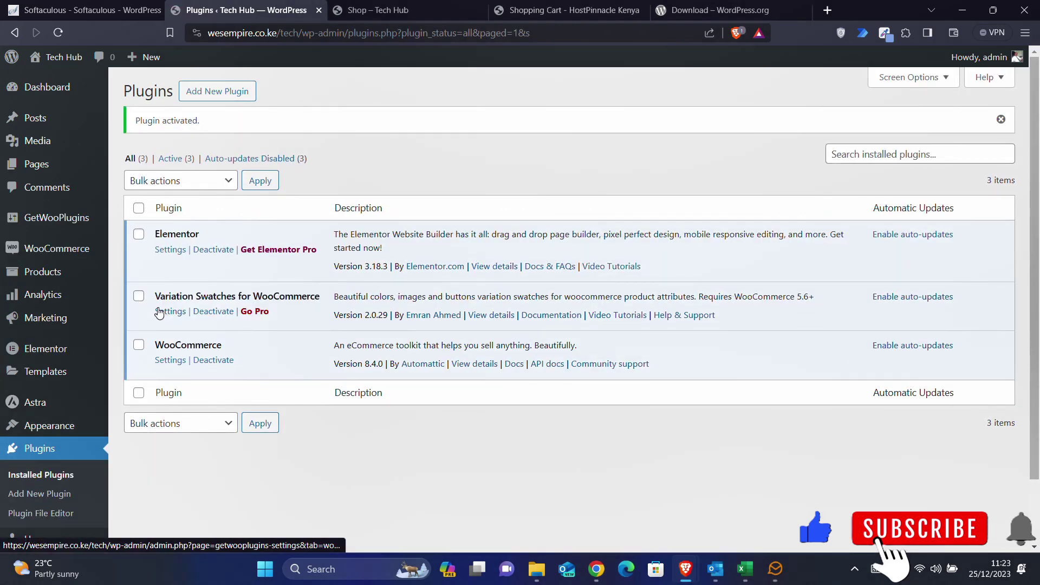
- Open the swatches plugin settings and review the Squared Shape style and button conversion options
{"action": "left_click", "coordinate": [174, 316]}
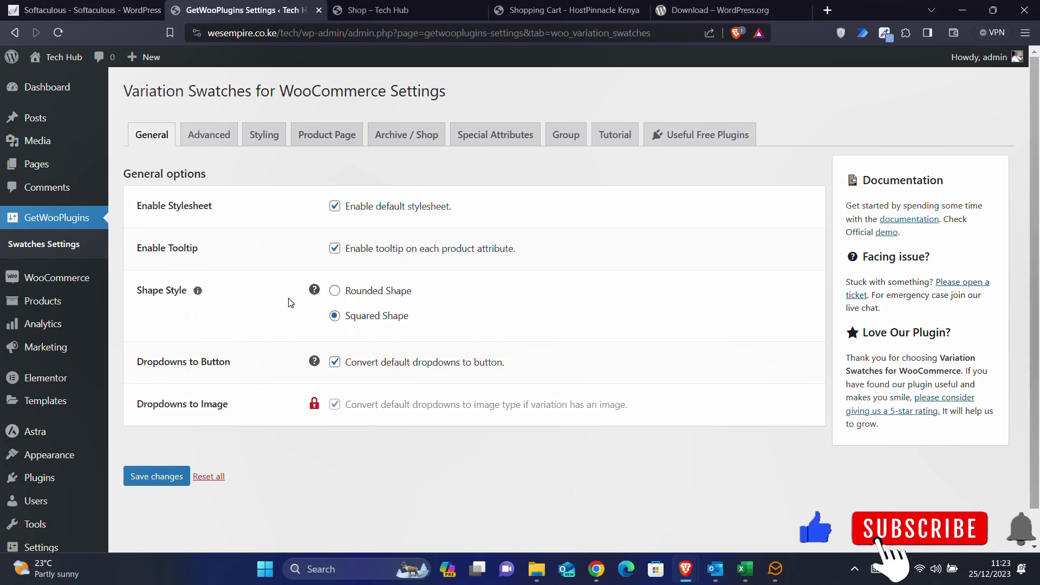
{"action": "scroll", "coordinate": [291, 303], "scroll_direction": "down", "scroll_amount": 1}
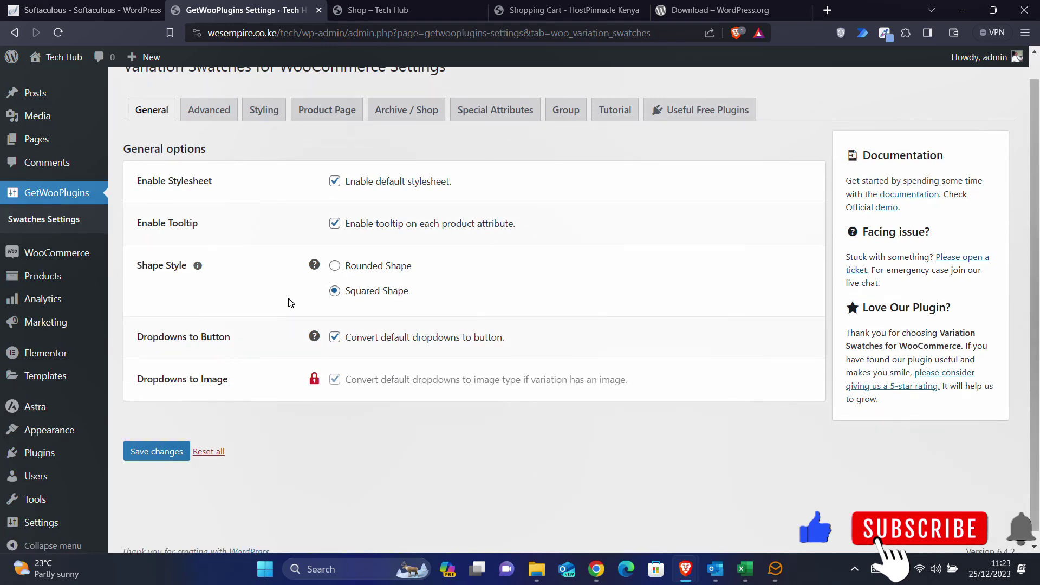
{"action": "scroll", "coordinate": [290, 303], "scroll_direction": "down", "scroll_amount": 1}
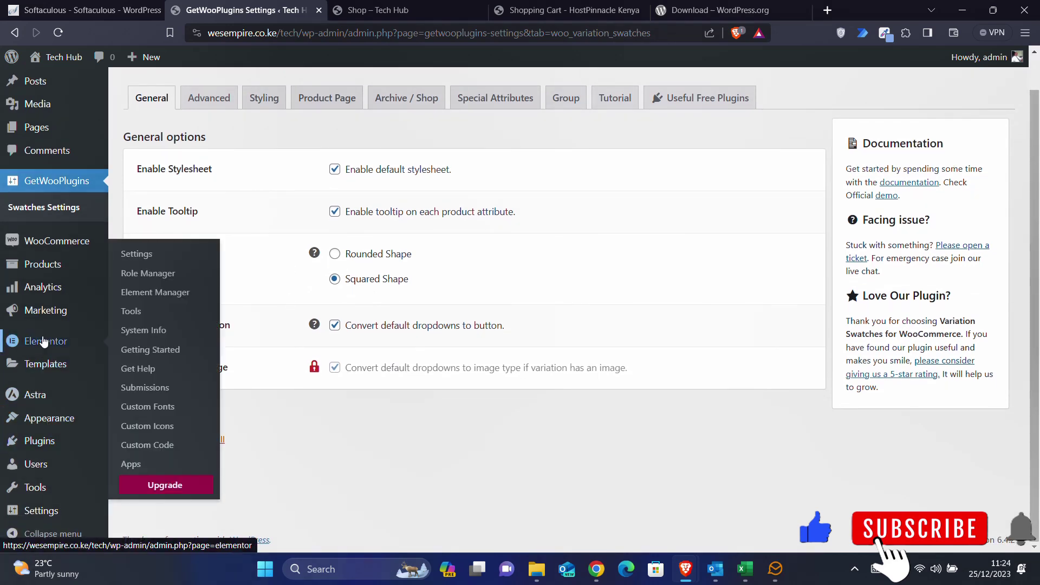
{"action": "mouse_move", "coordinate": [47, 250]}
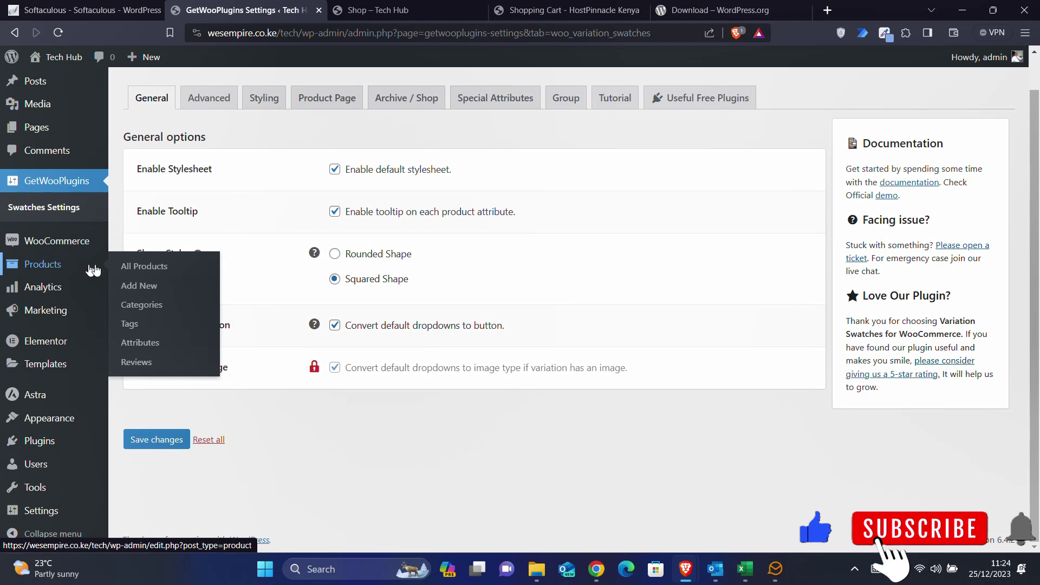
- Edit Apple-iPad-10th-Gen-2022, switch it to Variable product, and show its Attributes panel
{"action": "left_click", "coordinate": [145, 267]}
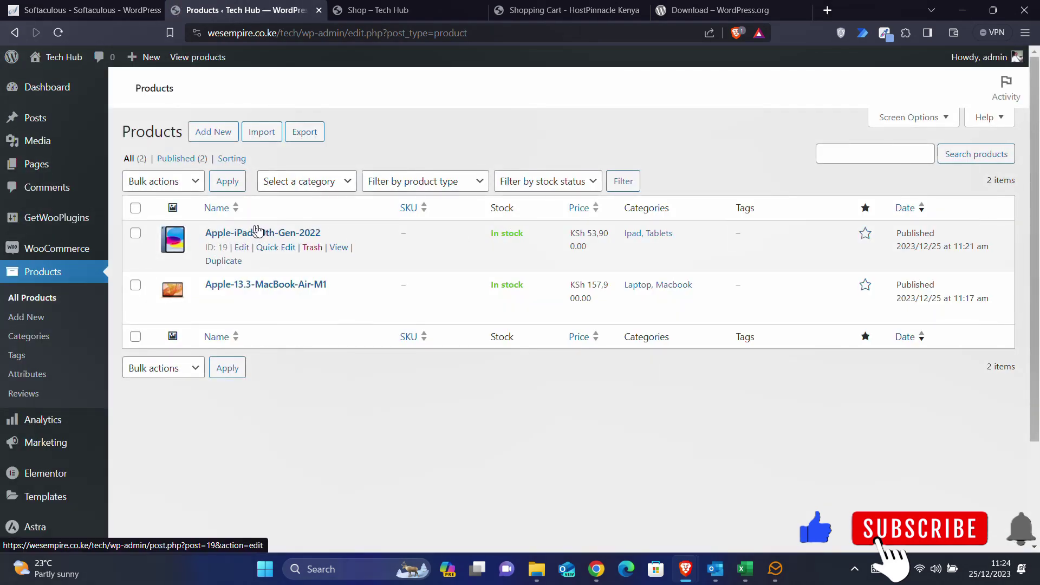
{"action": "left_click", "coordinate": [260, 234]}
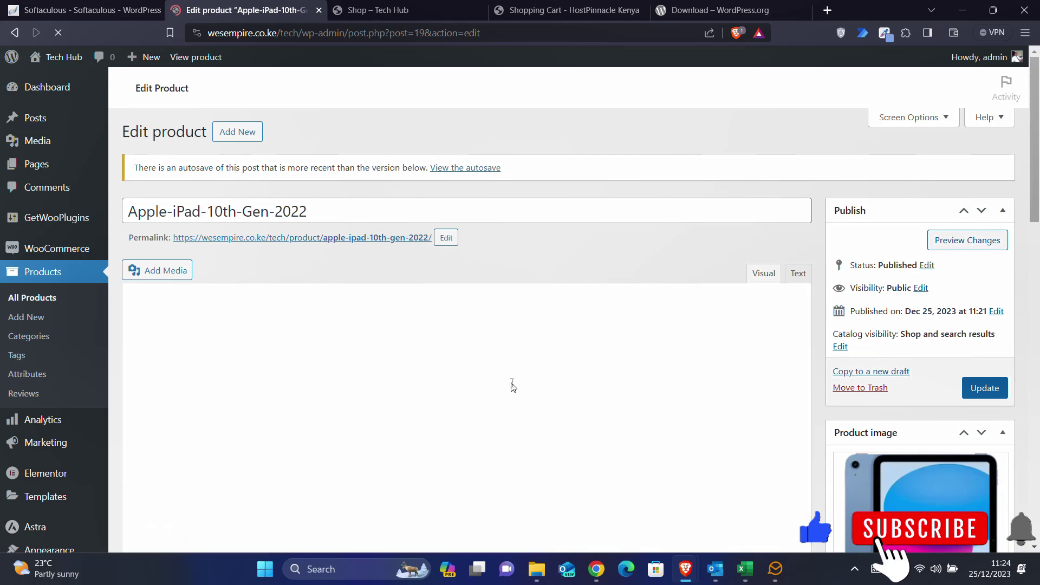
{"action": "scroll", "coordinate": [513, 386], "scroll_direction": "down", "scroll_amount": 10}
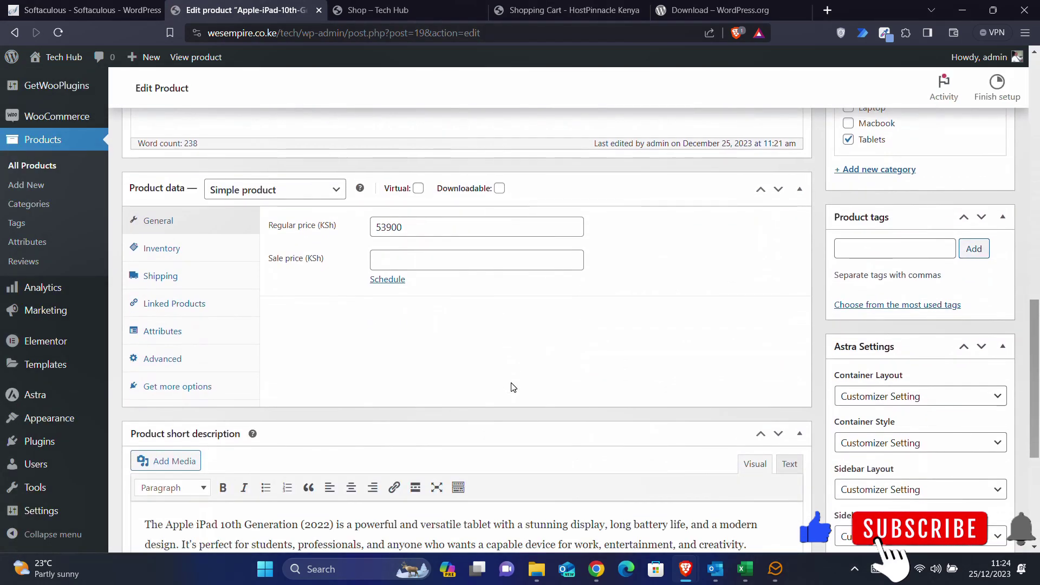
{"action": "left_click", "coordinate": [283, 210]}
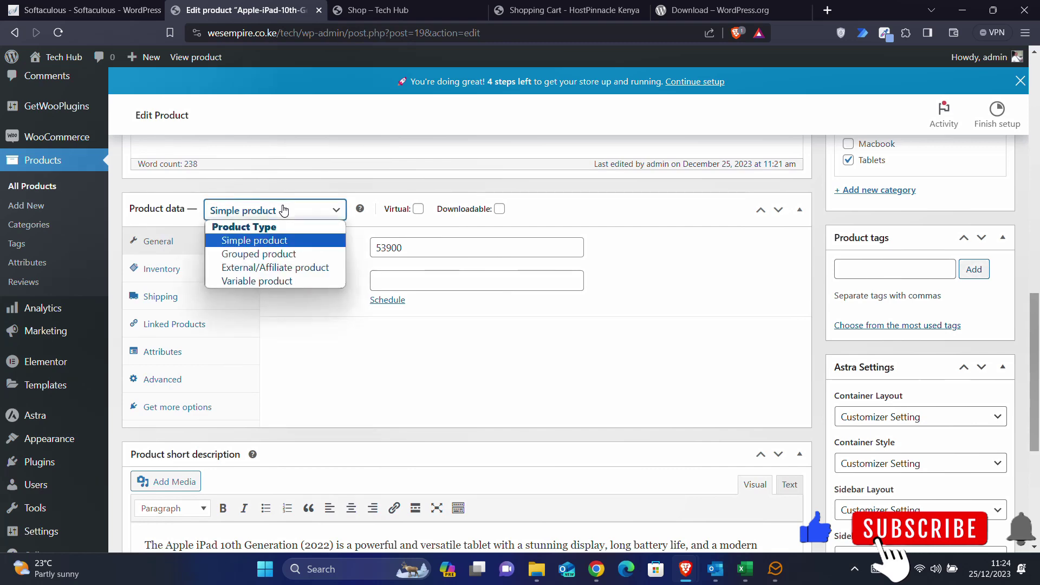
{"action": "left_click", "coordinate": [265, 280]}
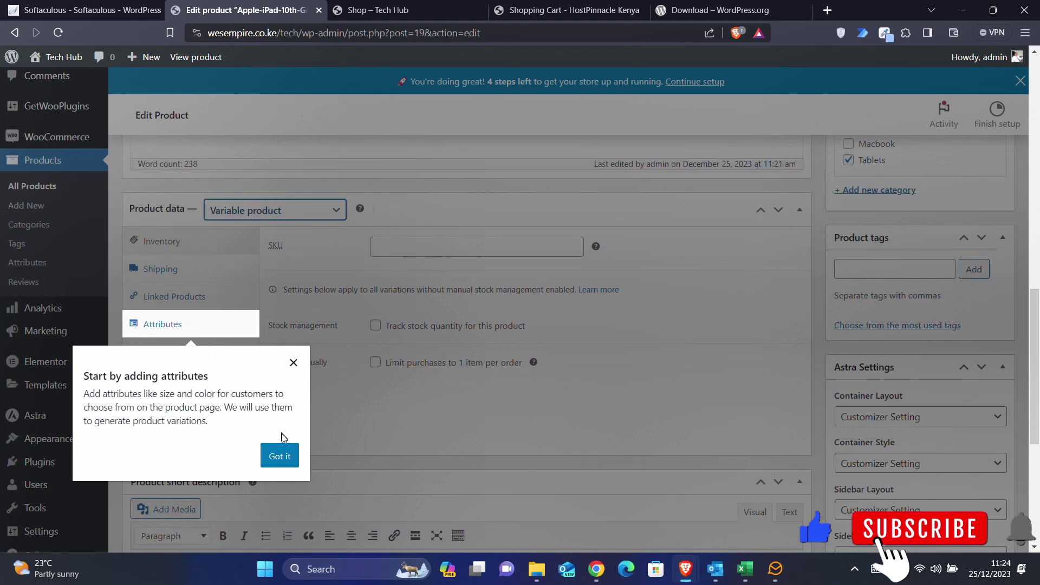
{"action": "left_click", "coordinate": [280, 456]}
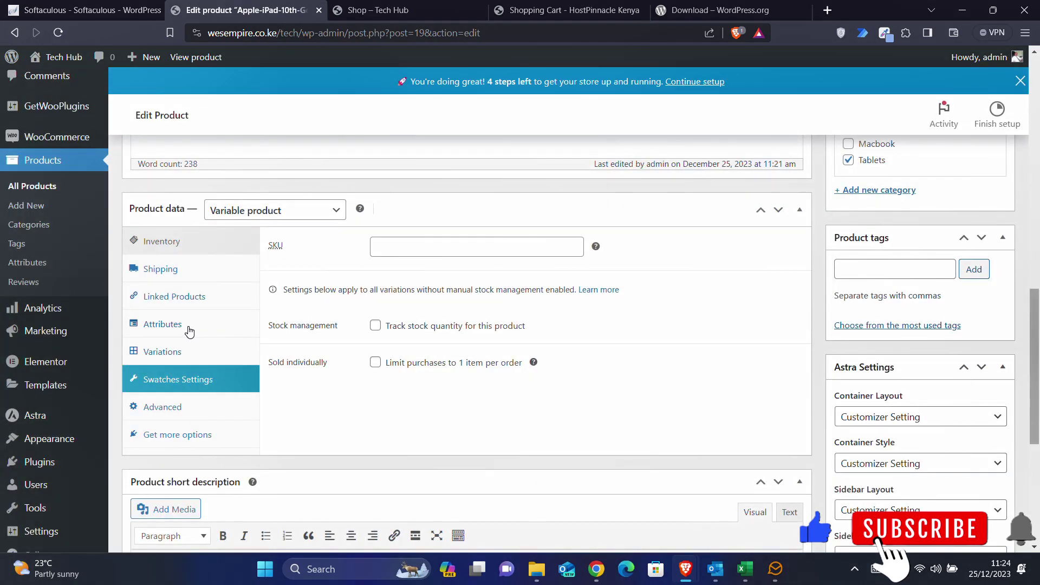
{"action": "left_click", "coordinate": [184, 327]}
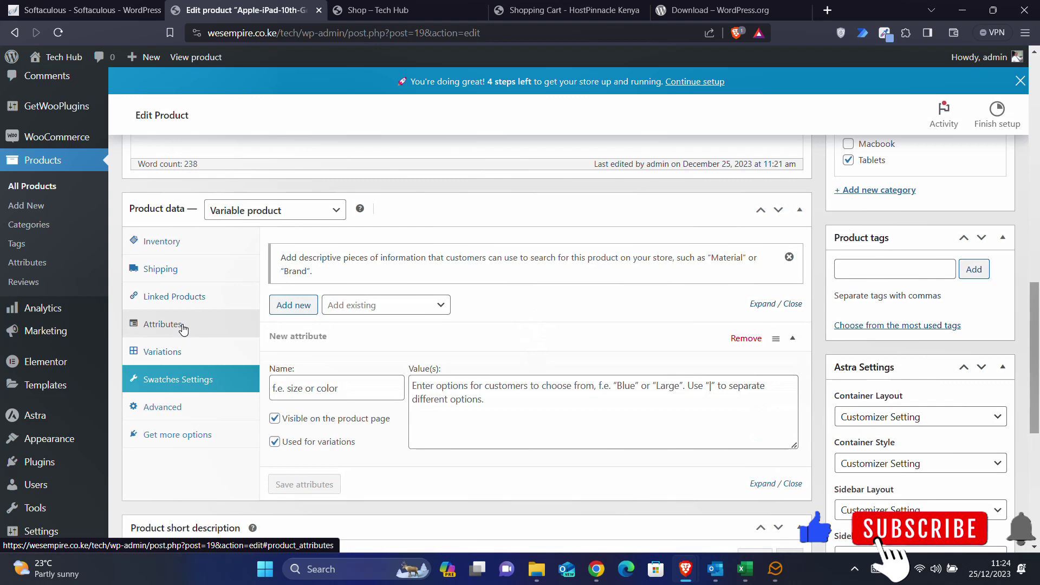
- Add a single Color attribute with value Blue and save the attributes
{"action": "scroll", "coordinate": [412, 319], "scroll_direction": "down", "scroll_amount": 1}
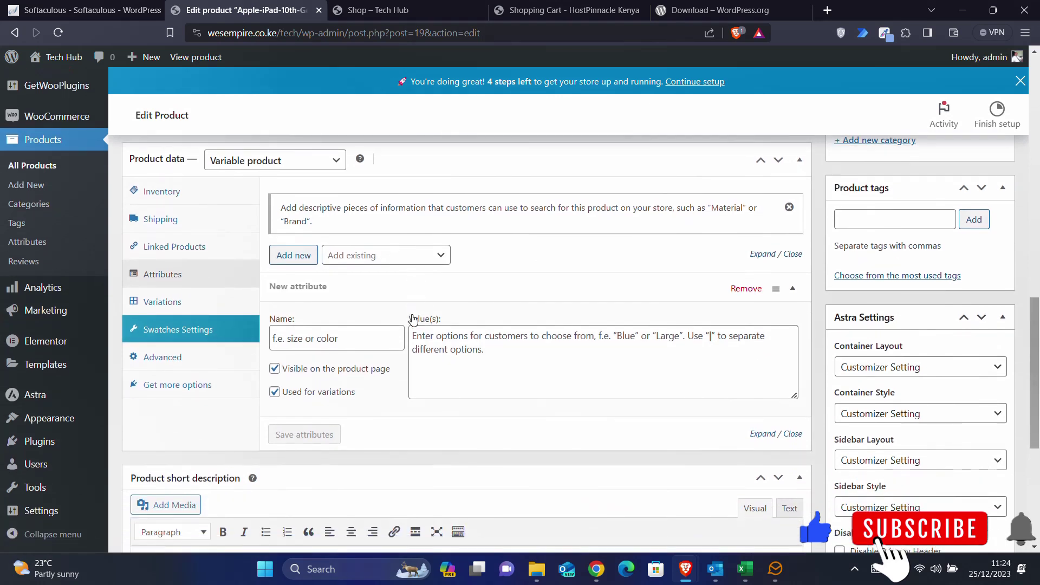
{"action": "scroll", "coordinate": [413, 320], "scroll_direction": "up", "scroll_amount": 1}
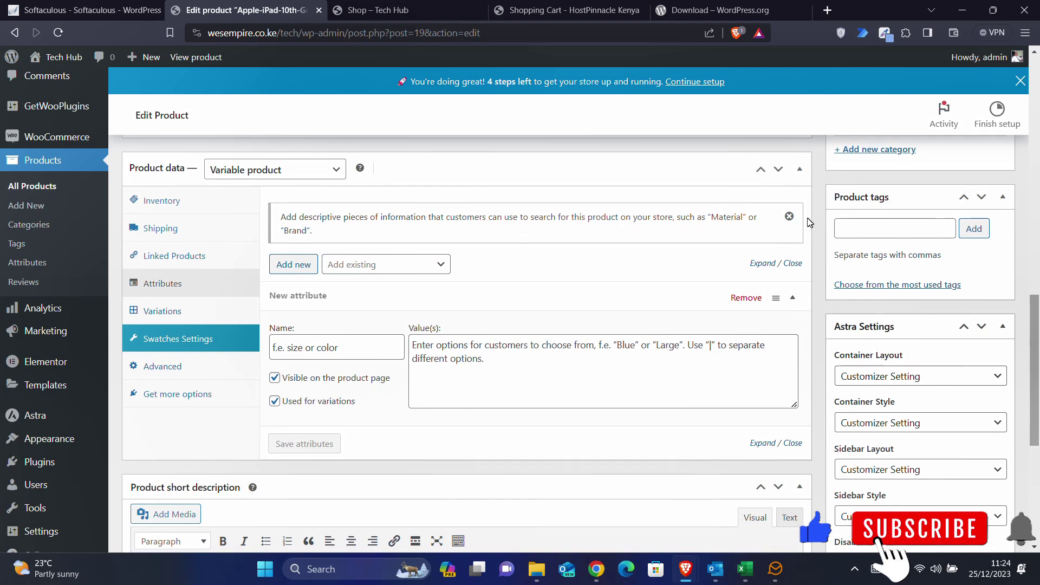
{"action": "left_click", "coordinate": [789, 217]}
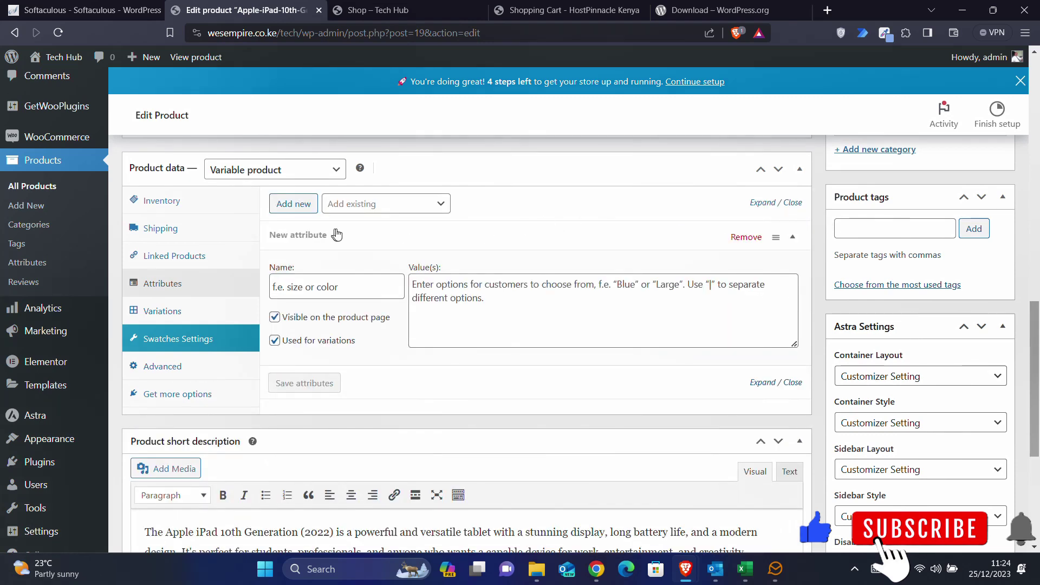
{"action": "left_click", "coordinate": [305, 209]}
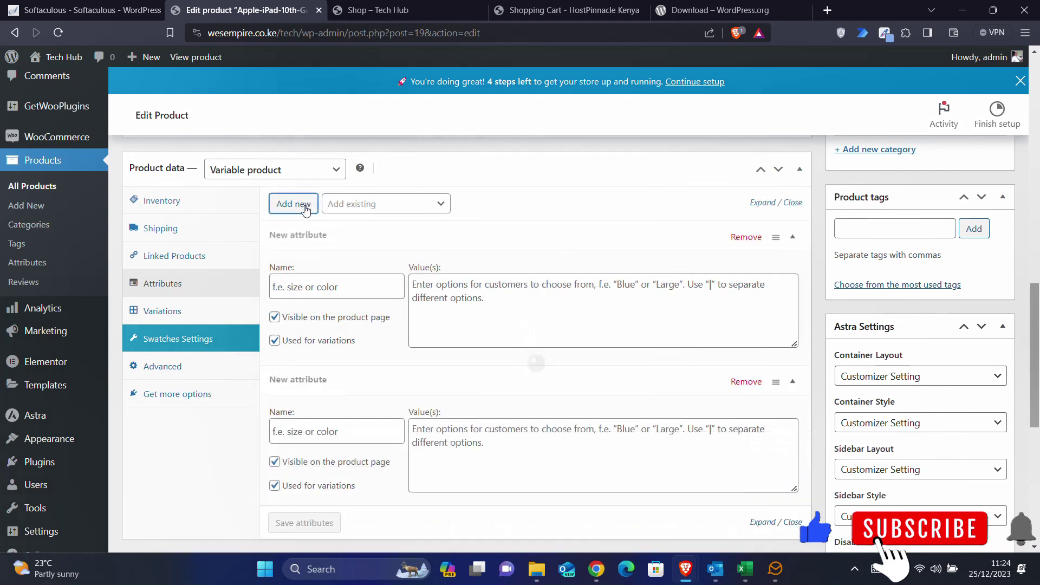
{"action": "left_click", "coordinate": [367, 282]}
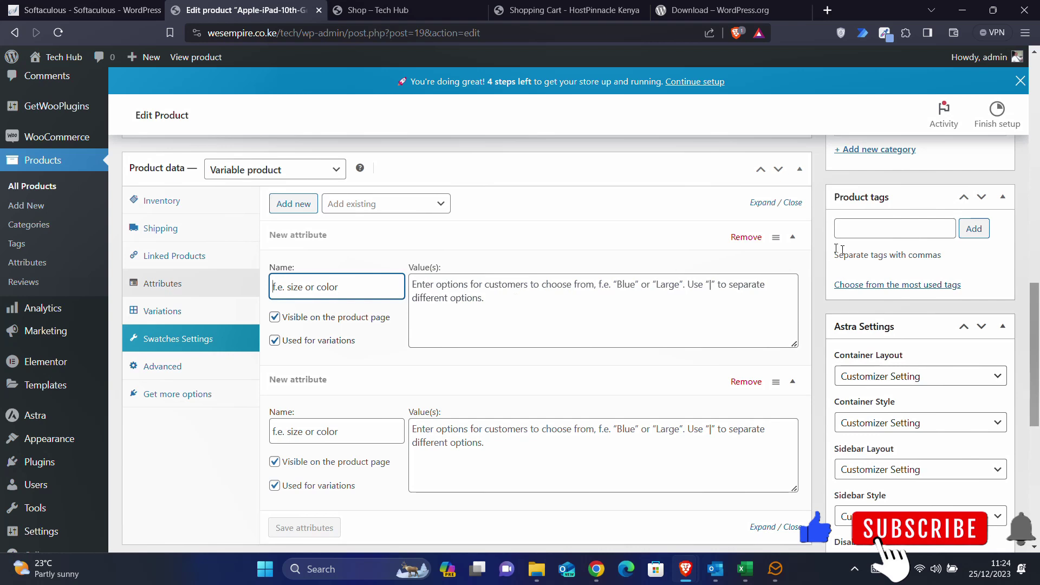
{"action": "left_click", "coordinate": [757, 238]}
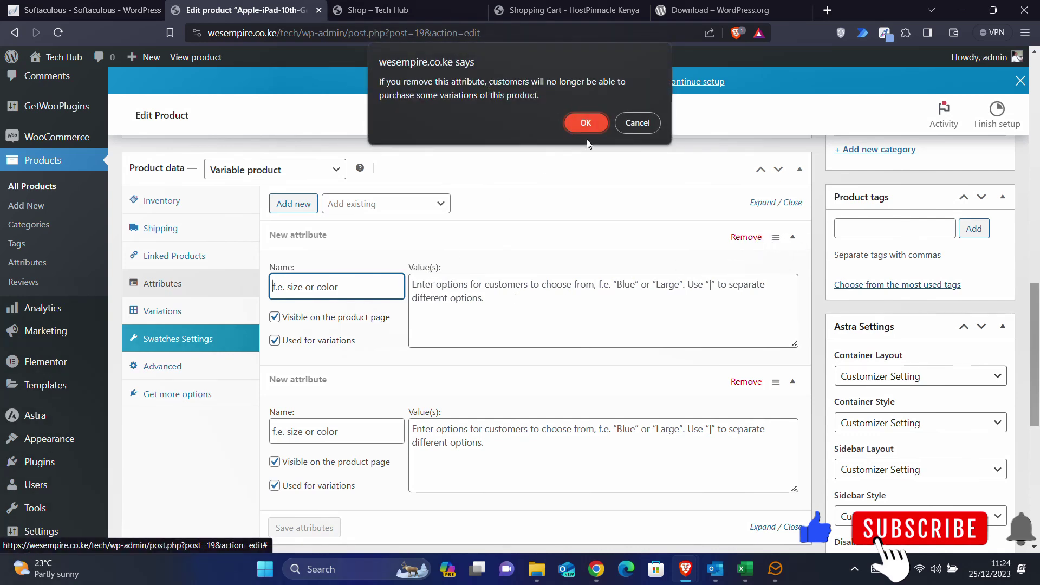
{"action": "left_click", "coordinate": [583, 124]}
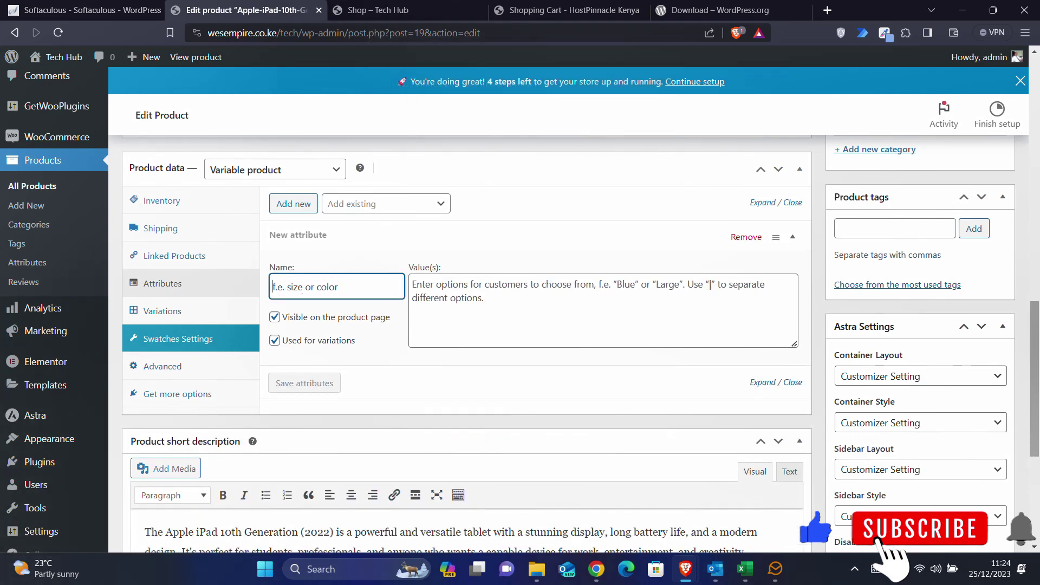
{"action": "type", "text": "Color"}
{"action": "left_click", "coordinate": [411, 292]}
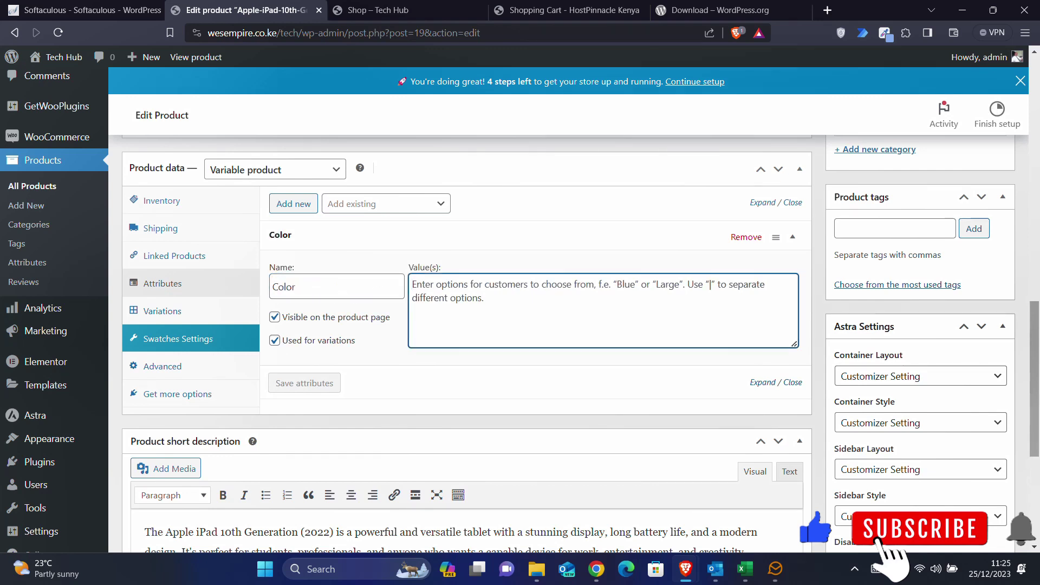
{"action": "type", "text": "Bl"}
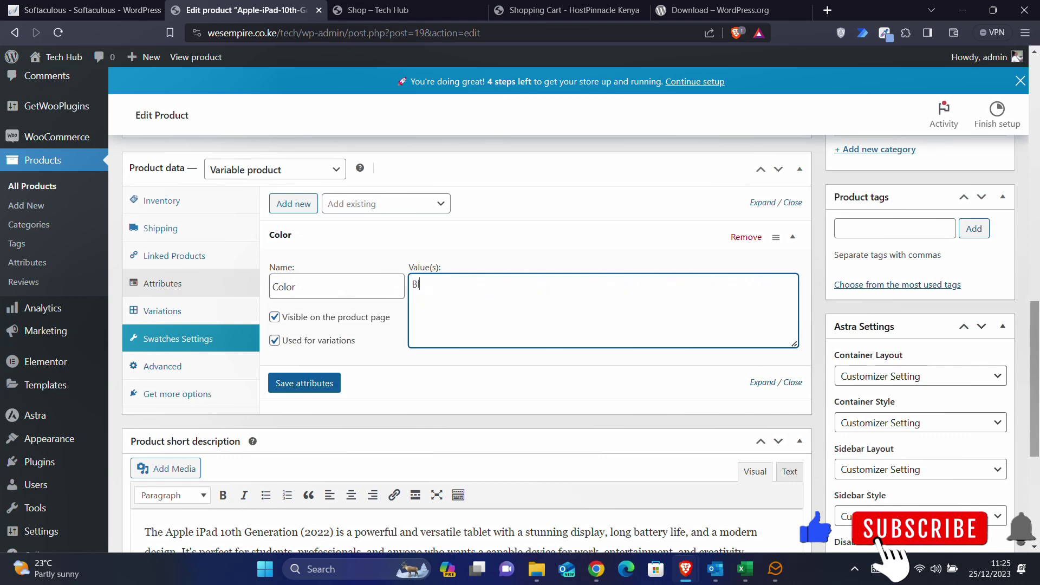
{"action": "type", "text": "ue | Yellow"}
{"action": "left_click", "coordinate": [331, 382]}
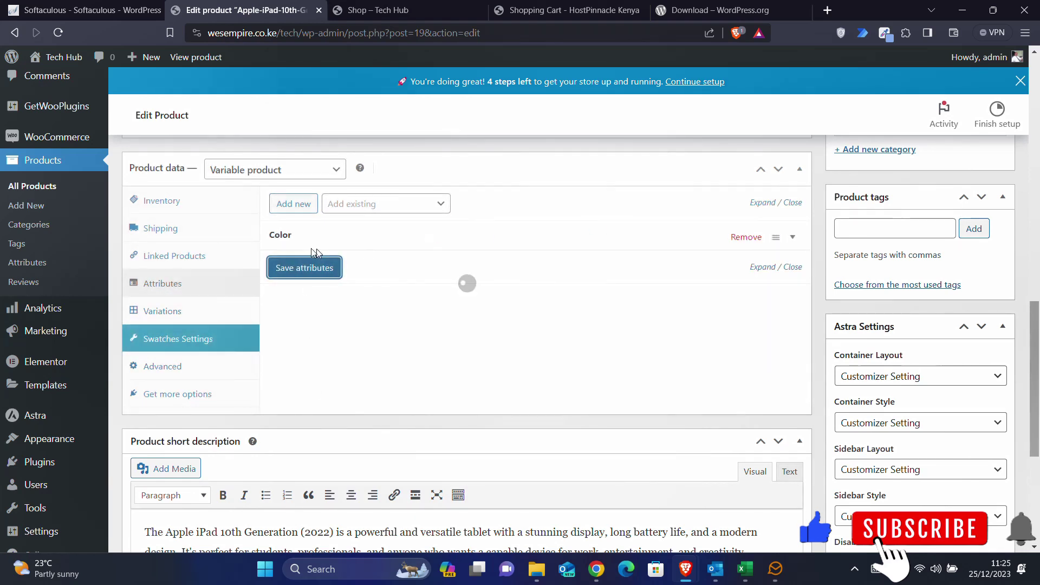
- Add a Storage attribute with values 256GB | 64GB and save the attributes
{"action": "left_click", "coordinate": [299, 206]}
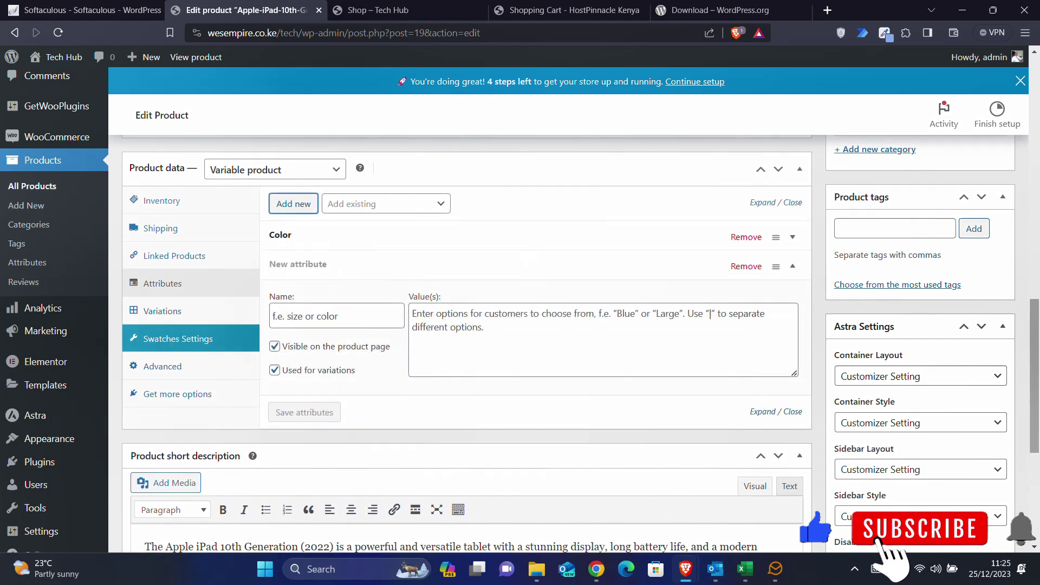
{"action": "left_click", "coordinate": [328, 314]}
{"action": "type", "text": "Storage"}
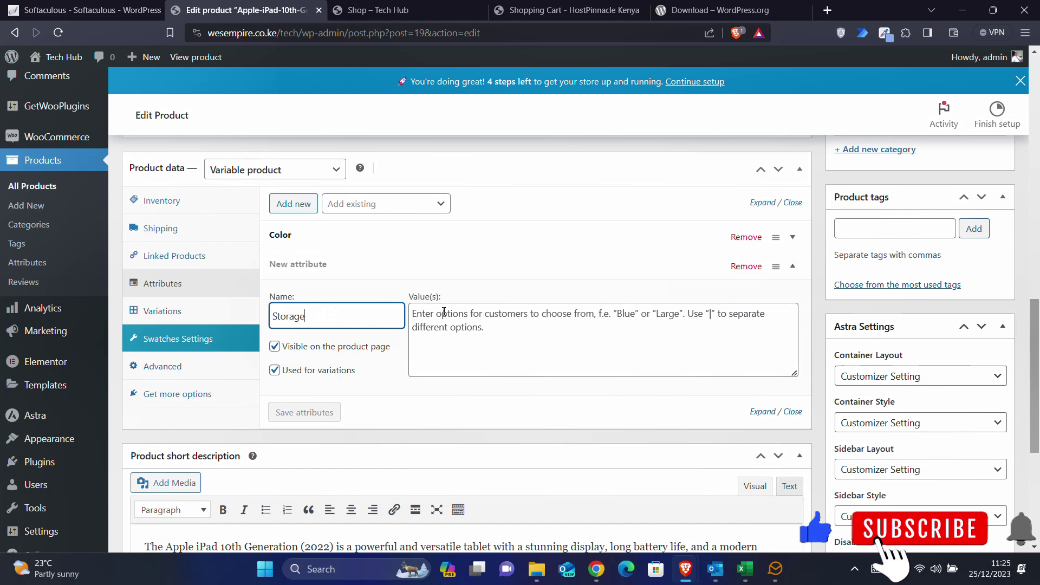
{"action": "left_click", "coordinate": [444, 313]}
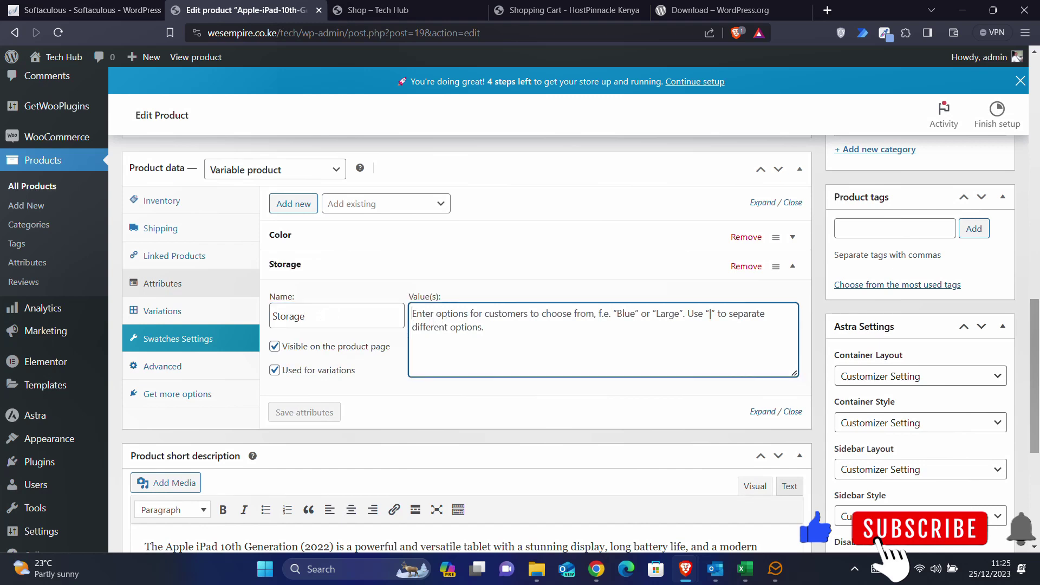
{"action": "type", "text": "256GB"}
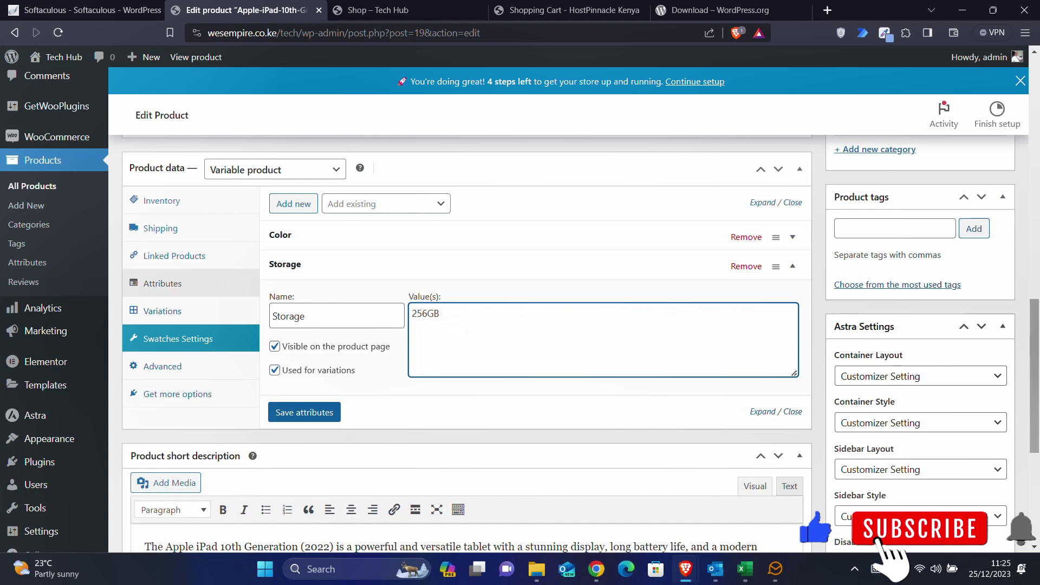
{"action": "left_click", "coordinate": [597, 569]}
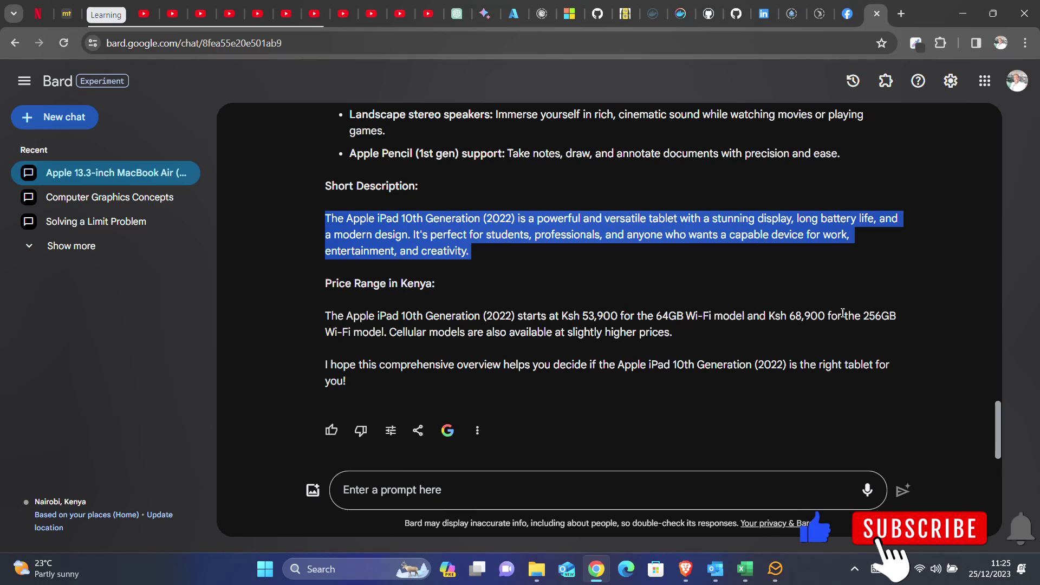
{"action": "left_click", "coordinate": [963, 13]}
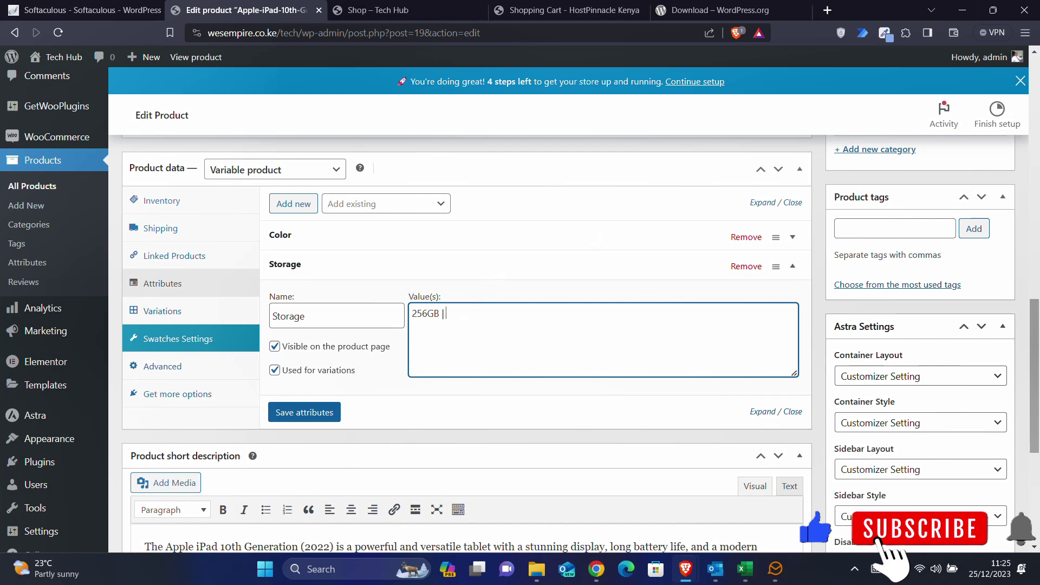
{"action": "type", "text": "64GB"}
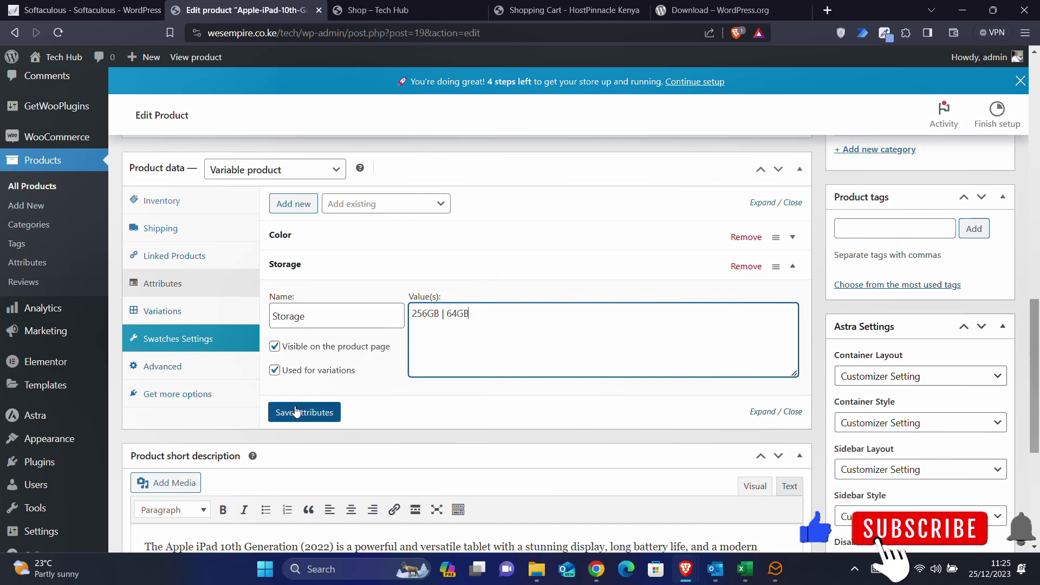
{"action": "left_click", "coordinate": [304, 412]}
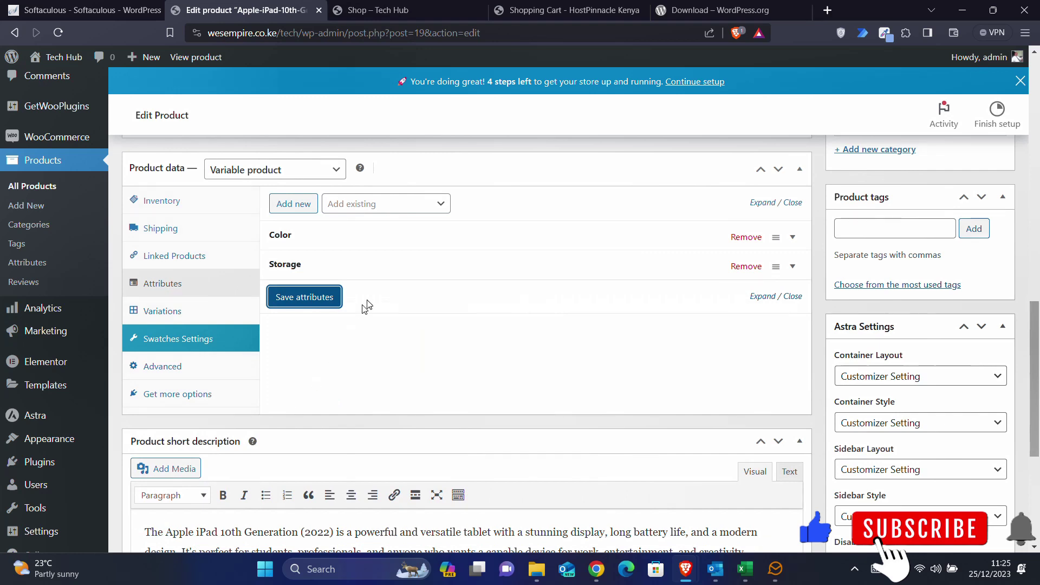
- Generate all four Color/Storage variations from the Variations section and confirm
{"action": "scroll", "coordinate": [492, 217], "scroll_direction": "up", "scroll_amount": 1}
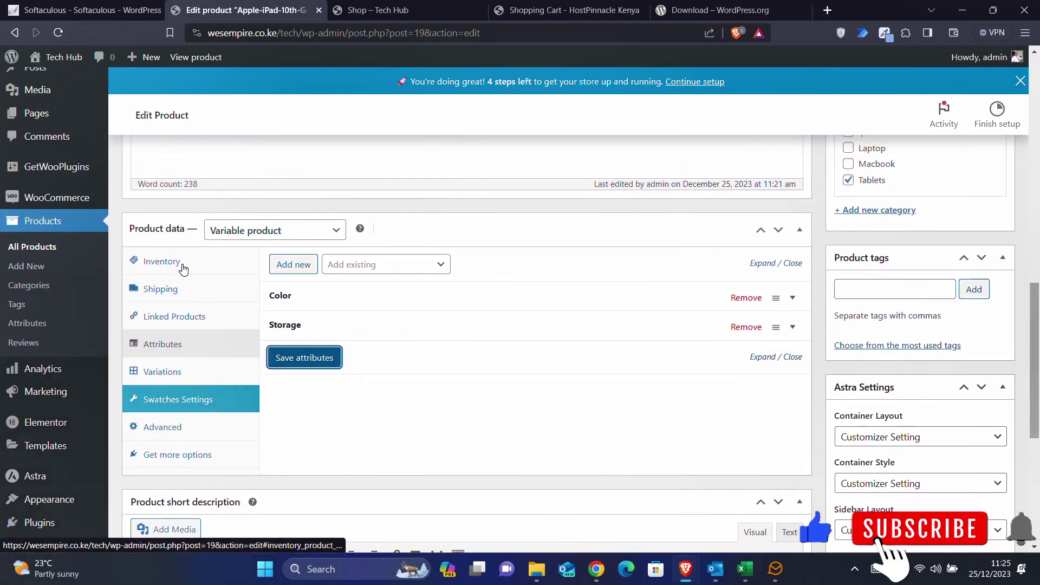
{"action": "left_click", "coordinate": [280, 232]}
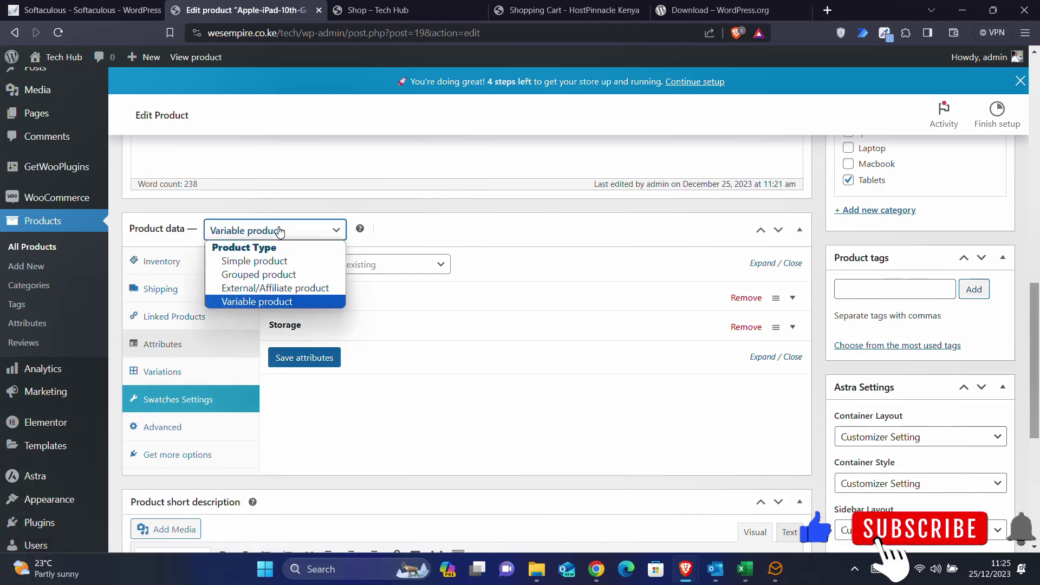
{"action": "left_click", "coordinate": [262, 303]}
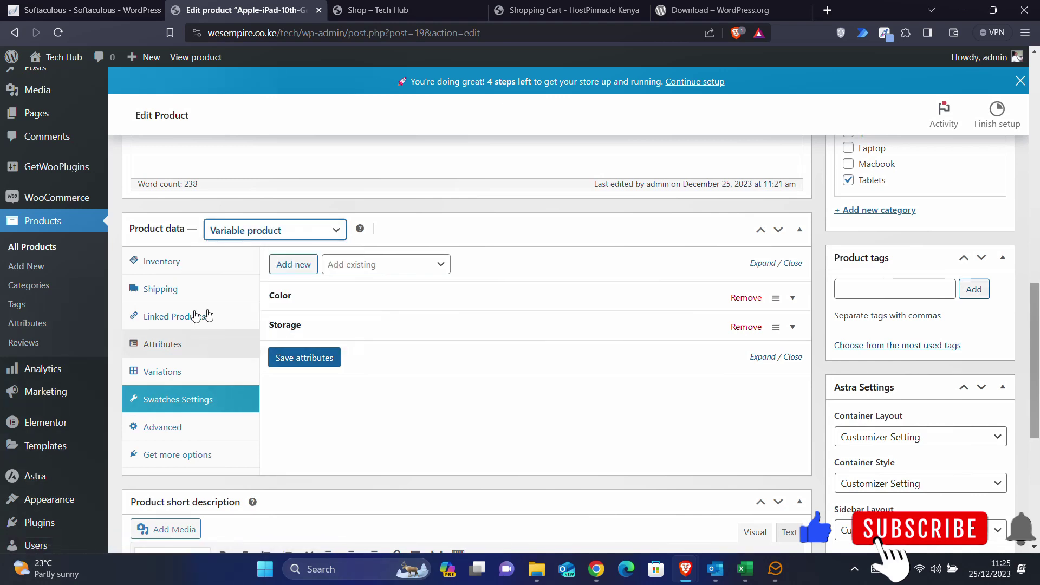
{"action": "left_click", "coordinate": [177, 374]}
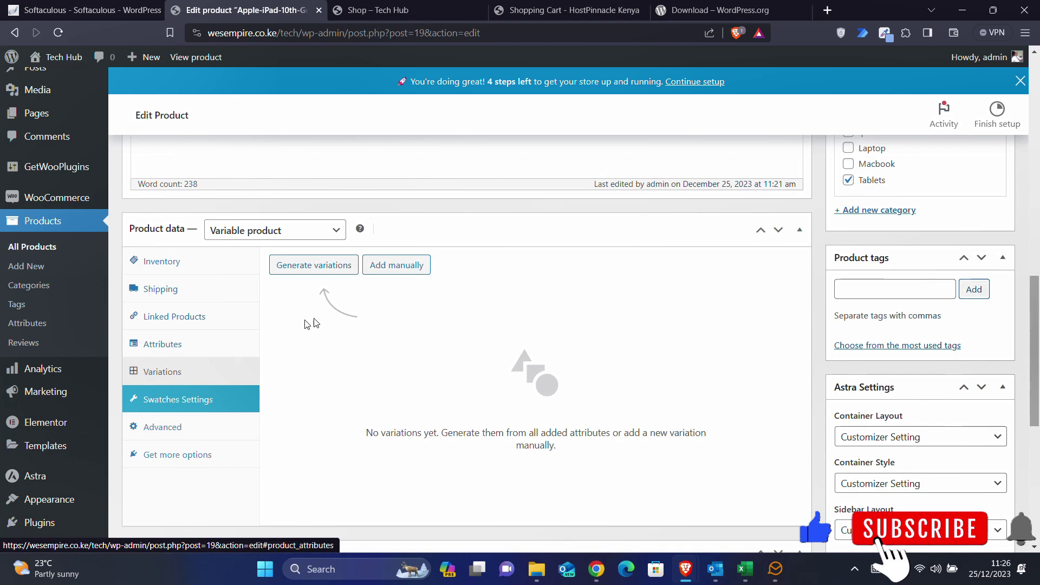
{"action": "left_click", "coordinate": [316, 271]}
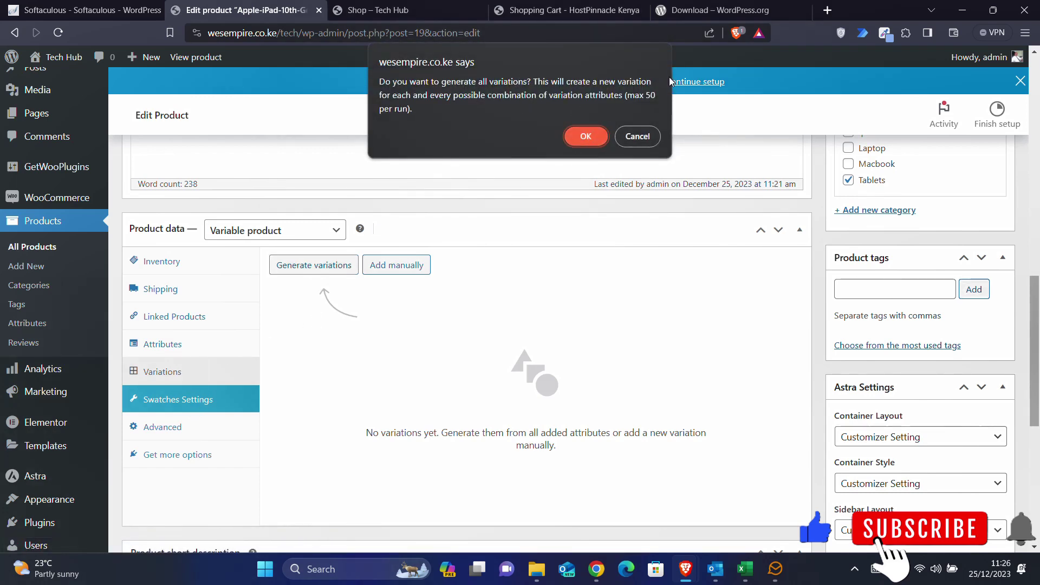
{"action": "left_click", "coordinate": [589, 132]}
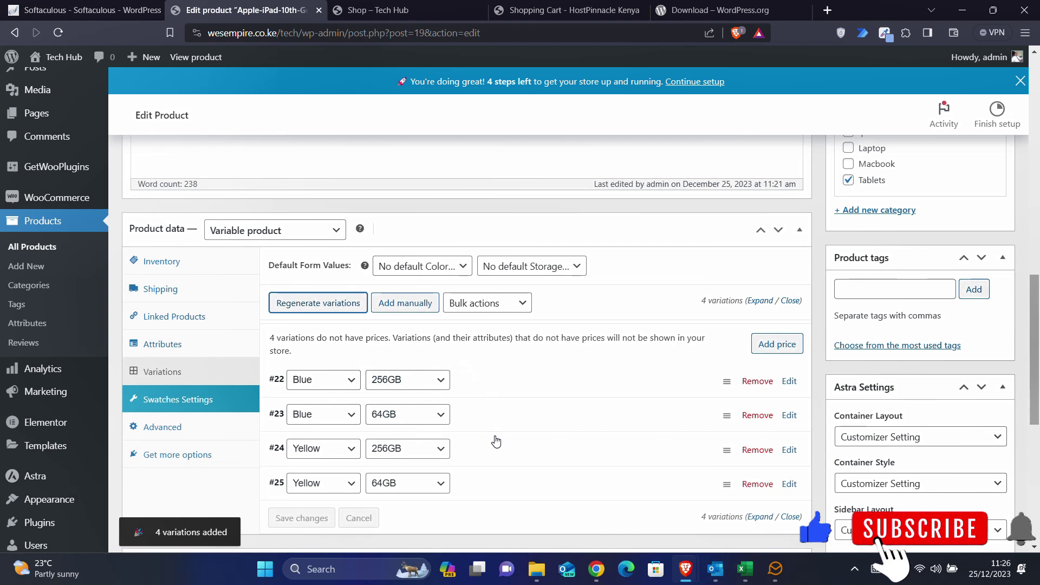
{"action": "scroll", "coordinate": [495, 442], "scroll_direction": "down", "scroll_amount": 2}
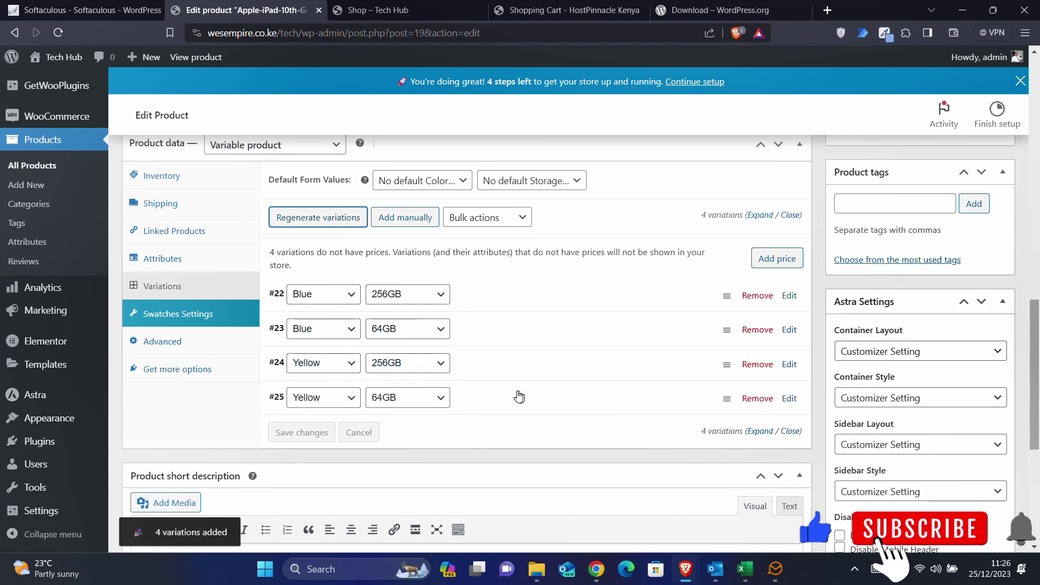
{"action": "scroll", "coordinate": [552, 382], "scroll_direction": "up", "scroll_amount": 2}
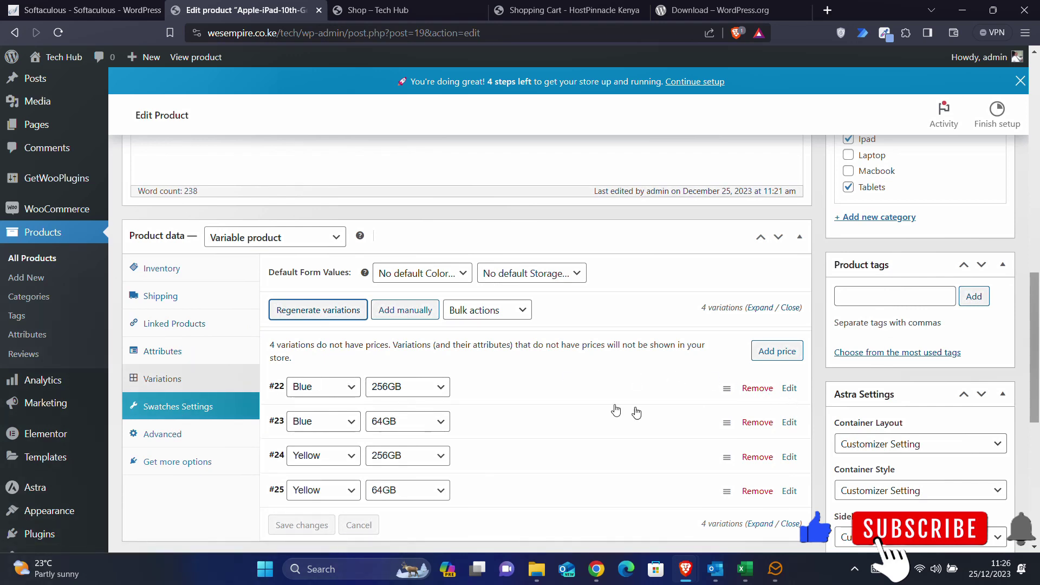
{"action": "scroll", "coordinate": [592, 406], "scroll_direction": "down", "scroll_amount": 1}
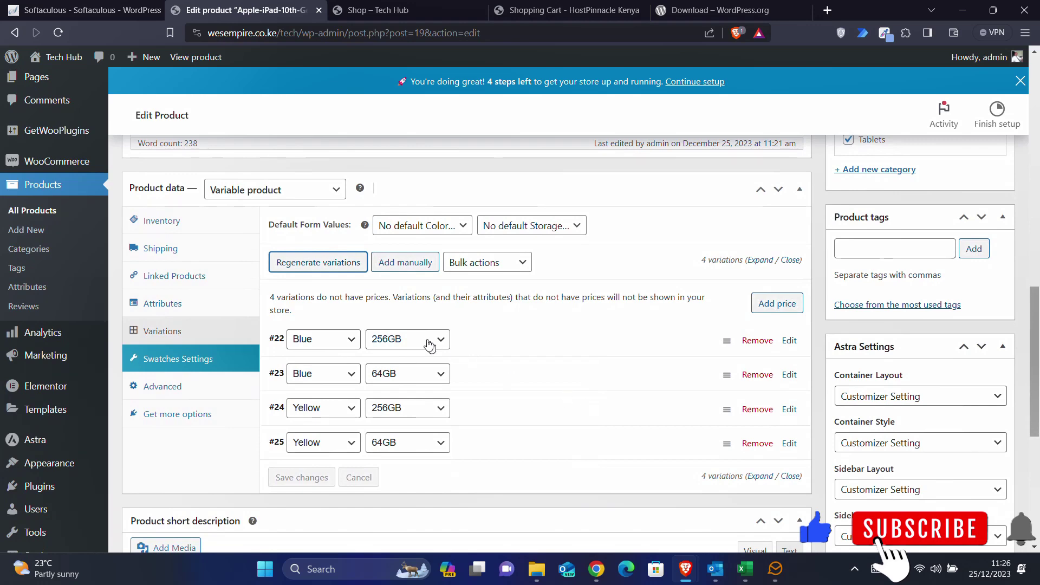
- Assign the iPad picture from the media library to variations #22 and #23
{"action": "left_click", "coordinate": [790, 341]}
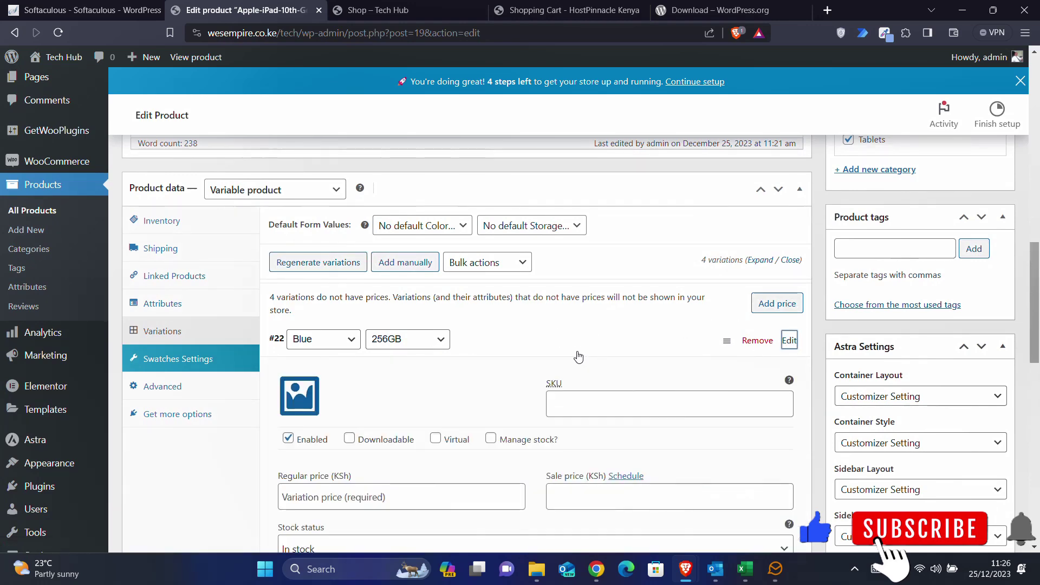
{"action": "scroll", "coordinate": [578, 356], "scroll_direction": "down", "scroll_amount": 1}
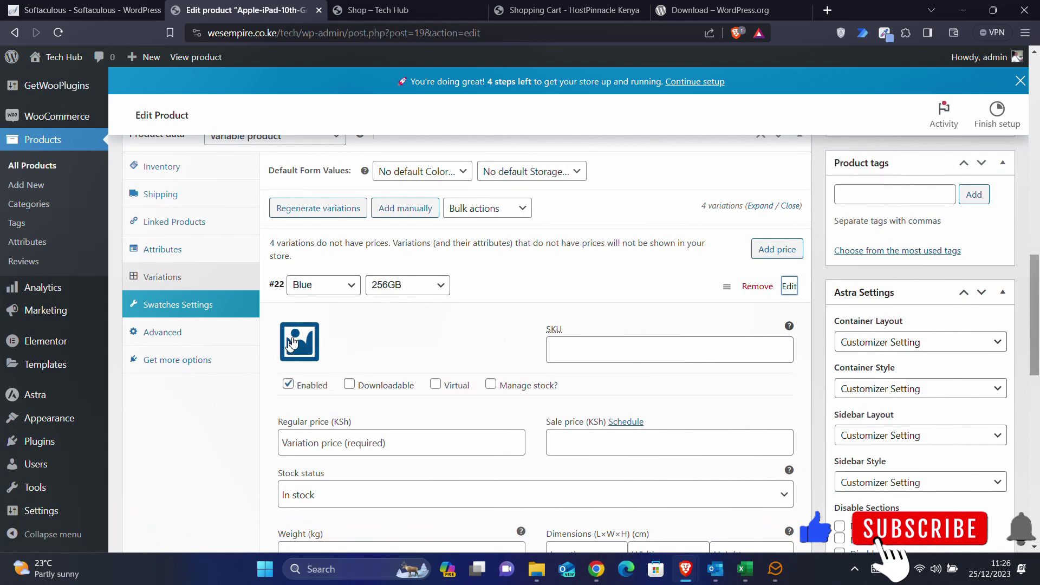
{"action": "left_click", "coordinate": [299, 344]}
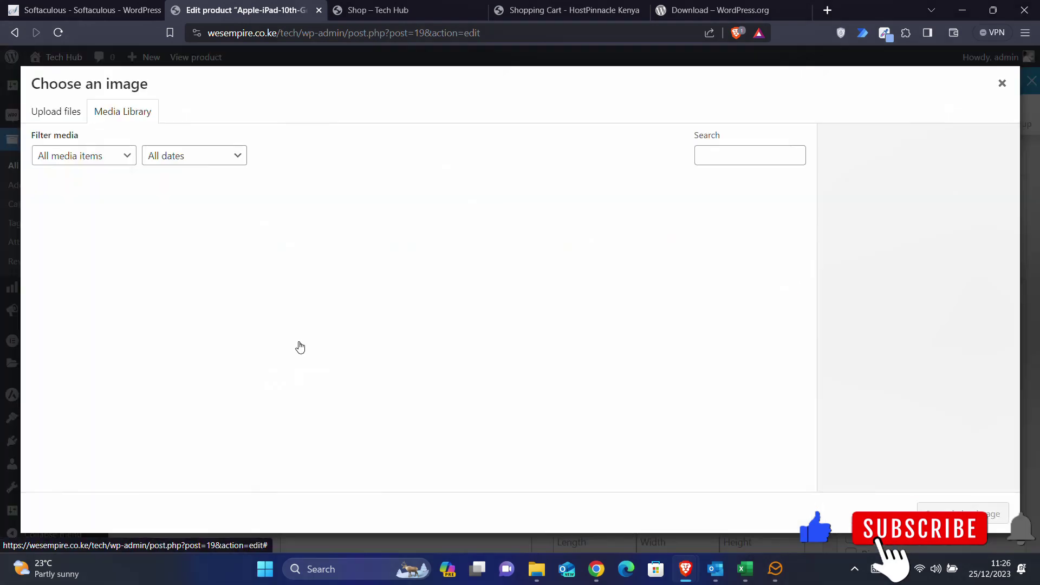
{"action": "left_click", "coordinate": [105, 244]}
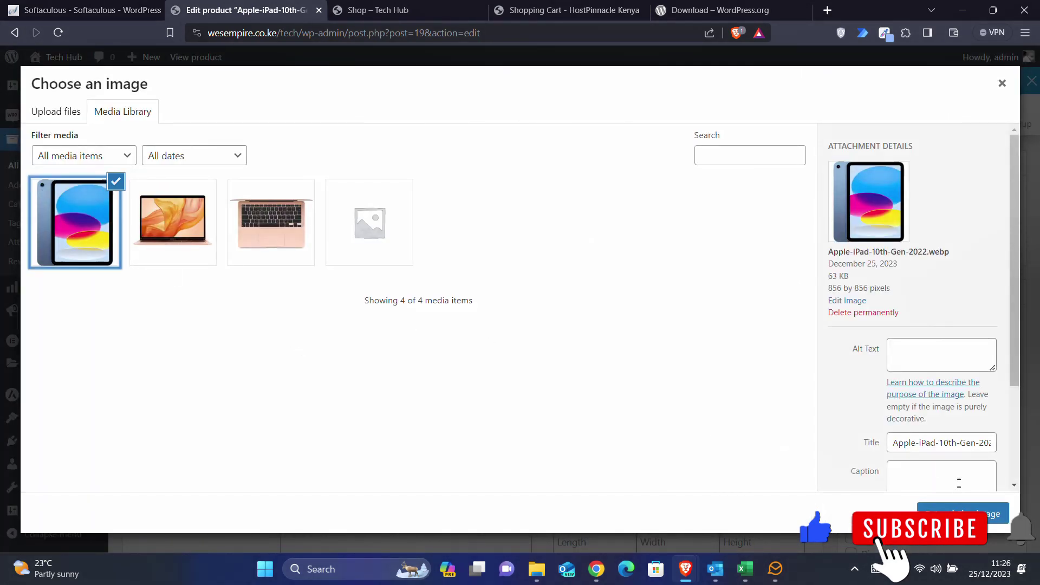
{"action": "left_click", "coordinate": [963, 514]}
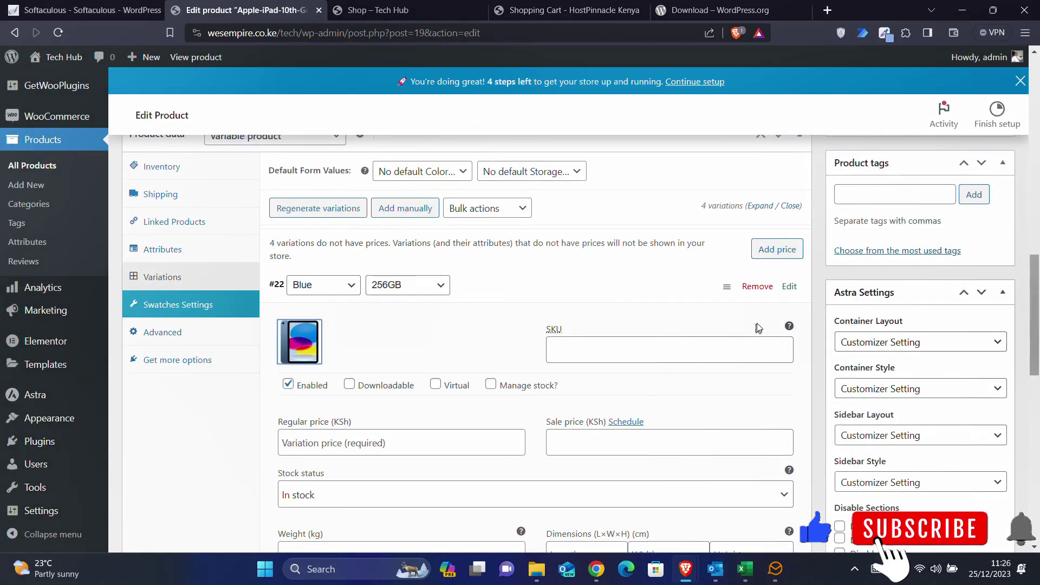
{"action": "left_click", "coordinate": [789, 286]}
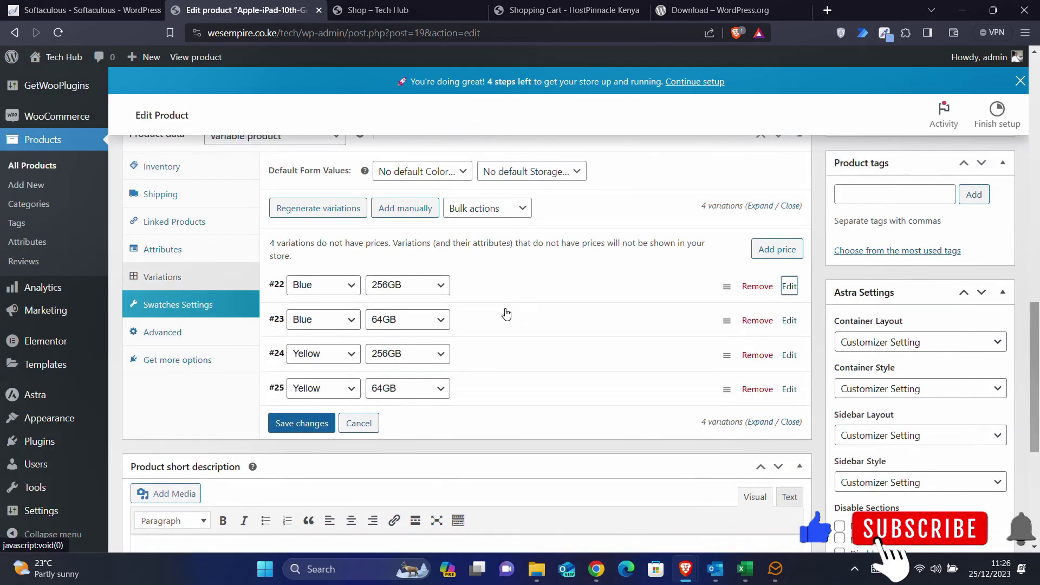
{"action": "left_click", "coordinate": [790, 321]}
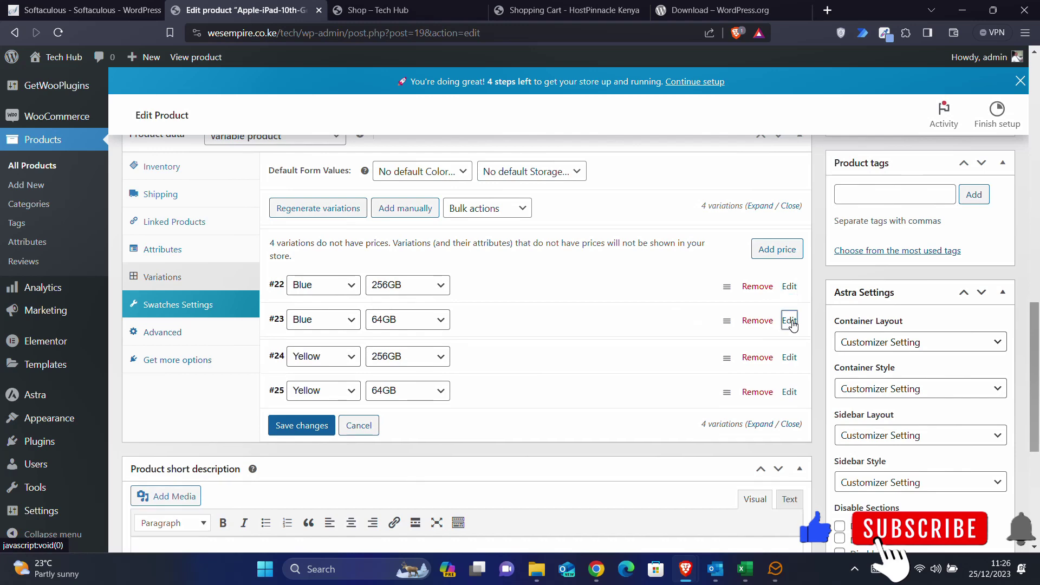
{"action": "left_click", "coordinate": [307, 386]}
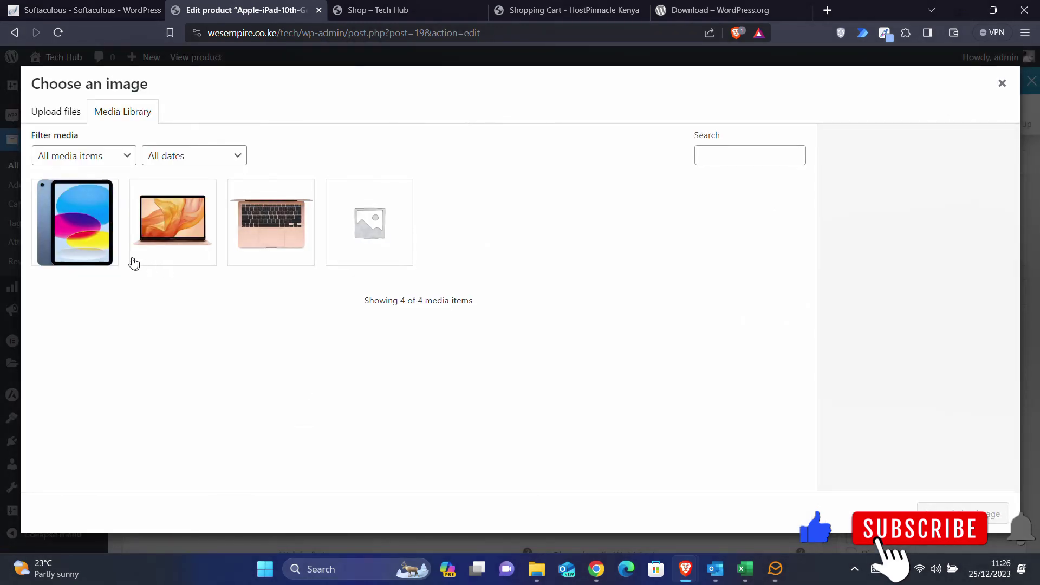
{"action": "left_click", "coordinate": [103, 250]}
{"action": "left_click", "coordinate": [971, 509]}
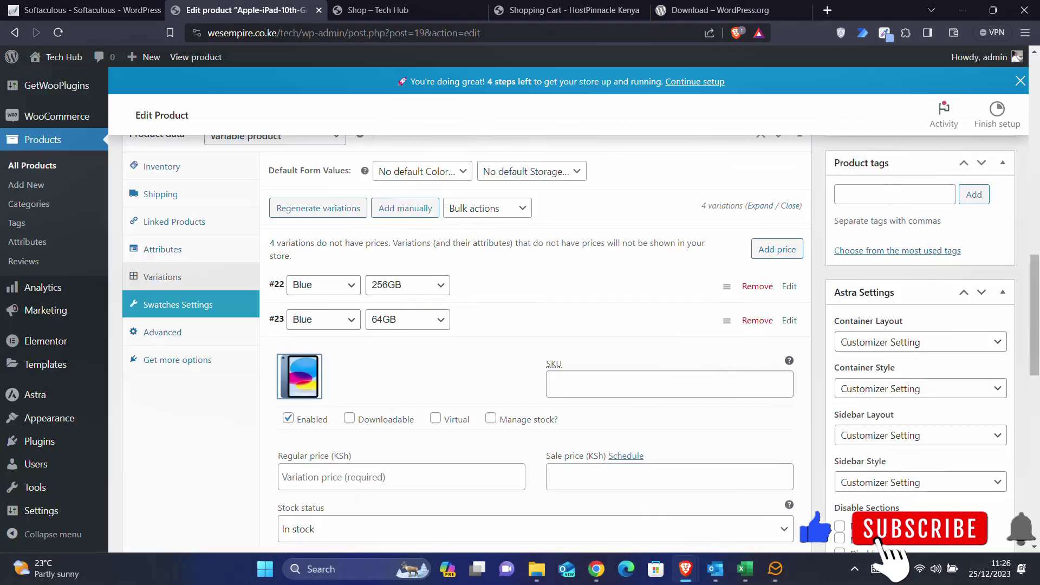
{"action": "left_click", "coordinate": [789, 320]}
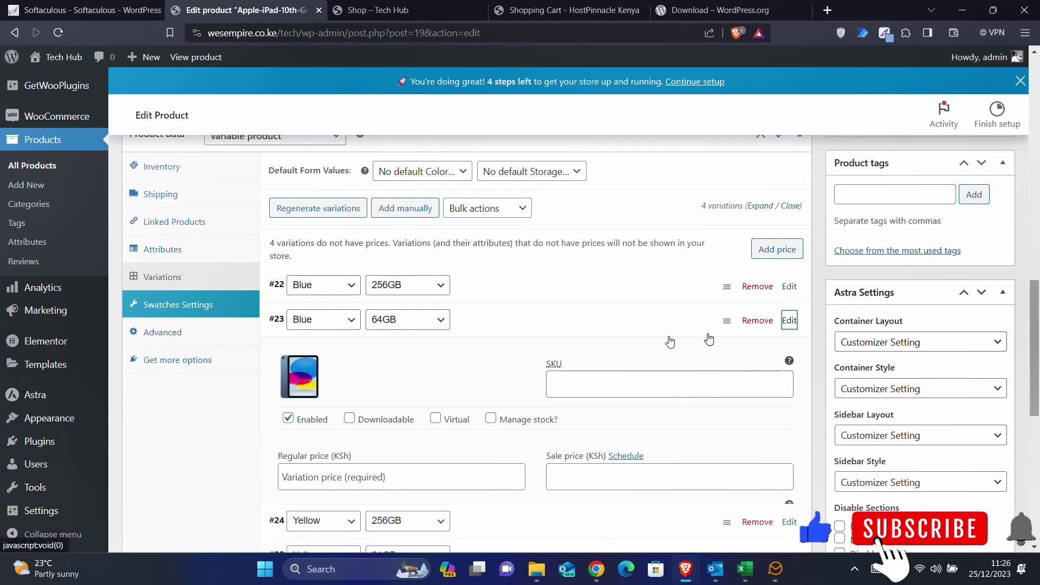
- Upload the Apple-iPad-10th-Gen-2022-Yellow image and set it on variations #24 and #25
{"action": "scroll", "coordinate": [460, 336], "scroll_direction": "down", "scroll_amount": 3}
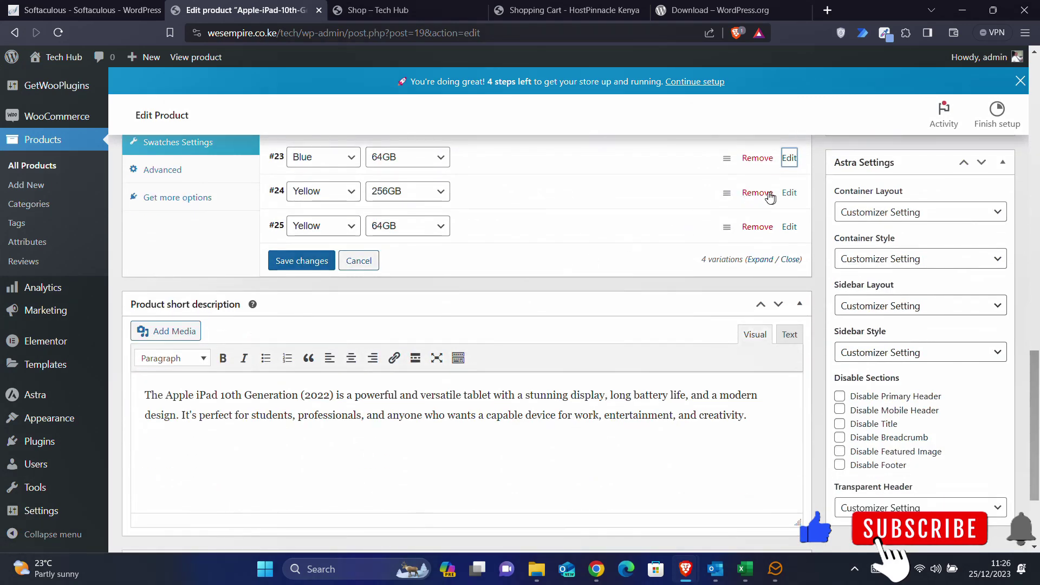
{"action": "left_click", "coordinate": [789, 194]}
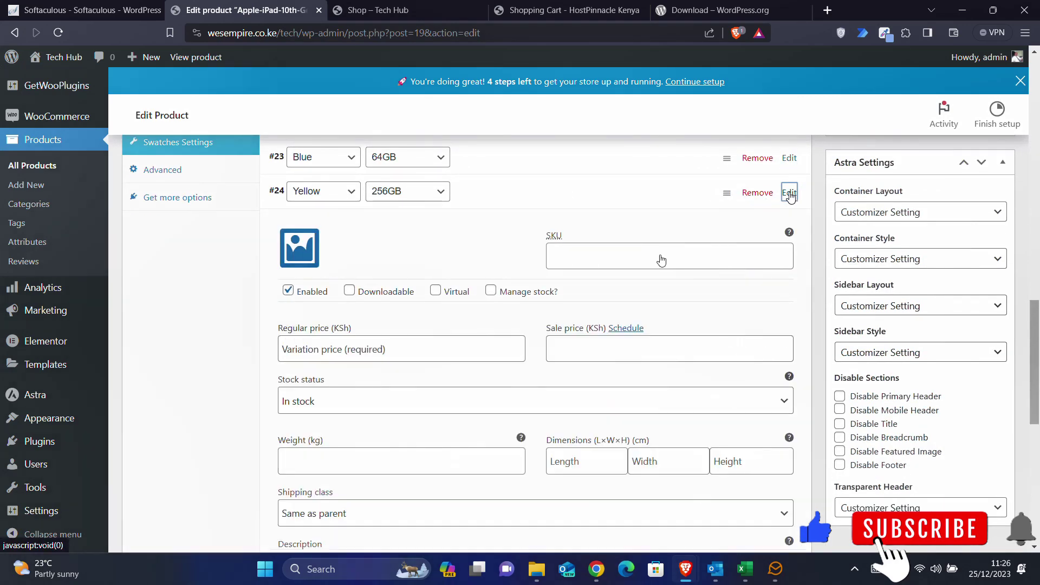
{"action": "left_click", "coordinate": [298, 247]}
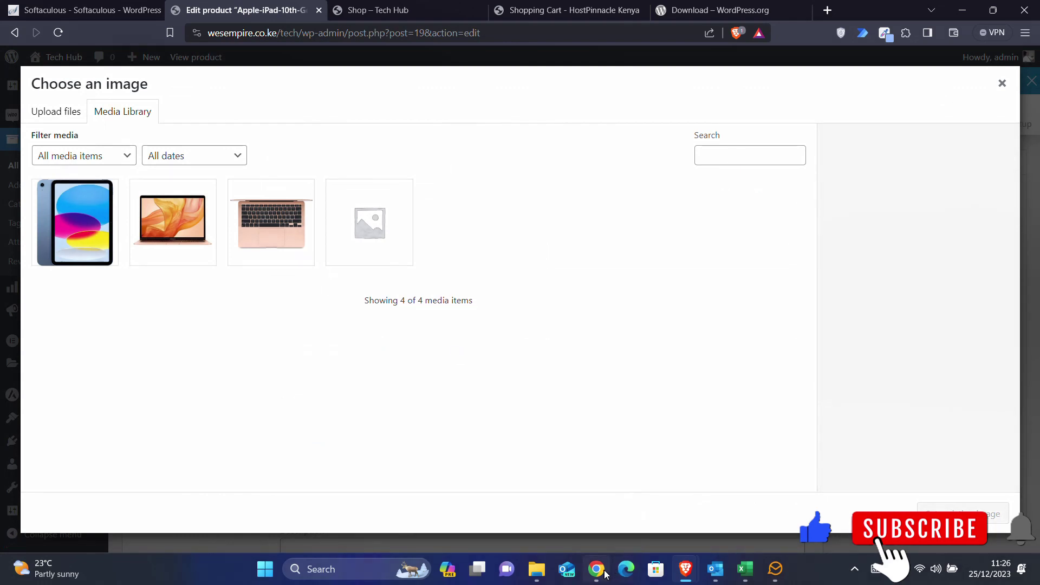
{"action": "mouse_move", "coordinate": [605, 574]}
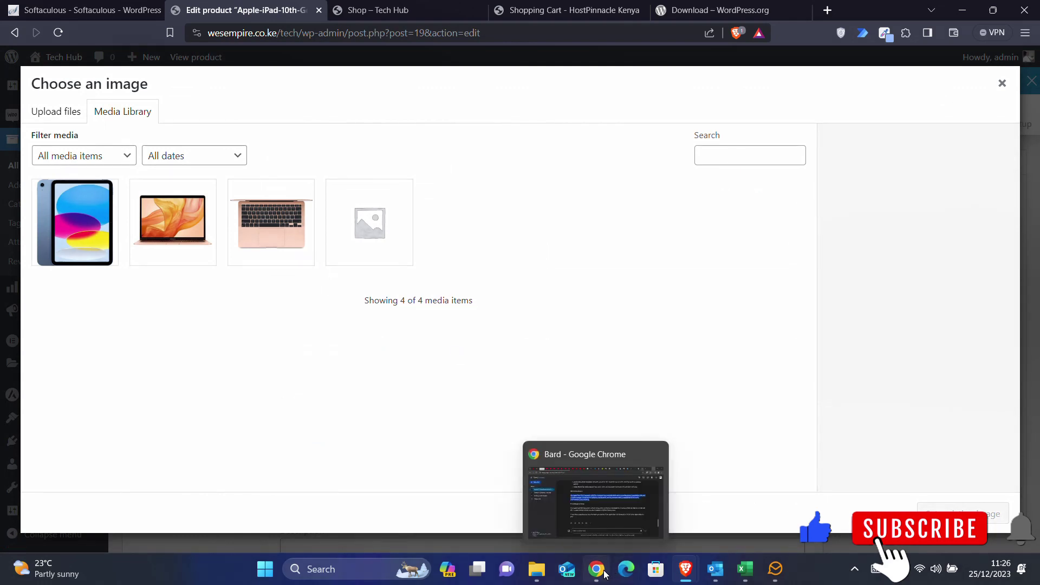
{"action": "left_click", "coordinate": [548, 578]}
{"action": "left_click", "coordinate": [819, 268]}
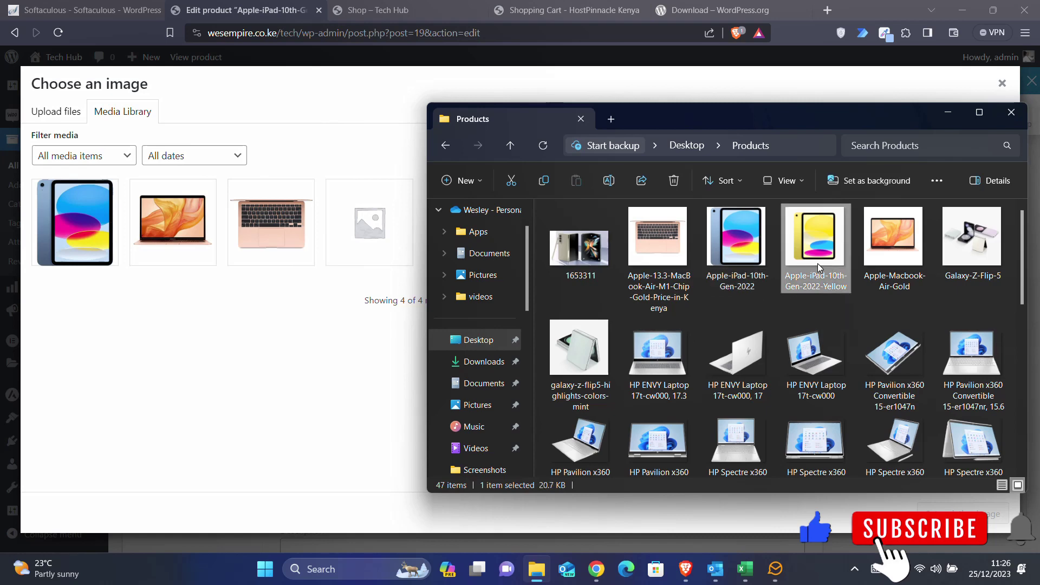
{"action": "left_click_drag", "start_coordinate": [820, 267], "coordinate": [337, 342]}
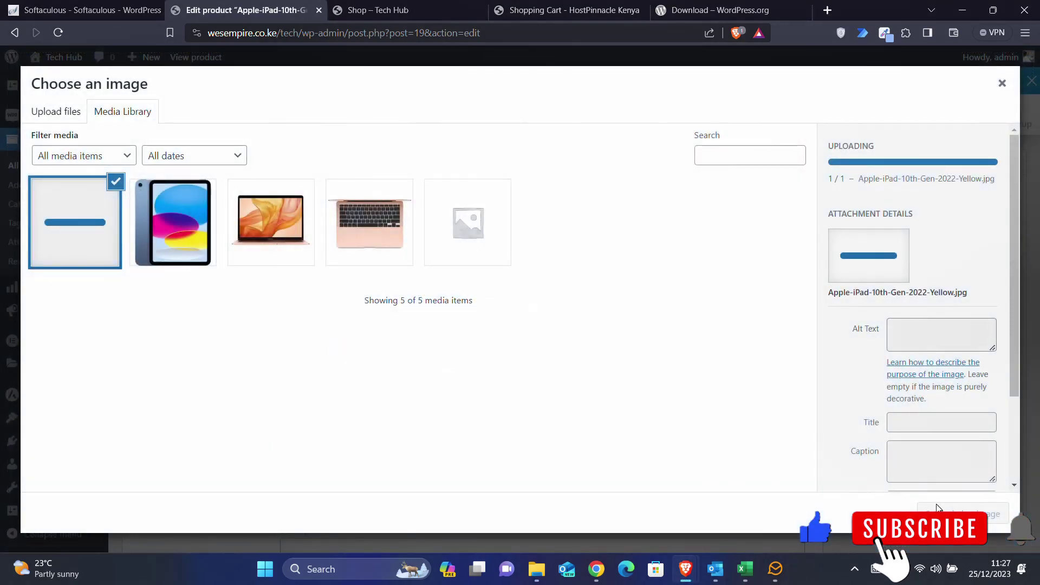
{"action": "left_click", "coordinate": [943, 513]}
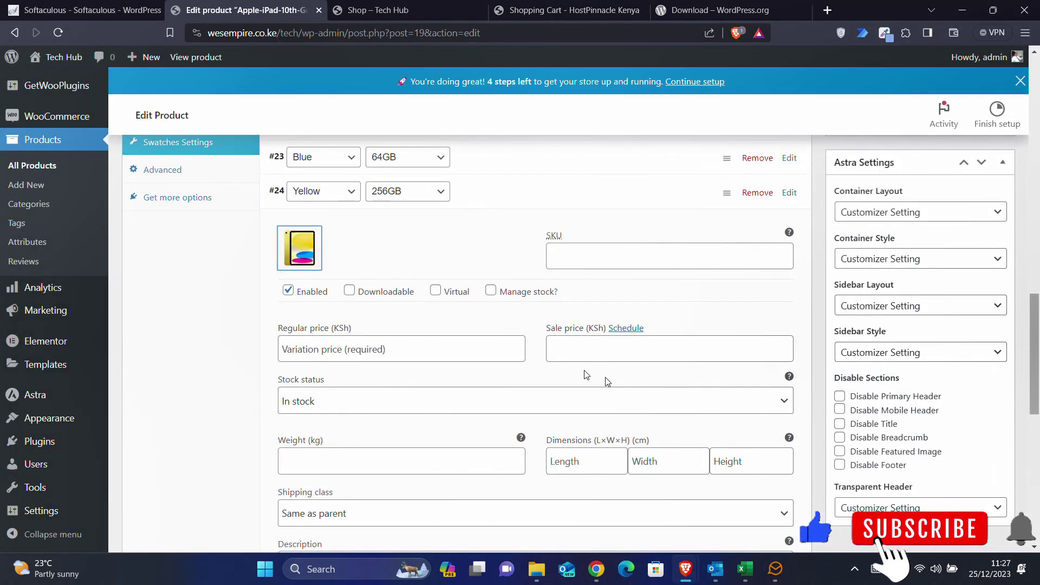
{"action": "left_click", "coordinate": [790, 194]}
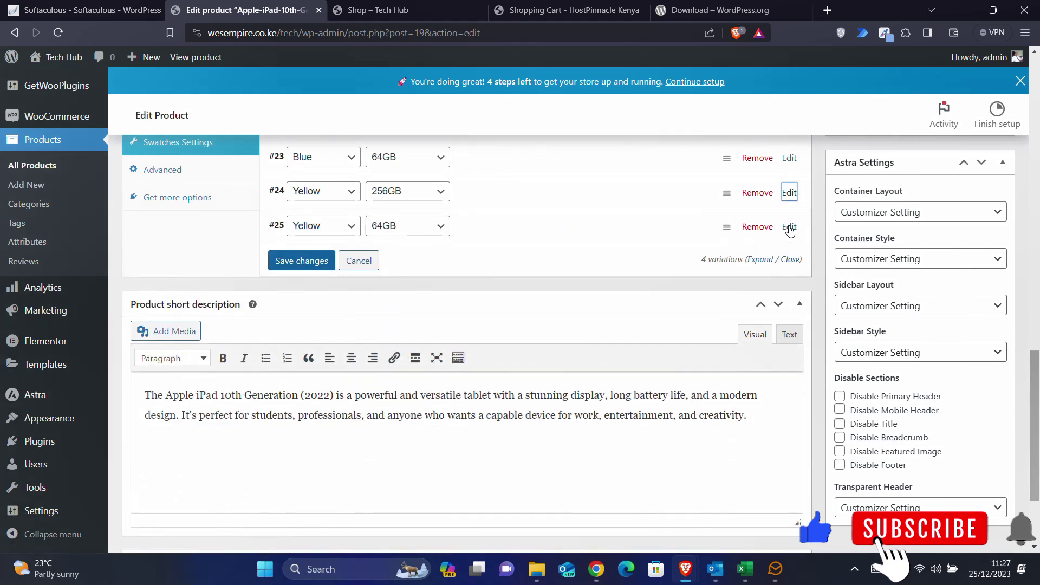
{"action": "left_click", "coordinate": [789, 228]}
{"action": "left_click", "coordinate": [297, 283]}
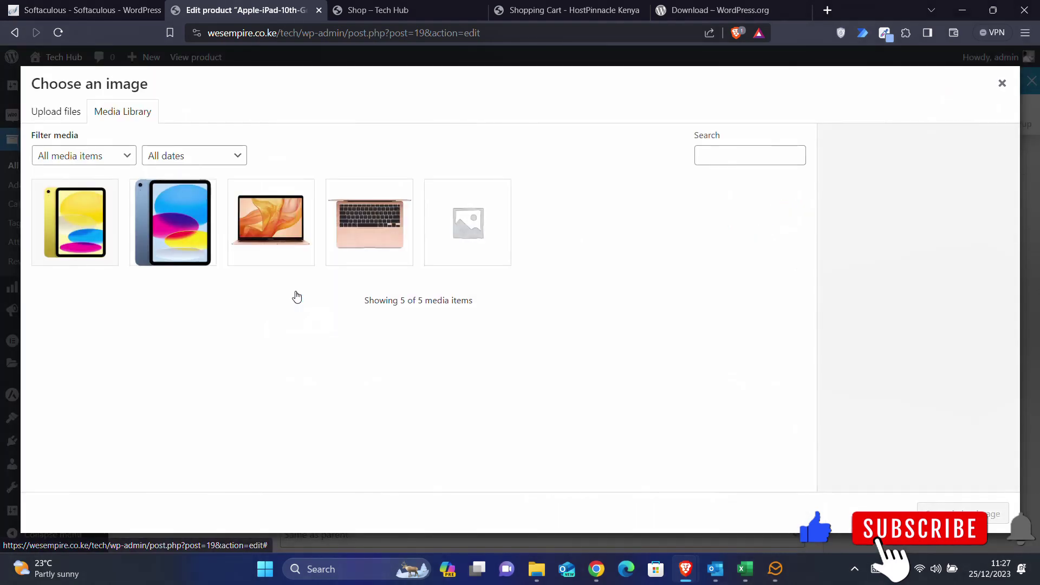
{"action": "left_click", "coordinate": [98, 225]}
{"action": "left_click", "coordinate": [920, 512]}
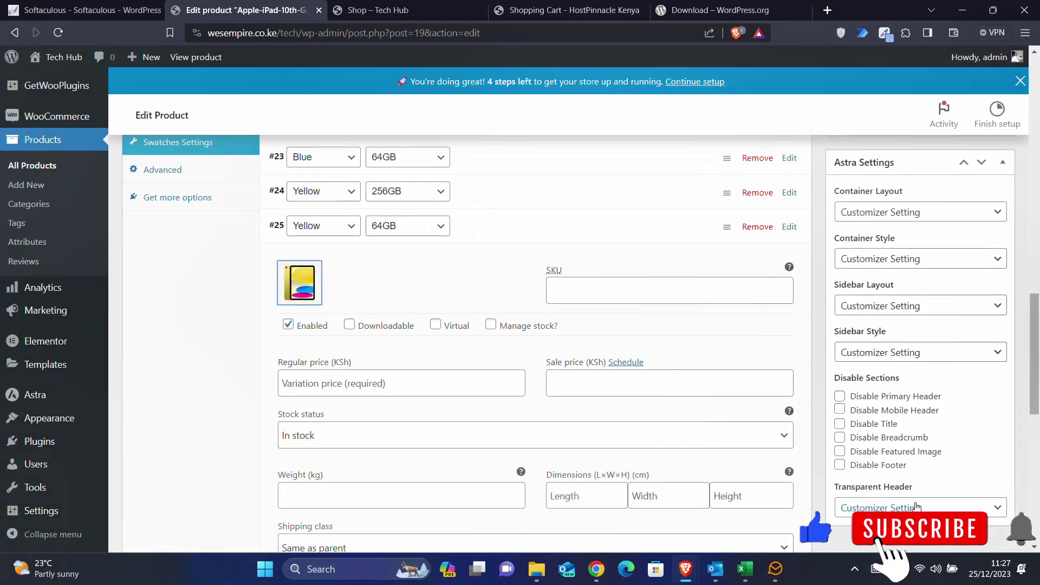
{"action": "left_click", "coordinate": [789, 227]}
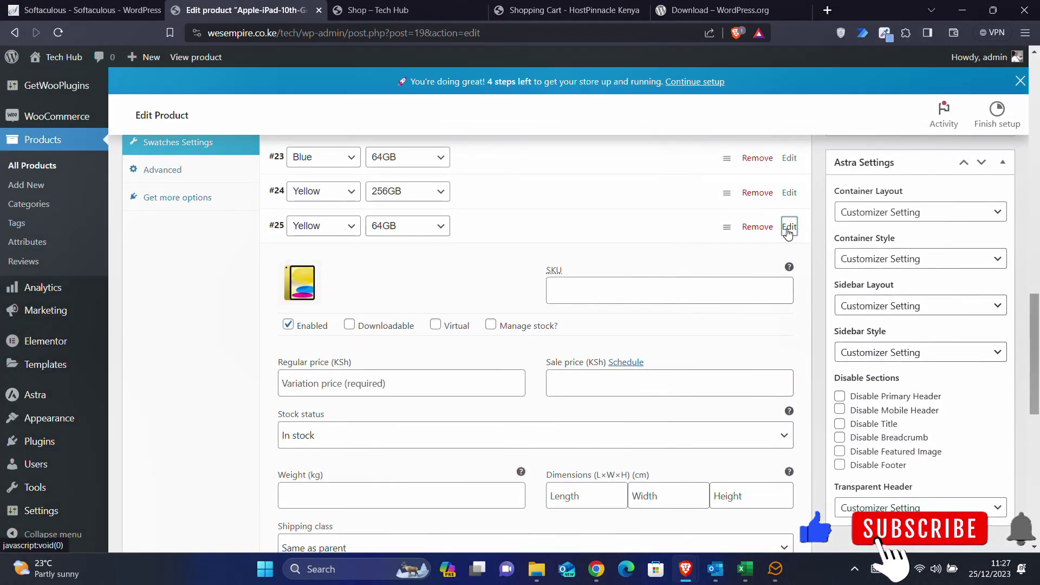
{"action": "scroll", "coordinate": [497, 262], "scroll_direction": "up", "scroll_amount": 3}
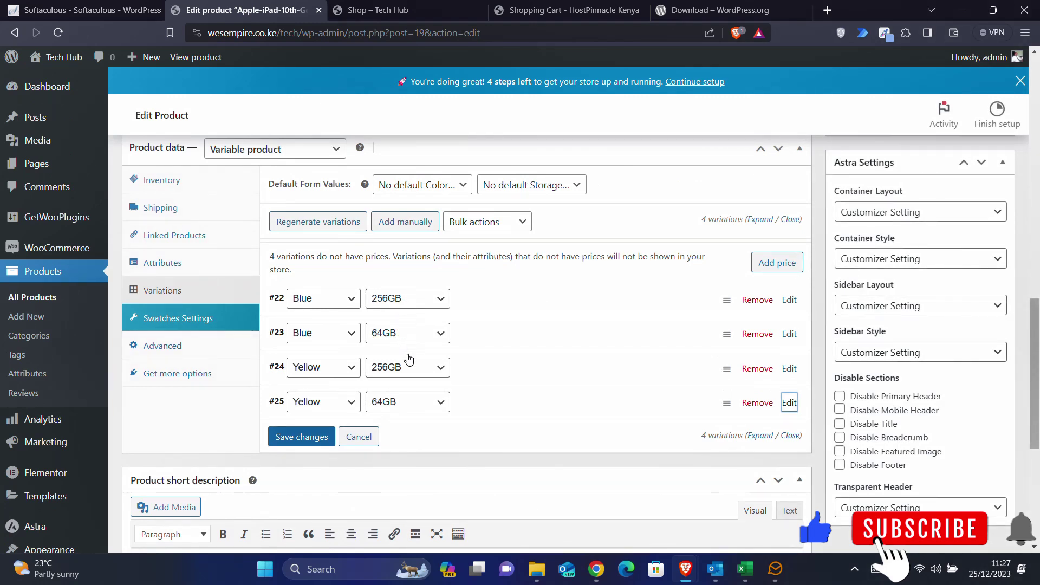
{"action": "left_click", "coordinate": [600, 574]}
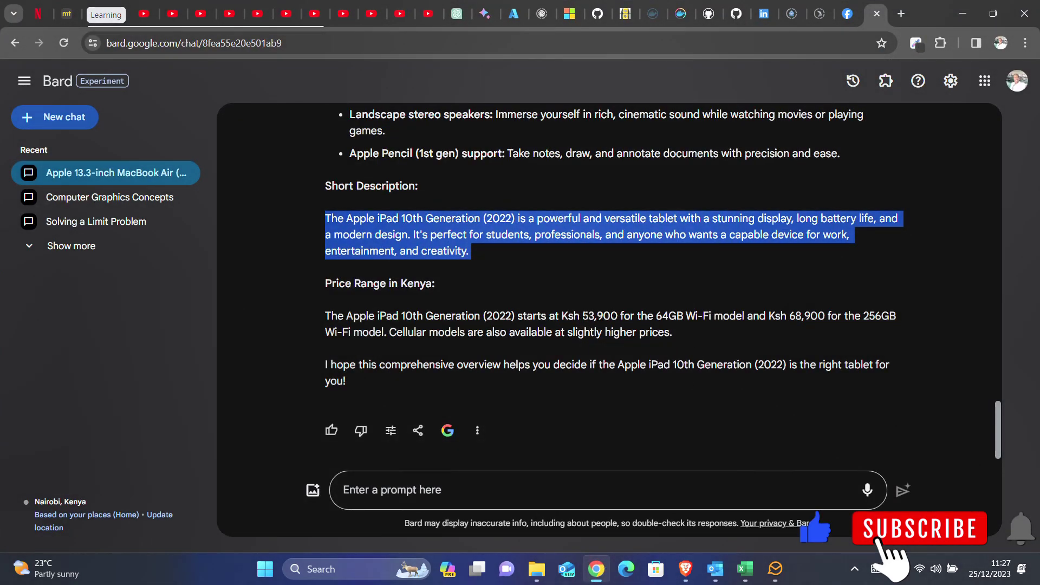
{"action": "left_click_drag", "start_coordinate": [583, 316], "coordinate": [617, 316]}
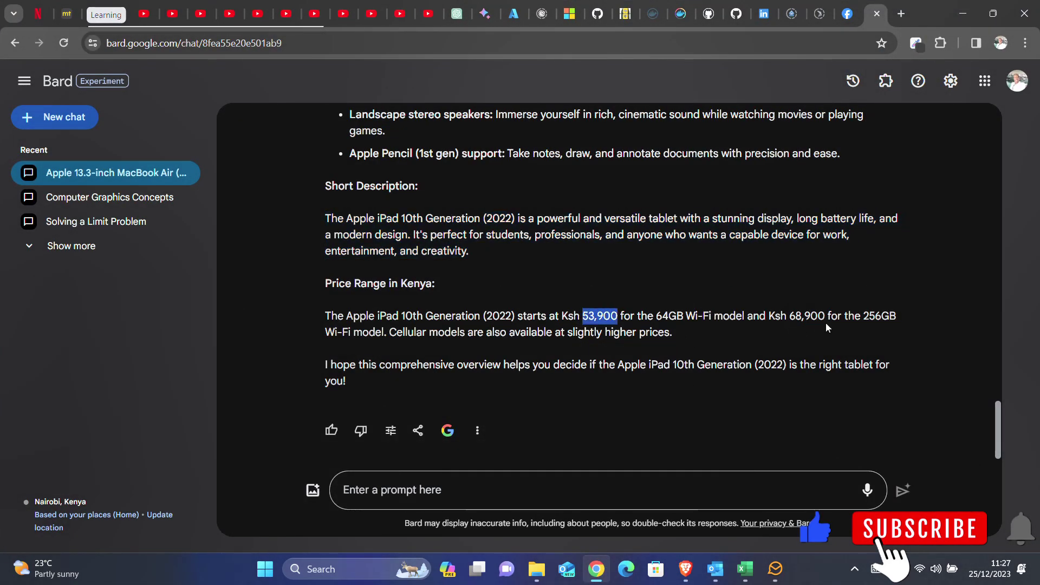
{"action": "left_click", "coordinate": [789, 318]}
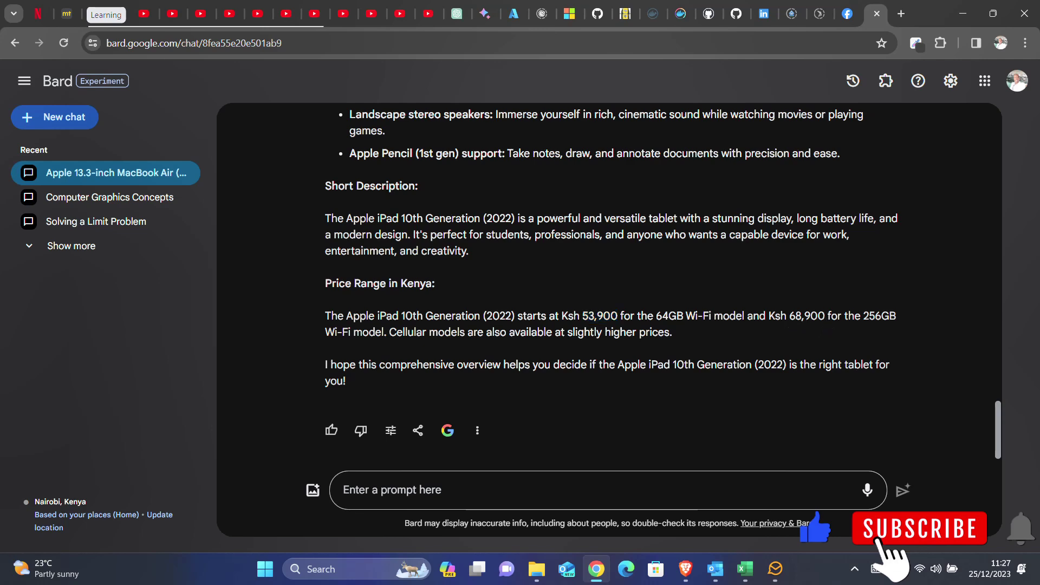
{"action": "left_click_drag", "start_coordinate": [824, 316], "coordinate": [796, 316]}
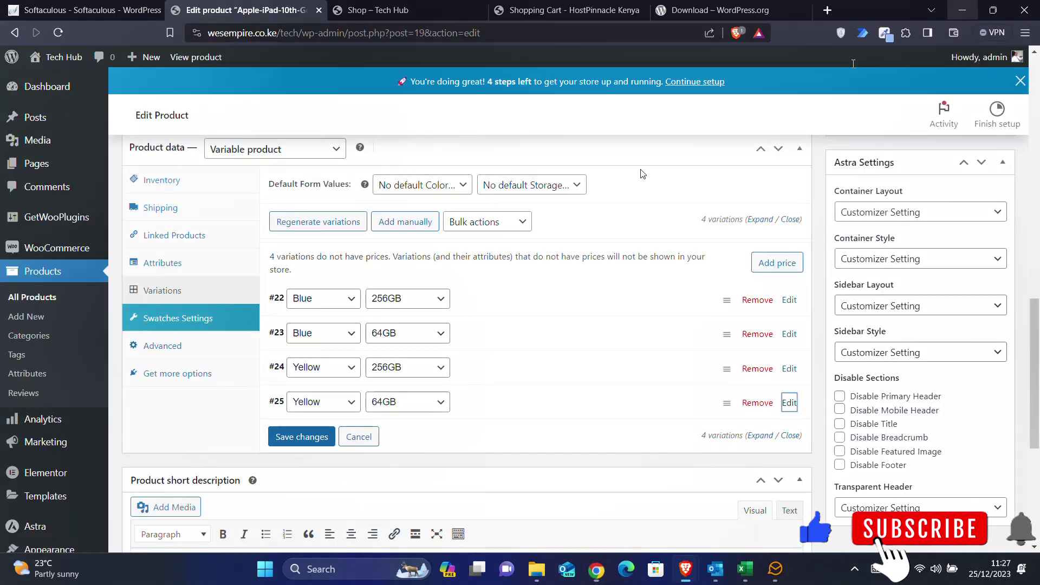
{"action": "left_click", "coordinate": [962, 14]}
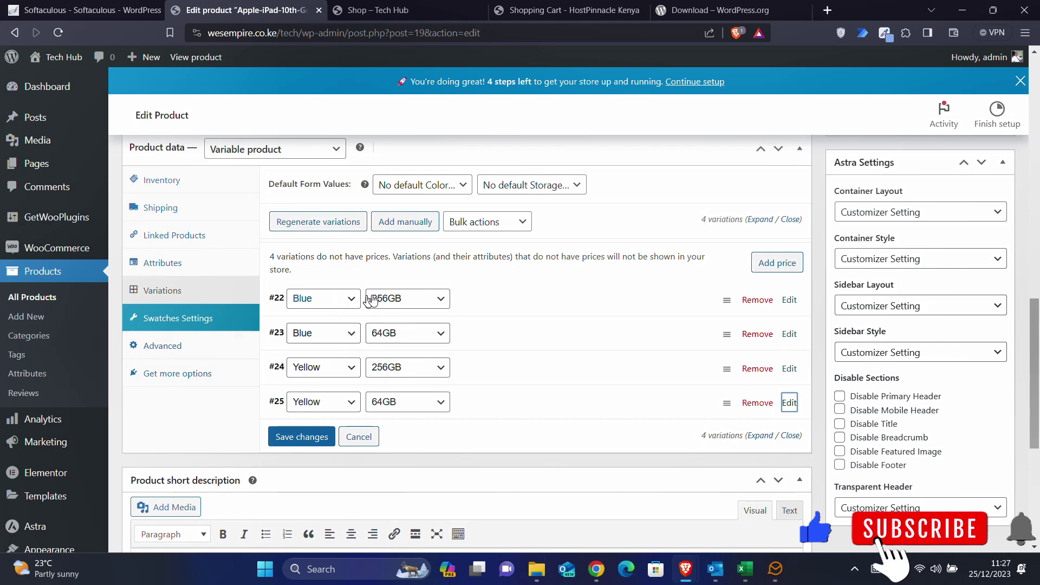
- Price the Blue 256GB variation at 68900 KSh and Blue 64GB at 53900 KSh
{"action": "left_click", "coordinate": [789, 300]}
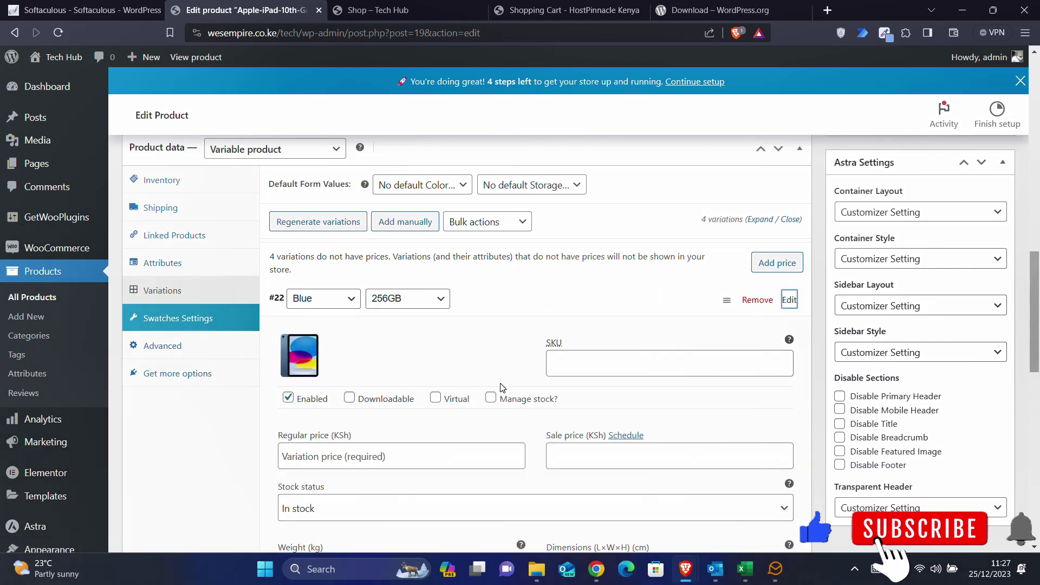
{"action": "scroll", "coordinate": [502, 387], "scroll_direction": "down", "scroll_amount": 5}
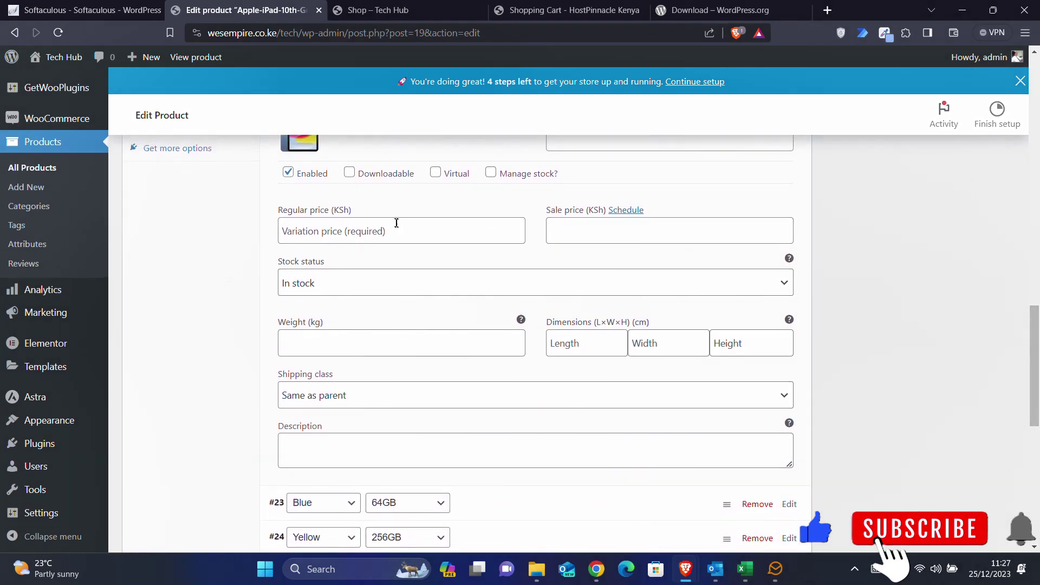
{"action": "left_click", "coordinate": [396, 226]}
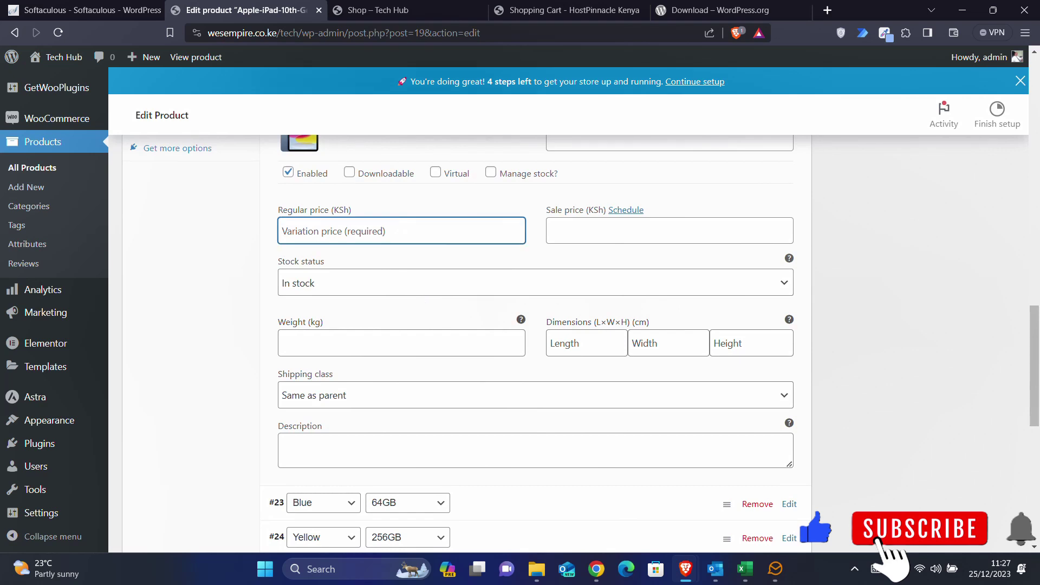
{"action": "type", "text": "68900"}
{"action": "scroll", "coordinate": [487, 215], "scroll_direction": "up", "scroll_amount": 1}
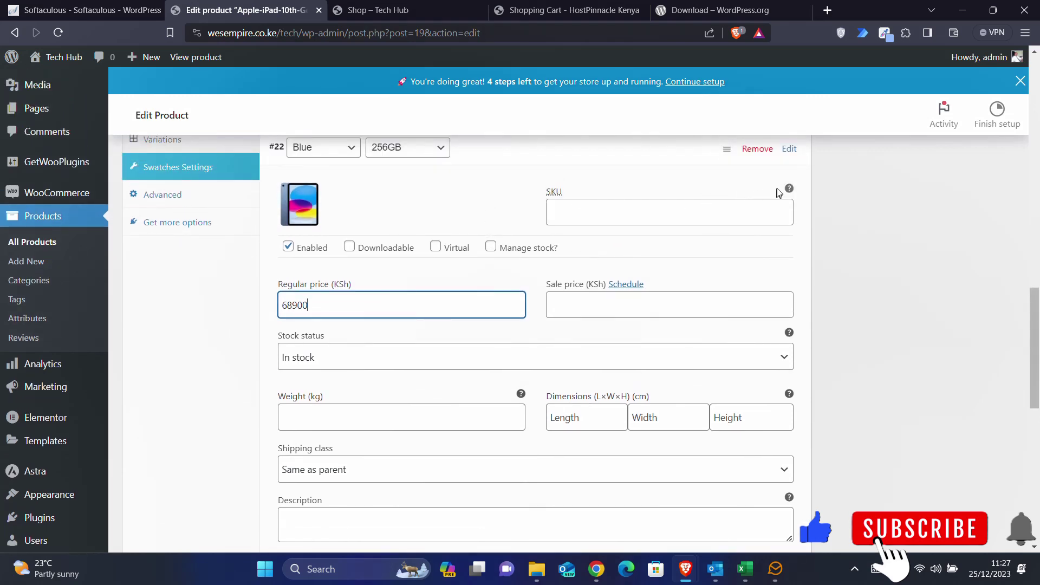
{"action": "left_click", "coordinate": [788, 151]}
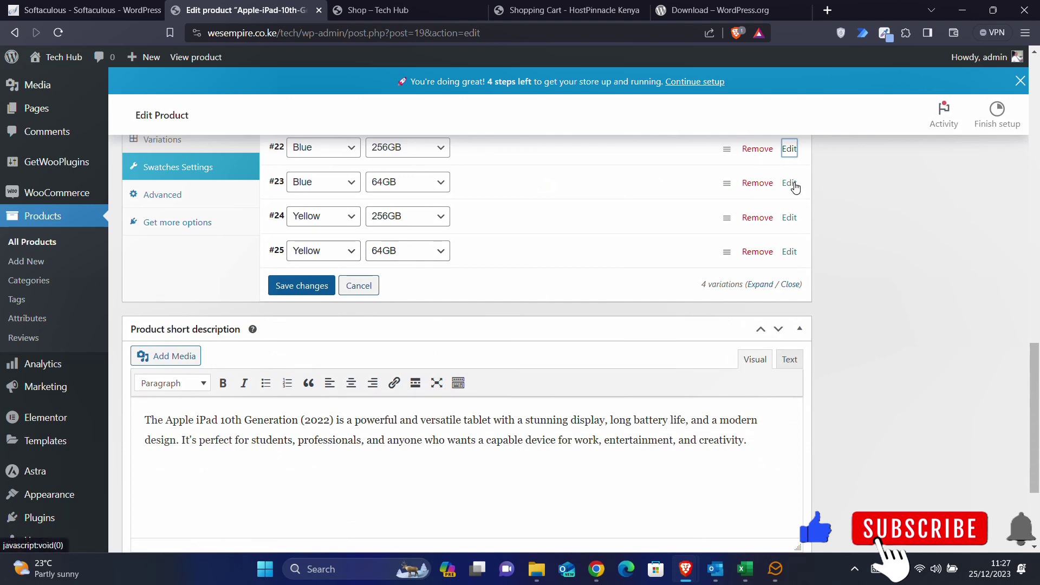
{"action": "left_click", "coordinate": [792, 186]}
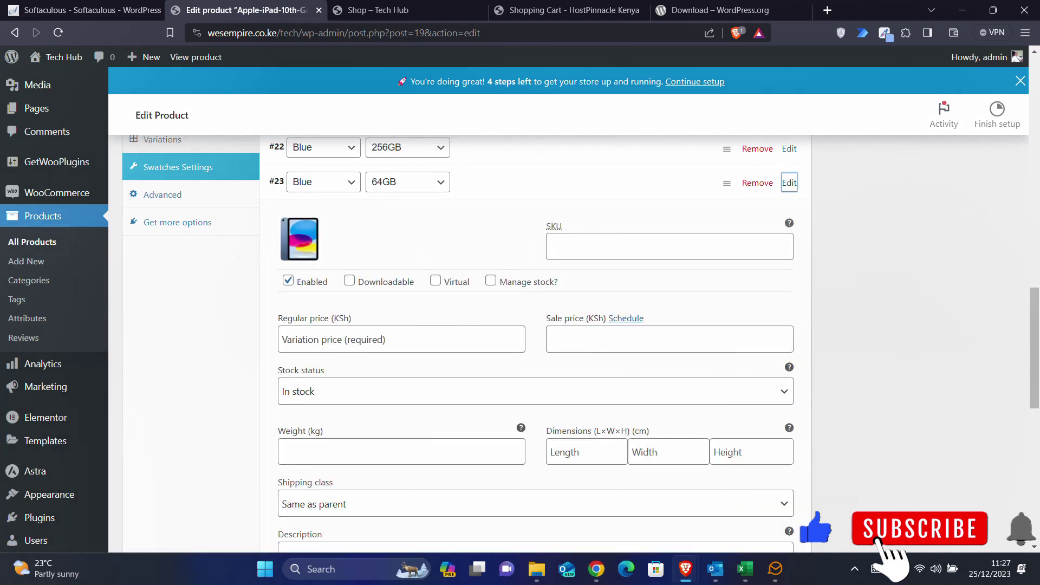
{"action": "left_click", "coordinate": [401, 340]}
{"action": "type", "text": "53900"}
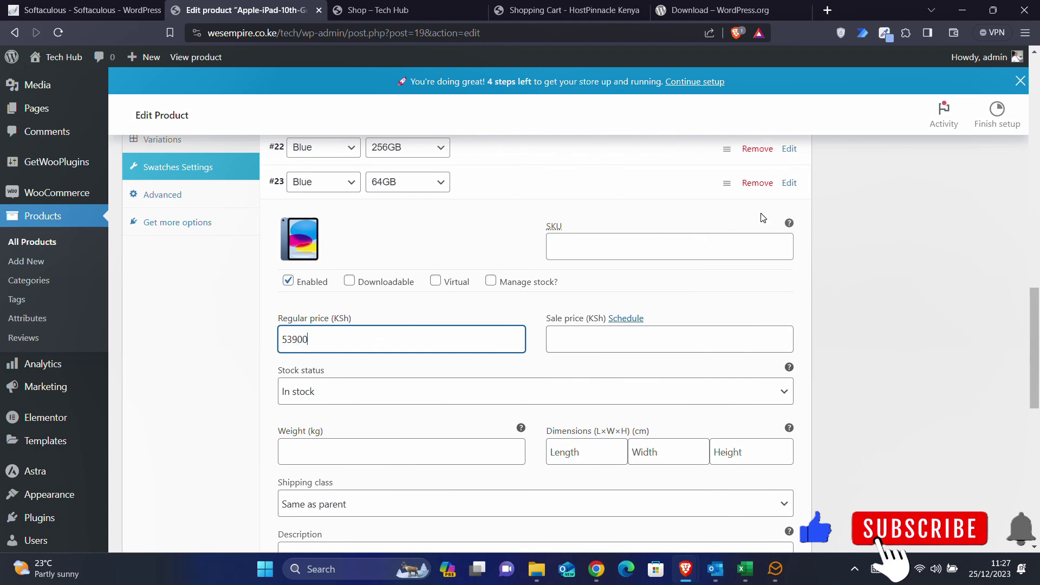
{"action": "left_click", "coordinate": [790, 183]}
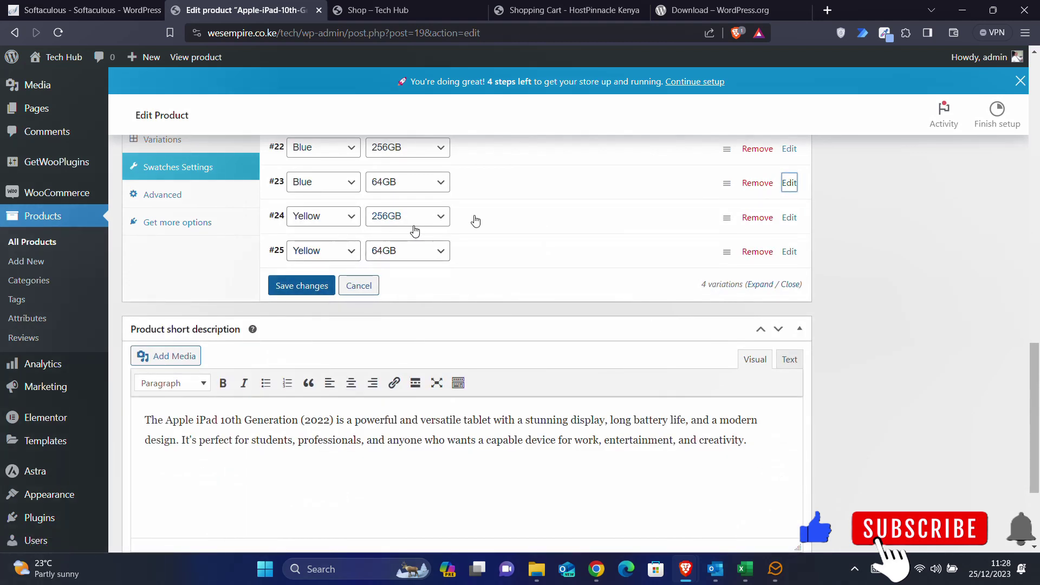
- Price Yellow 256GB at 68900 KSh and Yellow 64GB at 53900 KSh, then save the variations
{"action": "left_click", "coordinate": [789, 217]}
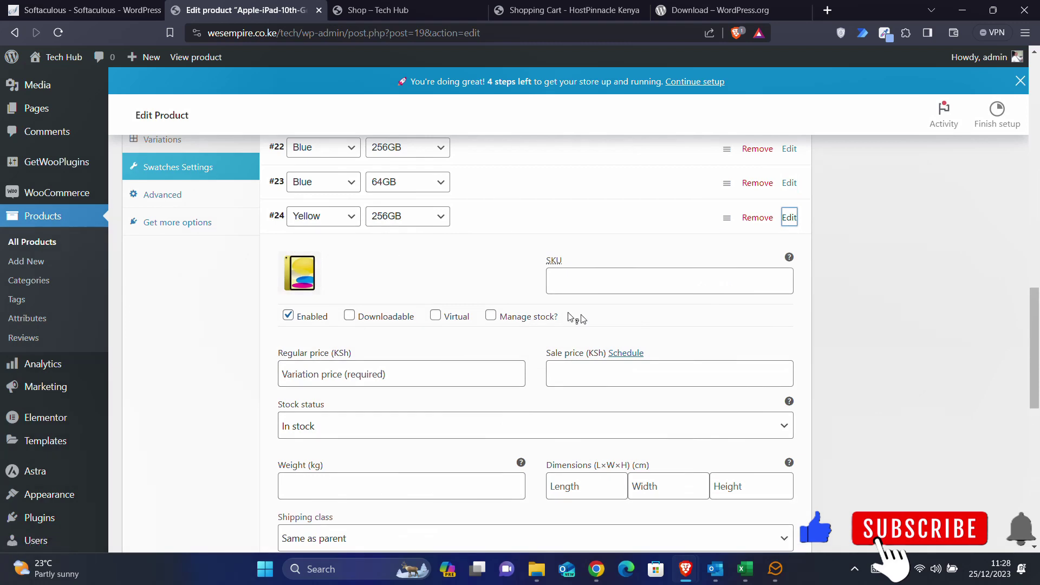
{"action": "left_click", "coordinate": [347, 374]}
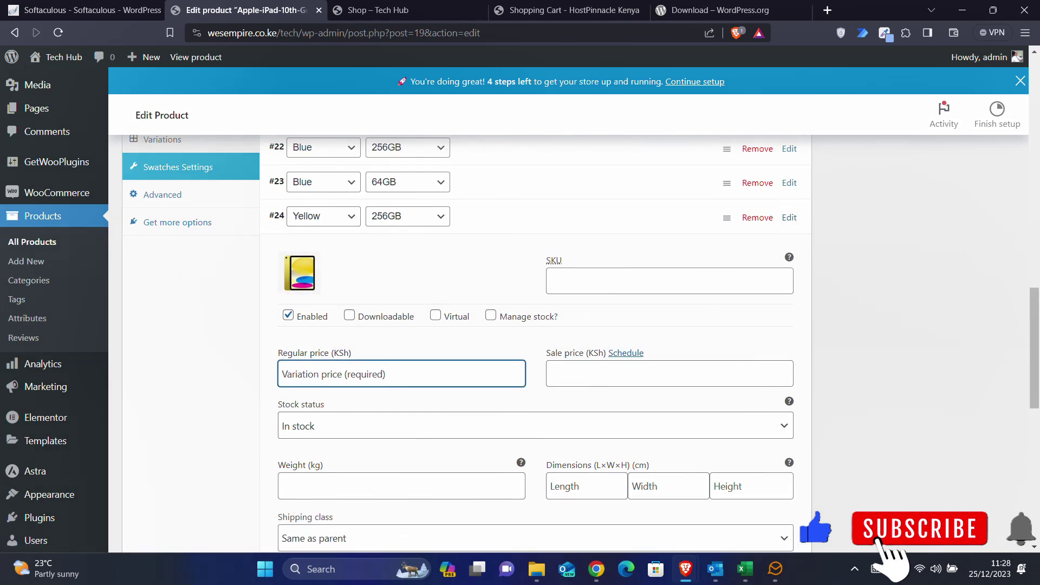
{"action": "type", "text": "68900"}
{"action": "left_click", "coordinate": [789, 217]}
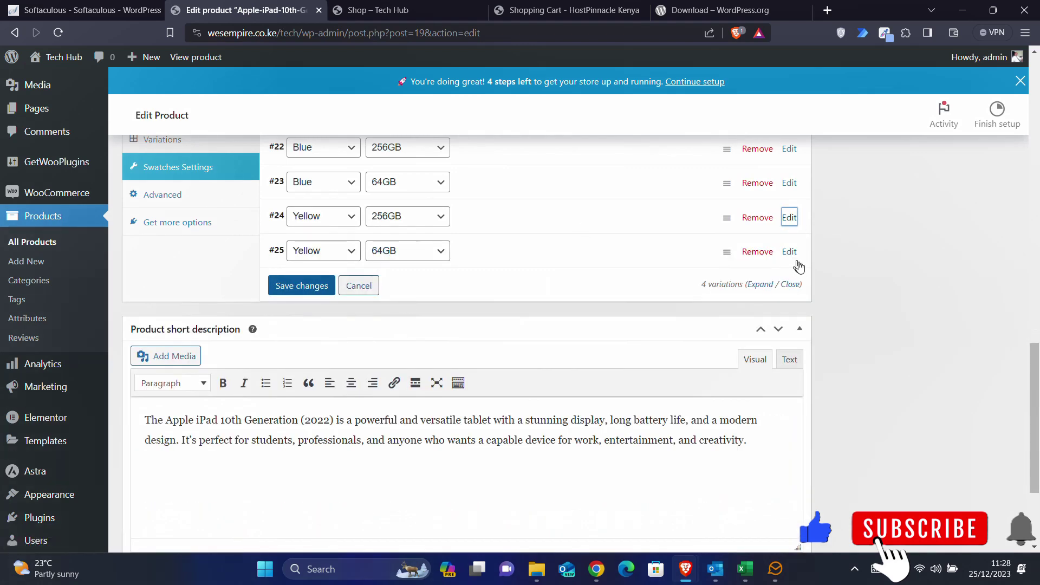
{"action": "left_click", "coordinate": [789, 251]}
{"action": "left_click", "coordinate": [331, 408]}
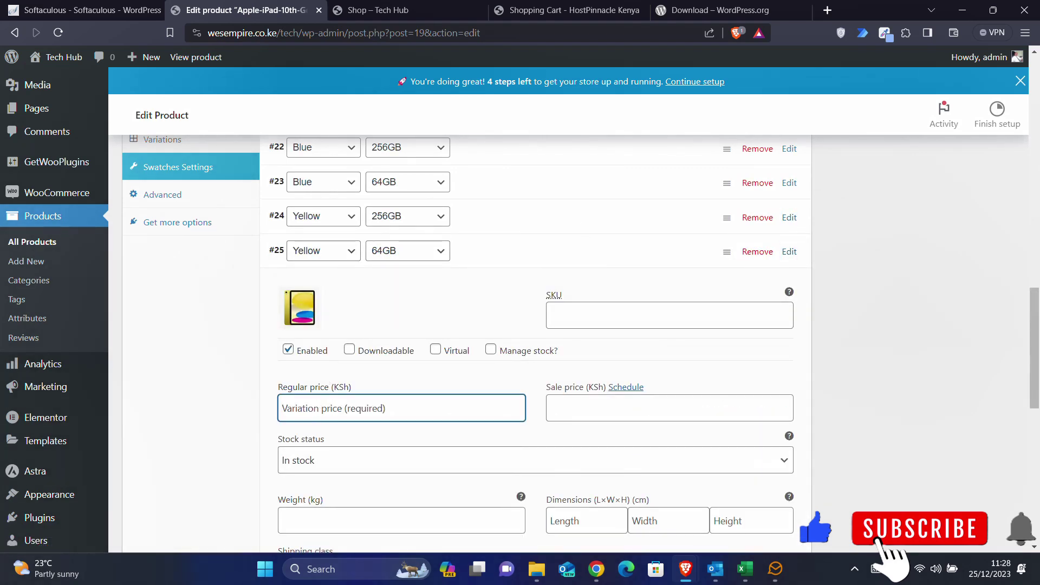
{"action": "type", "text": "53900"}
{"action": "left_click", "coordinate": [789, 252]}
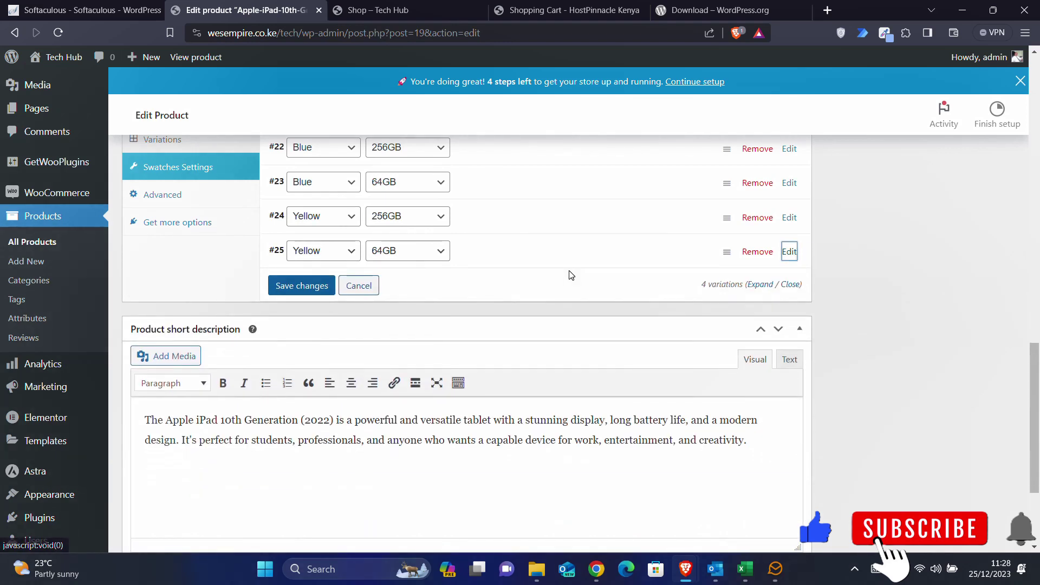
{"action": "scroll", "coordinate": [569, 275], "scroll_direction": "up", "scroll_amount": 2}
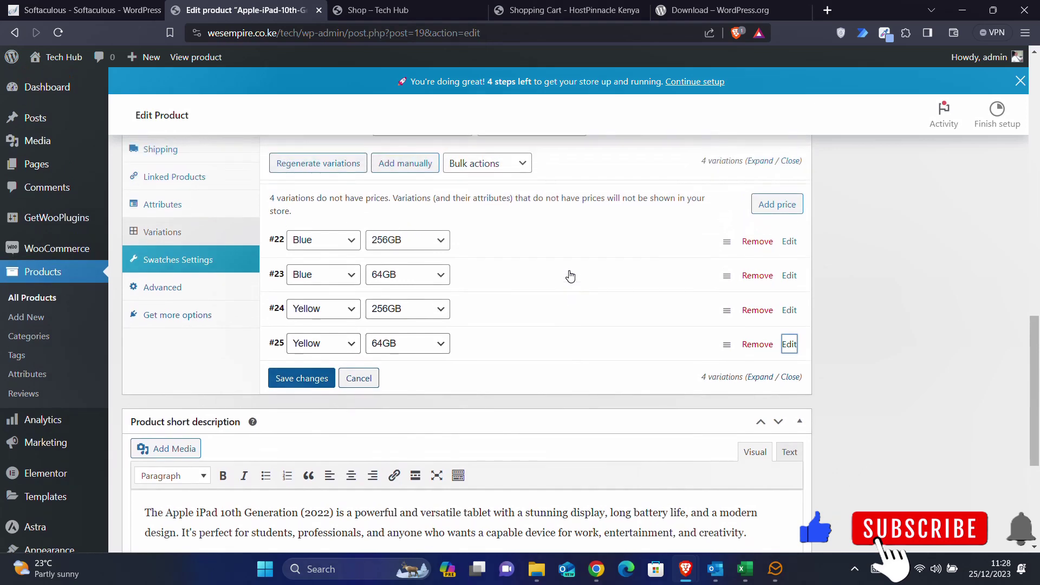
{"action": "left_click", "coordinate": [303, 380]}
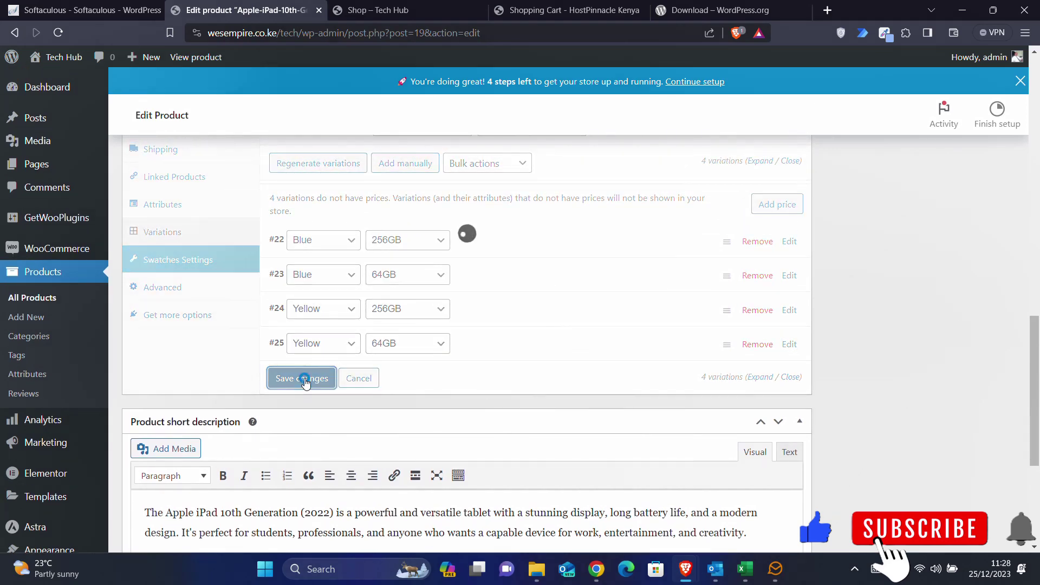
- Update the published iPad product with the new variation prices
{"action": "scroll", "coordinate": [558, 317], "scroll_direction": "up", "scroll_amount": 4}
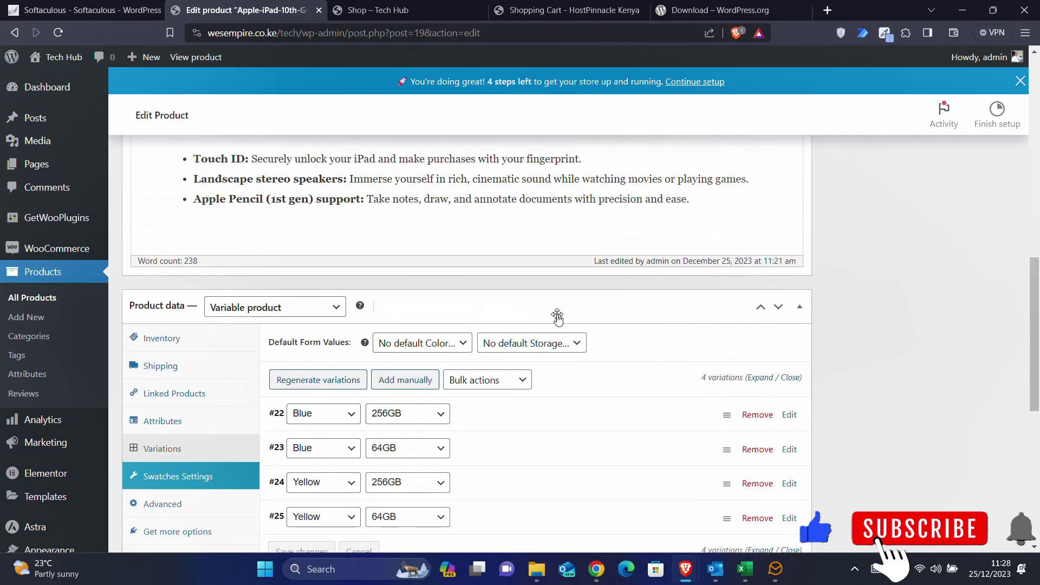
{"action": "scroll", "coordinate": [557, 317], "scroll_direction": "up", "scroll_amount": 15}
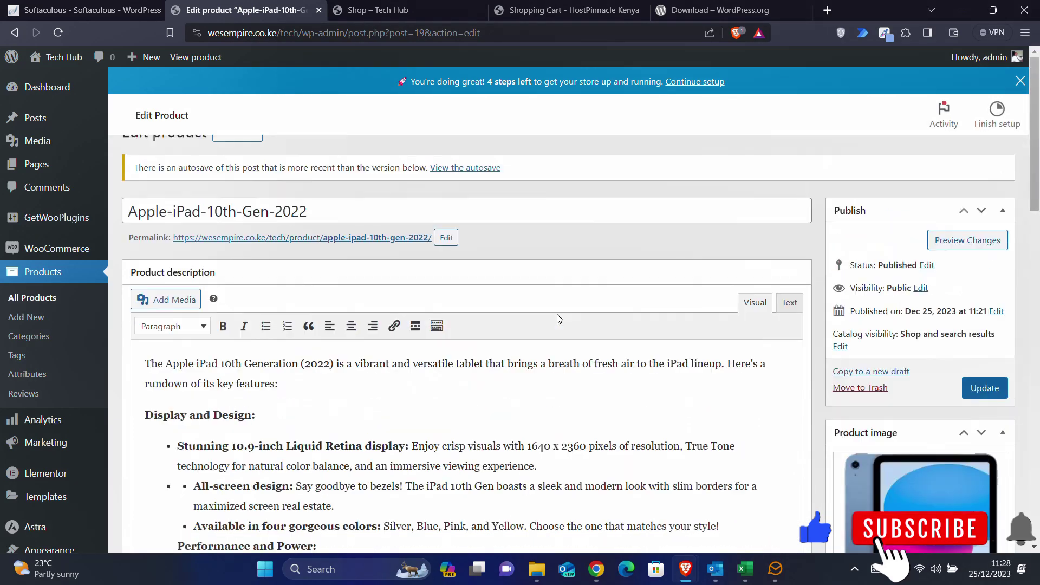
{"action": "left_click", "coordinate": [984, 389]}
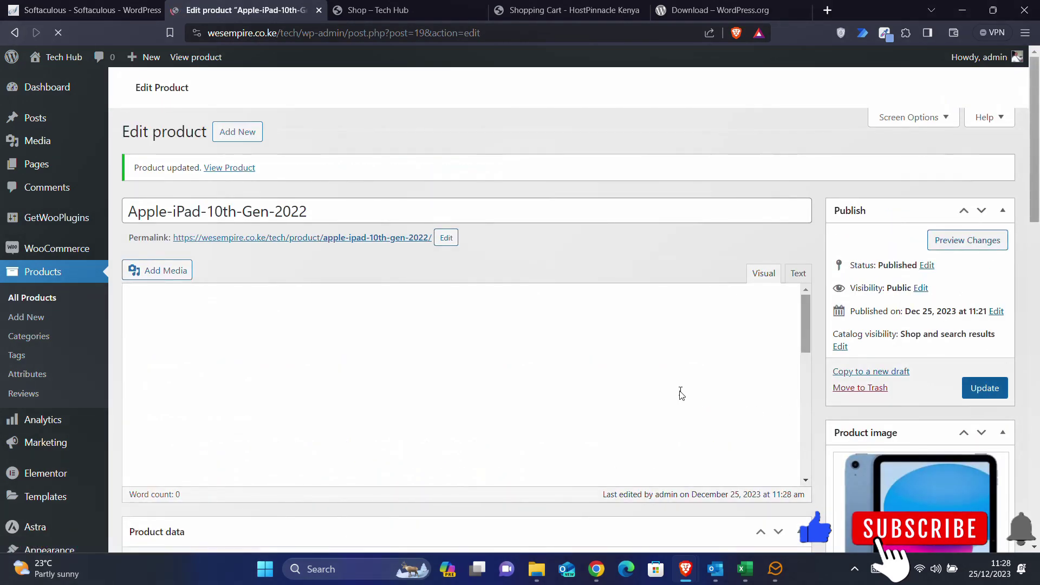
{"action": "scroll", "coordinate": [510, 501], "scroll_direction": "down", "scroll_amount": 5}
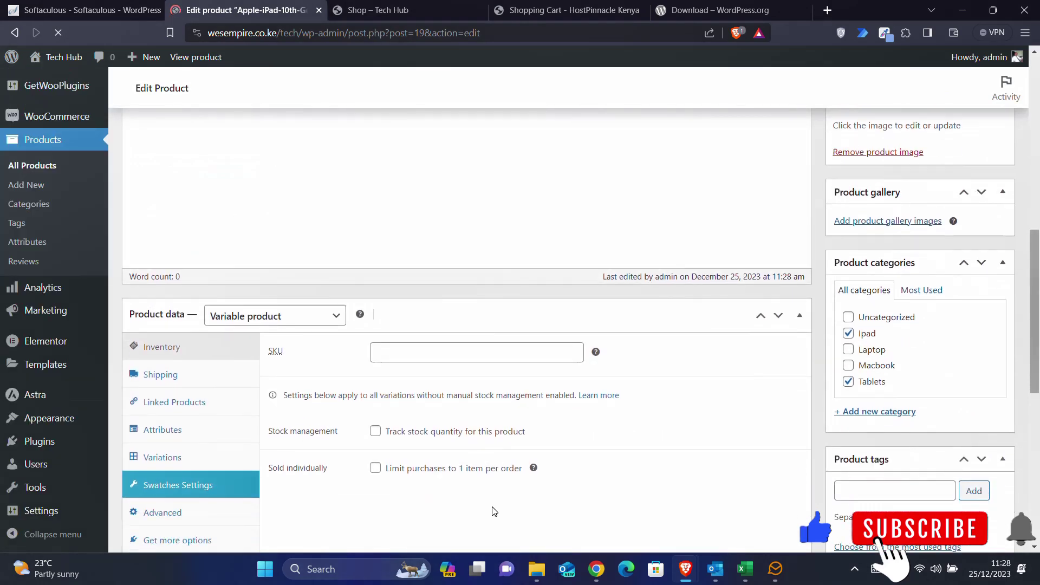
{"action": "scroll", "coordinate": [493, 510], "scroll_direction": "down", "scroll_amount": 8}
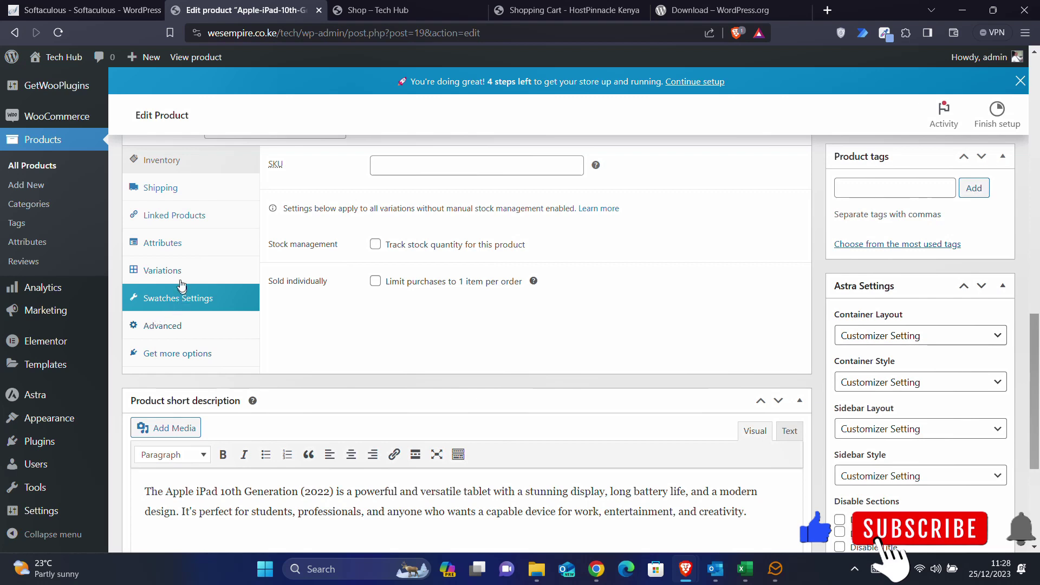
- Review the Advanced and Color attribute settings, then list variations #22–#25
{"action": "scroll", "coordinate": [190, 318], "scroll_direction": "up", "scroll_amount": 2}
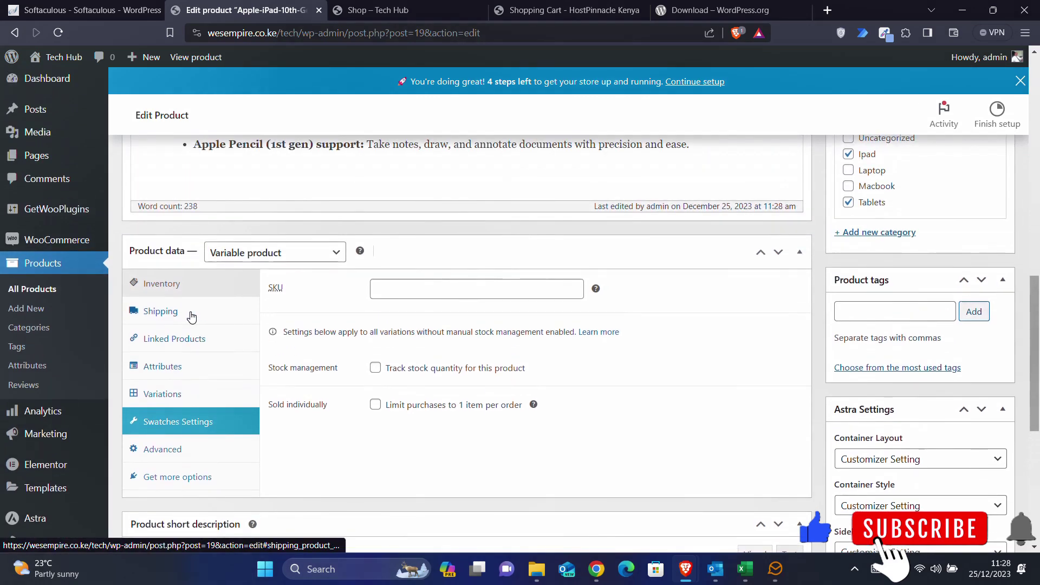
{"action": "scroll", "coordinate": [190, 318], "scroll_direction": "down", "scroll_amount": 2}
{"action": "left_click", "coordinate": [164, 359]}
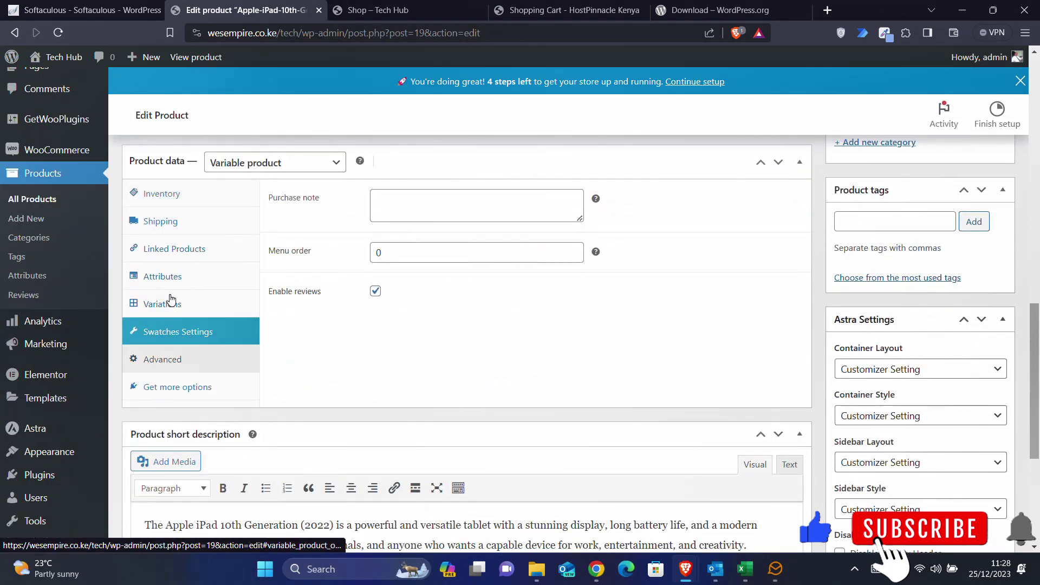
{"action": "left_click", "coordinate": [166, 279]}
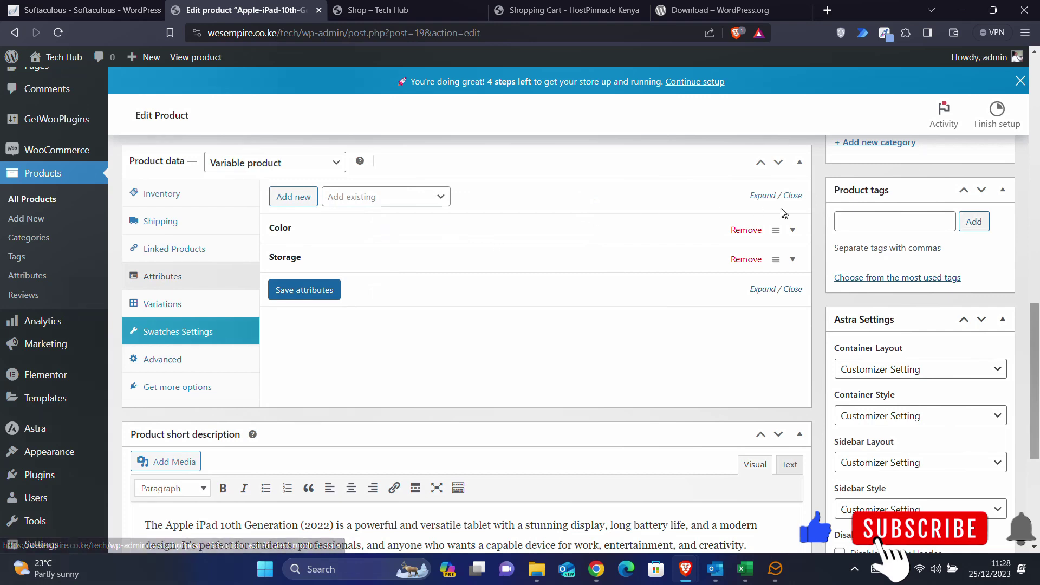
{"action": "left_click", "coordinate": [797, 233]}
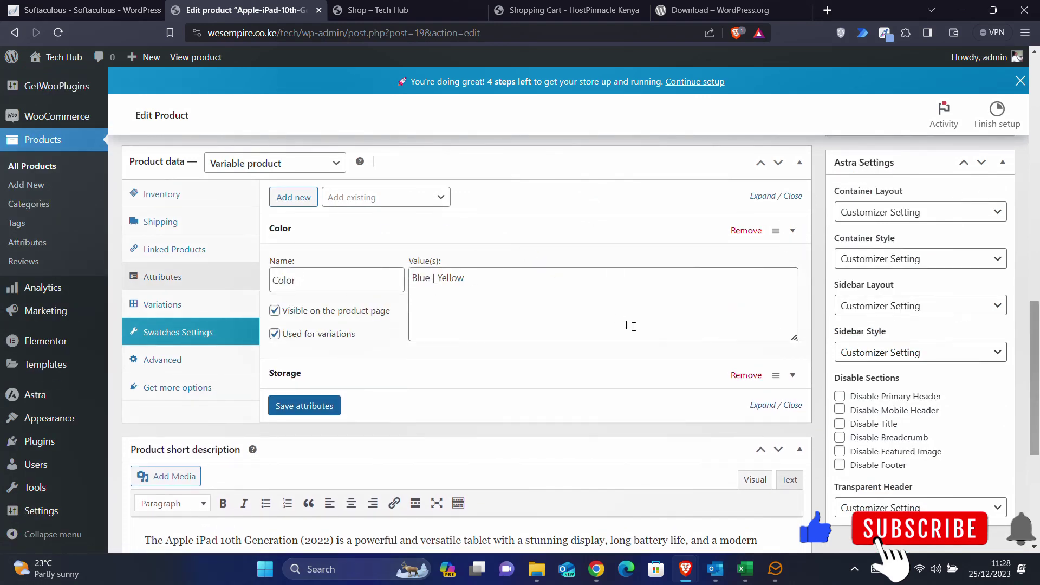
{"action": "left_click", "coordinate": [170, 306]}
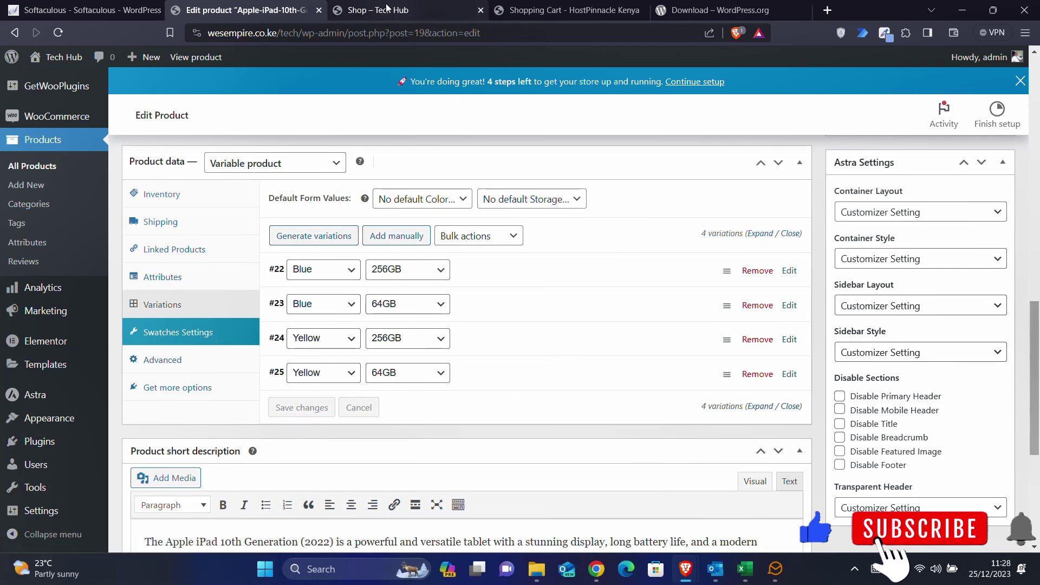
{"action": "left_click", "coordinate": [418, 7]}
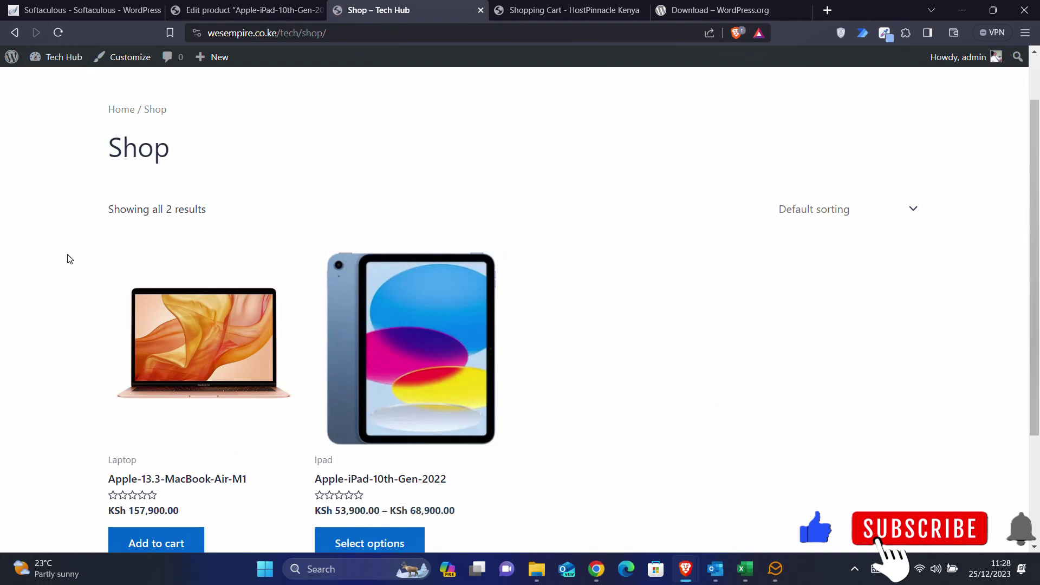
- Open the Apple-iPad-10th-Gen-2022 page and try the Blue/Yellow and 256GB/64GB swatches
{"action": "scroll", "coordinate": [76, 327], "scroll_direction": "down", "scroll_amount": 2}
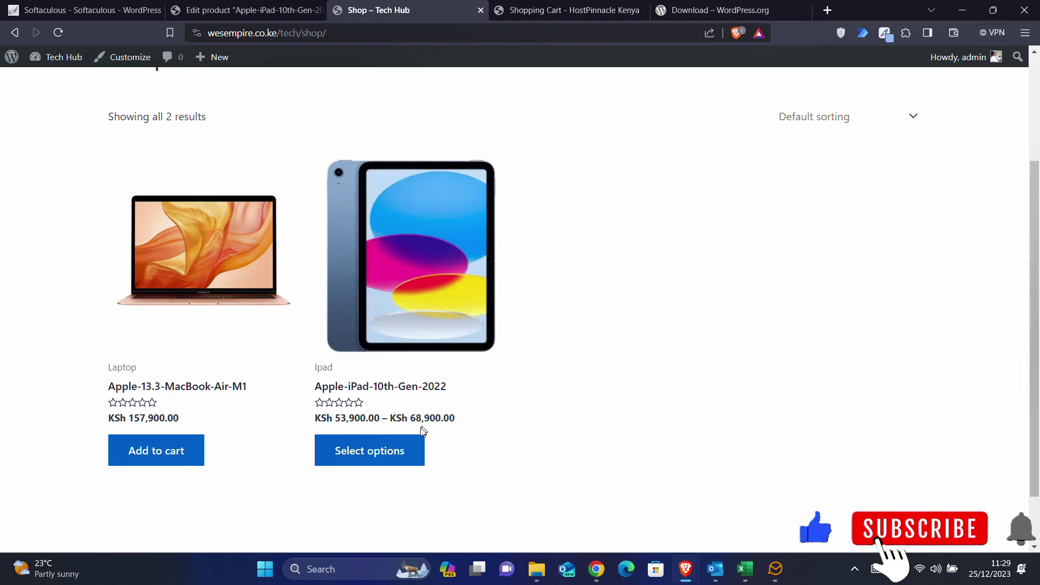
{"action": "left_click", "coordinate": [403, 449]}
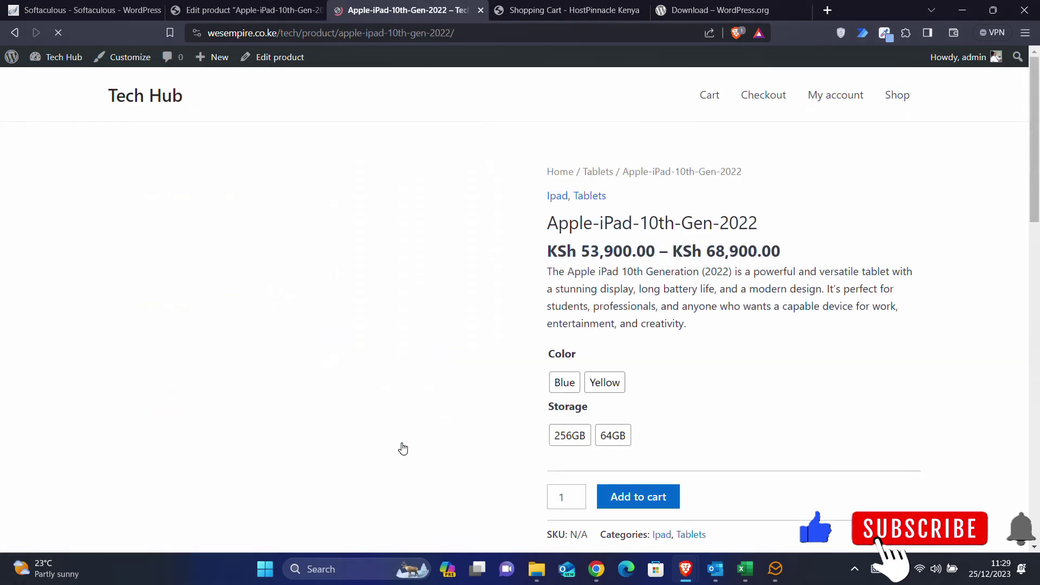
{"action": "scroll", "coordinate": [693, 380], "scroll_direction": "down", "scroll_amount": 1}
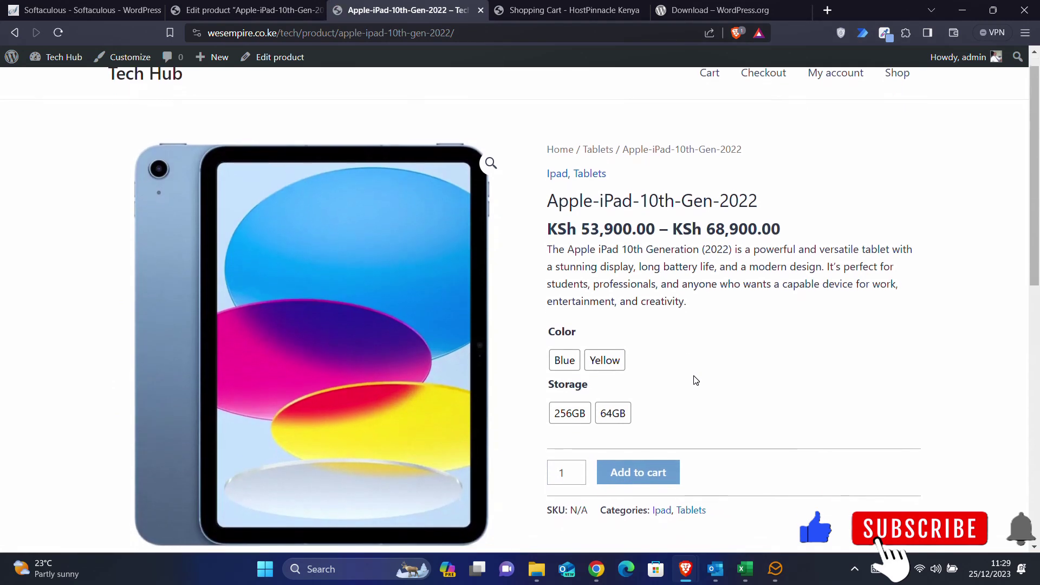
{"action": "scroll", "coordinate": [695, 380], "scroll_direction": "down", "scroll_amount": 1}
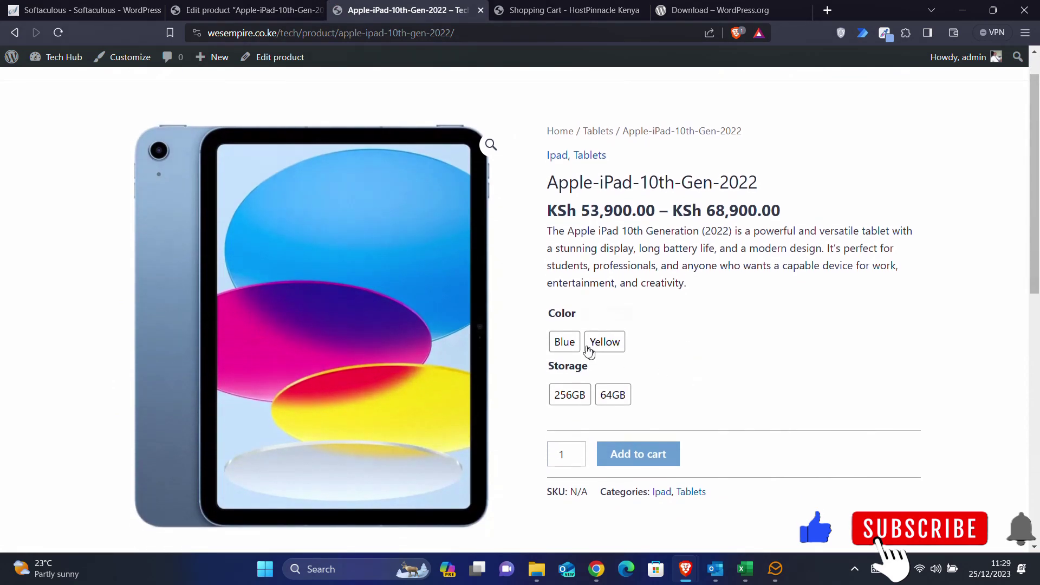
{"action": "left_click", "coordinate": [561, 341]}
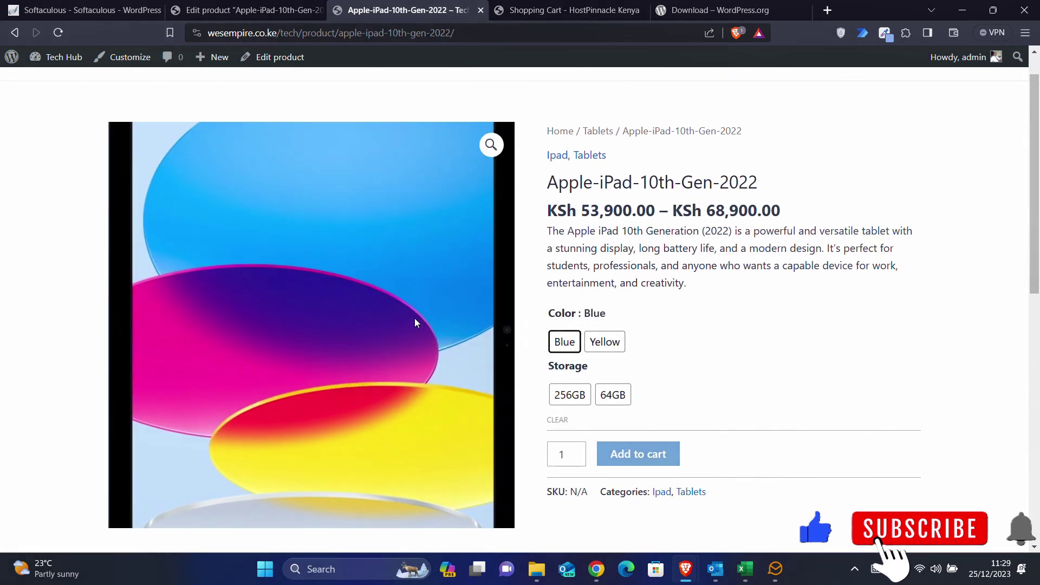
{"action": "left_click", "coordinate": [602, 340]}
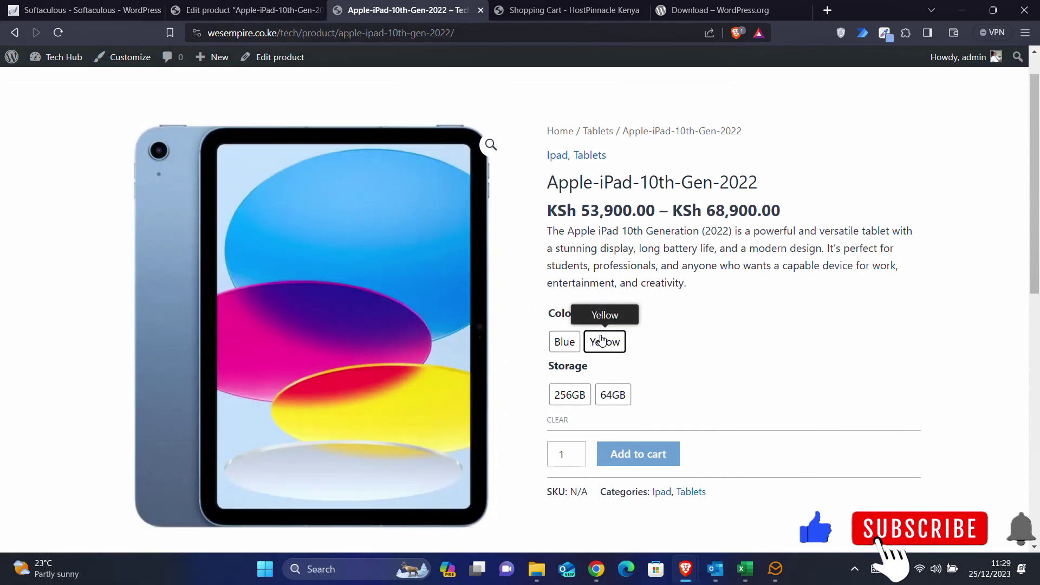
{"action": "left_click", "coordinate": [577, 398]}
{"action": "left_click", "coordinate": [614, 398]}
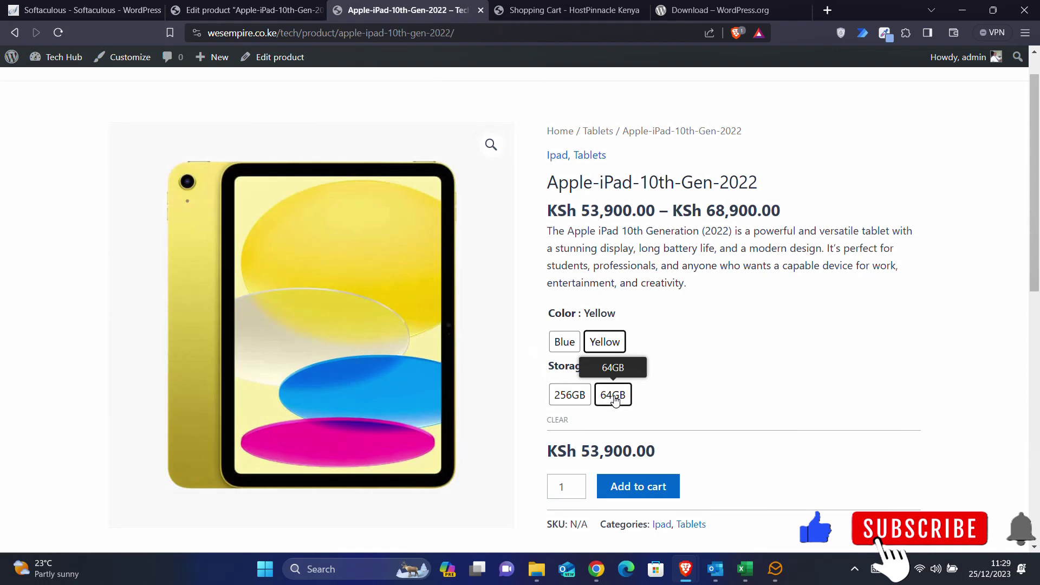
{"action": "left_click", "coordinate": [574, 400]}
{"action": "left_click", "coordinate": [611, 399]}
{"action": "left_click", "coordinate": [563, 341]}
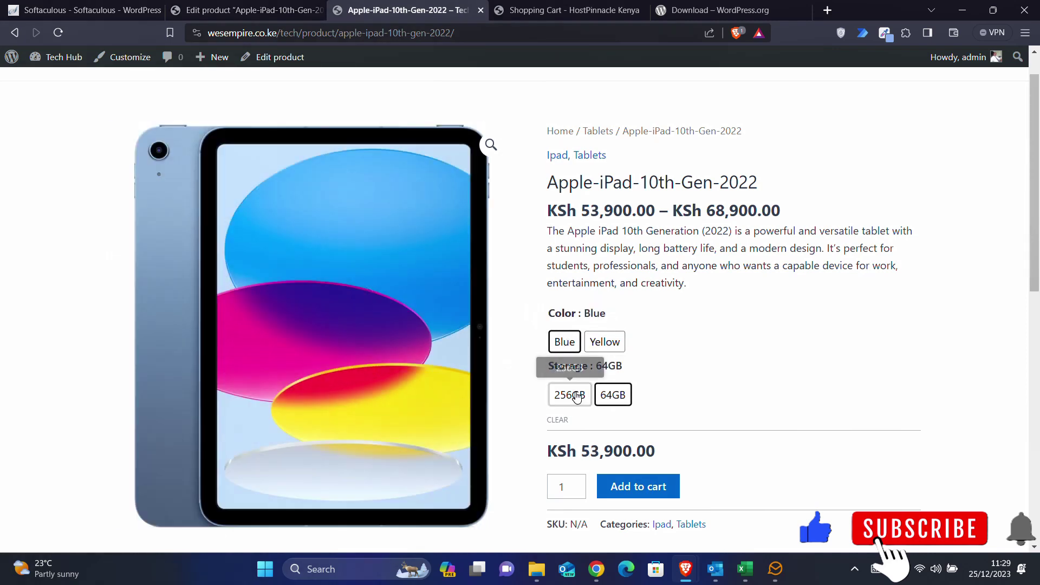
{"action": "left_click", "coordinate": [577, 397]}
{"action": "left_click", "coordinate": [612, 395]}
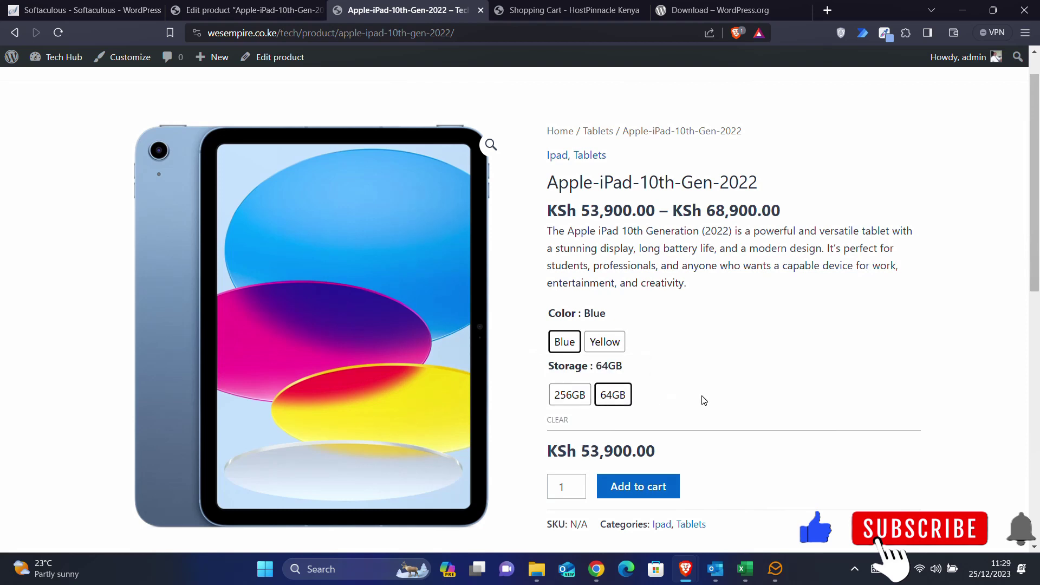
- Confirm 256GB shows KSh 68,900.00 and 64GB KSh 53,900.00, then return to the editor
{"action": "left_click", "coordinate": [560, 401]}
{"action": "left_click_drag", "start_coordinate": [583, 449], "coordinate": [672, 460]}
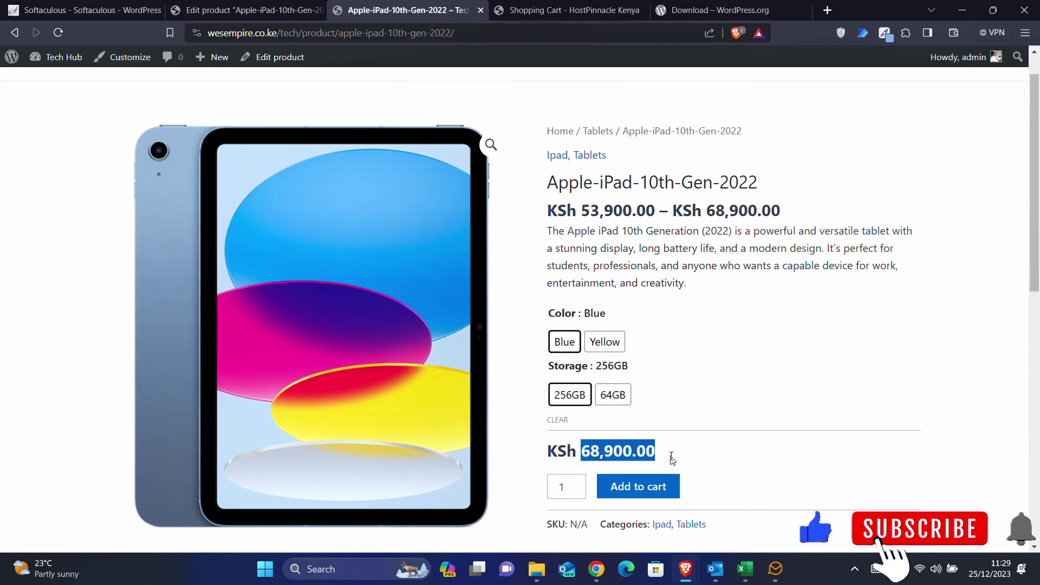
{"action": "left_click", "coordinate": [626, 401]}
{"action": "left_click_drag", "start_coordinate": [590, 450], "coordinate": [670, 456]}
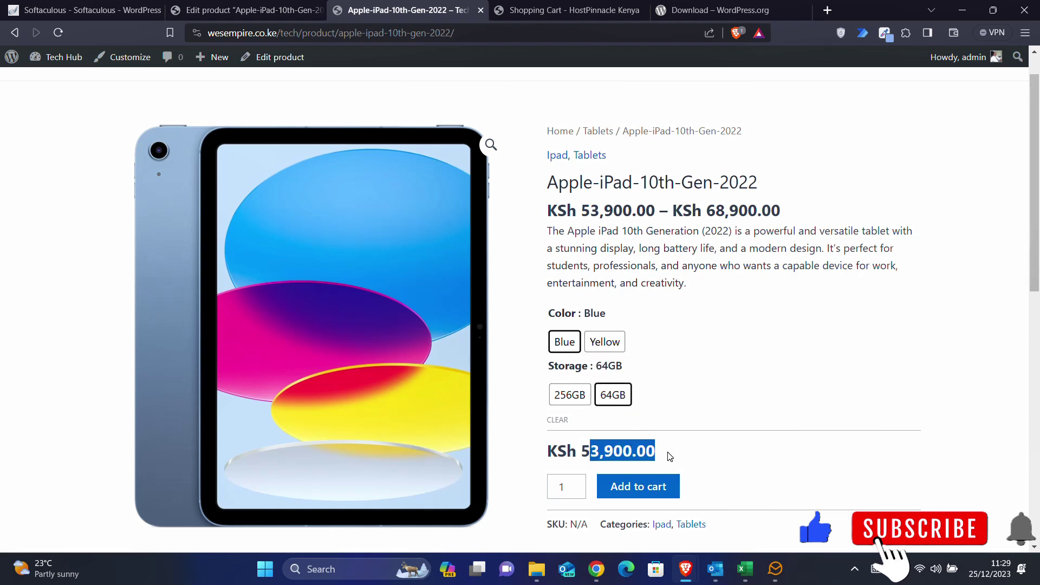
{"action": "left_click", "coordinate": [613, 343]}
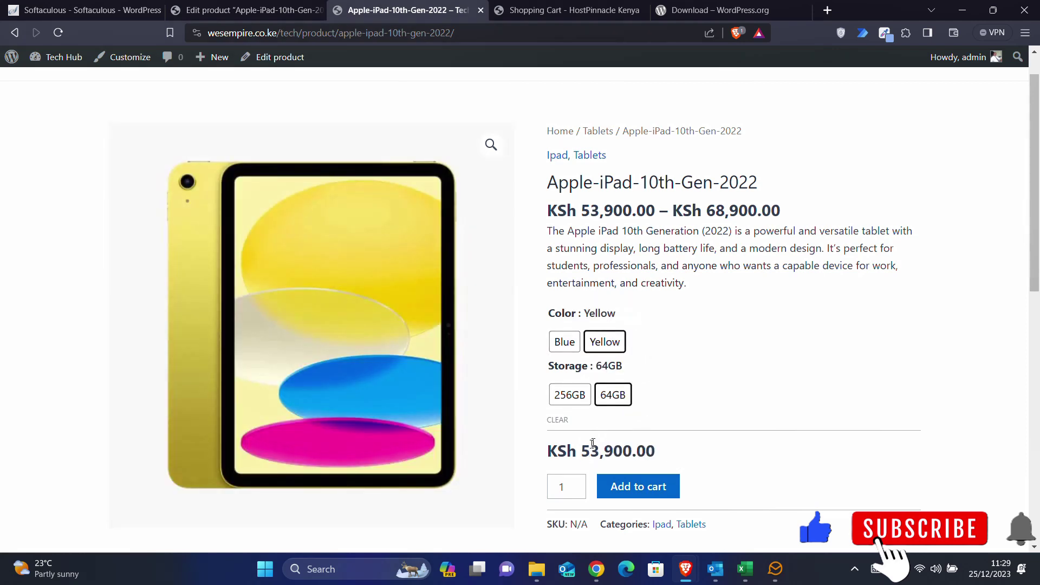
{"action": "left_click", "coordinate": [565, 400]}
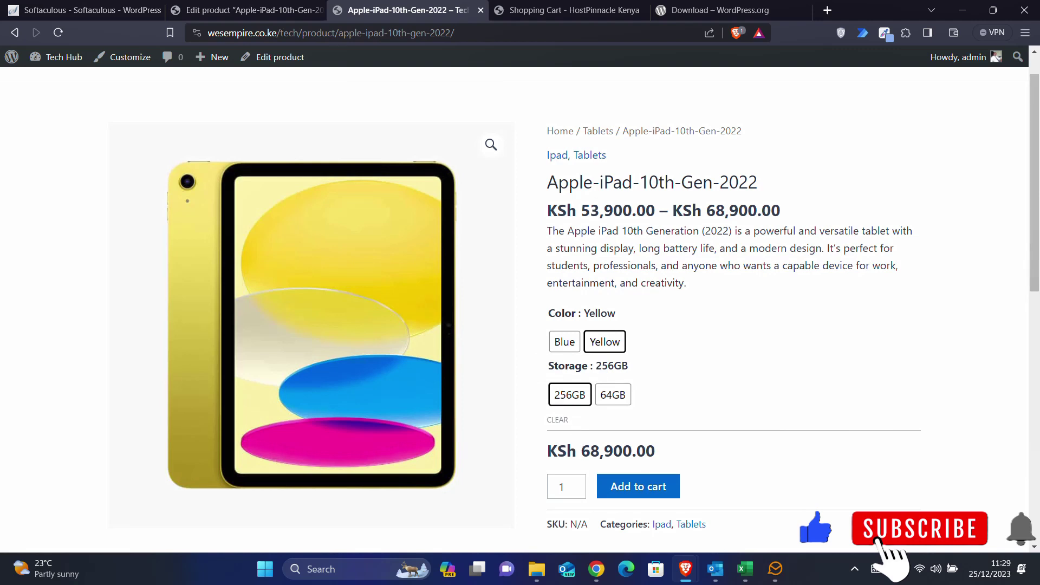
{"action": "left_click_drag", "start_coordinate": [582, 451], "coordinate": [646, 451]}
{"action": "left_click", "coordinate": [613, 395]}
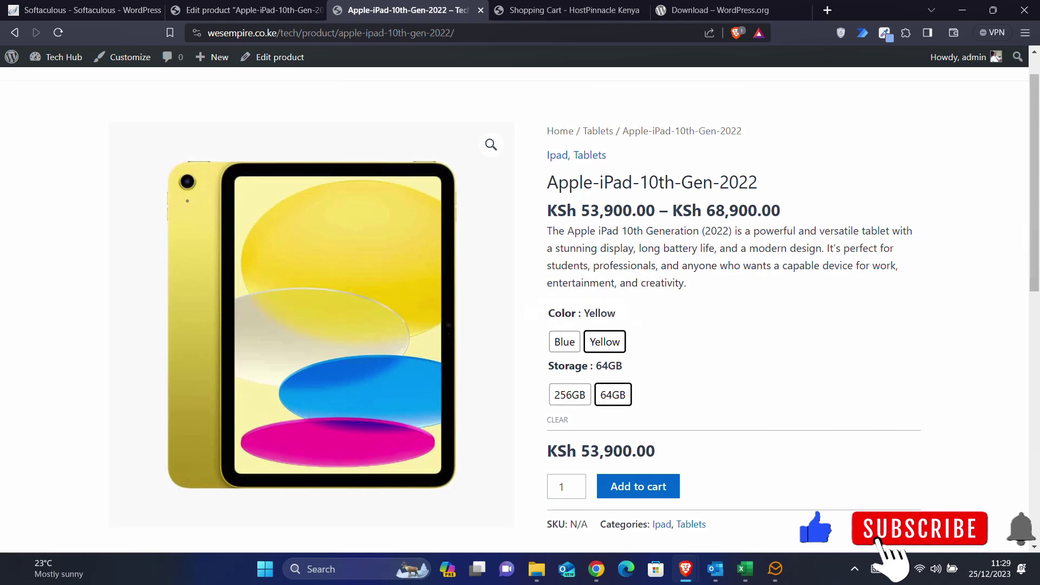
{"action": "left_click", "coordinate": [246, 10]}
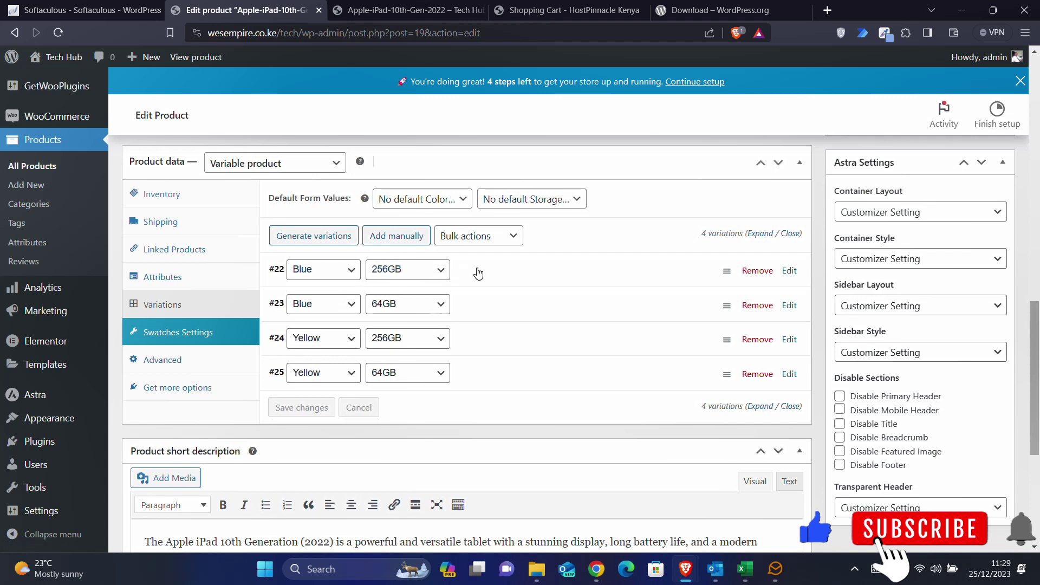
{"action": "left_click", "coordinate": [790, 271]}
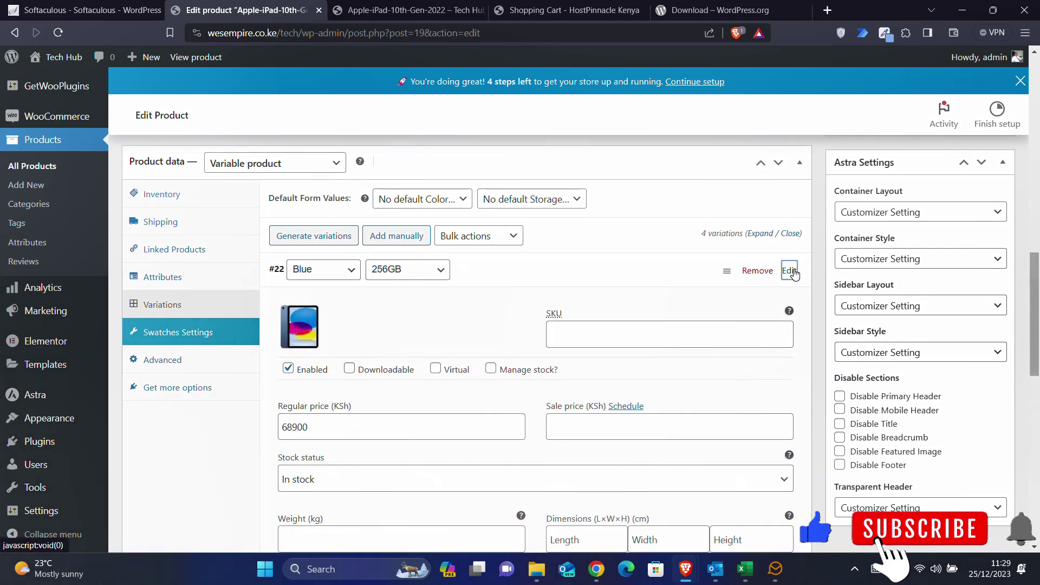
{"action": "left_click", "coordinate": [172, 273]}
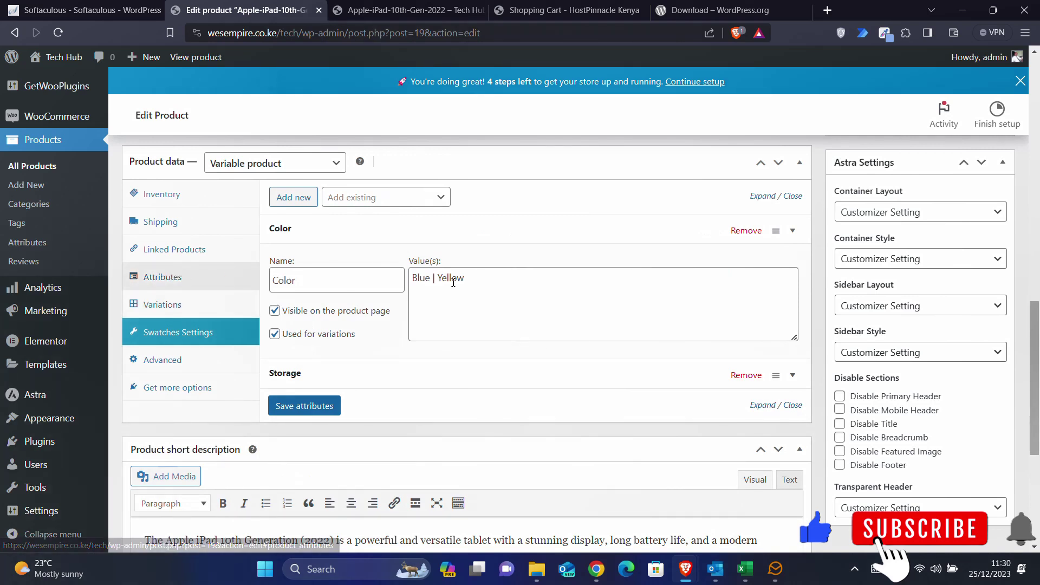
{"action": "left_click", "coordinate": [469, 283]}
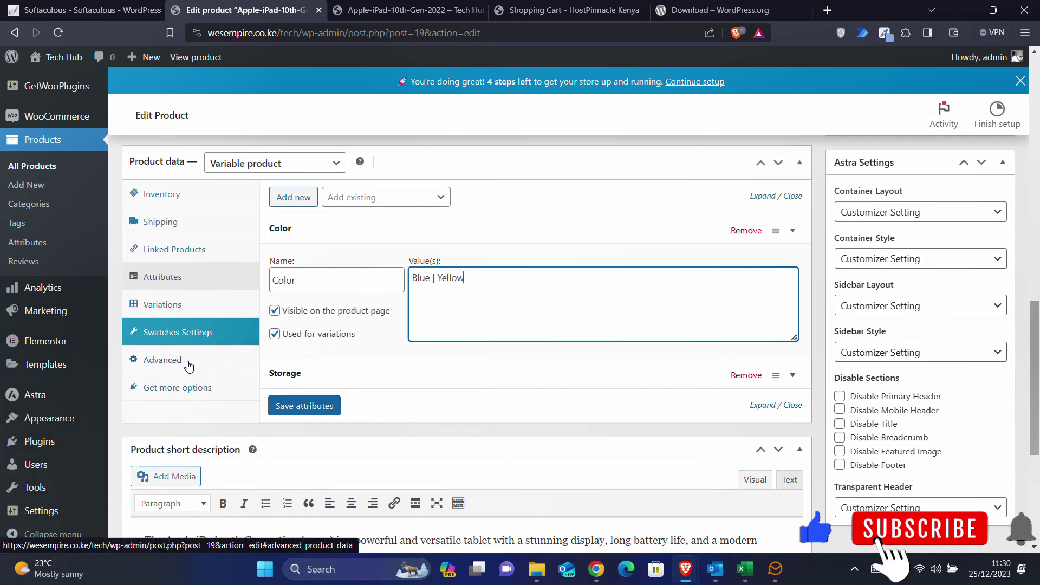
{"action": "scroll", "coordinate": [201, 386], "scroll_direction": "up", "scroll_amount": 1}
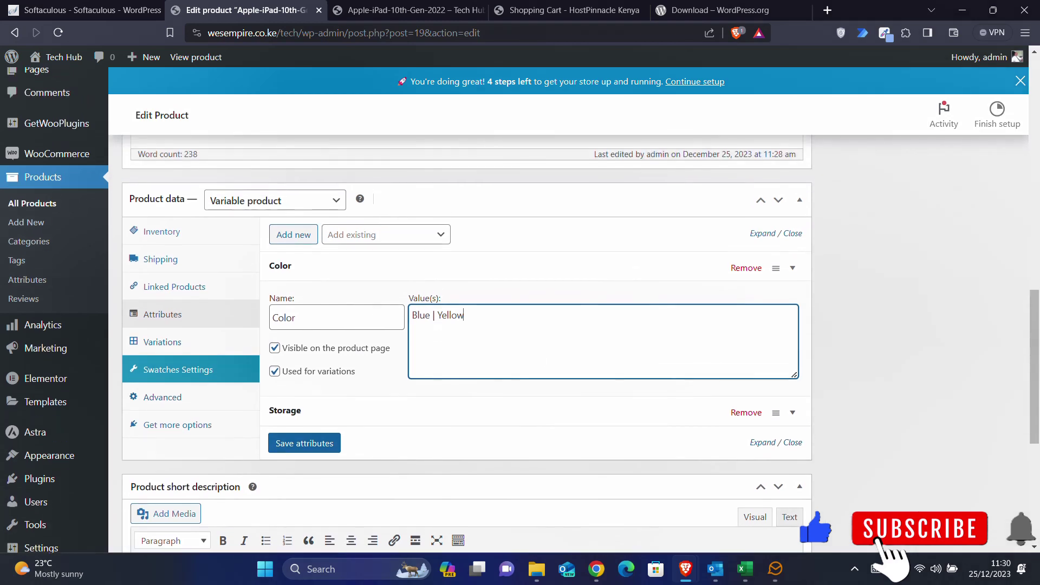
{"action": "left_click", "coordinate": [160, 405]}
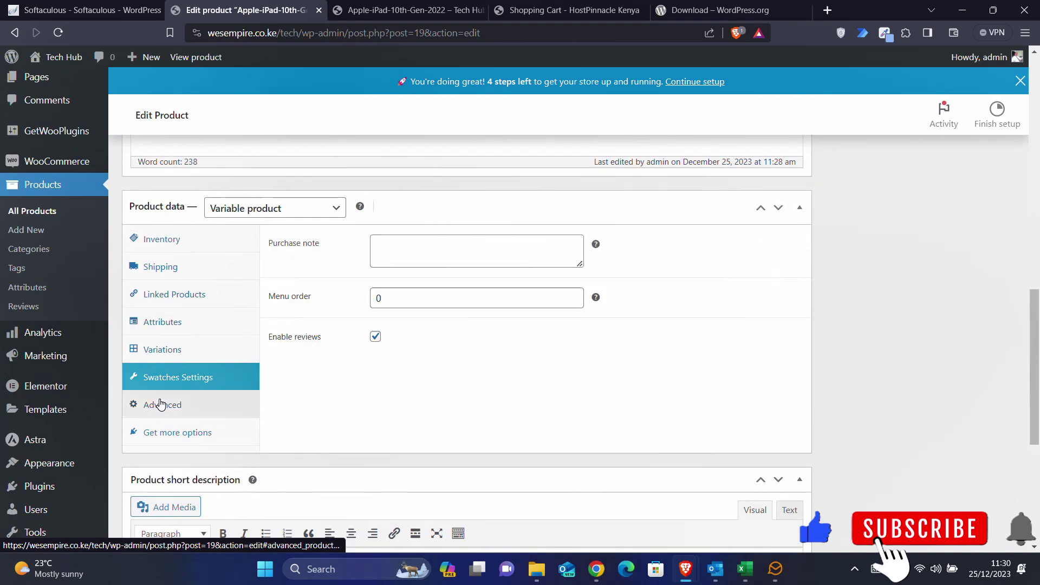
{"action": "left_click", "coordinate": [152, 322]}
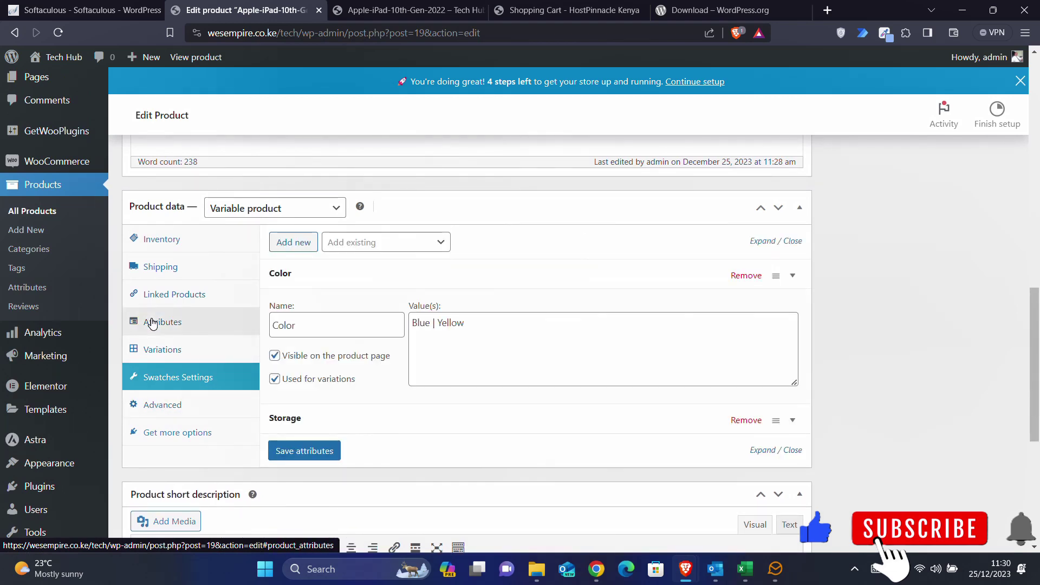
{"action": "left_click", "coordinate": [156, 353]}
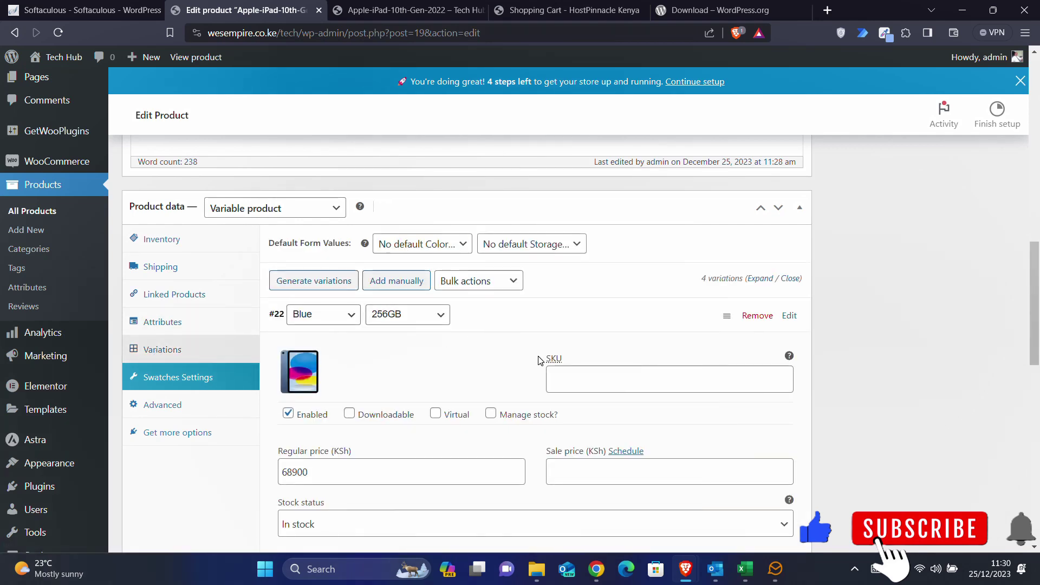
{"action": "scroll", "coordinate": [540, 360], "scroll_direction": "down", "scroll_amount": 2}
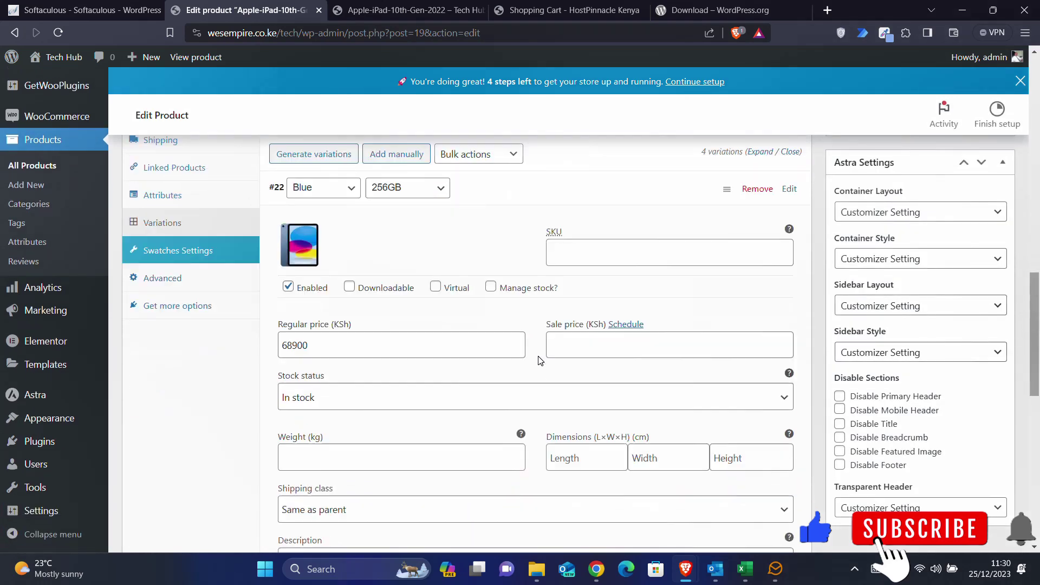
{"action": "scroll", "coordinate": [540, 360], "scroll_direction": "up", "scroll_amount": 2}
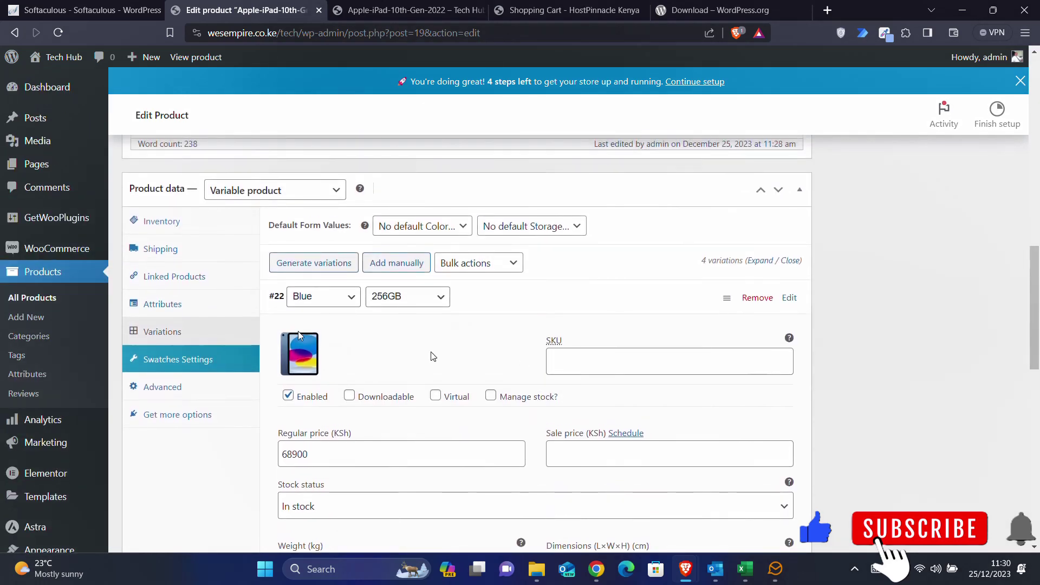
{"action": "left_click", "coordinate": [174, 306]}
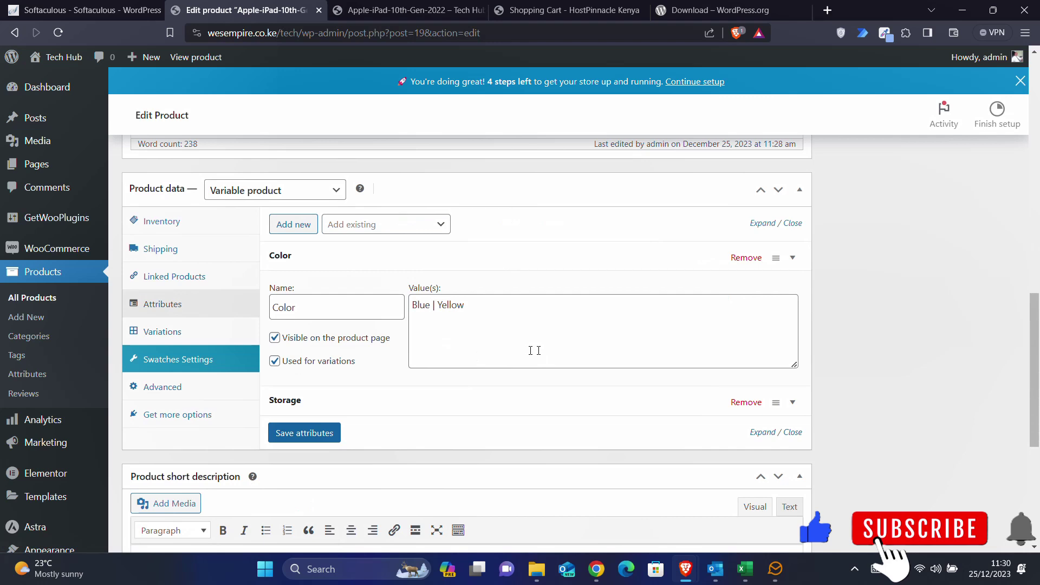
{"action": "left_click", "coordinate": [170, 330]}
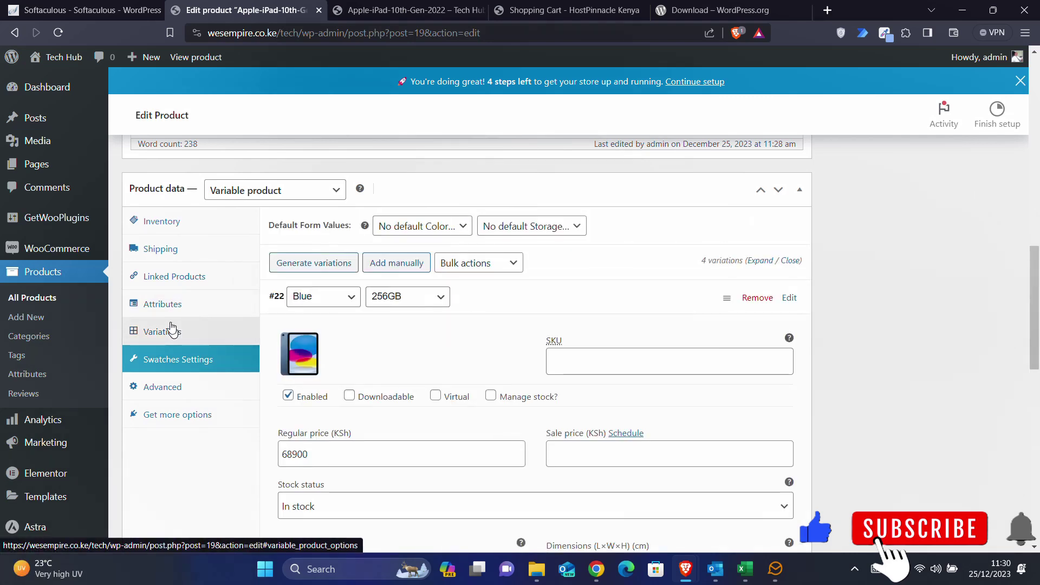
{"action": "left_click", "coordinate": [164, 306]}
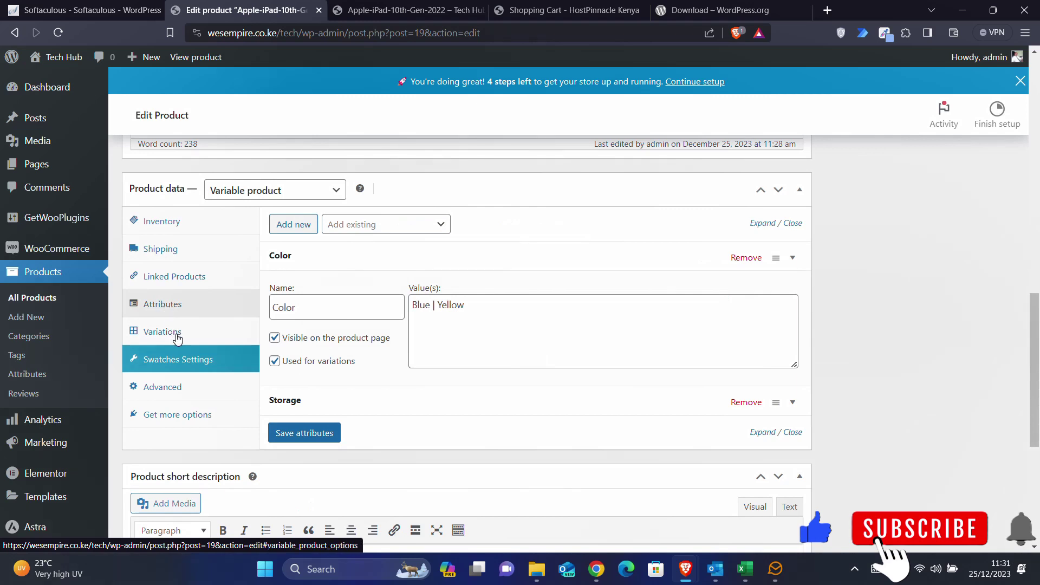
{"action": "left_click", "coordinate": [177, 340]}
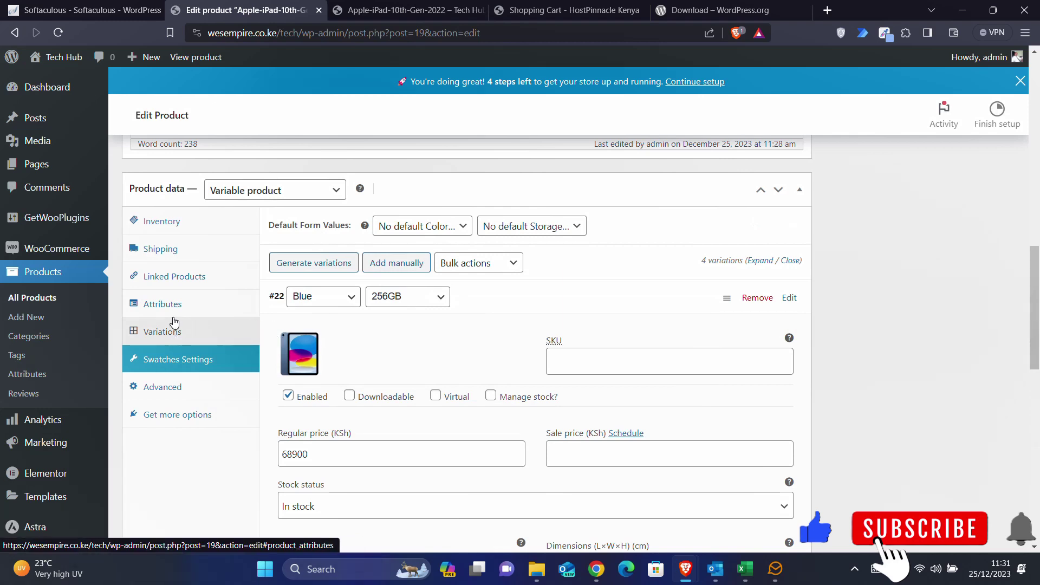
{"action": "scroll", "coordinate": [174, 323], "scroll_direction": "down", "scroll_amount": 2}
{"action": "left_click", "coordinate": [158, 281]}
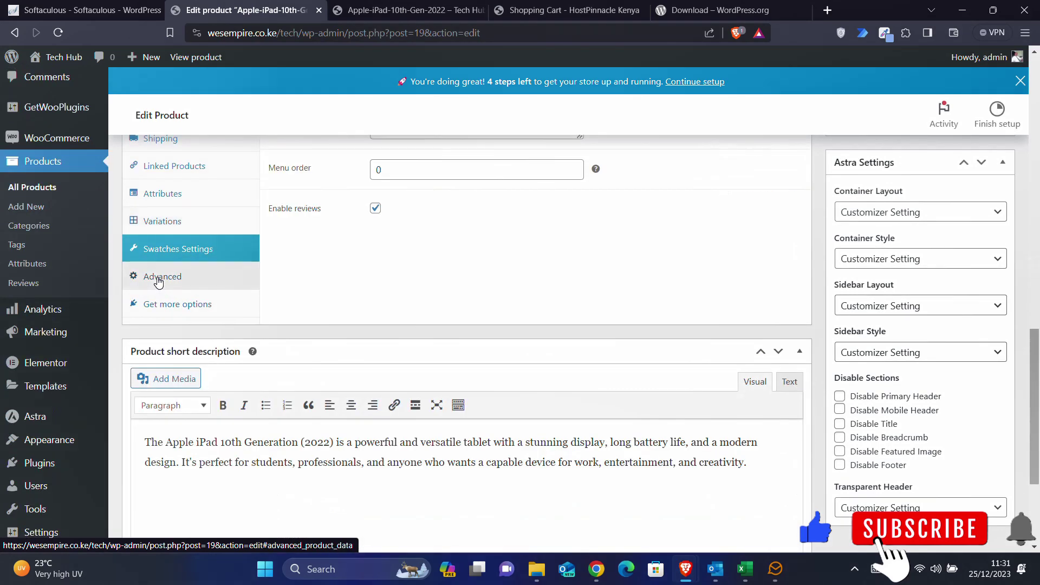
{"action": "scroll", "coordinate": [159, 281], "scroll_direction": "up", "scroll_amount": 3}
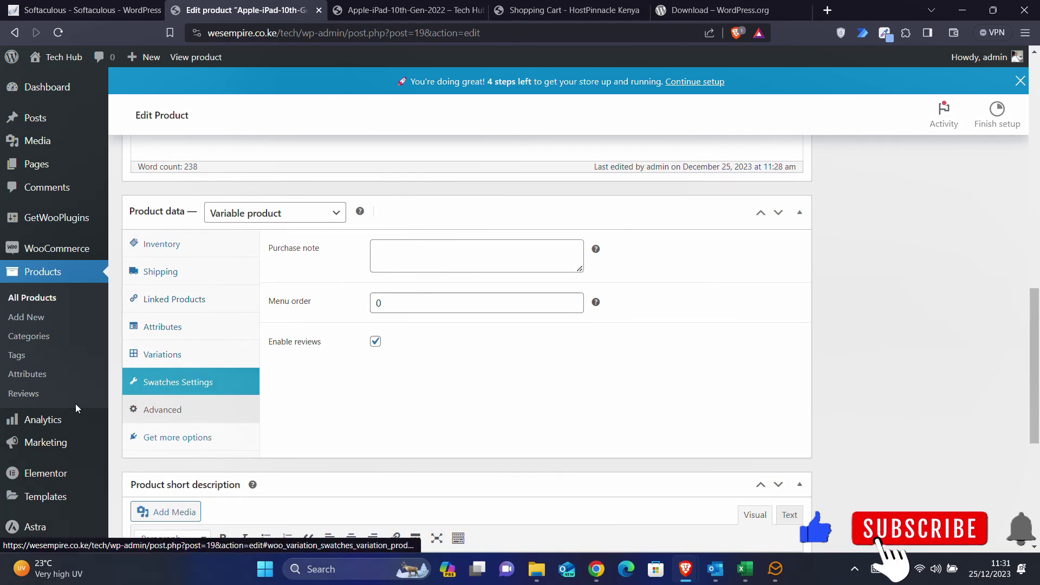
{"action": "scroll", "coordinate": [76, 408], "scroll_direction": "up", "scroll_amount": 1}
{"action": "scroll", "coordinate": [76, 405], "scroll_direction": "up", "scroll_amount": 1}
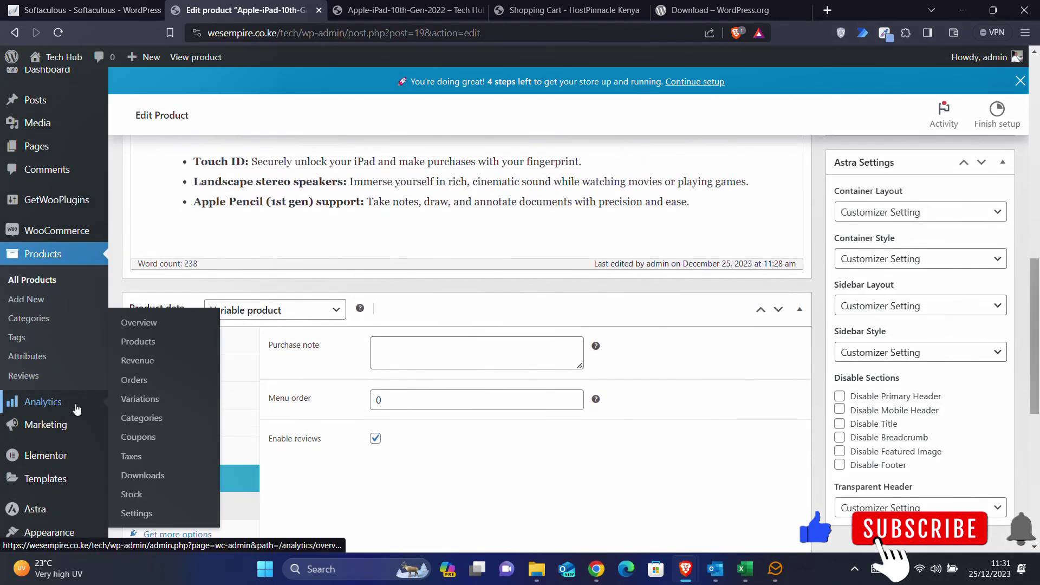
{"action": "mouse_move", "coordinate": [56, 234]}
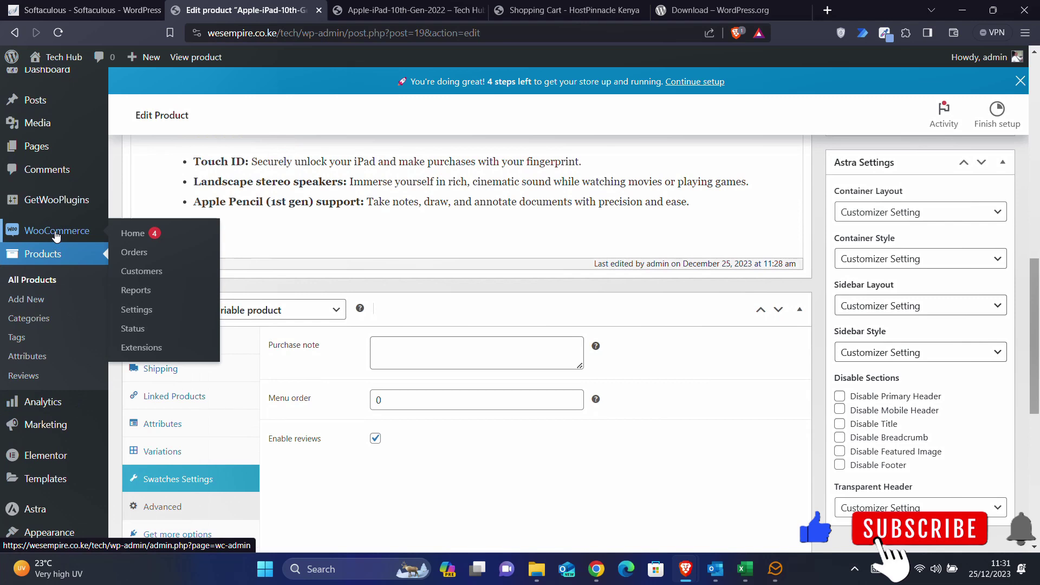
{"action": "mouse_move", "coordinate": [55, 205]}
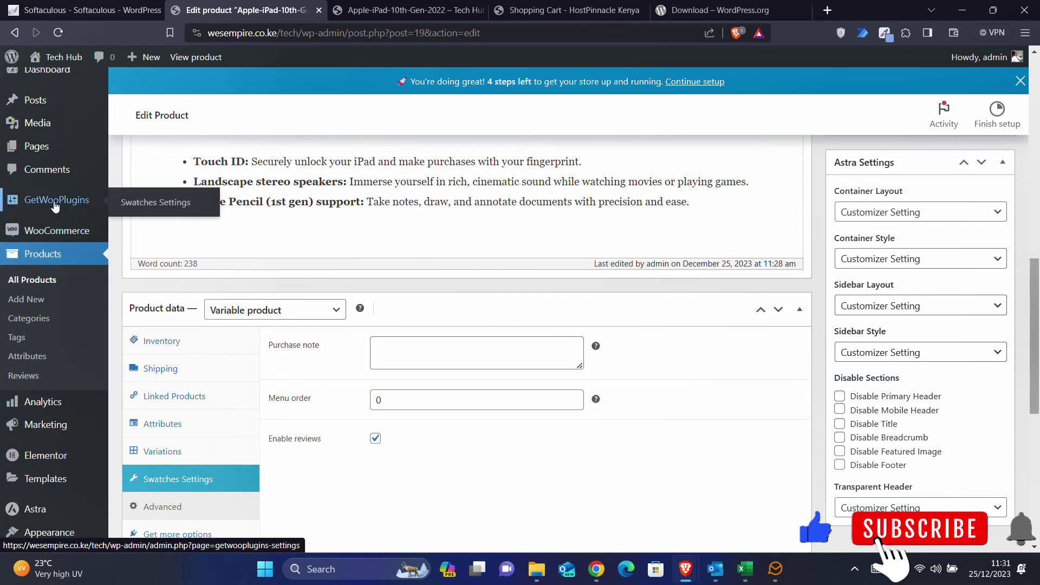
- Save a Rounded Shape swatch setting and reload the iPad page to view it
{"action": "left_click", "coordinate": [80, 204]}
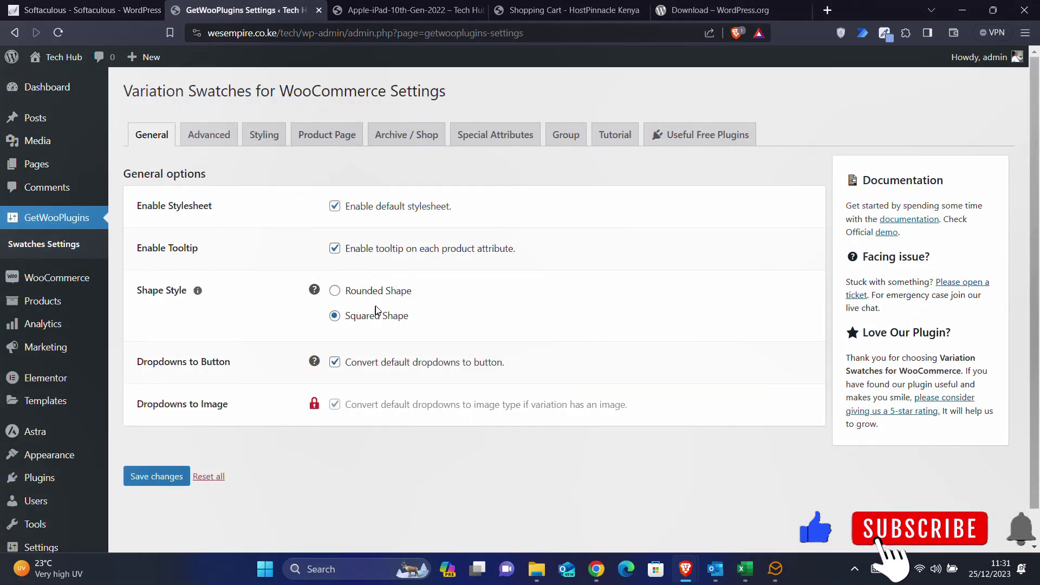
{"action": "left_click", "coordinate": [338, 293]}
{"action": "left_click", "coordinate": [174, 480]}
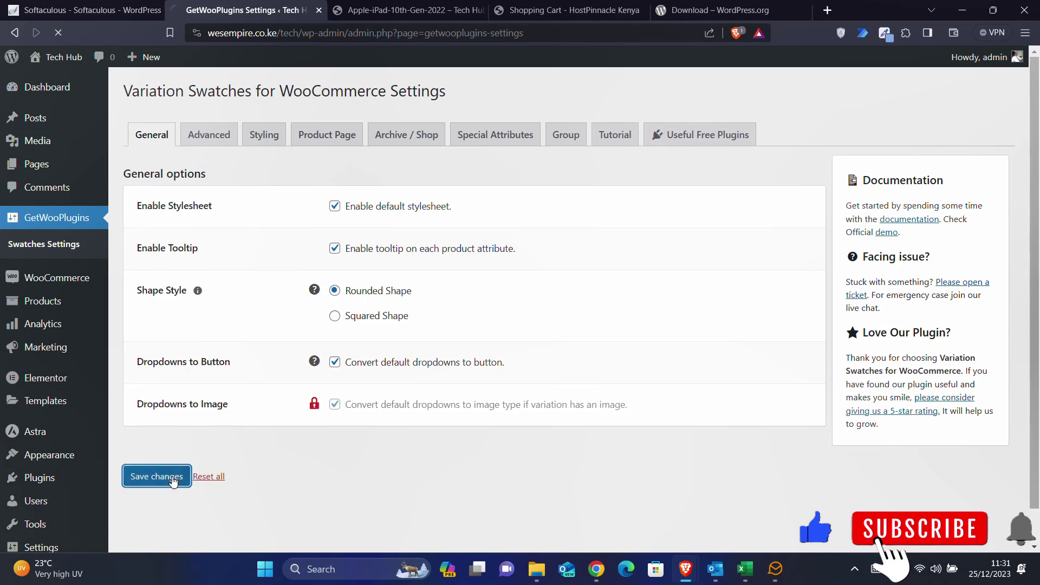
{"action": "left_click", "coordinate": [411, 10]}
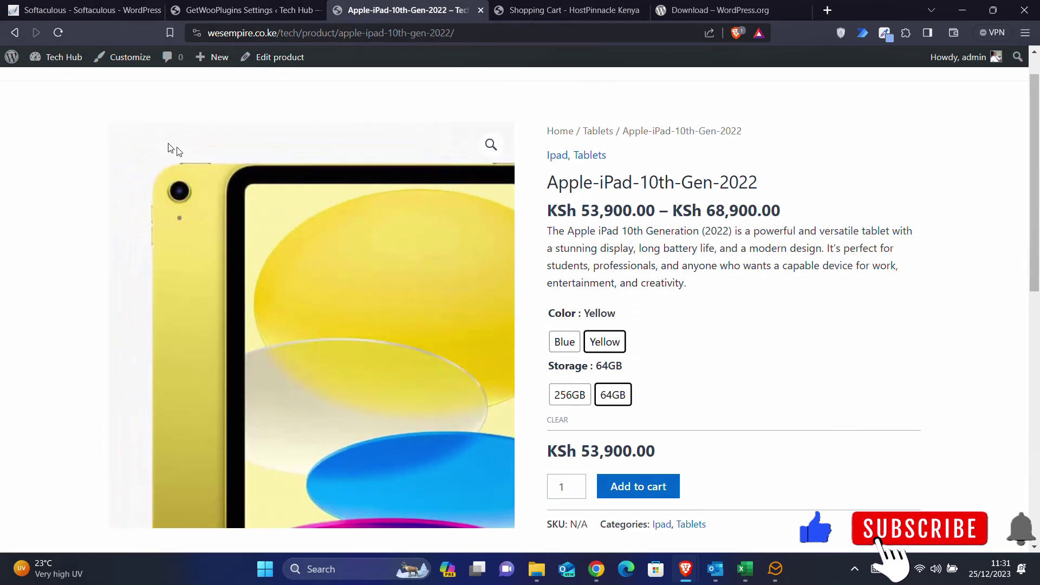
{"action": "left_click", "coordinate": [60, 32]}
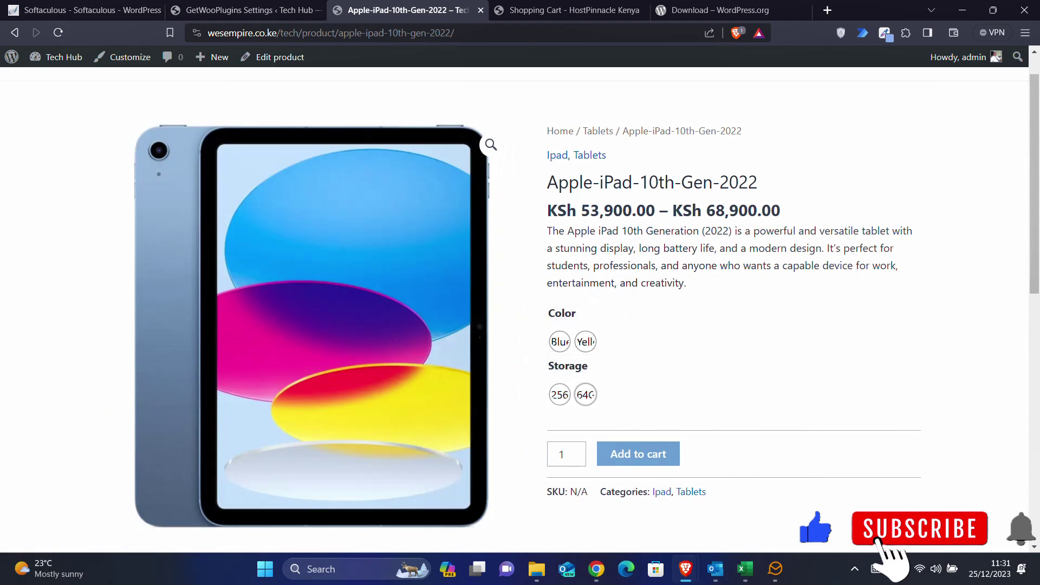
- Revert the swatches to Squared Shape and save
{"action": "left_click", "coordinate": [258, 11]}
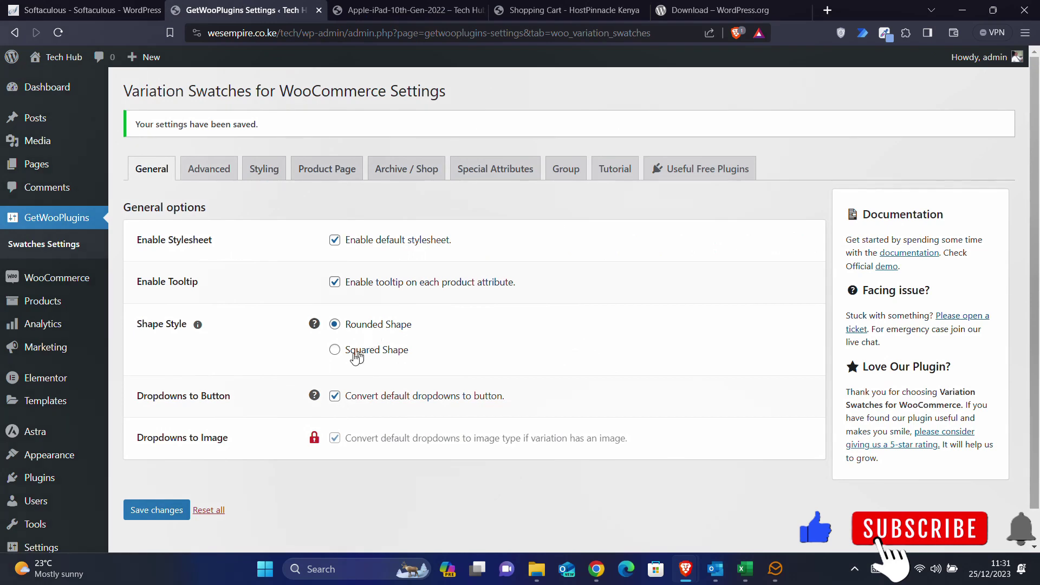
{"action": "left_click", "coordinate": [335, 350]}
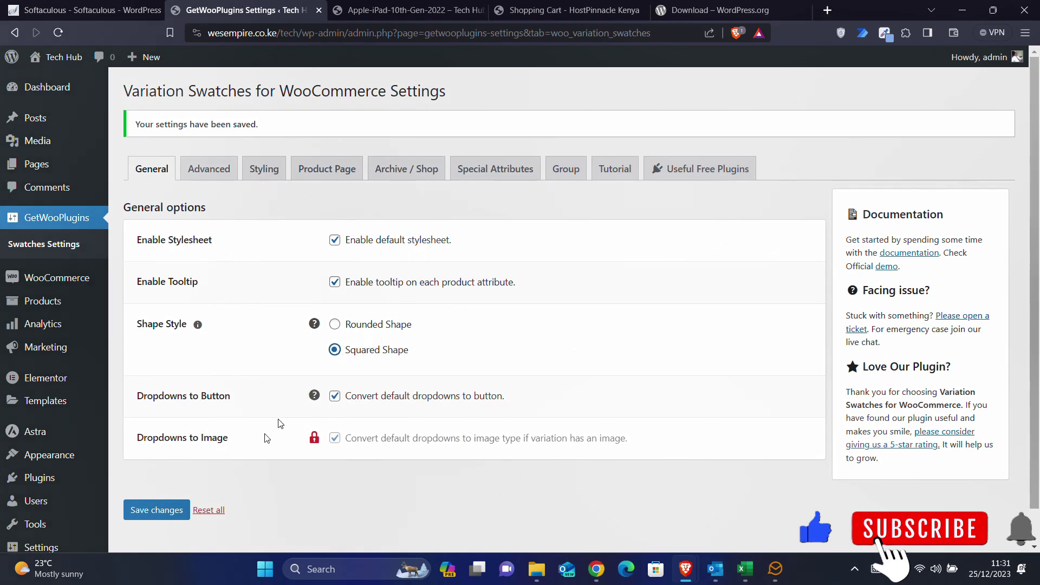
{"action": "left_click", "coordinate": [169, 510]}
- Open the Products > All Products list
{"action": "mouse_move", "coordinate": [69, 313]}
{"action": "scroll", "coordinate": [67, 308], "scroll_direction": "down", "scroll_amount": 1}
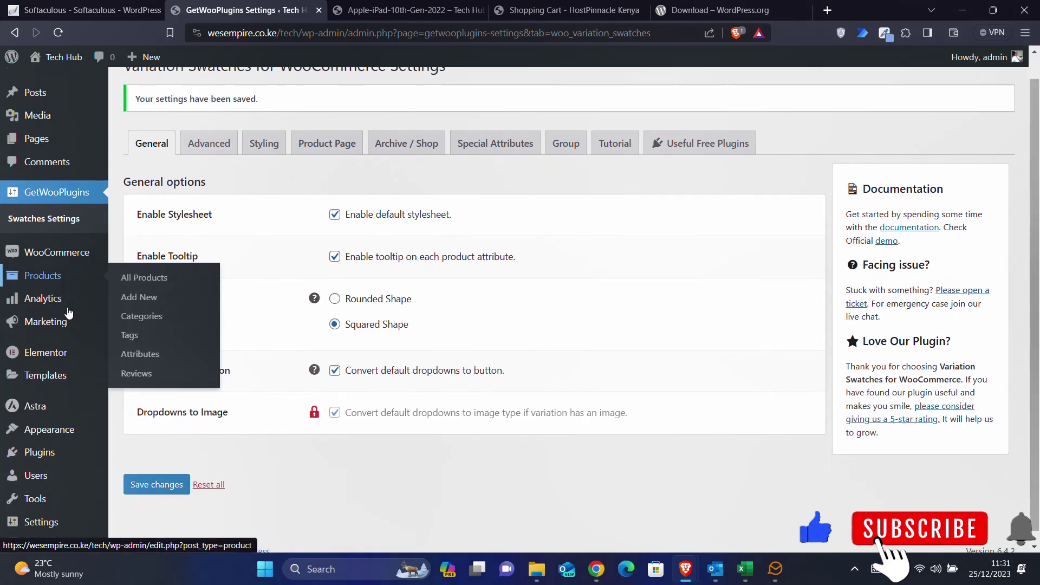
{"action": "mouse_move", "coordinate": [58, 273]}
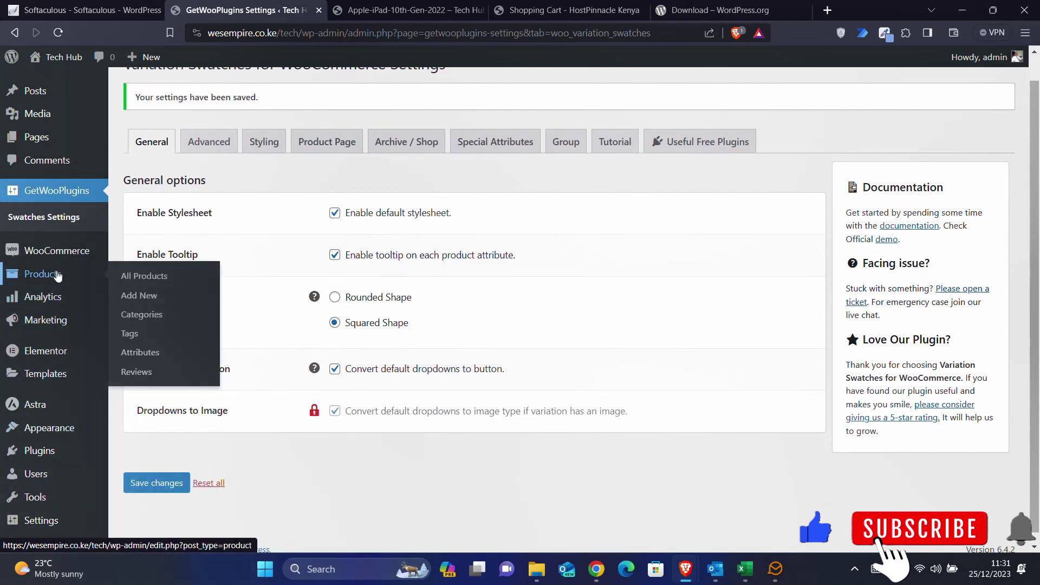
{"action": "left_click", "coordinate": [129, 277]}
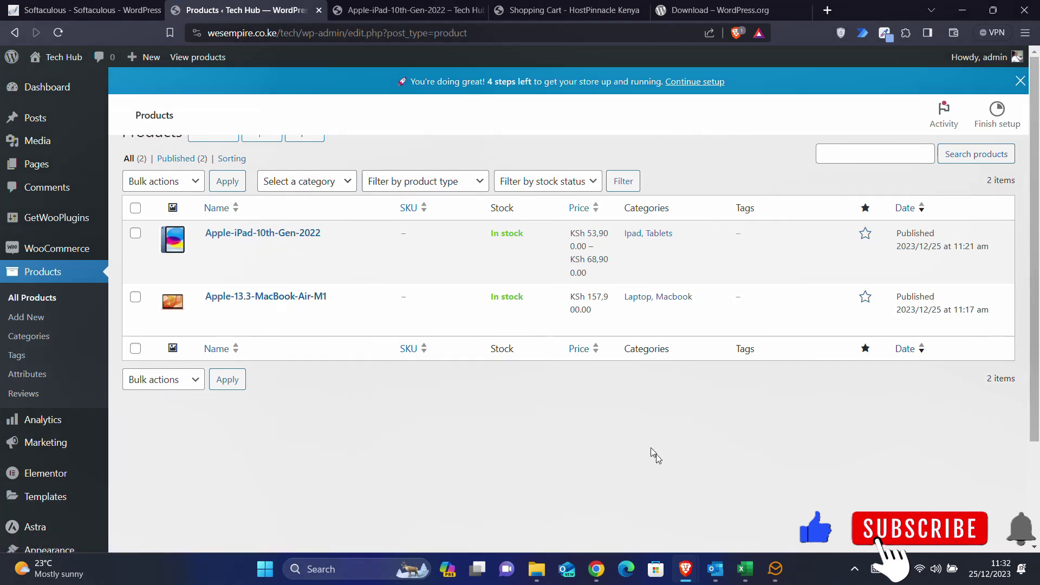
- Copy the Samsung-Galaxy-S23-Ultra file name from the Products folder and dismiss WordPress's setup banner
{"action": "left_click", "coordinate": [538, 567]}
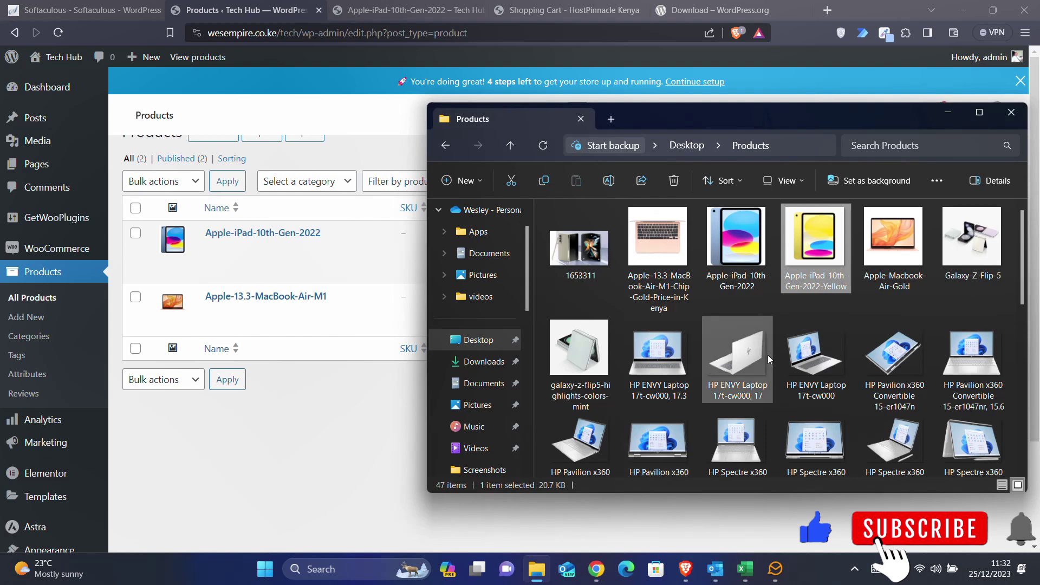
{"action": "scroll", "coordinate": [768, 356], "scroll_direction": "down", "scroll_amount": 4}
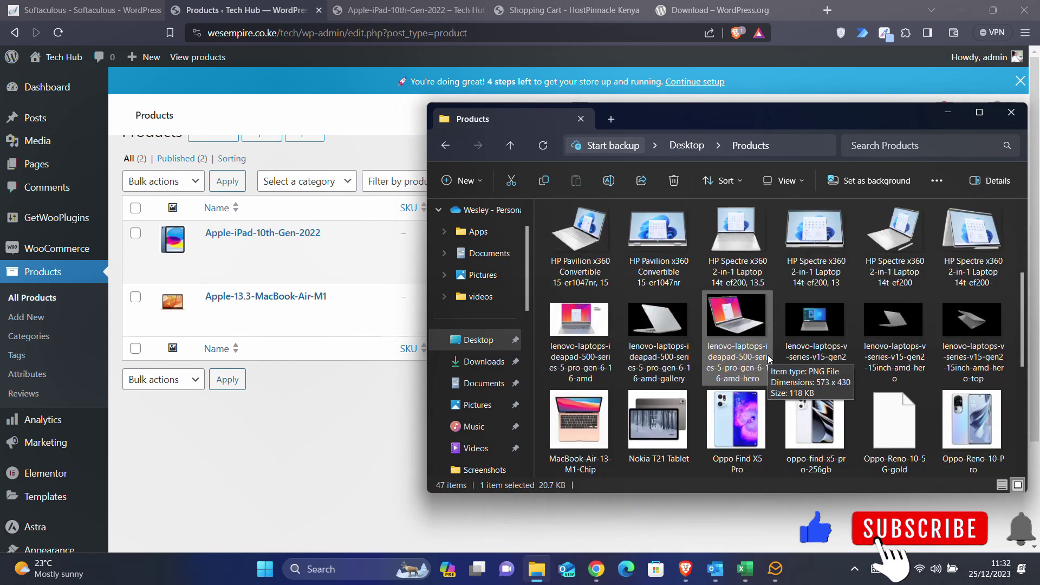
{"action": "scroll", "coordinate": [768, 359], "scroll_direction": "down", "scroll_amount": 2}
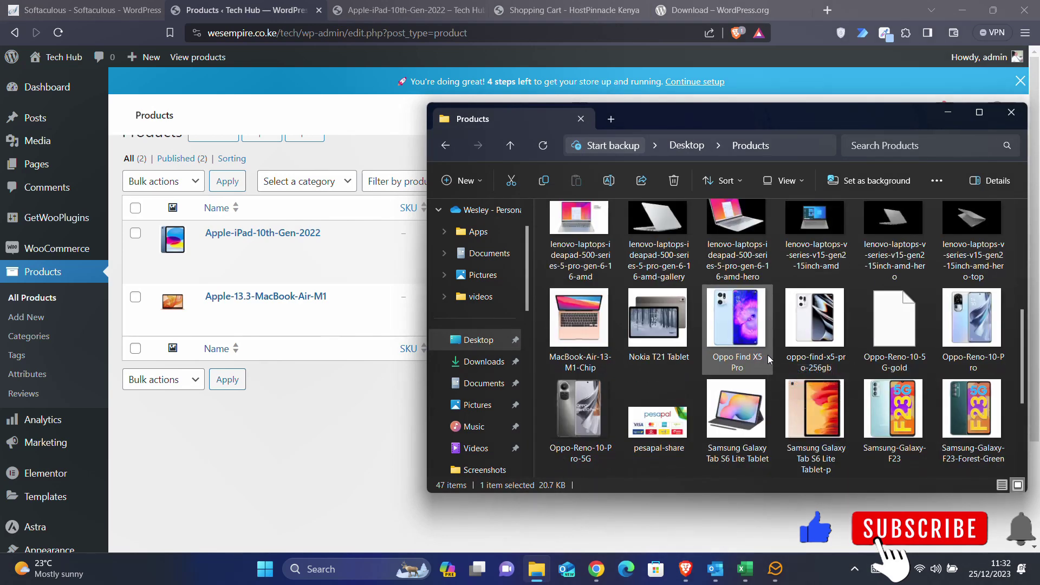
{"action": "scroll", "coordinate": [768, 359], "scroll_direction": "down", "scroll_amount": 4}
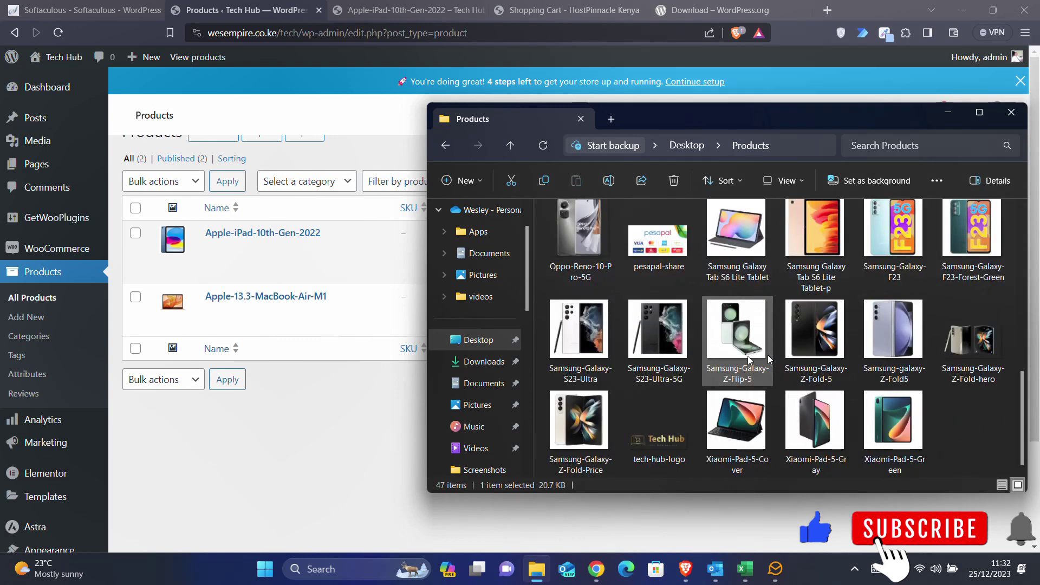
{"action": "left_click", "coordinate": [588, 363]}
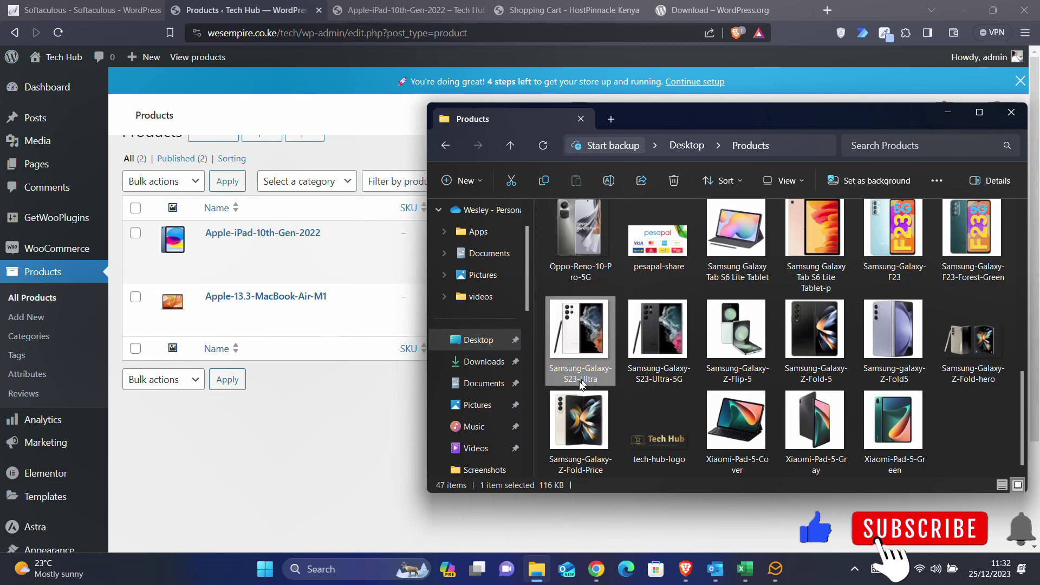
{"action": "left_click", "coordinate": [609, 181]}
{"action": "key", "text": "ctrl+c"}
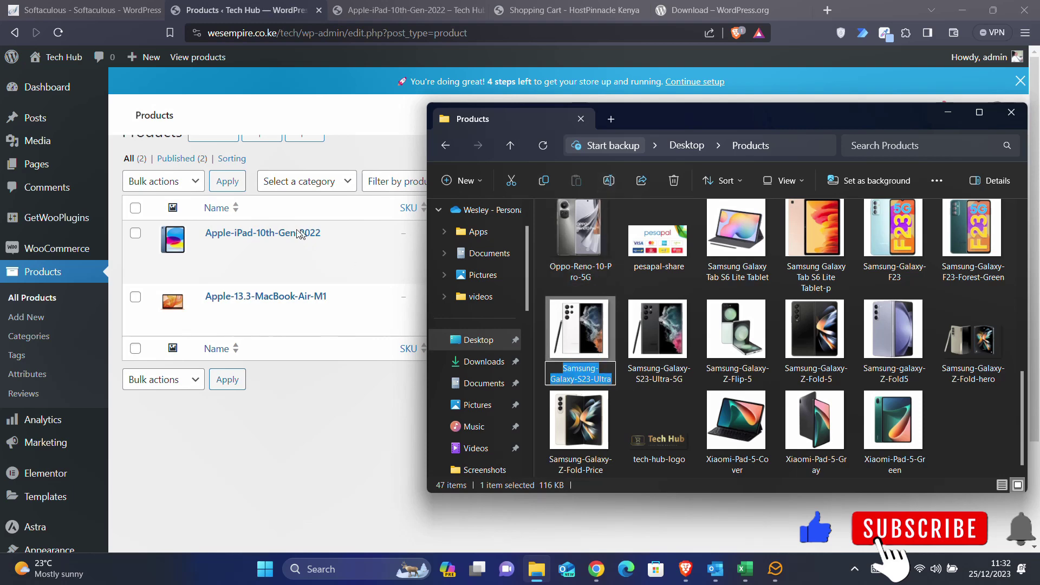
{"action": "scroll", "coordinate": [269, 241], "scroll_direction": "up", "scroll_amount": 5}
{"action": "left_click", "coordinate": [317, 442]}
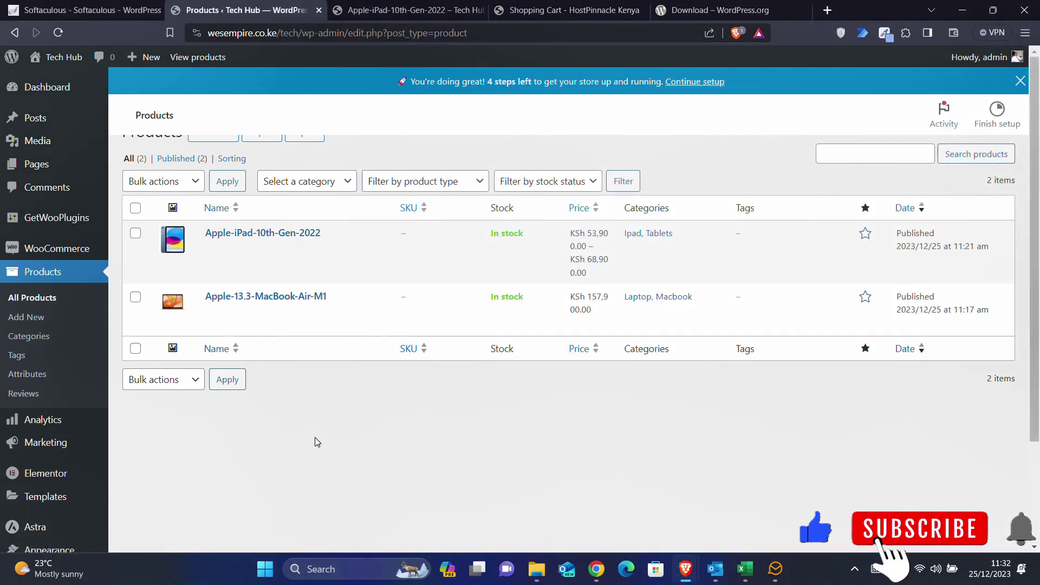
{"action": "left_click", "coordinate": [1020, 82]}
- Start a new product titled Samsung-Galaxy-S23-Ultra
{"action": "left_click", "coordinate": [204, 134]}
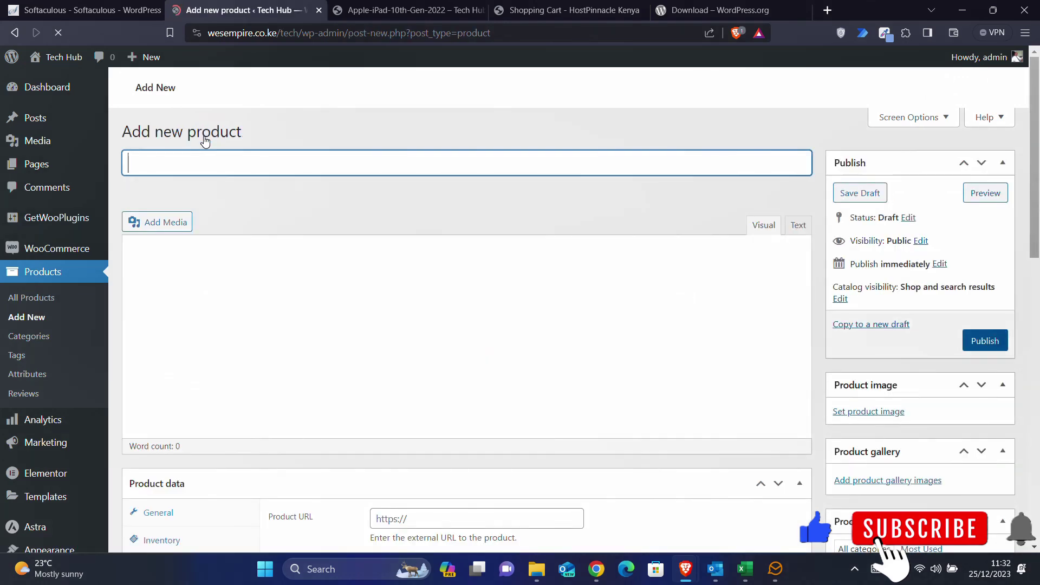
{"action": "left_click", "coordinate": [152, 170]}
{"action": "key", "text": "ctrl+v"}
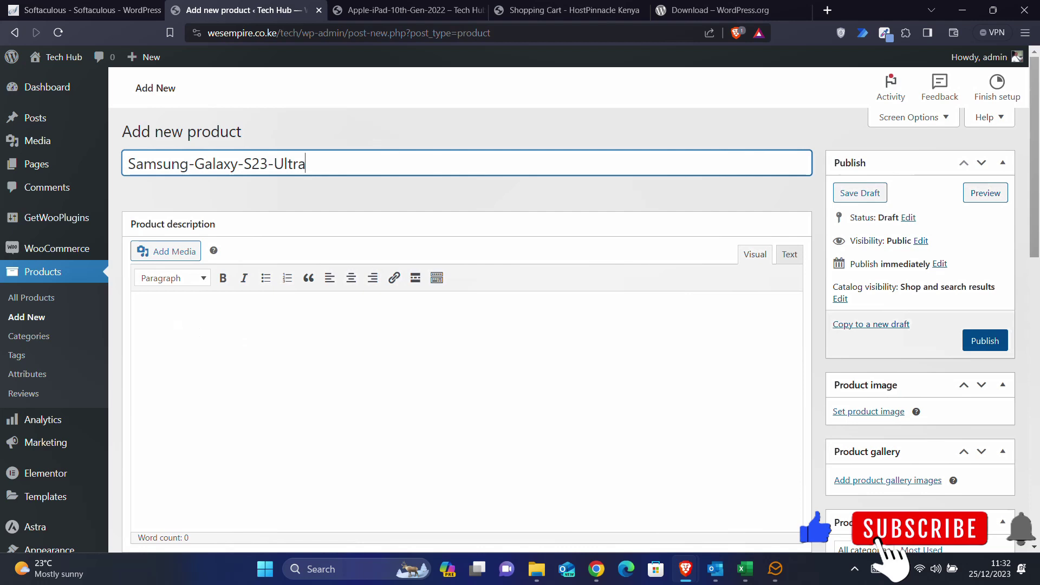
- Upload Samsung-Galaxy-S23-Ultra from the Products folder and set it as the product image
{"action": "left_click", "coordinate": [861, 412]}
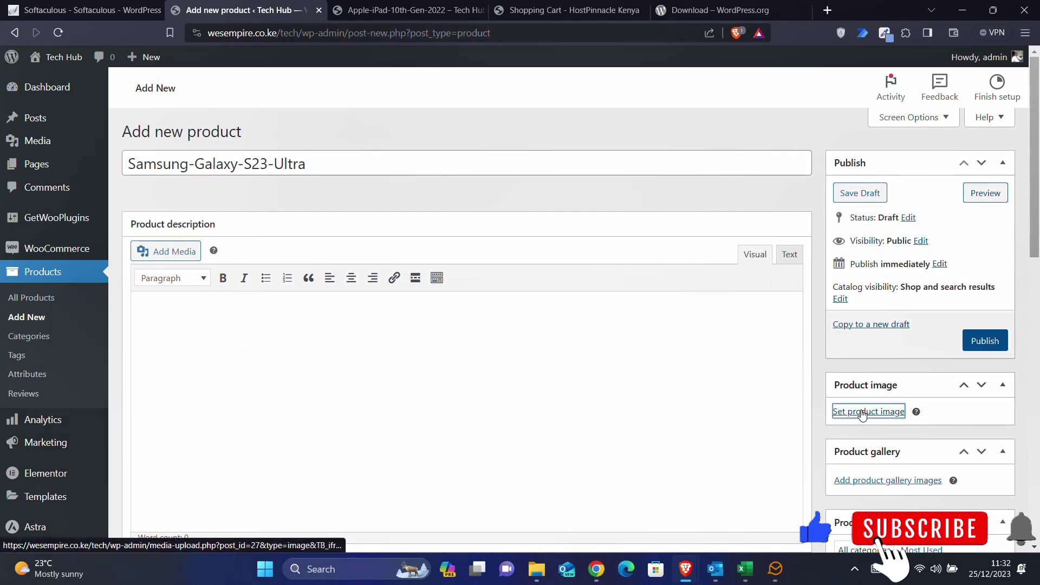
{"action": "left_click", "coordinate": [537, 569]}
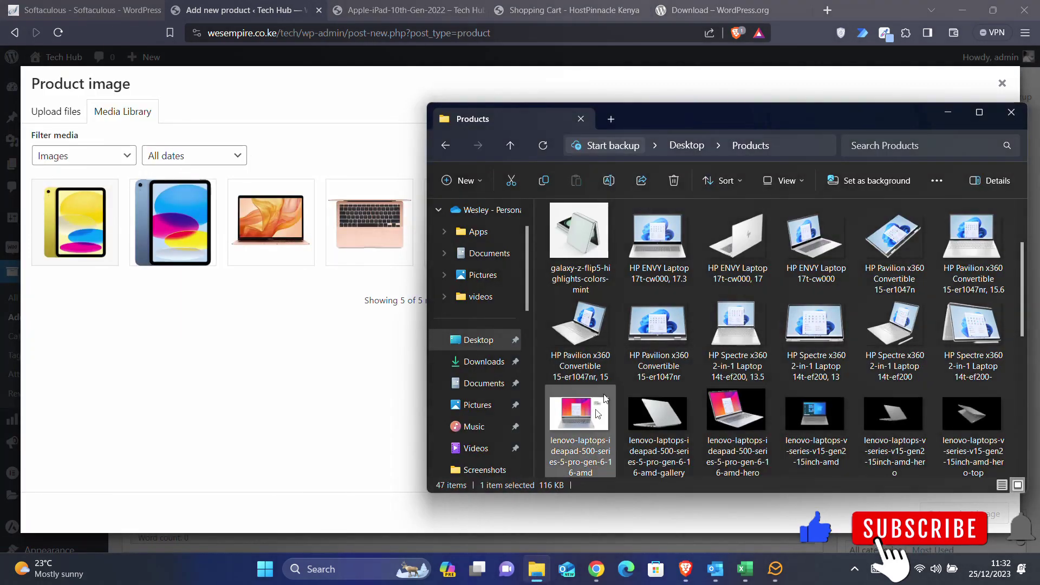
{"action": "scroll", "coordinate": [598, 401], "scroll_direction": "down", "scroll_amount": 6}
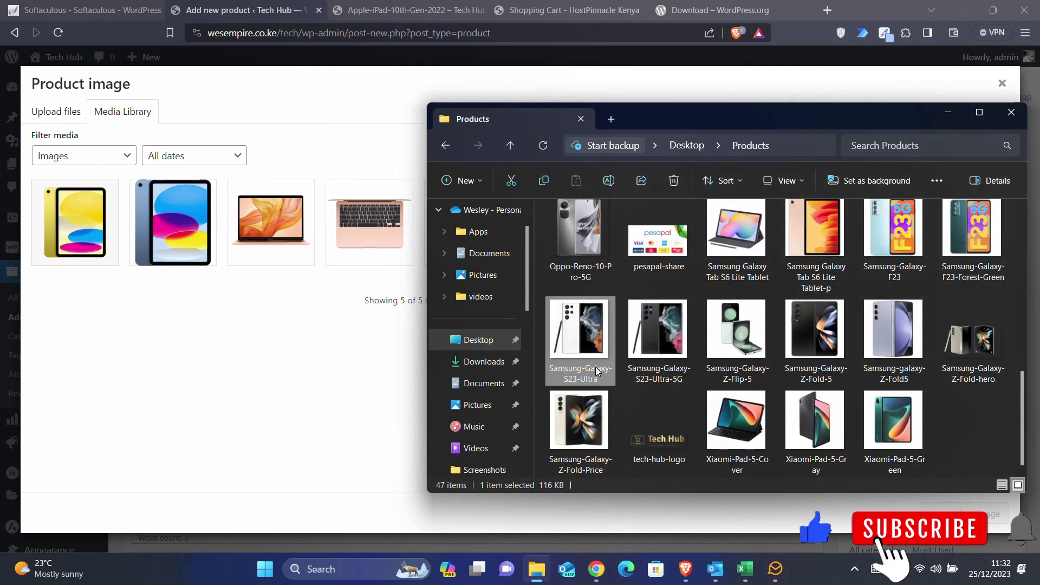
{"action": "left_click_drag", "start_coordinate": [592, 362], "coordinate": [219, 339]}
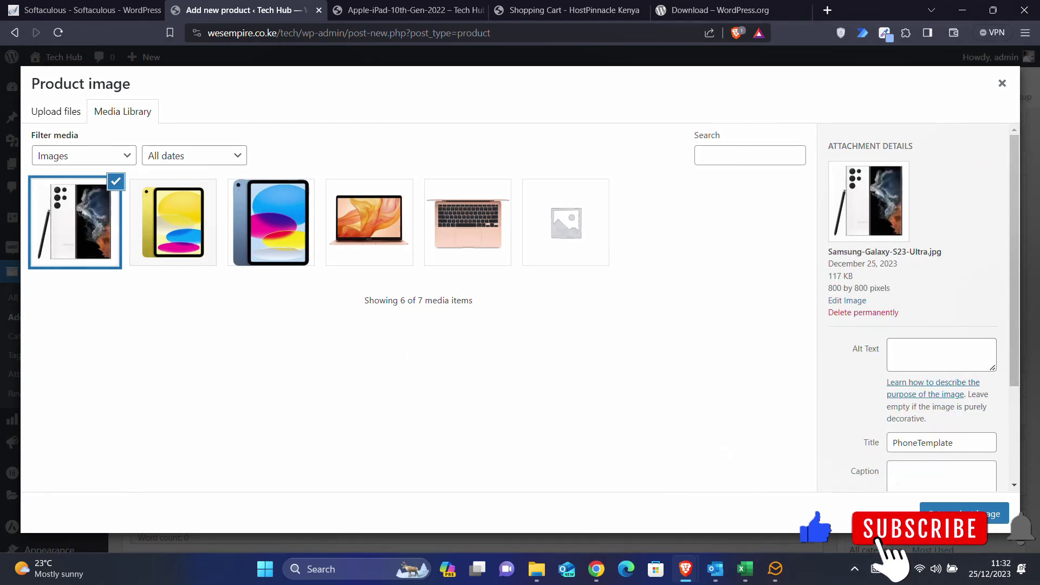
{"action": "left_click", "coordinate": [953, 514]}
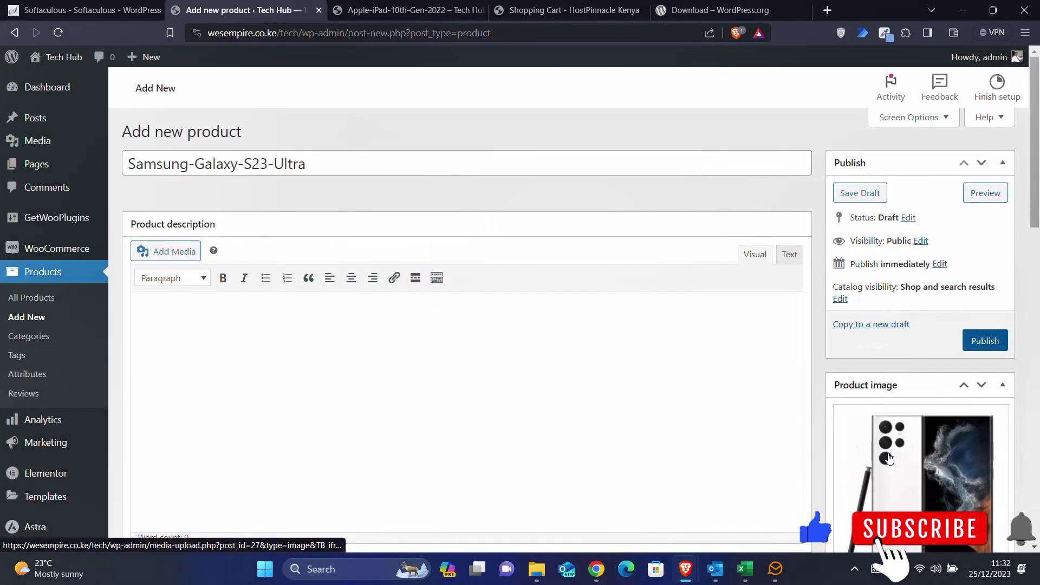
- Add new Smartphone and Samsung categories, both ticked for this product
{"action": "scroll", "coordinate": [888, 459], "scroll_direction": "down", "scroll_amount": 6}
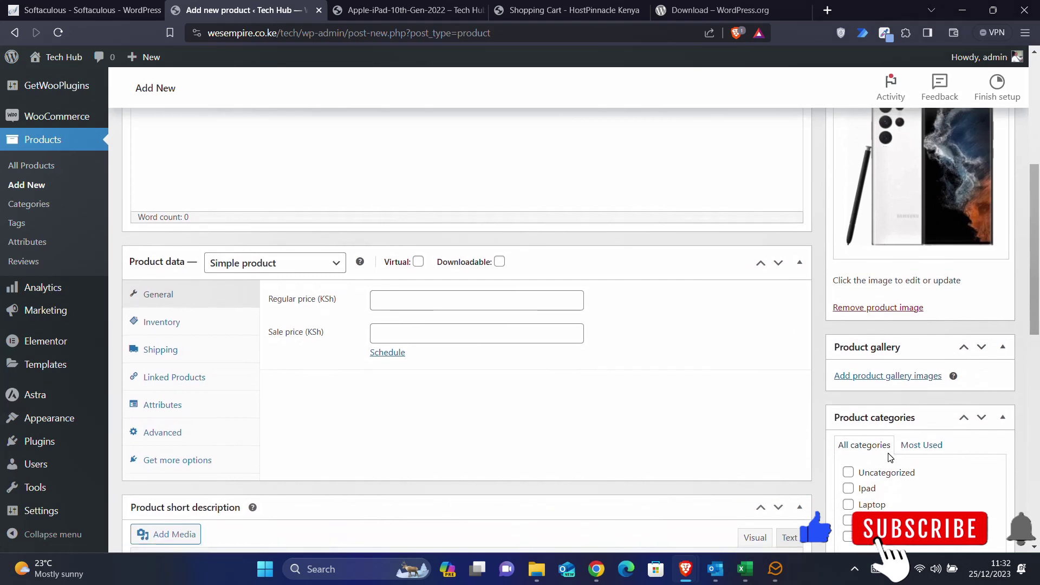
{"action": "scroll", "coordinate": [890, 458], "scroll_direction": "down", "scroll_amount": 2}
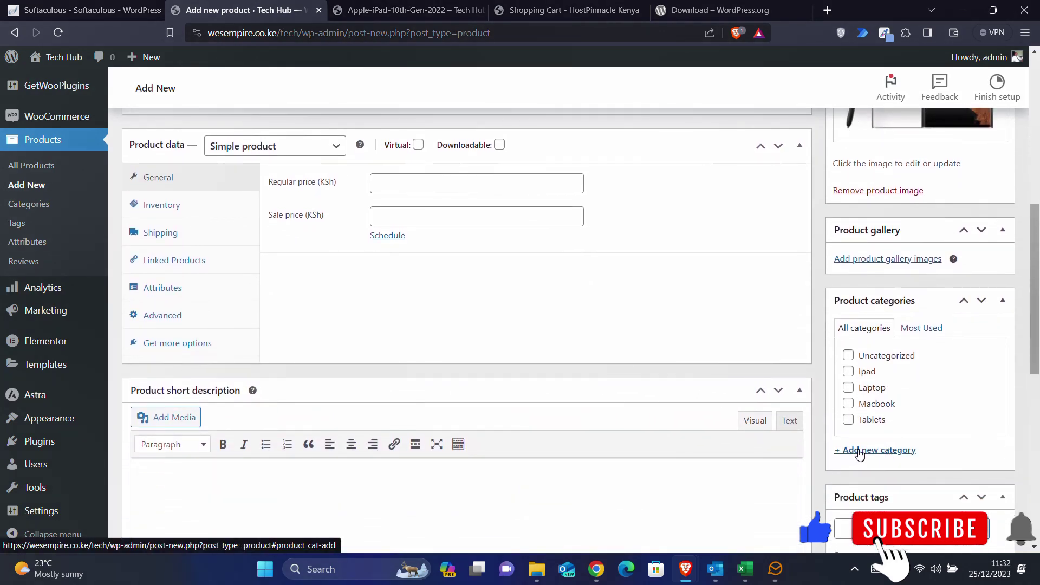
{"action": "left_click", "coordinate": [859, 452]}
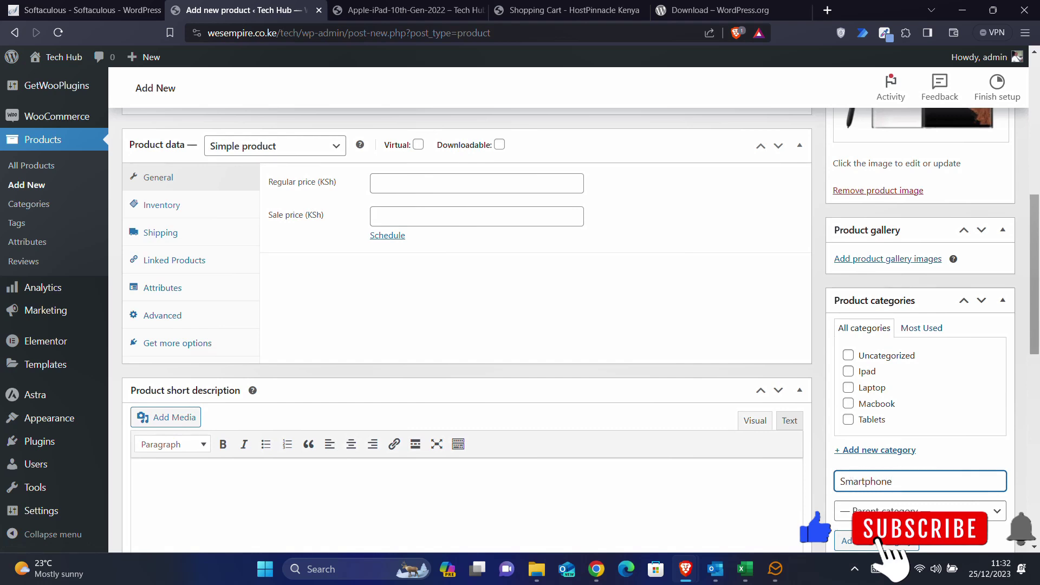
{"action": "left_click", "coordinate": [850, 540]}
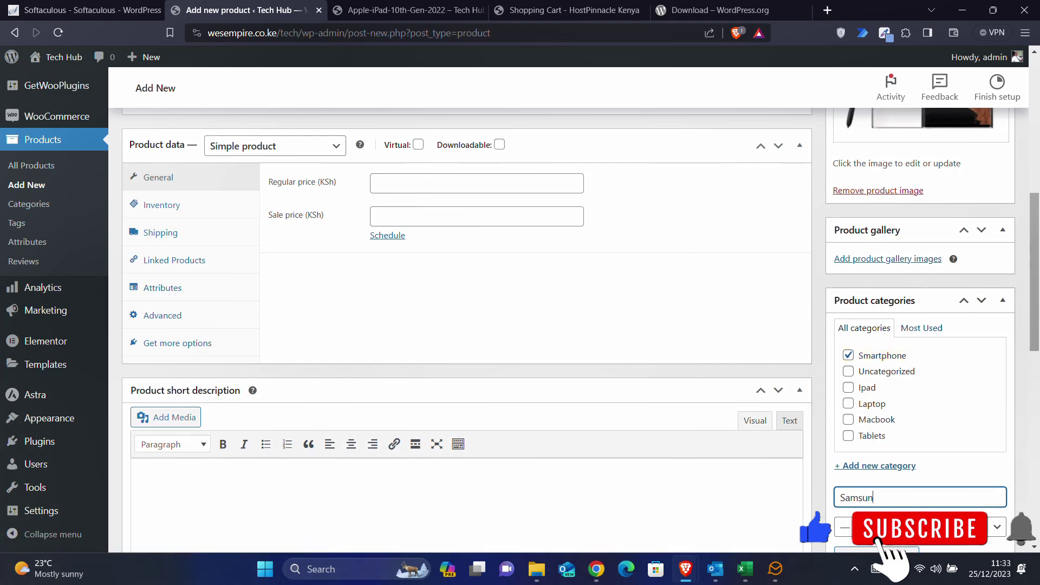
{"action": "type", "text": "Samsung"}
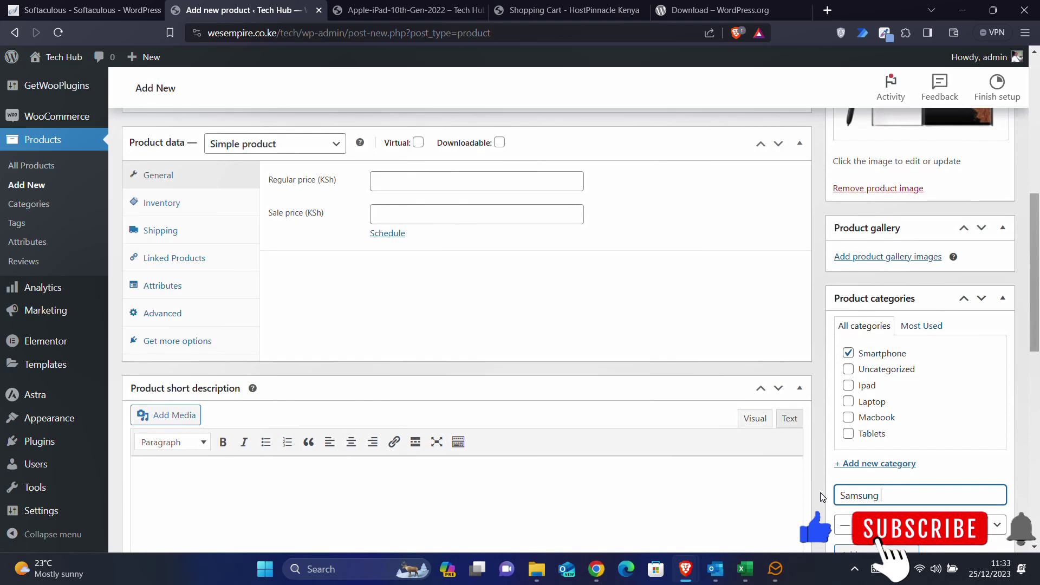
{"action": "scroll", "coordinate": [823, 497], "scroll_direction": "down", "scroll_amount": 1}
{"action": "key", "text": "Return"}
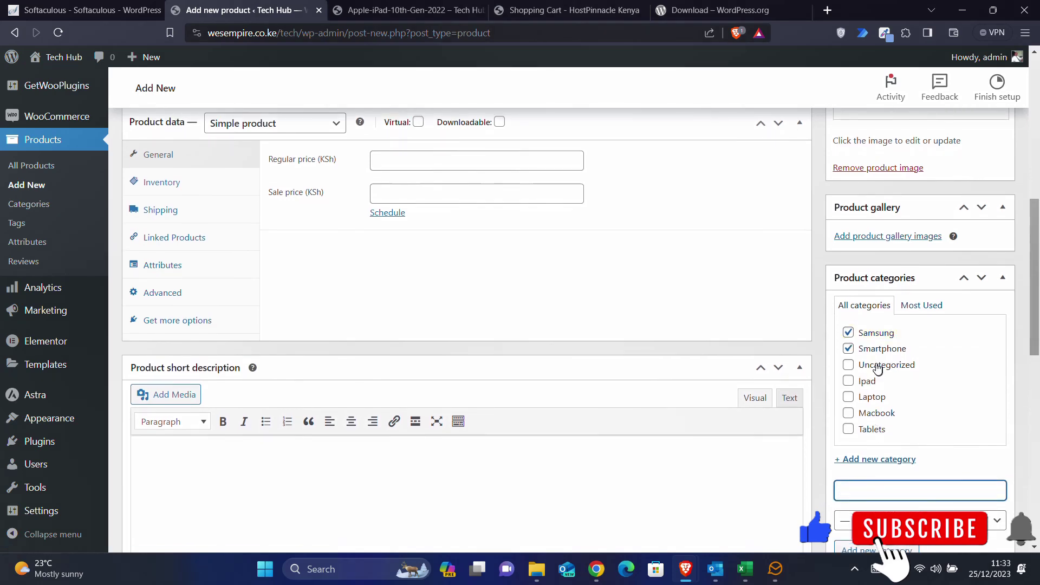
{"action": "scroll", "coordinate": [848, 363], "scroll_direction": "up", "scroll_amount": 10}
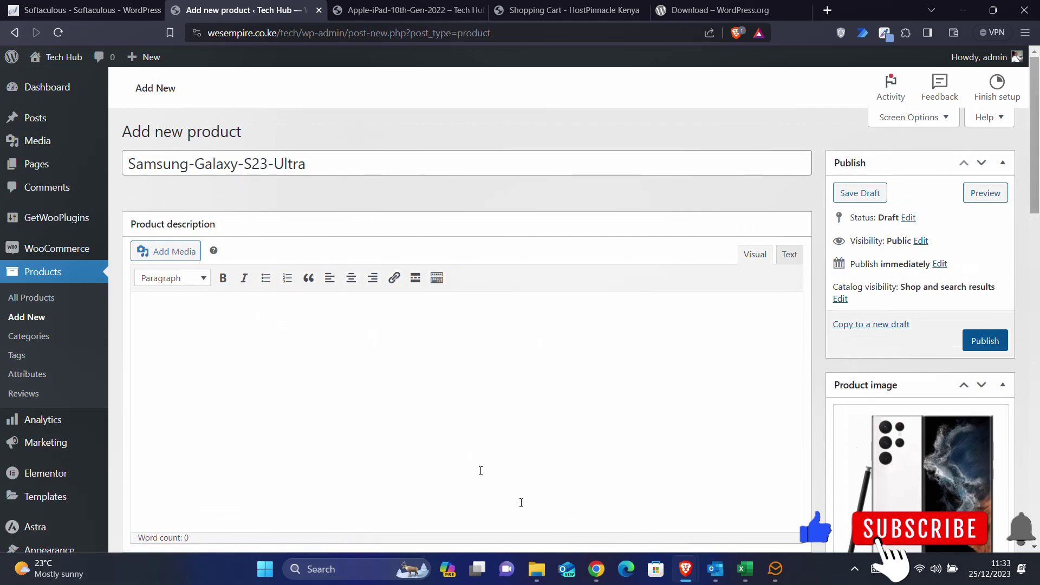
- Ask Bard to 'do the same for: Samsung-Galaxy-S23-Ultra'
{"action": "left_click", "coordinate": [596, 568]}
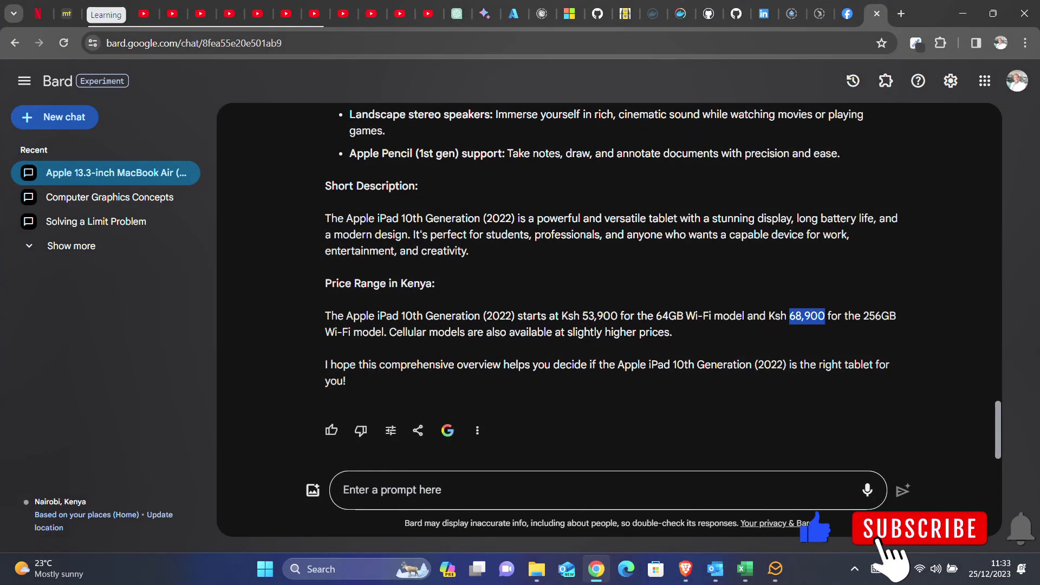
{"action": "left_click", "coordinate": [392, 490]}
{"action": "type", "text": "do"}
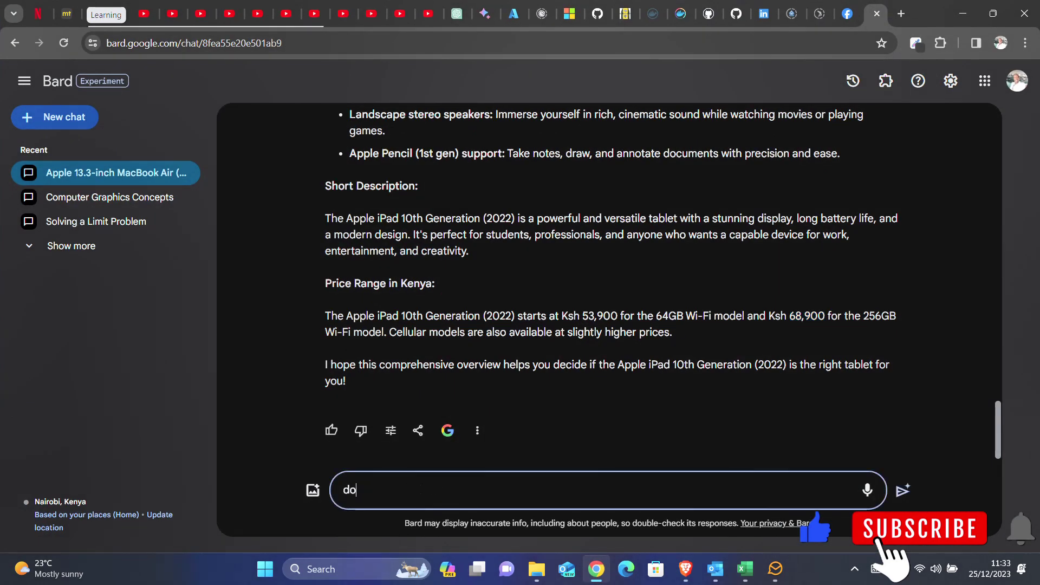
{"action": "type", "text": " the same for :"}
{"action": "key", "text": "ctrl+v"}
{"action": "key", "text": "Return"}
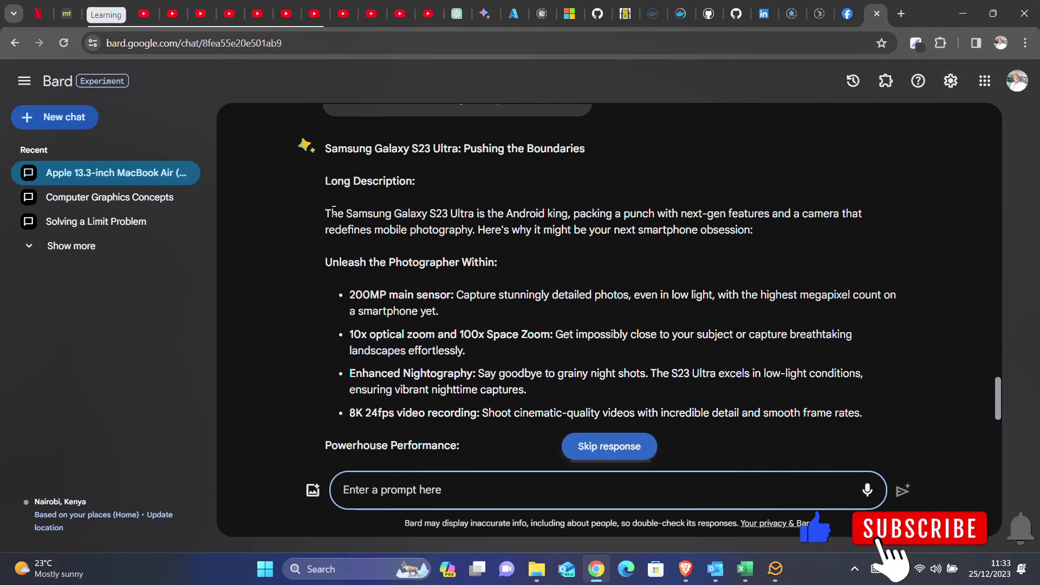
- Paste Bard's long description into the WordPress product description
{"action": "left_click_drag", "start_coordinate": [325, 214], "coordinate": [682, 324]}
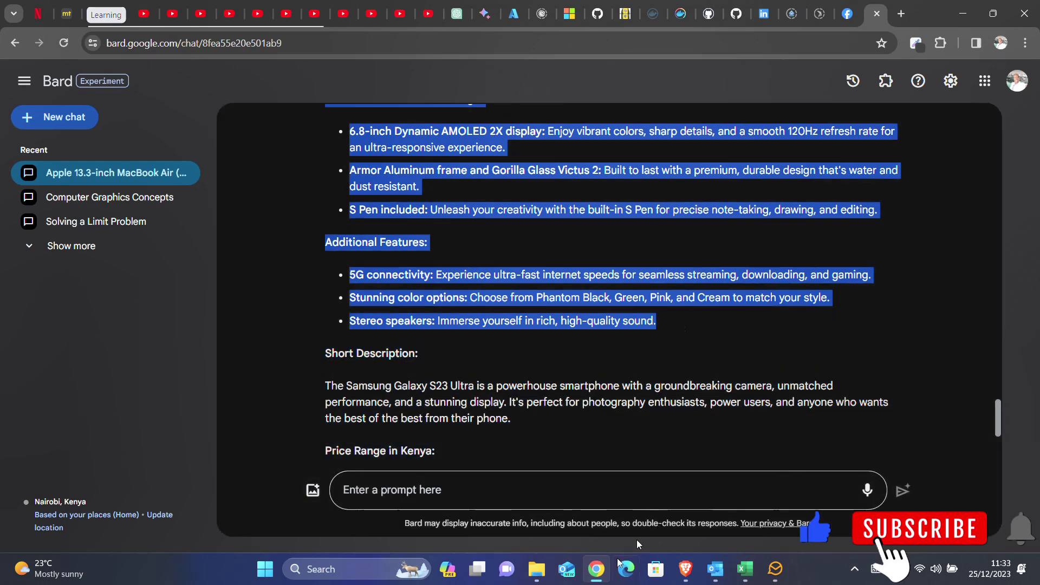
{"action": "key", "text": "alt+Tab"}
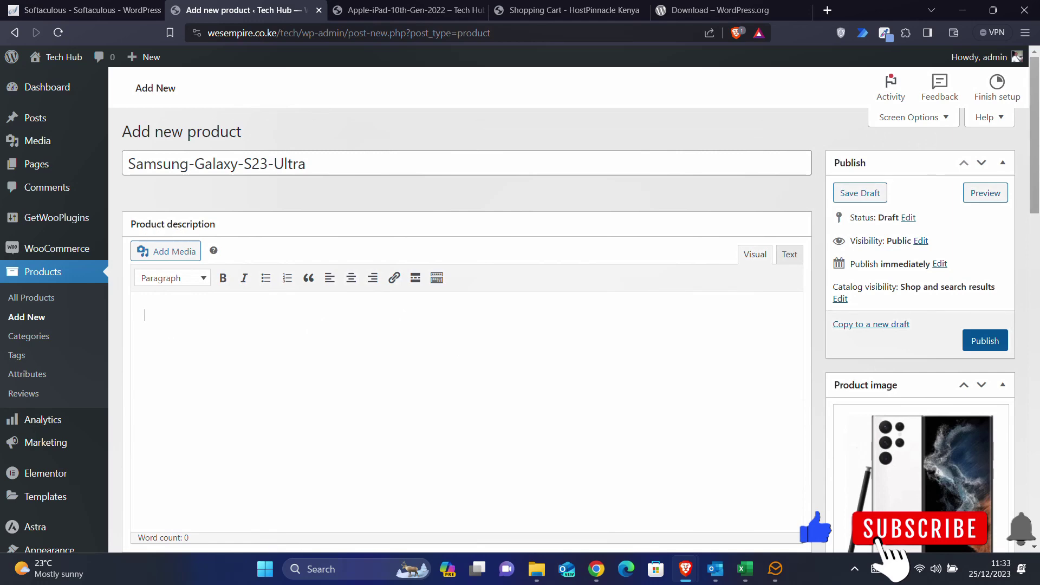
{"action": "key", "text": "ctrl+v"}
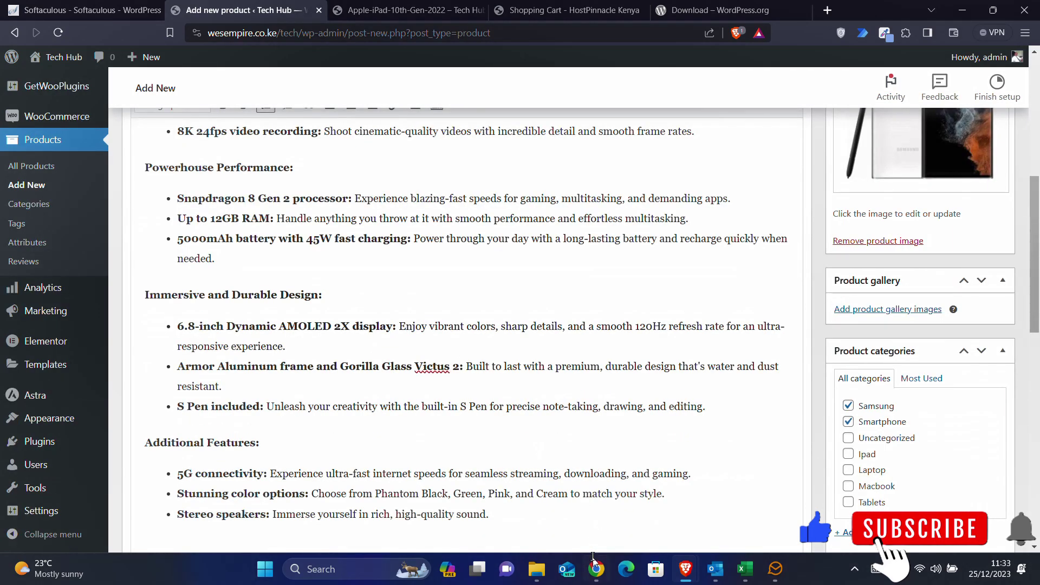
- Look up the 144,900 starting price in Bard's answer, then return to Add new product
{"action": "left_click", "coordinate": [596, 566]}
{"action": "scroll", "coordinate": [478, 368], "scroll_direction": "down", "scroll_amount": 2}
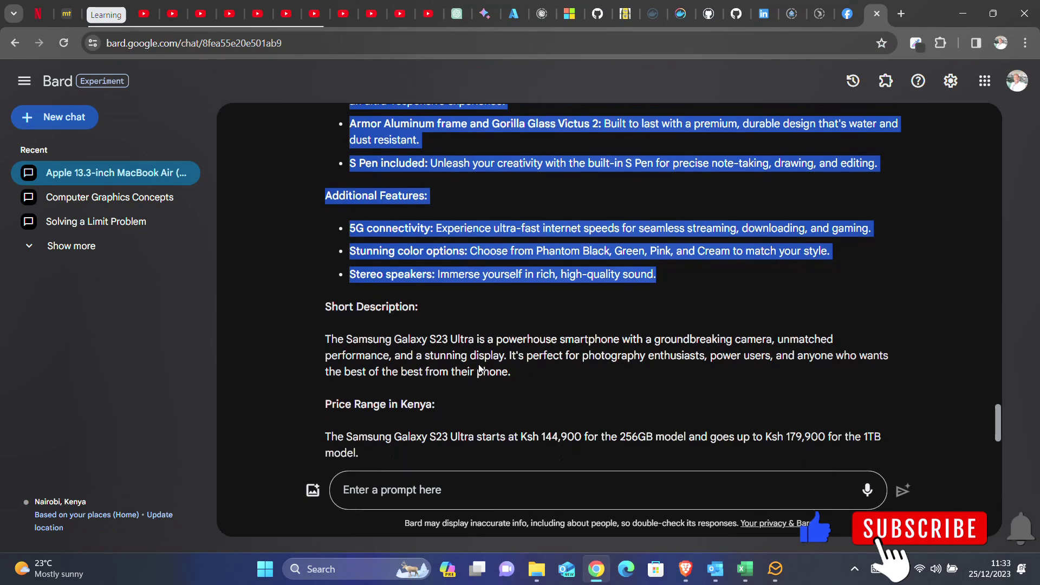
{"action": "scroll", "coordinate": [479, 368], "scroll_direction": "down", "scroll_amount": 2}
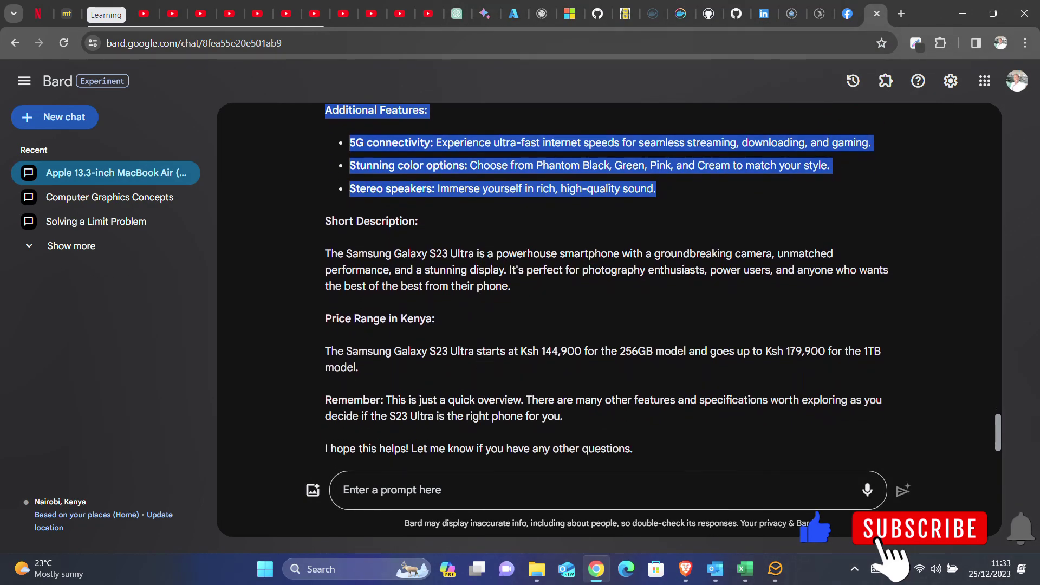
{"action": "left_click_drag", "start_coordinate": [542, 352], "coordinate": [581, 352]}
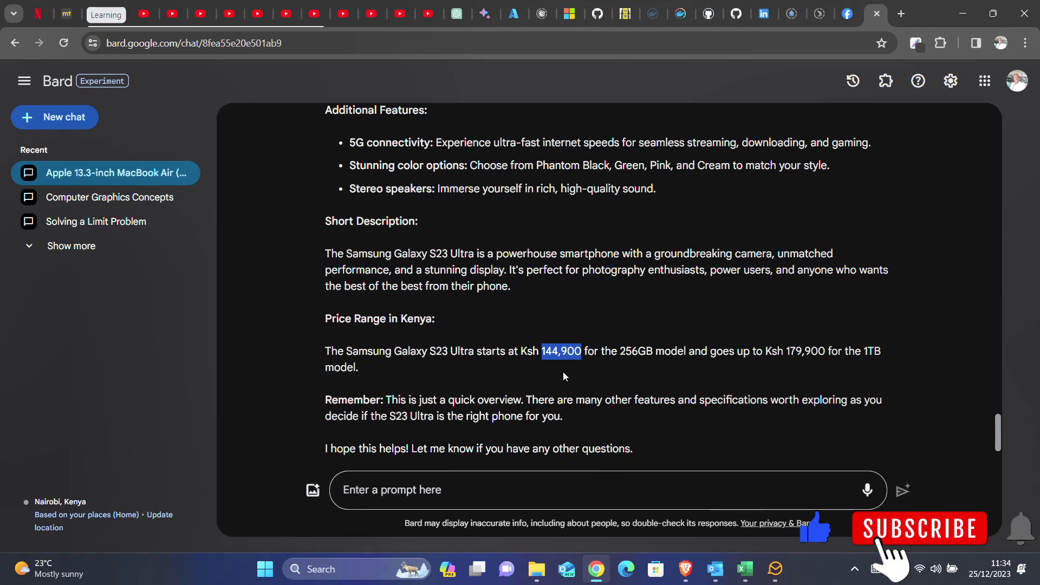
{"action": "left_click", "coordinate": [549, 354]}
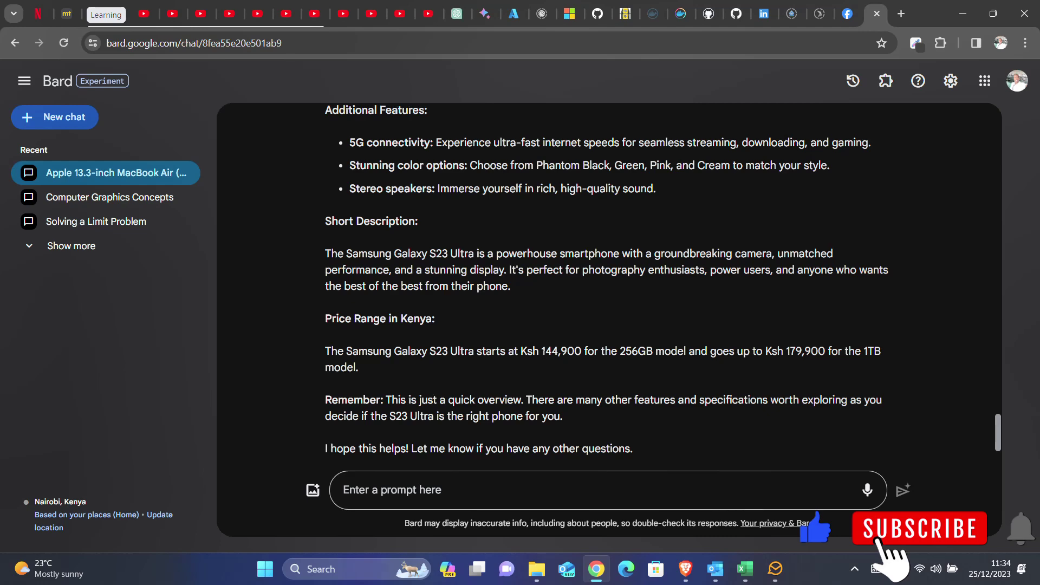
{"action": "left_click", "coordinate": [687, 577]}
{"action": "left_click", "coordinate": [758, 501]}
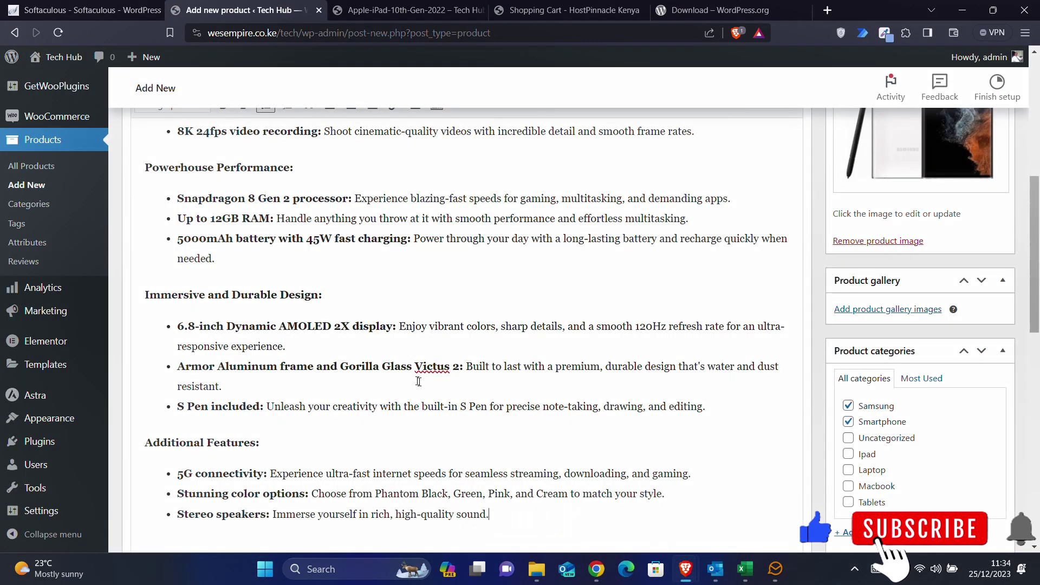
- Make the product a Variable product
{"action": "scroll", "coordinate": [413, 378], "scroll_direction": "down", "scroll_amount": 10}
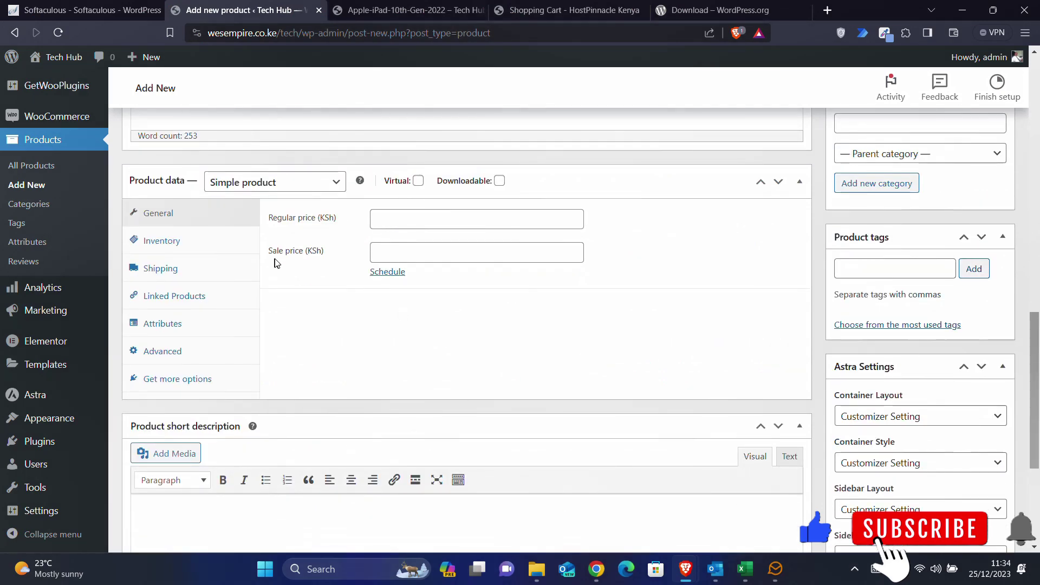
{"action": "left_click", "coordinate": [278, 184]}
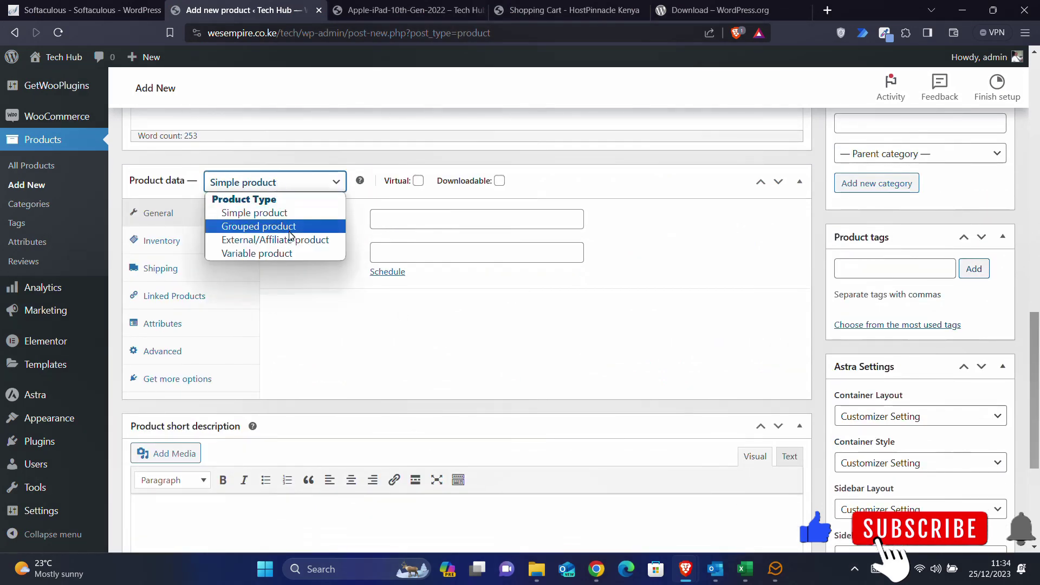
{"action": "left_click", "coordinate": [275, 254]}
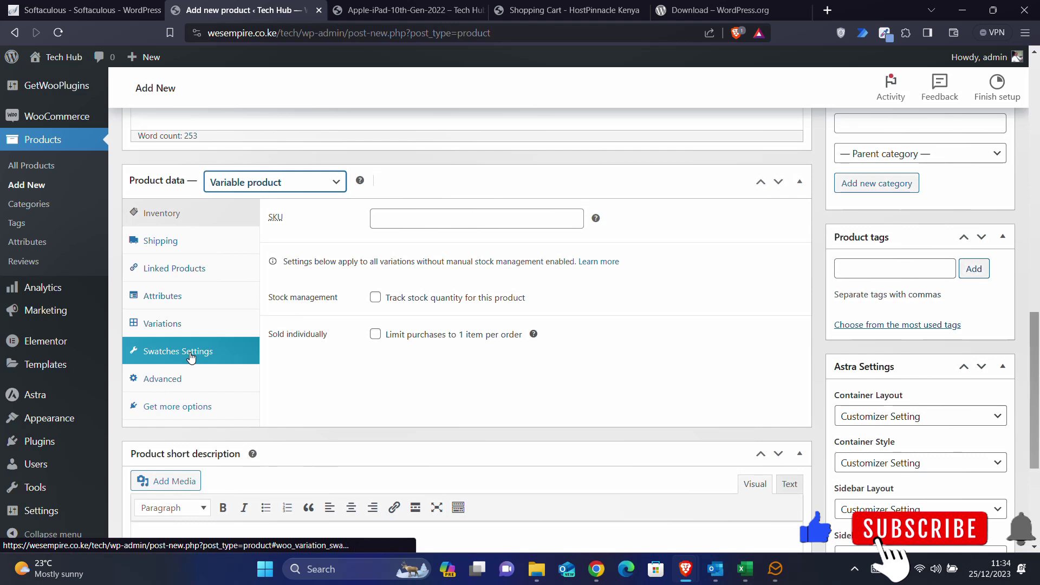
- Add a Storage attribute with its 256GB storage values and save it
{"action": "left_click", "coordinate": [161, 298]}
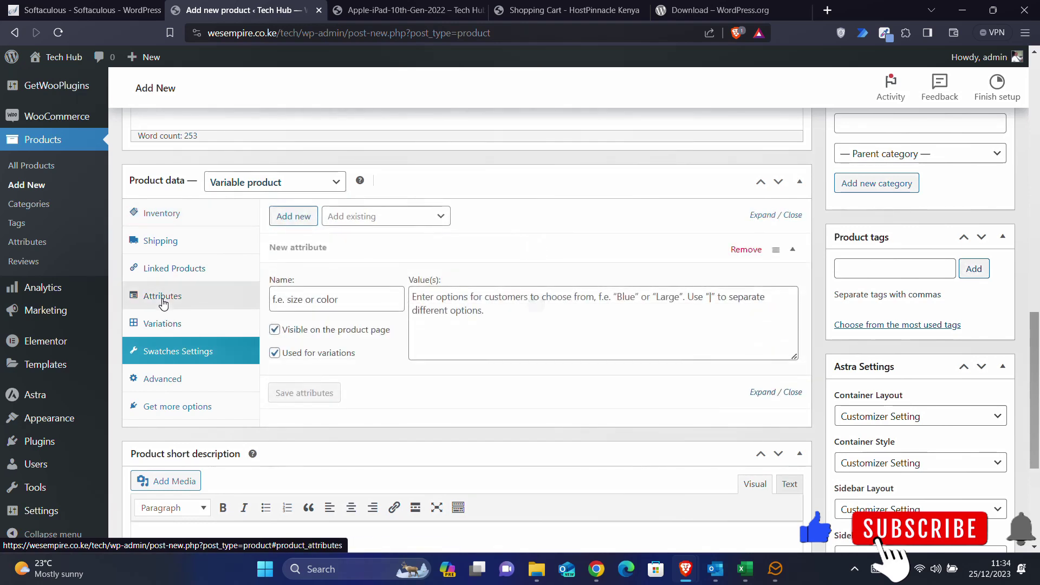
{"action": "left_click", "coordinate": [346, 299]}
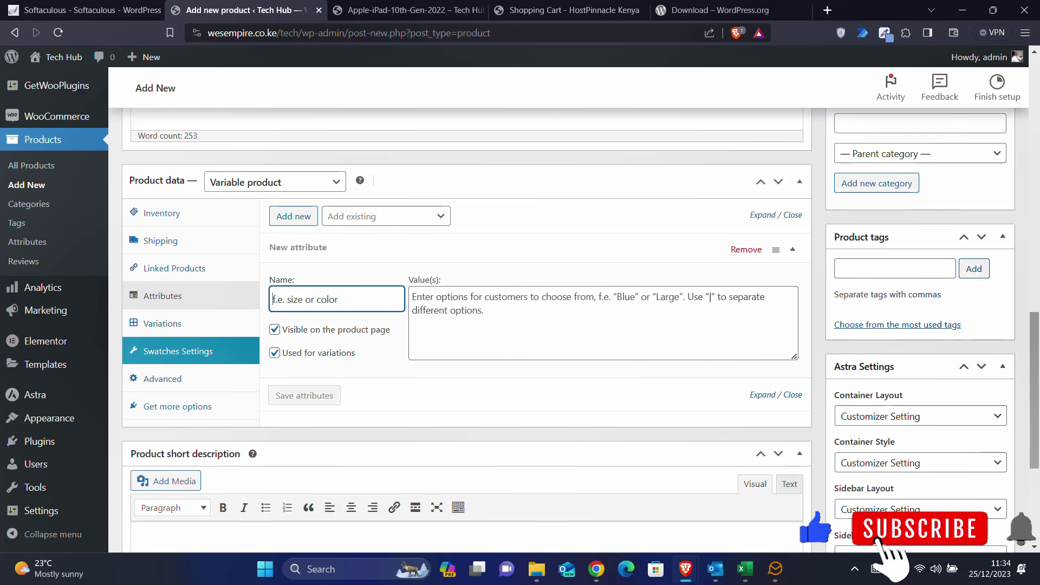
{"action": "type", "text": "Storage"}
{"action": "key", "text": "Tab"}
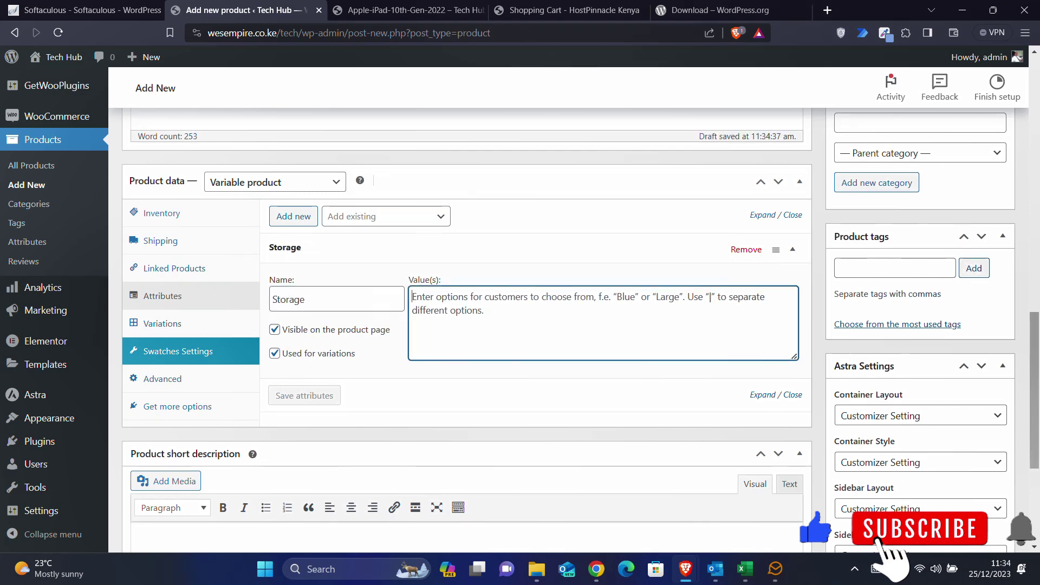
{"action": "type", "text": "256GB | TB"}
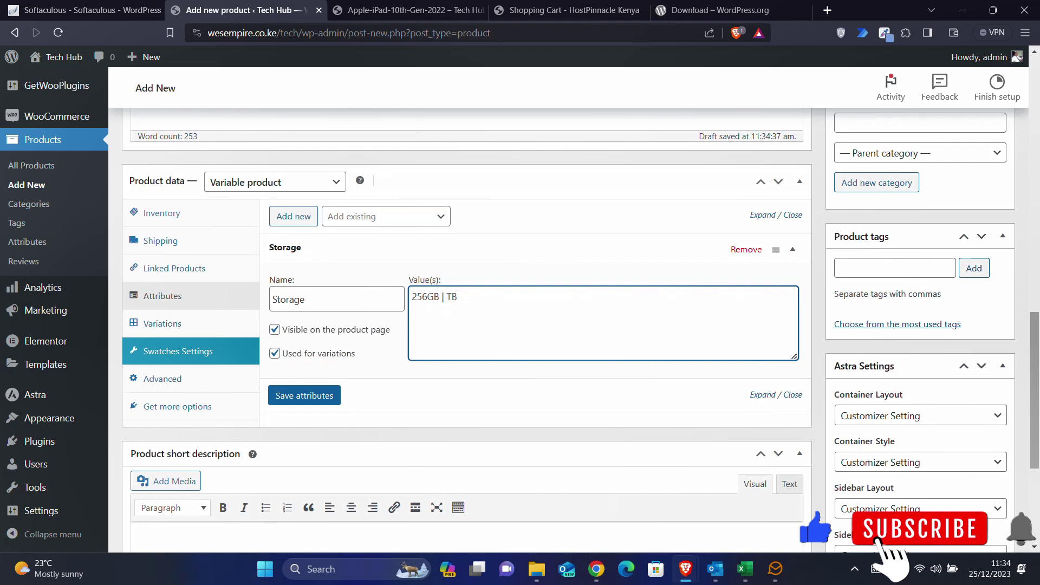
{"action": "left_click", "coordinate": [327, 397]}
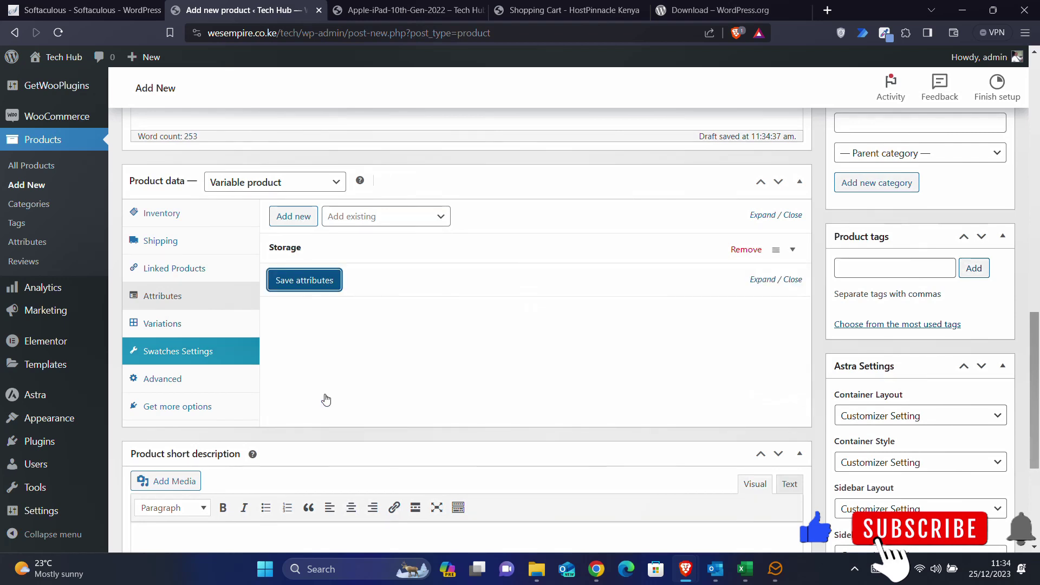
- Add a Color attribute with values 'White | Black', save attributes, and show Variations
{"action": "left_click", "coordinate": [299, 216]}
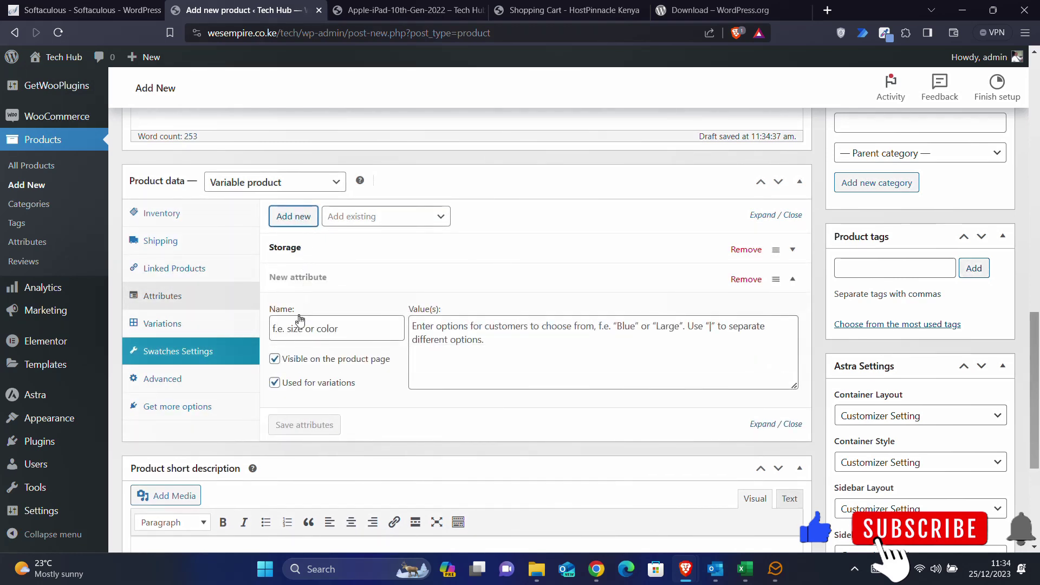
{"action": "left_click", "coordinate": [301, 321]}
{"action": "type", "text": "Color"}
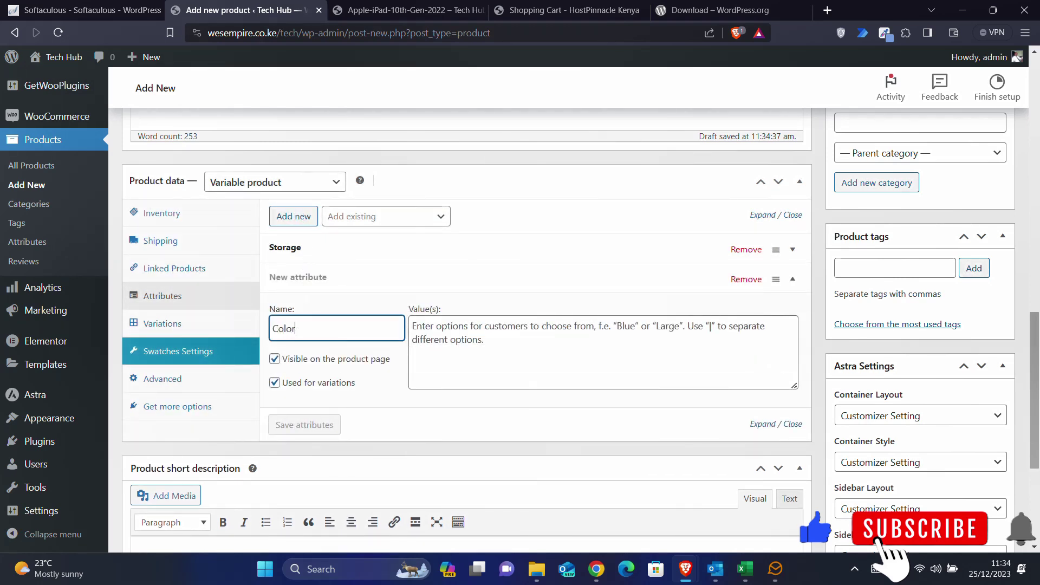
{"action": "left_click", "coordinate": [426, 338]}
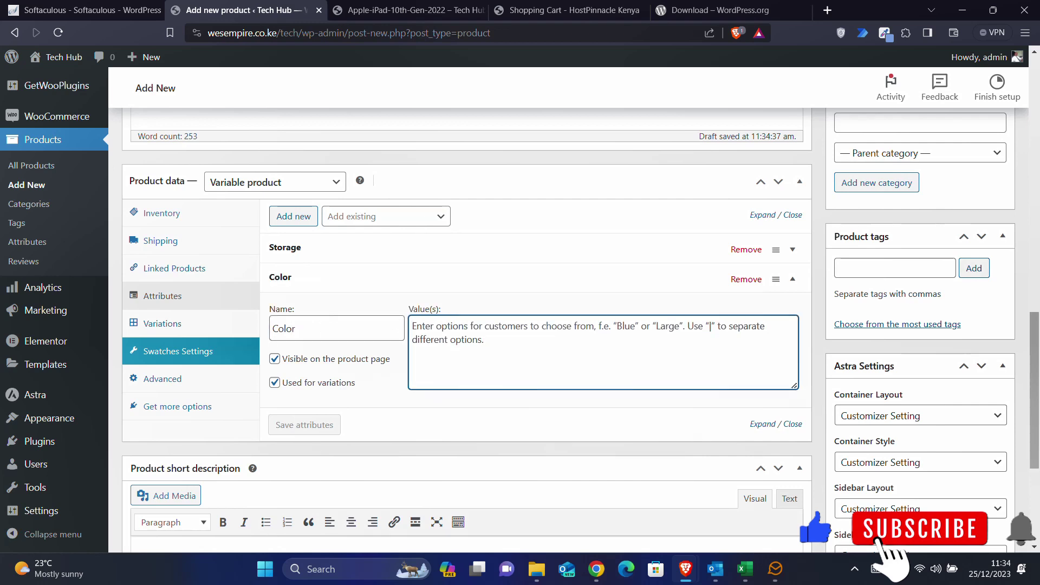
{"action": "type", "text": "White | Black"}
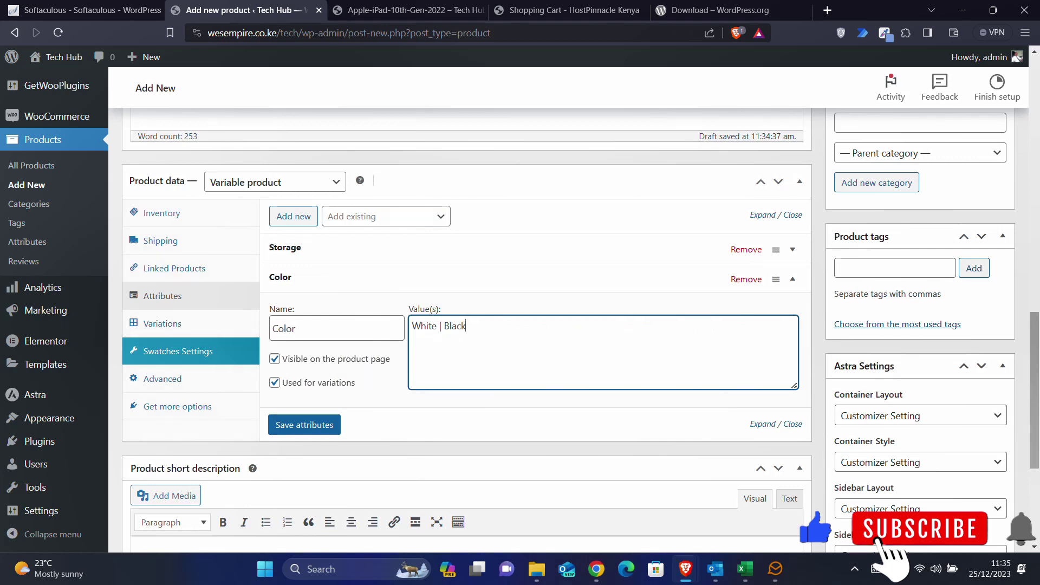
{"action": "left_click", "coordinate": [317, 426]}
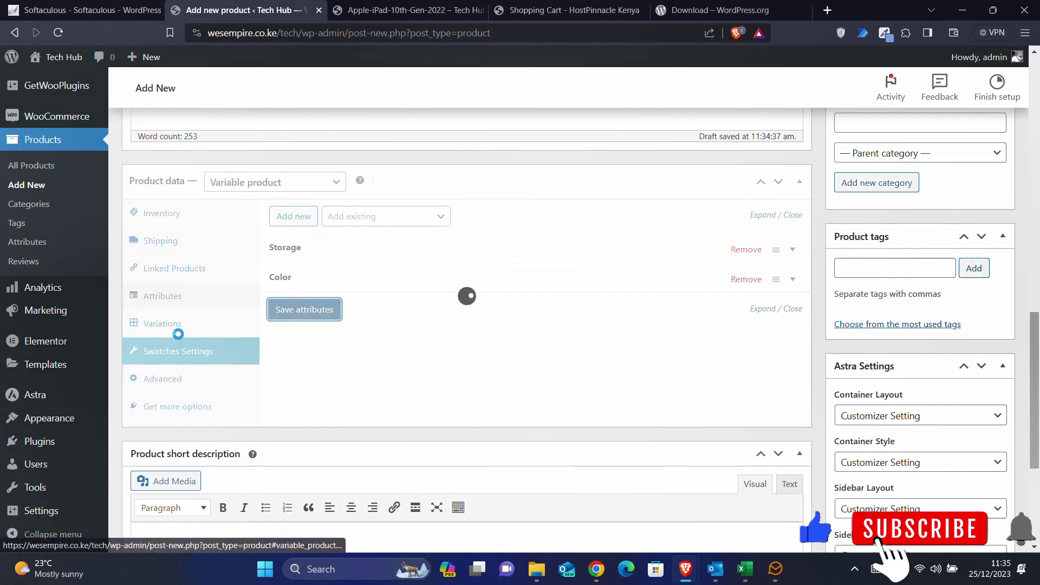
{"action": "left_click", "coordinate": [168, 327]}
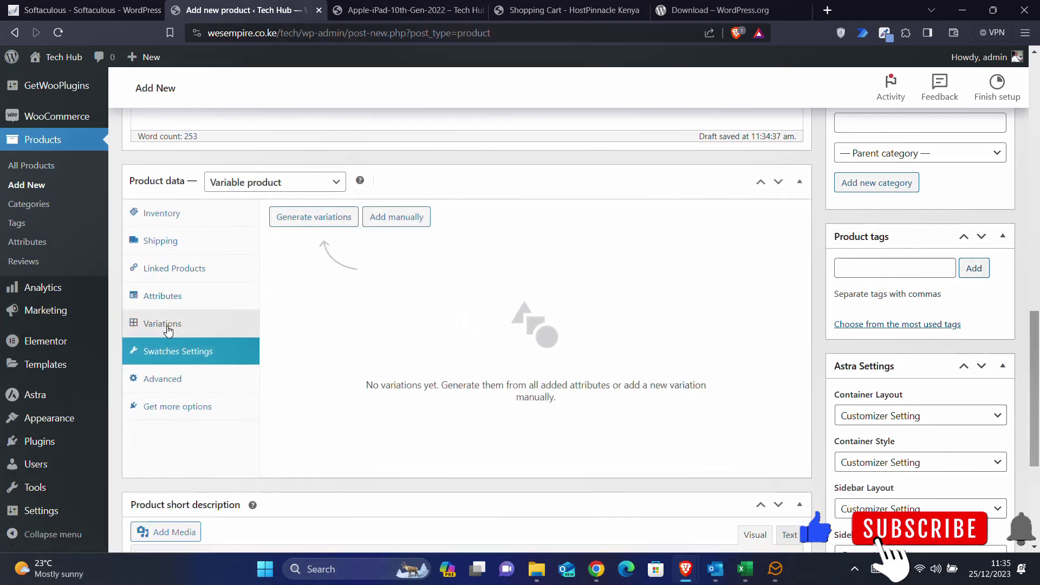
- Generate all four storage and colour variations
{"action": "left_click", "coordinate": [327, 219]}
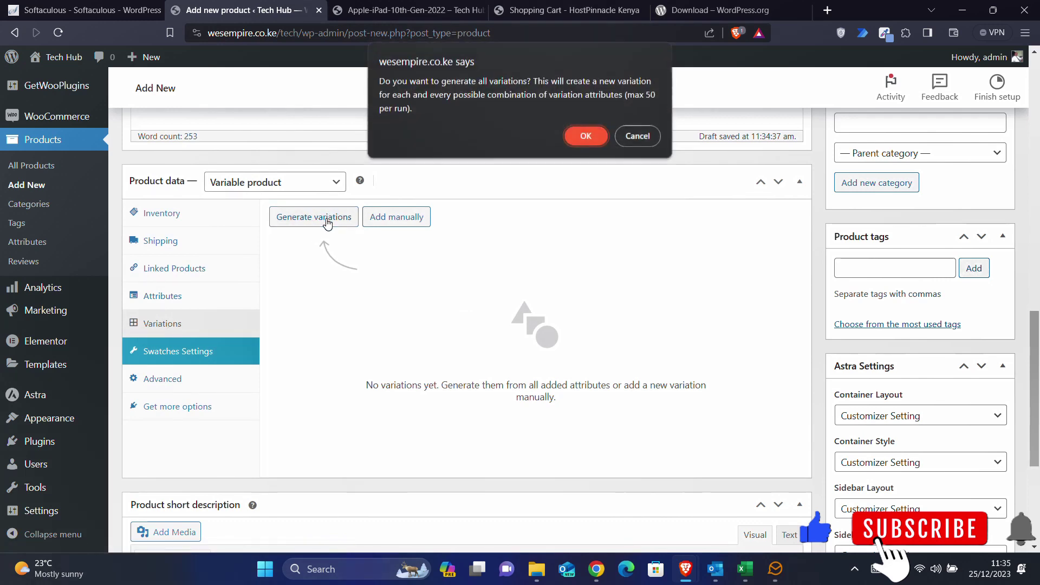
{"action": "left_click", "coordinate": [585, 138]}
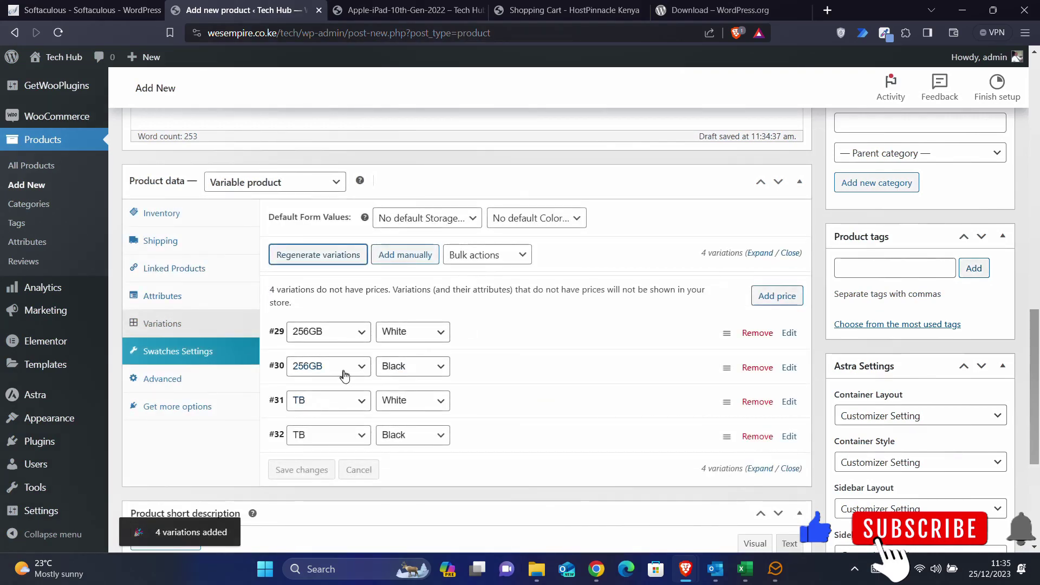
{"action": "scroll", "coordinate": [504, 328], "scroll_direction": "up", "scroll_amount": 10}
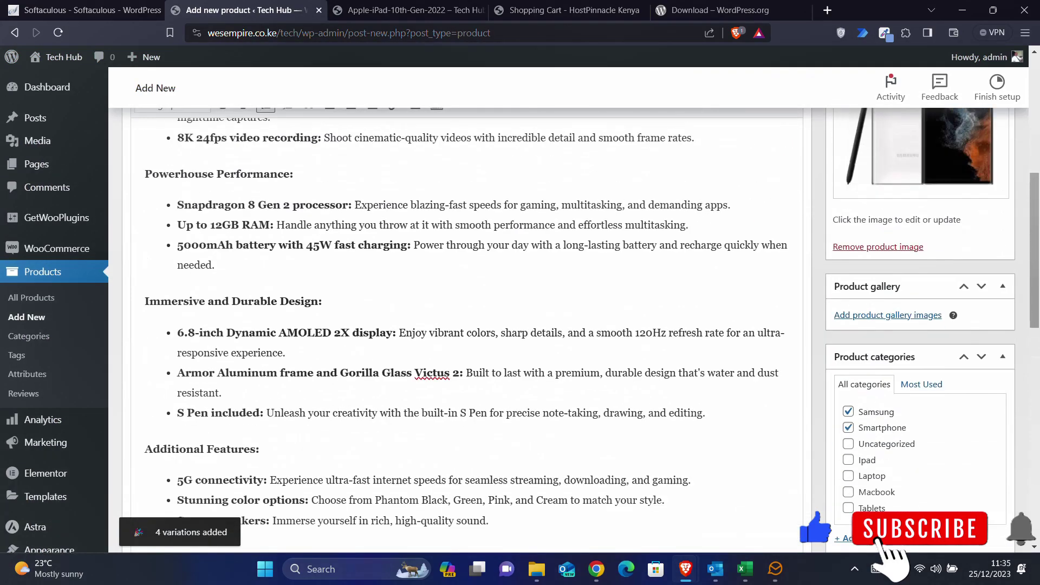
{"action": "scroll", "coordinate": [503, 328], "scroll_direction": "down", "scroll_amount": 9}
{"action": "scroll", "coordinate": [503, 328], "scroll_direction": "down", "scroll_amount": 3}
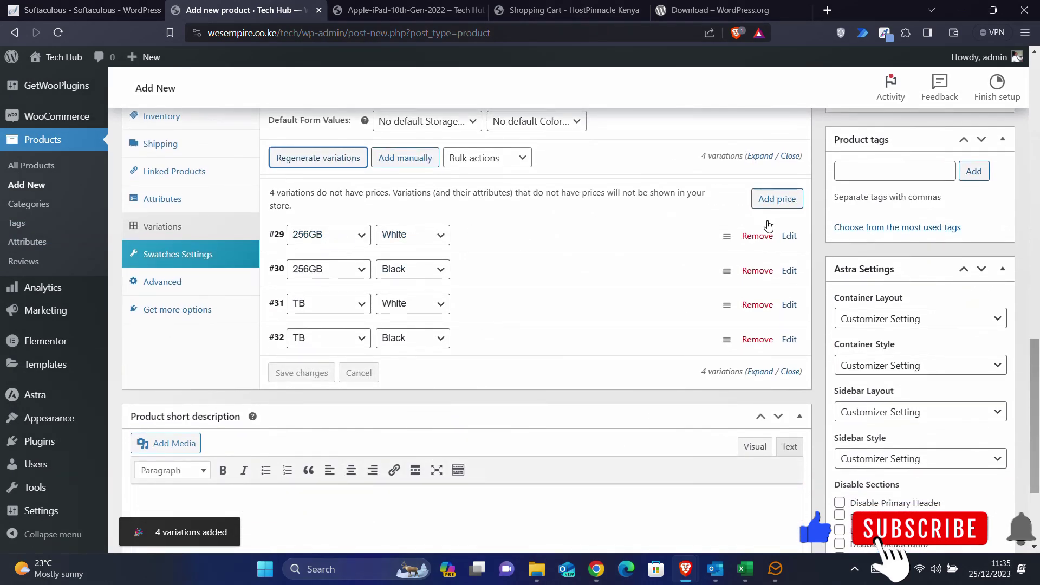
- Assign the Samsung-Galaxy-S23-Ultra image to the 256GB White variation
{"action": "left_click", "coordinate": [789, 236]}
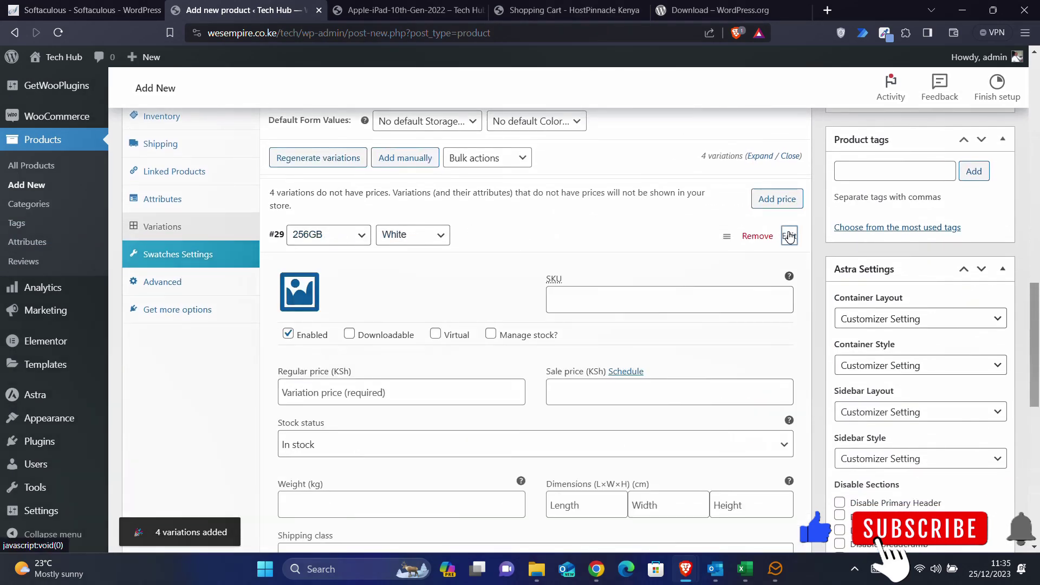
{"action": "left_click", "coordinate": [297, 290]}
{"action": "left_click", "coordinate": [97, 230]}
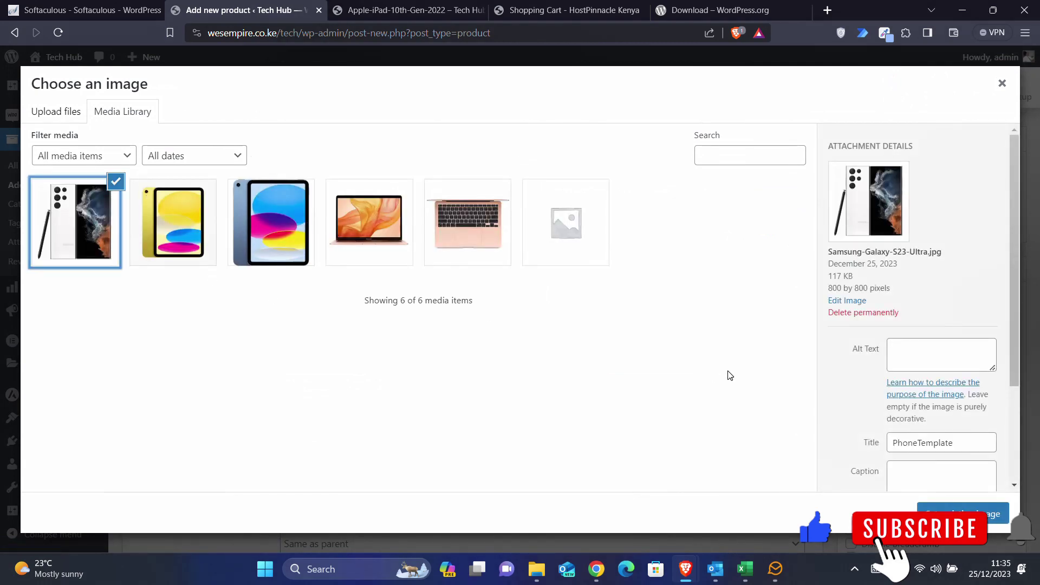
{"action": "left_click", "coordinate": [925, 507]}
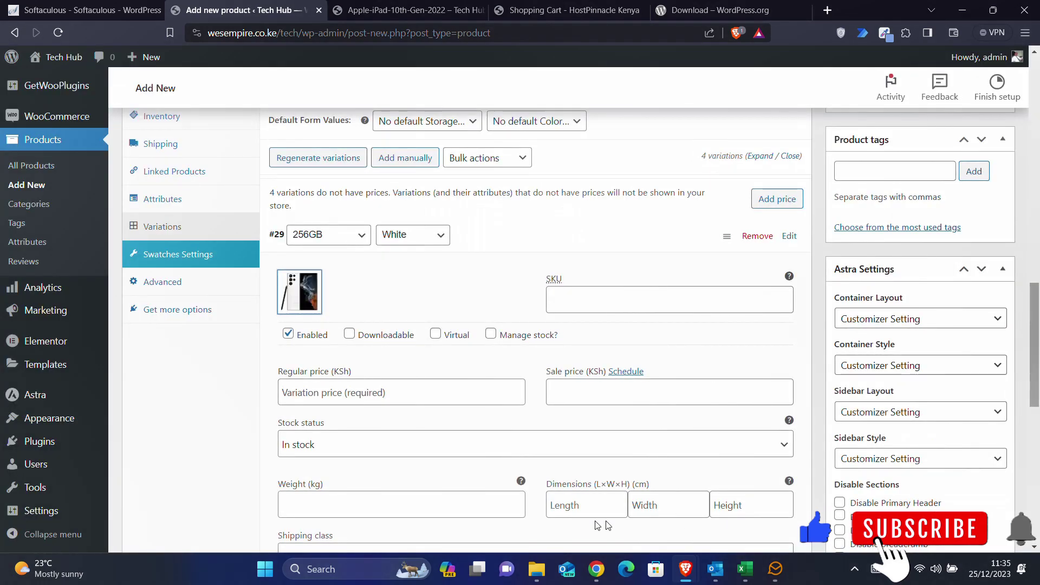
- Give the 256GB White variation a regular price of 144900 KSh
{"action": "left_click", "coordinate": [596, 568]}
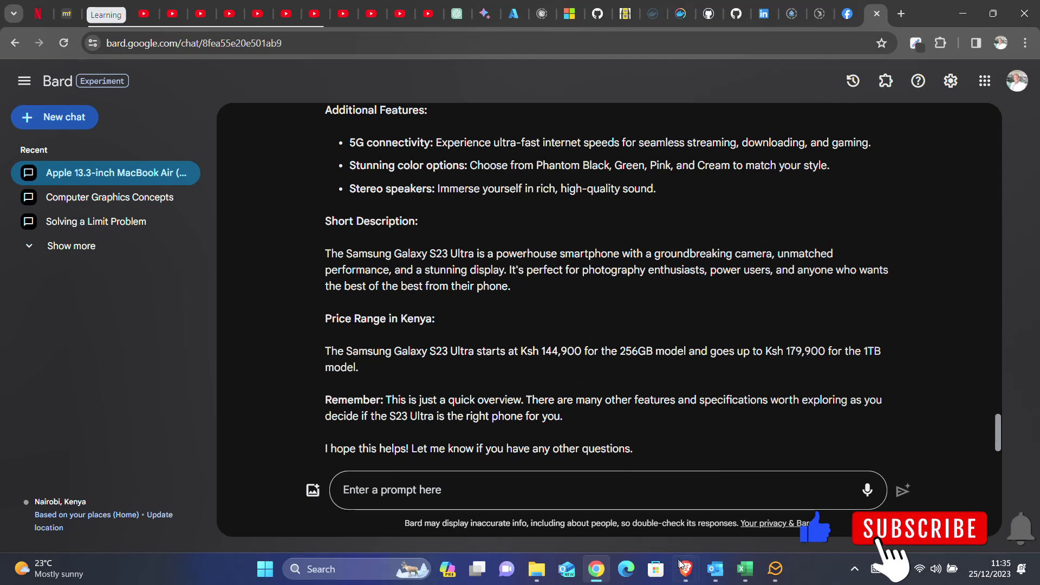
{"action": "mouse_move", "coordinate": [681, 565]}
{"action": "left_click", "coordinate": [733, 536]}
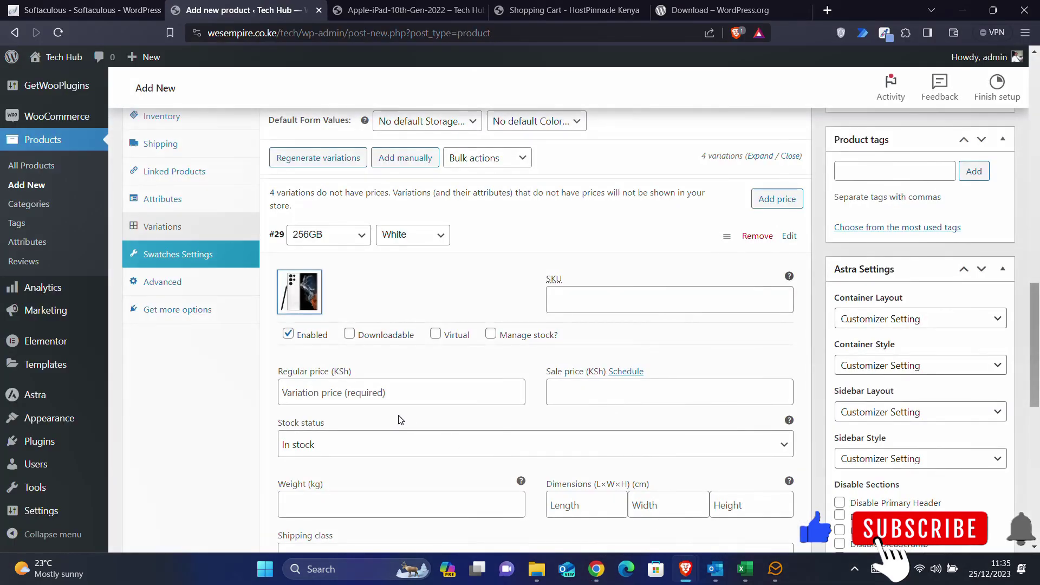
{"action": "left_click", "coordinate": [305, 398]}
{"action": "type", "text": "1"}
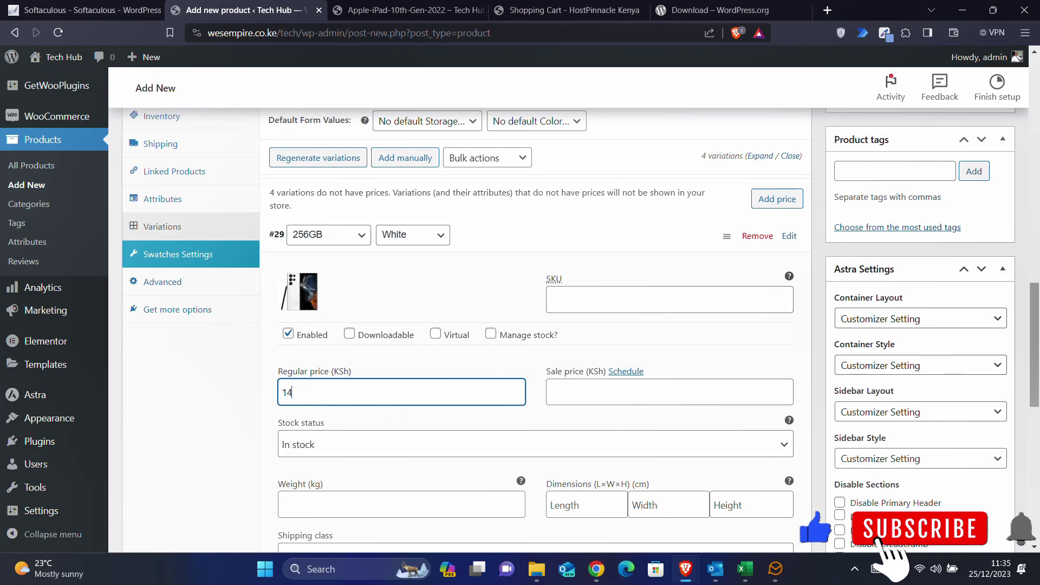
{"action": "key", "text": "BackSpace"}
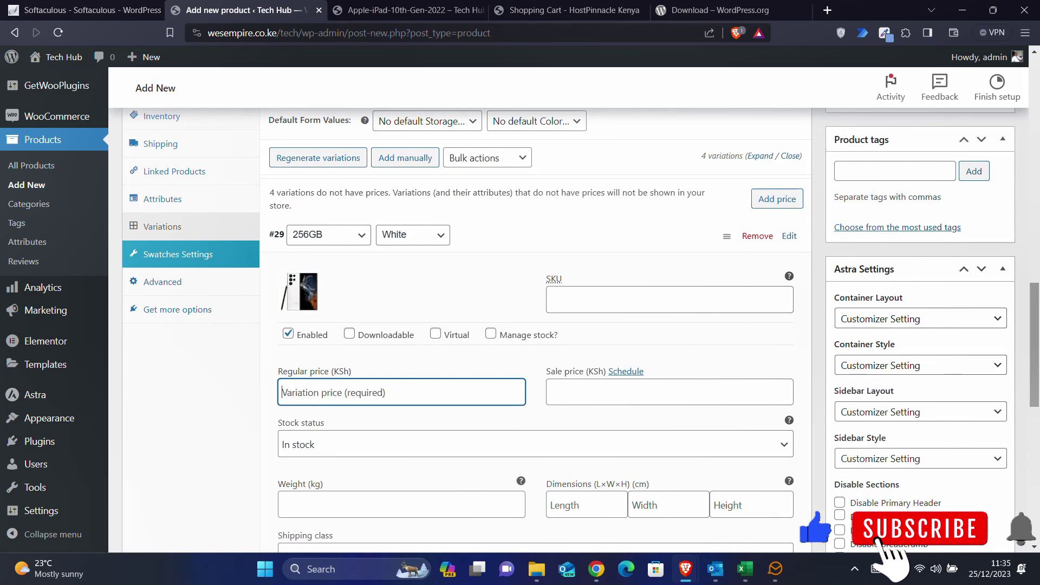
{"action": "type", "text": "144900"}
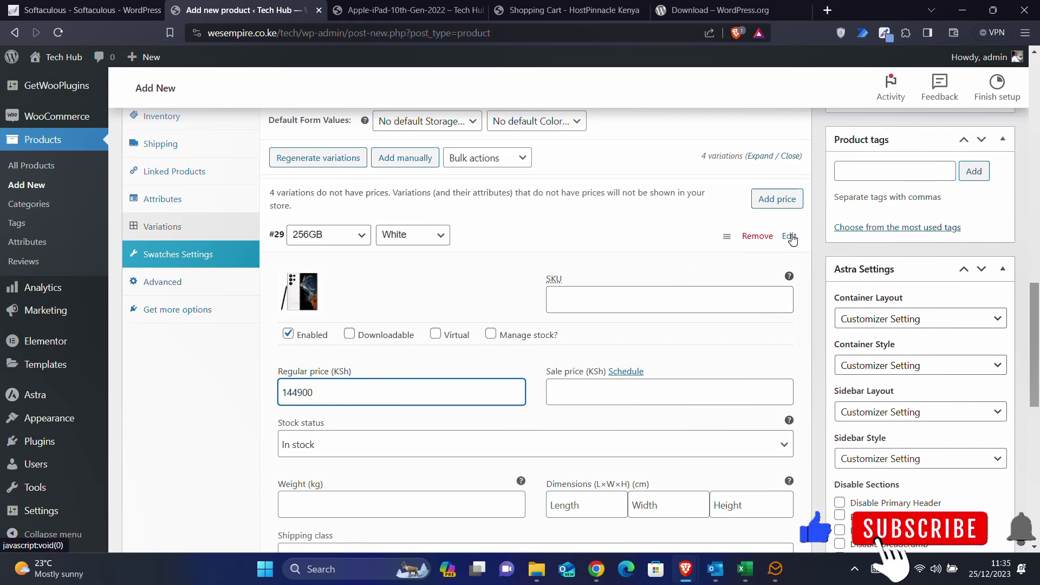
{"action": "left_click", "coordinate": [790, 236]}
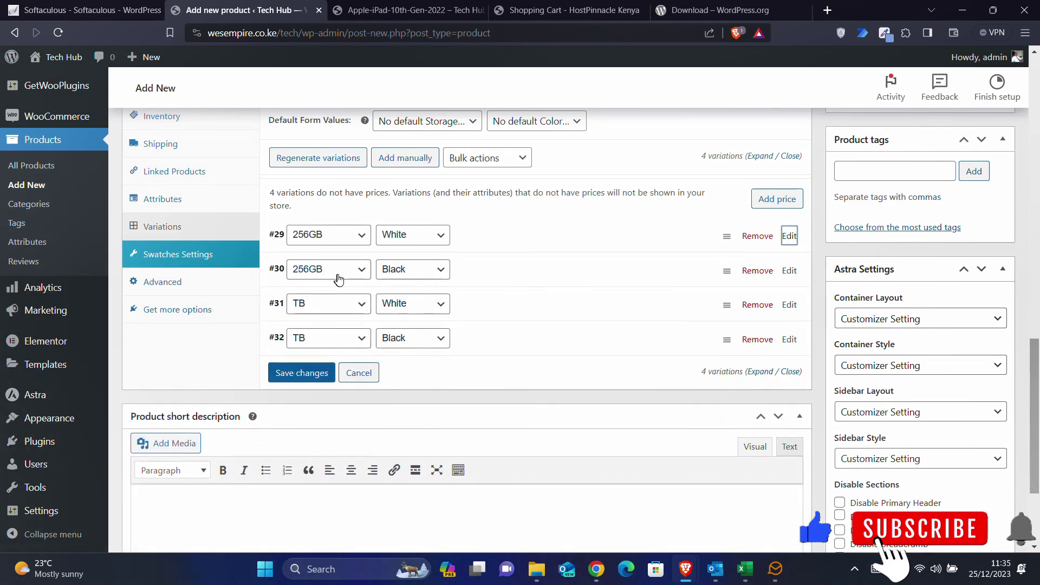
- Assign the Samsung-Galaxy-S23-Ultra image from the Media Library to the TB White variation
{"action": "left_click", "coordinate": [789, 303]}
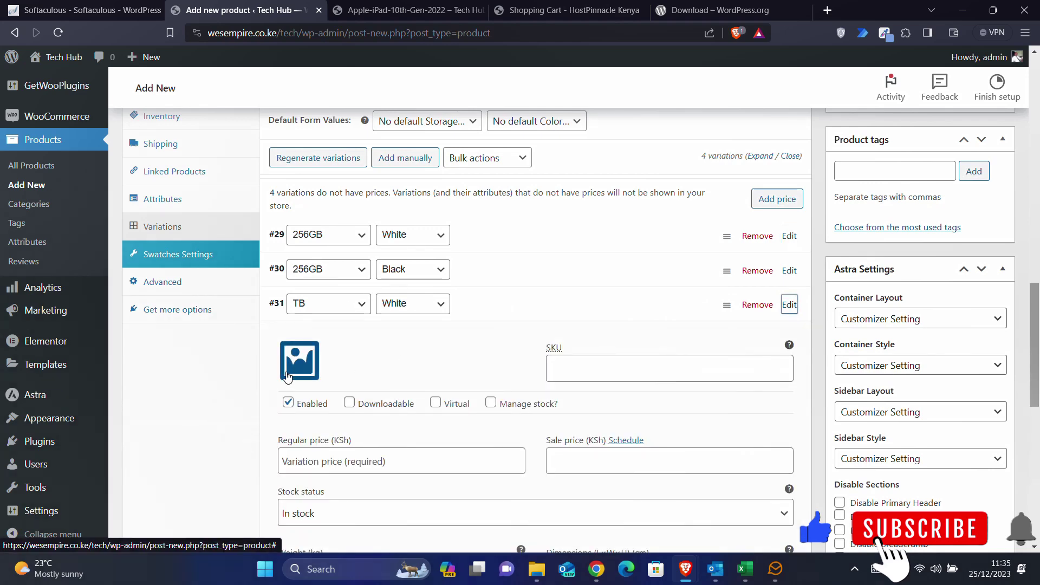
{"action": "left_click", "coordinate": [287, 377]}
{"action": "left_click", "coordinate": [106, 243]}
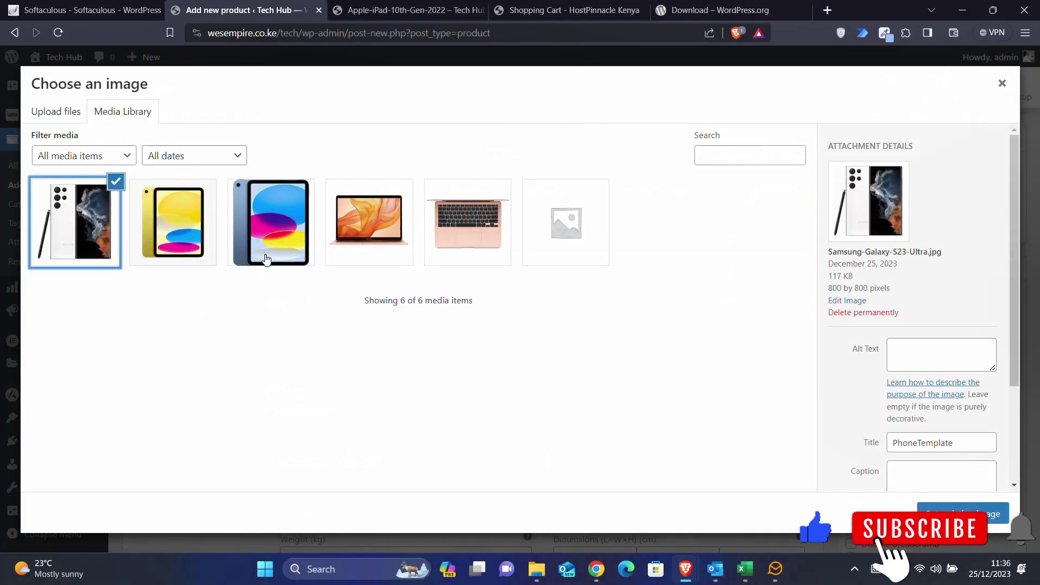
{"action": "left_click", "coordinate": [921, 512]}
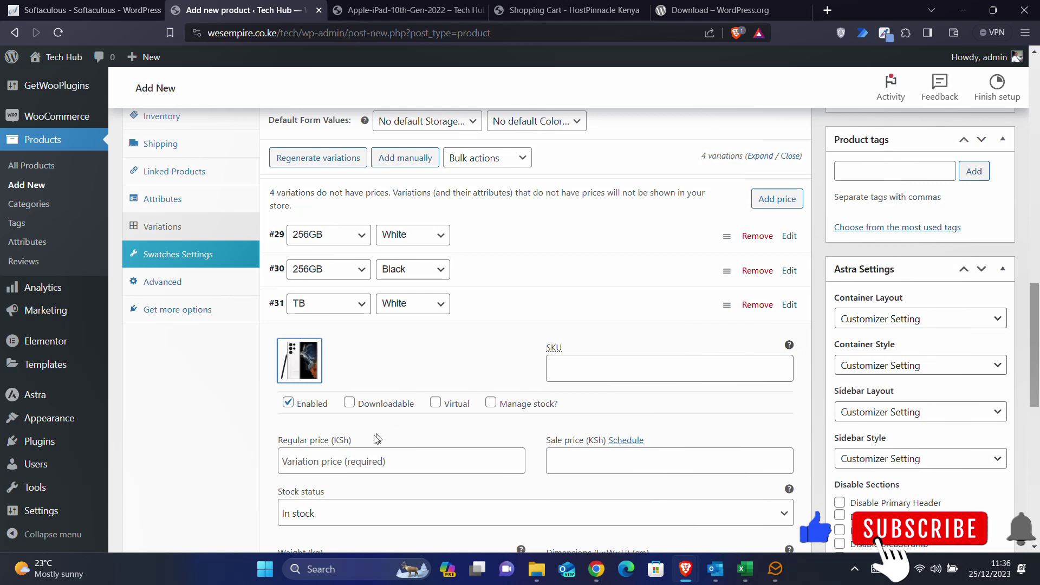
- Enter 179900 as the TB White variation's regular price
{"action": "left_click", "coordinate": [342, 462]}
{"action": "type", "text": "1"}
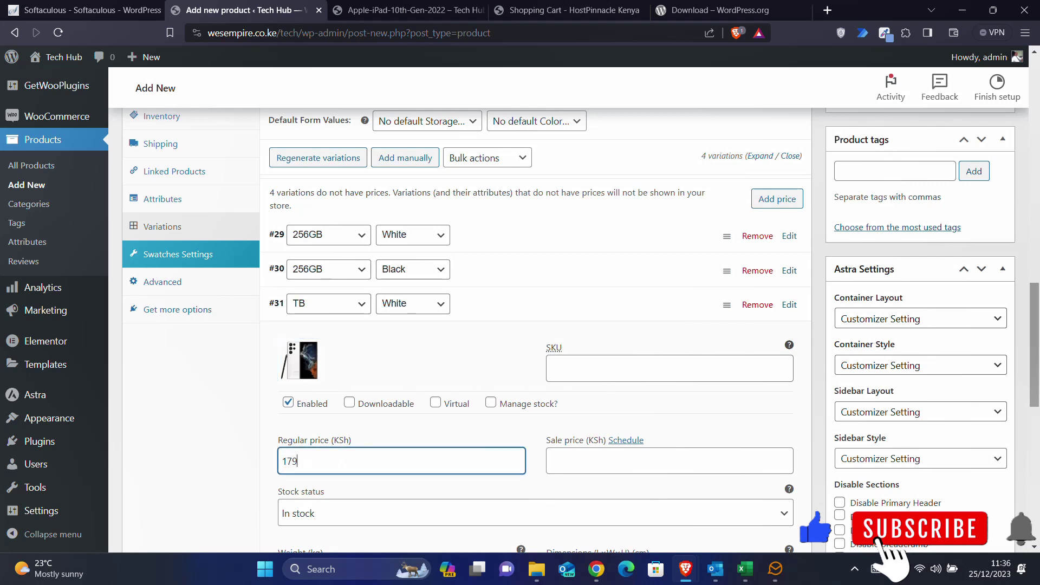
{"action": "type", "text": "79900"}
{"action": "left_click", "coordinate": [794, 307]}
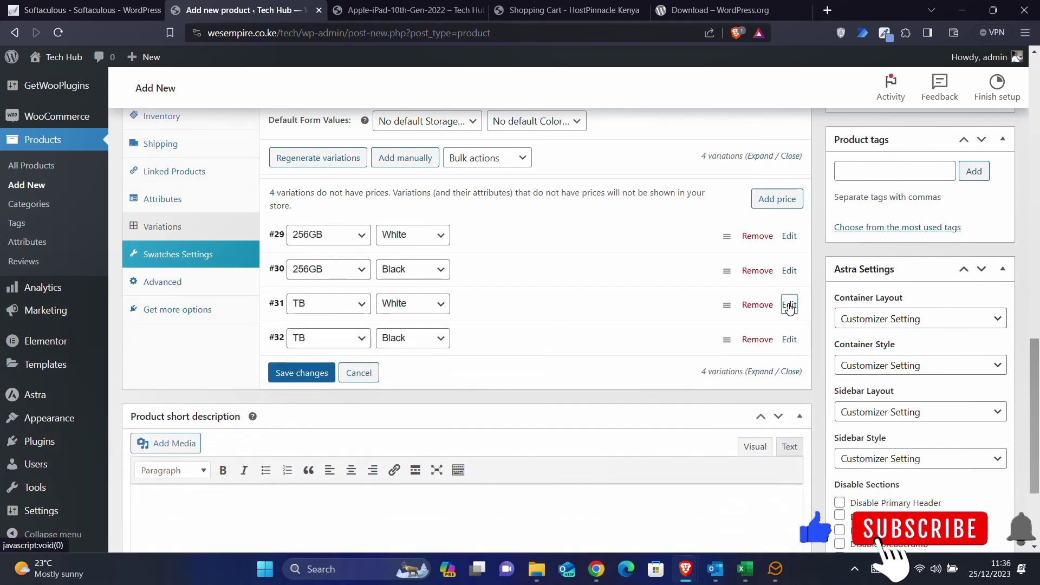
{"action": "left_click", "coordinate": [789, 270]}
- Price the 256GB Black variation at 144900 and upload Samsung-Galaxy-S23-Ultra-5G as its image
{"action": "left_click", "coordinate": [371, 428]}
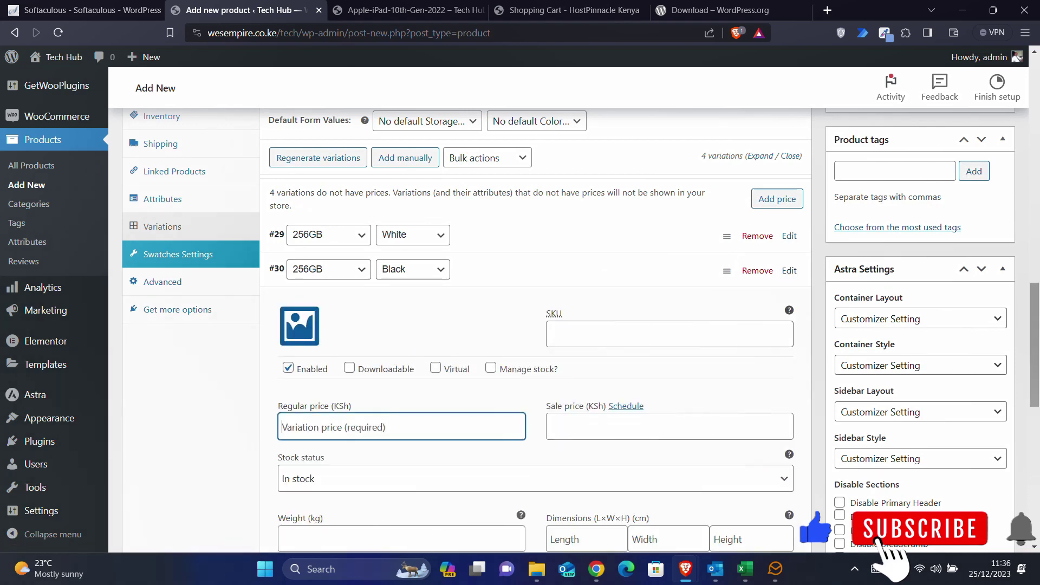
{"action": "type", "text": "144900"}
{"action": "left_click", "coordinate": [299, 325]}
{"action": "left_click", "coordinate": [536, 569]}
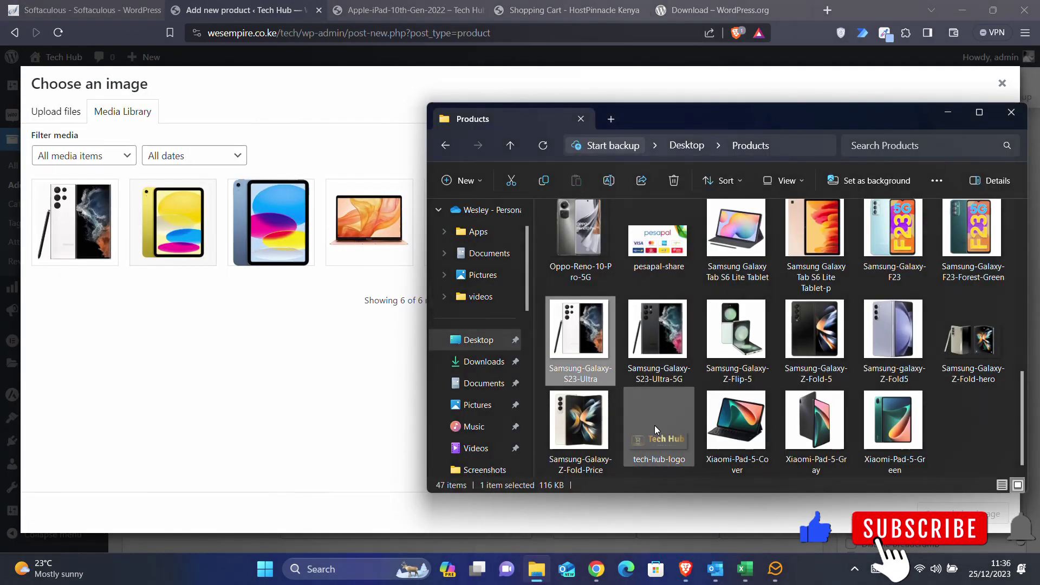
{"action": "left_click", "coordinate": [655, 350]}
{"action": "left_click_drag", "start_coordinate": [655, 349], "coordinate": [270, 339]}
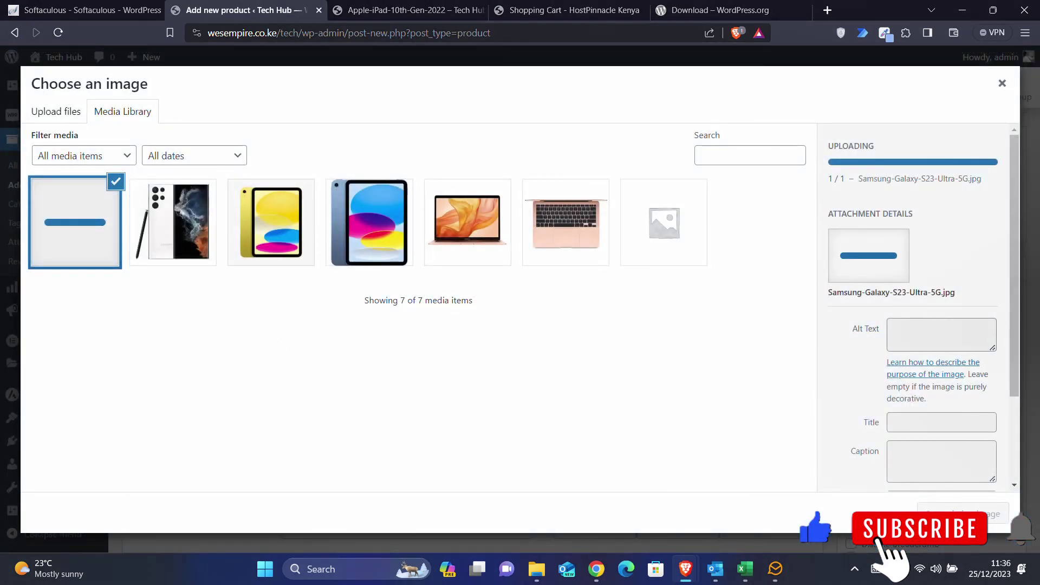
{"action": "left_click", "coordinate": [963, 514]}
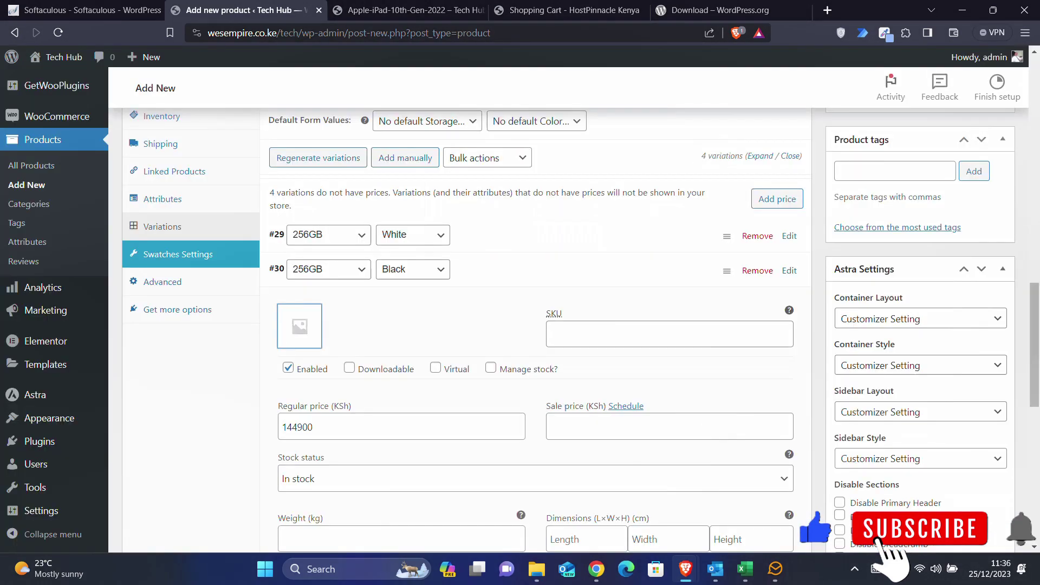
{"action": "left_click", "coordinate": [789, 270]}
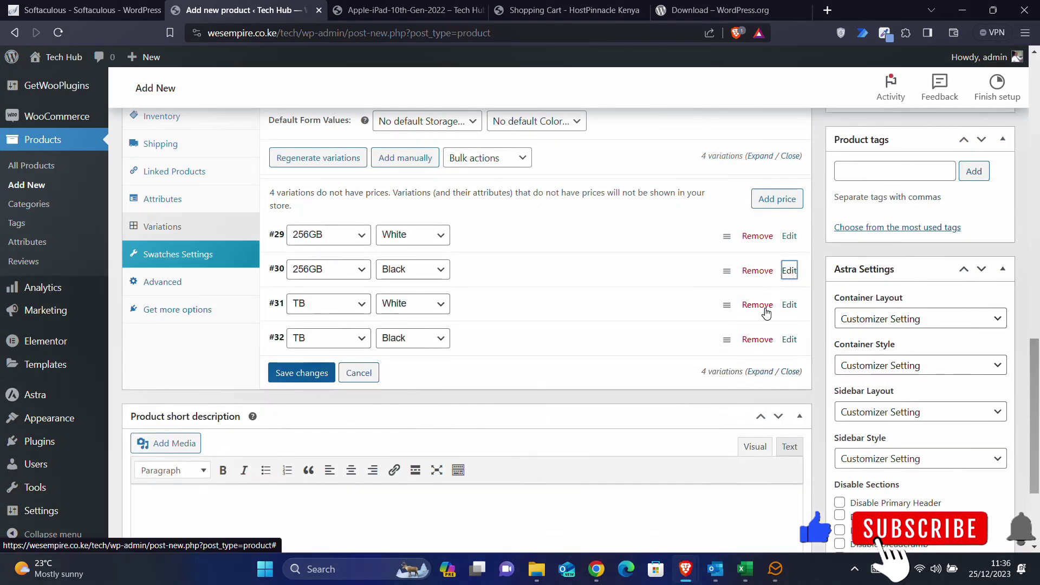
- Price the TB Black variation at 179900 and give it the black Samsung phone image
{"action": "left_click", "coordinate": [789, 339]}
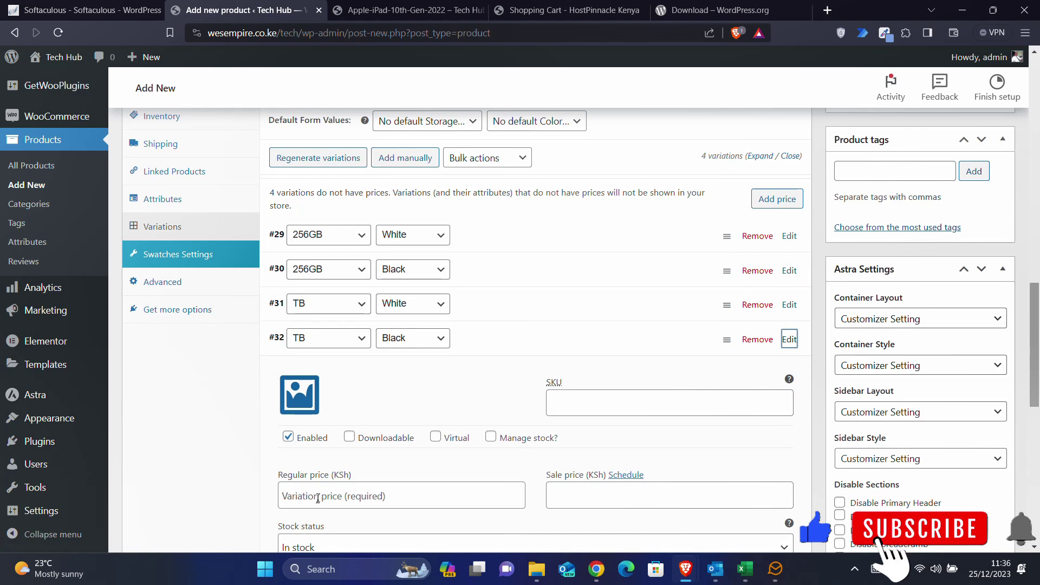
{"action": "left_click", "coordinate": [318, 497]}
{"action": "type", "text": "179900"}
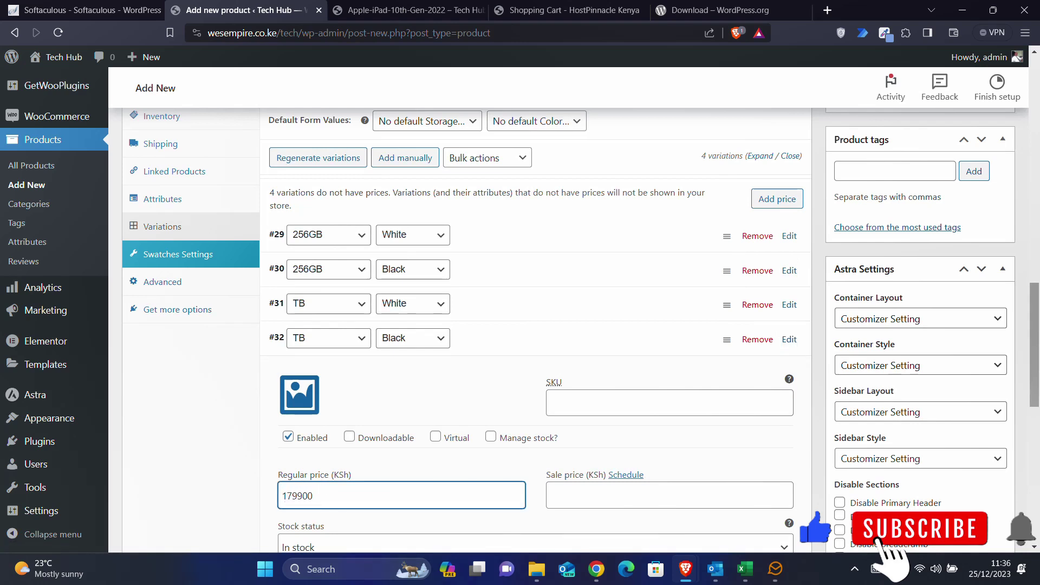
{"action": "left_click", "coordinate": [299, 411]}
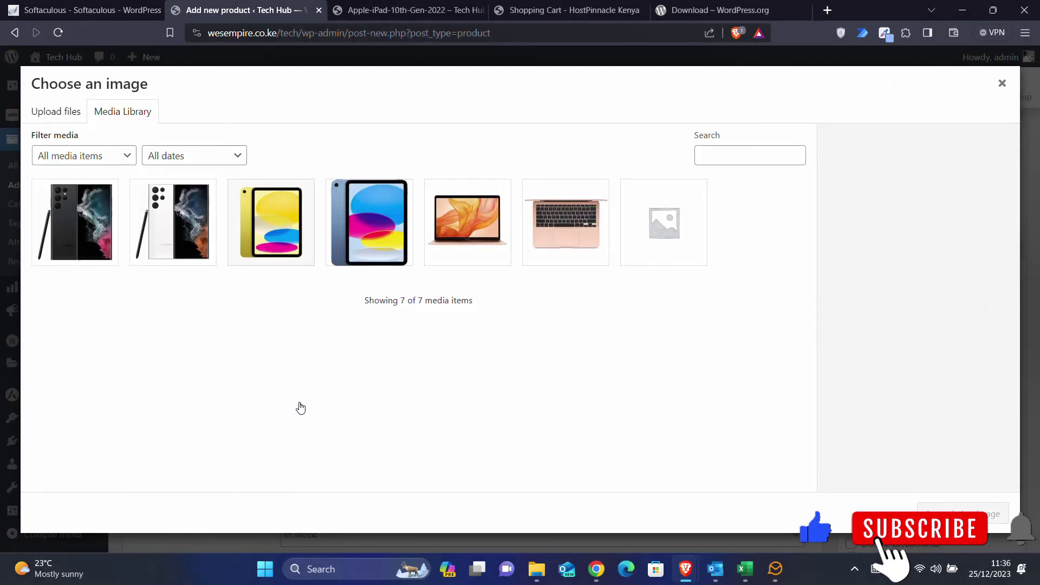
{"action": "left_click", "coordinate": [67, 216]}
{"action": "left_click", "coordinate": [963, 513]}
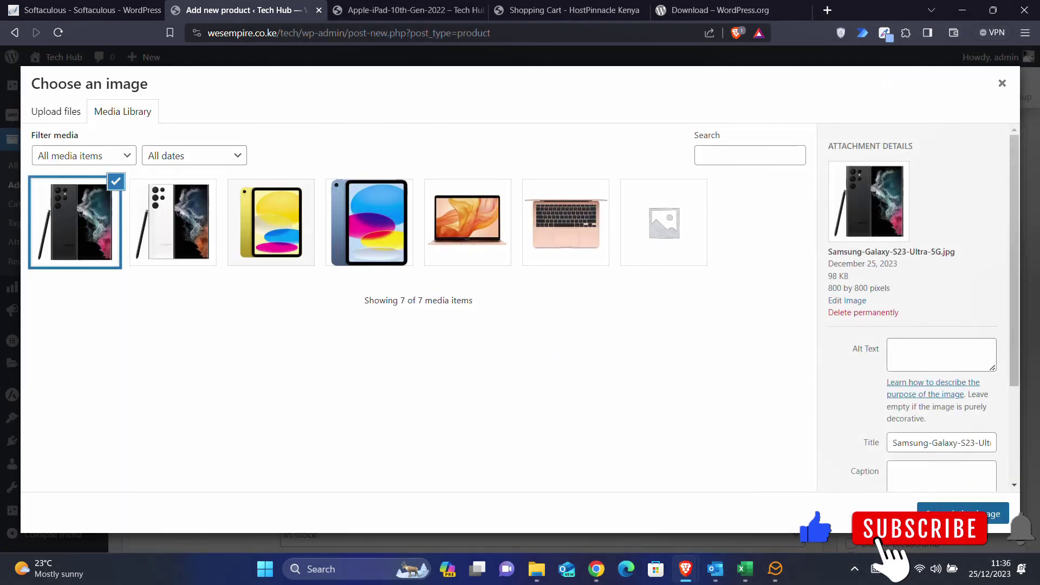
- Select Bard's suggested short description paragraph in the Bard chat
{"action": "scroll", "coordinate": [596, 398], "scroll_direction": "down", "scroll_amount": 4}
{"action": "scroll", "coordinate": [596, 398], "scroll_direction": "down", "scroll_amount": 5}
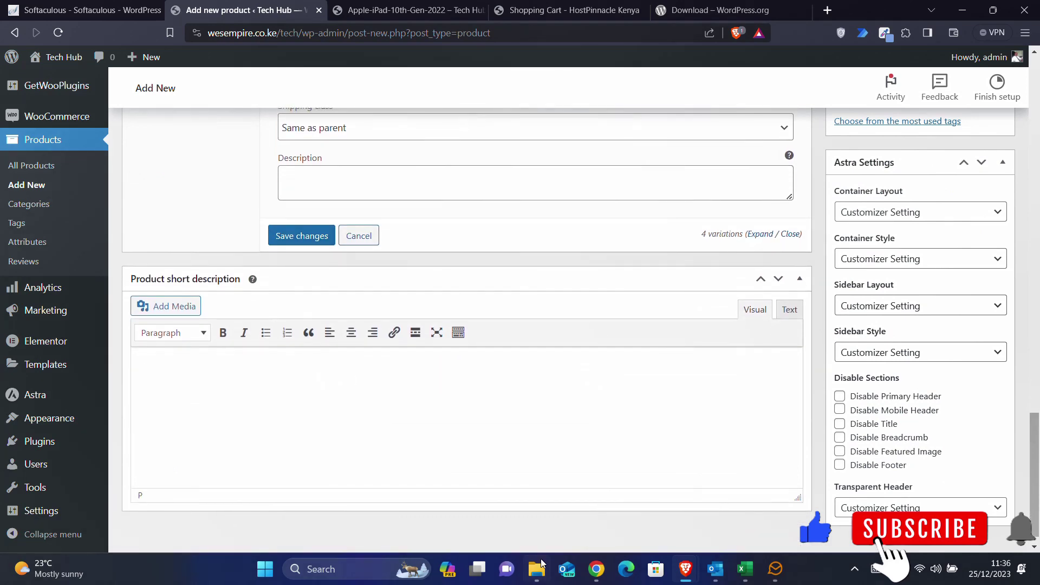
{"action": "left_click", "coordinate": [596, 569]}
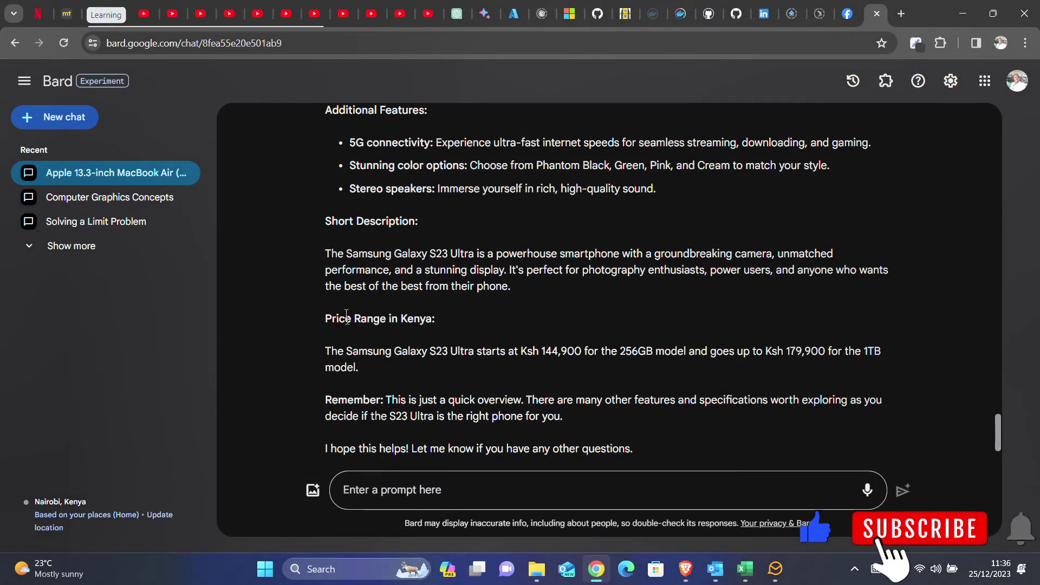
{"action": "left_click_drag", "start_coordinate": [324, 253], "coordinate": [511, 287]}
{"action": "key", "text": "ctrl+c"}
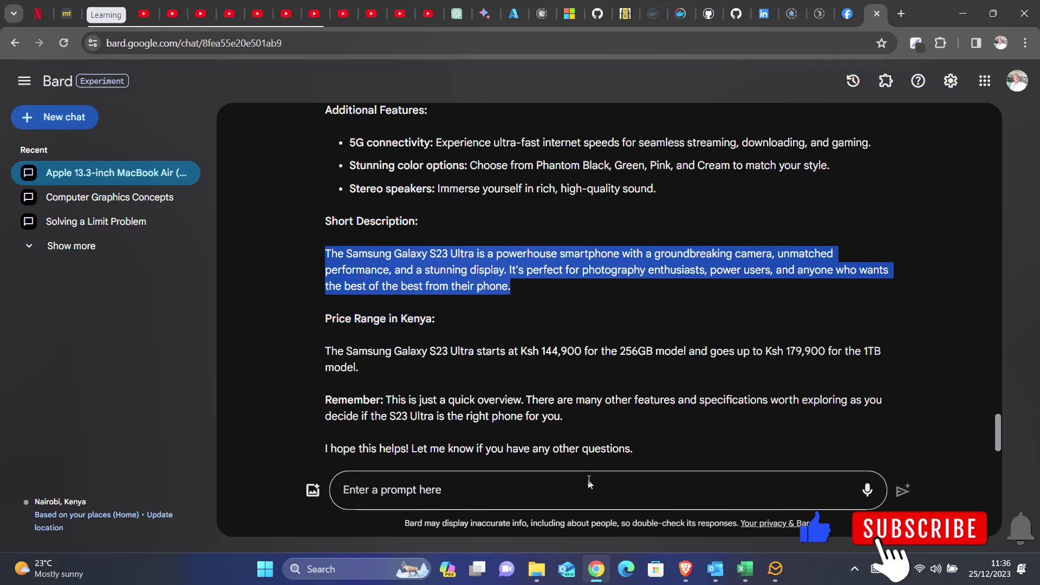
- Paste Bard's 'powerhouse smartphone' paragraph into the Product short description editor
{"action": "mouse_move", "coordinate": [682, 570]}
{"action": "left_click", "coordinate": [720, 477]}
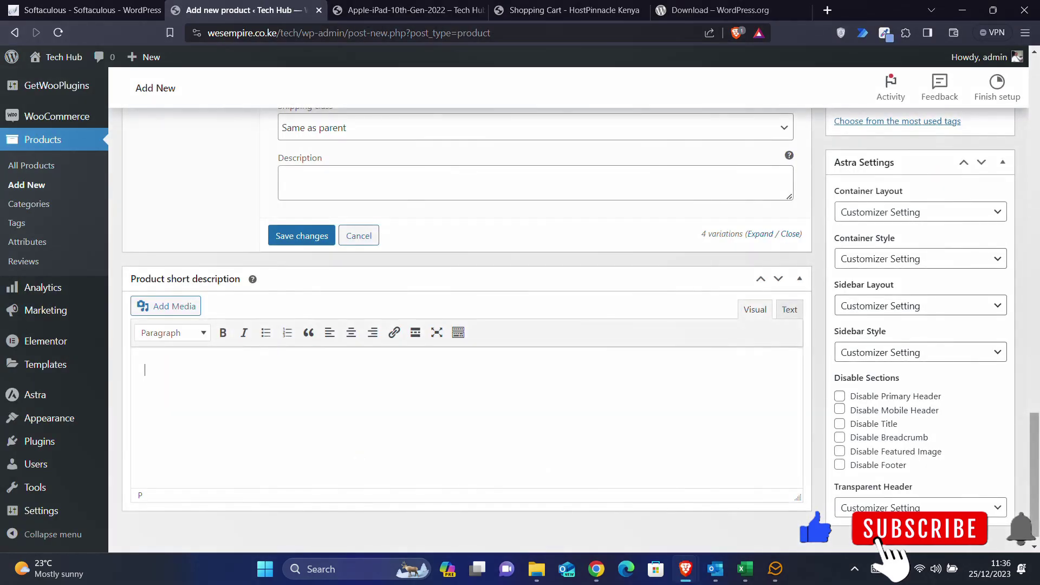
{"action": "key", "text": "ctrl+v"}
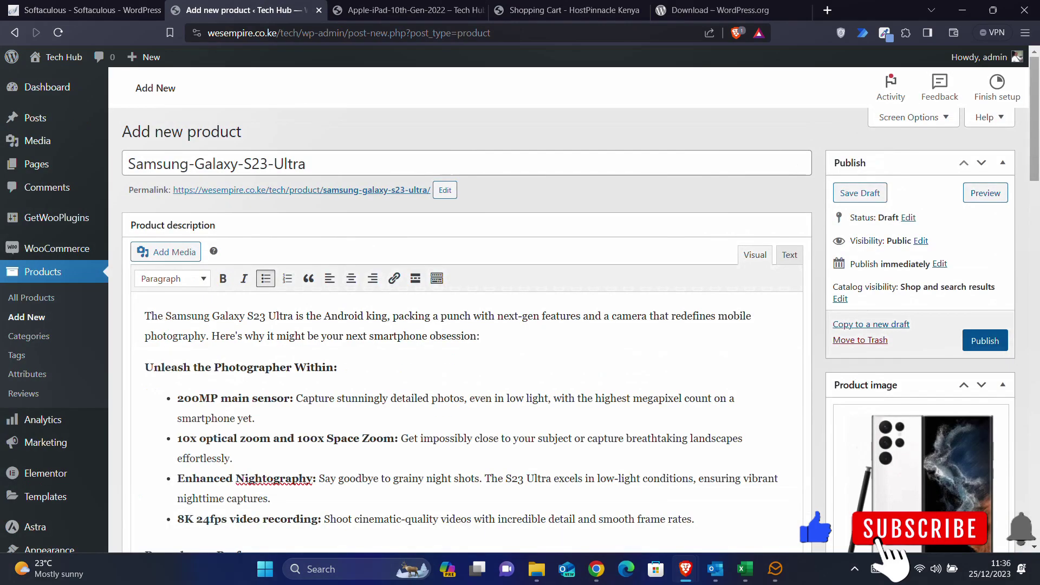
{"action": "scroll", "coordinate": [467, 325], "scroll_direction": "down", "scroll_amount": 9}
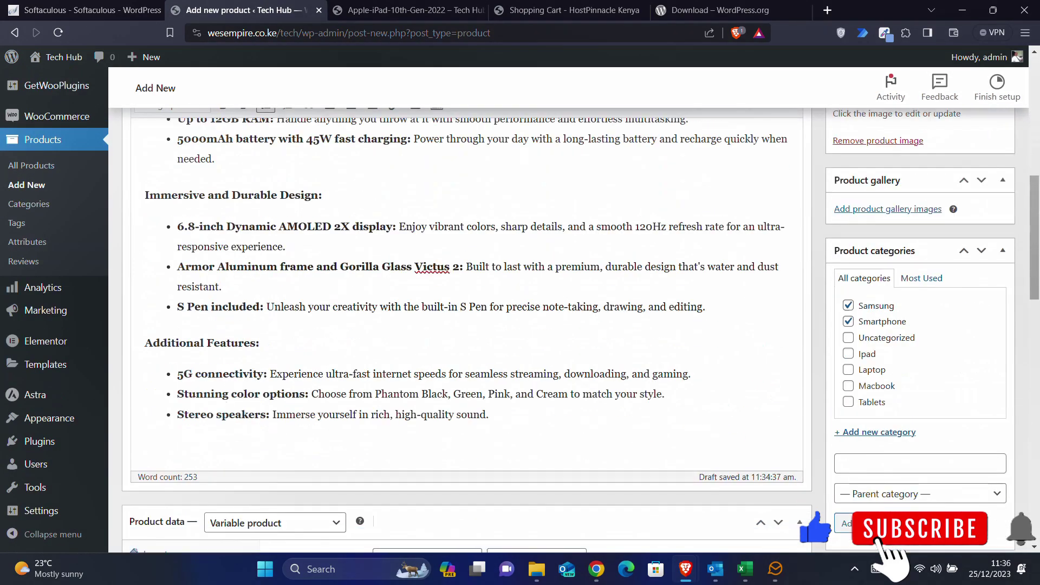
{"action": "scroll", "coordinate": [229, 411], "scroll_direction": "down", "scroll_amount": 8}
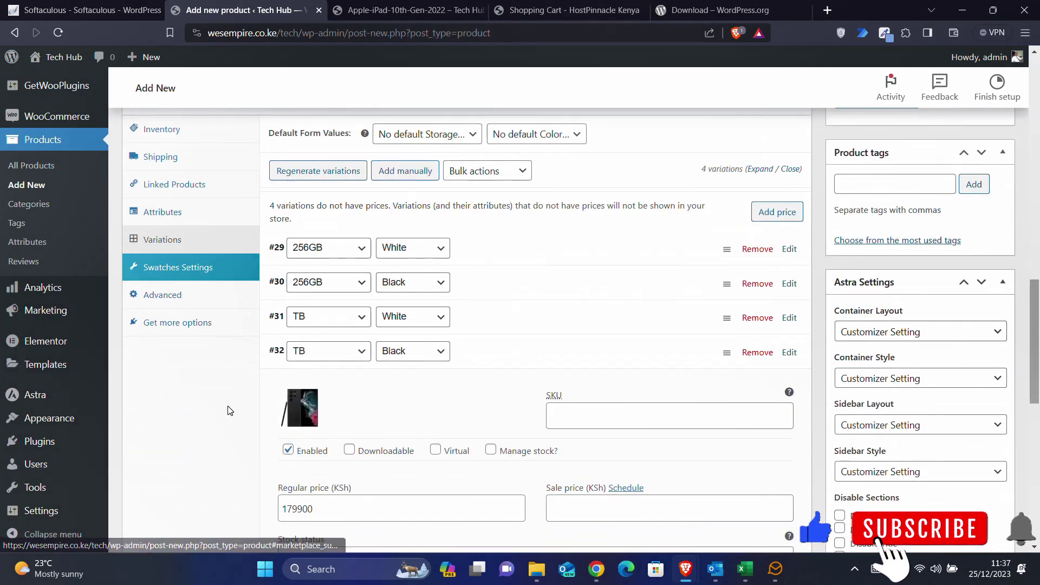
{"action": "scroll", "coordinate": [230, 410], "scroll_direction": "up", "scroll_amount": 1}
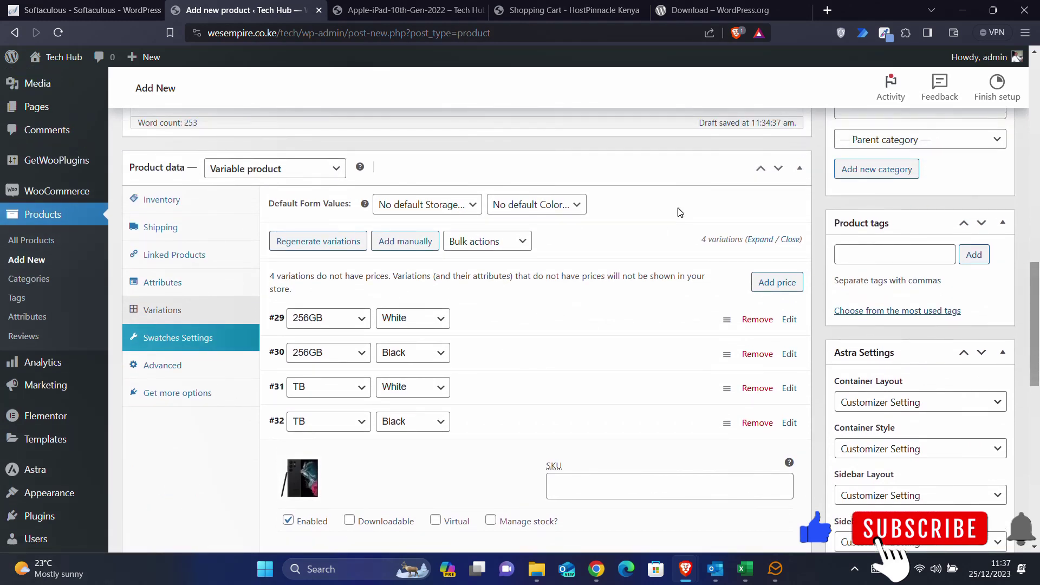
{"action": "scroll", "coordinate": [677, 207], "scroll_direction": "up", "scroll_amount": 1}
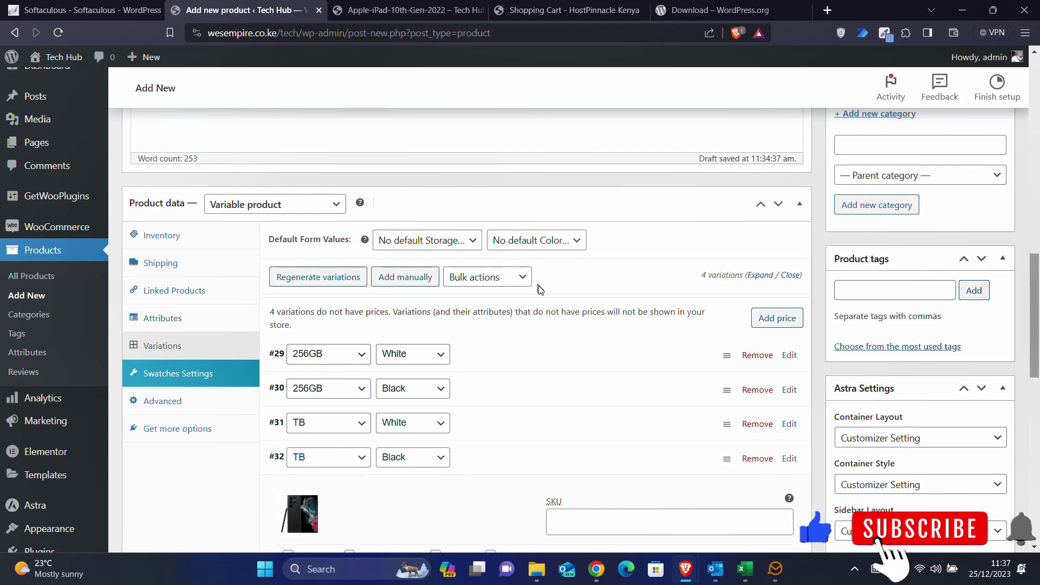
{"action": "scroll", "coordinate": [616, 274], "scroll_direction": "up", "scroll_amount": 10}
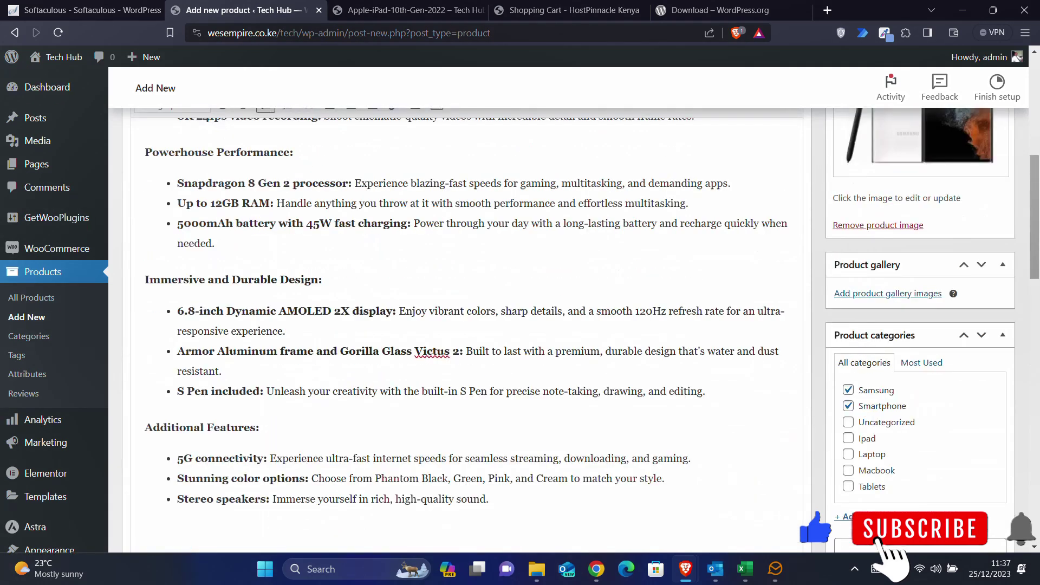
- Publish the product and view its storefront page priced KSh 144,900.00 – KSh 179,900.00
{"action": "left_click", "coordinate": [984, 236]}
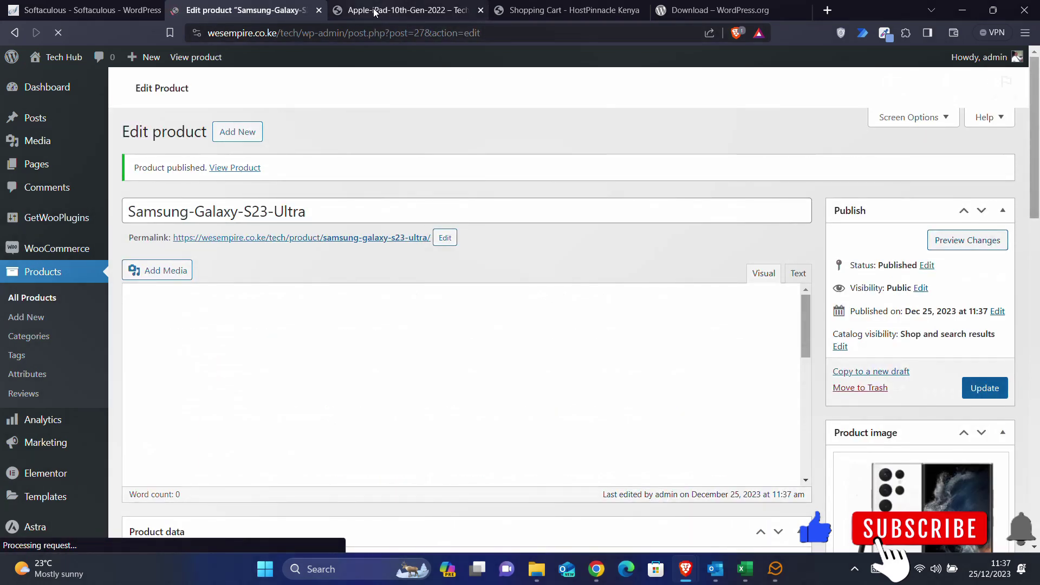
{"action": "left_click", "coordinate": [375, 12]}
{"action": "scroll", "coordinate": [726, 130], "scroll_direction": "up", "scroll_amount": 1}
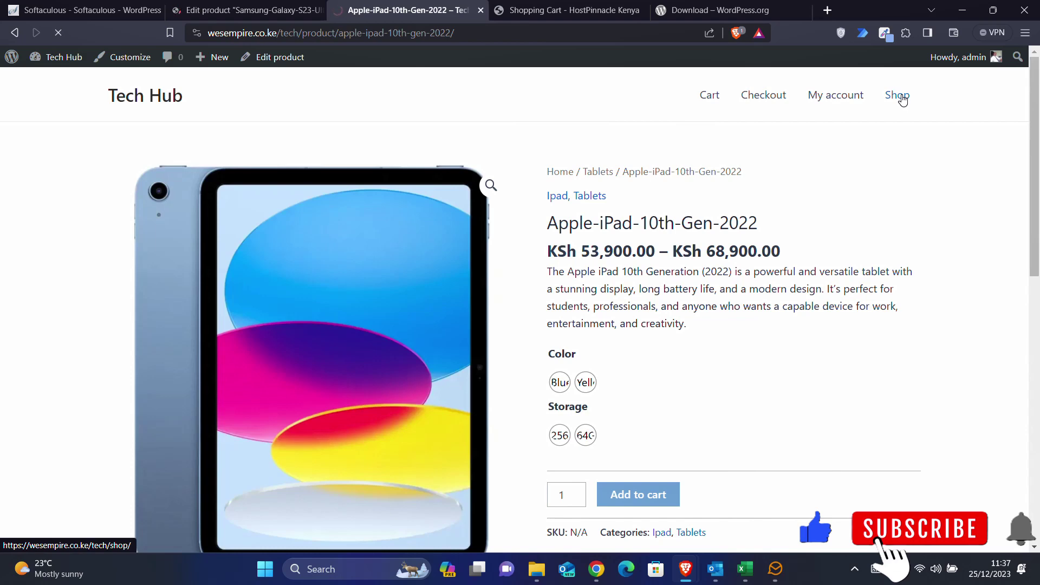
{"action": "scroll", "coordinate": [886, 377], "scroll_direction": "down", "scroll_amount": 4}
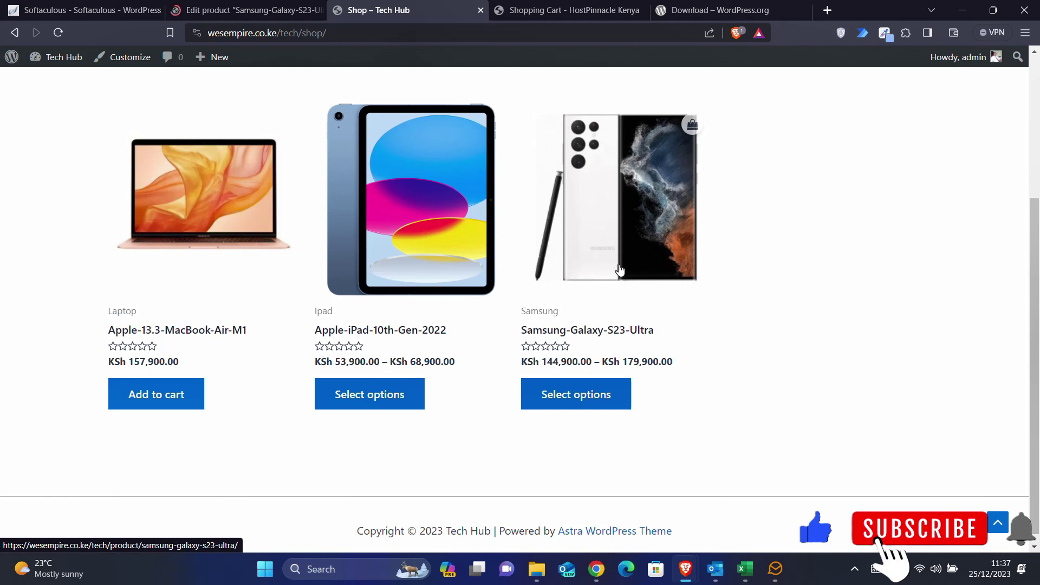
{"action": "left_click", "coordinate": [563, 332]}
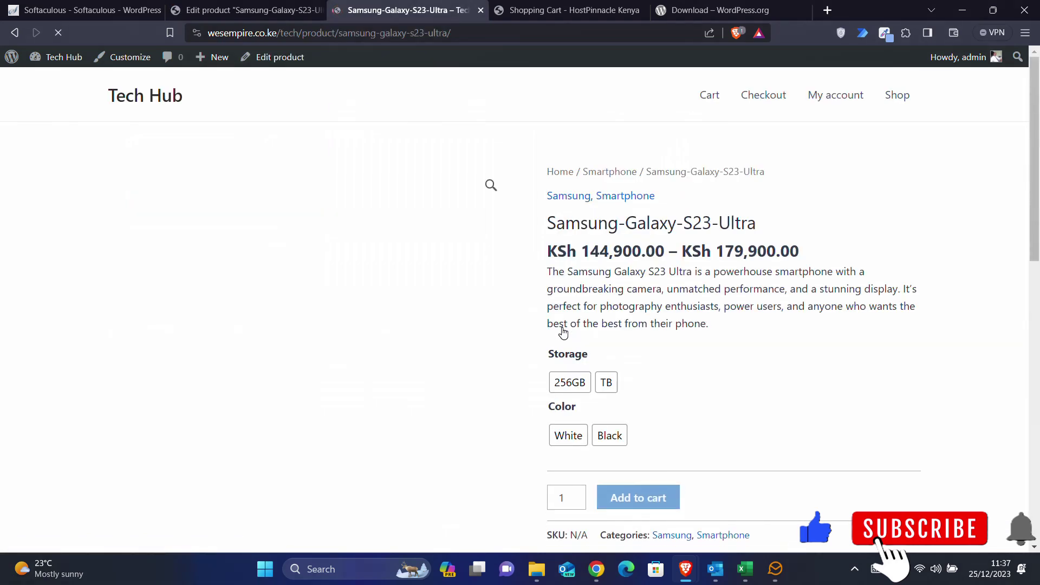
{"action": "scroll", "coordinate": [520, 304], "scroll_direction": "down", "scroll_amount": 1}
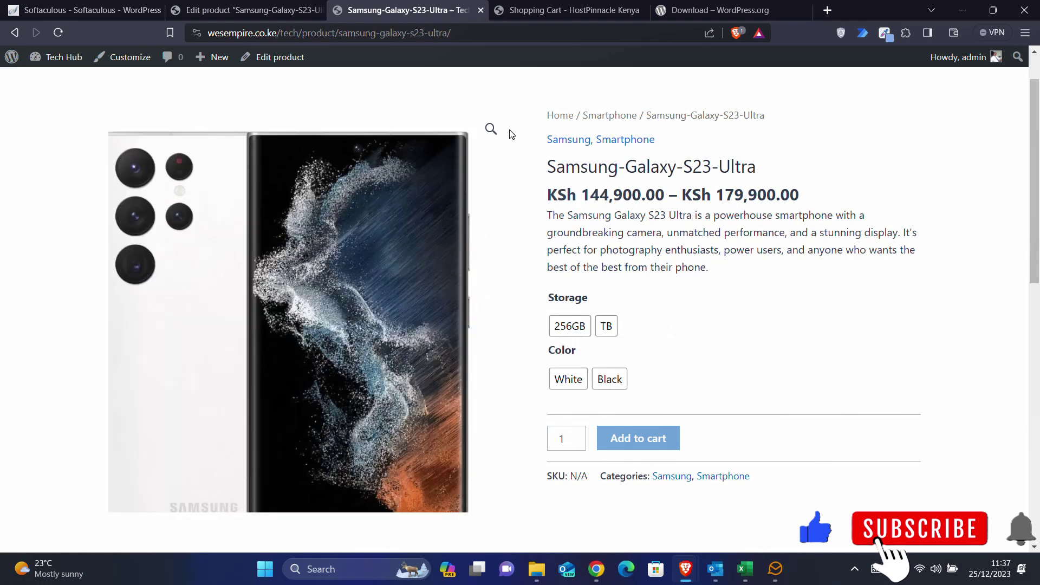
- Set the variations' Default Form Values to 256GB storage and Black colour
{"action": "left_click", "coordinate": [259, 11]}
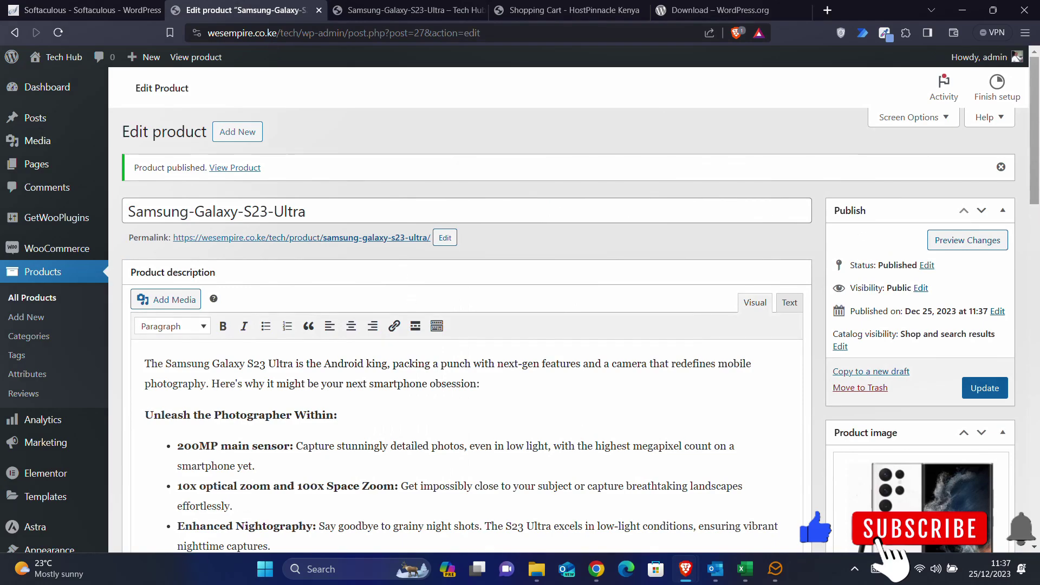
{"action": "scroll", "coordinate": [466, 325], "scroll_direction": "down", "scroll_amount": 20}
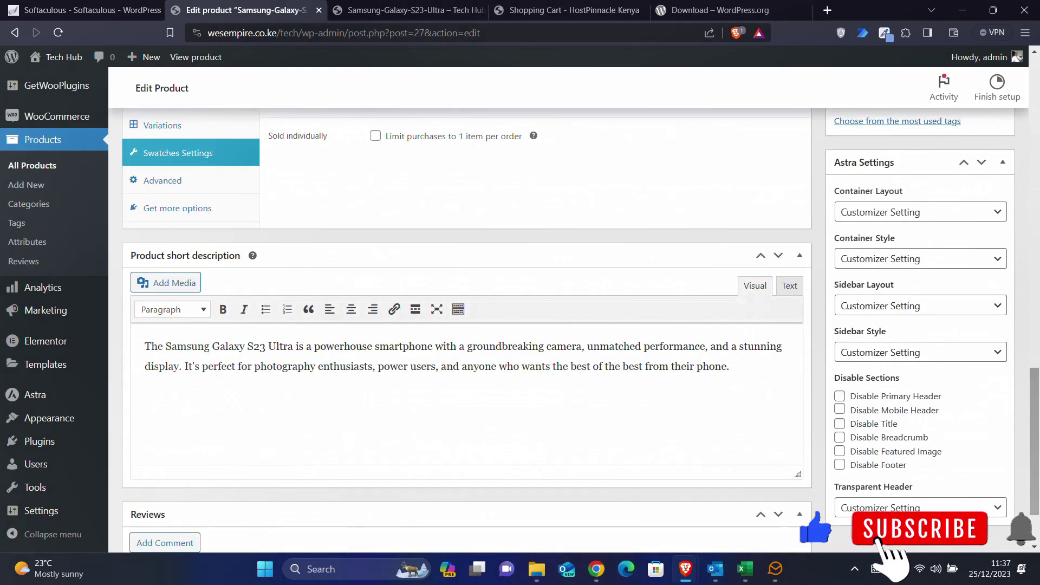
{"action": "scroll", "coordinate": [416, 444], "scroll_direction": "up", "scroll_amount": 5}
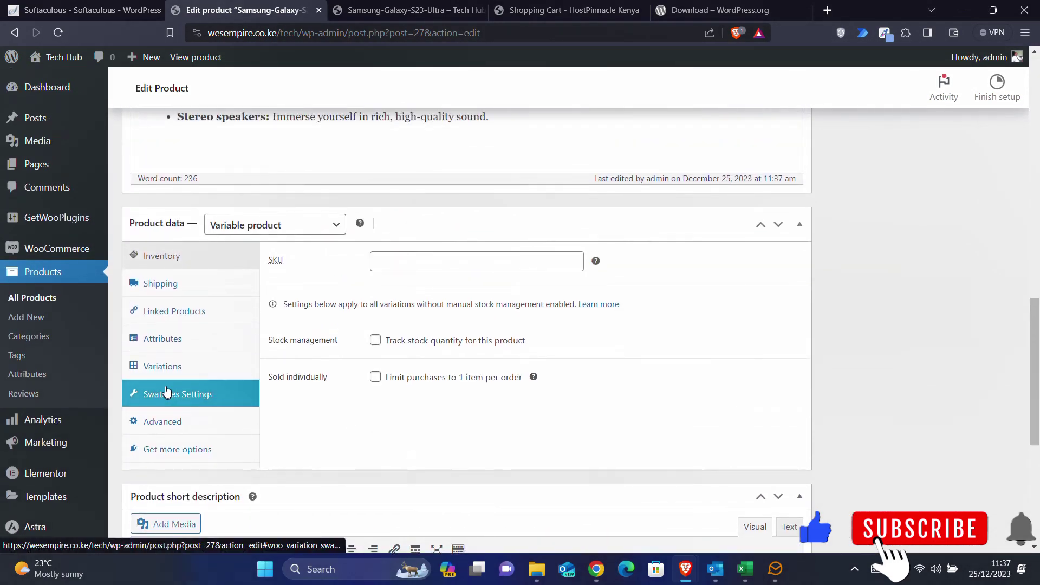
{"action": "left_click", "coordinate": [159, 367]}
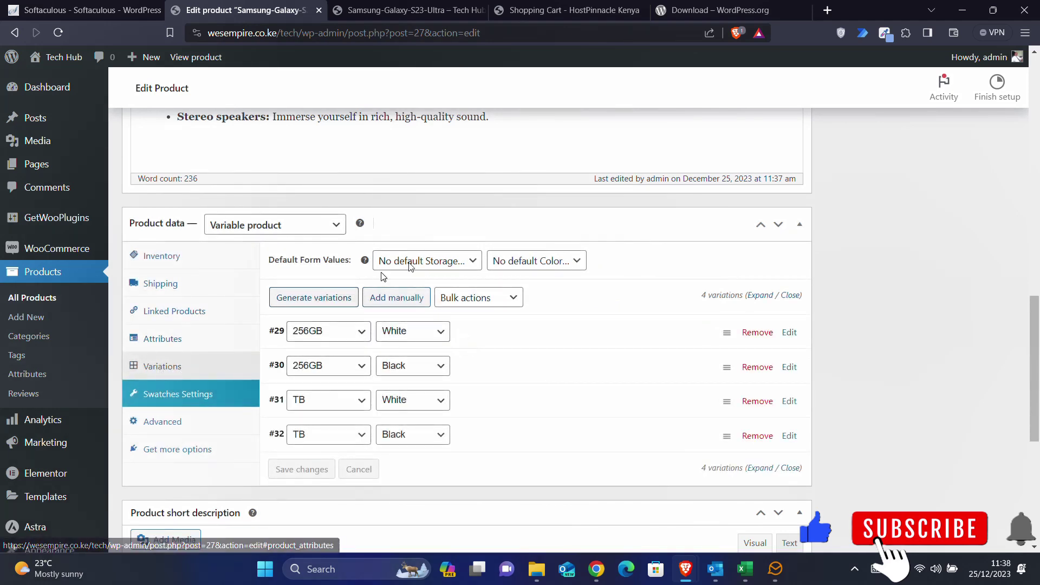
{"action": "left_click", "coordinate": [443, 264]}
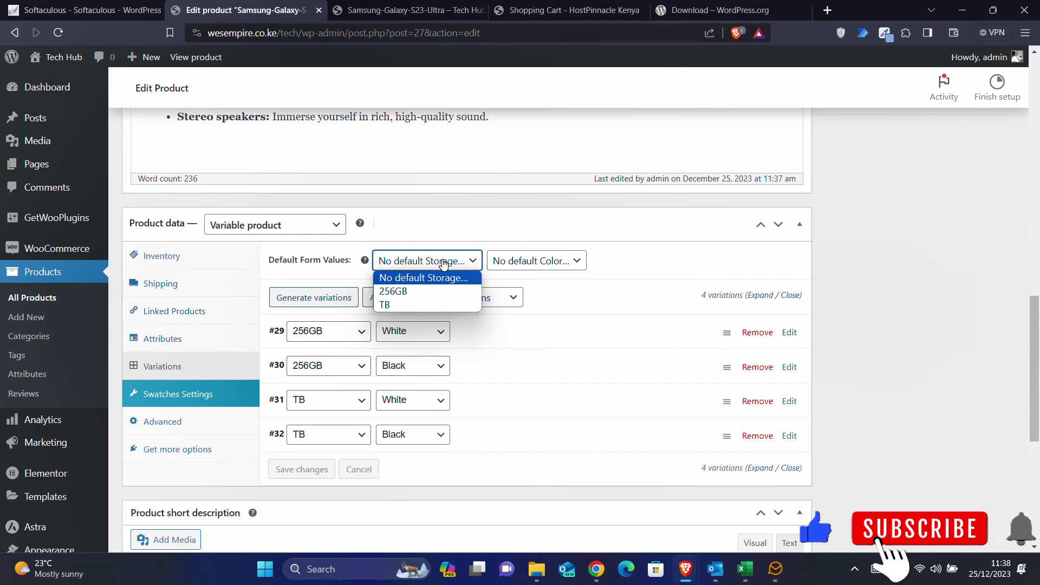
{"action": "left_click", "coordinate": [406, 292]}
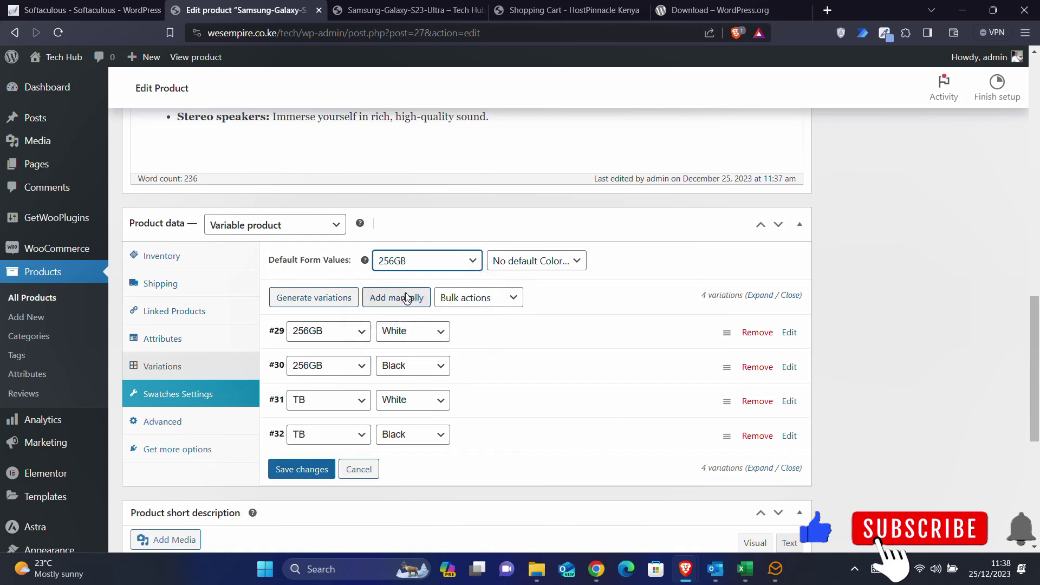
{"action": "left_click", "coordinate": [534, 263]}
{"action": "left_click", "coordinate": [511, 311]}
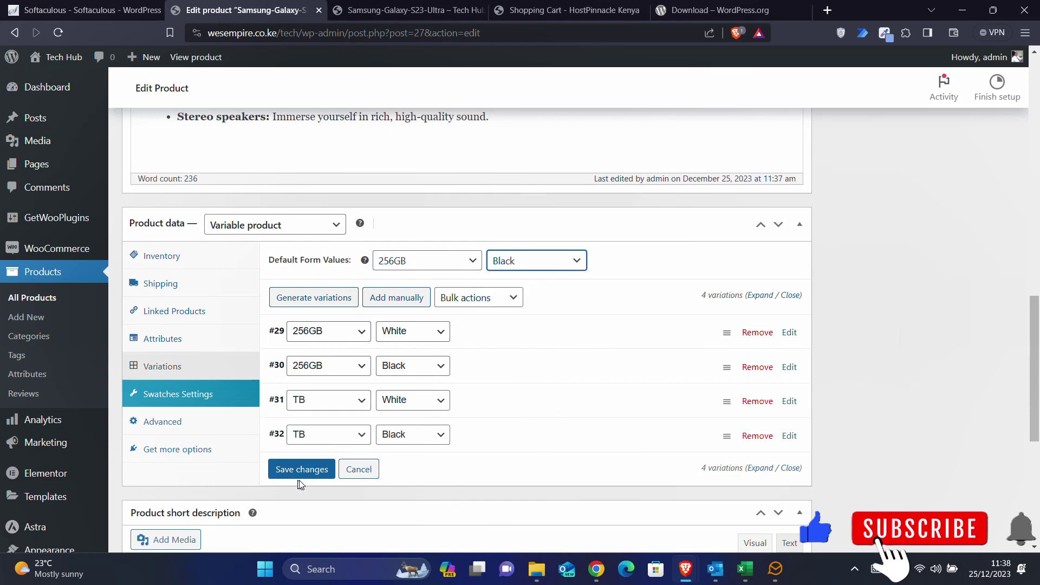
- Save the variation changes and update the published product
{"action": "left_click", "coordinate": [287, 472]}
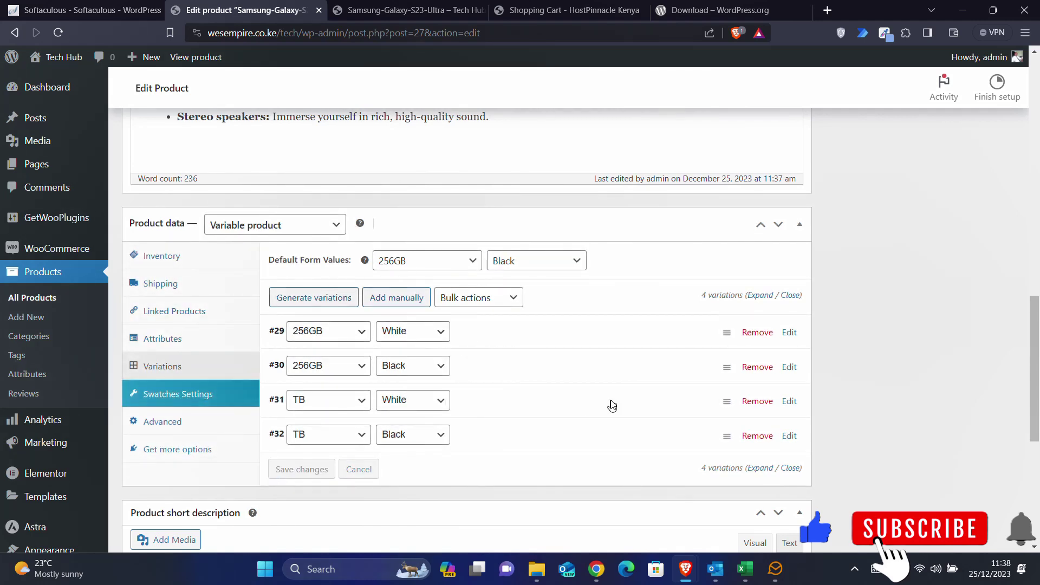
{"action": "scroll", "coordinate": [612, 406], "scroll_direction": "up", "scroll_amount": 12}
{"action": "left_click", "coordinate": [975, 392]}
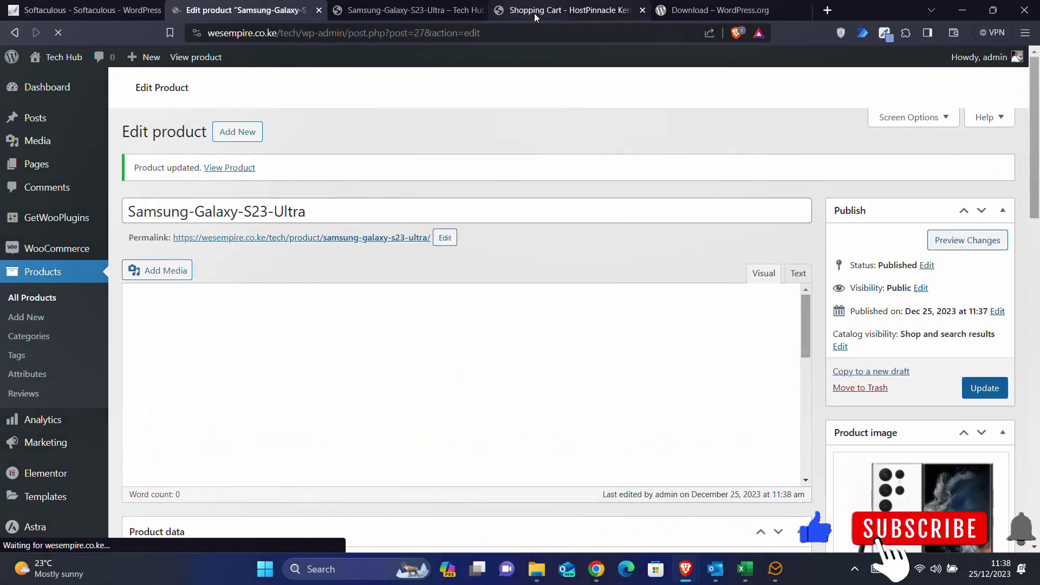
- Reload the storefront product page to see 256GB and Black preselected at KSh 144,900.00
{"action": "left_click", "coordinate": [394, 9]}
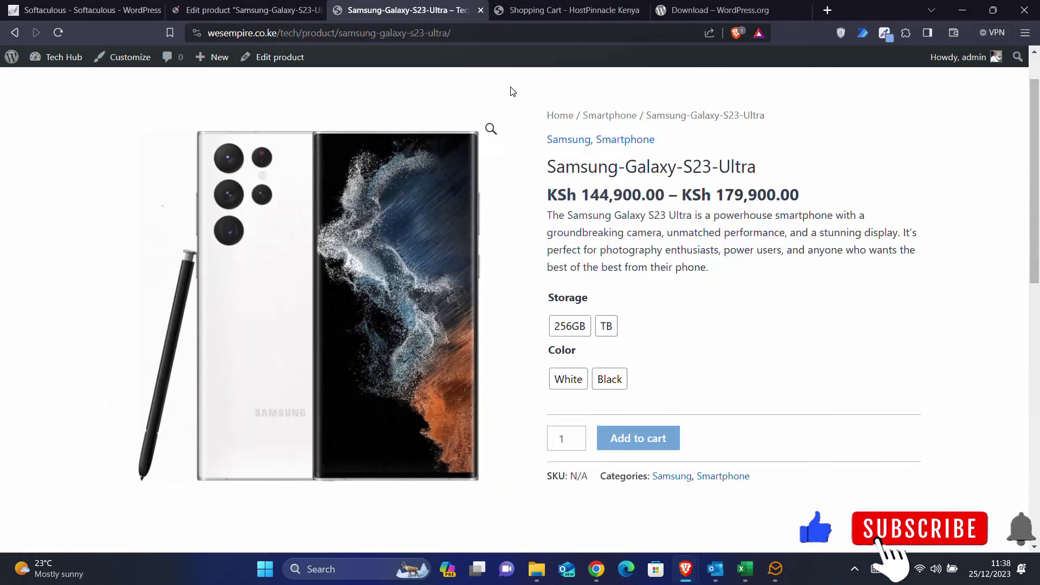
{"action": "left_click", "coordinate": [56, 37]}
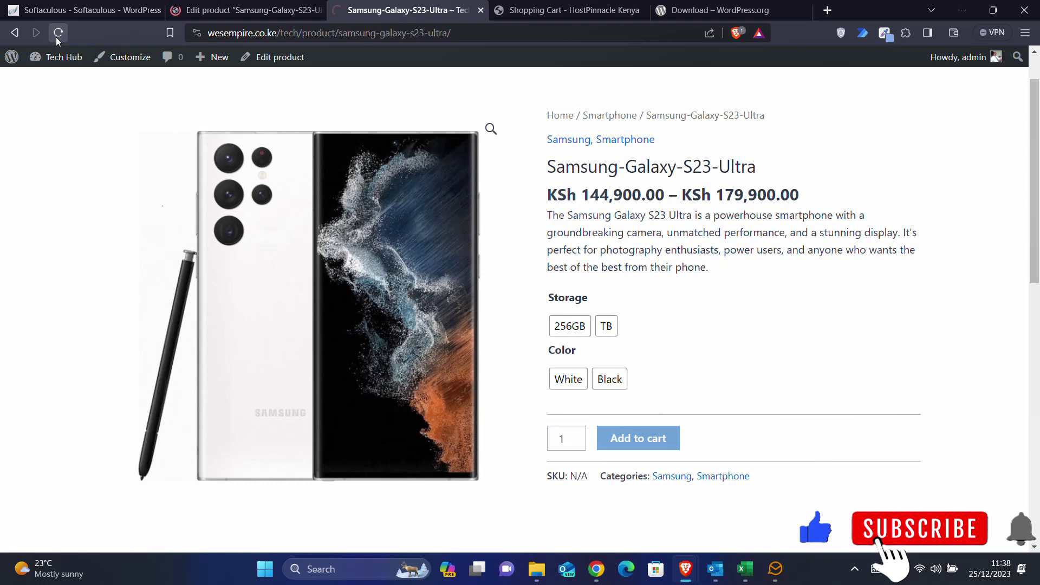
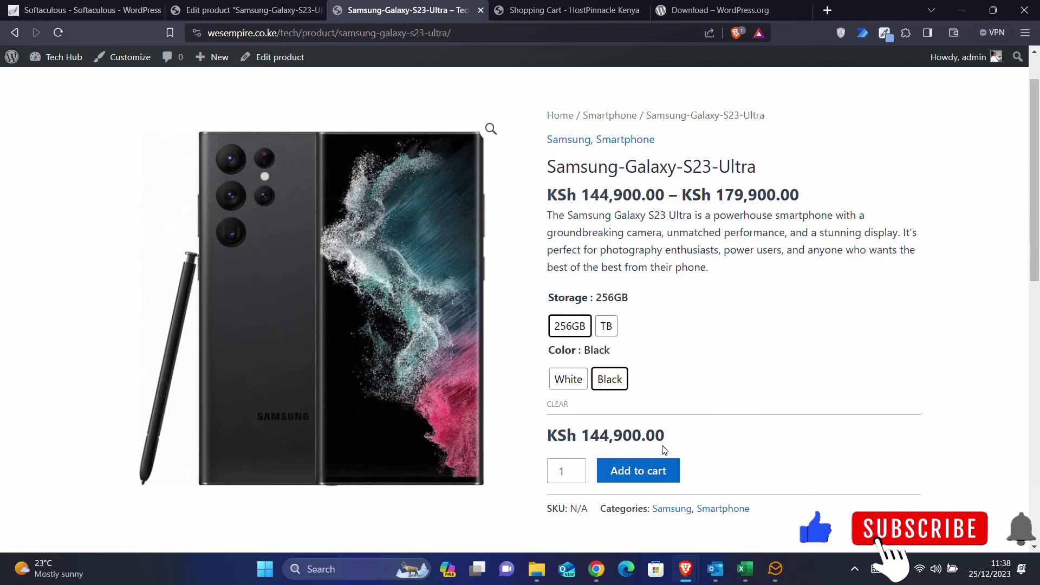
- Check the Shop page lists three products, including the Galaxy S23 Ultra from KSh 144,900.00
{"action": "left_click_drag", "start_coordinate": [663, 441], "coordinate": [581, 437]}
{"action": "left_click", "coordinate": [592, 438]}
{"action": "scroll", "coordinate": [714, 375], "scroll_direction": "up", "scroll_amount": 1}
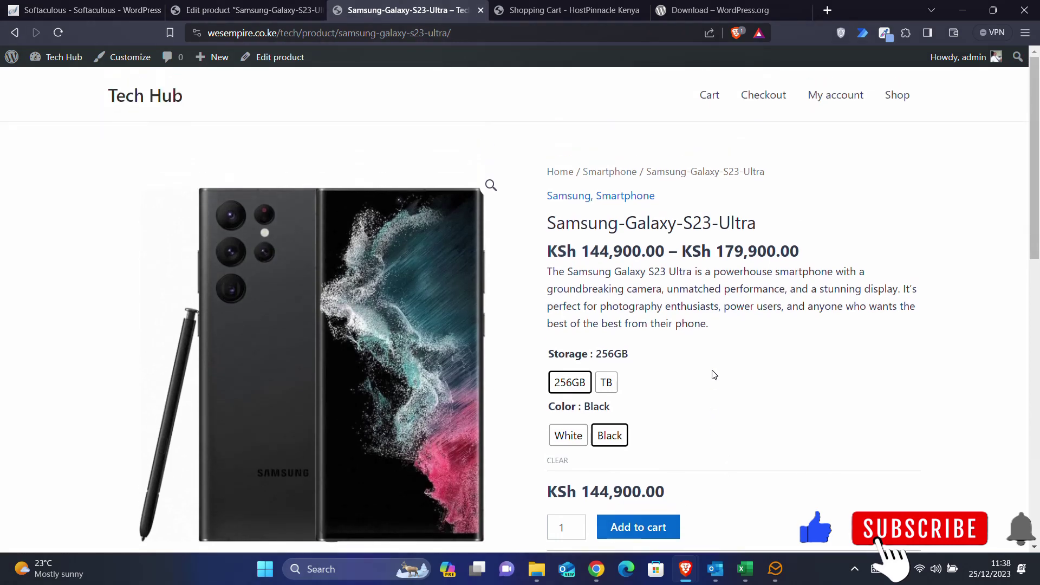
{"action": "left_click", "coordinate": [898, 102]}
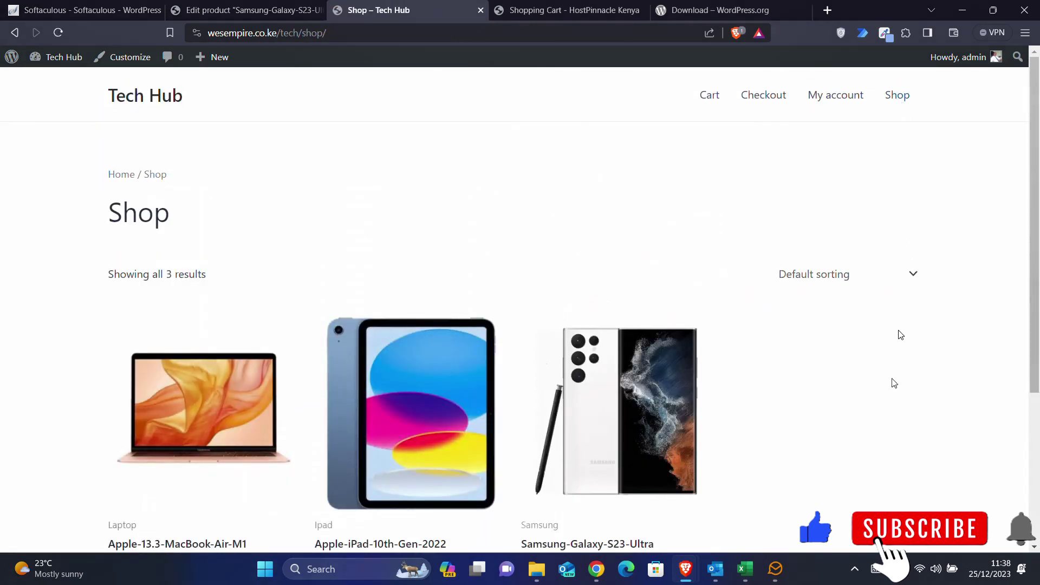
{"action": "scroll", "coordinate": [892, 394], "scroll_direction": "down", "scroll_amount": 3}
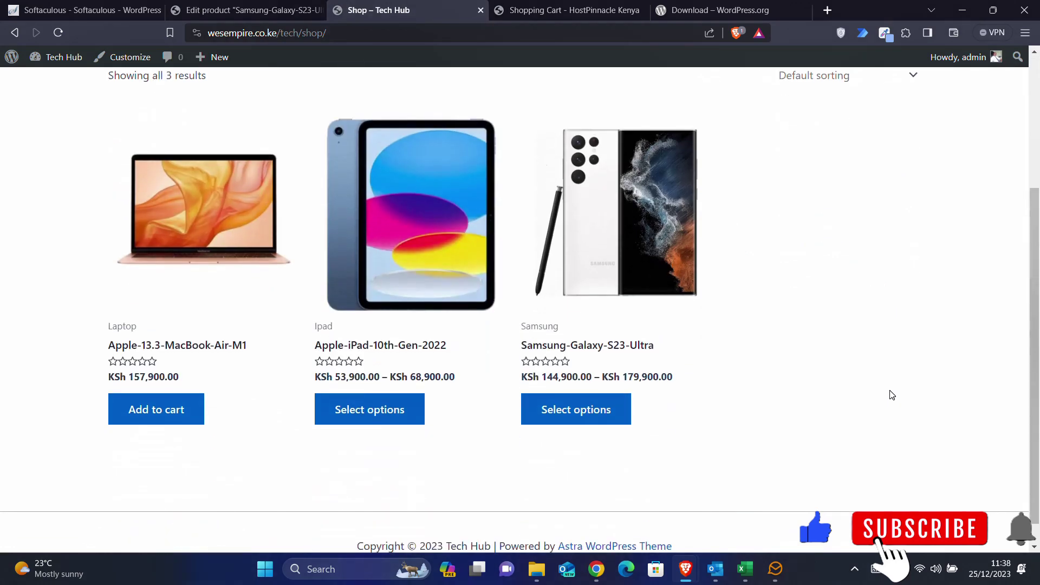
{"action": "scroll", "coordinate": [892, 395], "scroll_direction": "up", "scroll_amount": 1}
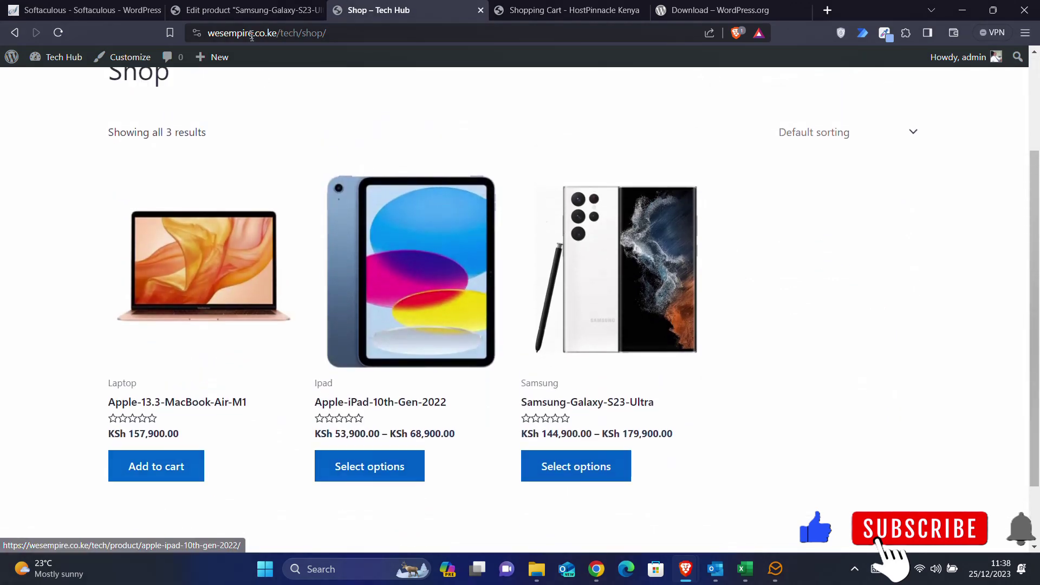
- Return to the Samsung-Galaxy-S23-Ultra product editor tab
{"action": "left_click", "coordinate": [238, 12]}
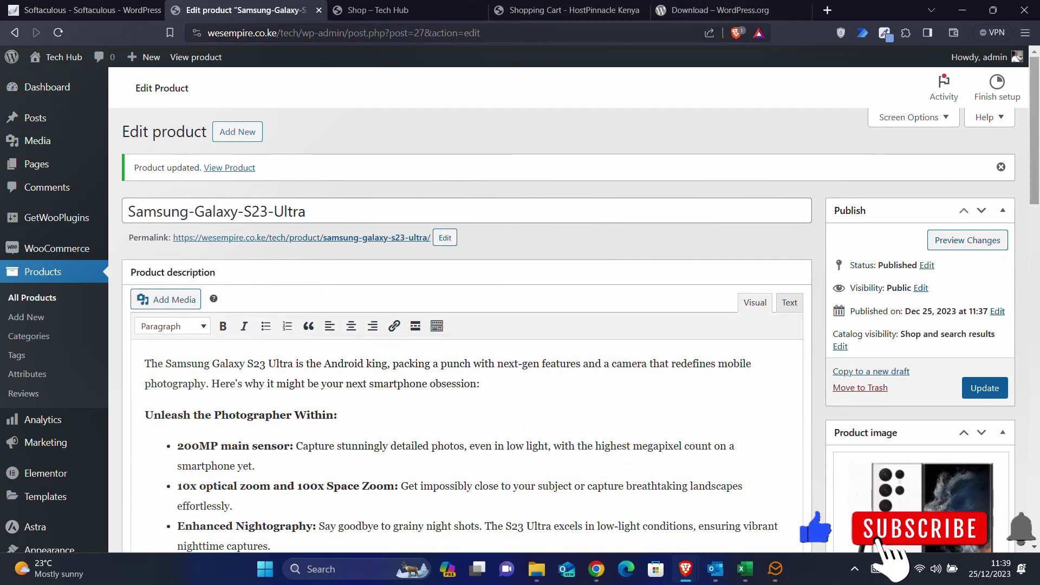
{"action": "left_click", "coordinate": [537, 8]}
{"action": "left_click", "coordinate": [378, 7]}
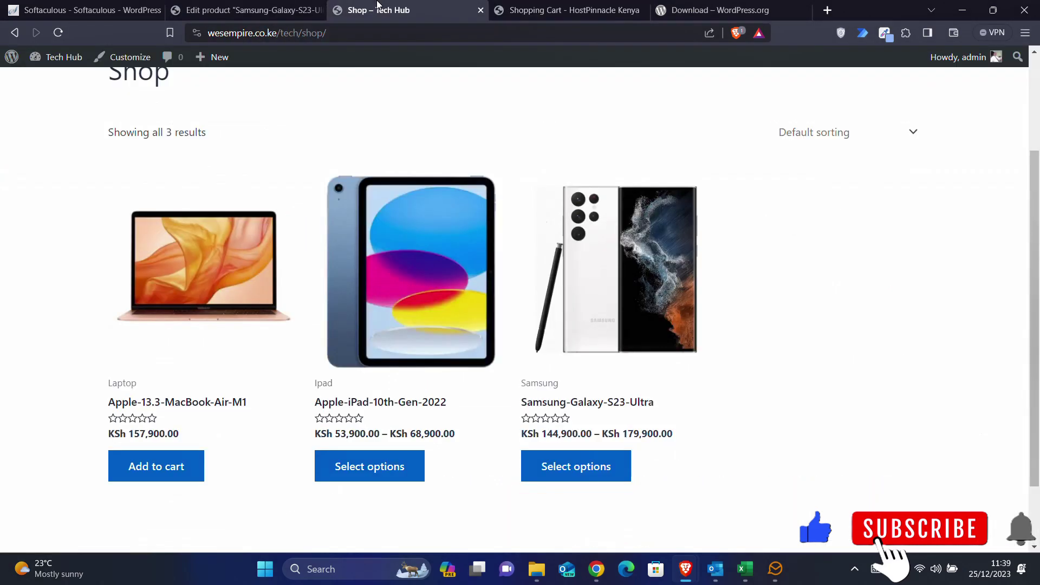
{"action": "scroll", "coordinate": [421, 217], "scroll_direction": "up", "scroll_amount": 3}
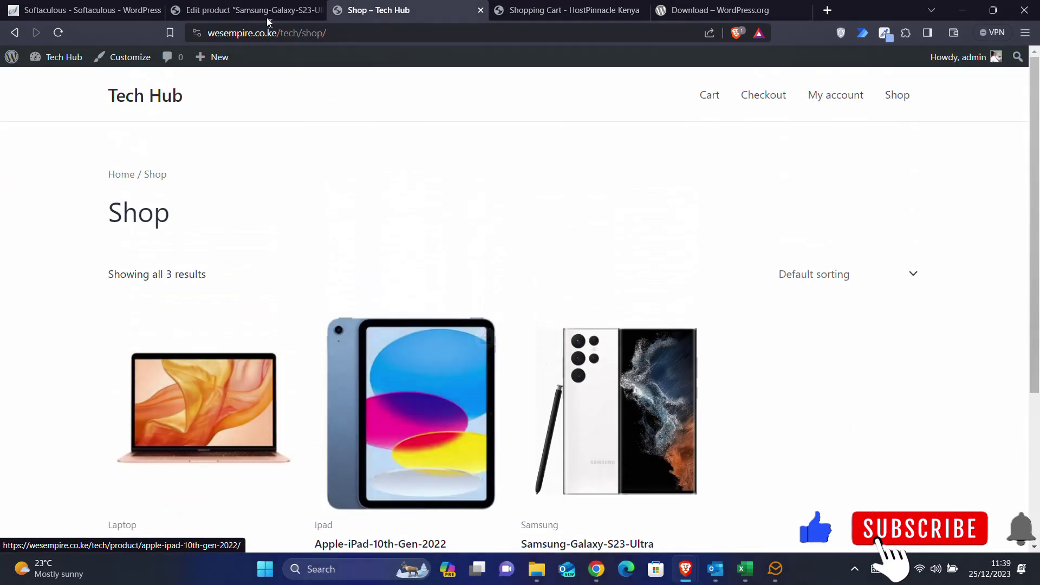
{"action": "left_click", "coordinate": [241, 7]}
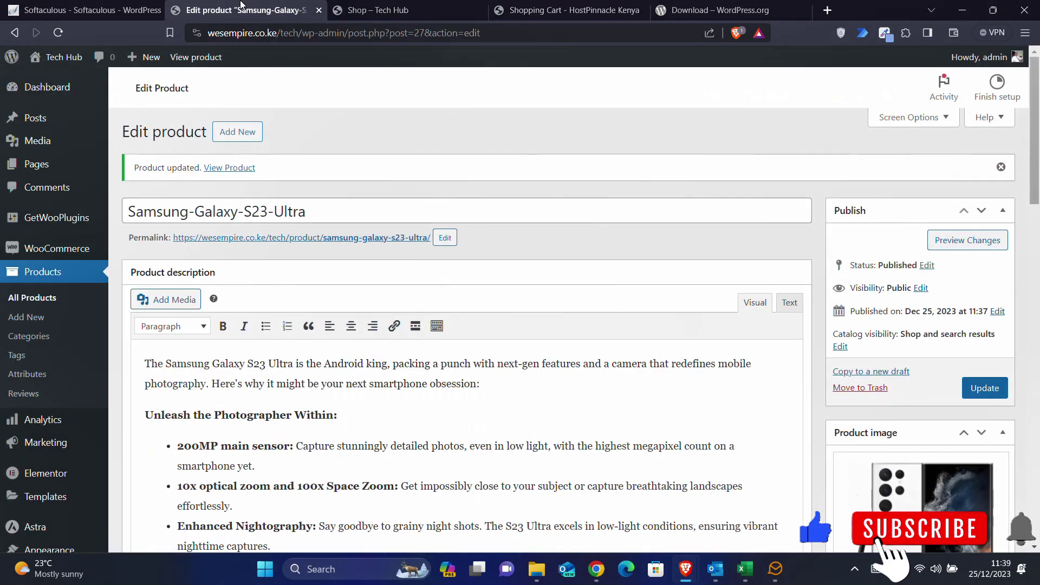
- Start a new product and copy the HP-Pavilion-x360-Convertible-15-er1047nr.png file name
{"action": "left_click", "coordinate": [250, 135]}
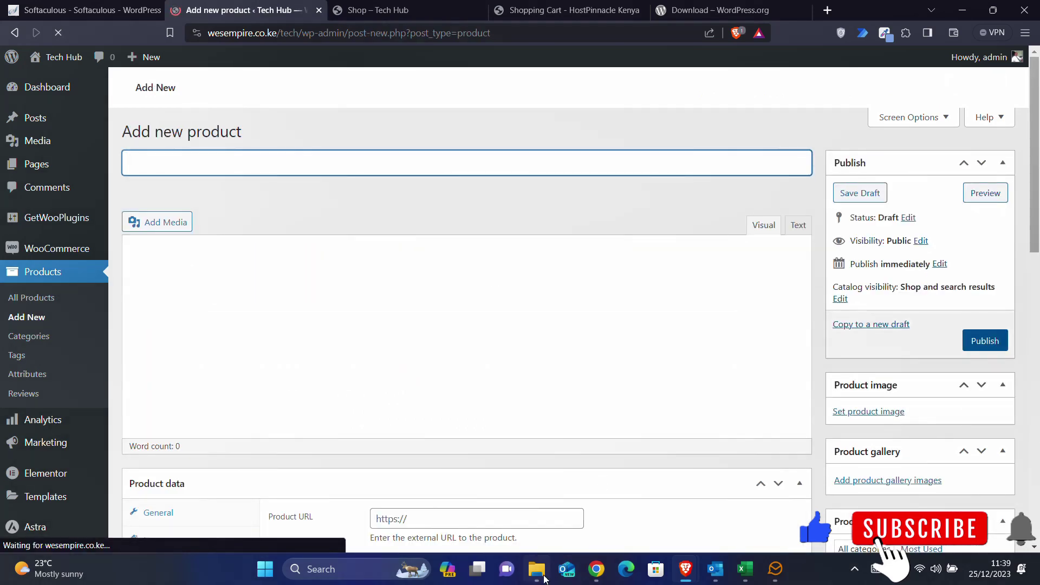
{"action": "left_click", "coordinate": [545, 578]}
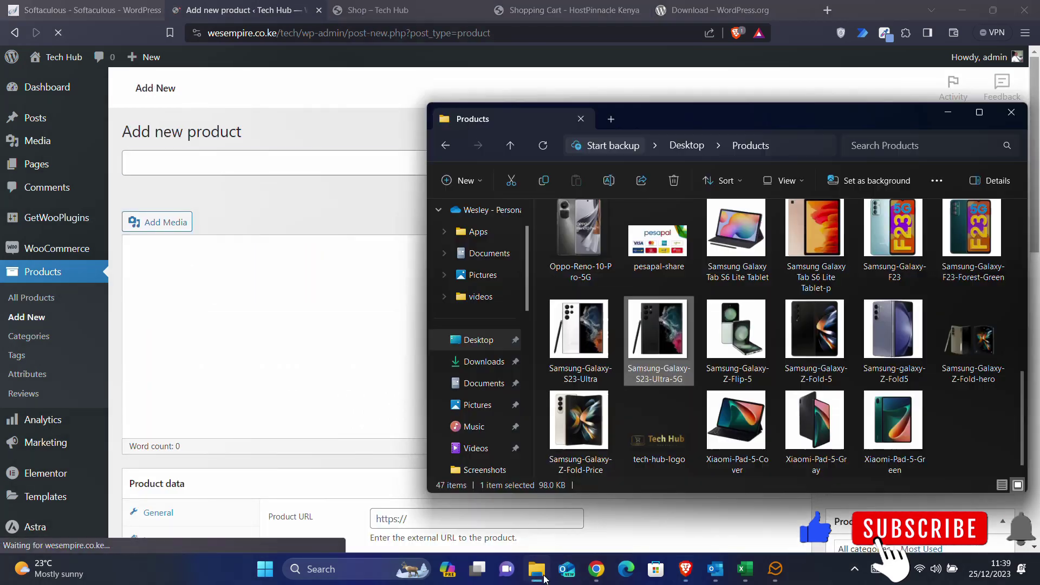
{"action": "scroll", "coordinate": [867, 358], "scroll_direction": "up", "scroll_amount": 10}
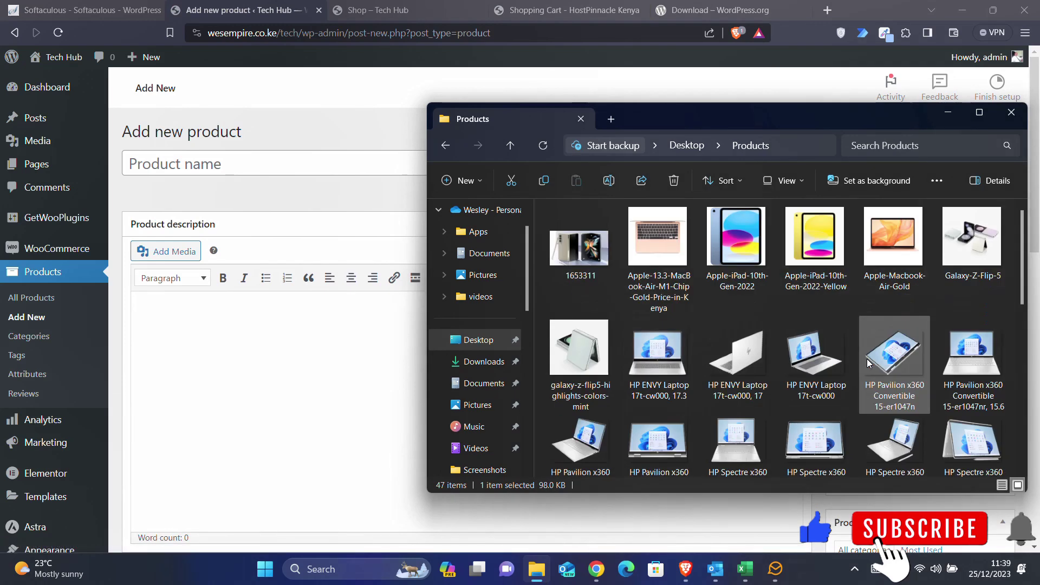
{"action": "scroll", "coordinate": [867, 359], "scroll_direction": "down", "scroll_amount": 2}
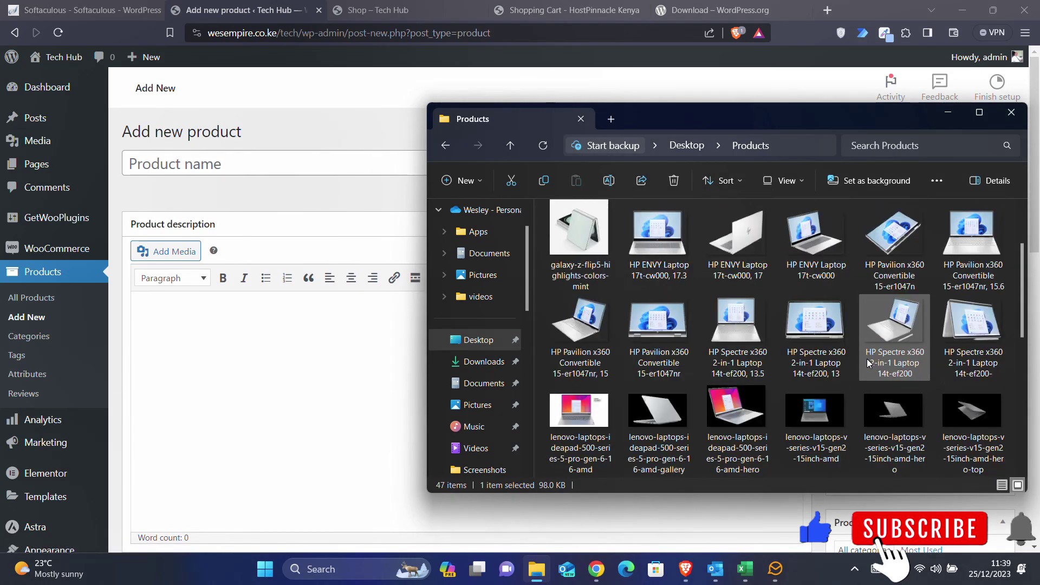
{"action": "scroll", "coordinate": [866, 359], "scroll_direction": "up", "scroll_amount": 2}
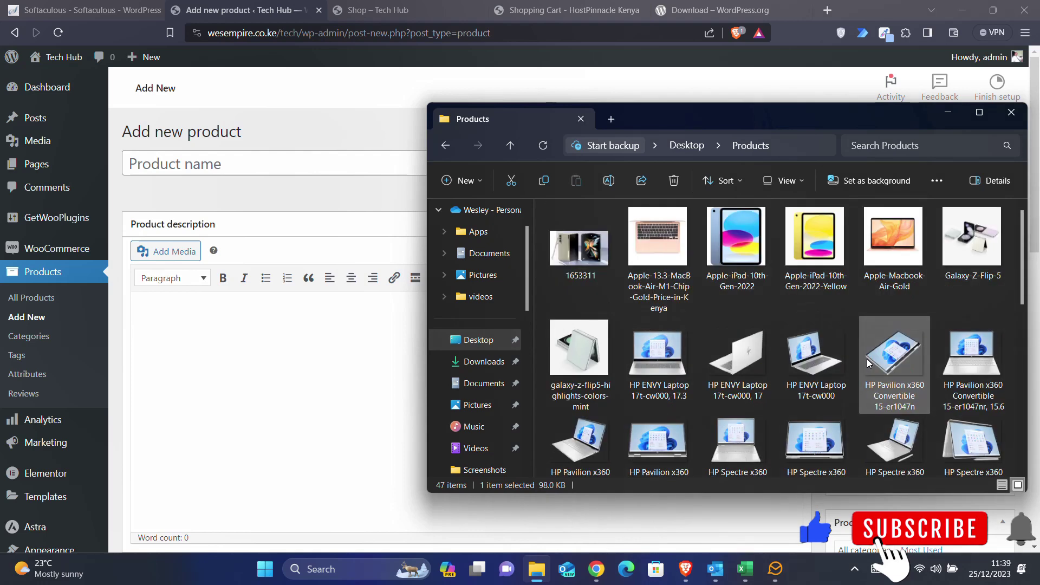
{"action": "scroll", "coordinate": [866, 358], "scroll_direction": "down", "scroll_amount": 8}
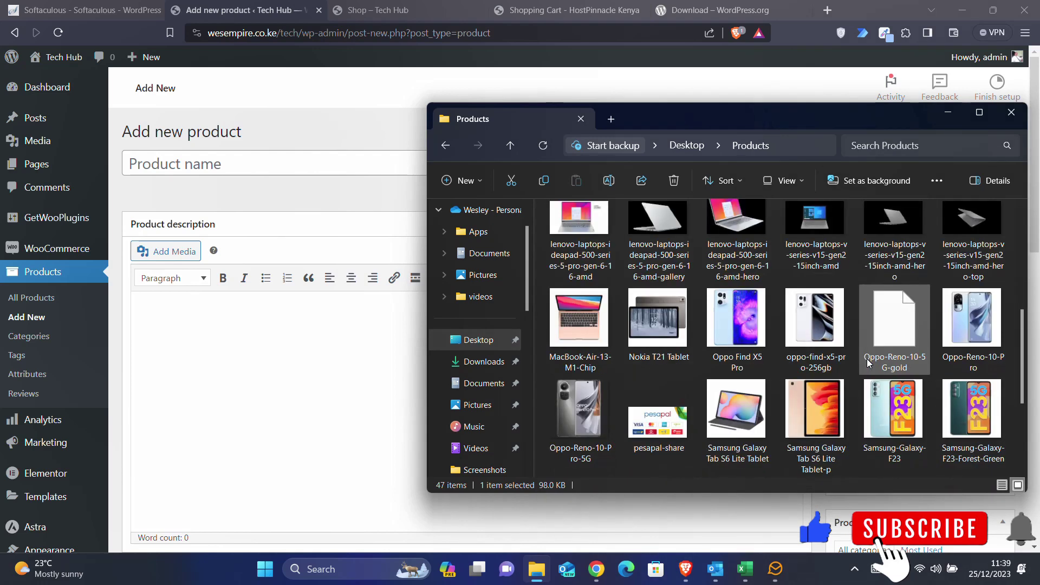
{"action": "scroll", "coordinate": [867, 362], "scroll_direction": "down", "scroll_amount": 2}
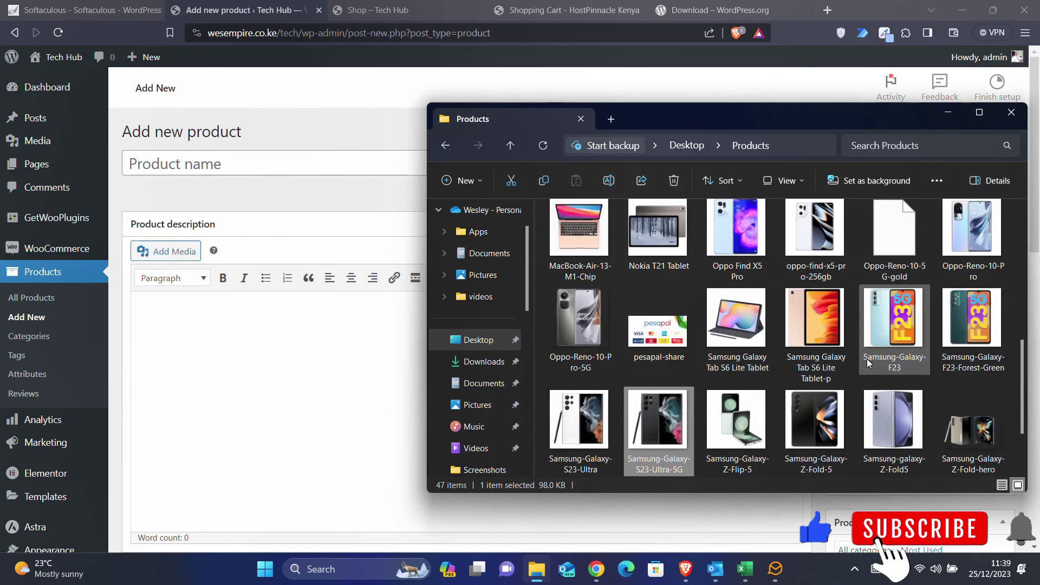
{"action": "scroll", "coordinate": [867, 358], "scroll_direction": "down", "scroll_amount": 2}
{"action": "scroll", "coordinate": [866, 359], "scroll_direction": "up", "scroll_amount": 2}
{"action": "scroll", "coordinate": [868, 363], "scroll_direction": "up", "scroll_amount": 2}
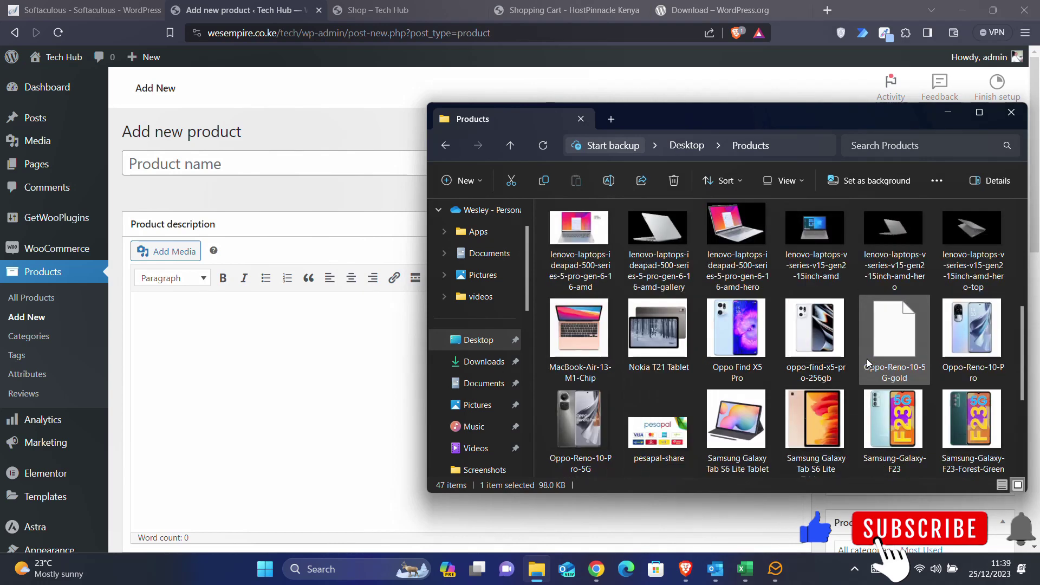
{"action": "scroll", "coordinate": [868, 363], "scroll_direction": "up", "scroll_amount": 4}
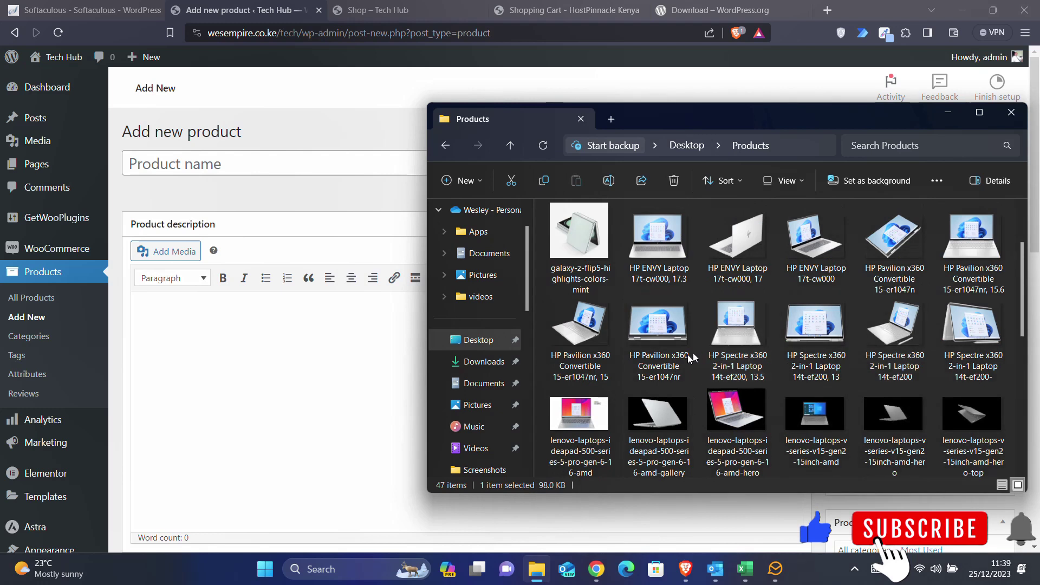
{"action": "left_click", "coordinate": [668, 367]}
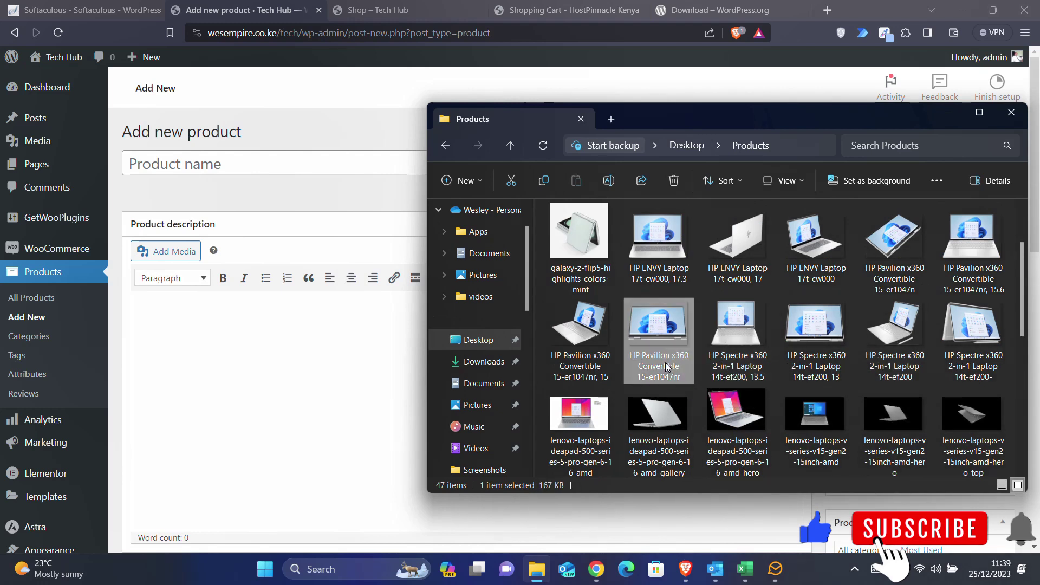
{"action": "left_click", "coordinate": [608, 180]}
{"action": "key", "text": "ctrl+c"}
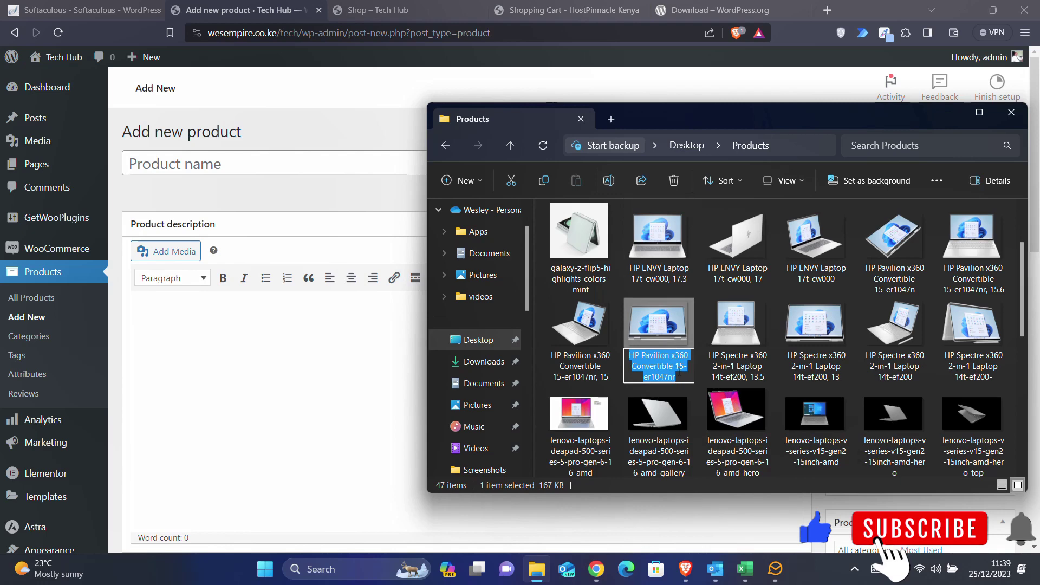
- Name the product 'HP Pavilion x360 Convertible', dropping the model number
{"action": "left_click", "coordinate": [288, 165]}
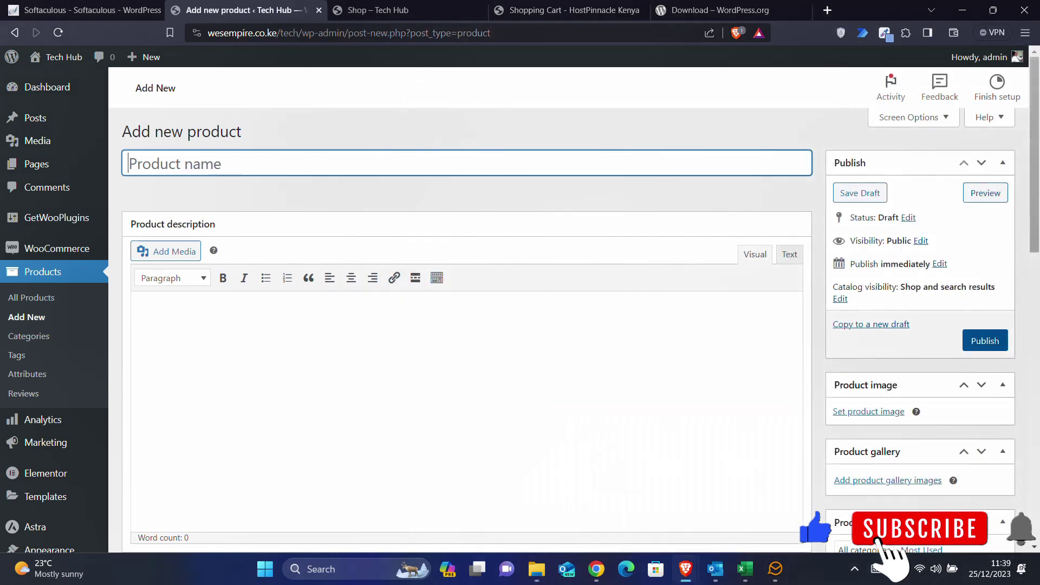
{"action": "key", "text": "ctrl+v"}
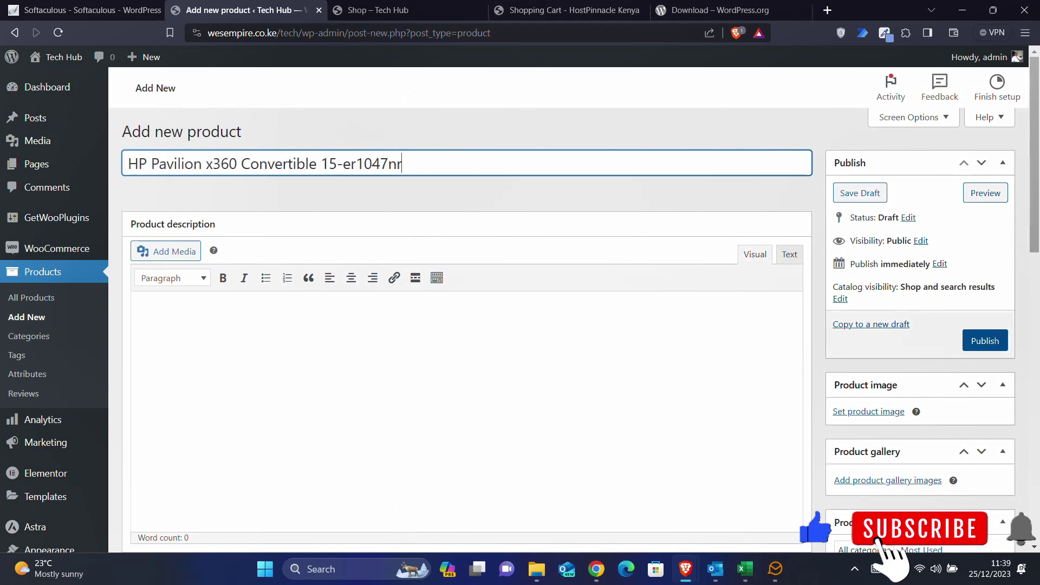
{"action": "key", "text": "shift+End"}
{"action": "key", "text": "BackSpace"}
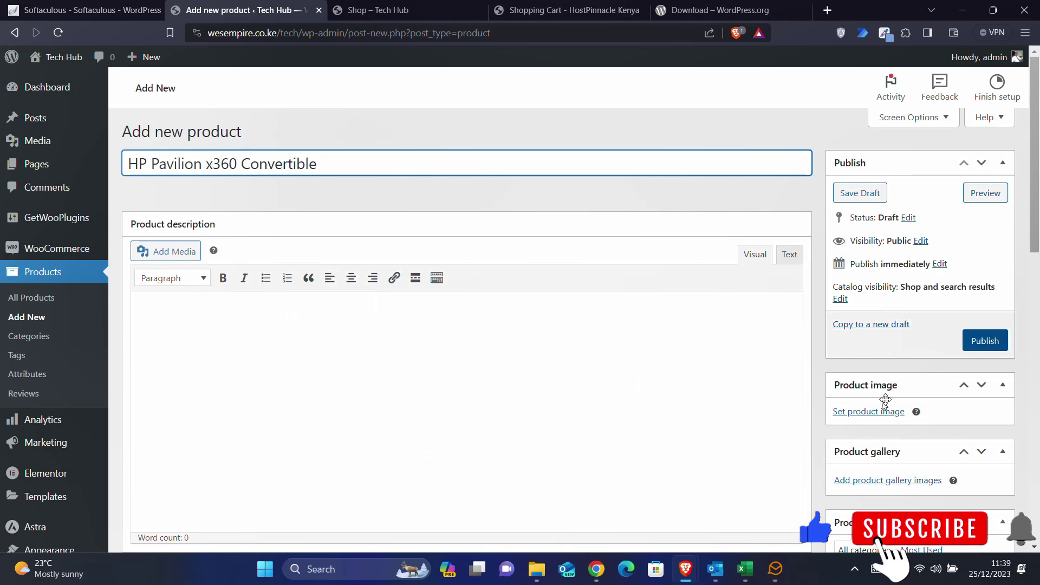
- Upload the HP Pavilion x360 image to the media library through the product image picker
{"action": "left_click", "coordinate": [869, 412]}
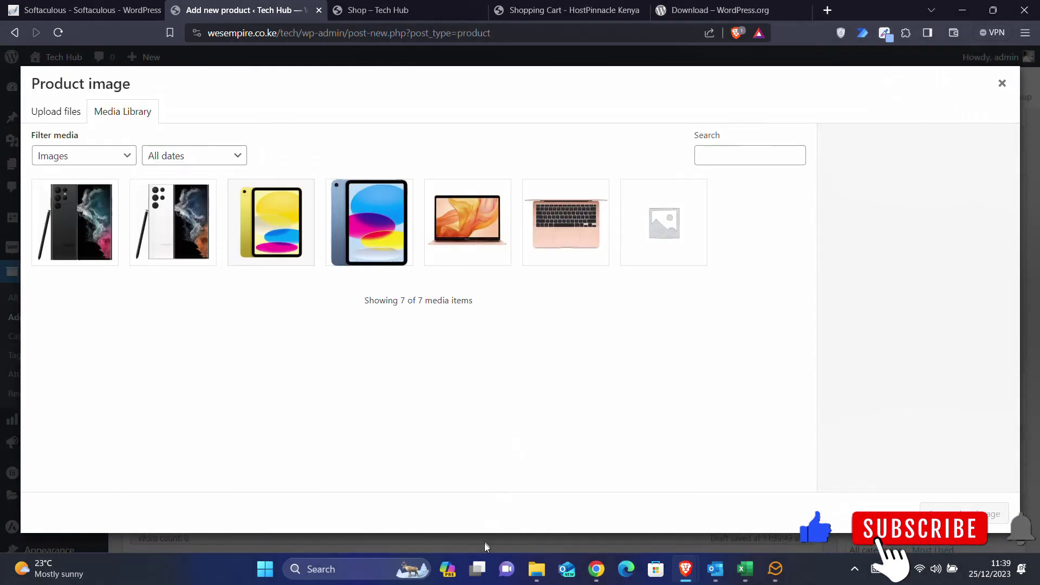
{"action": "left_click", "coordinate": [537, 568]}
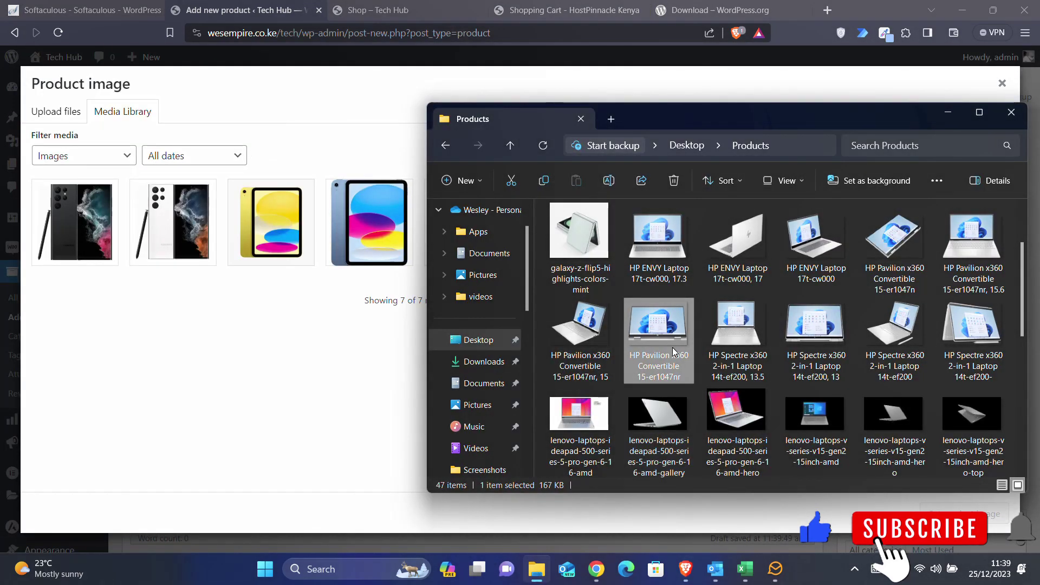
{"action": "left_click_drag", "start_coordinate": [672, 346], "coordinate": [314, 372]}
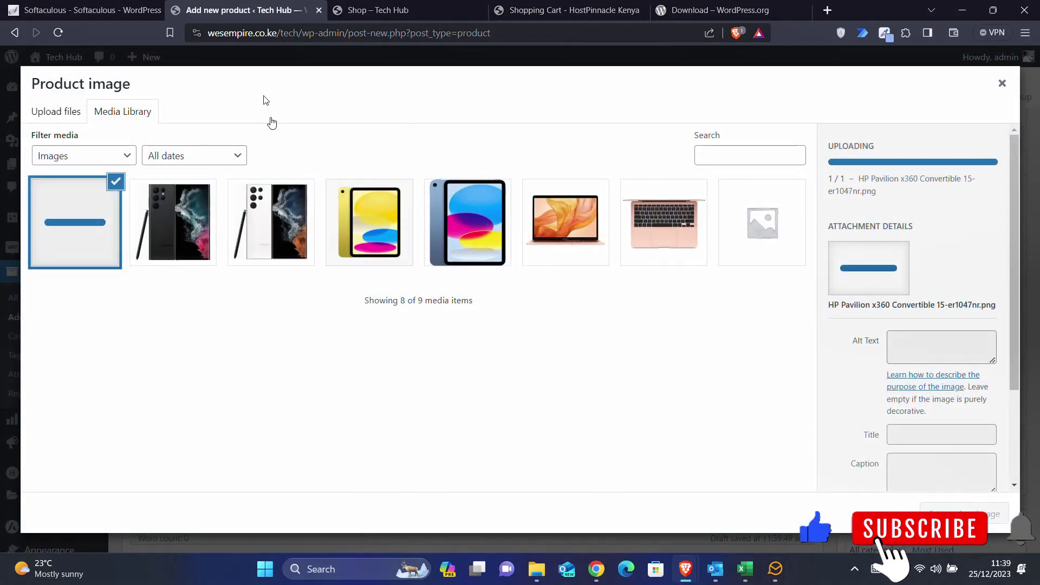
{"action": "mouse_move", "coordinate": [594, 576]}
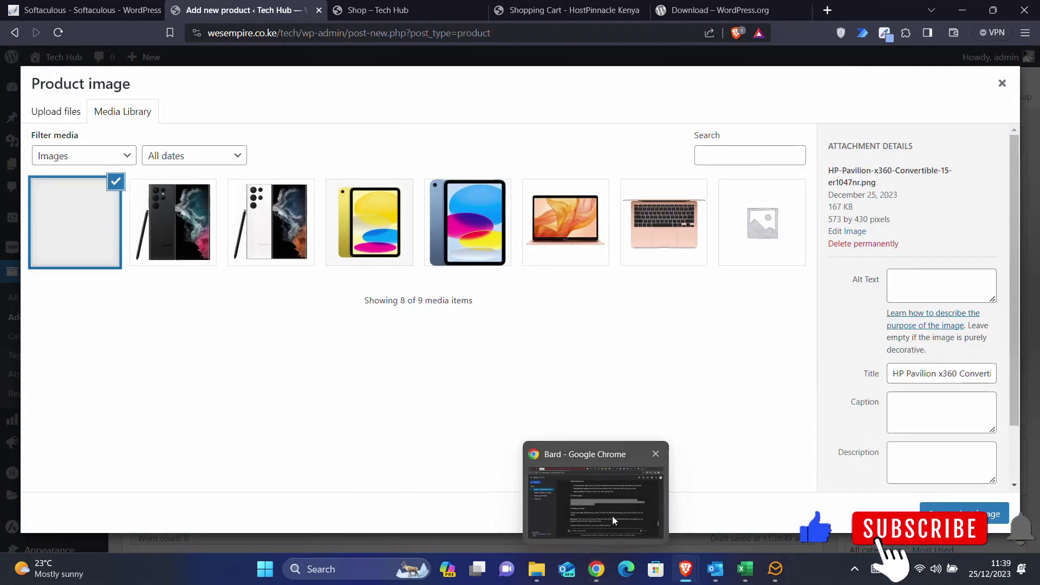
- Start a new Bard prompt reading 'do the same for:'
{"action": "left_click", "coordinate": [614, 523]}
{"action": "left_click", "coordinate": [458, 501]}
{"action": "type", "text": "do the s"}
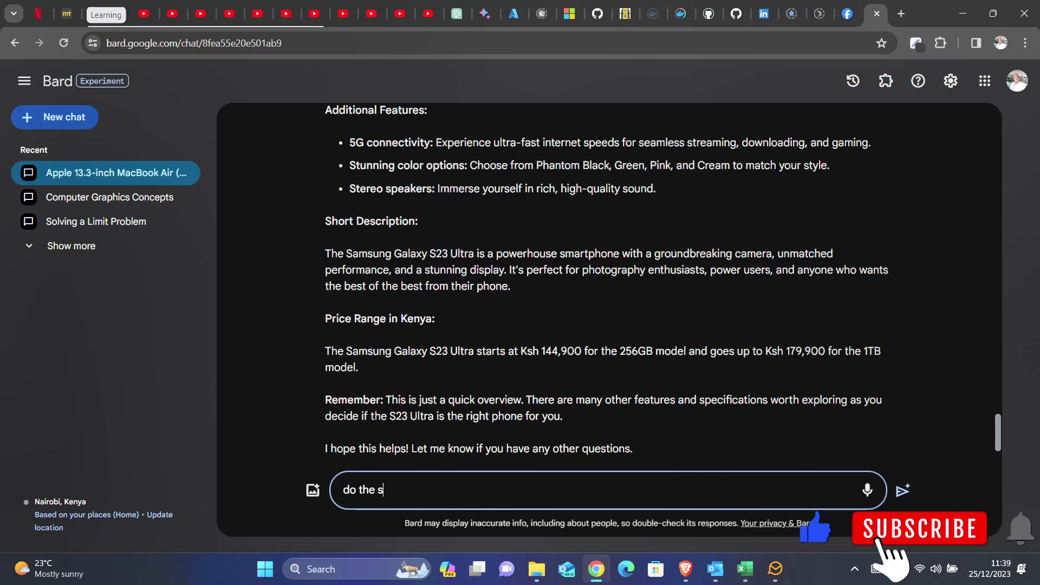
{"action": "type", "text": "ame for:"}
- Ask Bard to describe the HP Pavilion x360 Convertible 15-er1047nr and select its long description
{"action": "key", "text": "ctrl+v"}
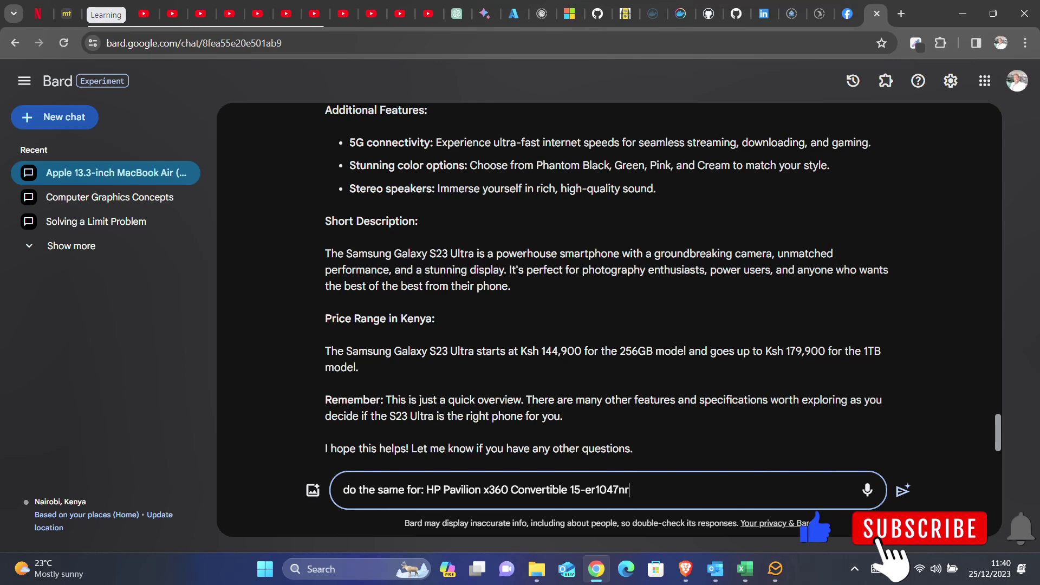
{"action": "key", "text": "Return"}
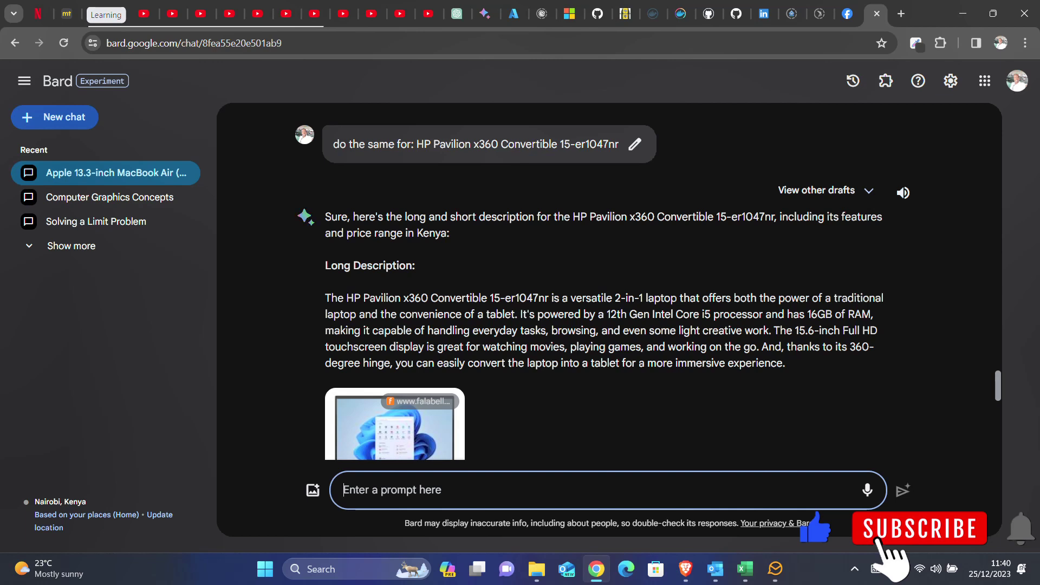
{"action": "scroll", "coordinate": [609, 281], "scroll_direction": "down", "scroll_amount": 1}
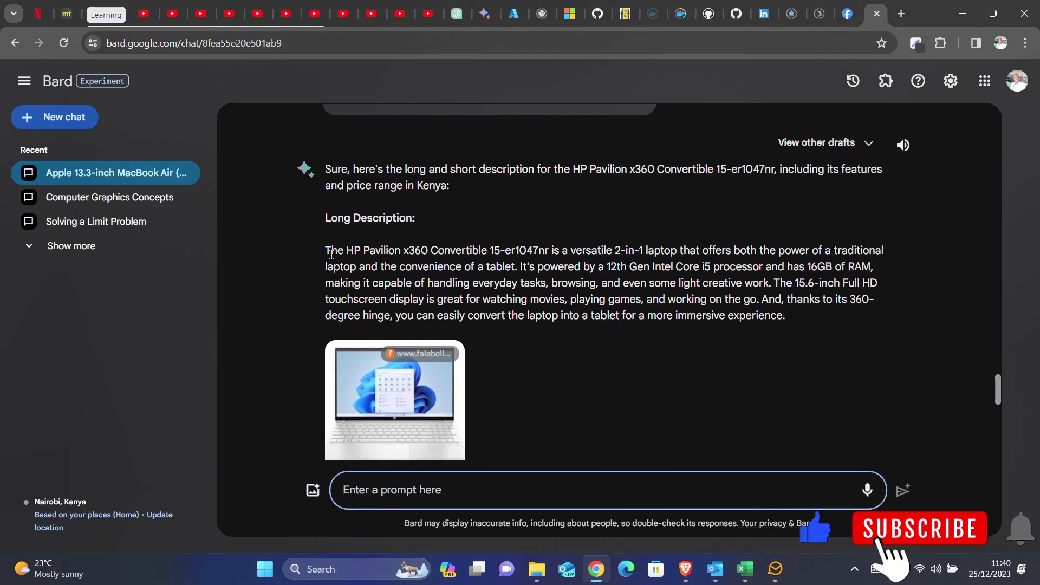
{"action": "left_click_drag", "start_coordinate": [325, 250], "coordinate": [807, 320]}
{"action": "key", "text": "ctrl+c"}
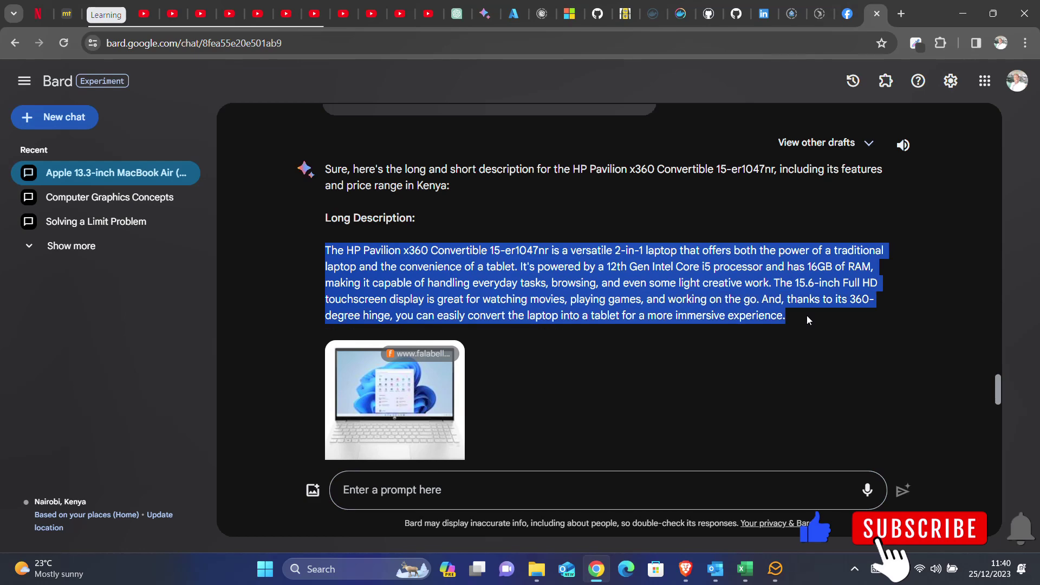
- Set the HP Pavilion photo as product image and paste Bard's long description
{"action": "mouse_move", "coordinate": [685, 569]}
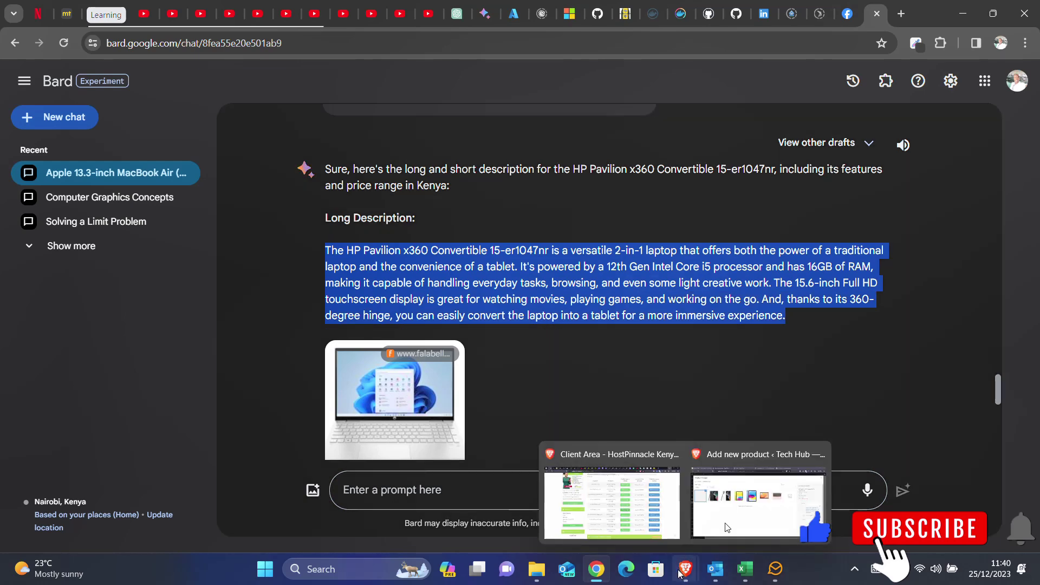
{"action": "left_click", "coordinate": [734, 516]}
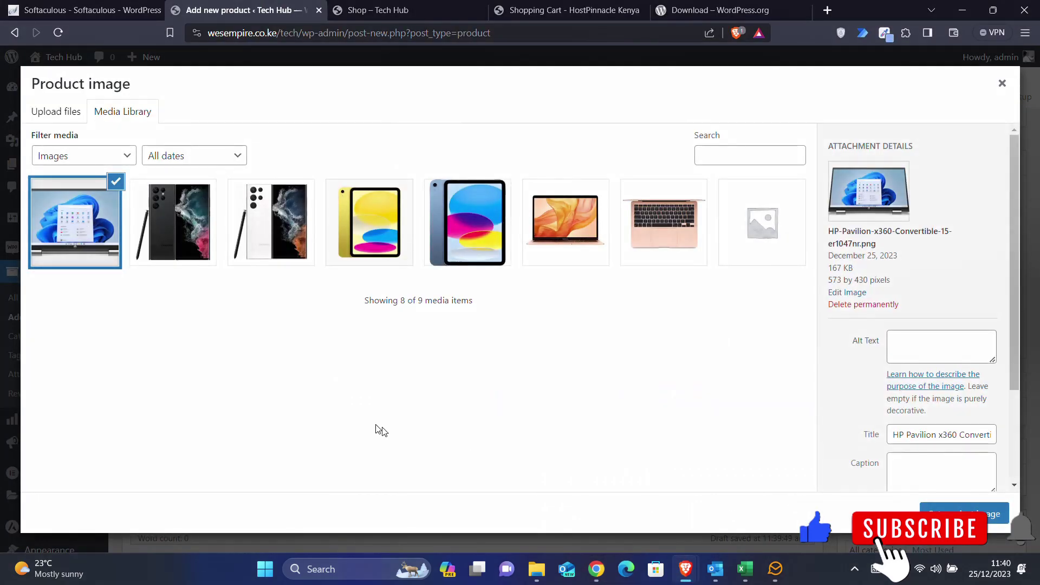
{"action": "left_click", "coordinate": [959, 513]}
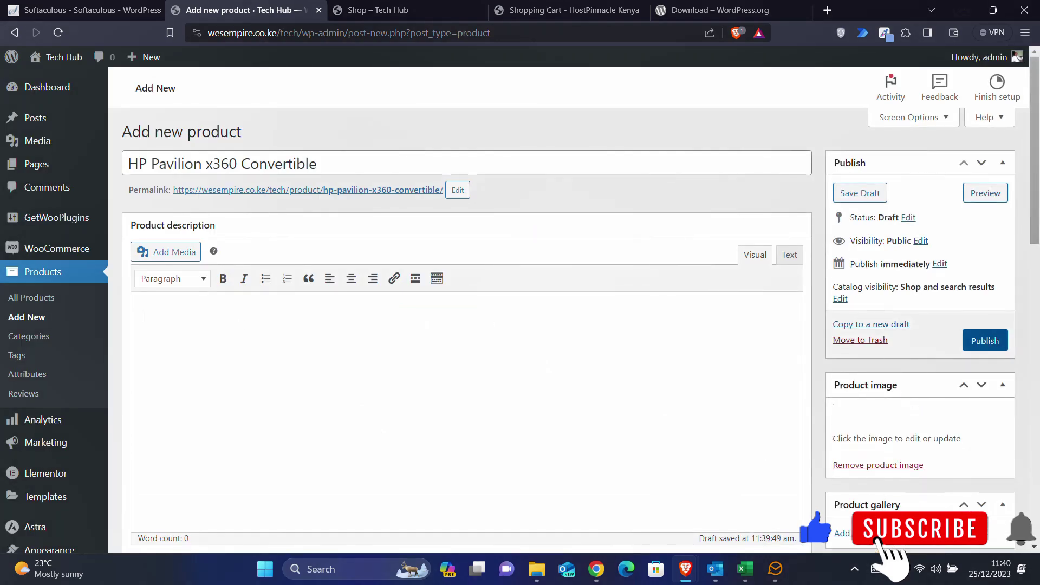
{"action": "key", "text": "ctrl+v"}
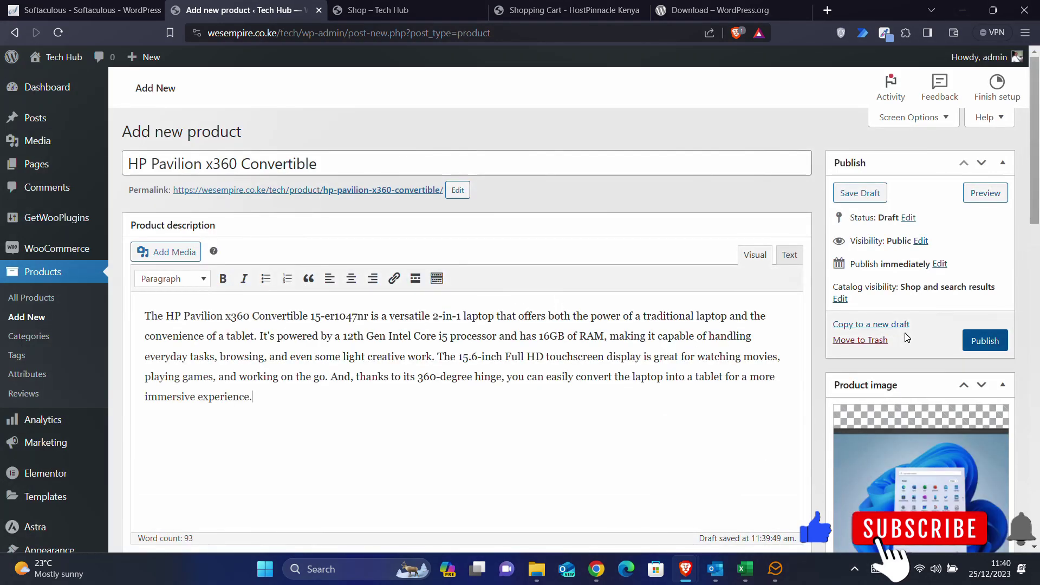
- Create a new HP product category and assign it to the product
{"action": "scroll", "coordinate": [907, 338], "scroll_direction": "down", "scroll_amount": 5}
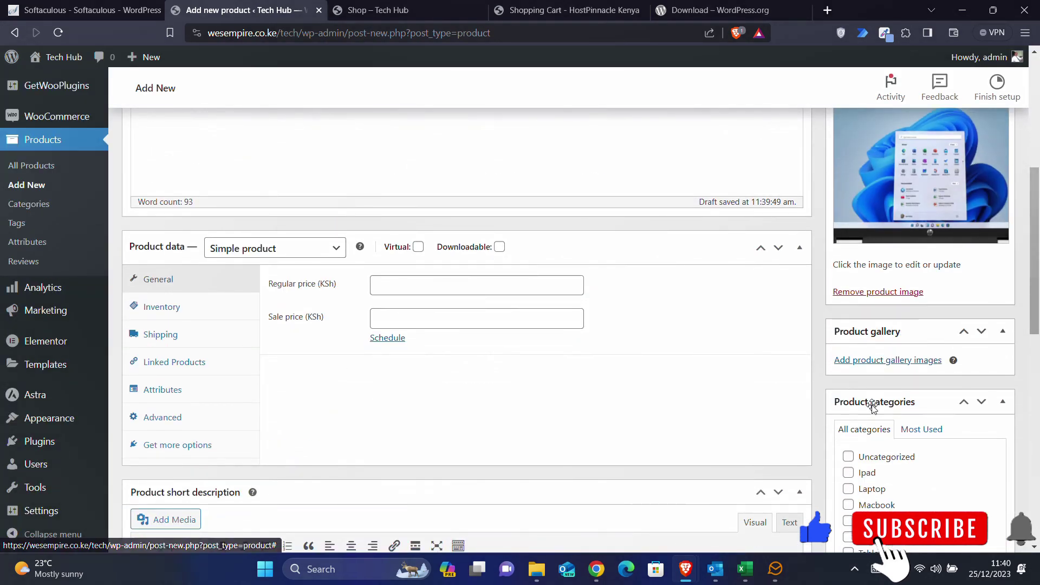
{"action": "scroll", "coordinate": [867, 403], "scroll_direction": "down", "scroll_amount": 2}
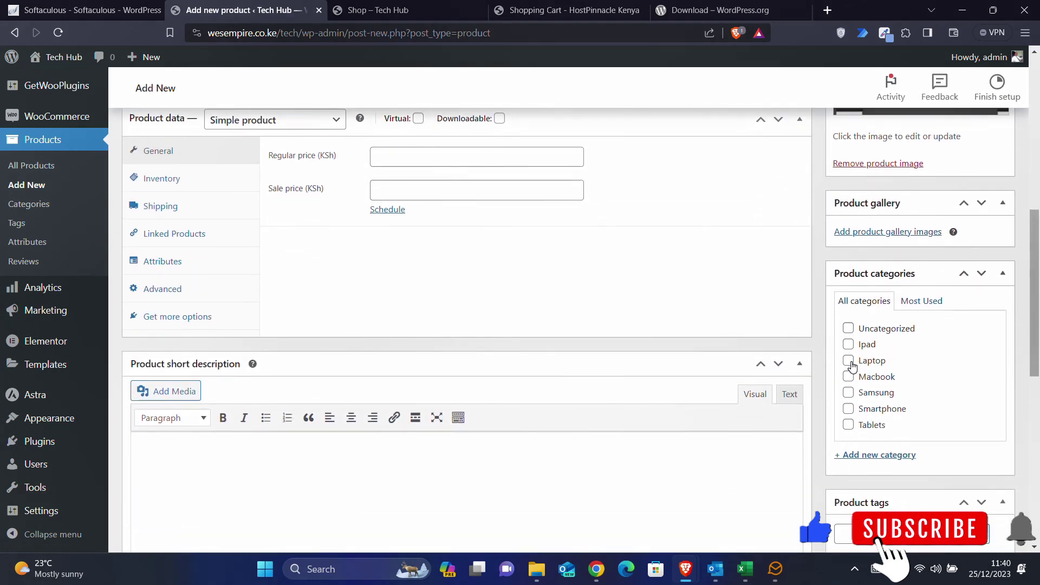
{"action": "scroll", "coordinate": [853, 379], "scroll_direction": "down", "scroll_amount": 1}
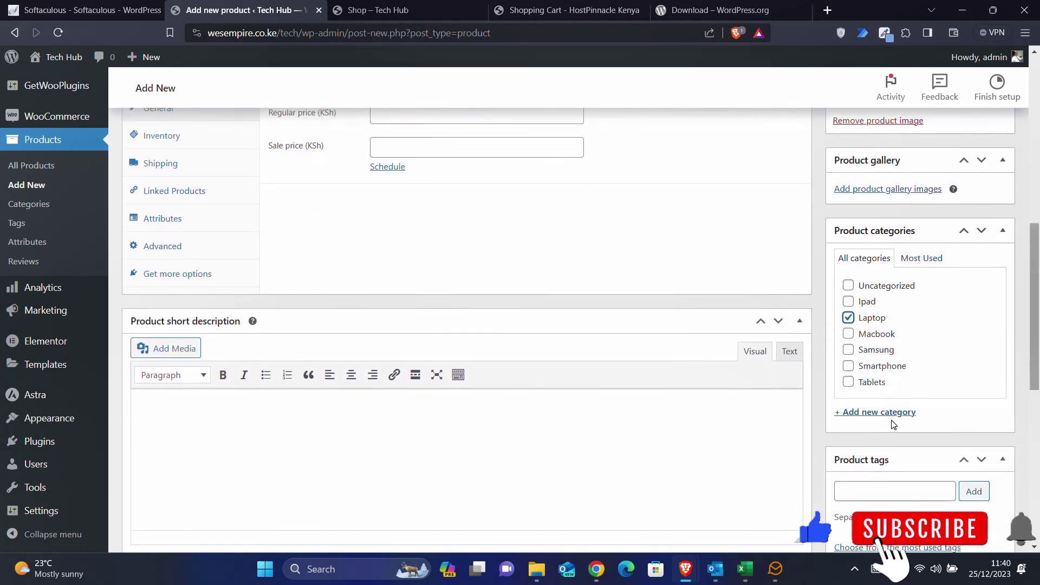
{"action": "left_click", "coordinate": [860, 413]}
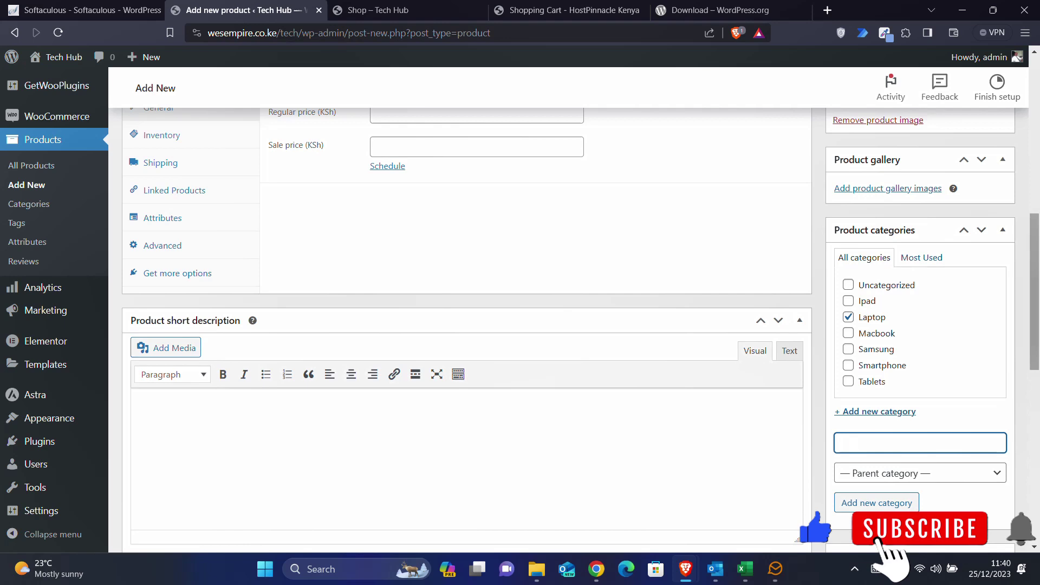
{"action": "type", "text": "HP"}
{"action": "left_click", "coordinate": [867, 502]}
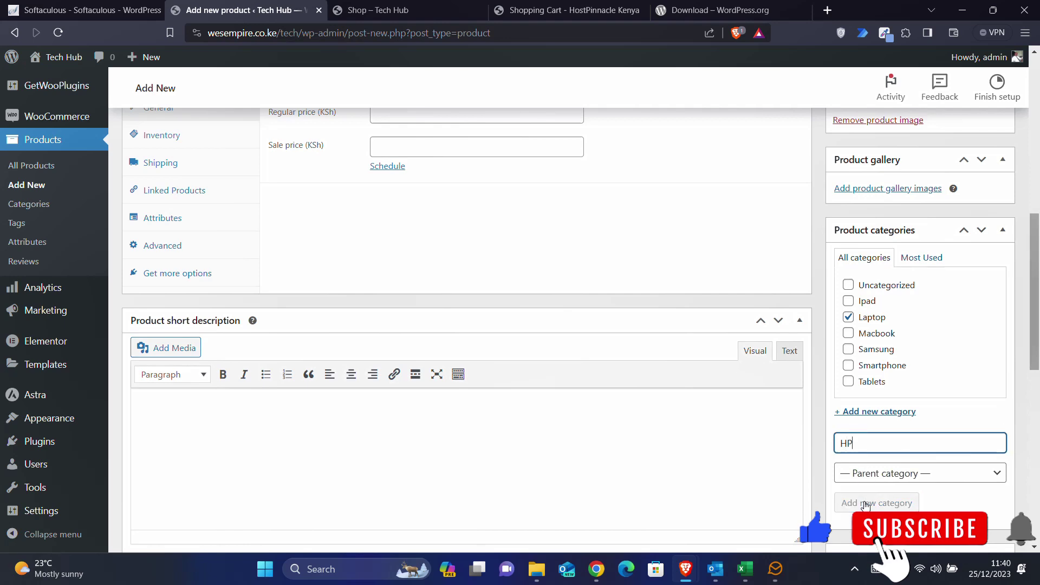
{"action": "scroll", "coordinate": [692, 296], "scroll_direction": "up", "scroll_amount": 4}
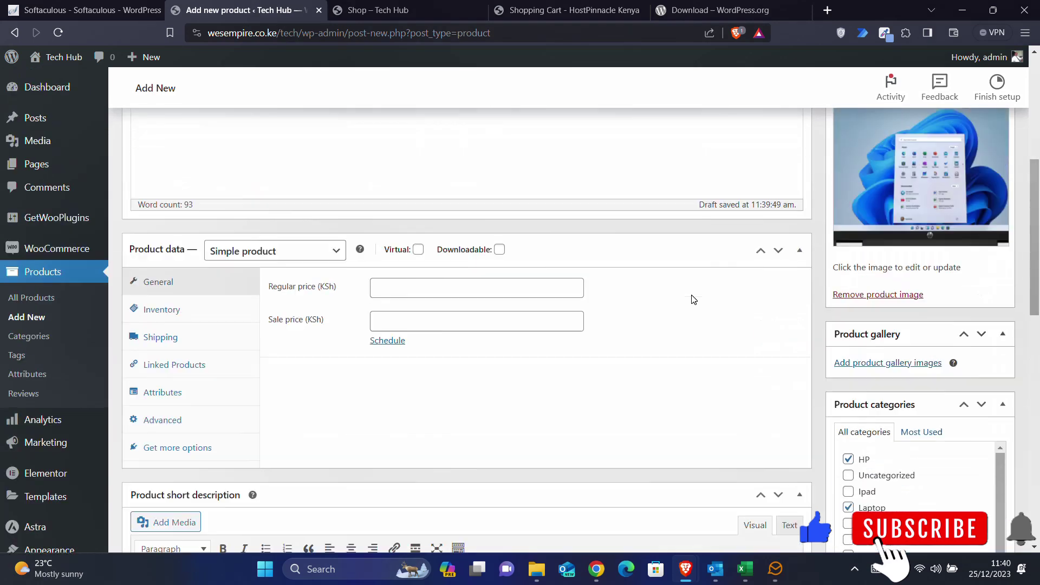
{"action": "scroll", "coordinate": [643, 464], "scroll_direction": "up", "scroll_amount": 2}
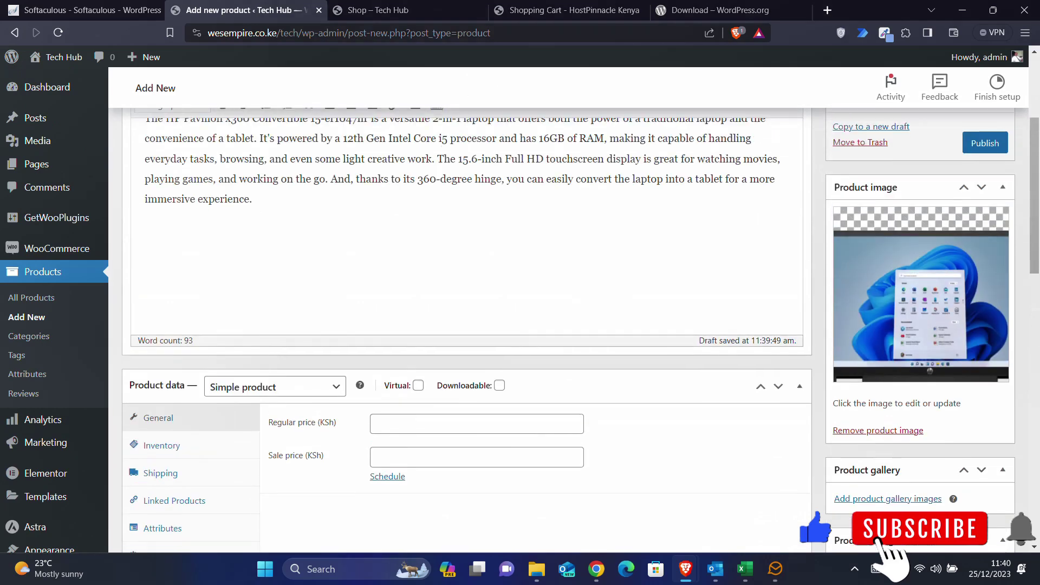
- Paste Bard's key-features heading and eight-item list below the long description
{"action": "mouse_move", "coordinate": [605, 551]}
{"action": "left_click", "coordinate": [618, 502]}
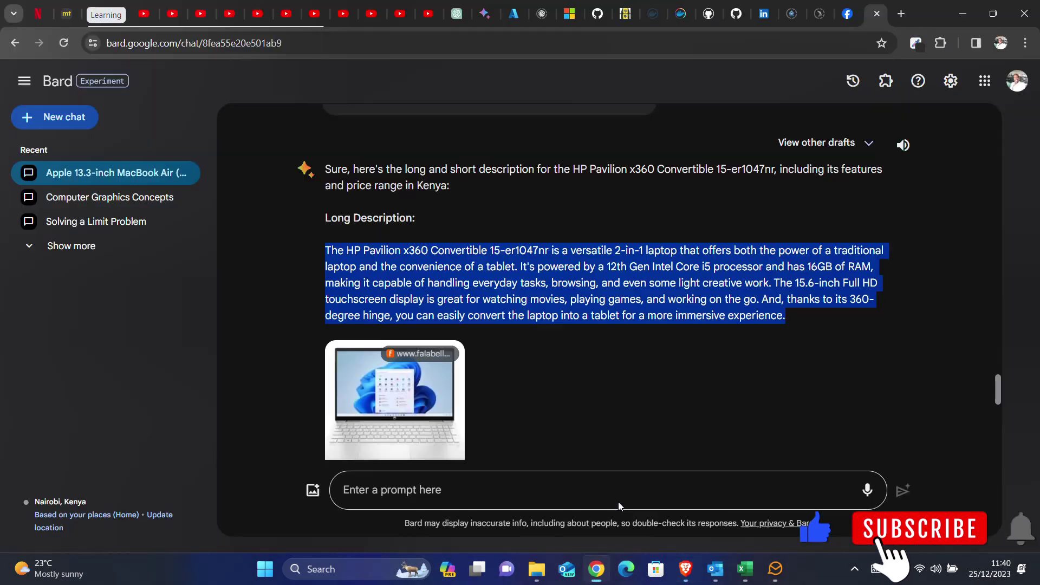
{"action": "scroll", "coordinate": [607, 282], "scroll_direction": "down", "scroll_amount": 3}
{"action": "scroll", "coordinate": [607, 282], "scroll_direction": "down", "scroll_amount": 3}
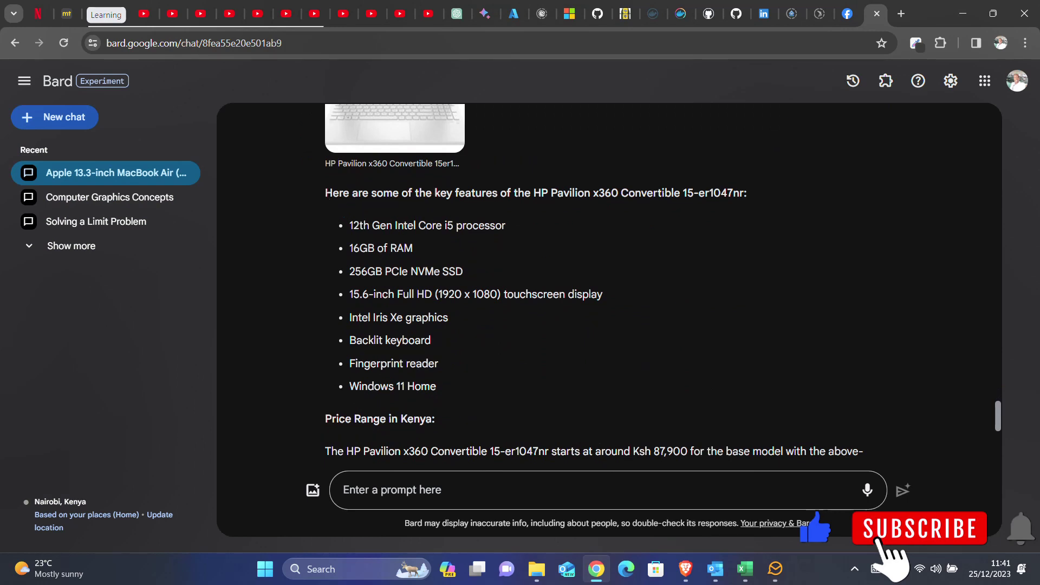
{"action": "left_click_drag", "start_coordinate": [324, 191], "coordinate": [484, 384]}
{"action": "key", "text": "ctrl+c"}
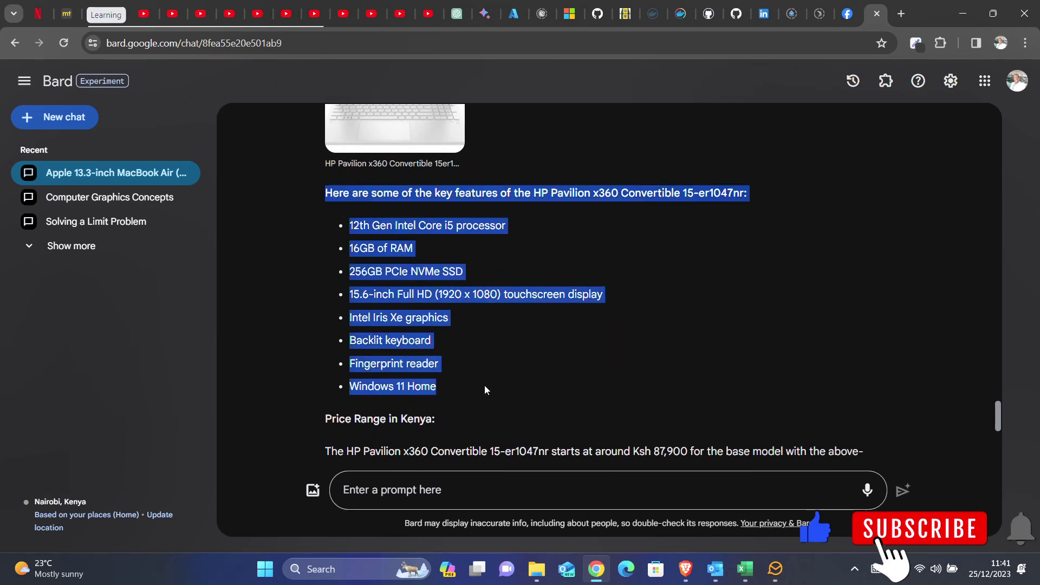
{"action": "mouse_move", "coordinate": [684, 578]}
{"action": "left_click", "coordinate": [745, 519]}
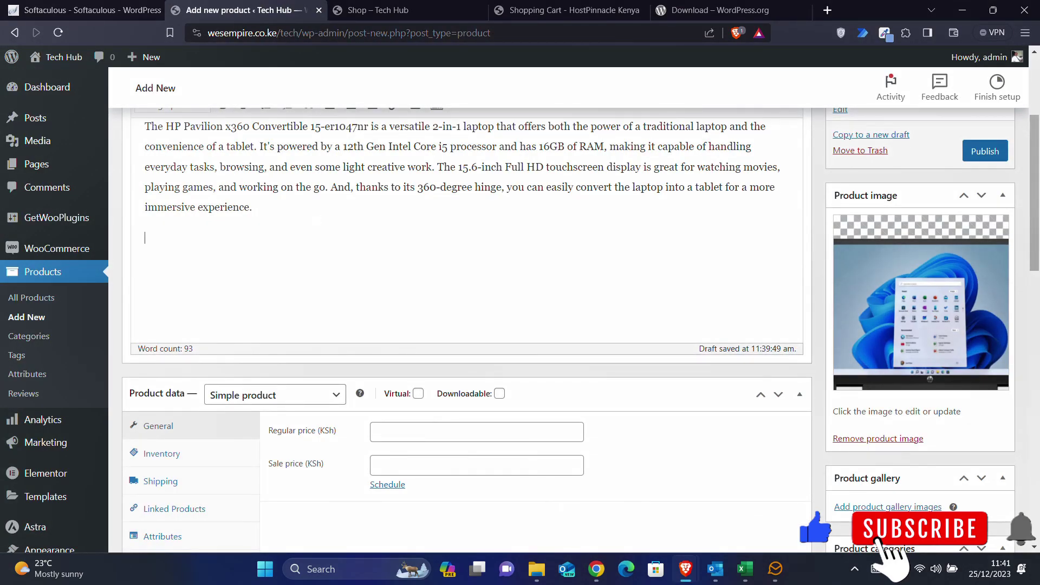
{"action": "key", "text": "ctrl+v"}
- Scroll further through Bard's response, then return to the product page
{"action": "mouse_move", "coordinate": [598, 582]}
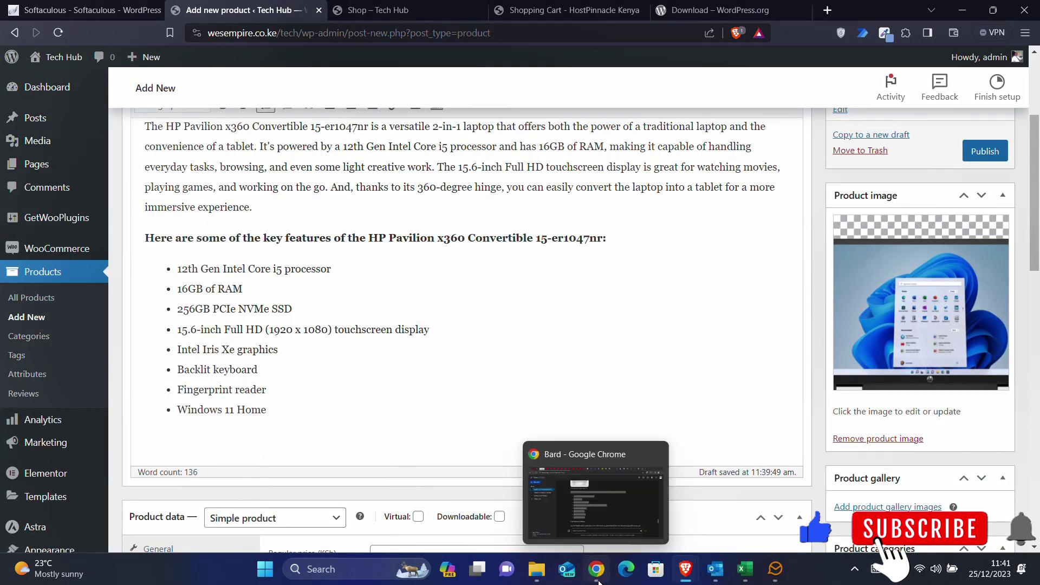
{"action": "left_click", "coordinate": [595, 498]}
{"action": "scroll", "coordinate": [607, 282], "scroll_direction": "down", "scroll_amount": 2}
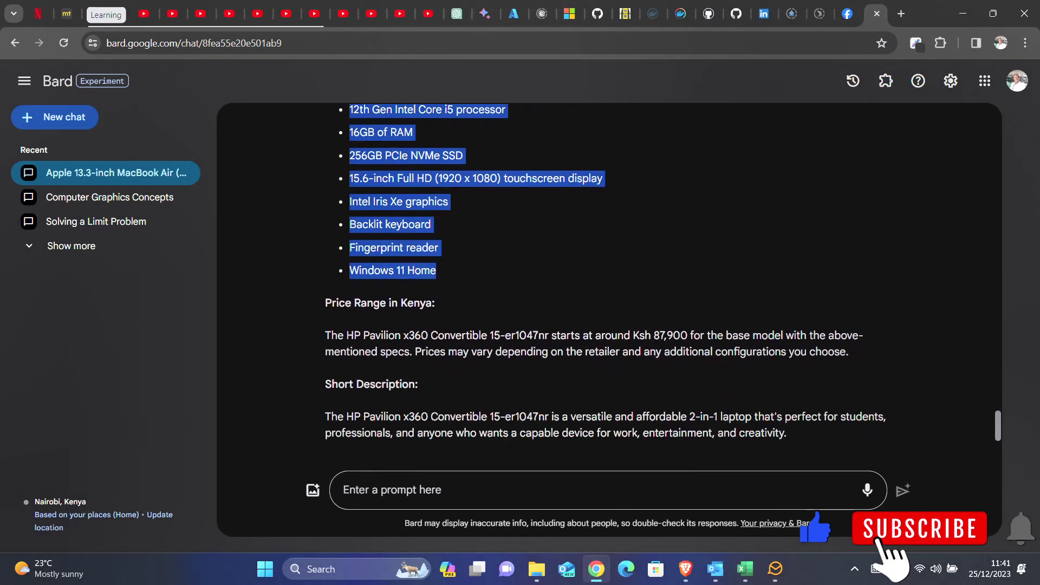
{"action": "scroll", "coordinate": [637, 196], "scroll_direction": "down", "scroll_amount": 3}
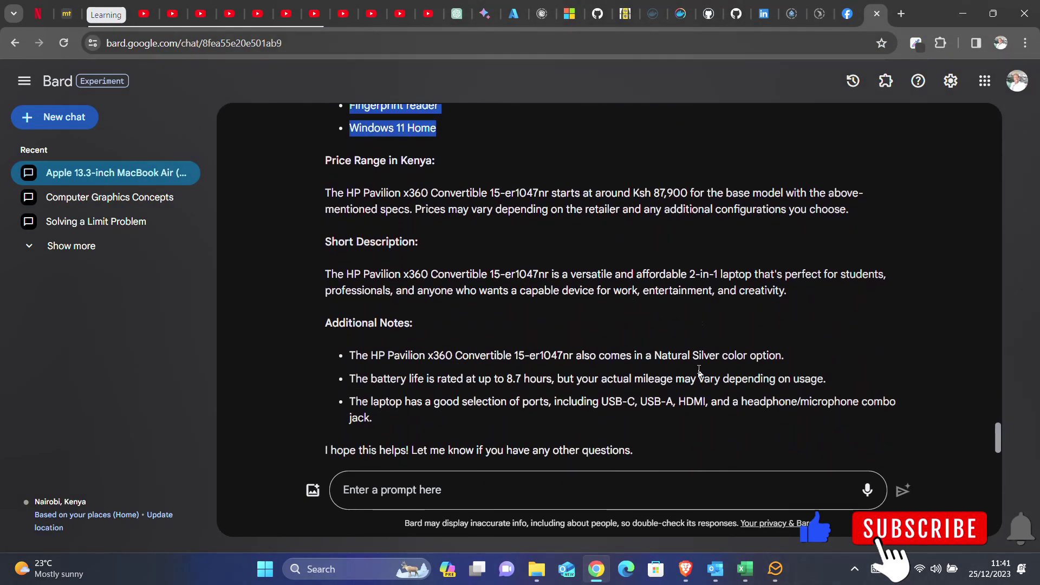
{"action": "mouse_move", "coordinate": [685, 567]}
{"action": "left_click", "coordinate": [758, 503]}
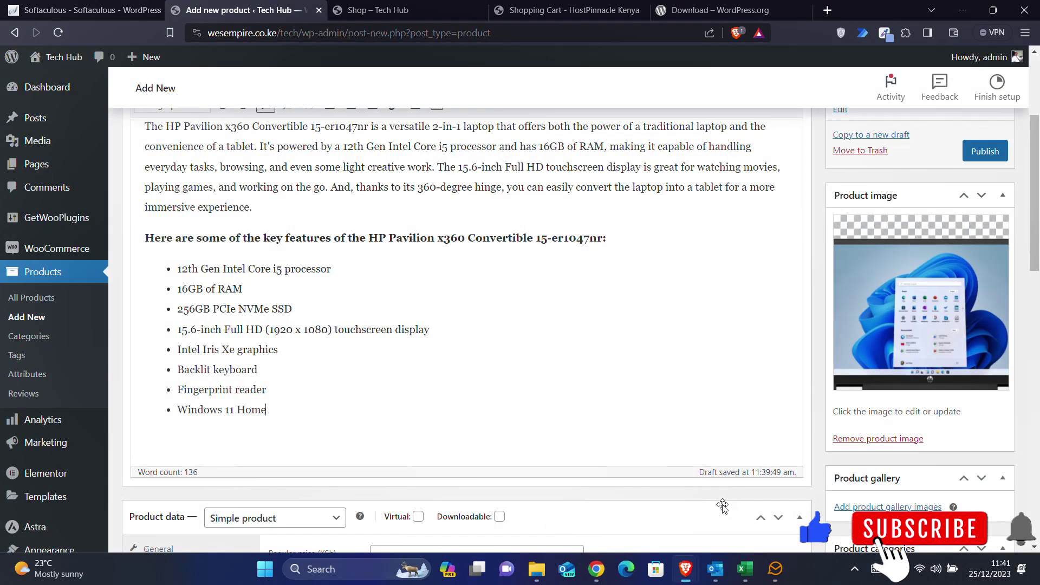
{"action": "scroll", "coordinate": [353, 347], "scroll_direction": "down", "scroll_amount": 5}
- Enter 87 as the product's regular price
{"action": "left_click", "coordinate": [382, 214]}
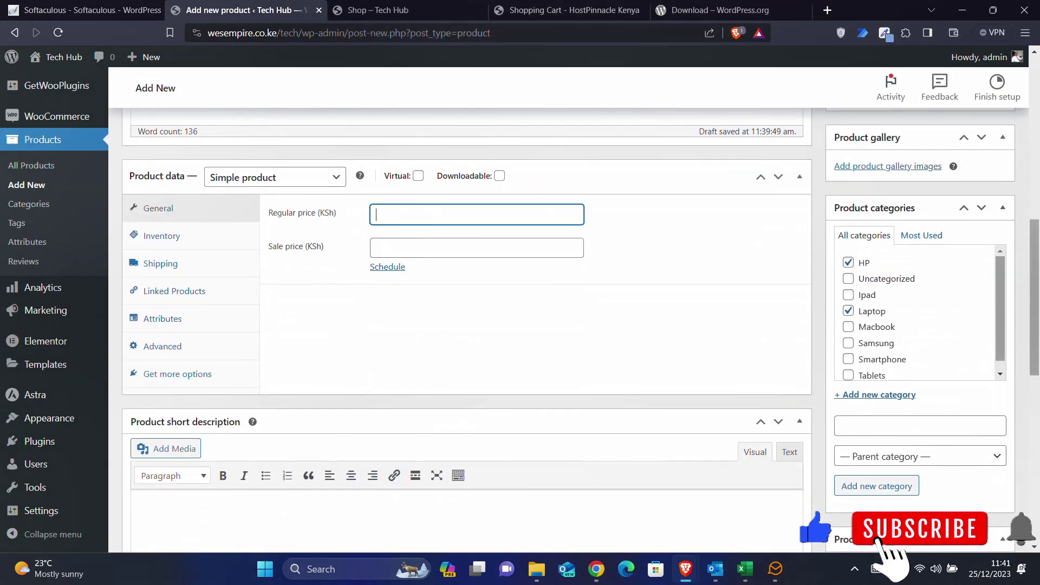
{"action": "type", "text": "87900"}
{"action": "scroll", "coordinate": [323, 358], "scroll_direction": "down", "scroll_amount": 3}
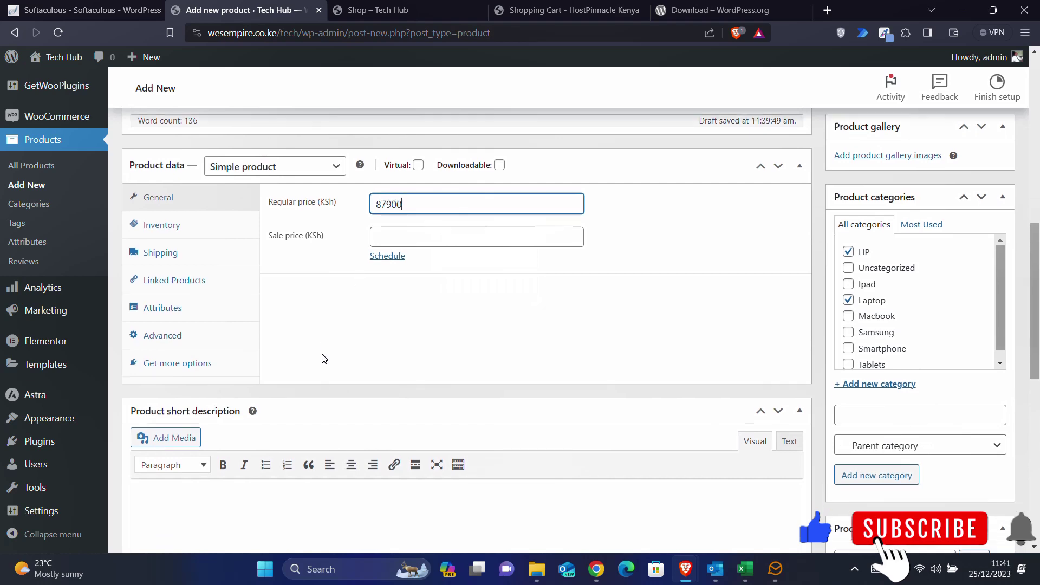
- Select Bard's short description through the Additional Notes list
{"action": "left_click", "coordinate": [596, 568]}
{"action": "scroll", "coordinate": [606, 369], "scroll_direction": "down", "scroll_amount": 2}
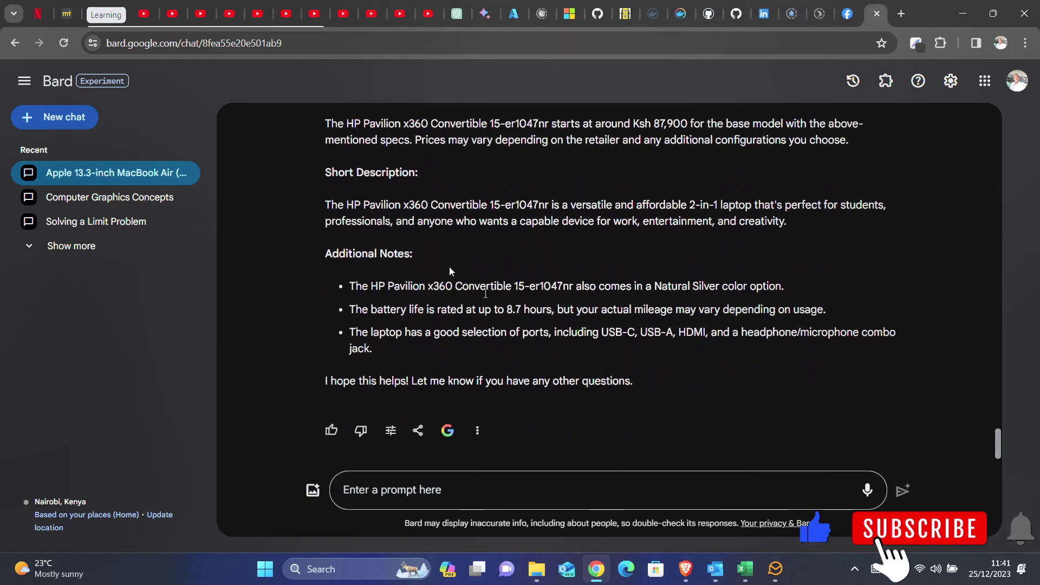
{"action": "left_click_drag", "start_coordinate": [325, 206], "coordinate": [589, 226]}
{"action": "left_click", "coordinate": [398, 223]}
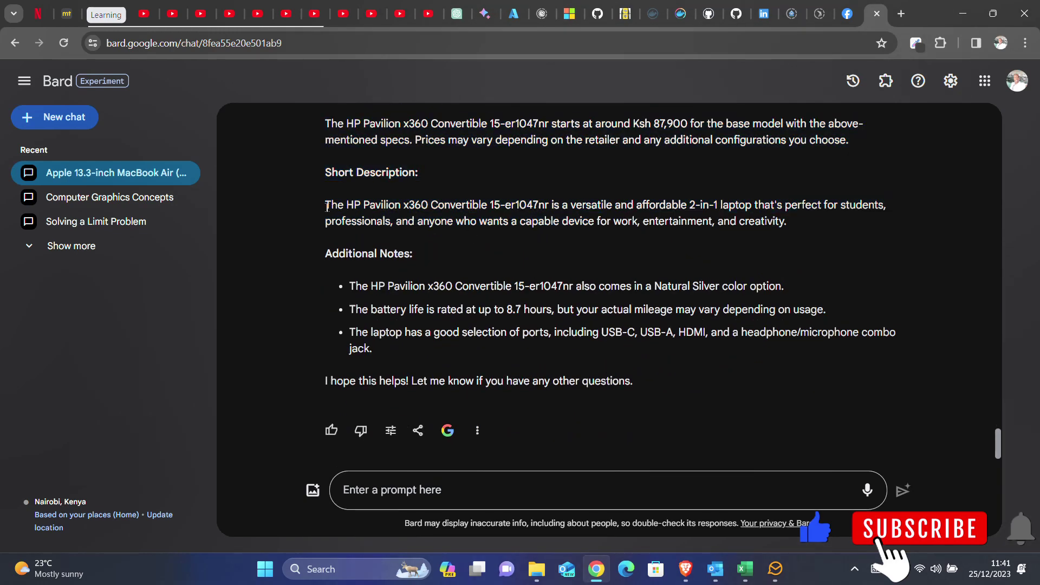
{"action": "left_click_drag", "start_coordinate": [327, 206], "coordinate": [398, 239]}
{"action": "left_click", "coordinate": [355, 223]}
{"action": "left_click_drag", "start_coordinate": [325, 206], "coordinate": [593, 352]}
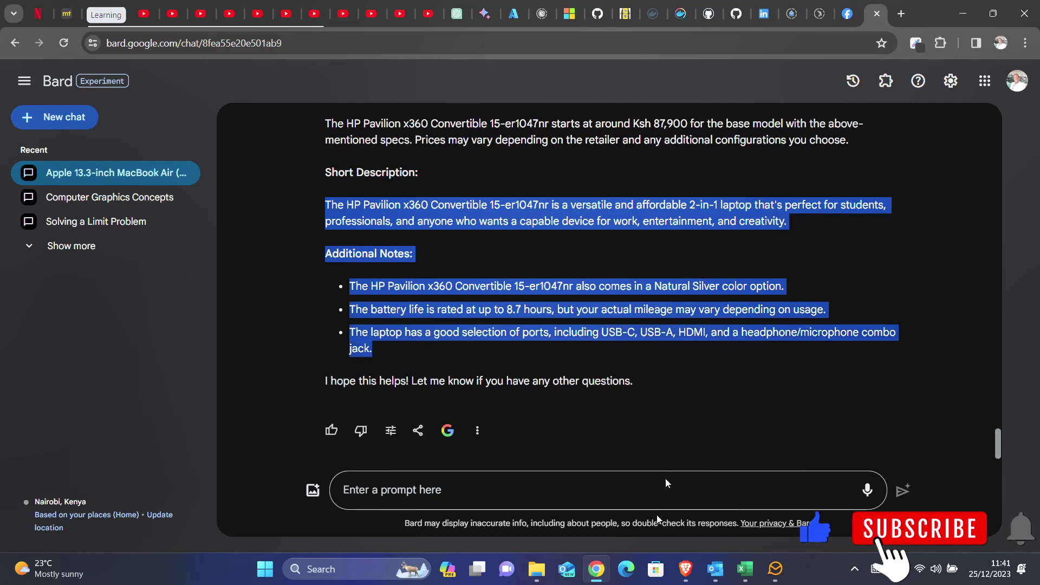
- Paste it into the product short description and publish the HP Pavilion product
{"action": "left_click", "coordinate": [686, 569]}
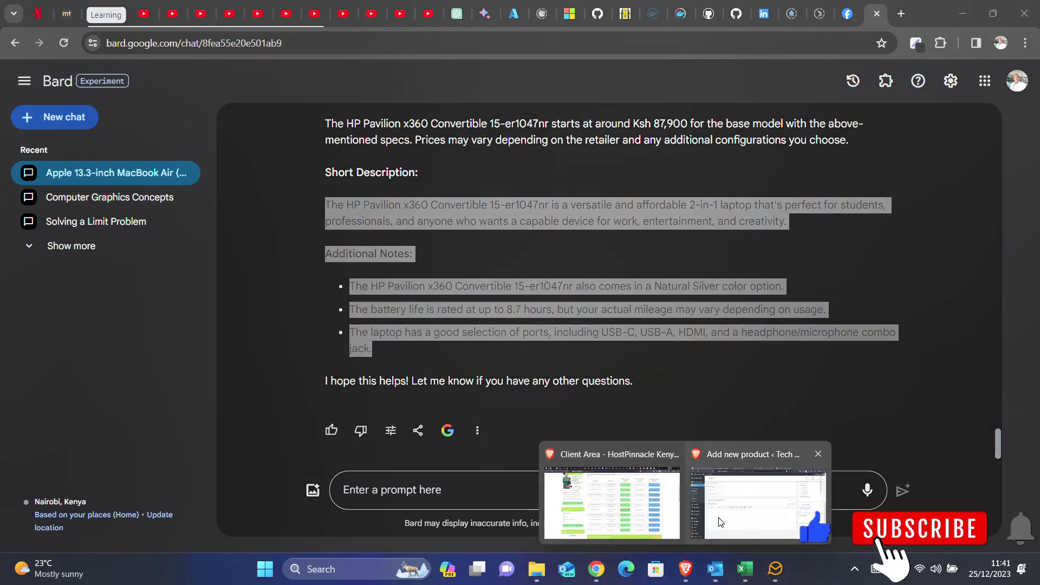
{"action": "left_click", "coordinate": [758, 493]}
{"action": "key", "text": "ctrl+v"}
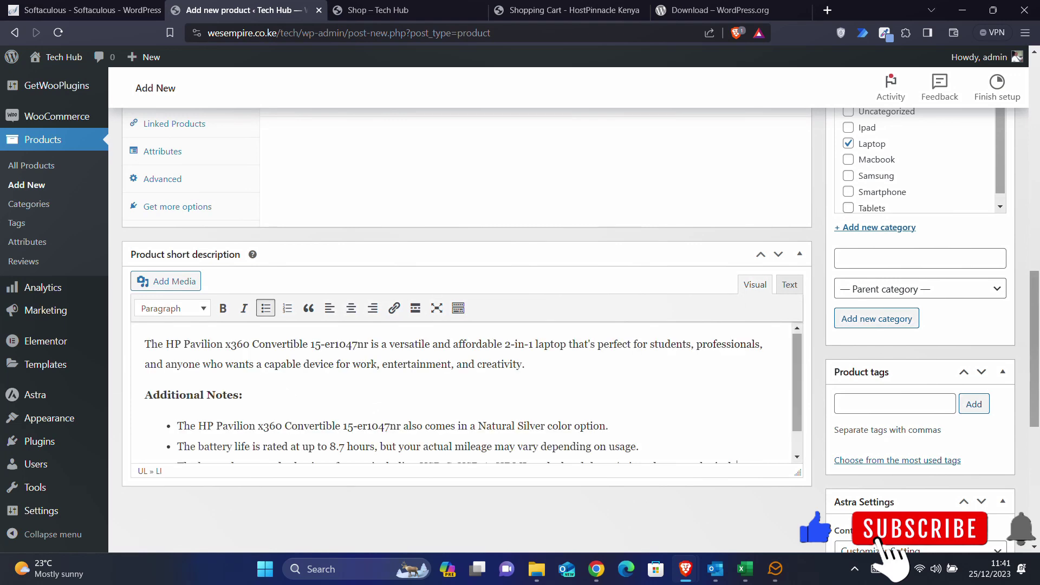
{"action": "scroll", "coordinate": [635, 163], "scroll_direction": "up", "scroll_amount": 15}
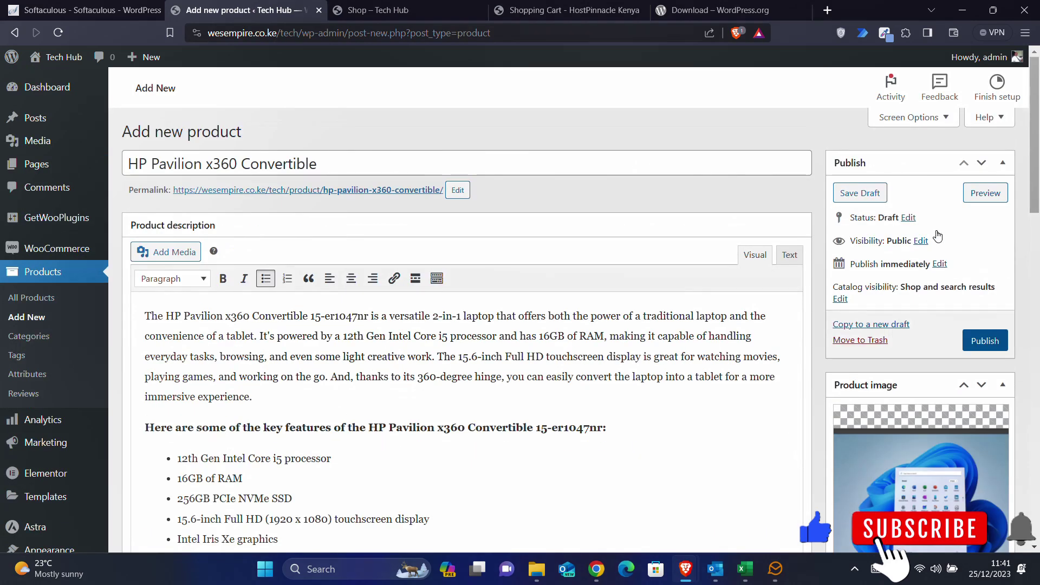
{"action": "left_click", "coordinate": [978, 342]}
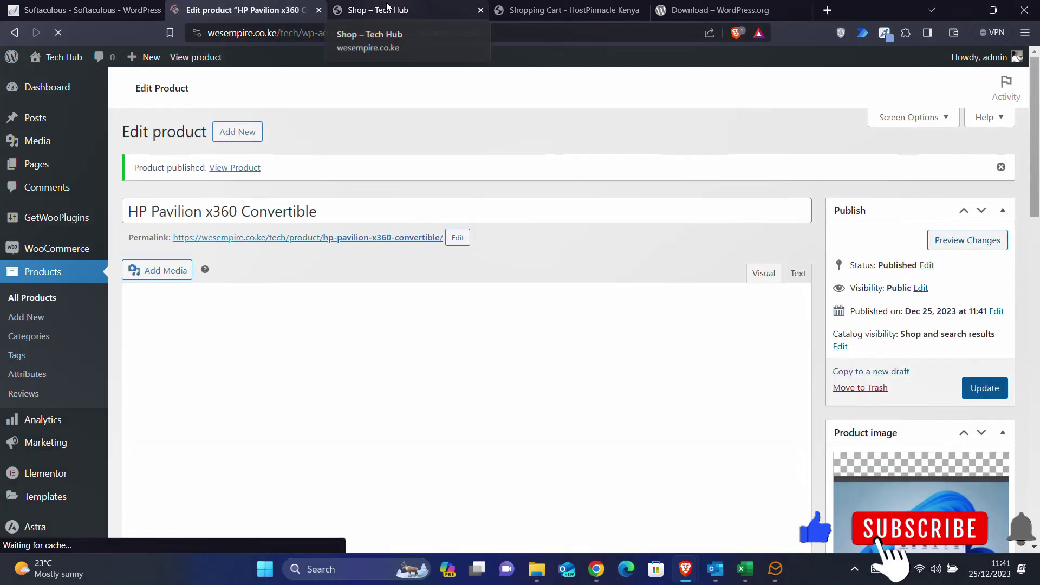
- Reload the shop, review the HP Pavilion x360 listing, then go to the Tech Hub home page
{"action": "left_click", "coordinate": [387, 8]}
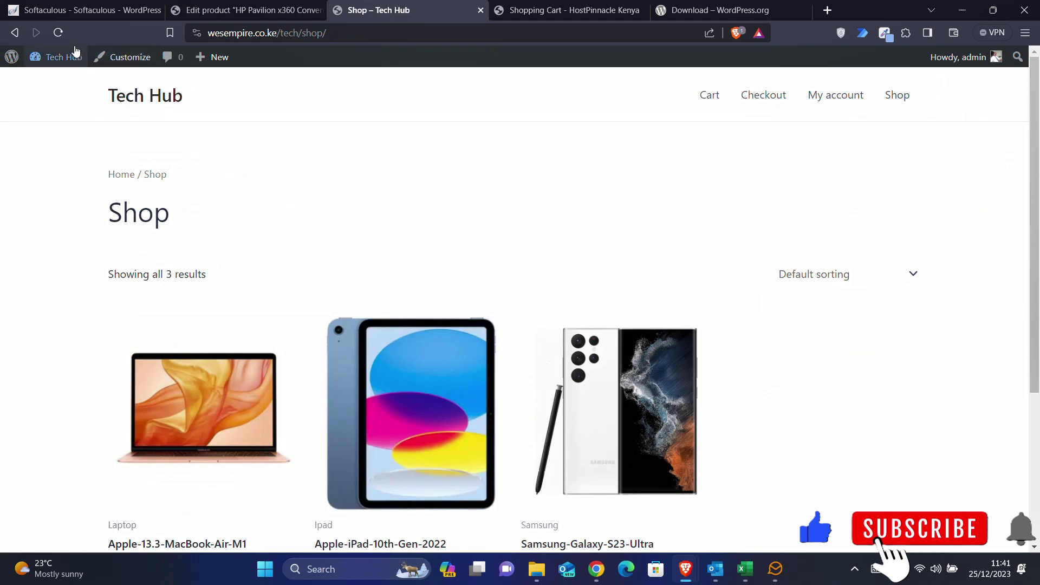
{"action": "left_click", "coordinate": [51, 34]}
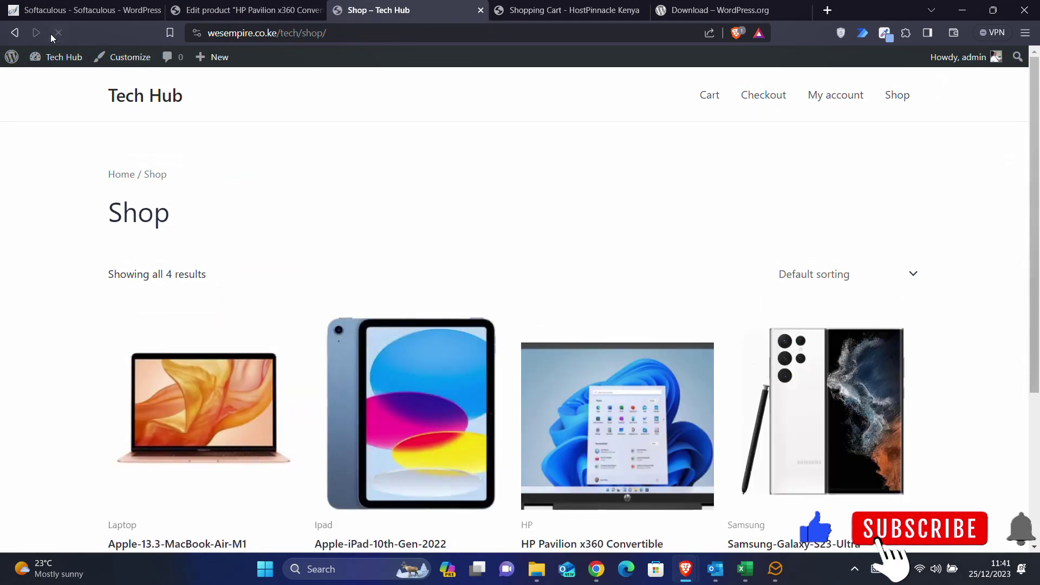
{"action": "scroll", "coordinate": [124, 325], "scroll_direction": "down", "scroll_amount": 2}
{"action": "scroll", "coordinate": [125, 325], "scroll_direction": "down", "scroll_amount": 2}
{"action": "scroll", "coordinate": [124, 325], "scroll_direction": "up", "scroll_amount": 1}
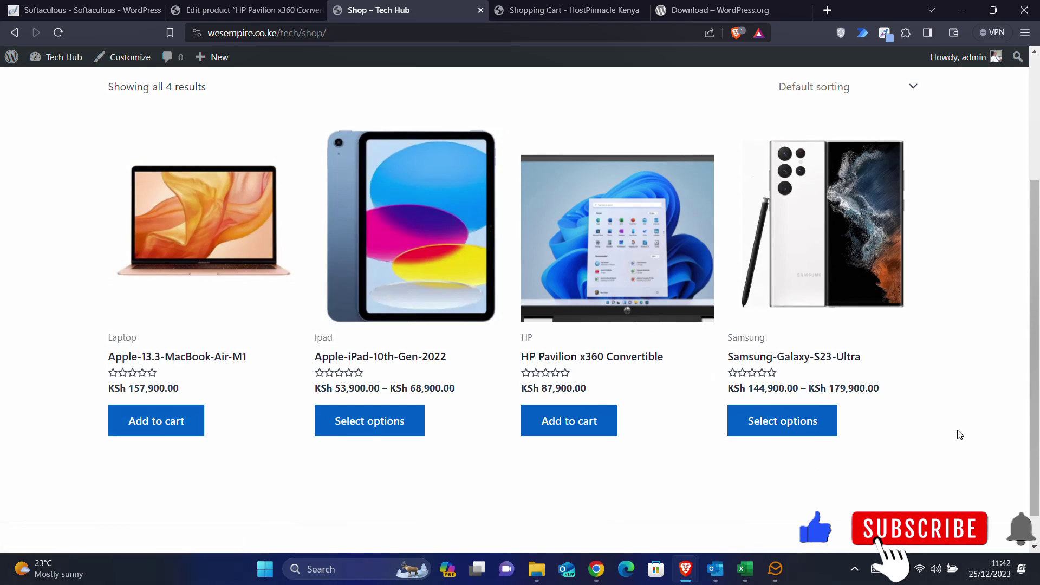
{"action": "scroll", "coordinate": [958, 432], "scroll_direction": "down", "scroll_amount": 1}
{"action": "scroll", "coordinate": [958, 433], "scroll_direction": "up", "scroll_amount": 3}
{"action": "scroll", "coordinate": [957, 431], "scroll_direction": "down", "scroll_amount": 2}
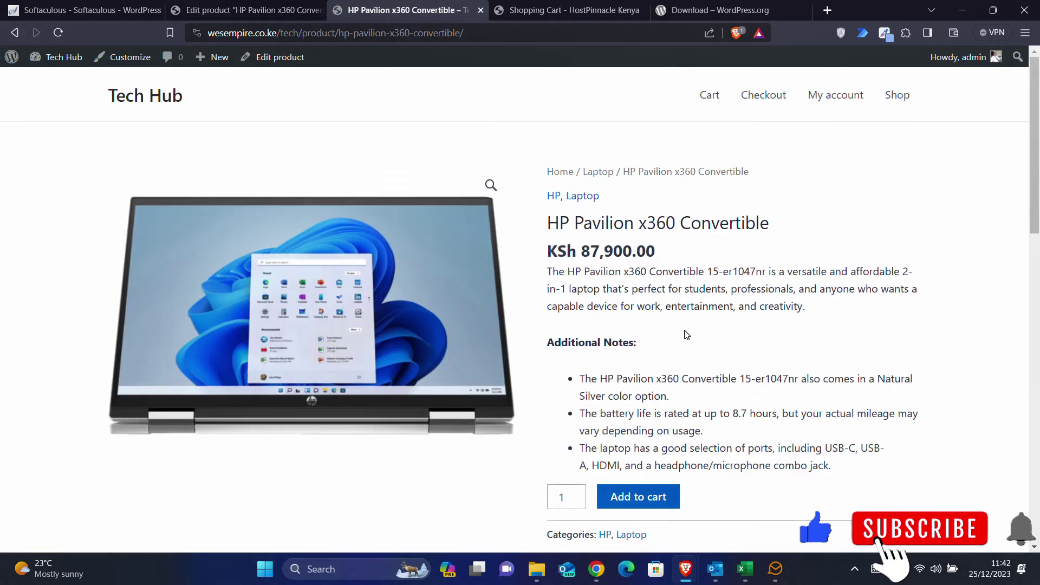
{"action": "scroll", "coordinate": [686, 334], "scroll_direction": "down", "scroll_amount": 10}
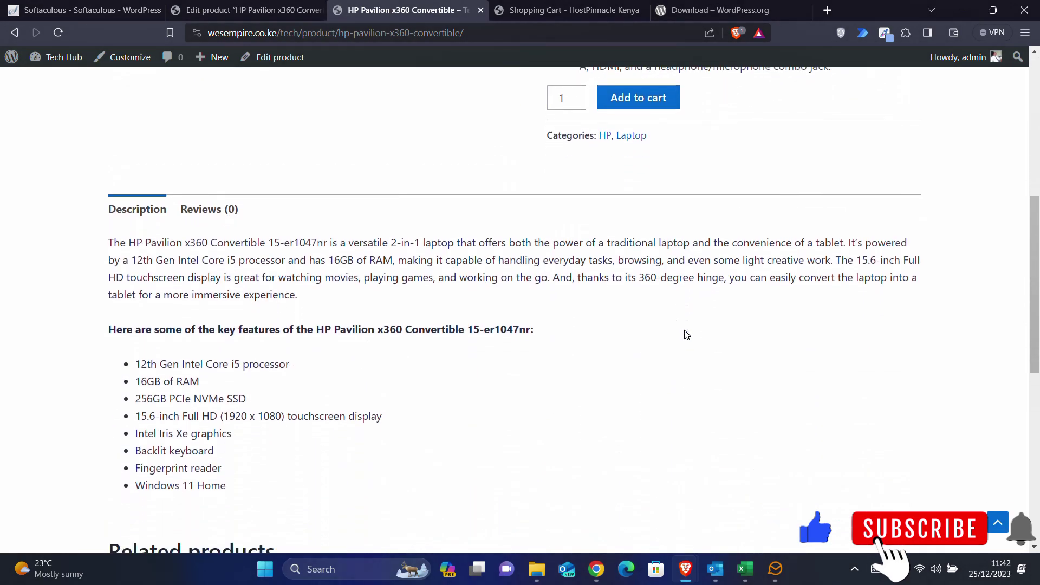
{"action": "scroll", "coordinate": [686, 334], "scroll_direction": "down", "scroll_amount": 5}
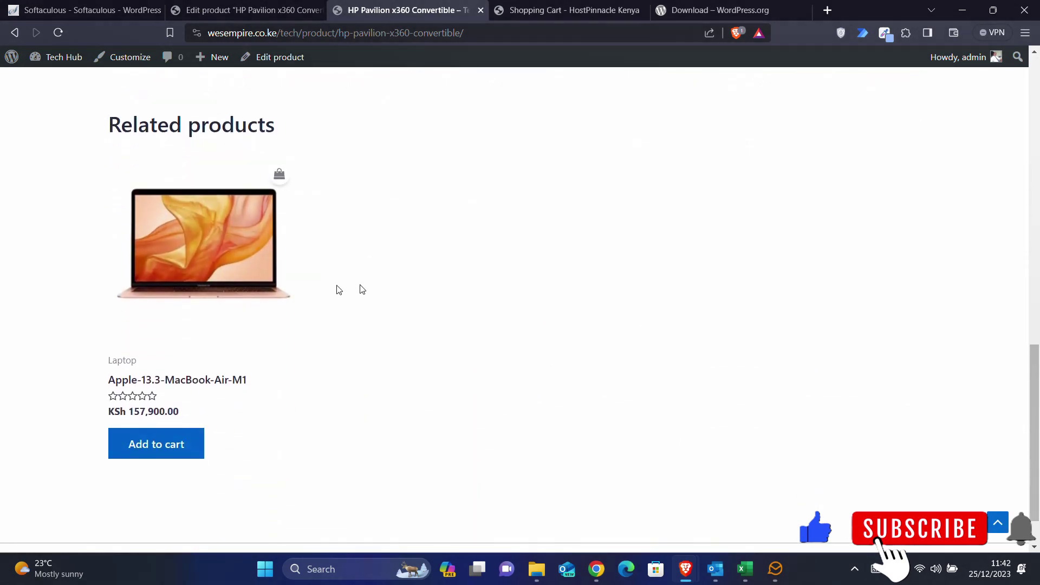
{"action": "scroll", "coordinate": [358, 288], "scroll_direction": "down", "scroll_amount": 1}
{"action": "scroll", "coordinate": [360, 289], "scroll_direction": "up", "scroll_amount": 15}
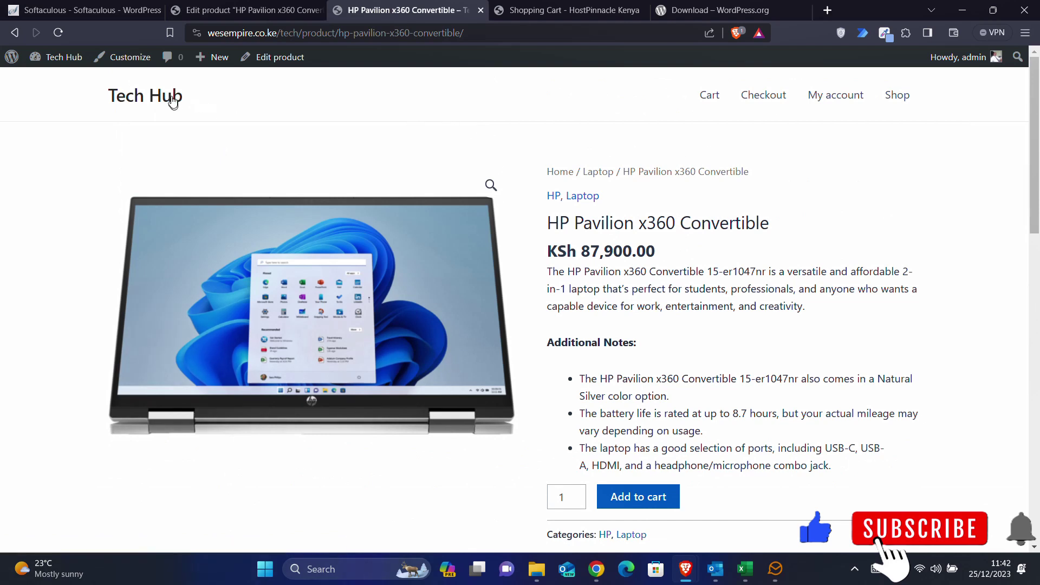
{"action": "left_click", "coordinate": [172, 102]}
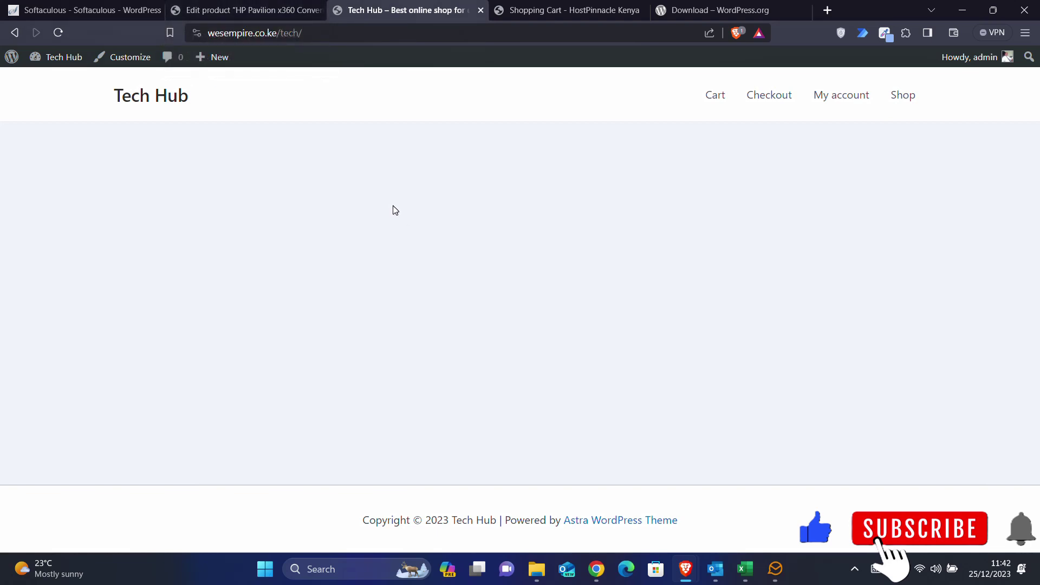
- From the product editor tab, open the admin Pages list
{"action": "left_click", "coordinate": [246, 7]}
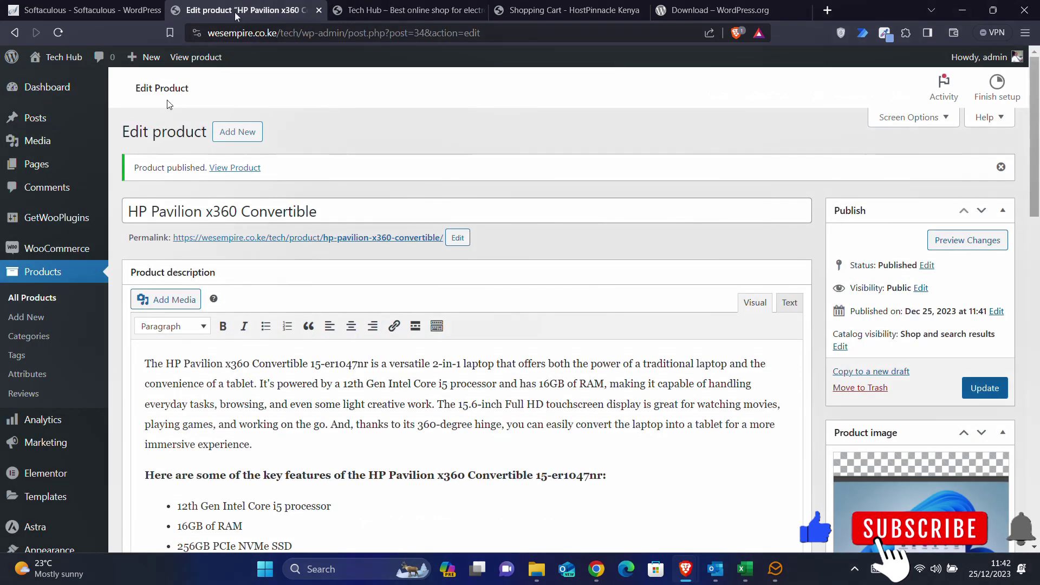
{"action": "mouse_move", "coordinate": [62, 459]}
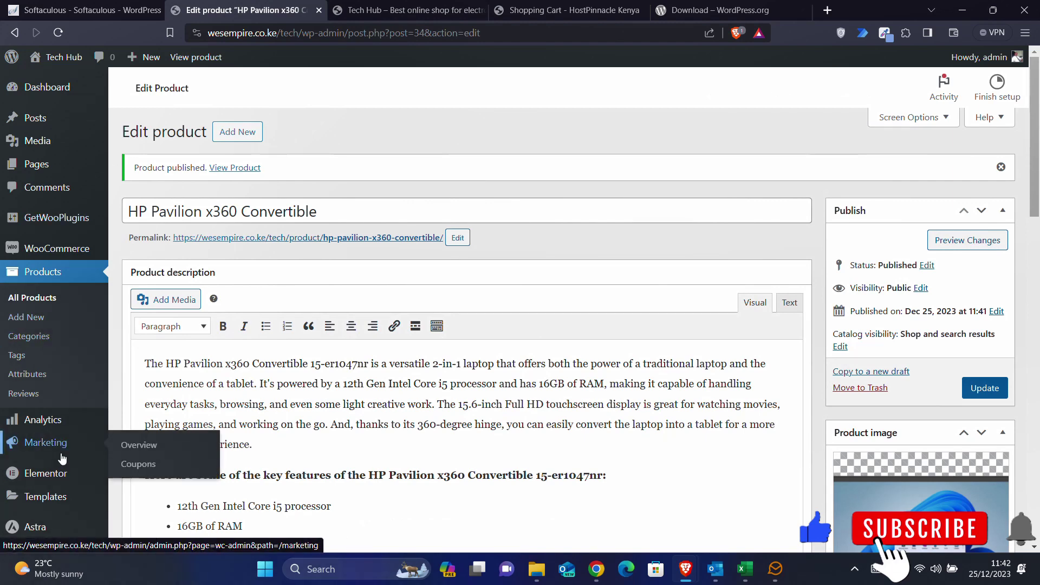
{"action": "scroll", "coordinate": [63, 459], "scroll_direction": "down", "scroll_amount": 3}
{"action": "scroll", "coordinate": [63, 459], "scroll_direction": "up", "scroll_amount": 3}
{"action": "scroll", "coordinate": [62, 458], "scroll_direction": "down", "scroll_amount": 1}
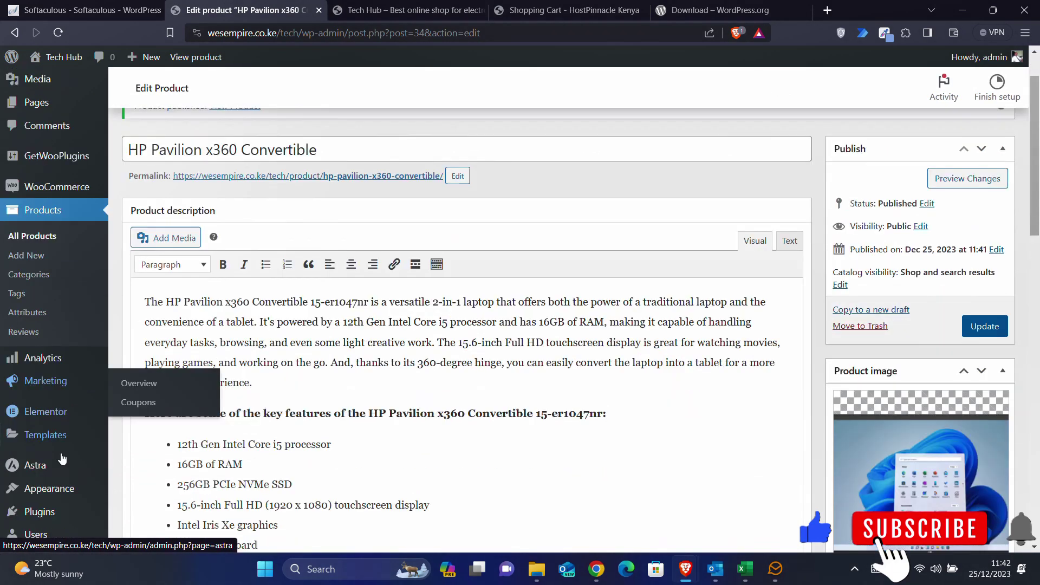
{"action": "scroll", "coordinate": [62, 459], "scroll_direction": "down", "scroll_amount": 2}
{"action": "mouse_move", "coordinate": [56, 337]}
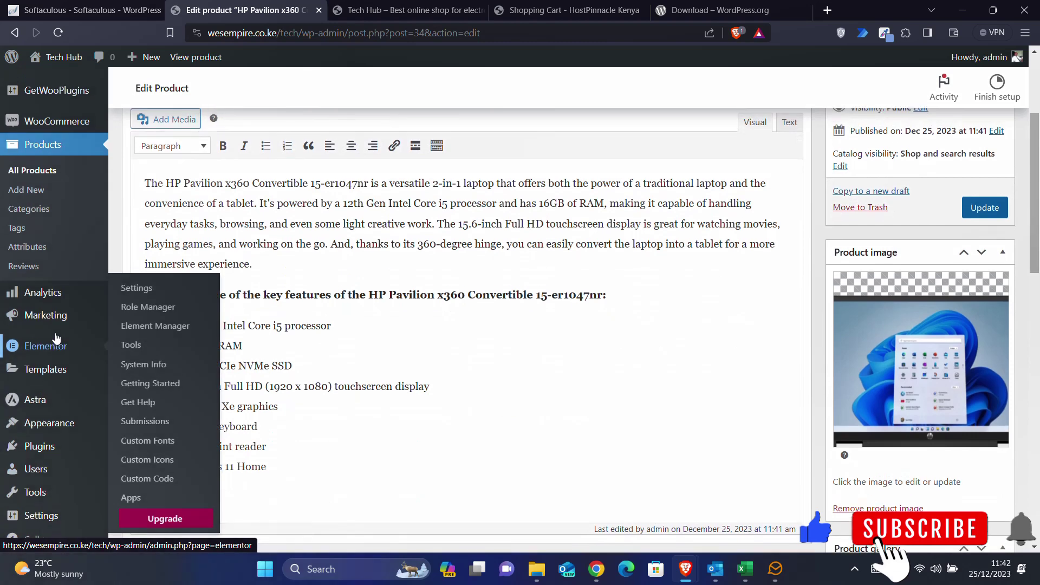
{"action": "scroll", "coordinate": [56, 338], "scroll_direction": "up", "scroll_amount": 3}
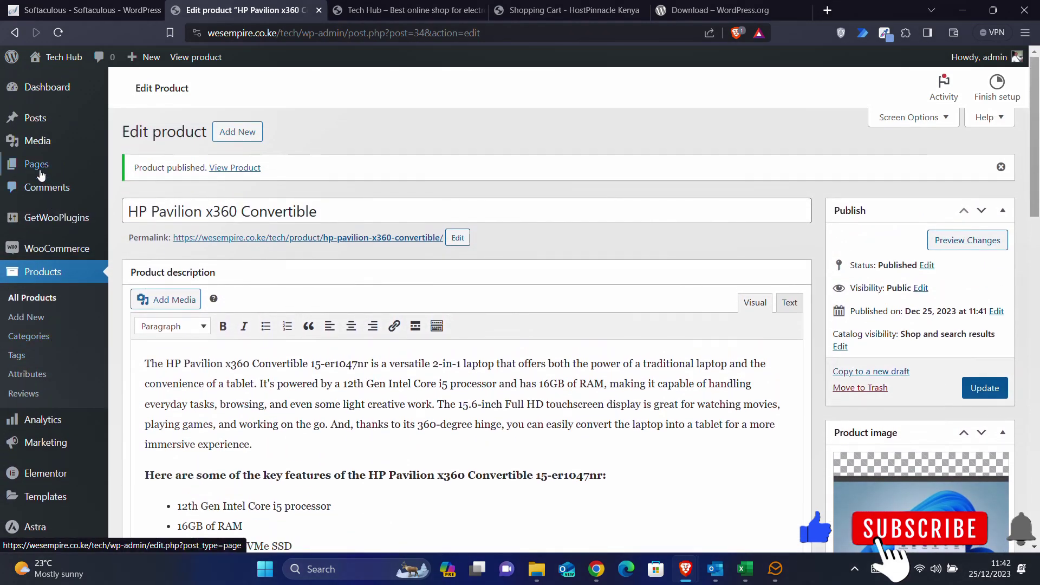
{"action": "left_click", "coordinate": [37, 168]}
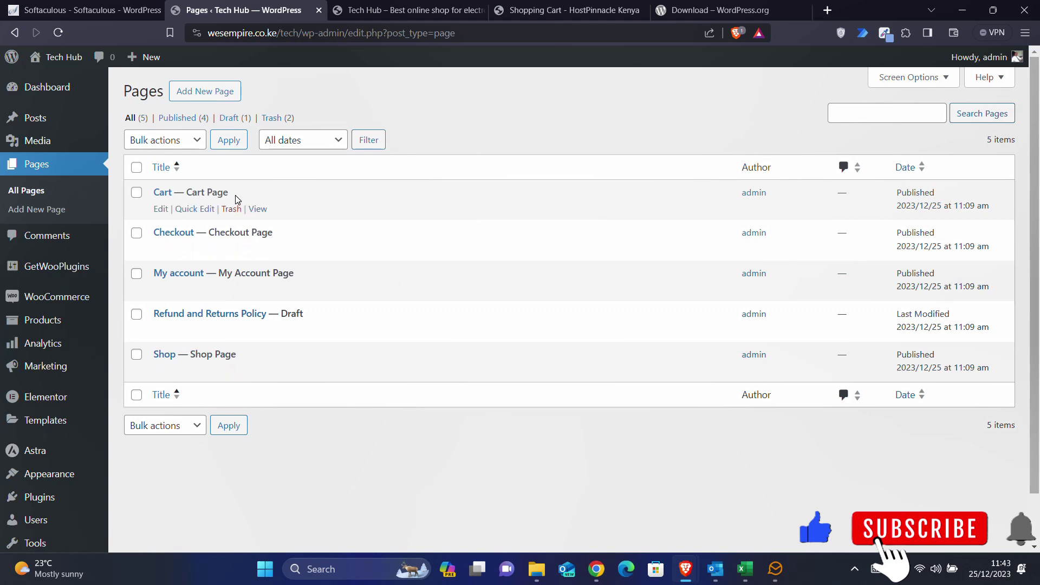
- Create and publish a page titled 'Home', then reopen it from the Pages list
{"action": "left_click", "coordinate": [198, 92]}
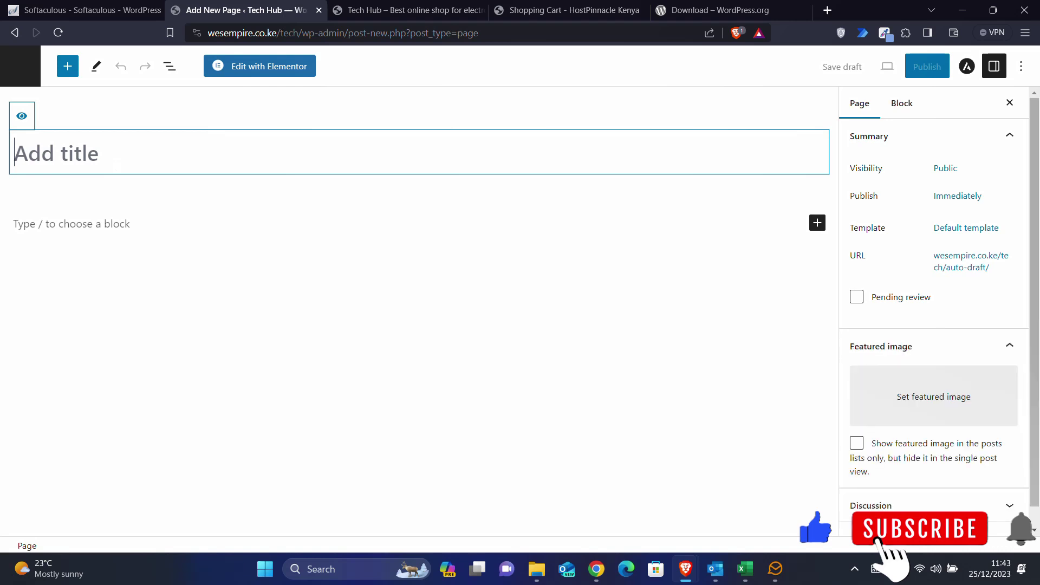
{"action": "type", "text": "Home"}
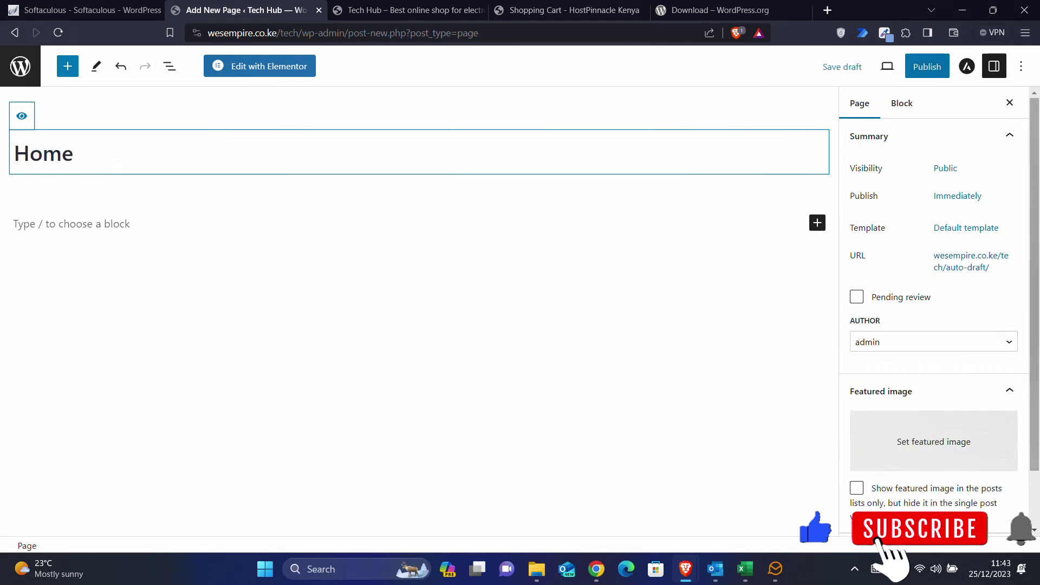
{"action": "left_click", "coordinate": [927, 67]}
{"action": "left_click", "coordinate": [927, 69]}
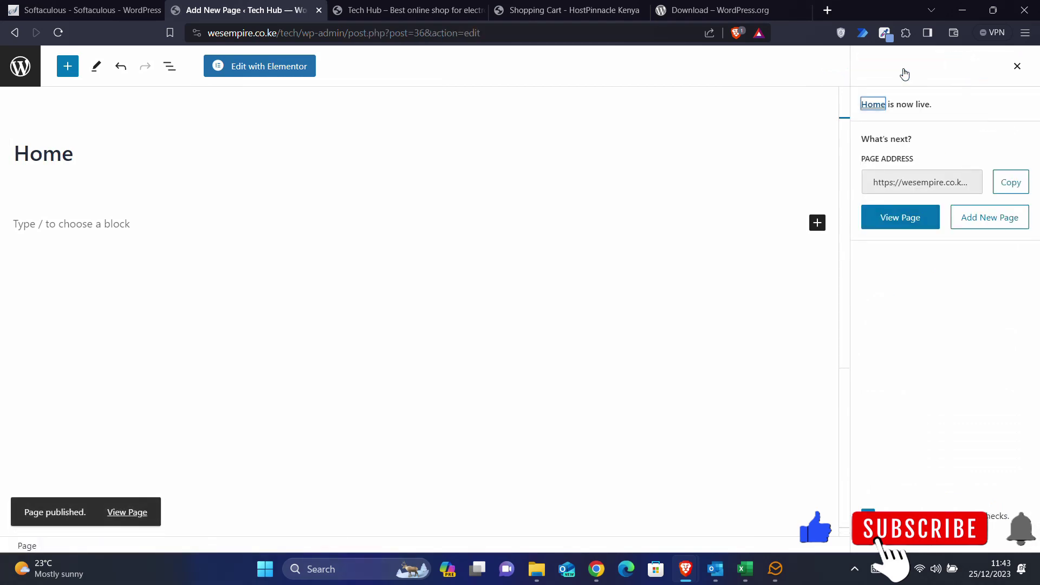
{"action": "left_click", "coordinate": [20, 70]}
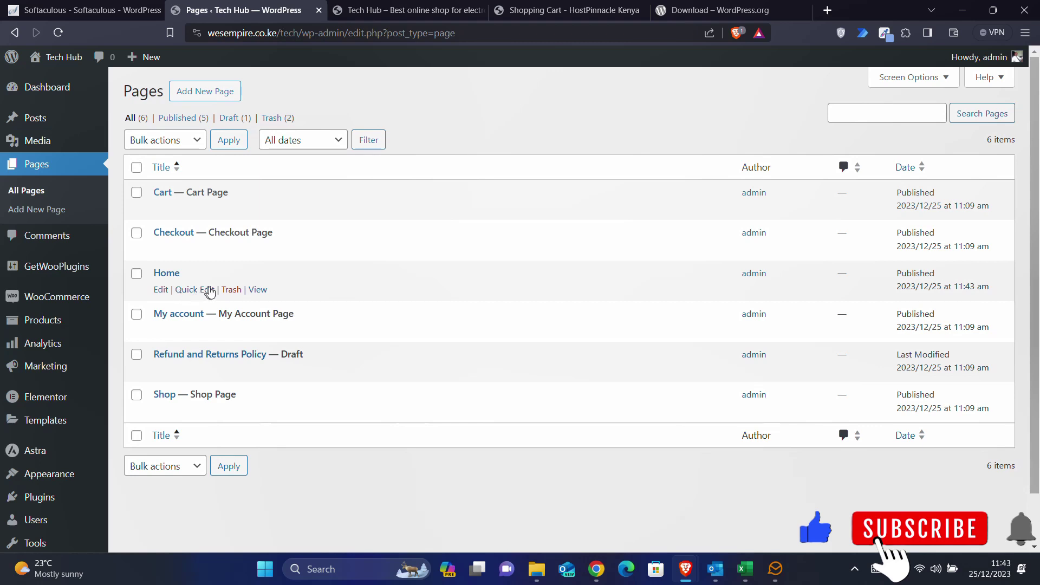
{"action": "left_click", "coordinate": [172, 279]}
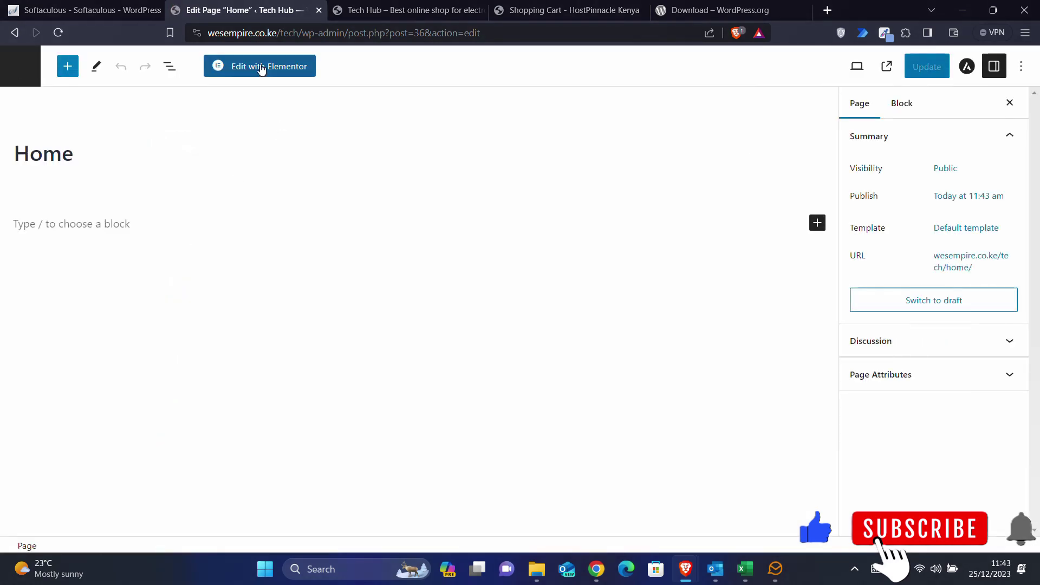
- Open Home in Elementor and set its page layout to Elementor Full Width
{"action": "left_click", "coordinate": [258, 72]}
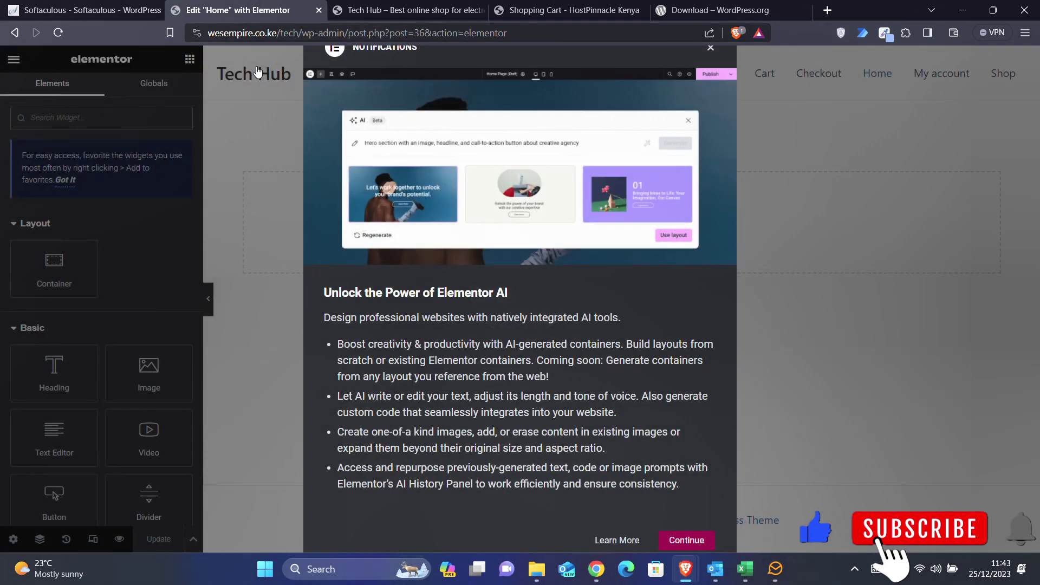
{"action": "left_click", "coordinate": [680, 541]}
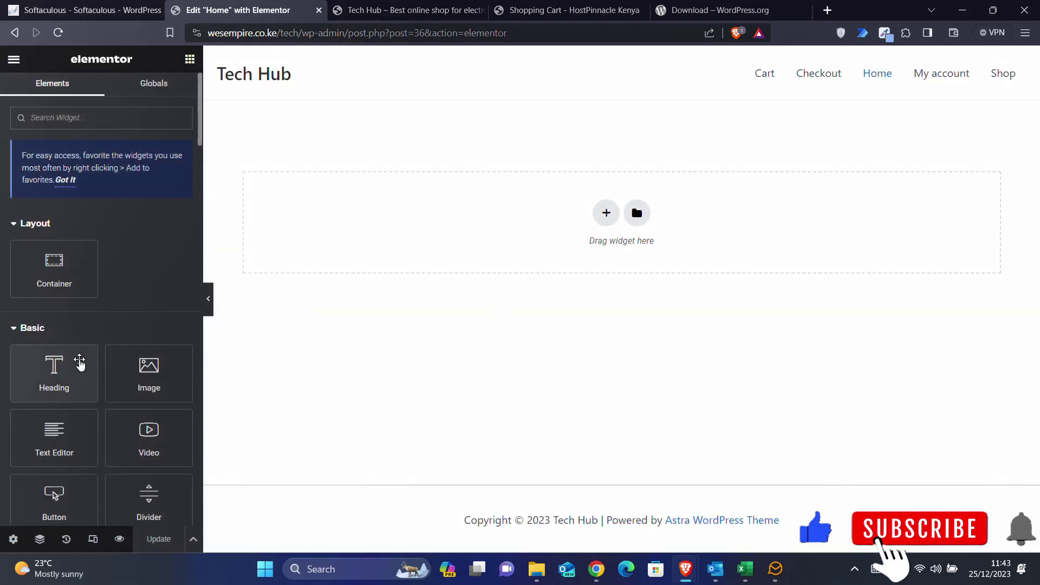
{"action": "left_click", "coordinate": [13, 539]}
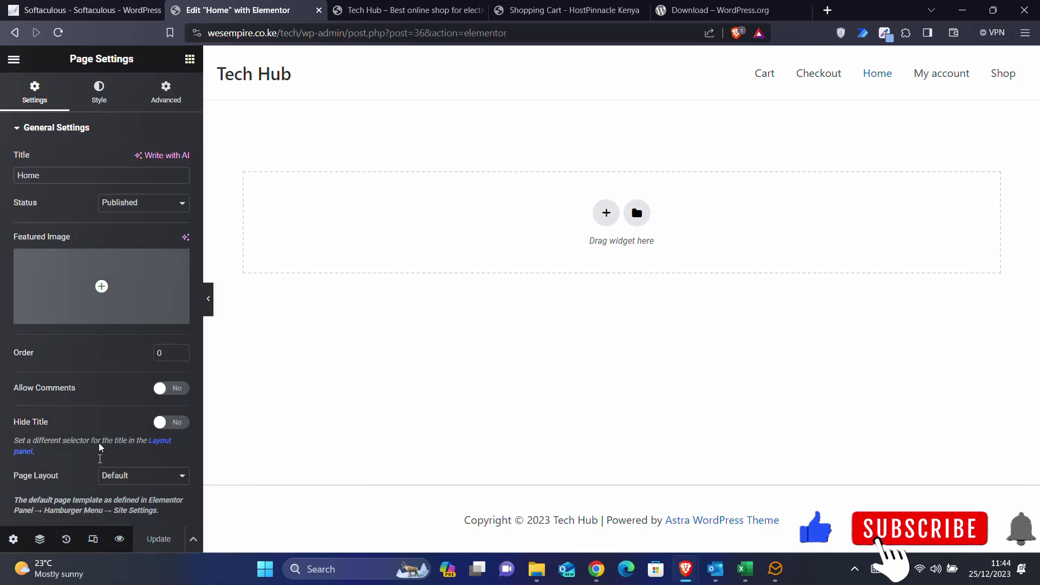
{"action": "left_click", "coordinate": [139, 477]}
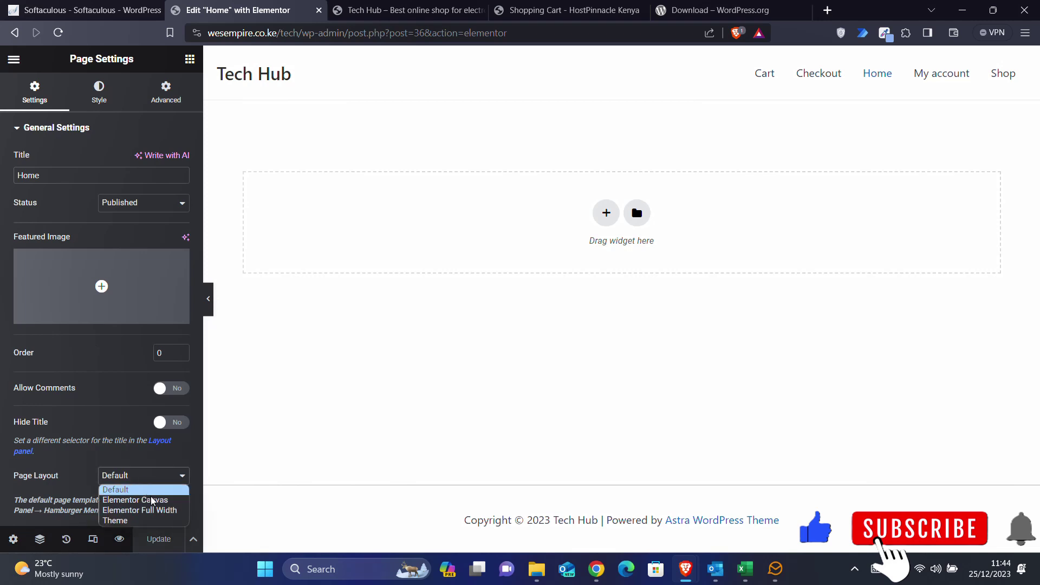
{"action": "left_click", "coordinate": [143, 510]}
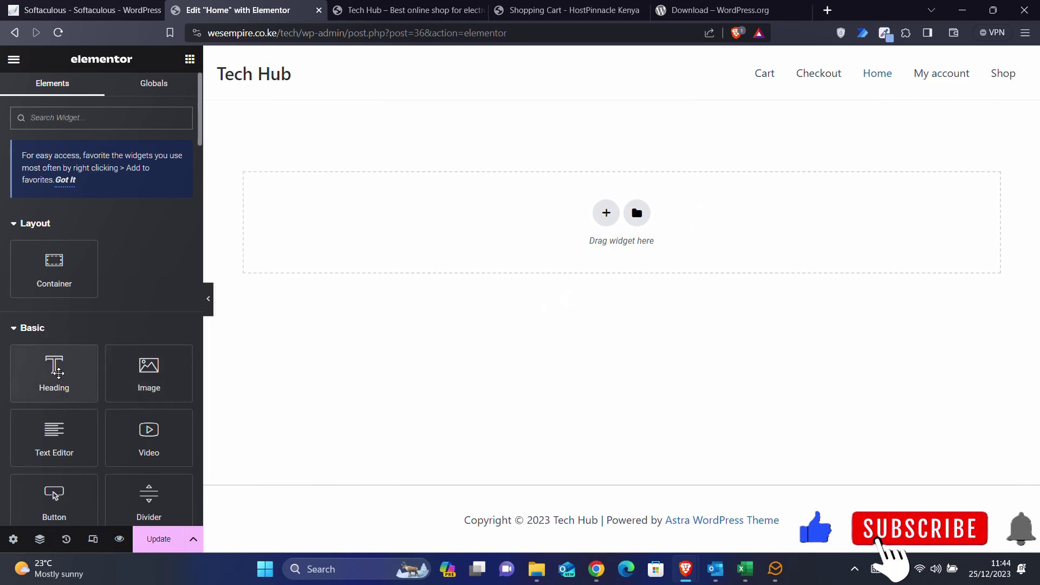
- Add a heading reading 'Welcome to my shop' and save the page
{"action": "left_click_drag", "start_coordinate": [58, 372], "coordinate": [582, 226]}
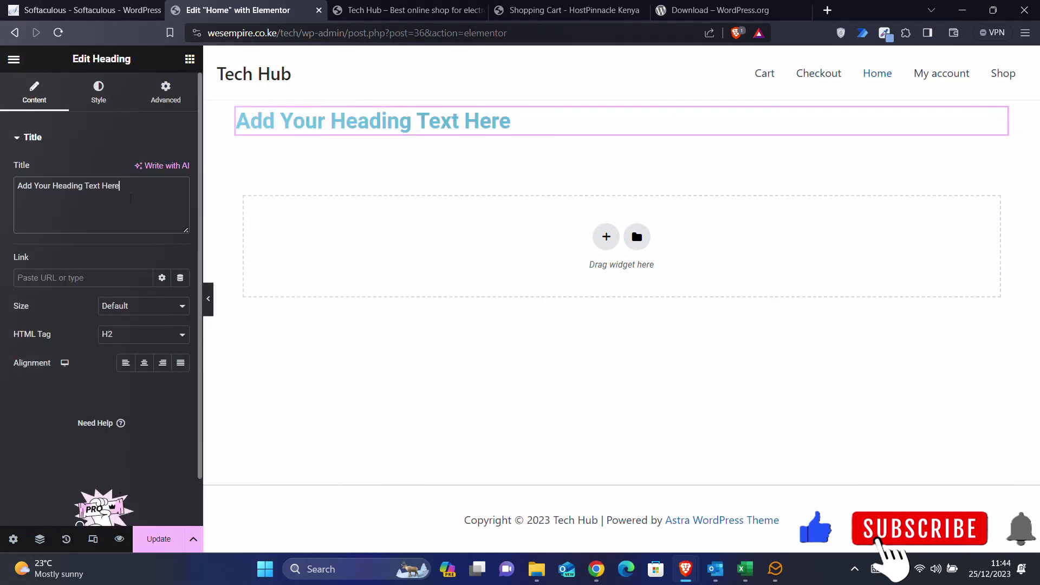
{"action": "left_click_drag", "start_coordinate": [165, 187], "coordinate": [1, 201]}
{"action": "type", "text": "Welco"}
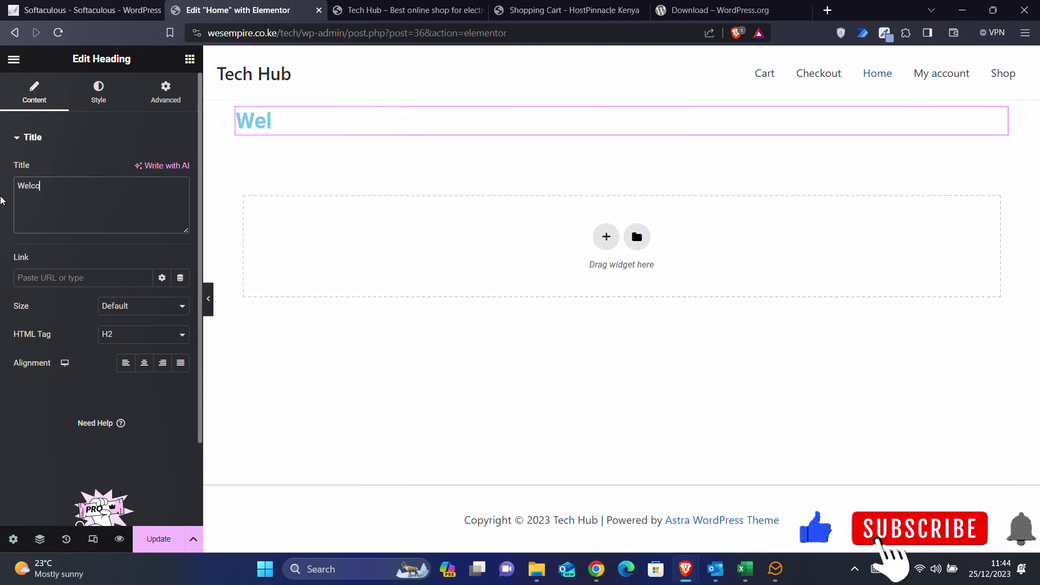
{"action": "type", "text": "me to my"}
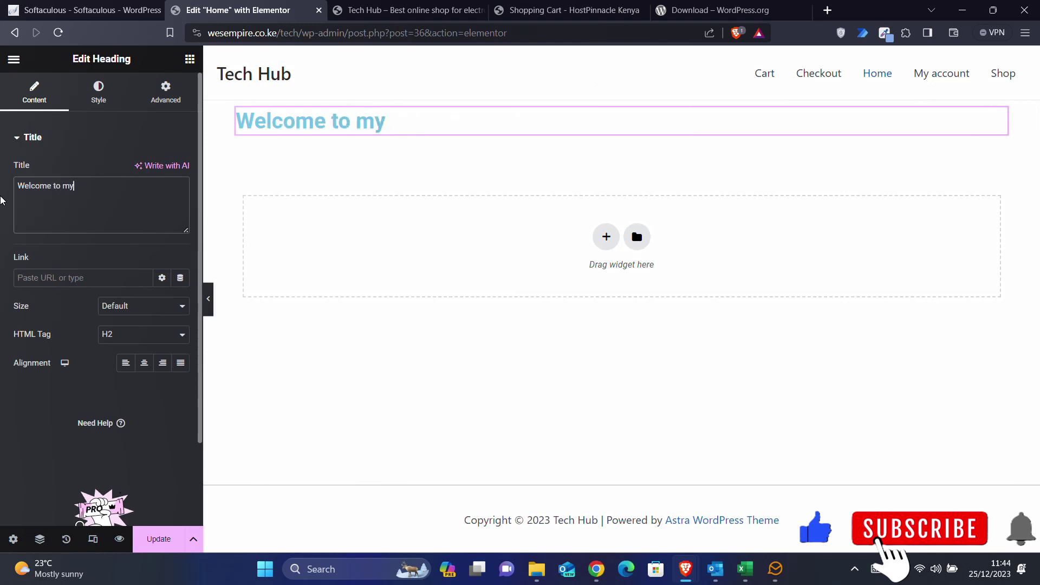
{"action": "type", "text": " shop"}
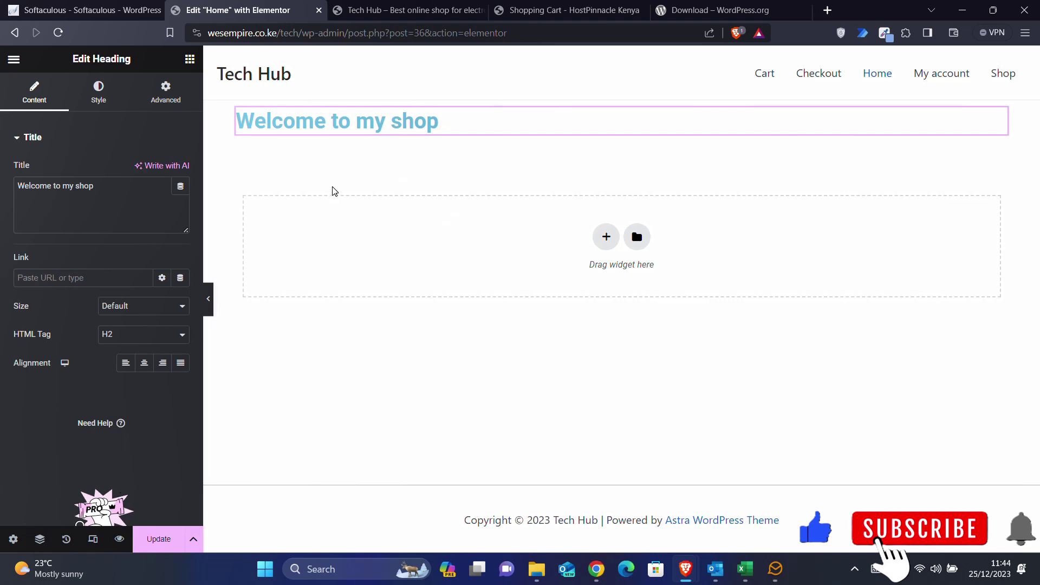
{"action": "left_click", "coordinate": [157, 547]}
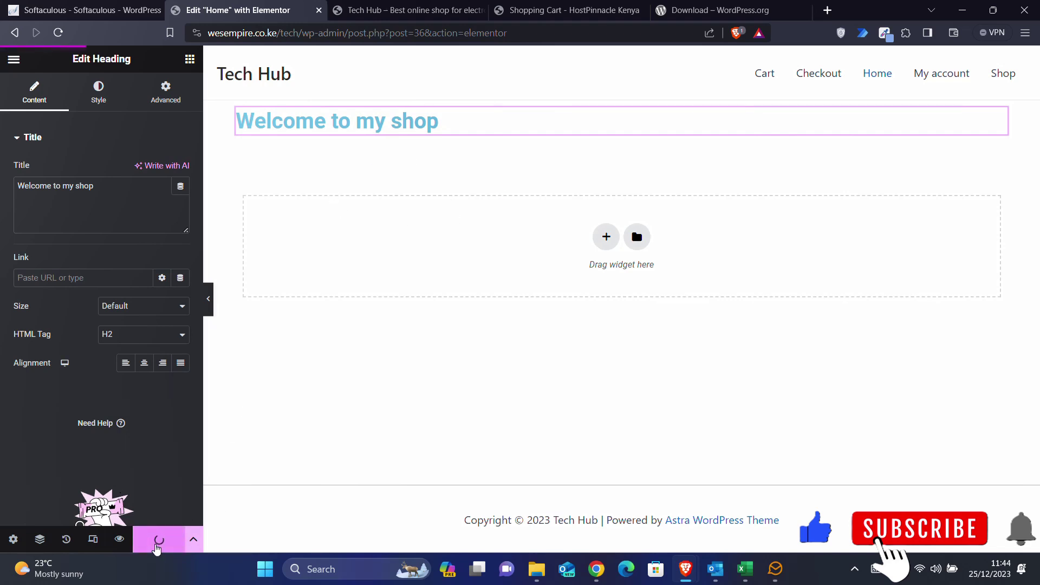
- Load the live site's /home page to confirm the 'Welcome to my shop' heading, then return to Elementor
{"action": "left_click", "coordinate": [425, 6]}
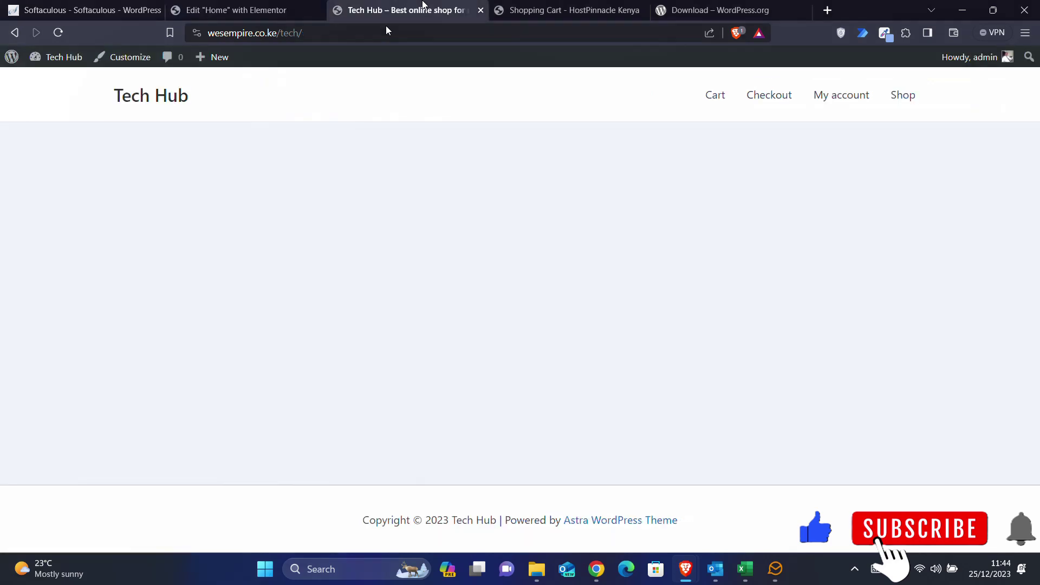
{"action": "left_click", "coordinate": [327, 33]}
{"action": "left_click", "coordinate": [328, 33]}
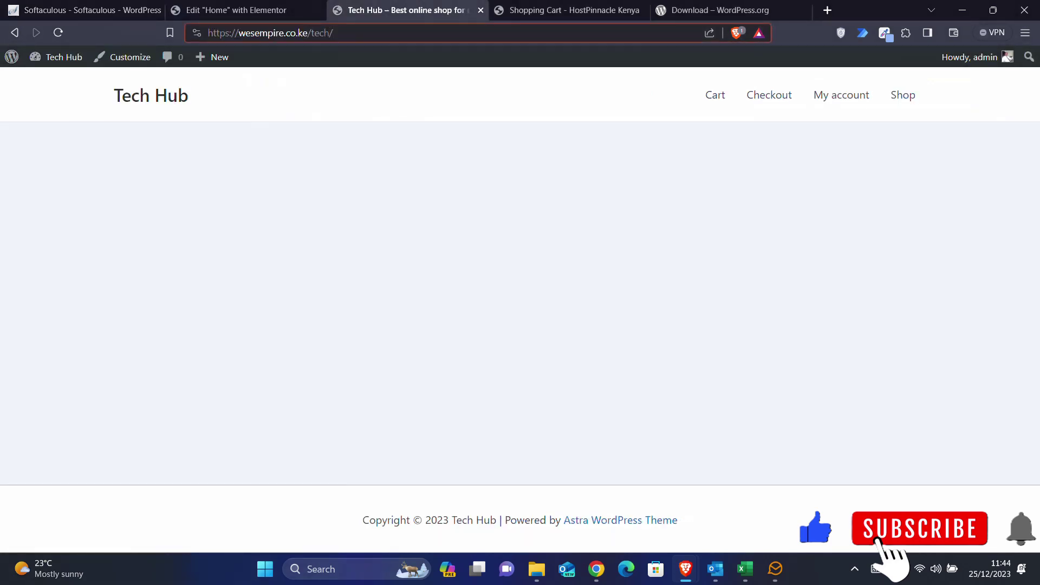
{"action": "type", "text": "home"}
{"action": "key", "text": "Return"}
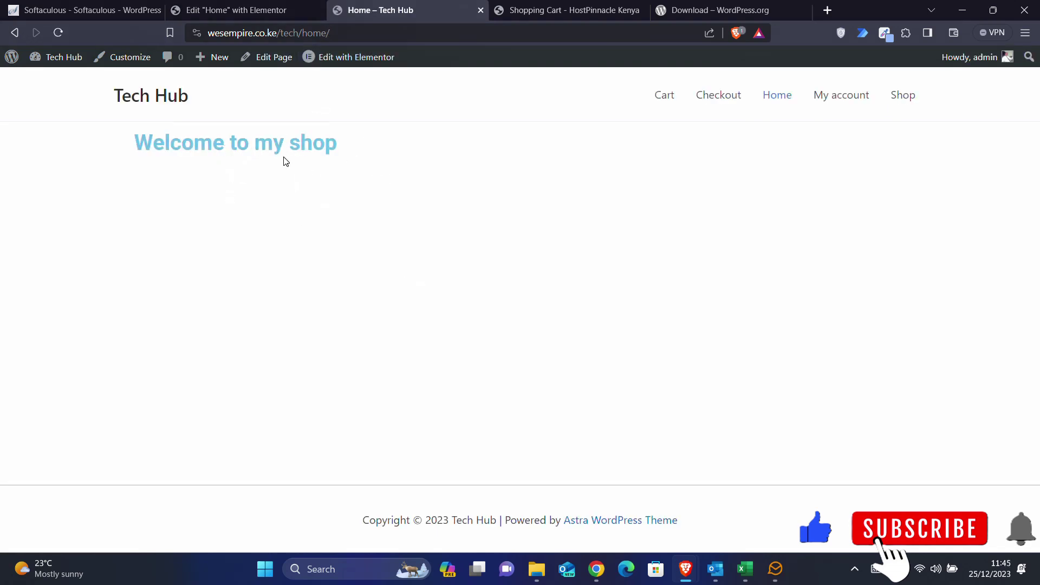
{"action": "left_click", "coordinate": [235, 10]}
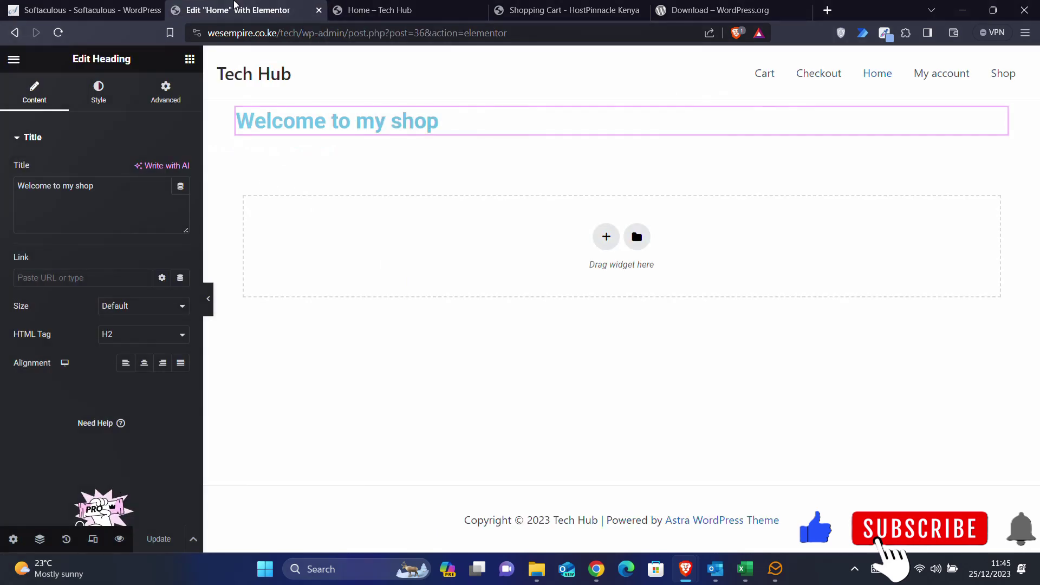
{"action": "mouse_move", "coordinate": [676, 151]}
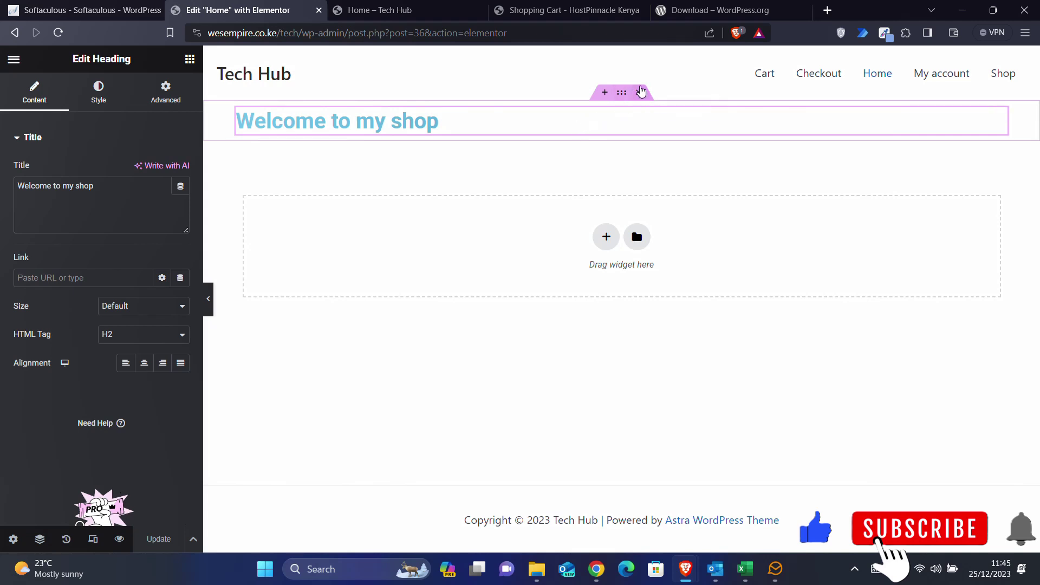
- Delete the welcome heading and drag an Image Carousel widget, found by searching 'slid', to the page top
{"action": "right_click", "coordinate": [628, 111]}
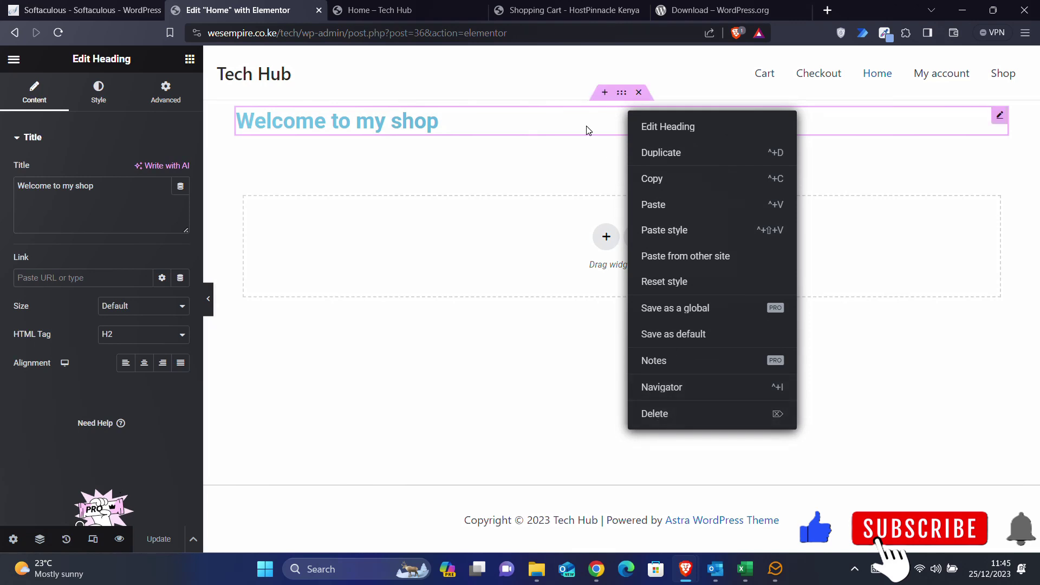
{"action": "left_click", "coordinate": [590, 121]}
{"action": "left_click", "coordinate": [639, 93]}
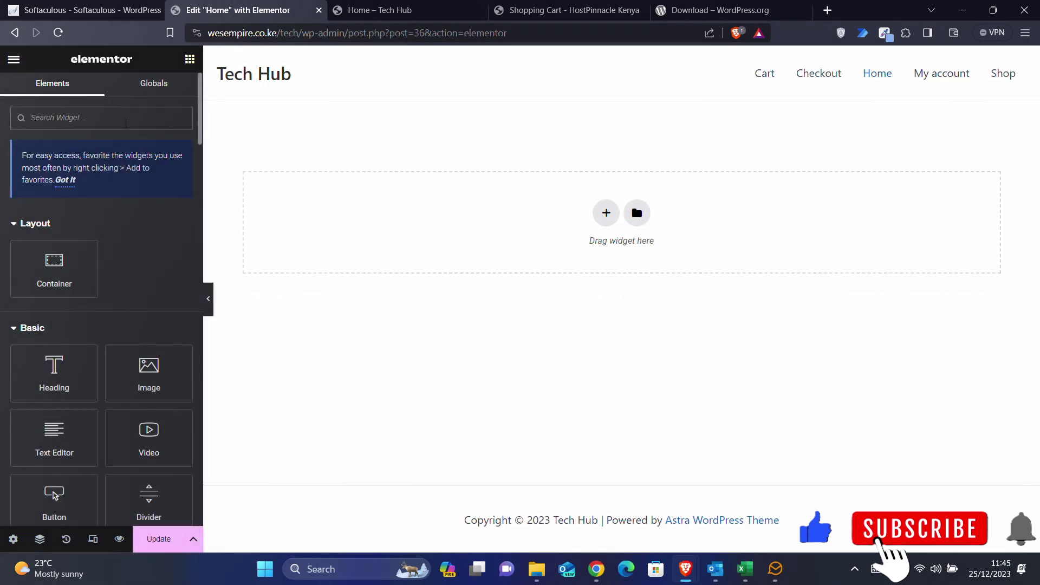
{"action": "type", "text": "slide"}
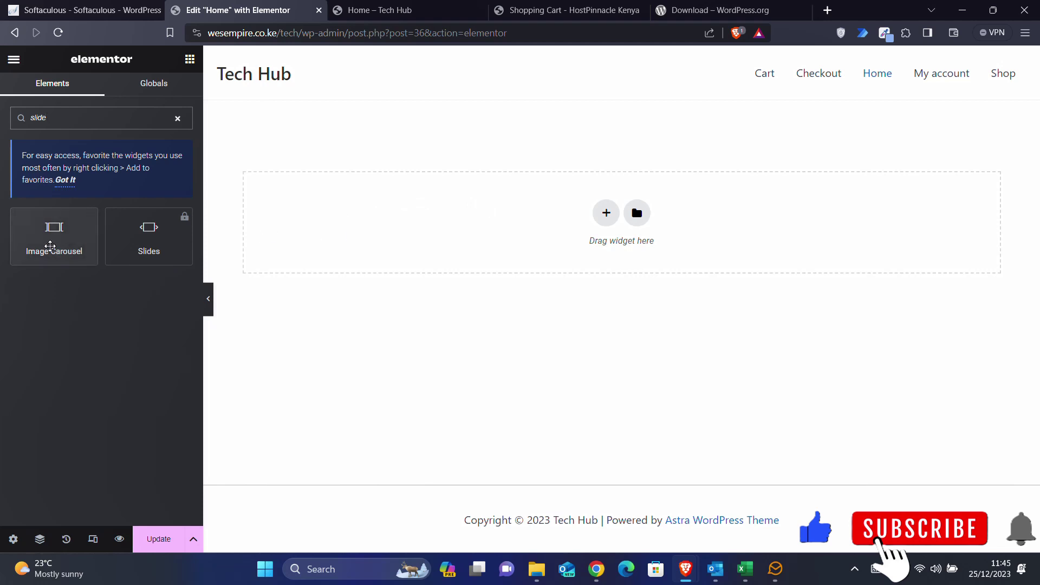
{"action": "left_click_drag", "start_coordinate": [50, 246], "coordinate": [510, 230]}
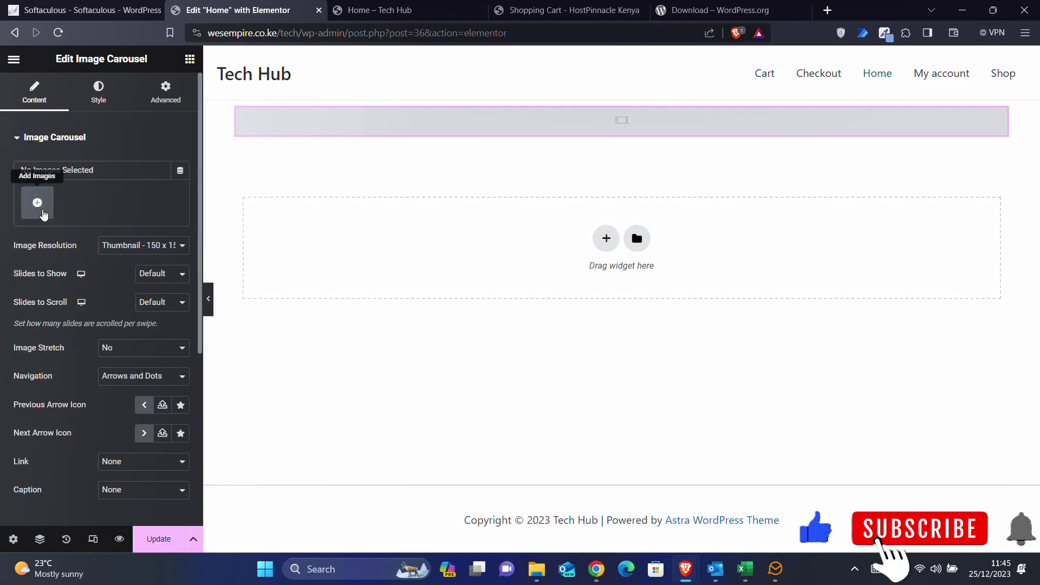
- Upload the Z Fold hero image as the carousel's gallery and set Image Resolution to Full
{"action": "left_click", "coordinate": [37, 203]}
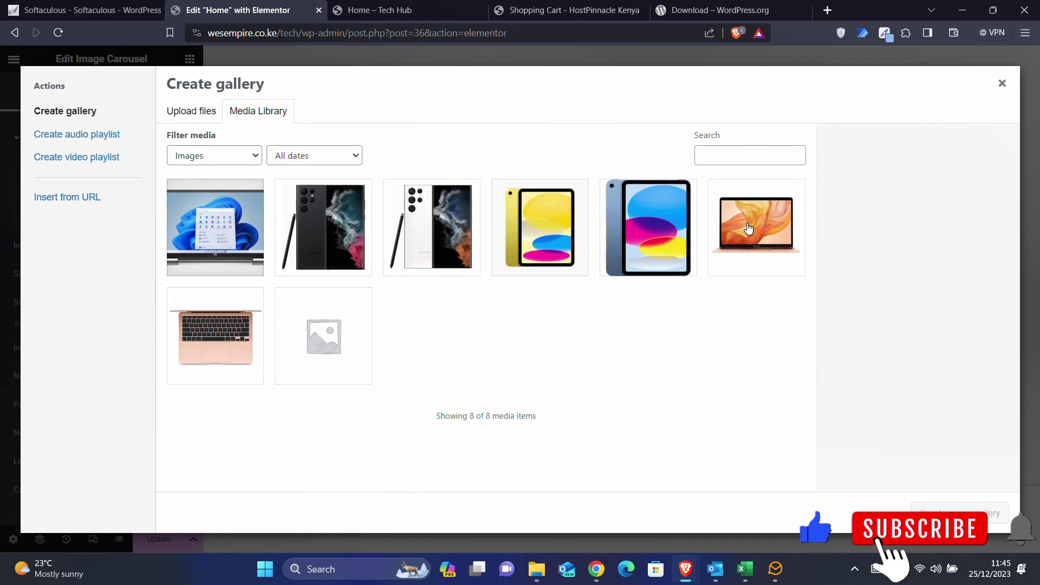
{"action": "left_click", "coordinate": [546, 564]}
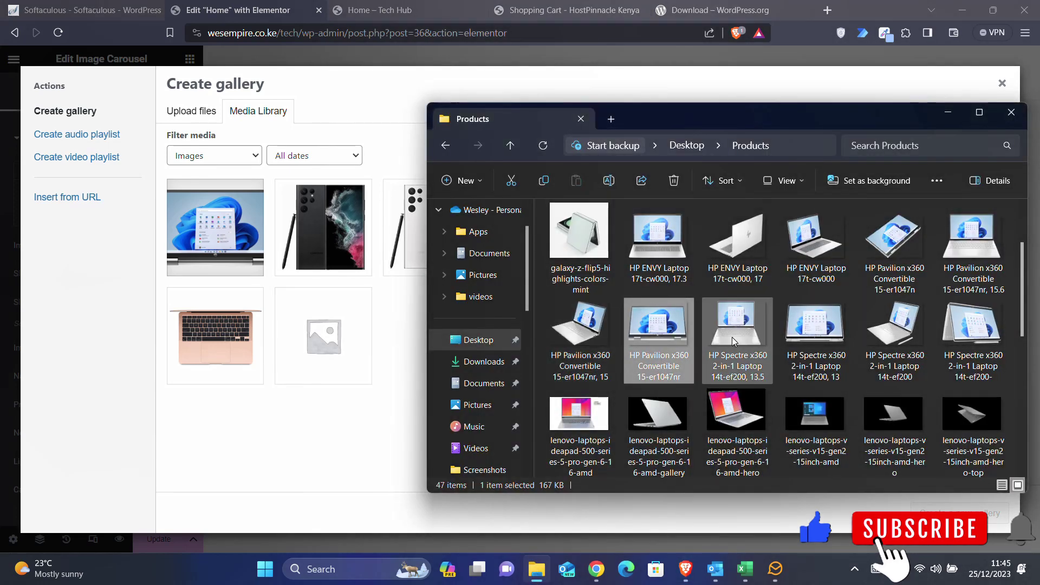
{"action": "scroll", "coordinate": [732, 337], "scroll_direction": "down", "scroll_amount": 5}
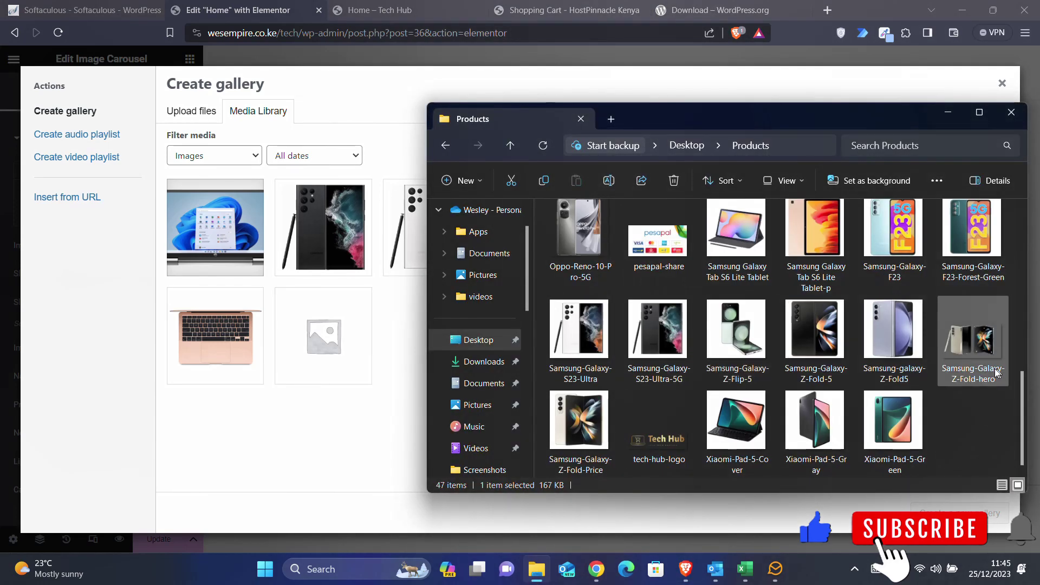
{"action": "left_click_drag", "start_coordinate": [996, 373], "coordinate": [390, 312]}
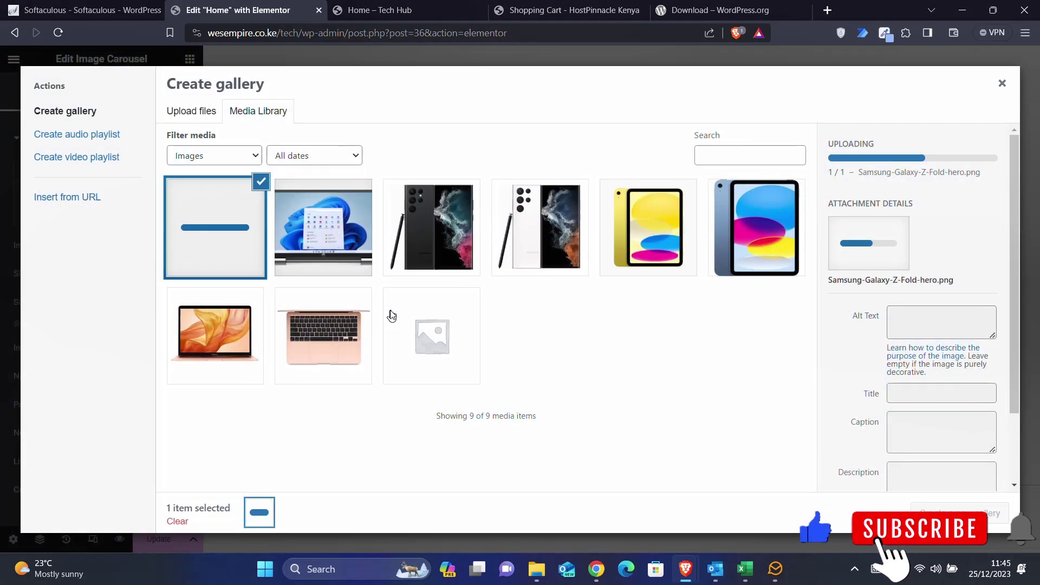
{"action": "left_click", "coordinate": [970, 512]}
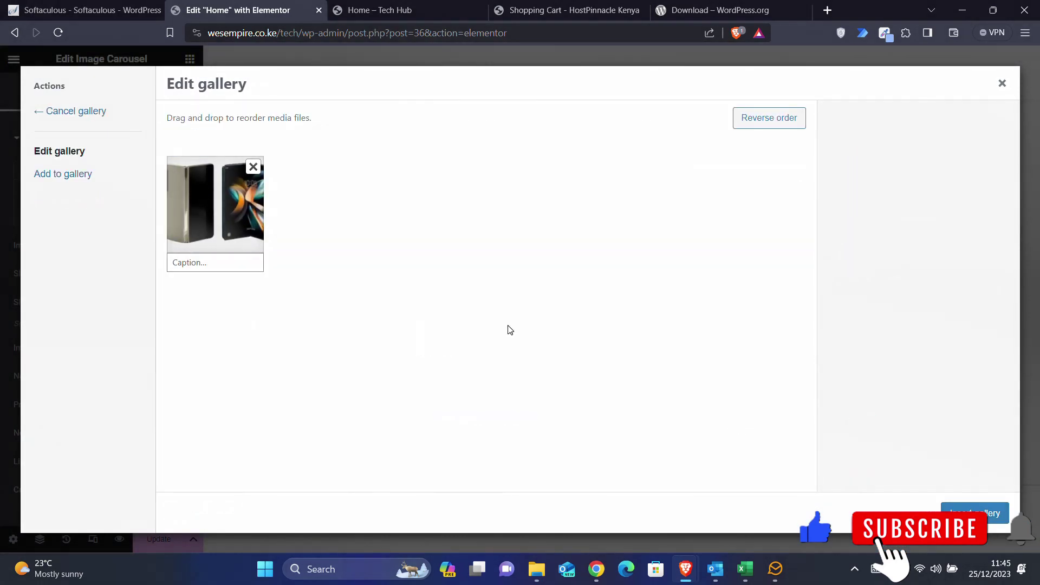
{"action": "left_click", "coordinate": [972, 512]}
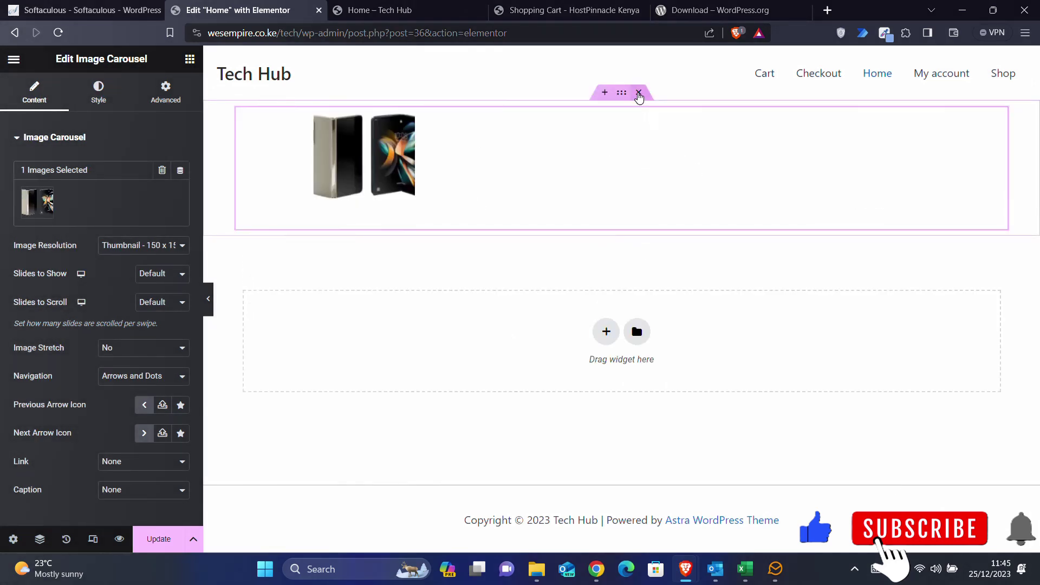
{"action": "left_click", "coordinate": [152, 248]}
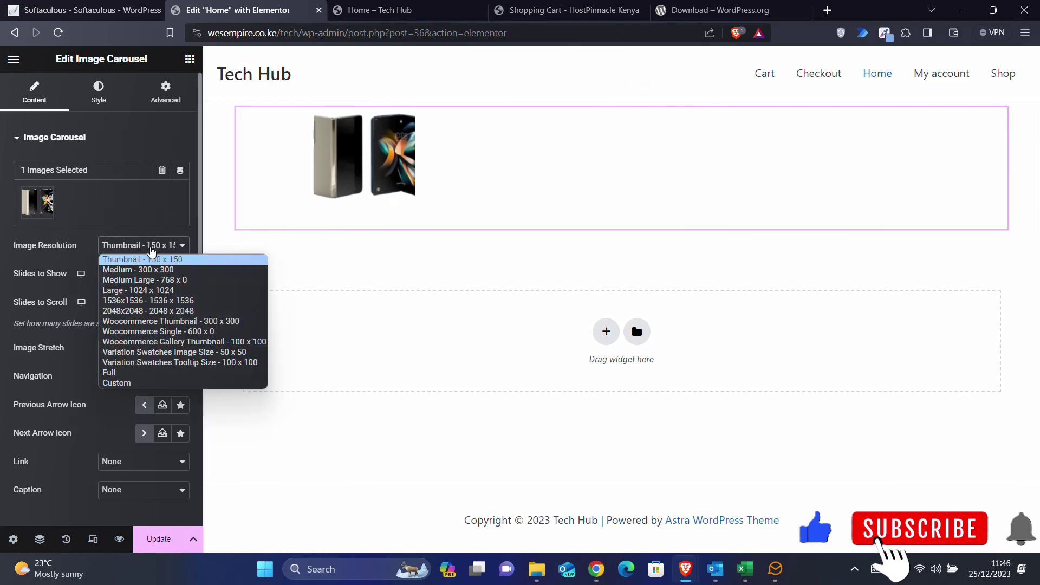
{"action": "left_click", "coordinate": [121, 374]}
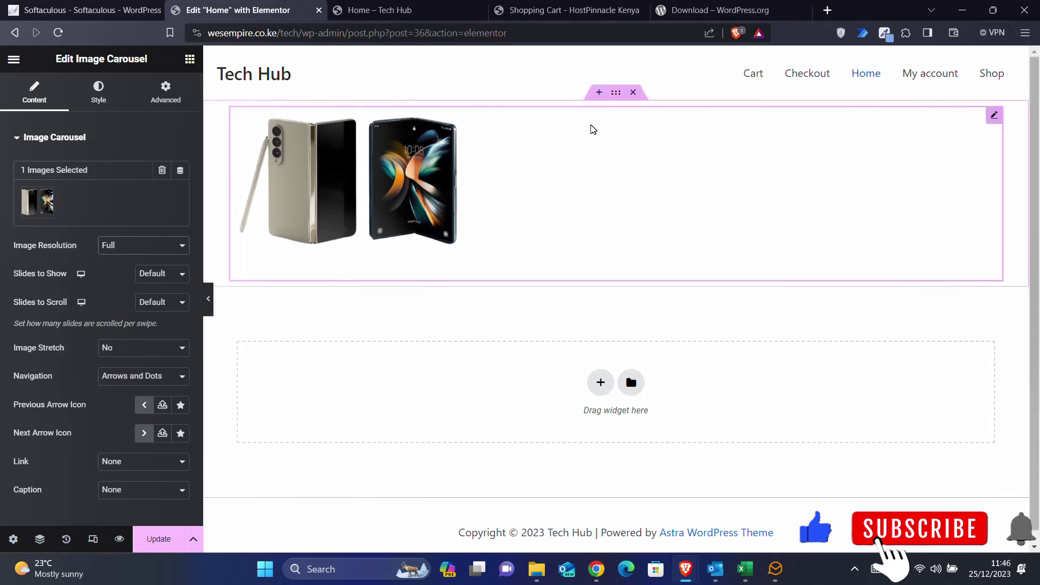
- Delete the image carousel section, leaving the empty widget drop area
{"action": "left_click", "coordinate": [634, 93]}
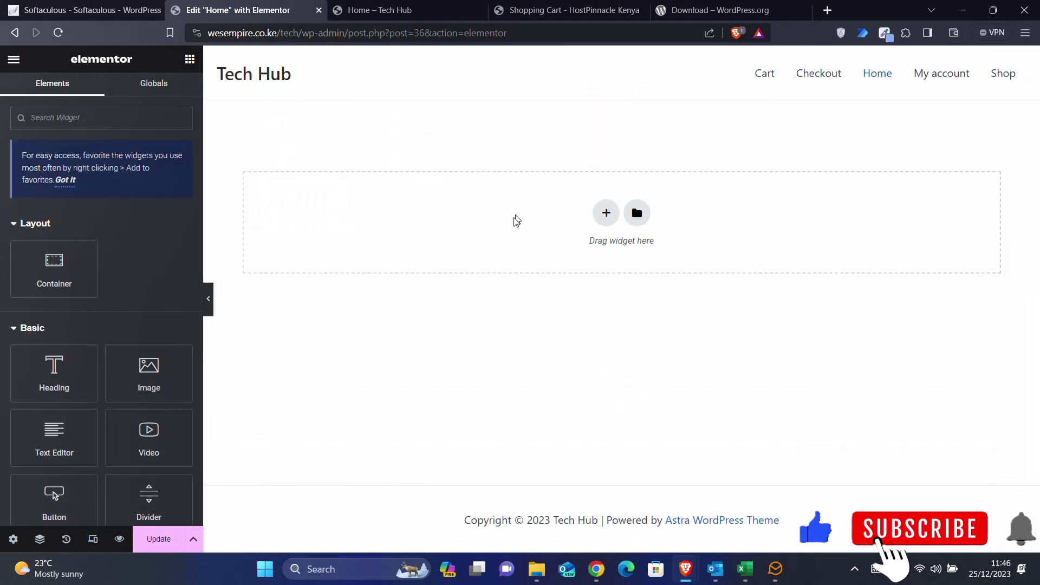
{"action": "scroll", "coordinate": [113, 372], "scroll_direction": "down", "scroll_amount": 15}
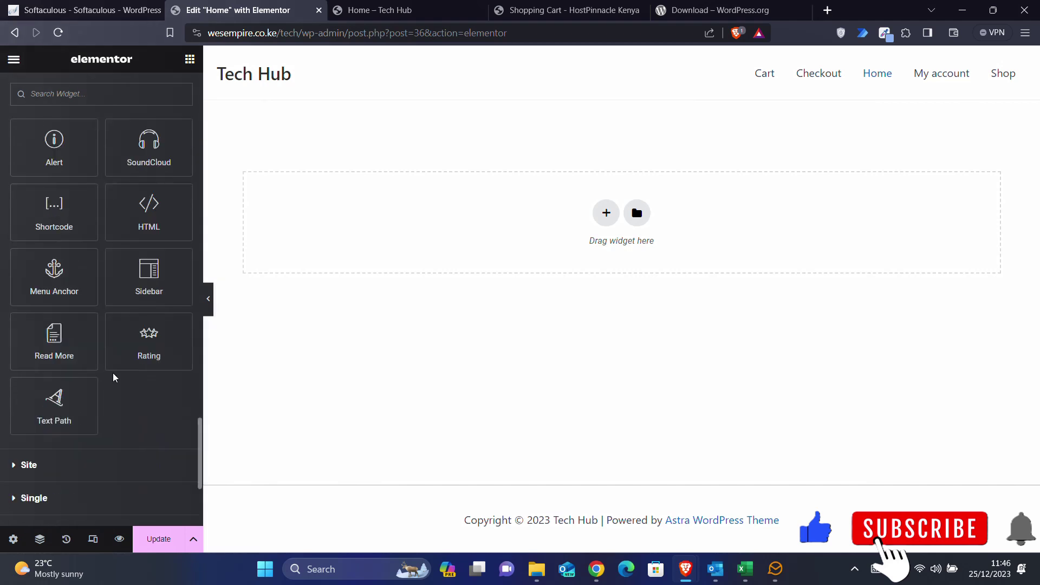
{"action": "scroll", "coordinate": [114, 377], "scroll_direction": "up", "scroll_amount": 15}
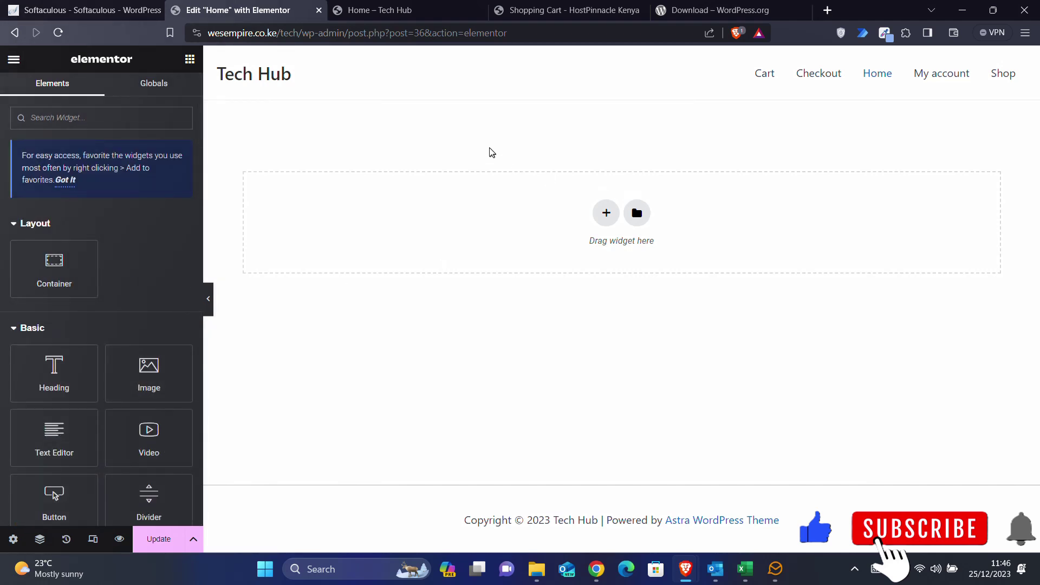
- Go from the live Home page to the Tech Hub dashboard and toward Plugins > Add New Plugin
{"action": "left_click", "coordinate": [401, 5]}
{"action": "mouse_move", "coordinate": [38, 59]}
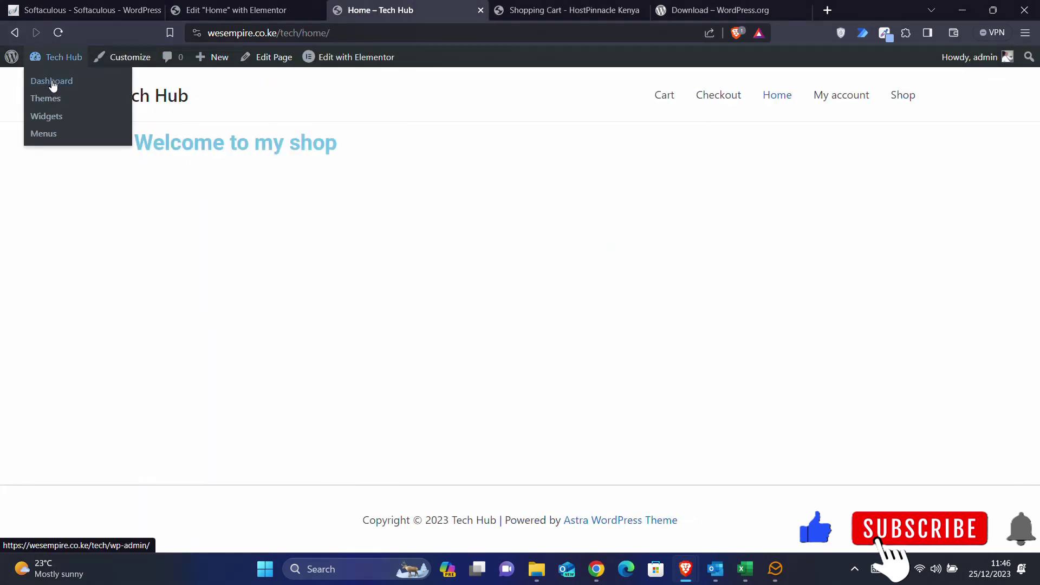
{"action": "left_click", "coordinate": [53, 82]}
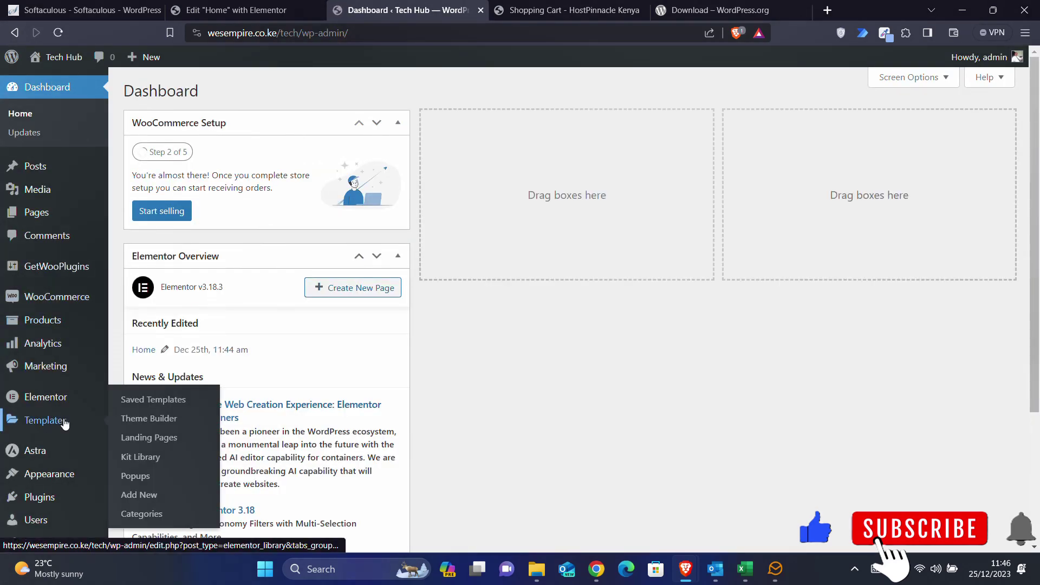
{"action": "scroll", "coordinate": [54, 419], "scroll_direction": "down", "scroll_amount": 1}
{"action": "mouse_move", "coordinate": [65, 424]}
{"action": "mouse_move", "coordinate": [52, 441]}
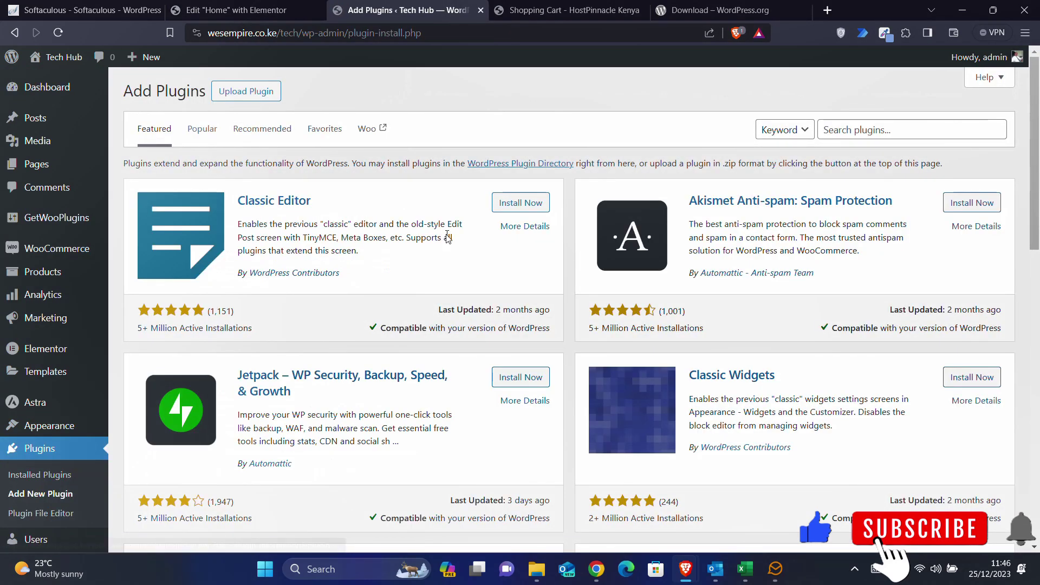
- Search the plugin directory for 'elementor', then install and activate Essential Addons for Elementor
{"action": "left_click", "coordinate": [859, 134]}
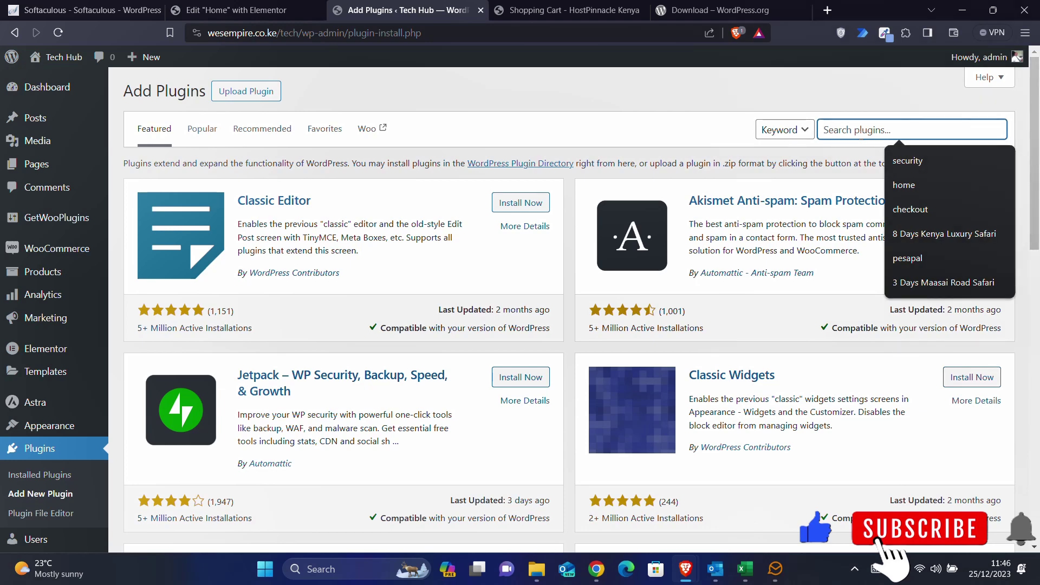
{"action": "type", "text": "elemn"}
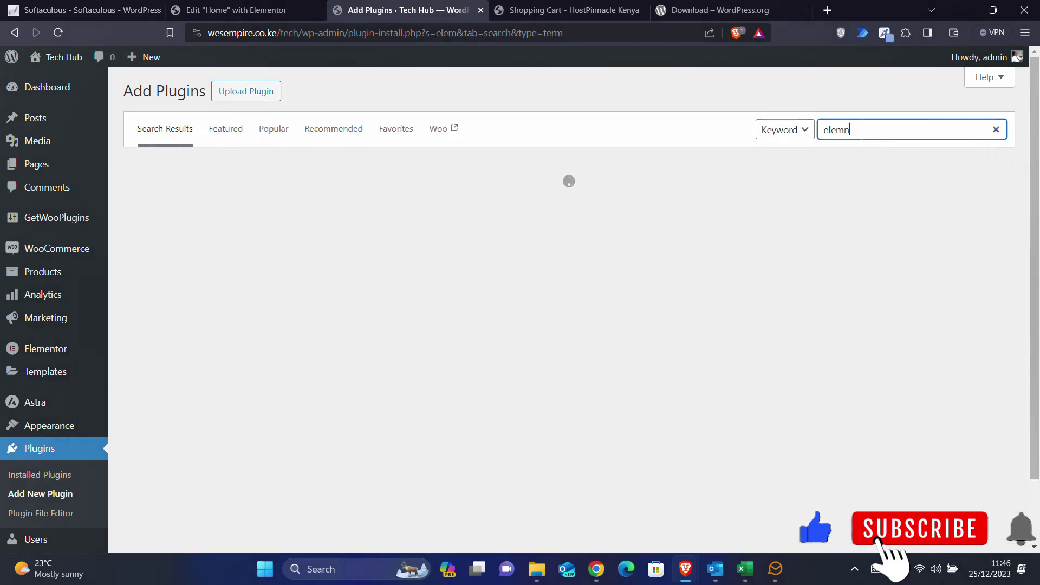
{"action": "key", "text": "BackSpace"}
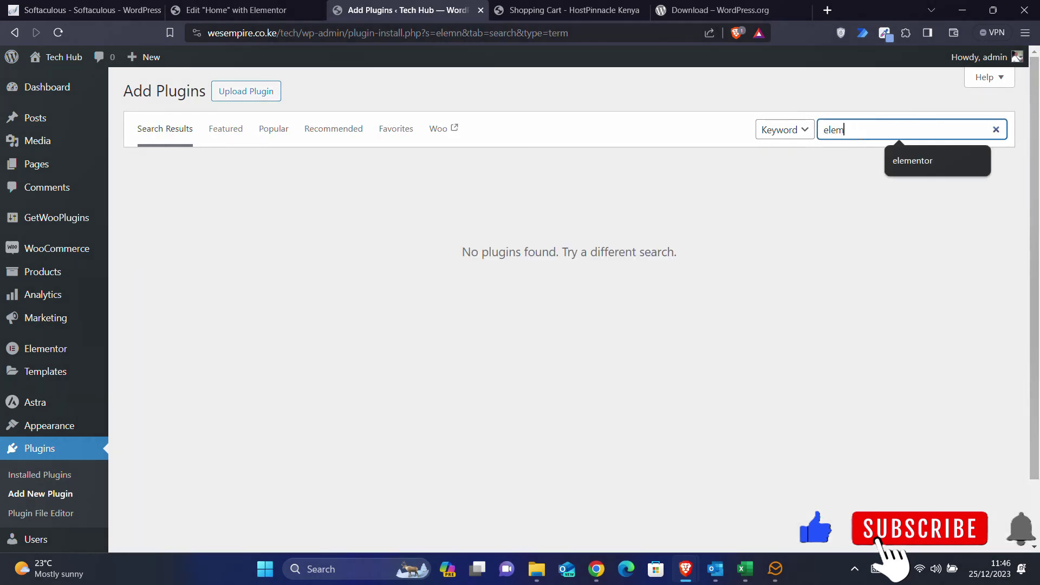
{"action": "type", "text": "entor"}
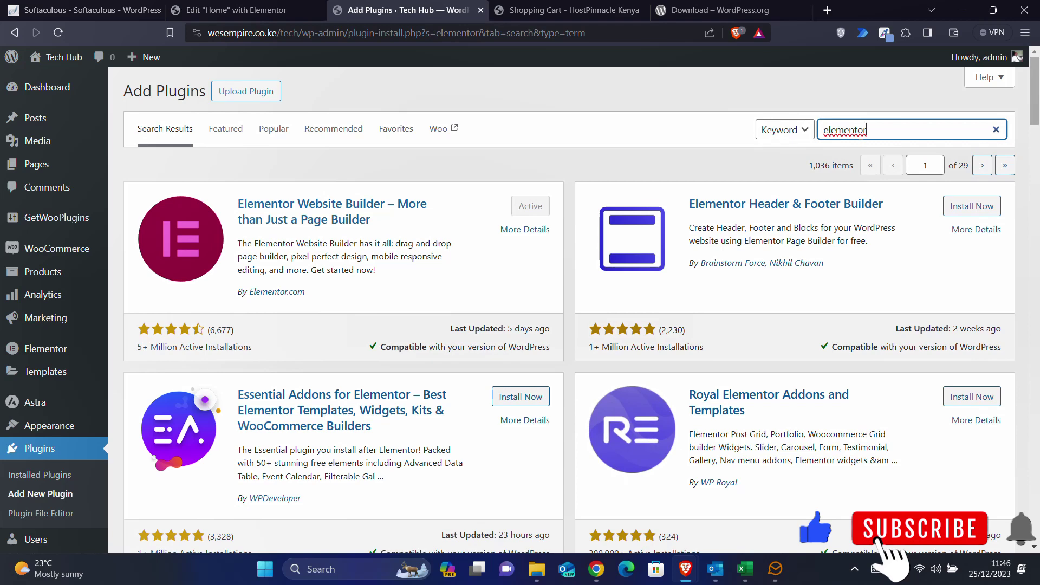
{"action": "scroll", "coordinate": [314, 428], "scroll_direction": "down", "scroll_amount": 1}
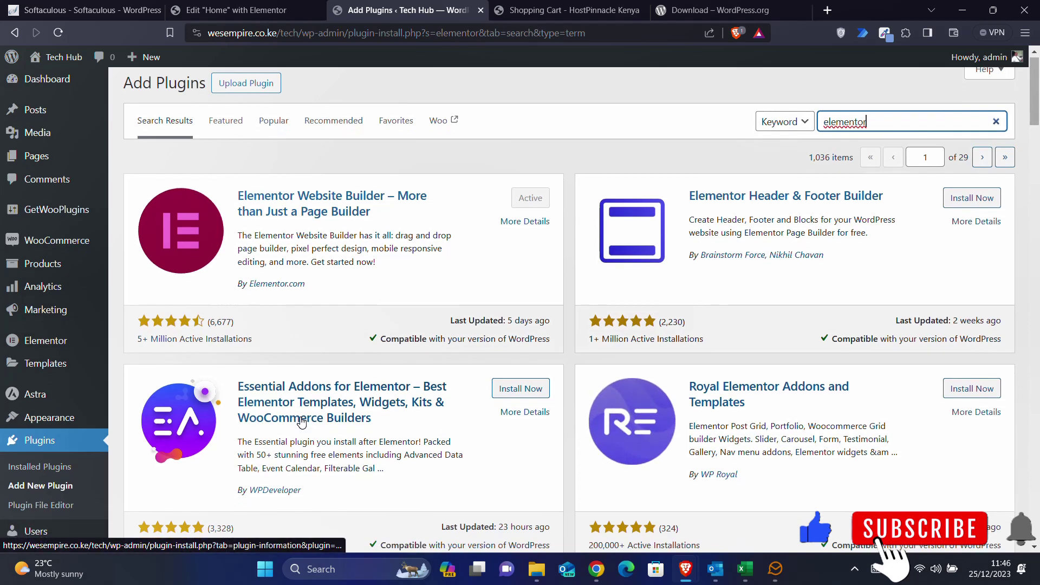
{"action": "scroll", "coordinate": [353, 385], "scroll_direction": "down", "scroll_amount": 2}
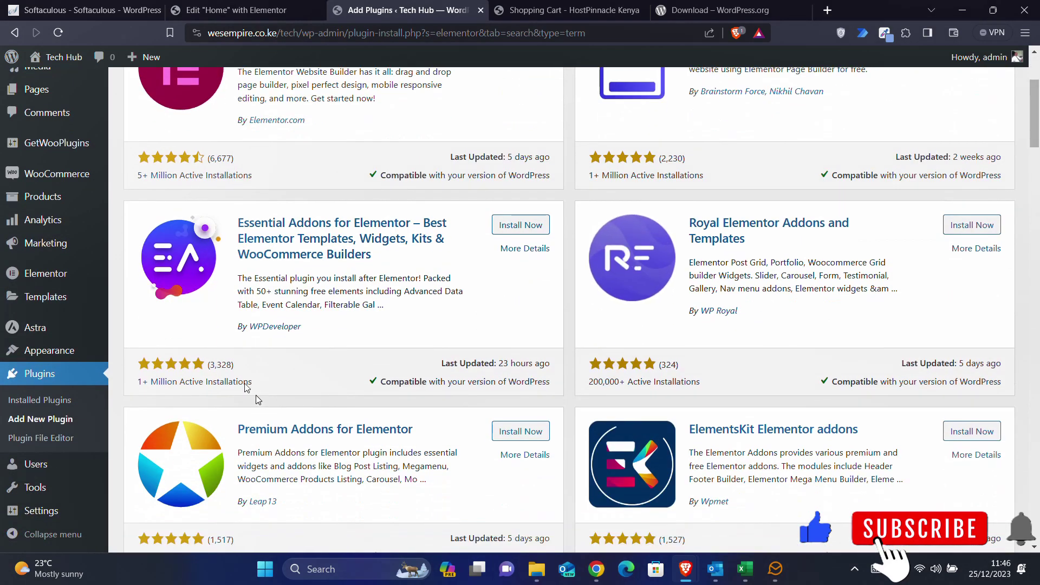
{"action": "left_click", "coordinate": [524, 227]}
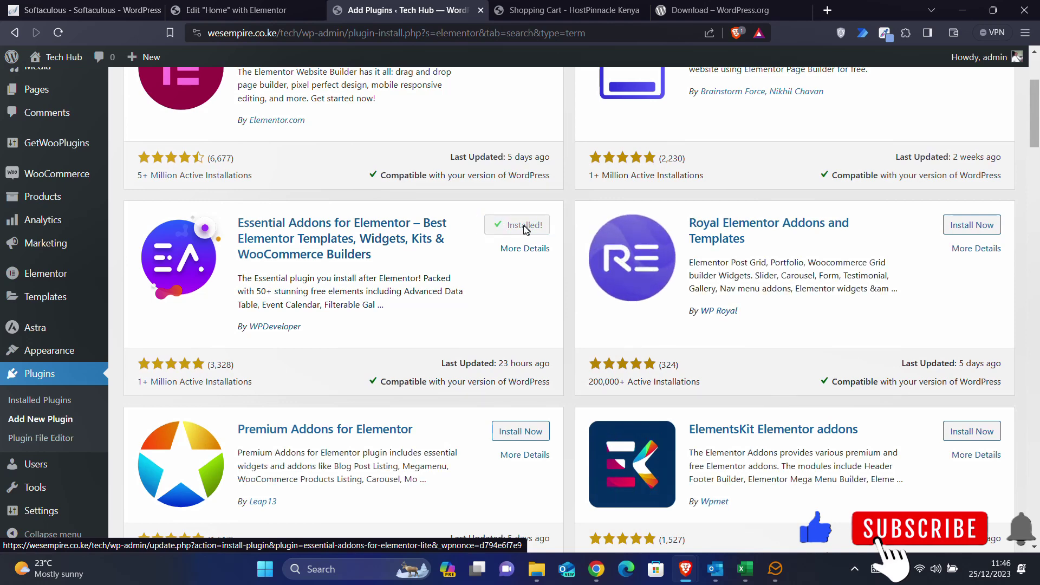
{"action": "left_click", "coordinate": [521, 228]}
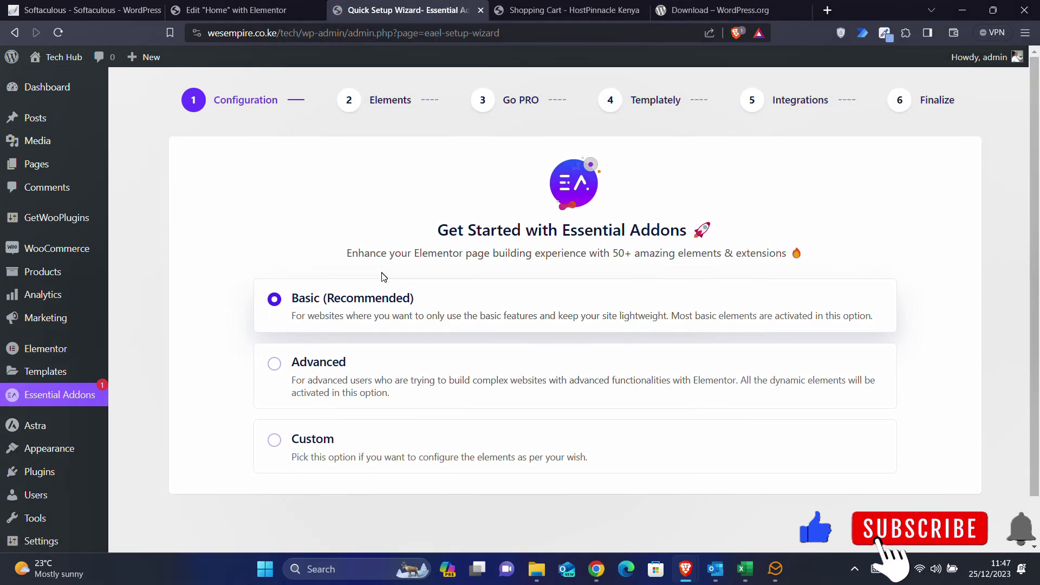
- Continue with the Basic configuration to the Elements step and view all element sections
{"action": "scroll", "coordinate": [383, 276], "scroll_direction": "down", "scroll_amount": 1}
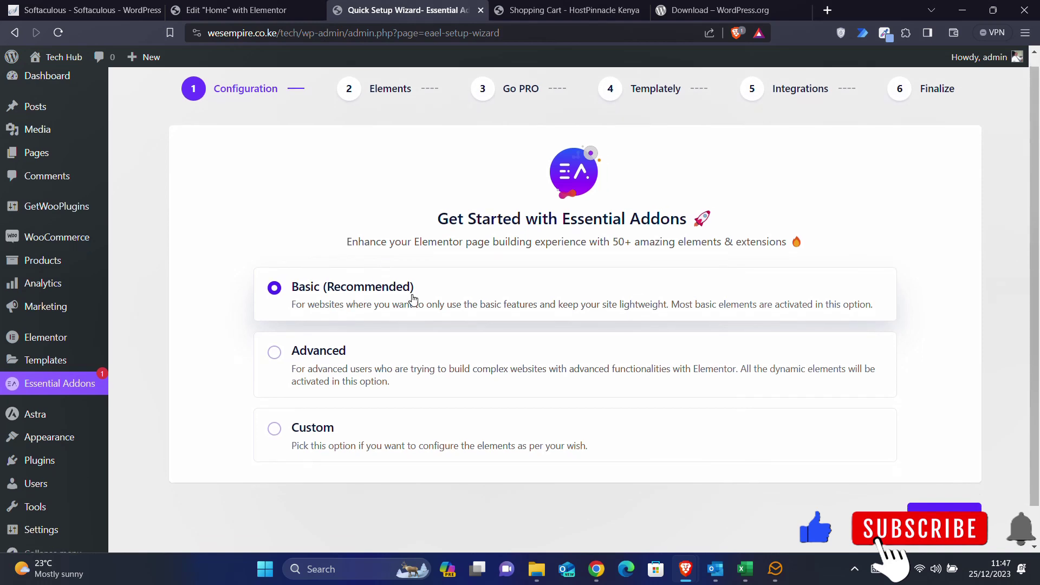
{"action": "left_click", "coordinate": [944, 508]}
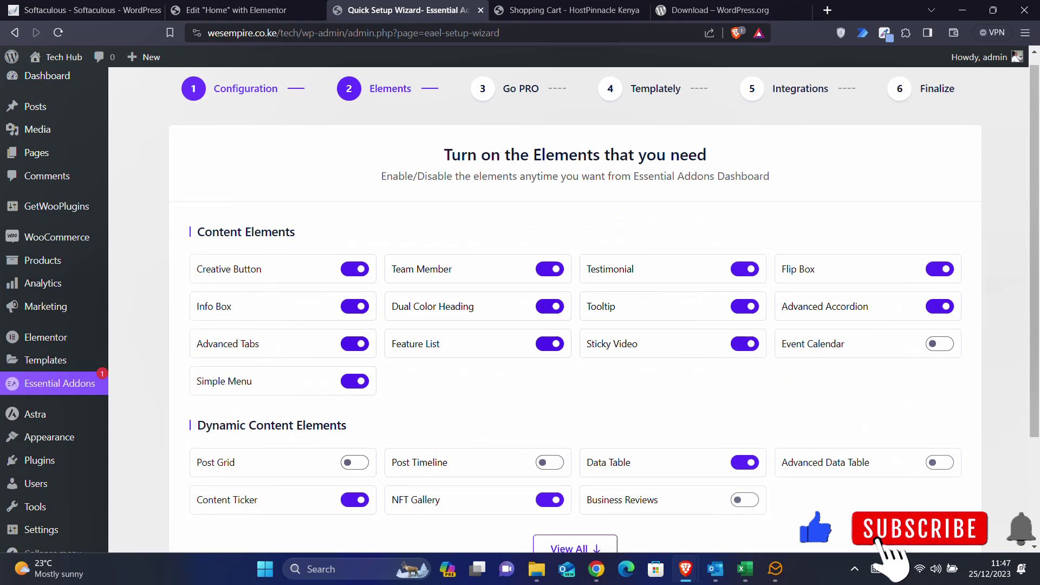
{"action": "scroll", "coordinate": [552, 373], "scroll_direction": "down", "scroll_amount": 3}
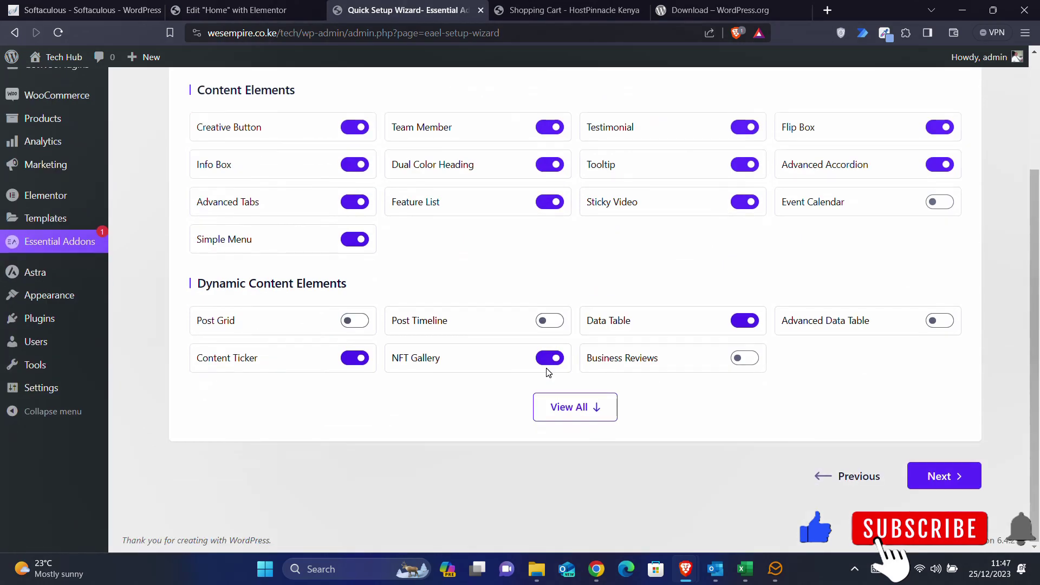
{"action": "left_click", "coordinate": [580, 407]}
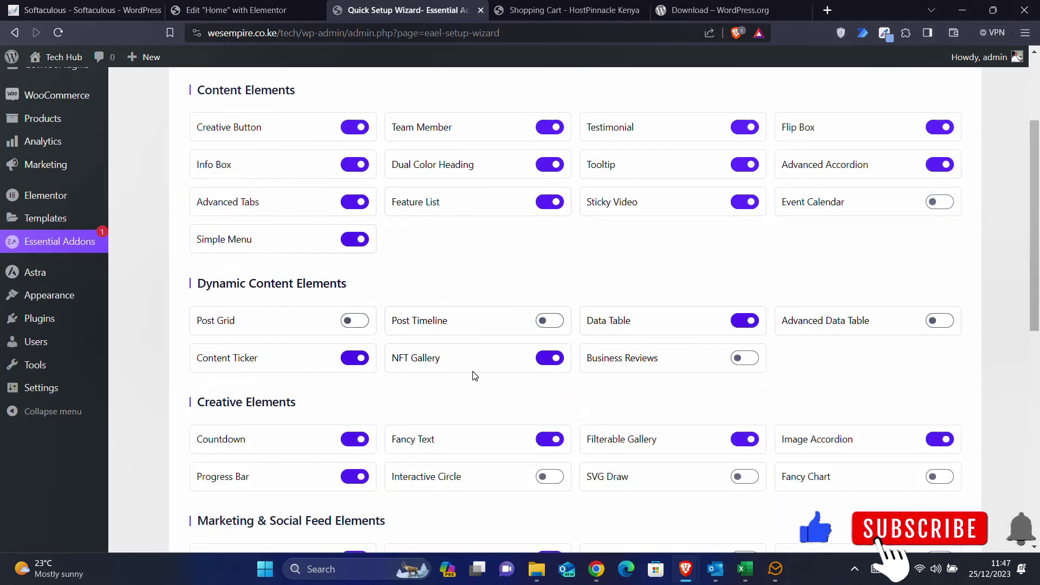
{"action": "scroll", "coordinate": [477, 373], "scroll_direction": "down", "scroll_amount": 10}
{"action": "scroll", "coordinate": [475, 376], "scroll_direction": "down", "scroll_amount": 2}
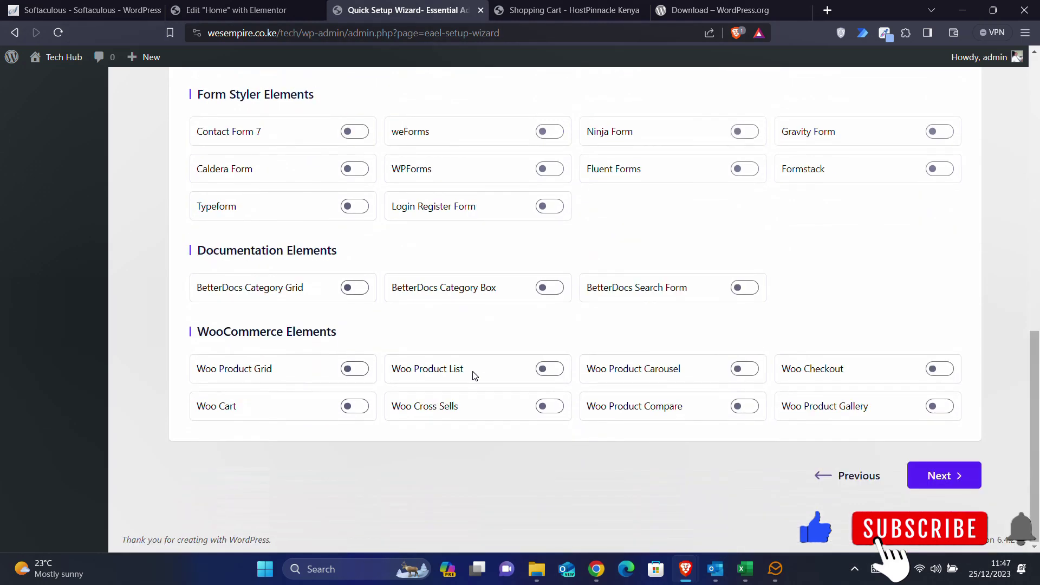
- Enable Woo Product Grid, Cart, Product List, Cross Sells, Product Carousel, Product Compare, Checkout and Product Gallery
{"action": "left_click", "coordinate": [348, 369]}
{"action": "left_click", "coordinate": [353, 406]}
{"action": "left_click", "coordinate": [548, 368]}
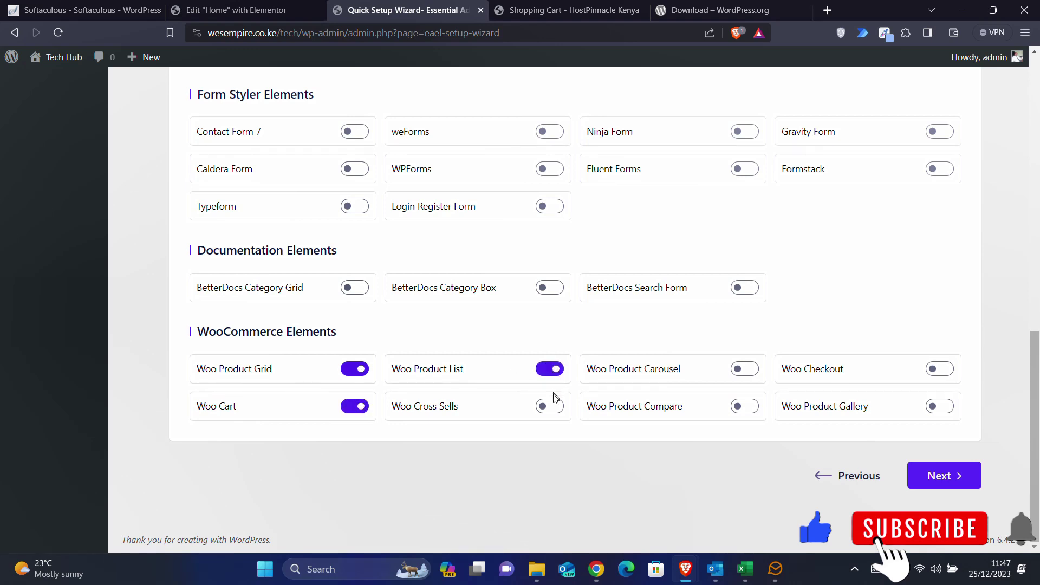
{"action": "left_click", "coordinate": [550, 405]}
{"action": "left_click", "coordinate": [752, 369]}
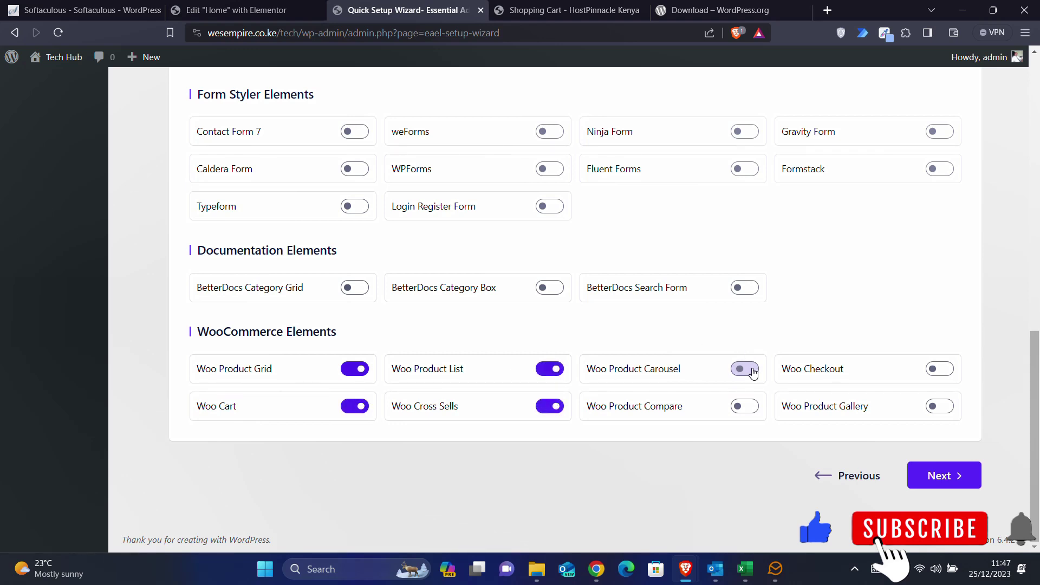
{"action": "left_click", "coordinate": [752, 407]}
{"action": "left_click", "coordinate": [934, 373]}
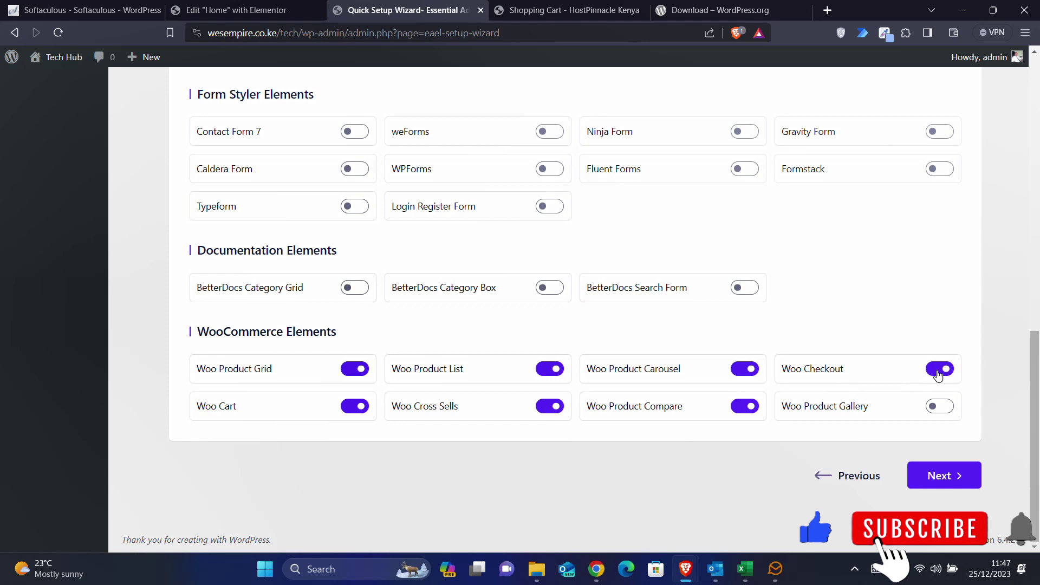
{"action": "left_click", "coordinate": [940, 410]}
{"action": "scroll", "coordinate": [455, 257], "scroll_direction": "up", "scroll_amount": 3}
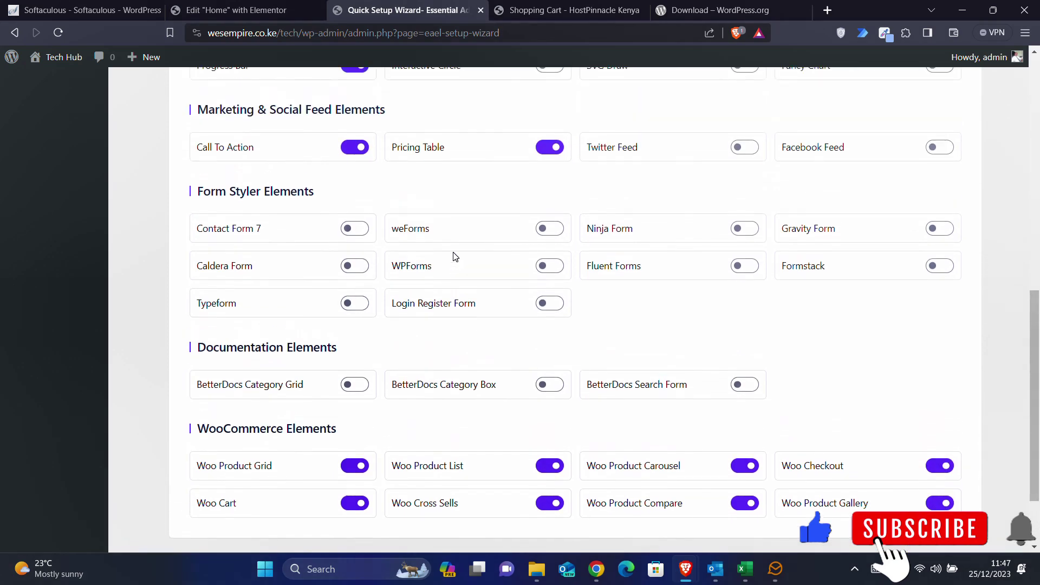
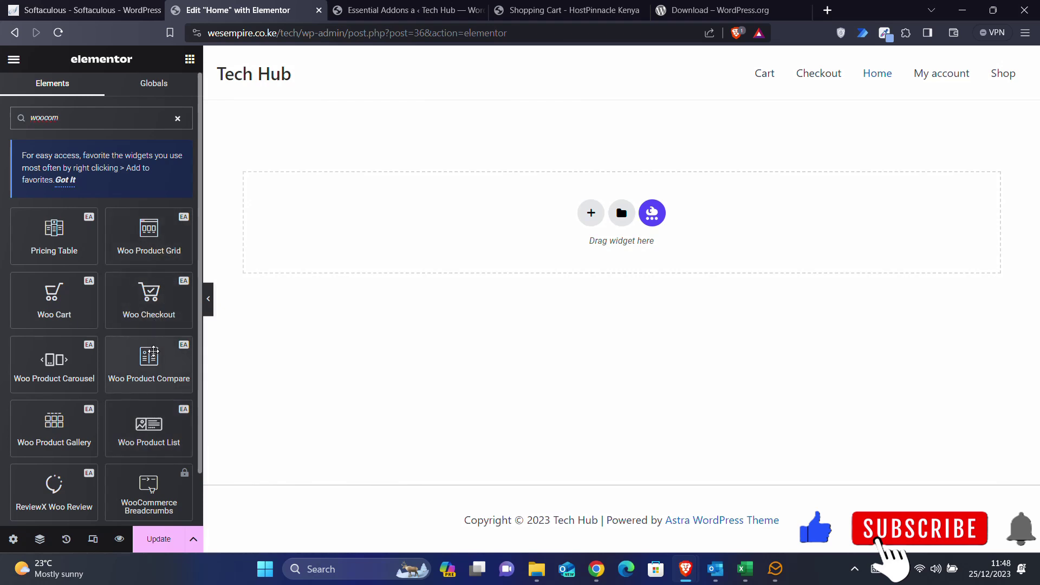
- Drag a Woo Product Carousel widget into the empty section of the Home page
{"action": "scroll", "coordinate": [143, 418], "scroll_direction": "down", "scroll_amount": 1}
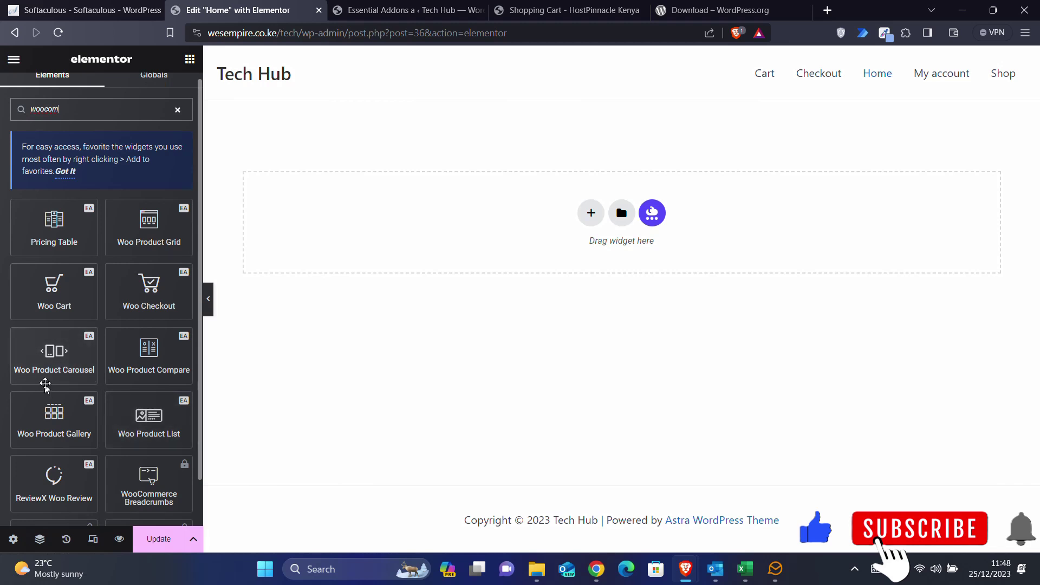
{"action": "left_click_drag", "start_coordinate": [40, 361], "coordinate": [513, 157]}
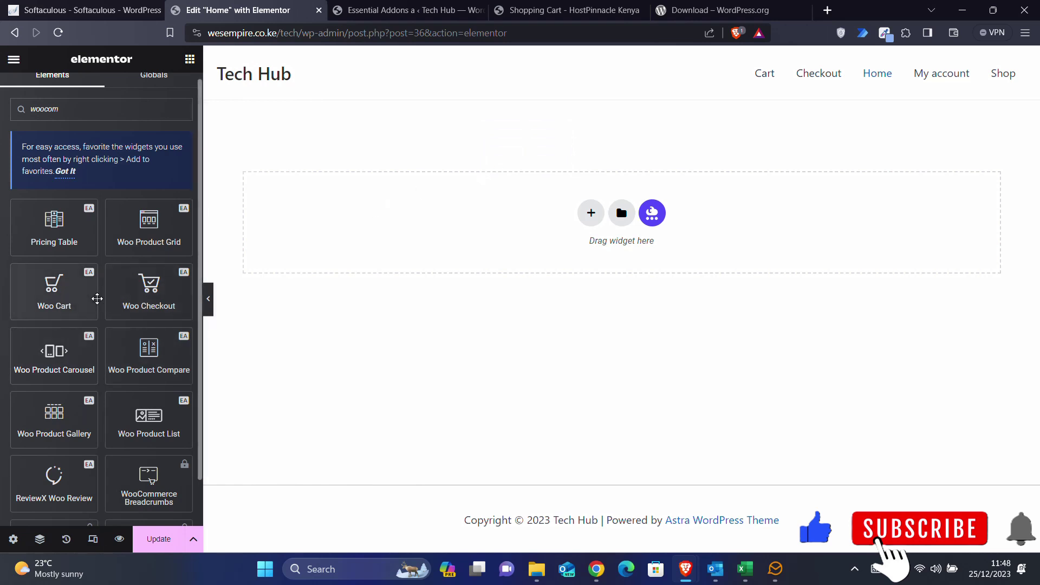
{"action": "left_click_drag", "start_coordinate": [41, 362], "coordinate": [410, 229]}
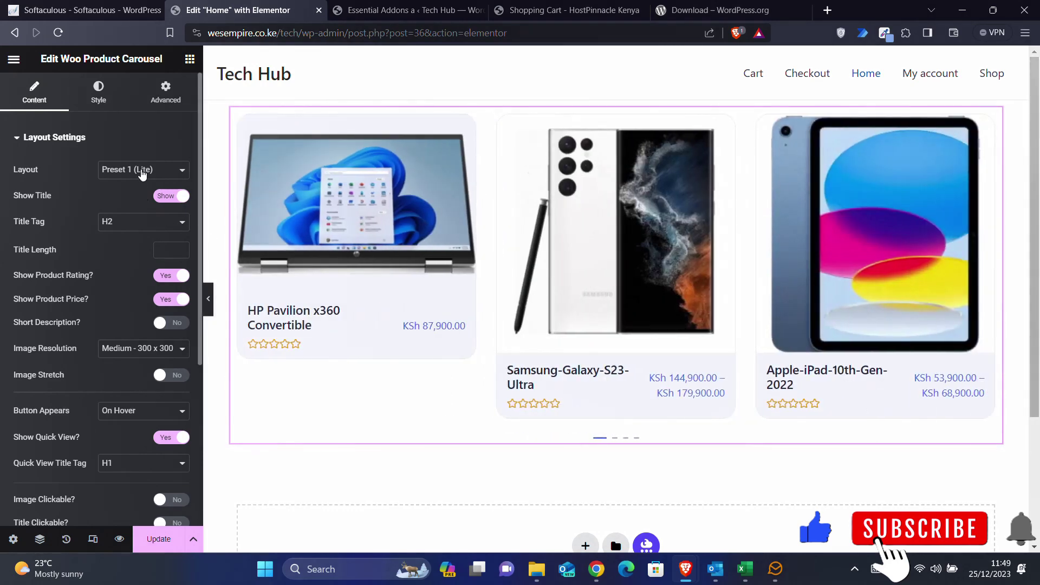
- Review the carousel's Layout options, leaving it on Preset 1
{"action": "left_click", "coordinate": [143, 171]}
{"action": "left_click", "coordinate": [142, 171]}
{"action": "left_click", "coordinate": [143, 171]}
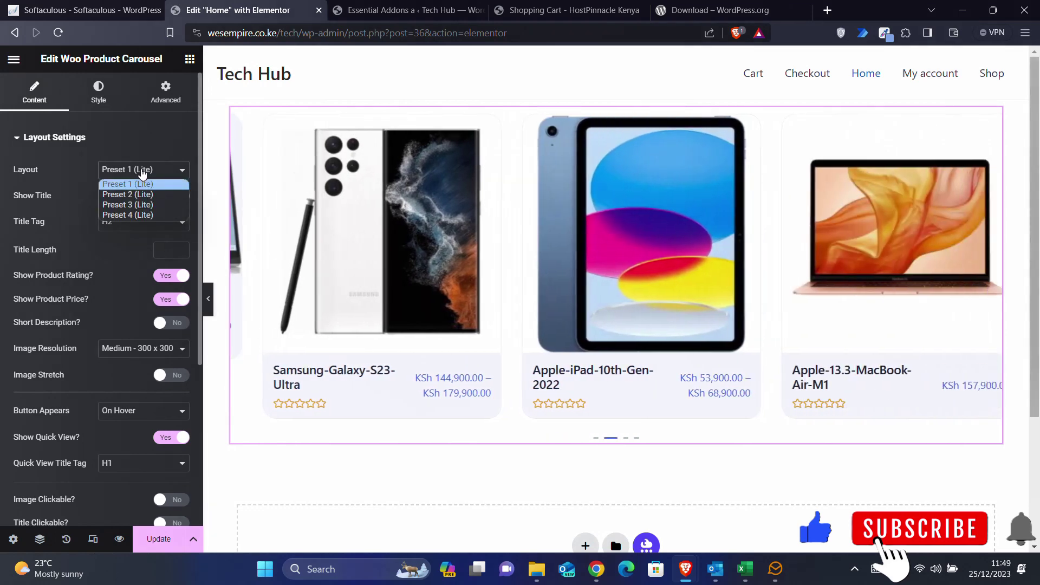
{"action": "left_click", "coordinate": [142, 172]}
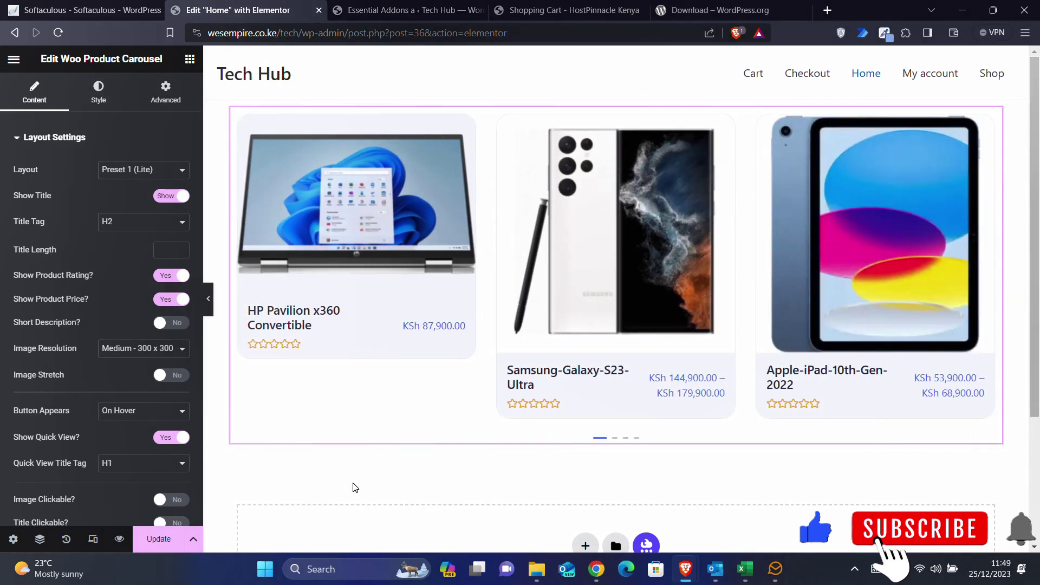
{"action": "scroll", "coordinate": [355, 488], "scroll_direction": "down", "scroll_amount": 3}
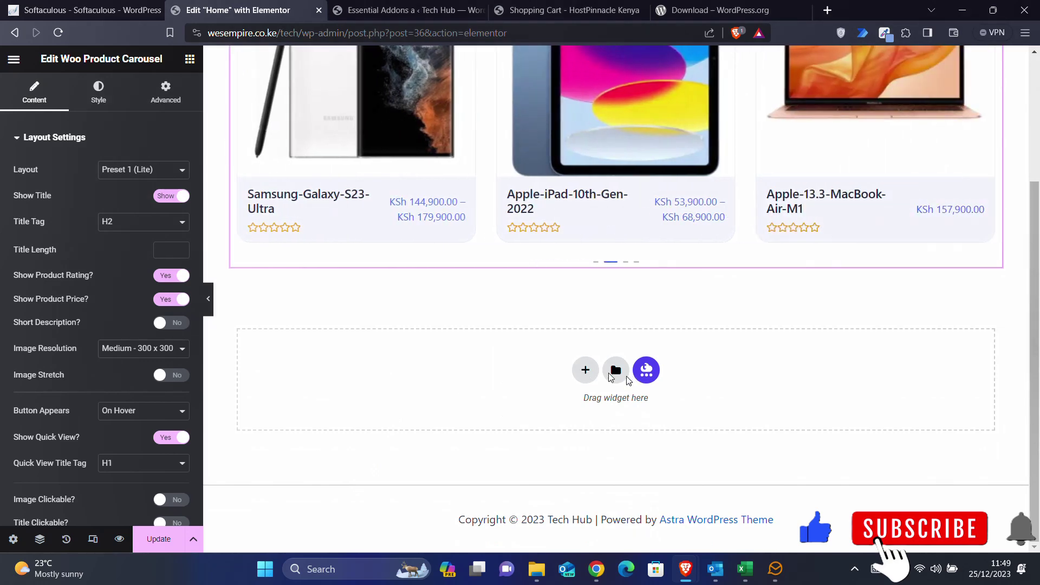
{"action": "left_click", "coordinate": [552, 483]}
{"action": "scroll", "coordinate": [551, 482], "scroll_direction": "up", "scroll_amount": 3}
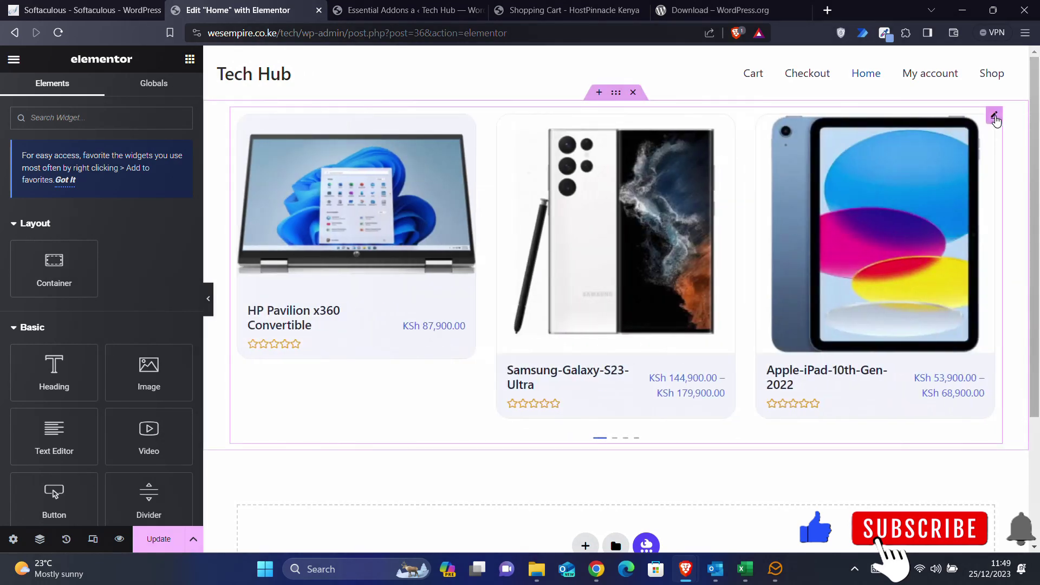
- Try the Preset 2, 3 and 4 layouts on the product carousel, returning to Preset 3
{"action": "left_click", "coordinate": [994, 116]}
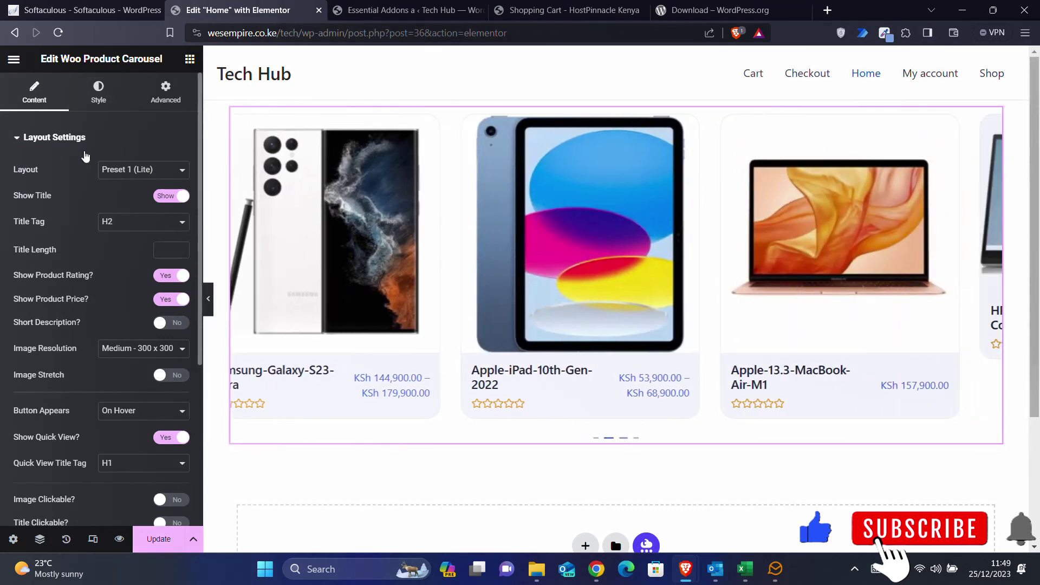
{"action": "left_click", "coordinate": [145, 171]}
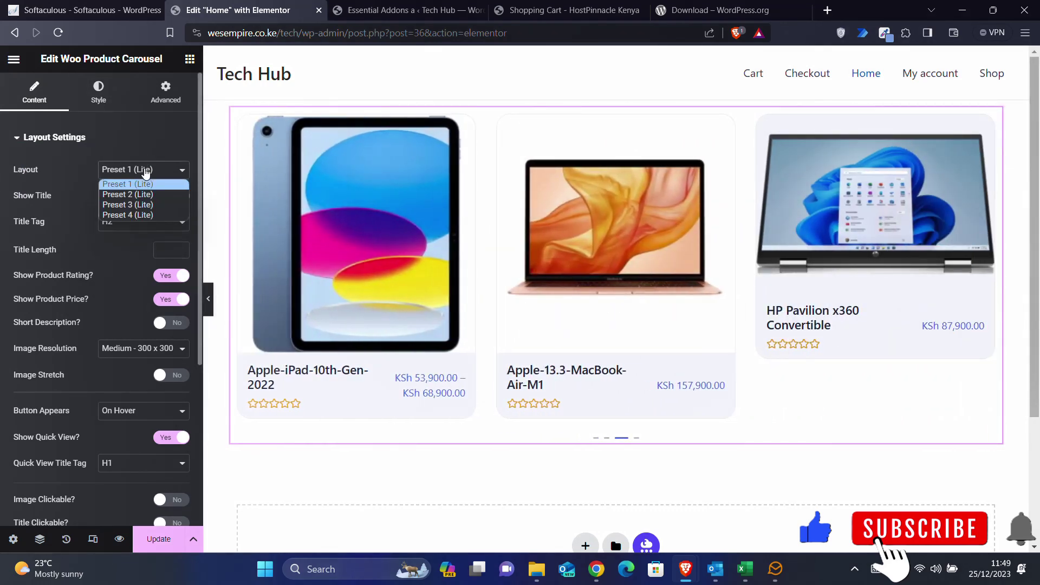
{"action": "left_click", "coordinate": [141, 195]}
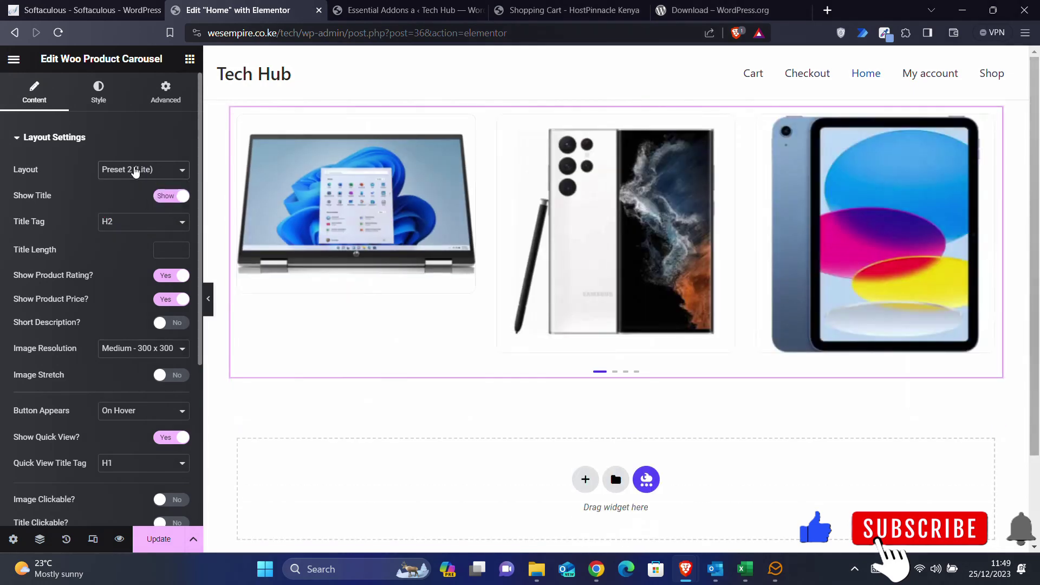
{"action": "left_click", "coordinate": [136, 172]}
{"action": "left_click", "coordinate": [132, 208]}
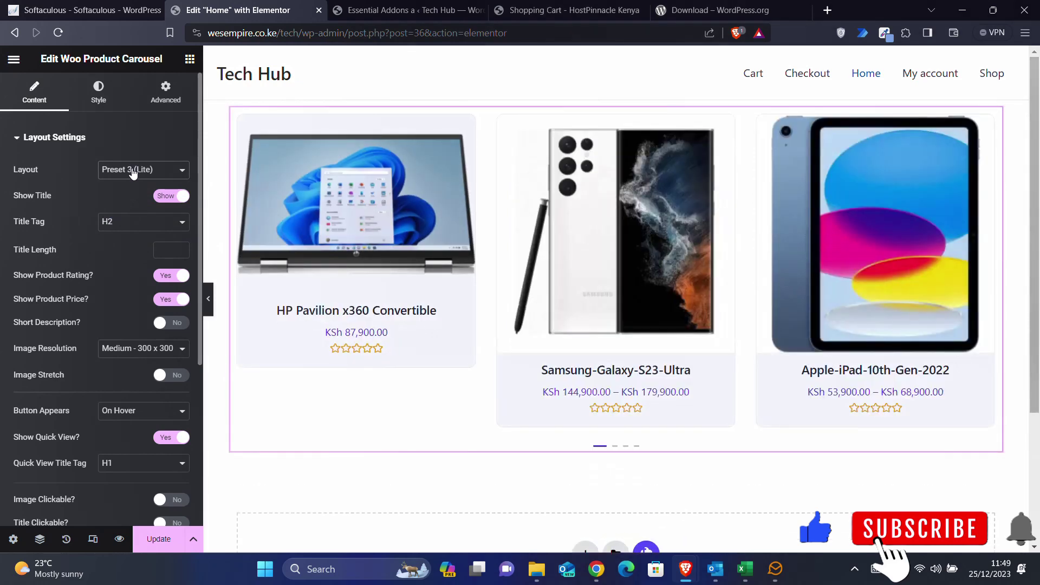
{"action": "left_click", "coordinate": [132, 172]}
{"action": "left_click", "coordinate": [126, 217]}
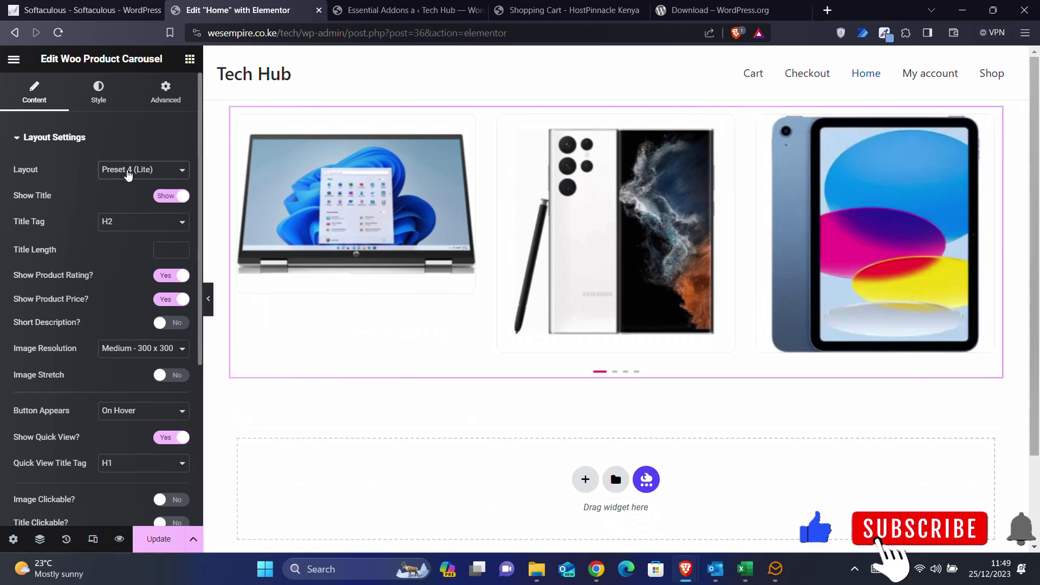
{"action": "left_click", "coordinate": [129, 172]}
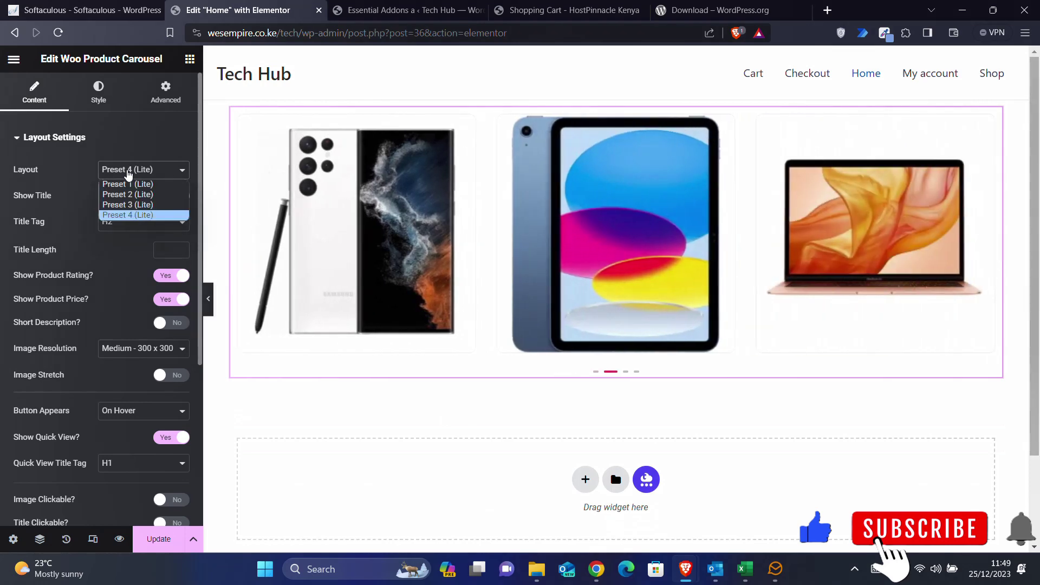
{"action": "left_click", "coordinate": [132, 205]}
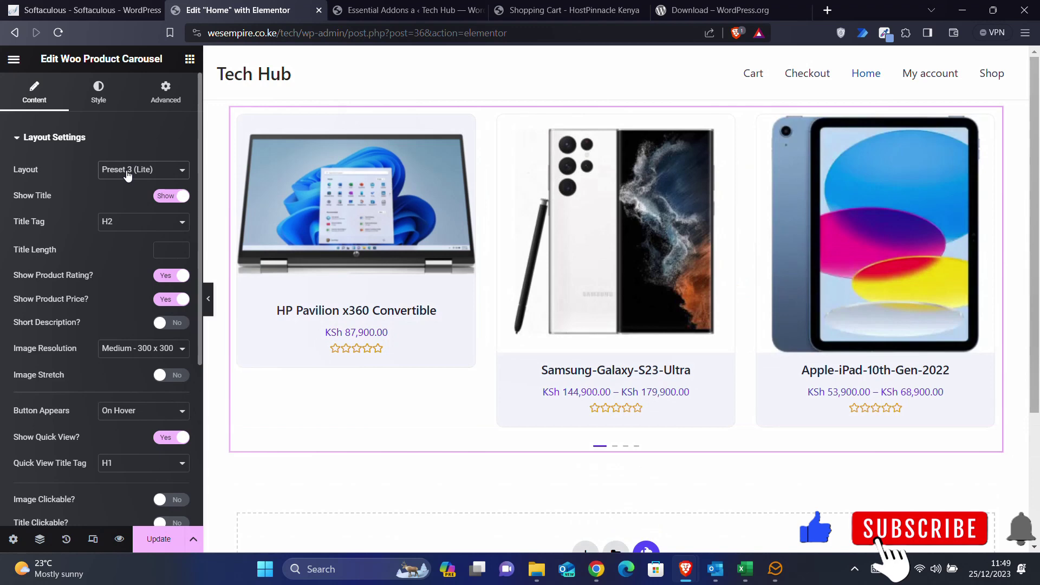
- Compare Preset 1 and Preset 2 again, then settle on Preset 3 (Lite)
{"action": "left_click", "coordinate": [127, 171]}
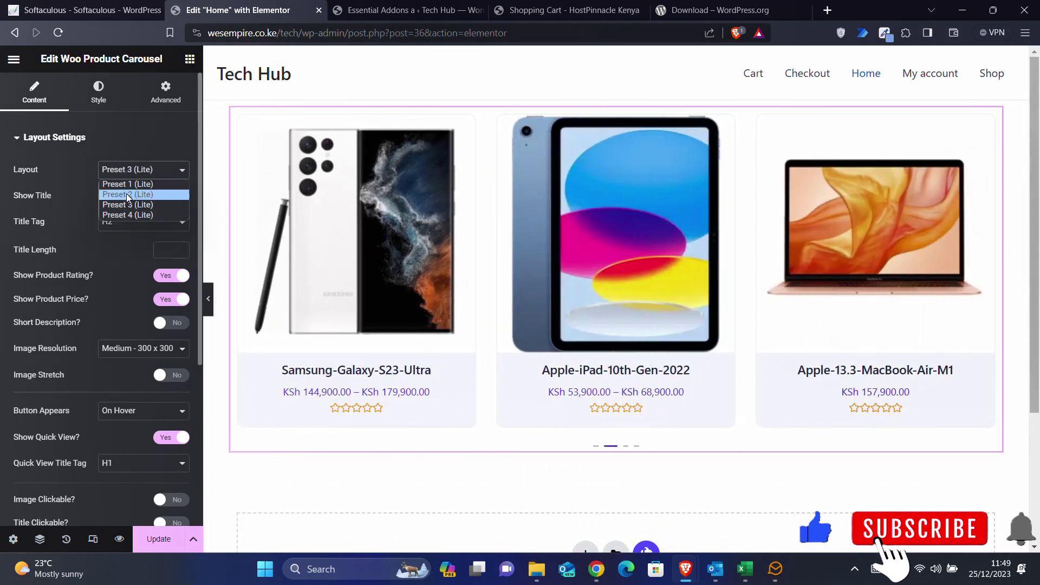
{"action": "left_click", "coordinate": [125, 185]}
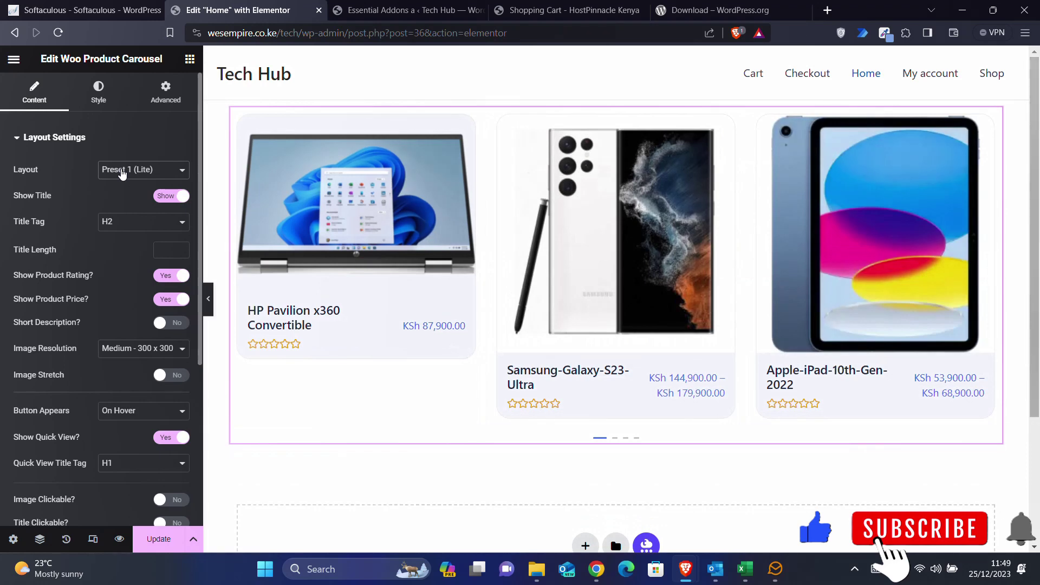
{"action": "left_click", "coordinate": [123, 171]}
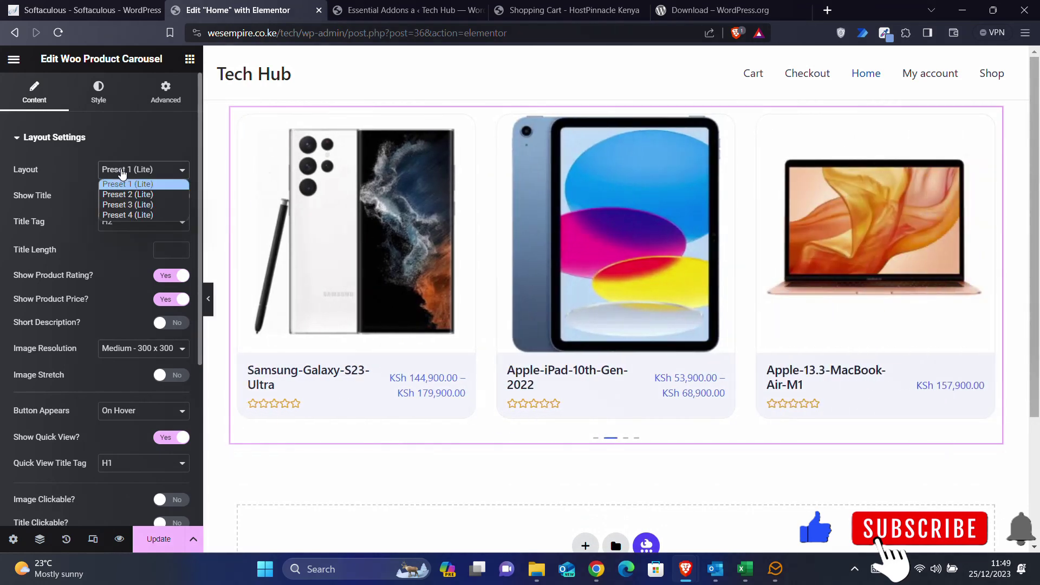
{"action": "left_click", "coordinate": [124, 194]}
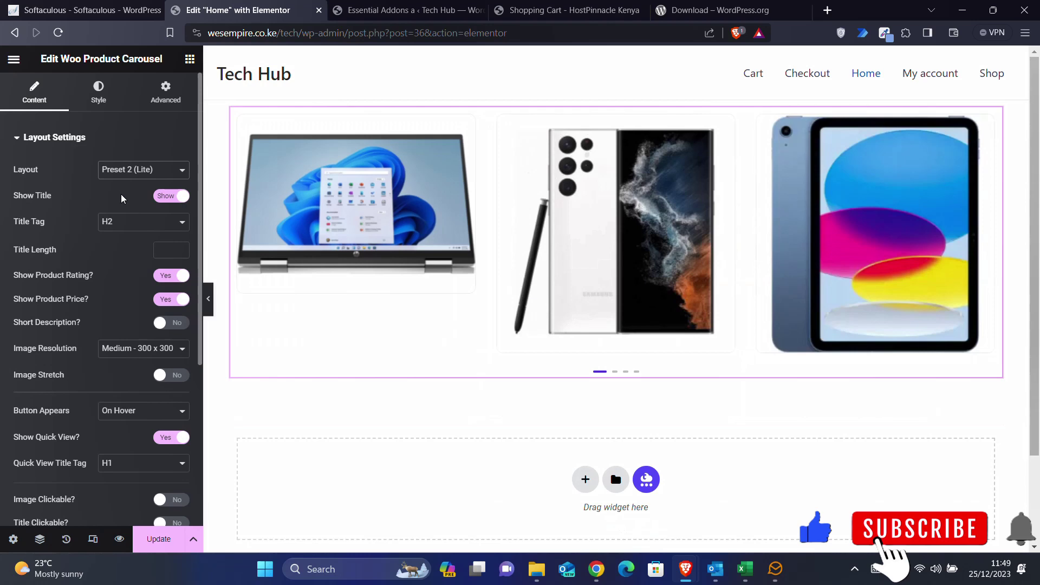
{"action": "left_click", "coordinate": [124, 175]}
{"action": "left_click", "coordinate": [124, 207]}
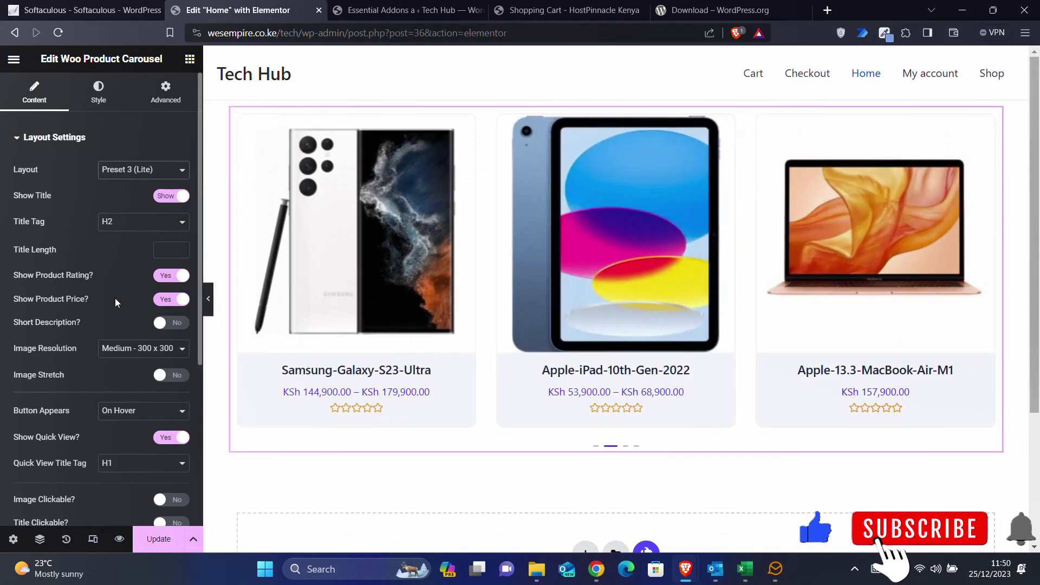
{"action": "scroll", "coordinate": [115, 298], "scroll_direction": "down", "scroll_amount": 1}
- Set the carousel's Image Resolution to Woocommerce Thumbnail - 300 x 300
{"action": "left_click", "coordinate": [136, 310]}
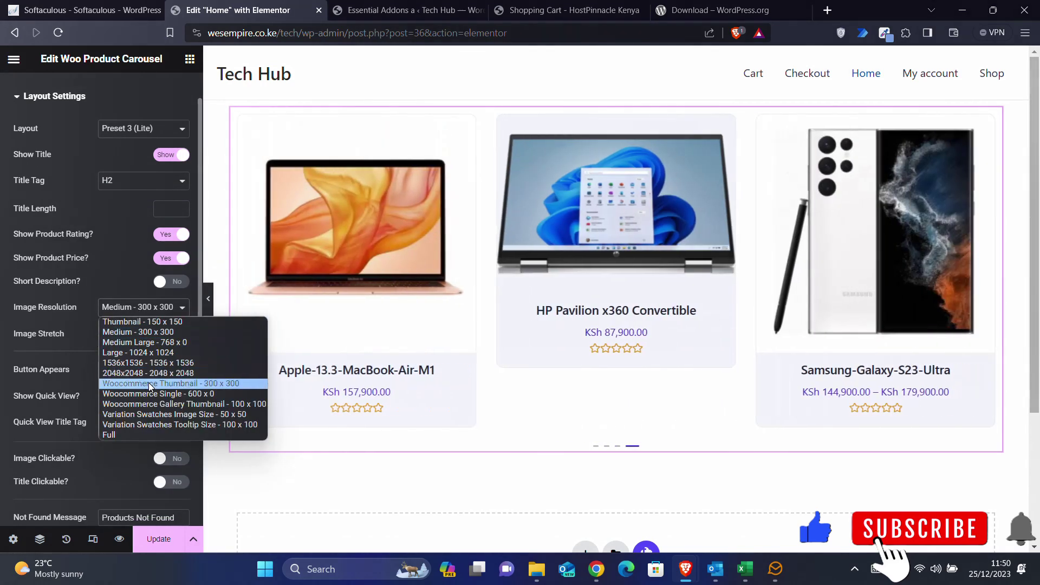
{"action": "left_click", "coordinate": [148, 383]}
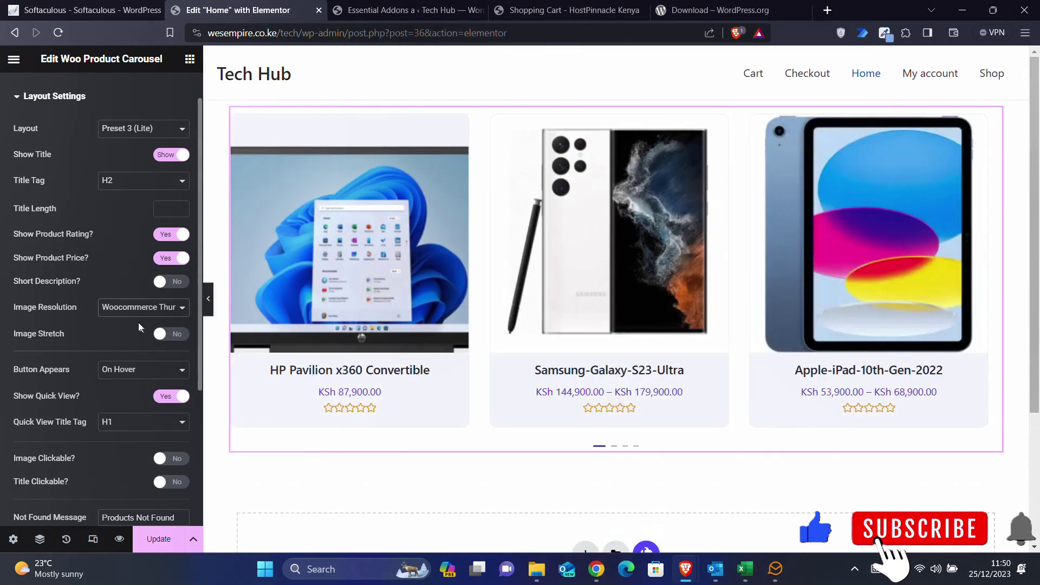
{"action": "left_click", "coordinate": [131, 308]}
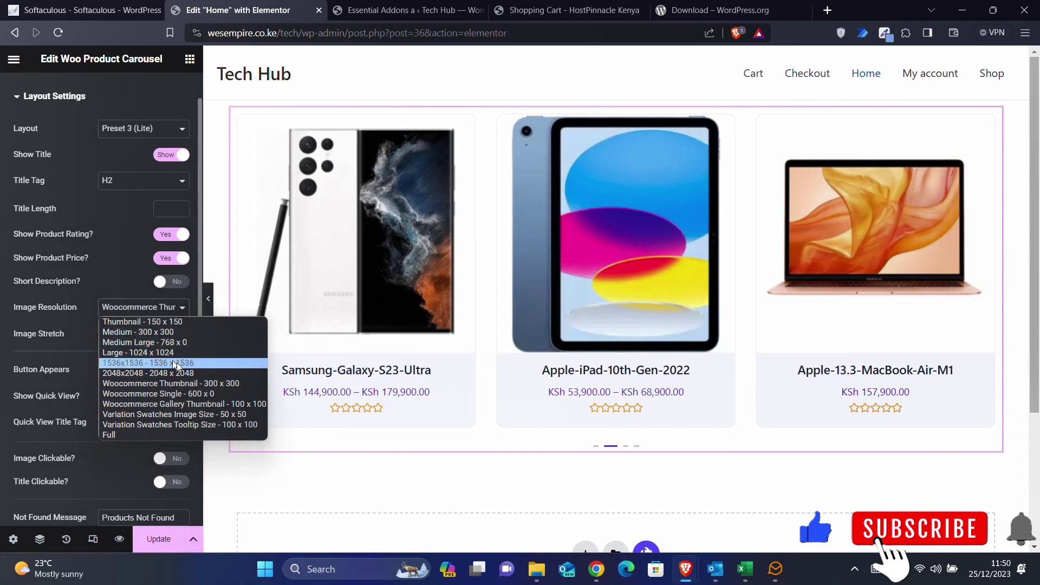
{"action": "left_click", "coordinate": [140, 309]}
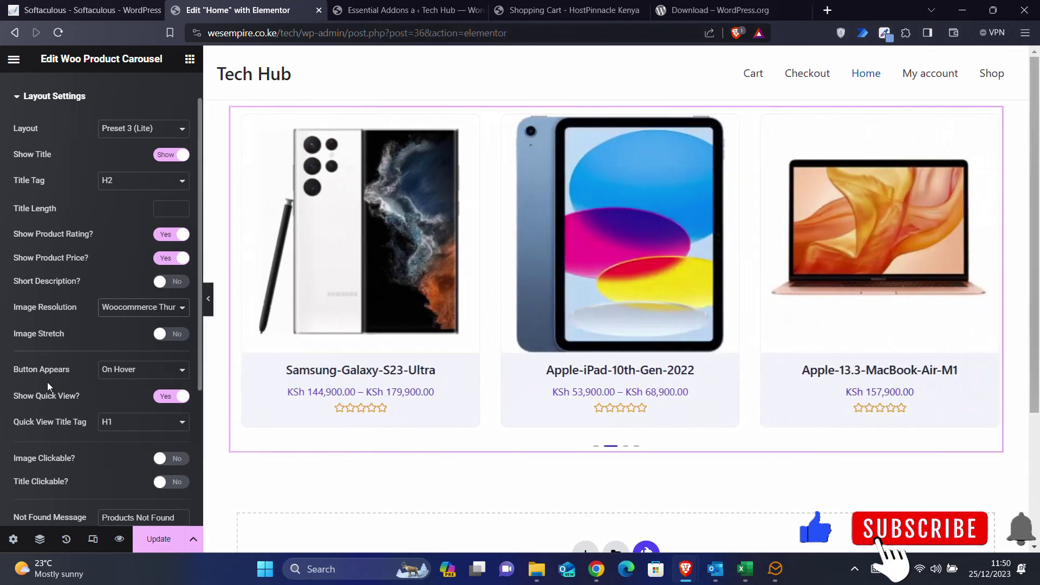
{"action": "scroll", "coordinate": [47, 384], "scroll_direction": "down", "scroll_amount": 2}
{"action": "scroll", "coordinate": [47, 382], "scroll_direction": "down", "scroll_amount": 1}
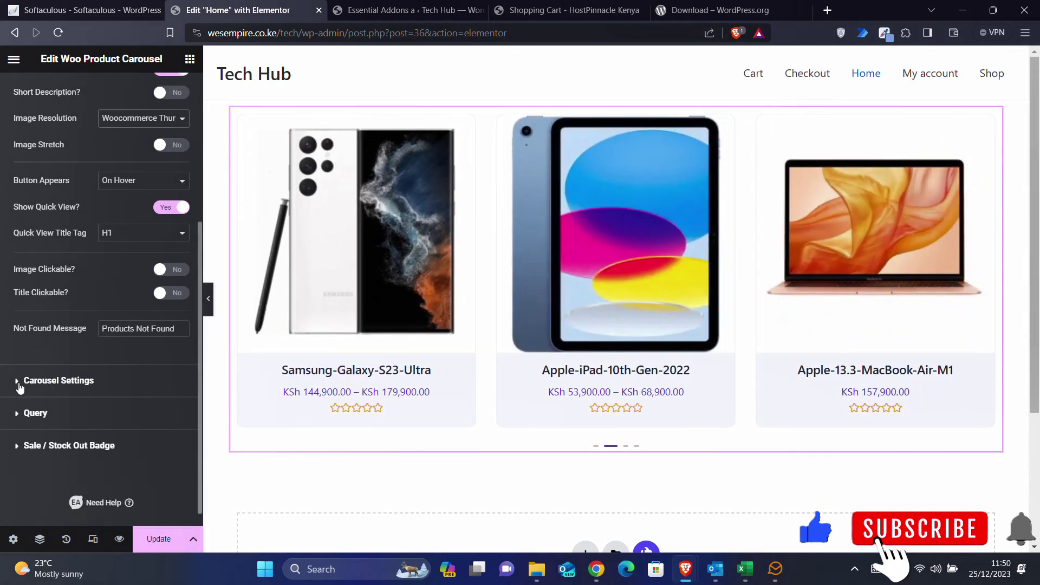
- In Carousel Settings, show four products at a time
{"action": "left_click", "coordinate": [18, 382]}
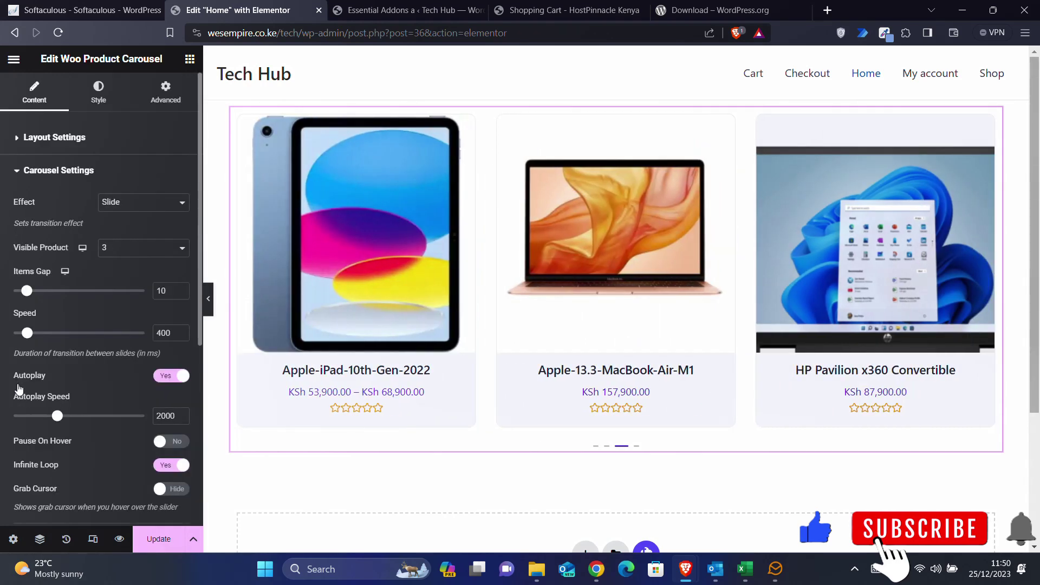
{"action": "scroll", "coordinate": [93, 401], "scroll_direction": "down", "scroll_amount": 1}
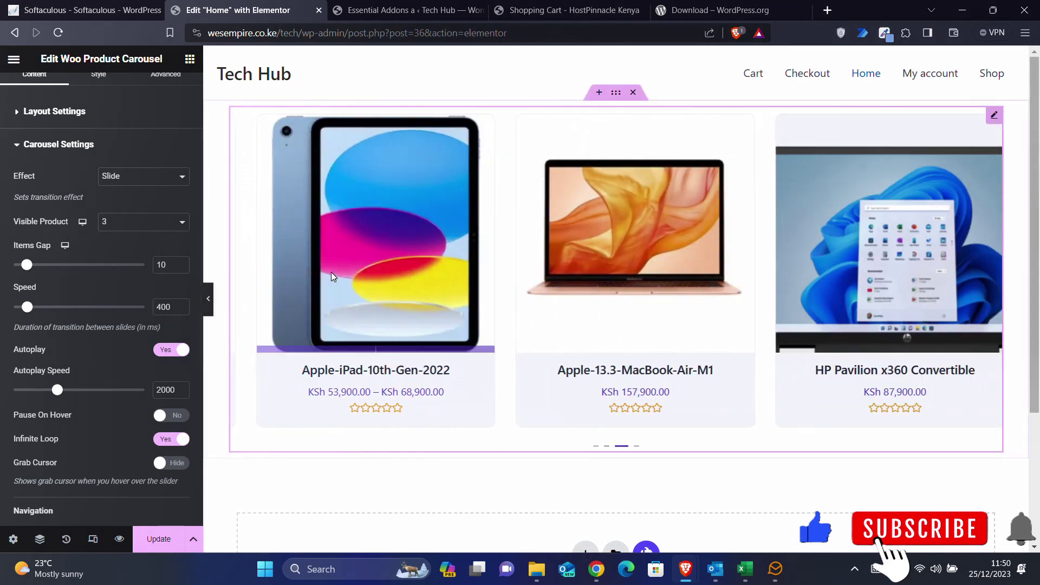
{"action": "left_click", "coordinate": [130, 229]}
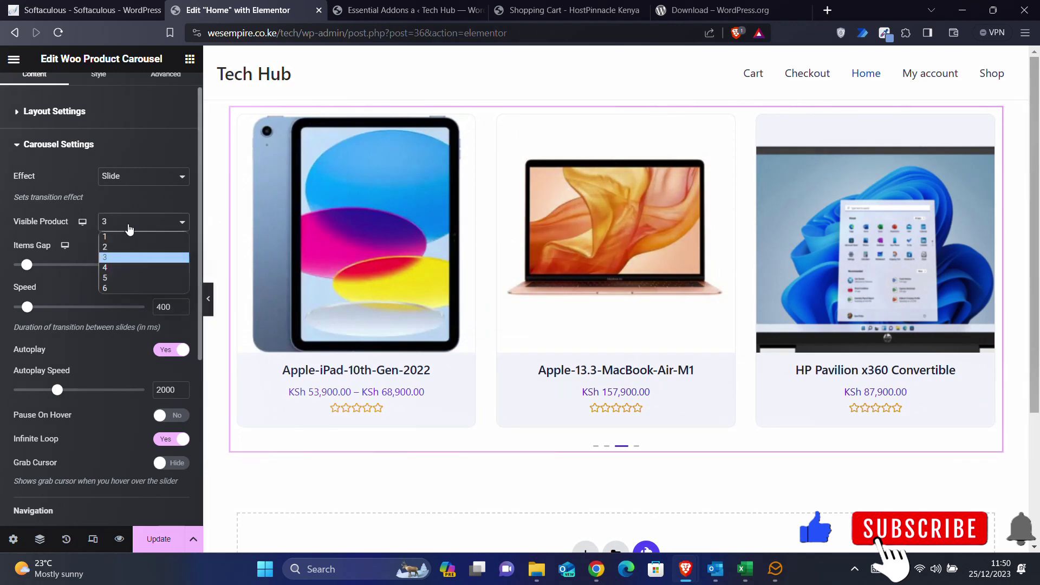
{"action": "left_click", "coordinate": [109, 268]}
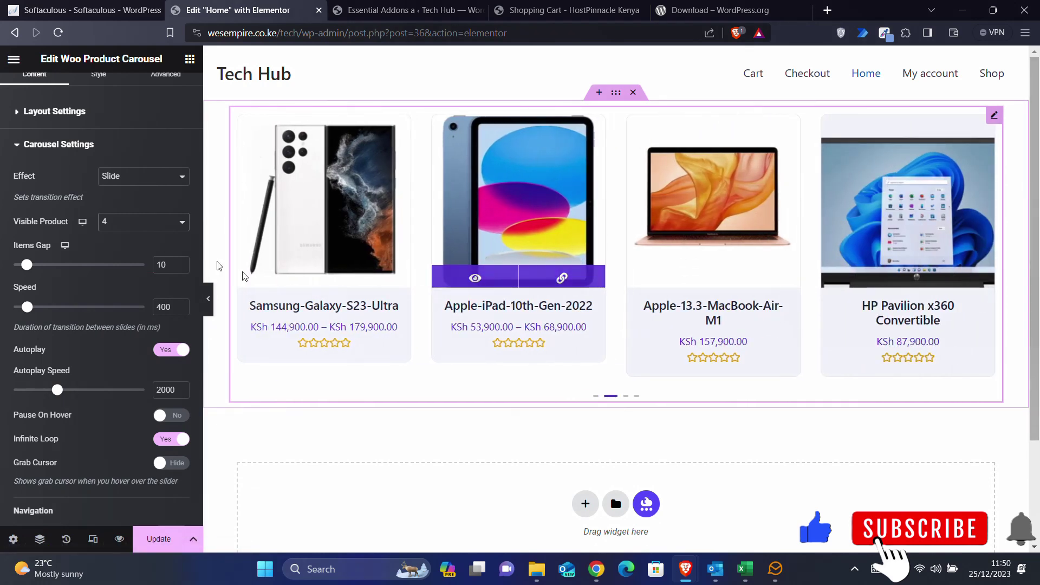
- Try the Coverflow transition effect, then set it back to Slide
{"action": "left_click", "coordinate": [144, 222]}
{"action": "left_click", "coordinate": [130, 182]}
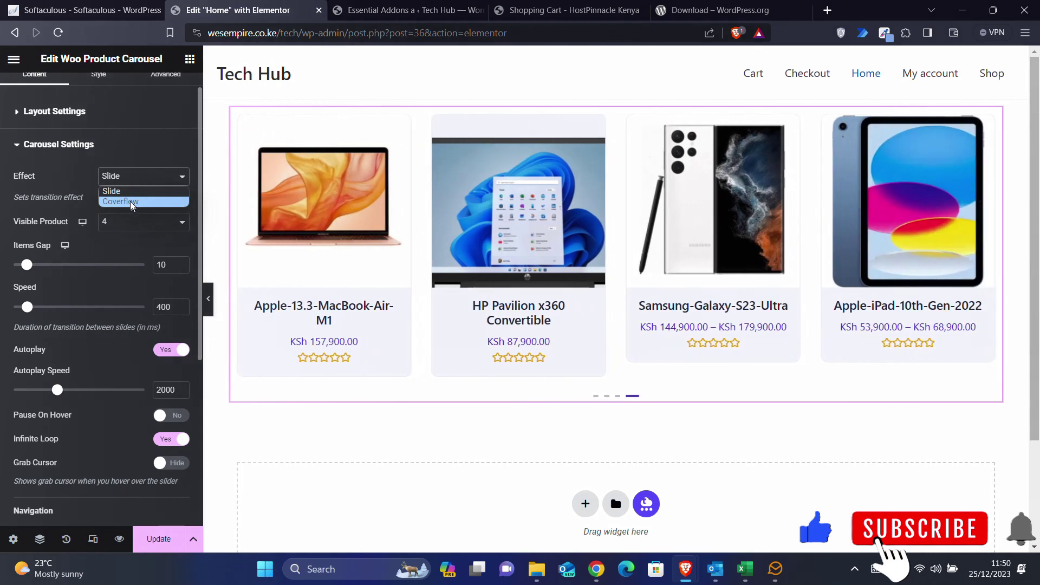
{"action": "left_click", "coordinate": [132, 201]}
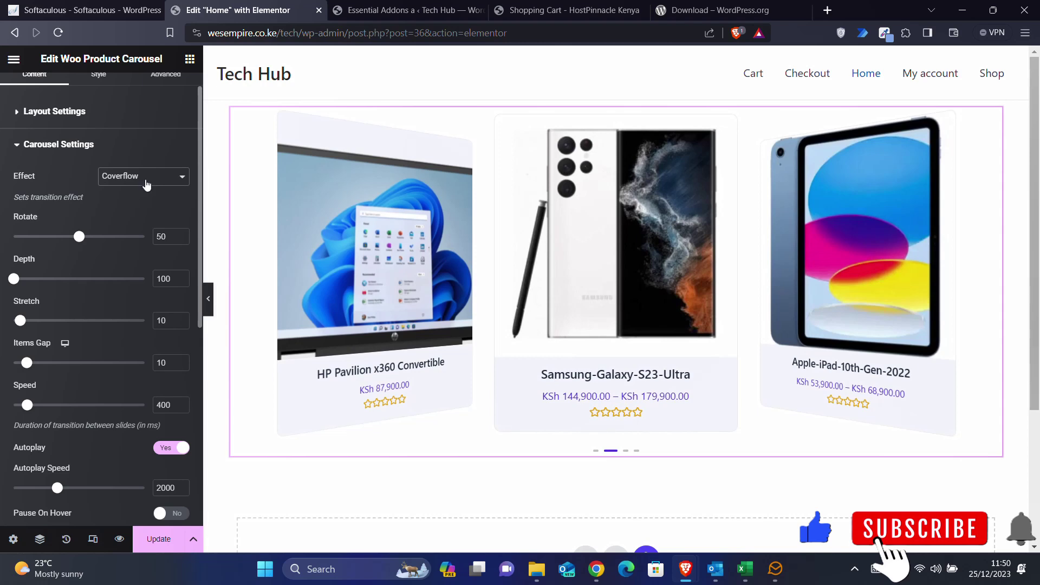
{"action": "left_click", "coordinate": [142, 178]}
{"action": "left_click", "coordinate": [134, 190]}
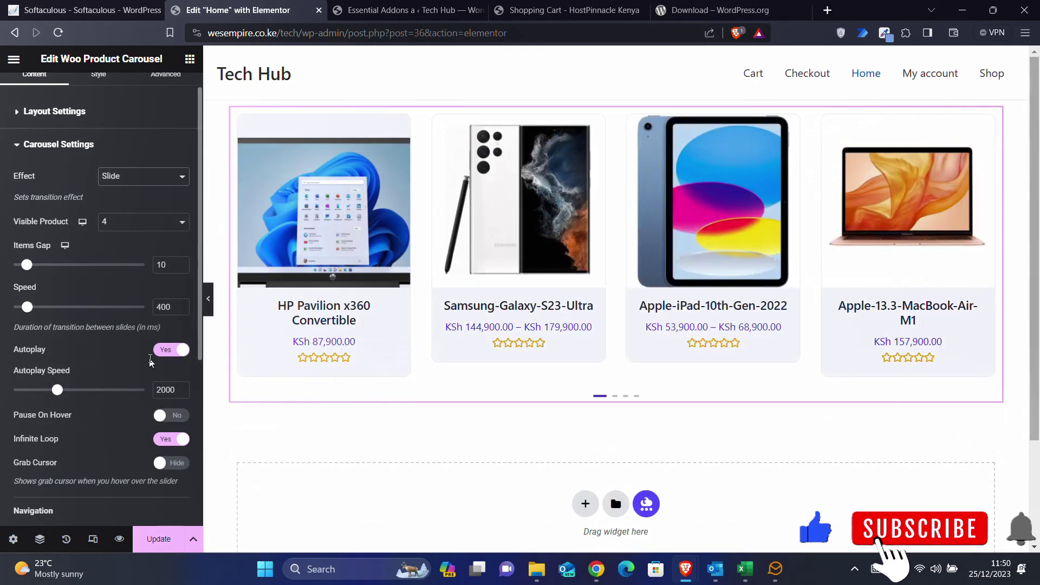
- Enable navigation arrows to test stepping through products, then turn off both arrows and dots
{"action": "scroll", "coordinate": [73, 469], "scroll_direction": "down", "scroll_amount": 3}
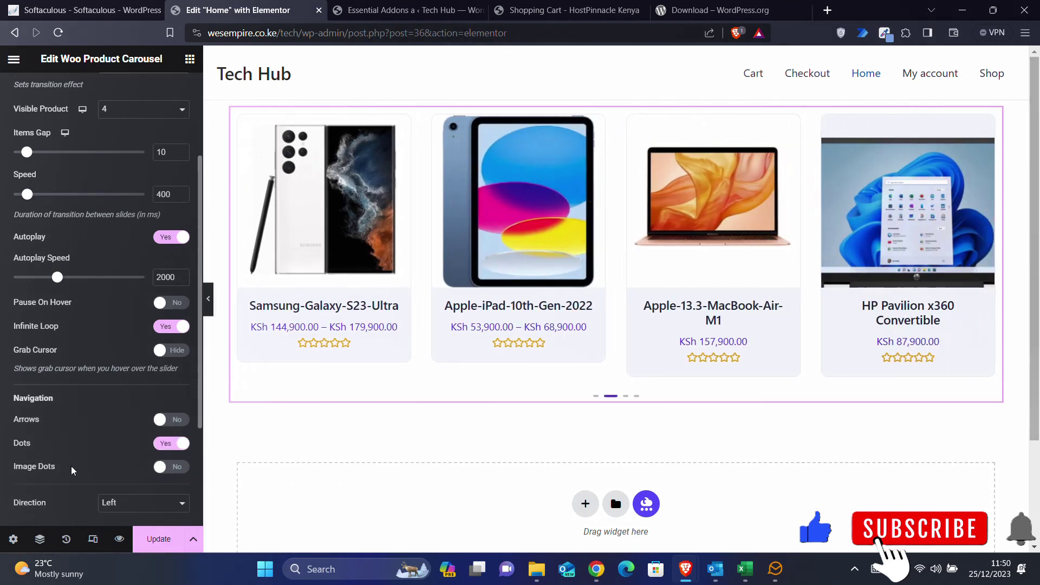
{"action": "scroll", "coordinate": [73, 469], "scroll_direction": "down", "scroll_amount": 2}
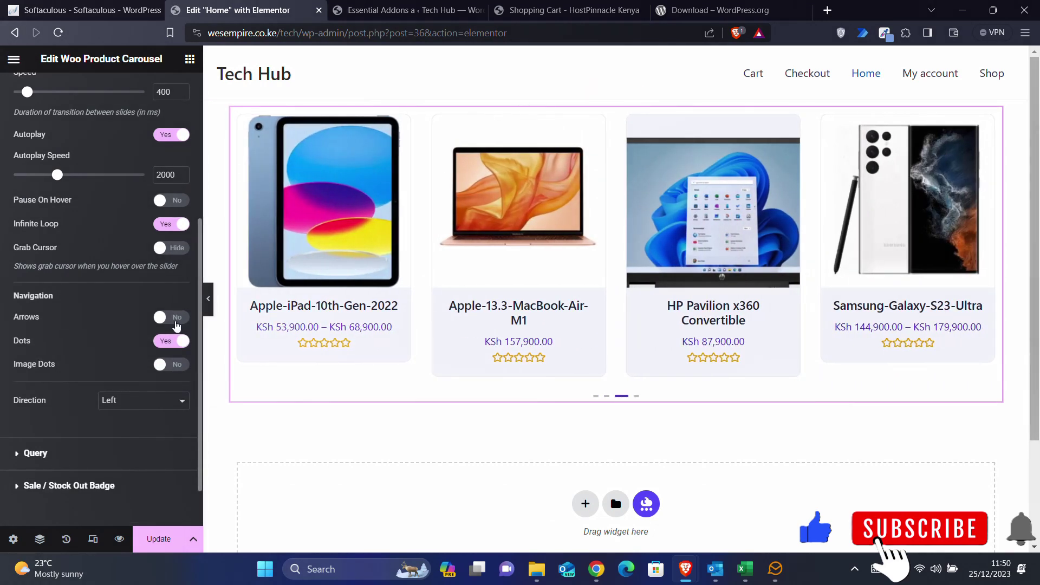
{"action": "left_click", "coordinate": [171, 317]}
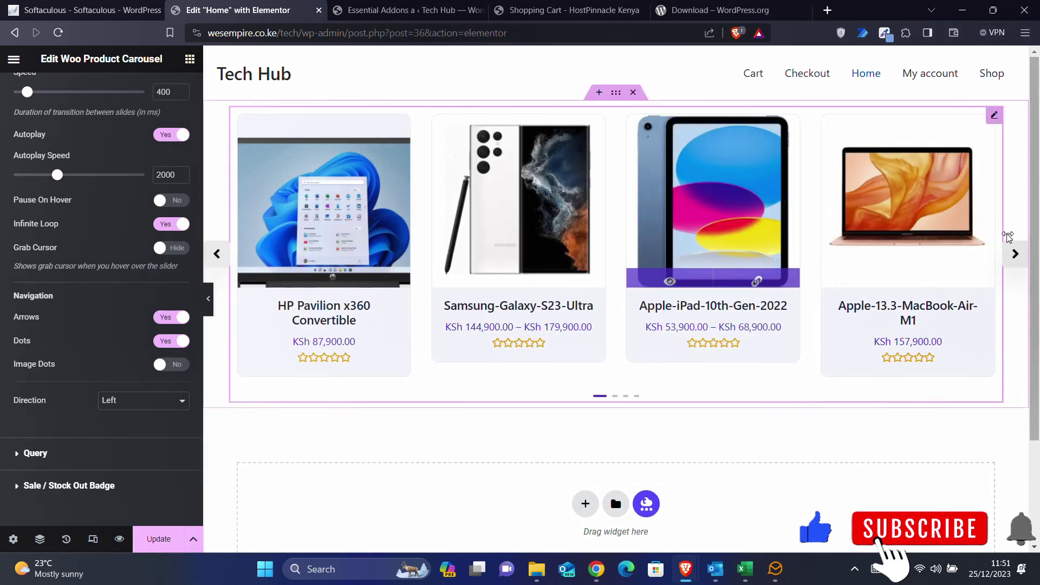
{"action": "left_click", "coordinate": [1015, 254]}
{"action": "left_click", "coordinate": [1015, 254]}
{"action": "left_click", "coordinate": [1015, 254]}
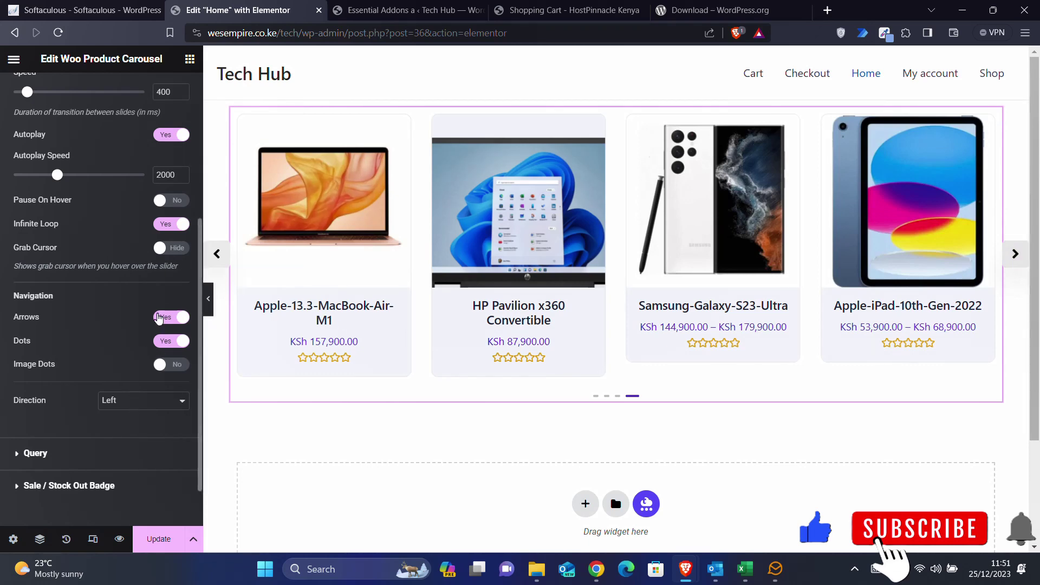
{"action": "left_click", "coordinate": [165, 319]}
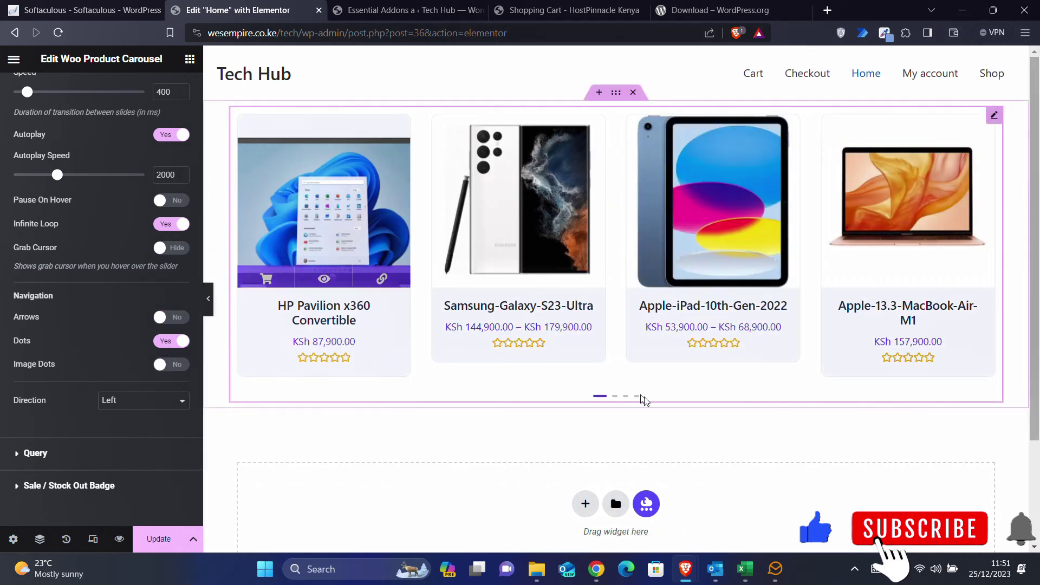
{"action": "left_click", "coordinate": [167, 341]}
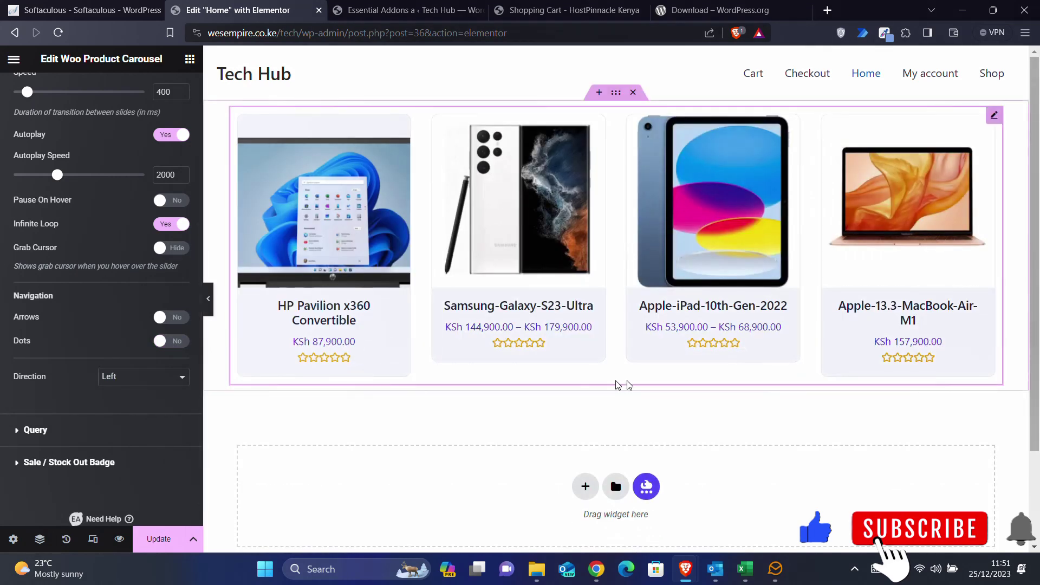
- Turn the carousel's Dots back to Yes and update the Home page to save it
{"action": "left_click", "coordinate": [168, 342]}
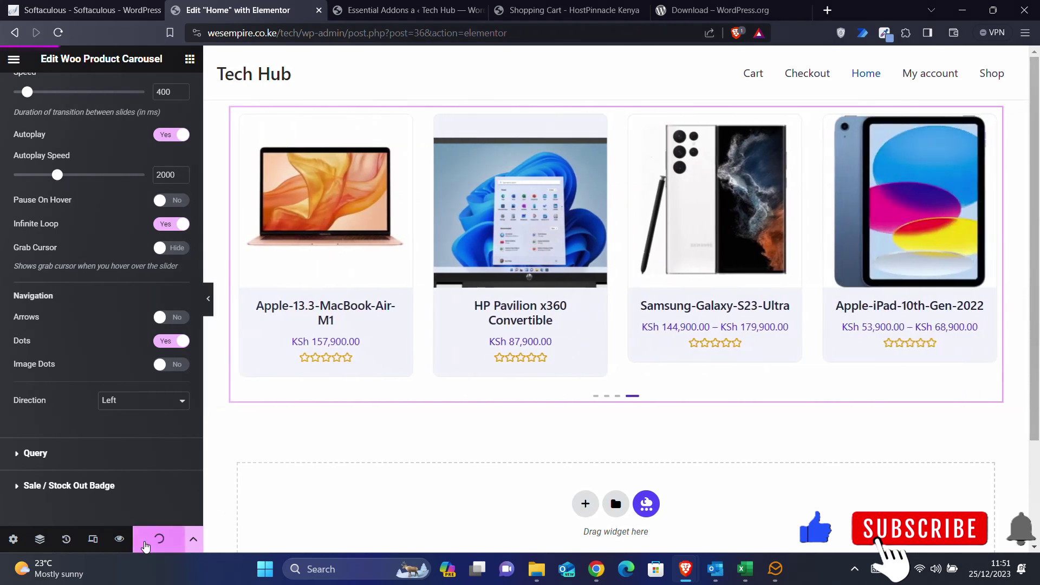
{"action": "left_click", "coordinate": [146, 541]}
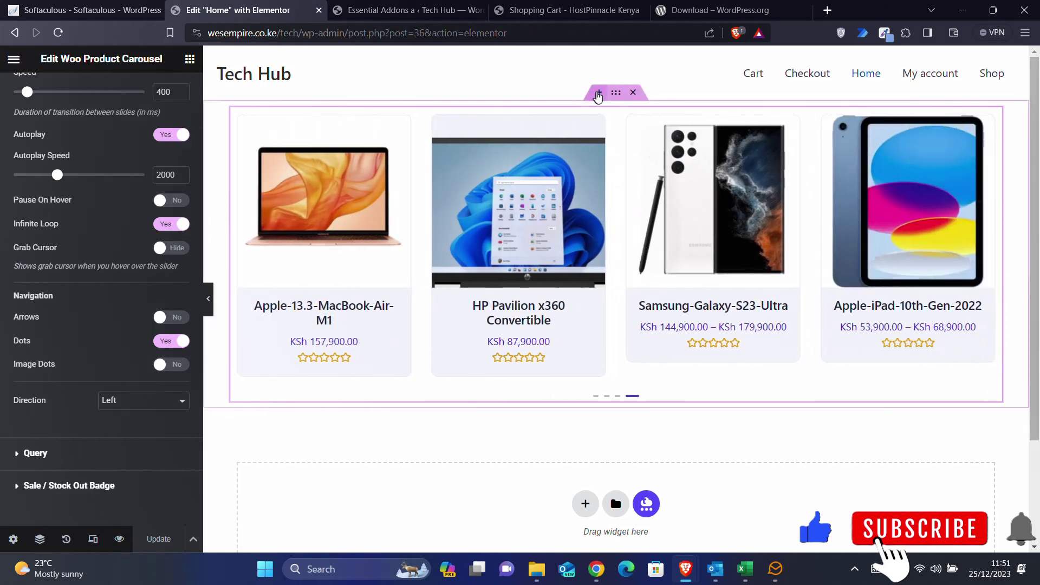
- Add a section above the carousel holding two containers arranged in a horizontal row
{"action": "left_click", "coordinate": [600, 95]}
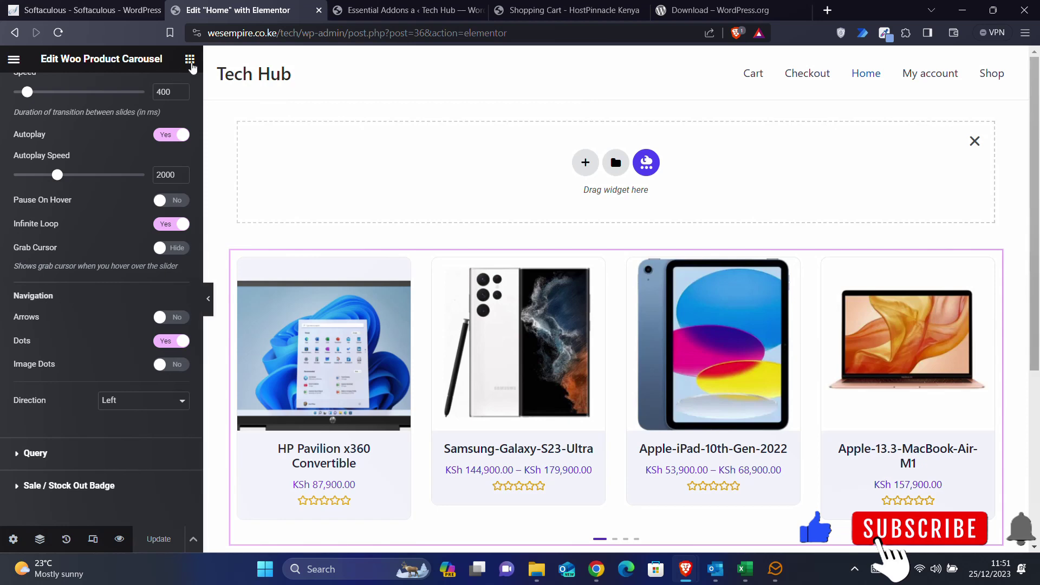
{"action": "left_click", "coordinate": [190, 60]}
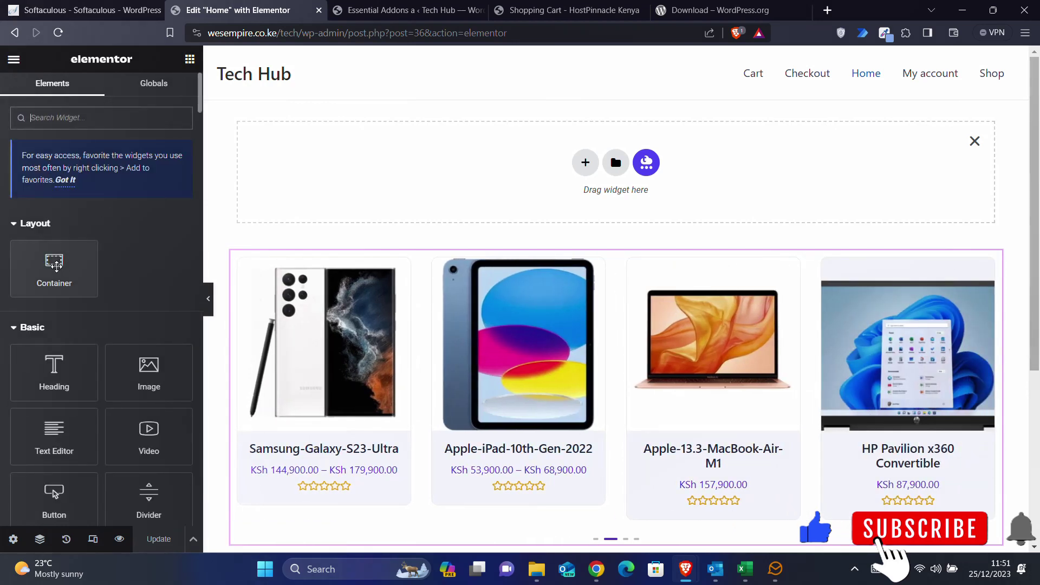
{"action": "left_click_drag", "start_coordinate": [55, 264], "coordinate": [525, 174]}
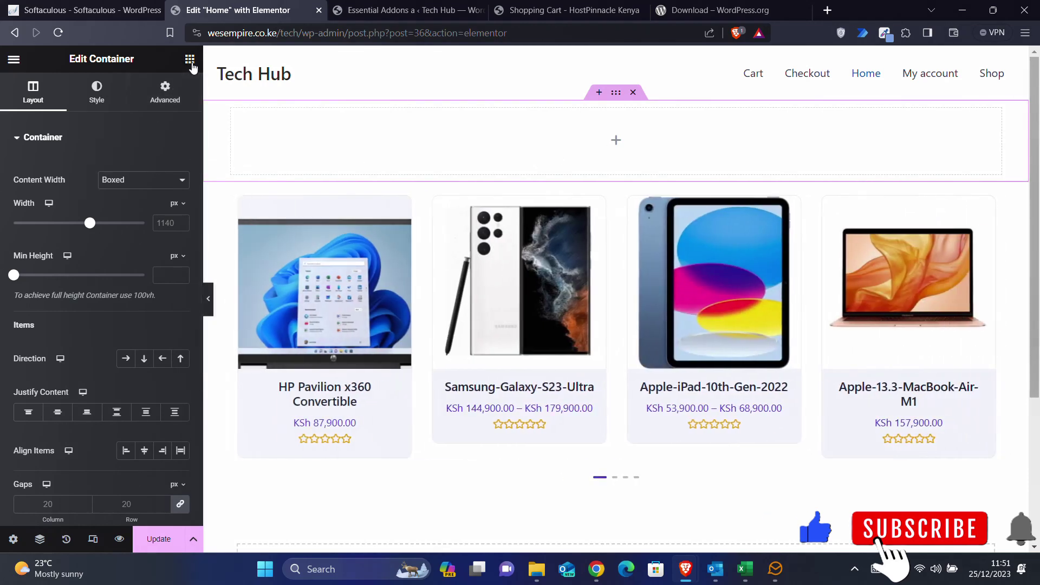
{"action": "left_click", "coordinate": [190, 59]}
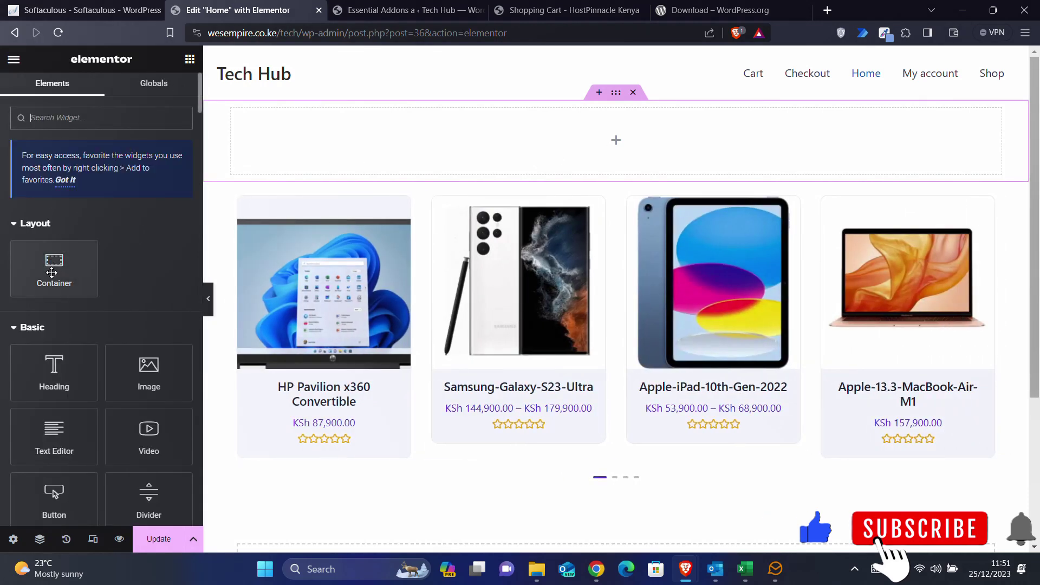
{"action": "left_click_drag", "start_coordinate": [52, 272], "coordinate": [443, 158]}
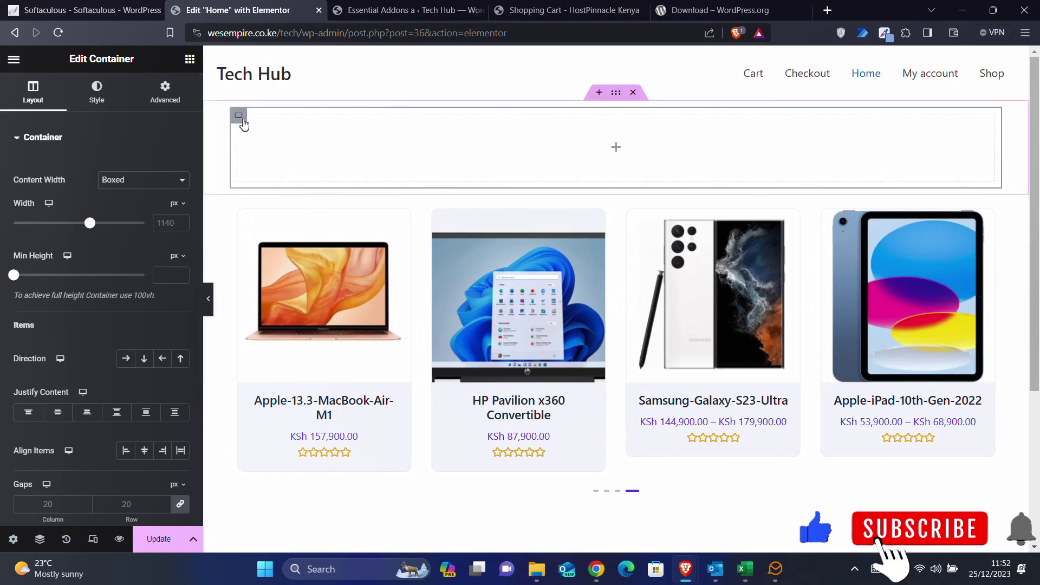
{"action": "right_click", "coordinate": [241, 120]}
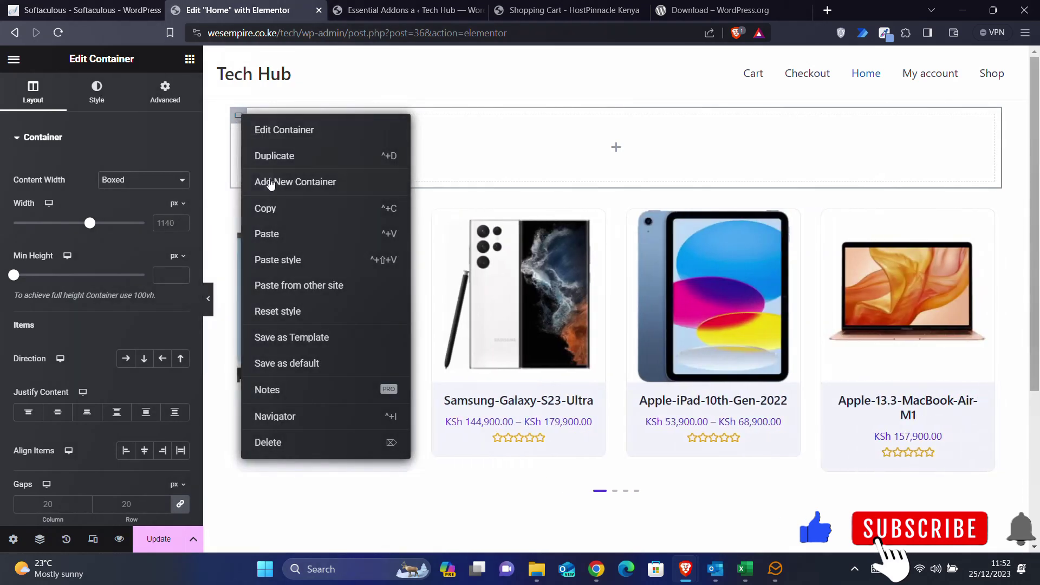
{"action": "left_click", "coordinate": [275, 156]}
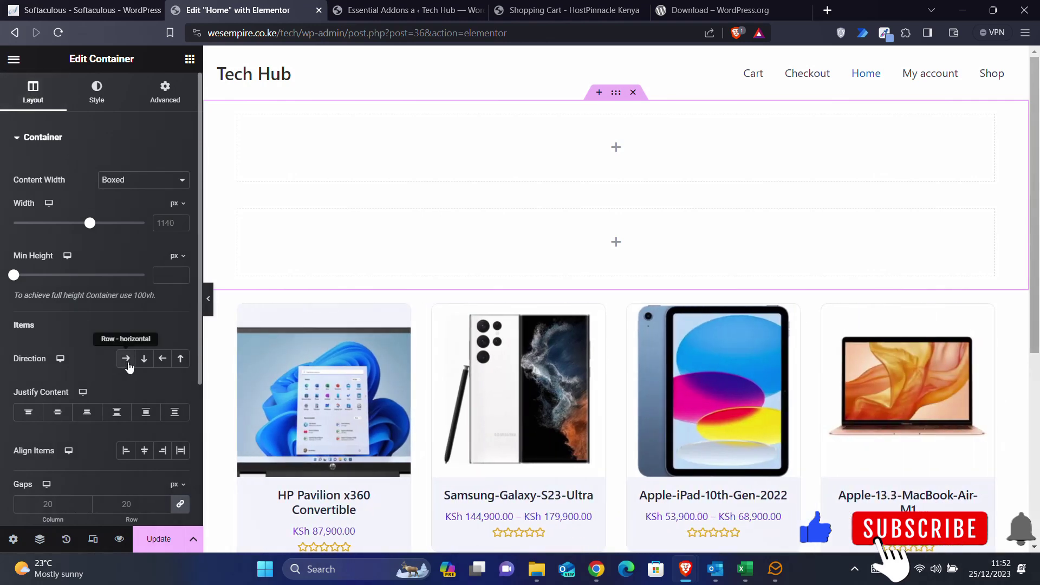
{"action": "left_click", "coordinate": [128, 364]}
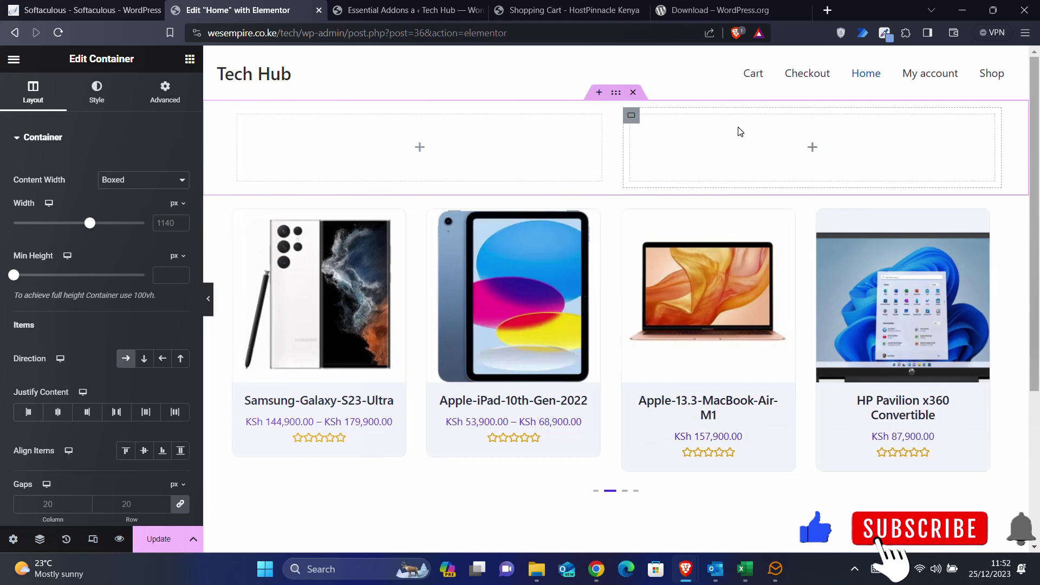
{"action": "left_click", "coordinate": [420, 147]}
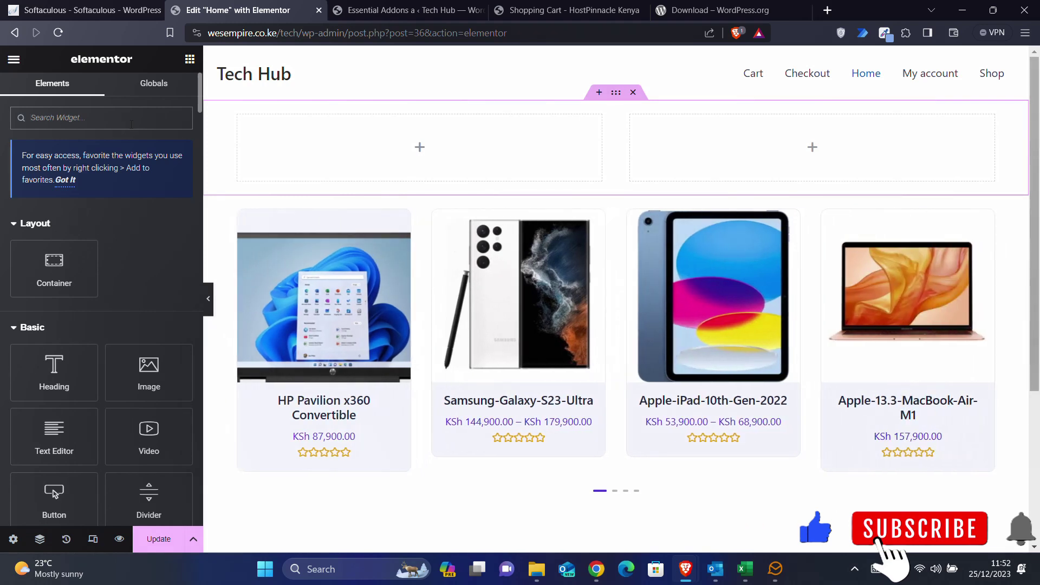
- Search widgets for 'image', place an Image Carousel in the left container, and select the Galaxy Z Fold image
{"action": "type", "text": "image"}
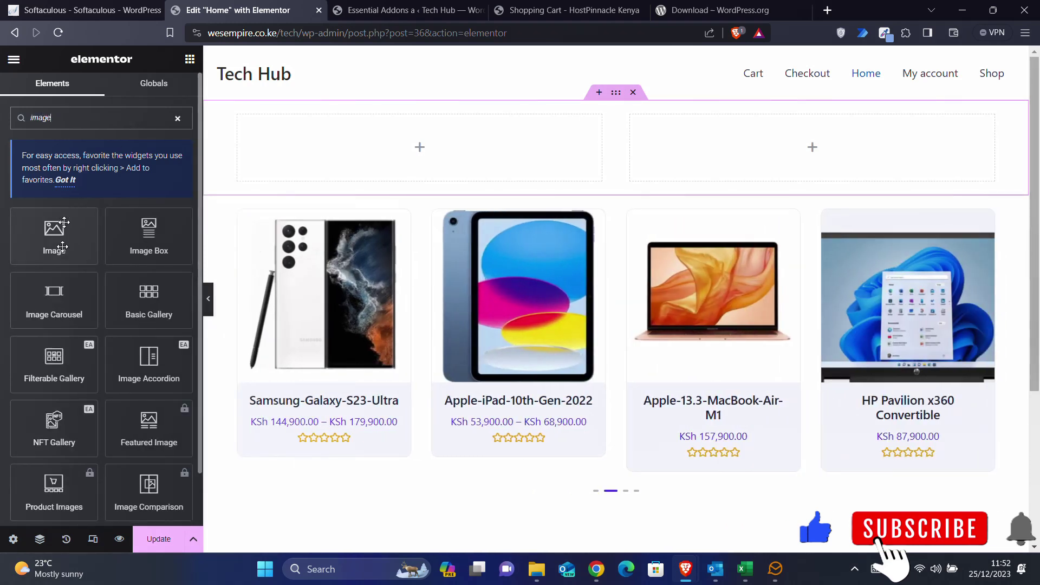
{"action": "left_click_drag", "start_coordinate": [54, 301], "coordinate": [401, 161]}
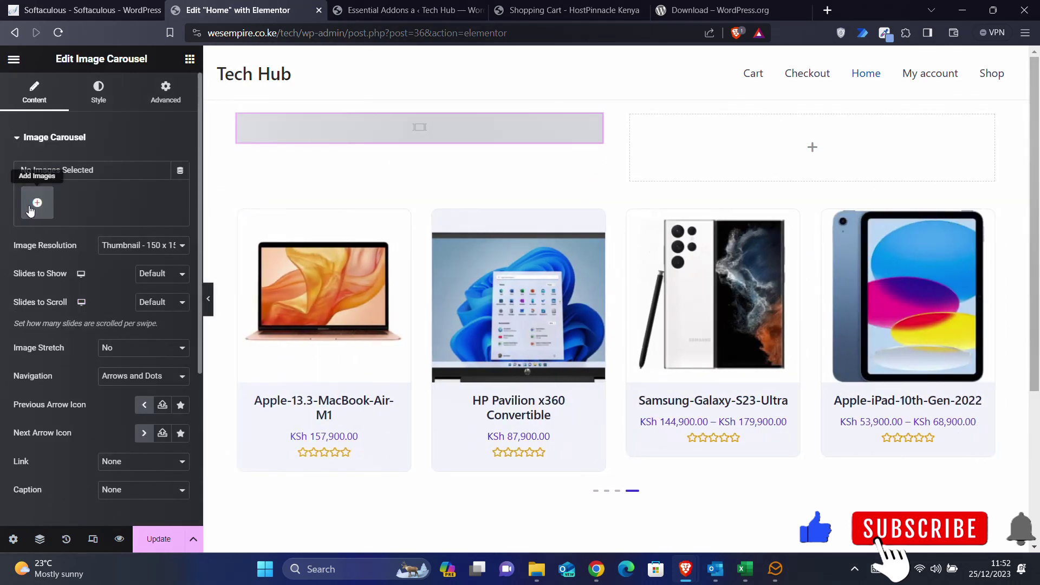
{"action": "left_click", "coordinate": [36, 202]}
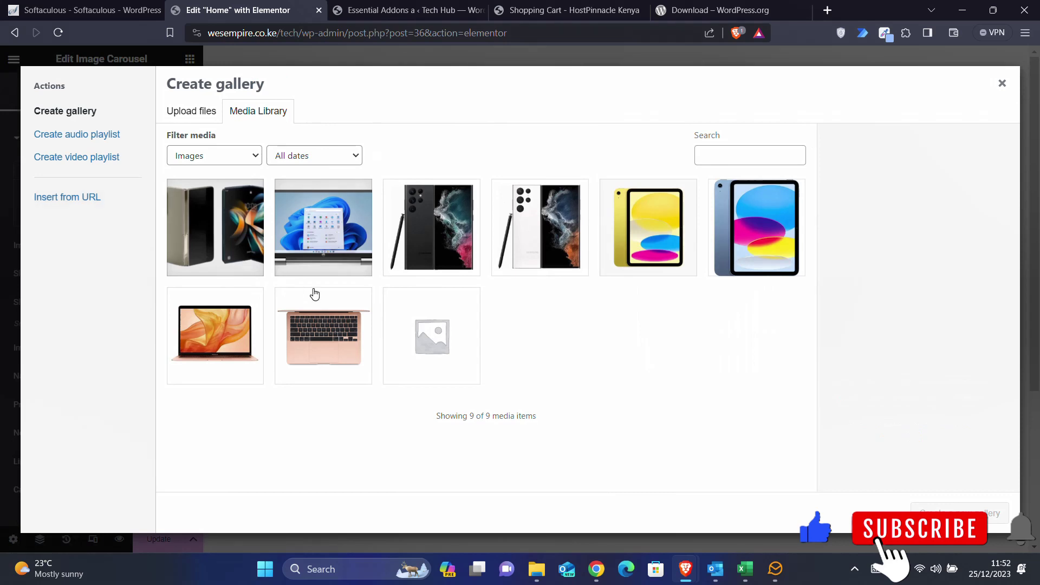
{"action": "left_click", "coordinate": [222, 247]}
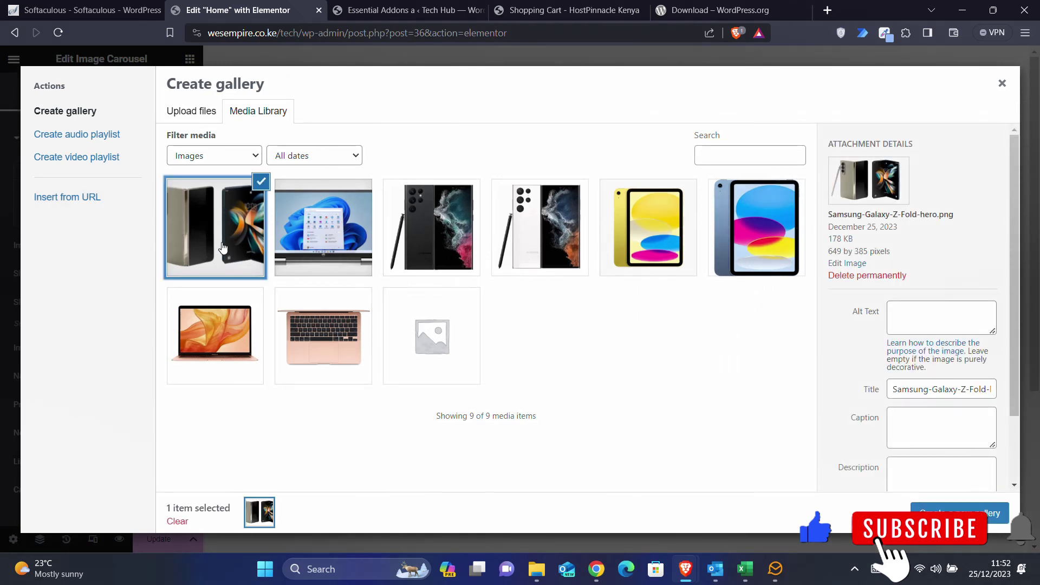
- In File Explorer's Desktop > Products folder, select the Lenovo V15 and a second laptop image
{"action": "left_click", "coordinate": [542, 573]}
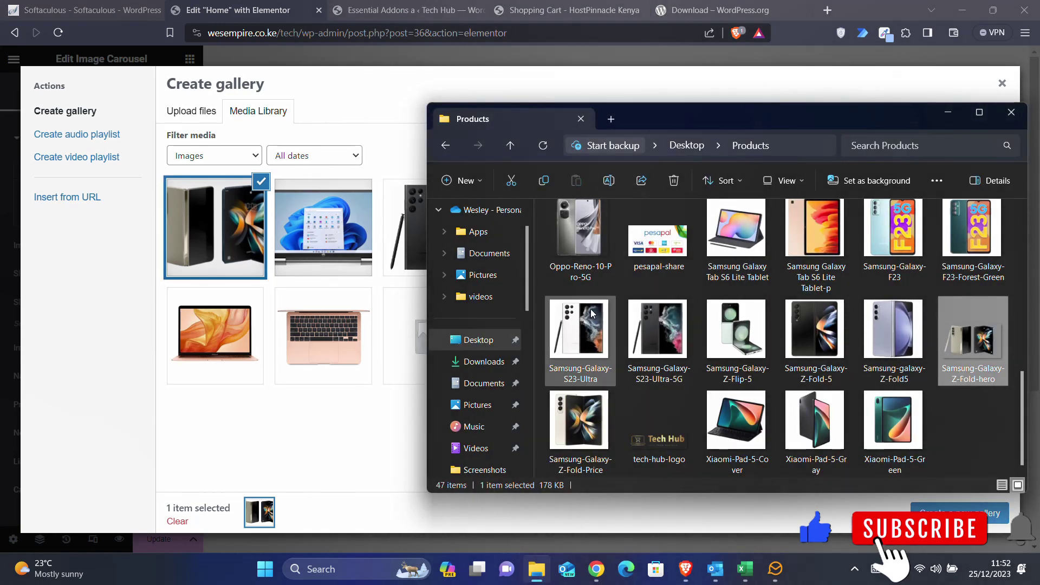
{"action": "scroll", "coordinate": [740, 314], "scroll_direction": "up", "scroll_amount": 5}
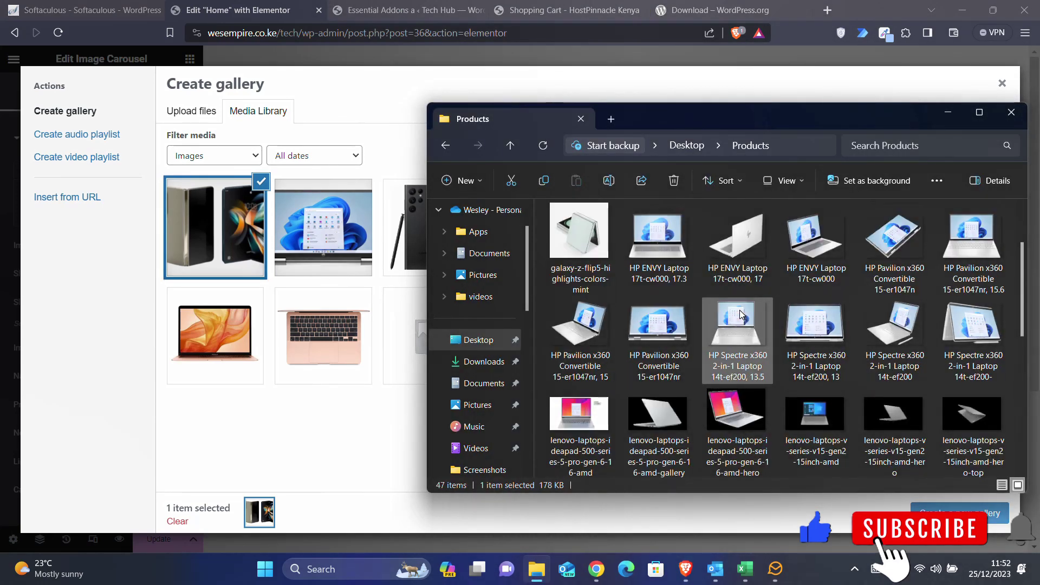
{"action": "scroll", "coordinate": [740, 314], "scroll_direction": "down", "scroll_amount": 2}
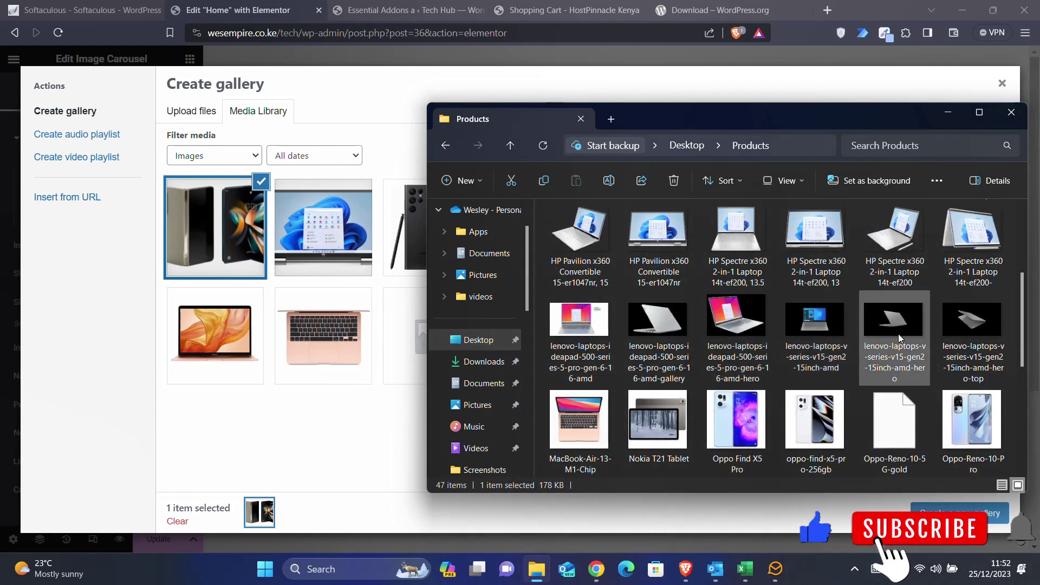
{"action": "left_click", "coordinate": [824, 336]}
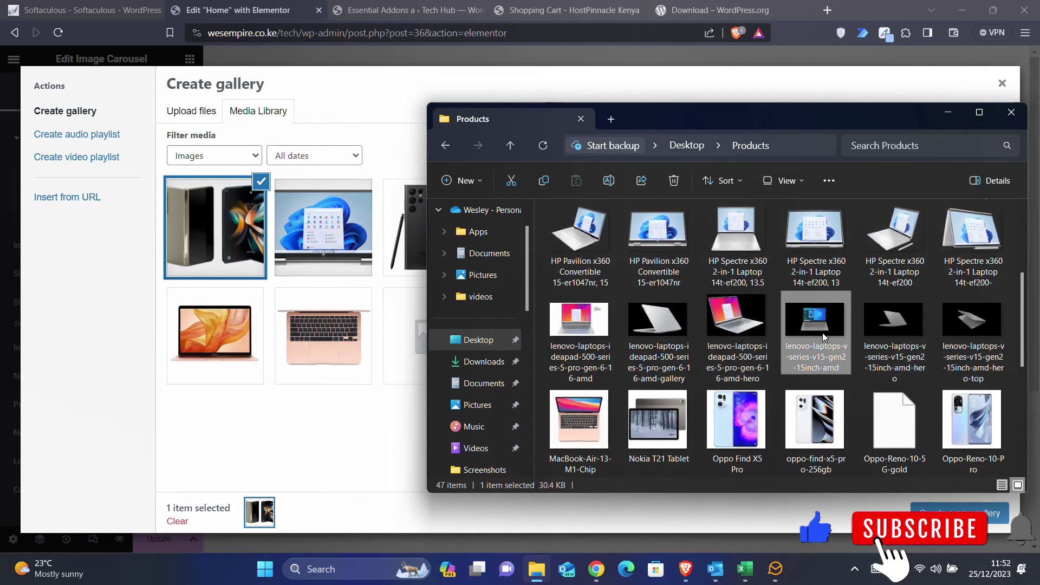
{"action": "left_click", "coordinate": [750, 338], "text": "ctrl"}
{"action": "scroll", "coordinate": [749, 339], "scroll_direction": "up", "scroll_amount": 4}
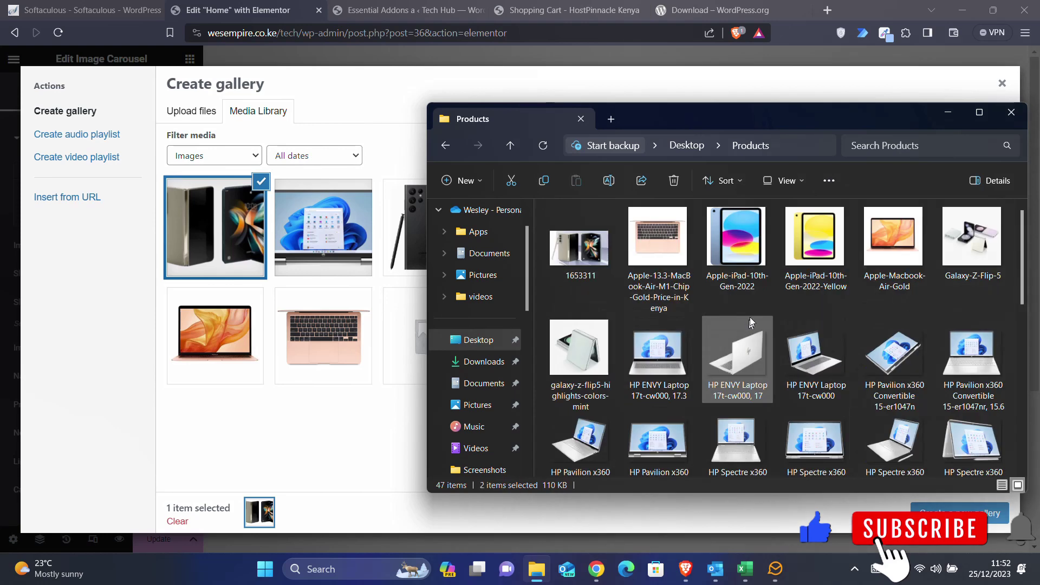
{"action": "scroll", "coordinate": [660, 364], "scroll_direction": "down", "scroll_amount": 10}
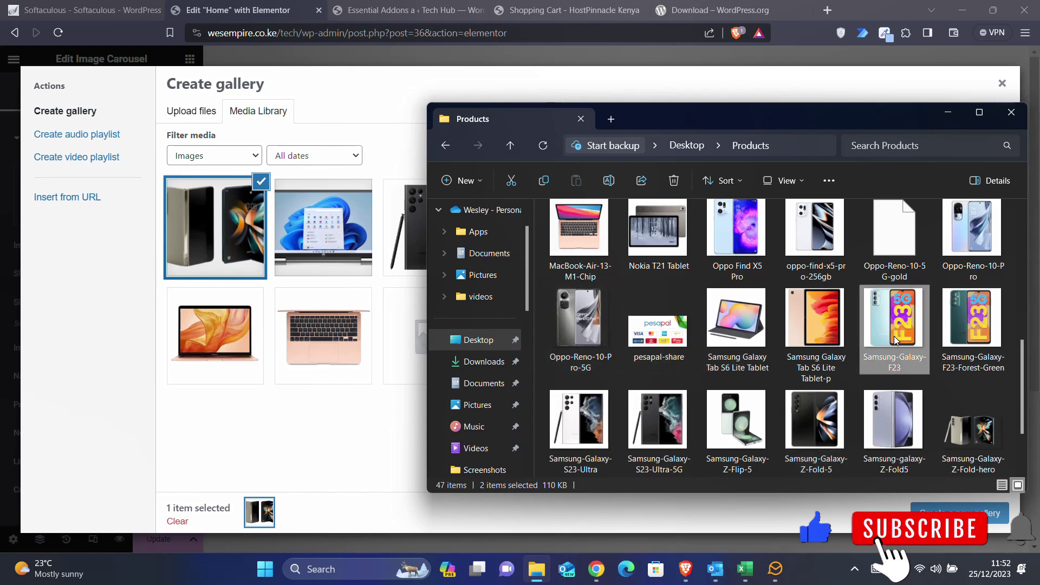
- Upload the two laptop images and insert the four-image gallery into the Image Carousel
{"action": "left_click_drag", "start_coordinate": [894, 340], "coordinate": [340, 418]}
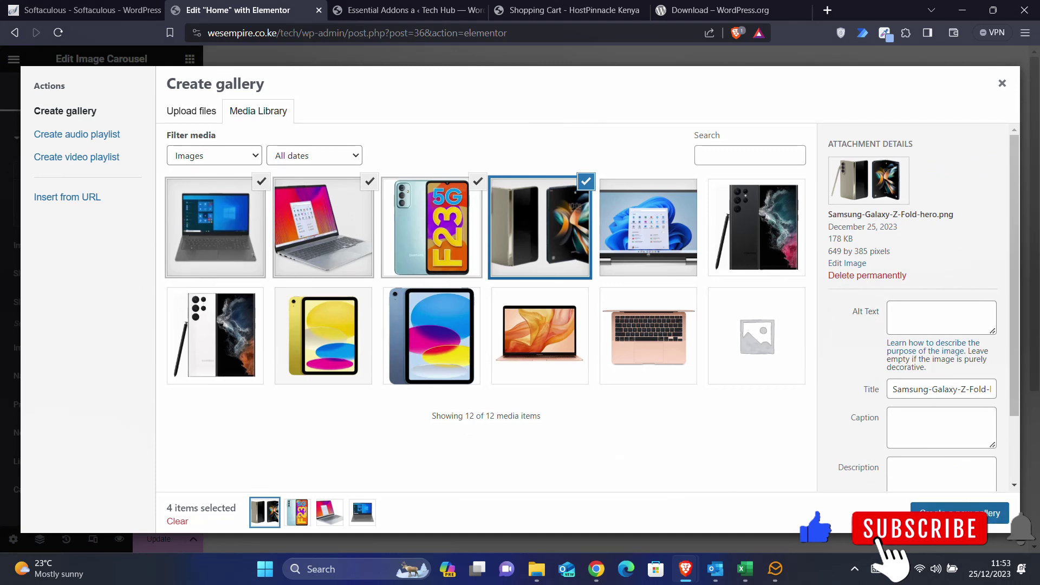
{"action": "left_click", "coordinate": [959, 513]}
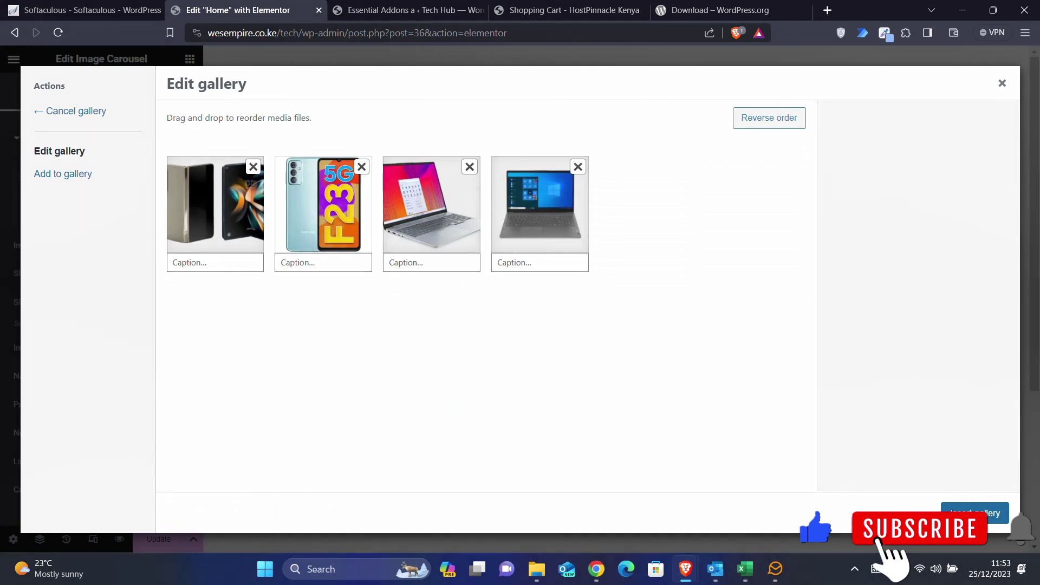
{"action": "left_click", "coordinate": [973, 513]}
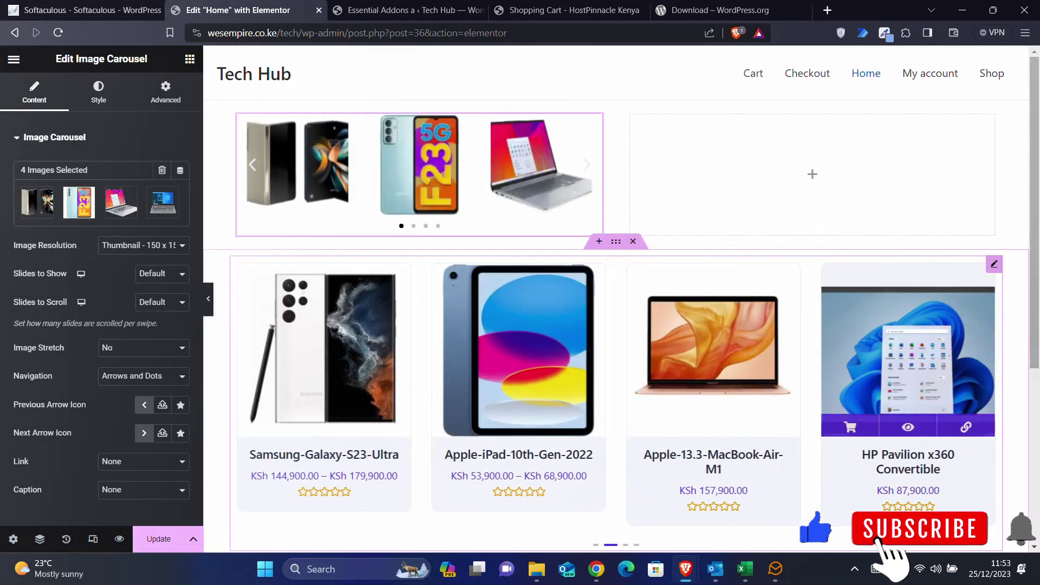
- Show the carousel images at full resolution with one slide at a time, previewing the slides
{"action": "left_click", "coordinate": [161, 246]}
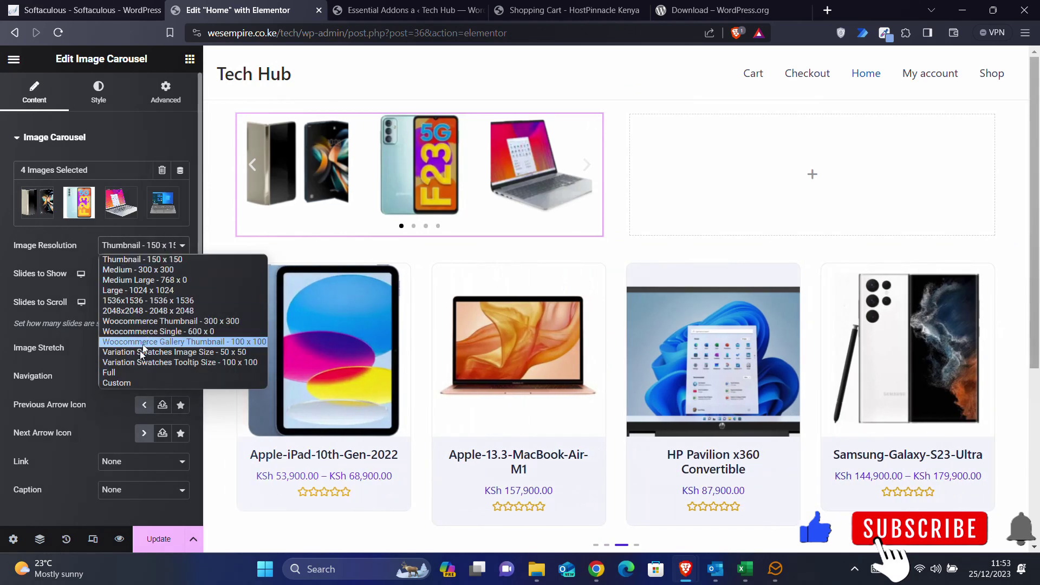
{"action": "left_click", "coordinate": [128, 372]}
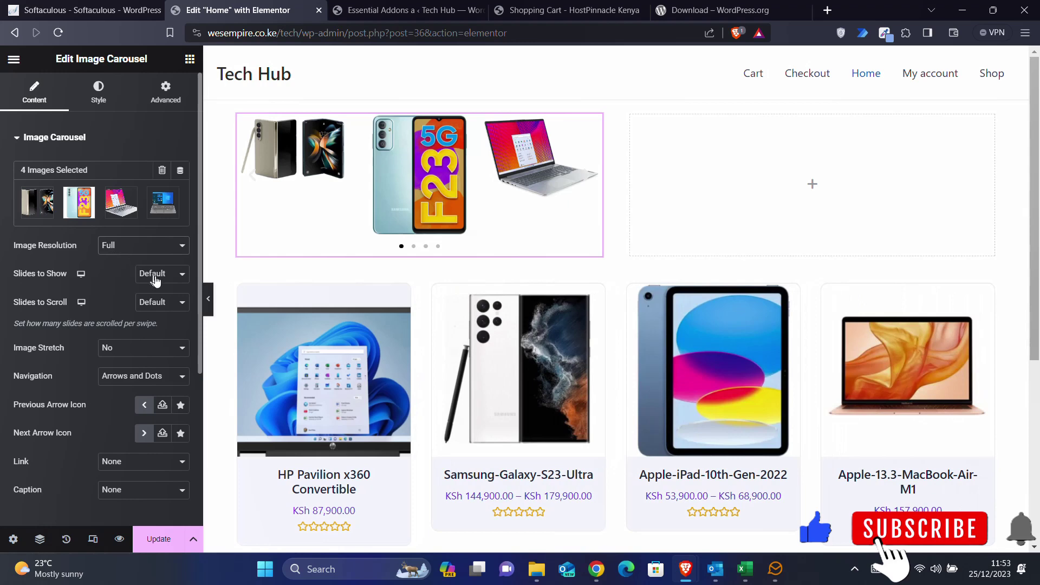
{"action": "left_click", "coordinate": [158, 276]}
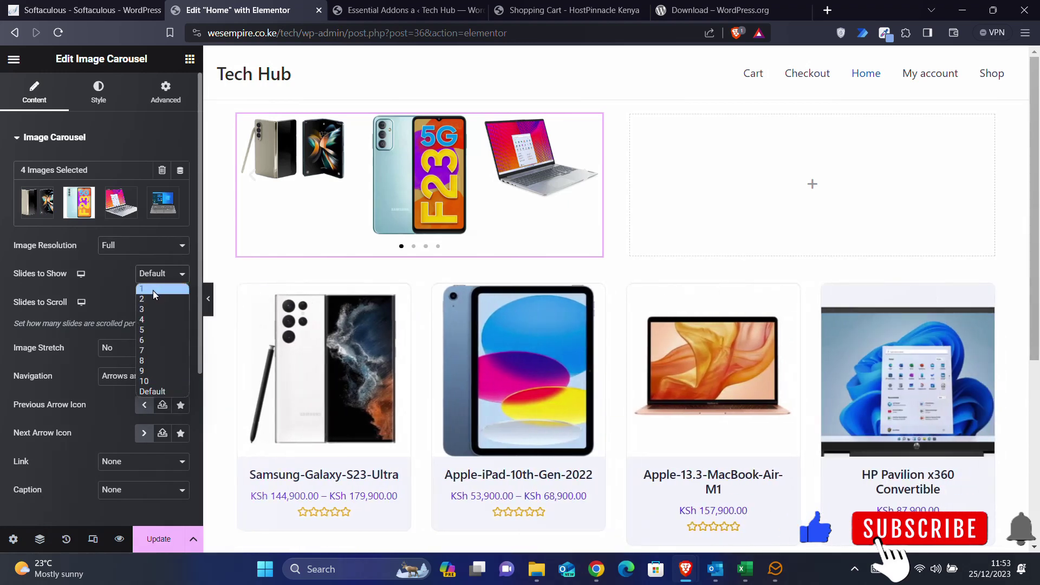
{"action": "left_click", "coordinate": [153, 291]}
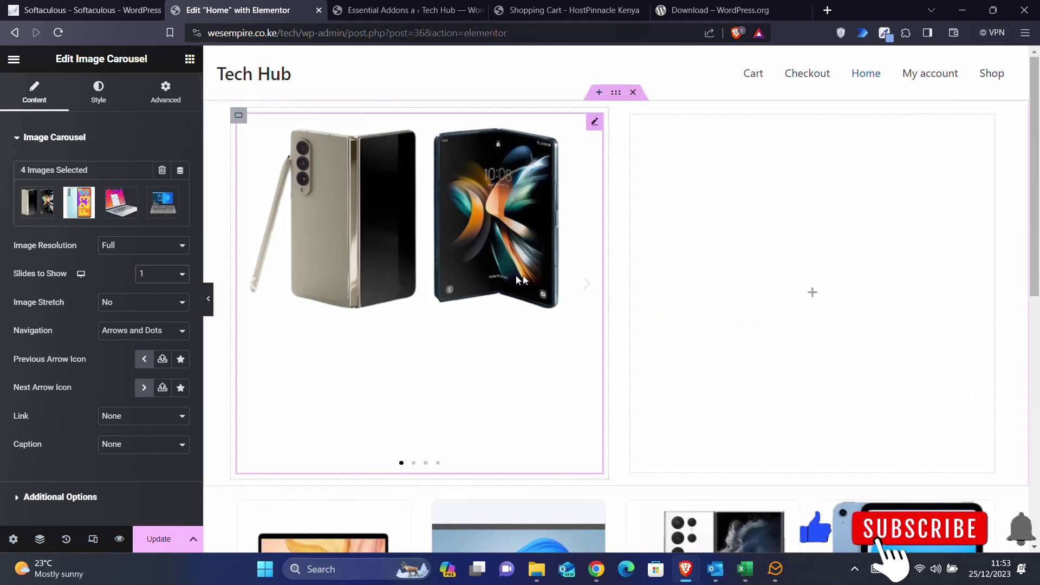
{"action": "left_click", "coordinate": [587, 289]}
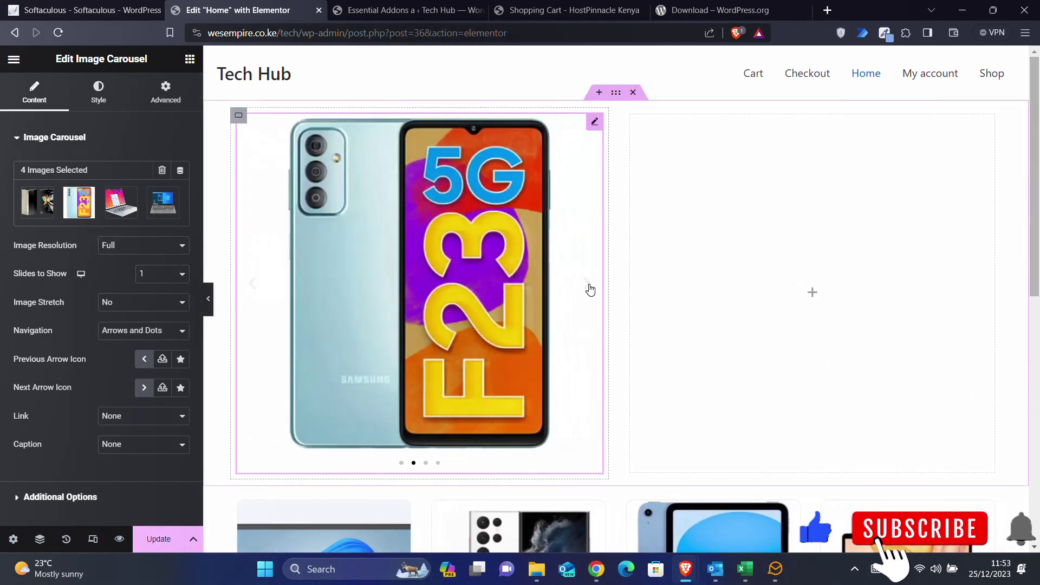
{"action": "left_click", "coordinate": [589, 290]}
{"action": "left_click", "coordinate": [591, 290]}
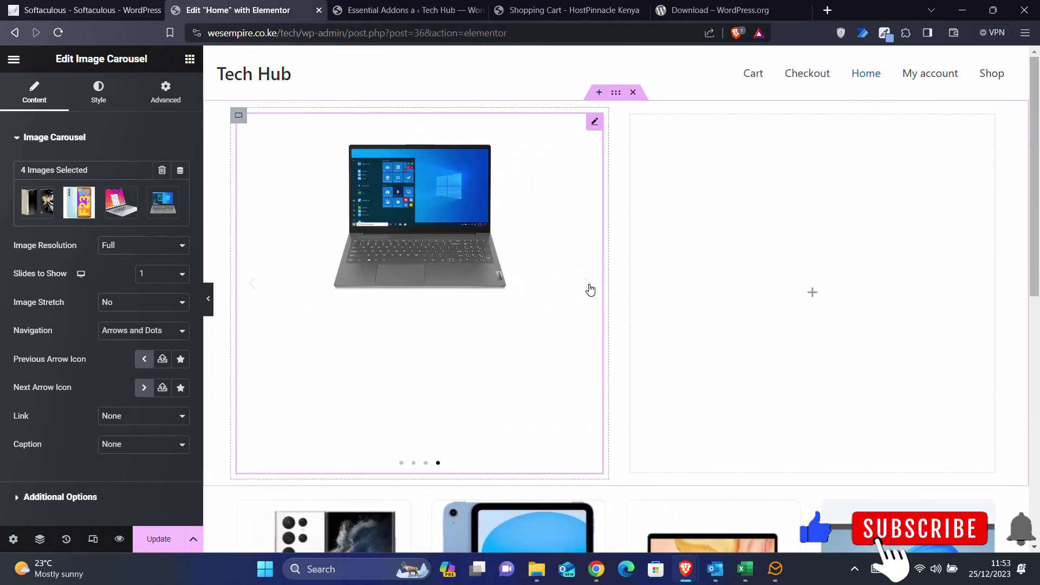
{"action": "left_click", "coordinate": [590, 290]}
{"action": "left_click", "coordinate": [590, 290]}
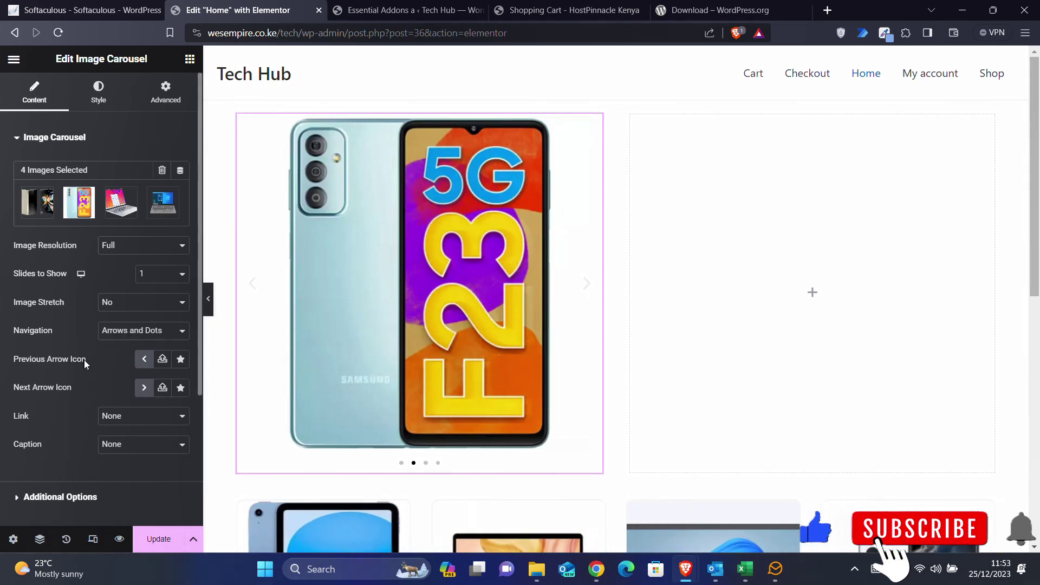
- Under Additional Options, set the carousel's Autoplay Speed to 2000 ms
{"action": "scroll", "coordinate": [84, 360], "scroll_direction": "down", "scroll_amount": 1}
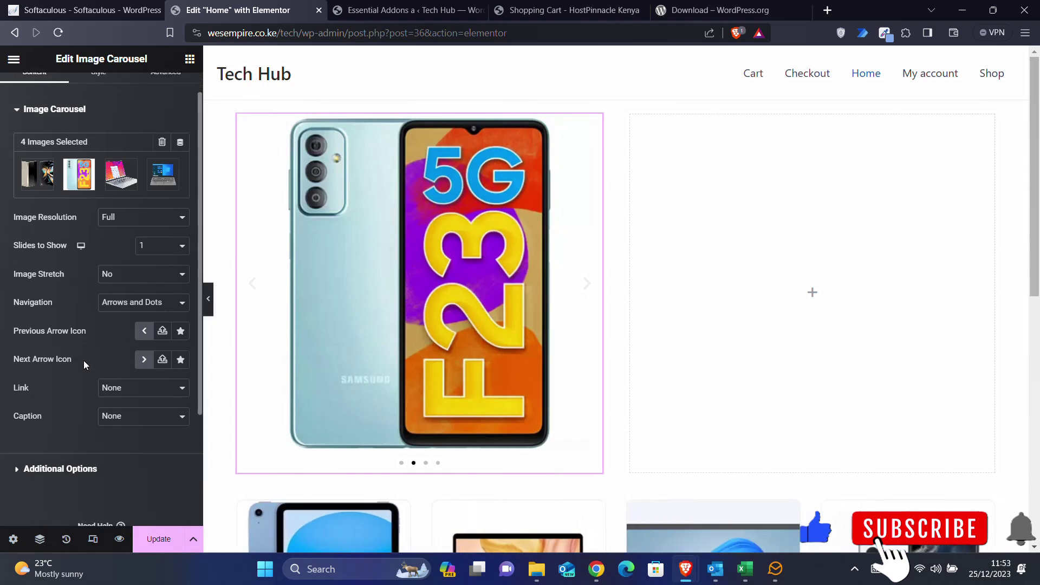
{"action": "left_click", "coordinate": [46, 469]}
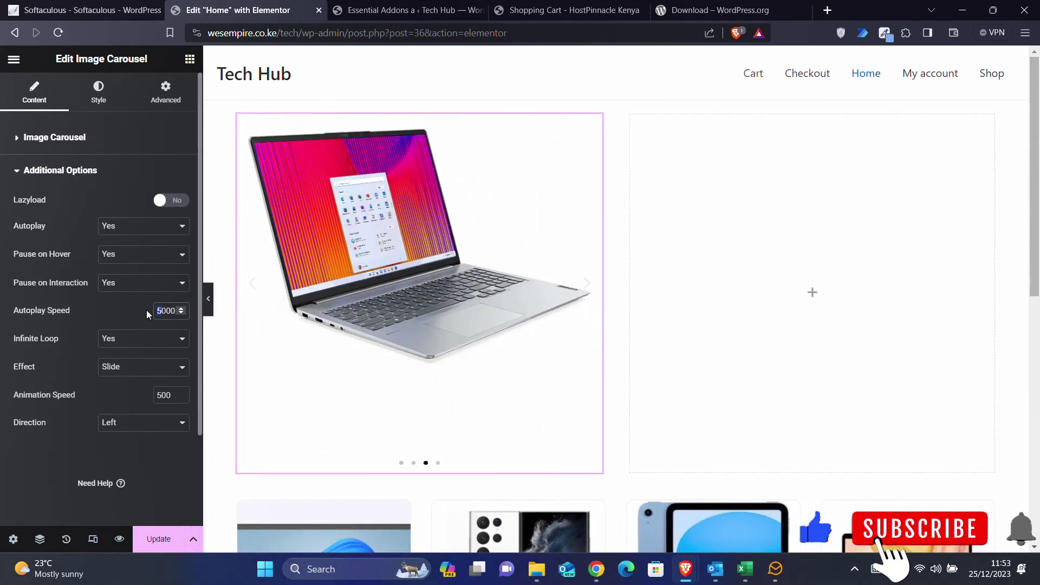
{"action": "type", "text": "2"}
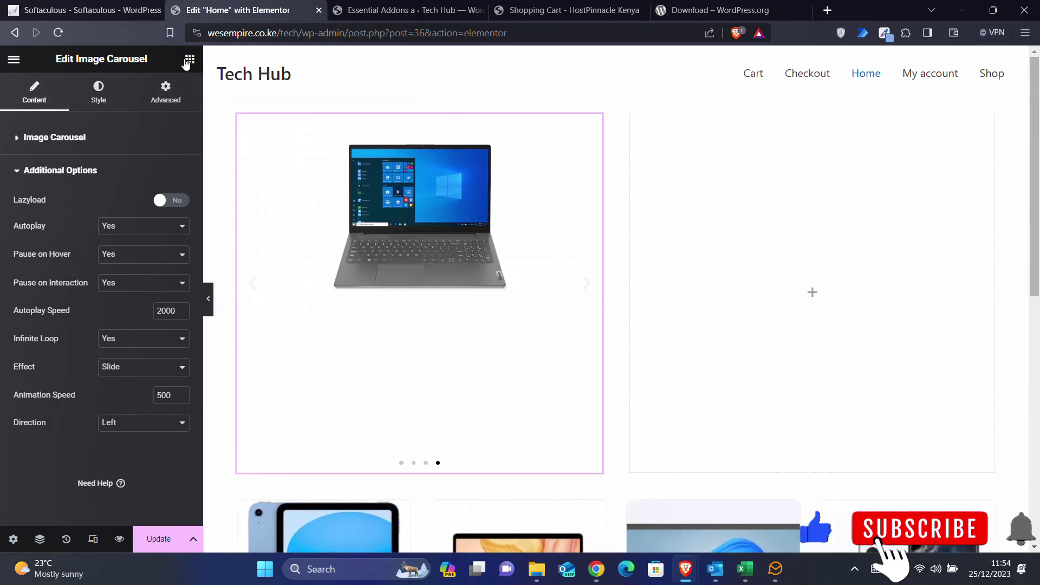
{"action": "left_click", "coordinate": [189, 59]}
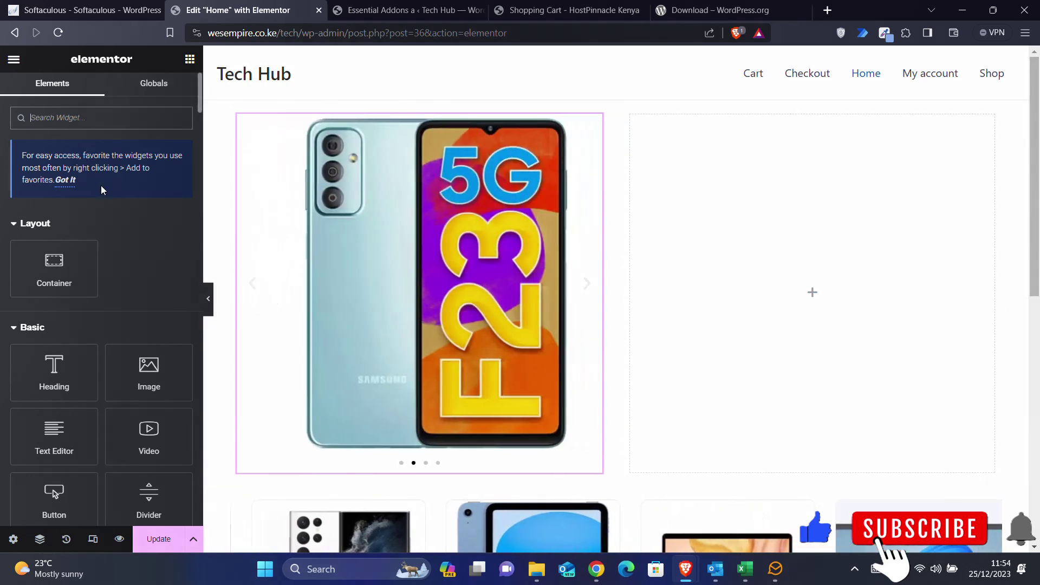
- Add a Heading widget to the empty right column titled 'Welcome To Tech Hub Kenya'
{"action": "type", "text": "hea"}
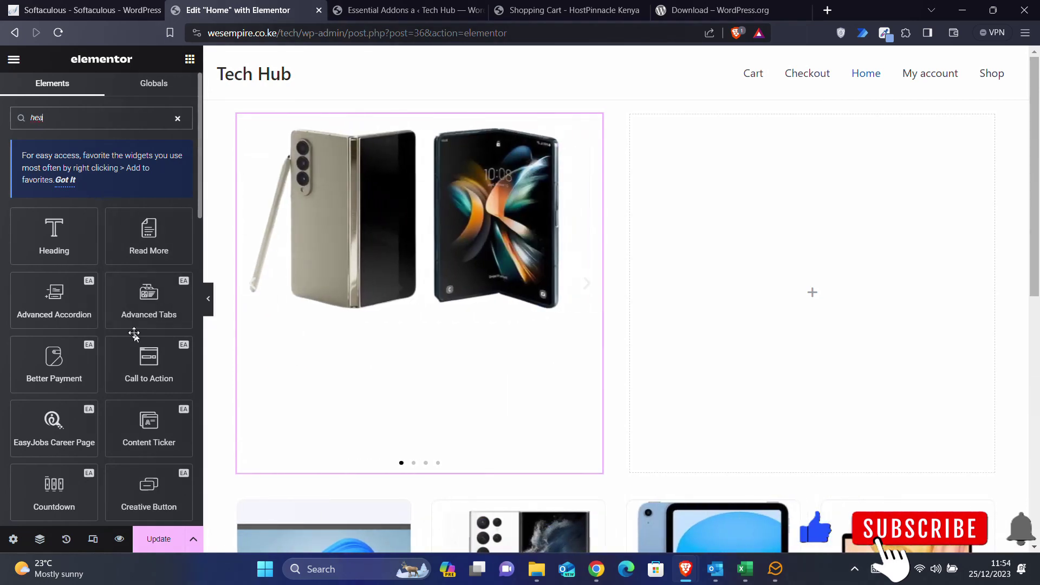
{"action": "scroll", "coordinate": [142, 396], "scroll_direction": "down", "scroll_amount": 1}
{"action": "scroll", "coordinate": [142, 396], "scroll_direction": "down", "scroll_amount": 5}
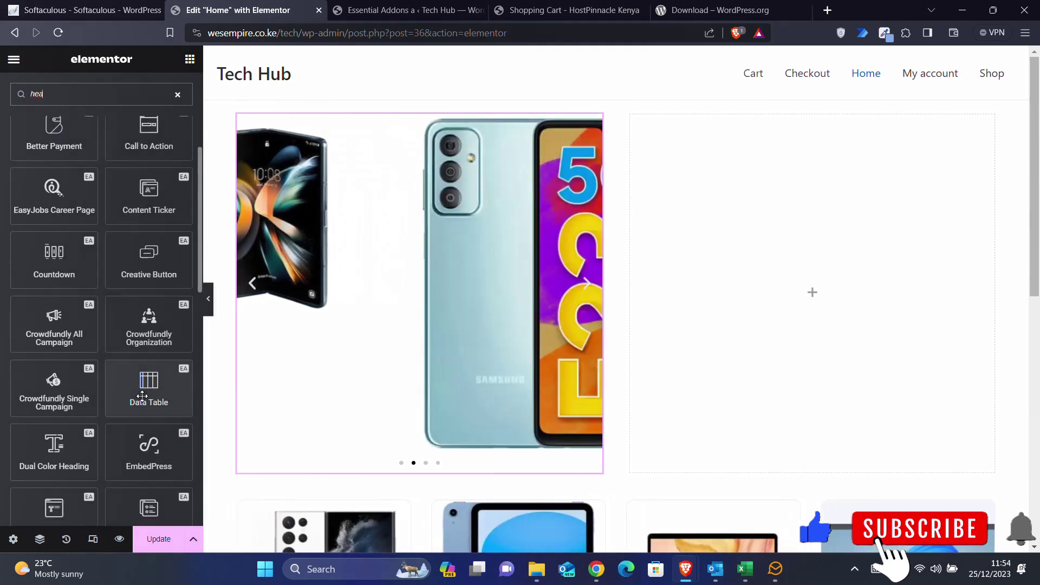
{"action": "scroll", "coordinate": [75, 268], "scroll_direction": "up", "scroll_amount": 6}
{"action": "left_click_drag", "start_coordinate": [54, 238], "coordinate": [807, 301]}
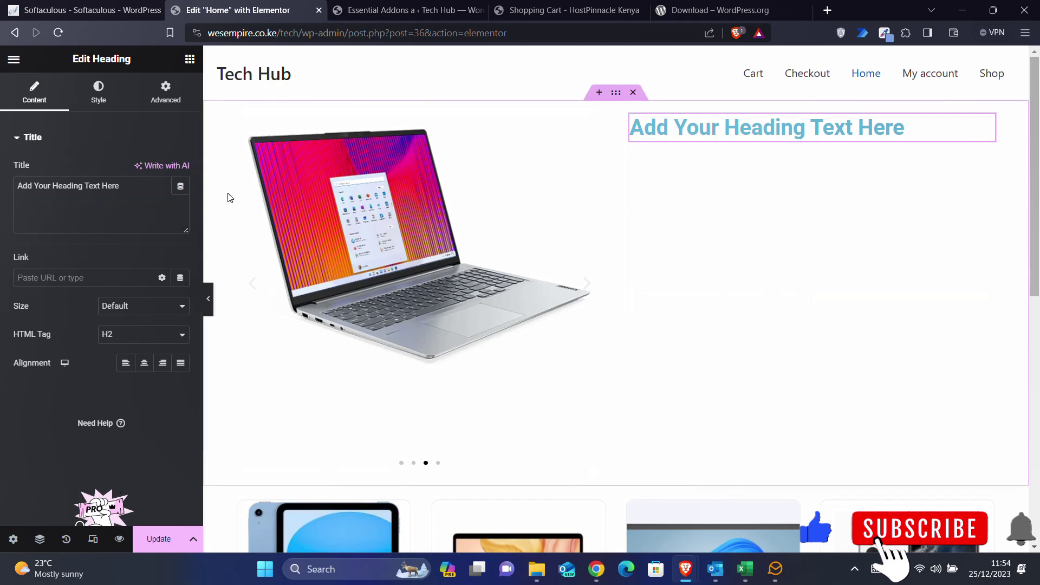
{"action": "left_click_drag", "start_coordinate": [128, 186], "coordinate": [0, 190]}
{"action": "type", "text": "W"}
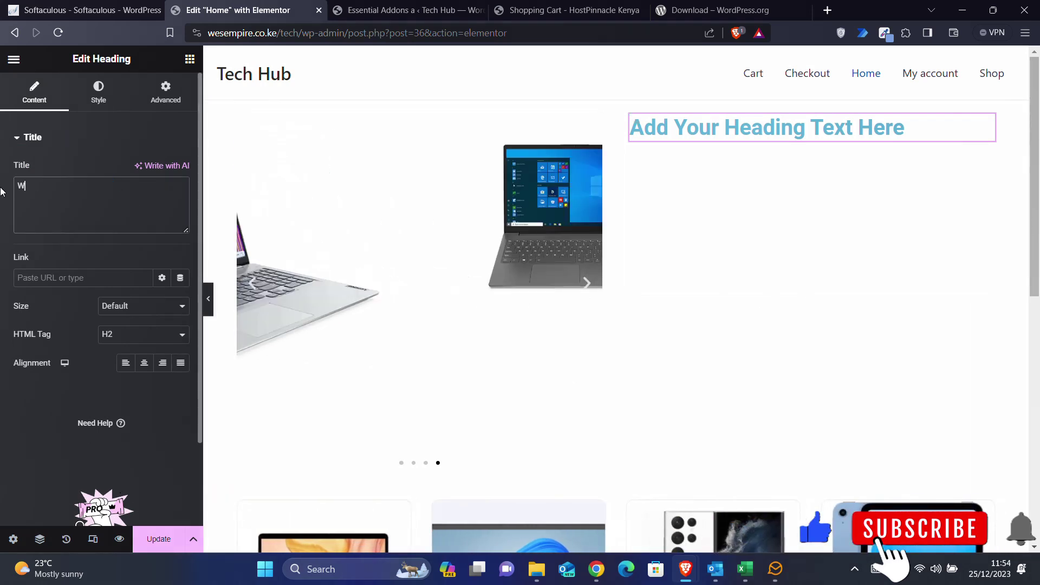
{"action": "type", "text": "elcome "}
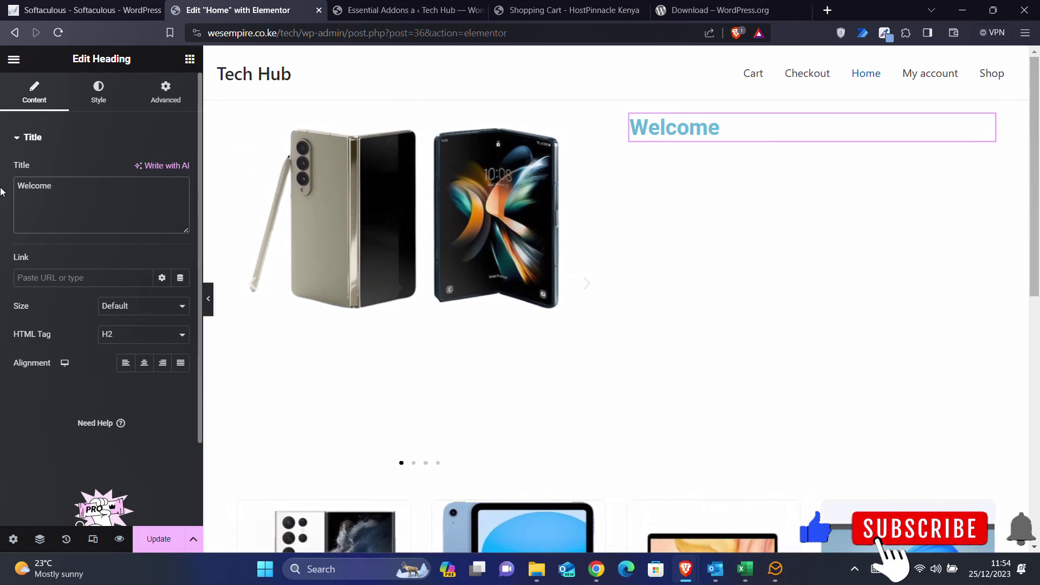
{"action": "type", "text": "To Tech "}
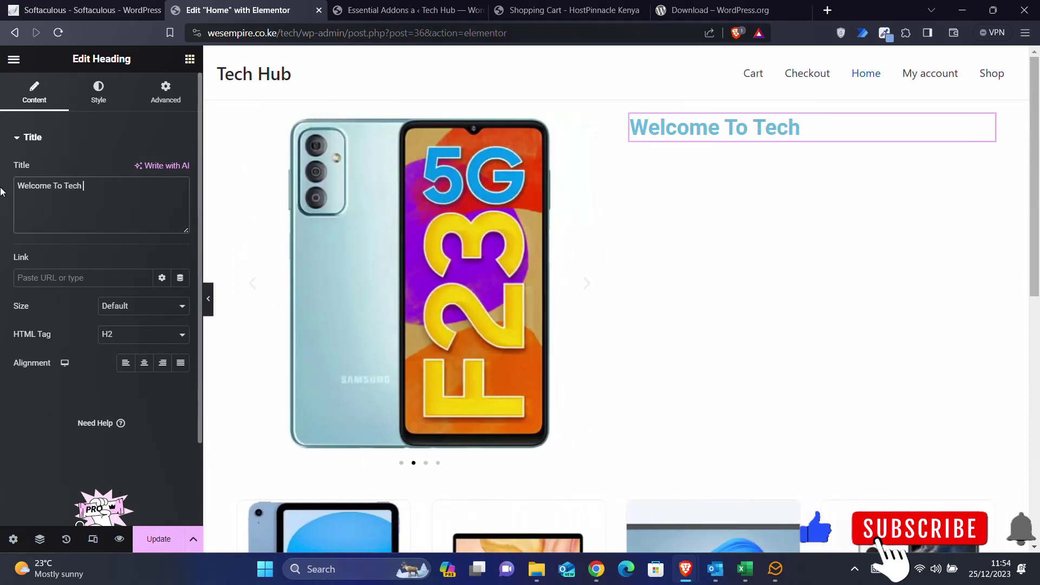
{"action": "type", "text": "Hub Kenya"}
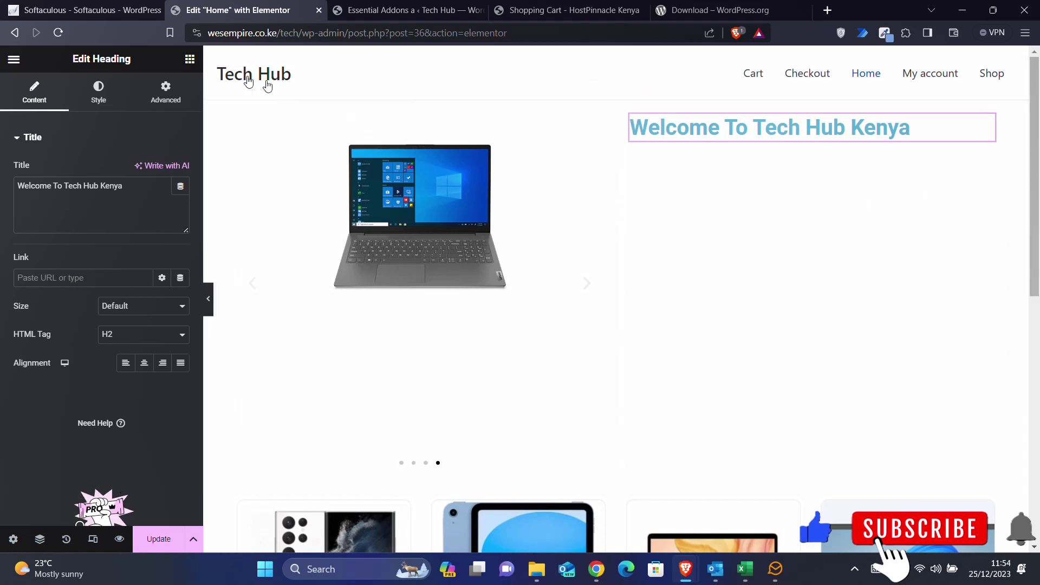
{"action": "left_click", "coordinate": [189, 59]}
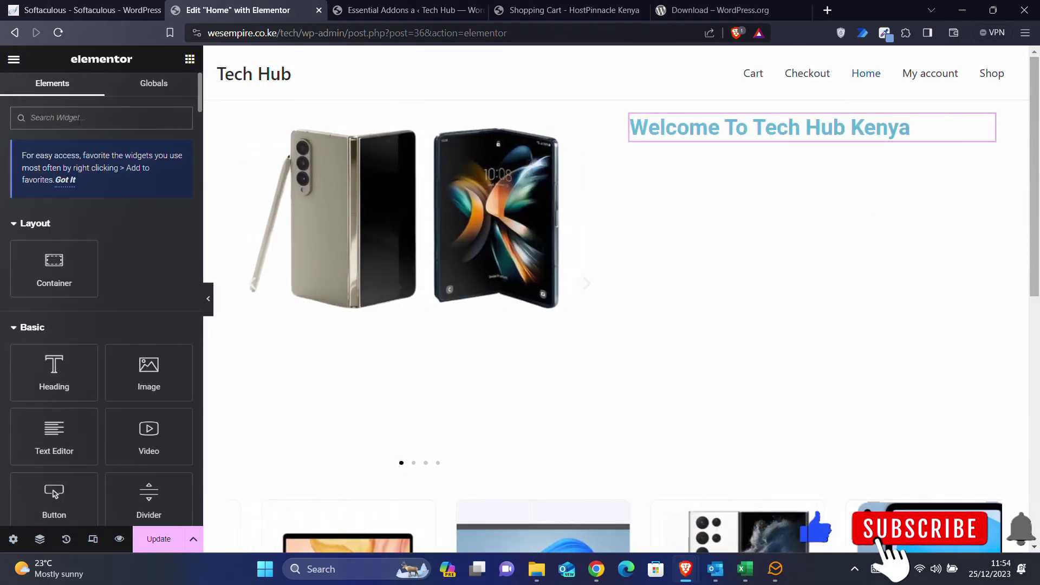
- Add a Text Editor under the heading reading 'Your one stop shop for all computing and smartphone devices.'
{"action": "left_click_drag", "start_coordinate": [54, 430], "coordinate": [974, 130]}
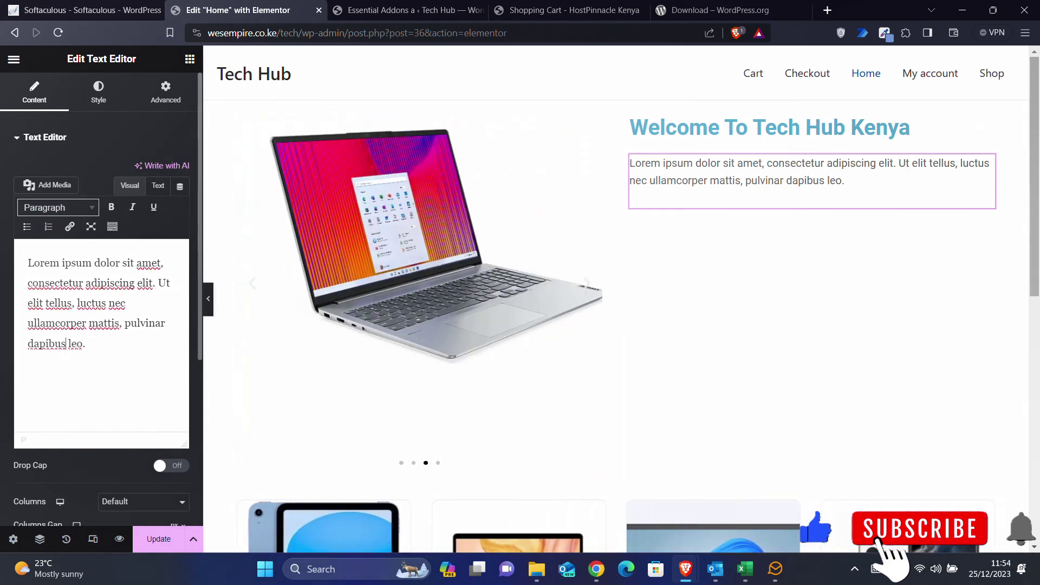
{"action": "key", "text": "ctrl+a"}
{"action": "type", "text": "Your"}
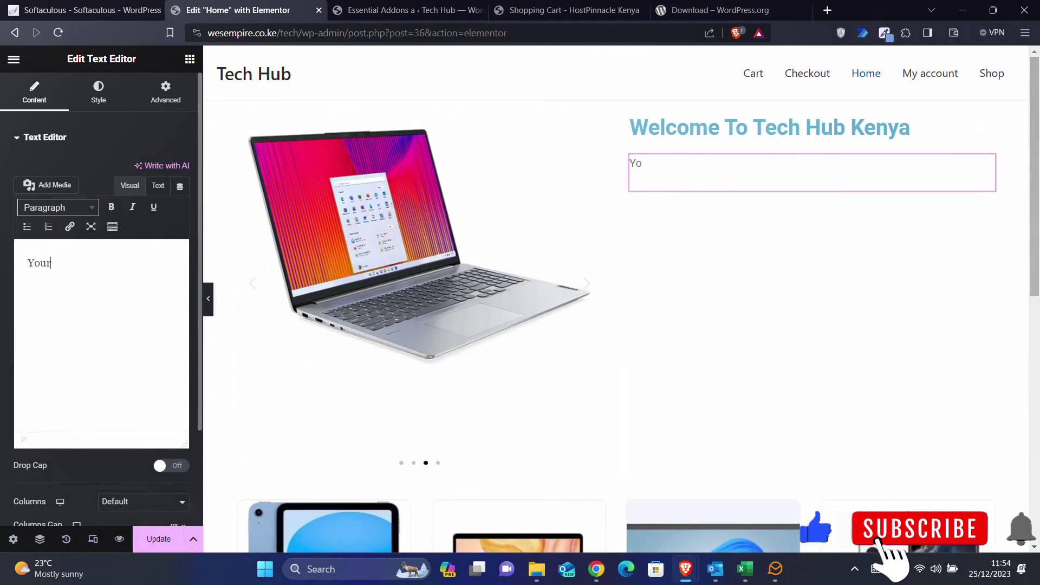
{"action": "type", "text": " one stop "}
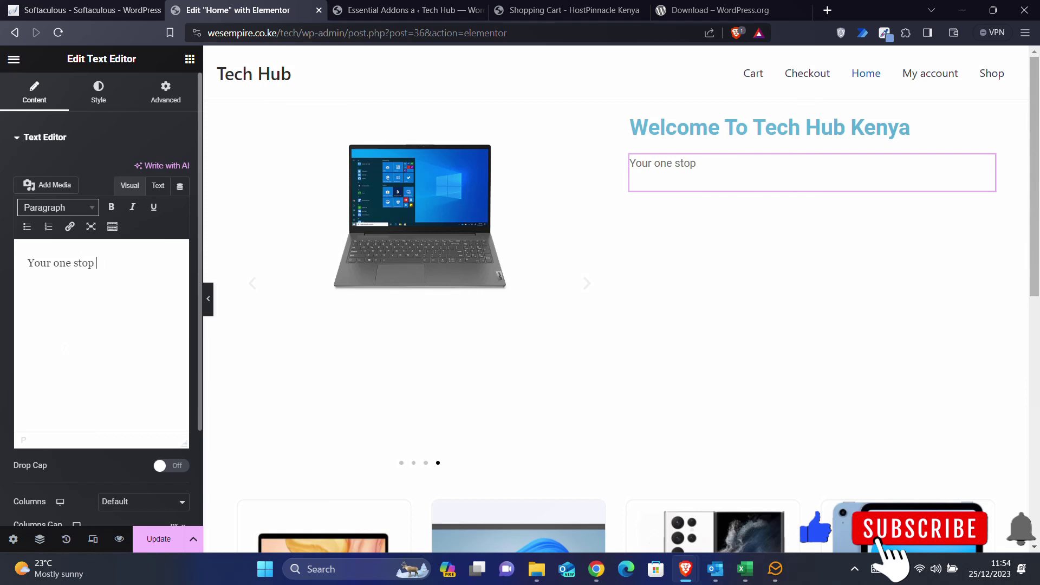
{"action": "type", "text": "shop for"}
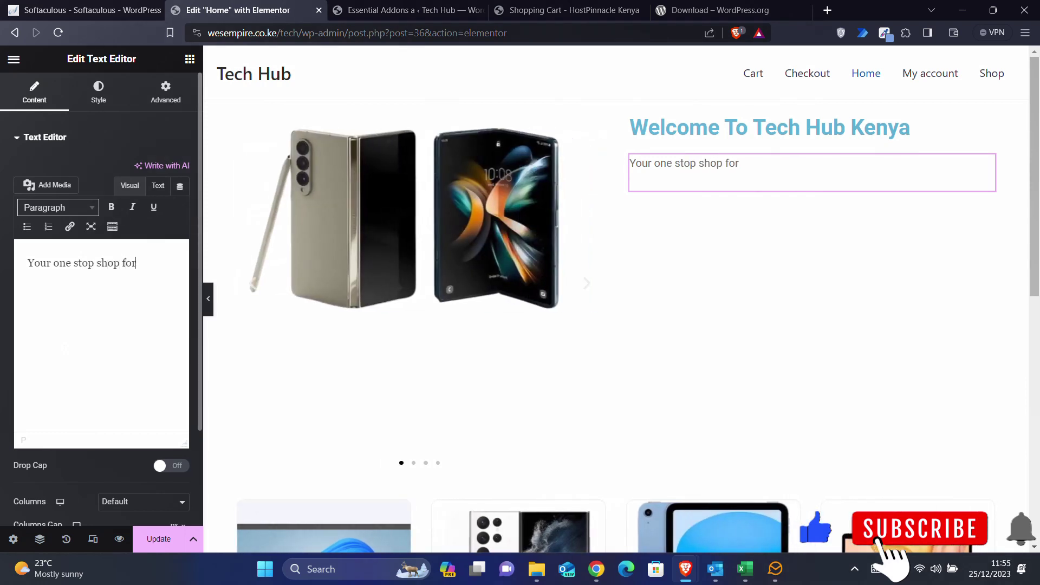
{"action": "type", "text": " all compu"}
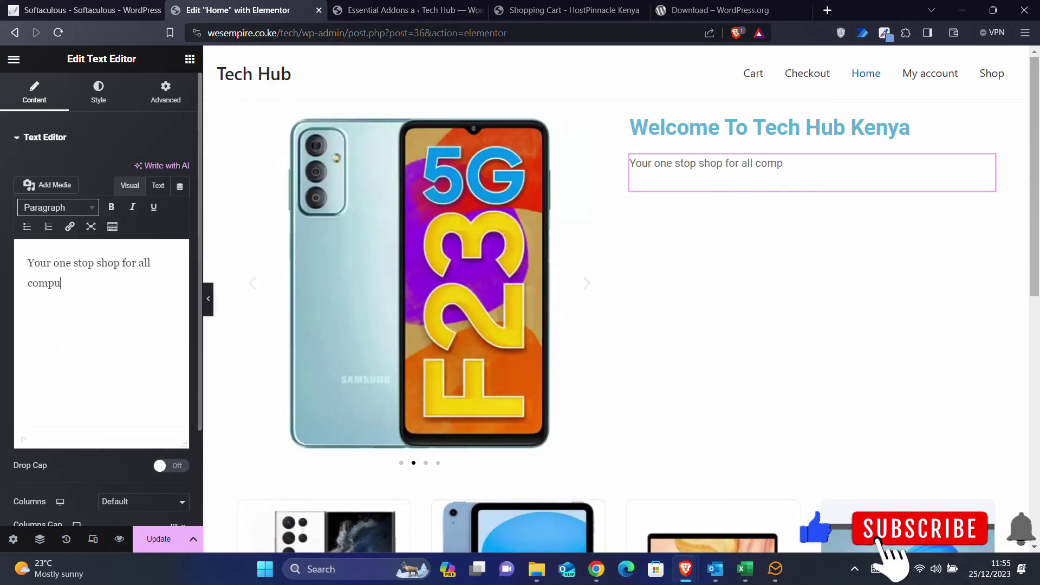
{"action": "type", "text": "ting and"}
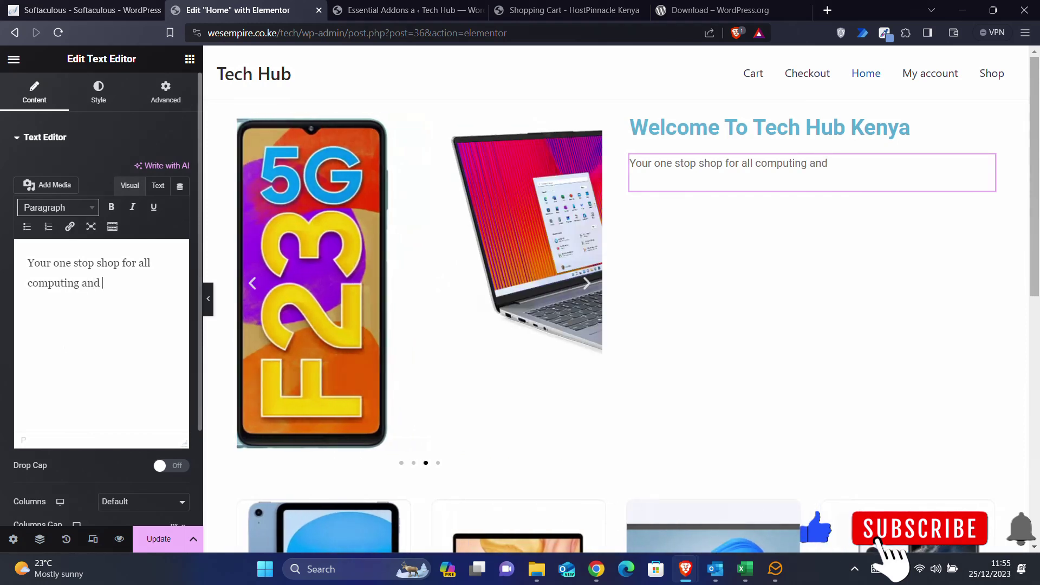
{"action": "type", "text": " smart"}
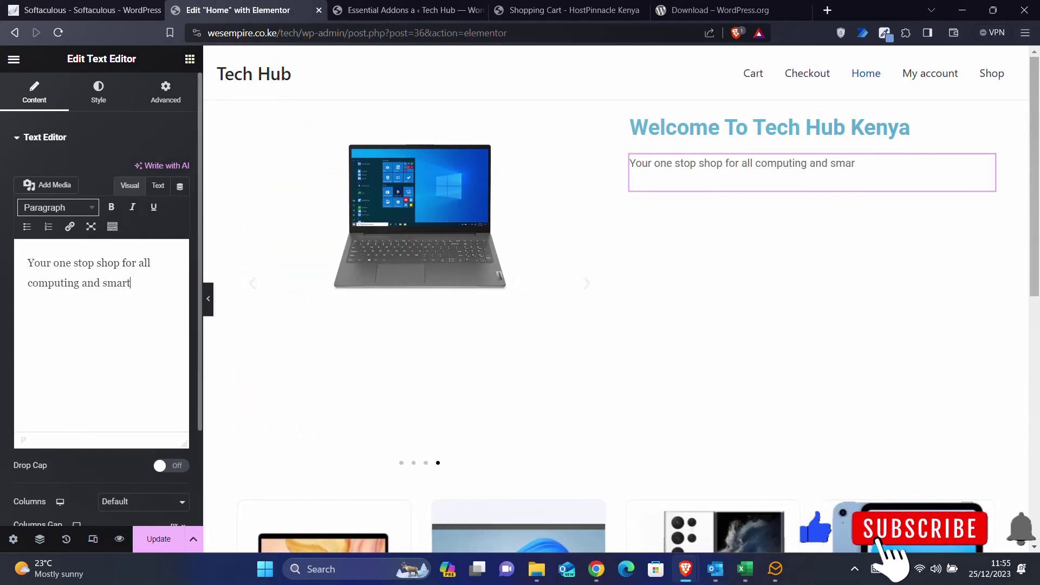
{"action": "type", "text": "phone dev"}
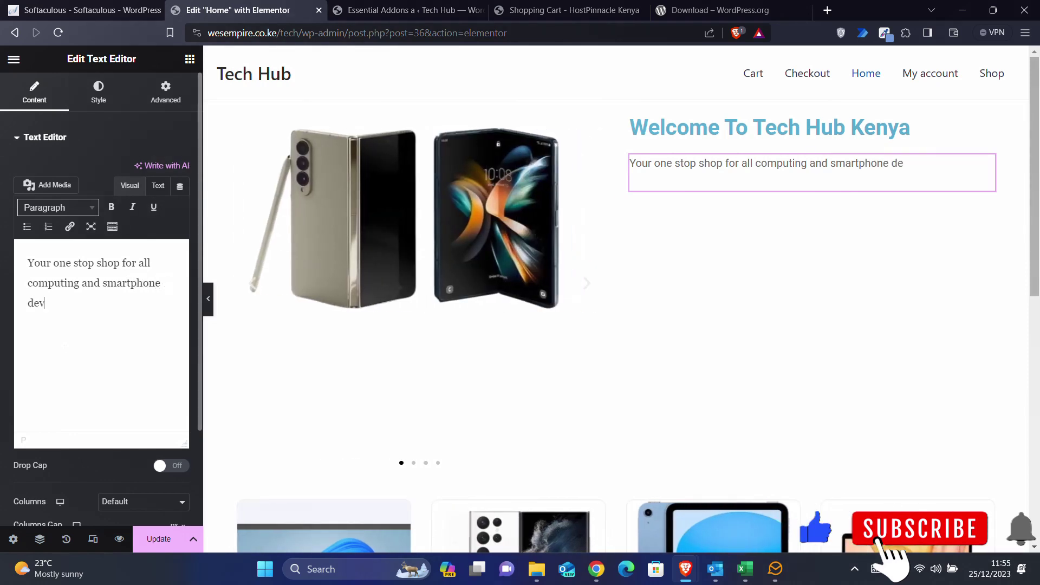
{"action": "type", "text": "ices."}
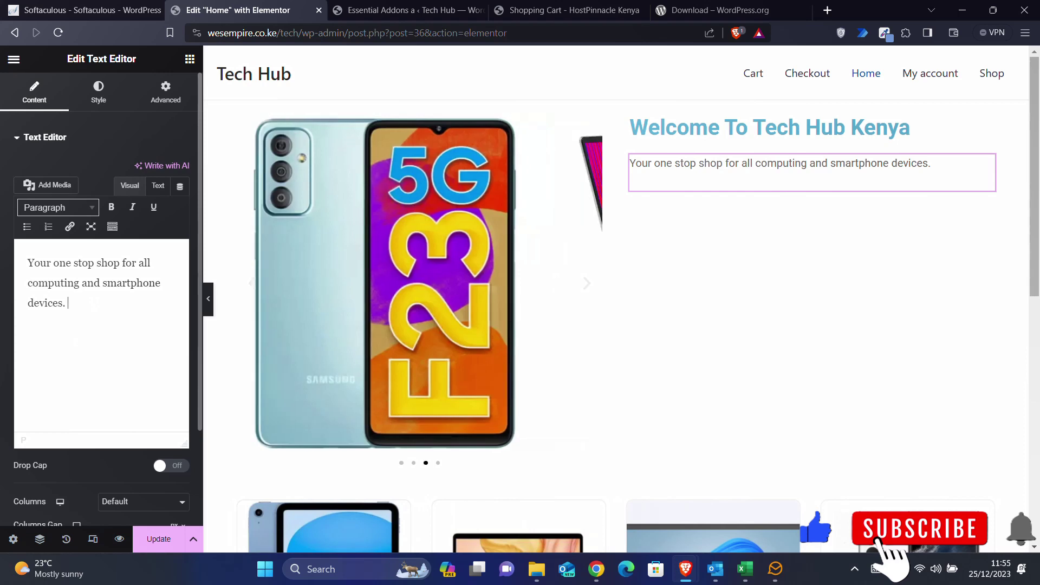
- Add a 'Shop Now!' Button widget beneath the tagline, linked to the Shop page
{"action": "left_click", "coordinate": [189, 59]}
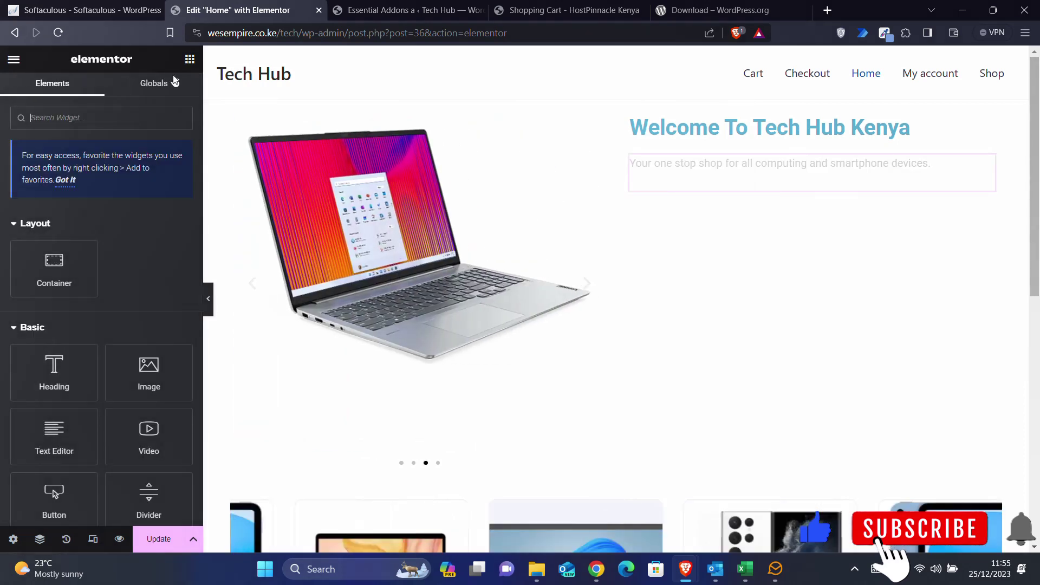
{"action": "type", "text": "butt"}
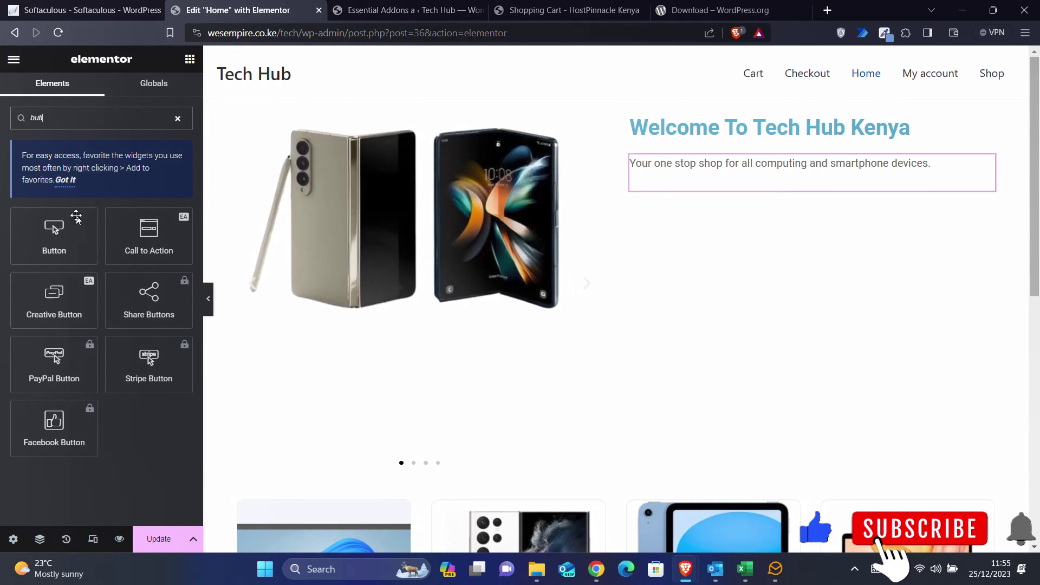
{"action": "left_click_drag", "start_coordinate": [54, 244], "coordinate": [981, 179]}
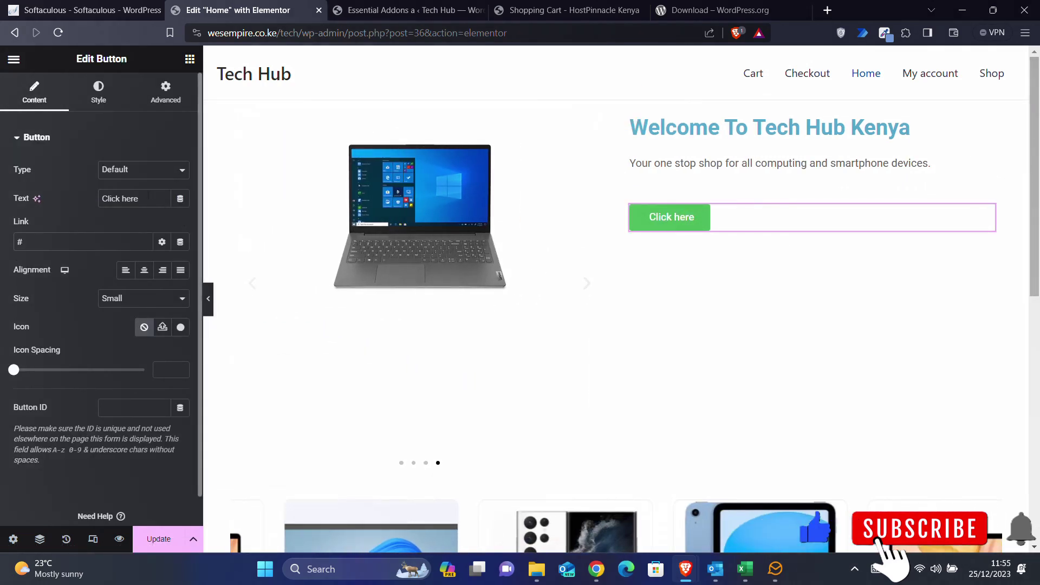
{"action": "type", "text": "S"}
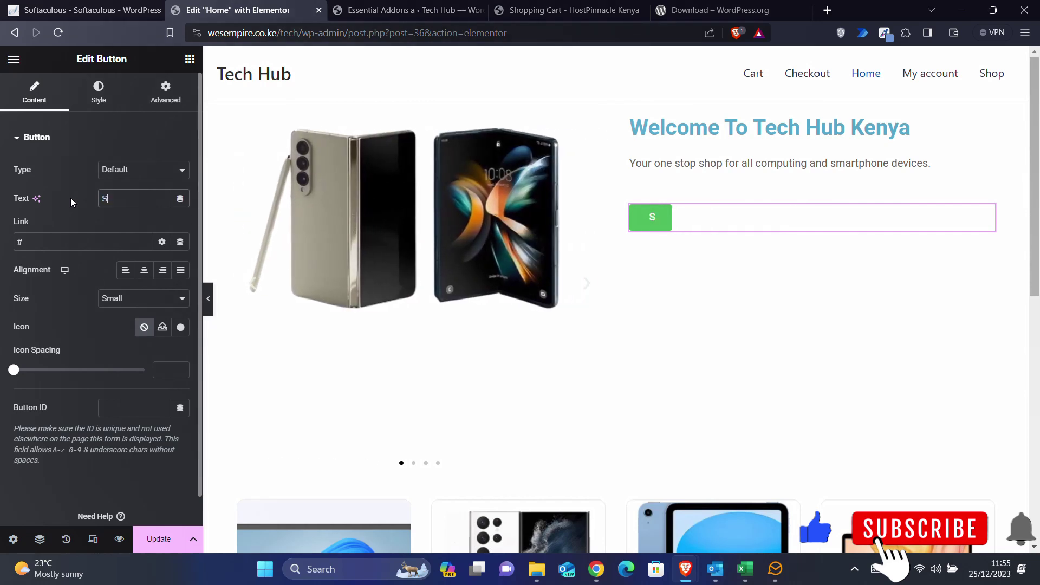
{"action": "type", "text": "hop Now"}
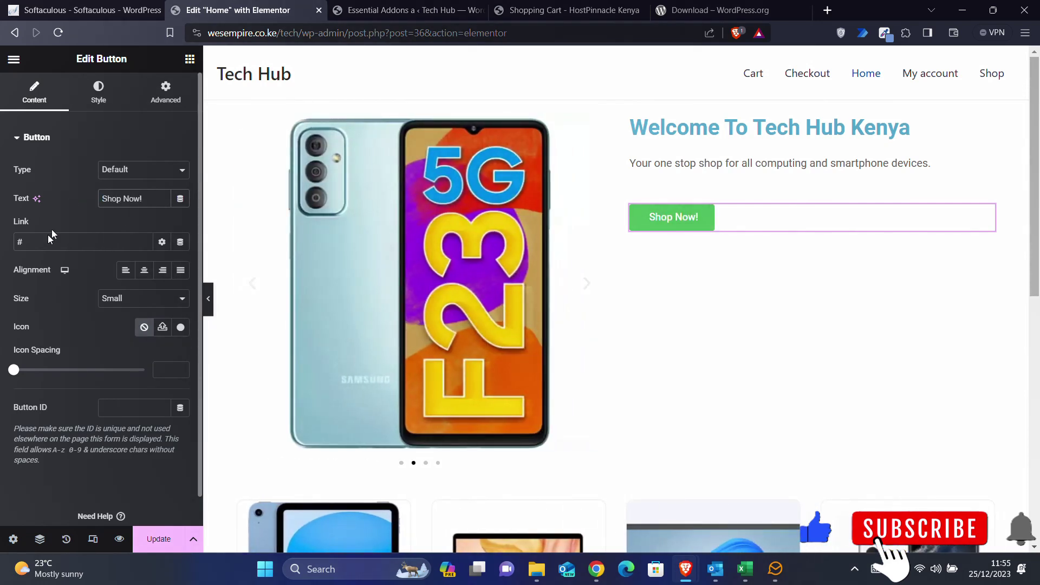
{"action": "type", "text": "!"}
{"action": "key", "text": "Tab"}
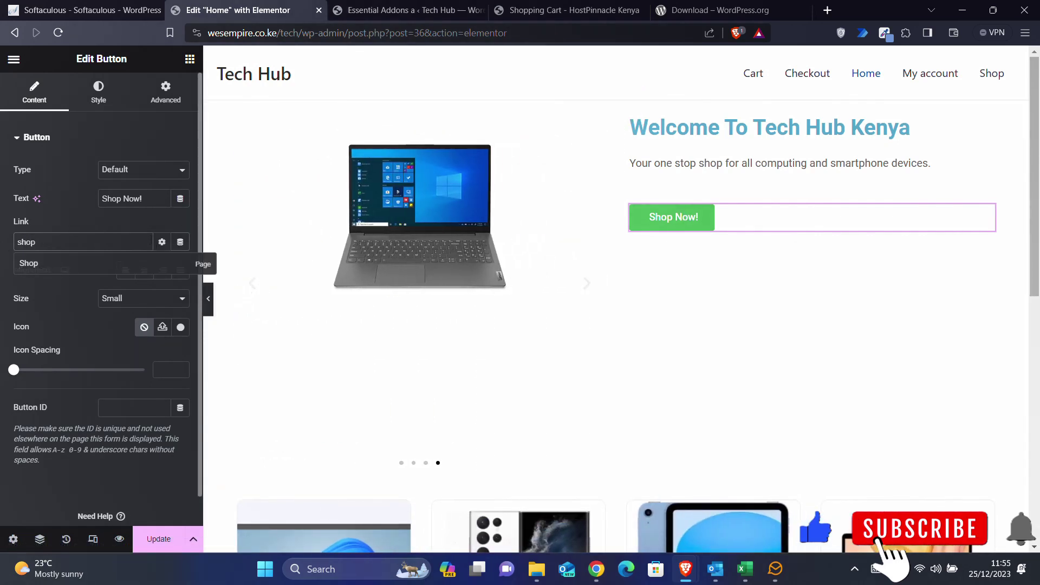
{"action": "left_click", "coordinate": [32, 267]}
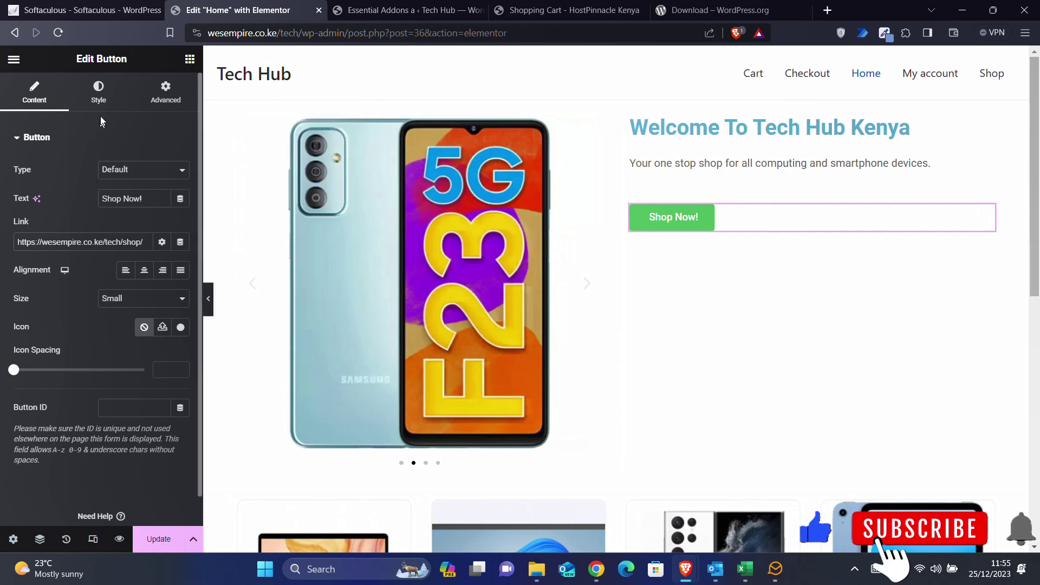
- Give the Shop Now button a 20 px border radius on every corner
{"action": "left_click", "coordinate": [99, 93]}
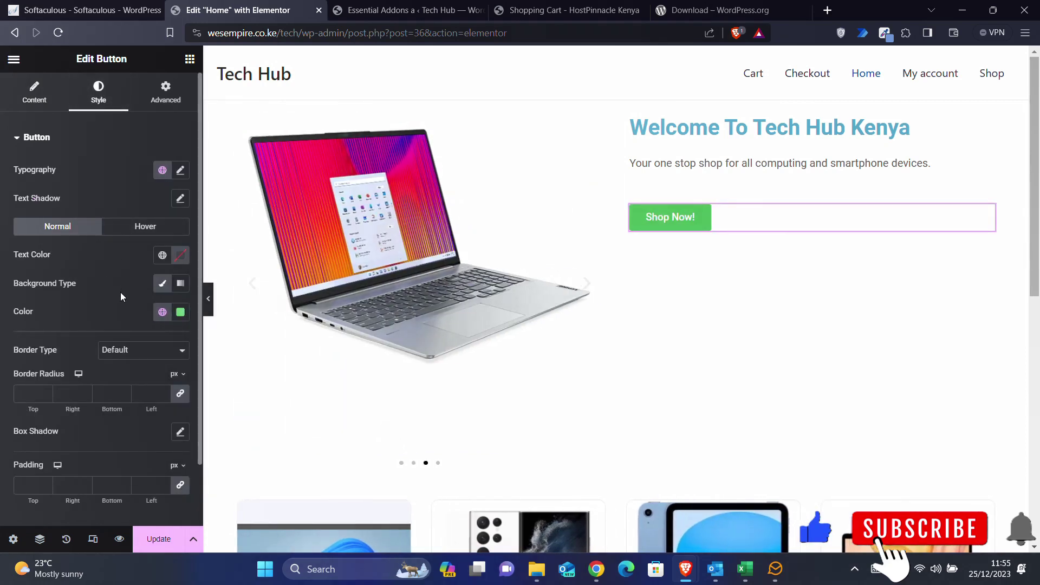
{"action": "left_click", "coordinate": [28, 394]}
{"action": "type", "text": "20"}
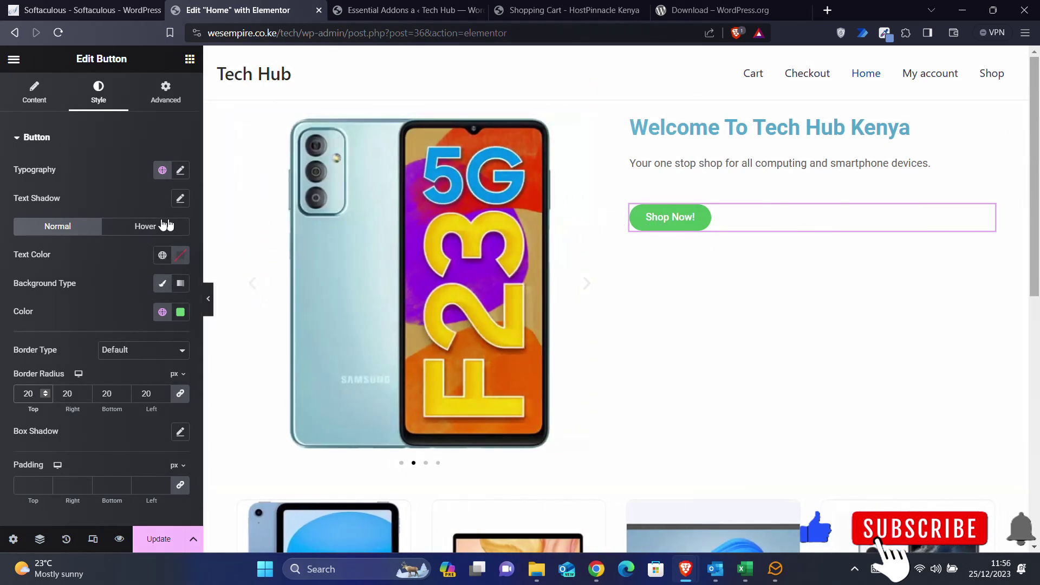
- Set the button's hover background to grey #7A7070, leaving the hover border colour cleared
{"action": "left_click", "coordinate": [147, 225]}
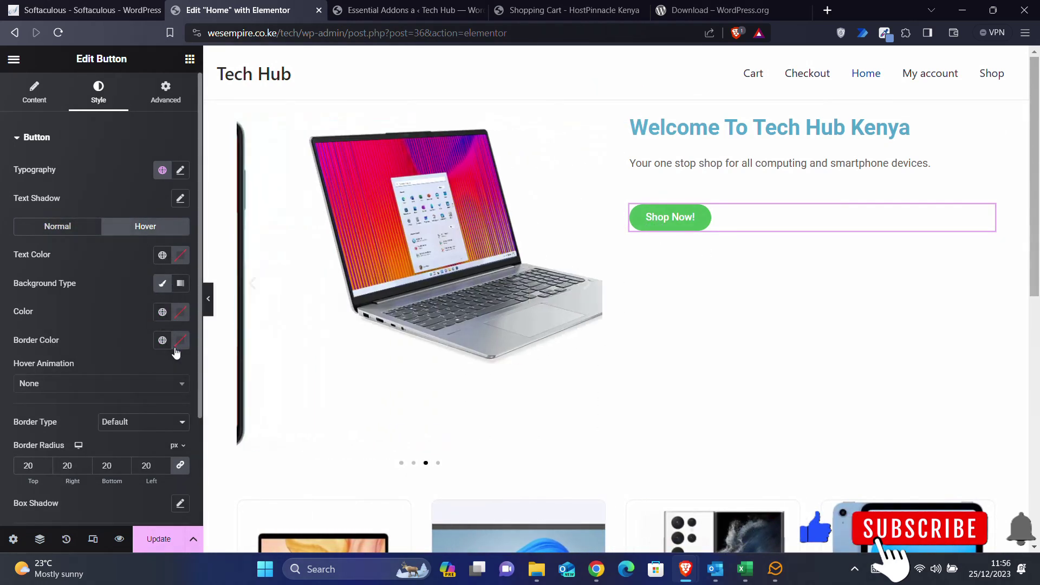
{"action": "left_click", "coordinate": [180, 341]}
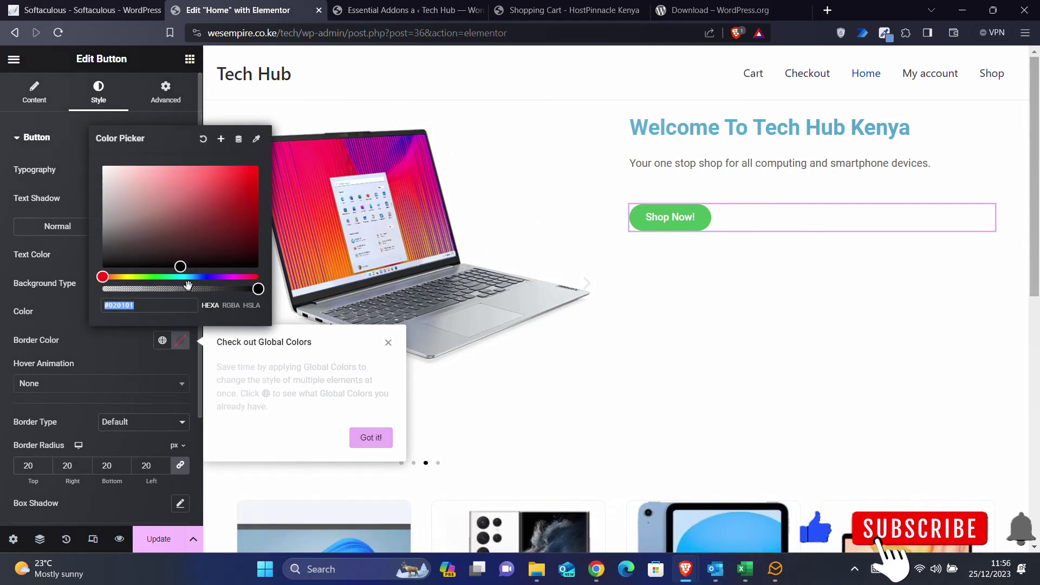
{"action": "left_click", "coordinate": [180, 267]}
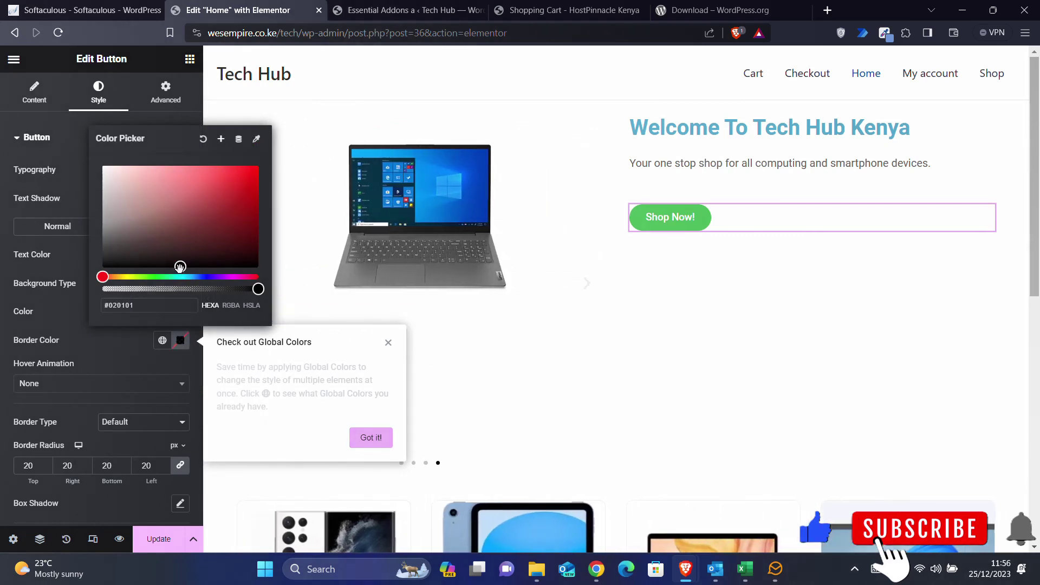
{"action": "left_click_drag", "start_coordinate": [180, 266], "coordinate": [116, 233]}
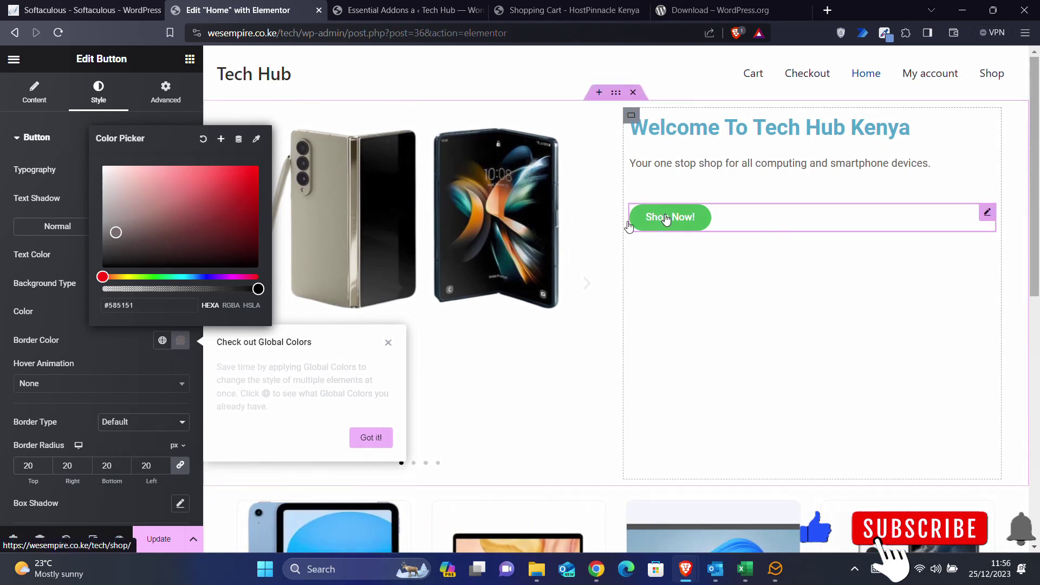
{"action": "left_click", "coordinate": [100, 337]}
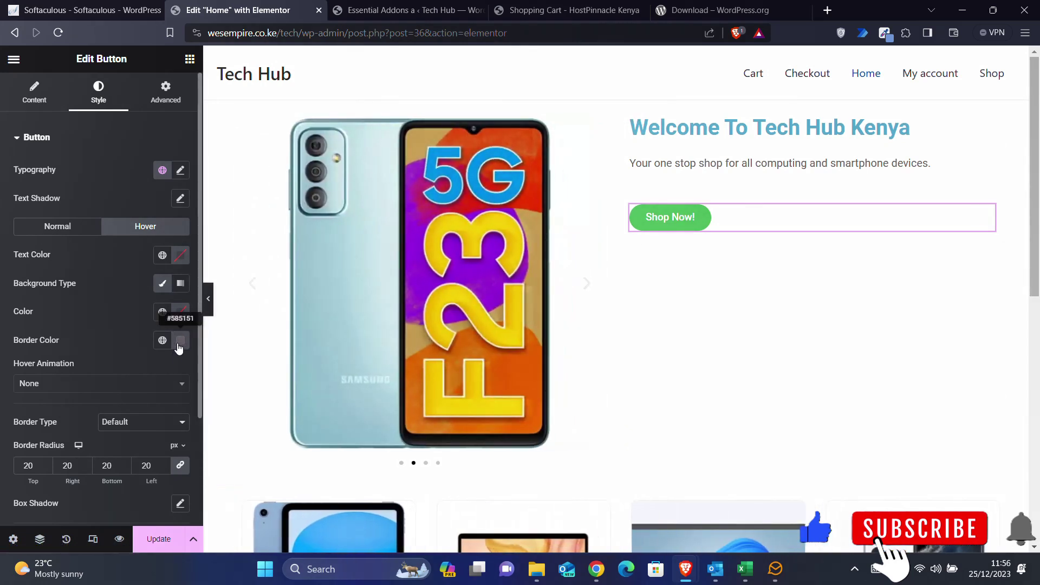
{"action": "left_click", "coordinate": [179, 345]}
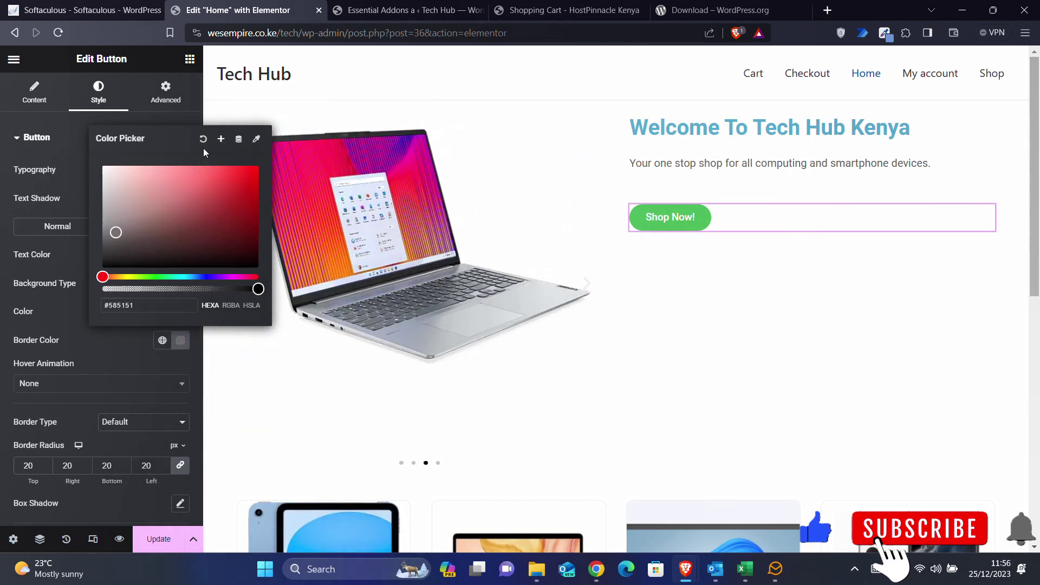
{"action": "left_click", "coordinate": [203, 138]}
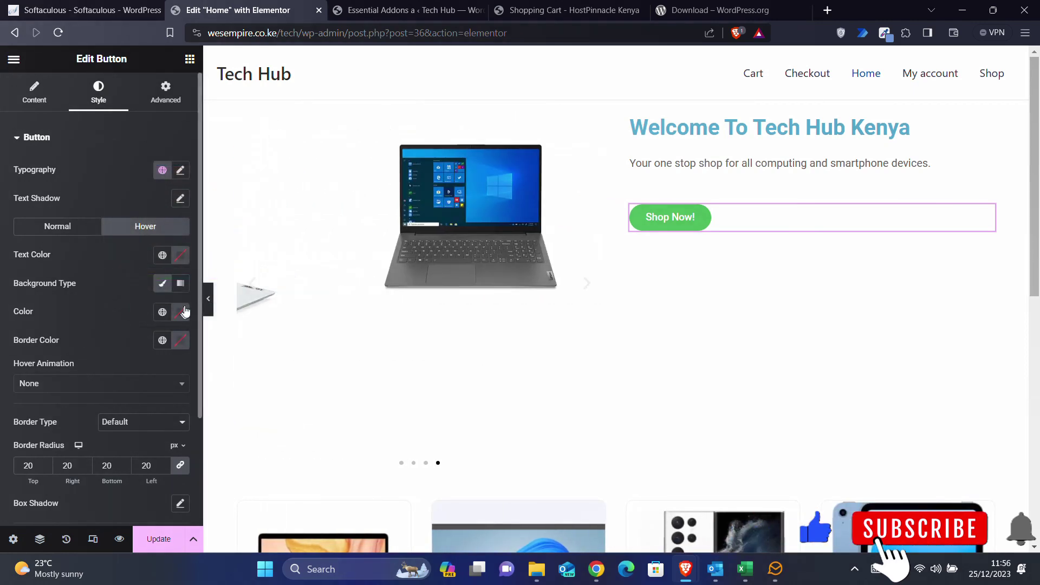
{"action": "left_click", "coordinate": [183, 313]}
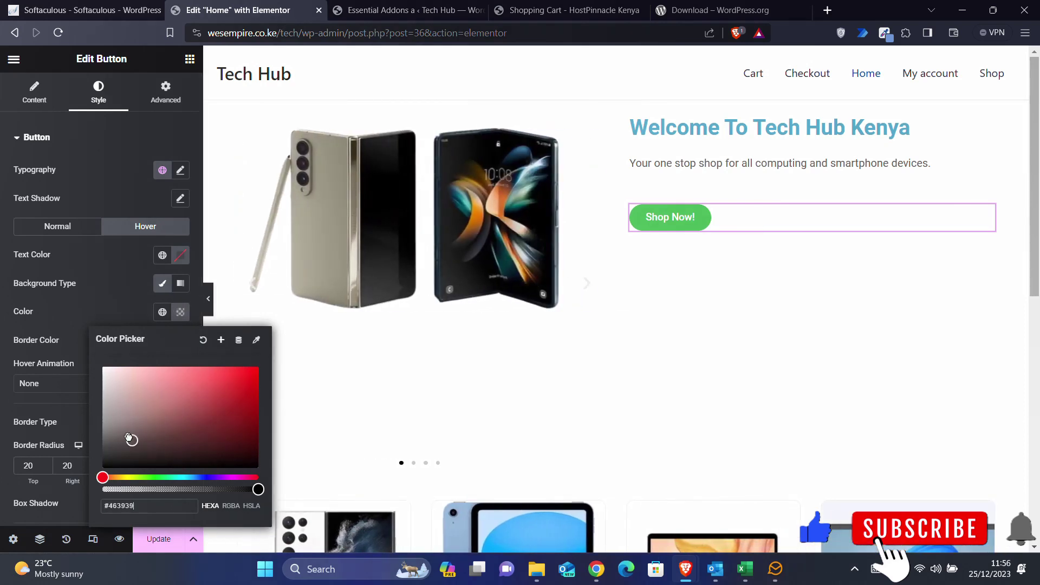
{"action": "left_click_drag", "start_coordinate": [116, 421], "coordinate": [116, 419]}
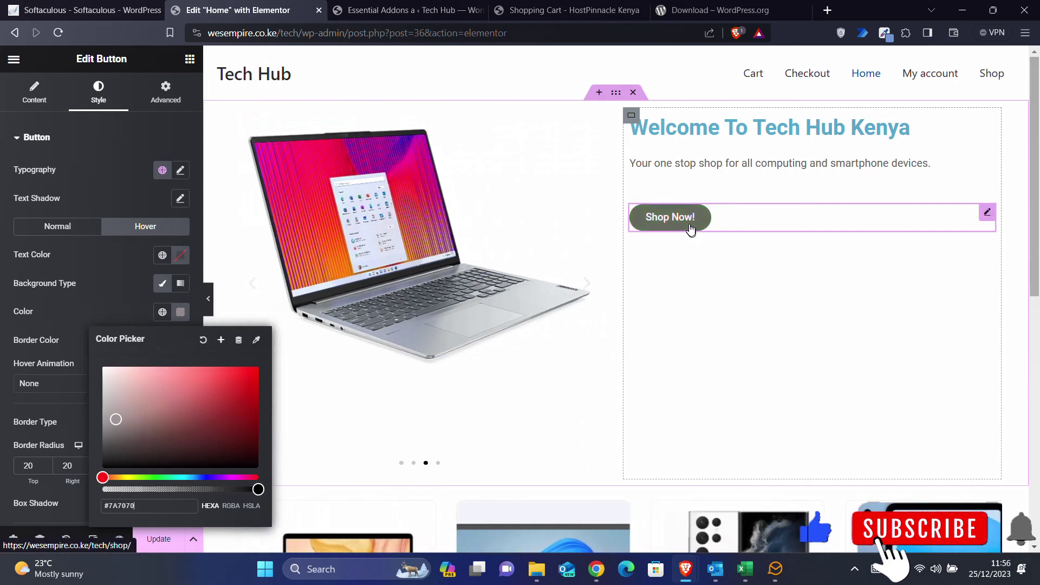
{"action": "left_click", "coordinate": [95, 302]}
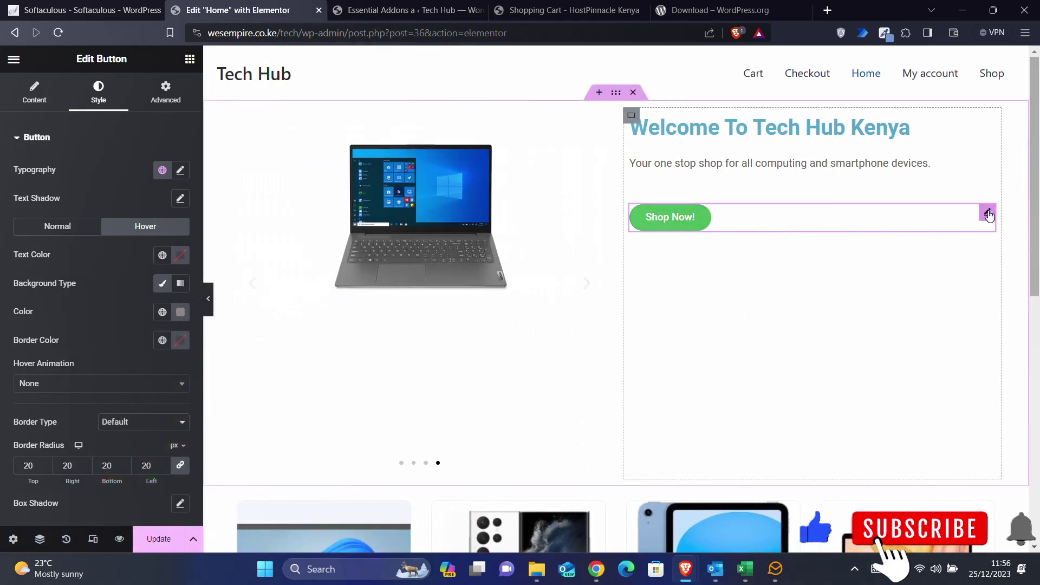
- Centre the Shop Now button and set the container's Justify Content to Center
{"action": "left_click", "coordinate": [44, 89]}
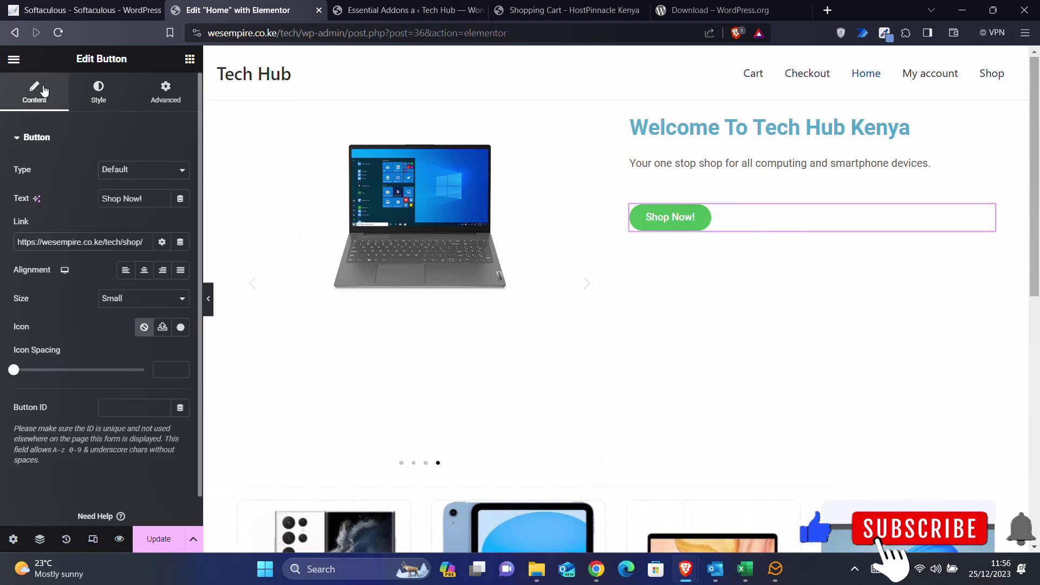
{"action": "left_click", "coordinate": [145, 277]}
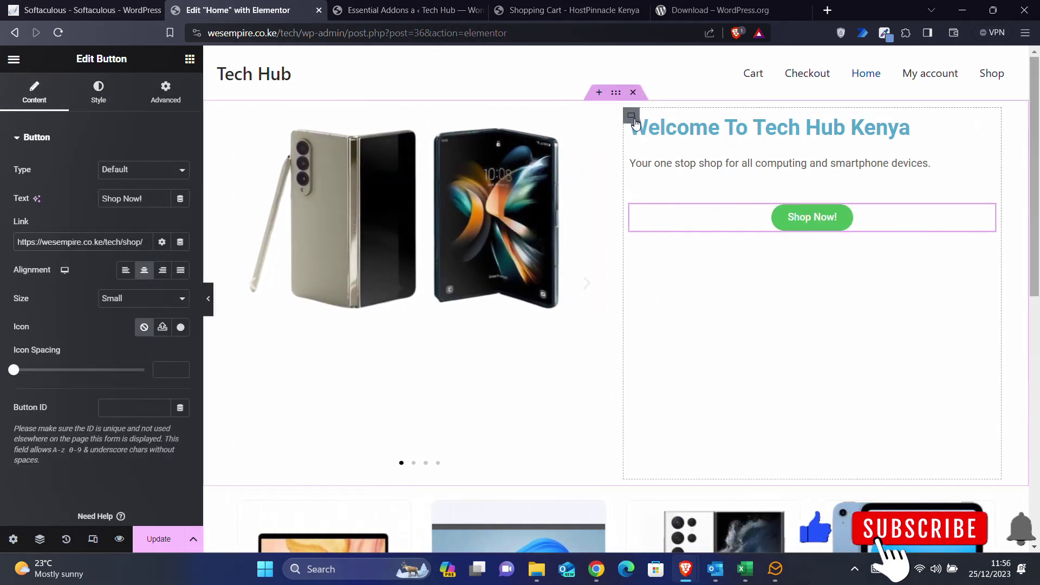
{"action": "left_click", "coordinate": [632, 114]}
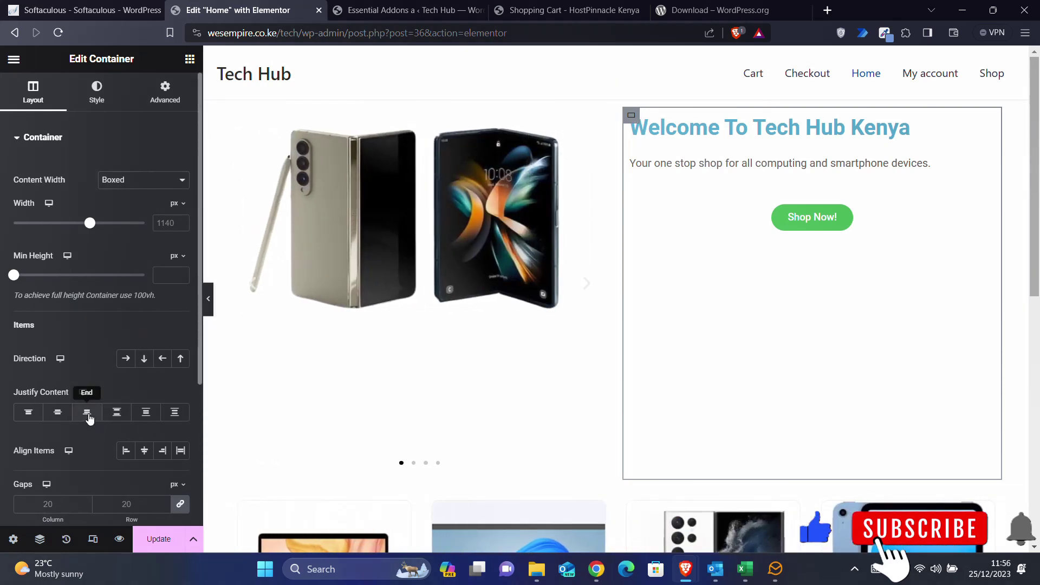
{"action": "left_click", "coordinate": [59, 413]}
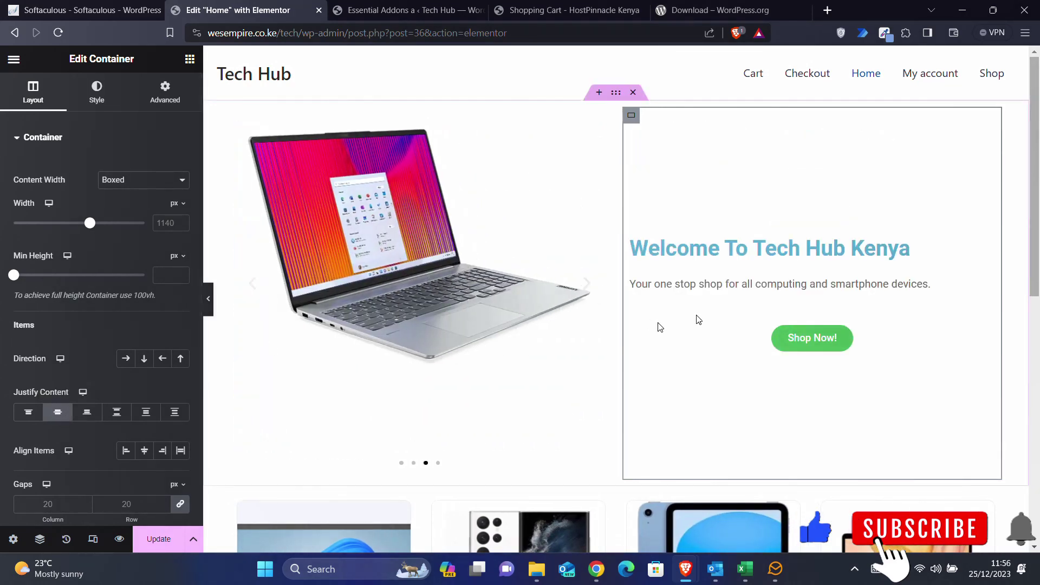
- Centre-align the welcome heading and the tagline paragraph
{"action": "left_click", "coordinate": [987, 245]}
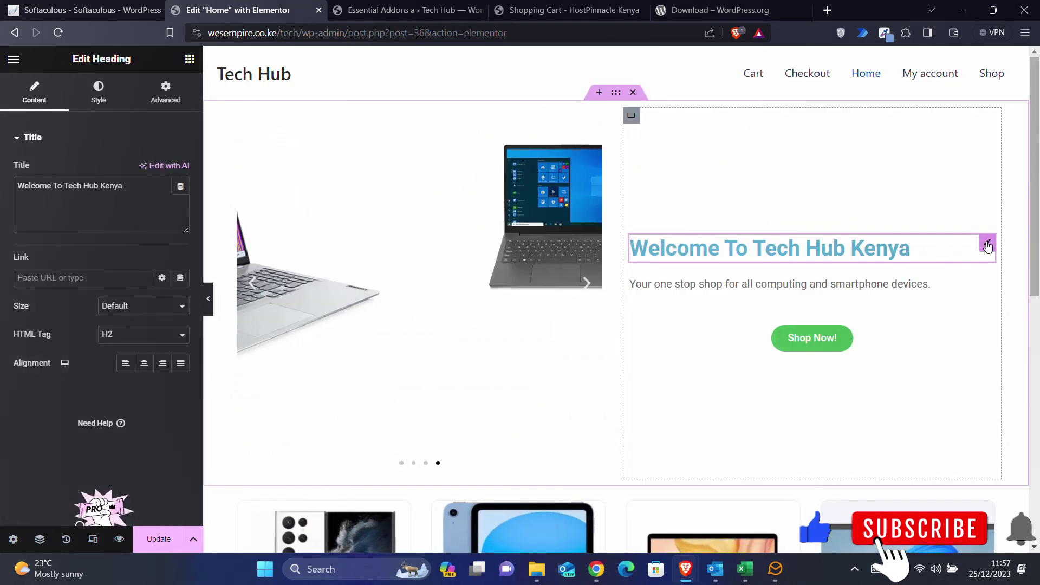
{"action": "left_click", "coordinate": [147, 363]}
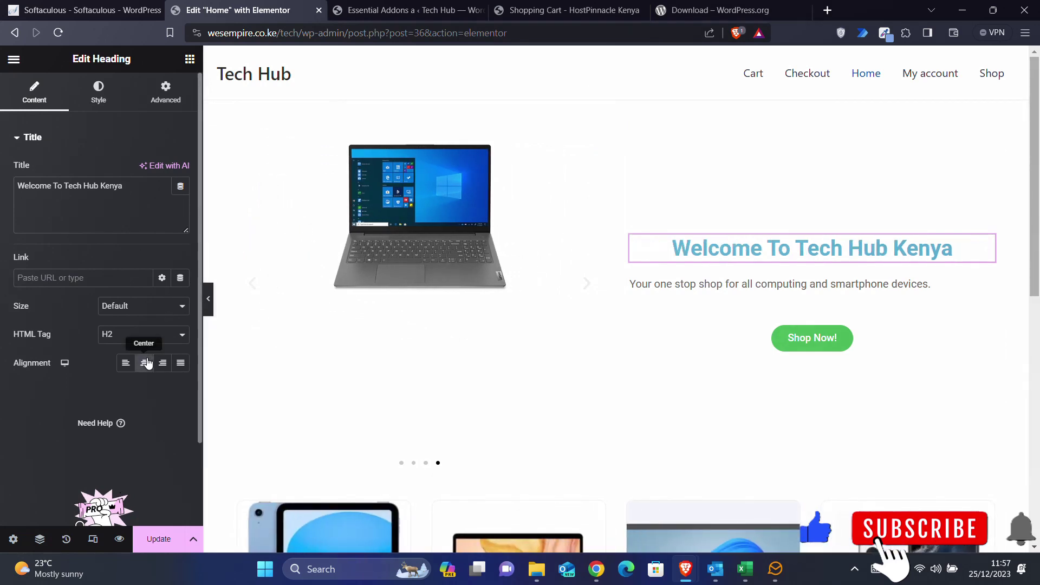
{"action": "left_click", "coordinate": [987, 284]}
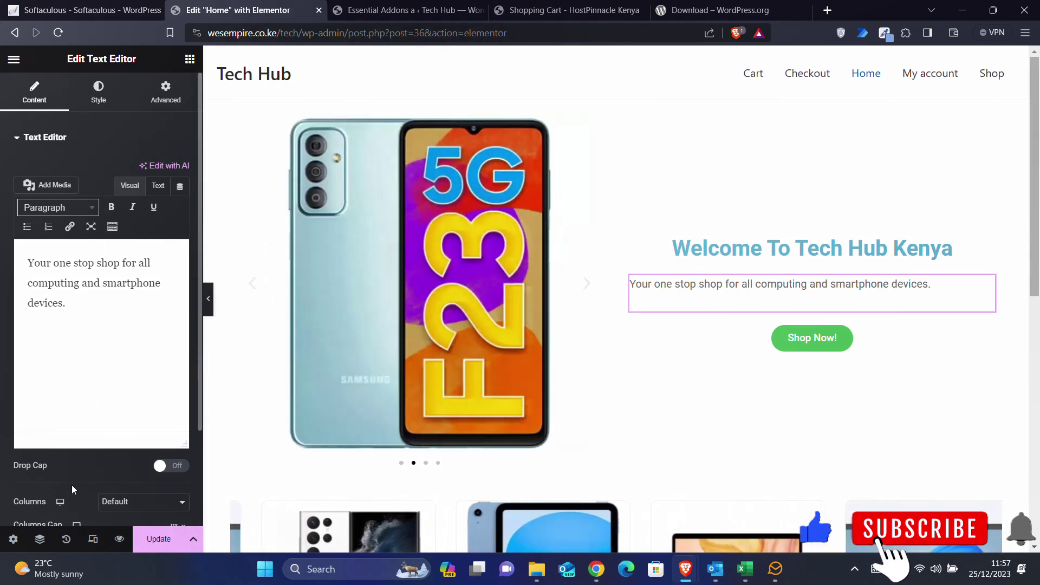
{"action": "scroll", "coordinate": [71, 486], "scroll_direction": "down", "scroll_amount": 2}
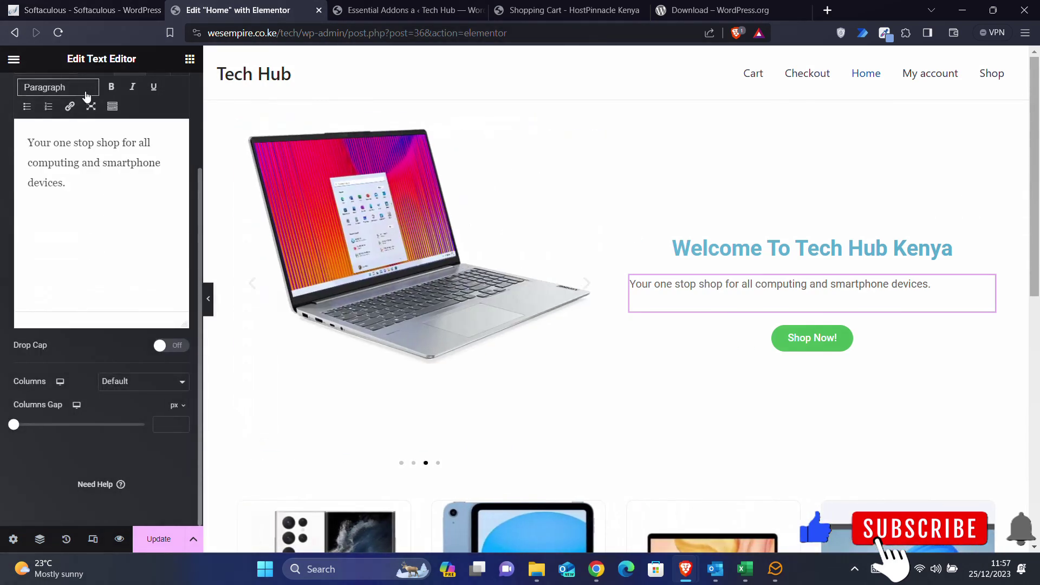
{"action": "scroll", "coordinate": [106, 198], "scroll_direction": "up", "scroll_amount": 2}
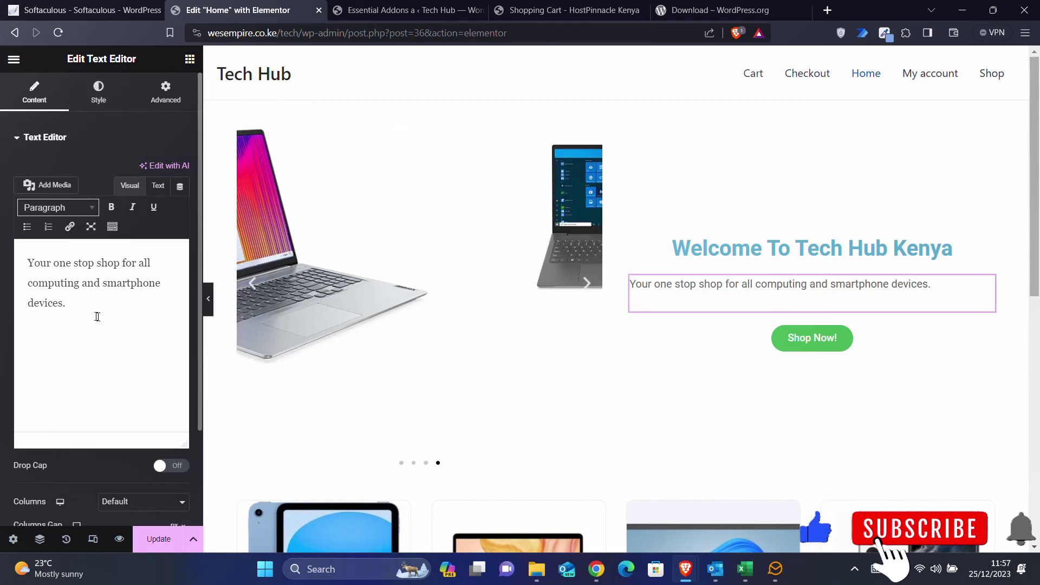
{"action": "left_click_drag", "start_coordinate": [70, 302], "coordinate": [15, 256]}
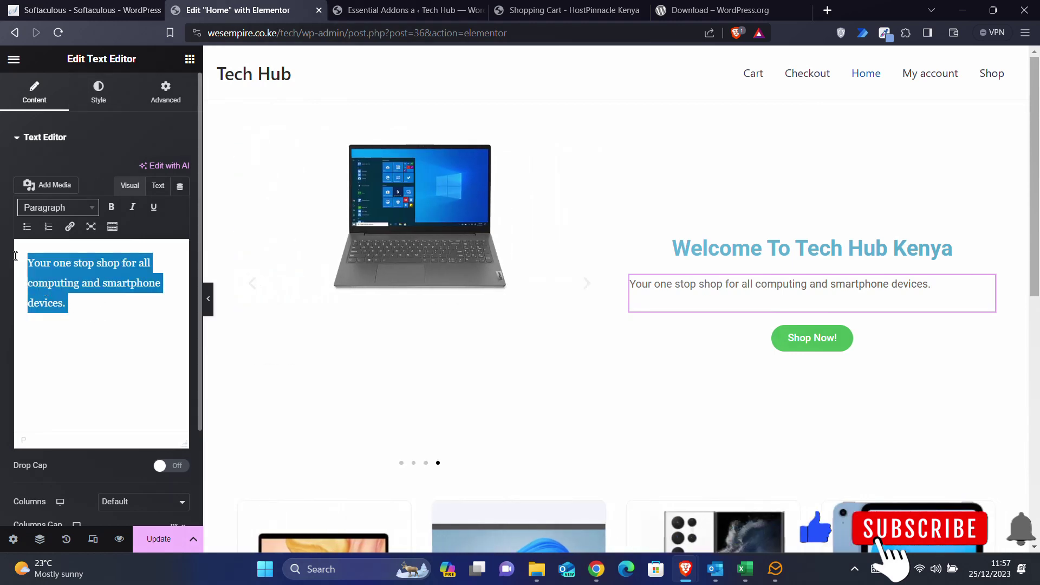
{"action": "left_click", "coordinate": [120, 234]}
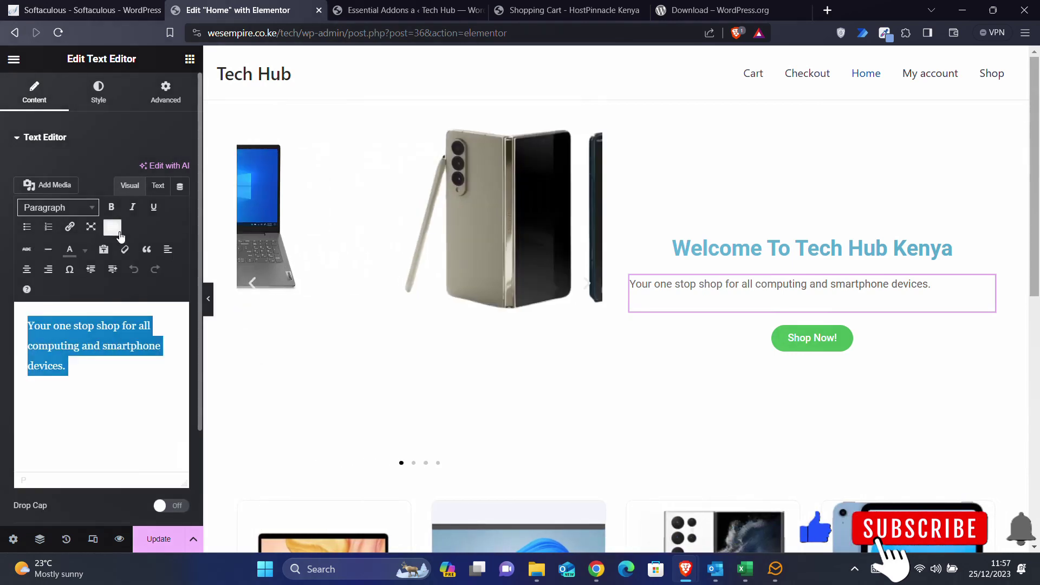
{"action": "left_click", "coordinate": [27, 270]}
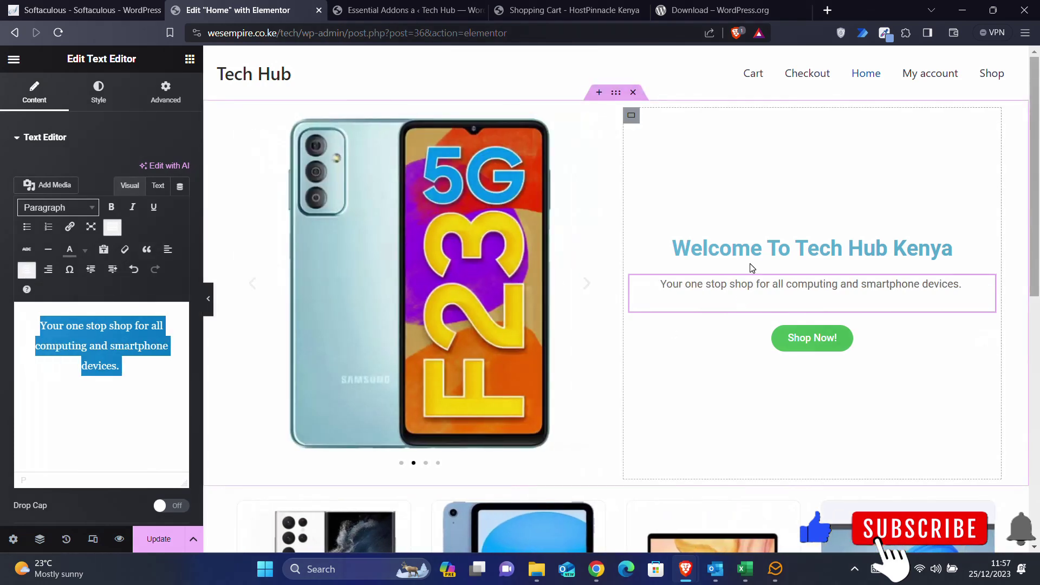
{"action": "left_click", "coordinate": [985, 245]}
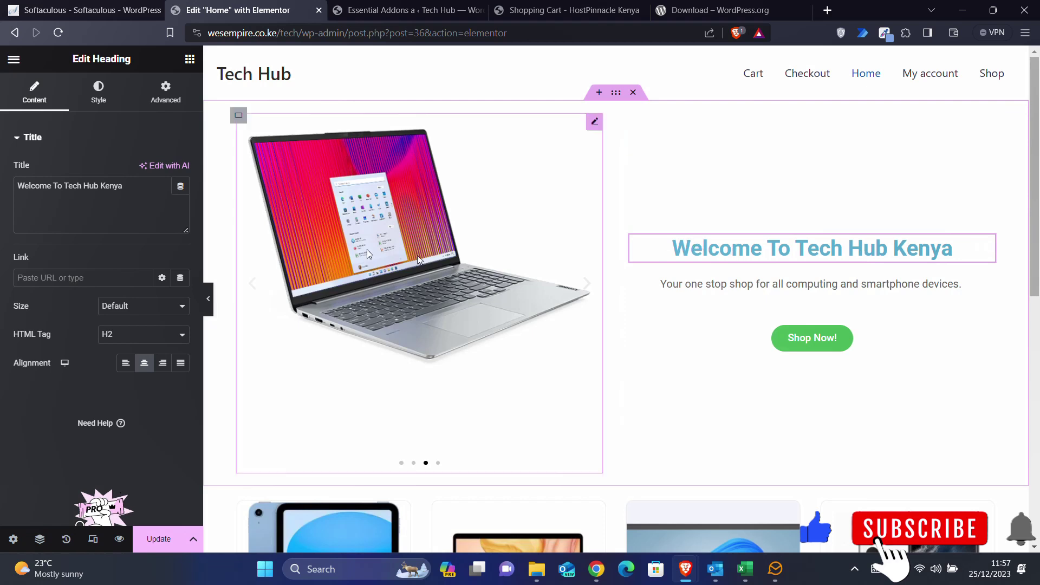
- Colour the welcome heading bright red #EA2121
{"action": "left_click", "coordinate": [98, 100]}
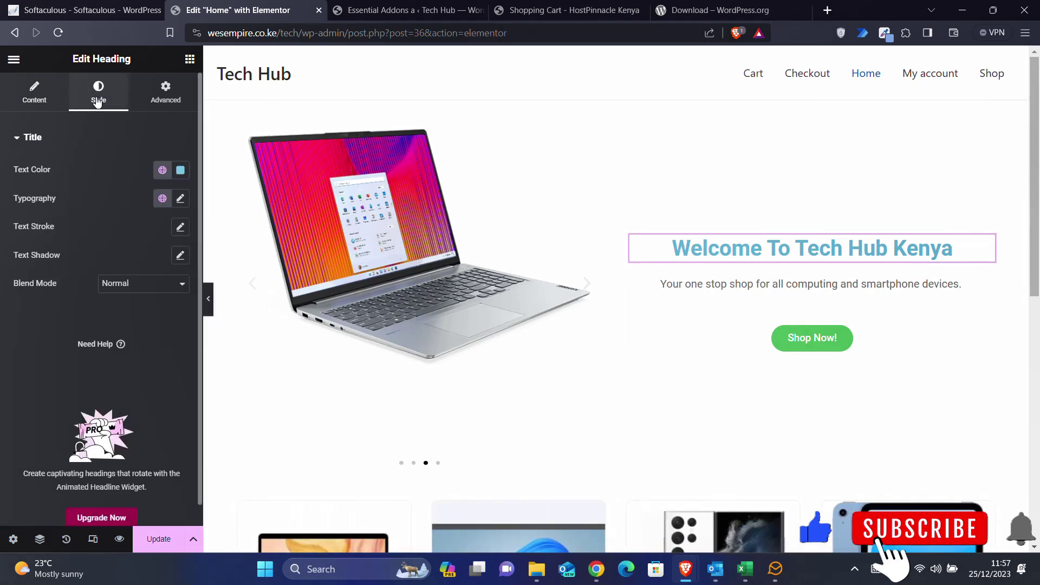
{"action": "left_click", "coordinate": [181, 171]}
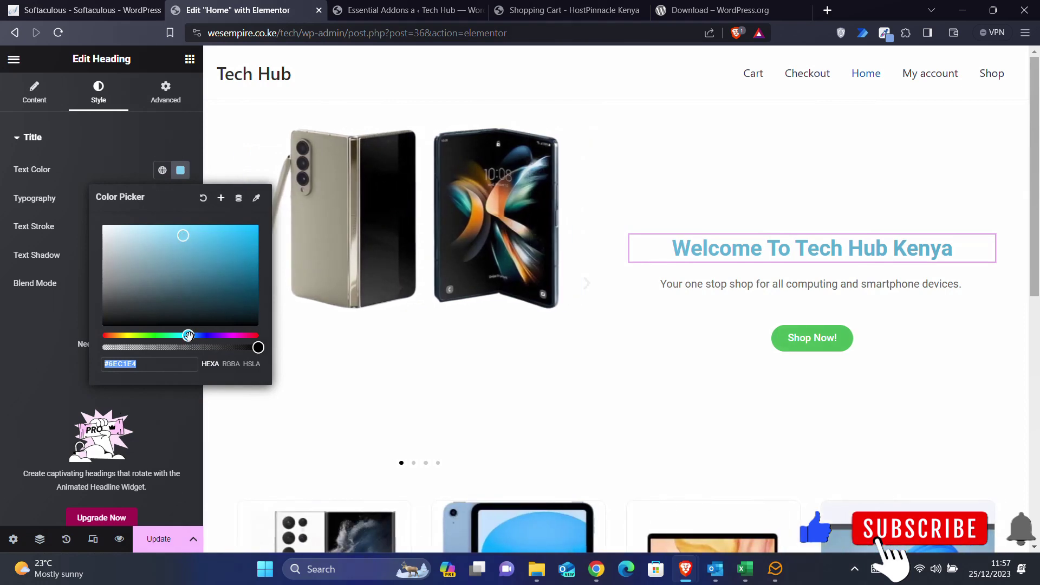
{"action": "left_click_drag", "start_coordinate": [188, 335], "coordinate": [102, 336]}
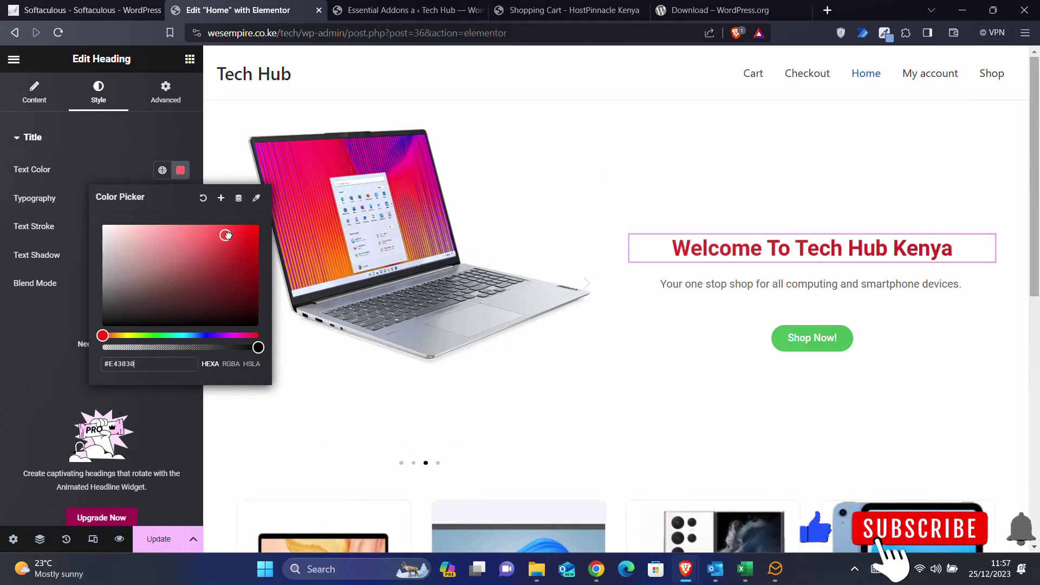
{"action": "left_click_drag", "start_coordinate": [226, 234], "coordinate": [236, 233]}
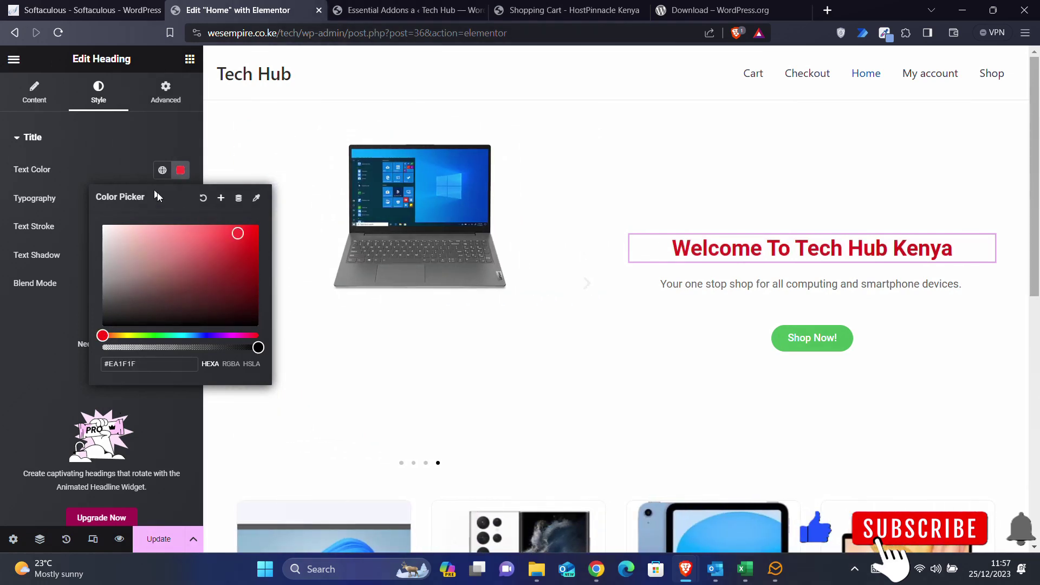
{"action": "left_click", "coordinate": [115, 149]}
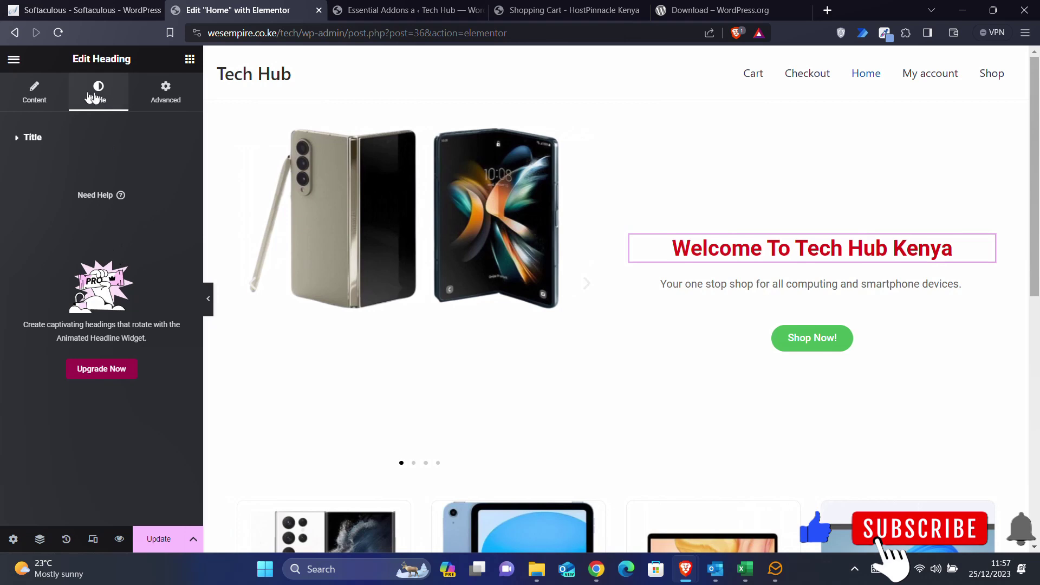
- Set the heading typography to 53 px size and Extra Bold (800) weight
{"action": "left_click", "coordinate": [53, 141]}
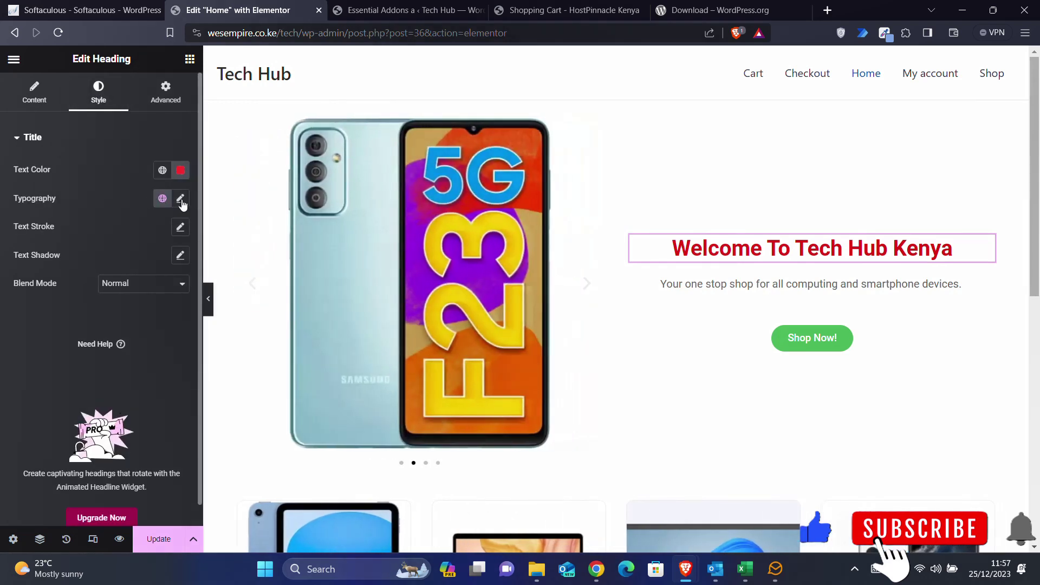
{"action": "left_click", "coordinate": [182, 200]}
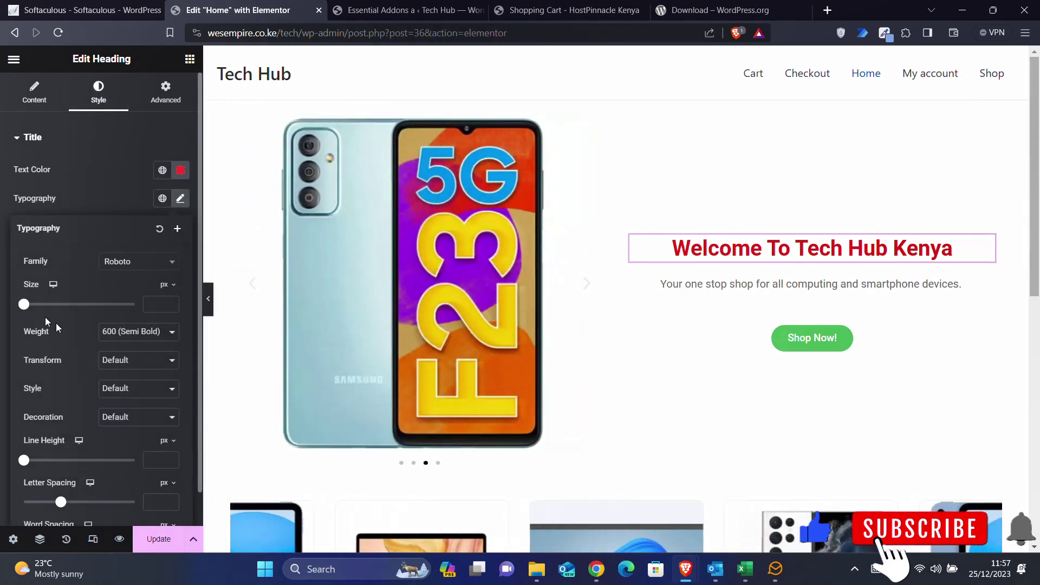
{"action": "left_click_drag", "start_coordinate": [30, 308], "coordinate": [52, 309]}
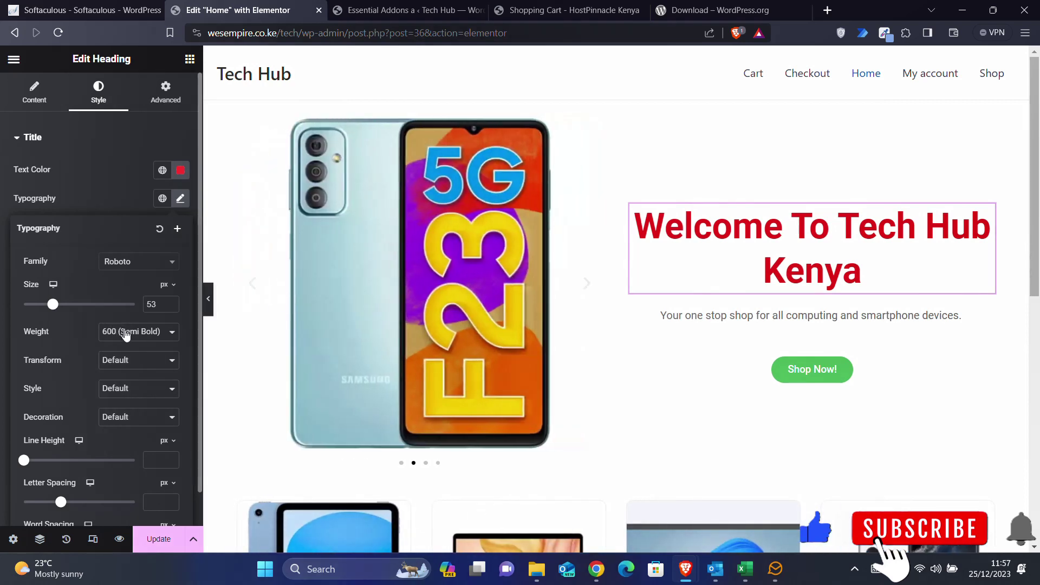
{"action": "left_click", "coordinate": [128, 332]}
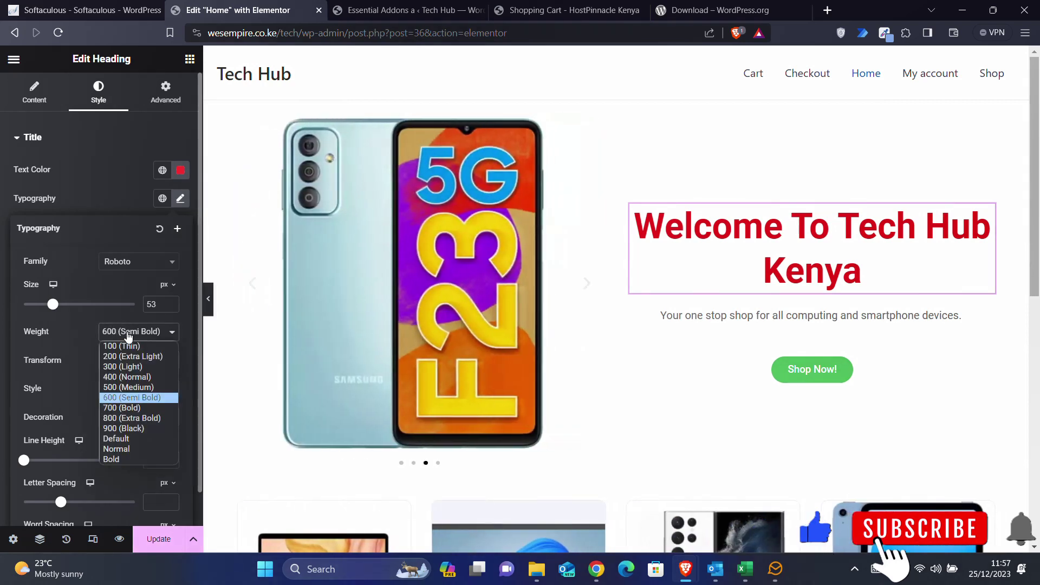
{"action": "left_click", "coordinate": [135, 413]}
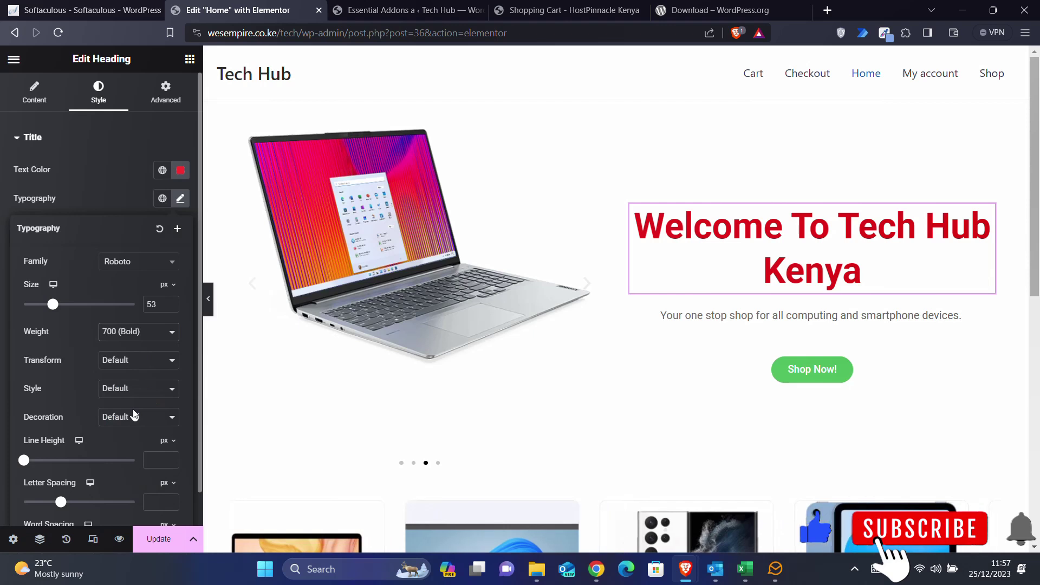
{"action": "left_click", "coordinate": [146, 337]}
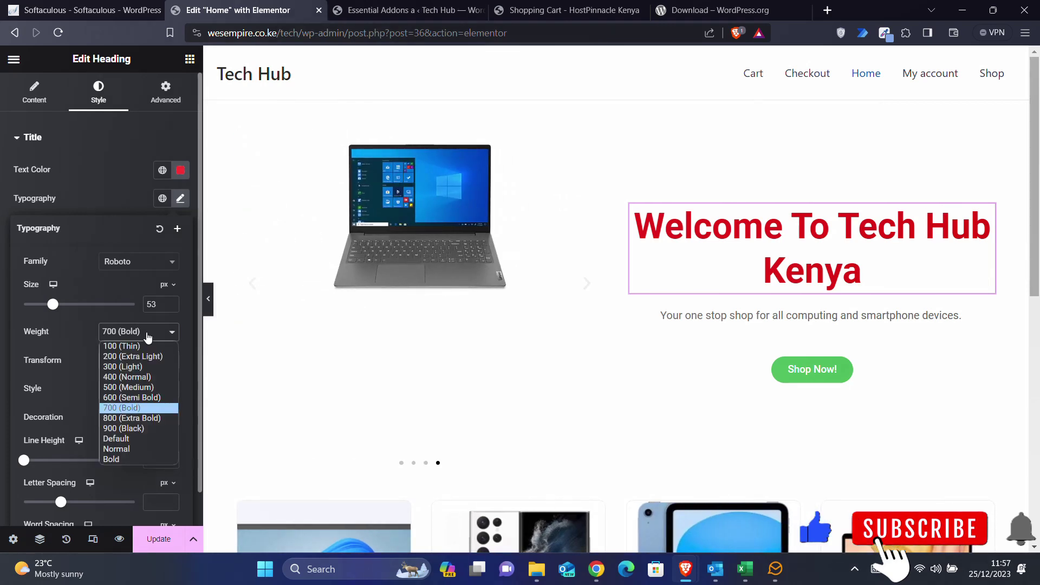
{"action": "left_click", "coordinate": [142, 422]}
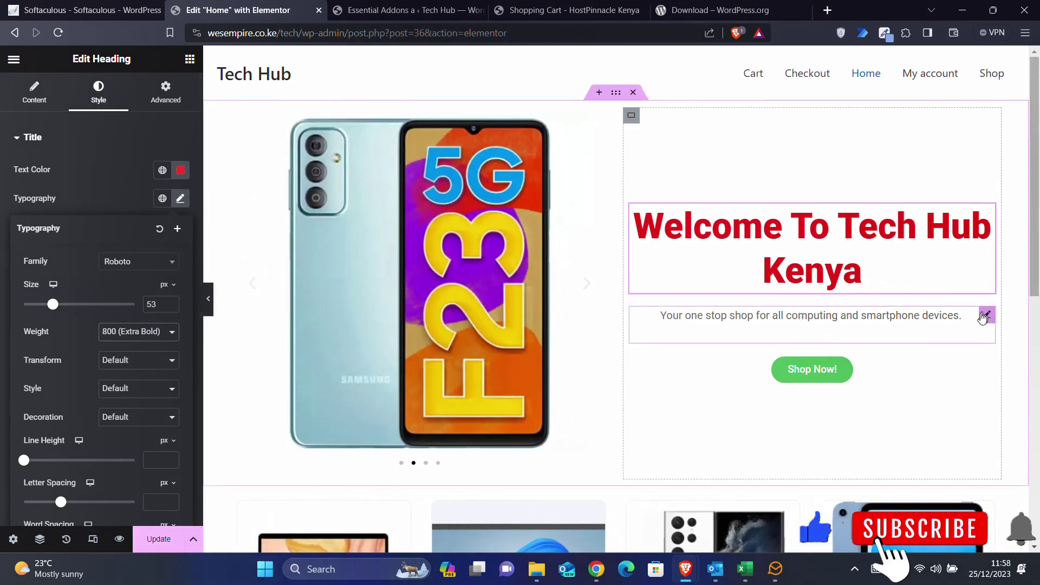
- Set the tagline's typography size to 24 px
{"action": "left_click", "coordinate": [986, 317]}
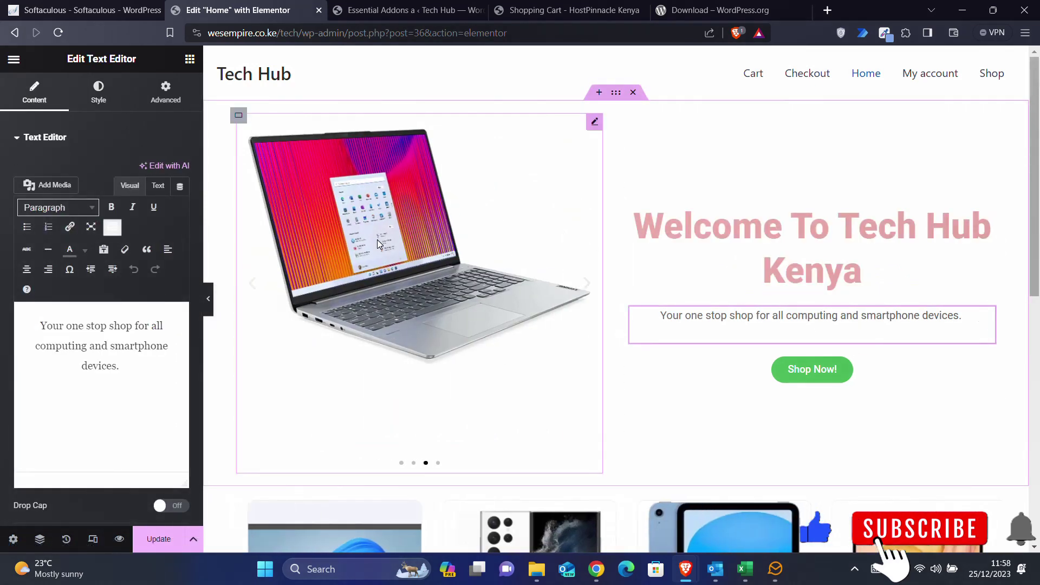
{"action": "left_click", "coordinate": [100, 101]}
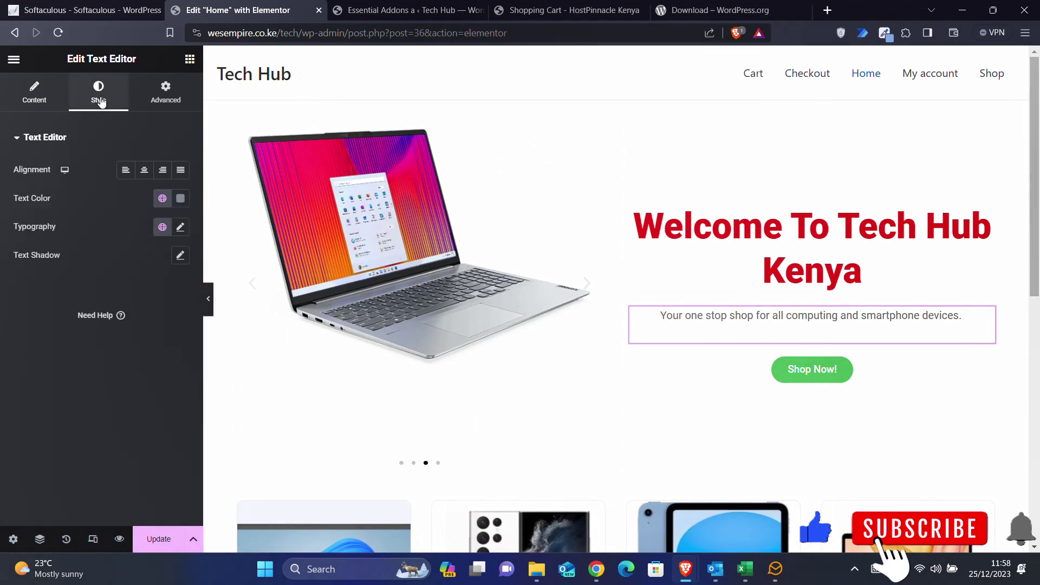
{"action": "left_click", "coordinate": [180, 228]}
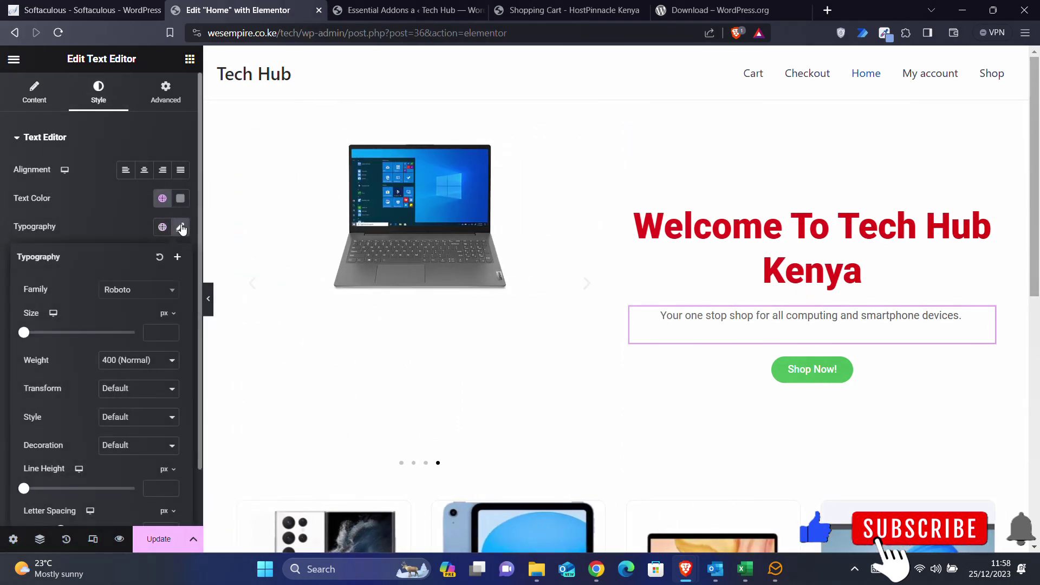
{"action": "left_click_drag", "start_coordinate": [25, 332], "coordinate": [44, 337]}
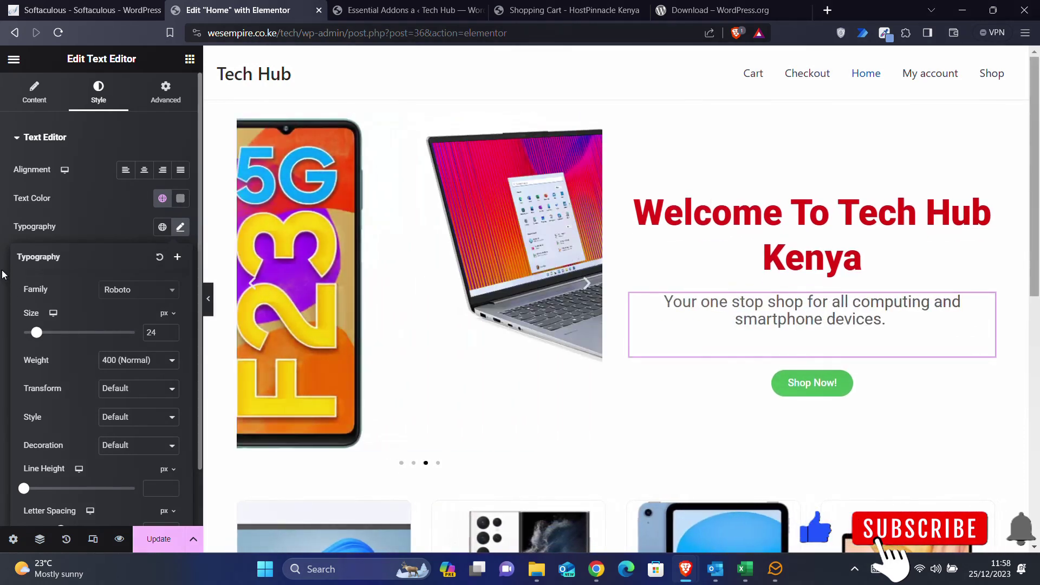
{"action": "scroll", "coordinate": [476, 309], "scroll_direction": "down", "scroll_amount": 4}
{"action": "scroll", "coordinate": [476, 309], "scroll_direction": "down", "scroll_amount": 4}
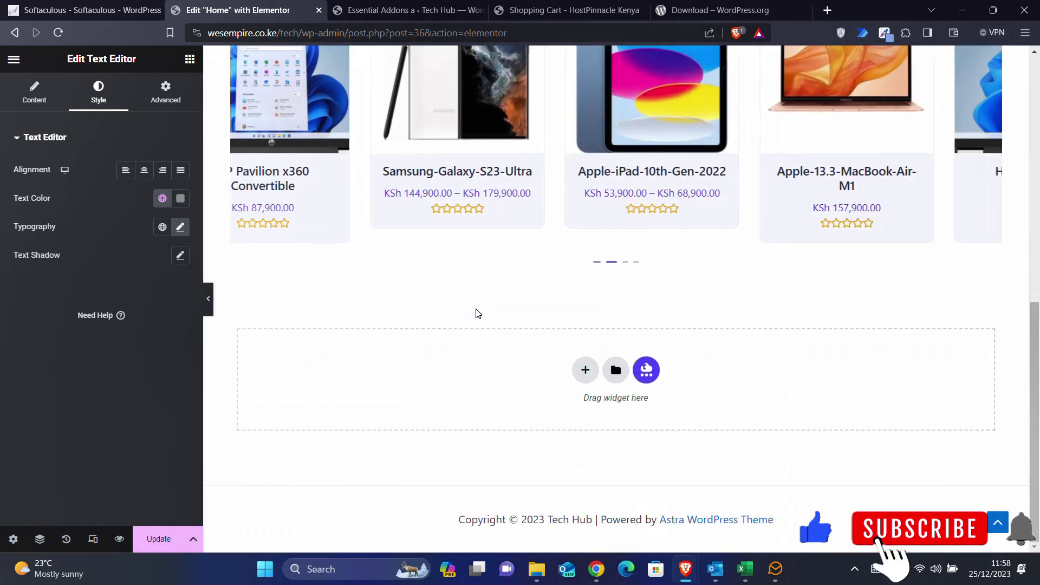
{"action": "scroll", "coordinate": [475, 309], "scroll_direction": "up", "scroll_amount": 8}
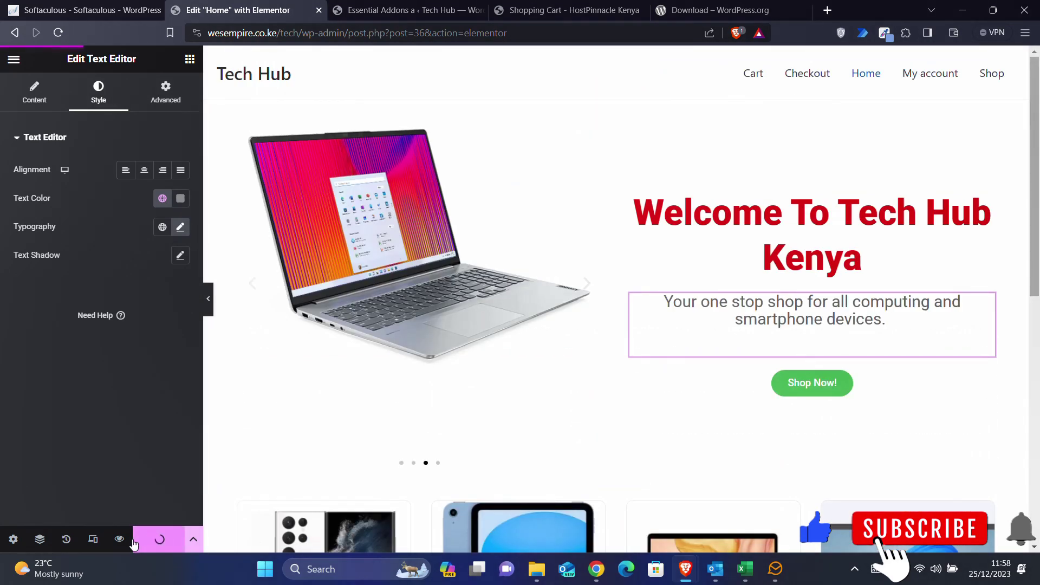
- Open the live Tech Hub site in a new tab, view it, then return to Essential Addons settings
{"action": "left_click", "coordinate": [374, 6]}
{"action": "mouse_move", "coordinate": [65, 63]}
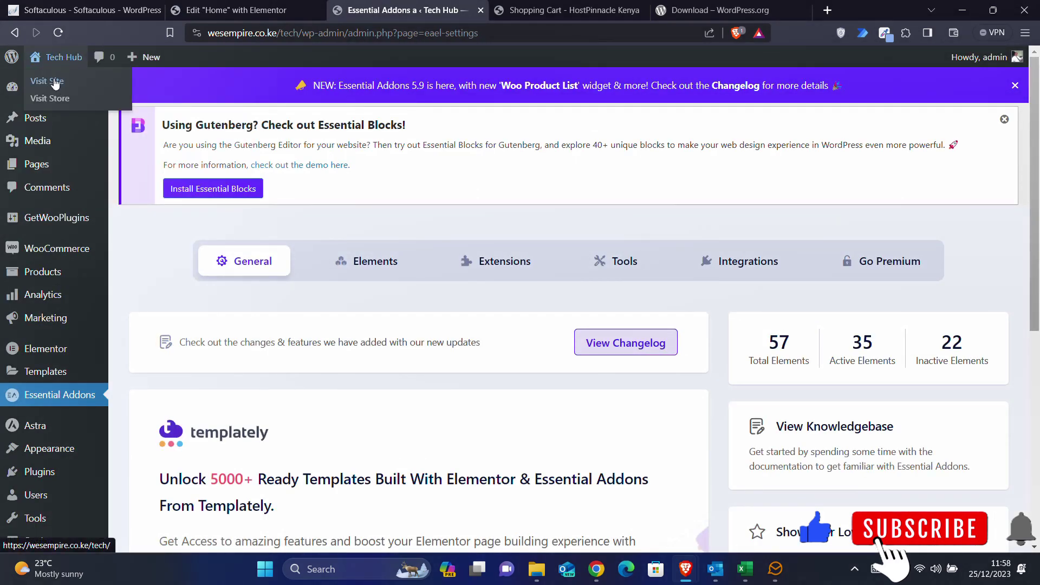
{"action": "right_click", "coordinate": [58, 87]}
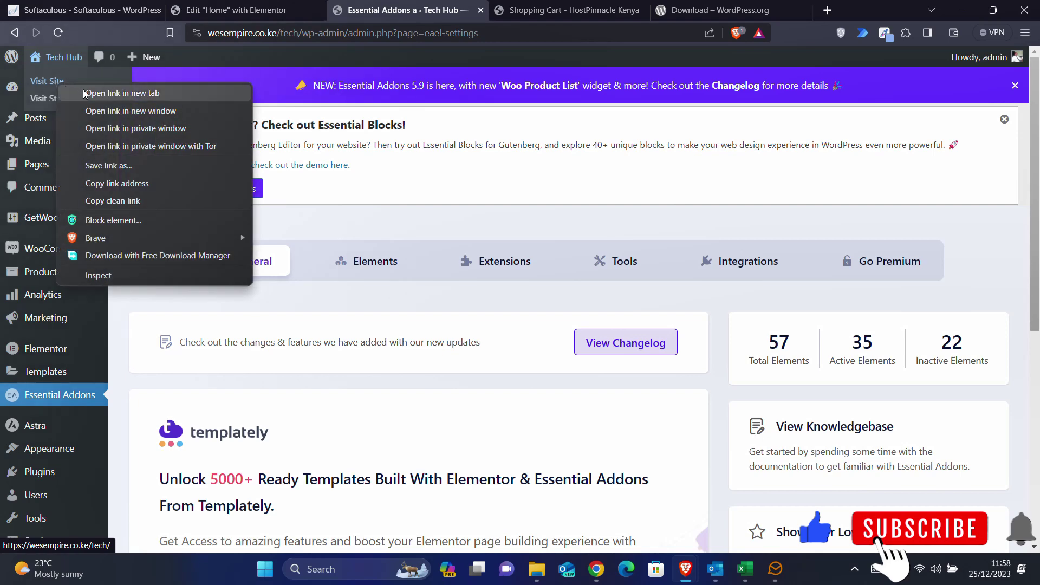
{"action": "left_click", "coordinate": [103, 93]}
{"action": "left_click", "coordinate": [522, 5]}
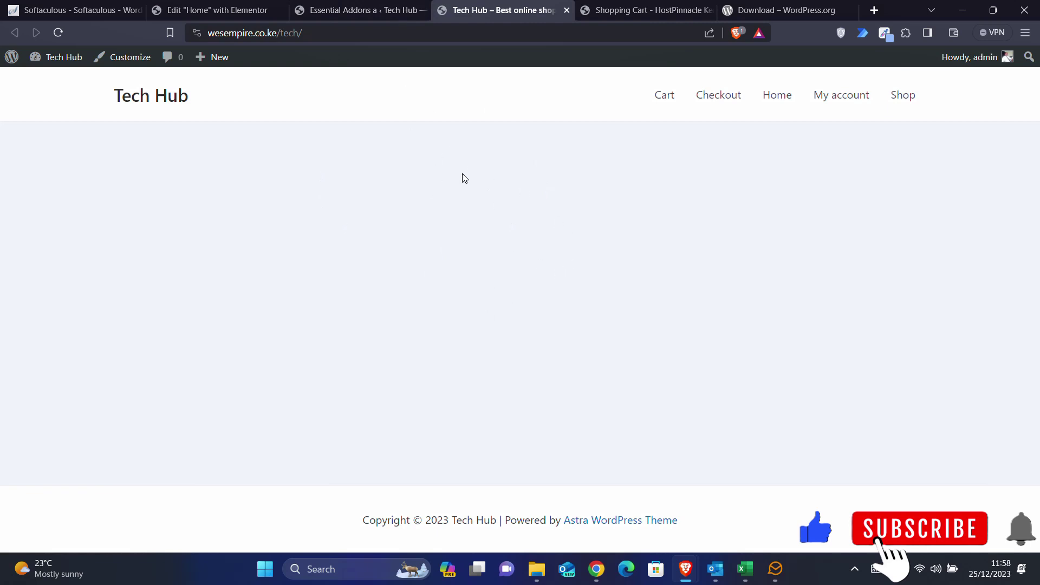
{"action": "left_click", "coordinate": [383, 6]}
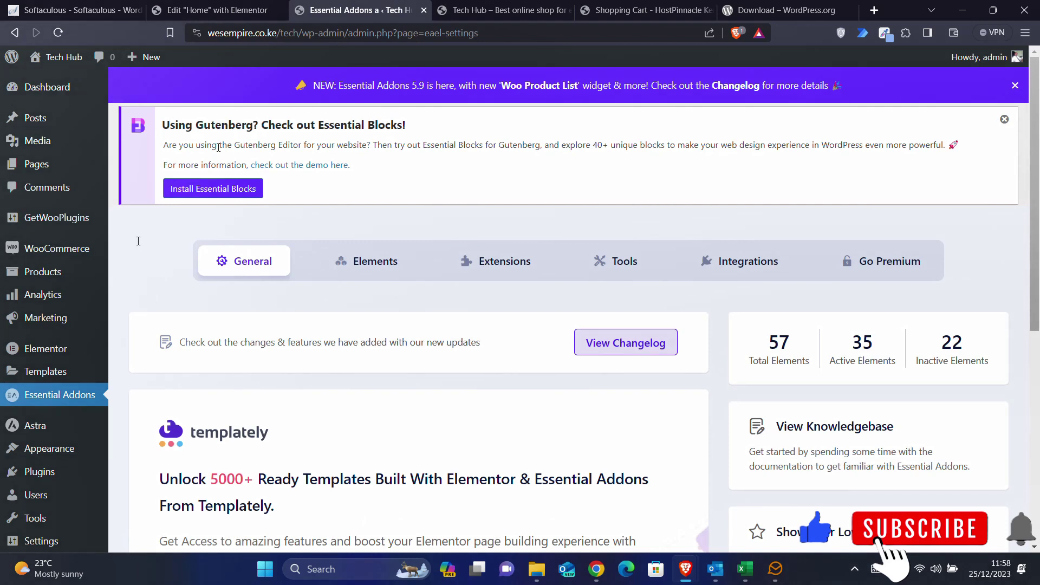
- Open the Tech Hub Customizer's Homepage Settings, currently showing latest posts as the homepage
{"action": "mouse_move", "coordinate": [35, 446]}
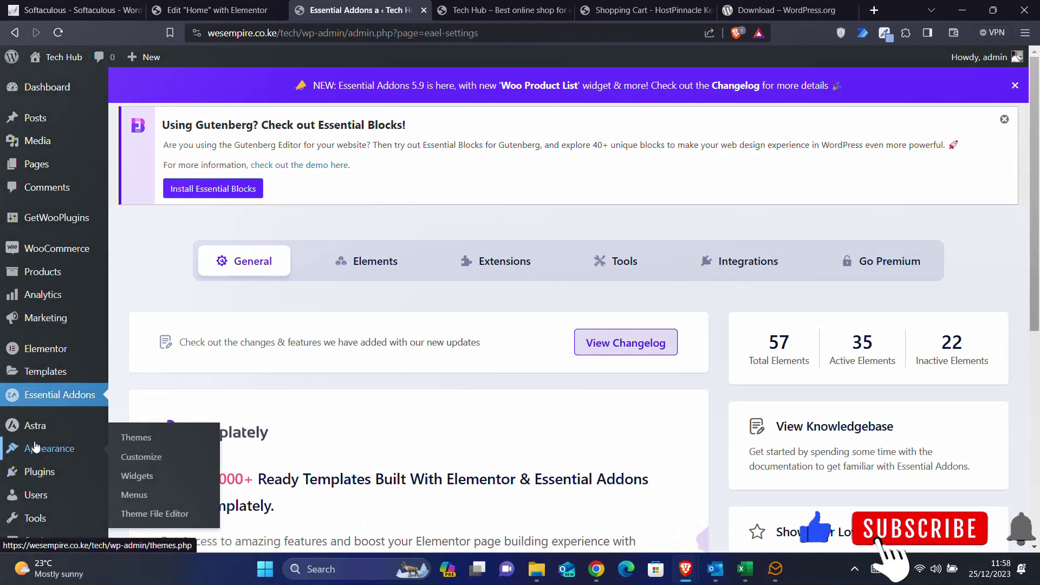
{"action": "left_click", "coordinate": [140, 461]}
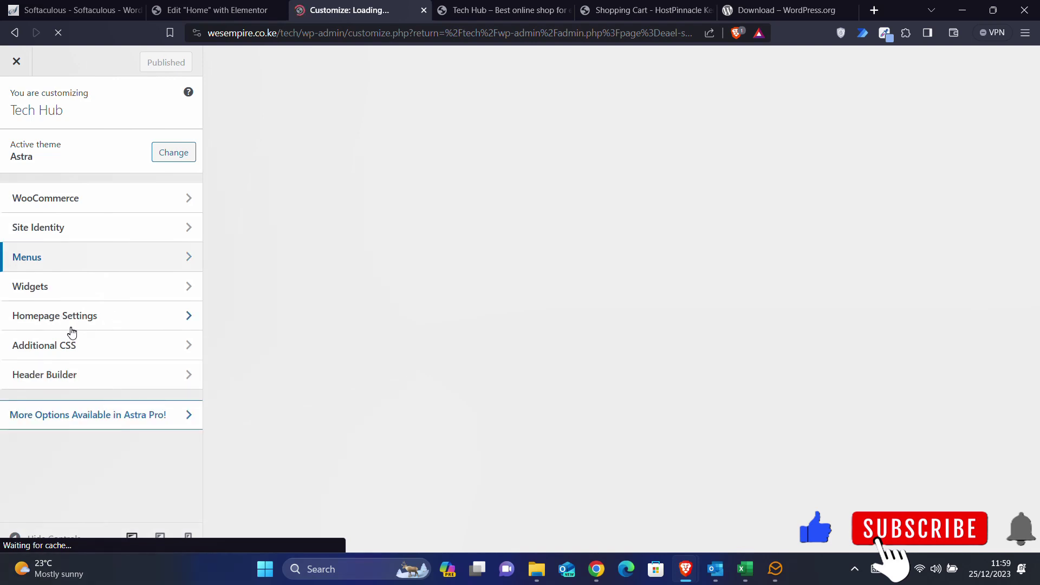
{"action": "scroll", "coordinate": [66, 369], "scroll_direction": "down", "scroll_amount": 1}
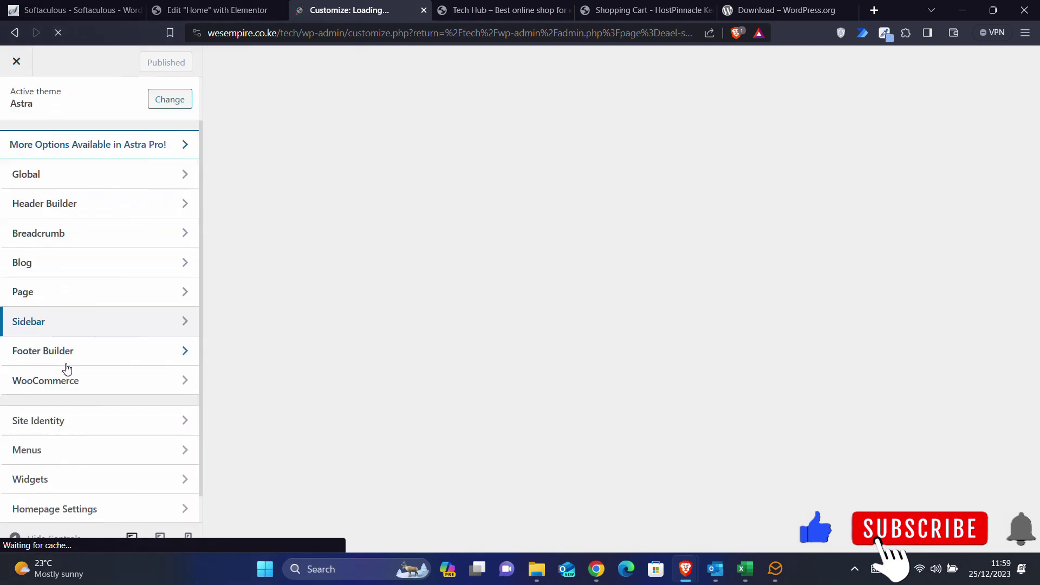
{"action": "scroll", "coordinate": [66, 369], "scroll_direction": "down", "scroll_amount": 1}
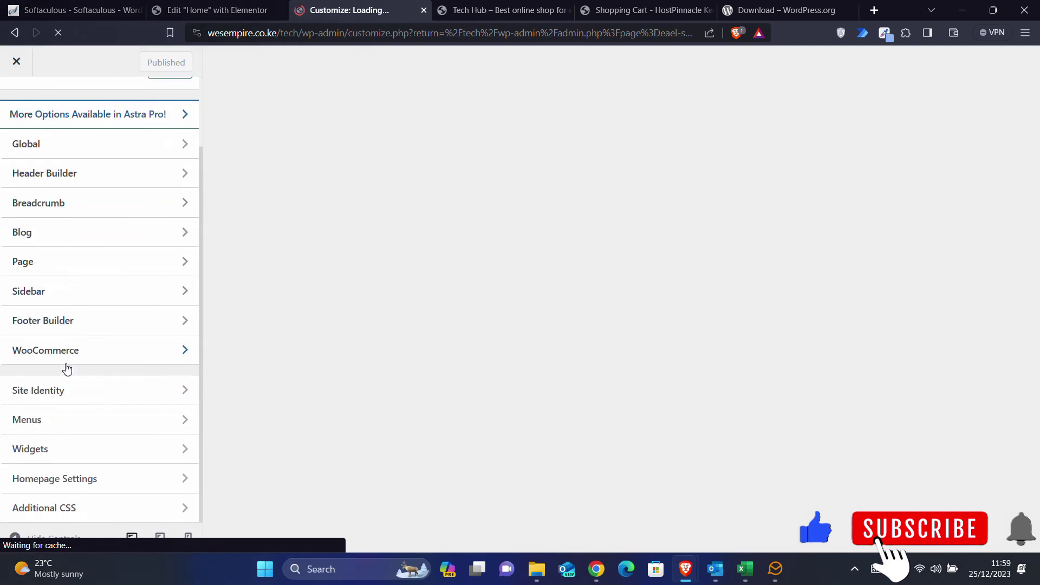
{"action": "left_click", "coordinate": [67, 478]}
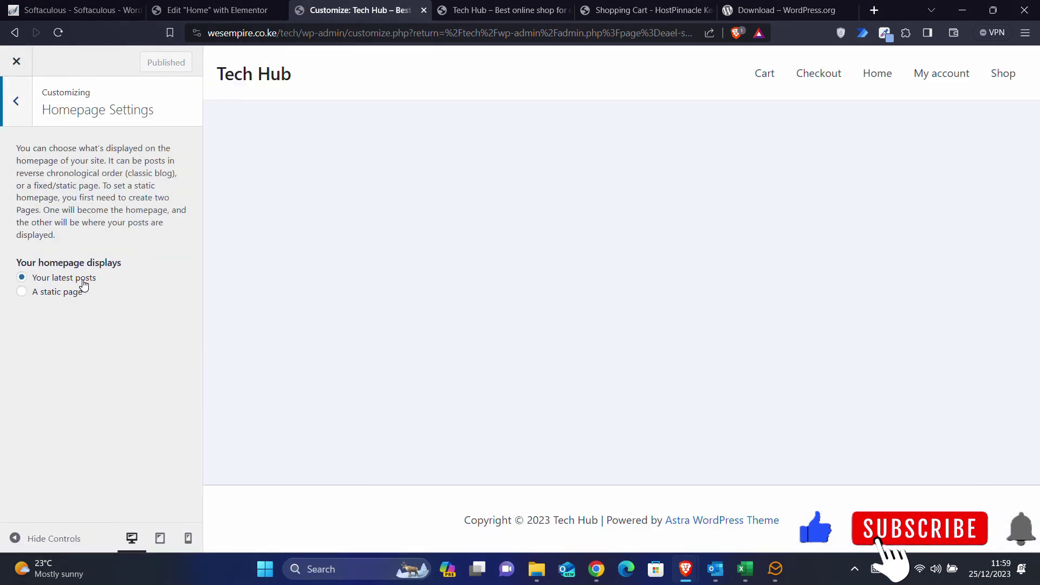
- Set the homepage to the static page Home, publish it, and view the live site
{"action": "left_click", "coordinate": [49, 297]}
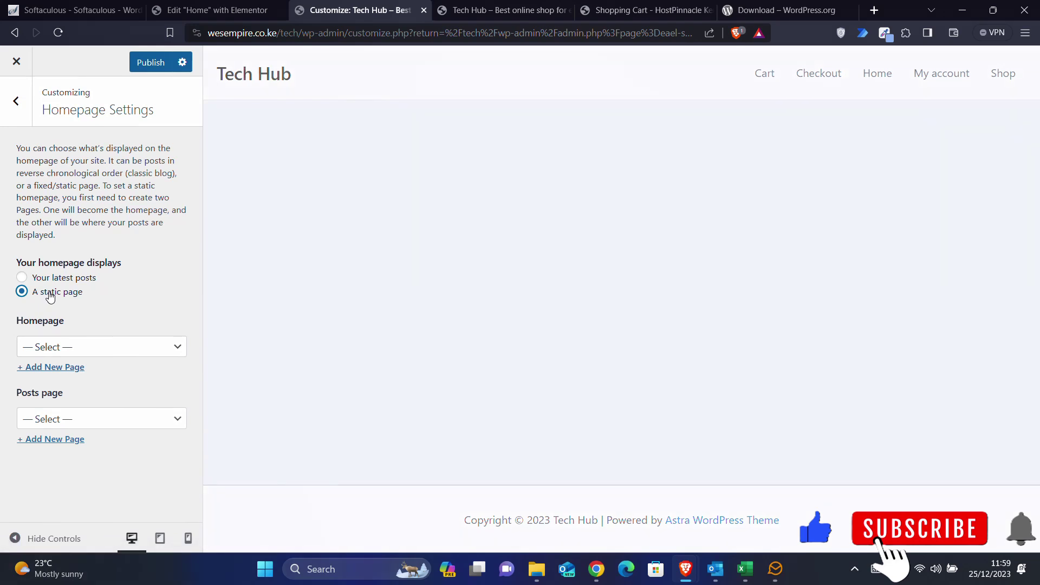
{"action": "left_click", "coordinate": [69, 352]}
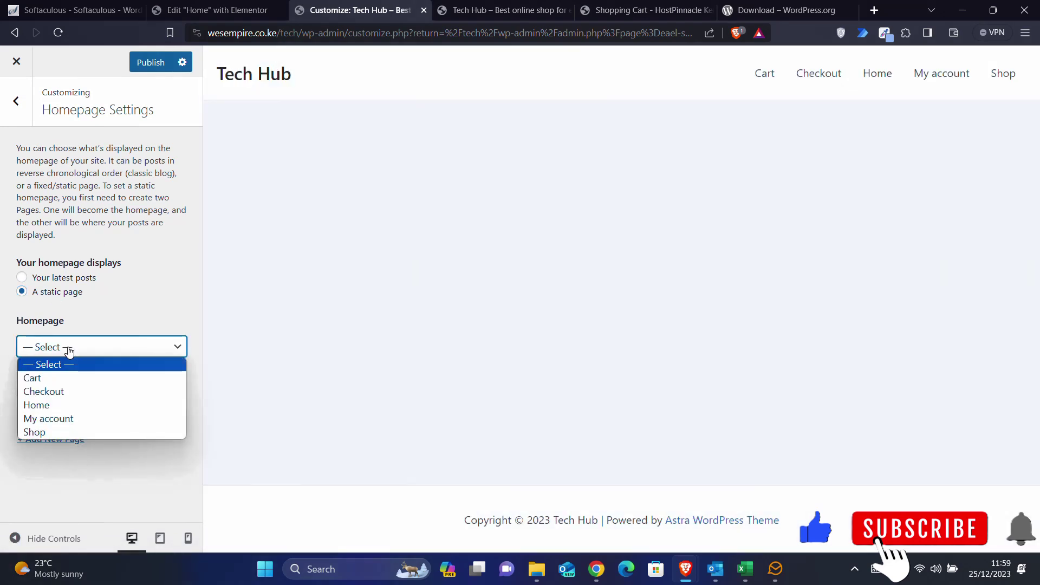
{"action": "left_click", "coordinate": [54, 404]}
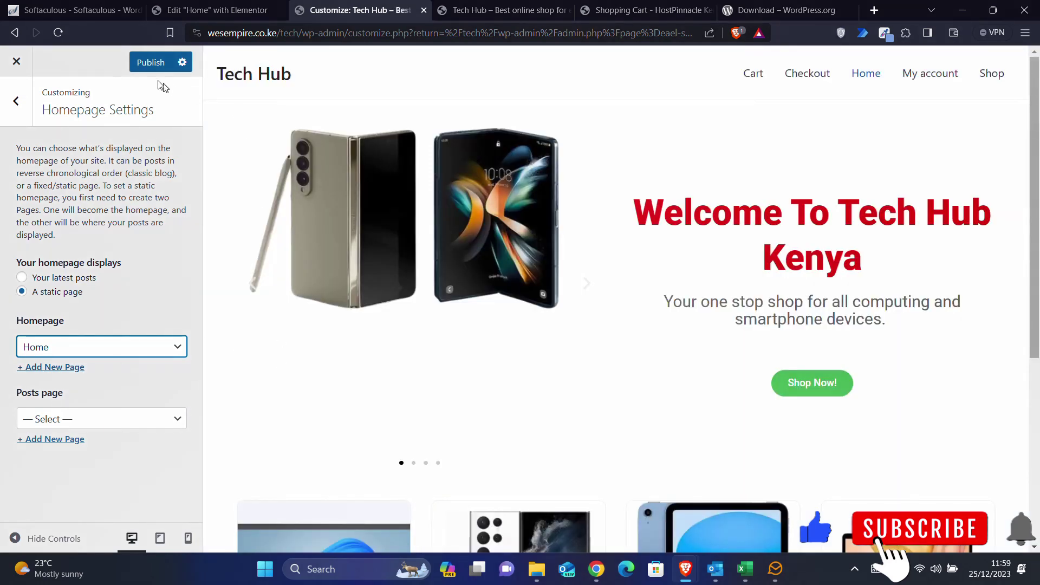
{"action": "left_click", "coordinate": [147, 66]}
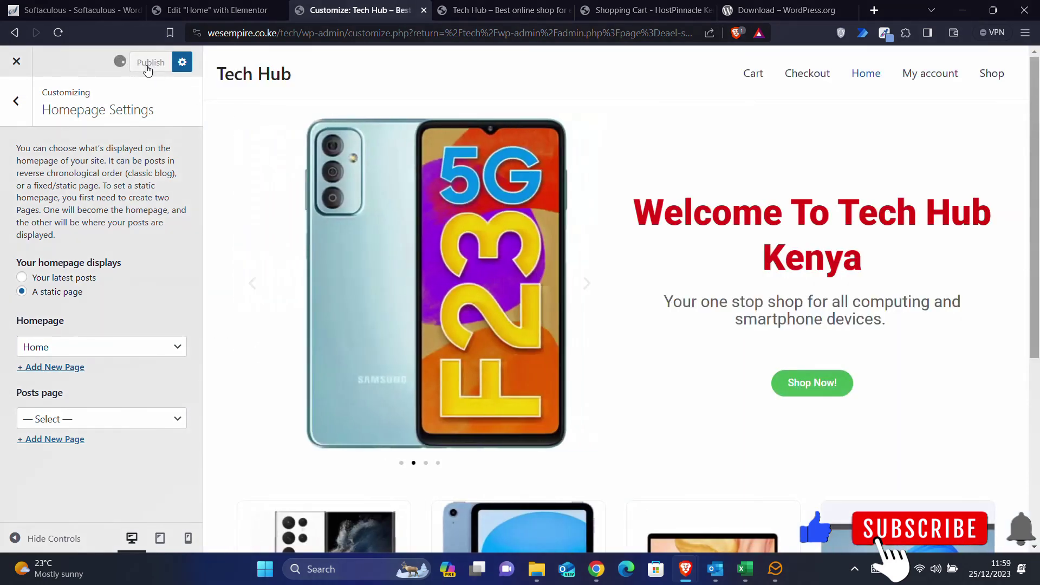
{"action": "left_click", "coordinate": [501, 10]}
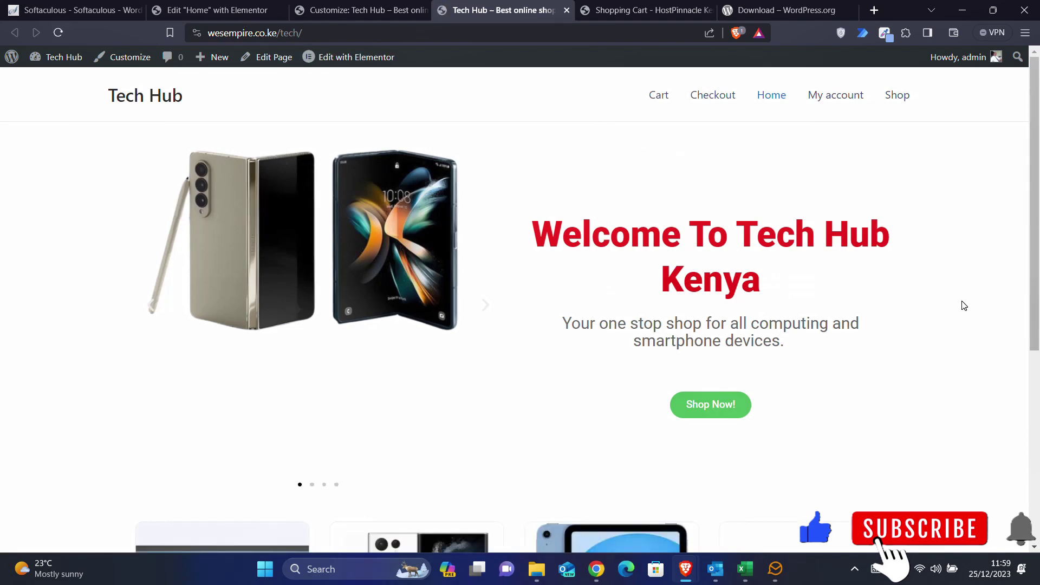
- Scroll the live homepage to check the hero carousel, welcome heading and Shop Now button, then return to Elementor
{"action": "scroll", "coordinate": [964, 306], "scroll_direction": "down", "scroll_amount": 5}
{"action": "scroll", "coordinate": [964, 306], "scroll_direction": "up", "scroll_amount": 5}
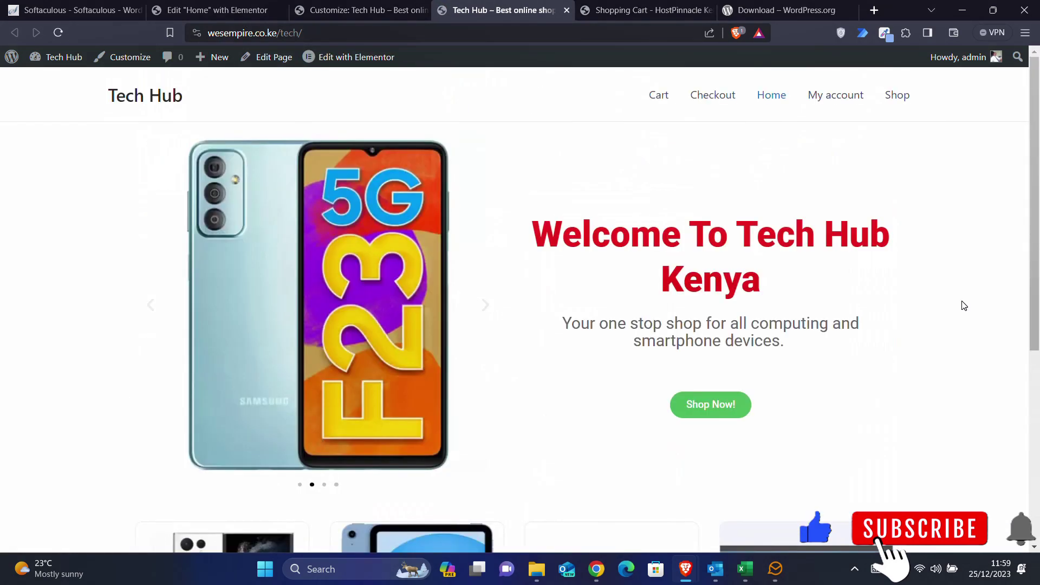
{"action": "scroll", "coordinate": [964, 306], "scroll_direction": "down", "scroll_amount": 5}
{"action": "scroll", "coordinate": [964, 306], "scroll_direction": "up", "scroll_amount": 5}
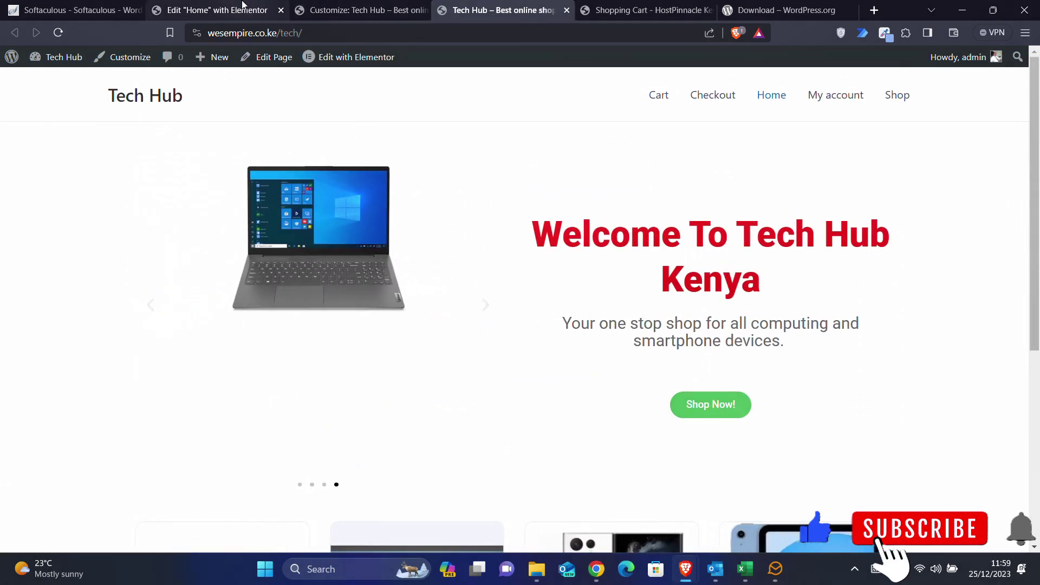
{"action": "left_click", "coordinate": [242, 6]}
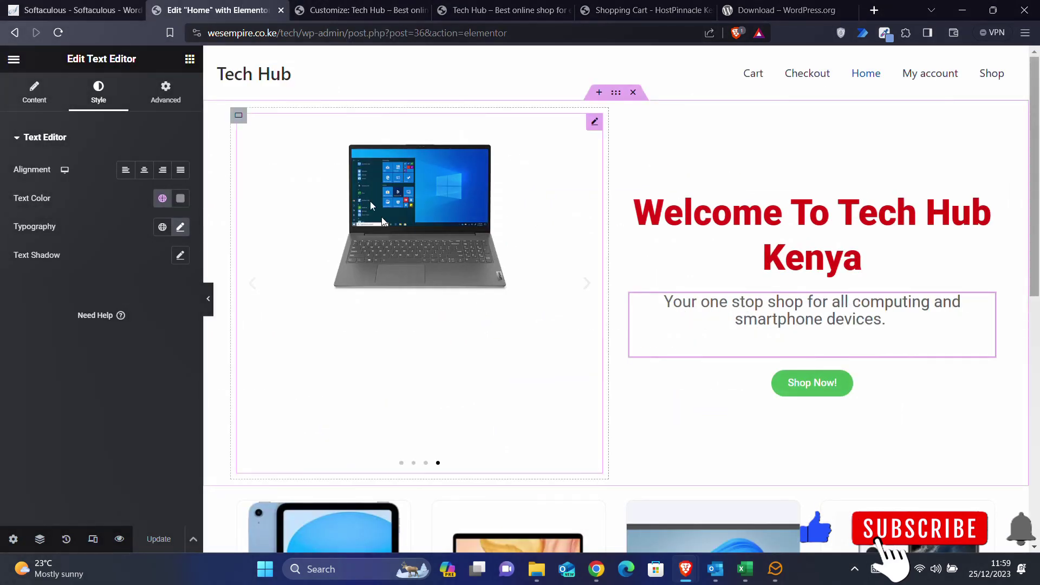
- Give the hero carousel container a Slide In Left entrance animation at Normal duration
{"action": "left_click", "coordinate": [239, 116]}
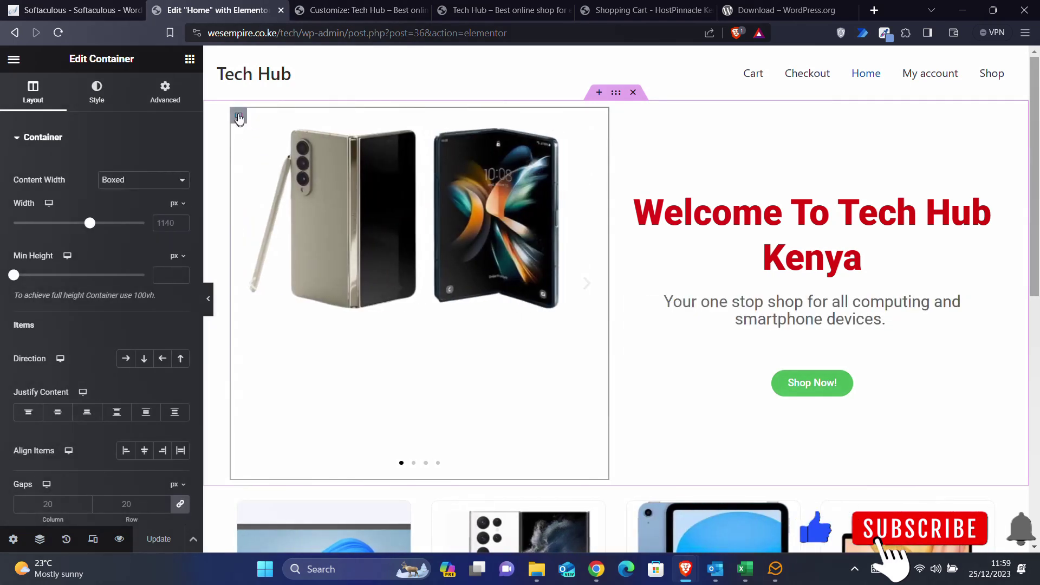
{"action": "left_click", "coordinate": [157, 92]}
{"action": "scroll", "coordinate": [77, 385], "scroll_direction": "down", "scroll_amount": 1}
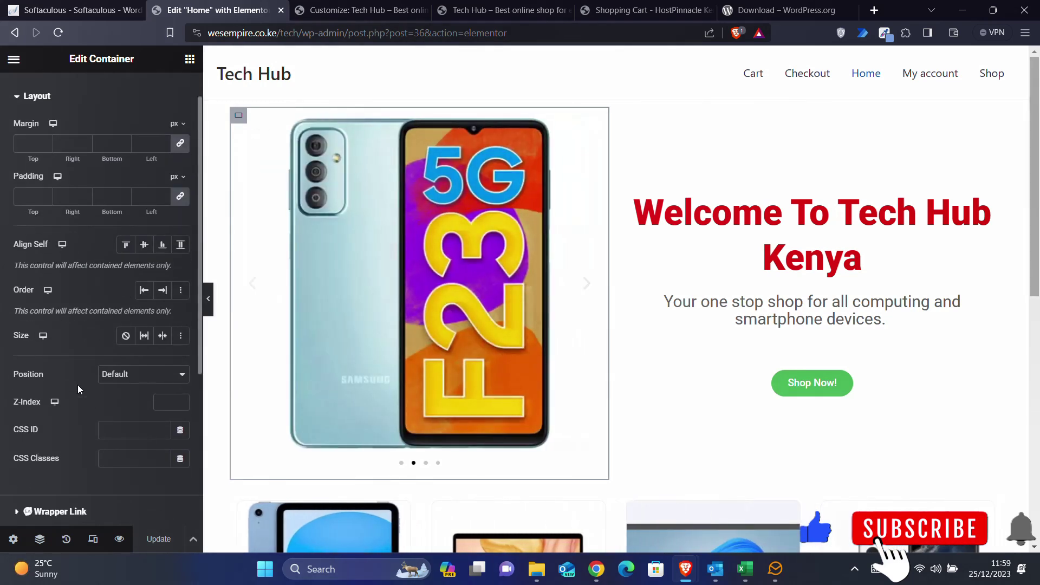
{"action": "scroll", "coordinate": [77, 389], "scroll_direction": "down", "scroll_amount": 3}
{"action": "left_click", "coordinate": [70, 373]}
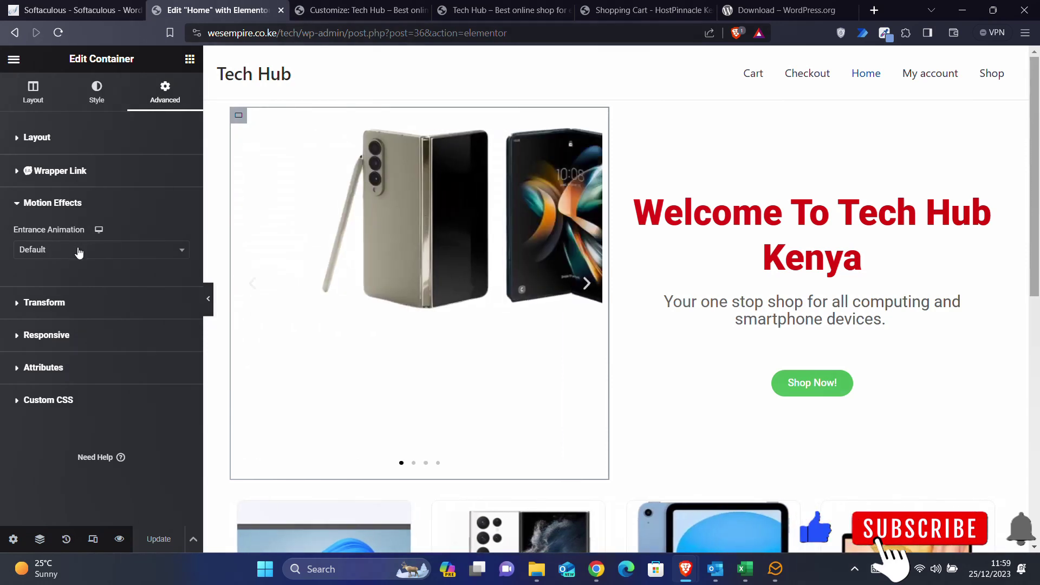
{"action": "left_click", "coordinate": [79, 250]}
{"action": "scroll", "coordinate": [83, 349], "scroll_direction": "down", "scroll_amount": 5}
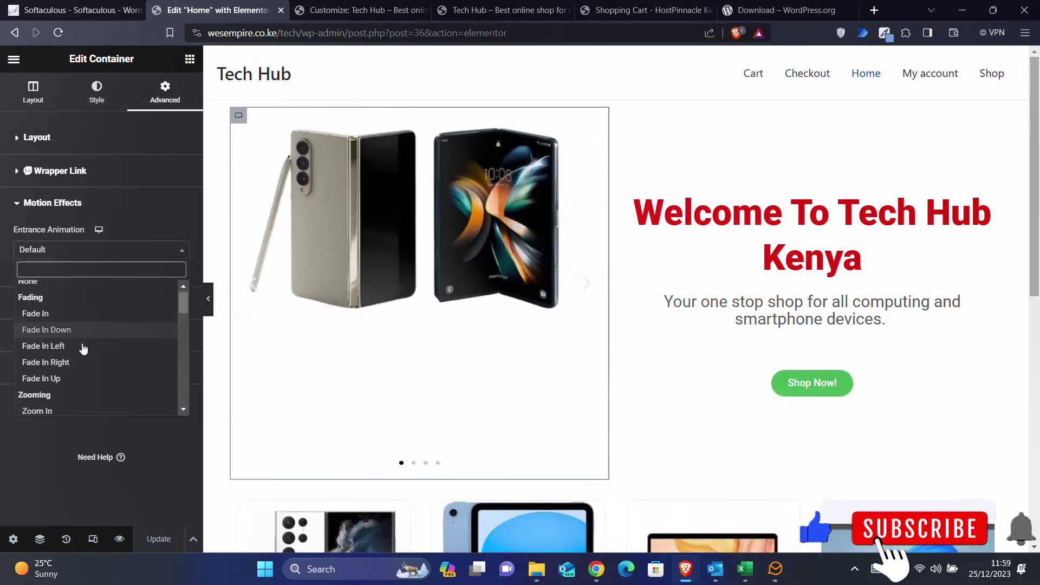
{"action": "scroll", "coordinate": [83, 348], "scroll_direction": "down", "scroll_amount": 2}
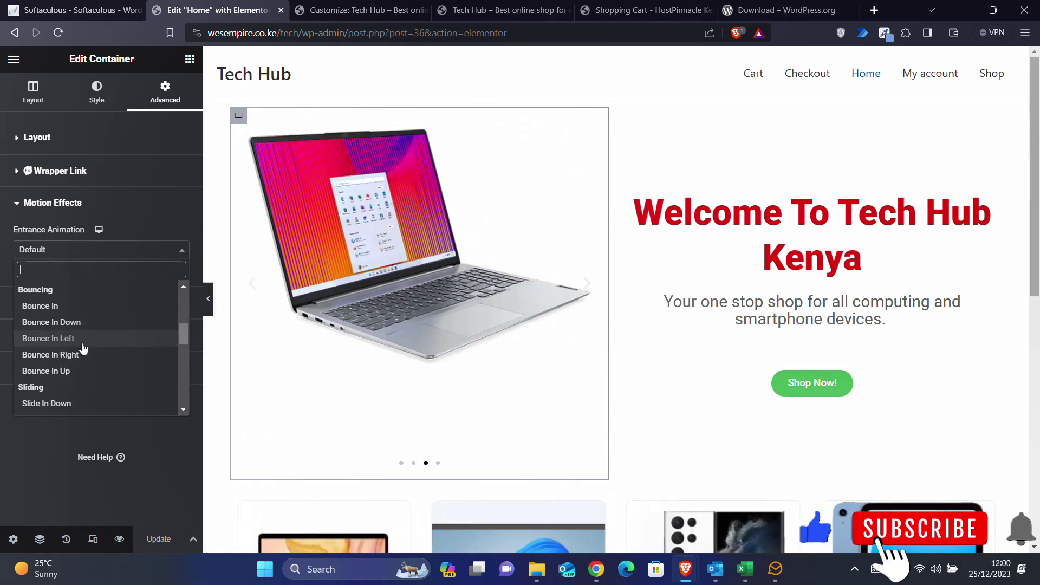
{"action": "scroll", "coordinate": [83, 348], "scroll_direction": "down", "scroll_amount": 1}
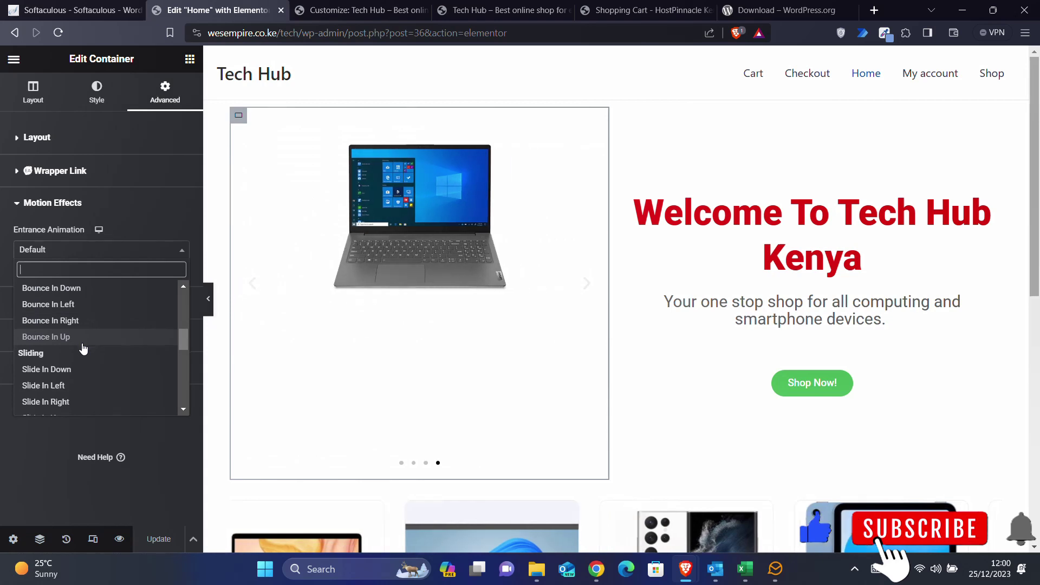
{"action": "scroll", "coordinate": [83, 349], "scroll_direction": "down", "scroll_amount": 2}
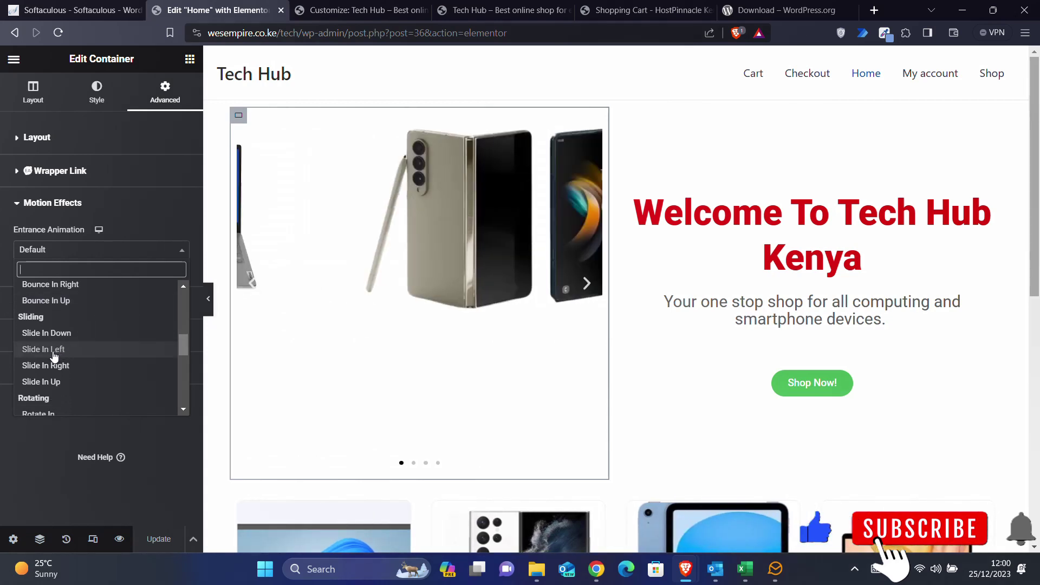
{"action": "left_click", "coordinate": [83, 346]}
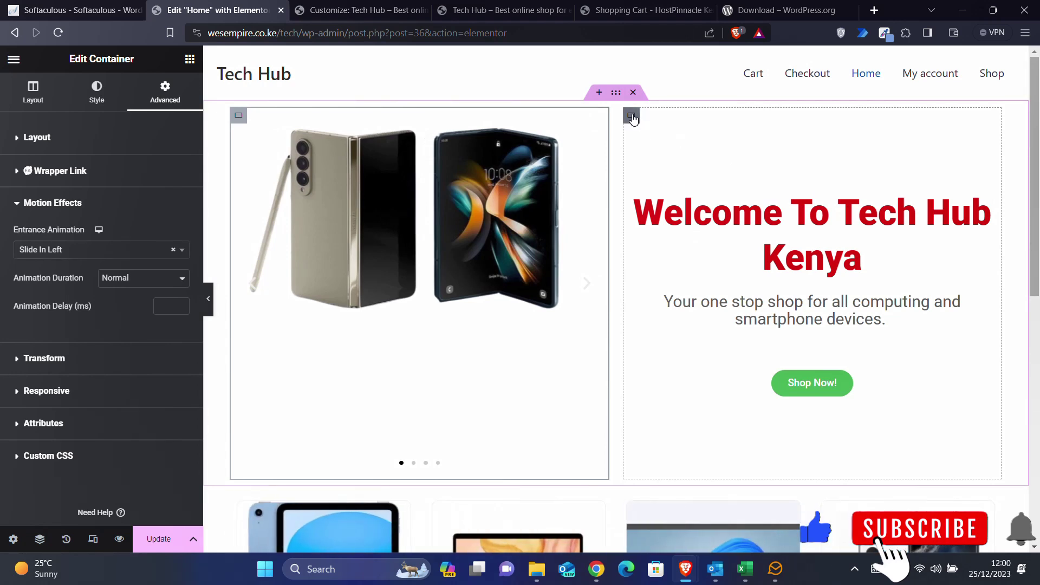
{"action": "left_click", "coordinate": [631, 116]}
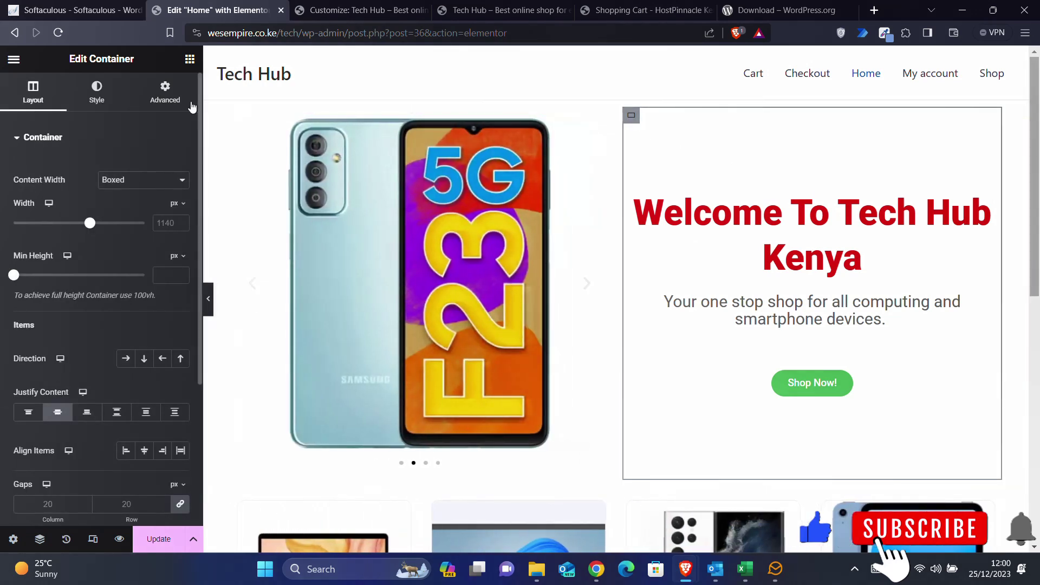
- Give the welcome-heading column a Slide In Right entrance animation at Normal duration
{"action": "left_click", "coordinate": [175, 94]}
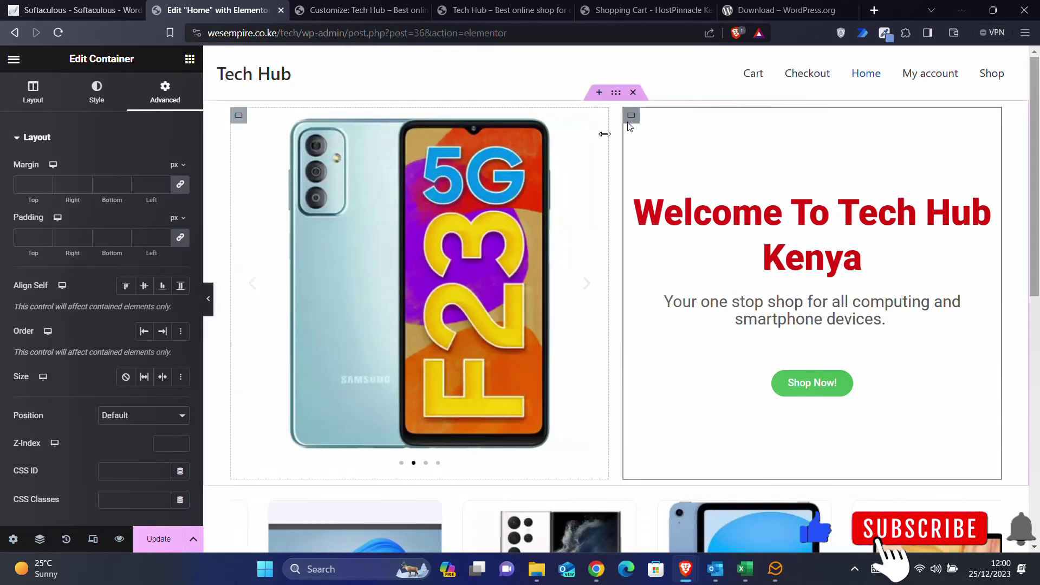
{"action": "scroll", "coordinate": [90, 406], "scroll_direction": "down", "scroll_amount": 5}
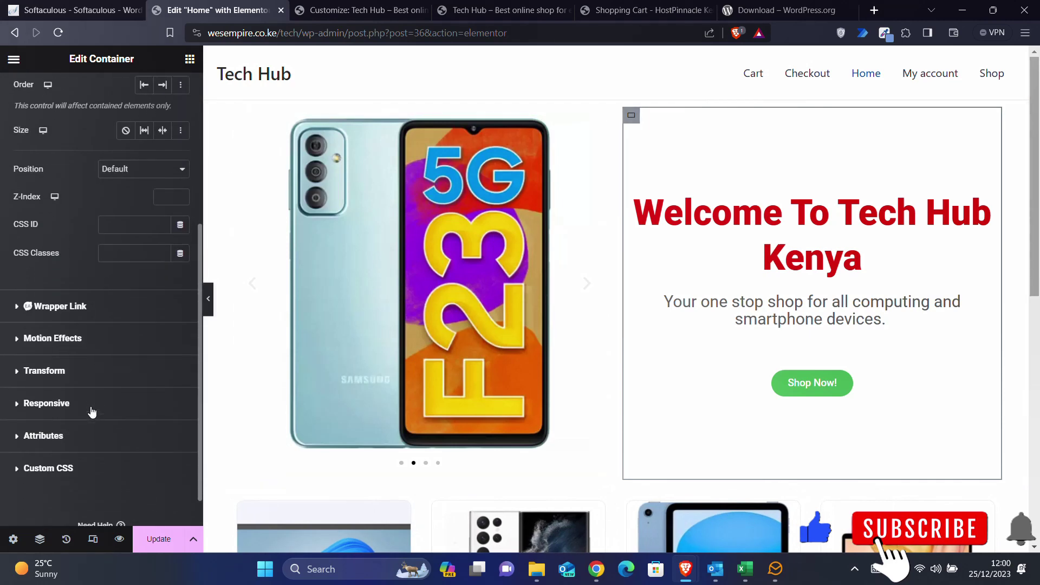
{"action": "left_click", "coordinate": [44, 348]}
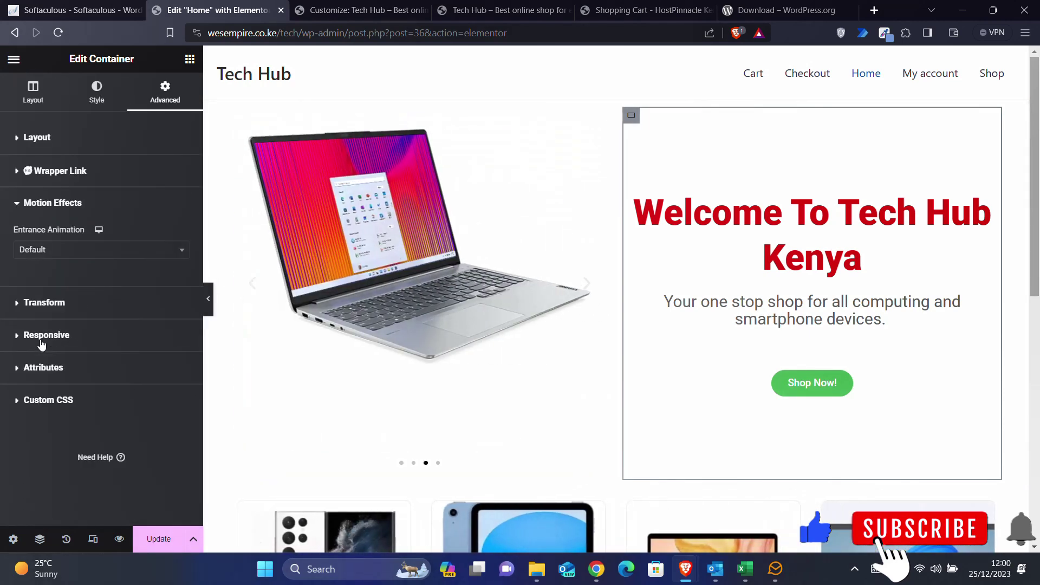
{"action": "left_click", "coordinate": [56, 249]}
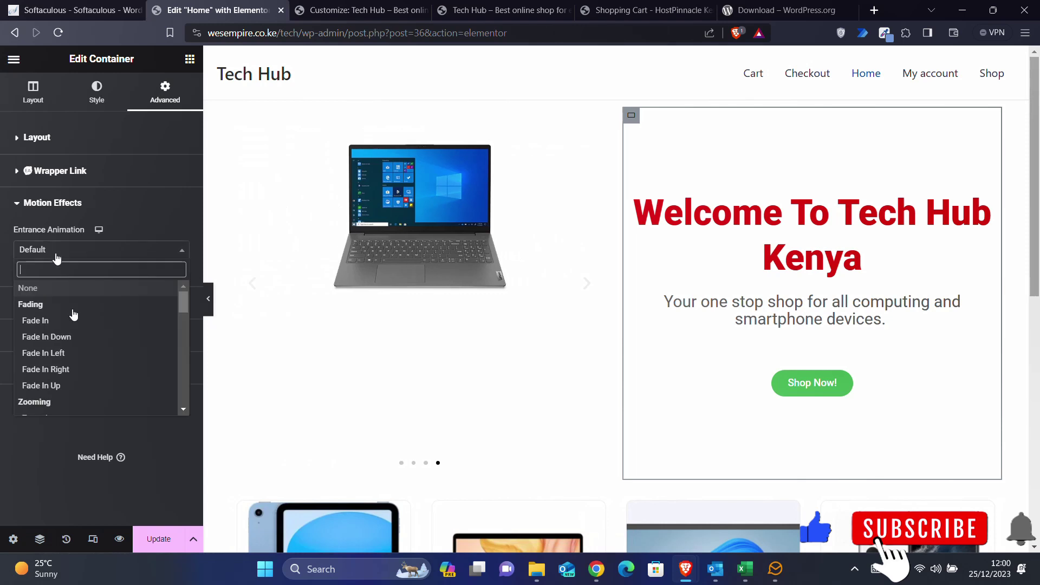
{"action": "scroll", "coordinate": [80, 347], "scroll_direction": "down", "scroll_amount": 8}
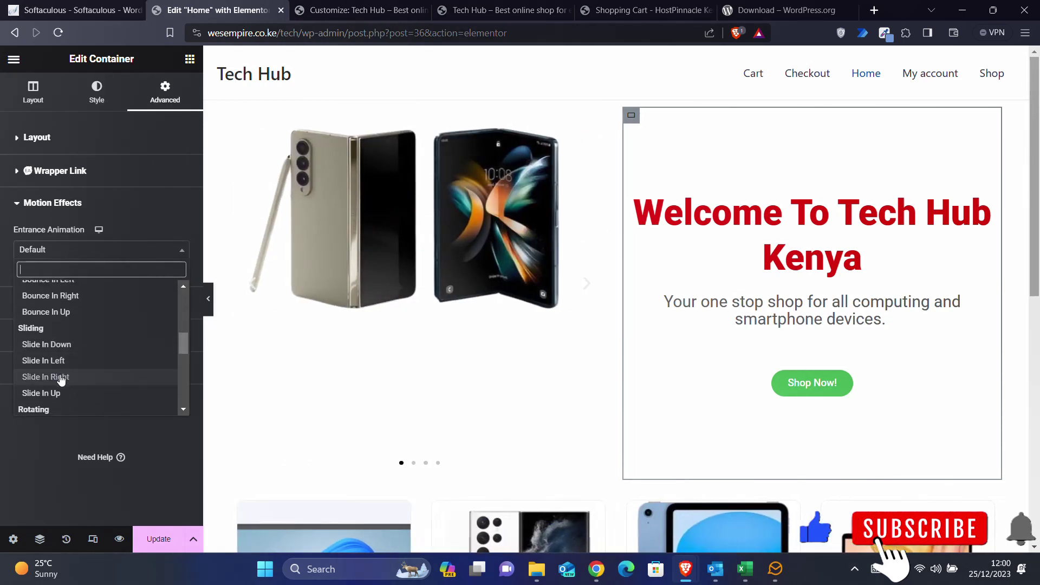
{"action": "left_click", "coordinate": [61, 378]}
{"action": "scroll", "coordinate": [508, 381], "scroll_direction": "down", "scroll_amount": 4}
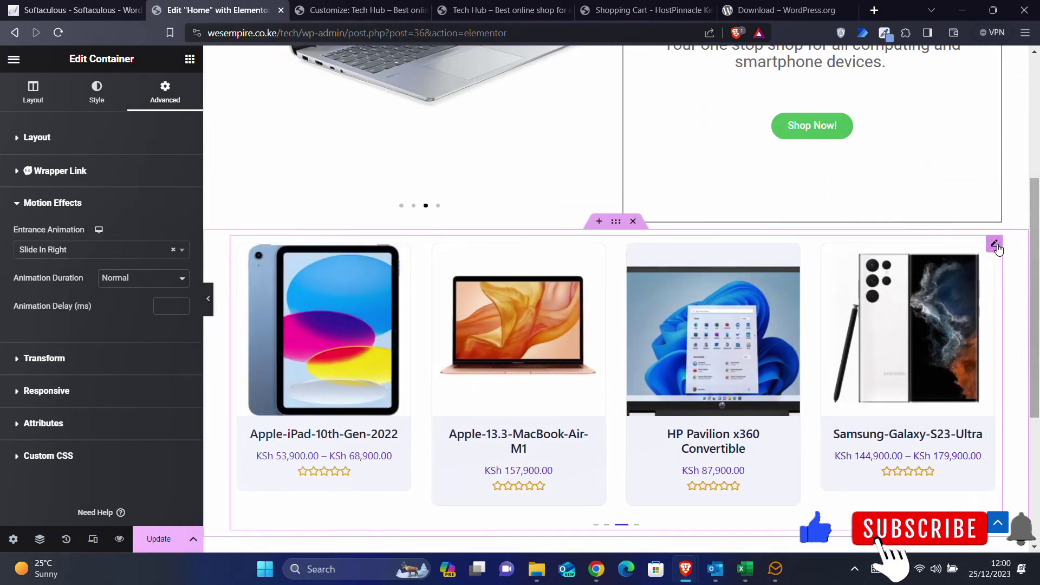
- Give the Woo Product Carousel a Zoom In entrance animation and update the Home page
{"action": "left_click", "coordinate": [995, 246]}
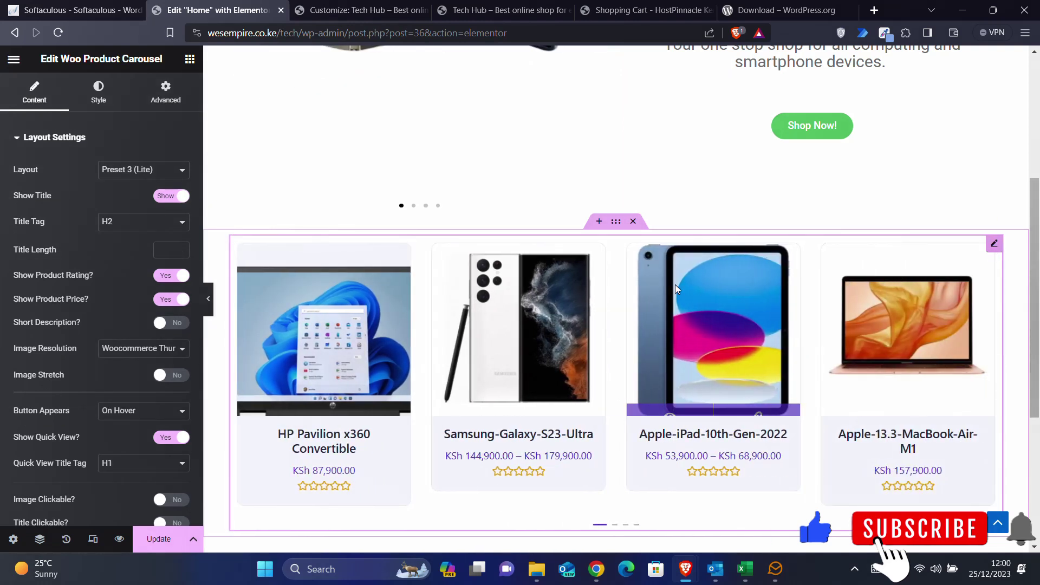
{"action": "left_click", "coordinate": [161, 96]}
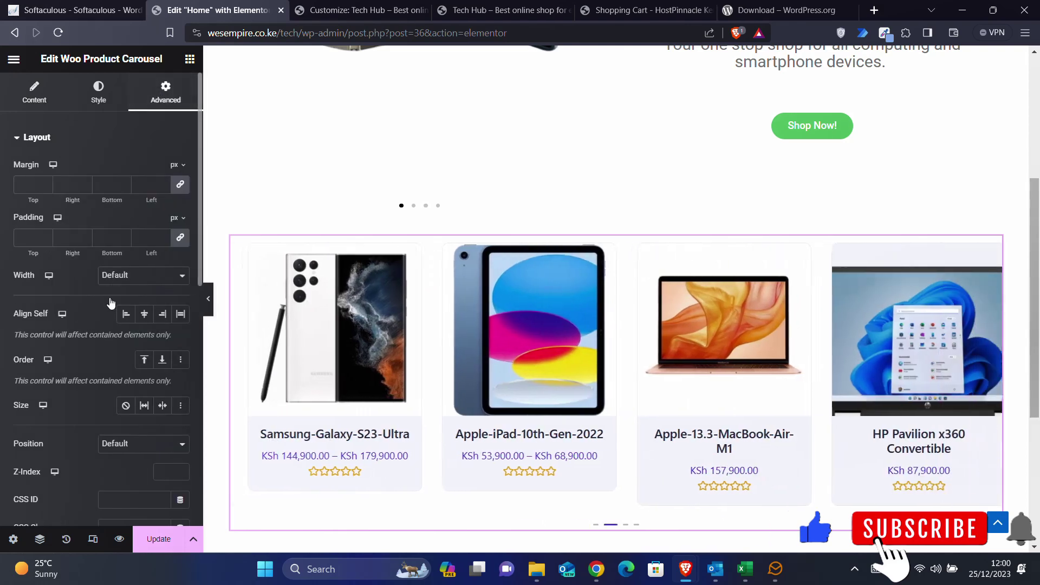
{"action": "scroll", "coordinate": [109, 297], "scroll_direction": "down", "scroll_amount": 5}
{"action": "scroll", "coordinate": [110, 297], "scroll_direction": "down", "scroll_amount": 1}
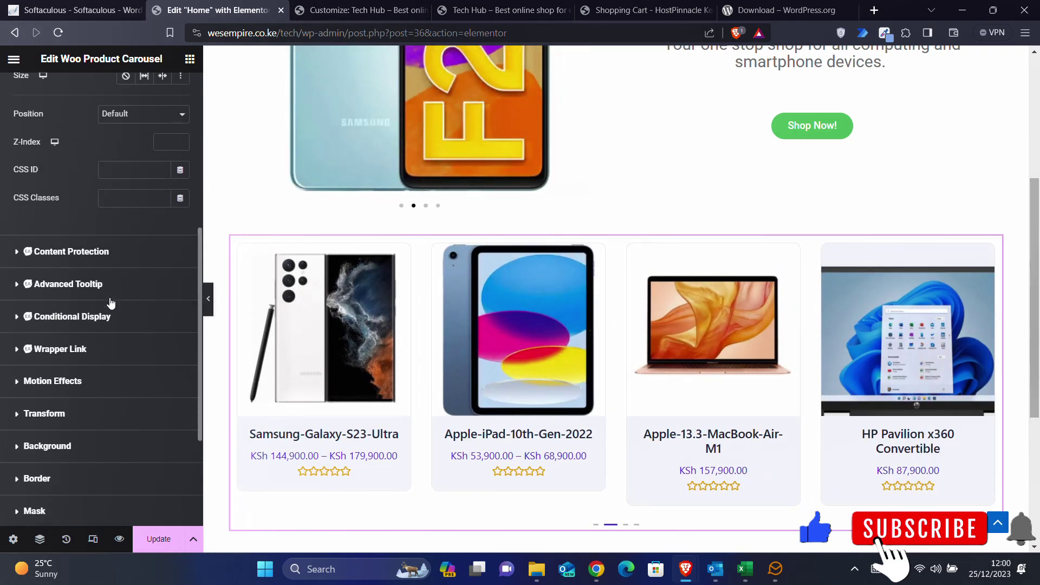
{"action": "left_click", "coordinate": [57, 374]}
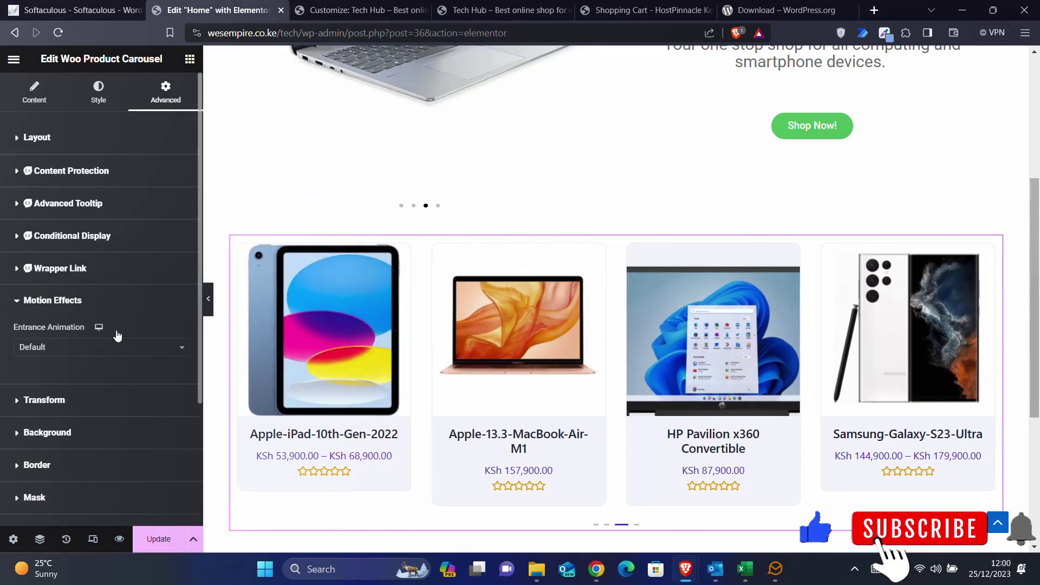
{"action": "scroll", "coordinate": [116, 331], "scroll_direction": "down", "scroll_amount": 1}
{"action": "left_click", "coordinate": [102, 306]}
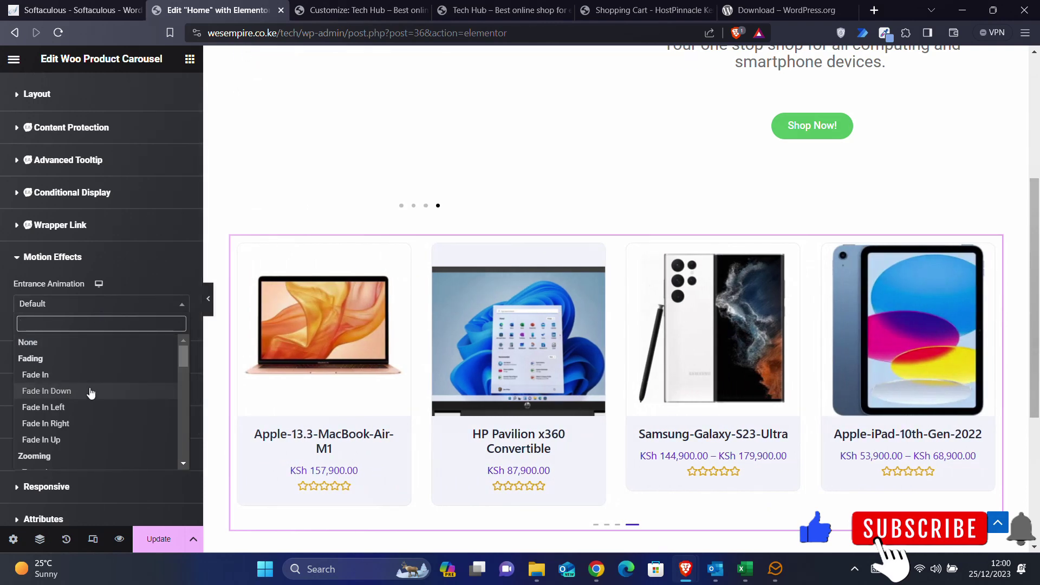
{"action": "scroll", "coordinate": [90, 391], "scroll_direction": "down", "scroll_amount": 3}
{"action": "left_click", "coordinate": [53, 399]}
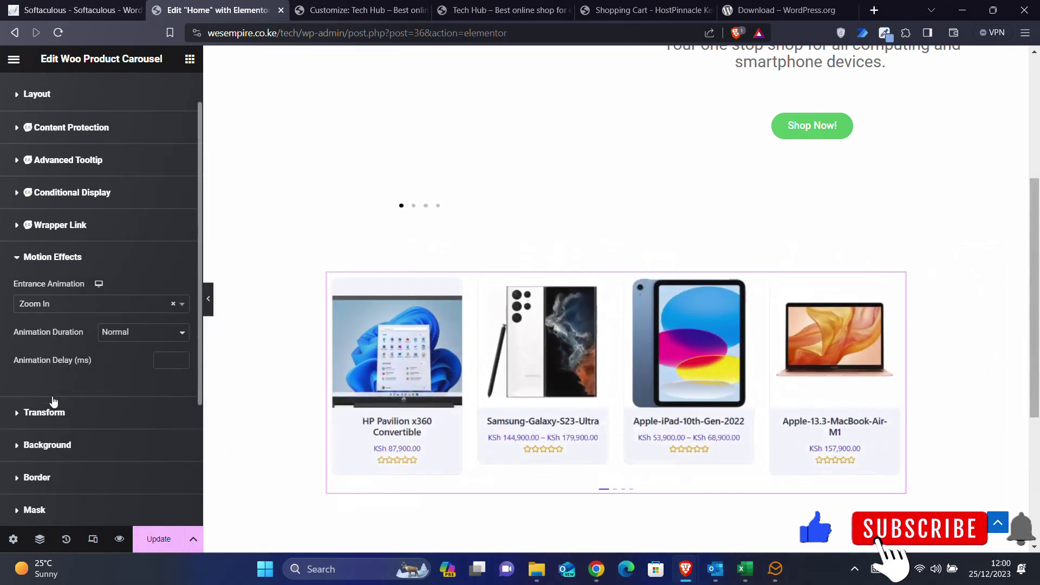
{"action": "left_click", "coordinate": [160, 540]}
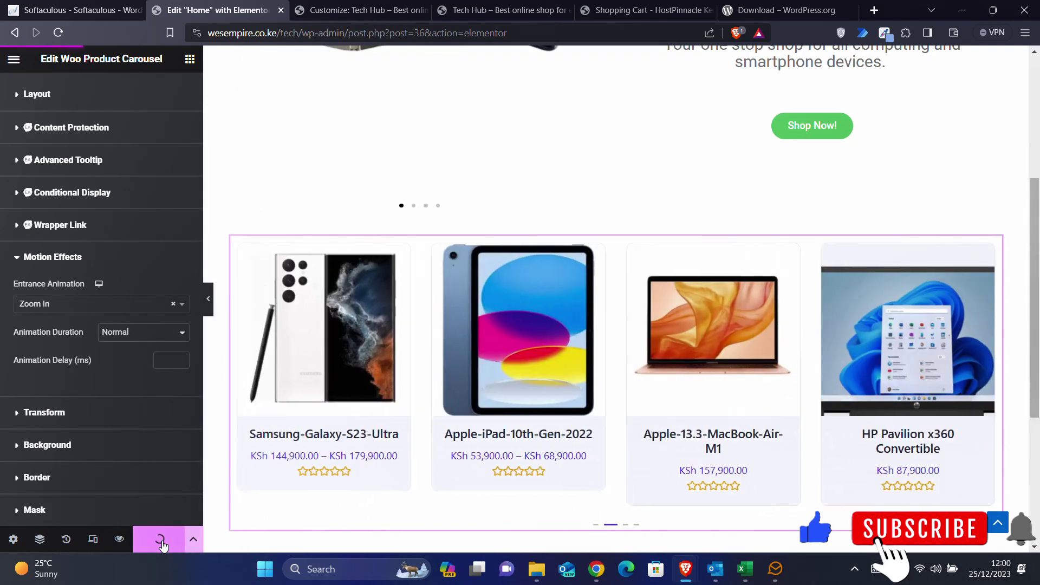
- Reload the live Tech Hub homepage and scroll through it to check the entrance animations
{"action": "left_click", "coordinate": [379, 6]}
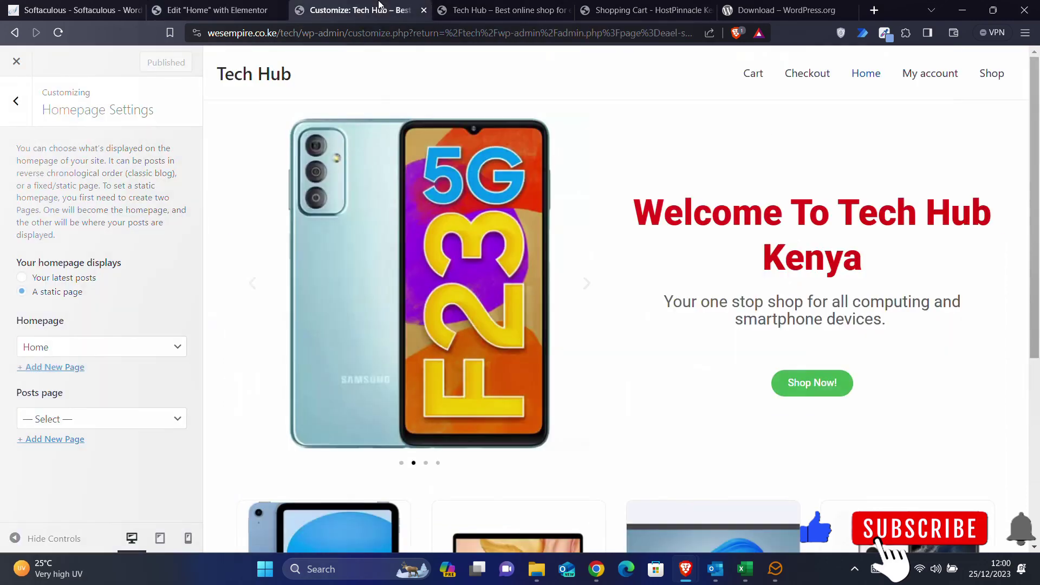
{"action": "left_click", "coordinate": [473, 8]}
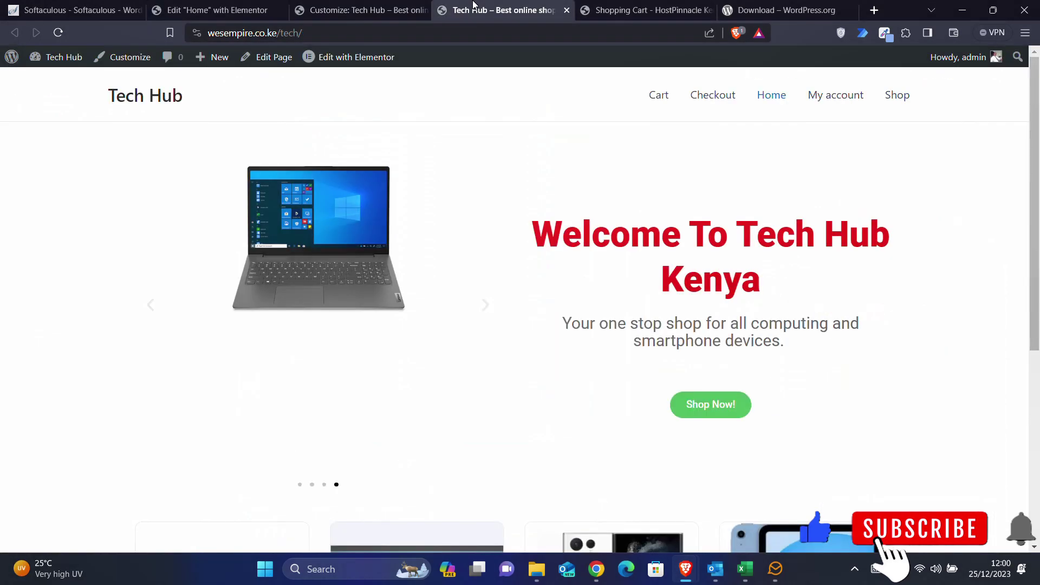
{"action": "left_click", "coordinate": [59, 33]}
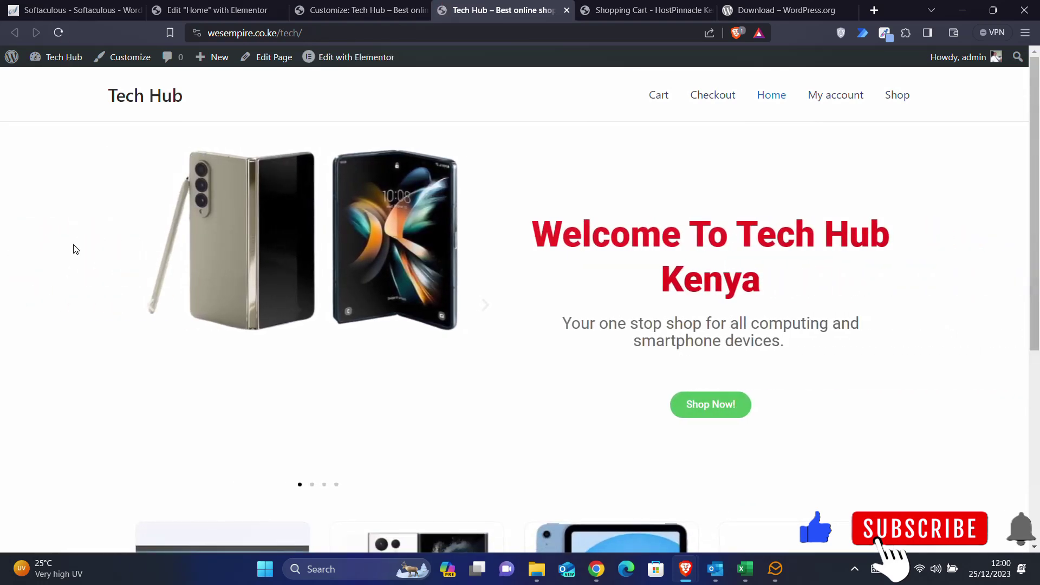
{"action": "scroll", "coordinate": [75, 248], "scroll_direction": "down", "scroll_amount": 5}
{"action": "scroll", "coordinate": [75, 249], "scroll_direction": "down", "scroll_amount": 2}
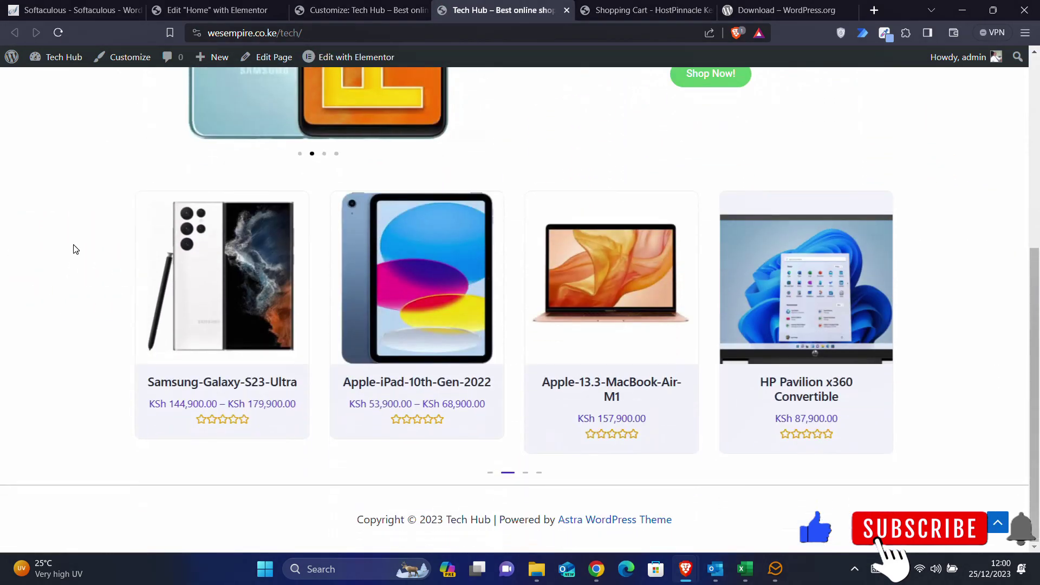
{"action": "scroll", "coordinate": [73, 247], "scroll_direction": "up", "scroll_amount": 7}
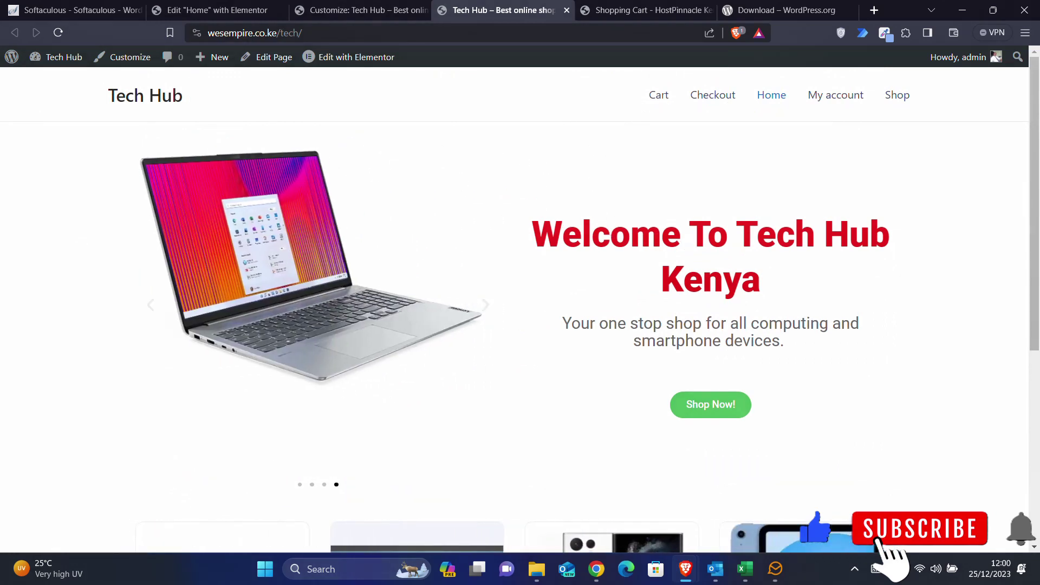
{"action": "left_click", "coordinate": [342, 7]}
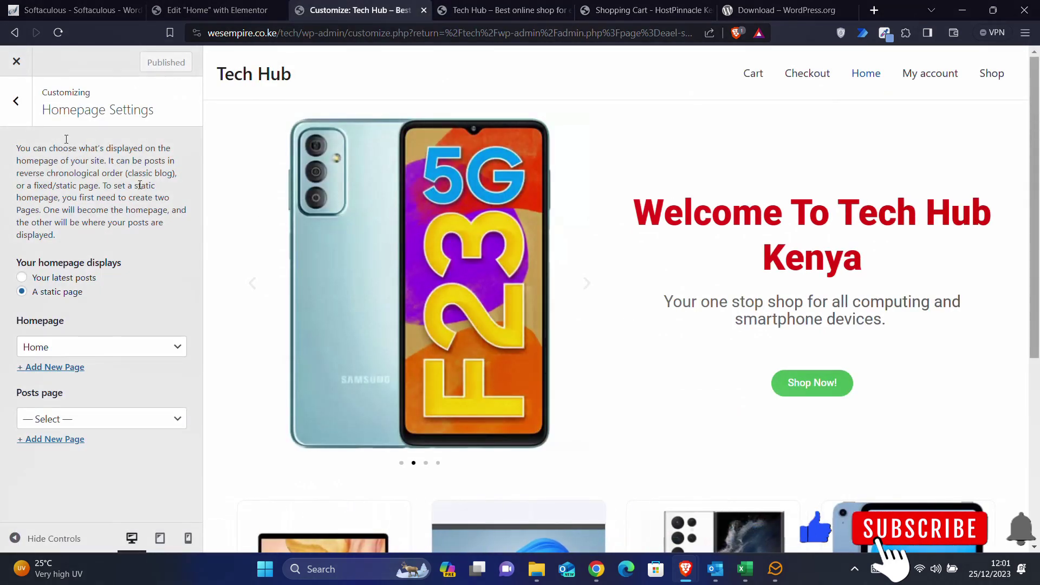
{"action": "left_click", "coordinate": [15, 103]}
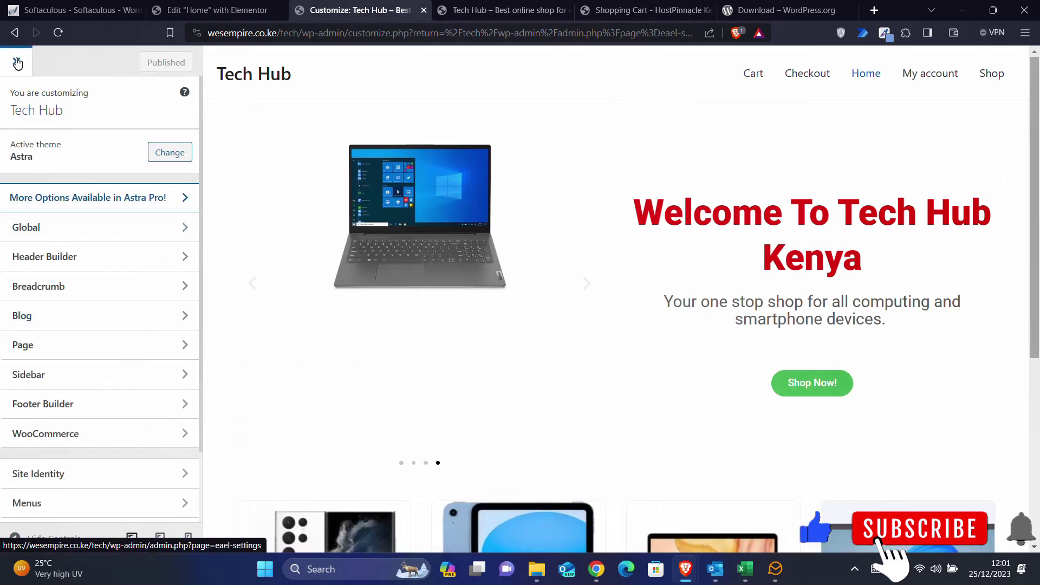
{"action": "left_click", "coordinate": [17, 63]}
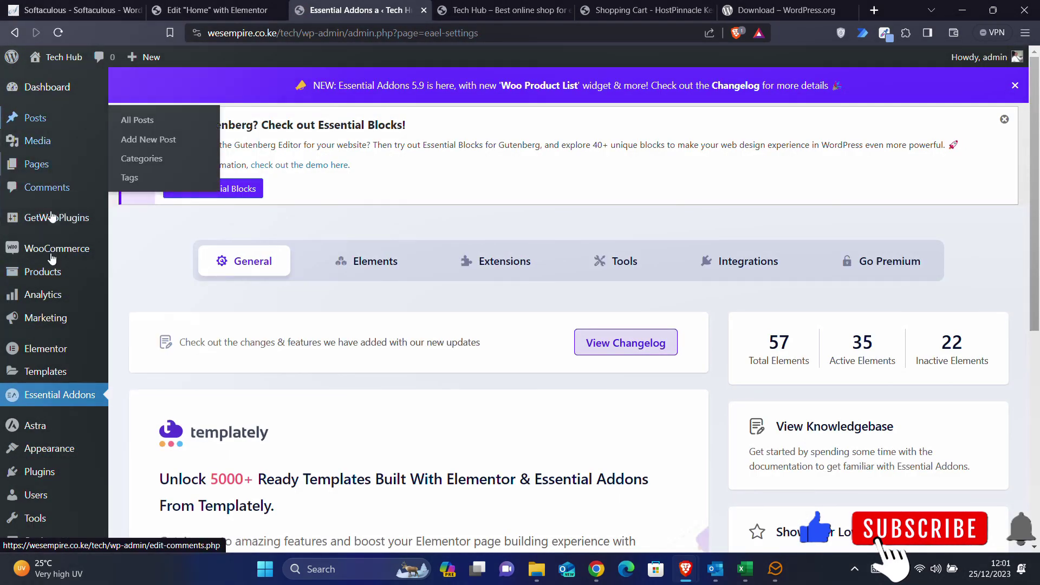
{"action": "mouse_move", "coordinate": [29, 264]}
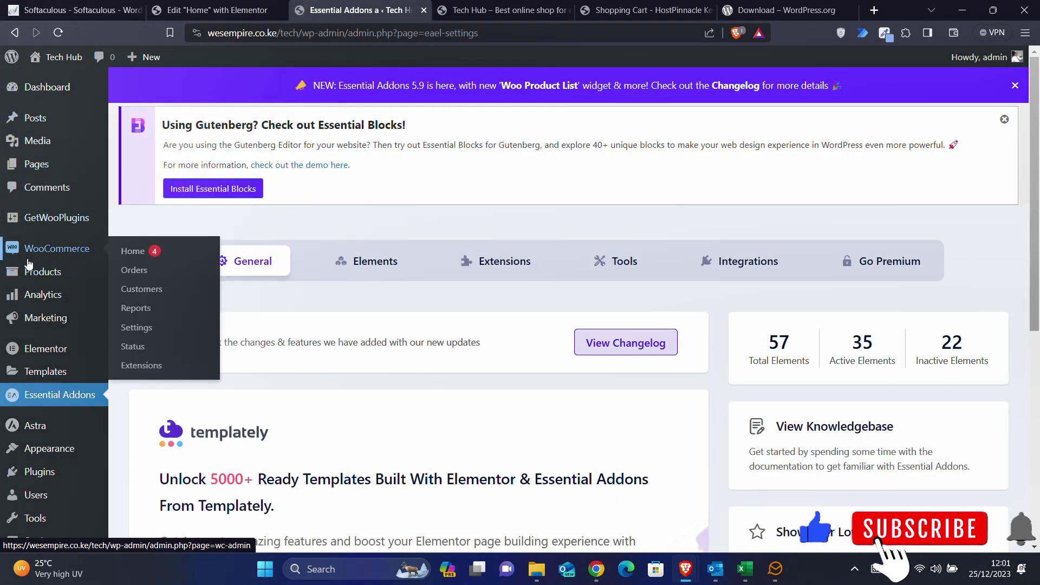
{"action": "scroll", "coordinate": [29, 265], "scroll_direction": "down", "scroll_amount": 2}
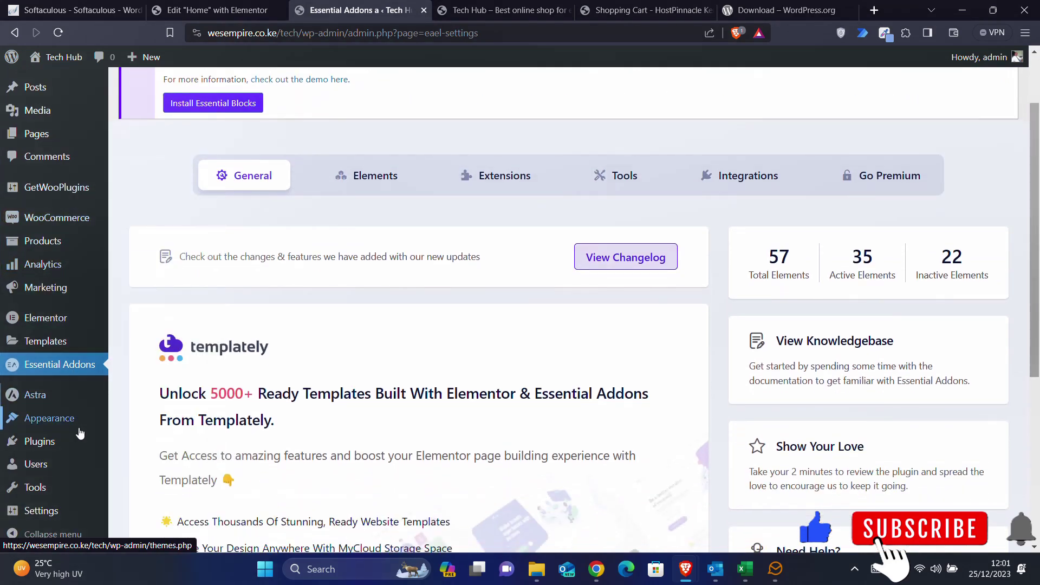
{"action": "mouse_move", "coordinate": [77, 423]}
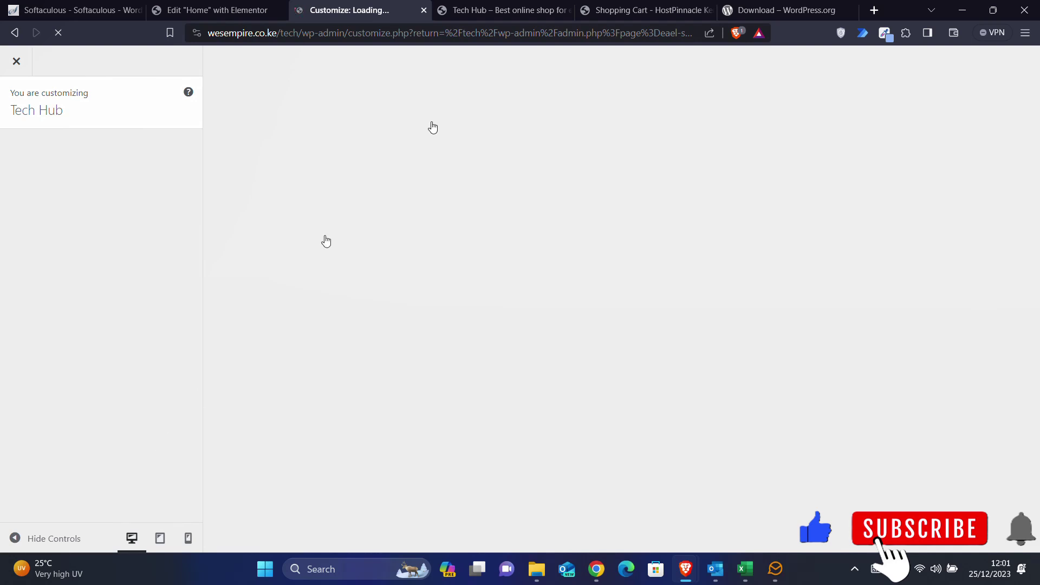
{"action": "left_click", "coordinate": [509, 7]}
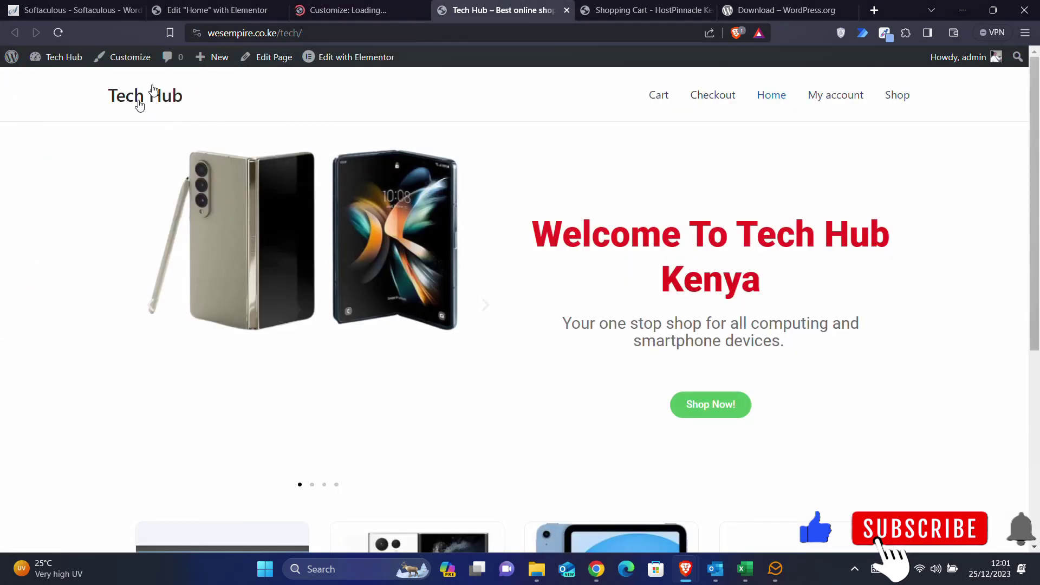
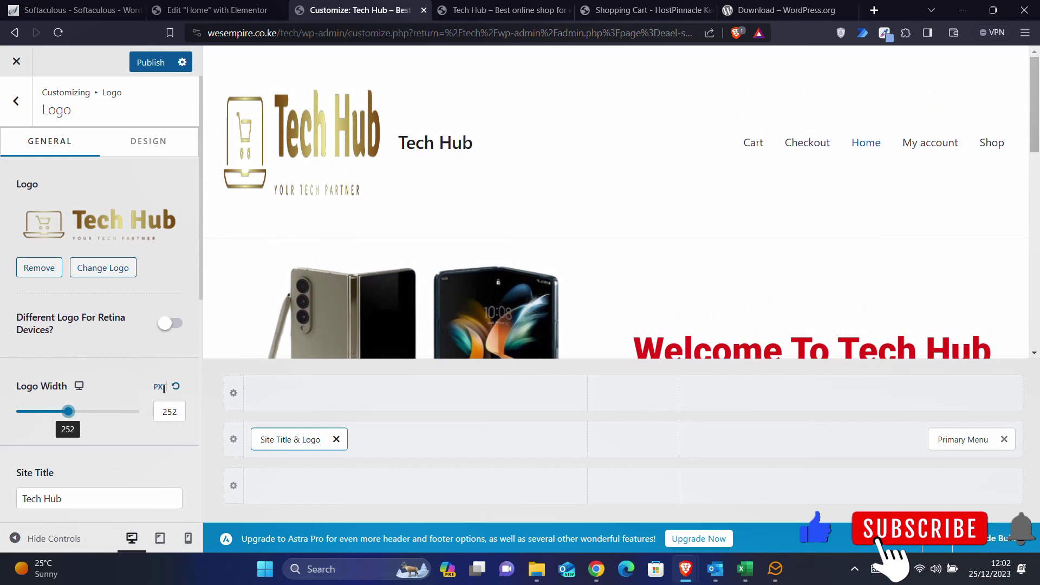
- Restore the header Logo Width to its default value in the Logo section
{"action": "left_click", "coordinate": [176, 386]}
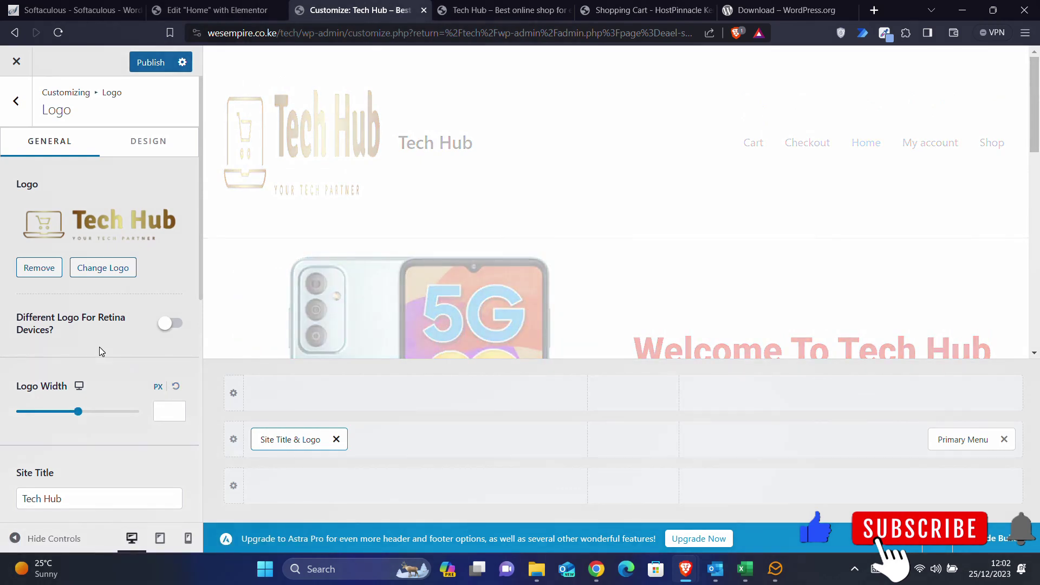
{"action": "scroll", "coordinate": [99, 351], "scroll_direction": "down", "scroll_amount": 3}
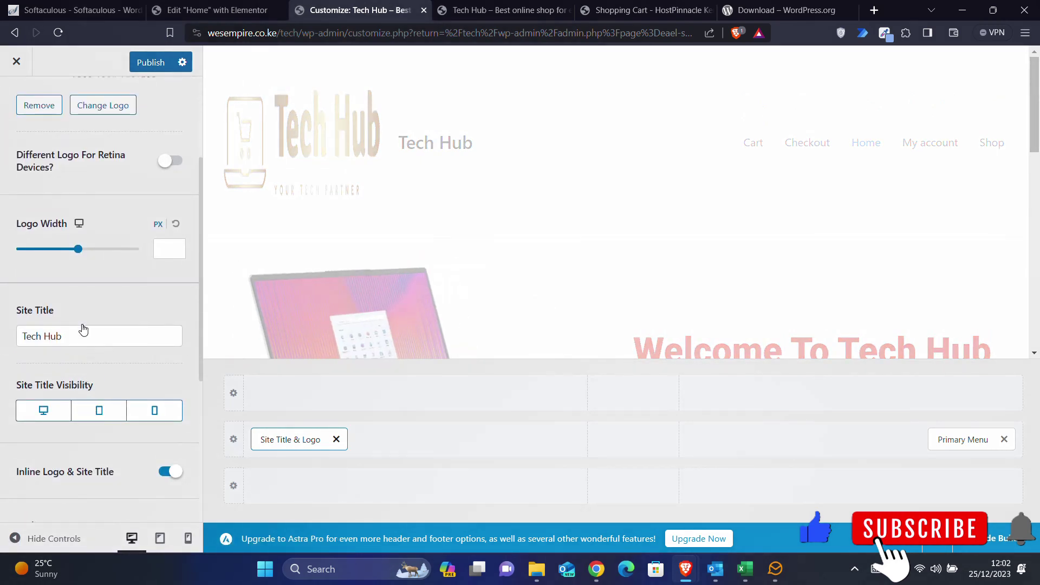
- Delete the Tech Hub site title text
{"action": "left_click_drag", "start_coordinate": [87, 335], "coordinate": [3, 344]}
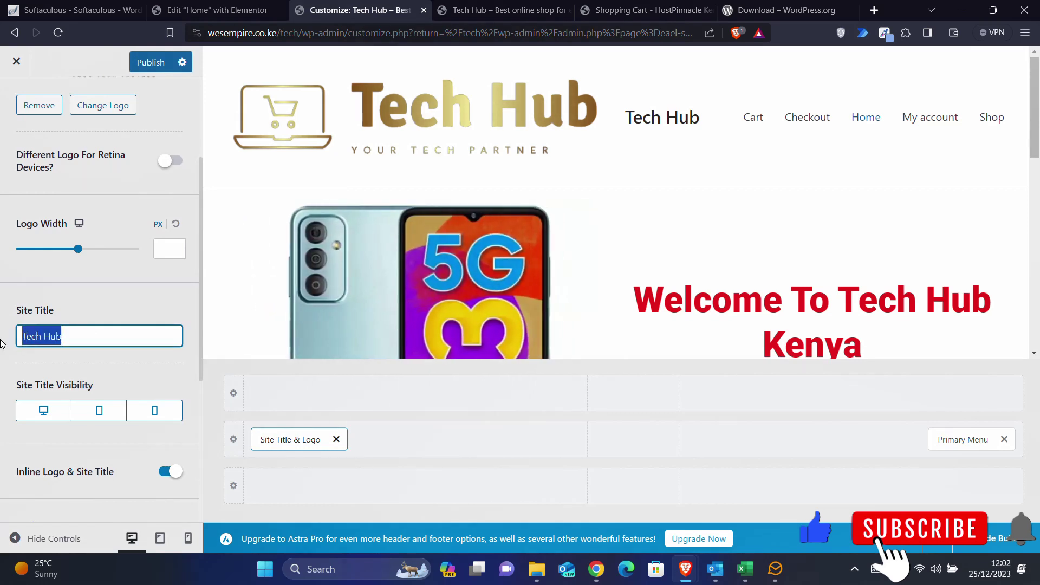
{"action": "key", "text": "BackSpace"}
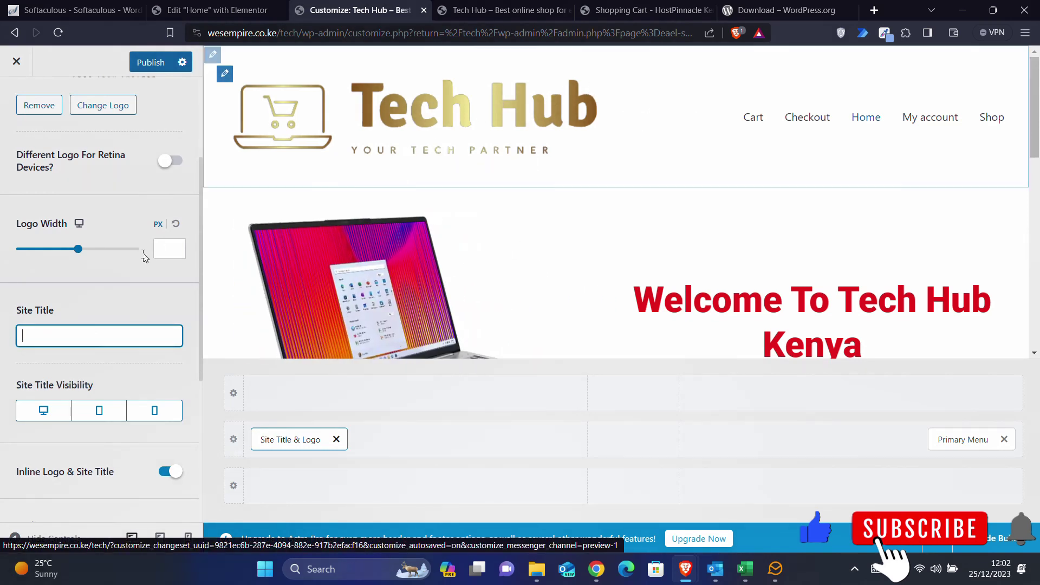
{"action": "scroll", "coordinate": [141, 254], "scroll_direction": "up", "scroll_amount": 1}
{"action": "scroll", "coordinate": [141, 253], "scroll_direction": "up", "scroll_amount": 3}
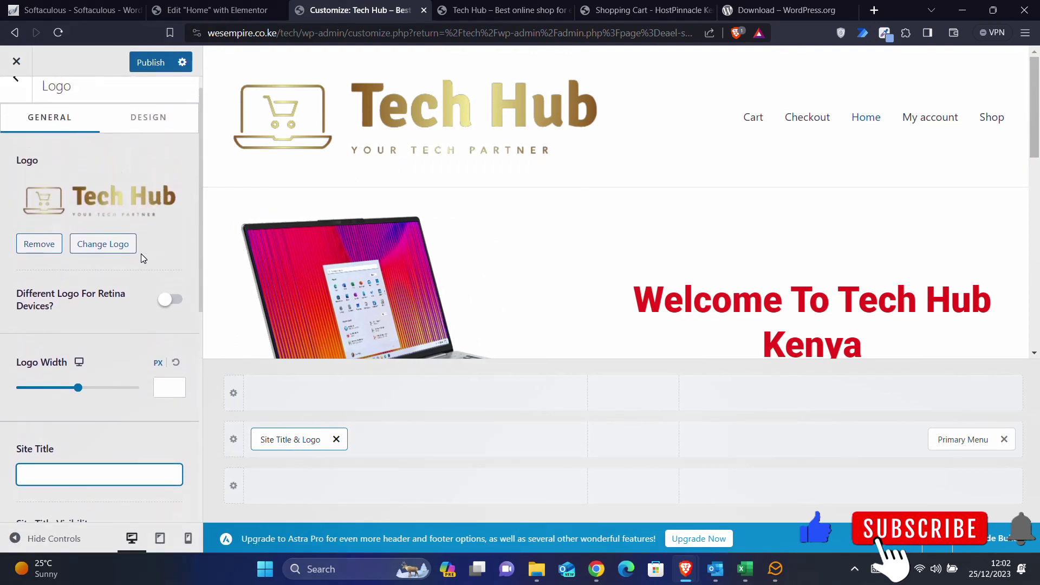
{"action": "scroll", "coordinate": [141, 253], "scroll_direction": "down", "scroll_amount": 1}
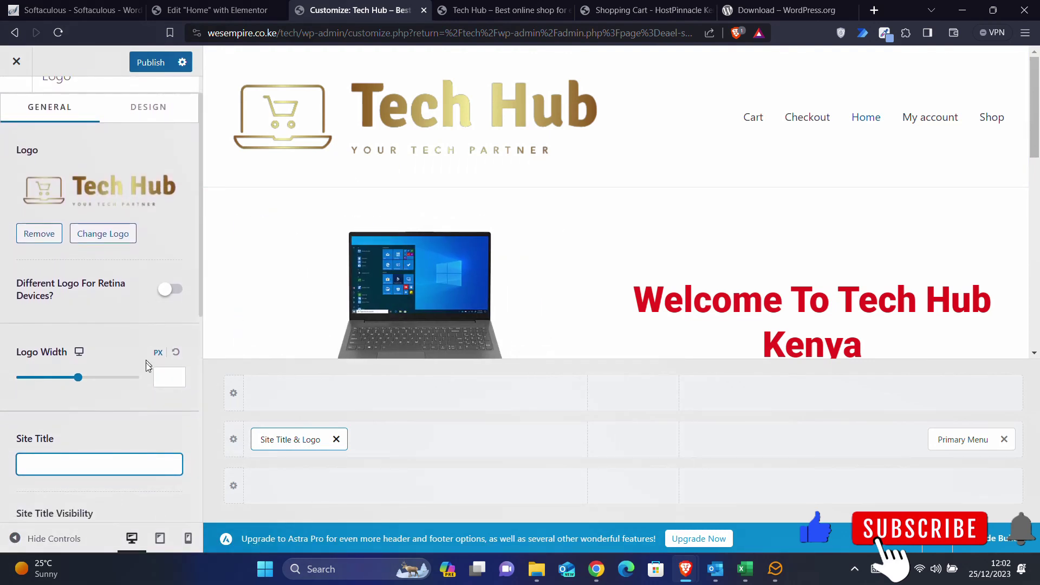
- Try Logo Width values of 258, 100 and 150 px, then clear the field
{"action": "left_click", "coordinate": [170, 377]}
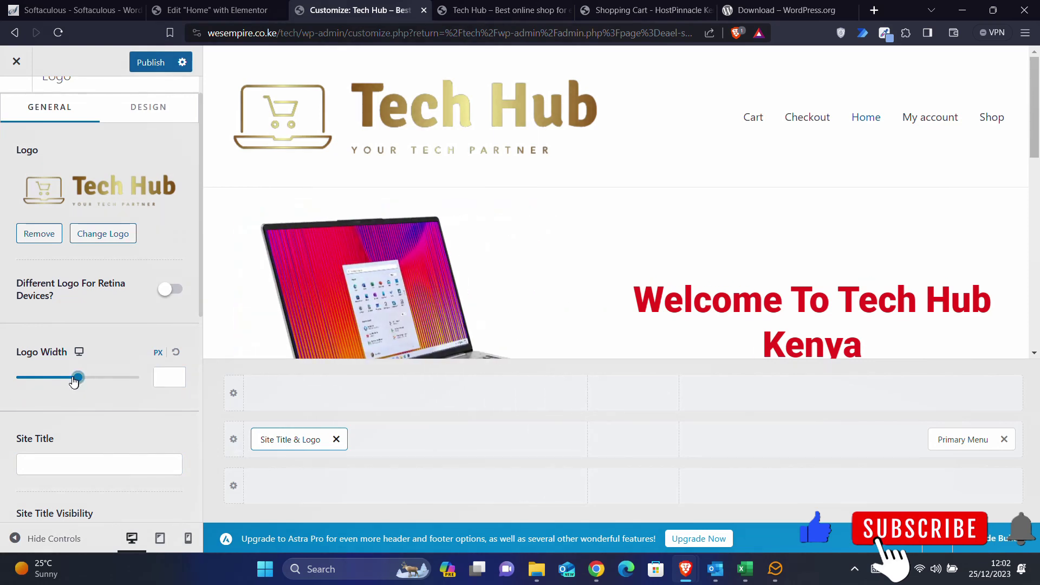
{"action": "left_click_drag", "start_coordinate": [76, 380], "coordinate": [69, 378]}
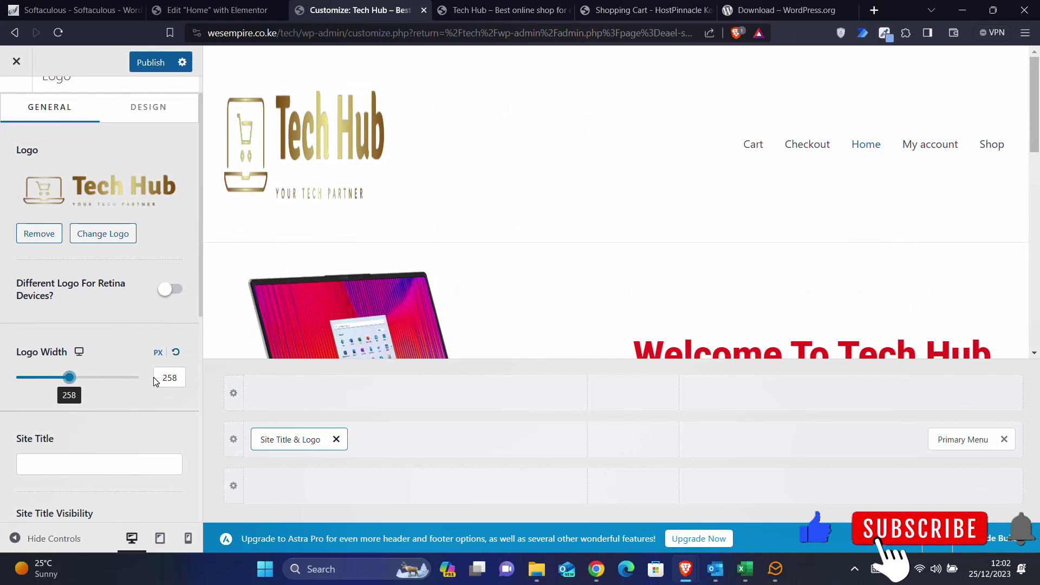
{"action": "double_click", "coordinate": [168, 378]}
{"action": "type", "text": "100"}
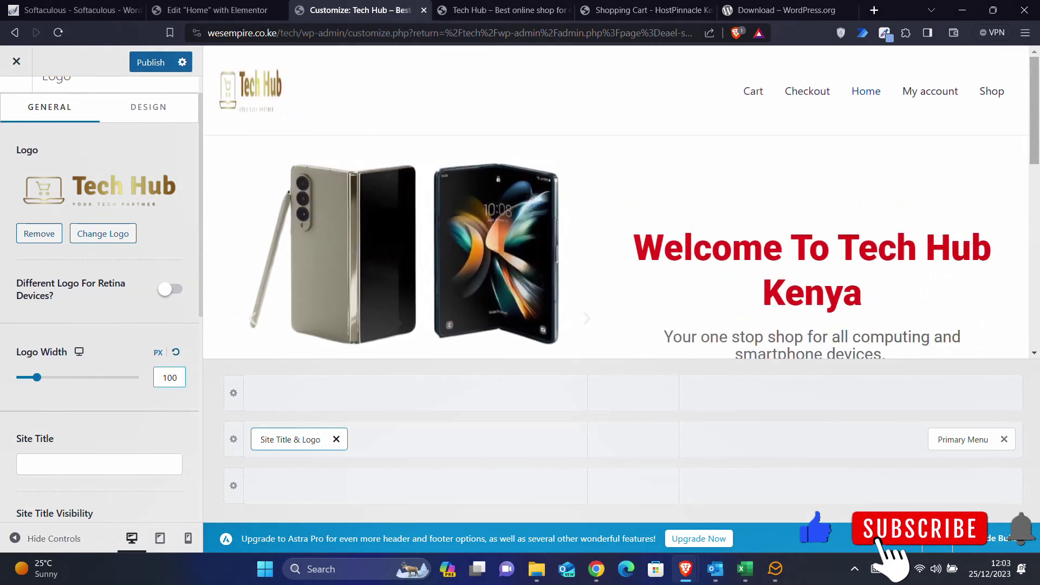
{"action": "key", "text": "BackSpace"}
{"action": "key", "text": "BackSpace"}
{"action": "type", "text": "50"}
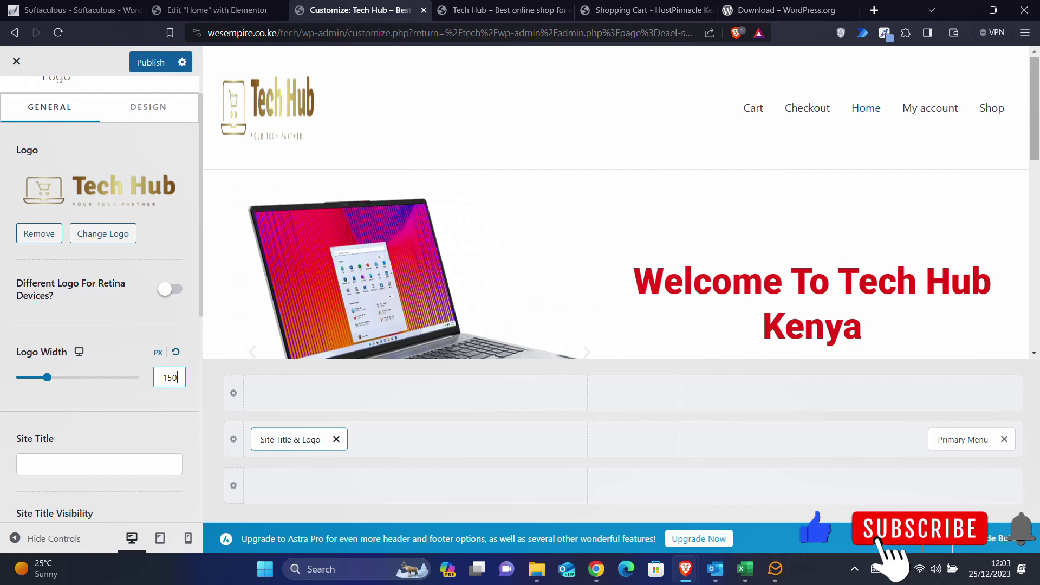
{"action": "key", "text": "BackSpace"}
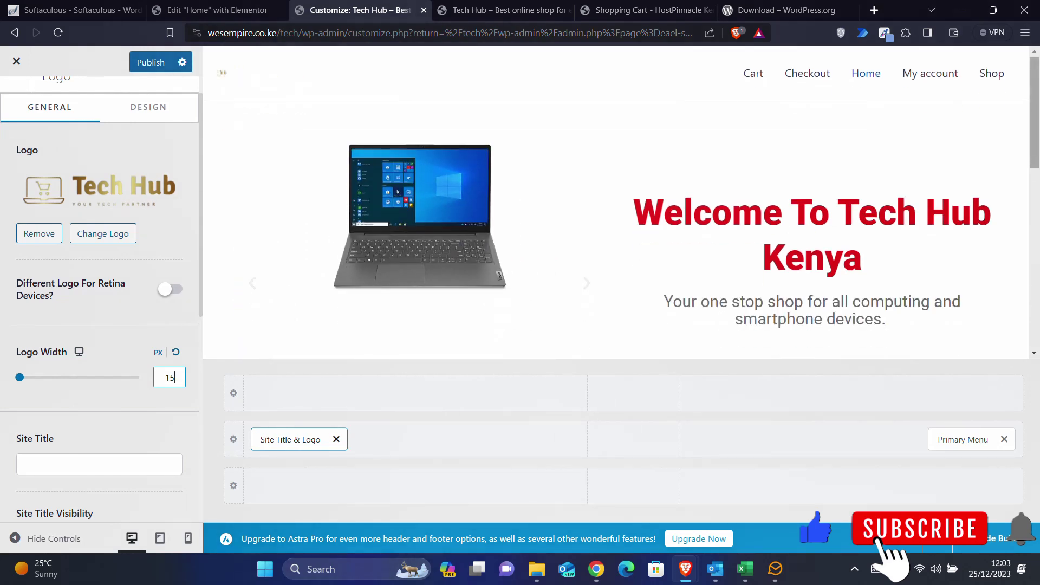
{"action": "key", "text": "BackSpace"}
- Set the logo width to 107 px, publish, and switch to the live site tab
{"action": "scroll", "coordinate": [154, 439], "scroll_direction": "down", "scroll_amount": 3}
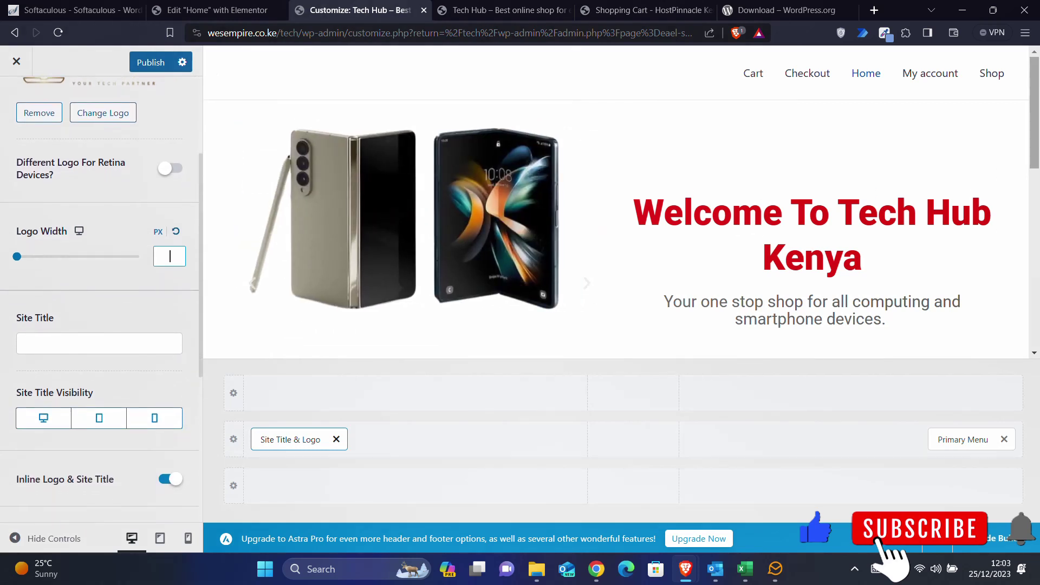
{"action": "scroll", "coordinate": [153, 440], "scroll_direction": "down", "scroll_amount": 2}
{"action": "scroll", "coordinate": [154, 440], "scroll_direction": "up", "scroll_amount": 3}
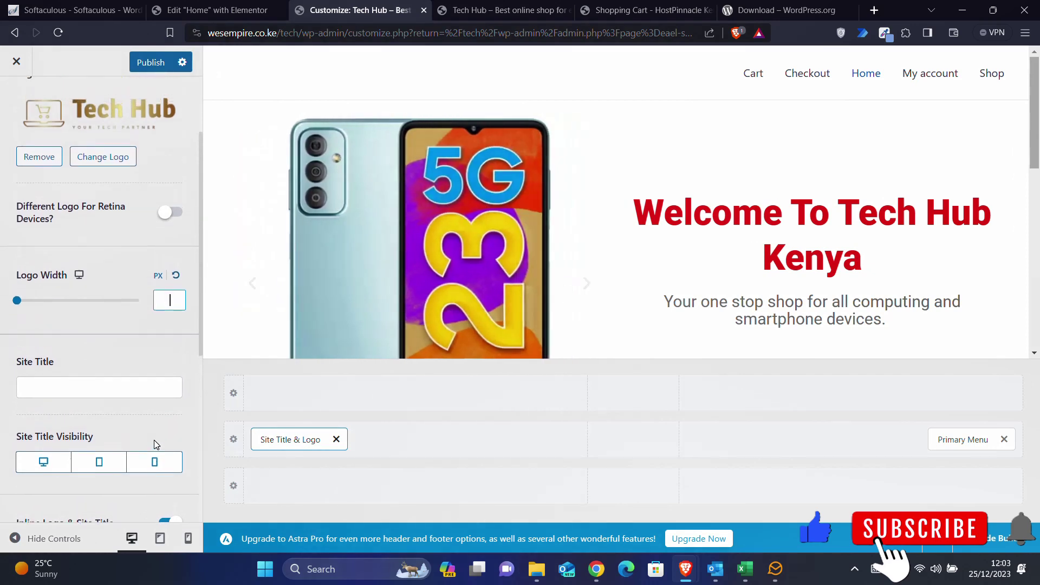
{"action": "scroll", "coordinate": [154, 440], "scroll_direction": "up", "scroll_amount": 2}
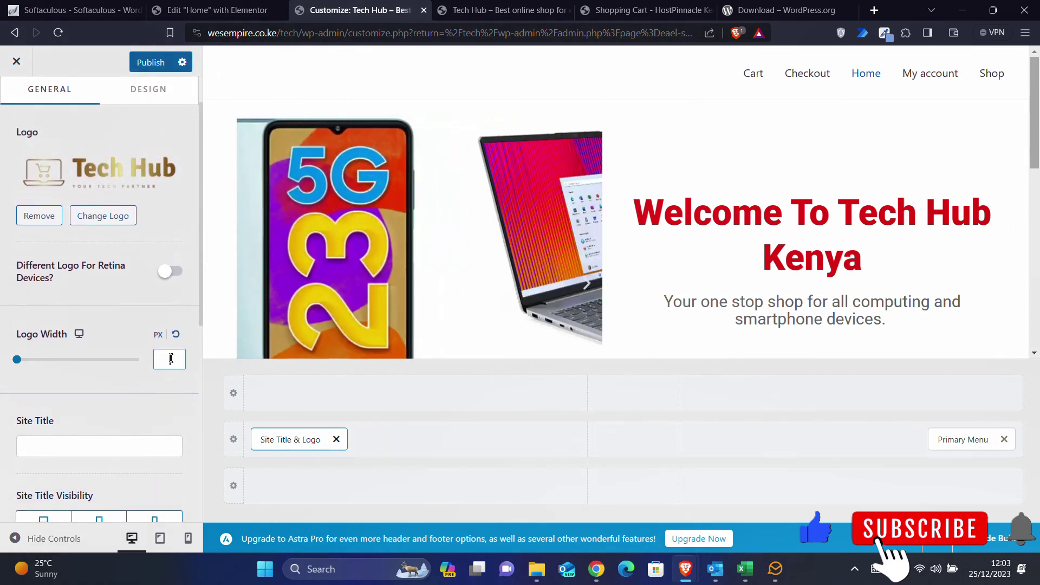
{"action": "left_click", "coordinate": [171, 358]}
{"action": "type", "text": "200"}
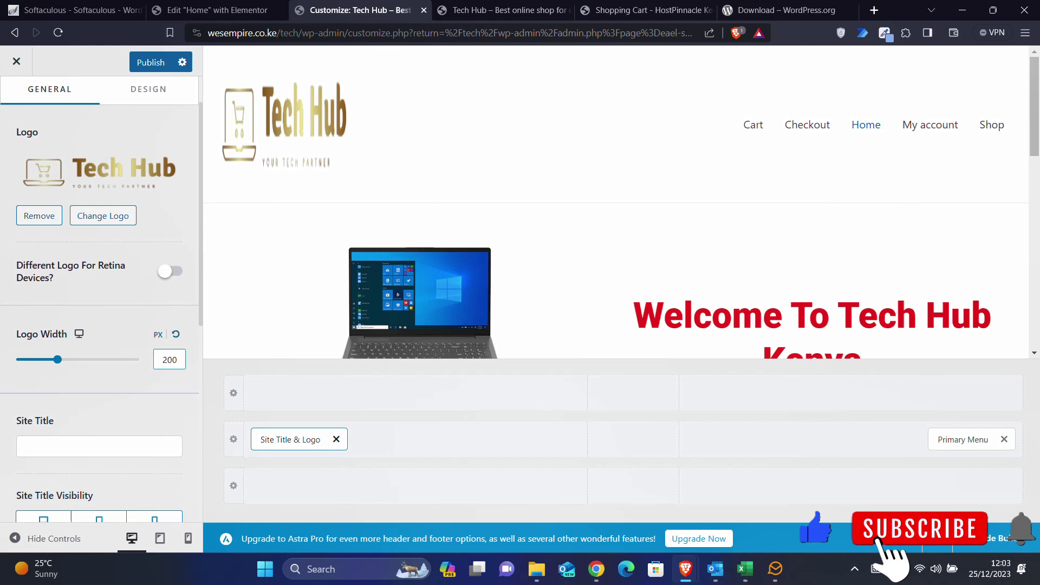
{"action": "key", "text": "BackSpace"}
{"action": "key", "text": "BackSpace"}
{"action": "key", "text": "BackSpace"}
{"action": "type", "text": "1"}
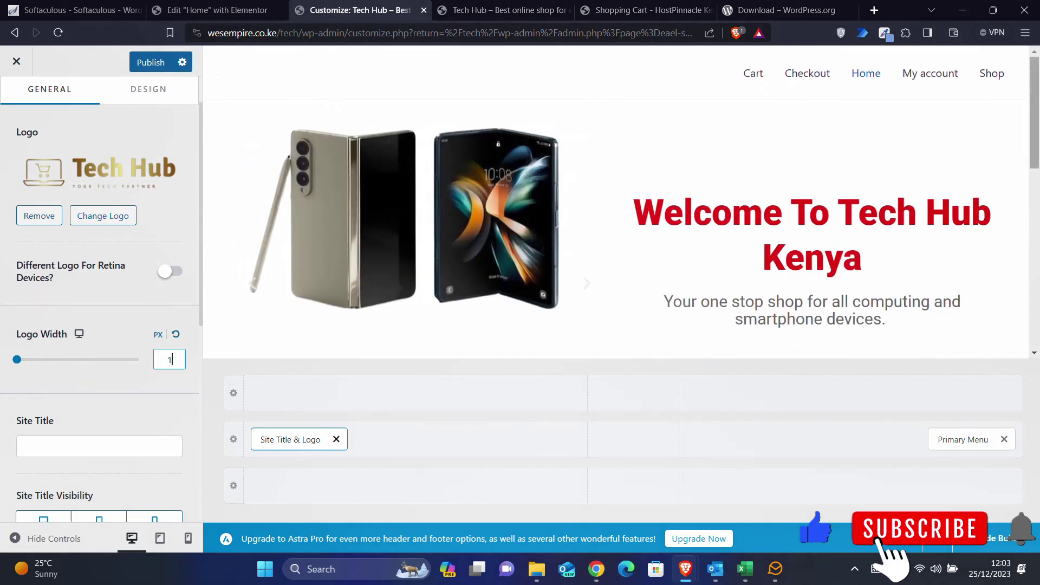
{"action": "type", "text": "90"}
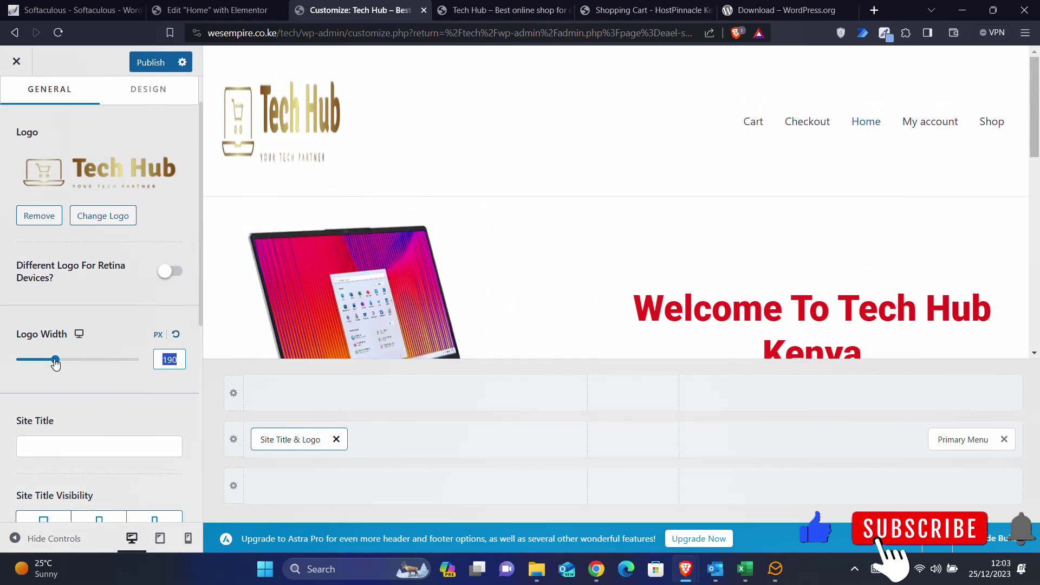
{"action": "left_click_drag", "start_coordinate": [56, 364], "coordinate": [44, 363]}
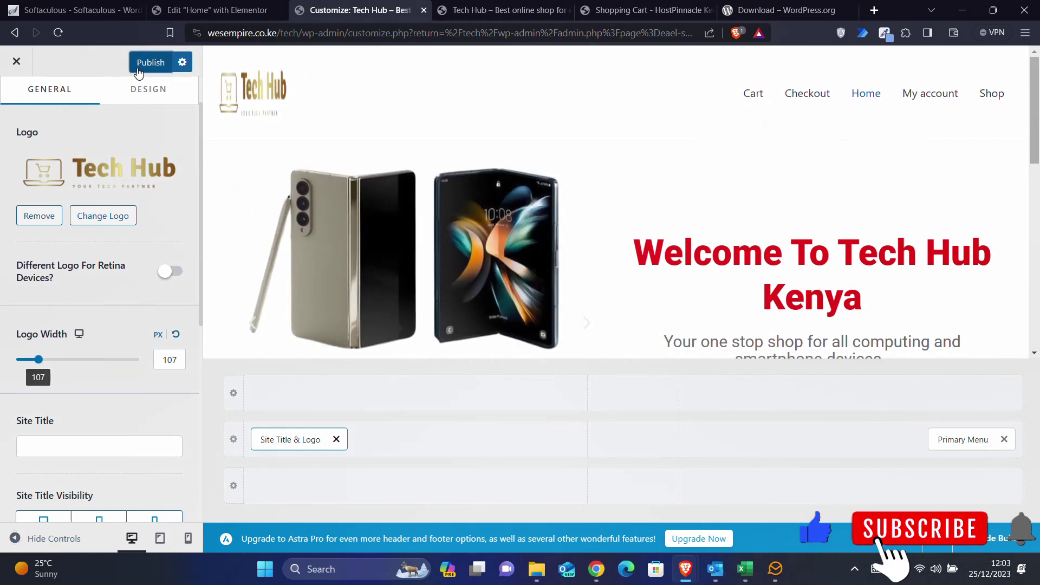
{"action": "left_click", "coordinate": [139, 71]}
{"action": "key", "text": "ctrl+Tab"}
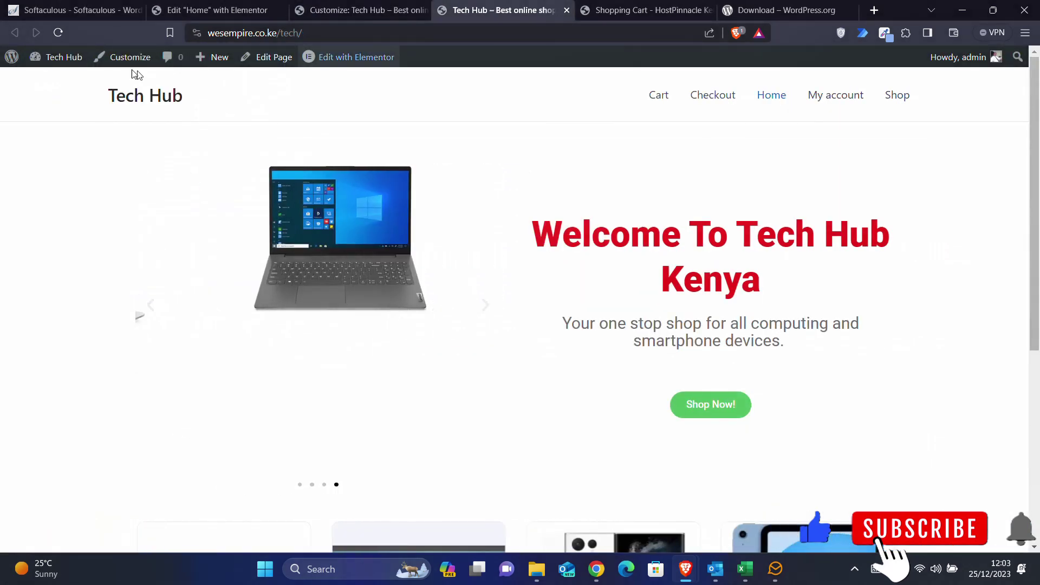
- Reload the live site, then change the Logo Width to 150 px in the Customizer
{"action": "left_click", "coordinate": [59, 36]}
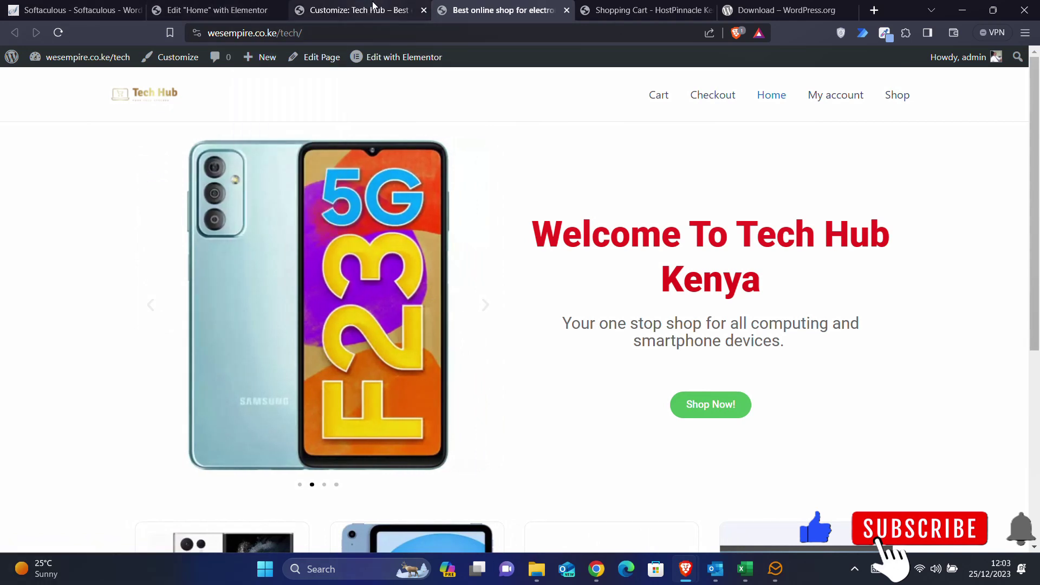
{"action": "left_click", "coordinate": [352, 10]}
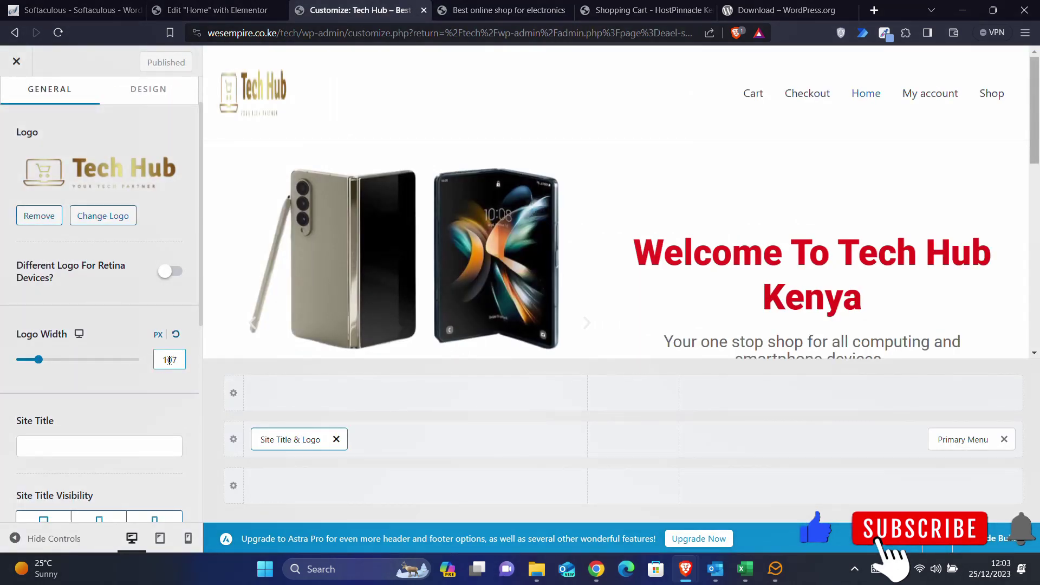
{"action": "double_click", "coordinate": [169, 360]}
{"action": "type", "text": "150"}
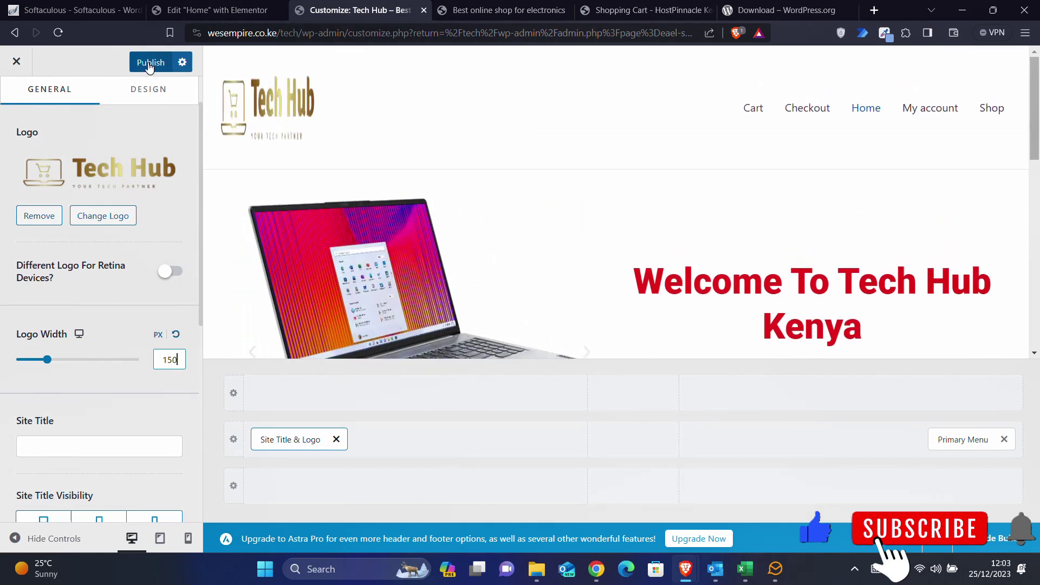
- Publish the 150 px logo width and reload the storefront to check the logo
{"action": "left_click", "coordinate": [150, 64]}
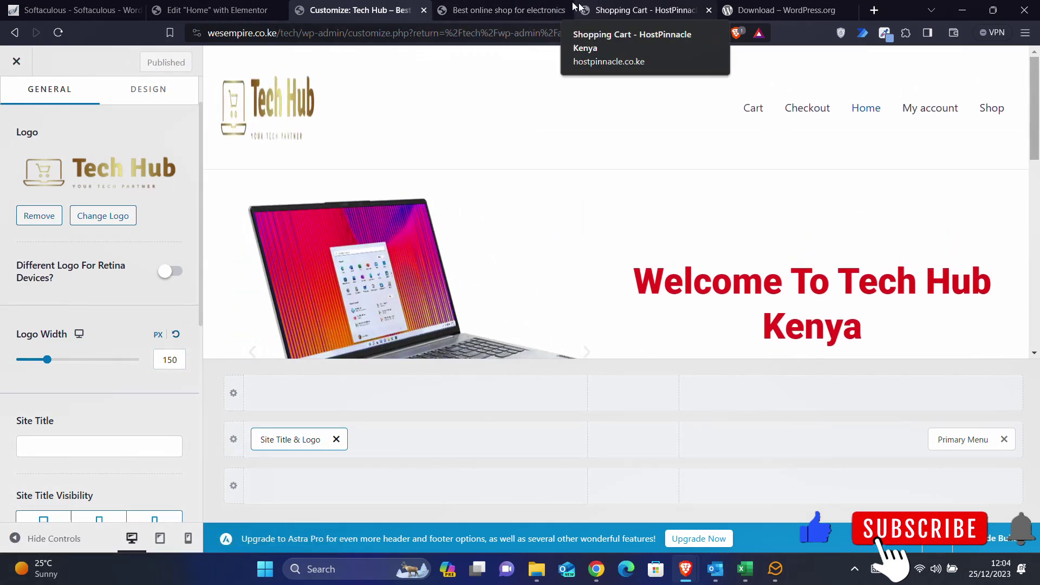
{"action": "left_click", "coordinate": [563, 9]}
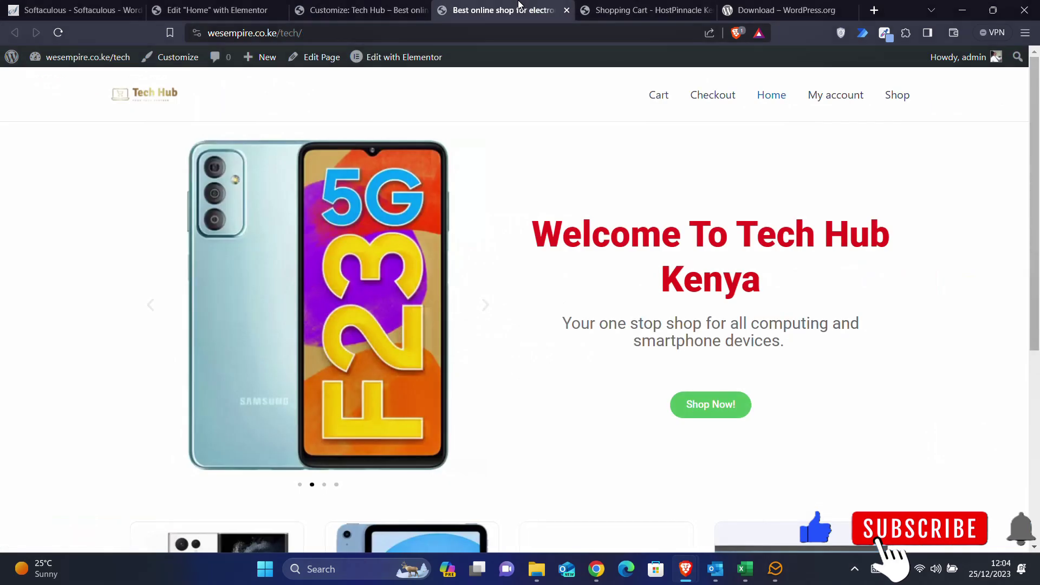
{"action": "left_click", "coordinate": [59, 33]}
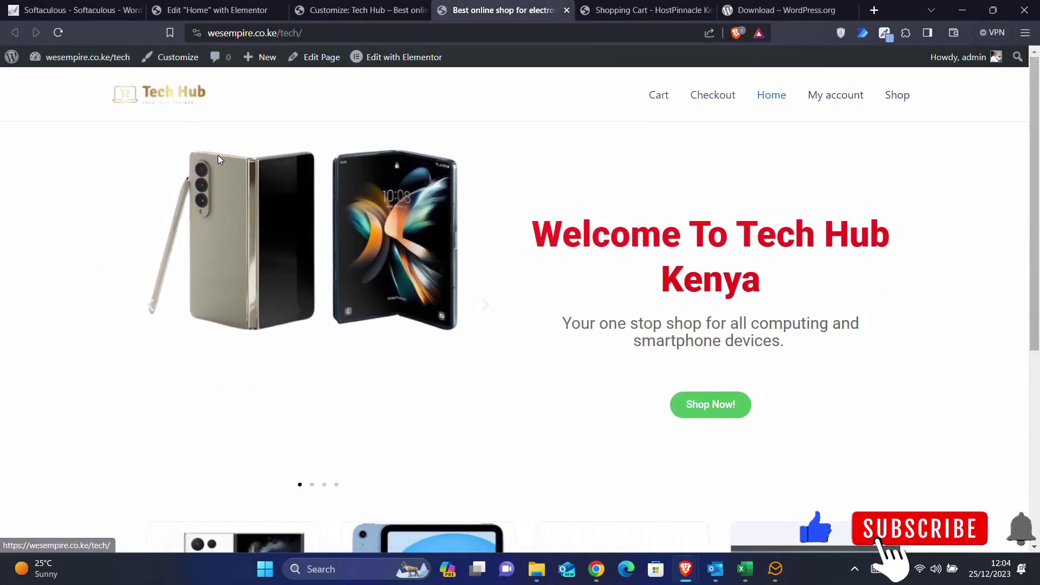
{"action": "left_click", "coordinate": [349, 12]}
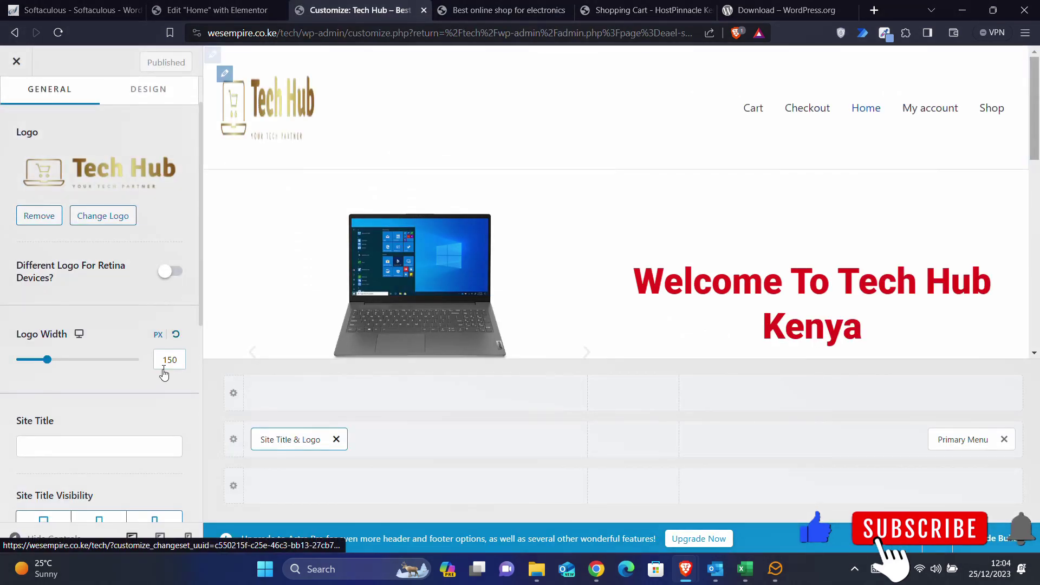
- Preview the header logo at tablet and mobile sizes, then return to desktop
{"action": "scroll", "coordinate": [141, 397], "scroll_direction": "down", "scroll_amount": 3}
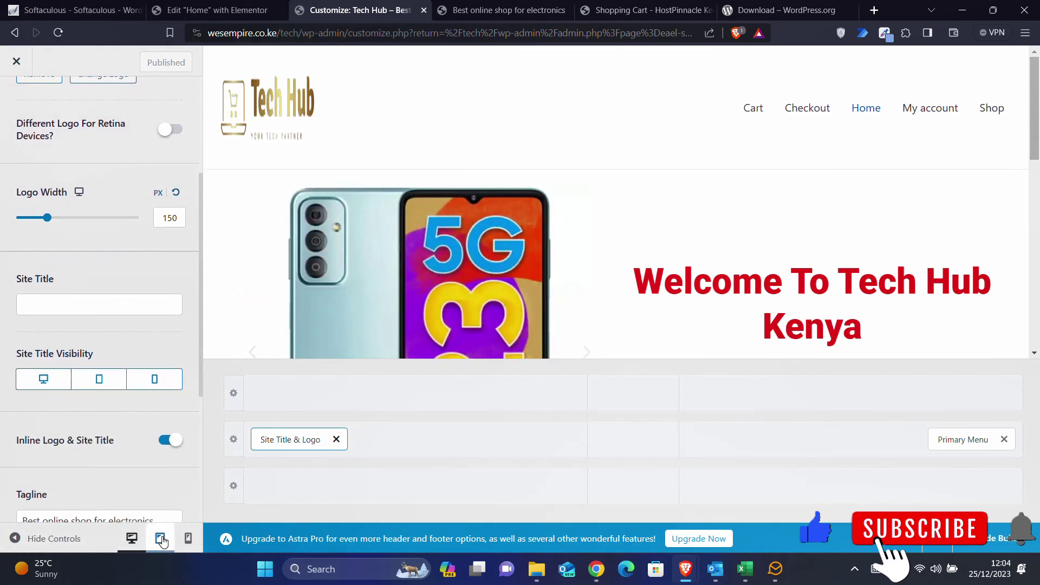
{"action": "left_click", "coordinate": [160, 538]}
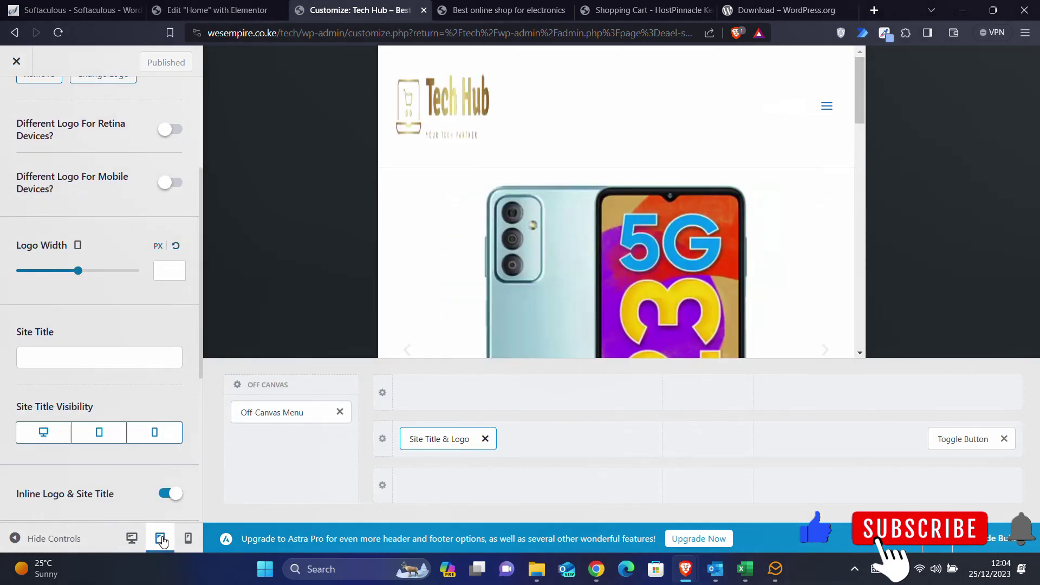
{"action": "left_click", "coordinate": [188, 538]}
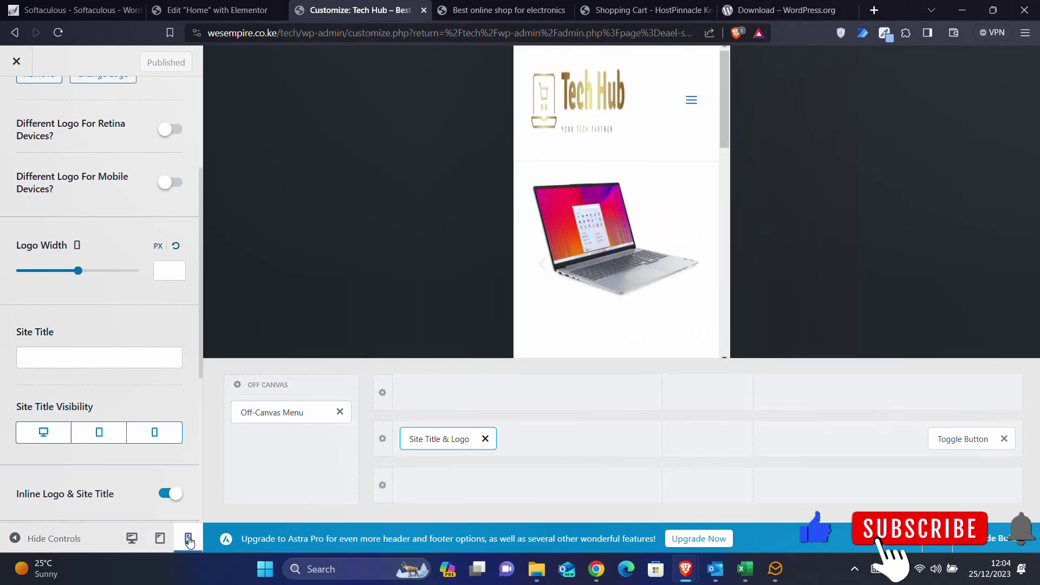
{"action": "left_click", "coordinate": [131, 538]}
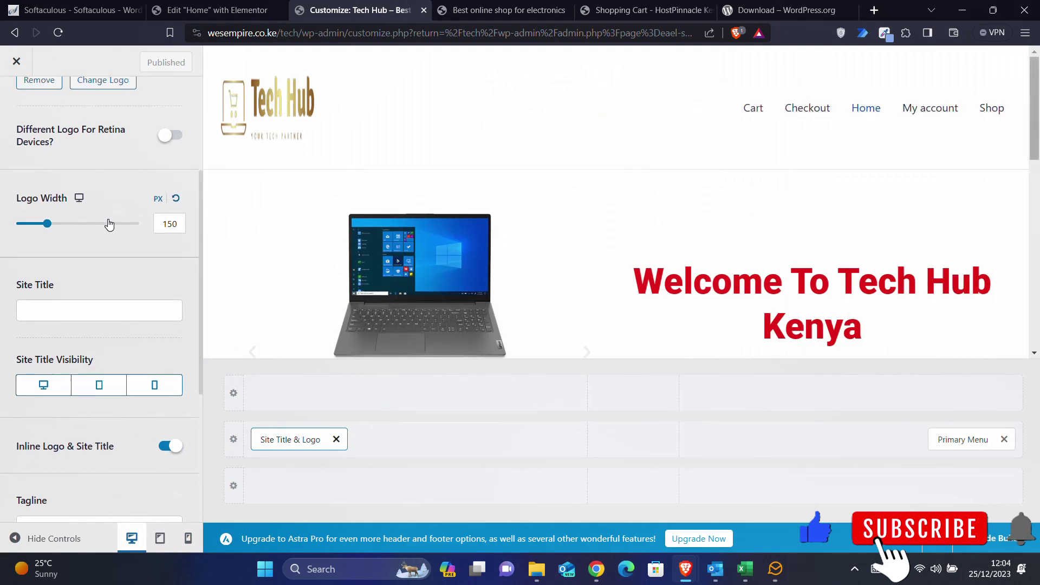
- Back out to the main Customizer sections and open the Footer Builder
{"action": "scroll", "coordinate": [108, 224], "scroll_direction": "up", "scroll_amount": 4}
{"action": "left_click", "coordinate": [17, 104]}
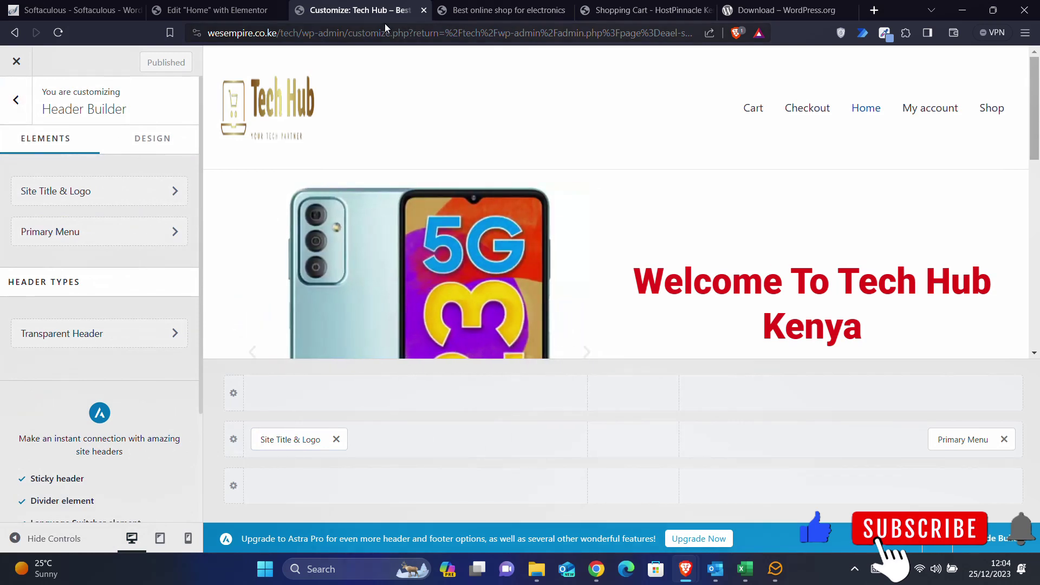
{"action": "left_click", "coordinate": [15, 104]}
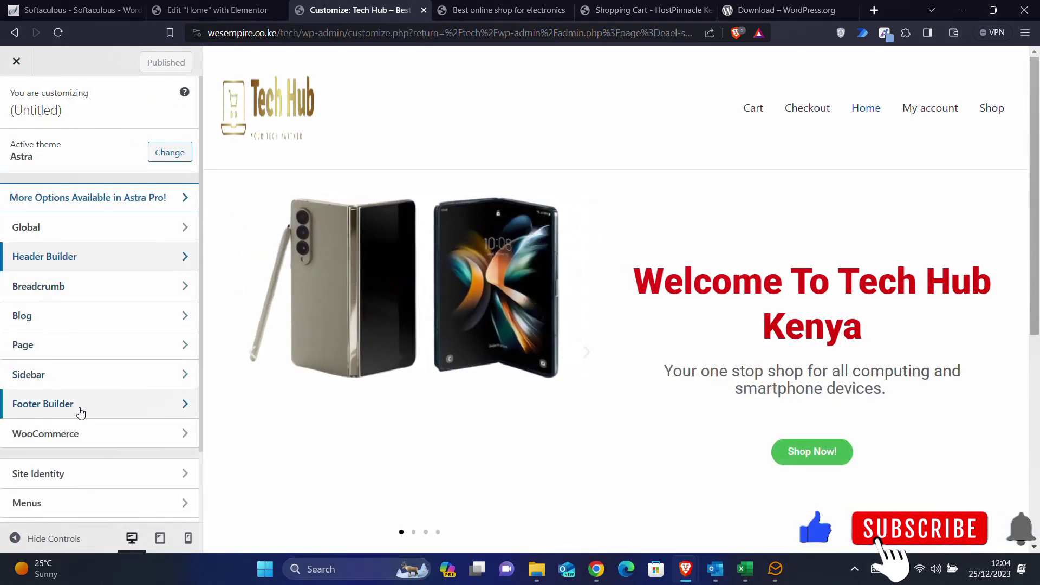
{"action": "left_click", "coordinate": [80, 404]}
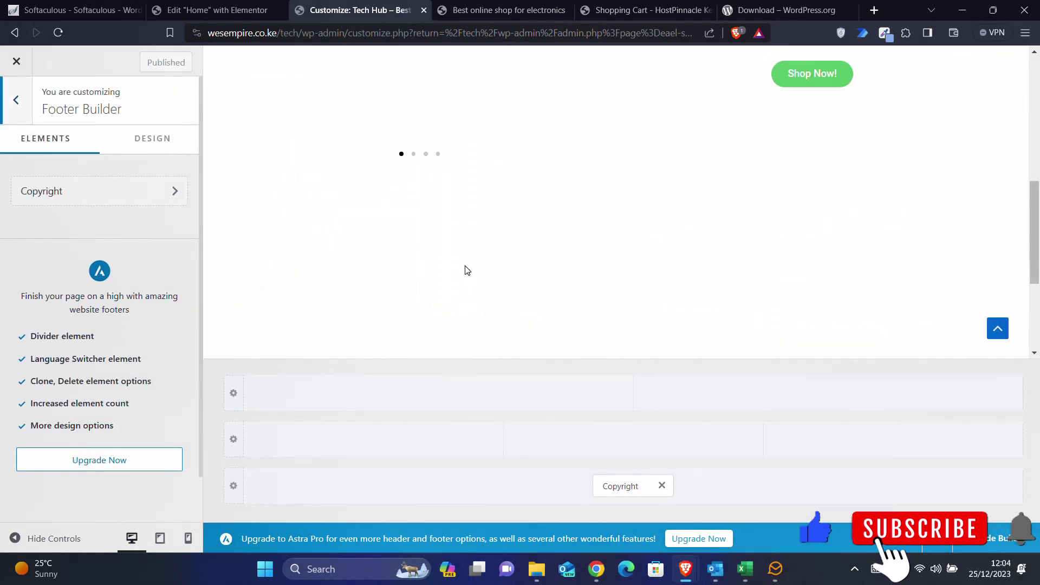
- Open the footer's Copyright element to edit its text
{"action": "scroll", "coordinate": [464, 270], "scroll_direction": "down", "scroll_amount": 5}
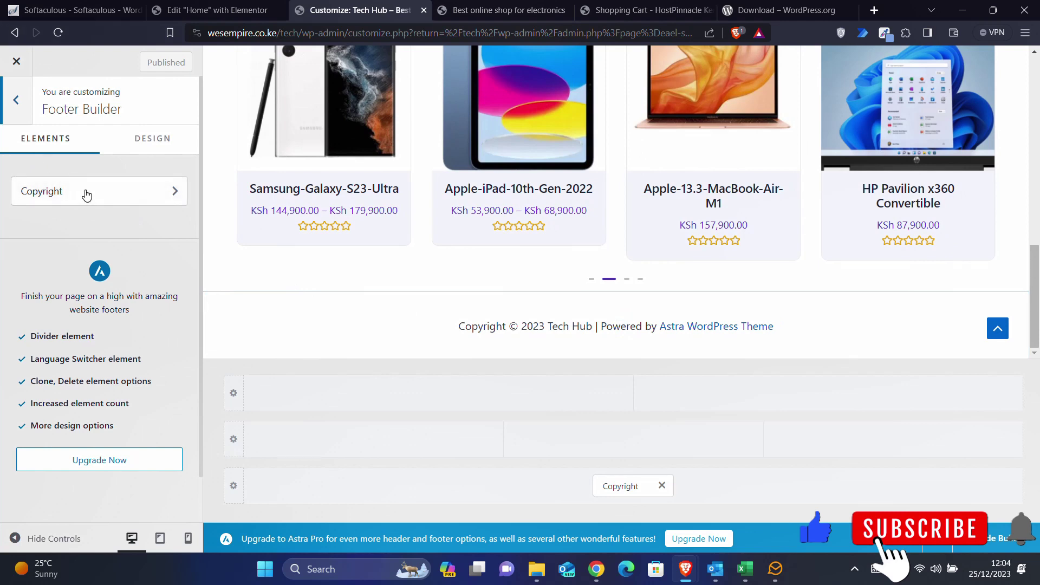
{"action": "left_click", "coordinate": [85, 192]}
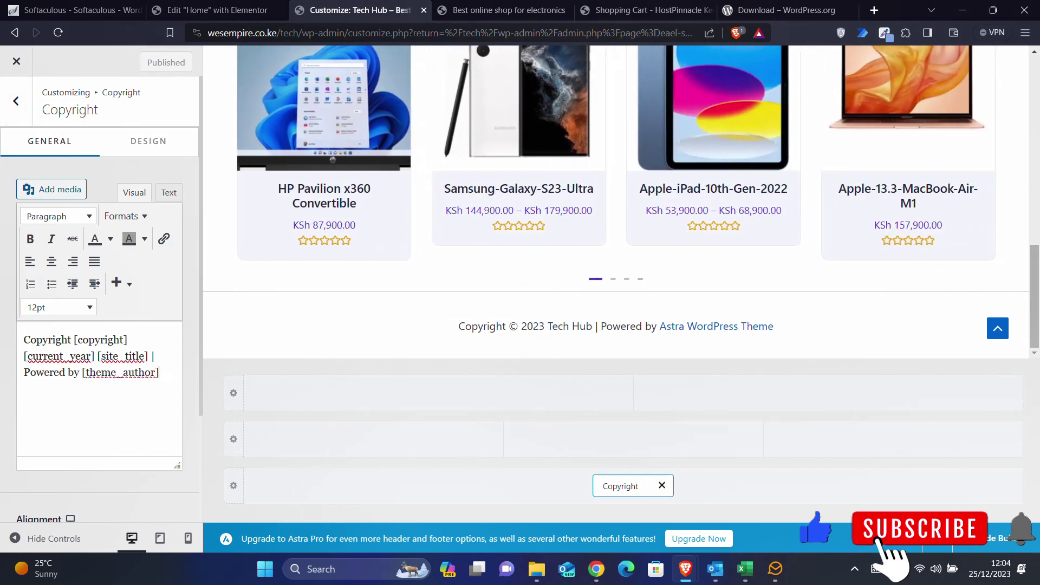
- Replace the [theme_author] shortcode in the copyright text with 'Wes Empire'
{"action": "left_click_drag", "start_coordinate": [150, 377], "coordinate": [84, 377]}
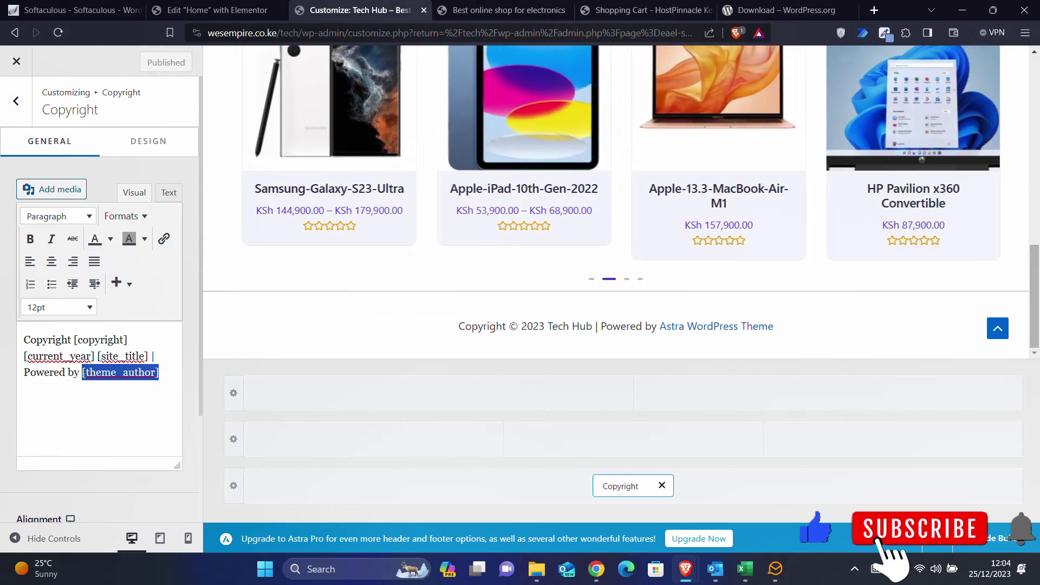
{"action": "key", "text": "BackSpace"}
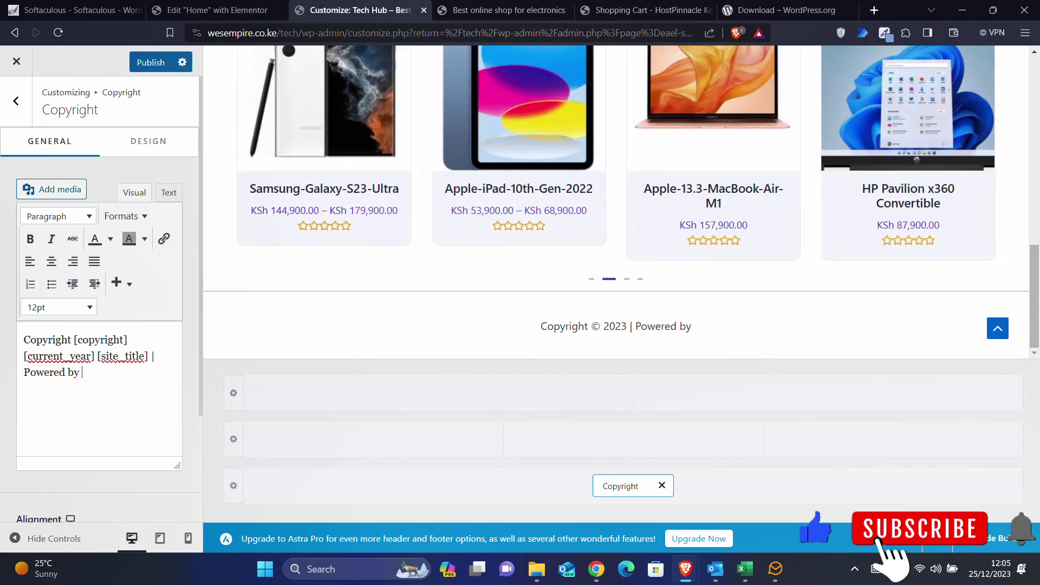
{"action": "type", "text": "Em"}
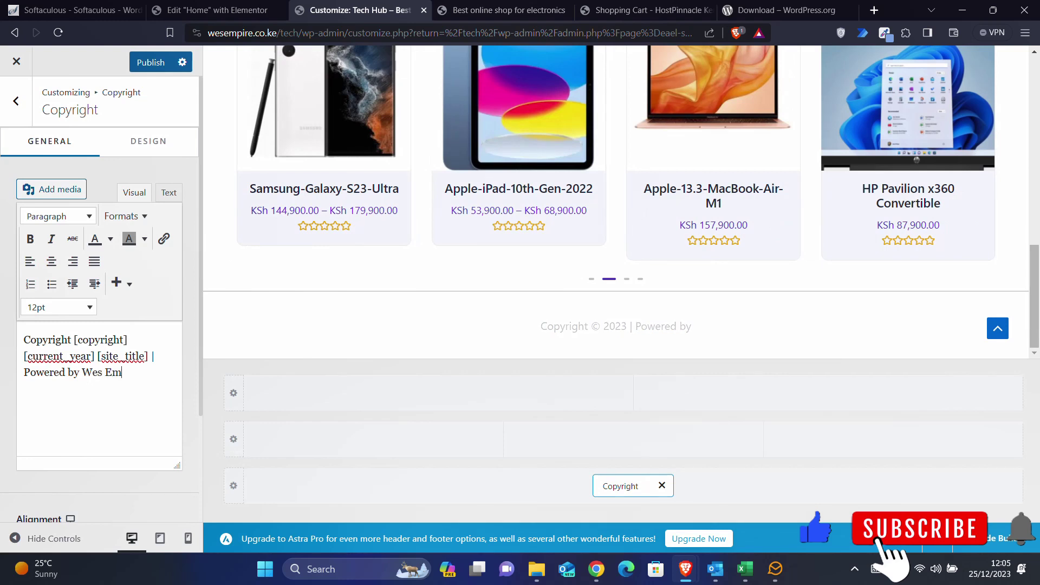
{"action": "type", "text": "pire"}
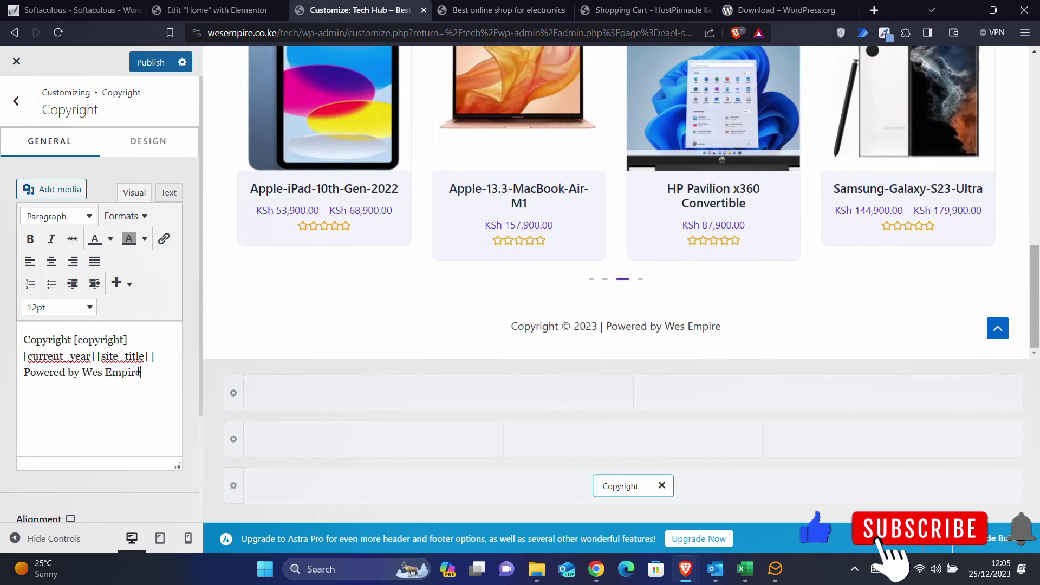
{"action": "left_click_drag", "start_coordinate": [140, 372], "coordinate": [90, 373]}
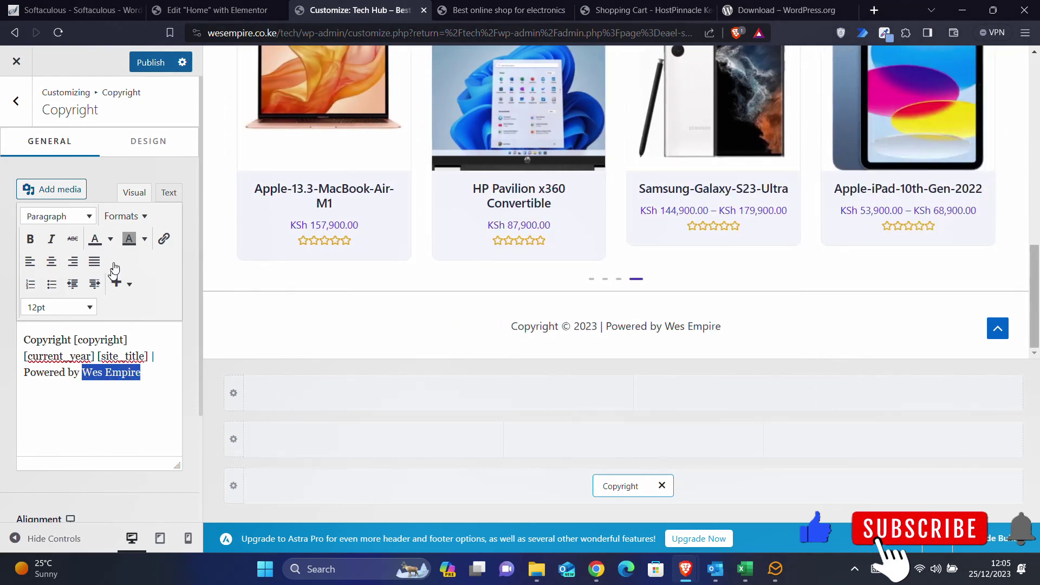
{"action": "left_click", "coordinate": [163, 238]}
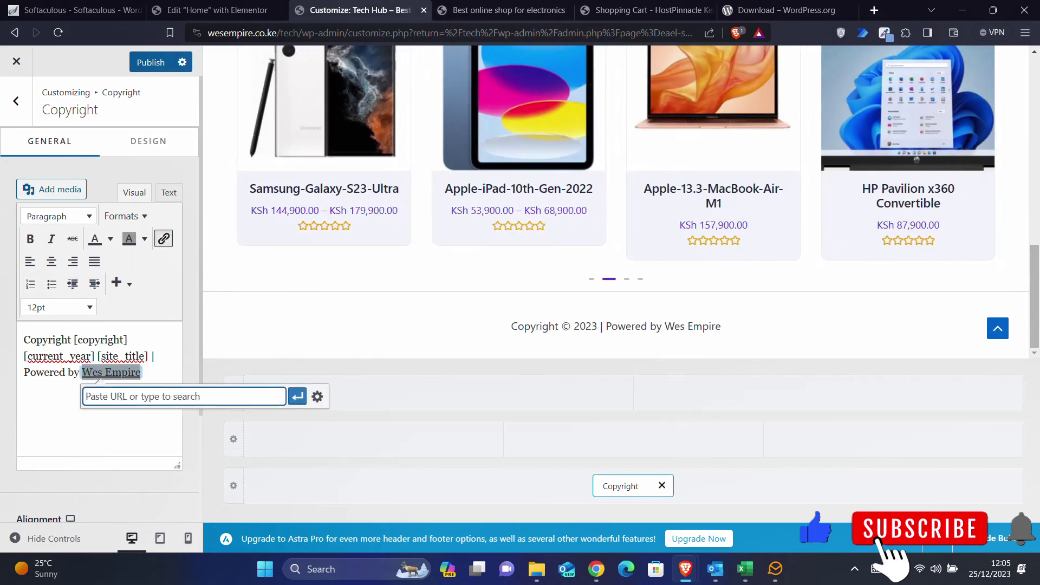
{"action": "type", "text": "https"}
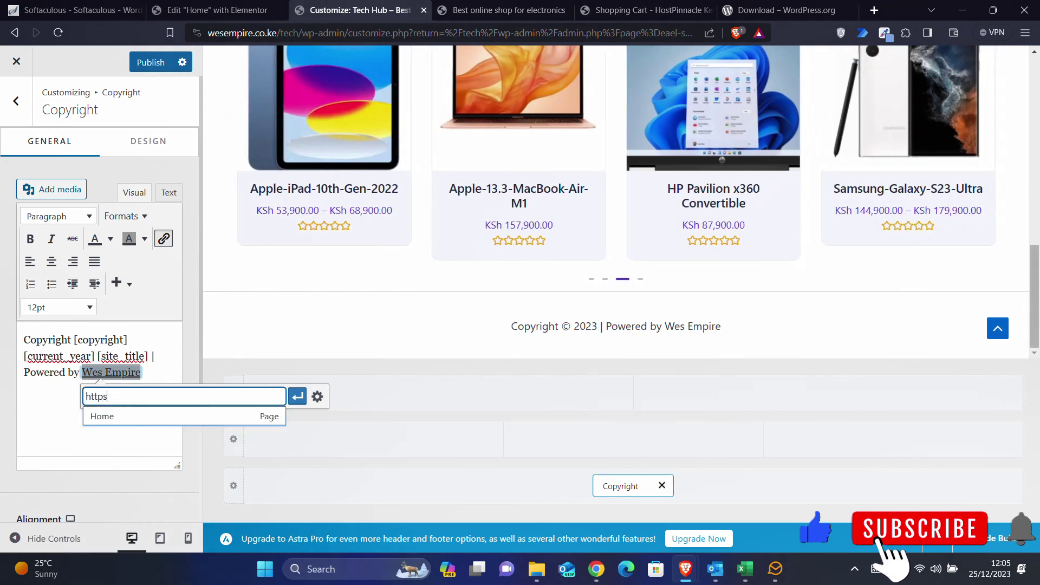
{"action": "type", "text": "://w"}
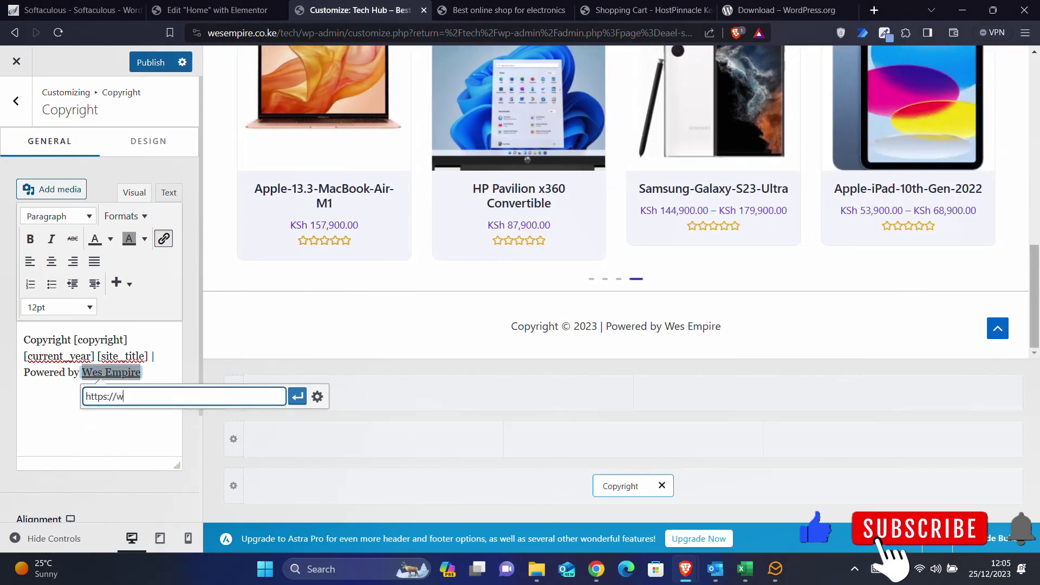
{"action": "type", "text": "esempire.c"}
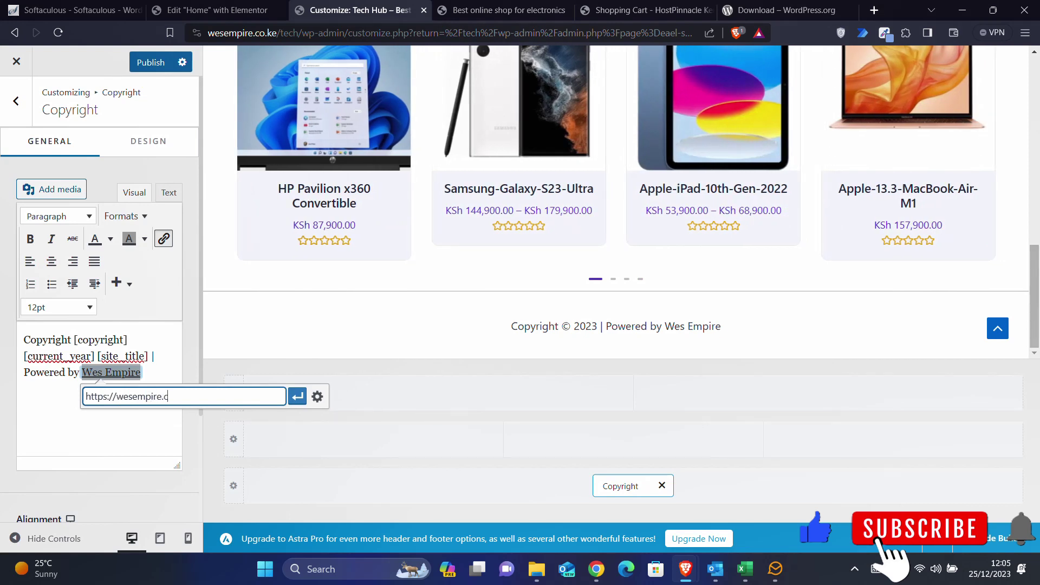
{"action": "type", "text": "o.ke"}
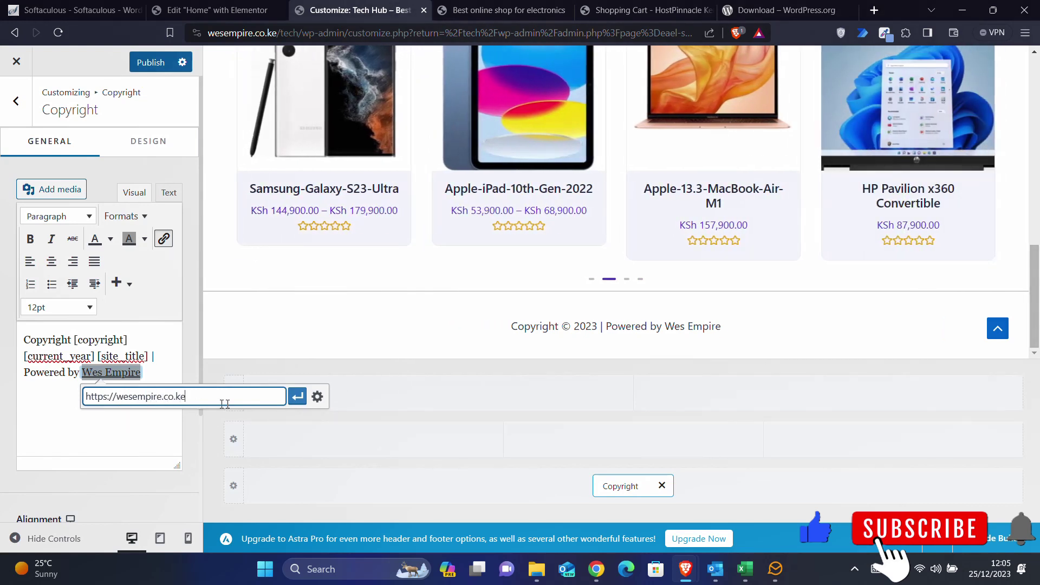
{"action": "left_click", "coordinate": [297, 396]}
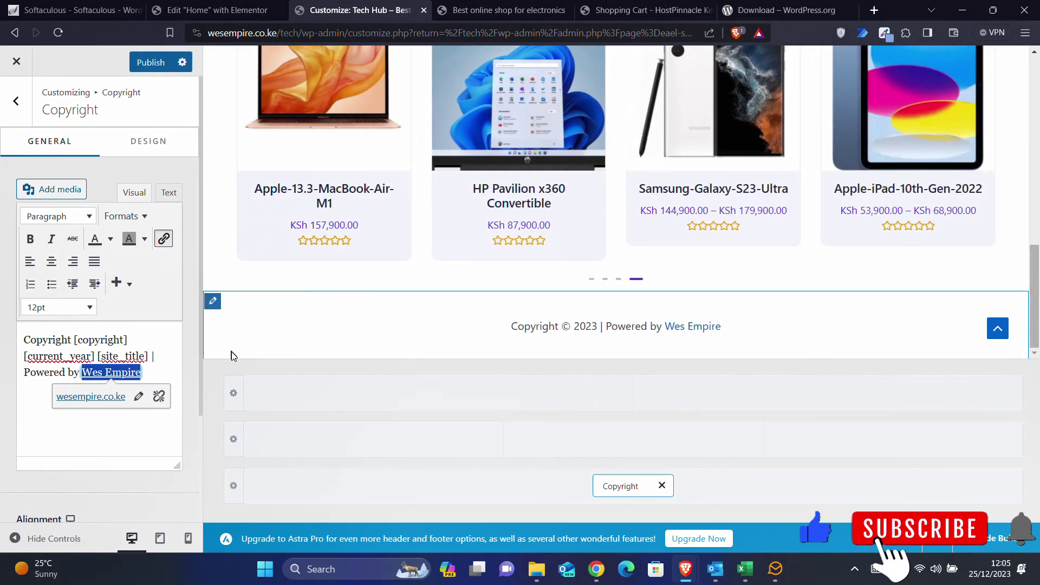
{"action": "left_click", "coordinate": [212, 388]}
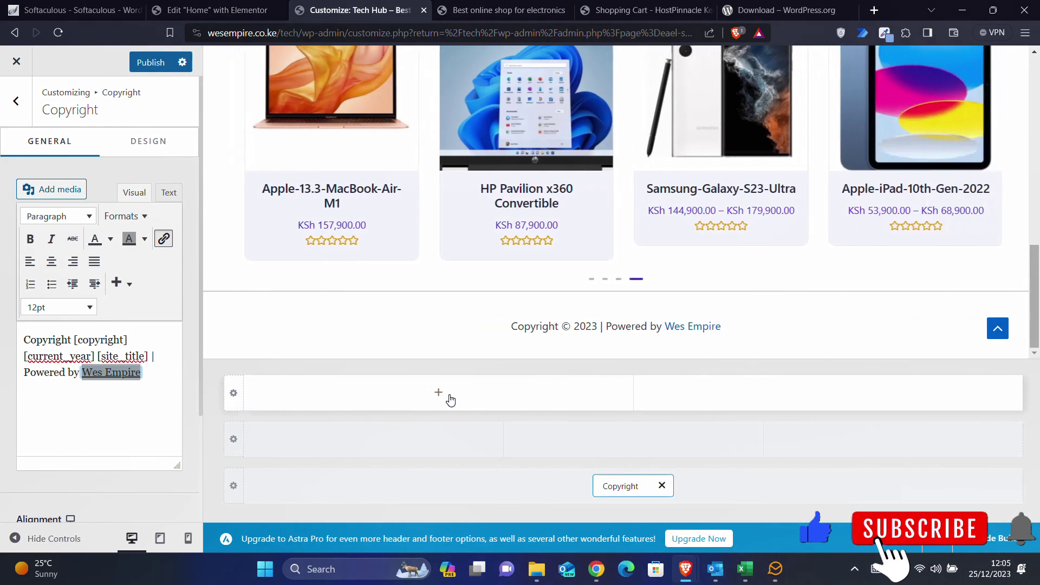
- Add a Footer Menu element to the footer row and go to its menu configuration
{"action": "left_click", "coordinate": [450, 400]}
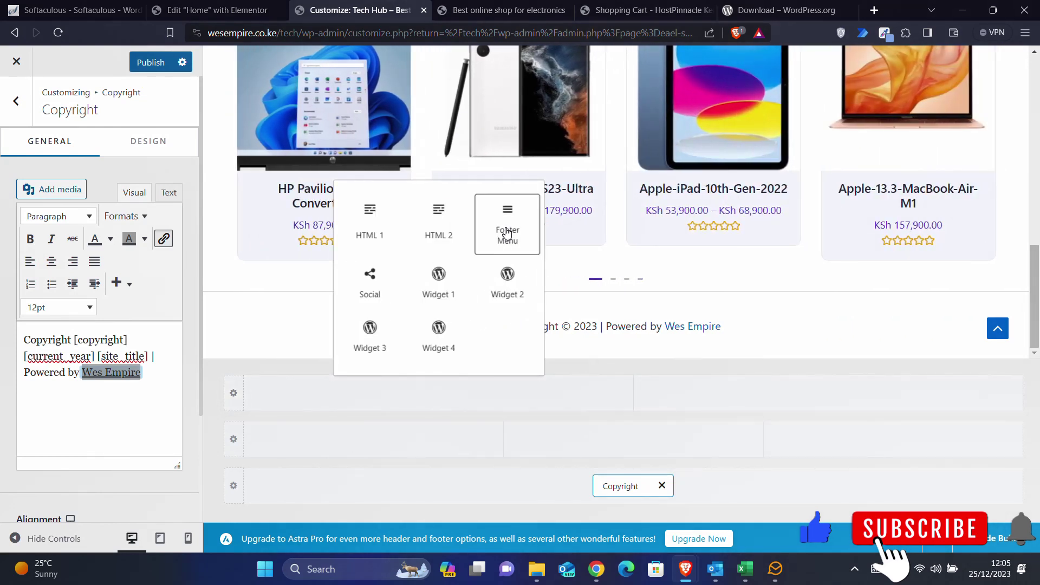
{"action": "left_click", "coordinate": [507, 233]}
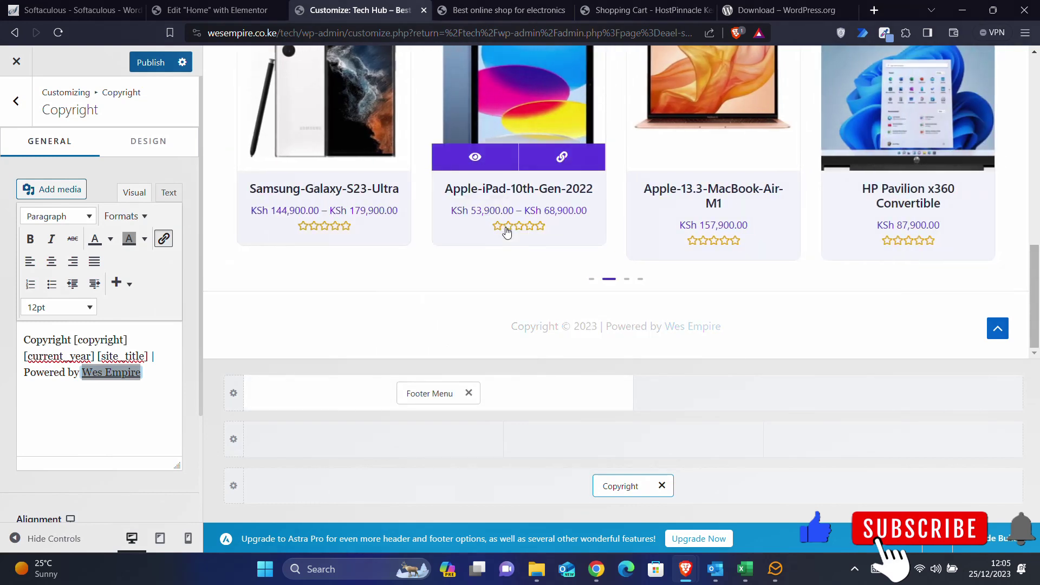
{"action": "left_click", "coordinate": [437, 393]}
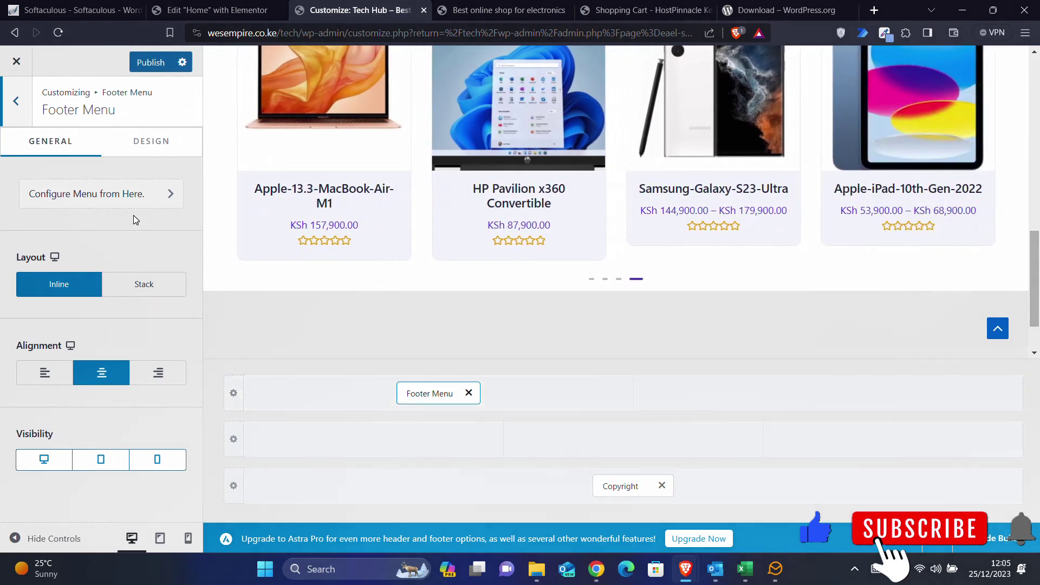
{"action": "left_click", "coordinate": [117, 198]}
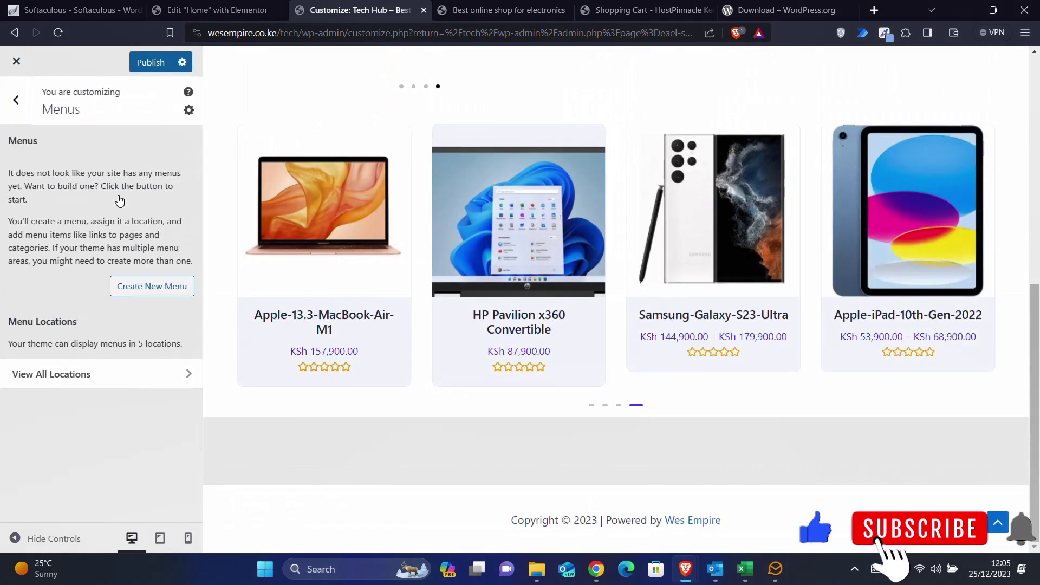
- Check all five menu locations, confirm none has a menu assigned, then publish the changes
{"action": "left_click", "coordinate": [107, 299]}
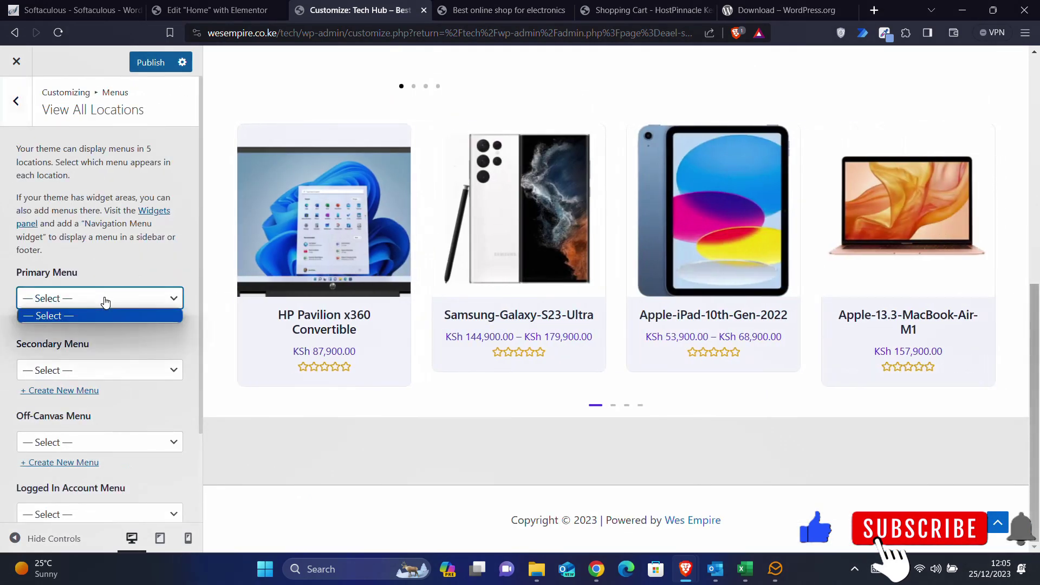
{"action": "left_click", "coordinate": [106, 301]}
{"action": "left_click", "coordinate": [77, 370]}
{"action": "left_click", "coordinate": [76, 369]}
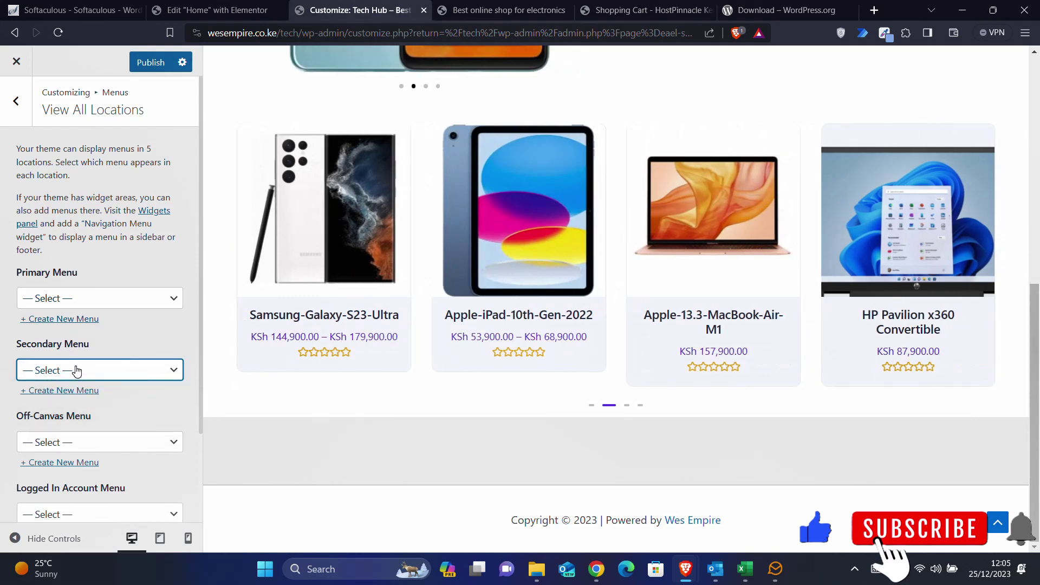
{"action": "left_click", "coordinate": [72, 436]}
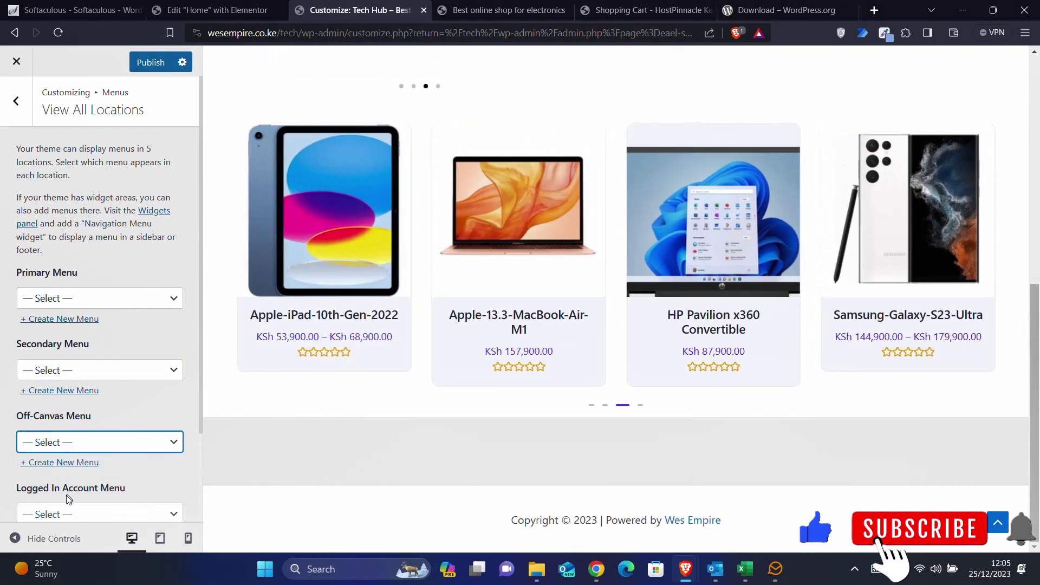
{"action": "left_click", "coordinate": [68, 512]}
{"action": "scroll", "coordinate": [83, 403], "scroll_direction": "down", "scroll_amount": 2}
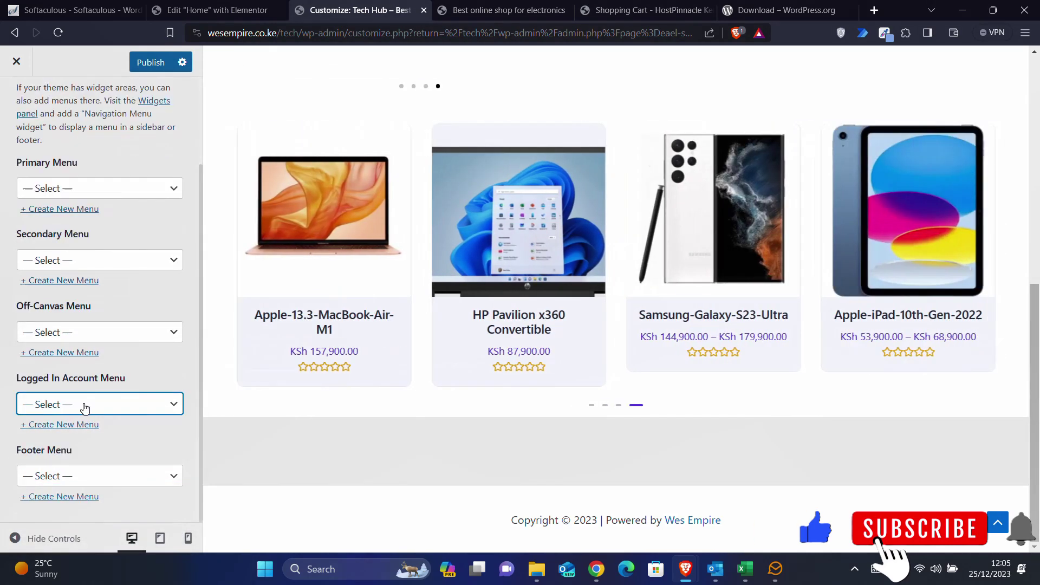
{"action": "left_click", "coordinate": [76, 475]}
{"action": "left_click", "coordinate": [75, 475]}
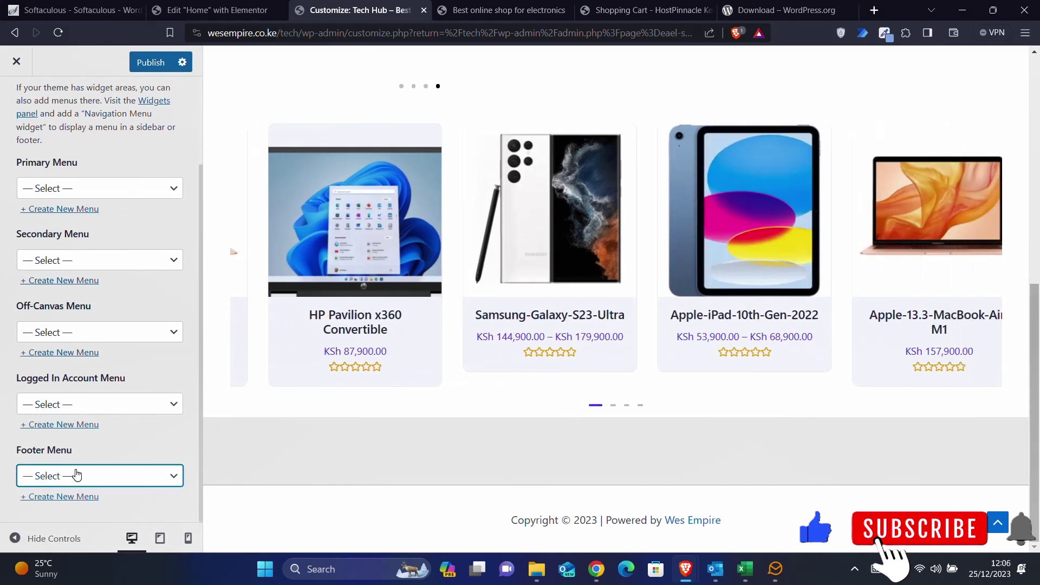
{"action": "scroll", "coordinate": [55, 173], "scroll_direction": "up", "scroll_amount": 2}
{"action": "left_click", "coordinate": [16, 101]}
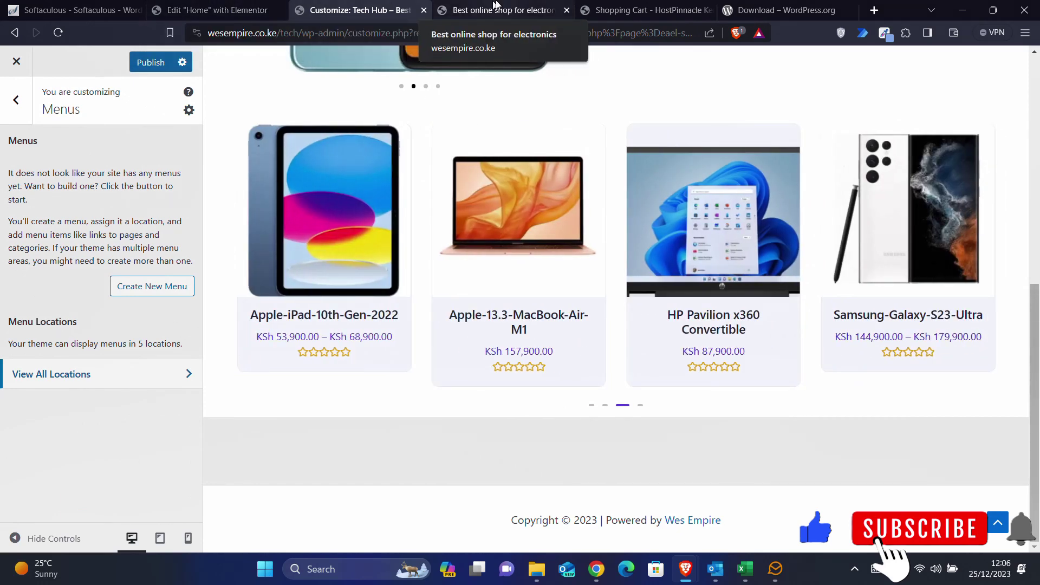
{"action": "left_click", "coordinate": [153, 64]}
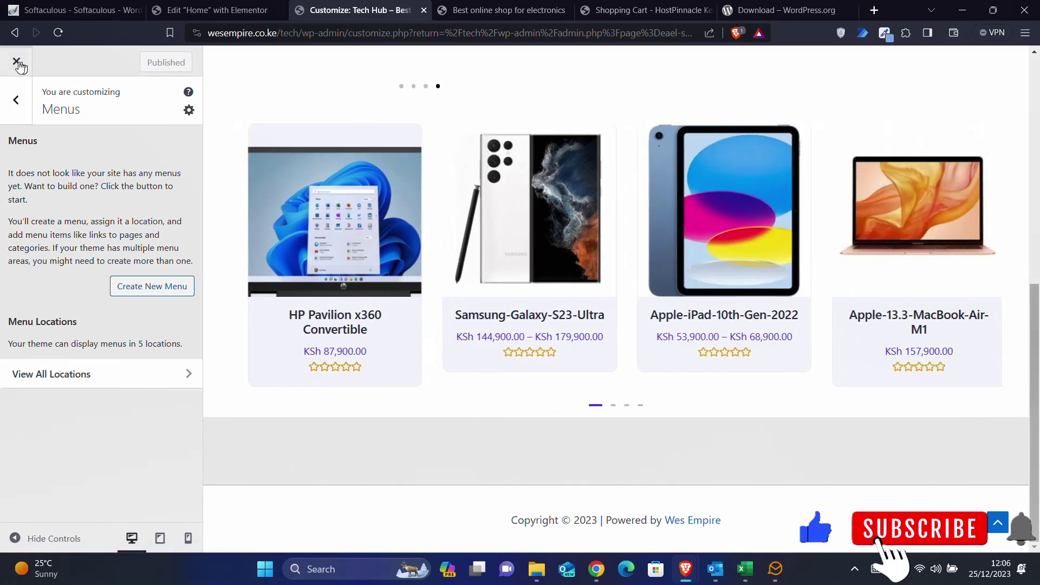
- Exit the Customizer and go to Appearance > Menus in the dashboard
{"action": "left_click", "coordinate": [17, 63]}
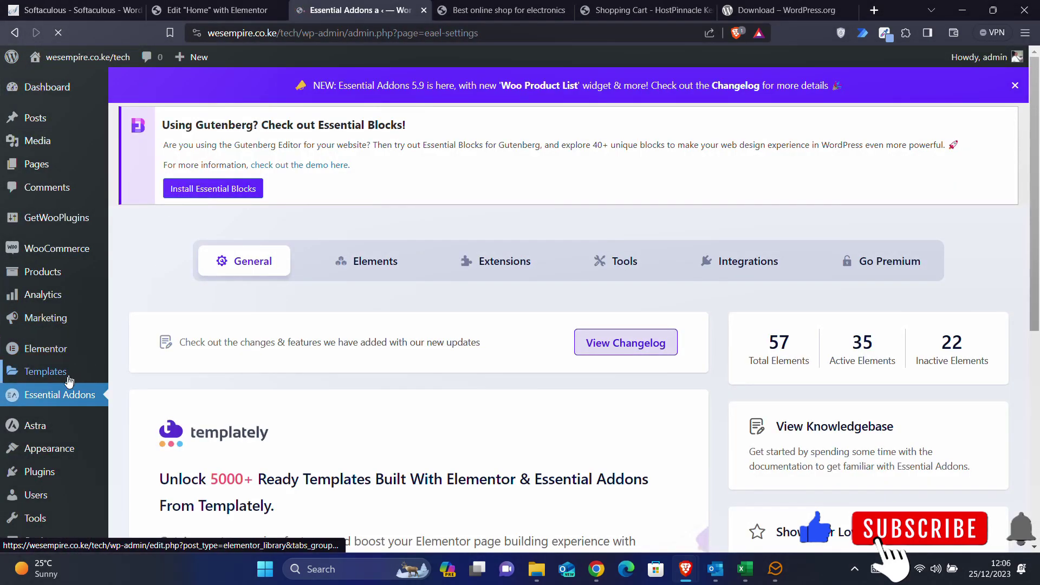
{"action": "mouse_move", "coordinate": [57, 452]}
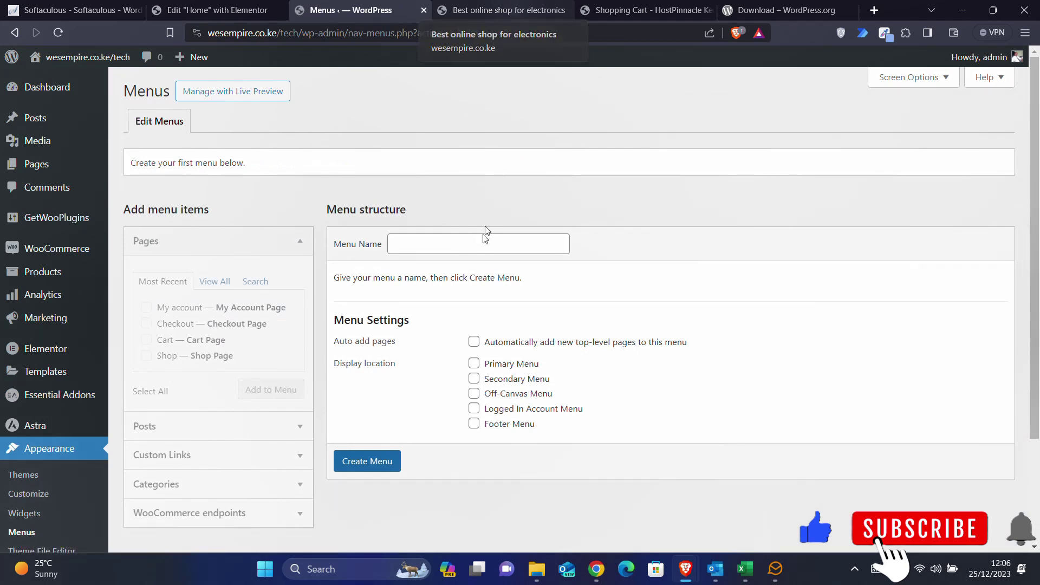
- Enter 'Main Menu' in the Menu Name field, using the autofill suggestion, and create the menu
{"action": "scroll", "coordinate": [482, 253], "scroll_direction": "down", "scroll_amount": 3}
{"action": "scroll", "coordinate": [482, 254], "scroll_direction": "up", "scroll_amount": 3}
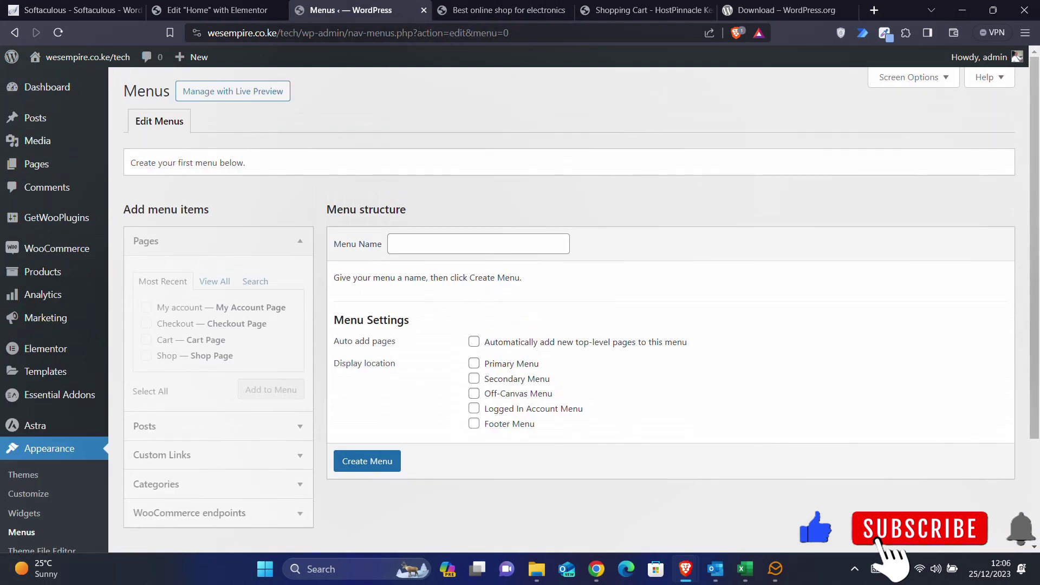
{"action": "left_click", "coordinate": [412, 247]}
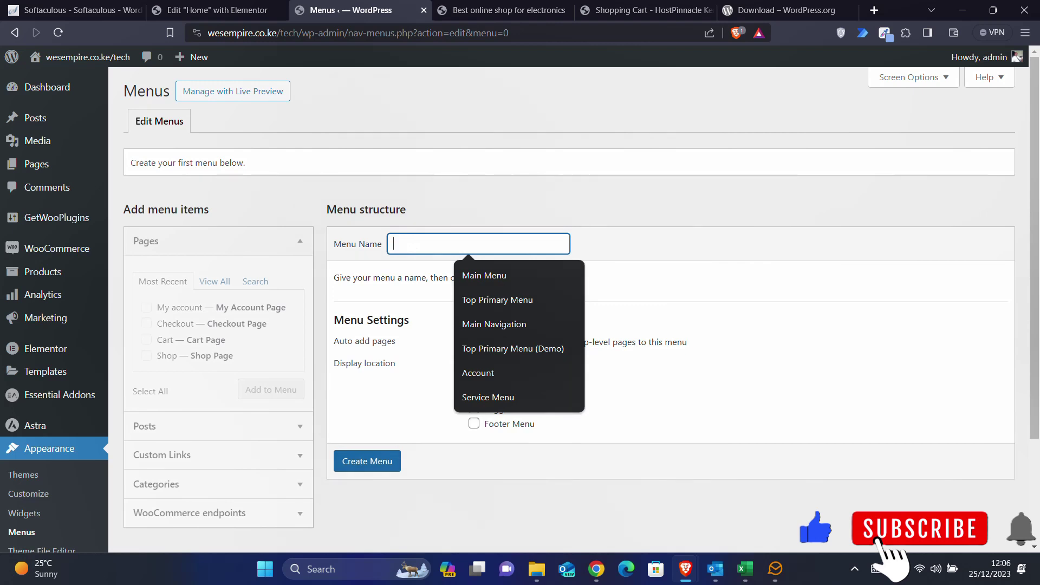
{"action": "type", "text": "main"}
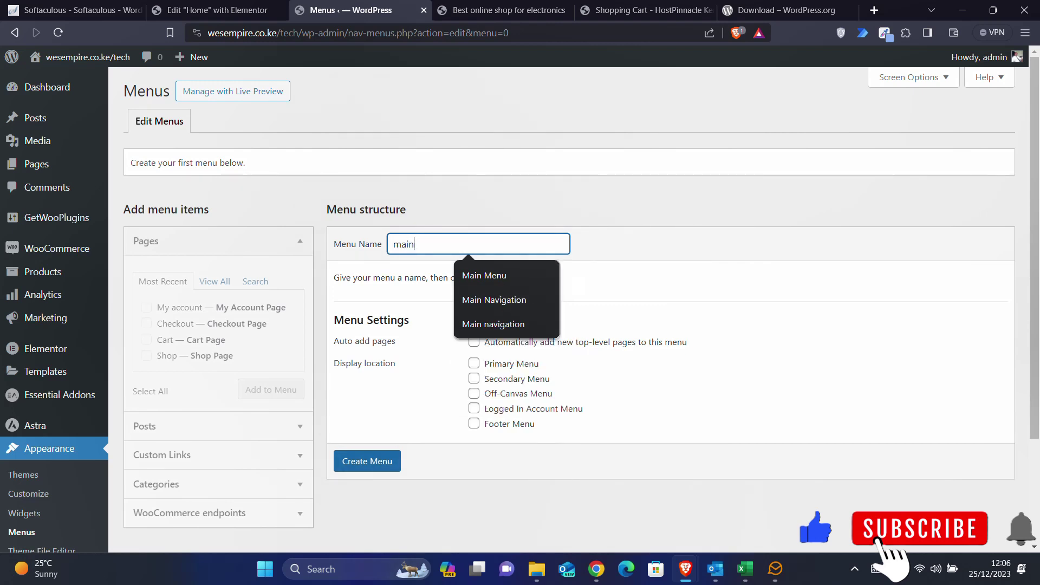
{"action": "left_click", "coordinate": [476, 271]}
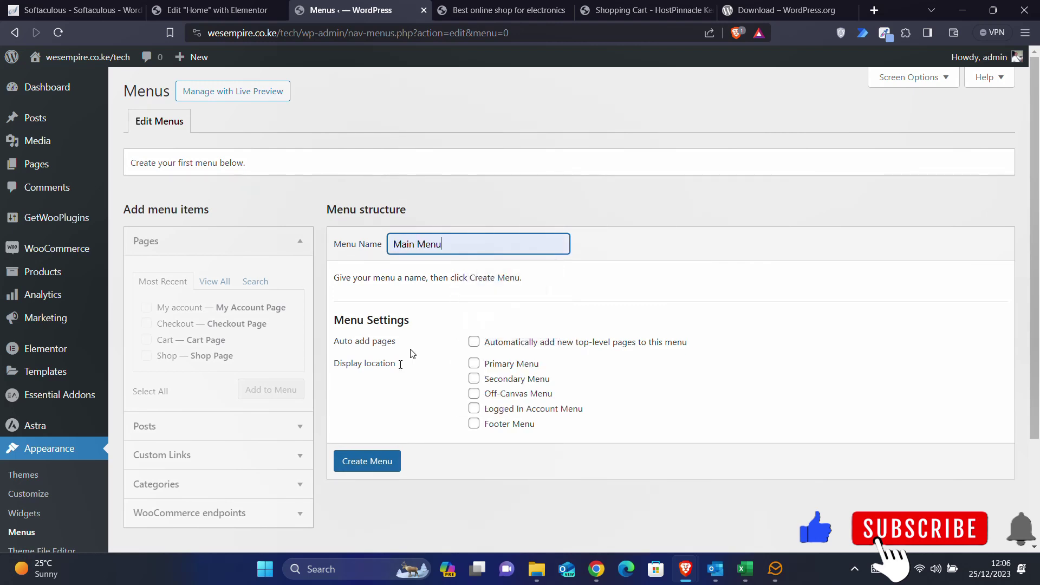
{"action": "left_click", "coordinate": [361, 463]}
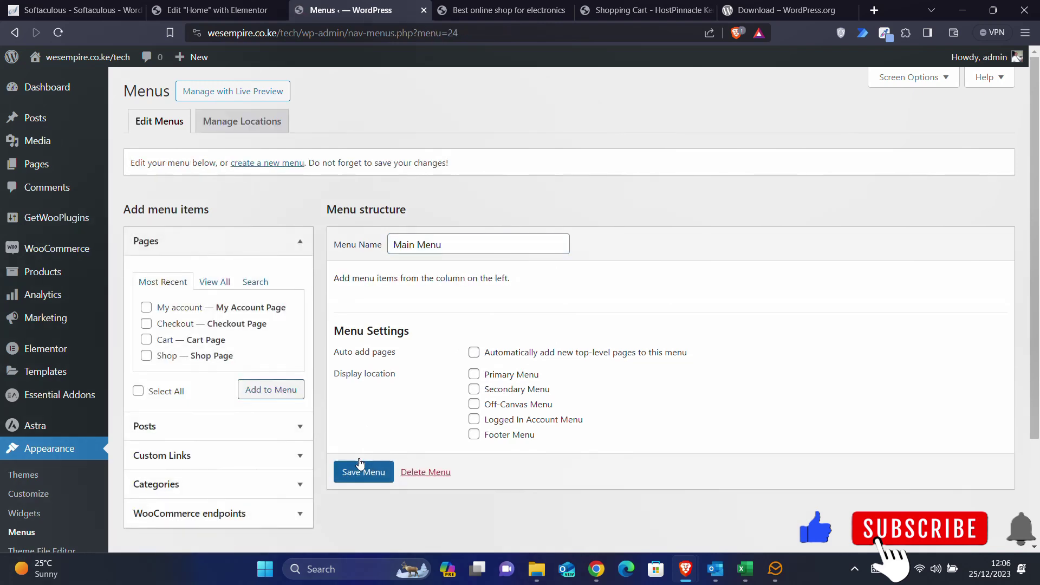
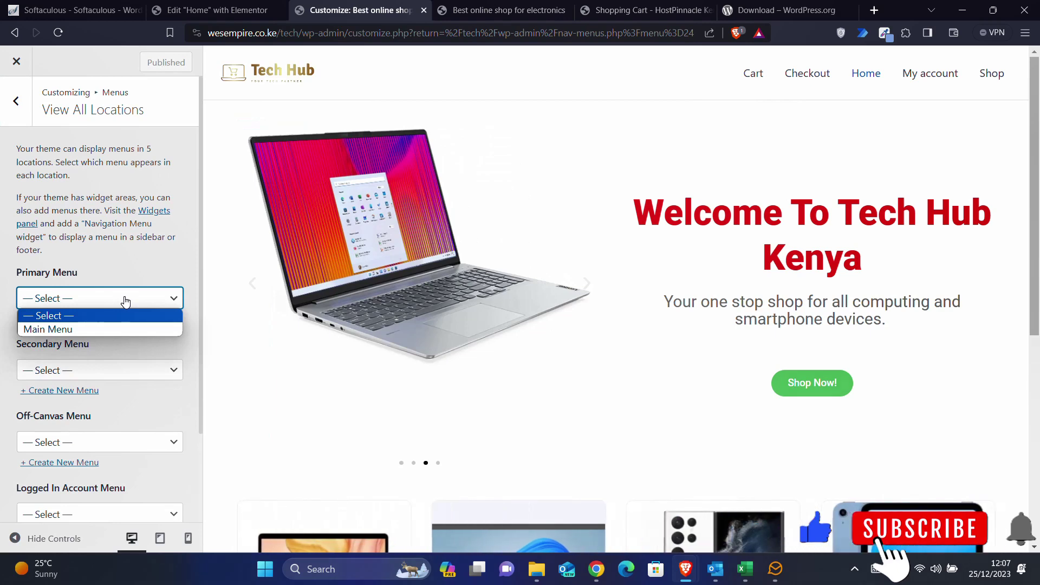
- Assign Main Menu to the Primary Menu location and publish the change
{"action": "left_click", "coordinate": [86, 329]}
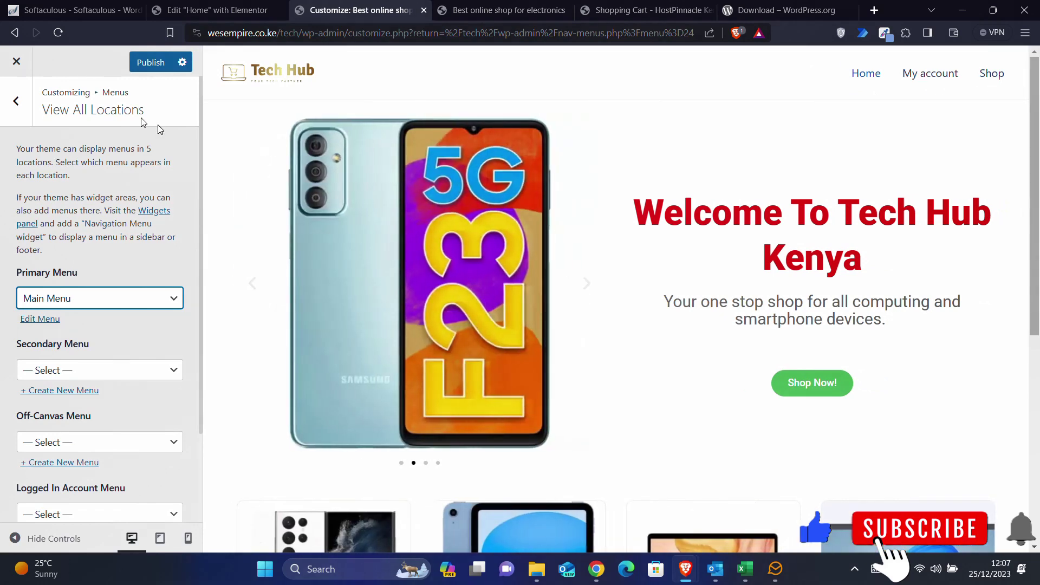
{"action": "left_click", "coordinate": [136, 65]}
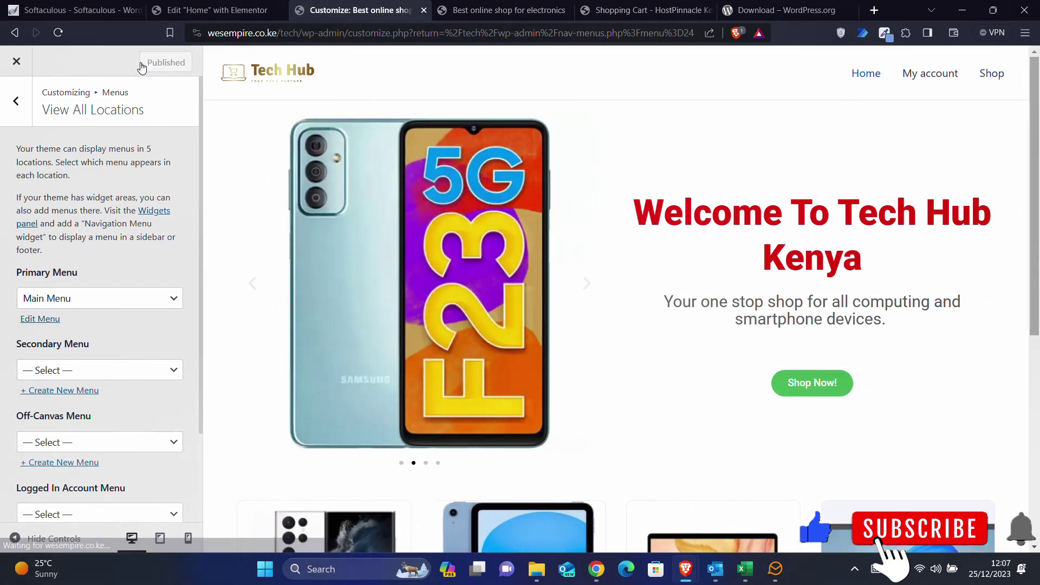
{"action": "left_click", "coordinate": [13, 102]}
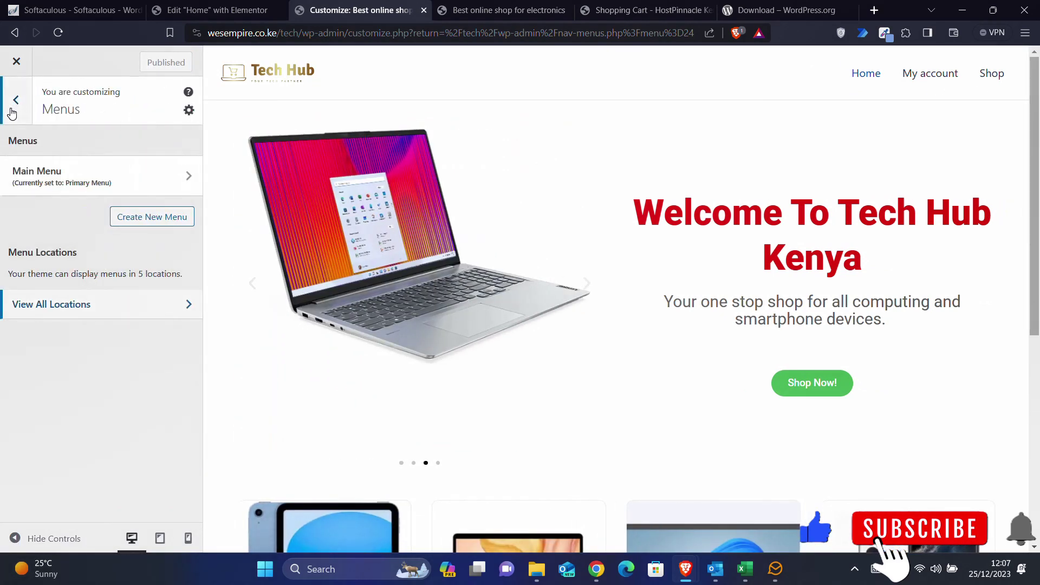
{"action": "left_click", "coordinate": [13, 103]}
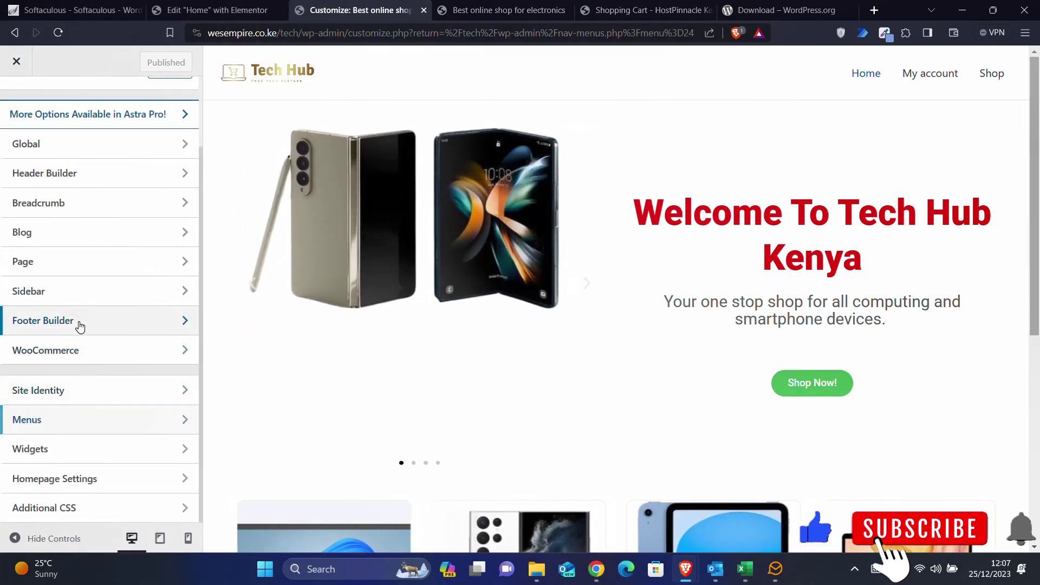
- Review the Footer Menu element's menu settings, keeping Primary Menu set to Main Menu
{"action": "left_click", "coordinate": [79, 323]}
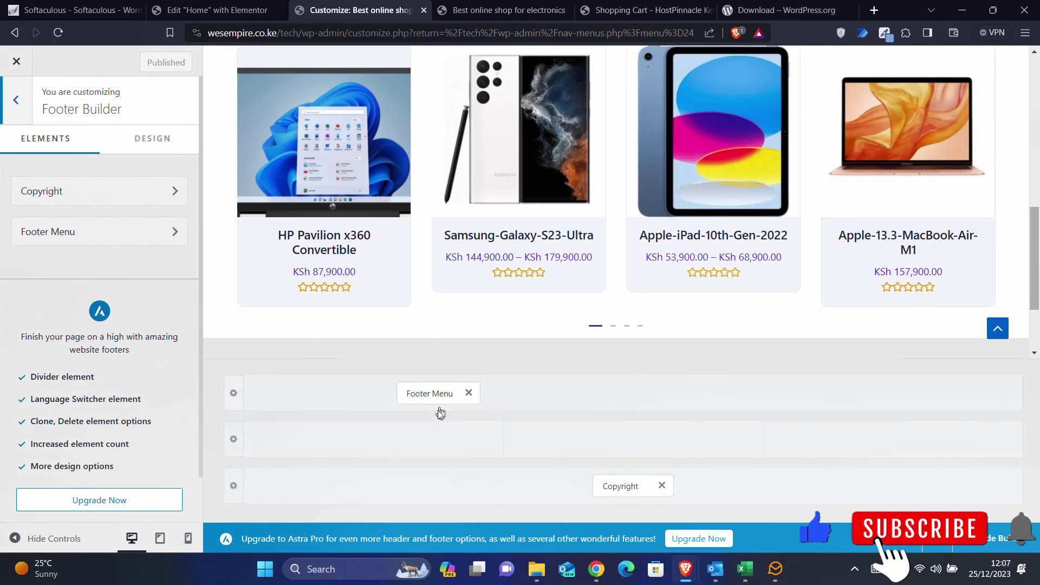
{"action": "left_click", "coordinate": [436, 394]}
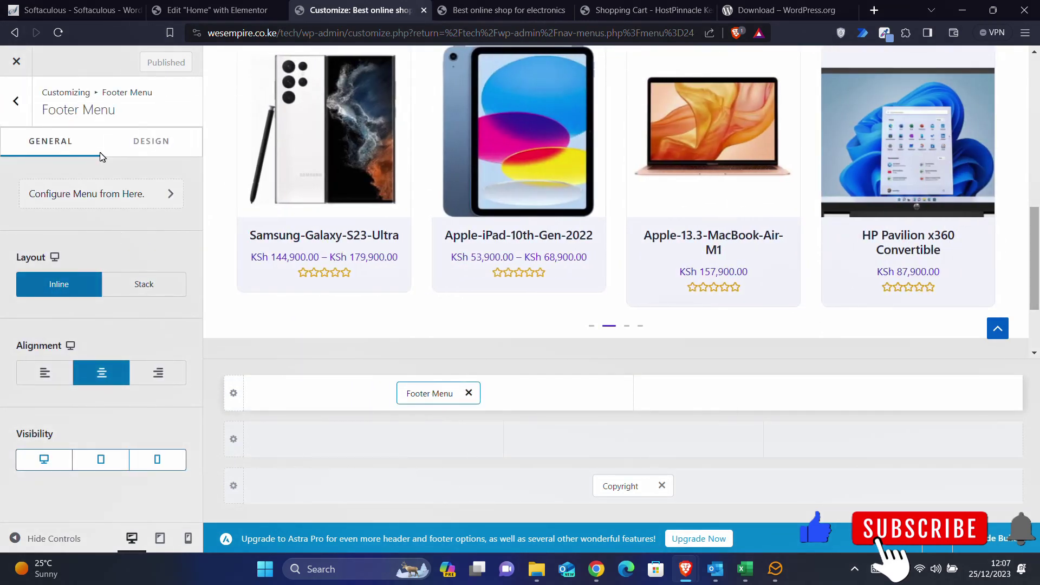
{"action": "left_click", "coordinate": [105, 196]}
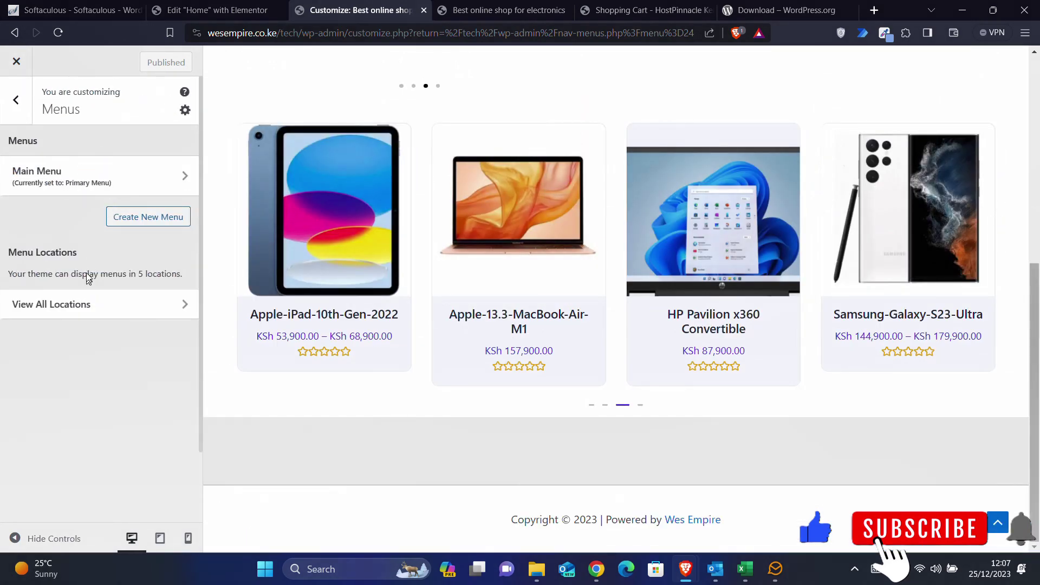
{"action": "left_click", "coordinate": [81, 304]}
{"action": "left_click", "coordinate": [81, 297]}
{"action": "left_click", "coordinate": [81, 297]}
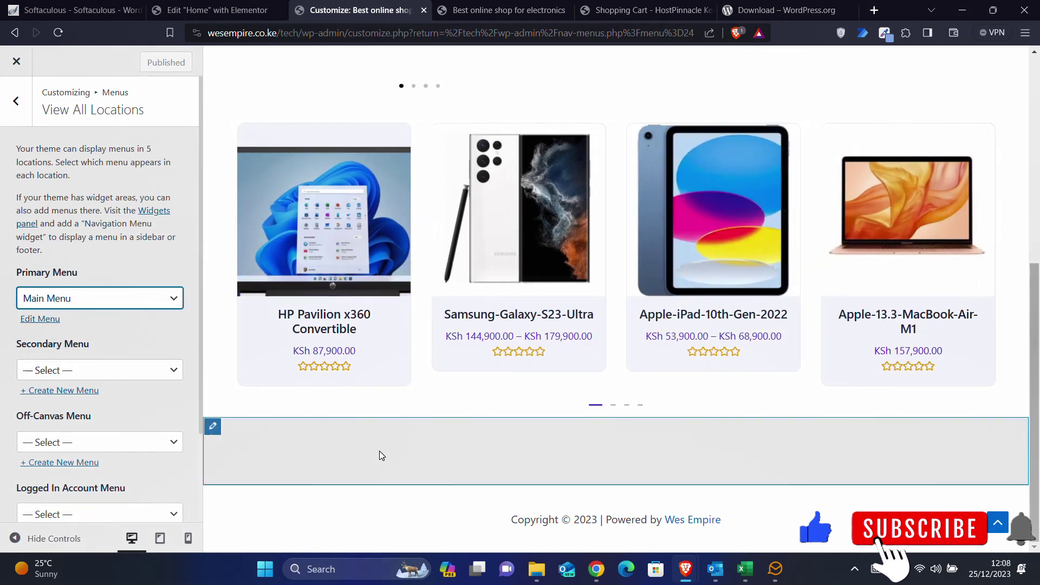
{"action": "left_click", "coordinate": [157, 66]}
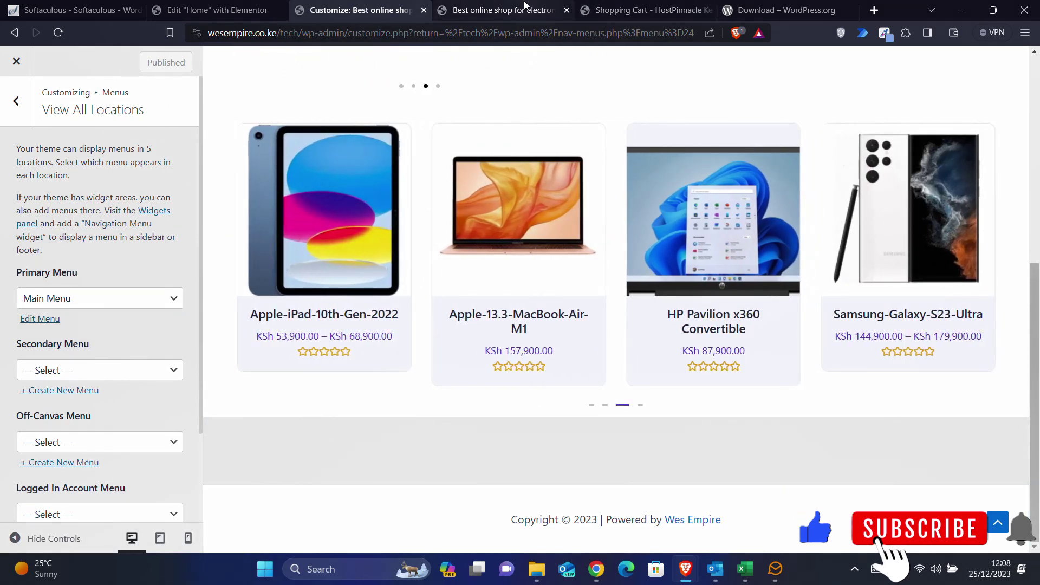
- Reload the live storefront to check the new primary menu
{"action": "left_click", "coordinate": [504, 9]}
{"action": "left_click", "coordinate": [61, 33]}
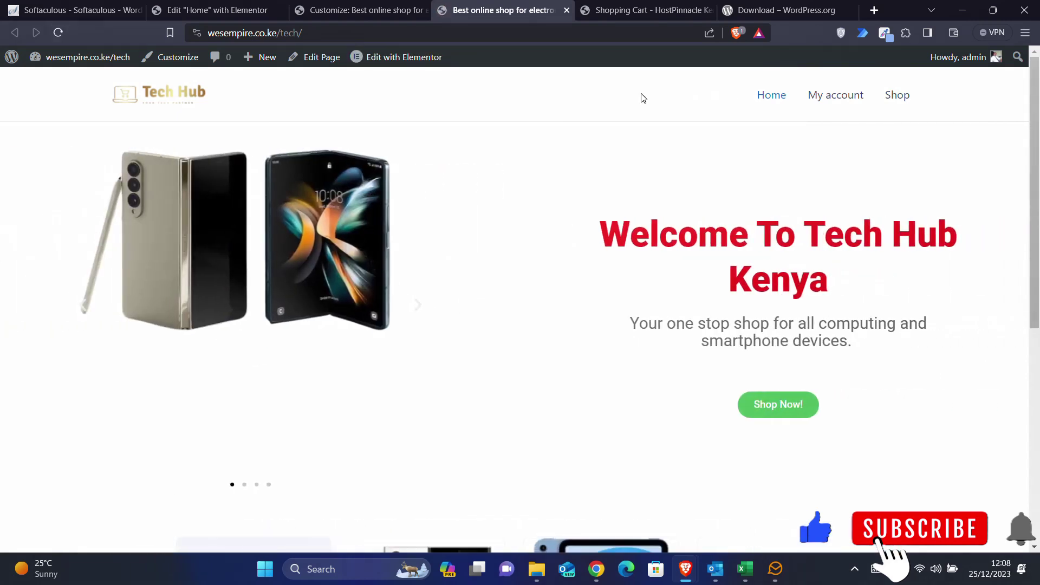
{"action": "scroll", "coordinate": [930, 145], "scroll_direction": "down", "scroll_amount": 6}
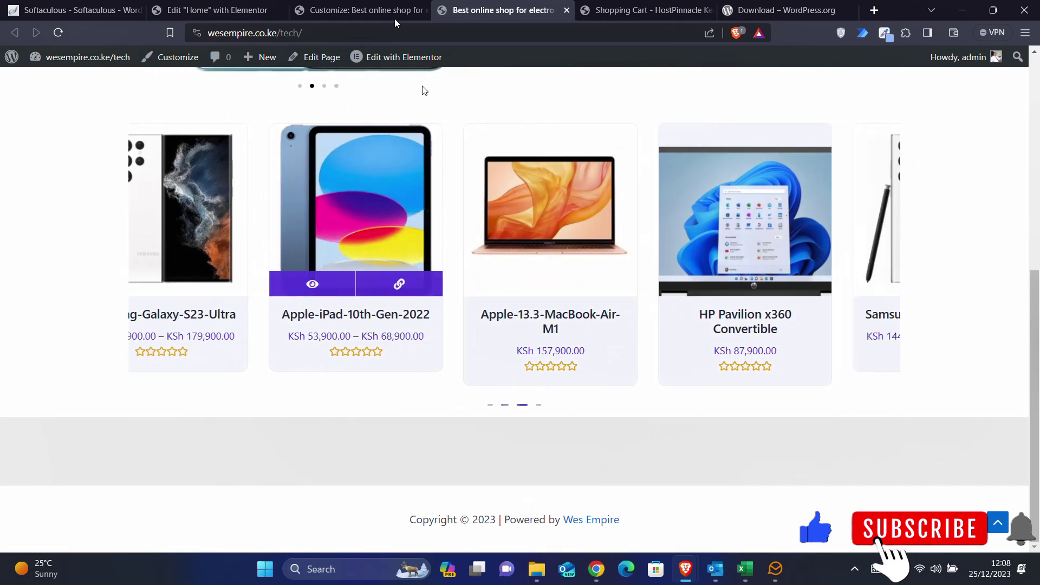
- Return to the Customizer and open the Footer Builder layout
{"action": "left_click", "coordinate": [360, 10]}
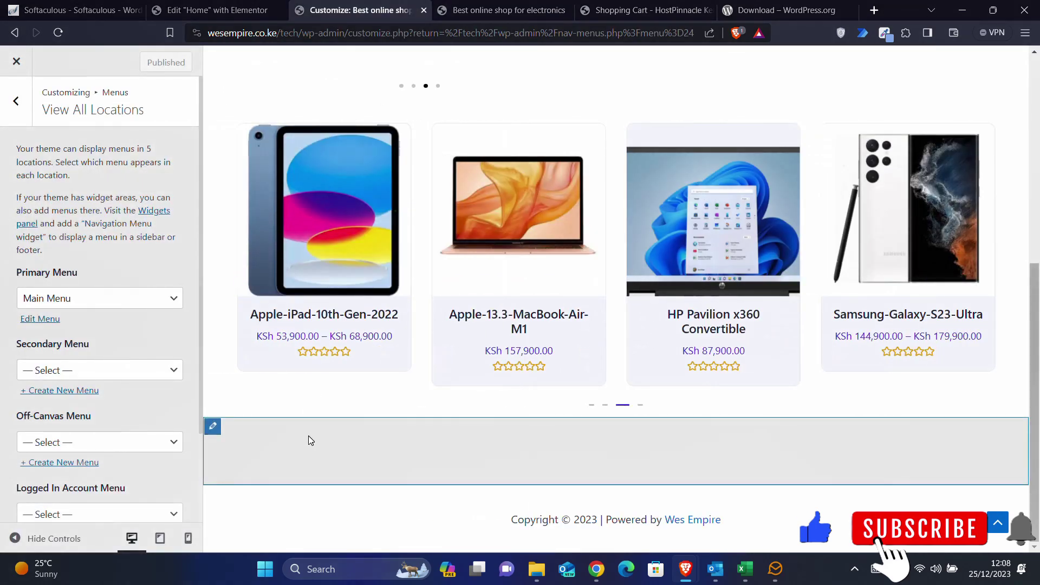
{"action": "left_click", "coordinate": [21, 118]}
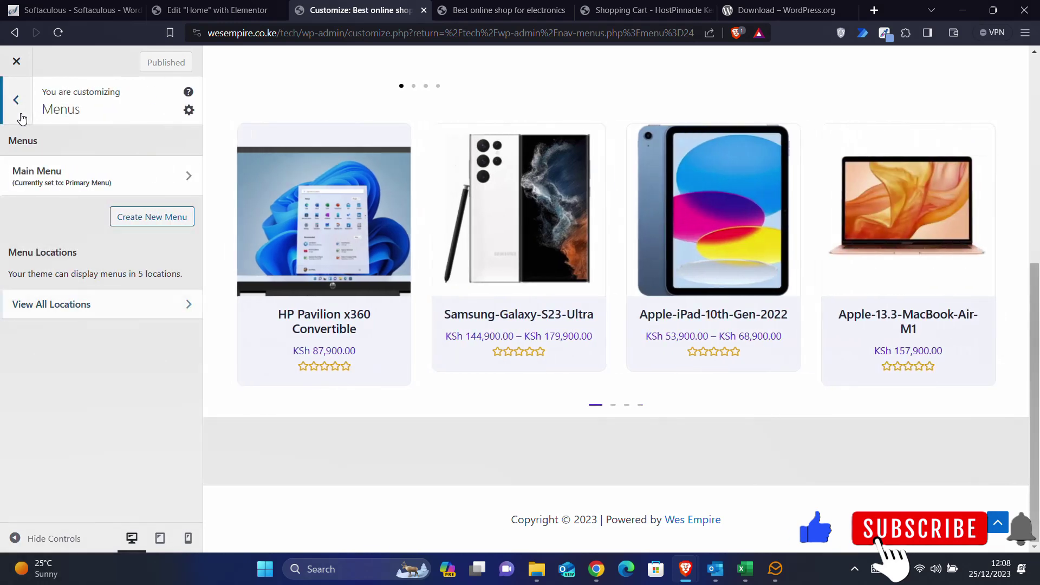
{"action": "left_click", "coordinate": [22, 118]}
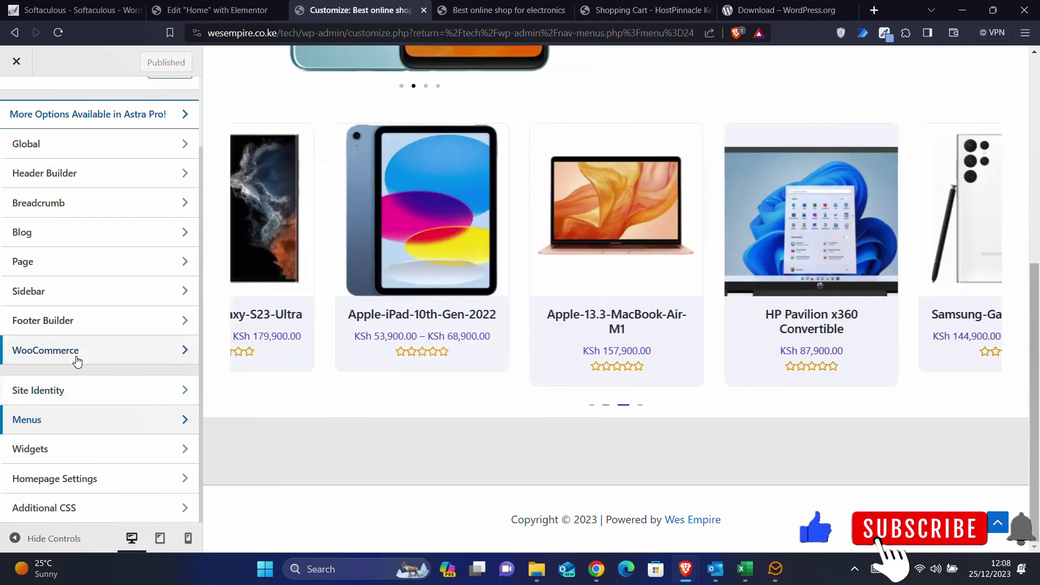
{"action": "left_click", "coordinate": [67, 321]}
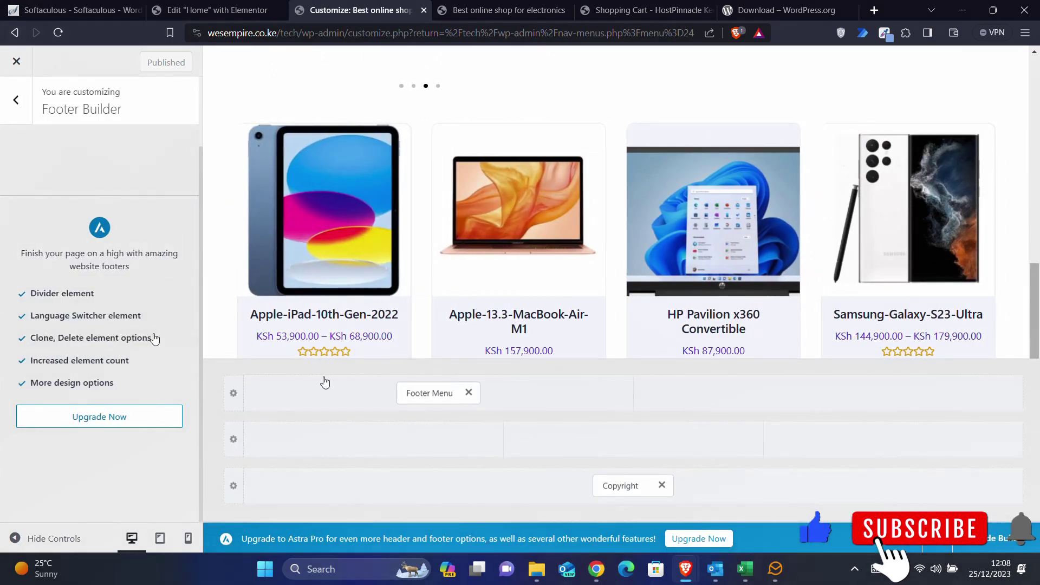
- Drag Footer Menu from the top footer row into the second row, publish, and close the Customizer
{"action": "mouse_move", "coordinate": [456, 447]}
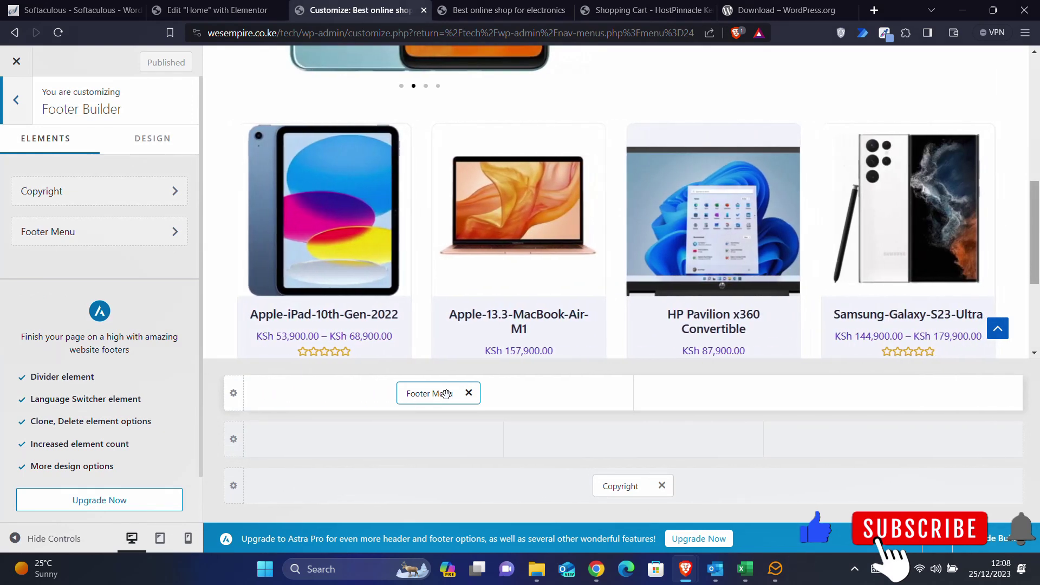
{"action": "left_click_drag", "start_coordinate": [444, 392], "coordinate": [413, 449]}
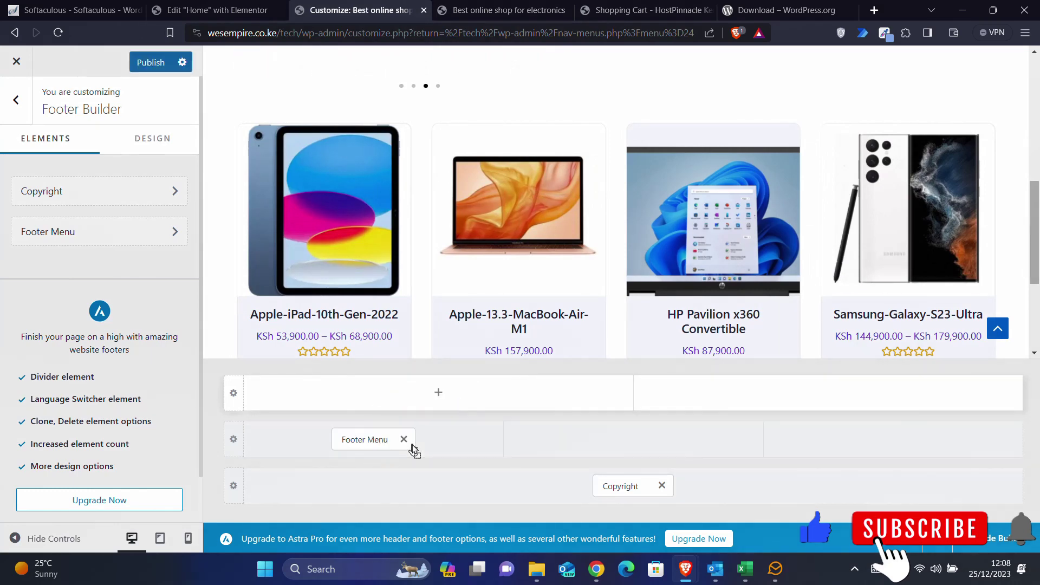
{"action": "scroll", "coordinate": [504, 297], "scroll_direction": "down", "scroll_amount": 3}
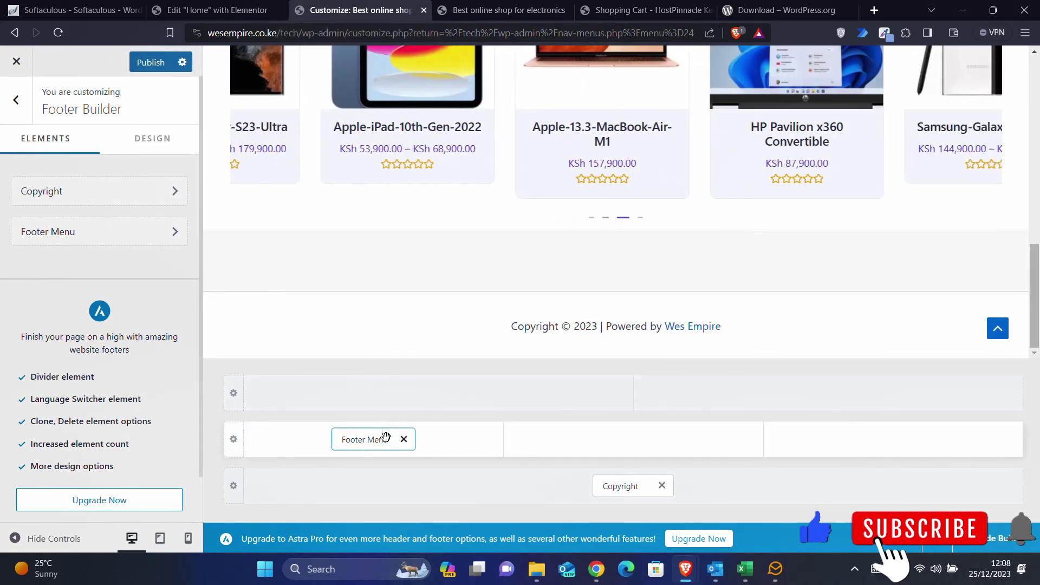
{"action": "left_click", "coordinate": [151, 63]}
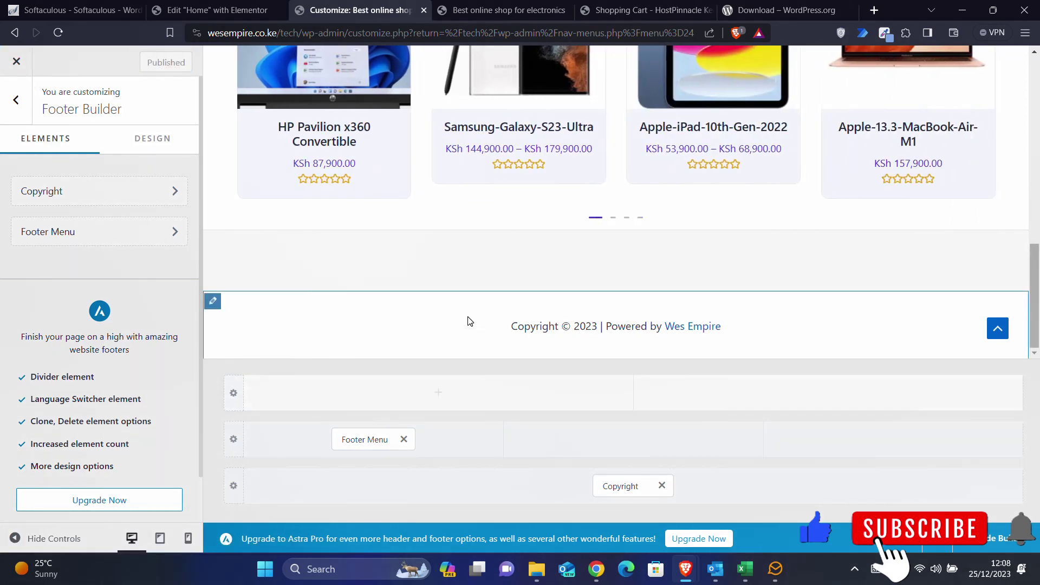
{"action": "left_click", "coordinate": [16, 99]}
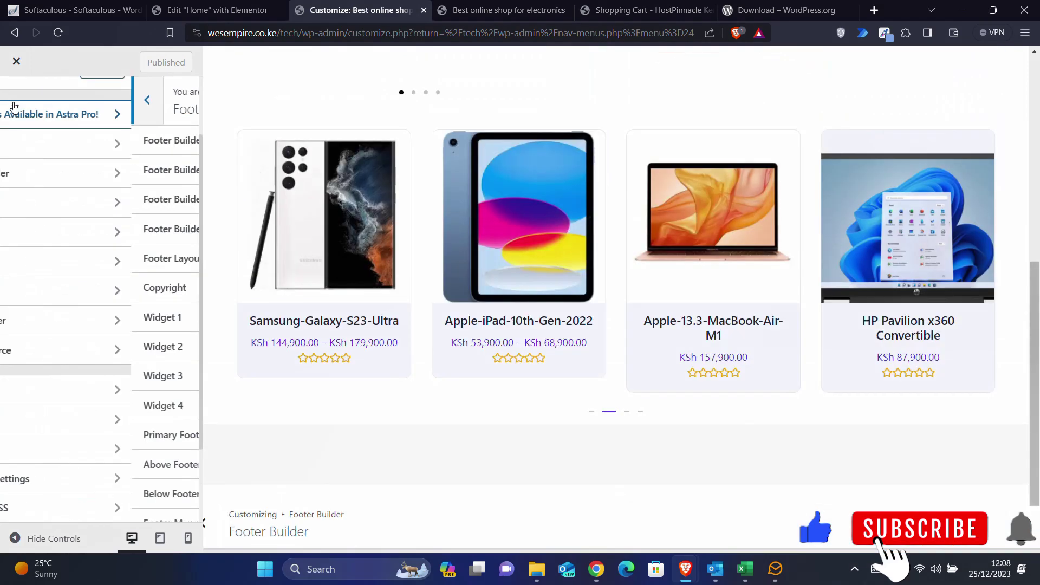
{"action": "left_click", "coordinate": [16, 64]}
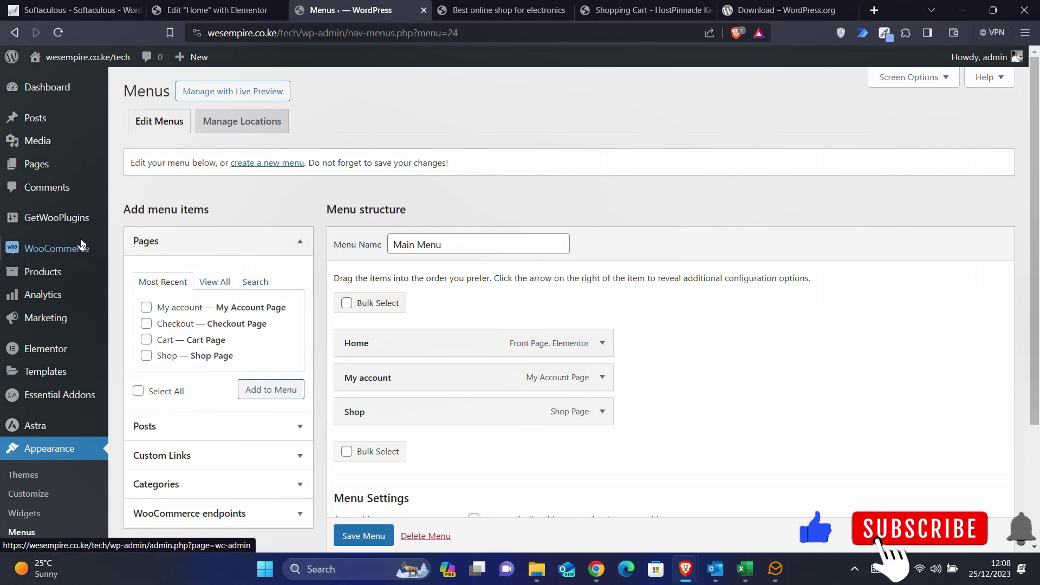
- Compare the Customizer with the live storefront to check the published footer layout
{"action": "mouse_move", "coordinate": [82, 245]}
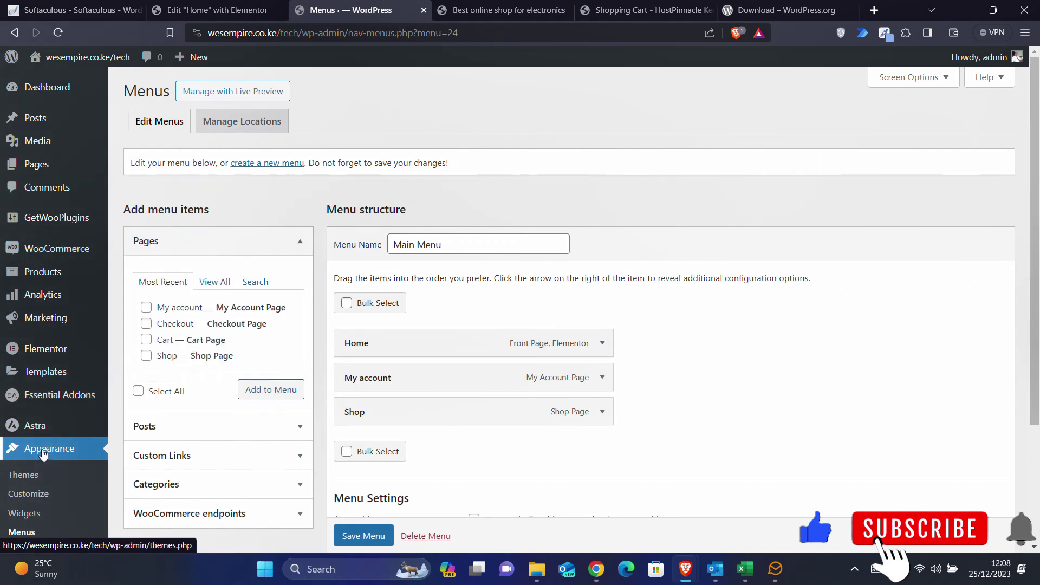
{"action": "mouse_move", "coordinate": [35, 428]}
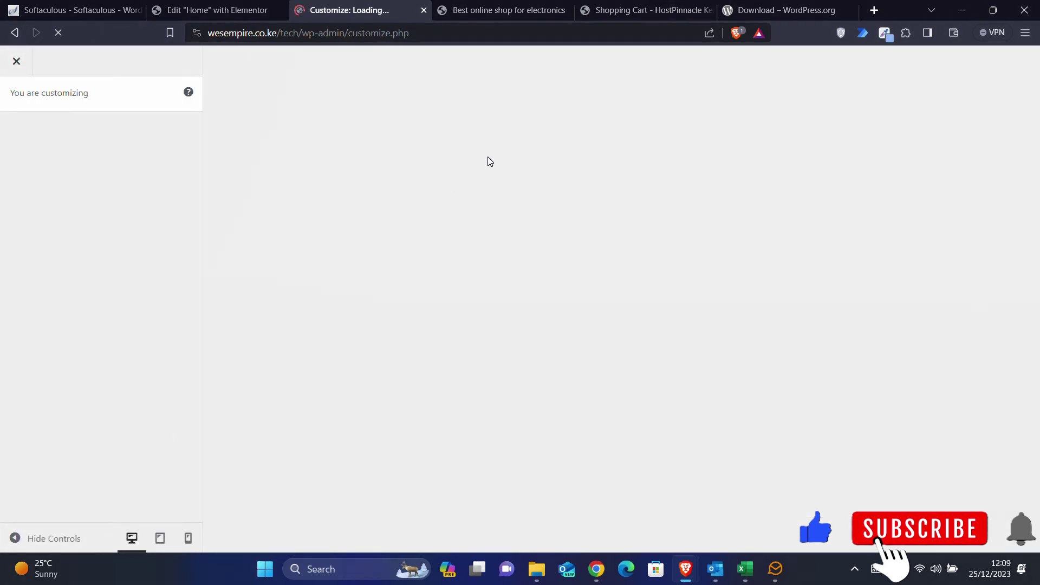
{"action": "left_click", "coordinate": [482, 16]}
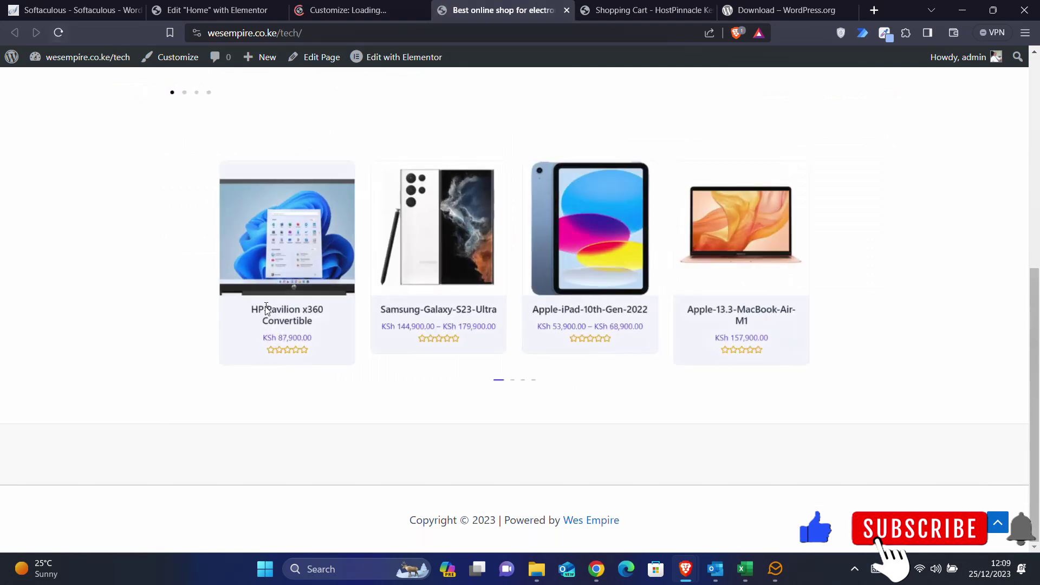
{"action": "mouse_move", "coordinate": [408, 59]}
{"action": "left_click", "coordinate": [360, 6]}
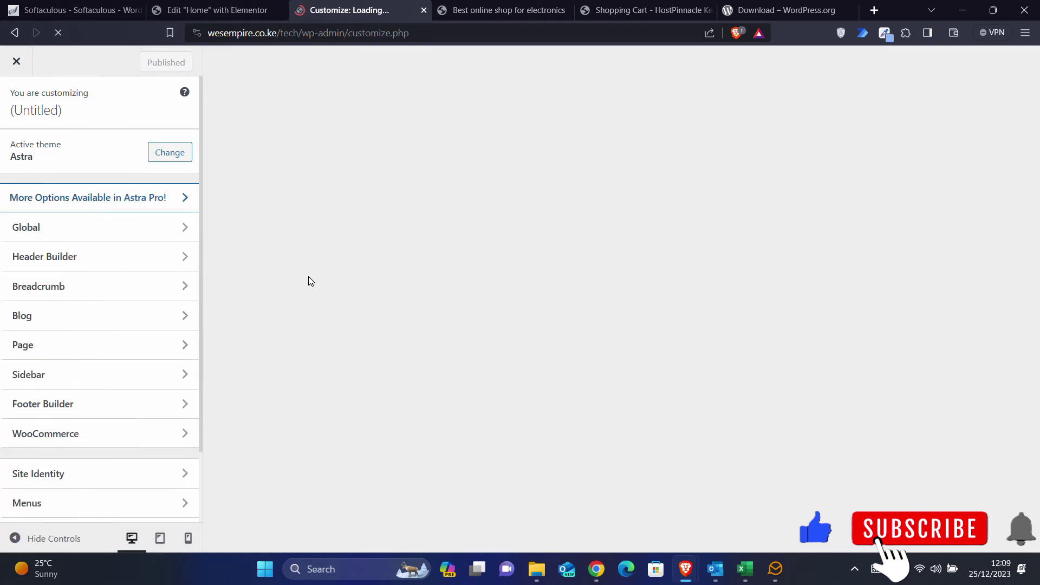
{"action": "scroll", "coordinate": [53, 399], "scroll_direction": "down", "scroll_amount": 3}
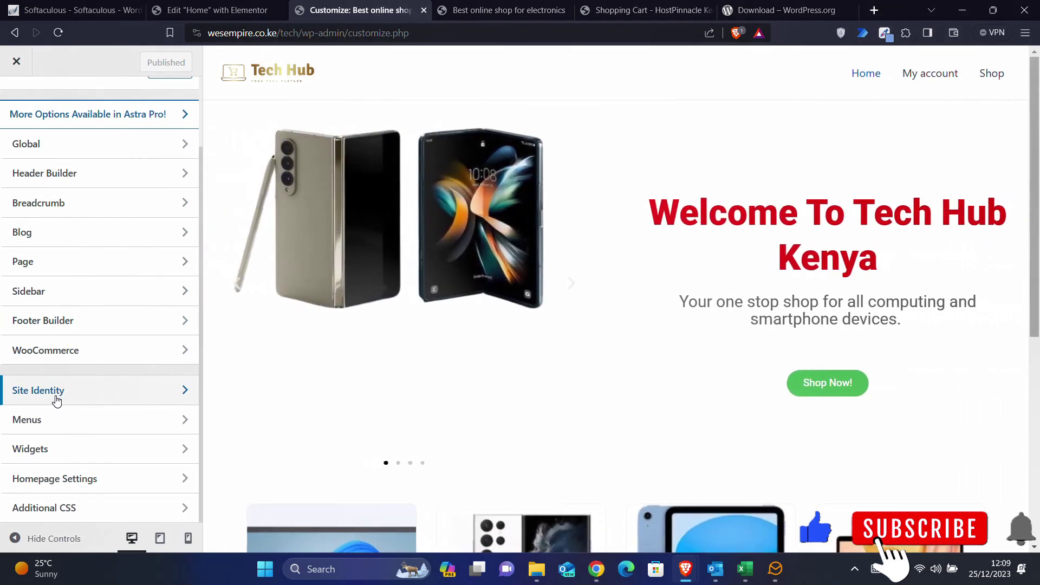
{"action": "left_click", "coordinate": [527, 5]}
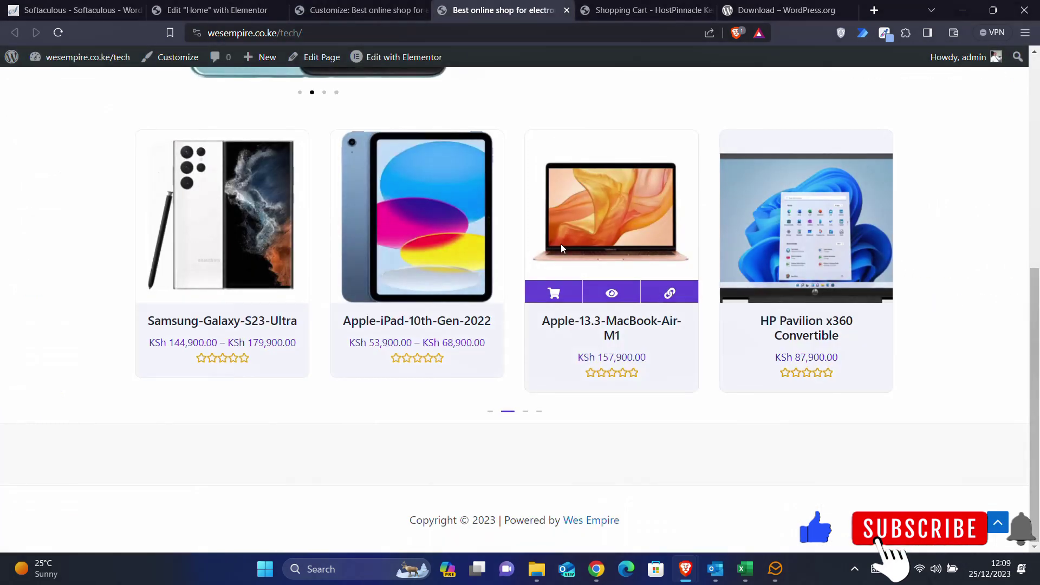
{"action": "scroll", "coordinate": [560, 243], "scroll_direction": "up", "scroll_amount": 1}
{"action": "scroll", "coordinate": [561, 247], "scroll_direction": "up", "scroll_amount": 5}
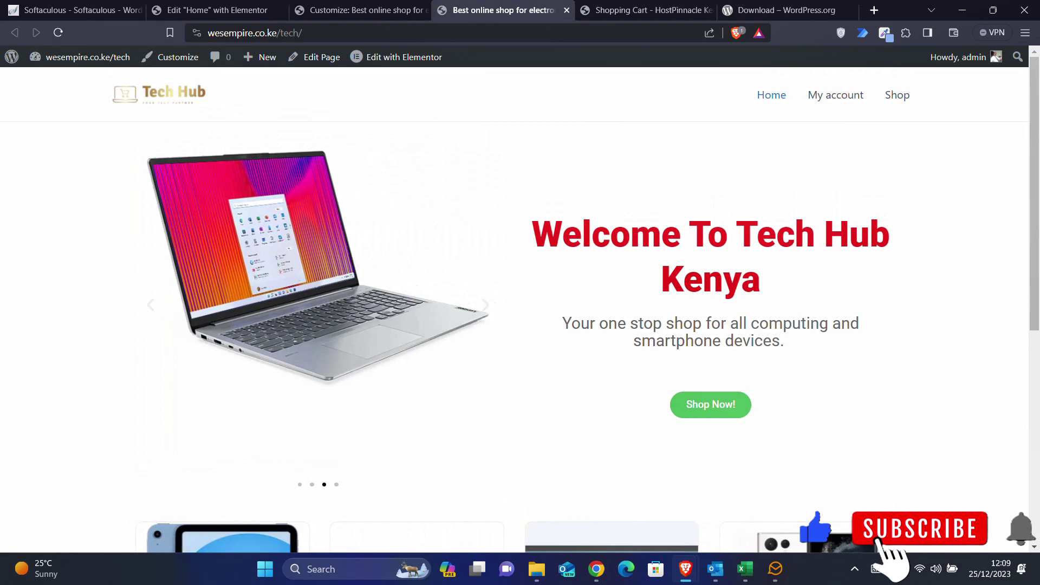
{"action": "scroll", "coordinate": [562, 248], "scroll_direction": "down", "scroll_amount": 6}
{"action": "scroll", "coordinate": [561, 248], "scroll_direction": "up", "scroll_amount": 2}
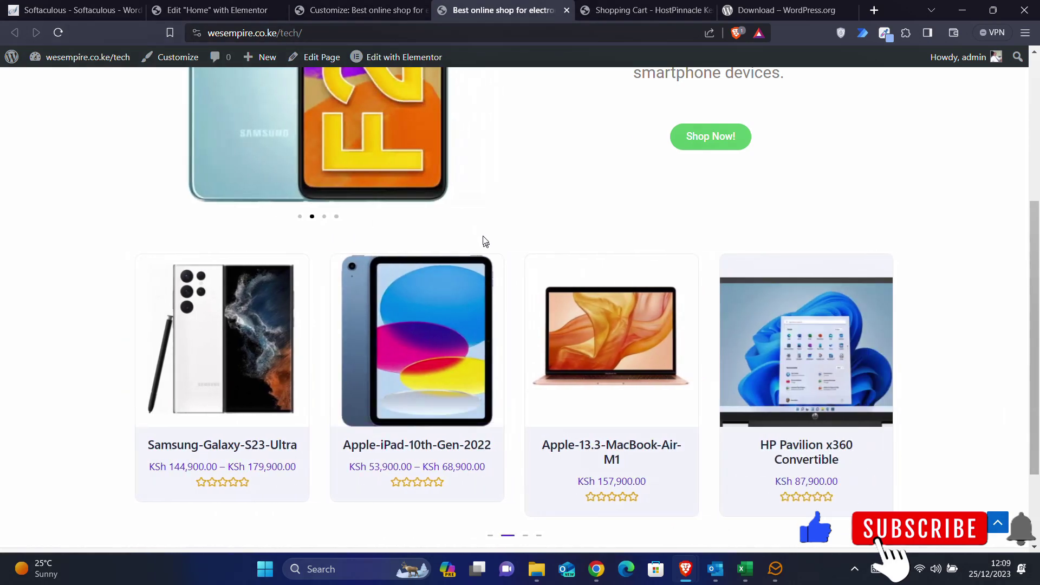
{"action": "scroll", "coordinate": [485, 242], "scroll_direction": "down", "scroll_amount": 3}
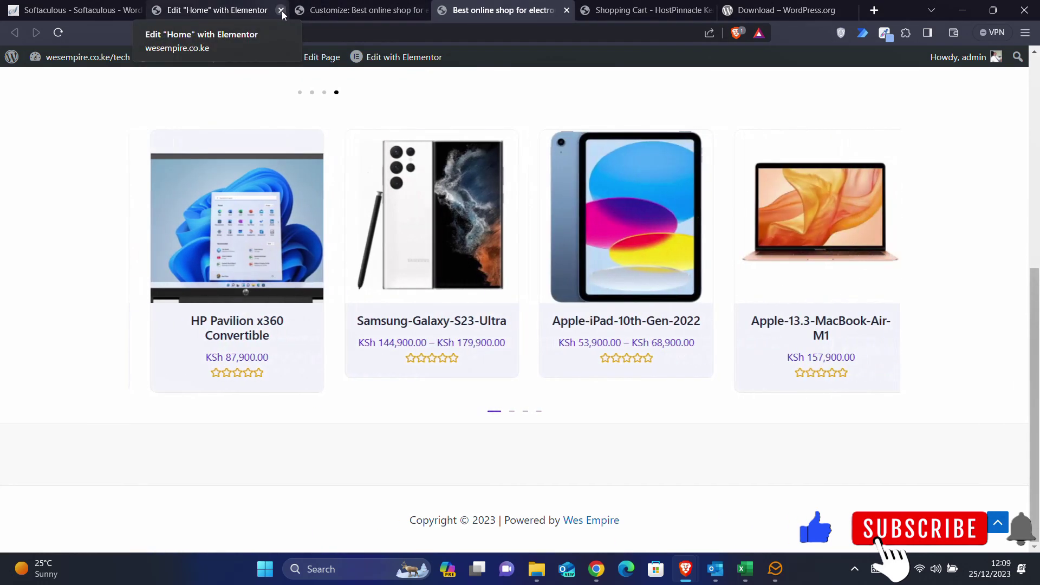
- Close the Elementor editor tab, exit the Customizer, and go to Pages > All Pages
{"action": "left_click", "coordinate": [280, 10]}
{"action": "left_click", "coordinate": [246, 13]}
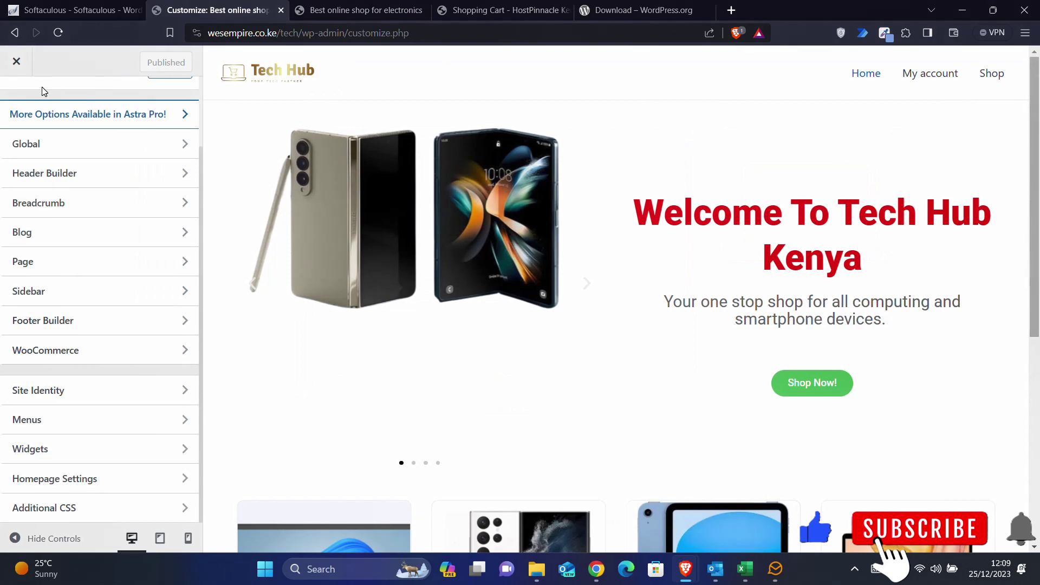
{"action": "left_click", "coordinate": [22, 69]}
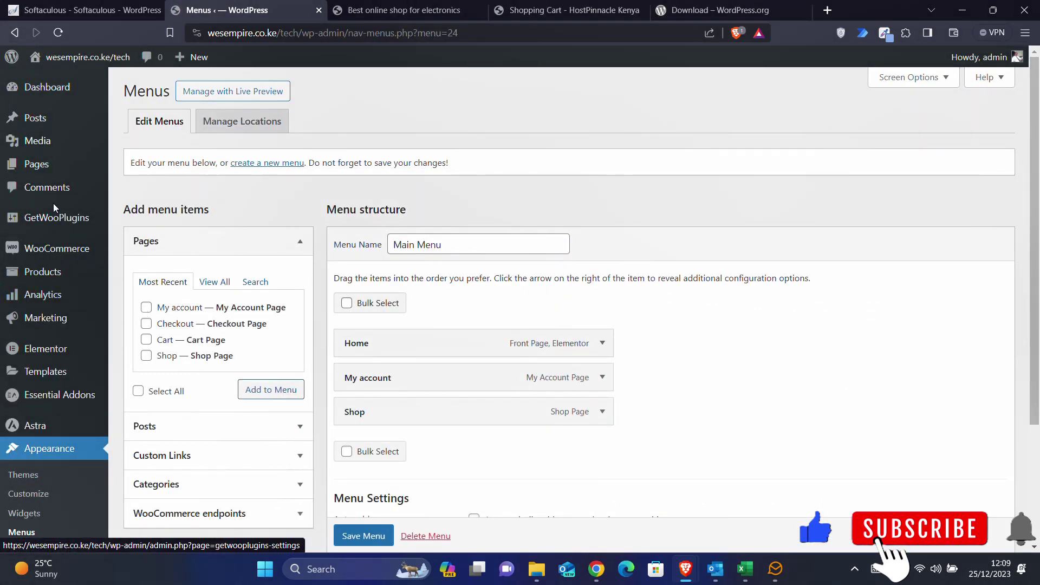
{"action": "left_click", "coordinate": [41, 166]}
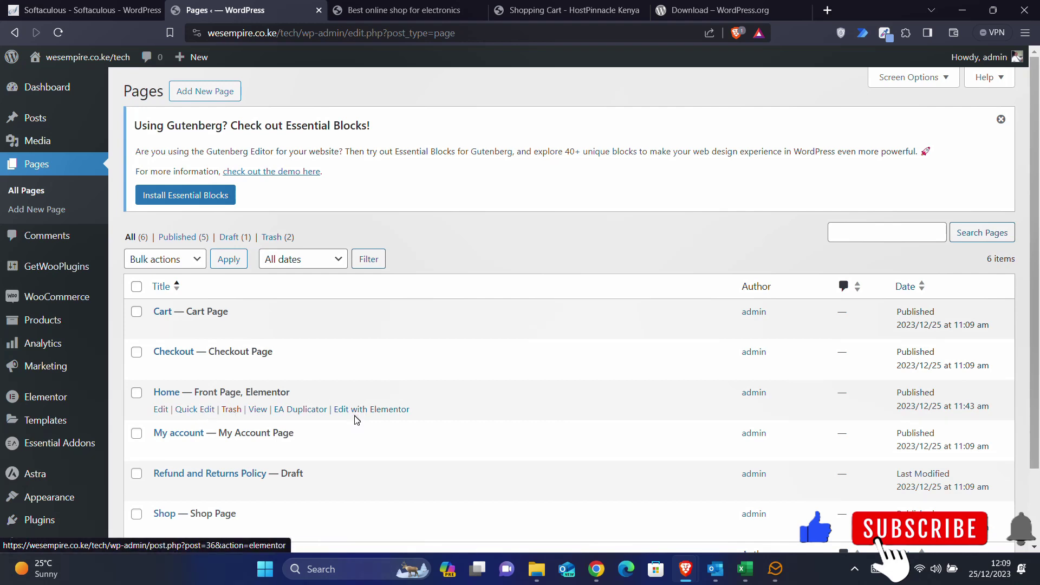
- Open the Home page's 'Edit with Elementor' link in a new tab and switch to it
{"action": "right_click", "coordinate": [356, 416]}
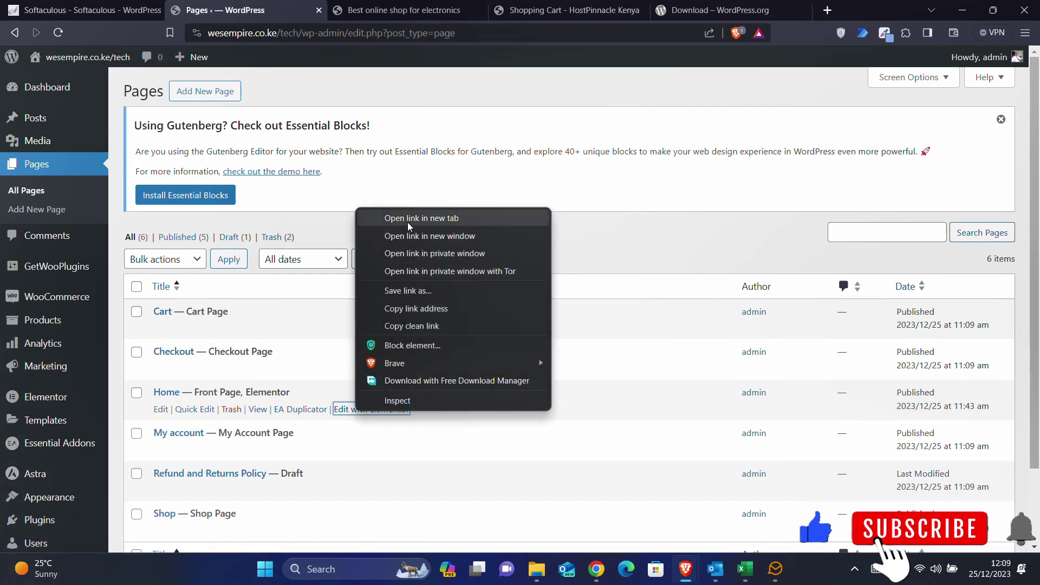
{"action": "left_click", "coordinate": [410, 225]}
{"action": "left_click", "coordinate": [329, 4]}
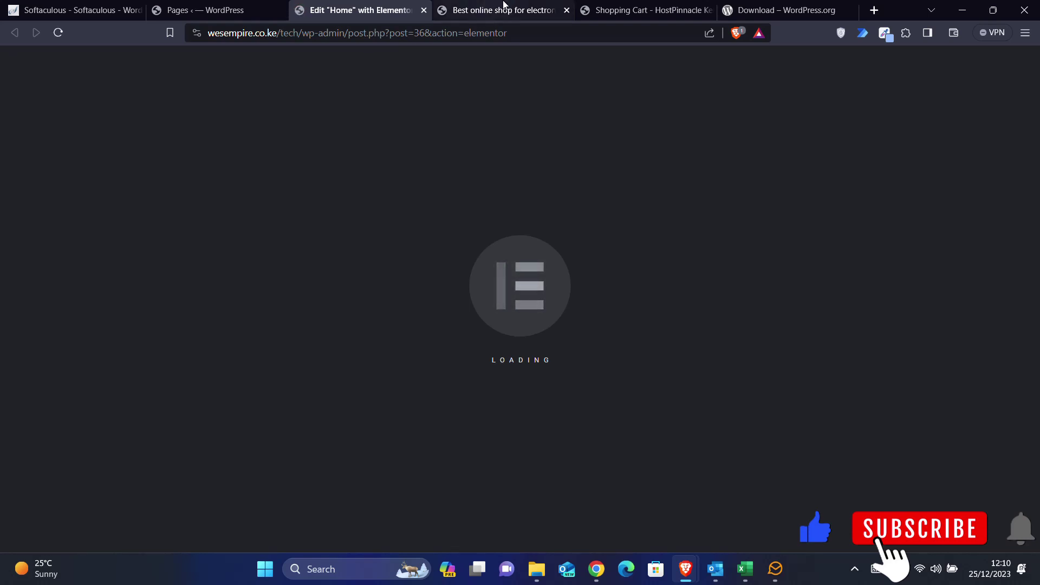
{"action": "left_click", "coordinate": [490, 11]}
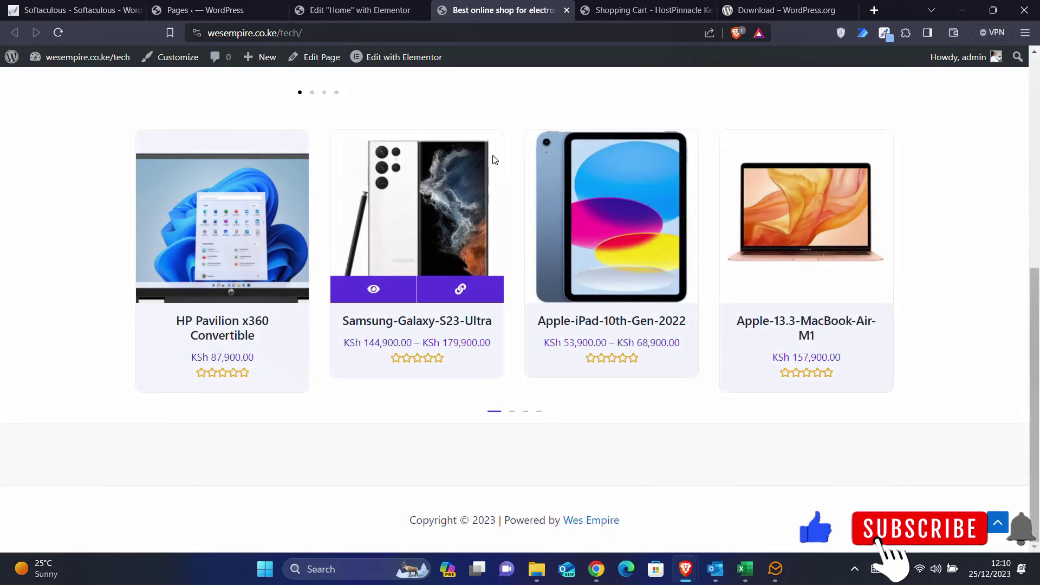
{"action": "scroll", "coordinate": [488, 152], "scroll_direction": "up", "scroll_amount": 4}
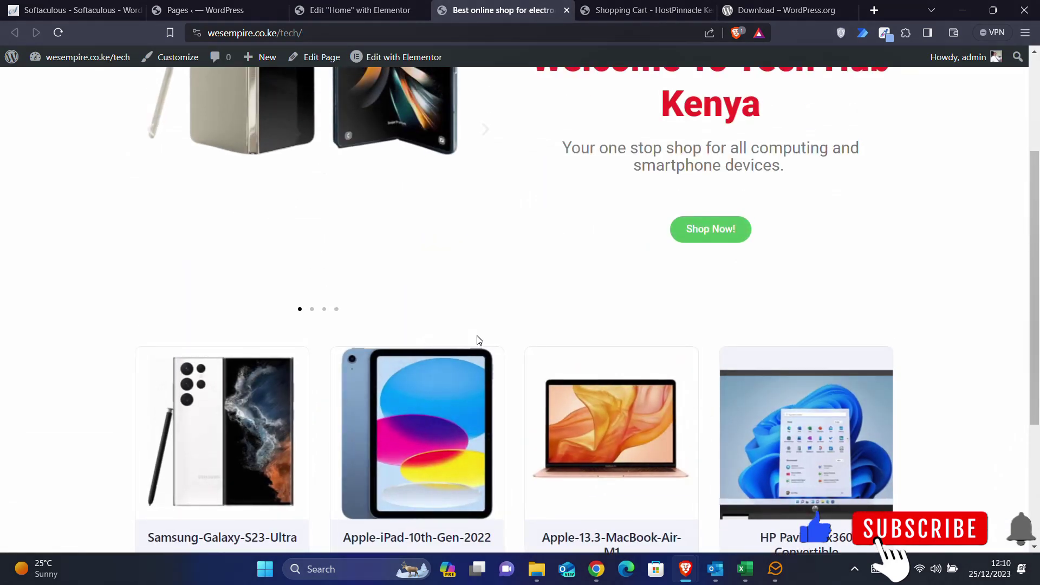
{"action": "scroll", "coordinate": [484, 342], "scroll_direction": "down", "scroll_amount": 1}
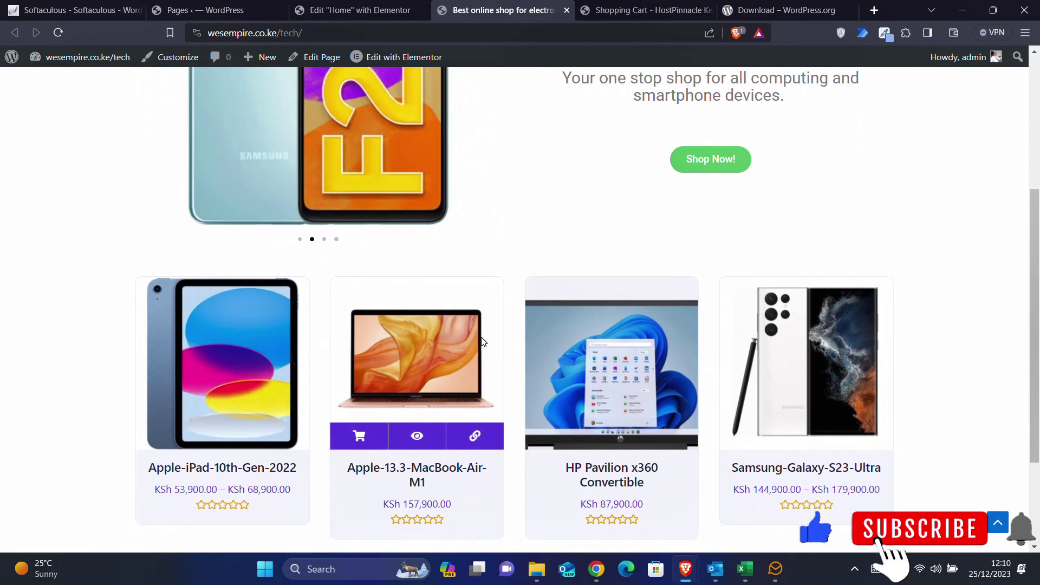
{"action": "left_click", "coordinate": [355, 9]}
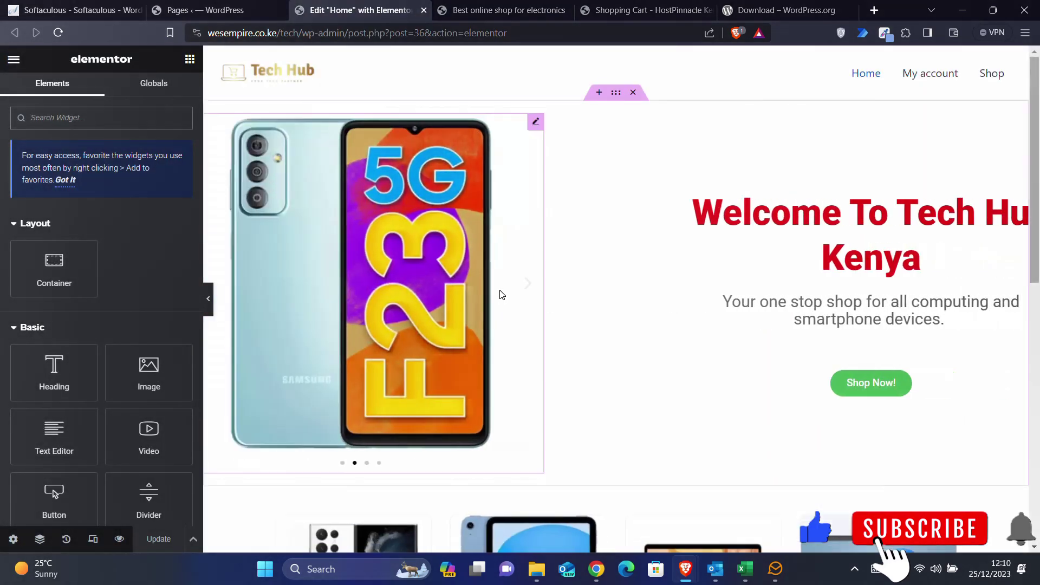
- Place a Dual Color Heading above the product carousel with titles 'Smart Phone' and 'Deals'
{"action": "scroll", "coordinate": [553, 350], "scroll_direction": "down", "scroll_amount": 6}
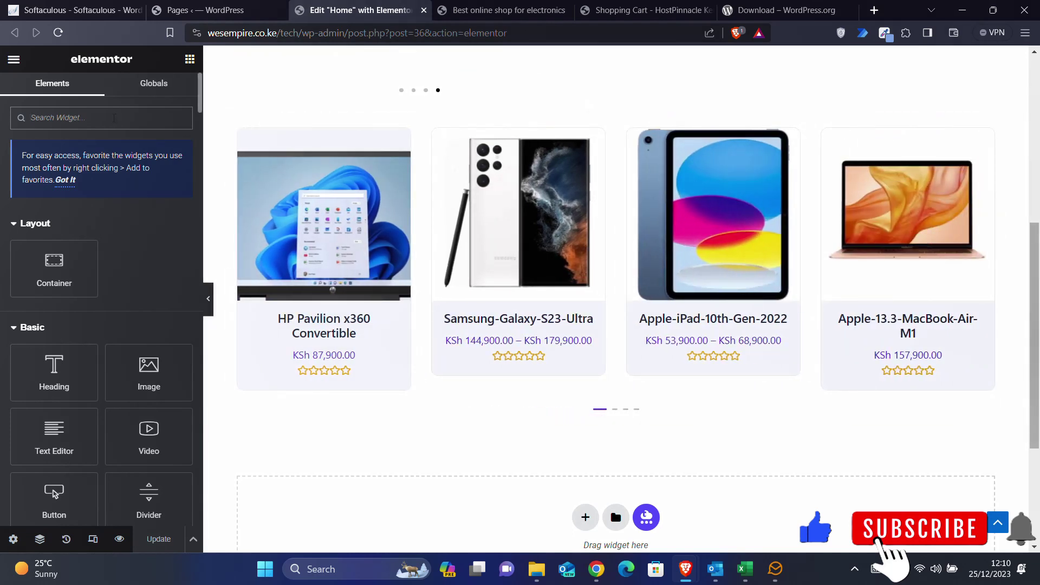
{"action": "left_click", "coordinate": [114, 117]}
{"action": "type", "text": "hea"}
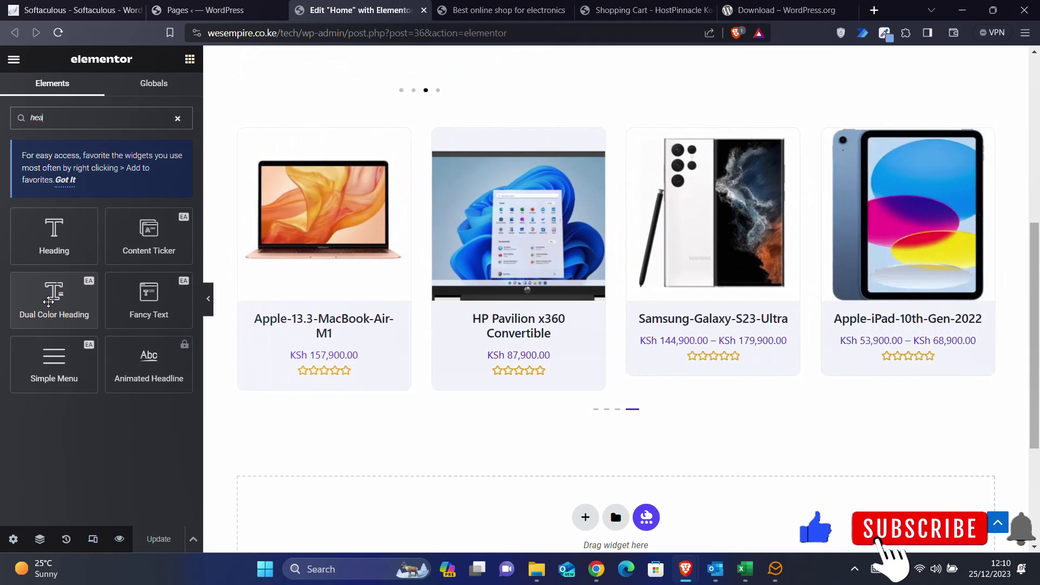
{"action": "left_click_drag", "start_coordinate": [48, 302], "coordinate": [521, 130]}
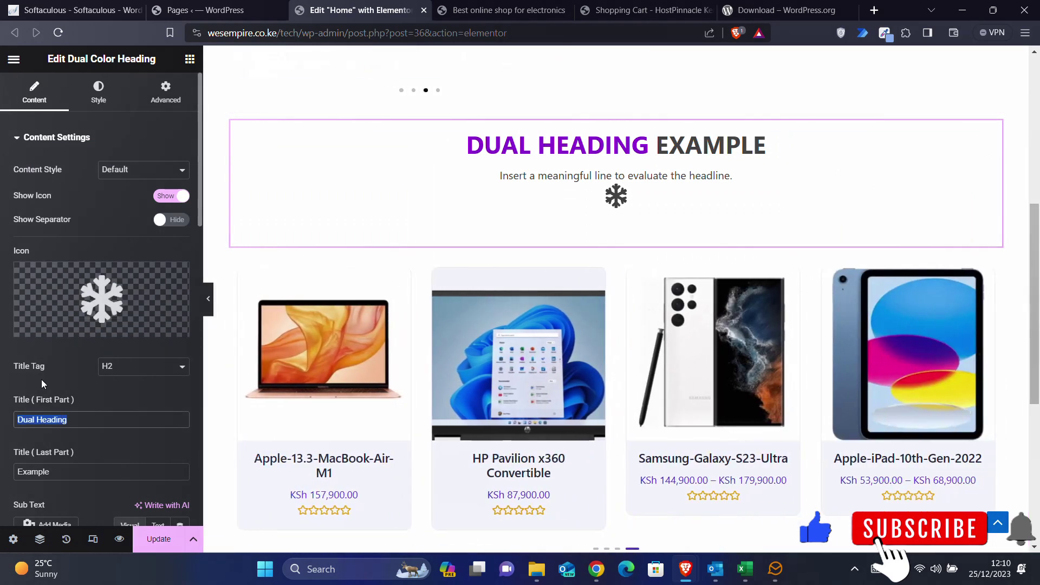
{"action": "type", "text": "Smart Phone"}
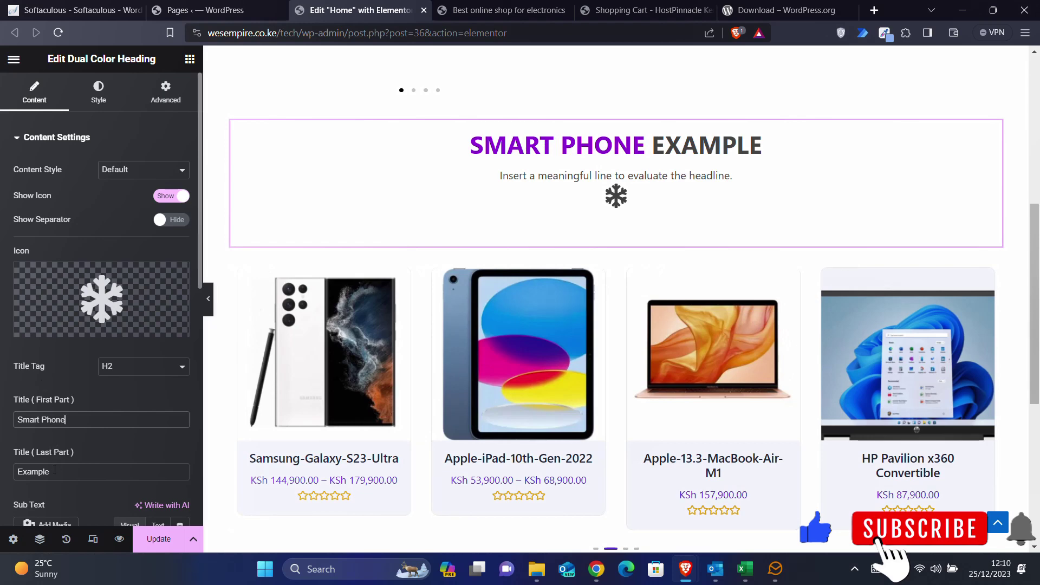
{"action": "left_click_drag", "start_coordinate": [68, 473], "coordinate": [1, 478]}
{"action": "type", "text": "Deals"}
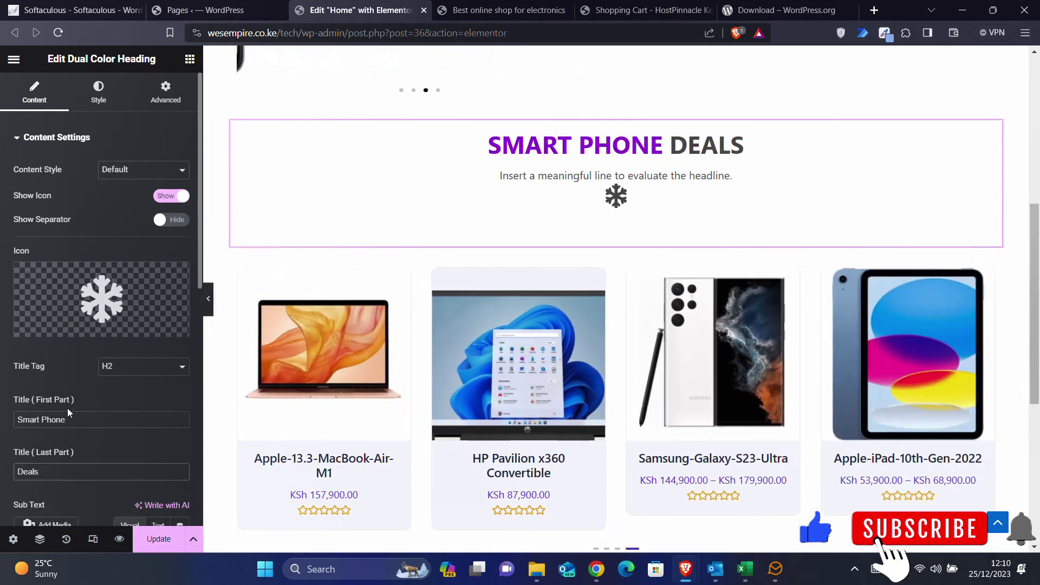
- Set the heading's sub text to 'Grab the best deals on top brand smartphones'
{"action": "scroll", "coordinate": [67, 408], "scroll_direction": "down", "scroll_amount": 4}
{"action": "triple_click", "coordinate": [74, 468]}
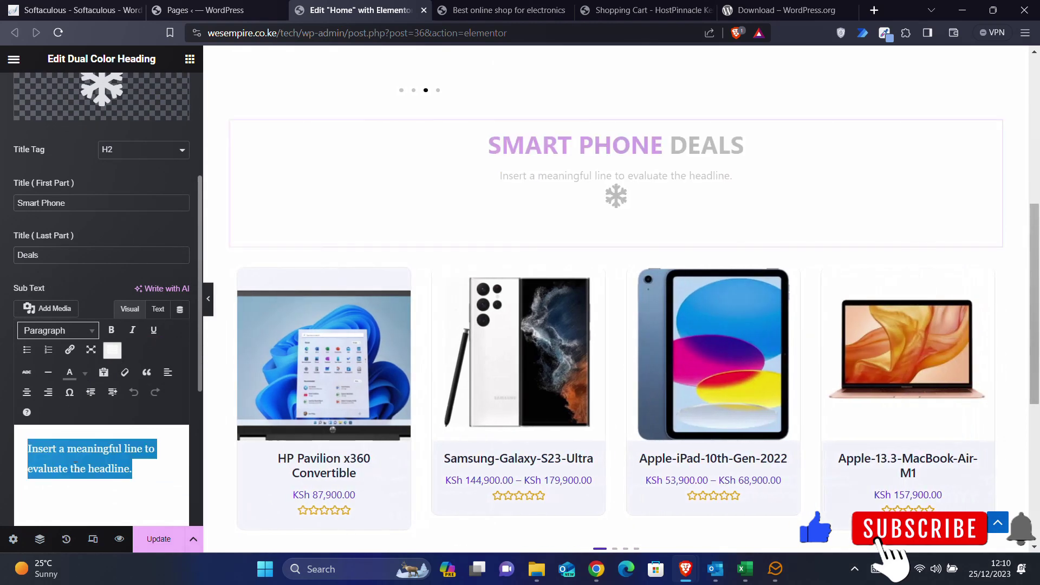
{"action": "type", "text": "Grab the bes"}
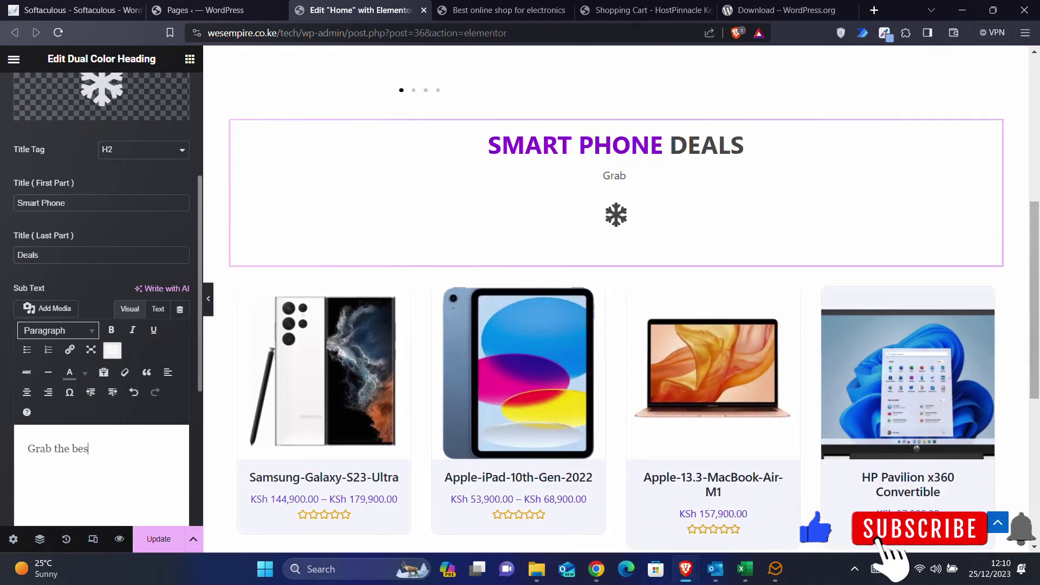
{"action": "type", "text": "t deals on"}
{"action": "type", "text": " sm"}
{"action": "key", "text": "BackSpace"}
{"action": "key", "text": "BackSpace"}
{"action": "type", "text": "top barnd"}
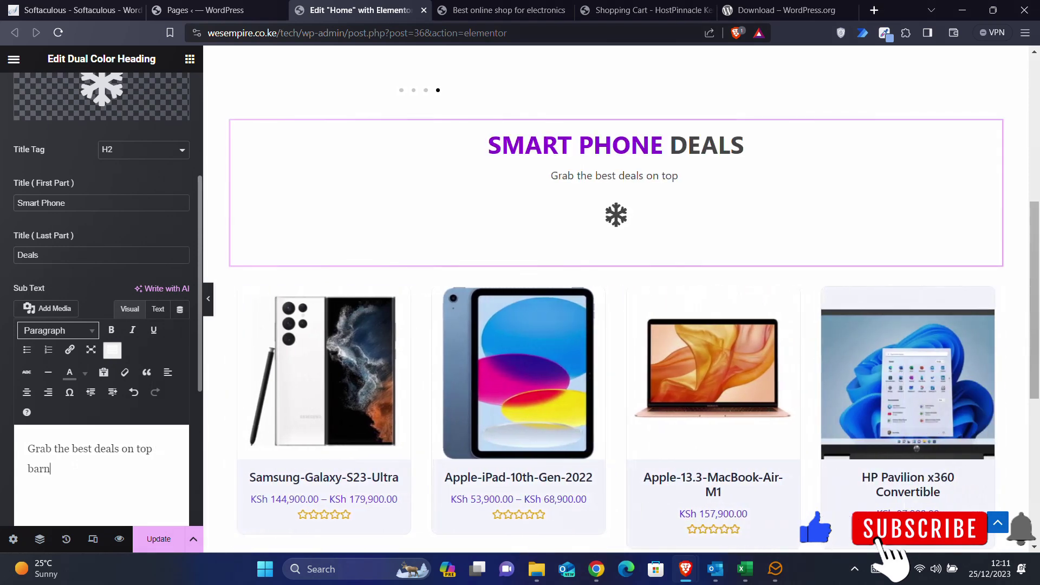
{"action": "key", "text": "BackSpace"}
{"action": "key", "text": "BackSpace"}
{"action": "key", "text": "BackSpace"}
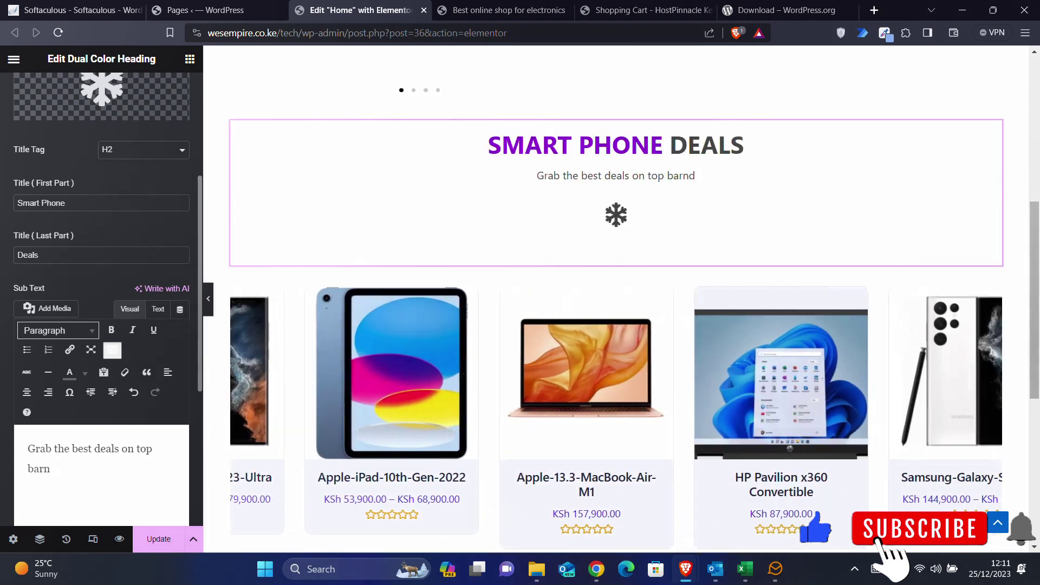
{"action": "key", "text": "BackSpace"}
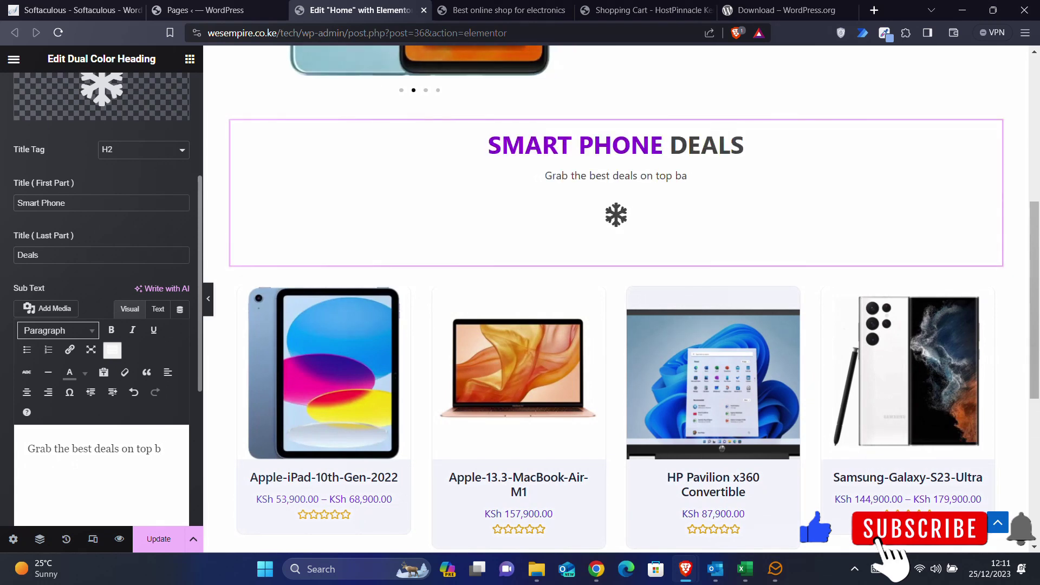
{"action": "type", "text": "rand sma"}
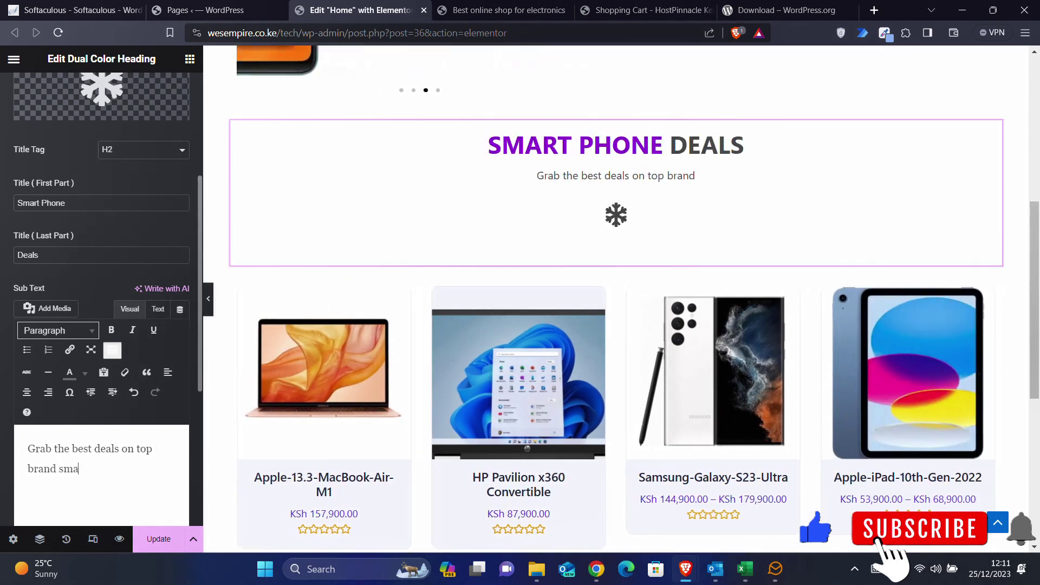
{"action": "type", "text": "rtphones"}
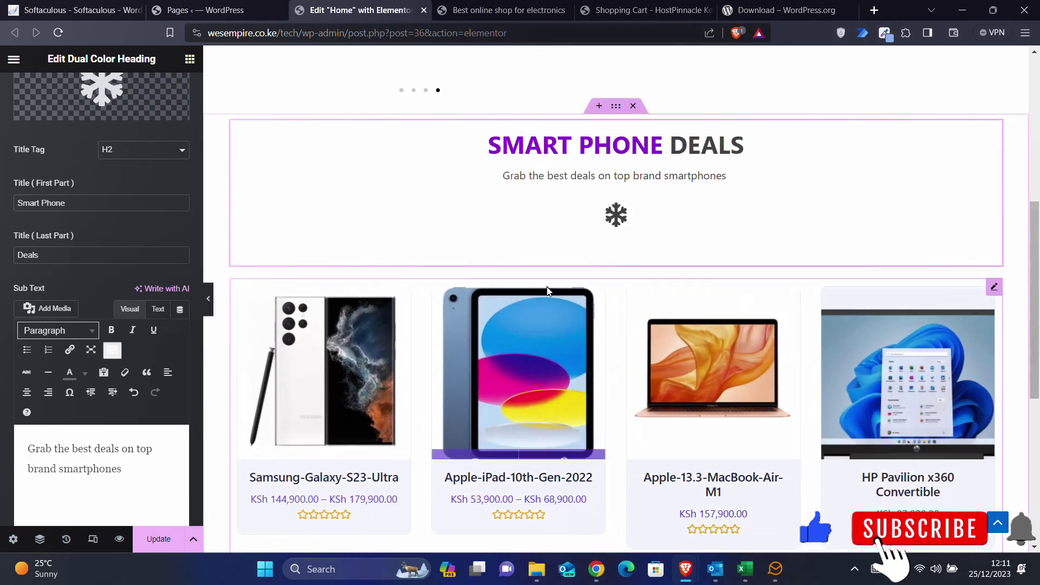
{"action": "scroll", "coordinate": [91, 327], "scroll_direction": "up", "scroll_amount": 4}
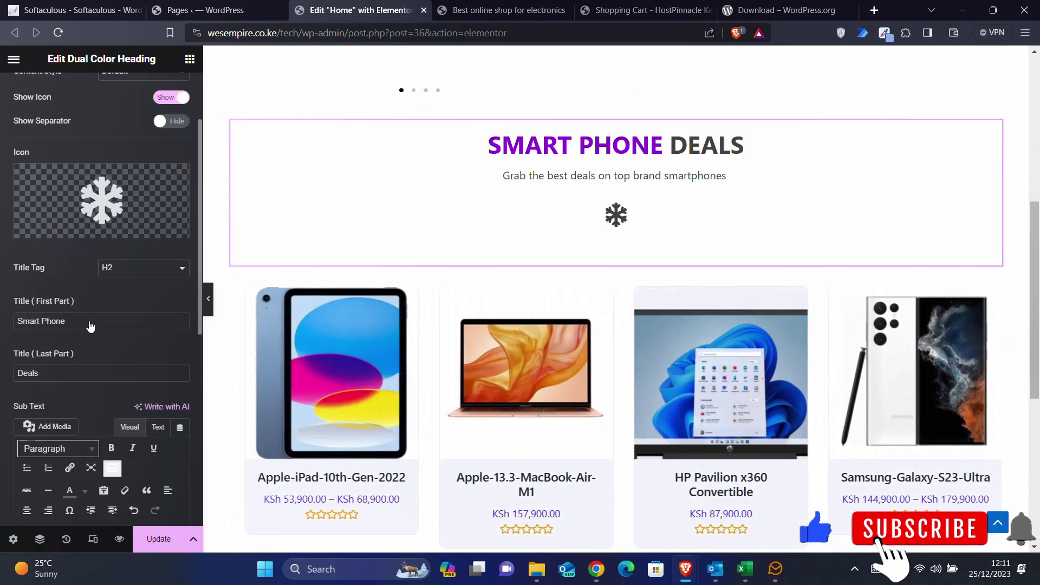
- Search the icon library for 'mobi' and insert the second Mobile icon into the heading
{"action": "left_click", "coordinate": [106, 292]}
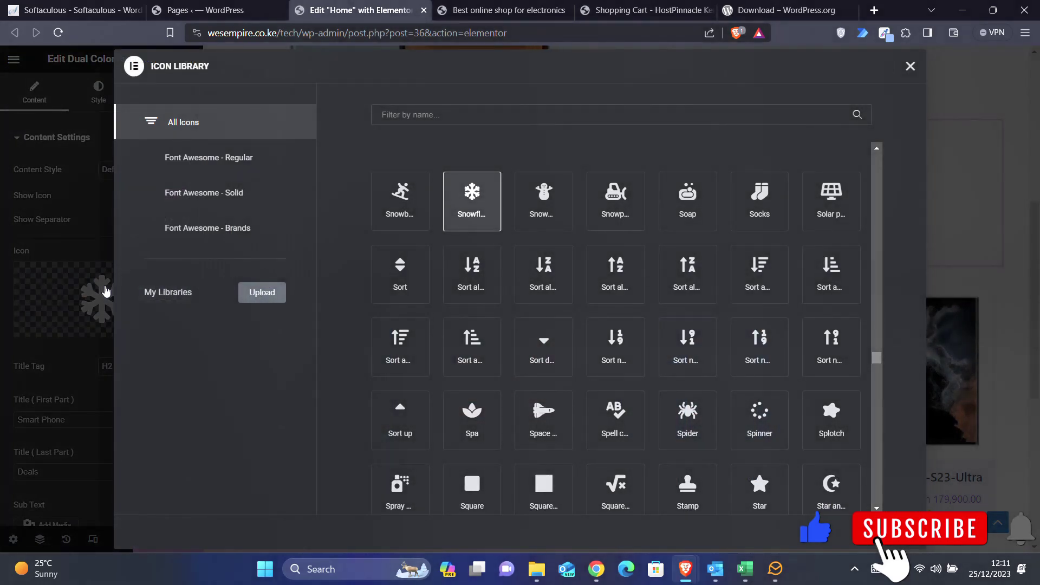
{"action": "left_click", "coordinate": [429, 119]}
{"action": "type", "text": "phone"}
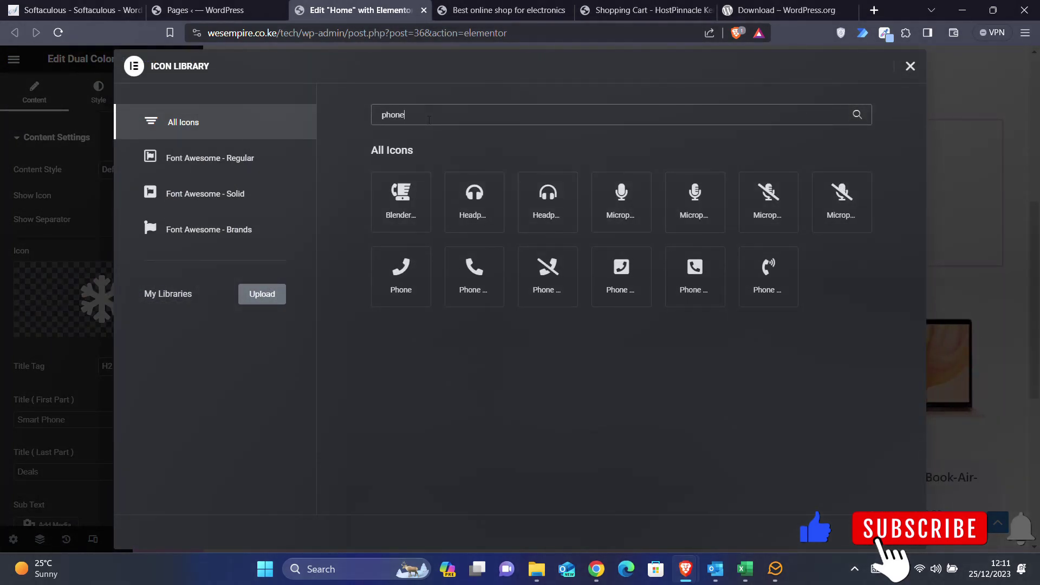
{"action": "key", "text": "BackSpace"}
{"action": "key", "text": "BackSpace"}
{"action": "key", "text": "BackSpace"}
{"action": "key", "text": "BackSpace"}
{"action": "key", "text": "BackSpace"}
{"action": "type", "text": "mon"}
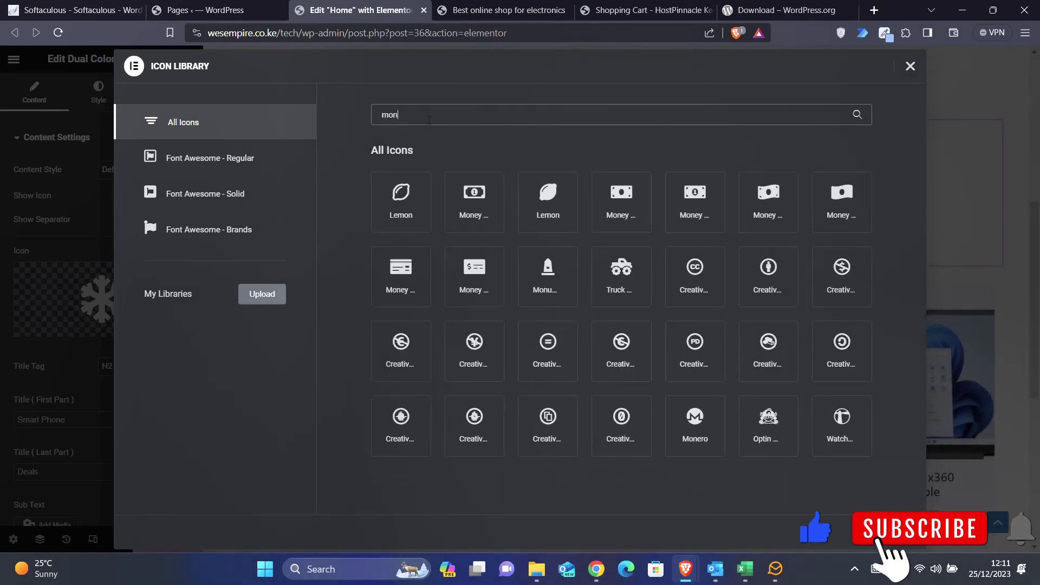
{"action": "key", "text": "BackSpace"}
{"action": "type", "text": "bi"}
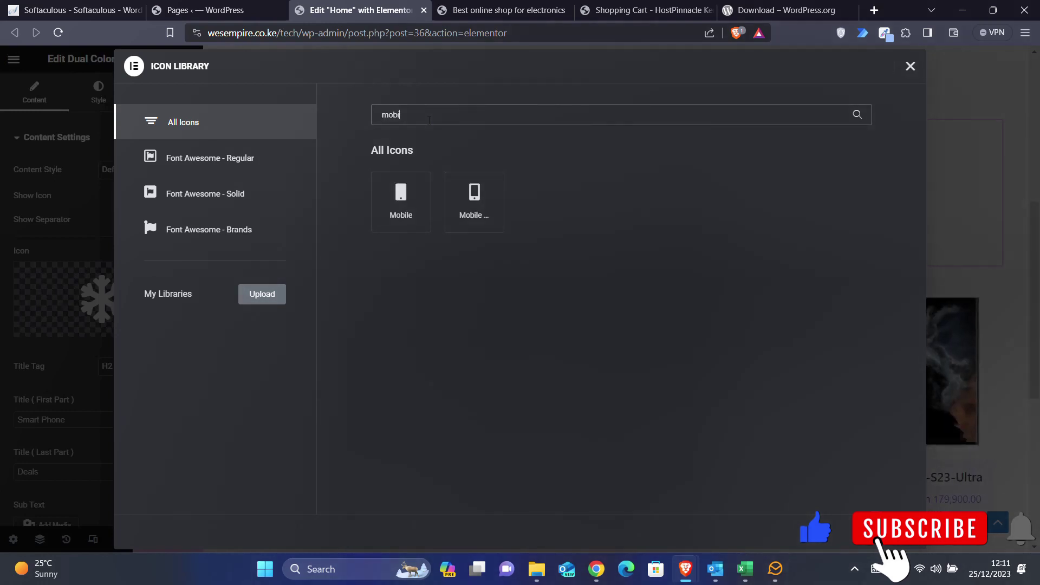
{"action": "left_click", "coordinate": [461, 203]}
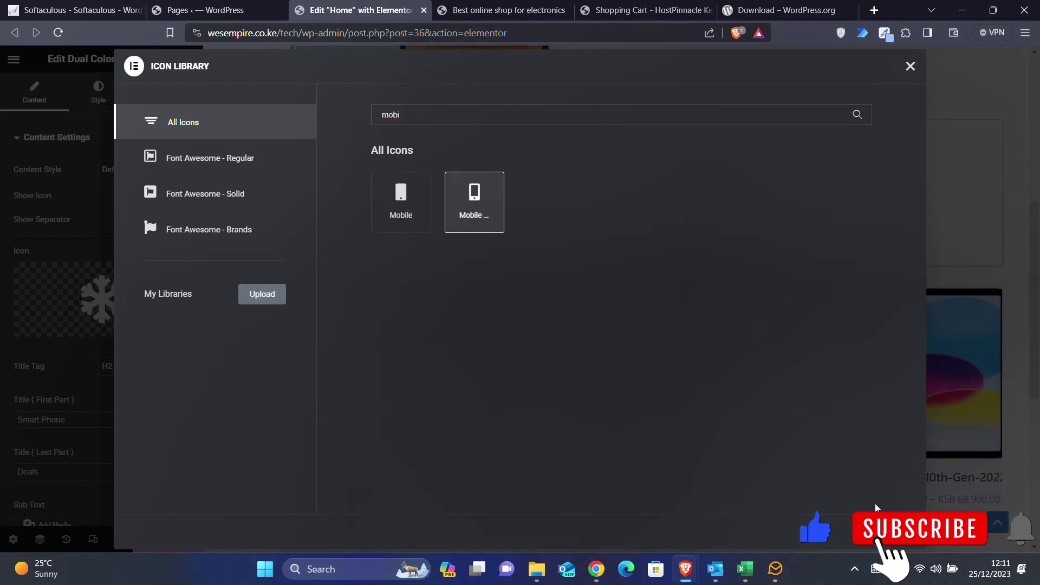
{"action": "left_click", "coordinate": [889, 531]}
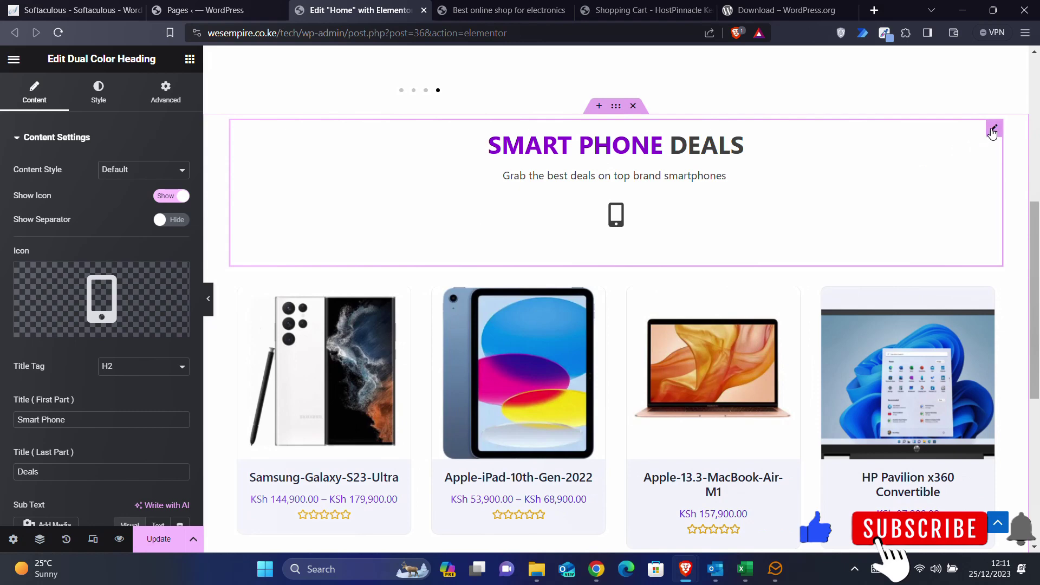
- Set the heading's Motion Effects entrance animation to Zoom In
{"action": "left_click", "coordinate": [165, 92]}
{"action": "scroll", "coordinate": [90, 415], "scroll_direction": "down", "scroll_amount": 6}
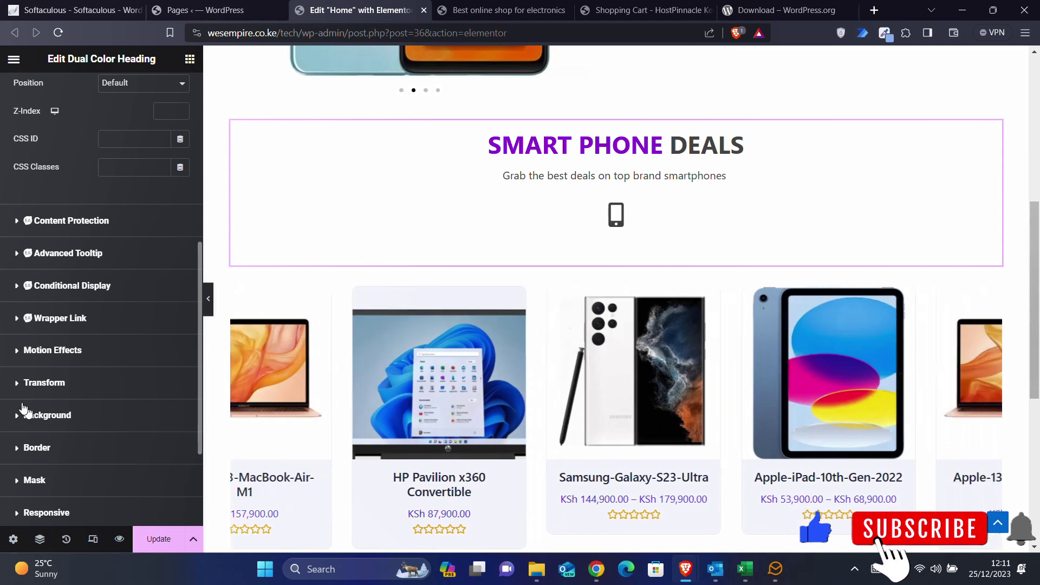
{"action": "left_click", "coordinate": [14, 360]}
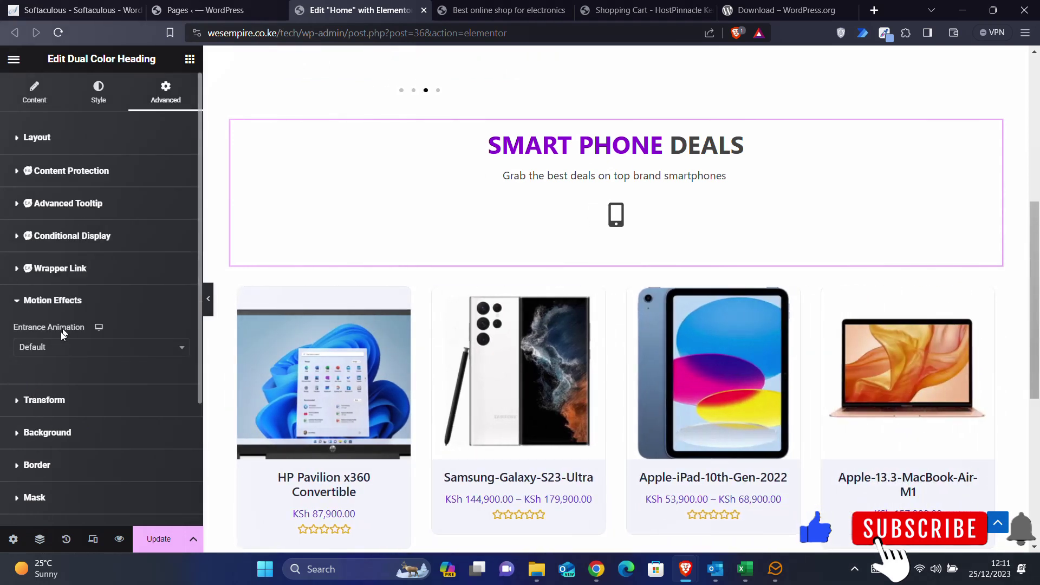
{"action": "left_click", "coordinate": [61, 346]}
{"action": "scroll", "coordinate": [49, 438], "scroll_direction": "down", "scroll_amount": 5}
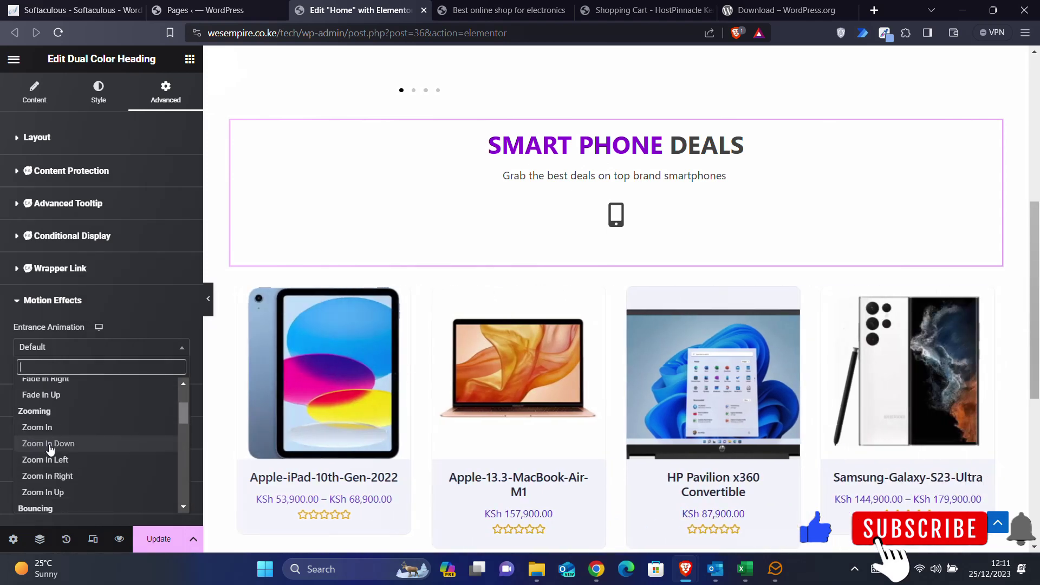
{"action": "left_click", "coordinate": [50, 444]}
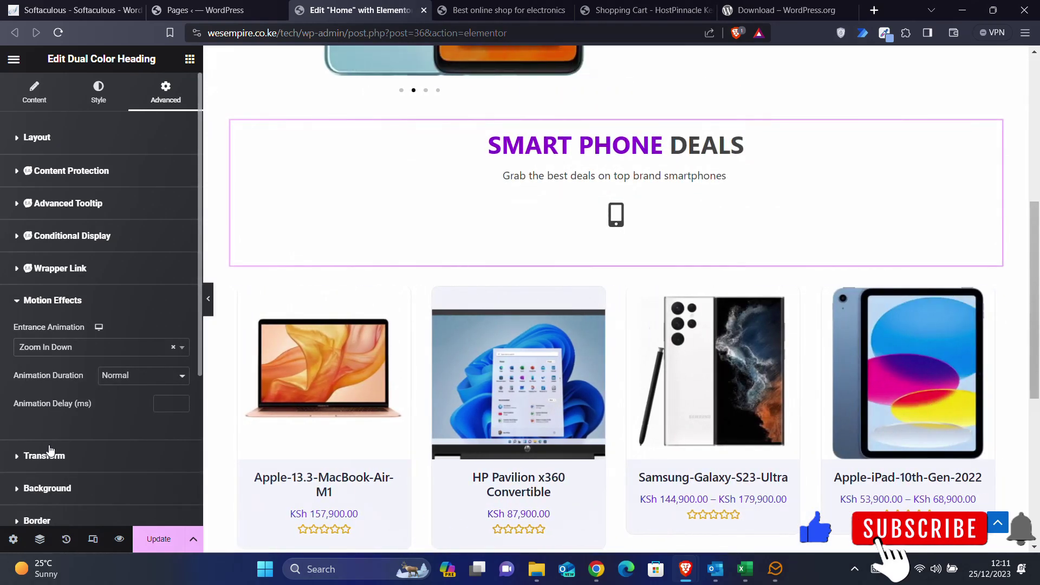
{"action": "left_click", "coordinate": [112, 349]}
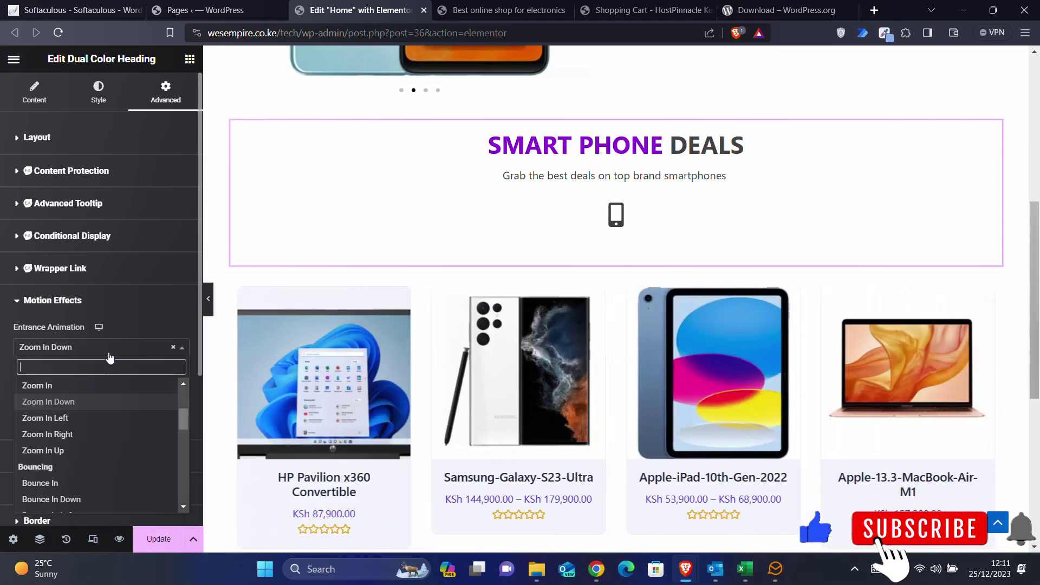
{"action": "left_click", "coordinate": [33, 383]}
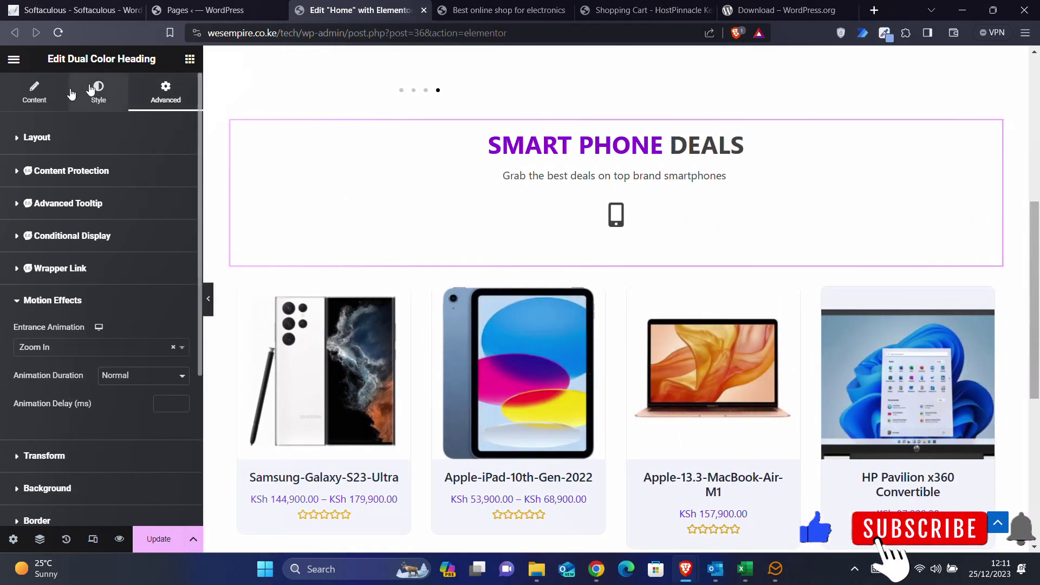
- Change the heading's coloured words from purple to orange-red #D92B01
{"action": "left_click", "coordinate": [91, 89]}
{"action": "left_click", "coordinate": [34, 91]}
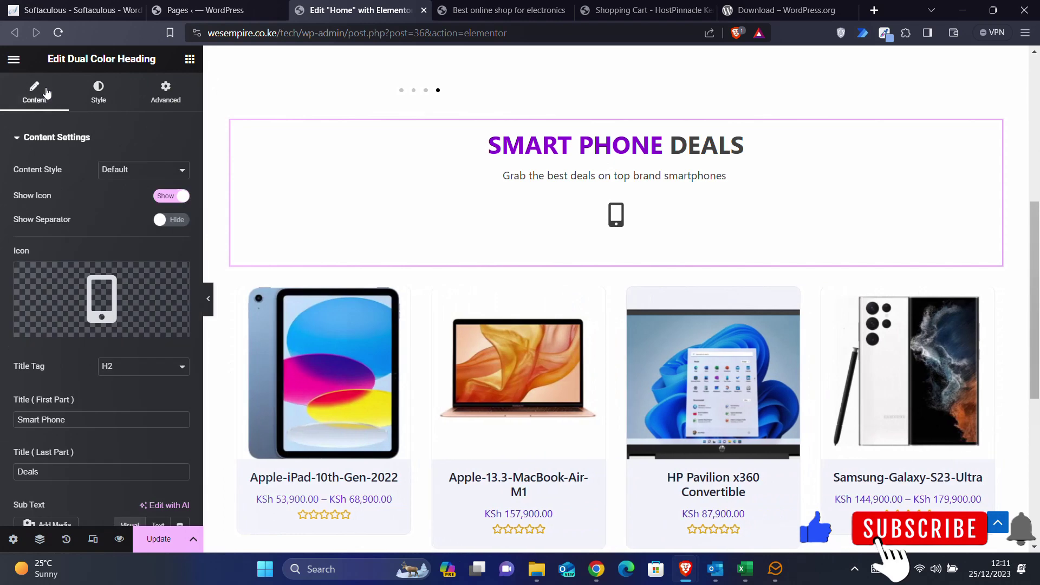
{"action": "left_click", "coordinate": [98, 94]}
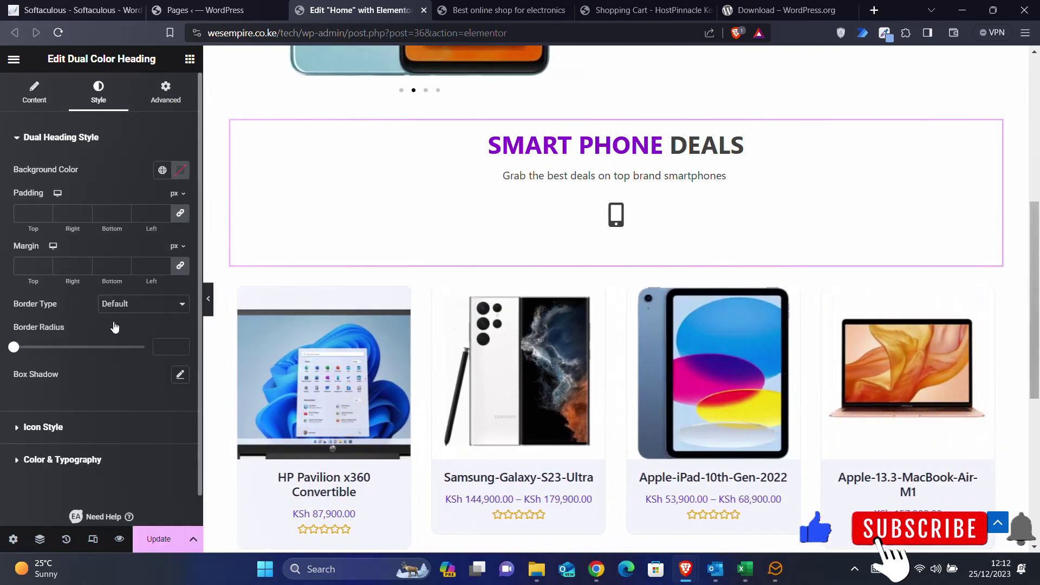
{"action": "left_click", "coordinate": [42, 461]}
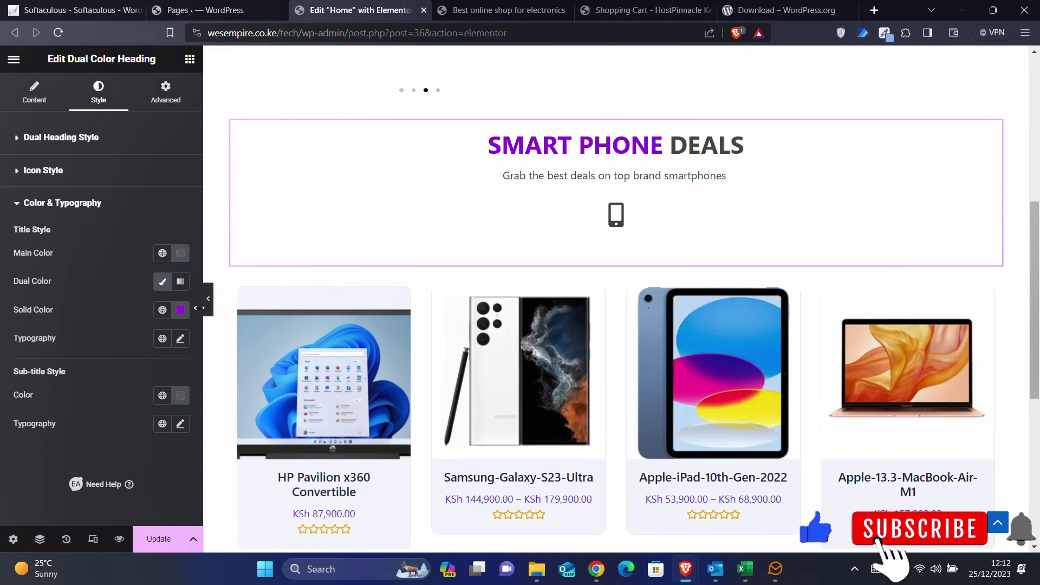
{"action": "left_click", "coordinate": [181, 310]}
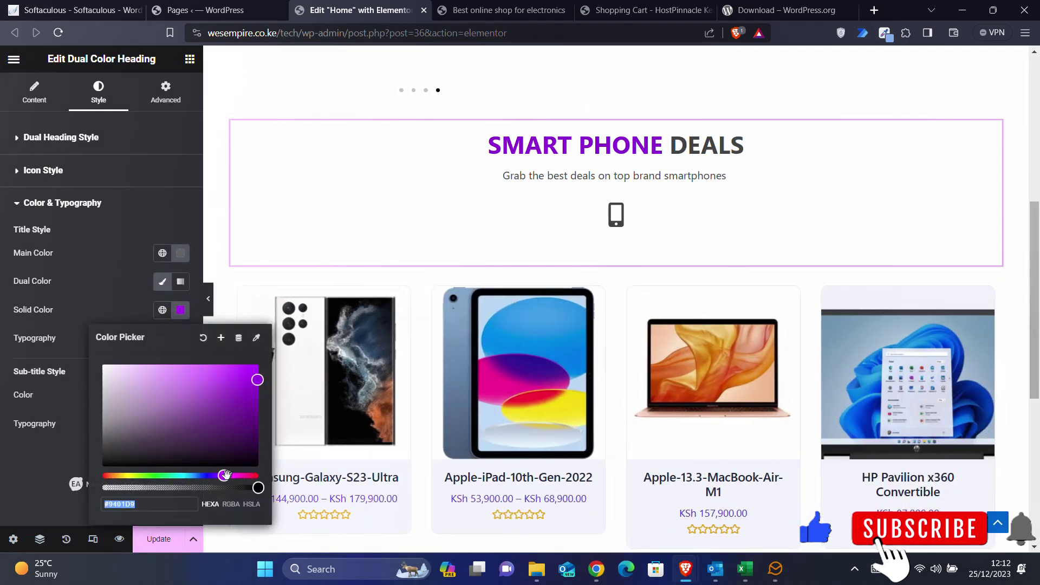
{"action": "left_click_drag", "start_coordinate": [224, 475], "coordinate": [107, 475]}
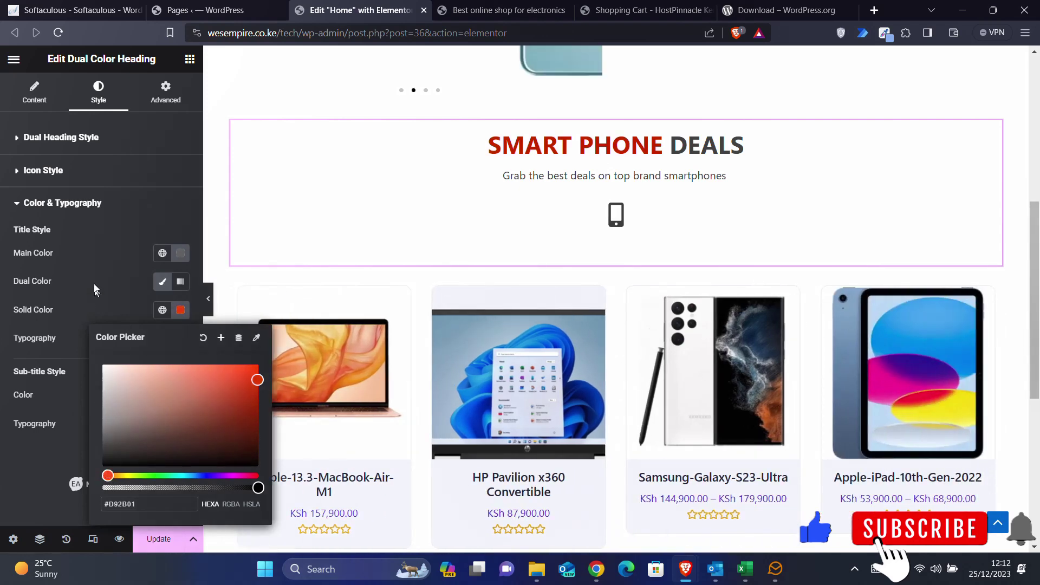
{"action": "left_click", "coordinate": [90, 270]}
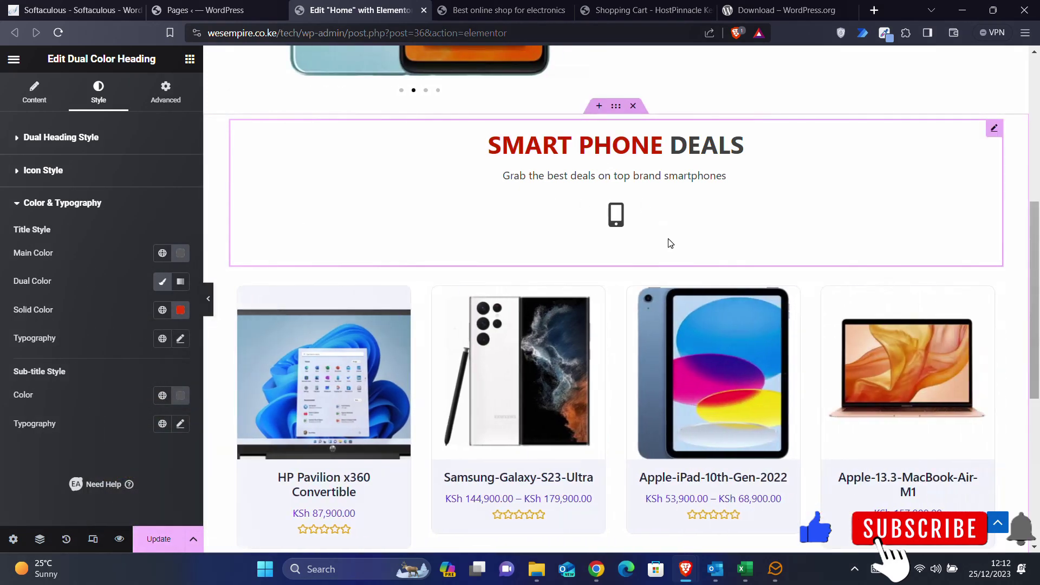
{"action": "scroll", "coordinate": [669, 241], "scroll_direction": "down", "scroll_amount": 2}
{"action": "scroll", "coordinate": [574, 186], "scroll_direction": "up", "scroll_amount": 2}
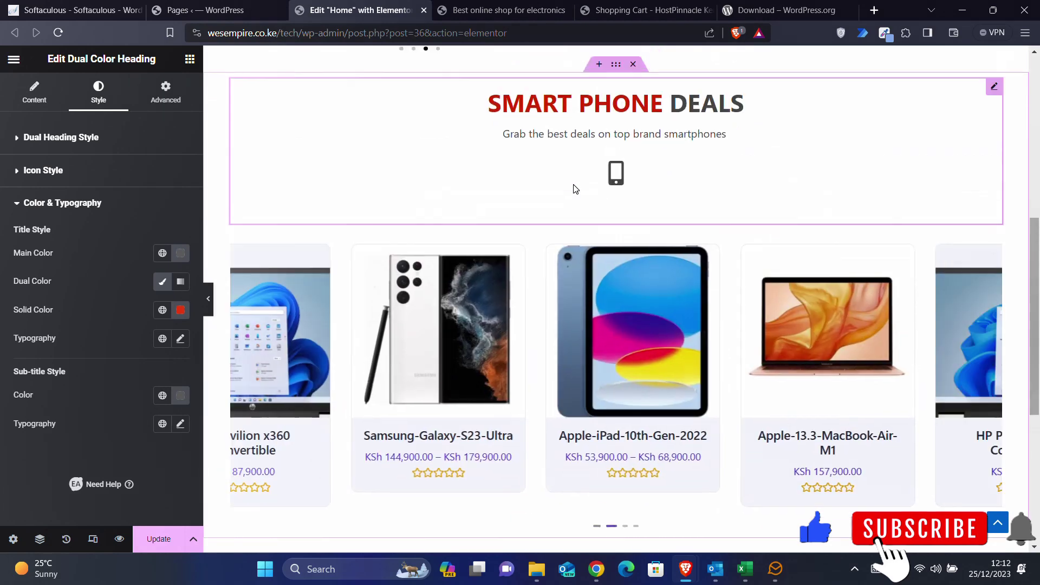
{"action": "scroll", "coordinate": [575, 189], "scroll_direction": "up", "scroll_amount": 1}
{"action": "scroll", "coordinate": [623, 204], "scroll_direction": "down", "scroll_amount": 2}
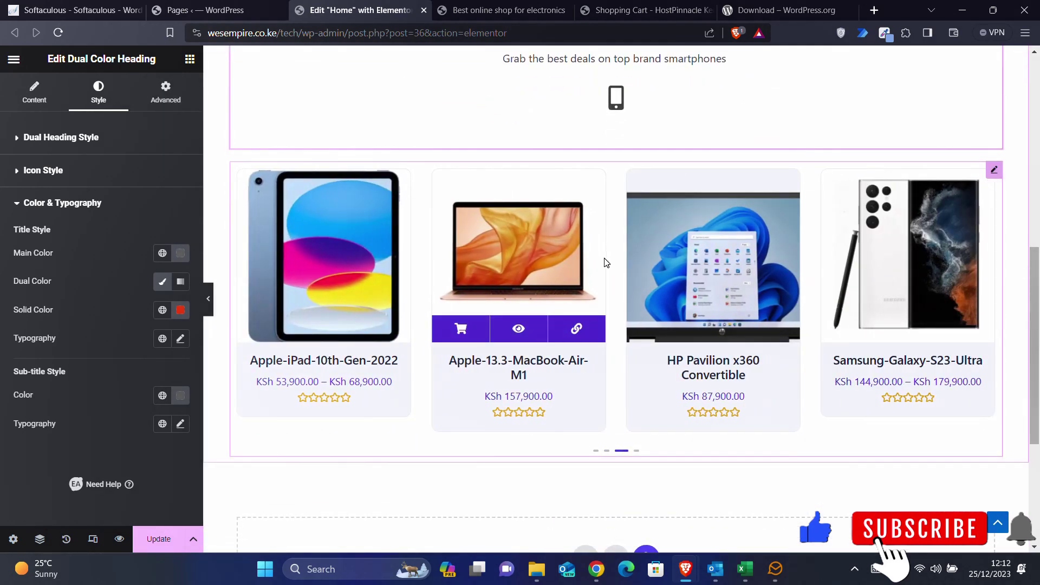
{"action": "scroll", "coordinate": [606, 263], "scroll_direction": "up", "scroll_amount": 2}
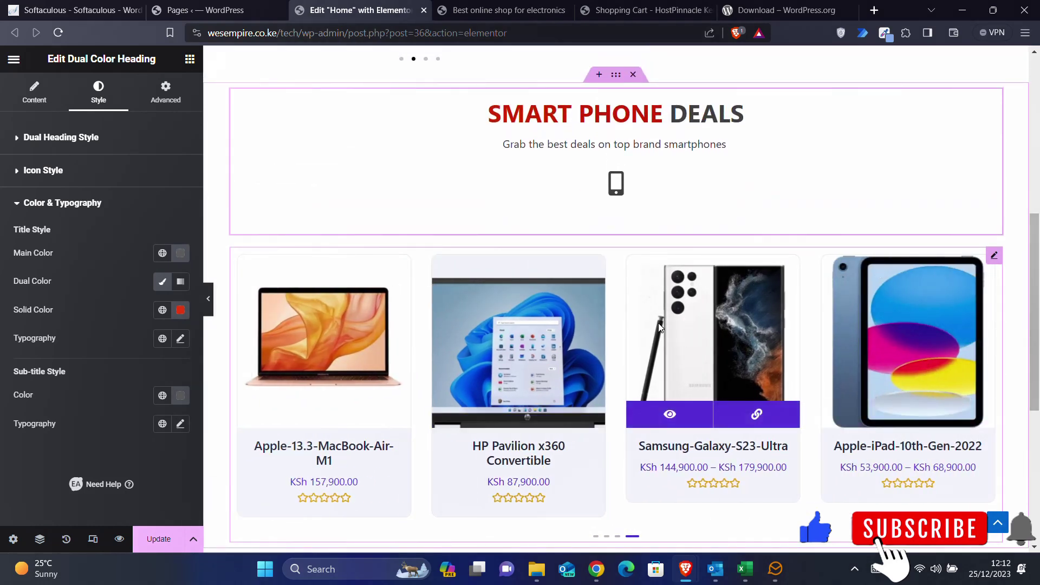
- Filter the Woo Product Carousel's query to the Smartphone category, keeping Recent Products
{"action": "left_click", "coordinate": [997, 259]}
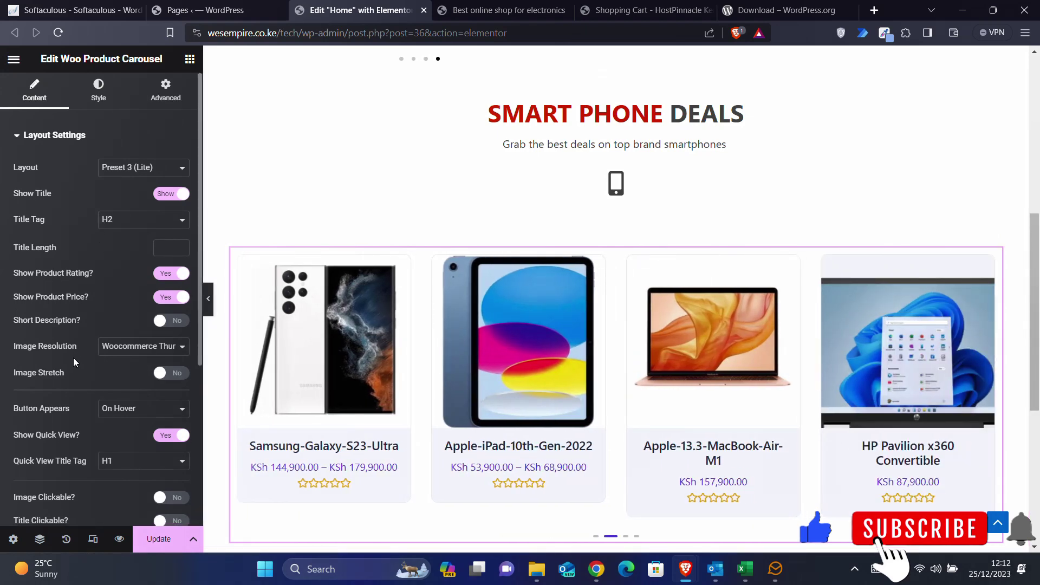
{"action": "scroll", "coordinate": [74, 362], "scroll_direction": "down", "scroll_amount": 2}
{"action": "scroll", "coordinate": [74, 363], "scroll_direction": "down", "scroll_amount": 2}
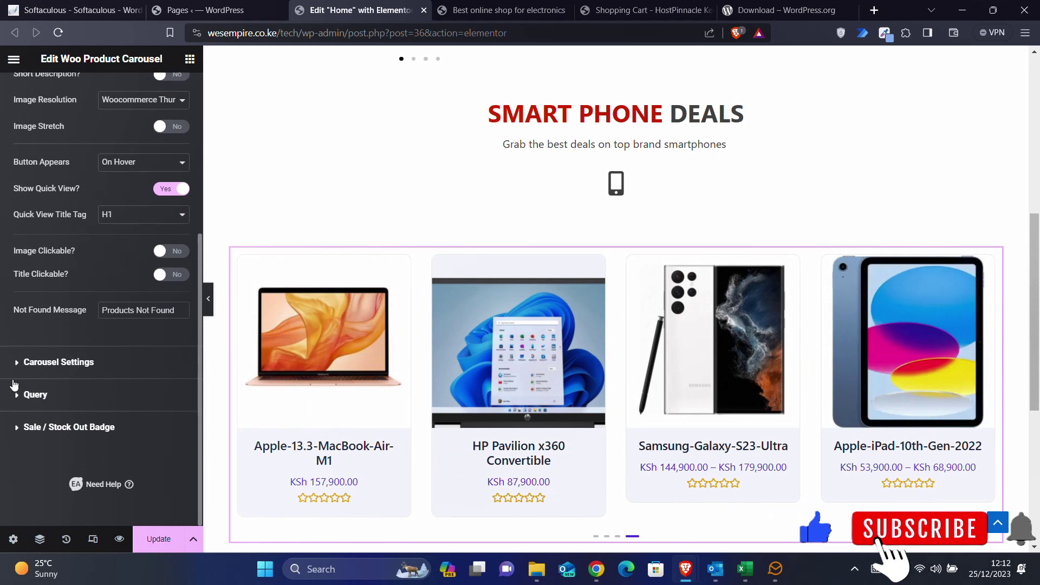
{"action": "left_click", "coordinate": [43, 392]}
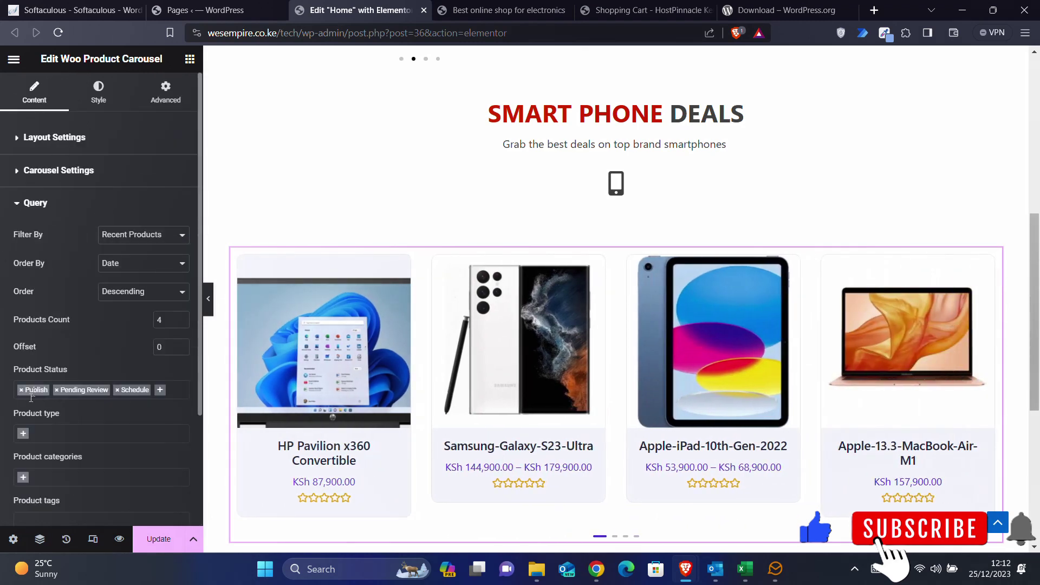
{"action": "scroll", "coordinate": [53, 324], "scroll_direction": "down", "scroll_amount": 1}
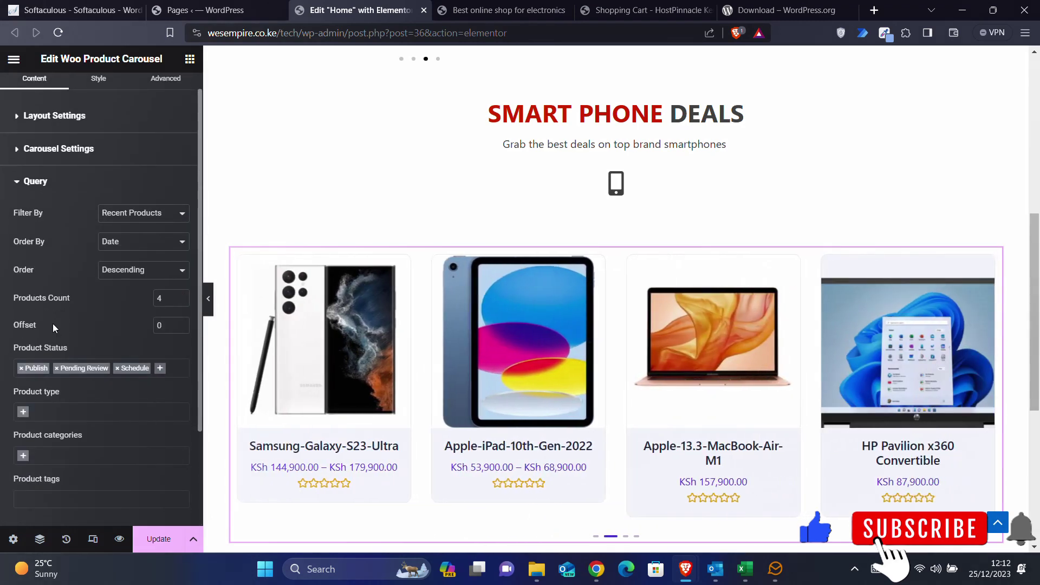
{"action": "left_click", "coordinate": [123, 219]}
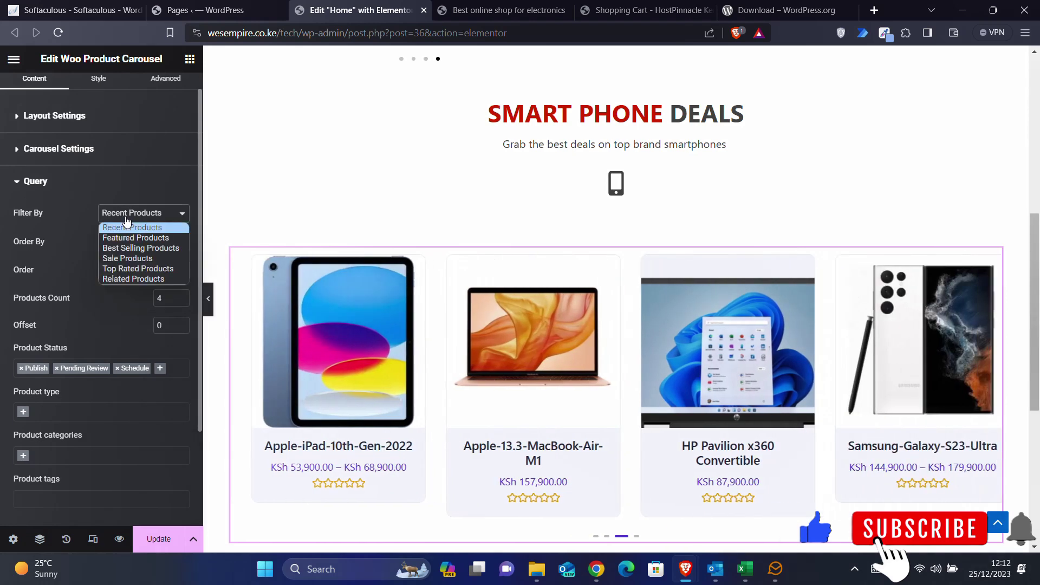
{"action": "left_click", "coordinate": [126, 222]}
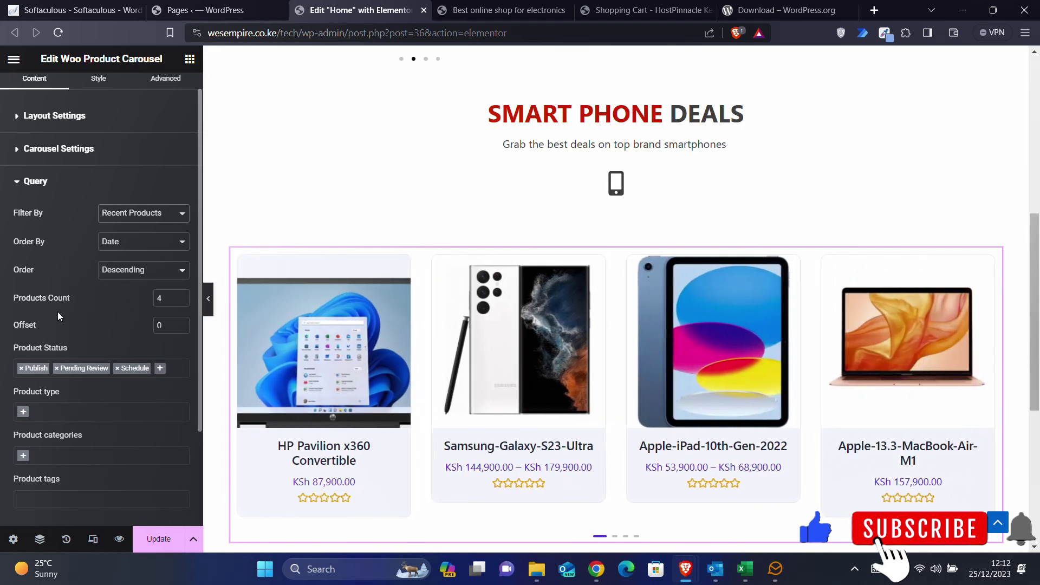
{"action": "left_click", "coordinate": [40, 458]}
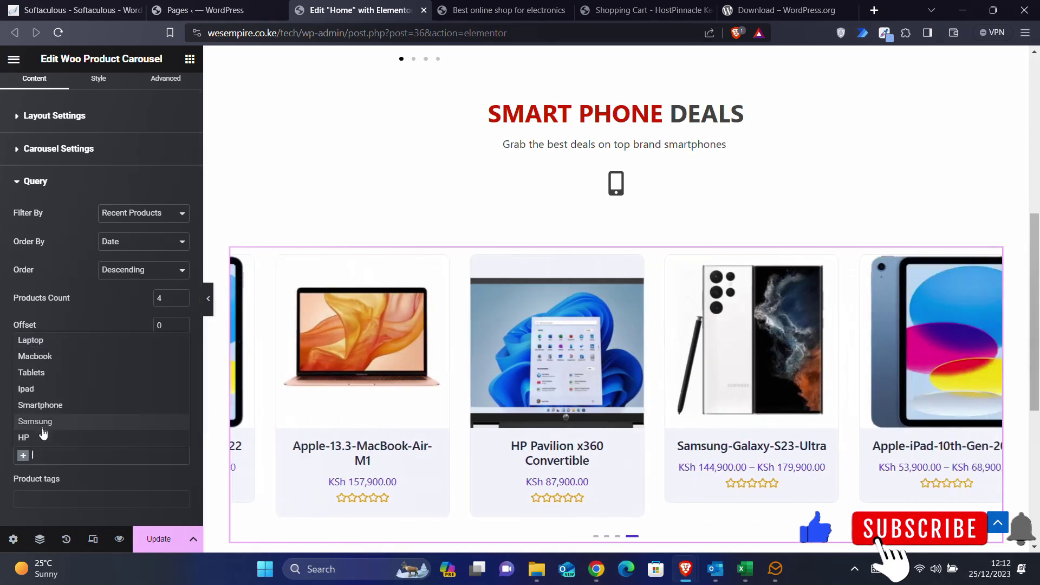
{"action": "left_click", "coordinate": [42, 406]}
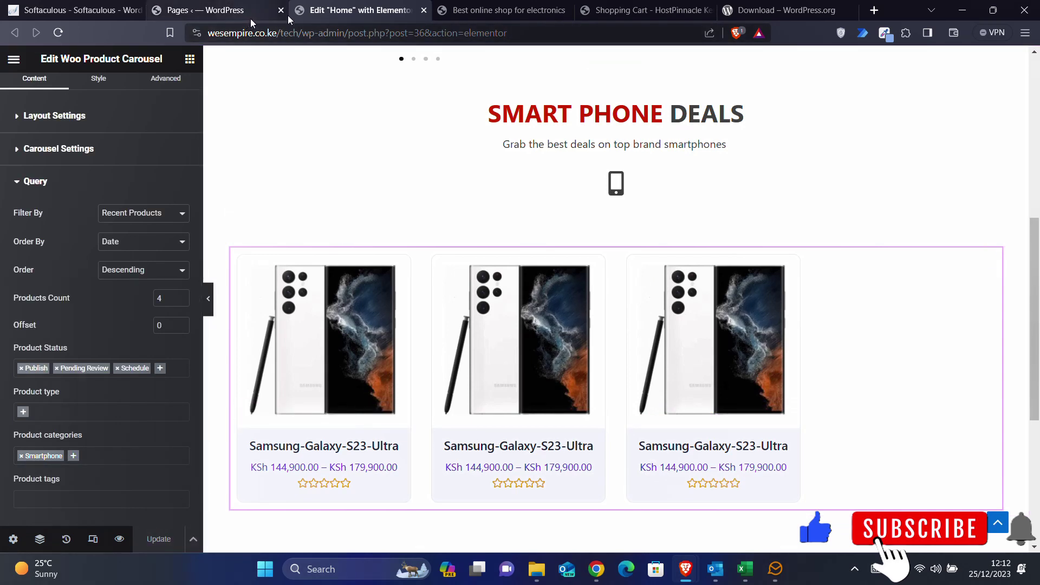
- Reload the live homepage to confirm the deals show only Samsung phones
{"action": "left_click", "coordinate": [498, 11]}
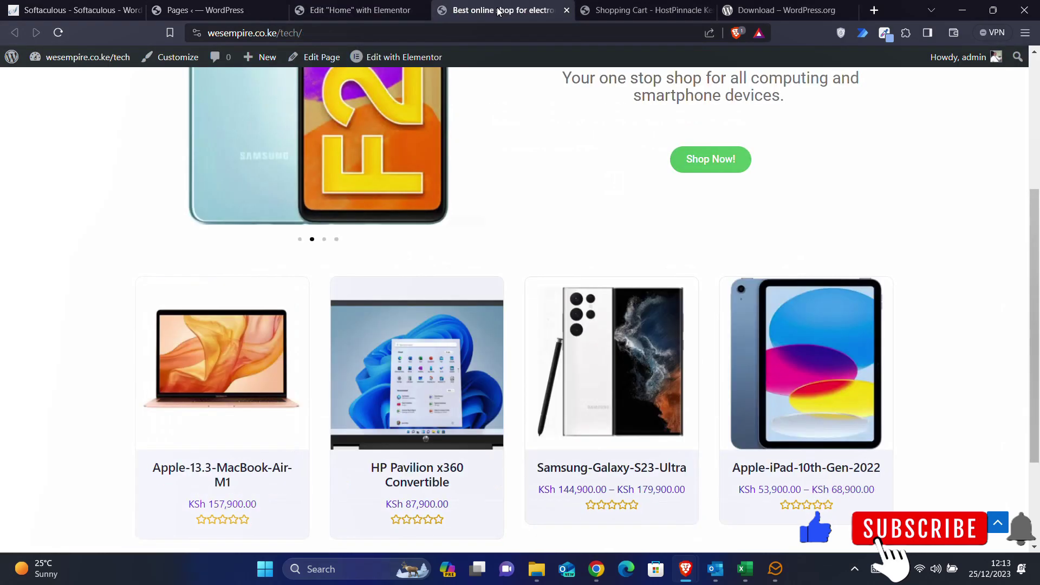
{"action": "left_click", "coordinate": [58, 34]}
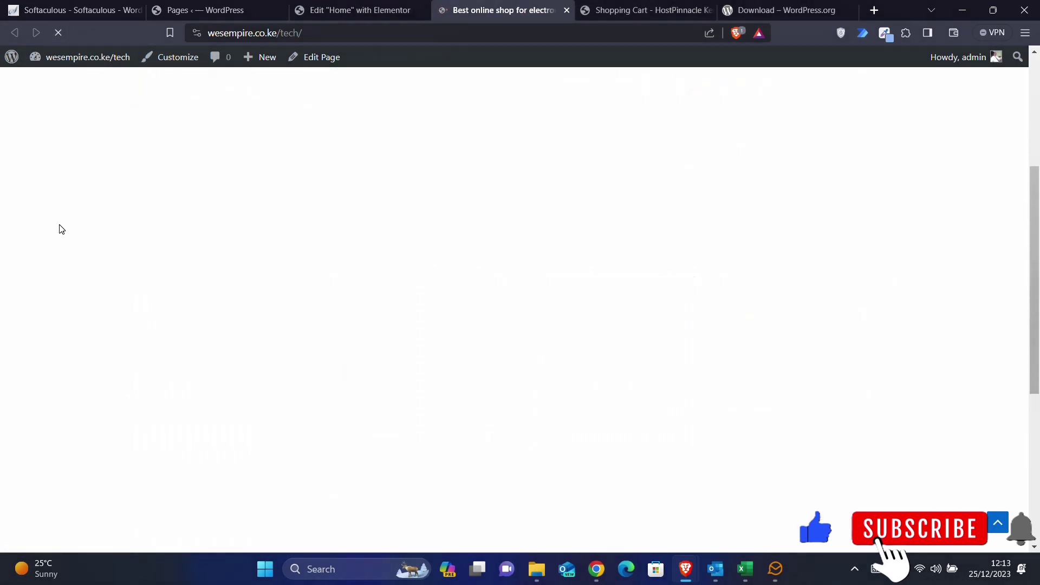
{"action": "scroll", "coordinate": [61, 229], "scroll_direction": "up", "scroll_amount": 5}
{"action": "scroll", "coordinate": [61, 228], "scroll_direction": "down", "scroll_amount": 10}
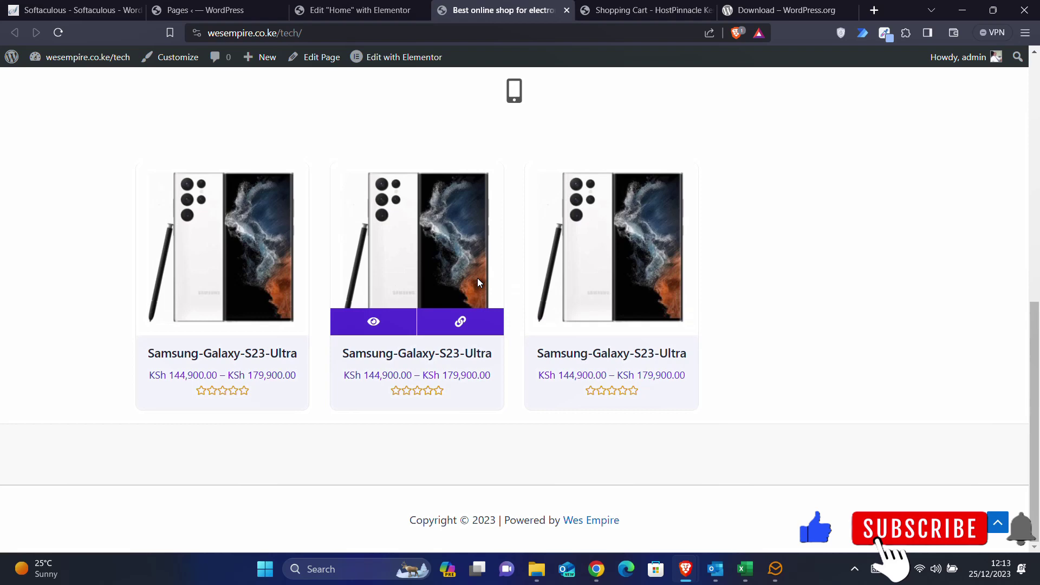
- Back in Elementor, duplicate the SMART PHONE DEALS container from its right-click menu
{"action": "left_click", "coordinate": [360, 11]}
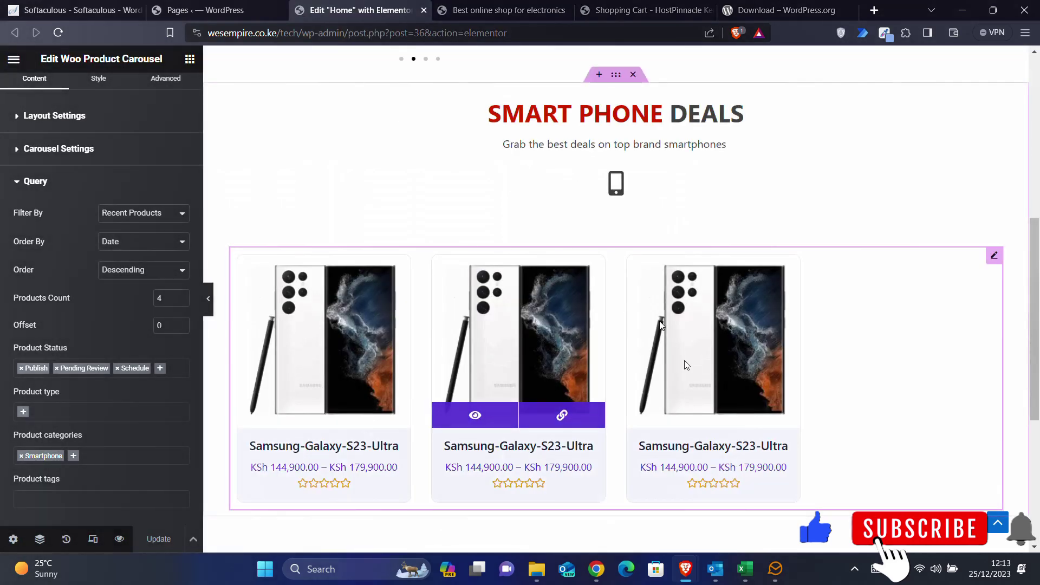
{"action": "scroll", "coordinate": [685, 366], "scroll_direction": "down", "scroll_amount": 4}
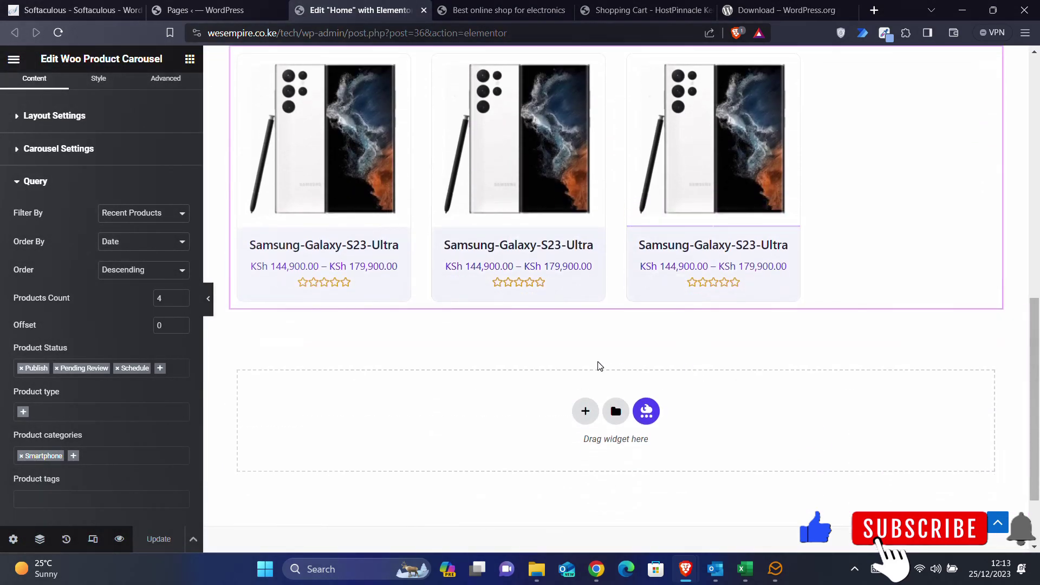
{"action": "scroll", "coordinate": [599, 365], "scroll_direction": "up", "scroll_amount": 7}
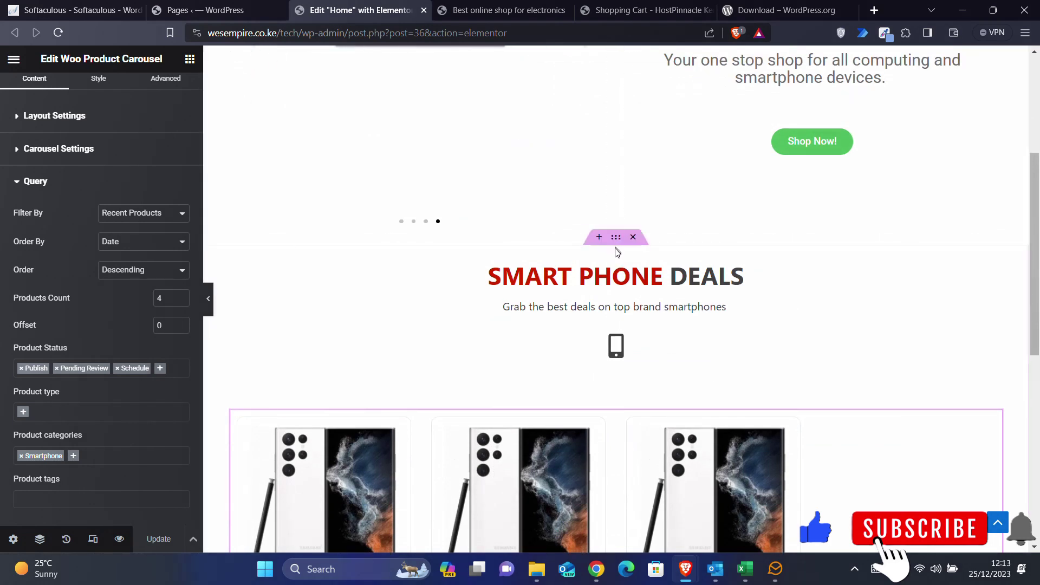
{"action": "left_click", "coordinate": [617, 239]}
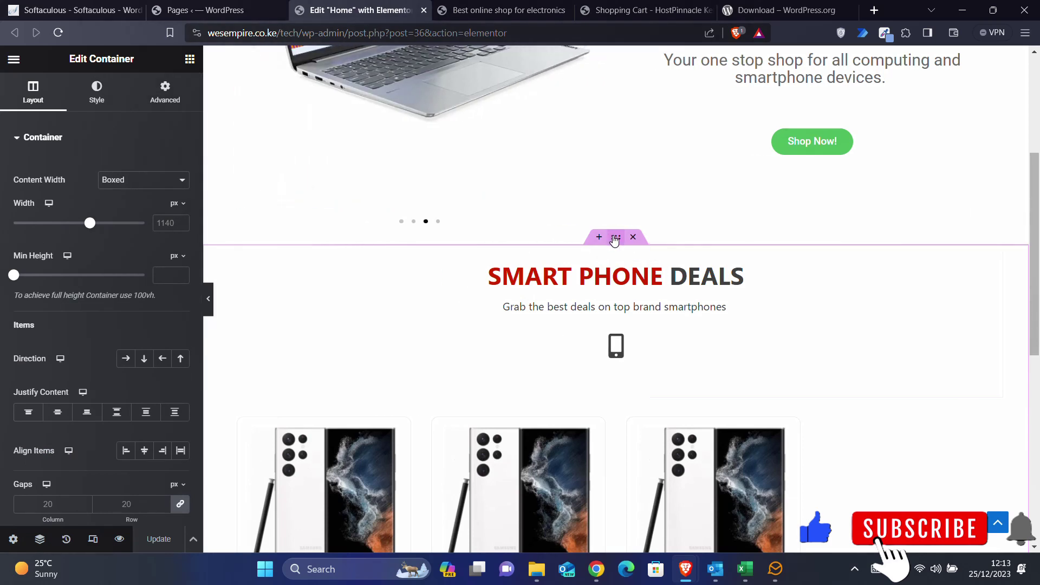
{"action": "right_click", "coordinate": [614, 241]}
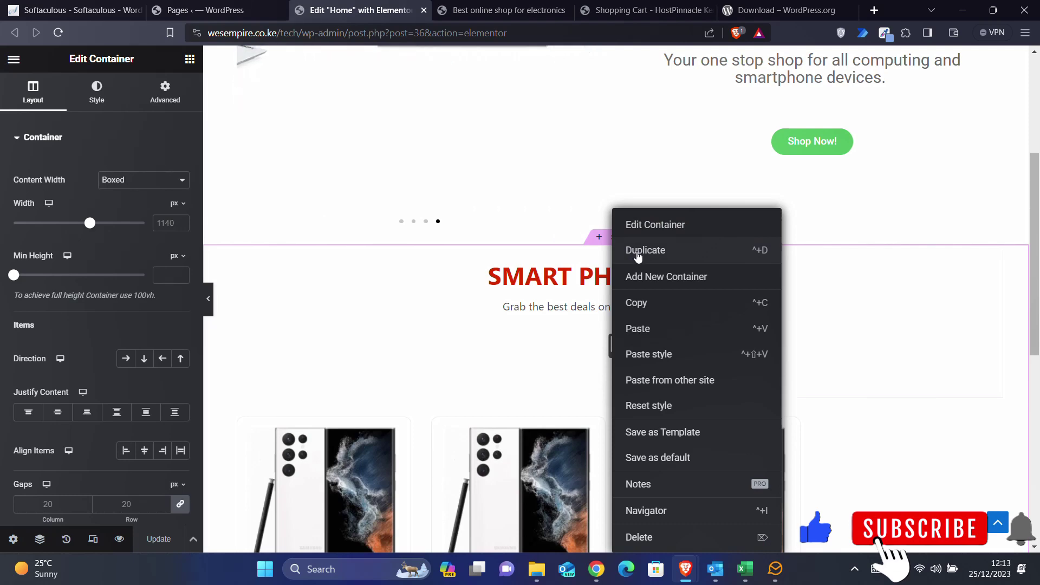
{"action": "left_click", "coordinate": [637, 255]}
- Set the duplicated container's margin to 50 px top and 0 on the other sides
{"action": "scroll", "coordinate": [623, 296], "scroll_direction": "down", "scroll_amount": 10}
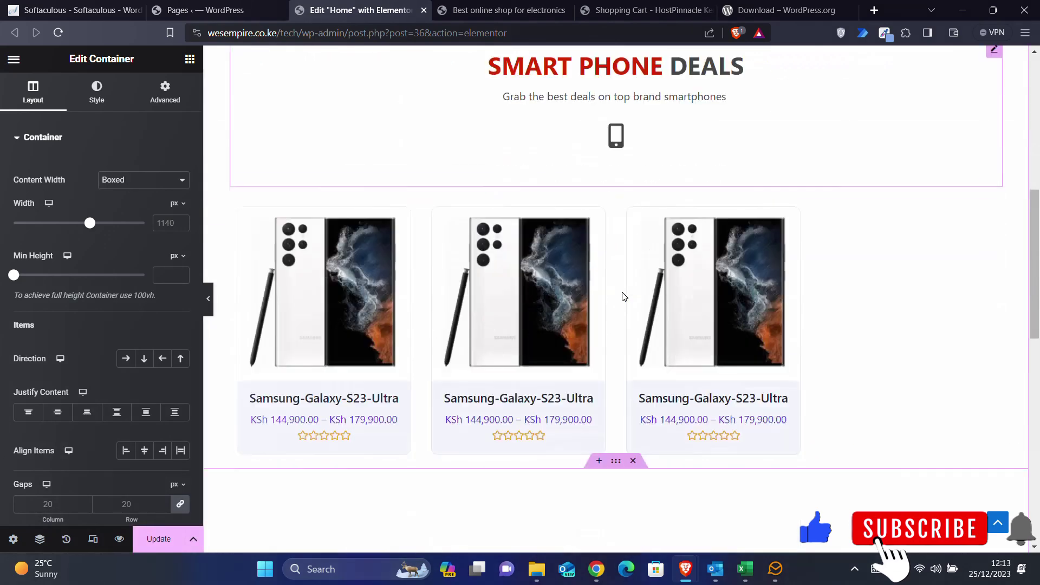
{"action": "scroll", "coordinate": [623, 296], "scroll_direction": "up", "scroll_amount": 1}
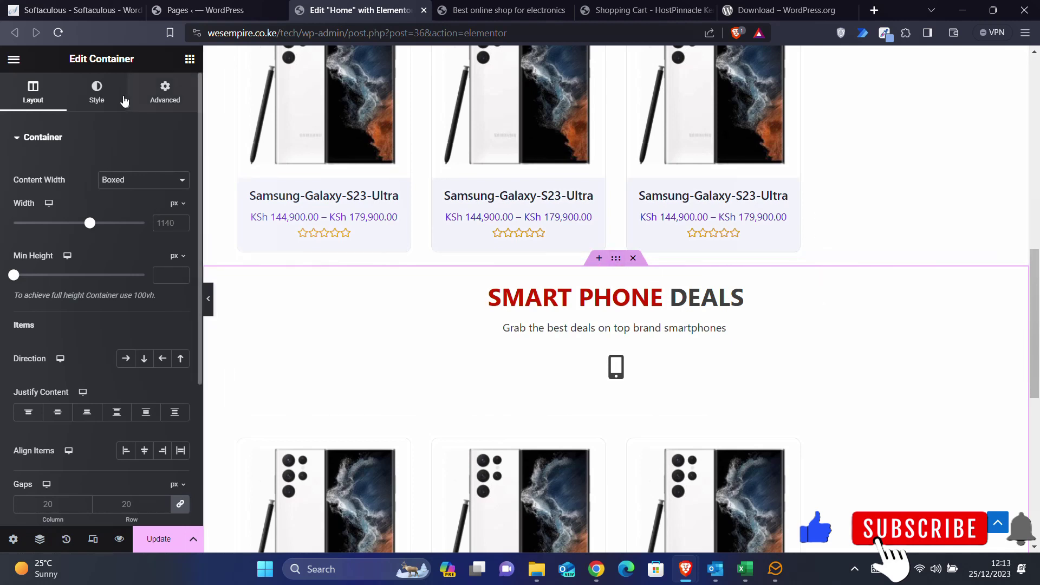
{"action": "left_click", "coordinate": [169, 99]}
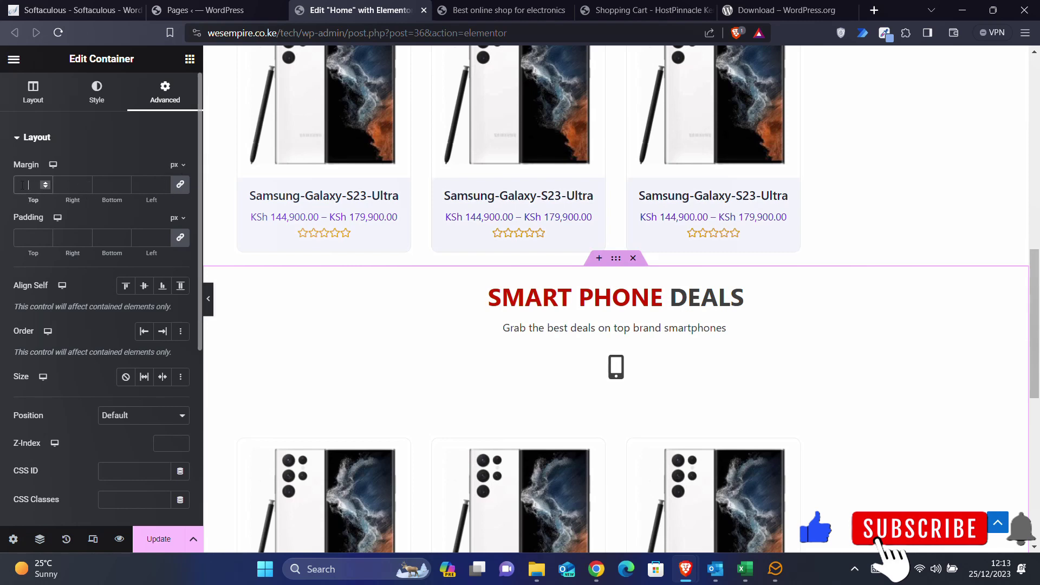
{"action": "type", "text": "120"}
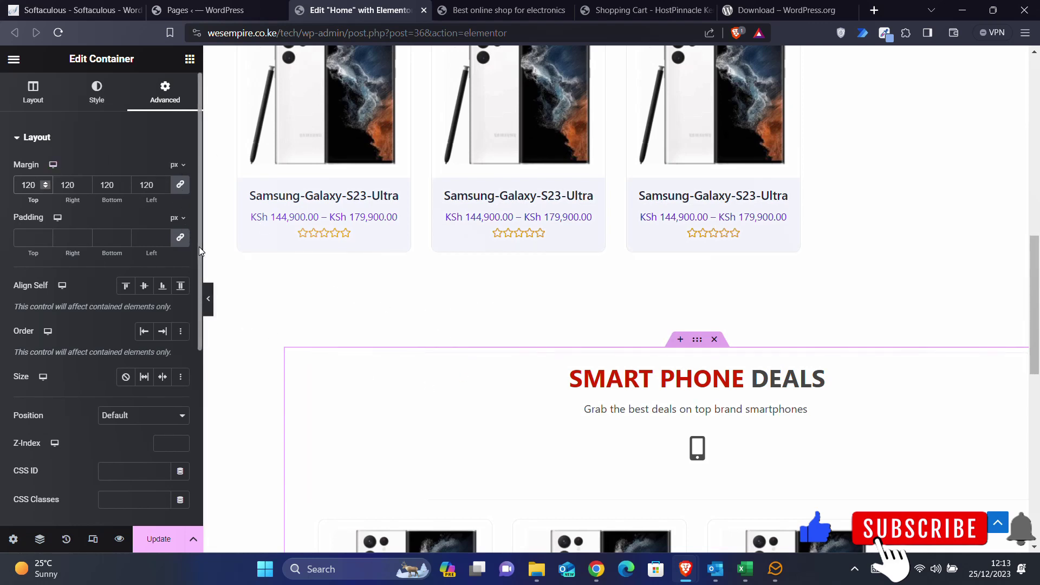
{"action": "key", "text": "BackSpace"}
{"action": "key", "text": "BackSpace"}
{"action": "key", "text": "BackSpace"}
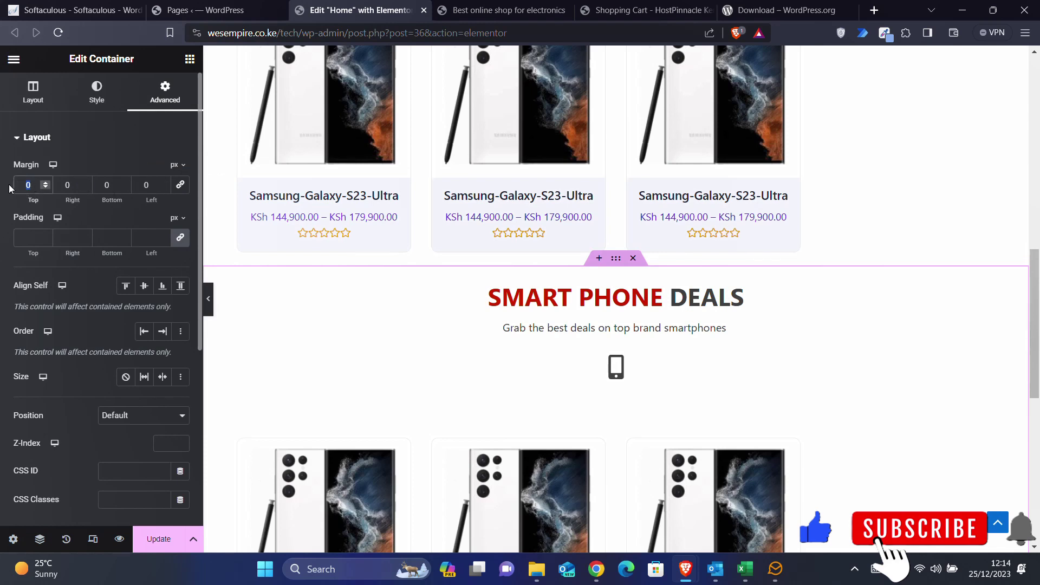
{"action": "type", "text": "50"}
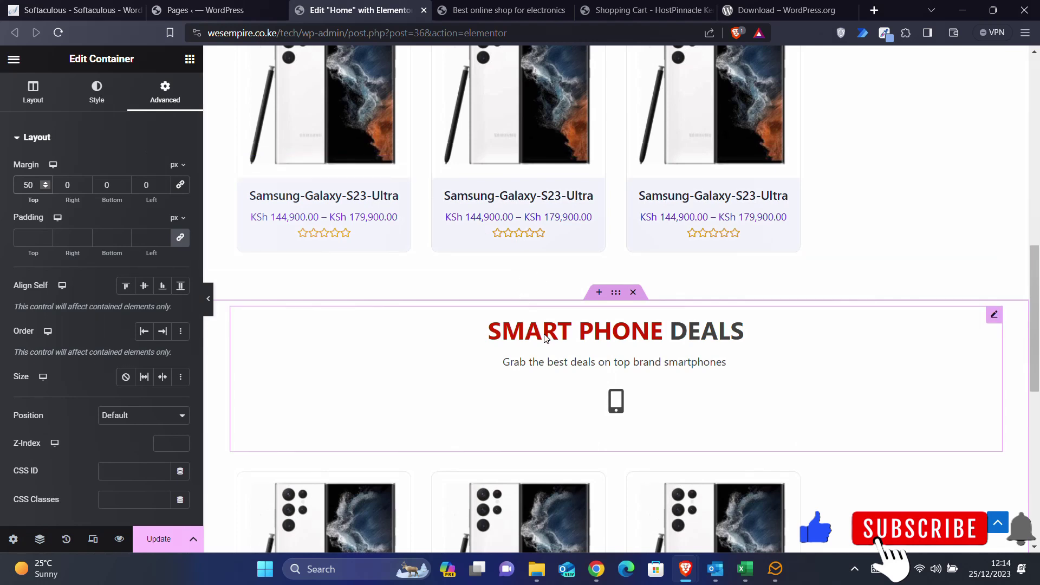
- Change the second deals heading's first-part title from Smart Phone to Laptops
{"action": "left_click", "coordinate": [994, 315]}
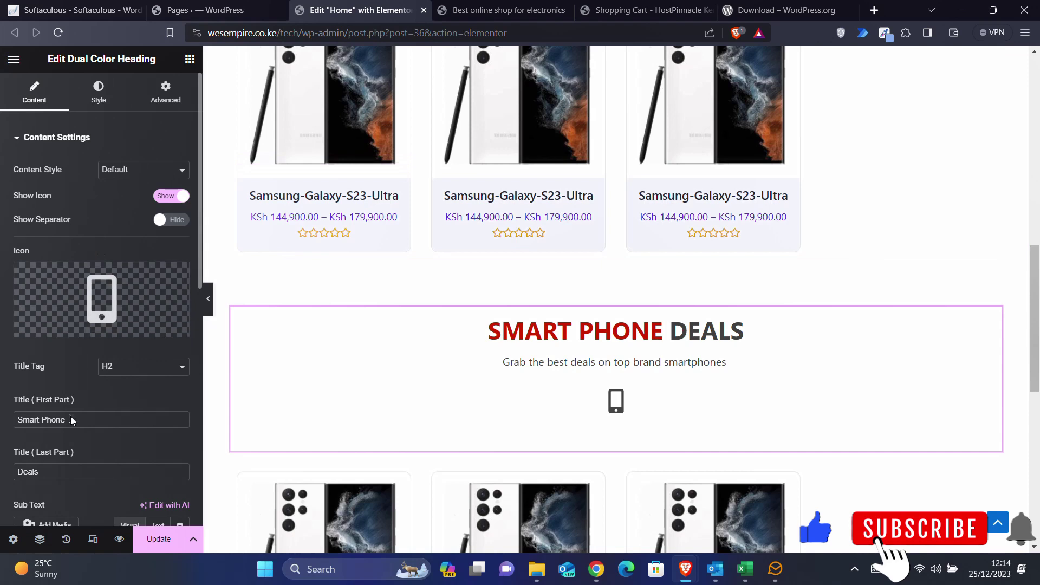
{"action": "scroll", "coordinate": [70, 422], "scroll_direction": "down", "scroll_amount": 3}
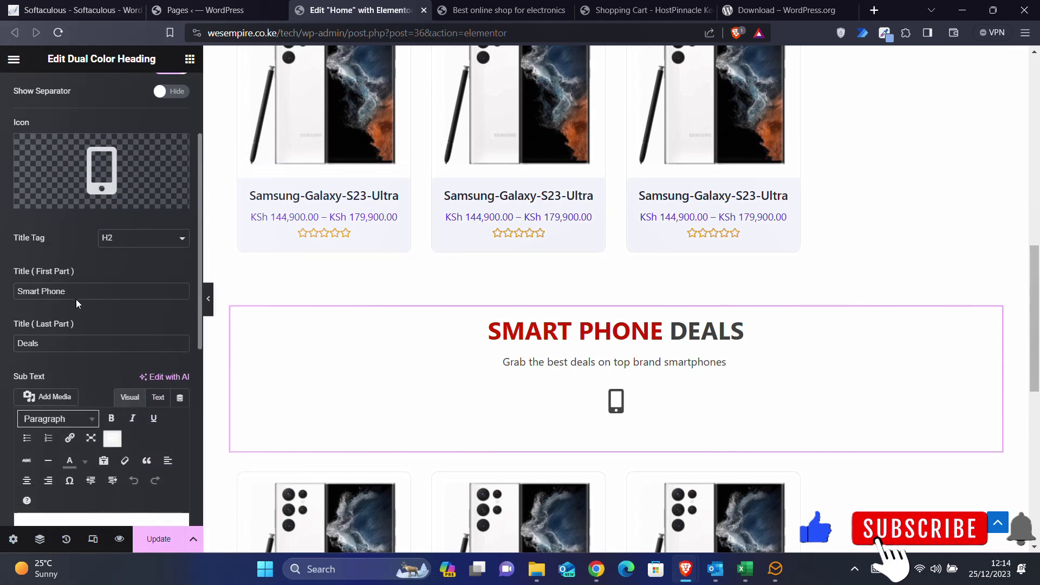
{"action": "left_click_drag", "start_coordinate": [66, 291], "coordinate": [2, 289]}
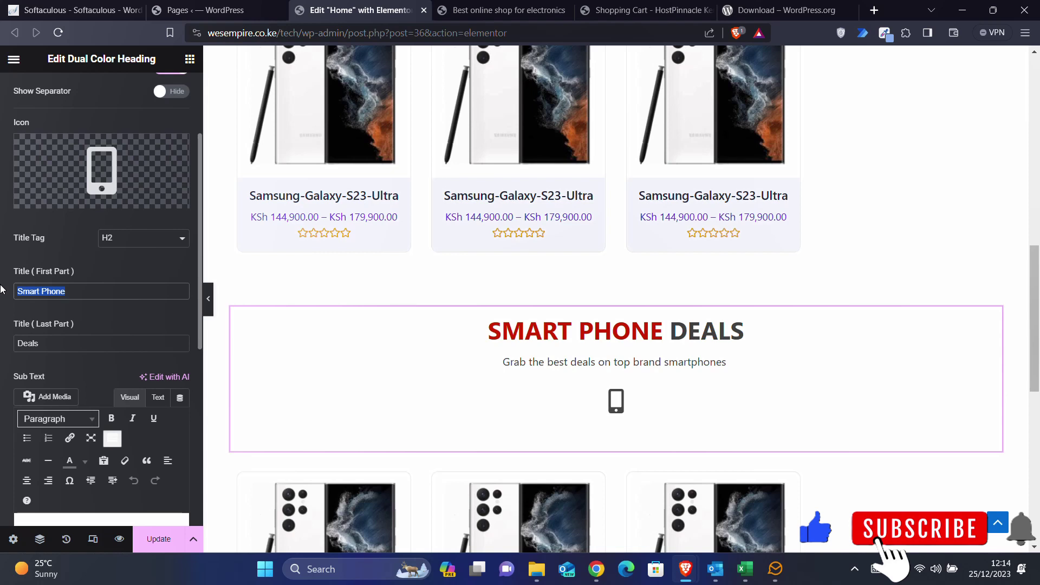
{"action": "type", "text": "Laptops"}
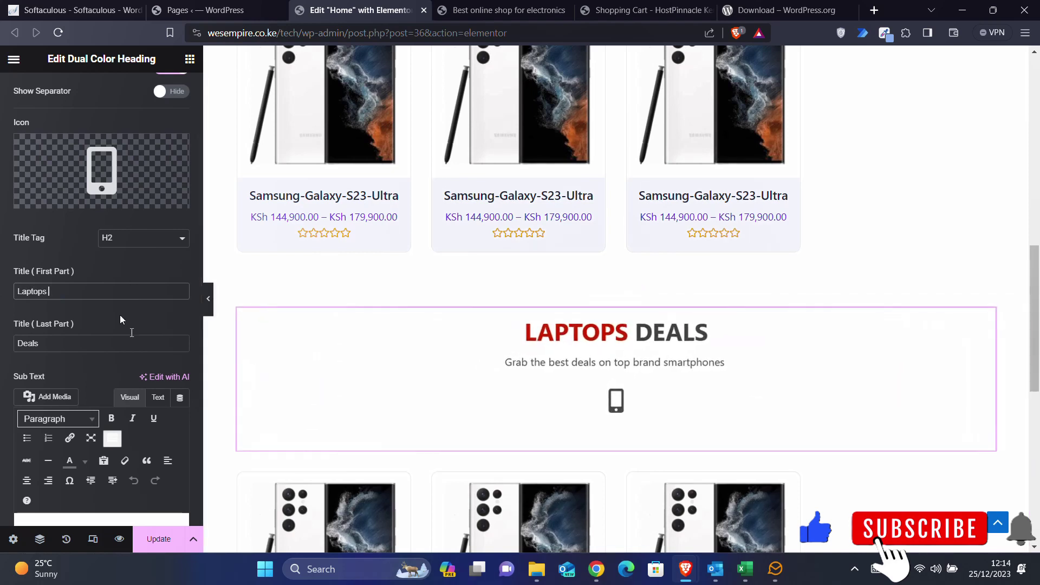
- Replace the heading's phone icon with the laptop-code icon found by searching 'lap'
{"action": "left_click", "coordinate": [102, 177]}
{"action": "left_click", "coordinate": [422, 117]}
{"action": "type", "text": "lap"}
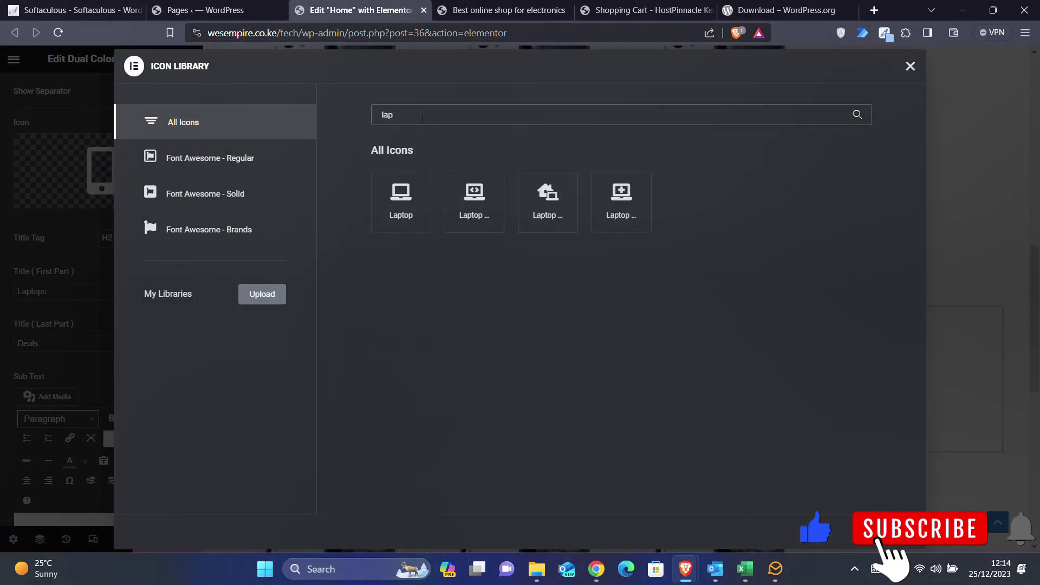
{"action": "left_click", "coordinate": [476, 199]}
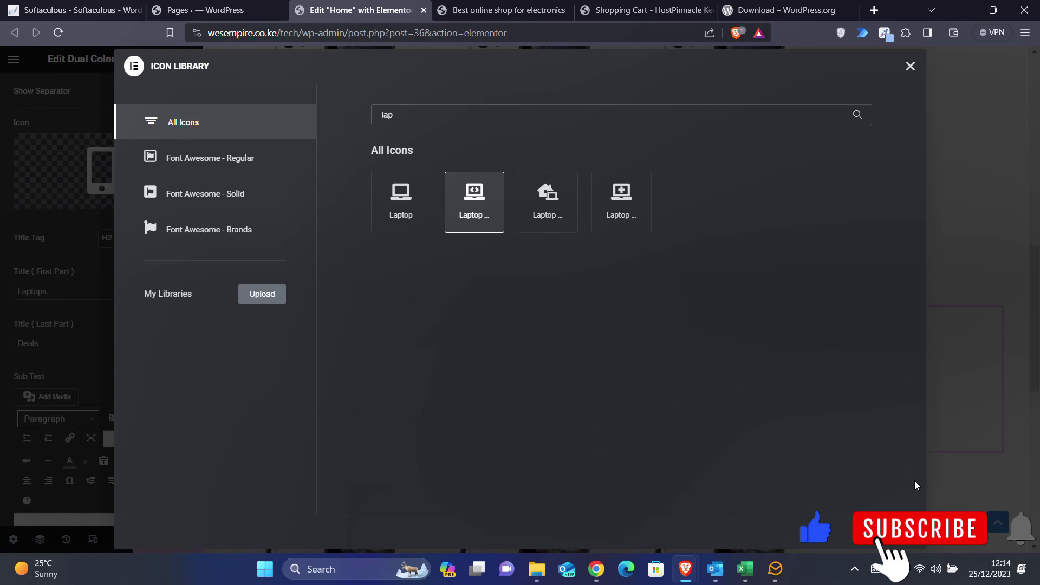
{"action": "left_click", "coordinate": [910, 534]}
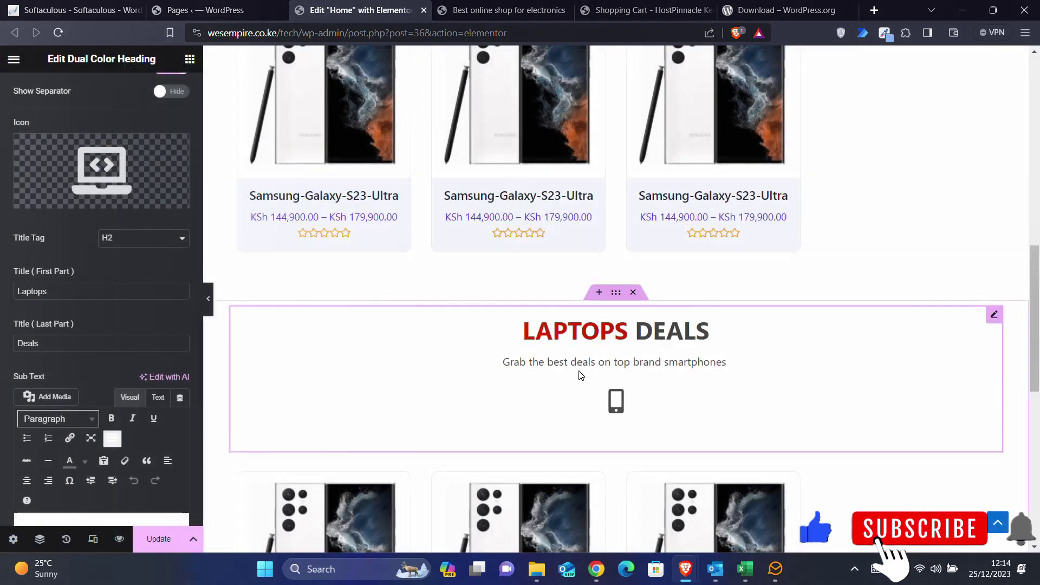
{"action": "scroll", "coordinate": [525, 374], "scroll_direction": "down", "scroll_amount": 2}
{"action": "scroll", "coordinate": [524, 373], "scroll_direction": "down", "scroll_amount": 1}
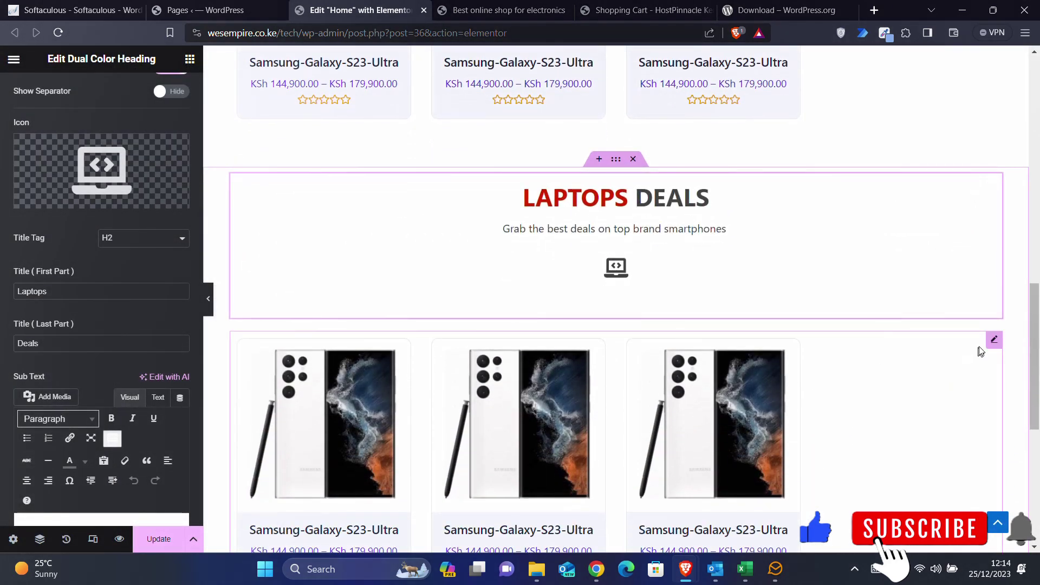
- Switch the LAPTOPS DEALS carousel's product category from Smartphone to Laptop
{"action": "left_click", "coordinate": [994, 340]}
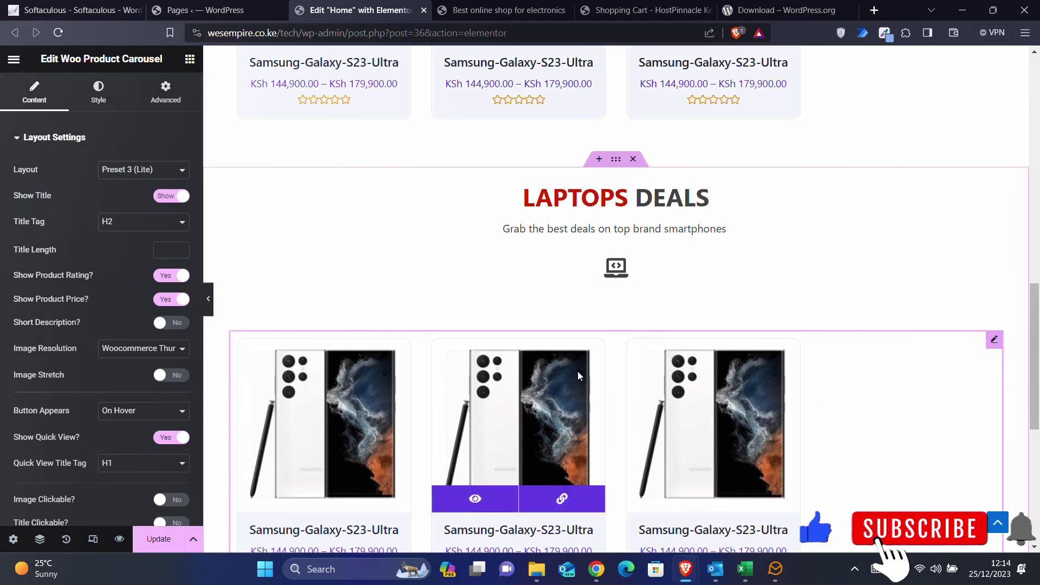
{"action": "scroll", "coordinate": [395, 318], "scroll_direction": "down", "scroll_amount": 1}
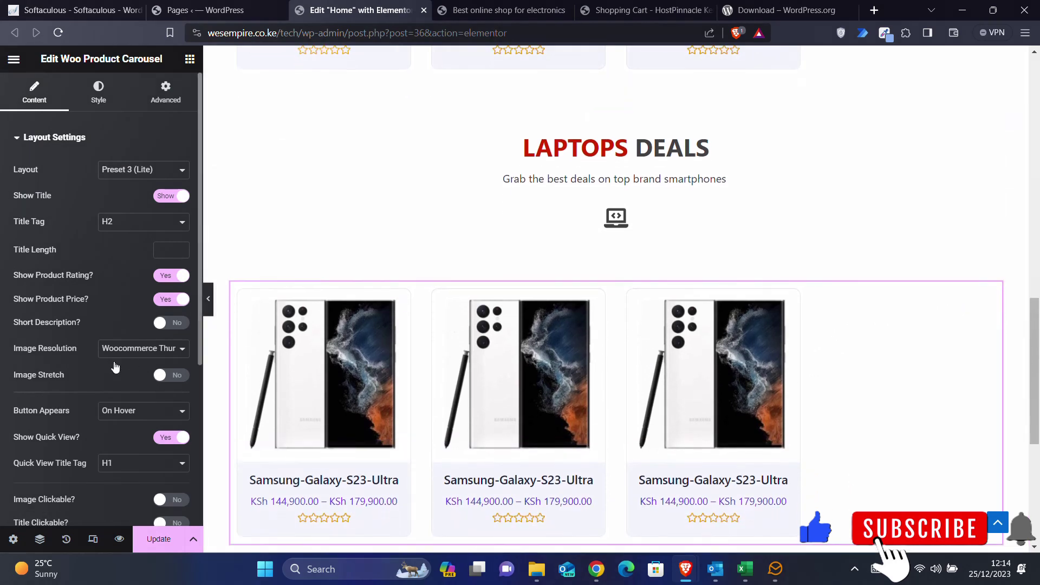
{"action": "scroll", "coordinate": [115, 366], "scroll_direction": "down", "scroll_amount": 5}
{"action": "left_click", "coordinate": [52, 395]}
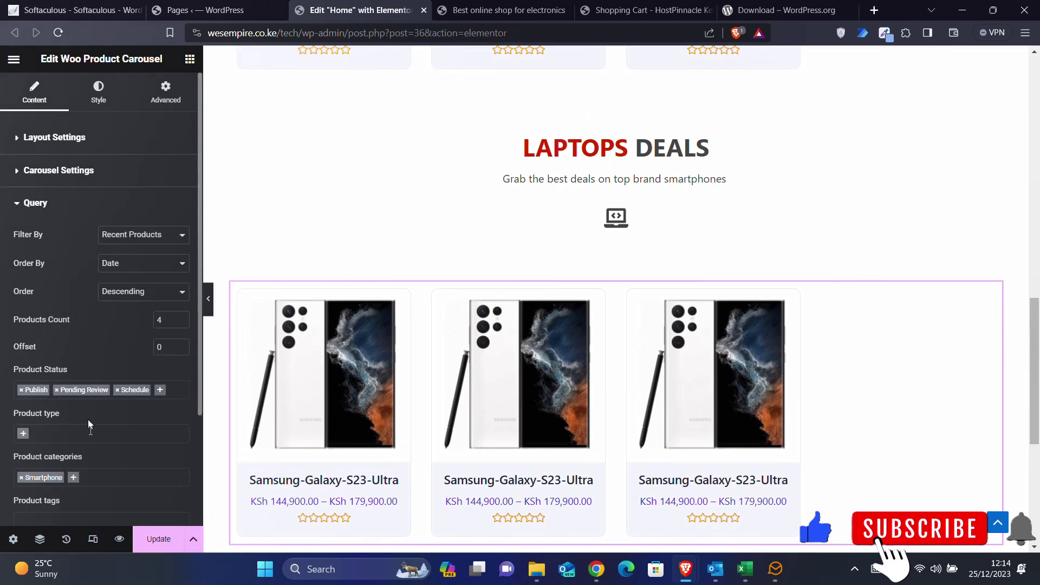
{"action": "left_click", "coordinate": [21, 479]}
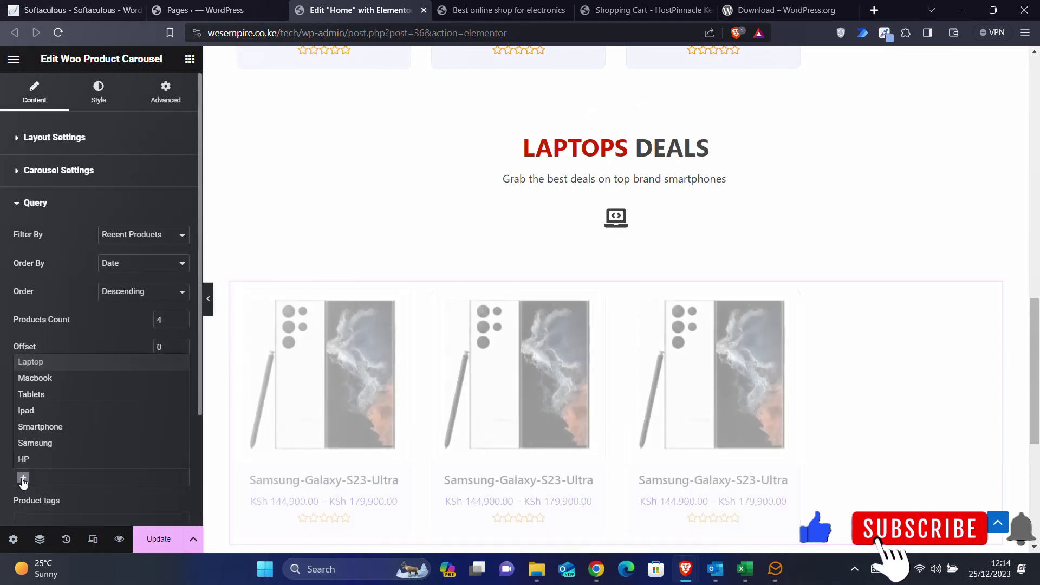
{"action": "left_click", "coordinate": [33, 364]}
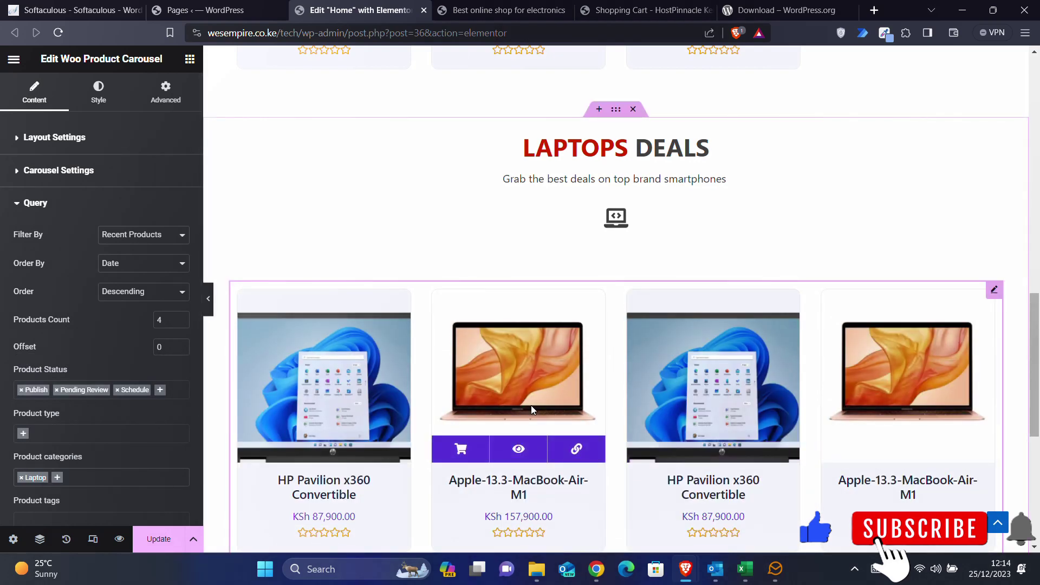
- Save the page changes with Update
{"action": "scroll", "coordinate": [530, 405], "scroll_direction": "down", "scroll_amount": 2}
{"action": "scroll", "coordinate": [531, 410], "scroll_direction": "down", "scroll_amount": 3}
{"action": "left_click", "coordinate": [158, 539]}
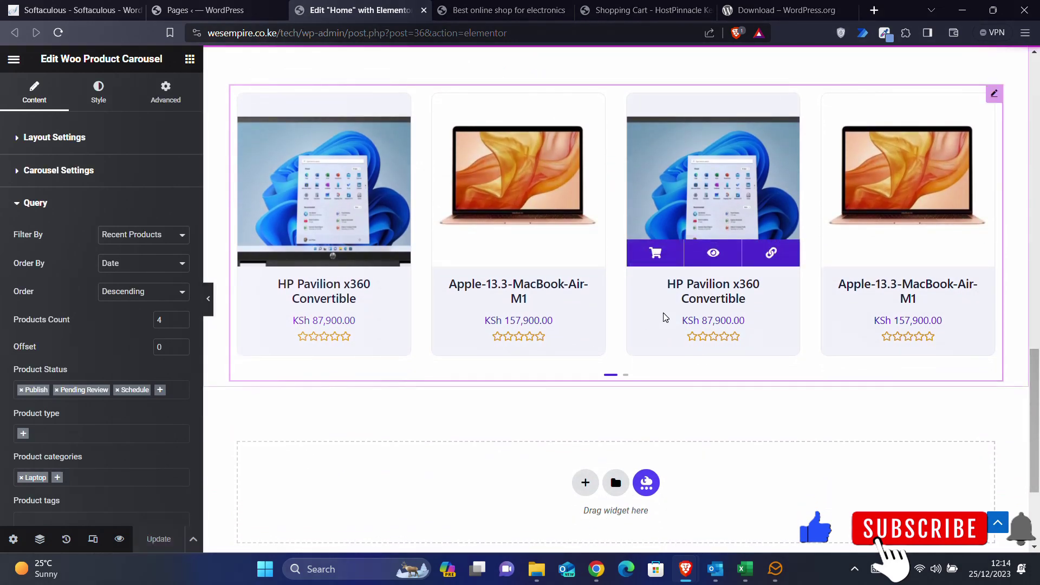
{"action": "scroll", "coordinate": [663, 316], "scroll_direction": "up", "scroll_amount": 5}
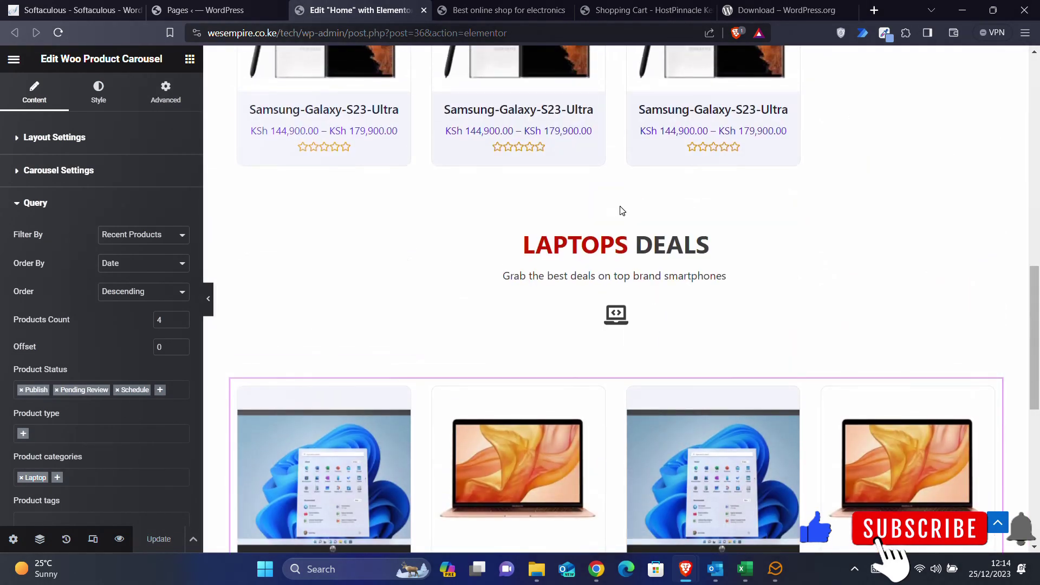
- Duplicate the LAPTOPS DEALS section
{"action": "left_click", "coordinate": [616, 209]}
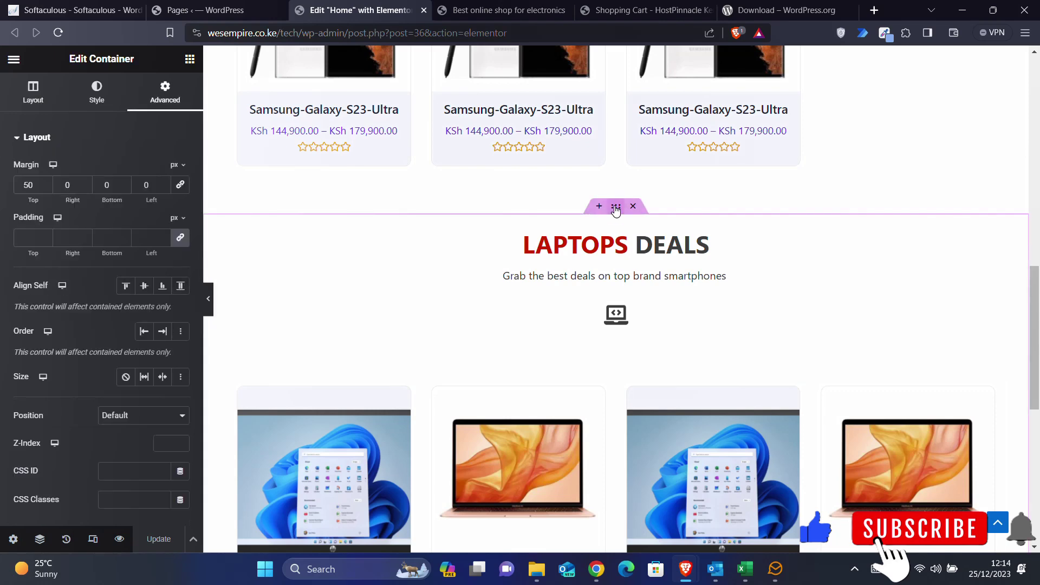
{"action": "right_click", "coordinate": [616, 208]}
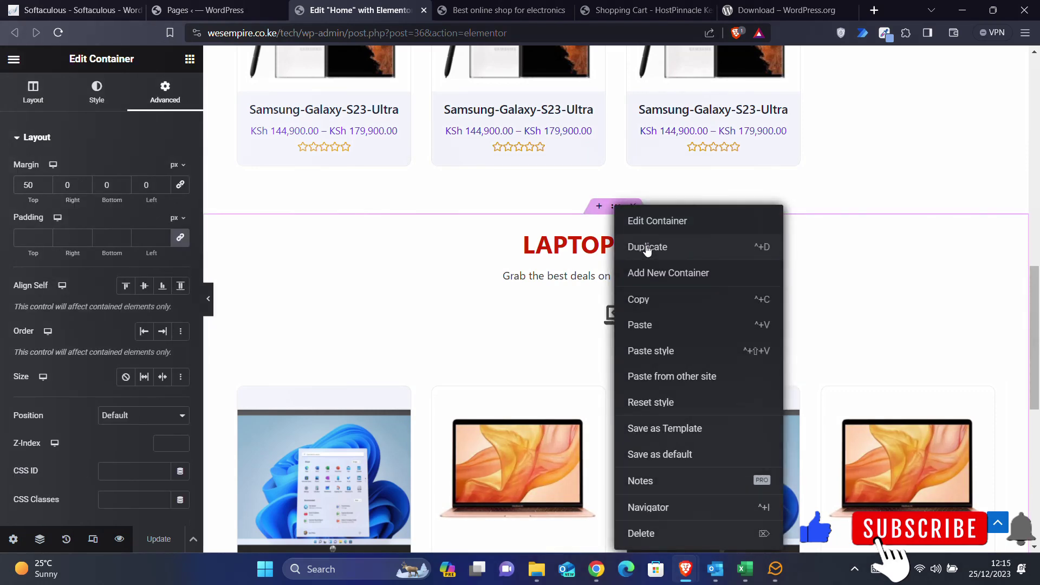
{"action": "left_click", "coordinate": [647, 247]}
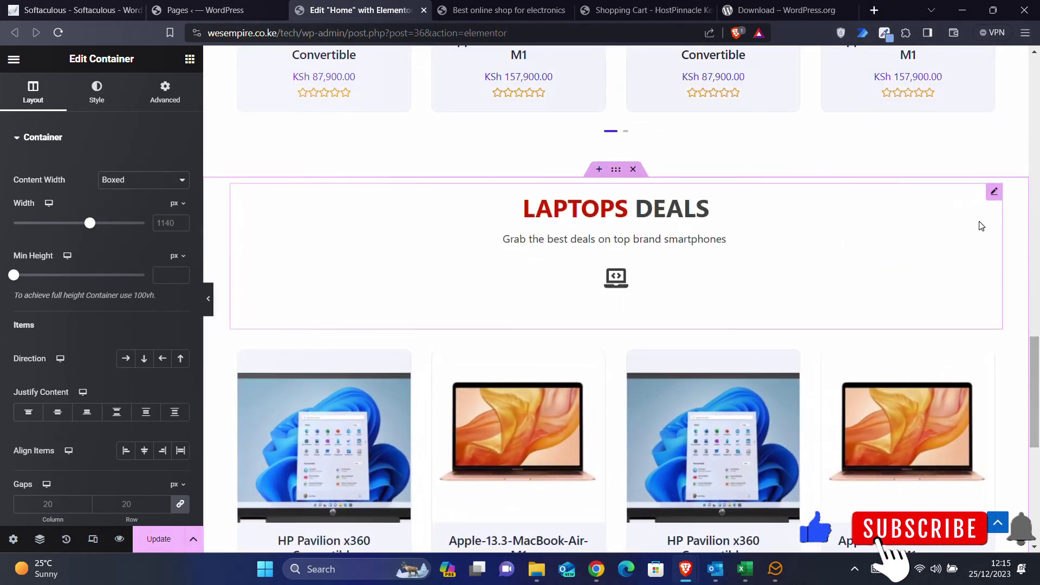
- Change the copied heading's first-part title to Tablets, making it TABLETS DEALS
{"action": "left_click", "coordinate": [994, 192]}
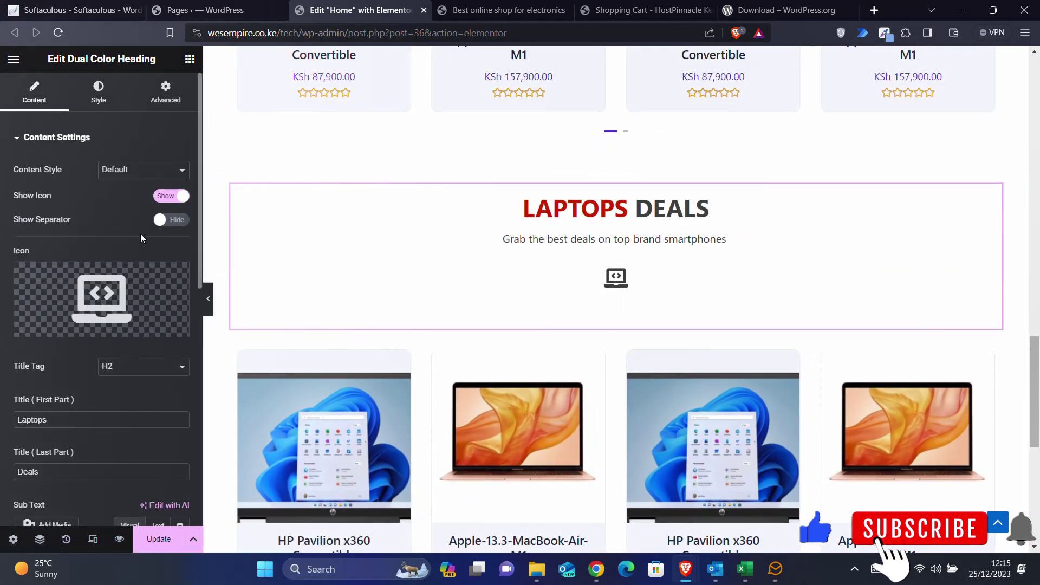
{"action": "type", "text": "Tablets"}
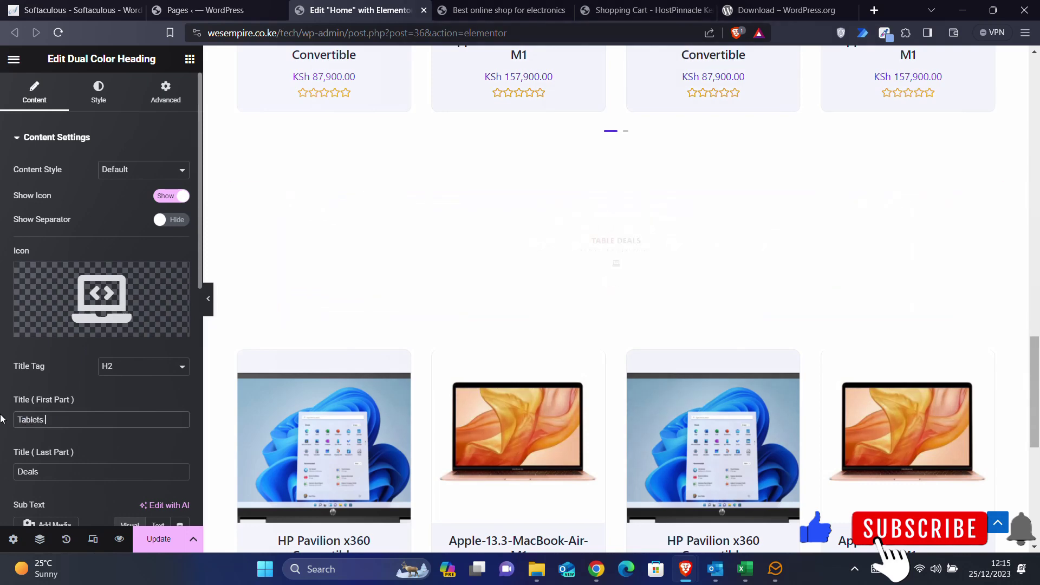
{"action": "scroll", "coordinate": [630, 324], "scroll_direction": "down", "scroll_amount": 3}
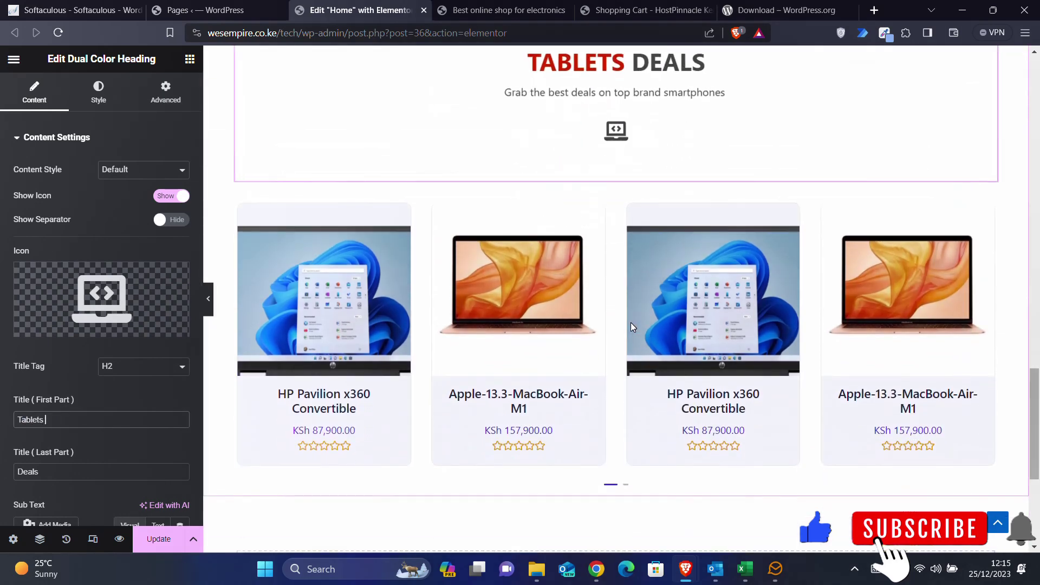
{"action": "scroll", "coordinate": [630, 326], "scroll_direction": "down", "scroll_amount": 2}
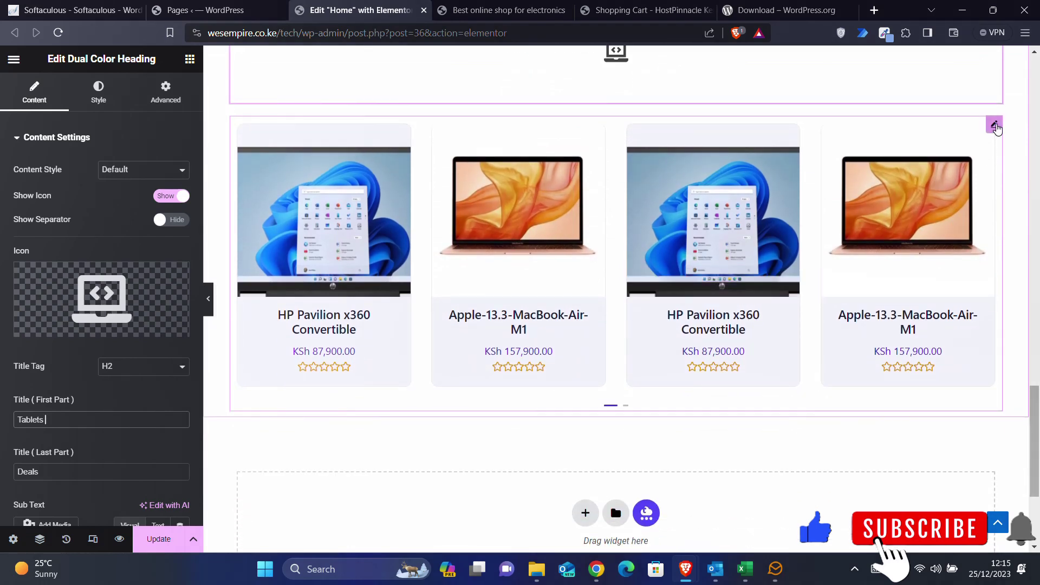
{"action": "left_click", "coordinate": [994, 125]}
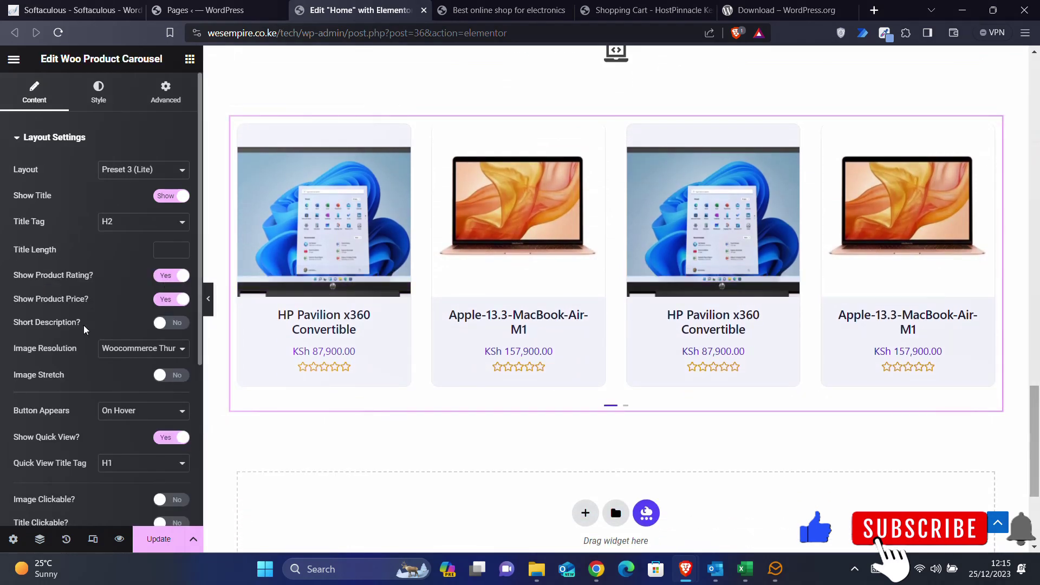
- Limit the TABLETS DEALS carousel to the Tablets category instead of Laptop and update the page
{"action": "scroll", "coordinate": [63, 353], "scroll_direction": "down", "scroll_amount": 5}
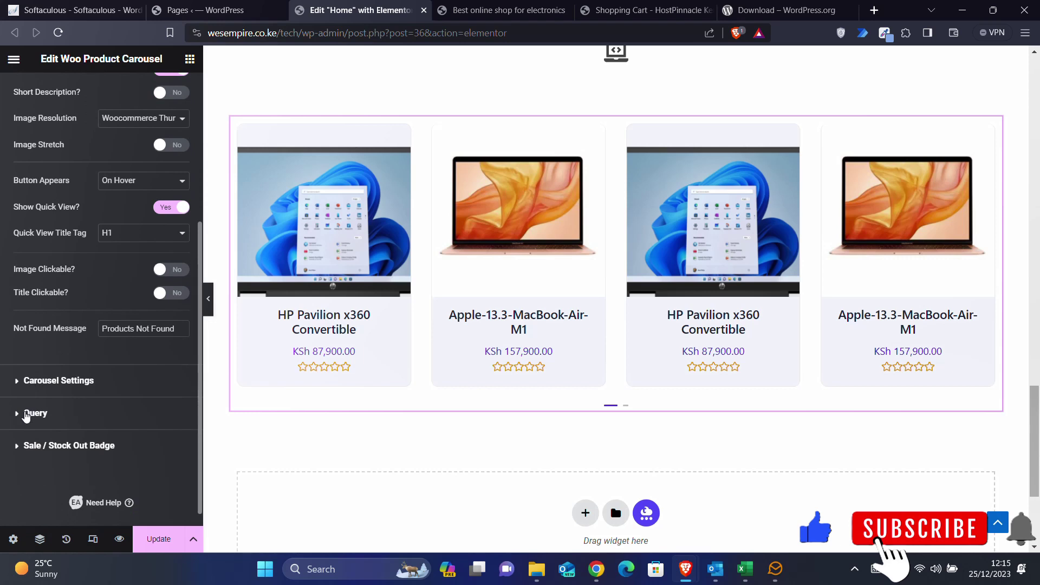
{"action": "left_click", "coordinate": [26, 415]}
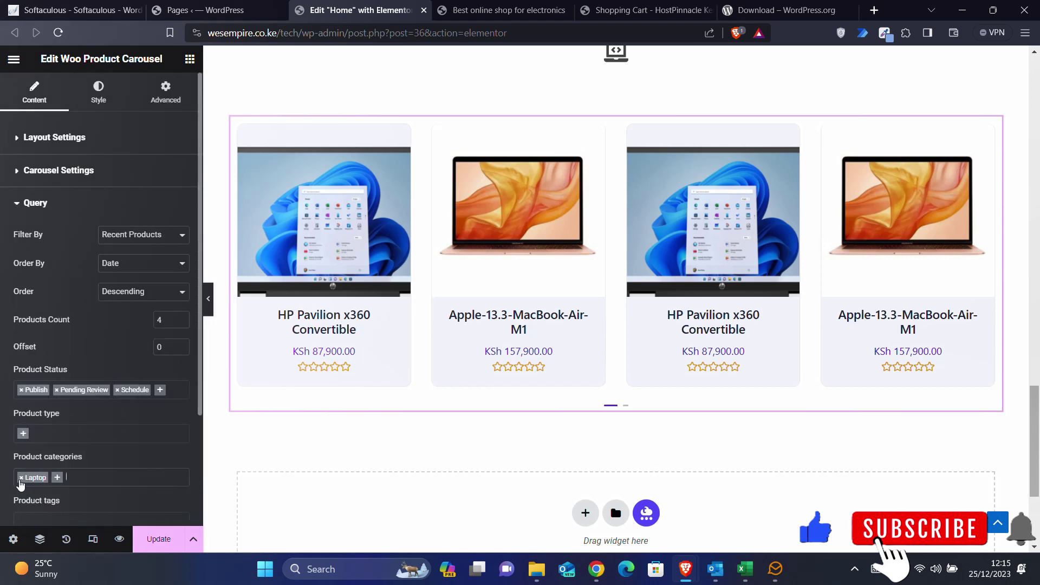
{"action": "left_click", "coordinate": [20, 482]}
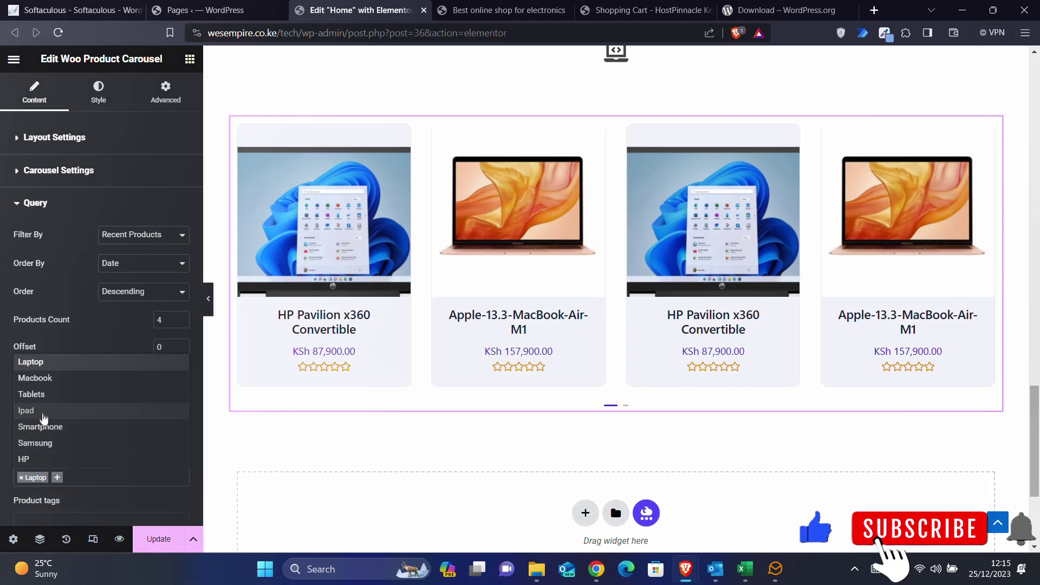
{"action": "left_click", "coordinate": [44, 395]}
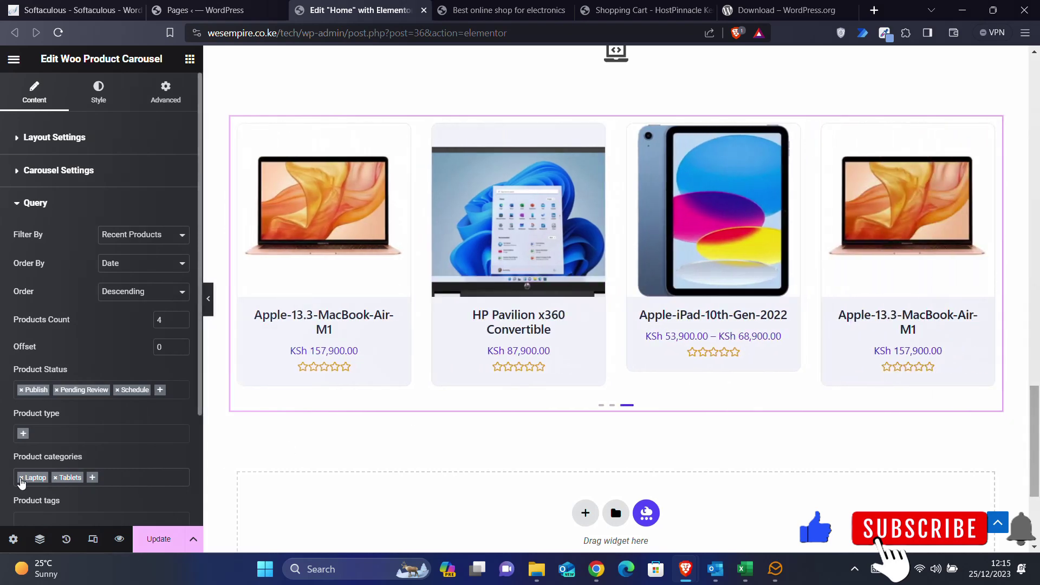
{"action": "left_click", "coordinate": [22, 482]}
{"action": "left_click", "coordinate": [80, 480]}
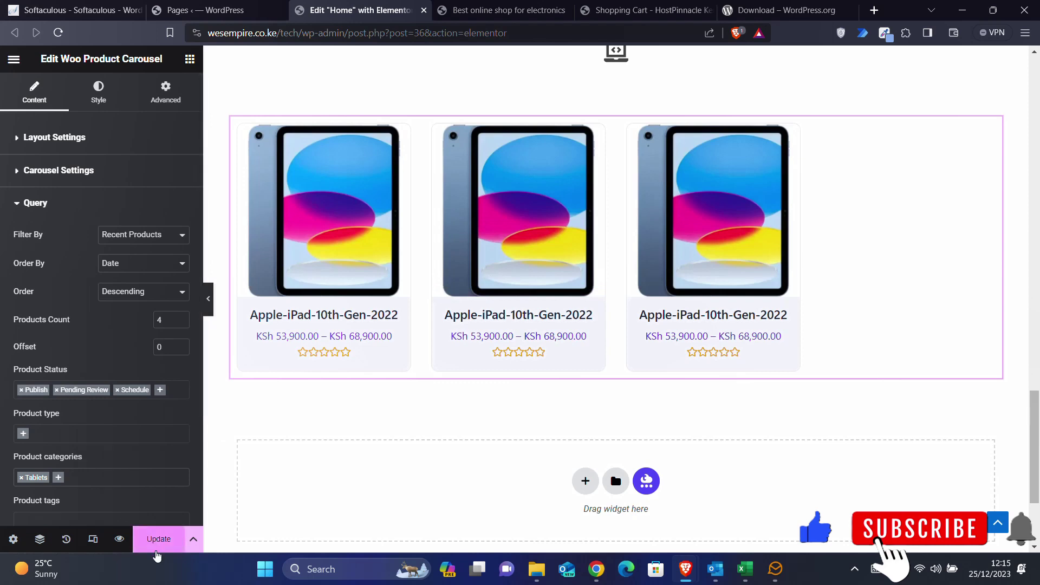
{"action": "left_click", "coordinate": [504, 9]}
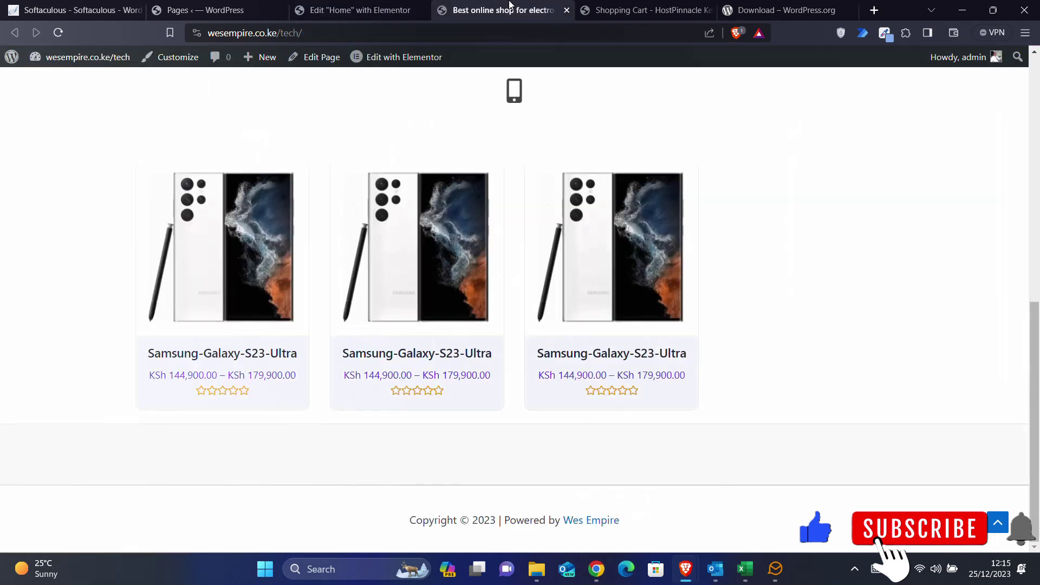
- Reload the live homepage and check that TABLETS DEALS shows Apple-iPad-10th-Gen-2022 cards
{"action": "left_click", "coordinate": [58, 33]}
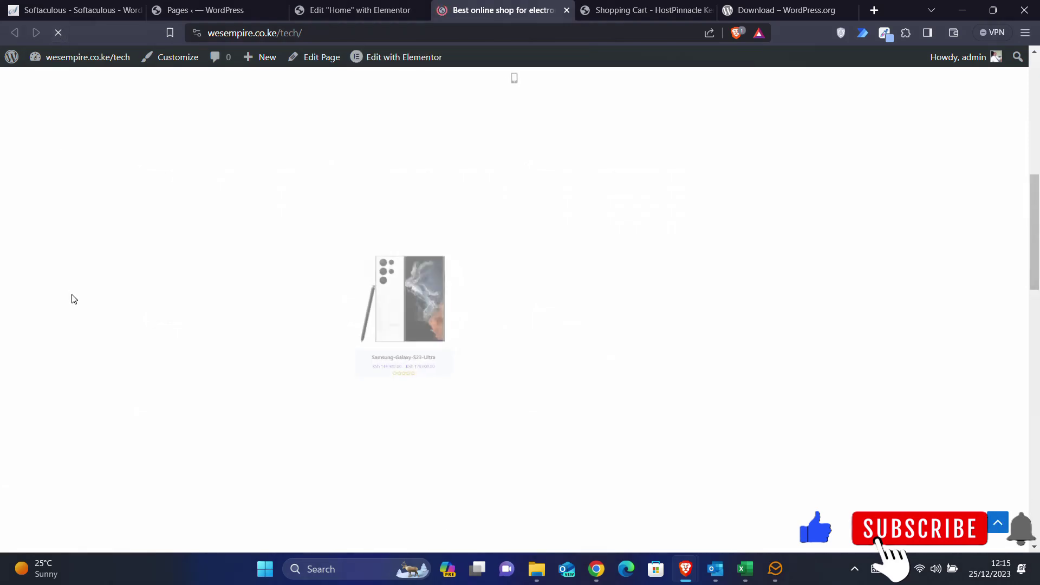
{"action": "scroll", "coordinate": [74, 299], "scroll_direction": "down", "scroll_amount": 8}
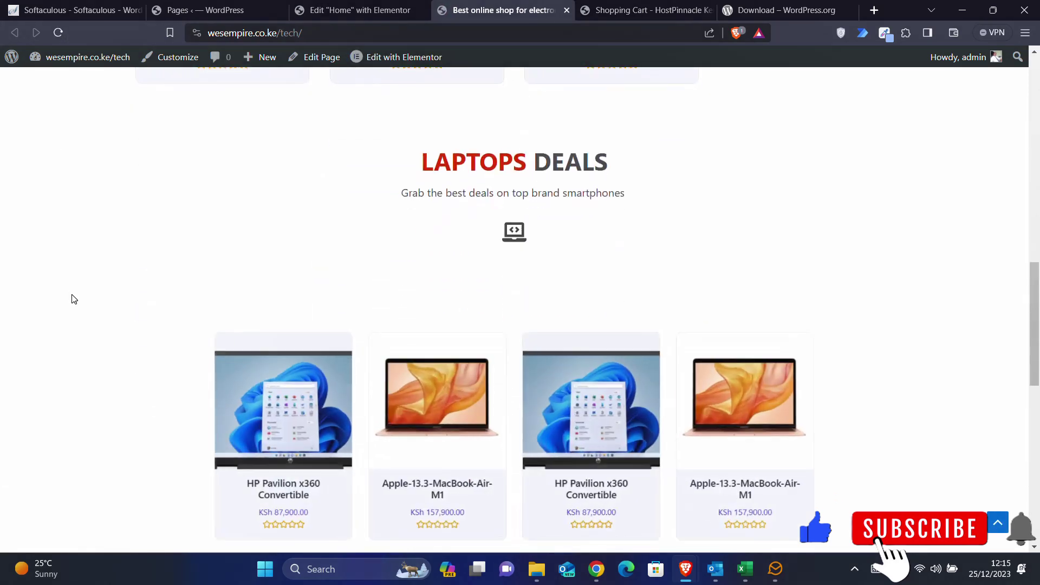
{"action": "scroll", "coordinate": [74, 299], "scroll_direction": "down", "scroll_amount": 10}
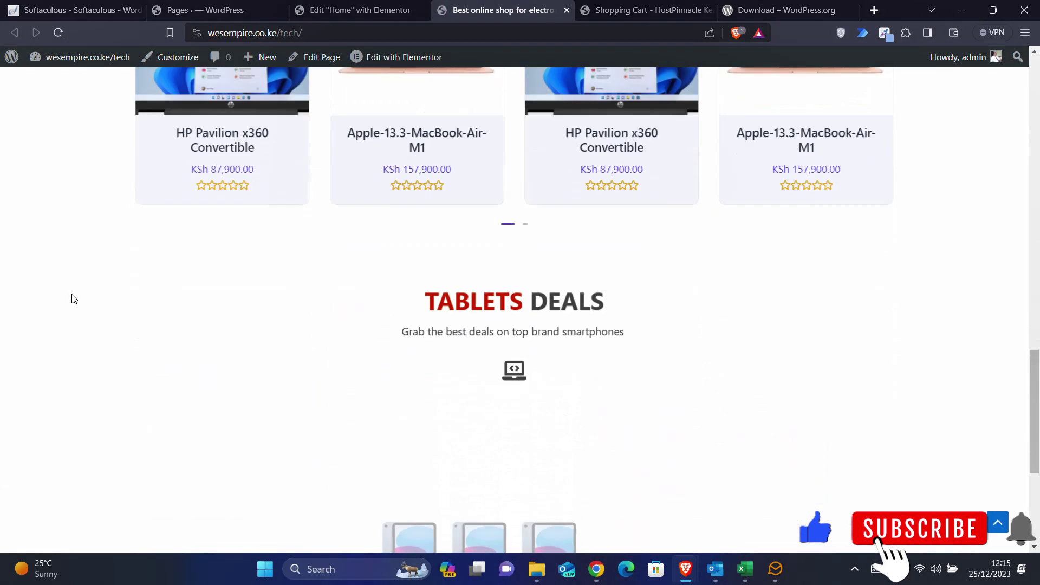
{"action": "scroll", "coordinate": [74, 299], "scroll_direction": "up", "scroll_amount": 12}
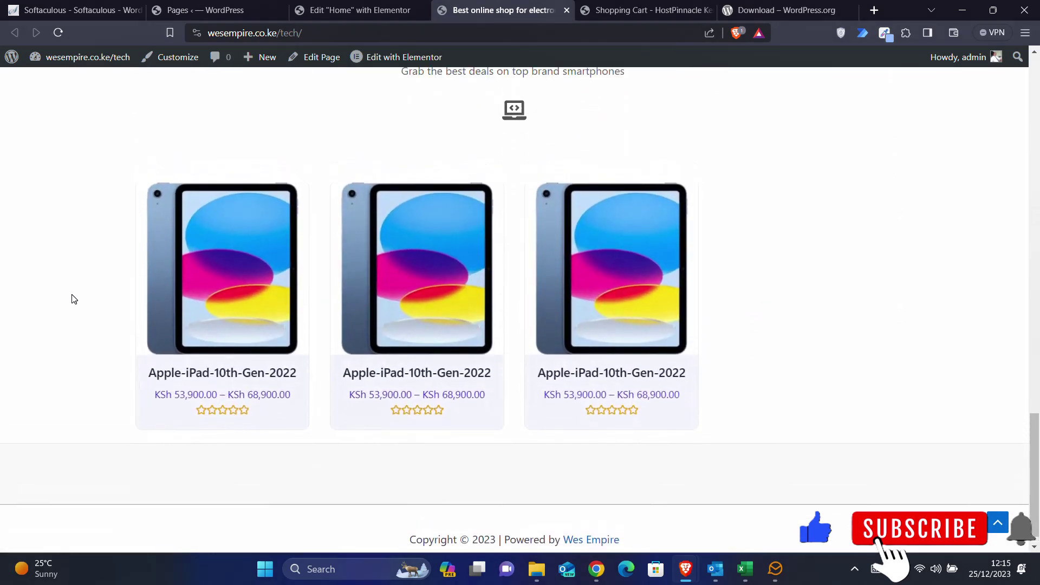
{"action": "scroll", "coordinate": [74, 299], "scroll_direction": "up", "scroll_amount": 6}
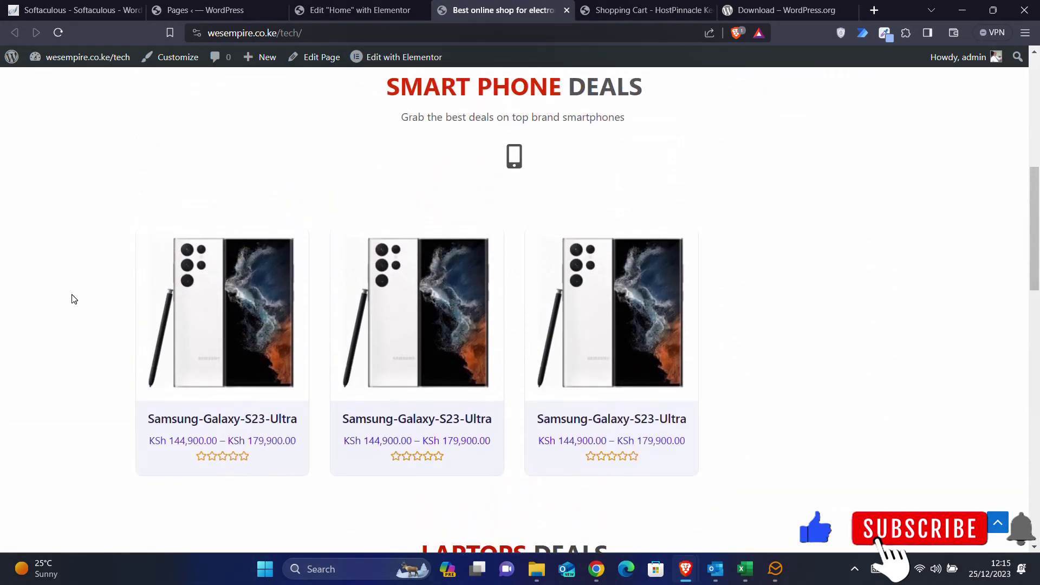
{"action": "scroll", "coordinate": [698, 356], "scroll_direction": "up", "scroll_amount": 7}
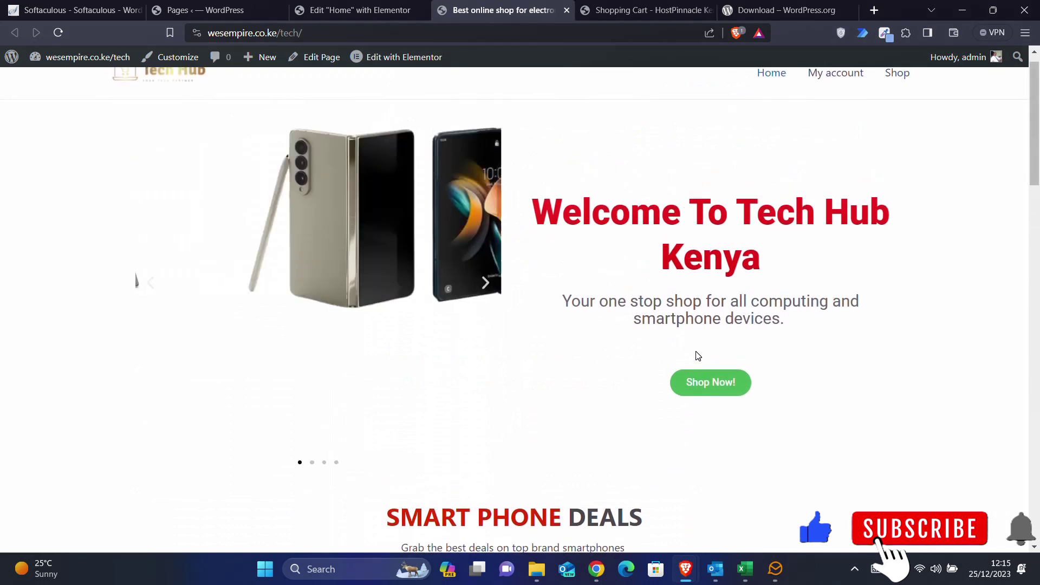
{"action": "scroll", "coordinate": [698, 356], "scroll_direction": "down", "scroll_amount": 6}
{"action": "scroll", "coordinate": [698, 356], "scroll_direction": "down", "scroll_amount": 3}
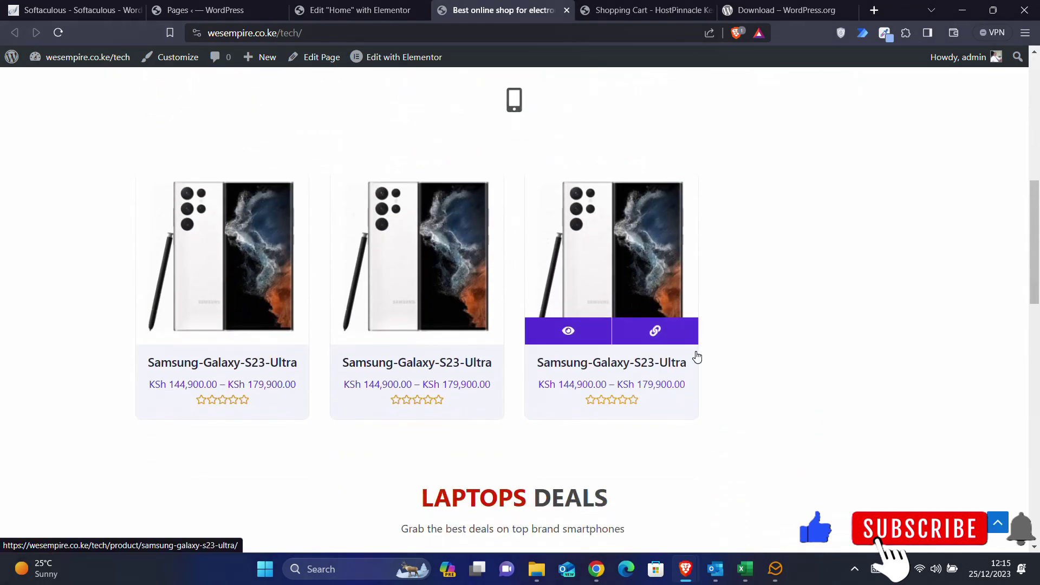
{"action": "left_click", "coordinate": [200, 7]}
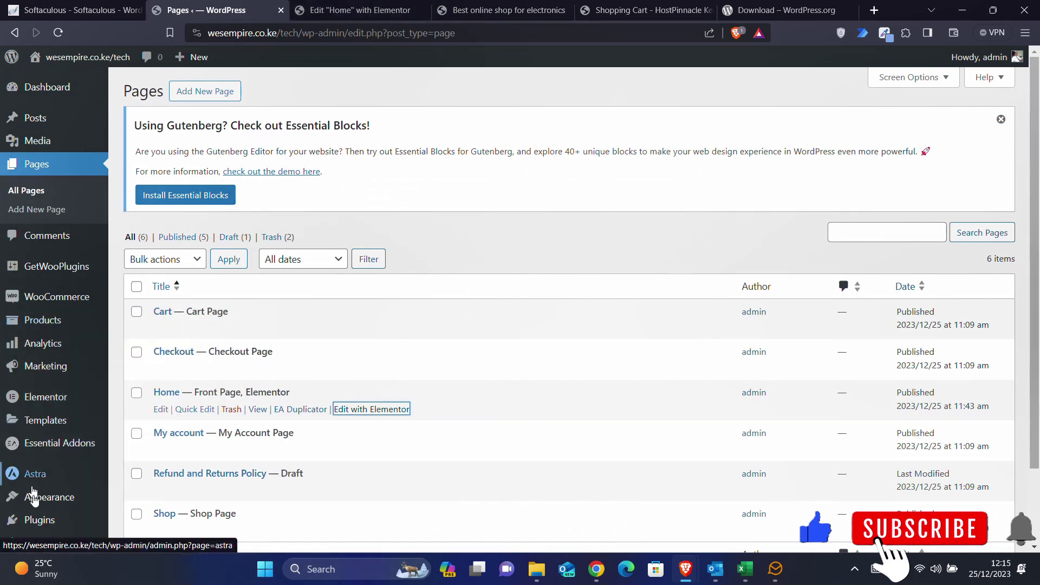
- Go to Products > All Products to list the store's four published products
{"action": "mouse_move", "coordinate": [35, 510]}
{"action": "scroll", "coordinate": [39, 474], "scroll_direction": "down", "scroll_amount": 3}
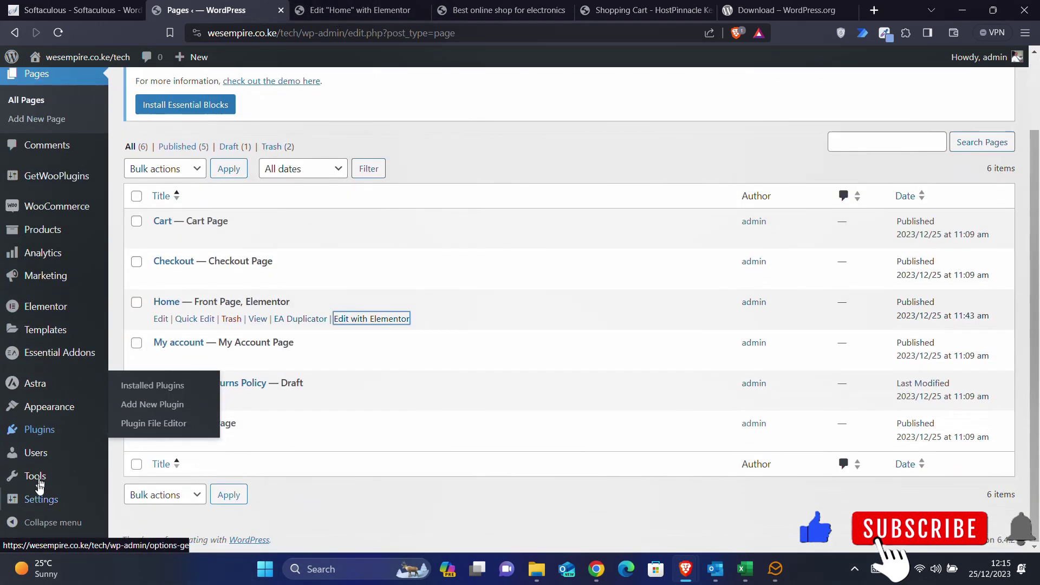
{"action": "mouse_move", "coordinate": [53, 238]}
{"action": "left_click", "coordinate": [147, 237]}
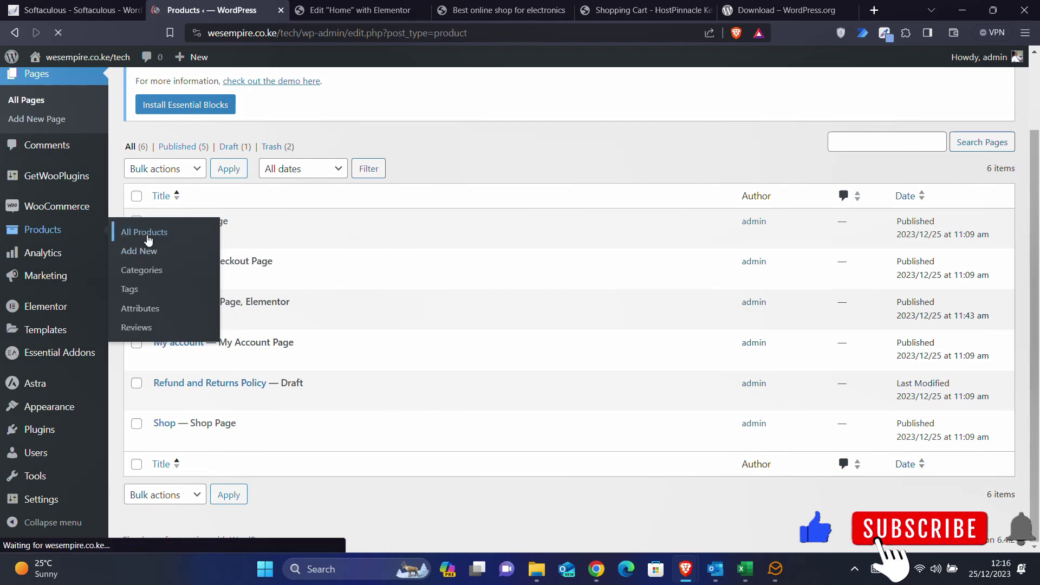
{"action": "scroll", "coordinate": [442, 277], "scroll_direction": "down", "scroll_amount": 2}
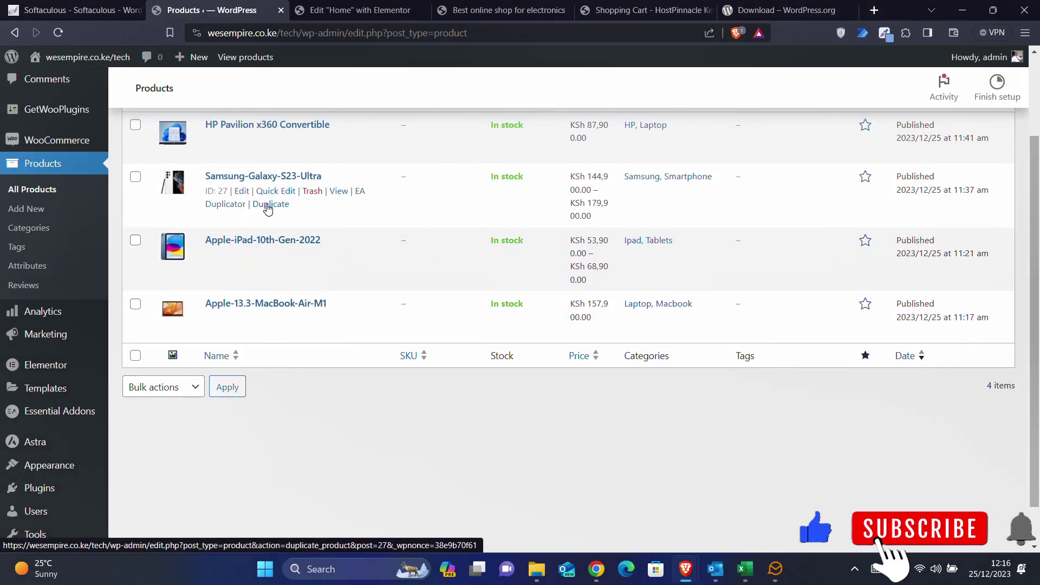
- Duplicate Samsung-Galaxy-S23-Ultra and replace the copy's product image with the F23 5G picture
{"action": "left_click", "coordinate": [267, 206]}
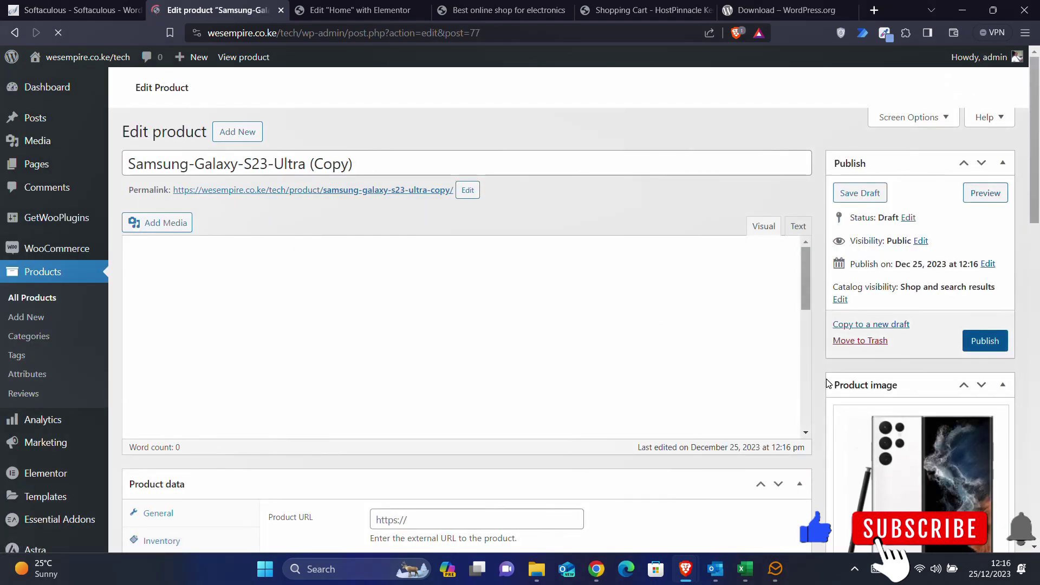
{"action": "scroll", "coordinate": [845, 406], "scroll_direction": "down", "scroll_amount": 5}
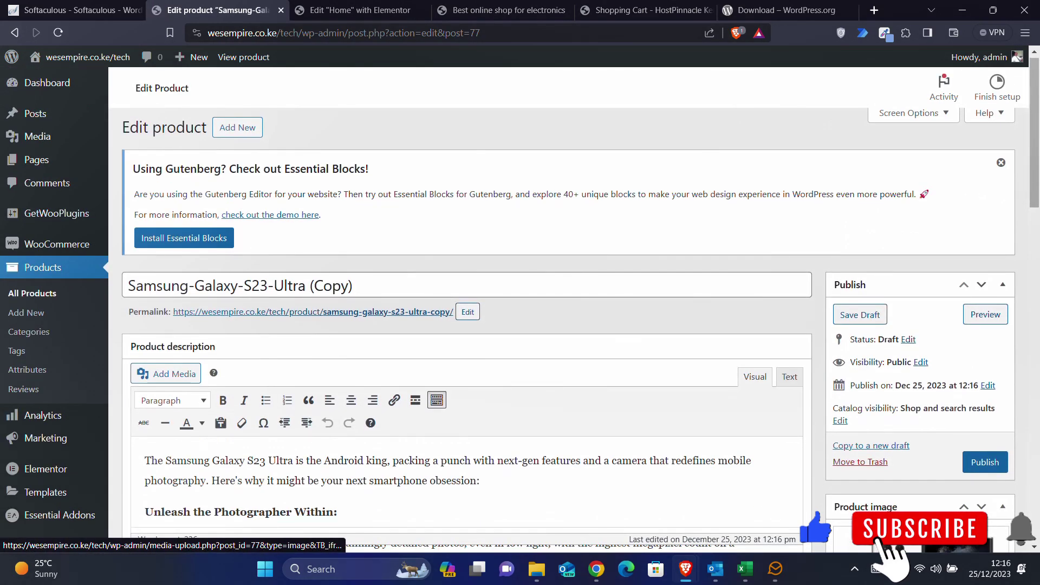
{"action": "scroll", "coordinate": [875, 432], "scroll_direction": "down", "scroll_amount": 5}
{"action": "left_click", "coordinate": [876, 432]}
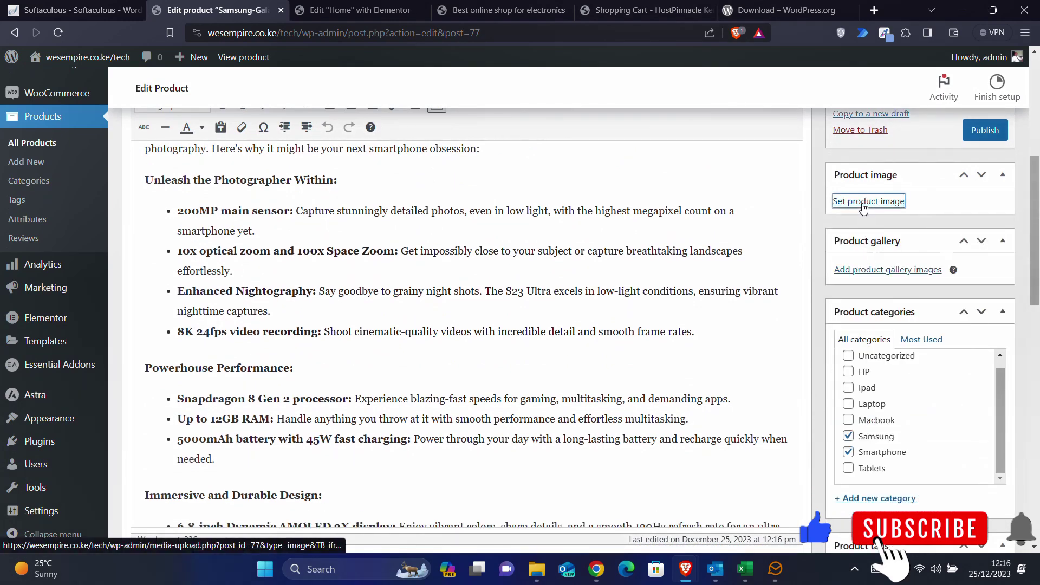
{"action": "left_click", "coordinate": [867, 202]}
{"action": "left_click", "coordinate": [397, 264]}
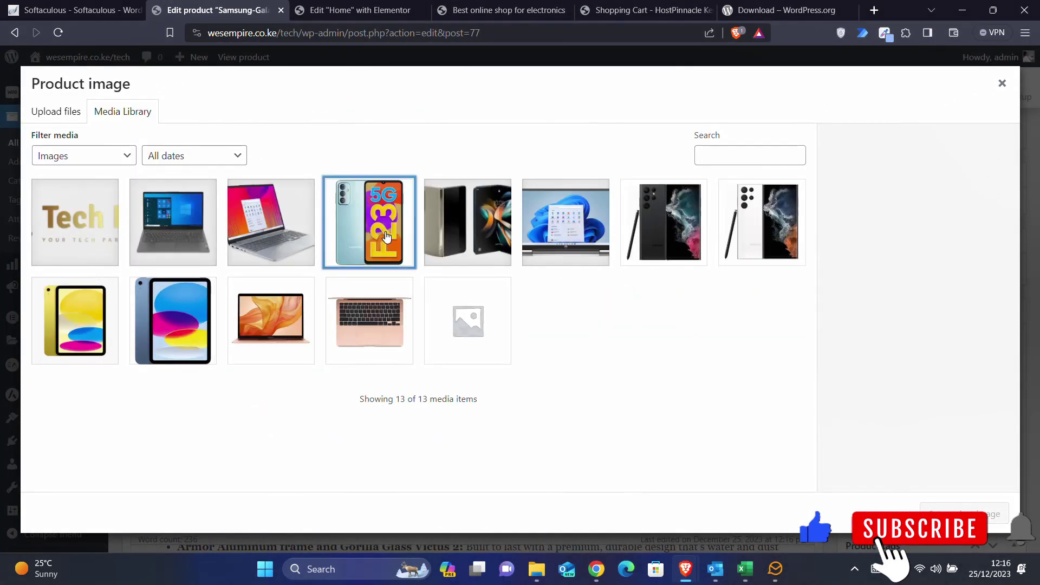
{"action": "left_click", "coordinate": [964, 514]}
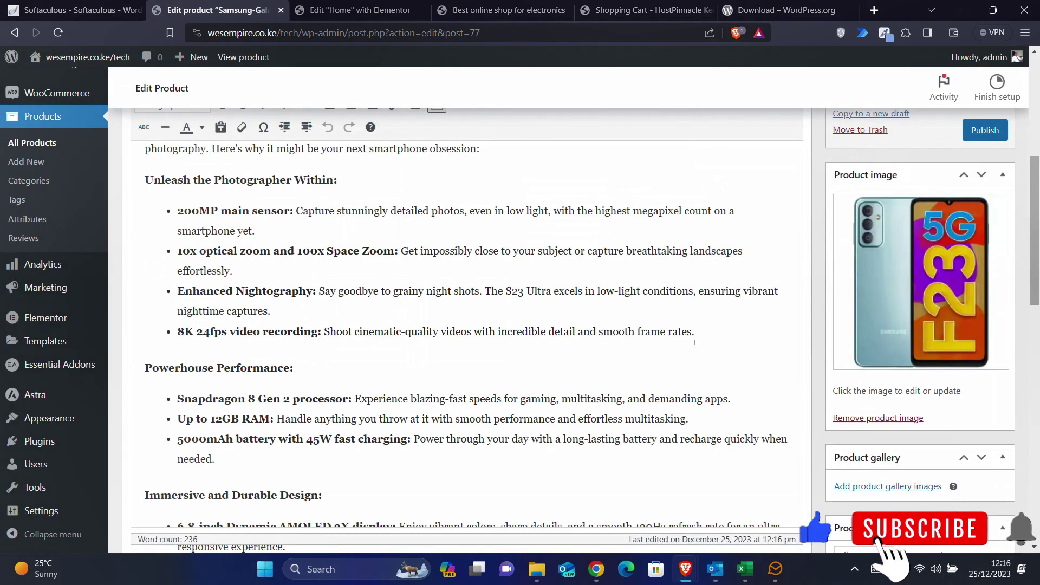
- Make the copy a Simple product with a regular price of 58000
{"action": "scroll", "coordinate": [347, 334], "scroll_direction": "down", "scroll_amount": 10}
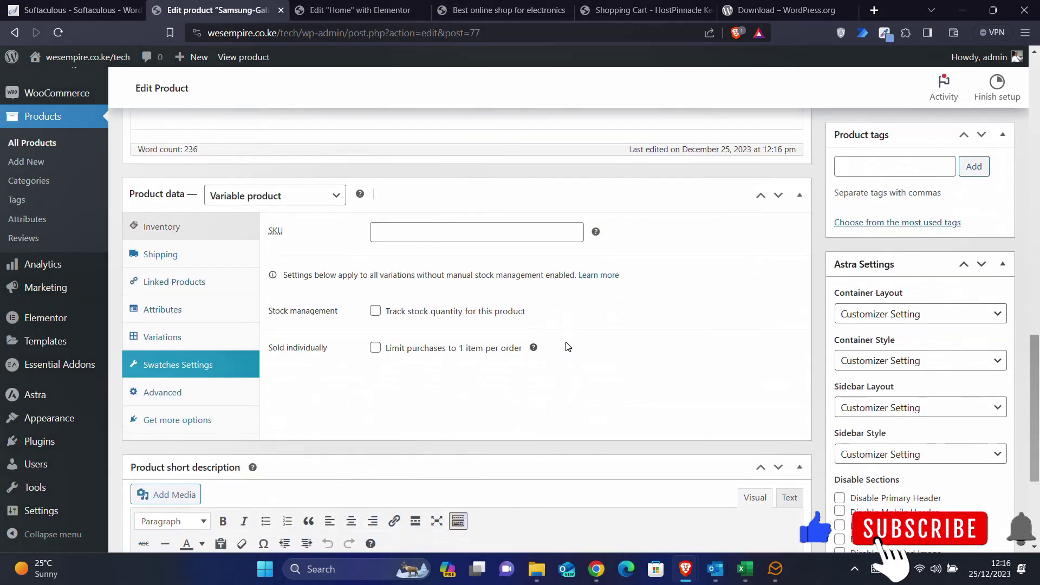
{"action": "scroll", "coordinate": [346, 333], "scroll_direction": "down", "scroll_amount": 4}
{"action": "scroll", "coordinate": [347, 334], "scroll_direction": "up", "scroll_amount": 5}
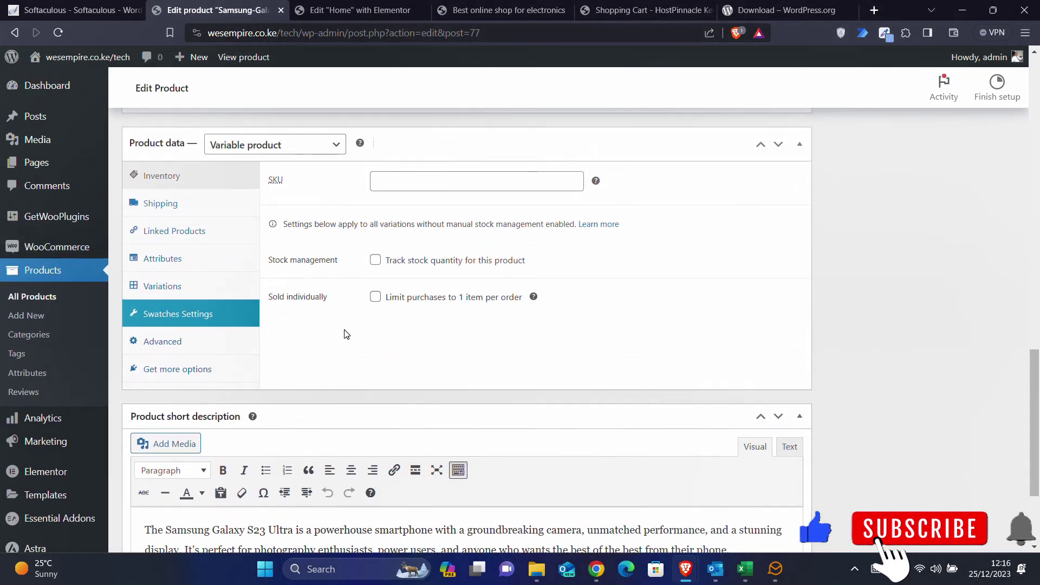
{"action": "left_click", "coordinate": [297, 247]}
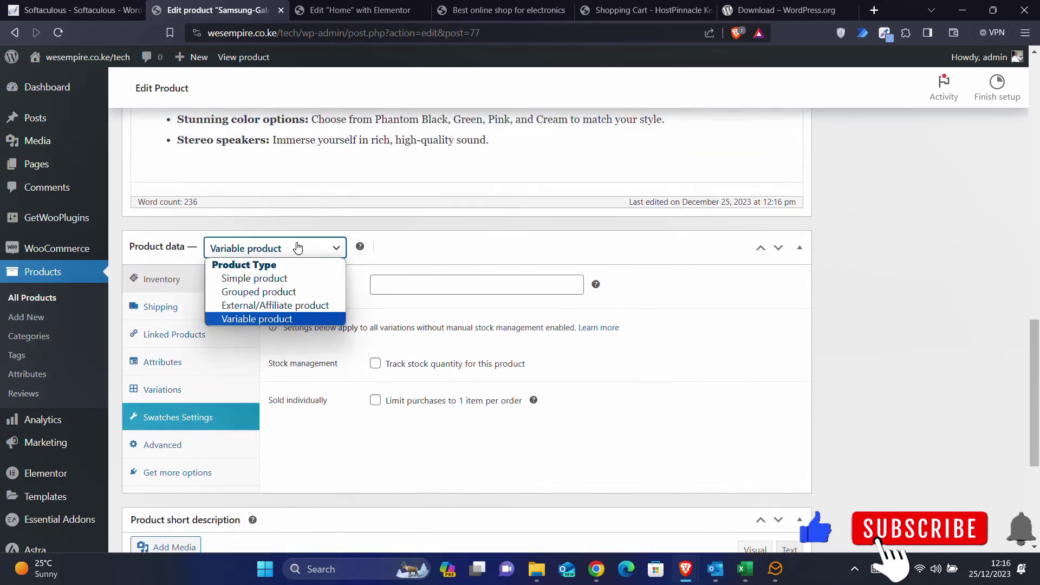
{"action": "left_click", "coordinate": [253, 278]}
{"action": "left_click", "coordinate": [451, 285]}
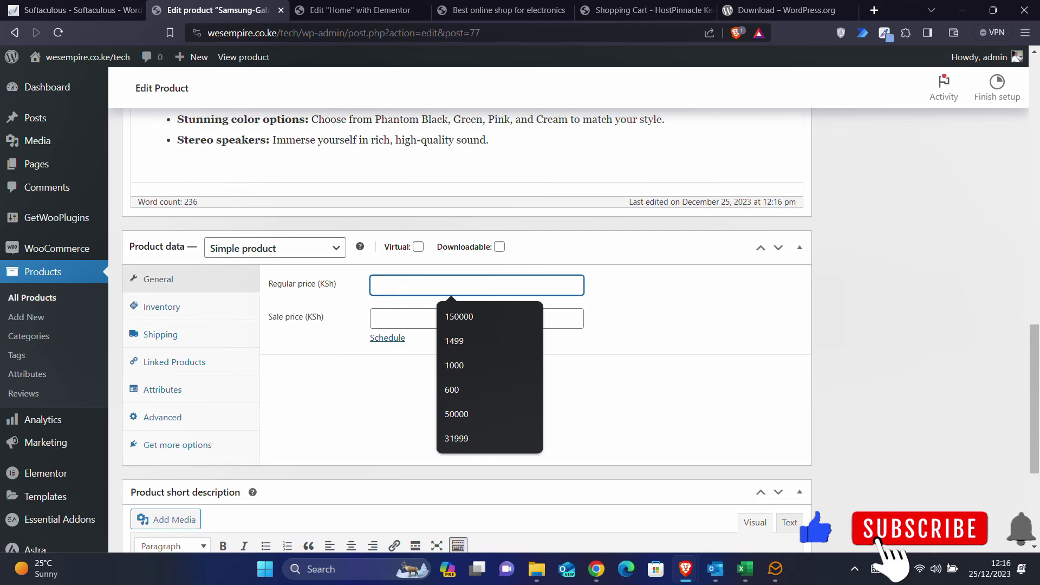
{"action": "type", "text": "58000"}
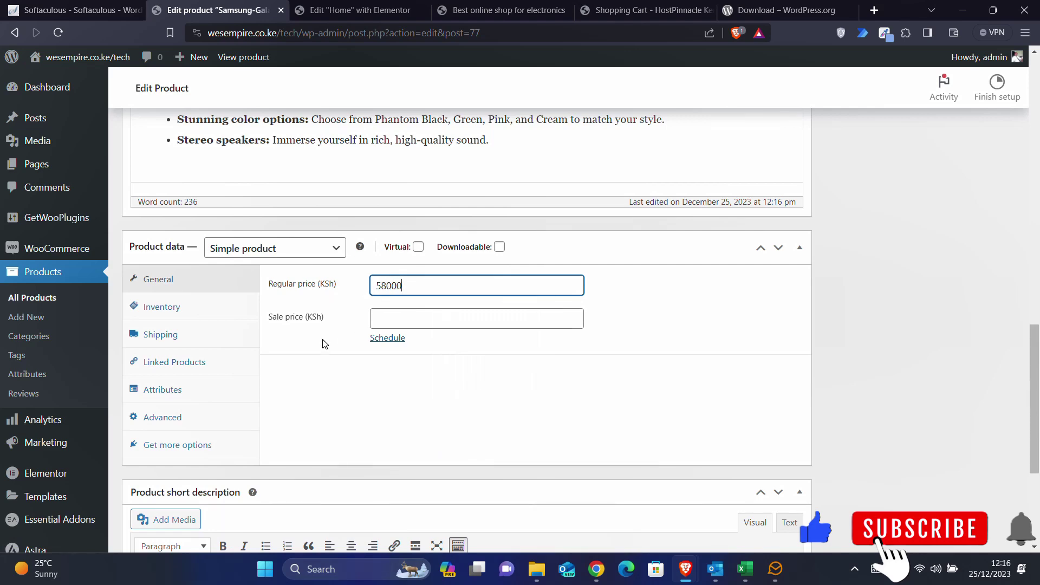
{"action": "scroll", "coordinate": [325, 344], "scroll_direction": "up", "scroll_amount": 15}
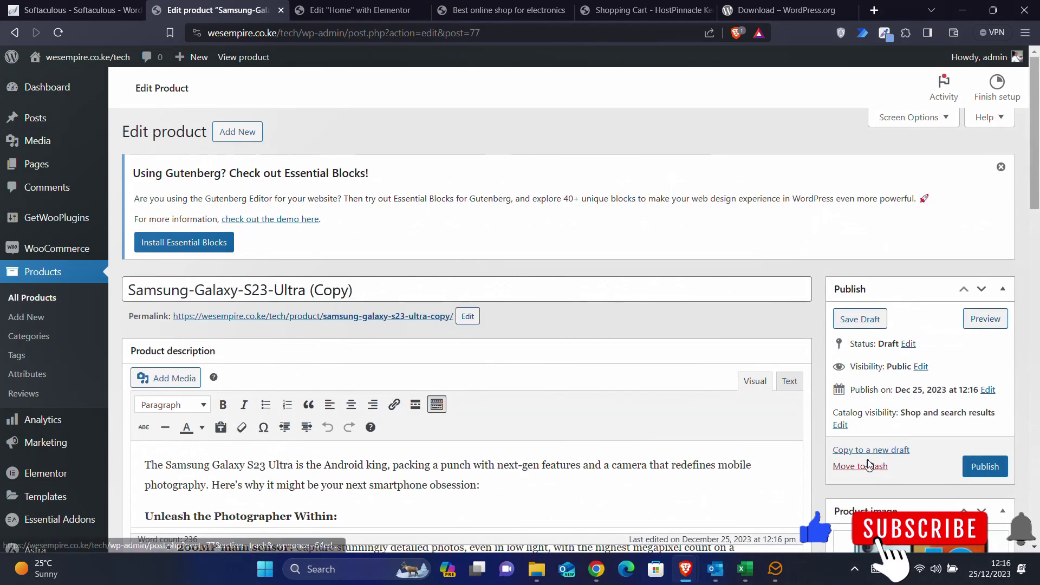
- Publish the copy renamed Samsung-Galaxy-F23, then copy it to a new draft
{"action": "left_click", "coordinate": [975, 469]}
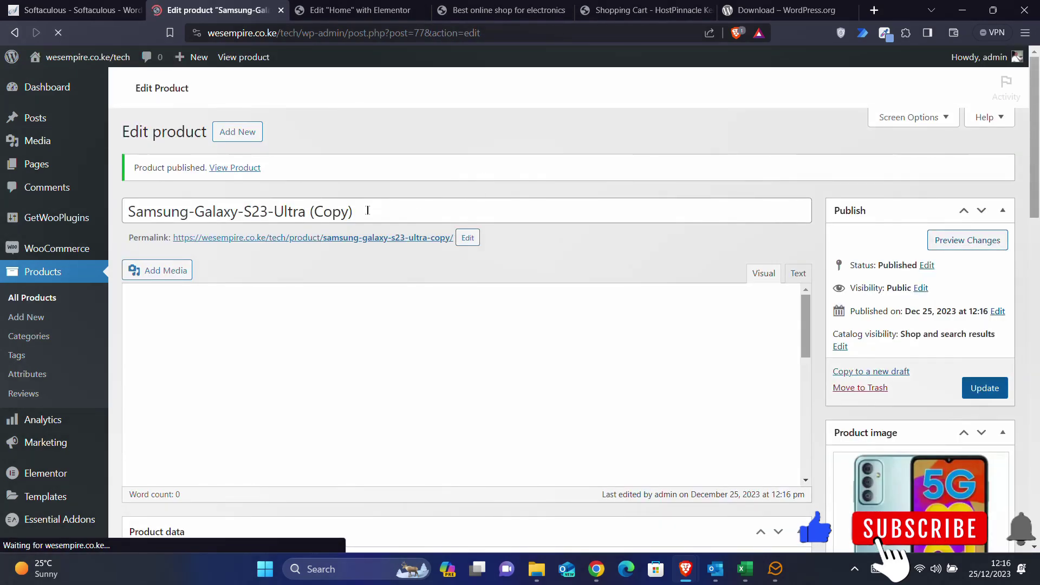
{"action": "left_click", "coordinate": [367, 210]}
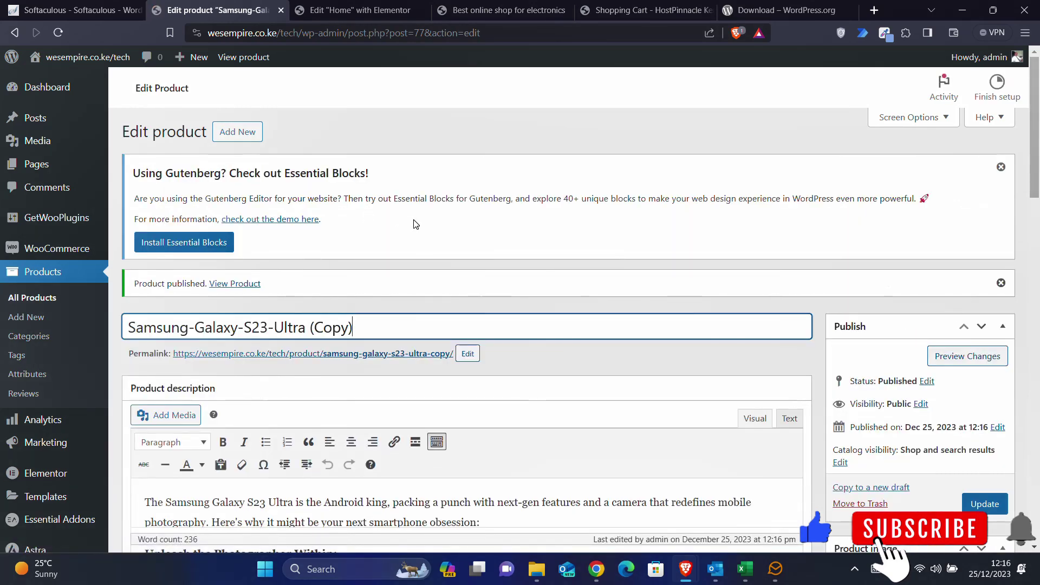
{"action": "scroll", "coordinate": [414, 224], "scroll_direction": "down", "scroll_amount": 4}
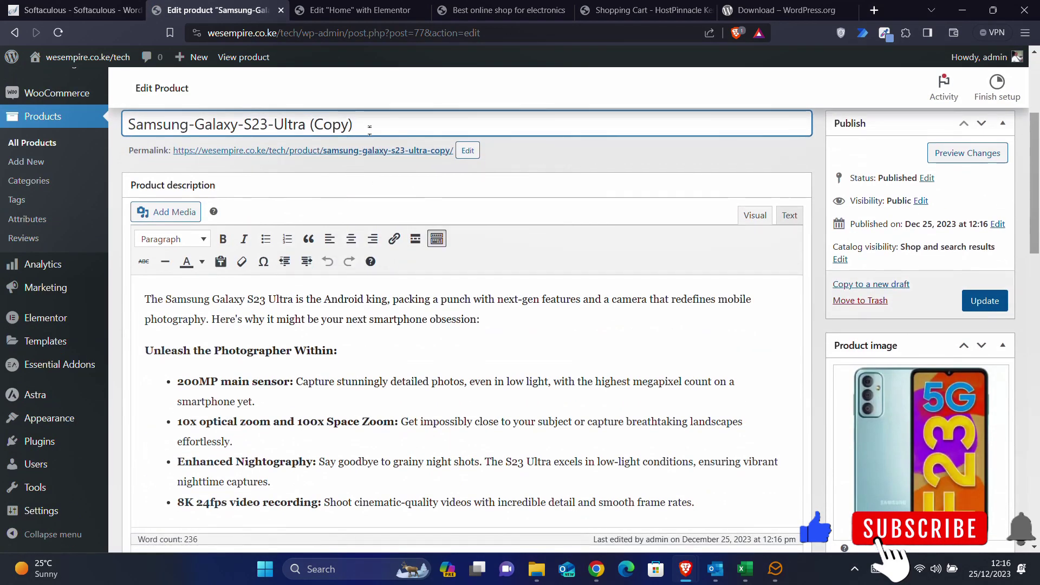
{"action": "left_click_drag", "start_coordinate": [353, 125], "coordinate": [243, 125]}
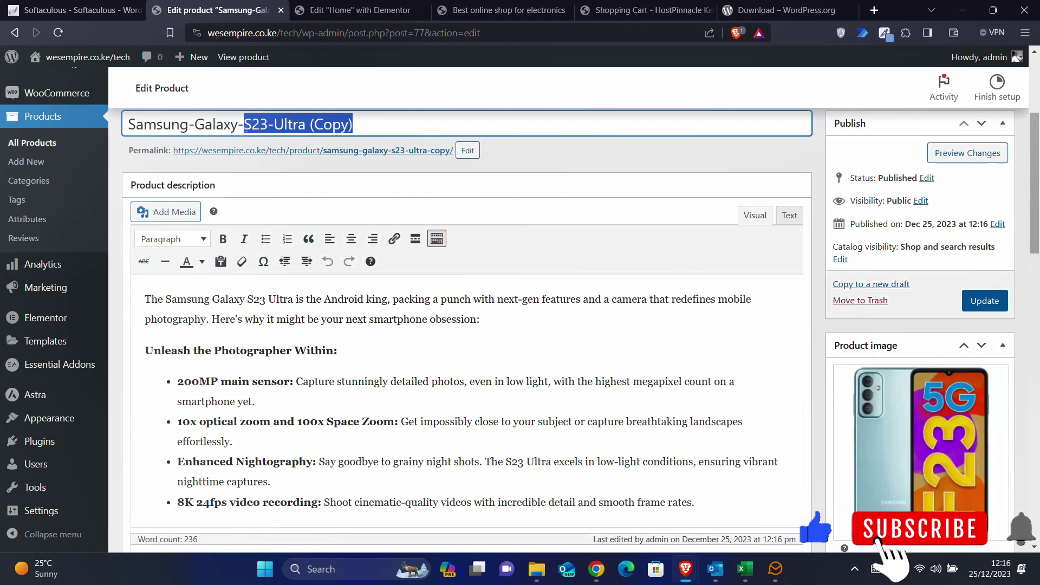
{"action": "type", "text": "F"}
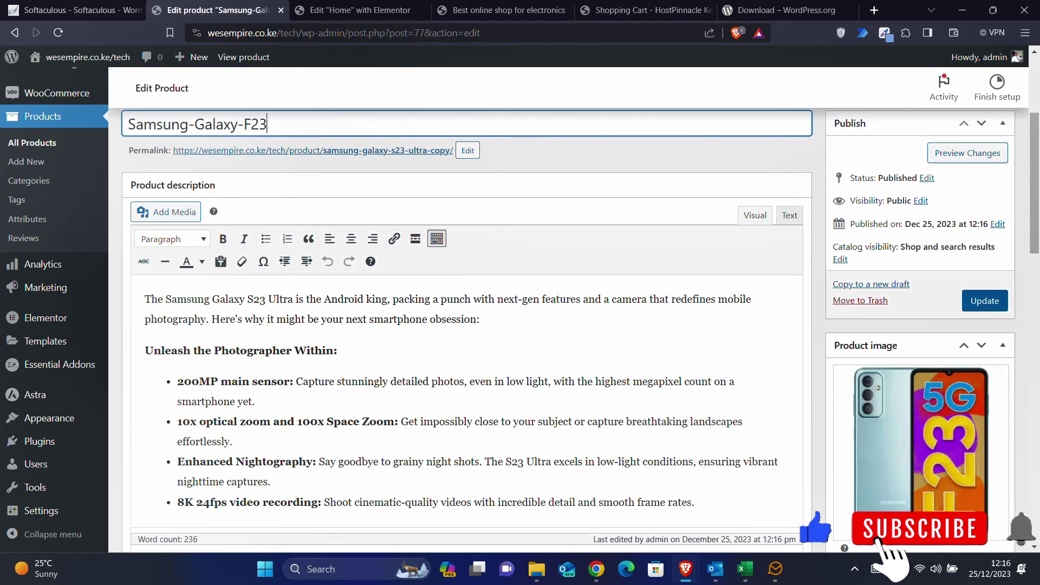
{"action": "left_click", "coordinate": [963, 301]}
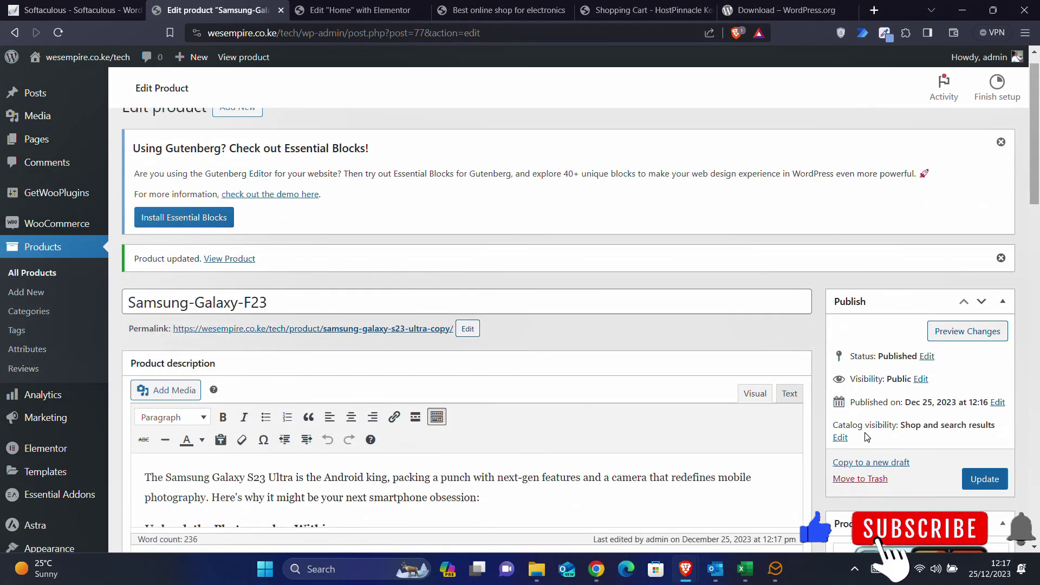
{"action": "scroll", "coordinate": [888, 431], "scroll_direction": "down", "scroll_amount": 1}
{"action": "left_click", "coordinate": [881, 408]}
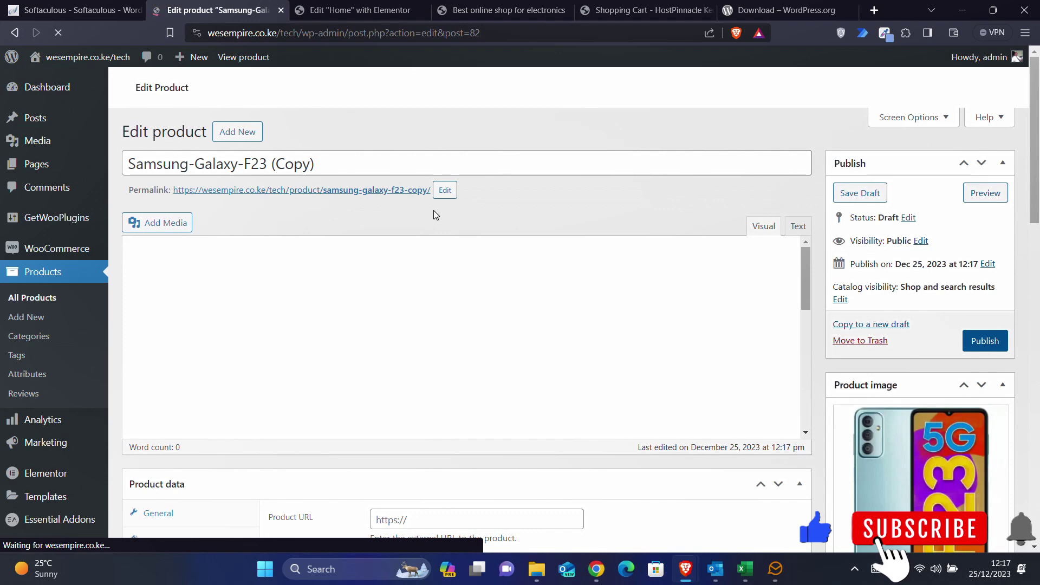
- Replace the draft's product image with the Samsung Galaxy Z Fold picture
{"action": "scroll", "coordinate": [894, 413], "scroll_direction": "down", "scroll_amount": 3}
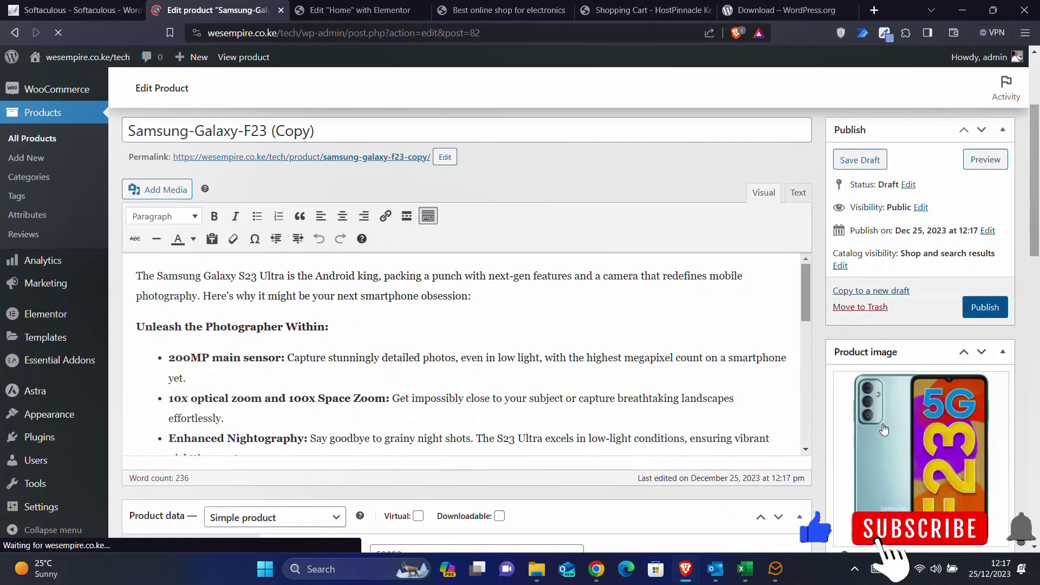
{"action": "scroll", "coordinate": [894, 413], "scroll_direction": "down", "scroll_amount": 2}
{"action": "left_click", "coordinate": [883, 509]}
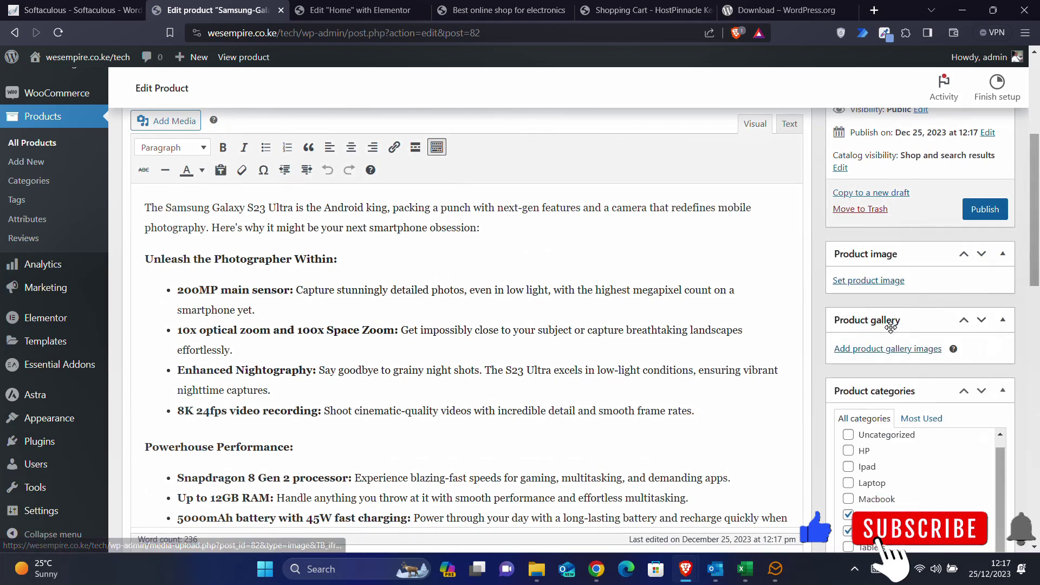
{"action": "left_click", "coordinate": [892, 282]}
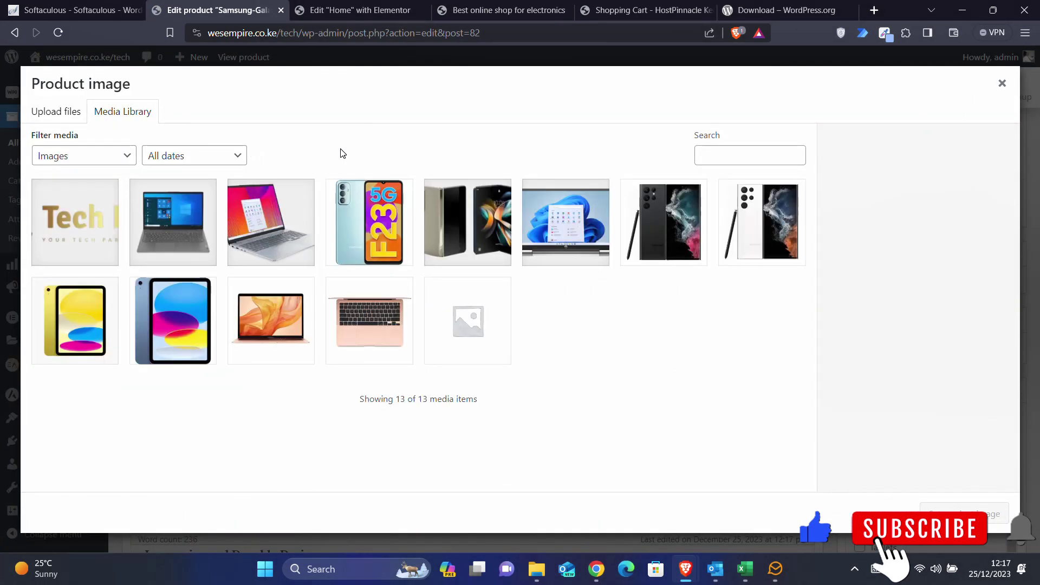
{"action": "left_click", "coordinate": [467, 216]}
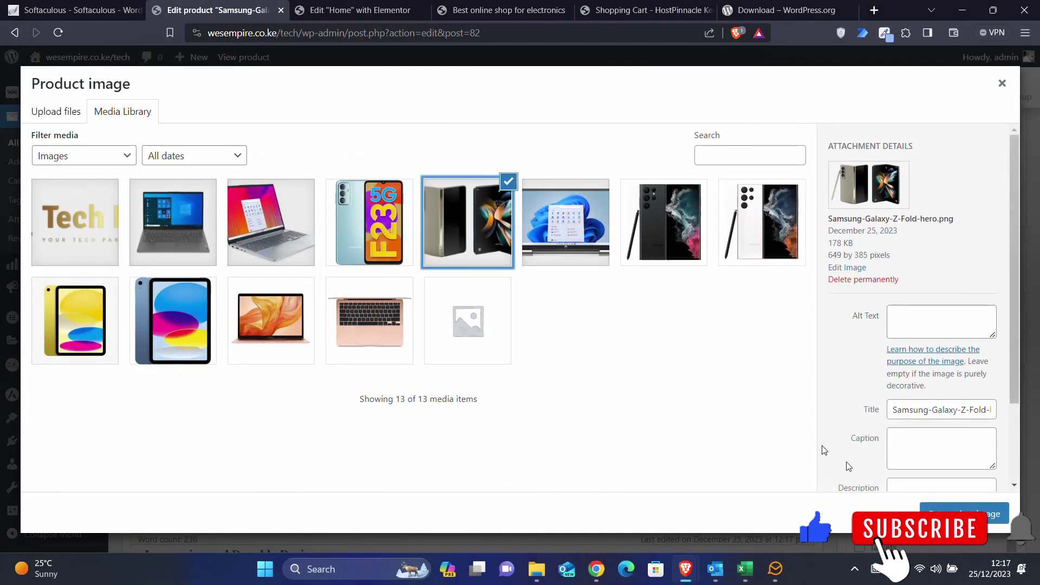
{"action": "left_click", "coordinate": [964, 513]}
- Retitle the product Samsung-Galaxy-Z 5 Fold, publish it, and copy it to a new draft
{"action": "scroll", "coordinate": [499, 267], "scroll_direction": "up", "scroll_amount": 5}
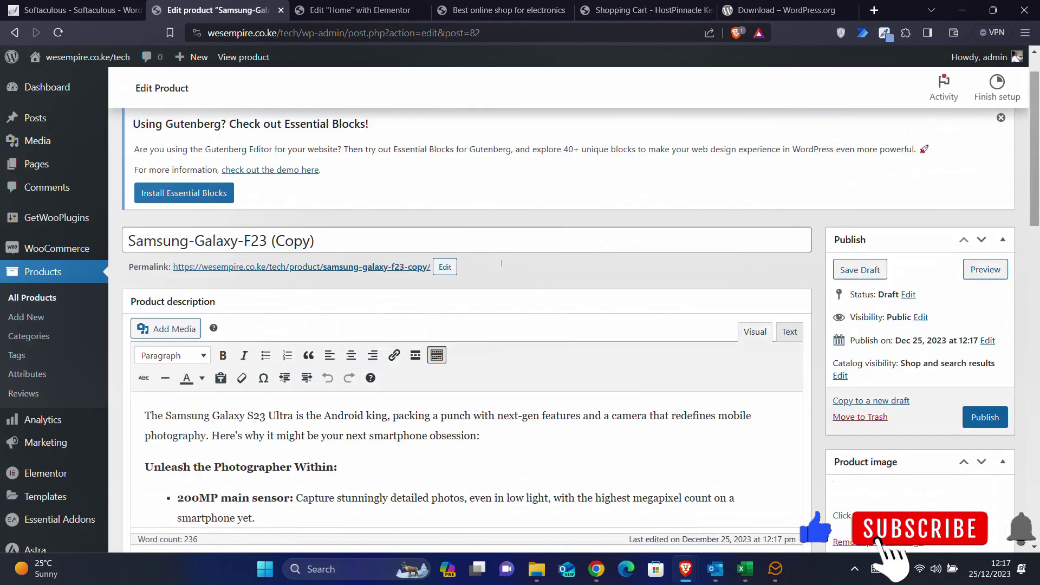
{"action": "left_click_drag", "start_coordinate": [315, 290], "coordinate": [264, 288]}
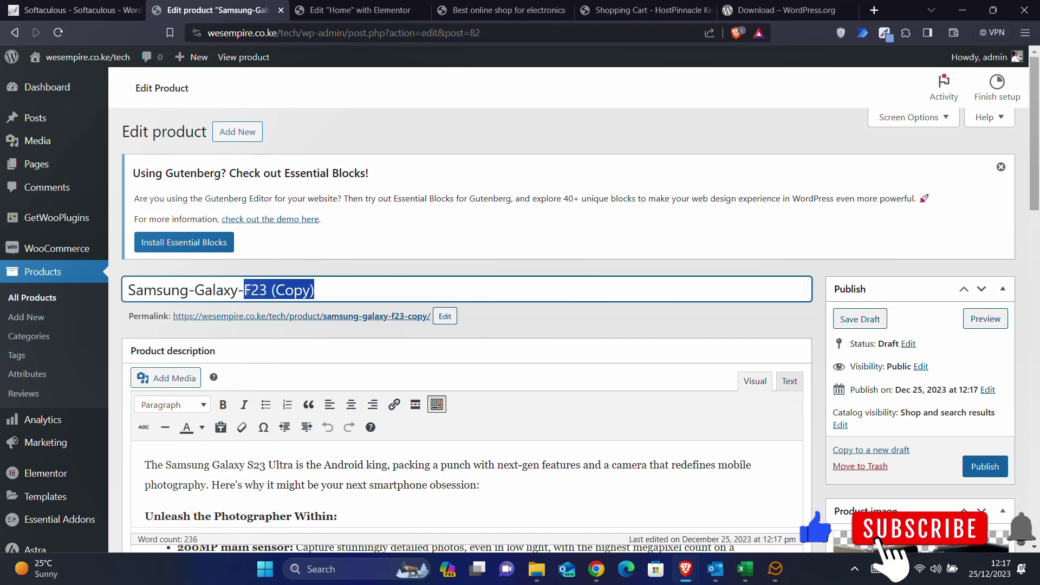
{"action": "type", "text": "Z 5 Fold"}
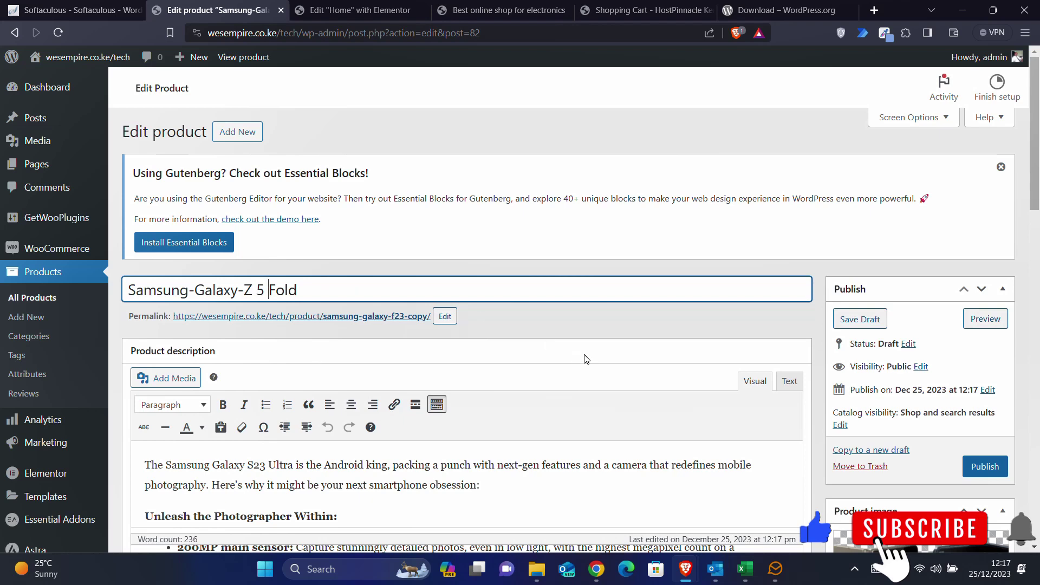
{"action": "left_click", "coordinate": [974, 470]}
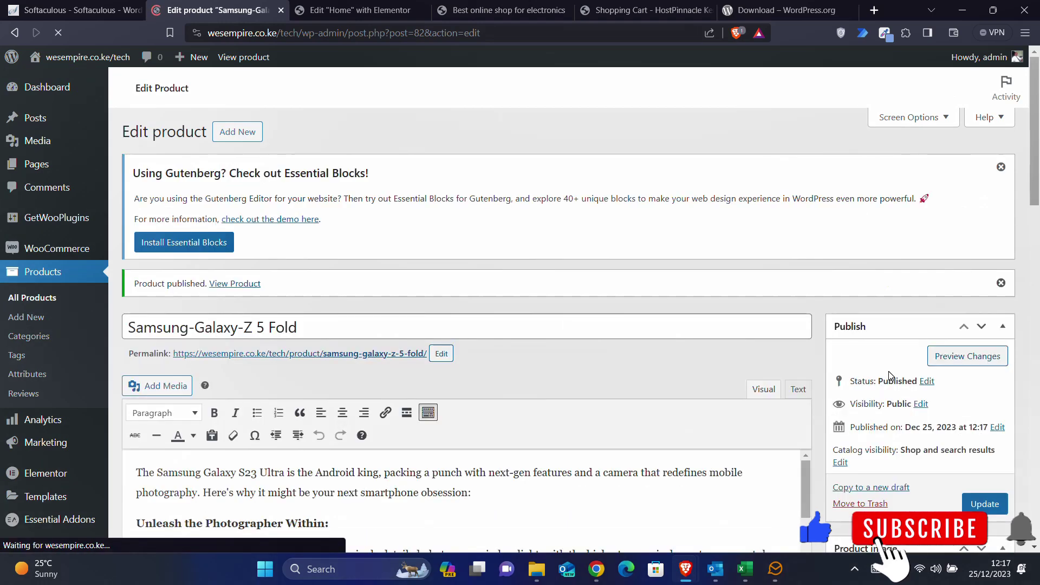
{"action": "left_click", "coordinate": [866, 487]}
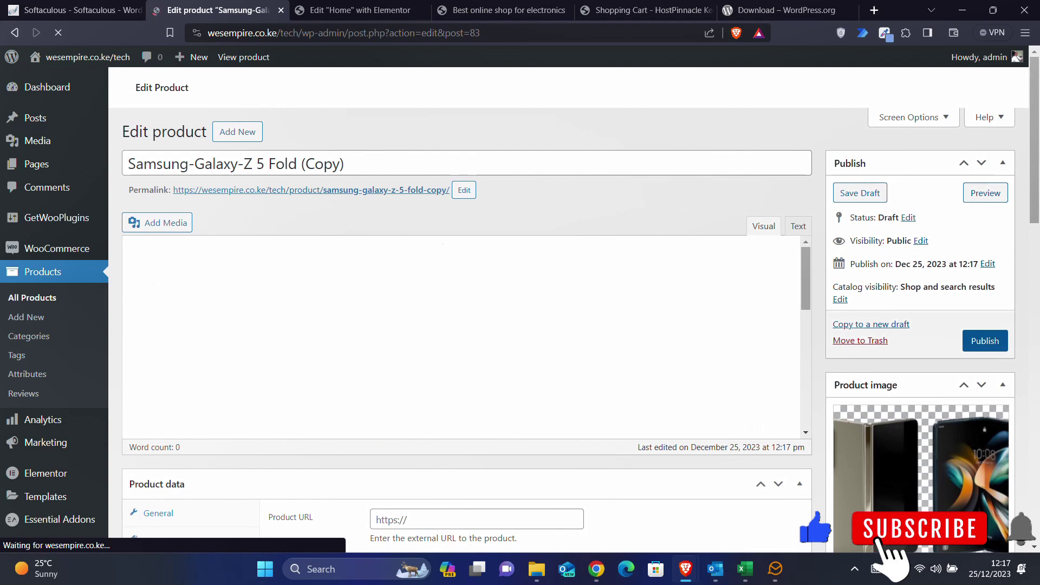
- Upload the Samsung-galaxy-Z-Fold5 photo and set it as the product image
{"action": "scroll", "coordinate": [906, 501], "scroll_direction": "down", "scroll_amount": 1}
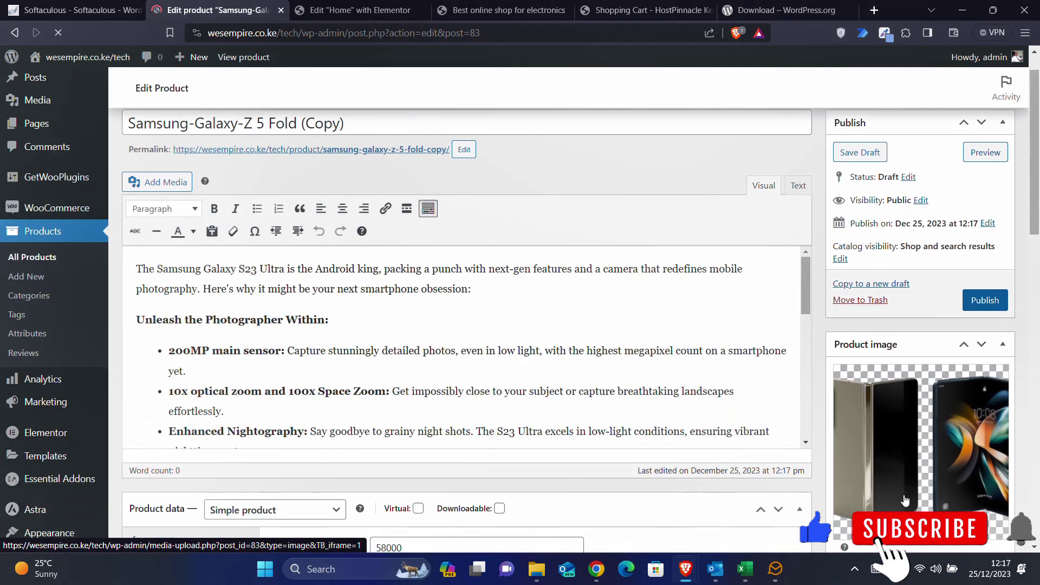
{"action": "scroll", "coordinate": [903, 488], "scroll_direction": "down", "scroll_amount": 3}
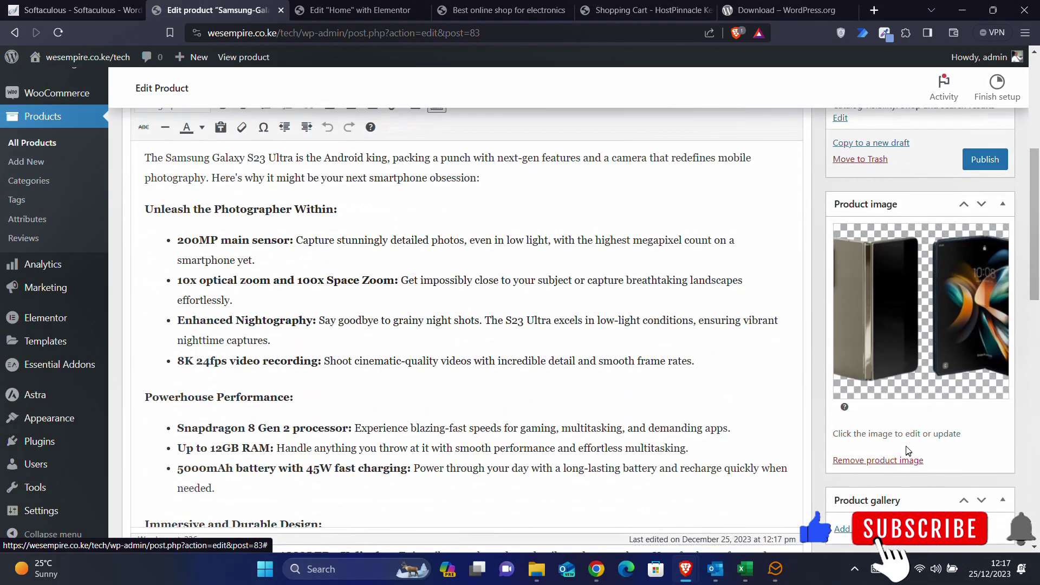
{"action": "left_click", "coordinate": [900, 461]}
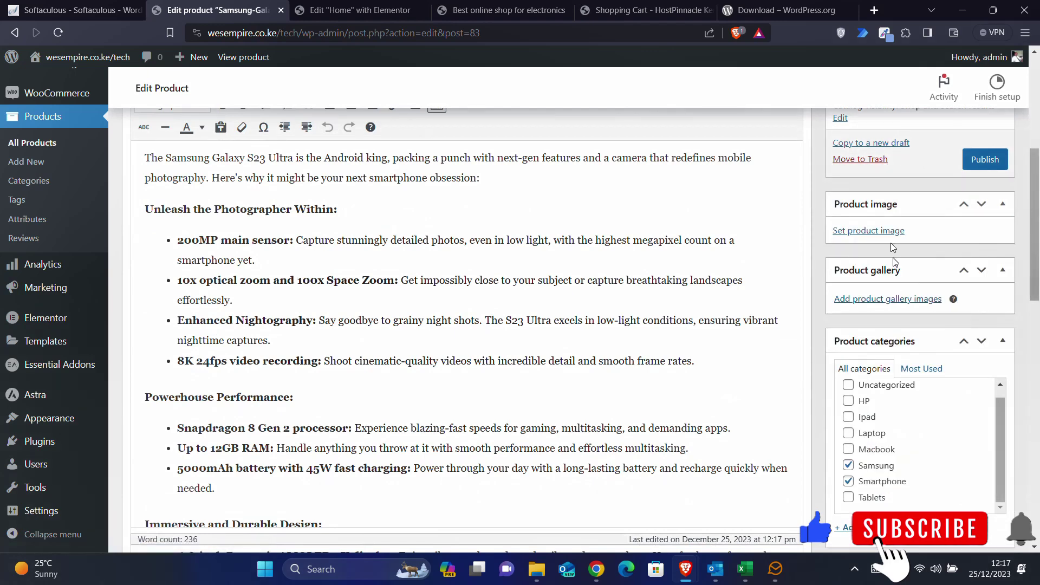
{"action": "left_click", "coordinate": [878, 231]}
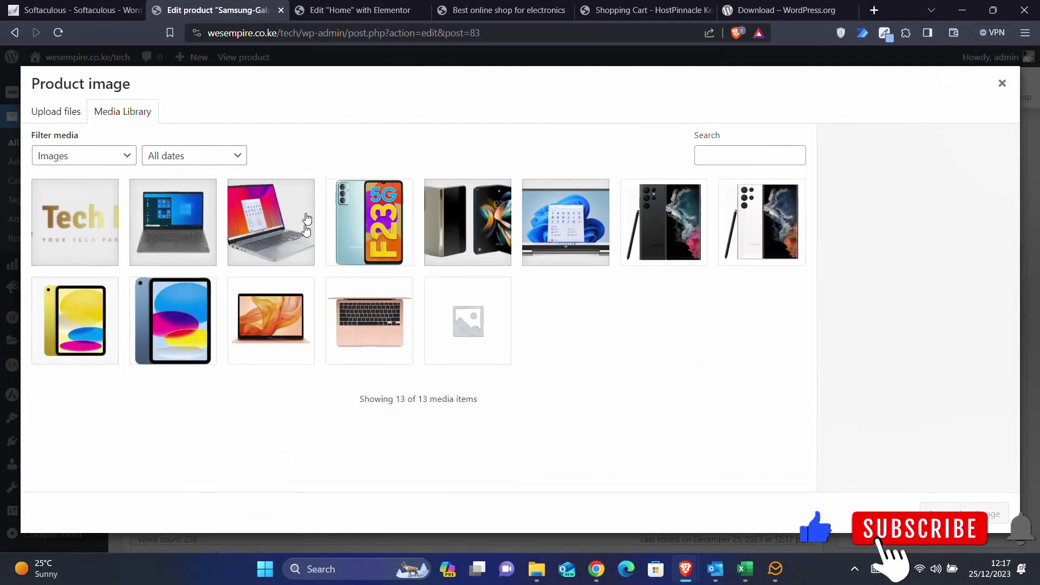
{"action": "left_click", "coordinate": [536, 569]}
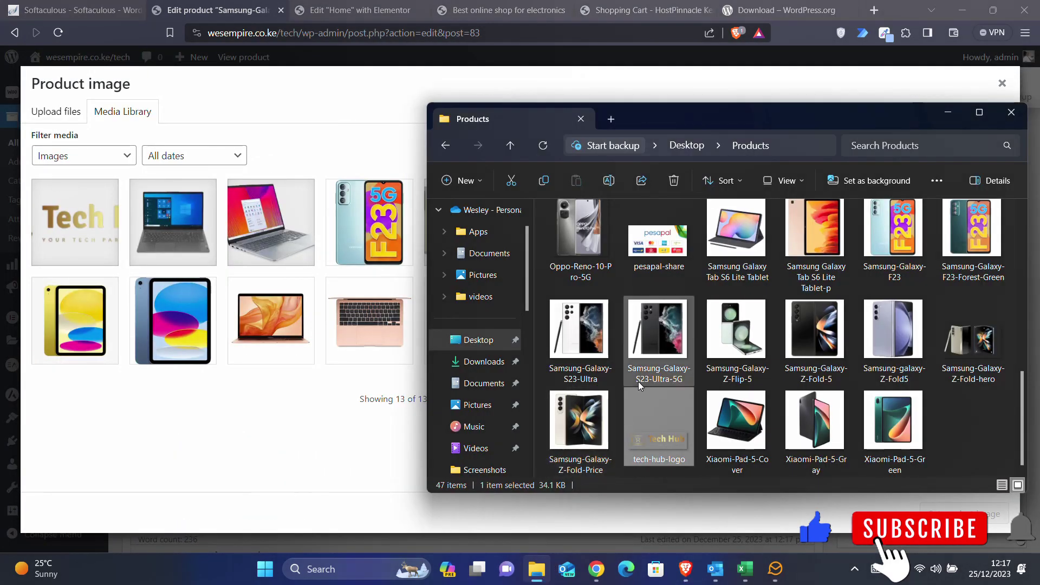
{"action": "left_click", "coordinate": [729, 335]}
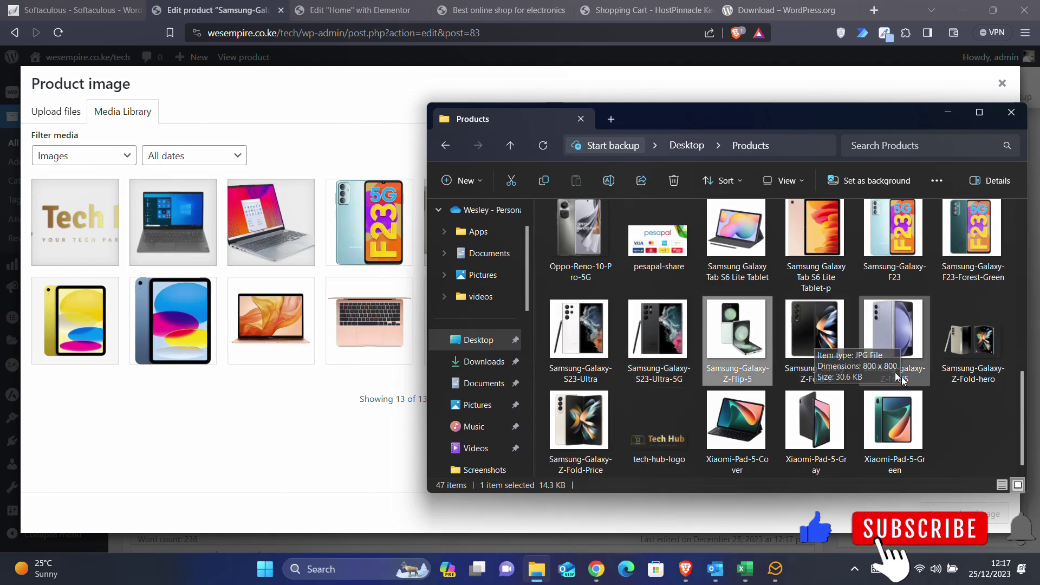
{"action": "left_click_drag", "start_coordinate": [899, 350], "coordinate": [261, 237]}
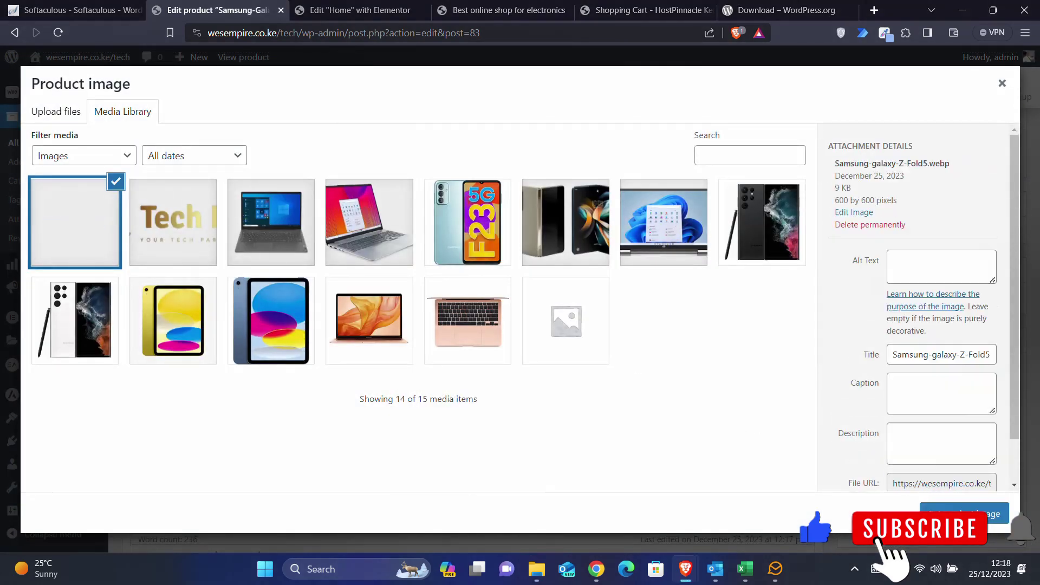
{"action": "left_click", "coordinate": [953, 513]}
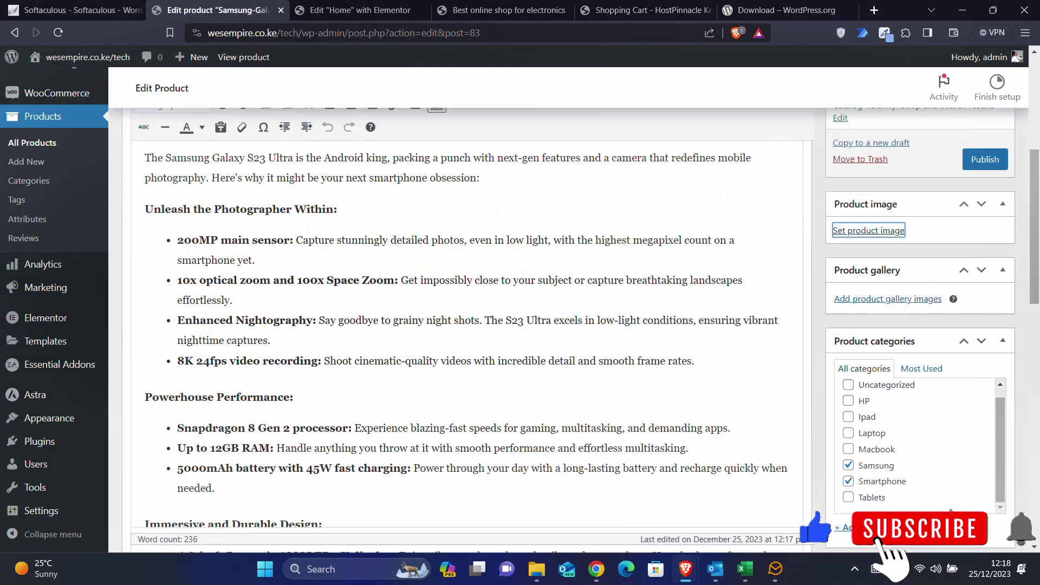
- Publish the product as Samsung-Galaxy-Z 5 Fold blue and return to All Products
{"action": "scroll", "coordinate": [887, 353], "scroll_direction": "up", "scroll_amount": 5}
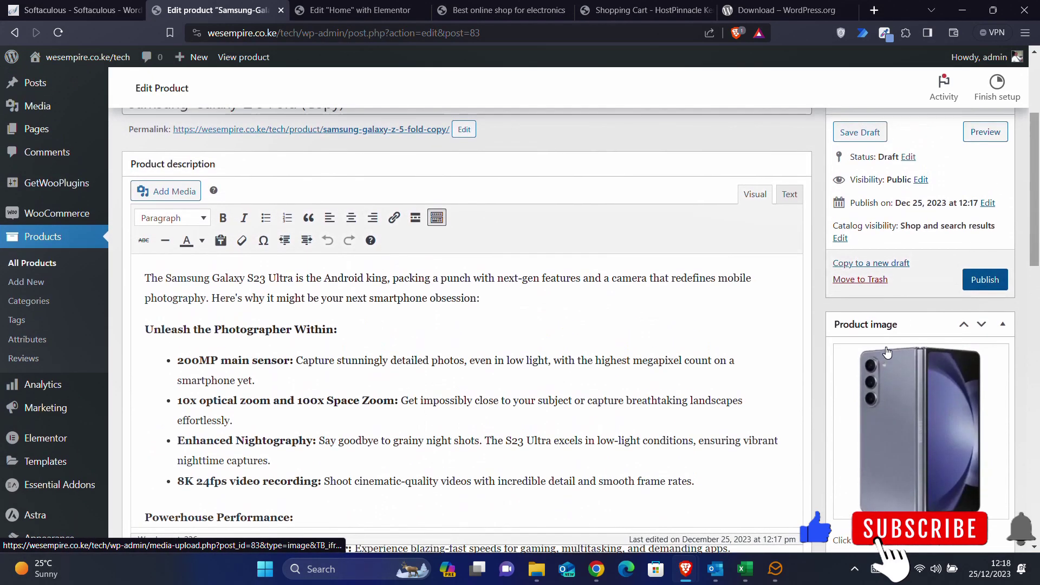
{"action": "left_click", "coordinate": [370, 284]}
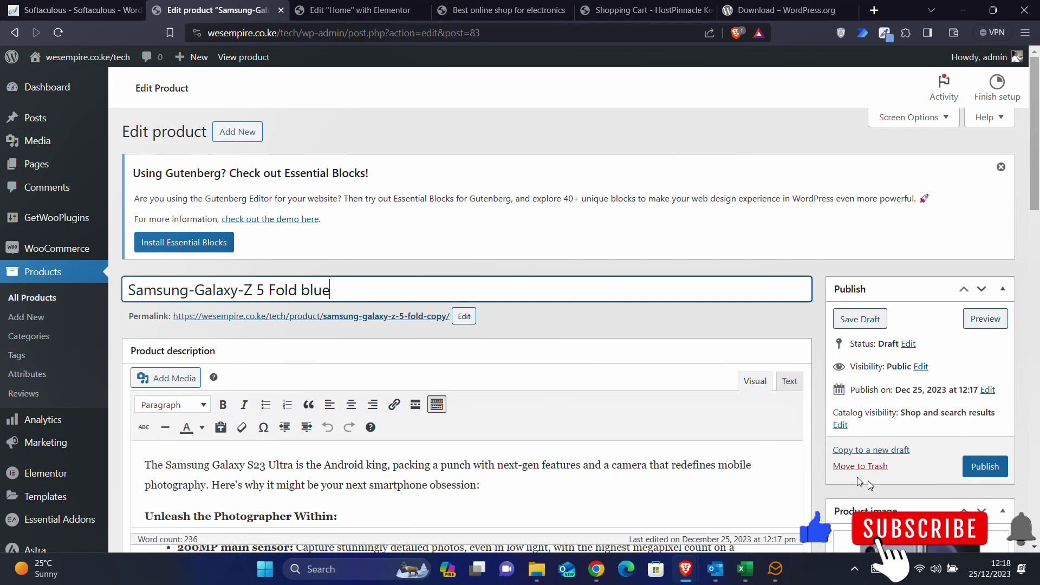
{"action": "left_click", "coordinate": [983, 472]}
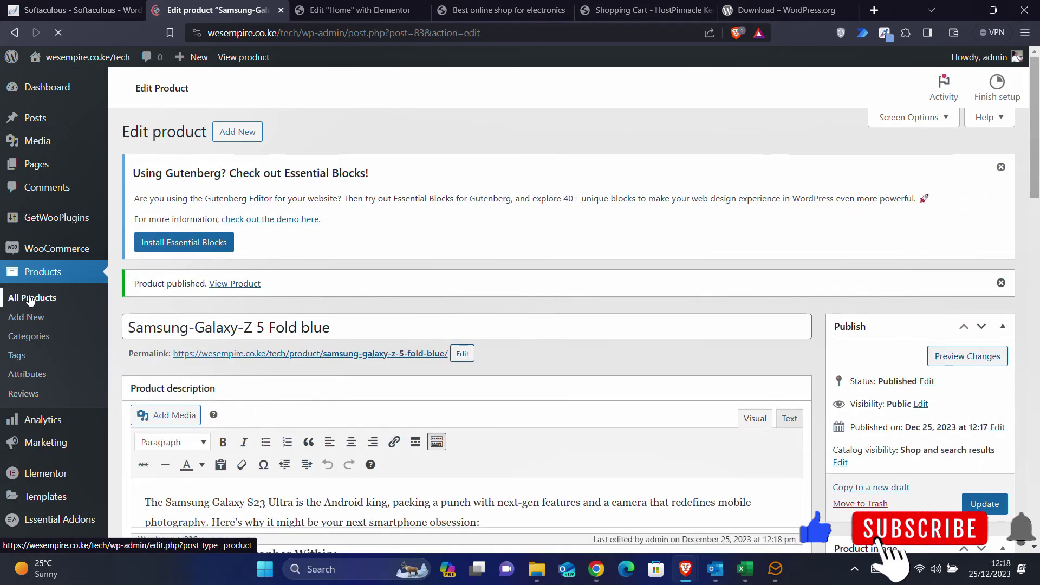
{"action": "left_click", "coordinate": [29, 300]}
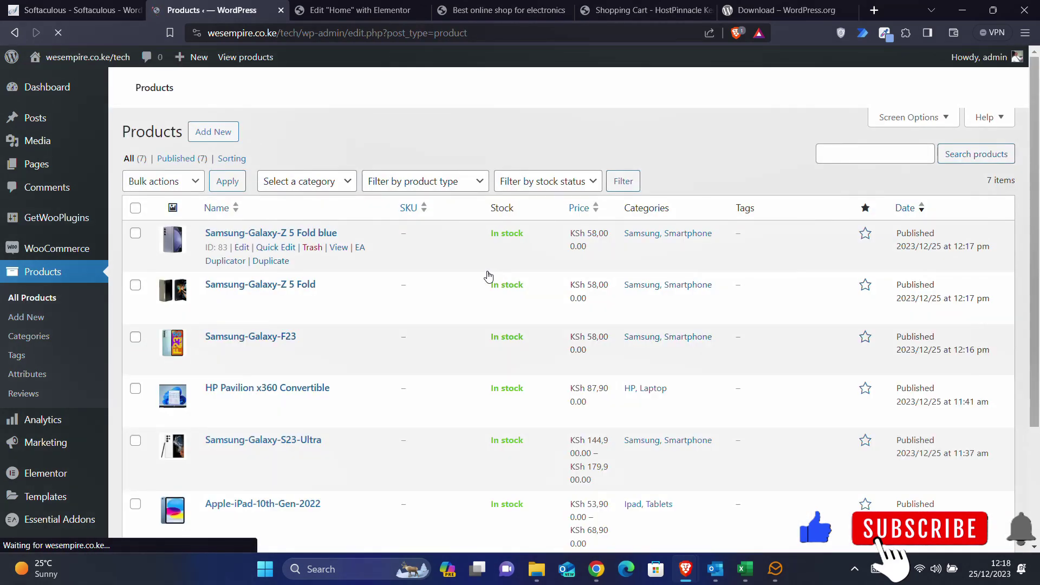
- Duplicate the HP Pavilion x360 Convertible product into a new draft
{"action": "scroll", "coordinate": [487, 275], "scroll_direction": "down", "scroll_amount": 2}
{"action": "scroll", "coordinate": [489, 276], "scroll_direction": "up", "scroll_amount": 1}
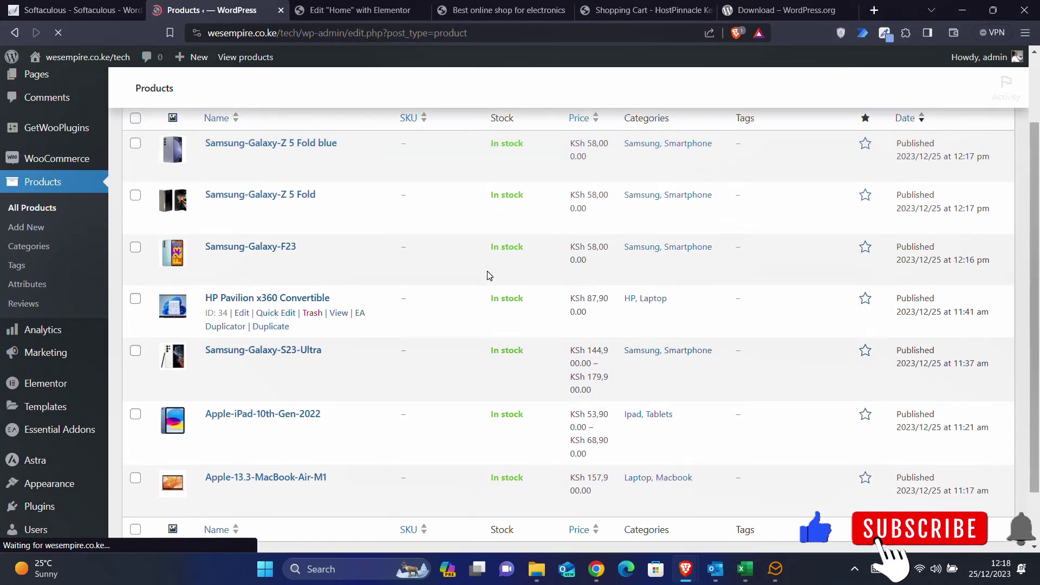
{"action": "scroll", "coordinate": [489, 276], "scroll_direction": "down", "scroll_amount": 2}
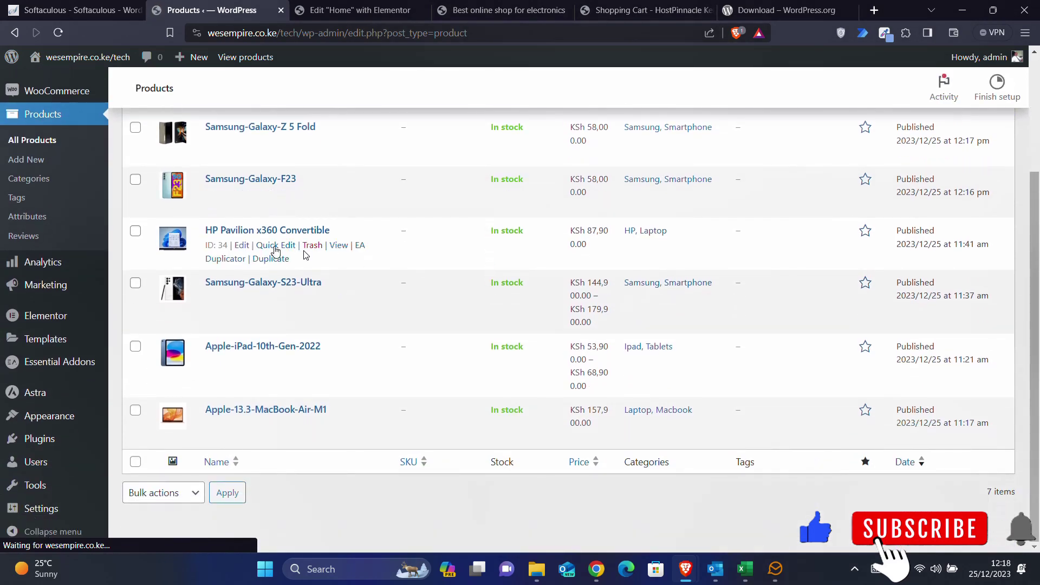
{"action": "left_click", "coordinate": [269, 262]}
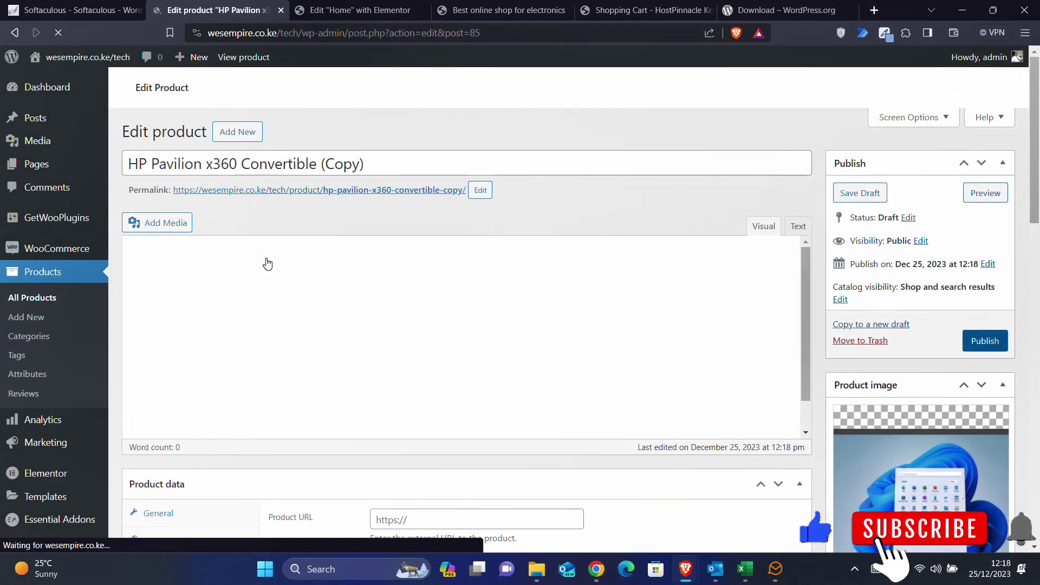
{"action": "left_click", "coordinate": [406, 165]}
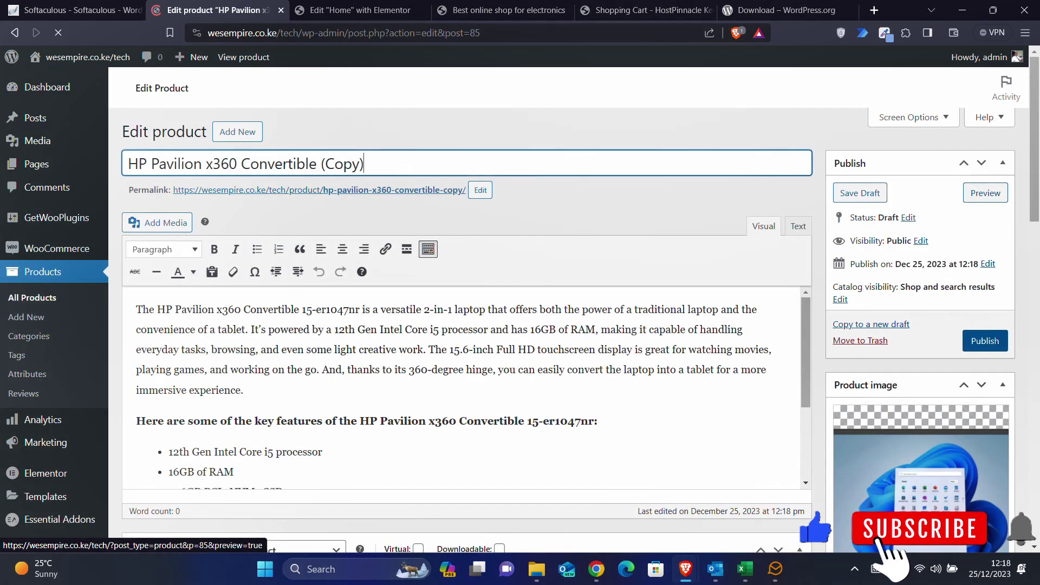
- Replace the copy's product image with the Lenovo IdeaPad photo uploaded to the Media Library
{"action": "scroll", "coordinate": [906, 504], "scroll_direction": "down", "scroll_amount": 3}
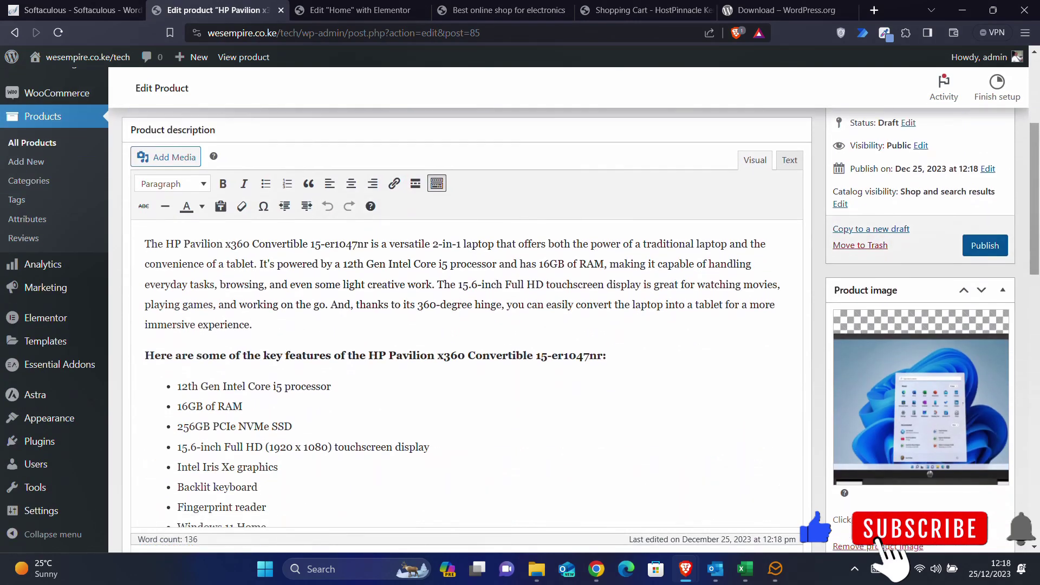
{"action": "left_click", "coordinate": [873, 524]}
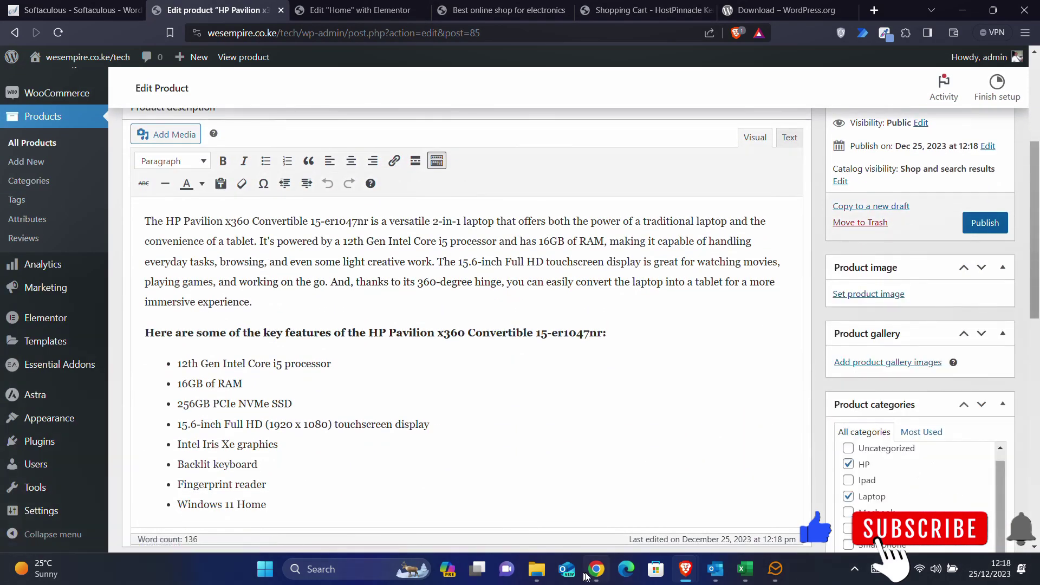
{"action": "left_click", "coordinate": [541, 572]}
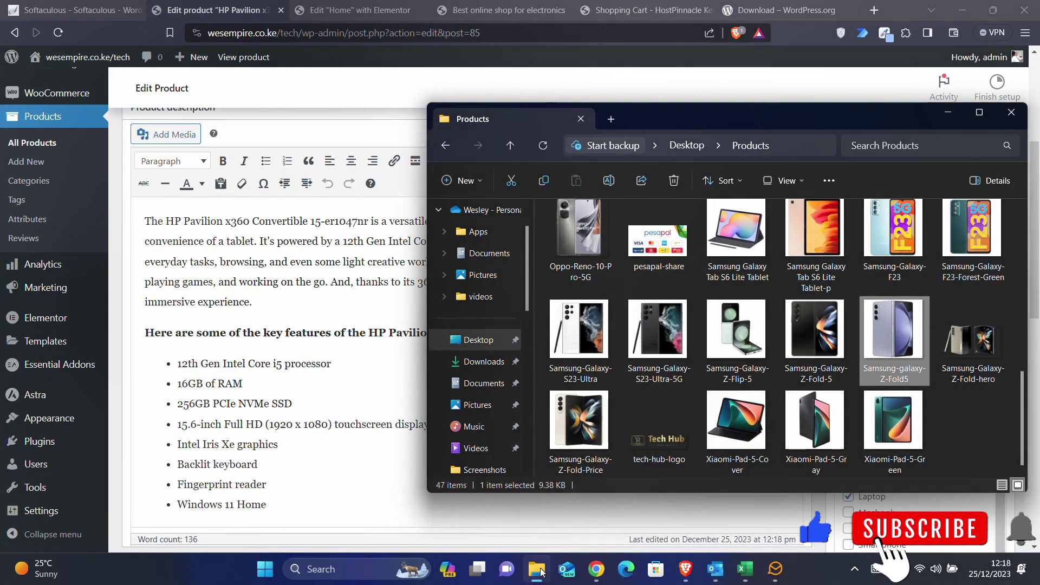
{"action": "left_click", "coordinate": [540, 573]}
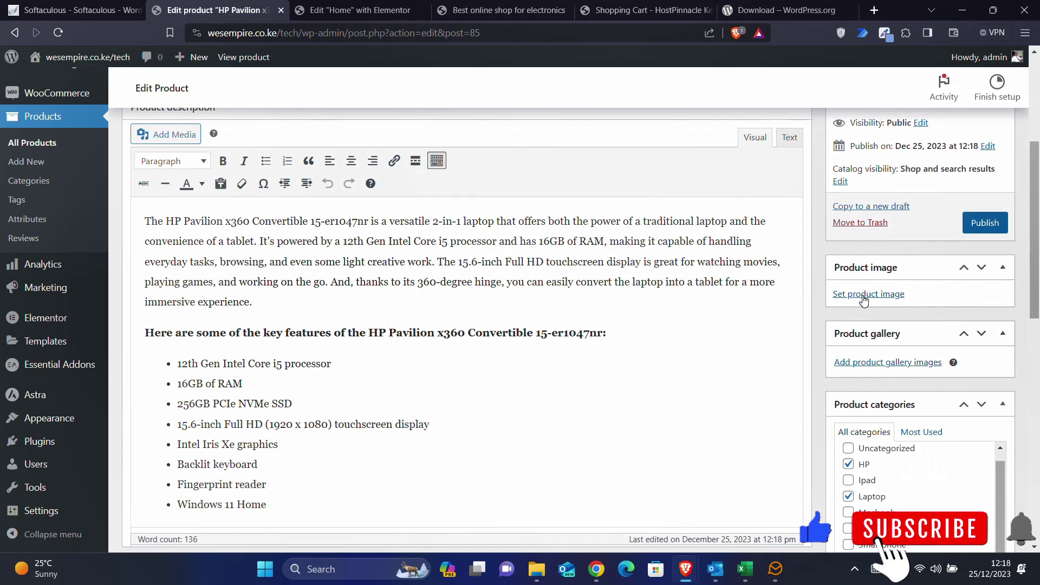
{"action": "left_click", "coordinate": [864, 294]}
{"action": "left_click", "coordinate": [536, 570]}
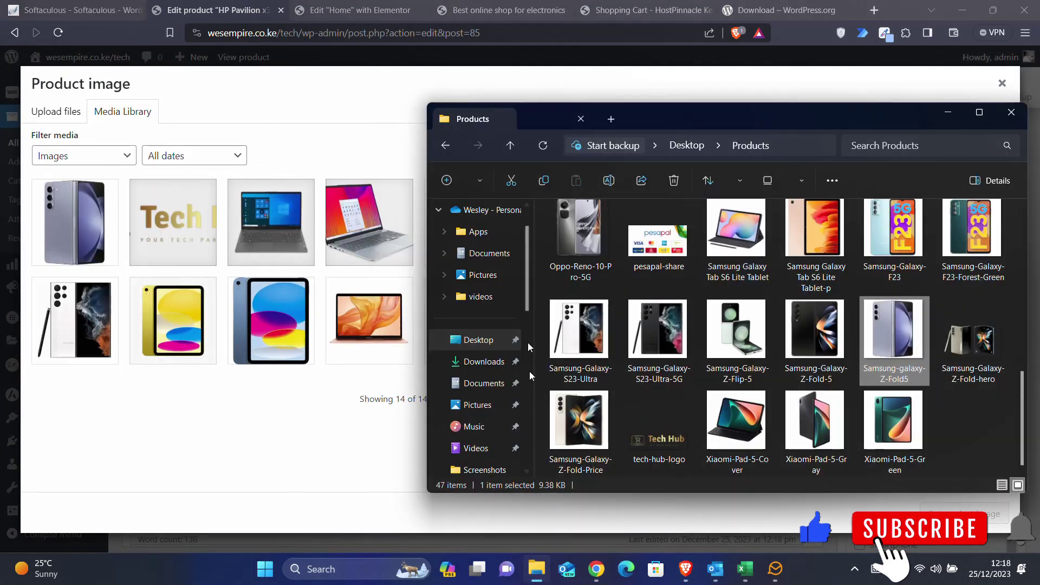
{"action": "scroll", "coordinate": [784, 287], "scroll_direction": "up", "scroll_amount": 5}
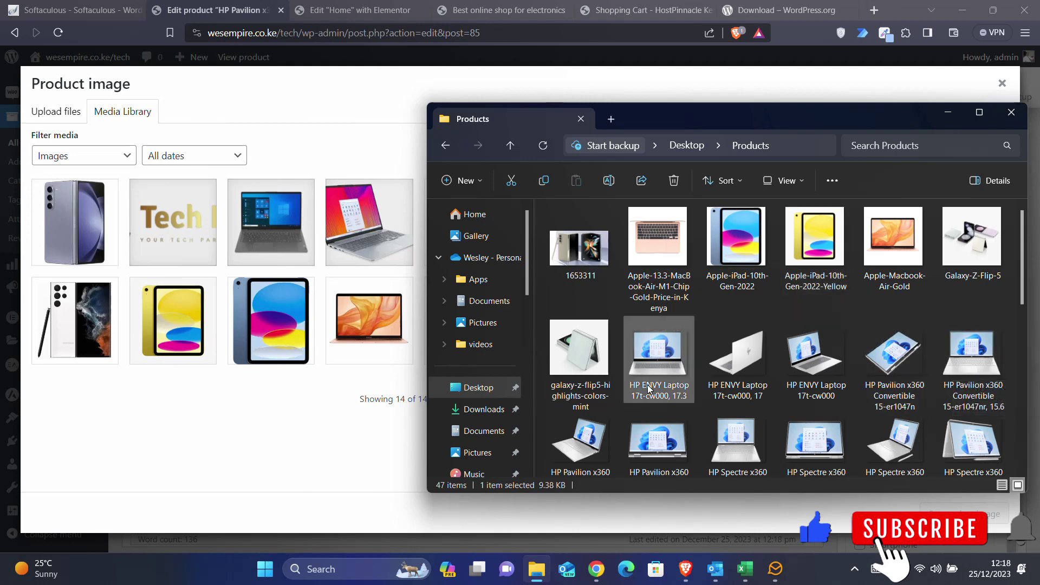
{"action": "scroll", "coordinate": [648, 386], "scroll_direction": "down", "scroll_amount": 2}
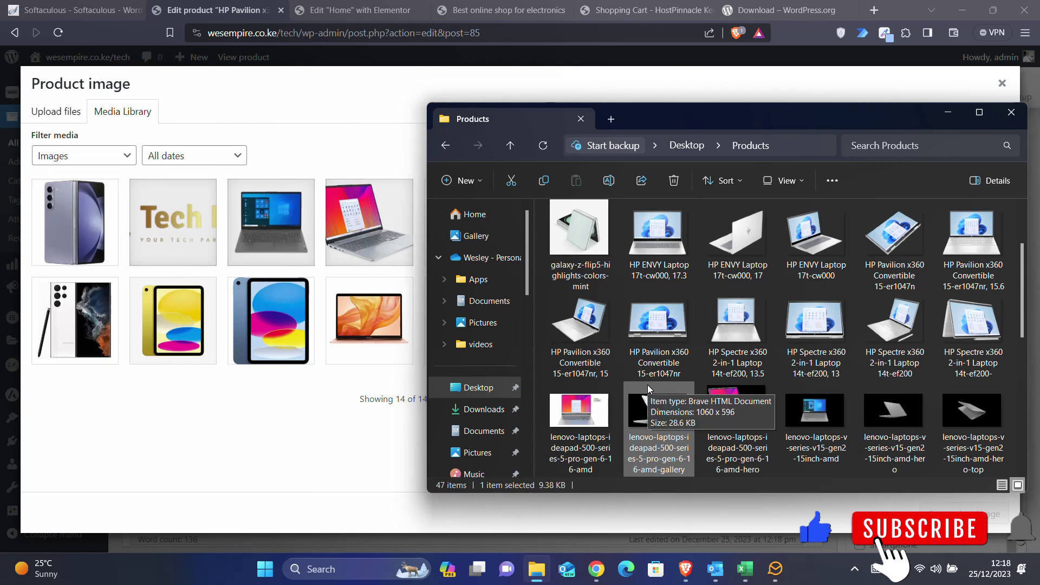
{"action": "left_click_drag", "start_coordinate": [581, 423], "coordinate": [246, 391]}
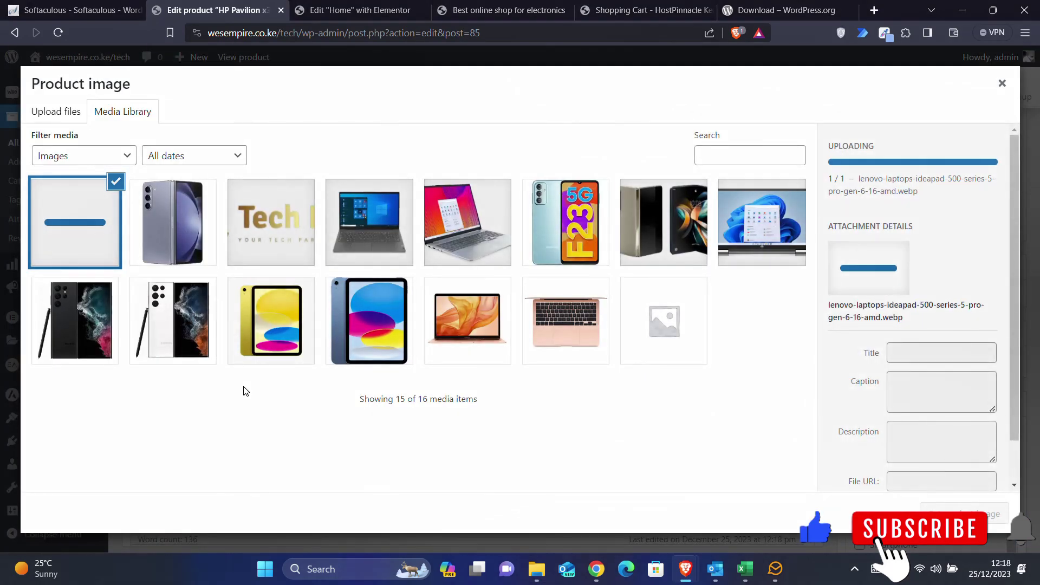
{"action": "left_click", "coordinate": [962, 514]}
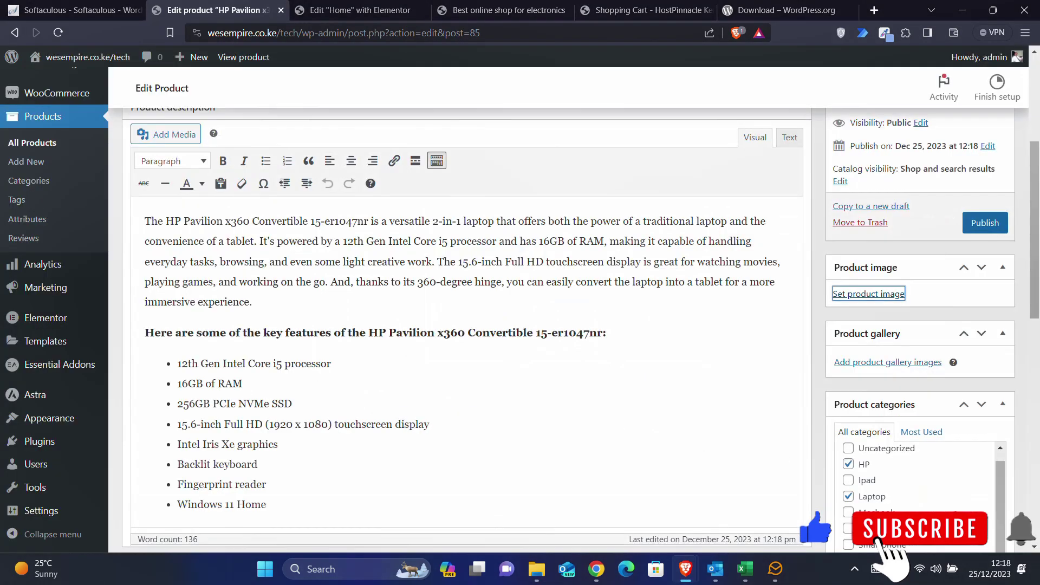
- Retitle the product 'Lenovo' and publish it
{"action": "scroll", "coordinate": [259, 254], "scroll_direction": "up", "scroll_amount": 5}
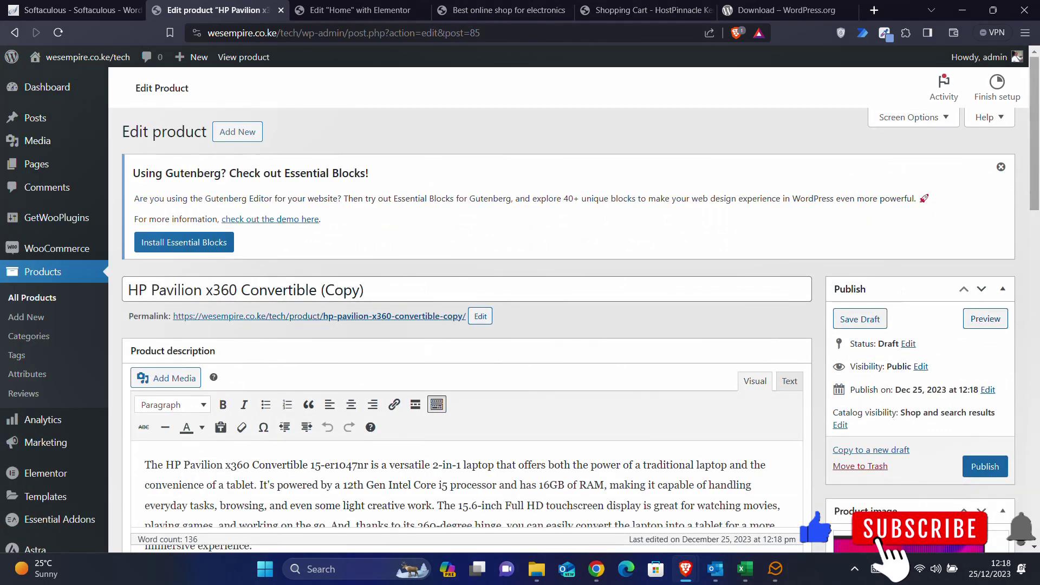
{"action": "triple_click", "coordinate": [254, 284]}
{"action": "type", "text": "Lenovo"}
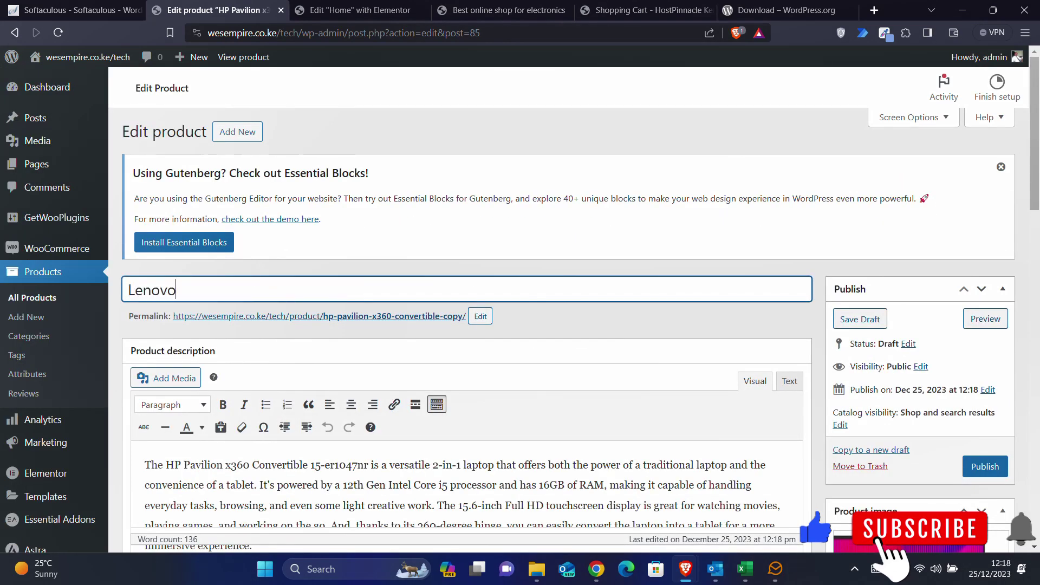
{"action": "scroll", "coordinate": [288, 287], "scroll_direction": "down", "scroll_amount": 2}
{"action": "left_click", "coordinate": [982, 348]}
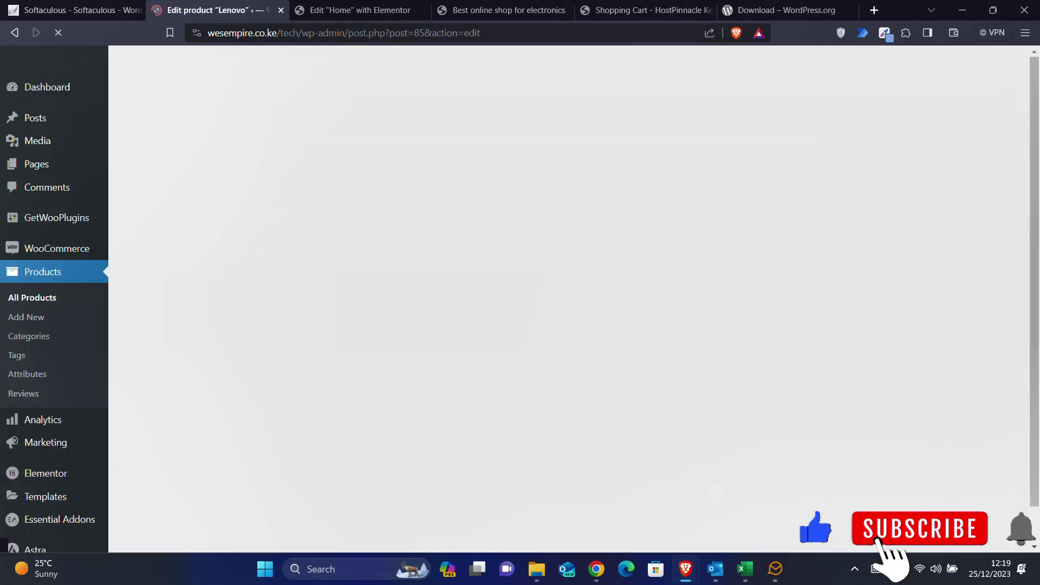
- Create a new draft copy of the published Lenovo product
{"action": "scroll", "coordinate": [989, 423], "scroll_direction": "down", "scroll_amount": 3}
{"action": "scroll", "coordinate": [988, 423], "scroll_direction": "up", "scroll_amount": 1}
{"action": "scroll", "coordinate": [829, 290], "scroll_direction": "up", "scroll_amount": 2}
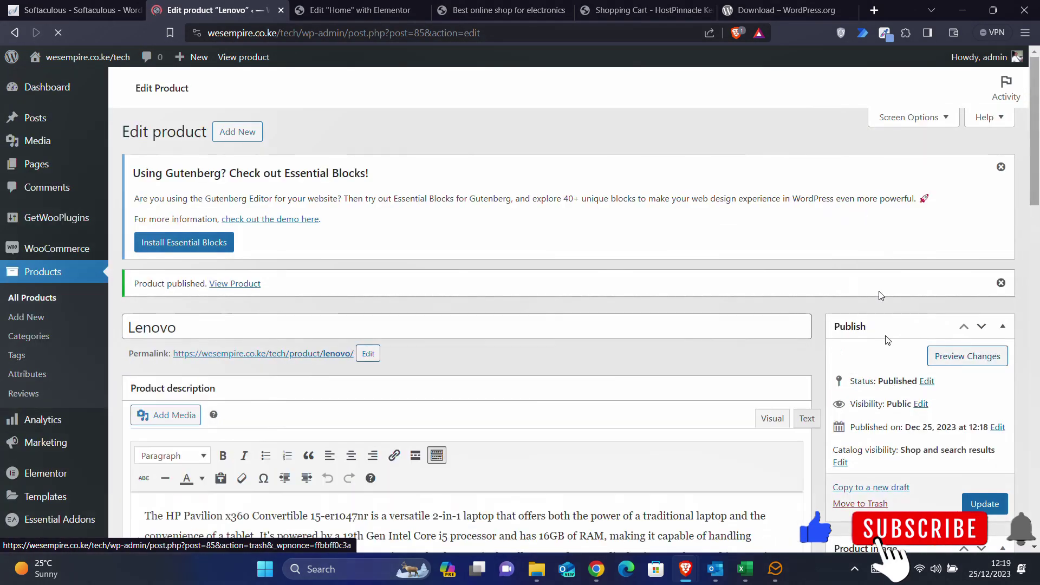
{"action": "left_click", "coordinate": [859, 489]}
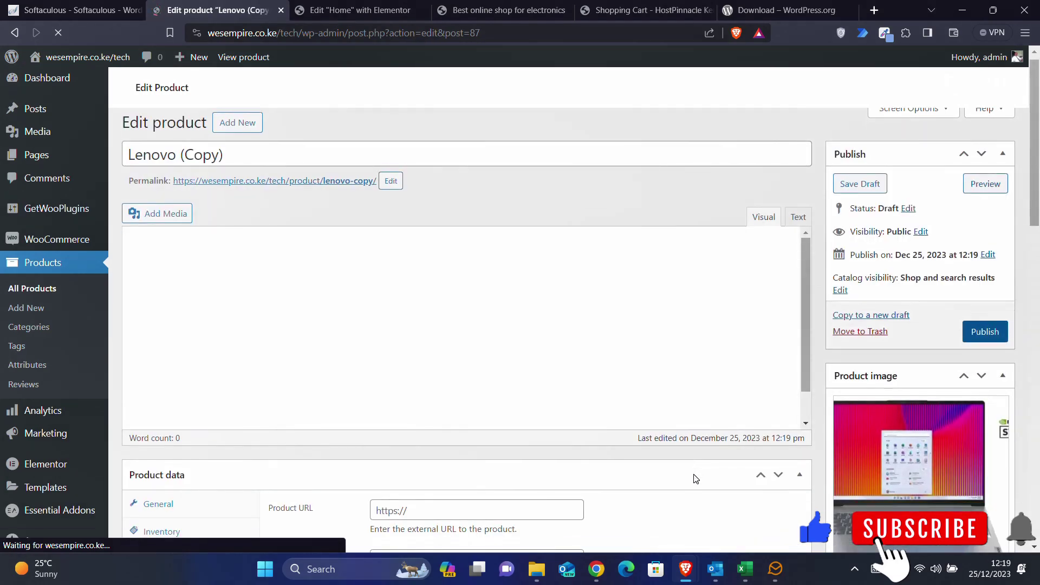
- Swap the product image for the uploaded HP ENVY Laptop 17t-cw000, 17.3 photo
{"action": "scroll", "coordinate": [696, 479], "scroll_direction": "down", "scroll_amount": 2}
{"action": "scroll", "coordinate": [839, 515], "scroll_direction": "up", "scroll_amount": 3}
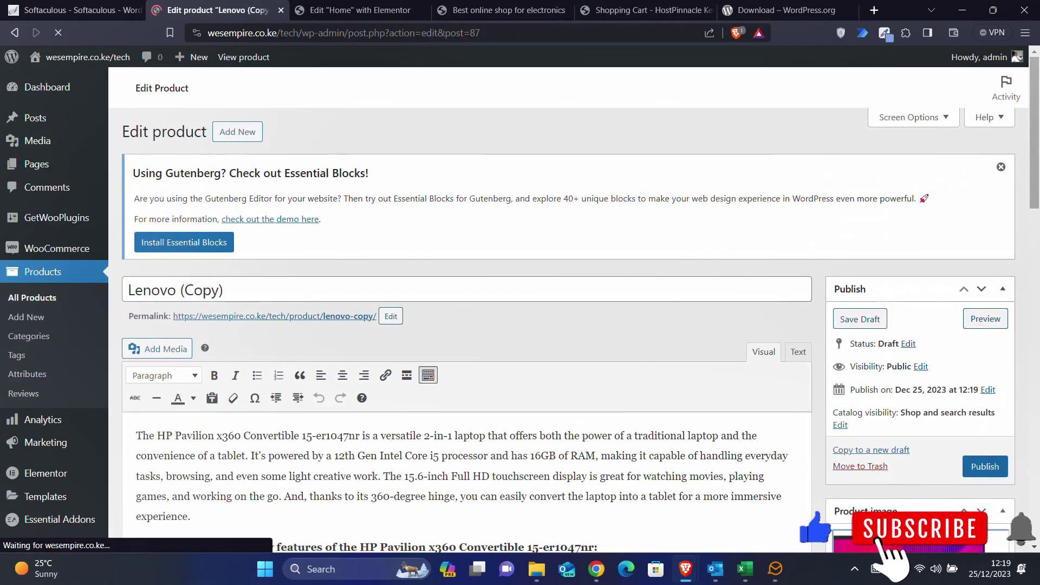
{"action": "scroll", "coordinate": [839, 488], "scroll_direction": "down", "scroll_amount": 5}
{"action": "left_click", "coordinate": [852, 468]}
{"action": "left_click", "coordinate": [858, 238]}
{"action": "left_click", "coordinate": [536, 569]}
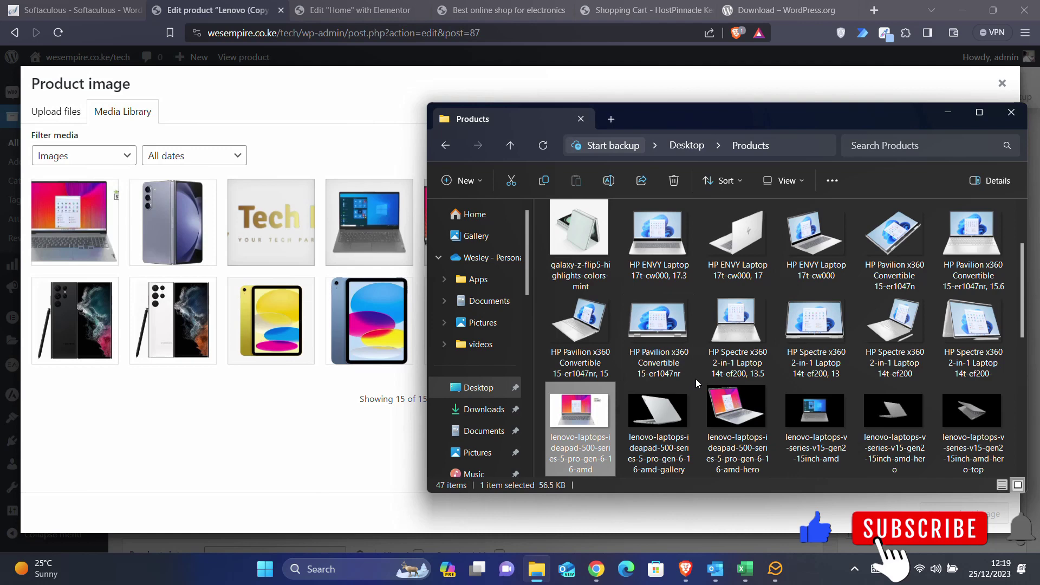
{"action": "scroll", "coordinate": [695, 378], "scroll_direction": "down", "scroll_amount": 2}
{"action": "scroll", "coordinate": [695, 378], "scroll_direction": "up", "scroll_amount": 2}
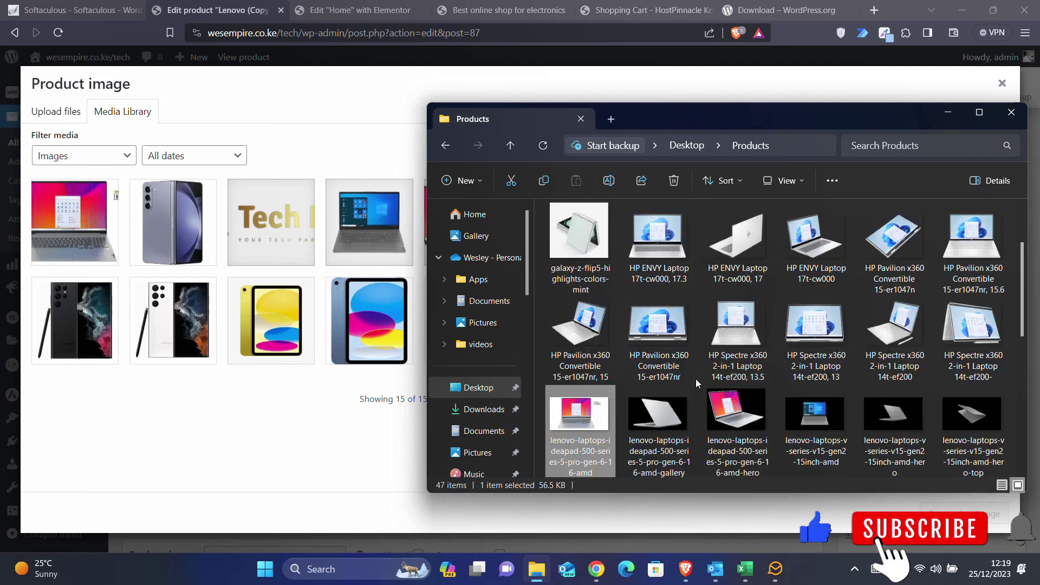
{"action": "scroll", "coordinate": [696, 379], "scroll_direction": "up", "scroll_amount": 2}
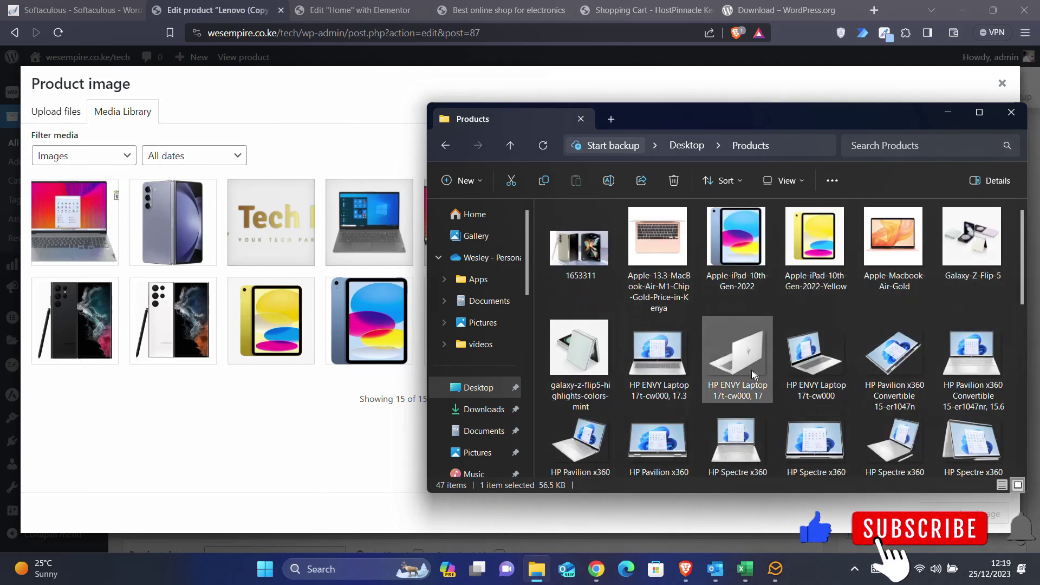
{"action": "left_click_drag", "start_coordinate": [660, 360], "coordinate": [295, 312]}
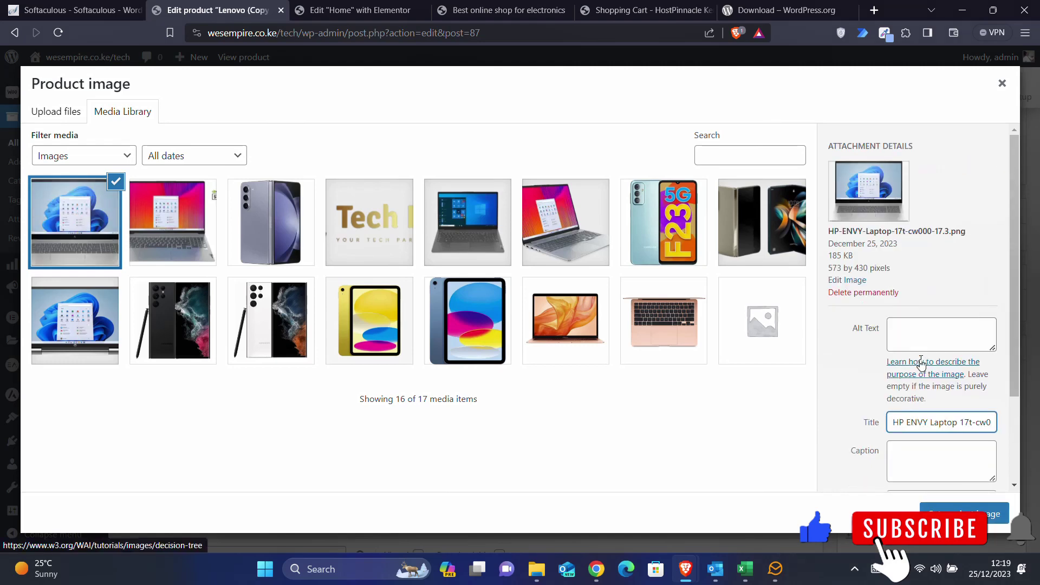
{"action": "key", "text": "ctrl+a"}
{"action": "left_click", "coordinate": [964, 514]}
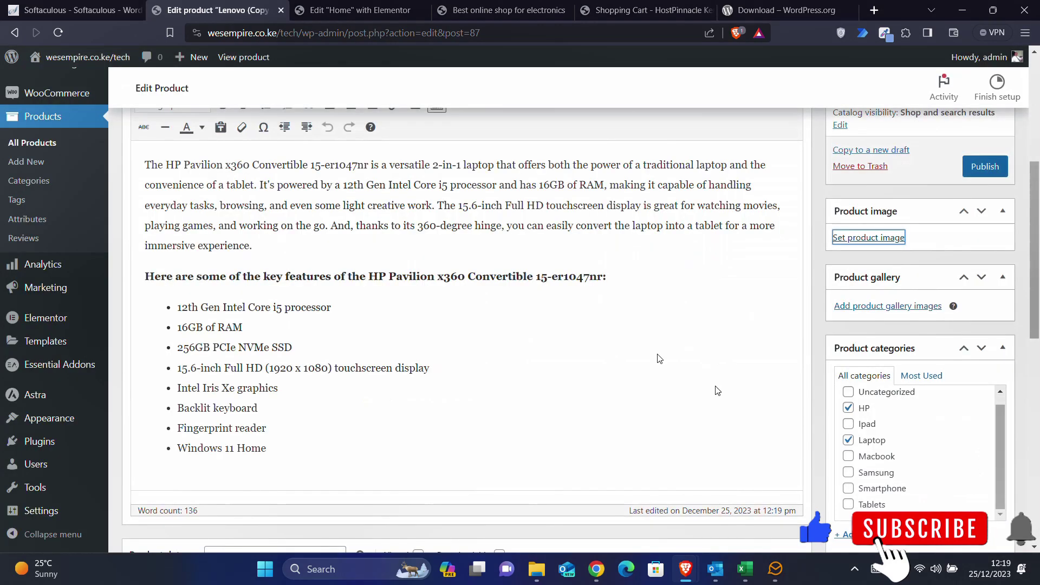
- Rename the Lenovo (Copy) title to 'HP ENVY' and publish it
{"action": "scroll", "coordinate": [261, 254], "scroll_direction": "up", "scroll_amount": 5}
{"action": "left_click", "coordinate": [236, 290]}
{"action": "key", "text": "ctrl+a"}
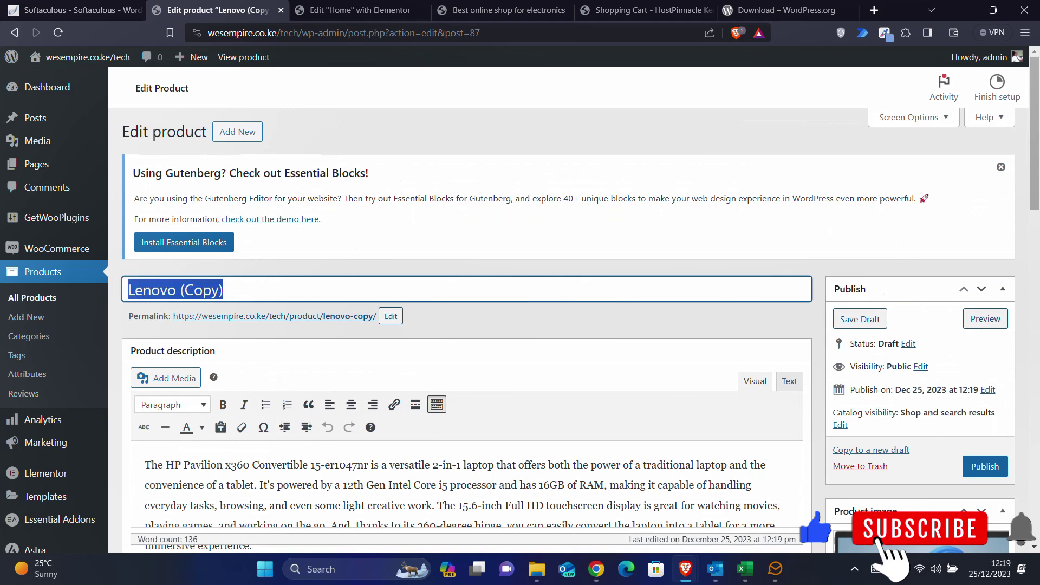
{"action": "key", "text": "ctrl+v"}
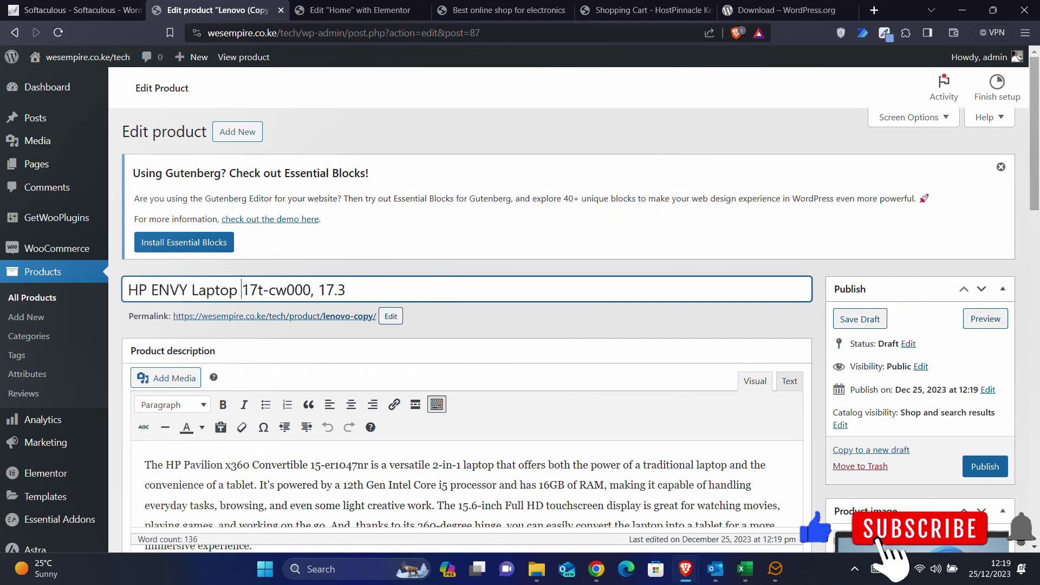
{"action": "left_click_drag", "start_coordinate": [191, 290], "coordinate": [497, 341]}
{"action": "key", "text": "BackSpace"}
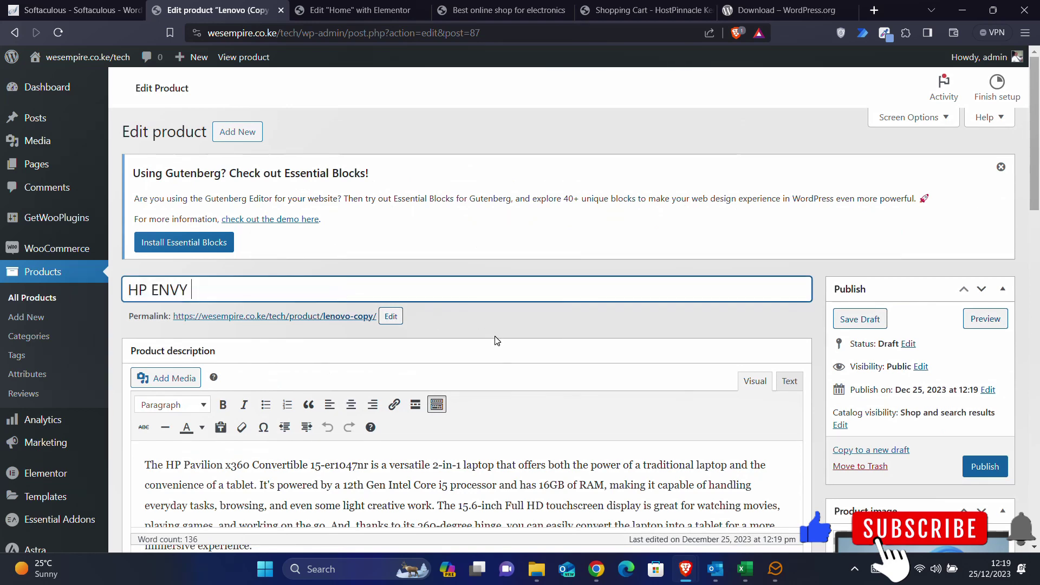
{"action": "left_click", "coordinate": [975, 468]}
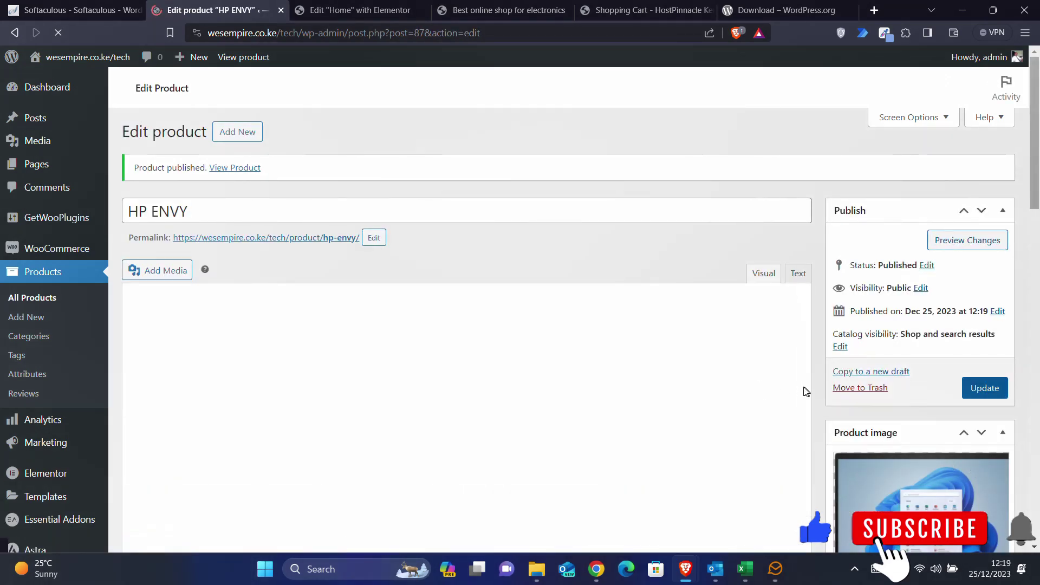
{"action": "scroll", "coordinate": [815, 391], "scroll_direction": "down", "scroll_amount": 5}
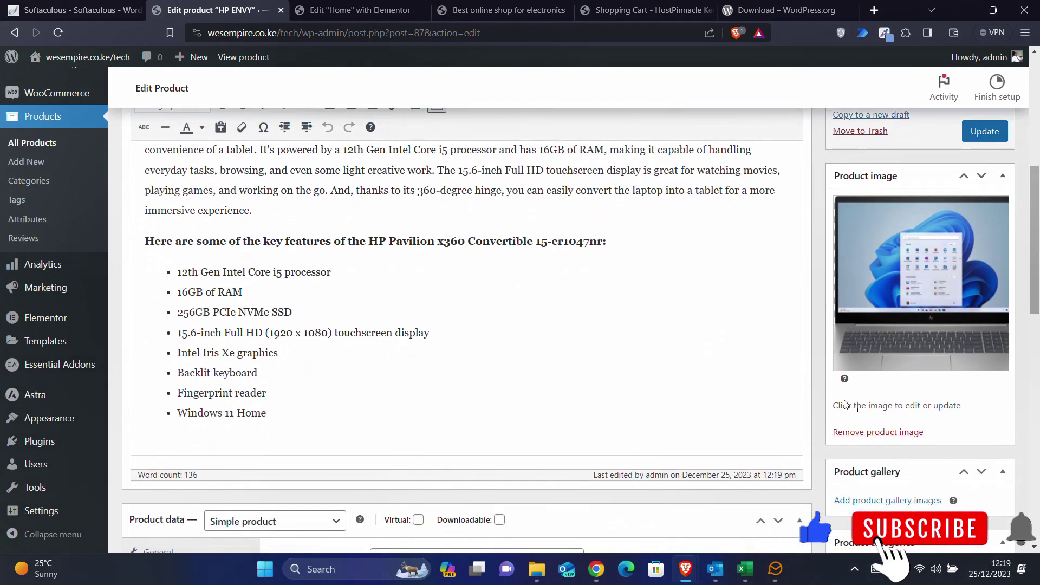
{"action": "scroll", "coordinate": [861, 307], "scroll_direction": "up", "scroll_amount": 5}
- Make a new draft copy of HP ENVY and give it another HP ENVY laptop photo
{"action": "left_click", "coordinate": [865, 412]}
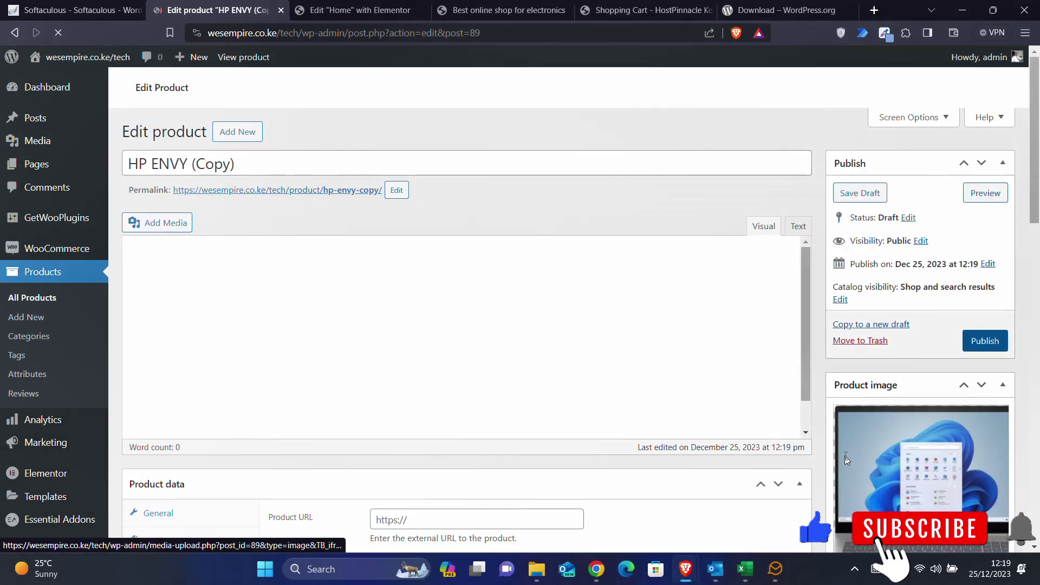
{"action": "scroll", "coordinate": [846, 461], "scroll_direction": "down", "scroll_amount": 3}
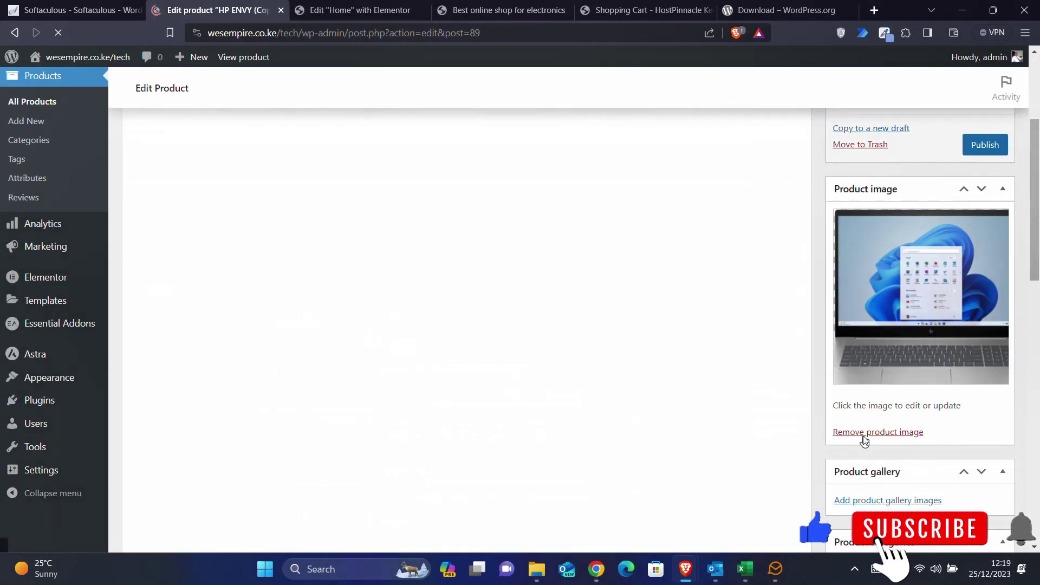
{"action": "scroll", "coordinate": [866, 460], "scroll_direction": "down", "scroll_amount": 5}
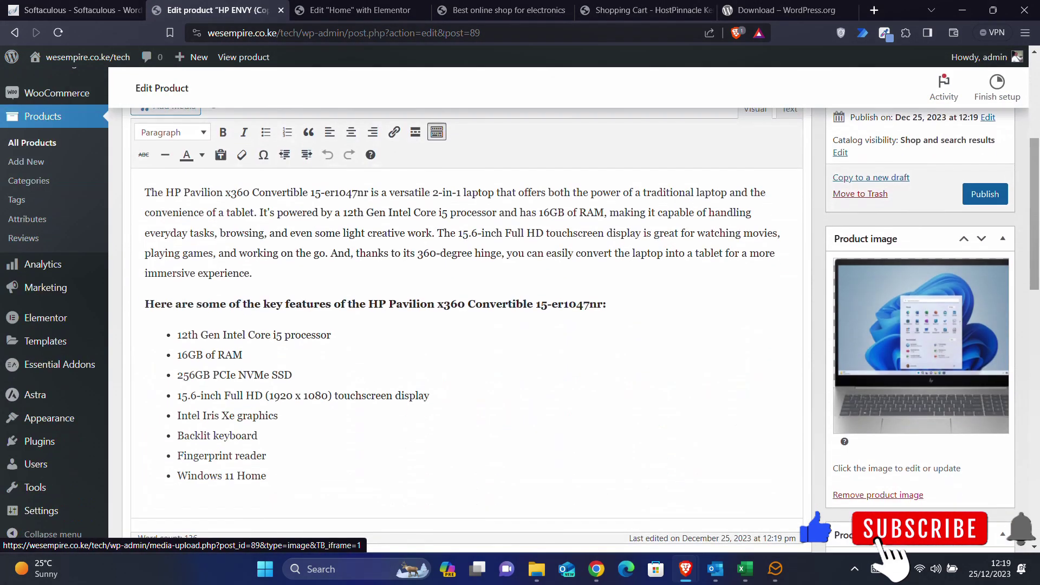
{"action": "left_click", "coordinate": [865, 469]}
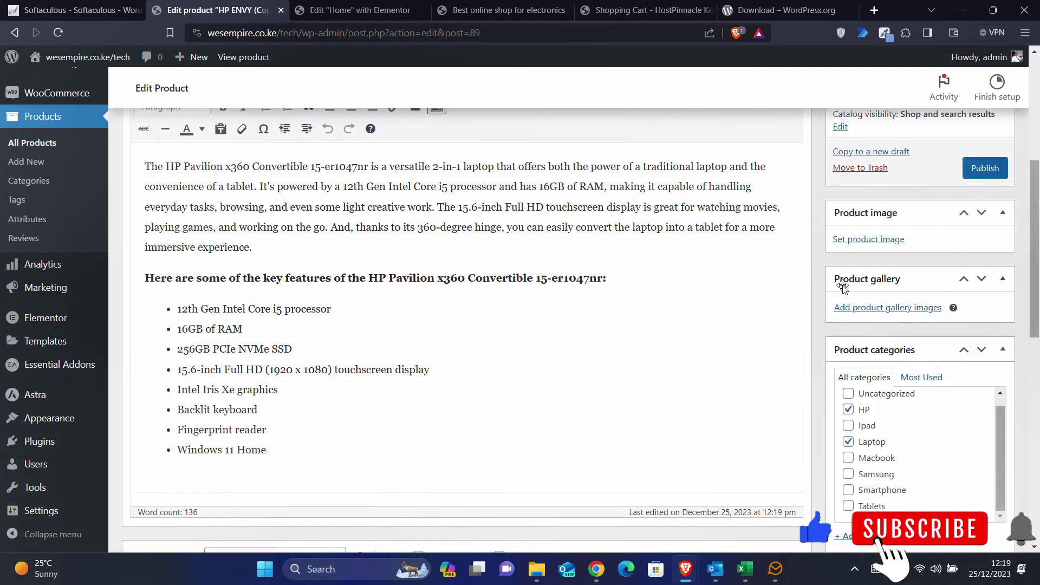
{"action": "left_click", "coordinate": [863, 242]}
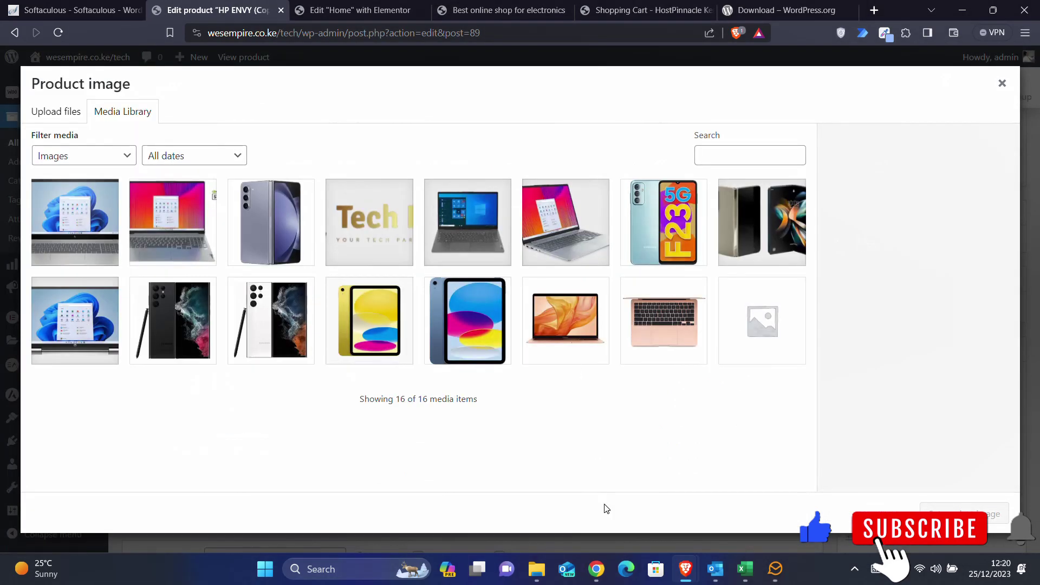
{"action": "left_click", "coordinate": [542, 570]}
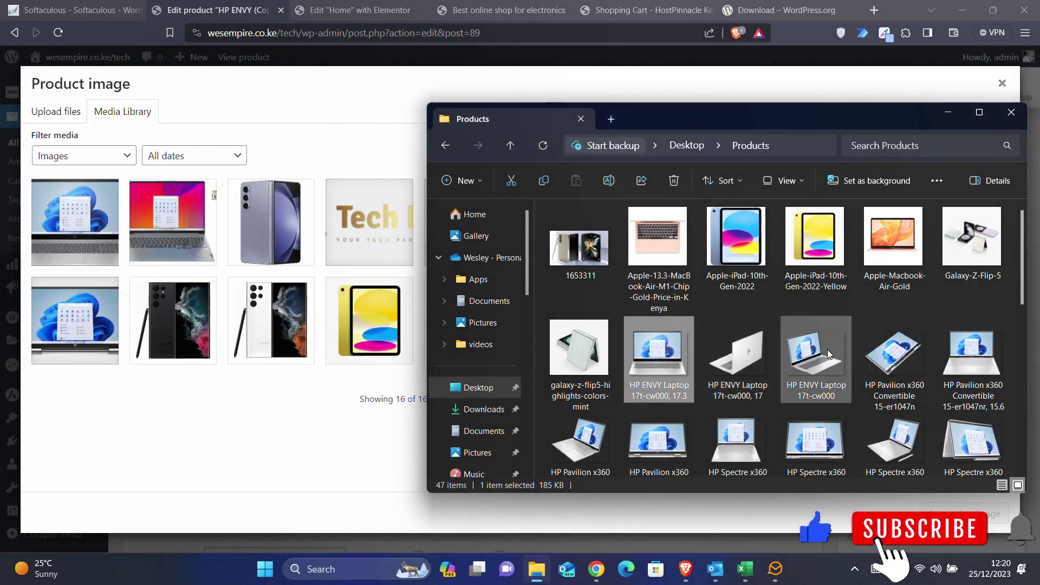
{"action": "left_click_drag", "start_coordinate": [738, 352], "coordinate": [314, 359]}
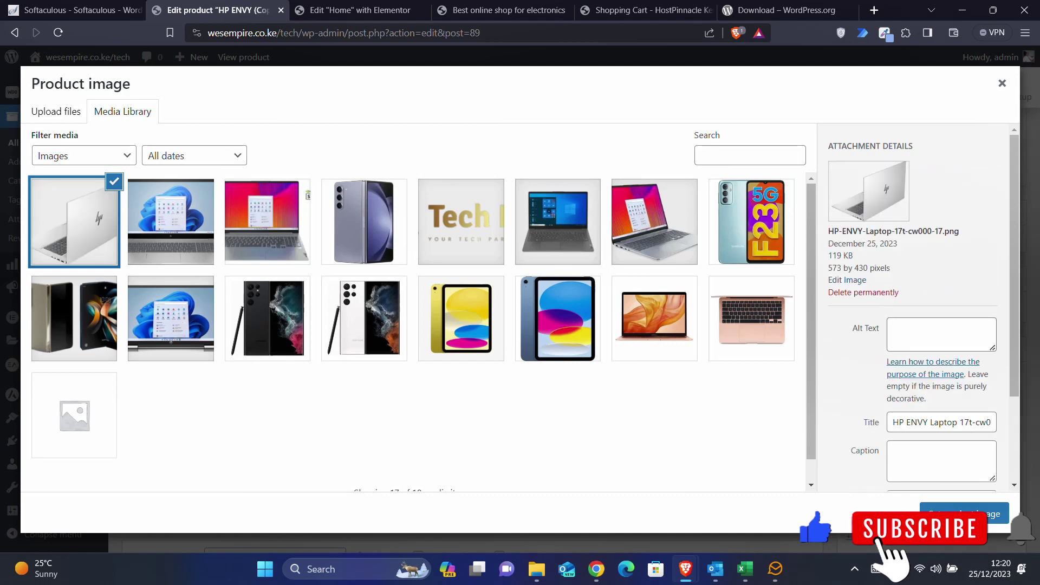
{"action": "left_click", "coordinate": [955, 513]}
- Title the copy 'HP ENVY white', publish it, and go back to All Products
{"action": "scroll", "coordinate": [504, 329], "scroll_direction": "up", "scroll_amount": 5}
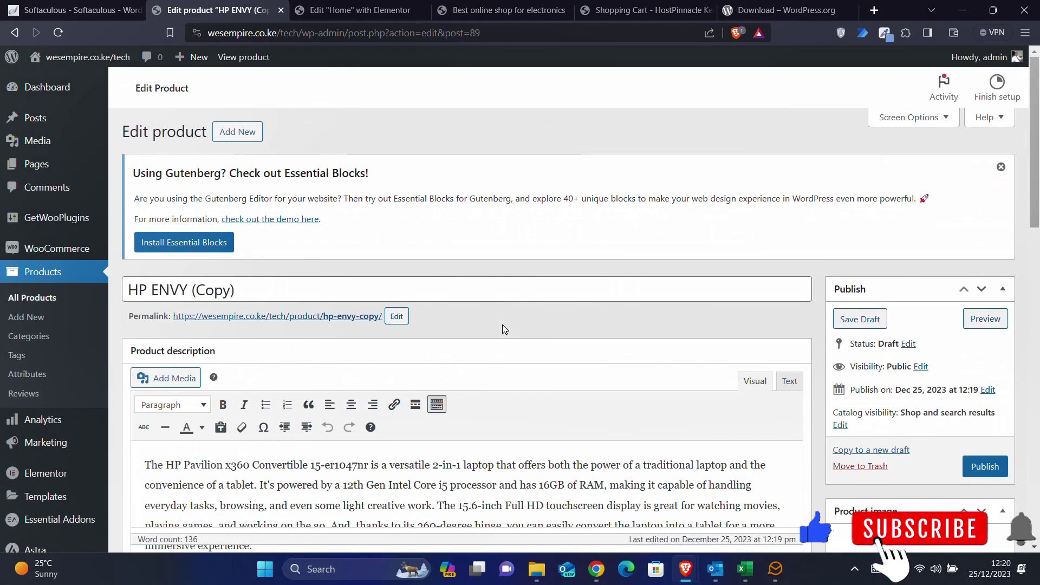
{"action": "left_click", "coordinate": [292, 301]}
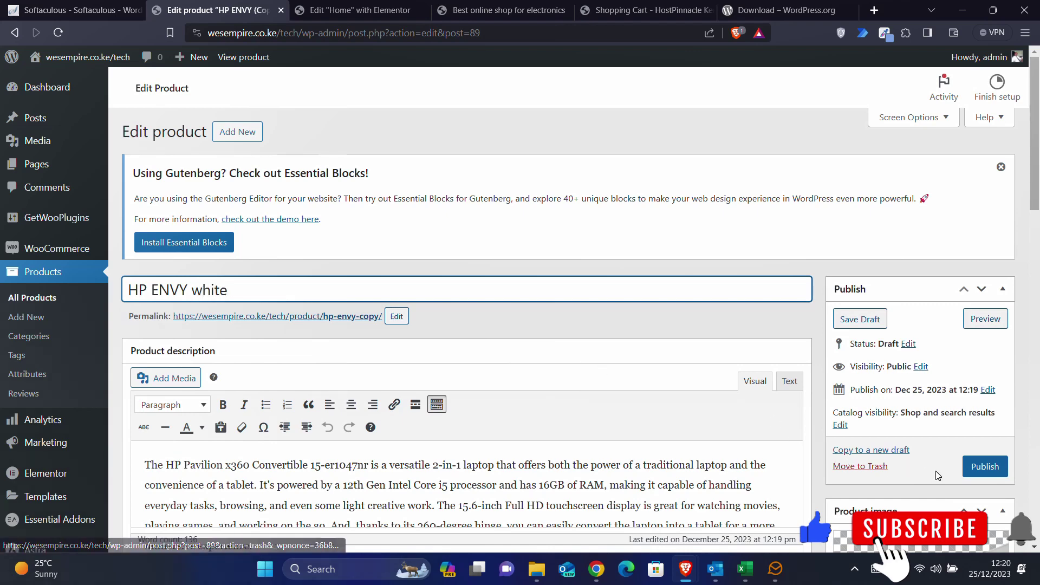
{"action": "scroll", "coordinate": [867, 466], "scroll_direction": "down", "scroll_amount": 5}
{"action": "scroll", "coordinate": [945, 449], "scroll_direction": "up", "scroll_amount": 1}
{"action": "left_click", "coordinate": [979, 242]}
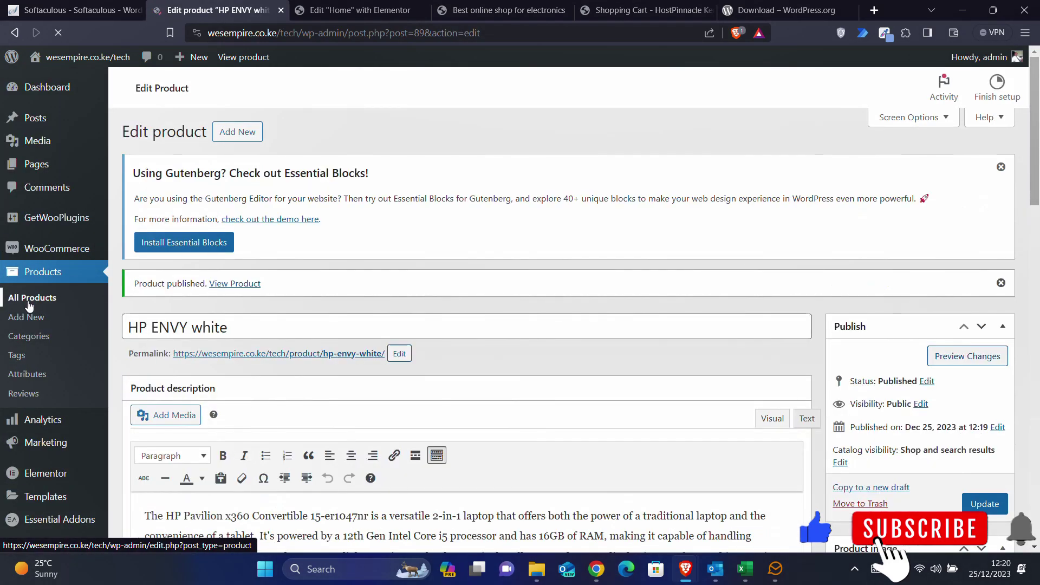
{"action": "left_click", "coordinate": [29, 306]}
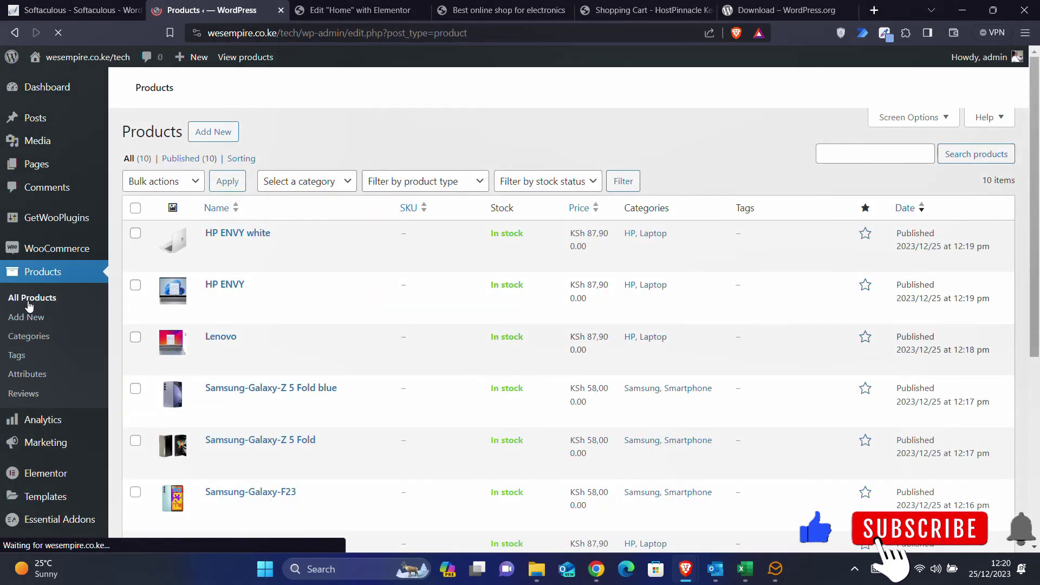
- Duplicate the Apple-iPad-10th-Gen-2022 product
{"action": "scroll", "coordinate": [305, 304], "scroll_direction": "down", "scroll_amount": 6}
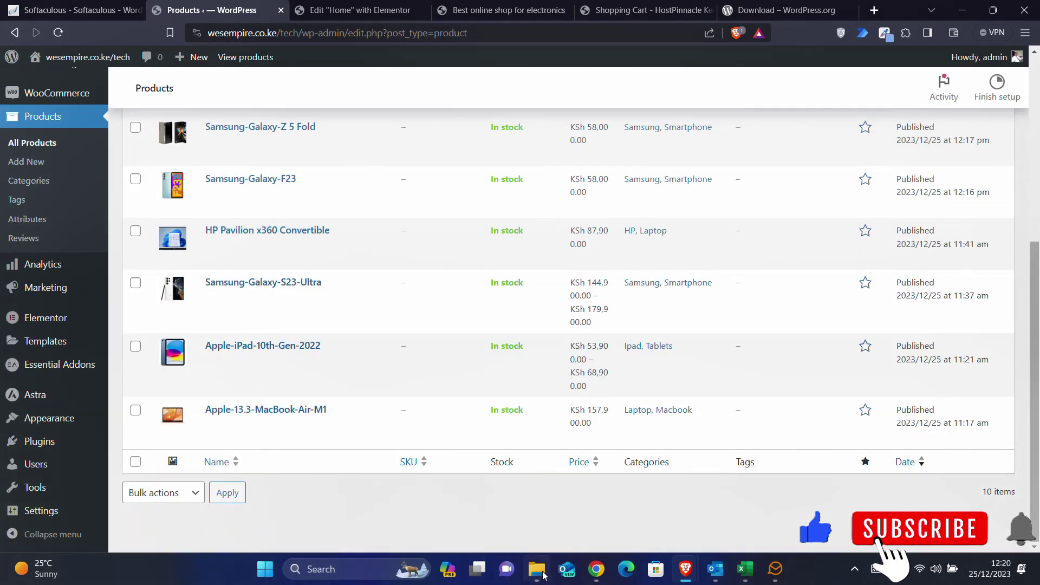
{"action": "left_click", "coordinate": [543, 574]}
{"action": "scroll", "coordinate": [747, 347], "scroll_direction": "down", "scroll_amount": 8}
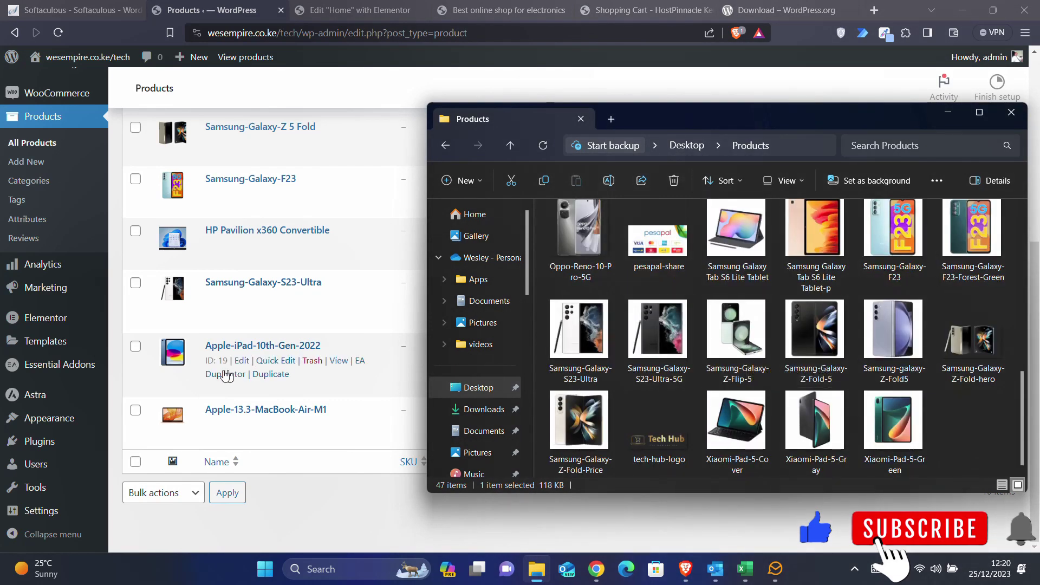
{"action": "left_click", "coordinate": [284, 375]}
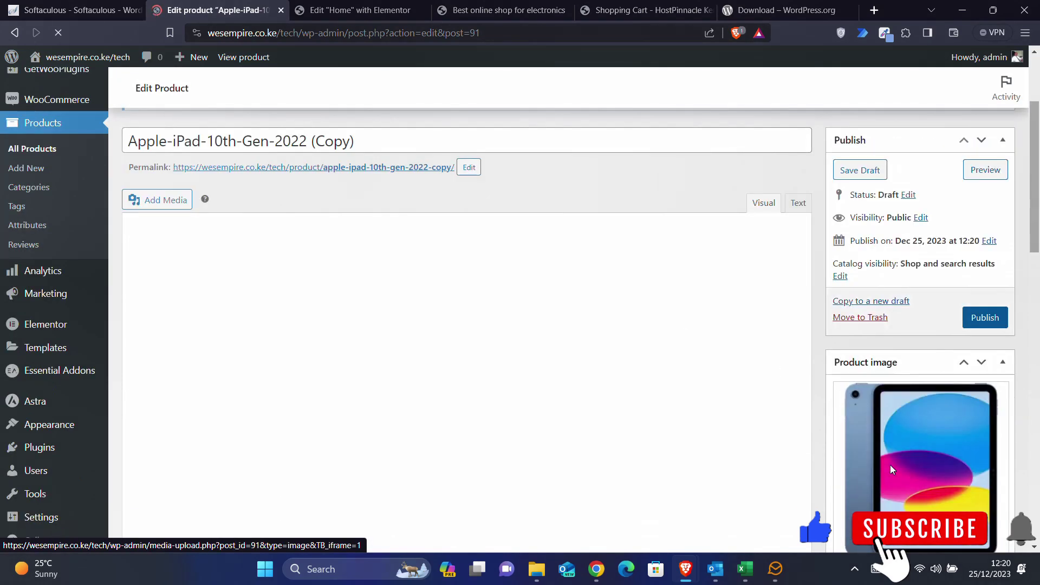
- Replace the iPad copy's image with the uploaded Xiaomi-Pad-5-Cover picture
{"action": "scroll", "coordinate": [891, 469], "scroll_direction": "down", "scroll_amount": 6}
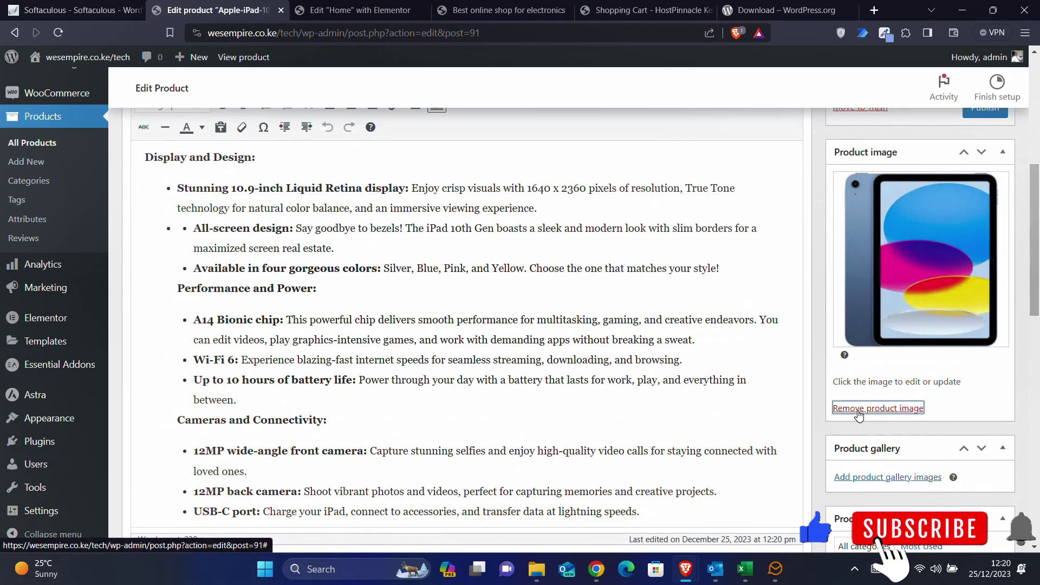
{"action": "left_click", "coordinate": [859, 407]}
{"action": "left_click", "coordinate": [841, 181]}
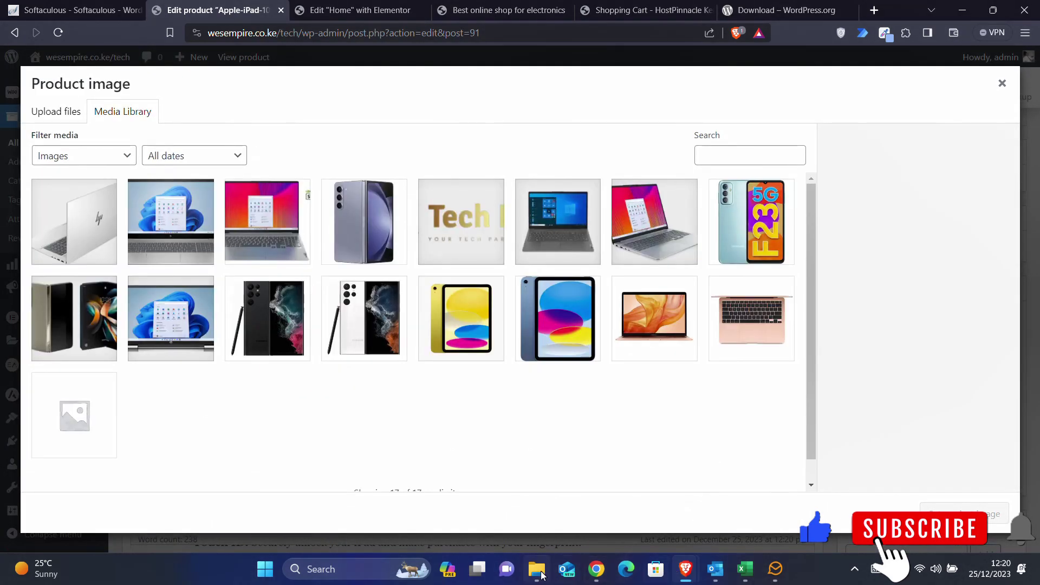
{"action": "left_click", "coordinate": [538, 570]}
{"action": "left_click_drag", "start_coordinate": [755, 430], "coordinate": [331, 377]}
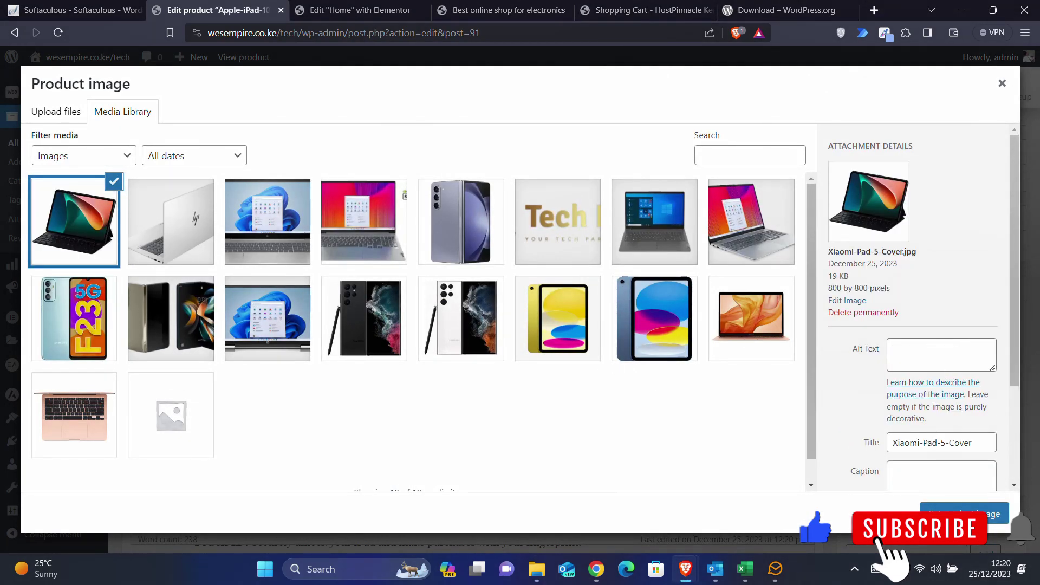
{"action": "left_click_drag", "start_coordinate": [937, 443], "coordinate": [837, 448]}
{"action": "left_click", "coordinate": [967, 512]}
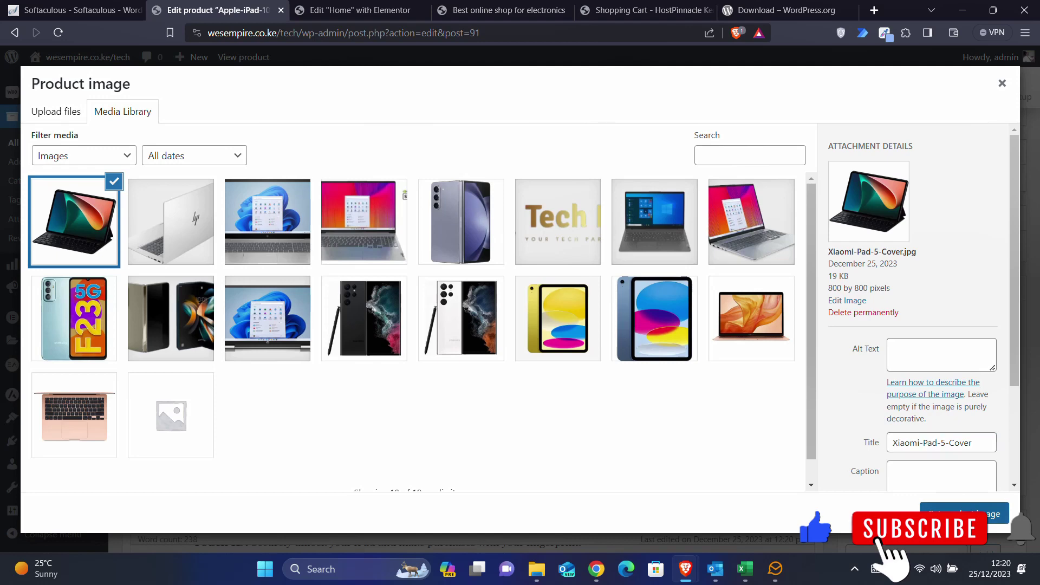
- Retitle the product 'Xiaomi-Pad', publish it, and start a new draft copy
{"action": "scroll", "coordinate": [279, 225], "scroll_direction": "up", "scroll_amount": 7}
{"action": "triple_click", "coordinate": [227, 289]}
{"action": "type", "text": "Xiaomi-Pad"}
{"action": "left_click", "coordinate": [996, 467]}
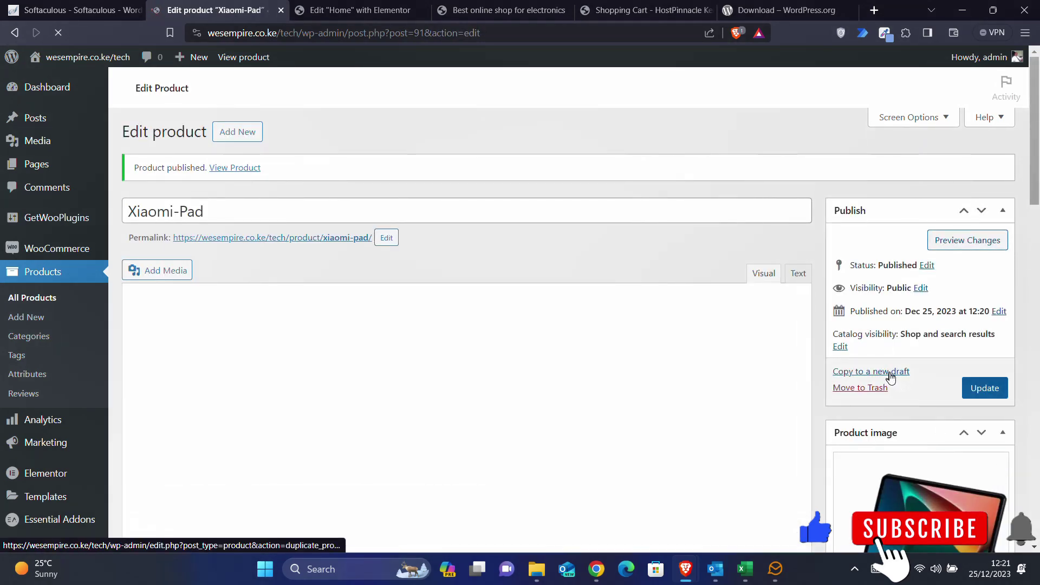
{"action": "left_click", "coordinate": [872, 487]}
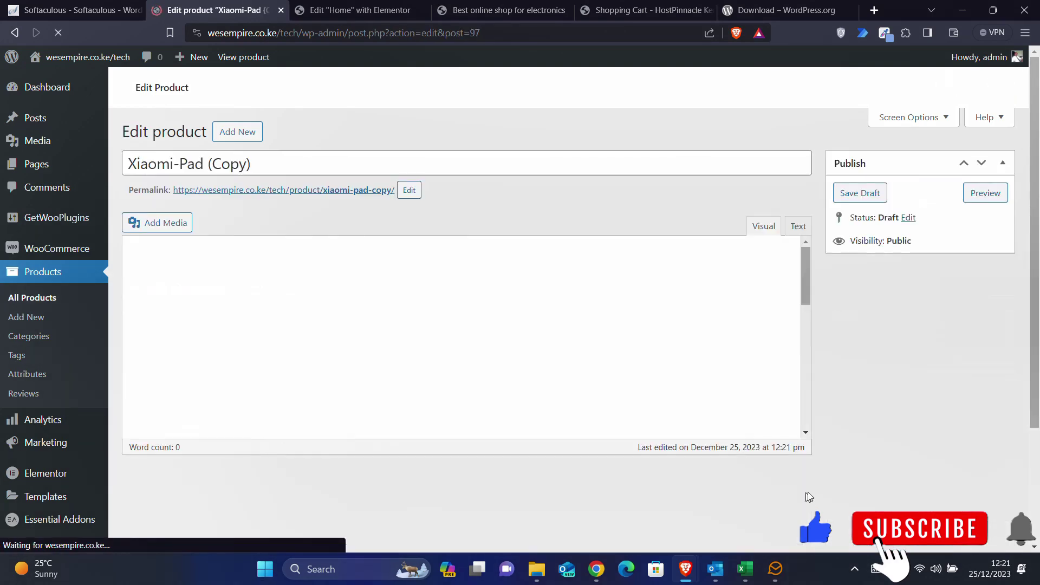
{"action": "scroll", "coordinate": [816, 493], "scroll_direction": "down", "scroll_amount": 3}
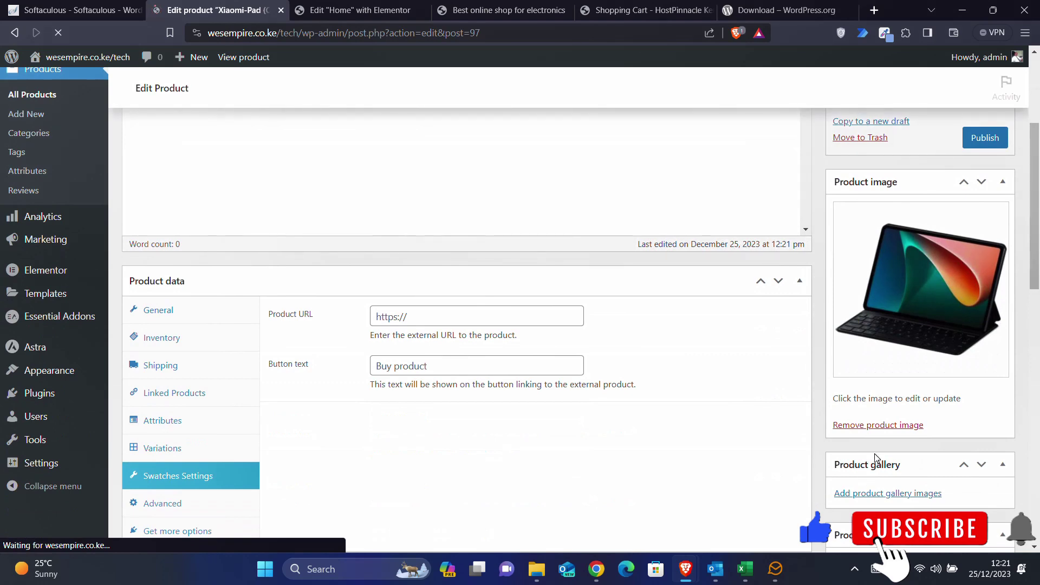
{"action": "scroll", "coordinate": [873, 458], "scroll_direction": "up", "scroll_amount": 6}
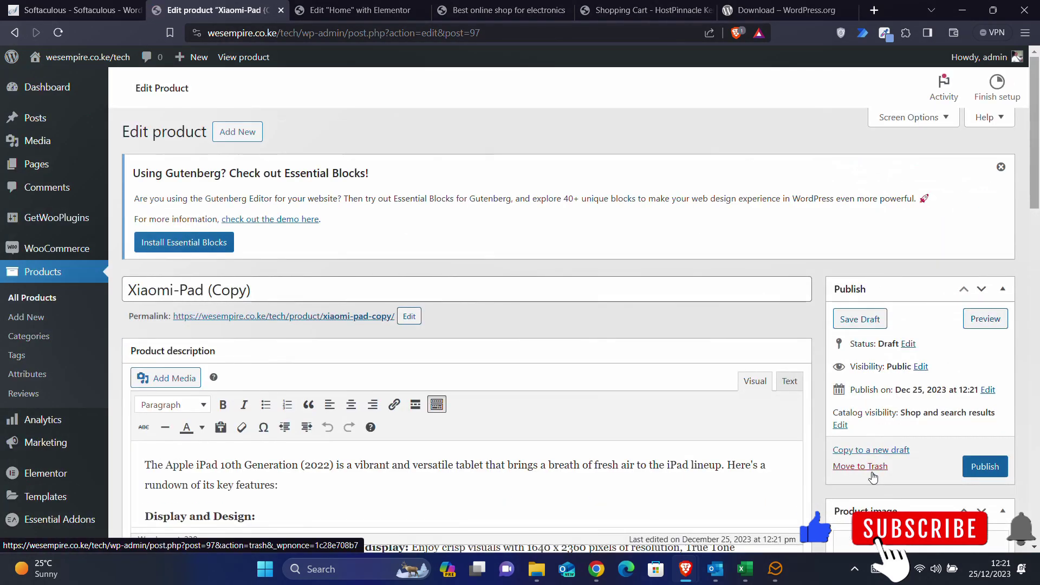
- Replace the Xiaomi cover image with the uploaded Nokia T21 Tablet picture
{"action": "scroll", "coordinate": [878, 458], "scroll_direction": "down", "scroll_amount": 4}
{"action": "scroll", "coordinate": [882, 449], "scroll_direction": "down", "scroll_amount": 1}
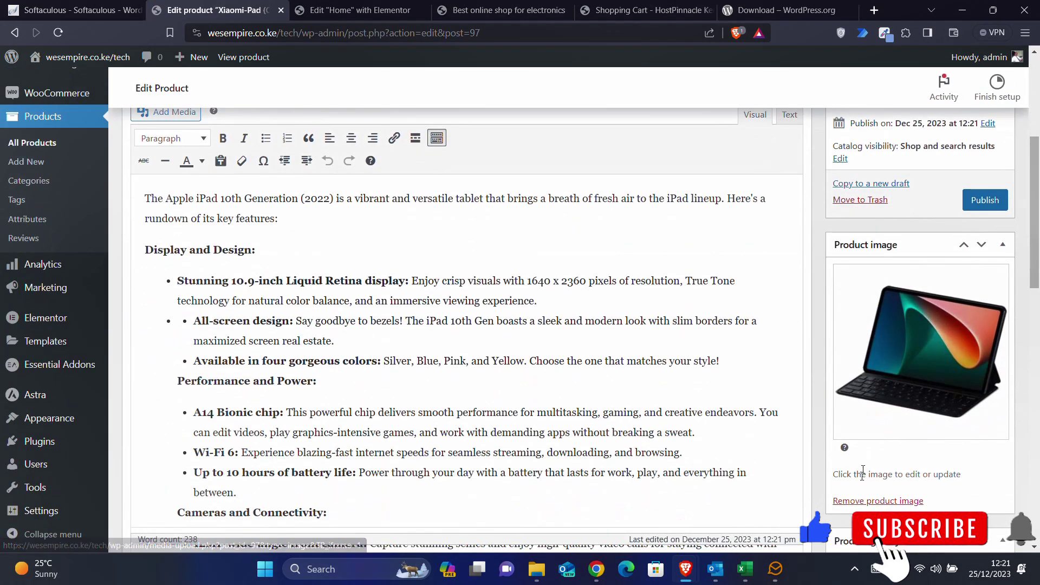
{"action": "left_click", "coordinate": [861, 501]}
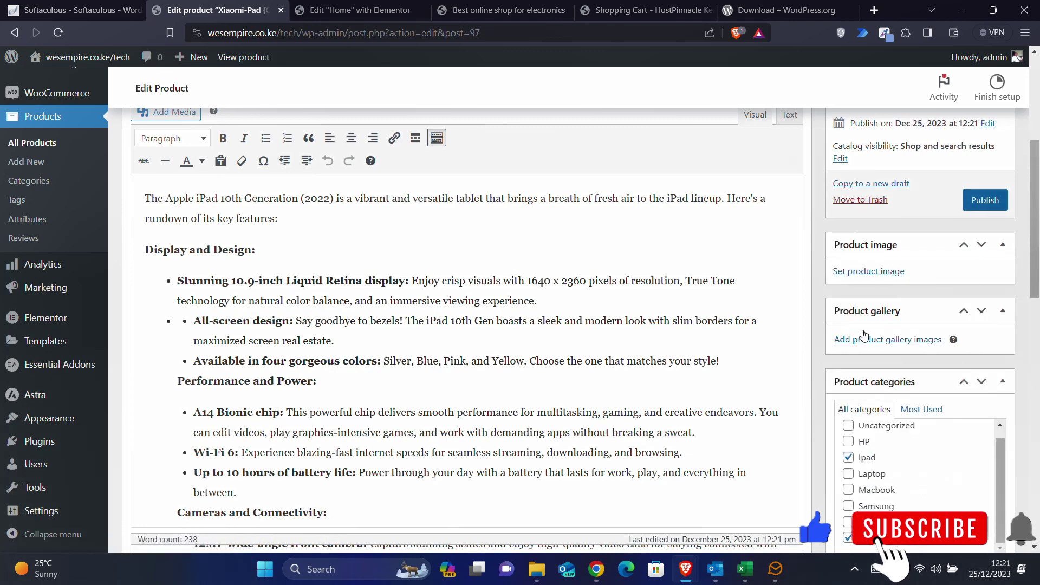
{"action": "left_click", "coordinate": [875, 272]}
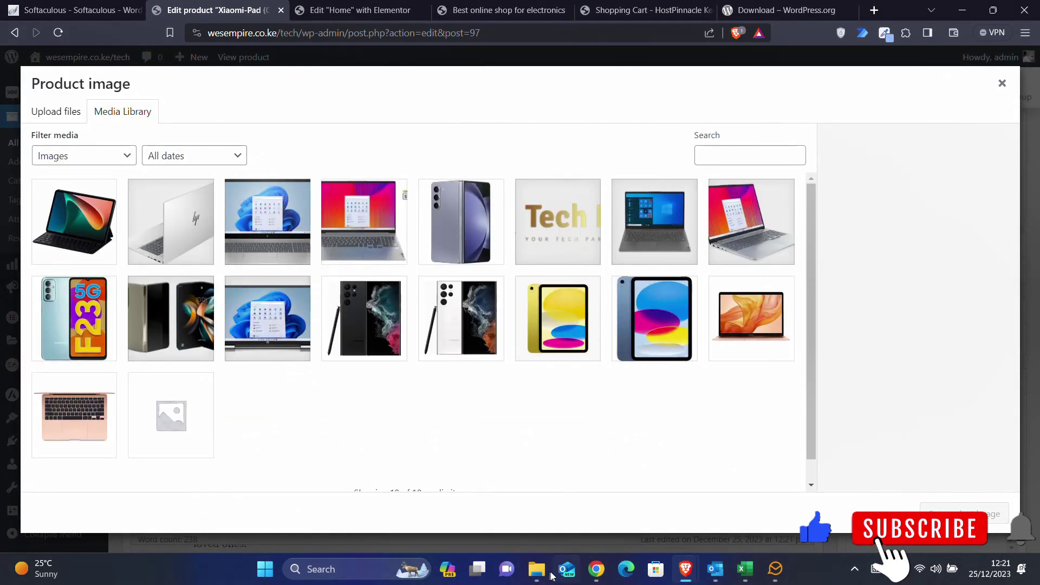
{"action": "left_click", "coordinate": [536, 568]}
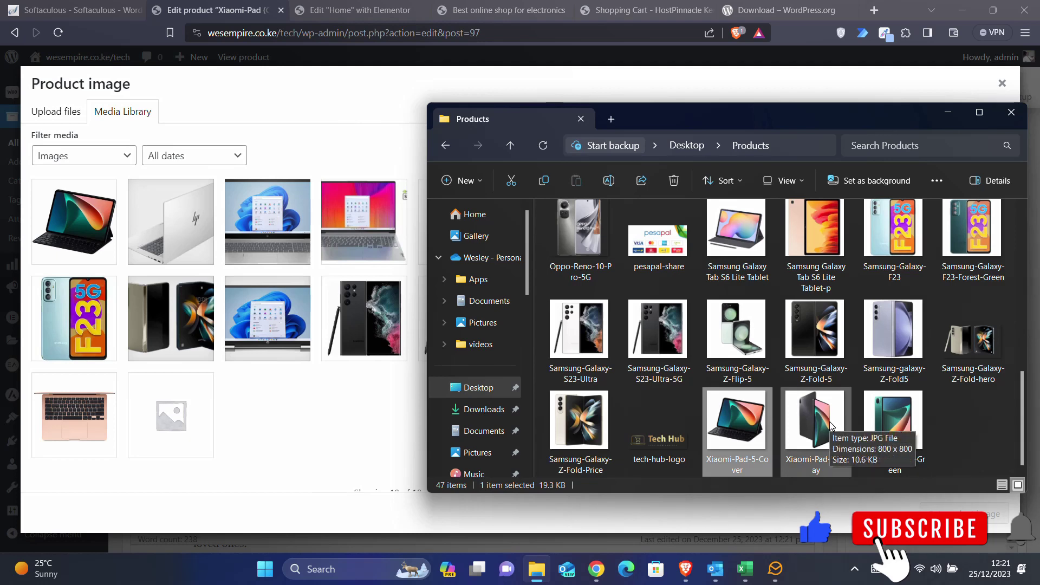
{"action": "scroll", "coordinate": [831, 425], "scroll_direction": "up", "scroll_amount": 3}
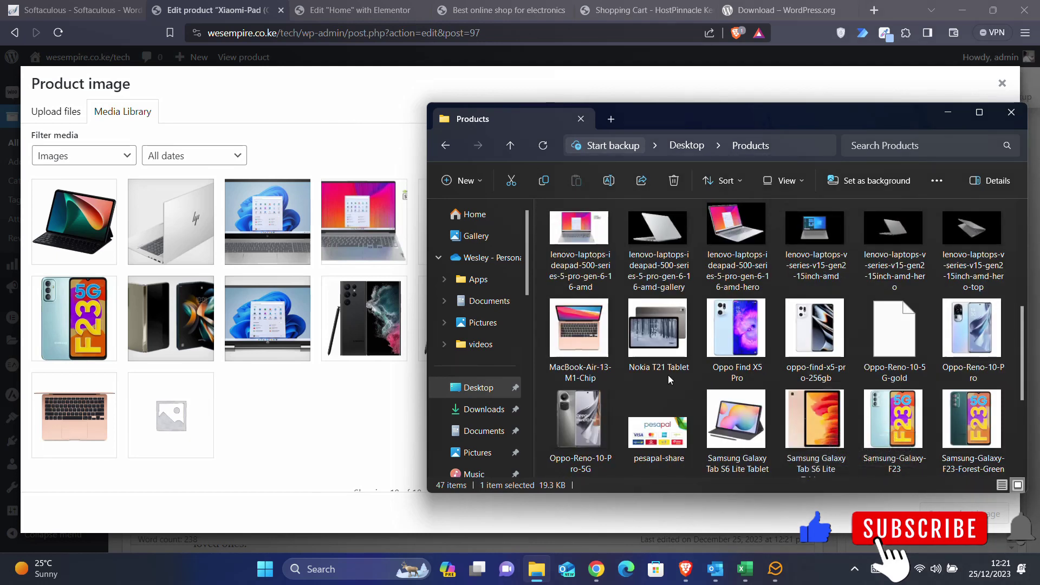
{"action": "left_click", "coordinate": [657, 351]}
{"action": "left_click_drag", "start_coordinate": [657, 351], "coordinate": [304, 414]}
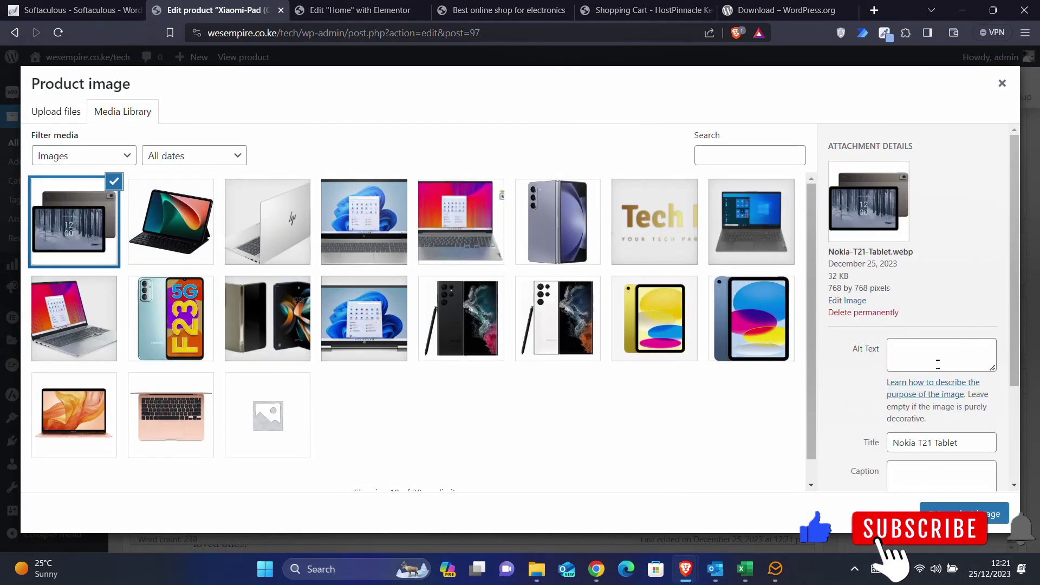
{"action": "left_click_drag", "start_coordinate": [934, 442], "coordinate": [837, 447]}
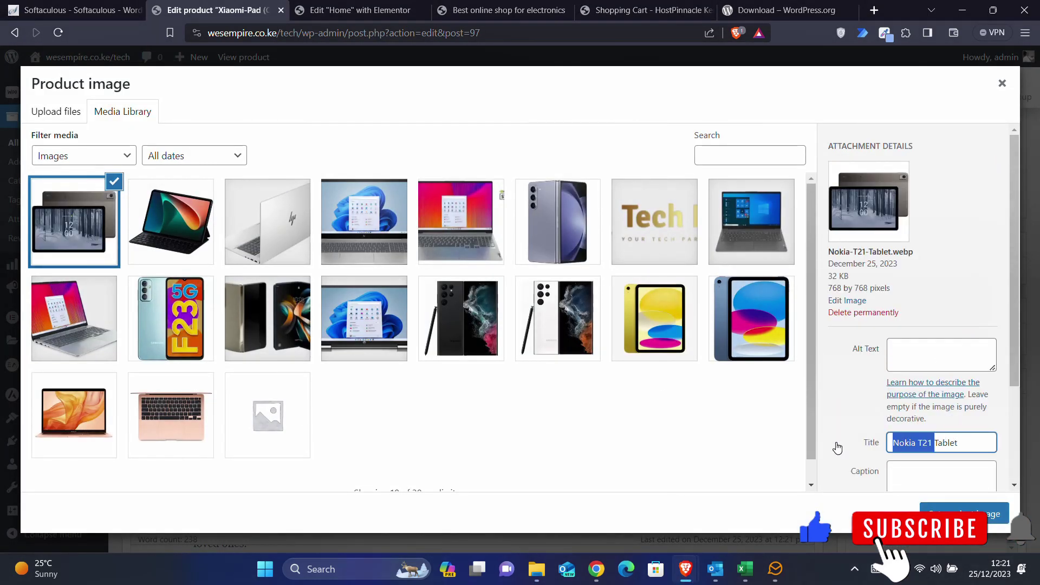
{"action": "left_click", "coordinate": [959, 513]}
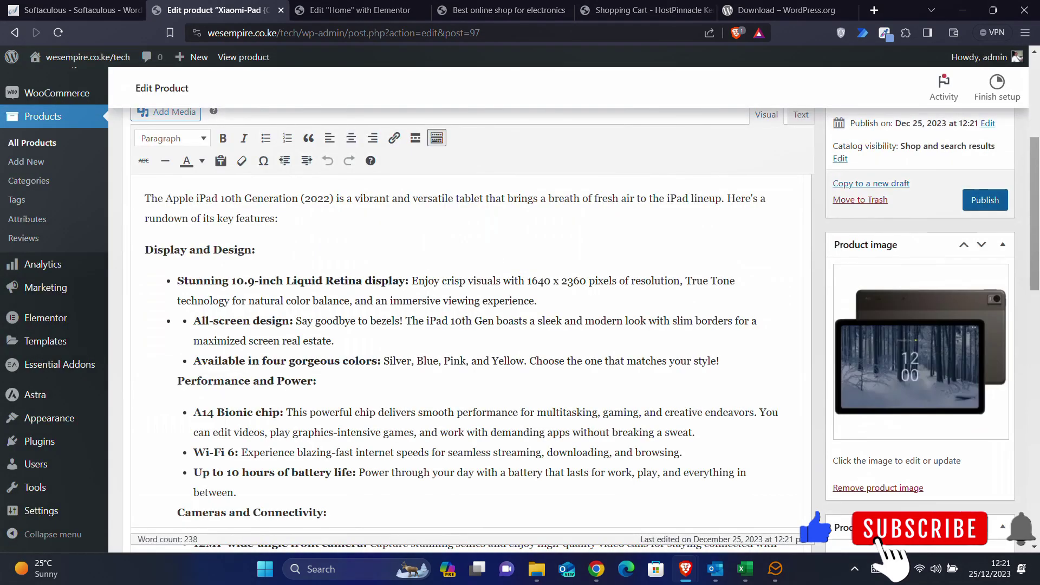
- Paste 'Nokia T21' as the product title and publish it
{"action": "scroll", "coordinate": [333, 177], "scroll_direction": "up", "scroll_amount": 5}
{"action": "left_click", "coordinate": [252, 287]}
{"action": "key", "text": "ctrl+a"}
{"action": "key", "text": "ctrl+v"}
{"action": "left_click", "coordinate": [977, 465]}
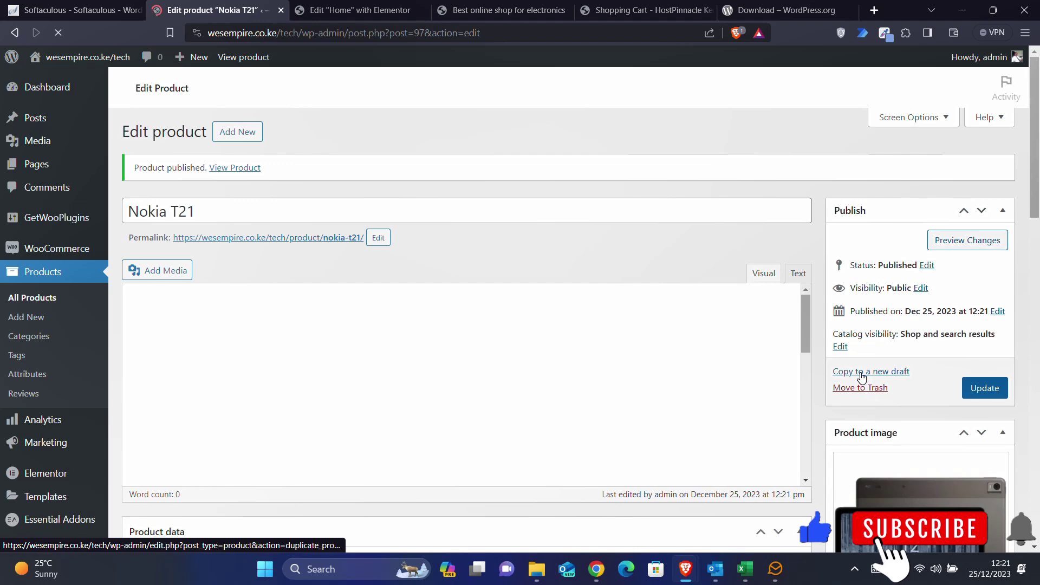
- Create a new draft copy of the Nokia T21 product
{"action": "left_click", "coordinate": [536, 570]}
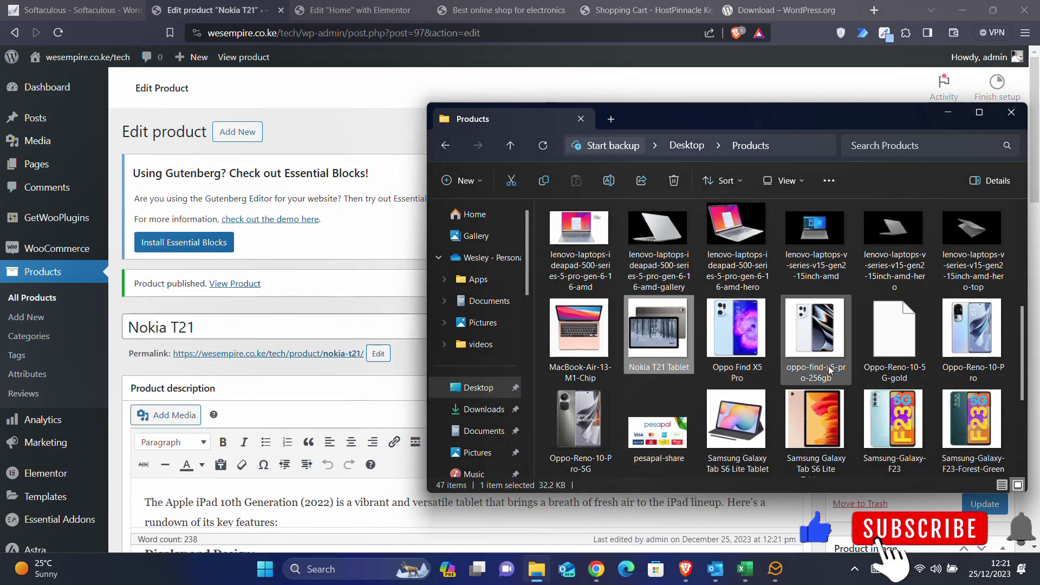
{"action": "scroll", "coordinate": [830, 370], "scroll_direction": "up", "scroll_amount": 5}
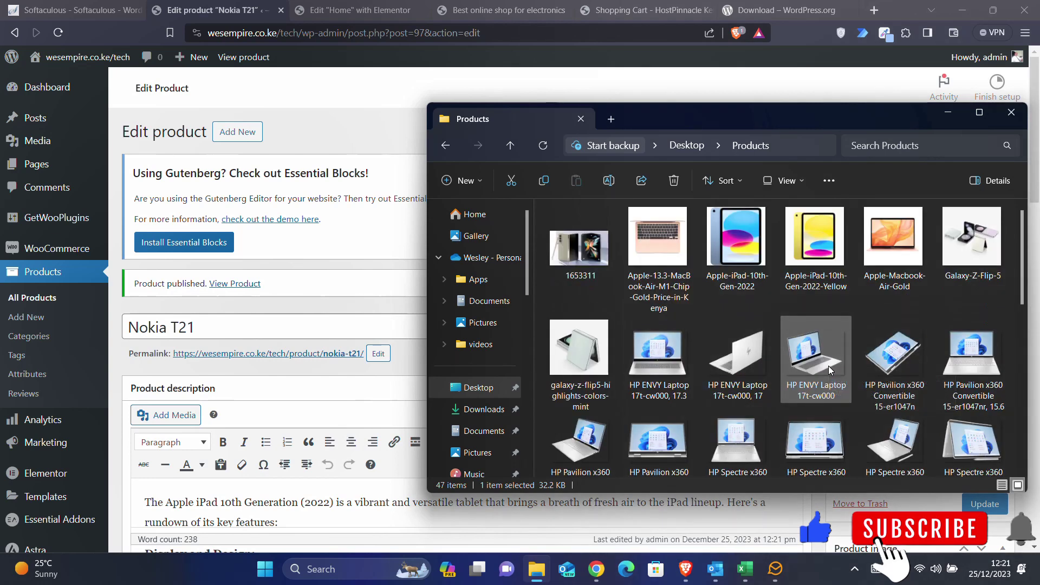
{"action": "scroll", "coordinate": [828, 365], "scroll_direction": "down", "scroll_amount": 5}
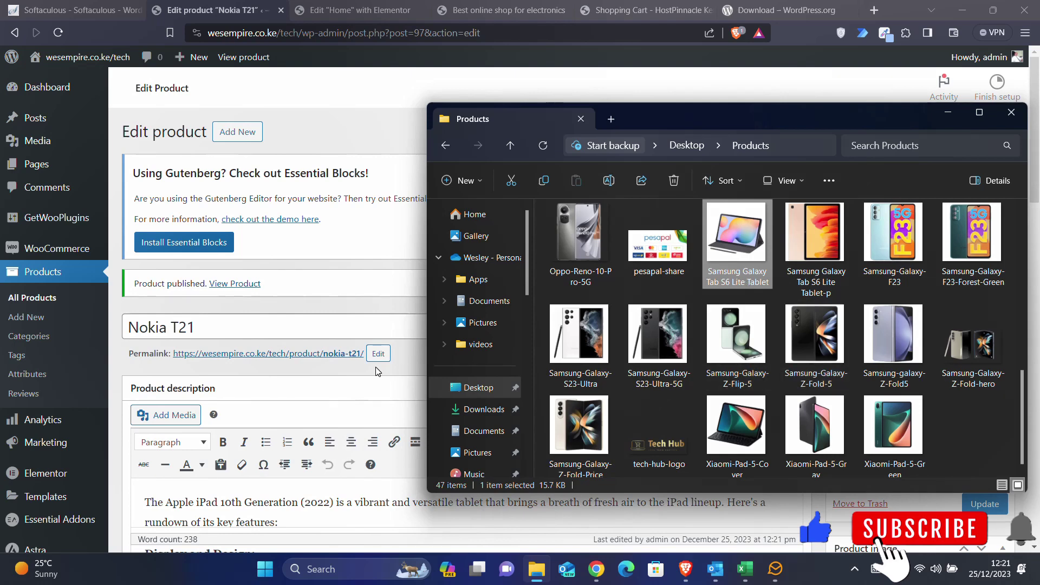
{"action": "left_click", "coordinate": [872, 495]}
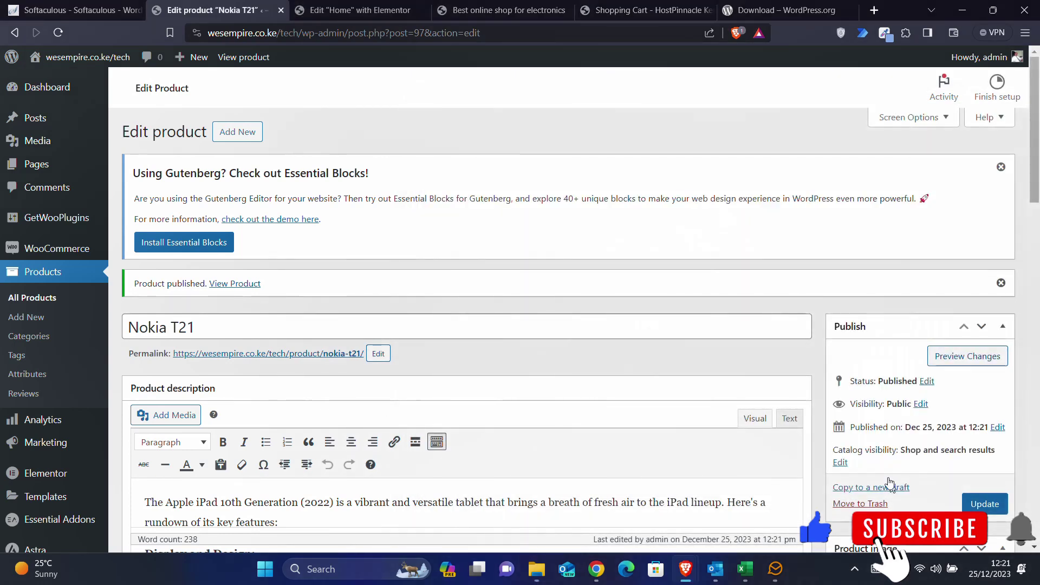
{"action": "left_click", "coordinate": [878, 488]}
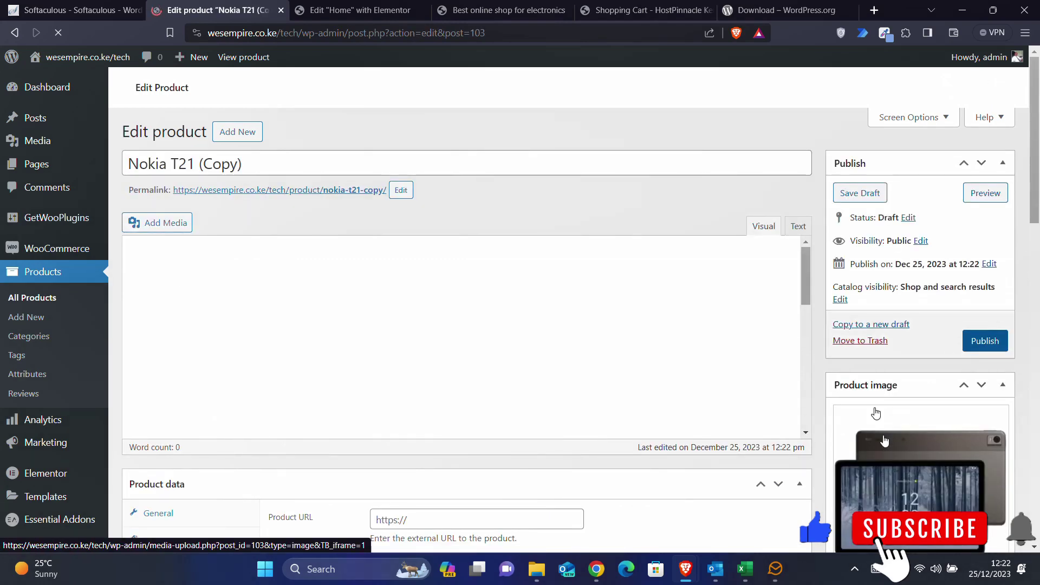
- Set the uploaded Samsung Galaxy Tab S6 Lite photo as the product image
{"action": "scroll", "coordinate": [871, 390], "scroll_direction": "down", "scroll_amount": 2}
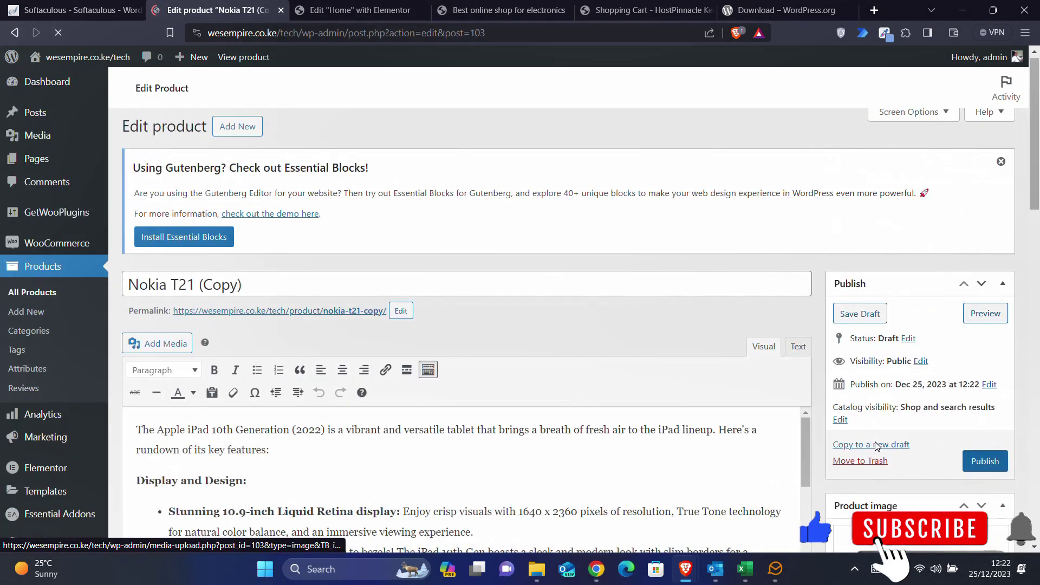
{"action": "scroll", "coordinate": [873, 465], "scroll_direction": "down", "scroll_amount": 5}
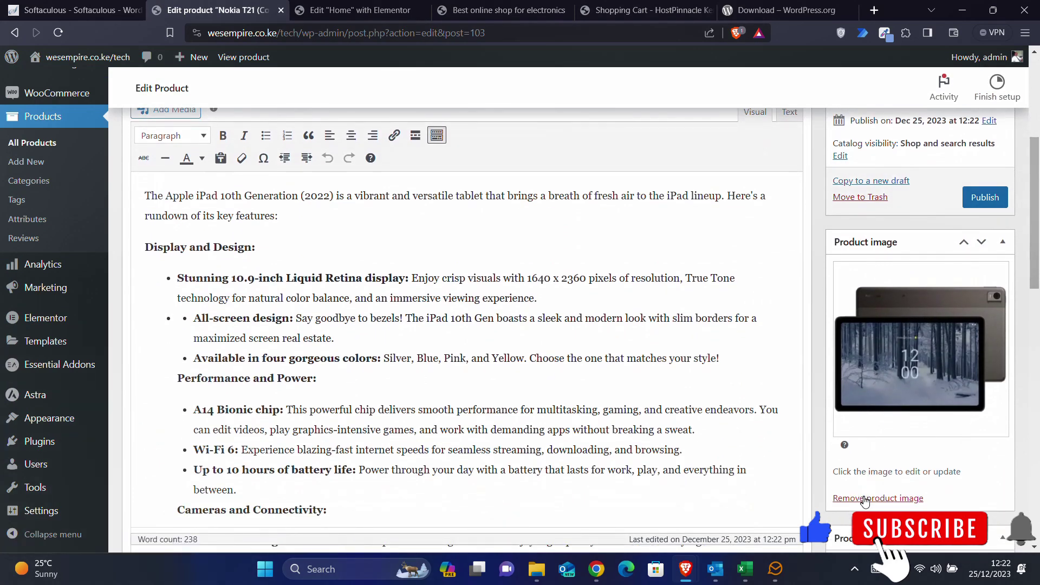
{"action": "left_click", "coordinate": [862, 496]}
{"action": "left_click", "coordinate": [877, 278]}
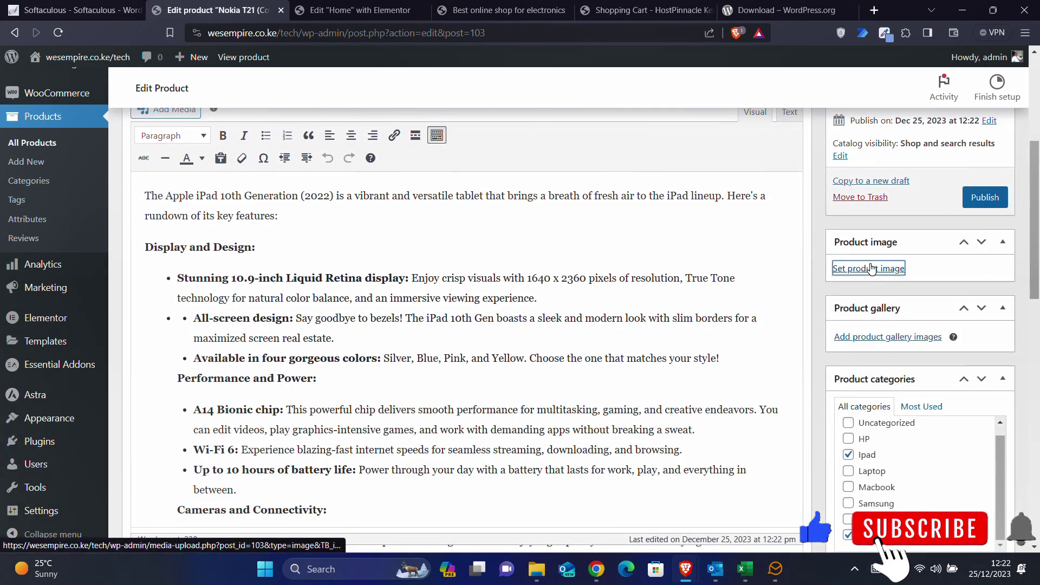
{"action": "left_click", "coordinate": [538, 572]}
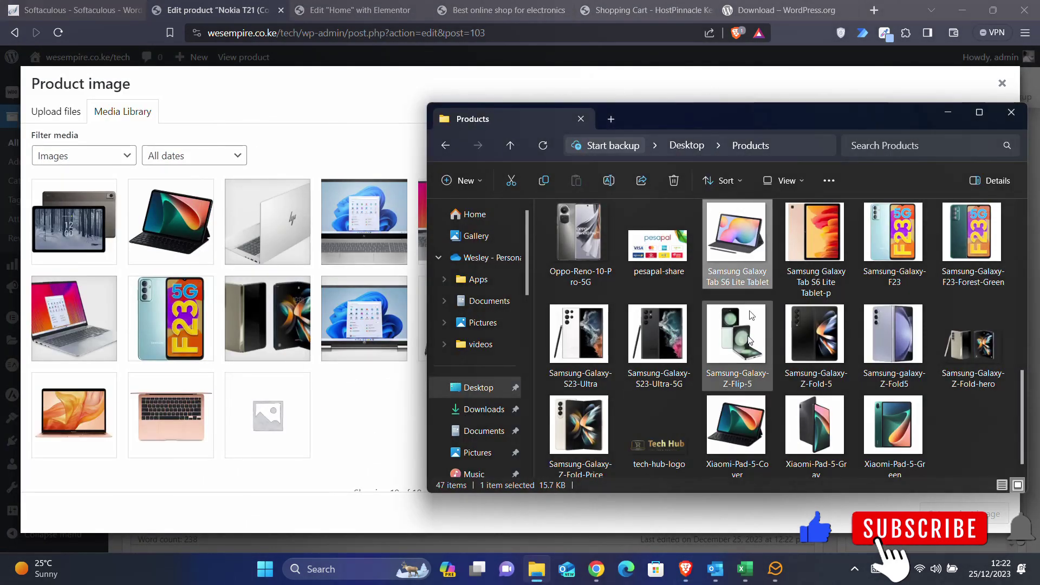
{"action": "left_click_drag", "start_coordinate": [750, 254], "coordinate": [319, 353]}
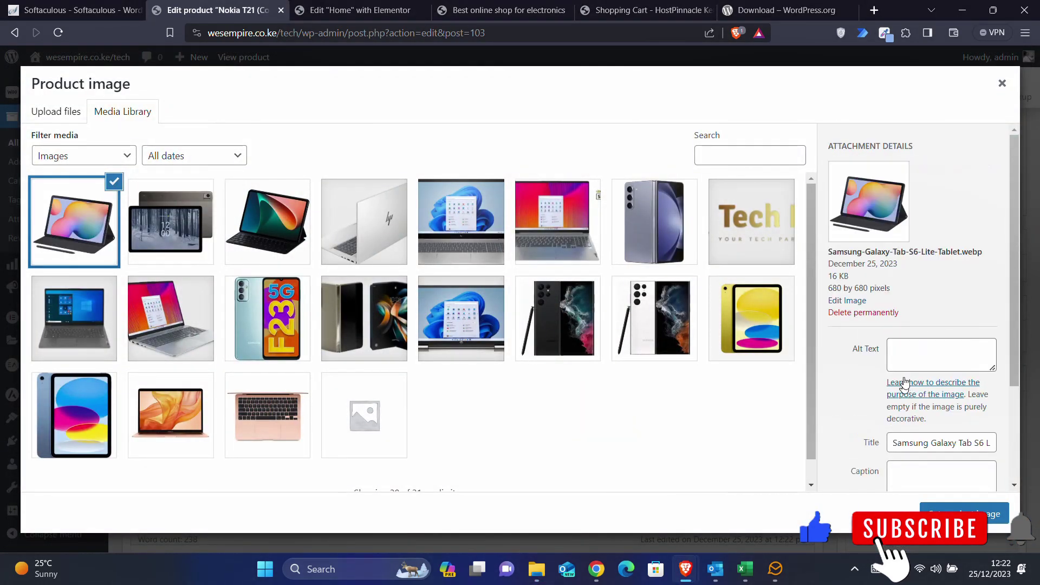
{"action": "left_click_drag", "start_coordinate": [982, 446], "coordinate": [799, 455]}
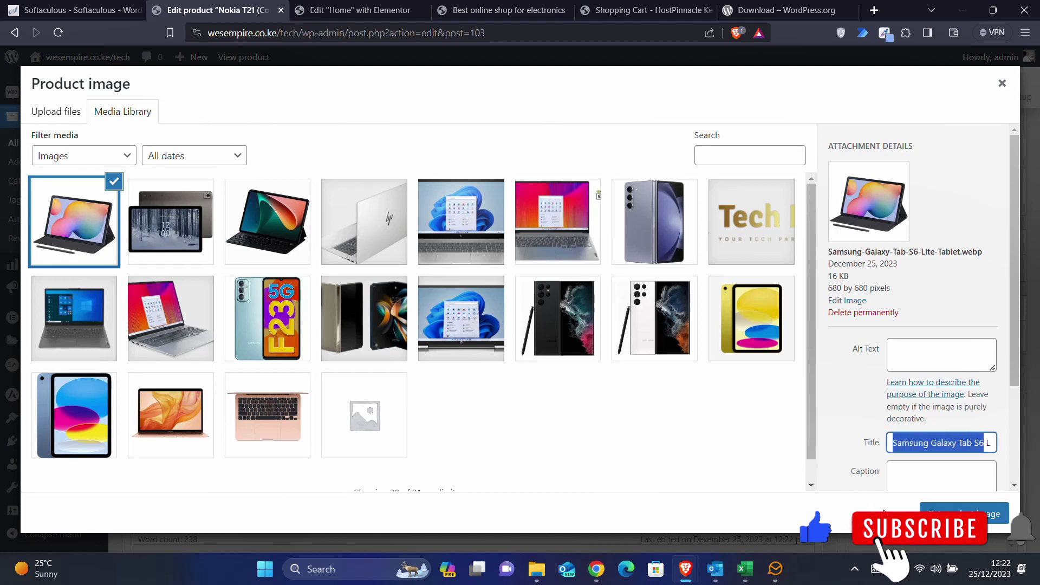
{"action": "left_click", "coordinate": [999, 513]}
- Rename the product 'Samsung Galaxy Tab S6' and publish it
{"action": "scroll", "coordinate": [271, 202], "scroll_direction": "up", "scroll_amount": 5}
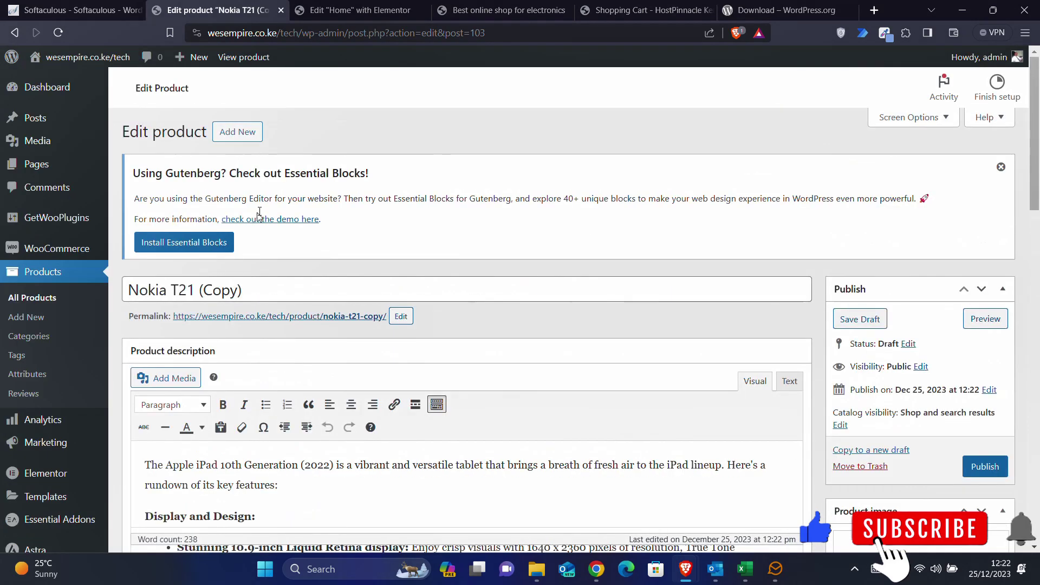
{"action": "left_click_drag", "start_coordinate": [247, 291], "coordinate": [120, 293]}
{"action": "key", "text": "ctrl+v"}
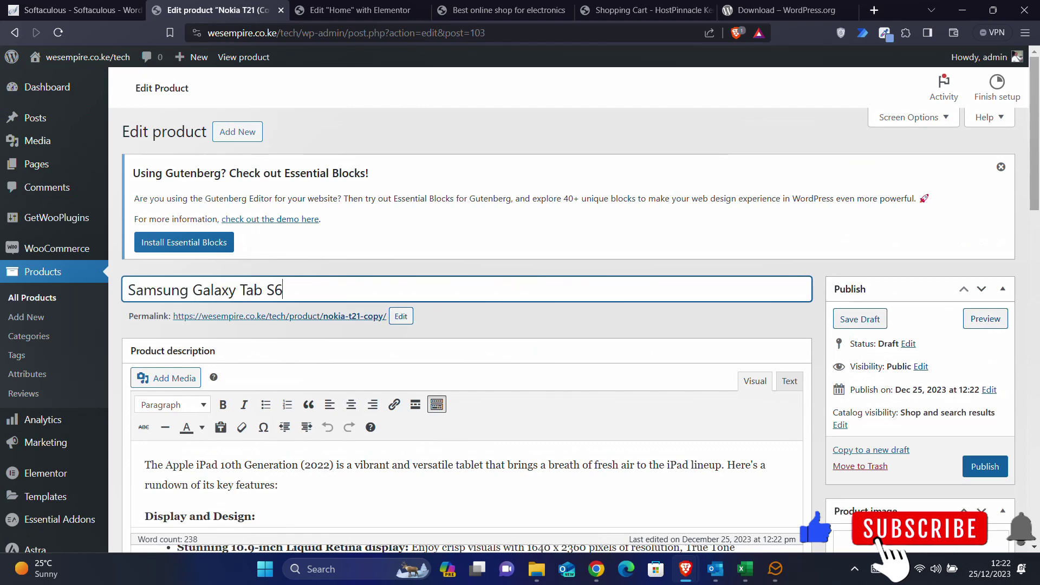
{"action": "left_click", "coordinate": [985, 467]}
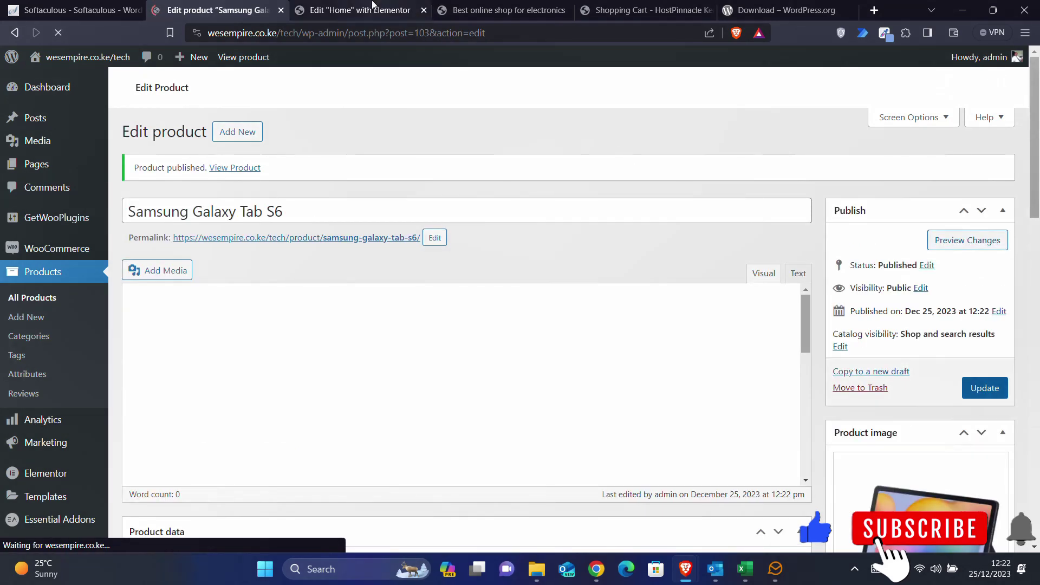
{"action": "left_click", "coordinate": [372, 5]}
- Reload the live storefront and scroll to Tablets Deals to check Samsung Galaxy Tab S6
{"action": "left_click", "coordinate": [494, 6]}
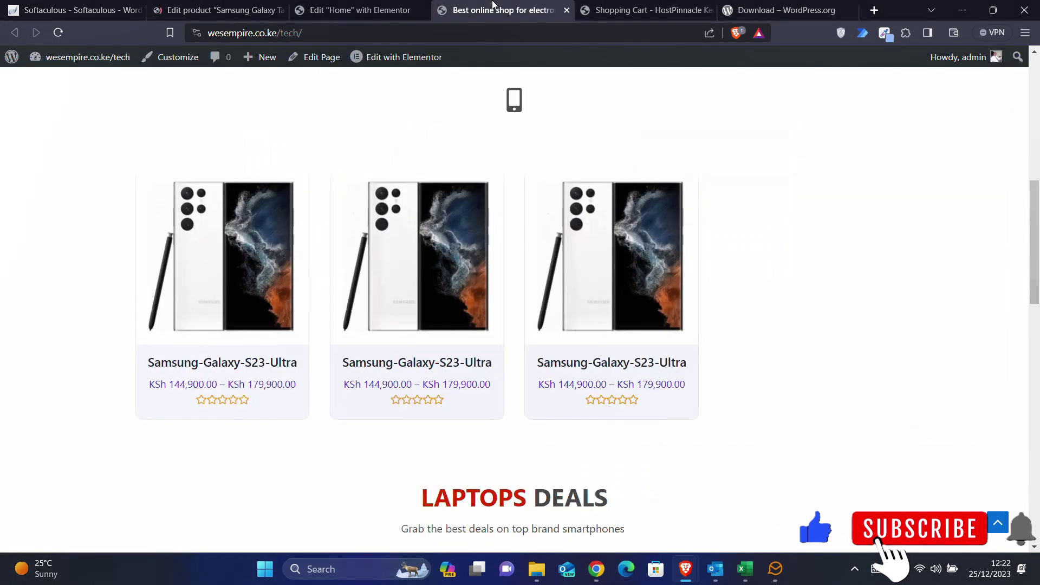
{"action": "left_click", "coordinate": [58, 33]}
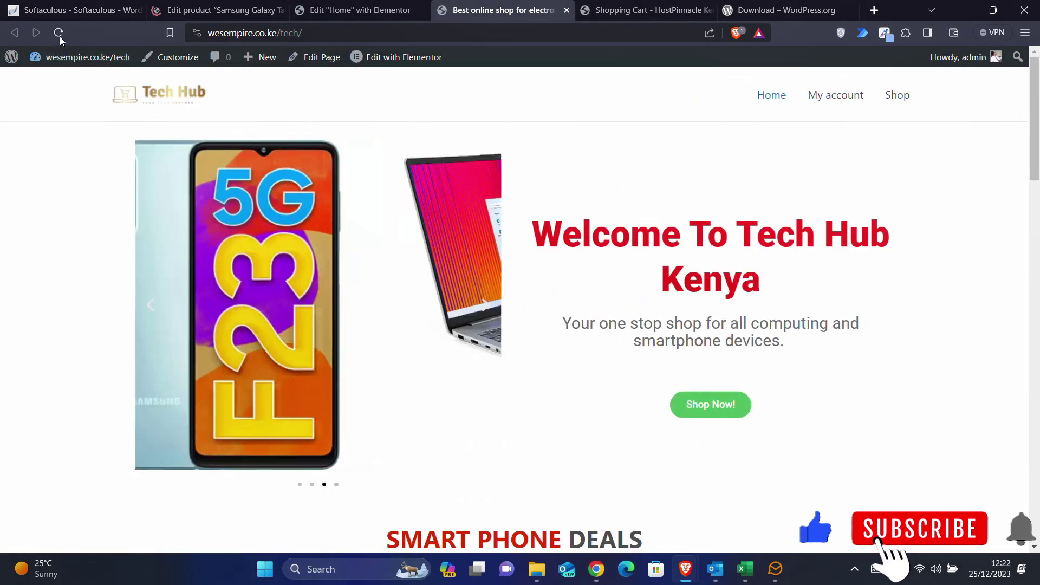
{"action": "left_click", "coordinate": [59, 34]}
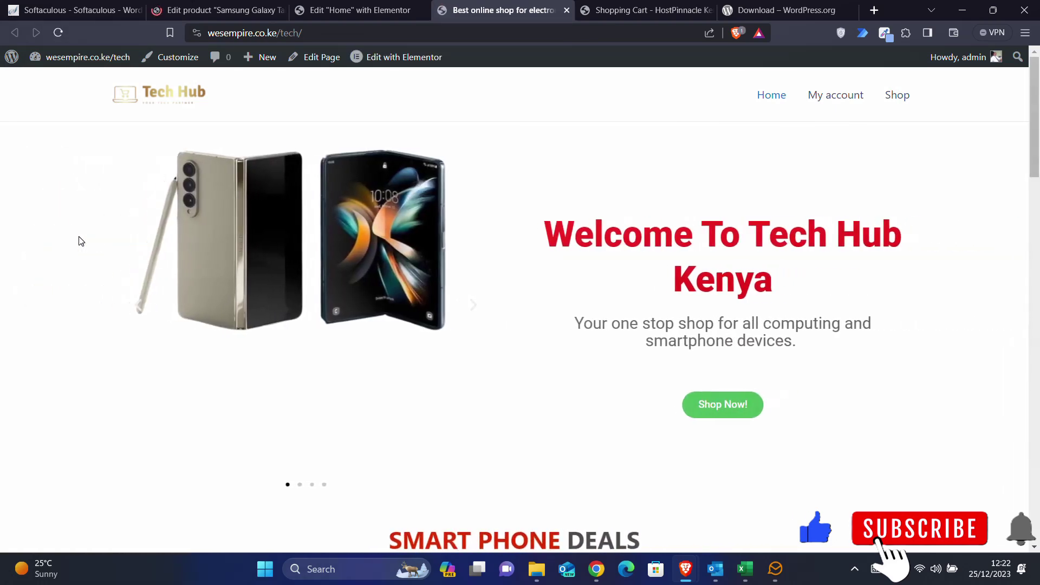
{"action": "scroll", "coordinate": [80, 241], "scroll_direction": "down", "scroll_amount": 8}
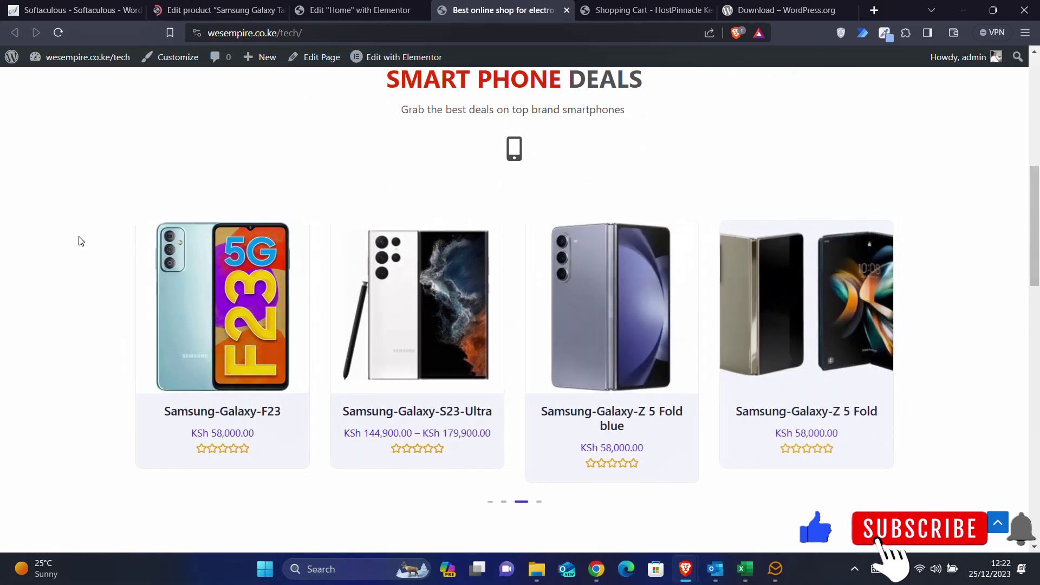
{"action": "scroll", "coordinate": [80, 241], "scroll_direction": "down", "scroll_amount": 2}
{"action": "scroll", "coordinate": [80, 241], "scroll_direction": "down", "scroll_amount": 6}
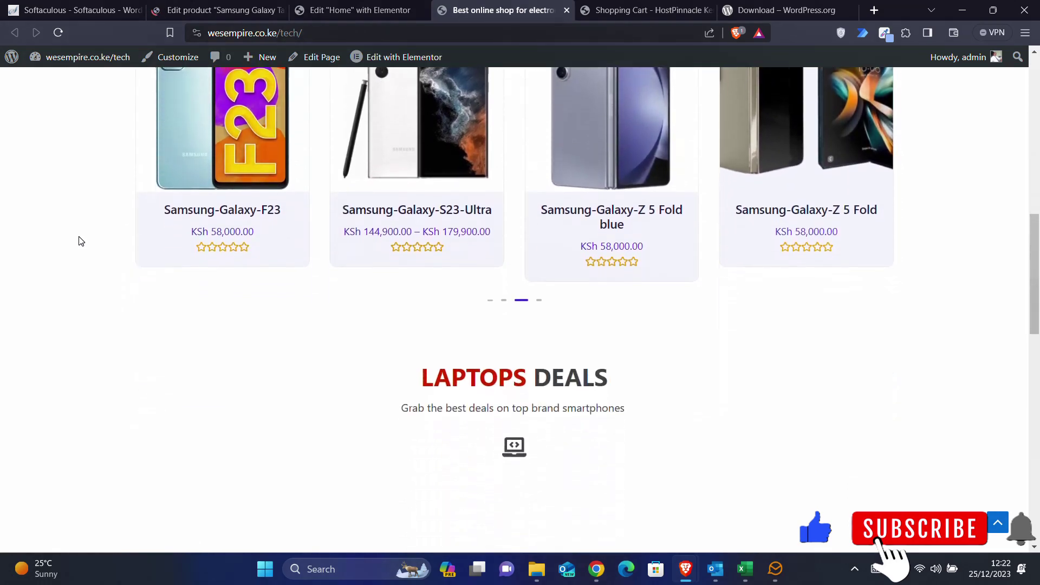
{"action": "scroll", "coordinate": [80, 241], "scroll_direction": "down", "scroll_amount": 5}
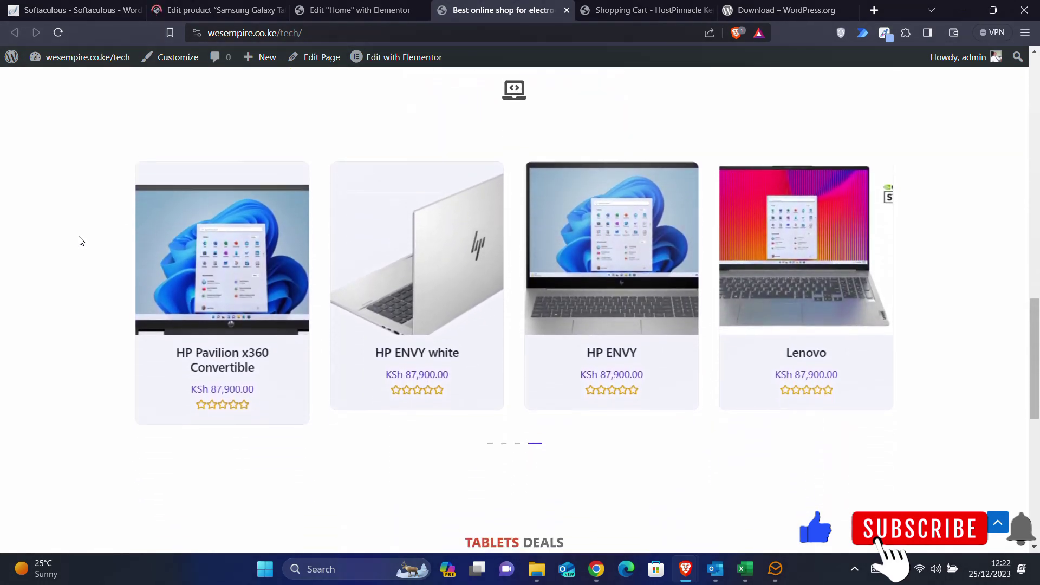
{"action": "scroll", "coordinate": [80, 241], "scroll_direction": "down", "scroll_amount": 3}
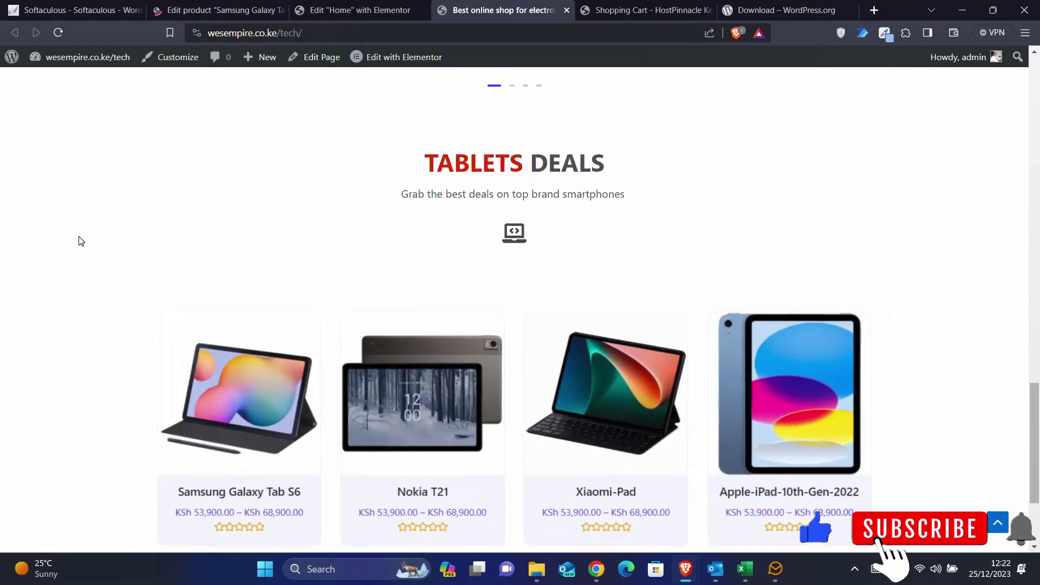
{"action": "scroll", "coordinate": [80, 241], "scroll_direction": "down", "scroll_amount": 3}
{"action": "scroll", "coordinate": [80, 241], "scroll_direction": "down", "scroll_amount": 1}
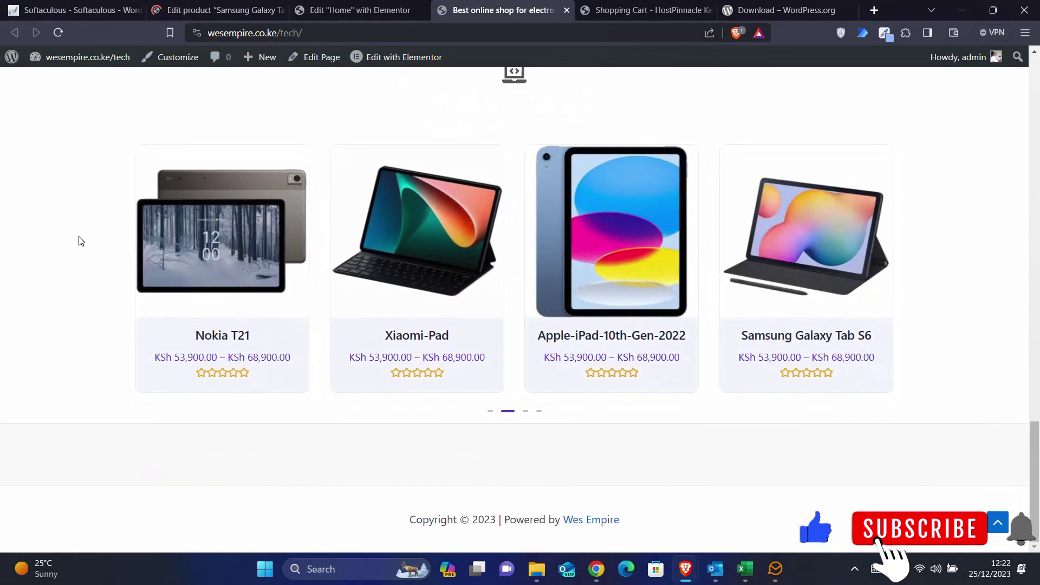
{"action": "scroll", "coordinate": [80, 241], "scroll_direction": "up", "scroll_amount": 15}
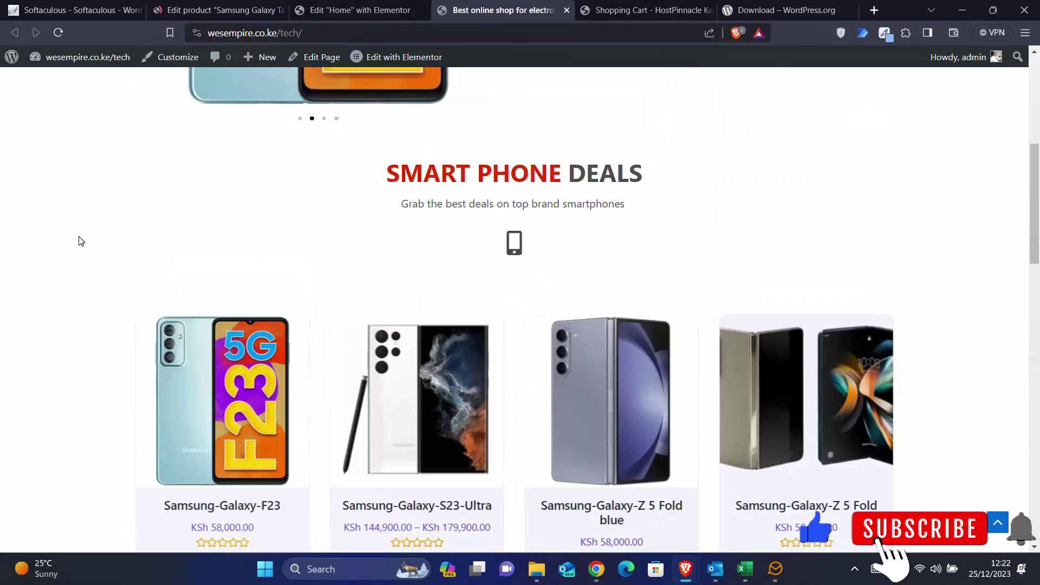
{"action": "scroll", "coordinate": [80, 241], "scroll_direction": "down", "scroll_amount": 15}
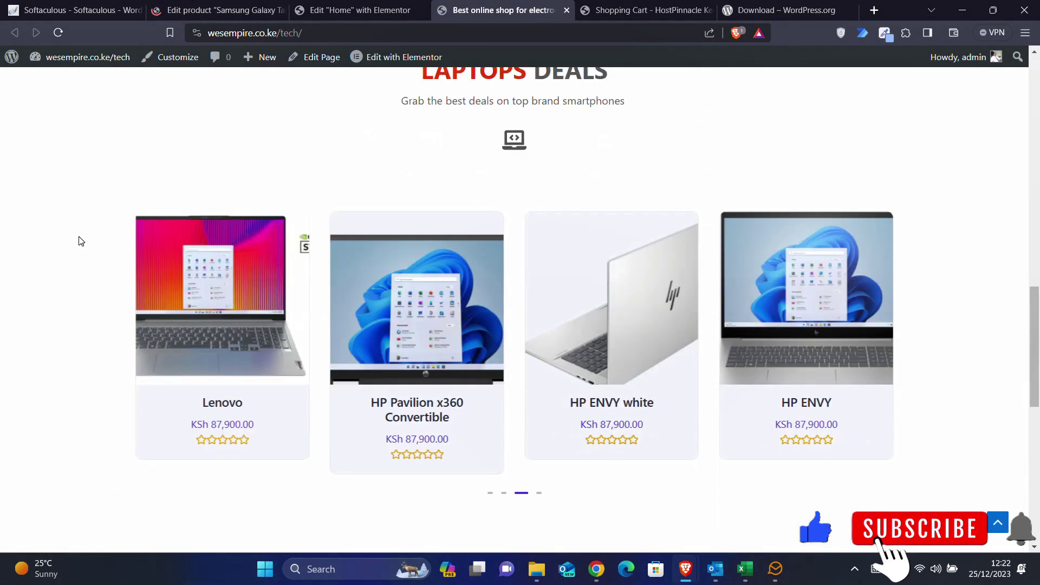
{"action": "scroll", "coordinate": [80, 241], "scroll_direction": "up", "scroll_amount": 15}
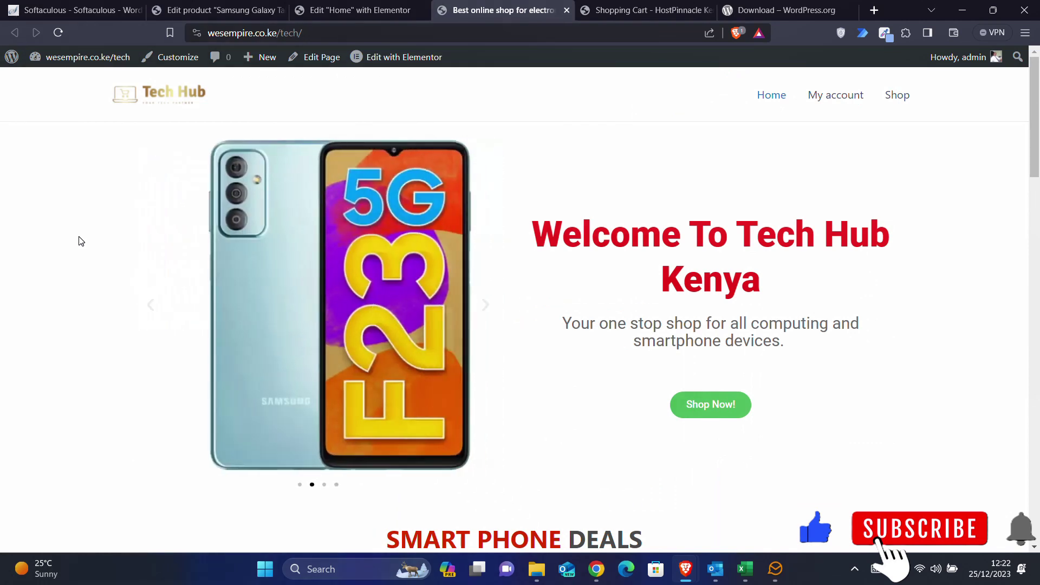
{"action": "left_click", "coordinate": [244, 11]}
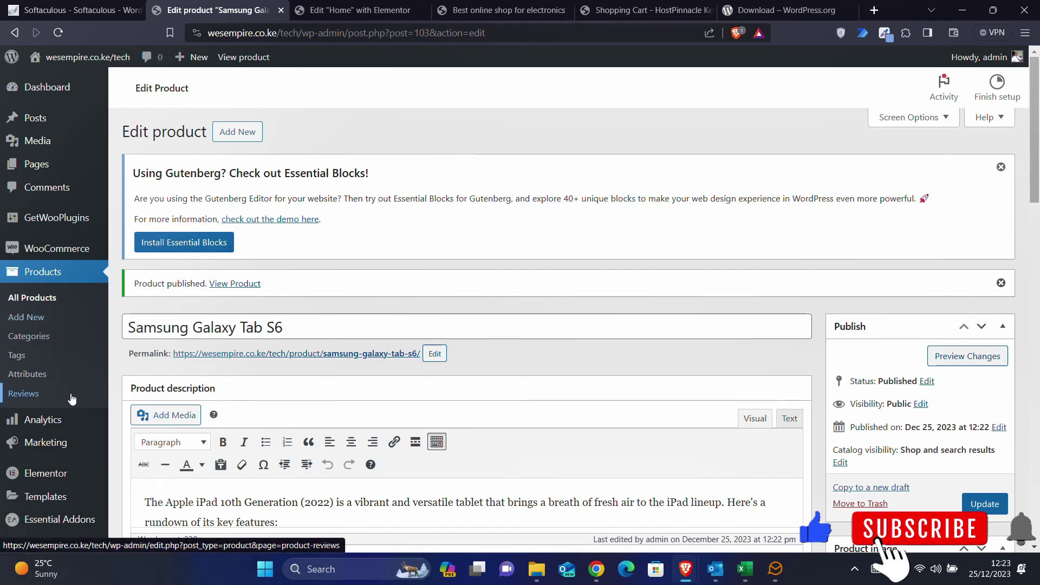
- Bring up the WooCommerce submenu in the admin sidebar from the Samsung Galaxy Tab S6 editor
{"action": "mouse_move", "coordinate": [56, 232]}
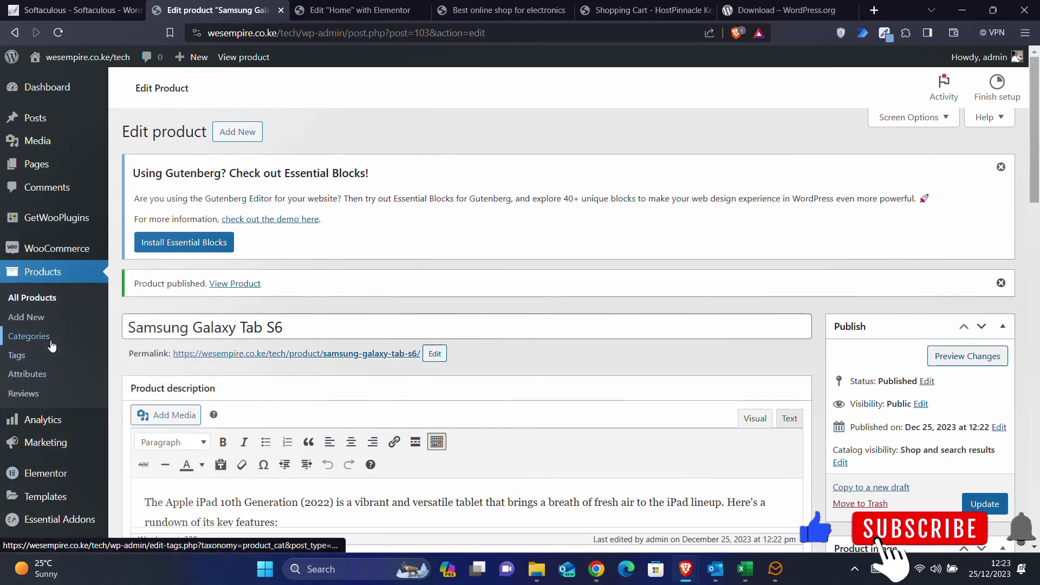
{"action": "mouse_move", "coordinate": [64, 253]}
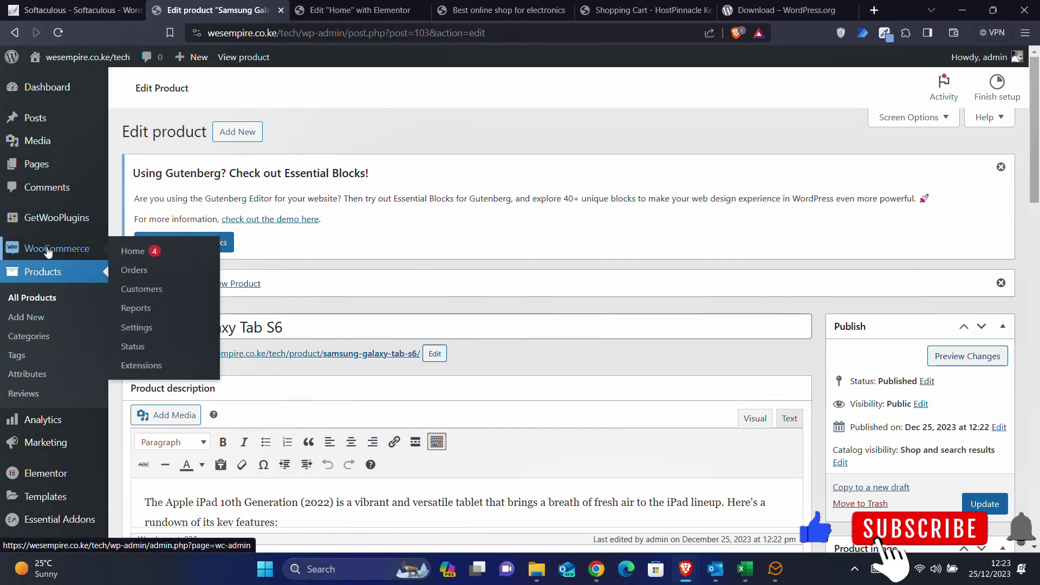
- Open WooCommerce General settings and dismiss the Astra promotion banner
{"action": "left_click", "coordinate": [156, 329]}
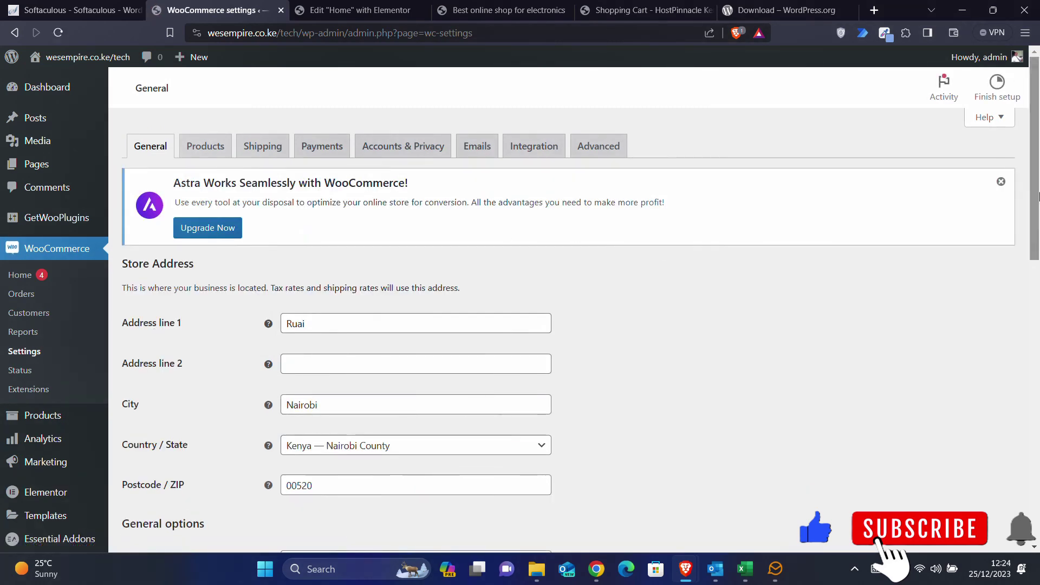
{"action": "left_click", "coordinate": [1001, 181]}
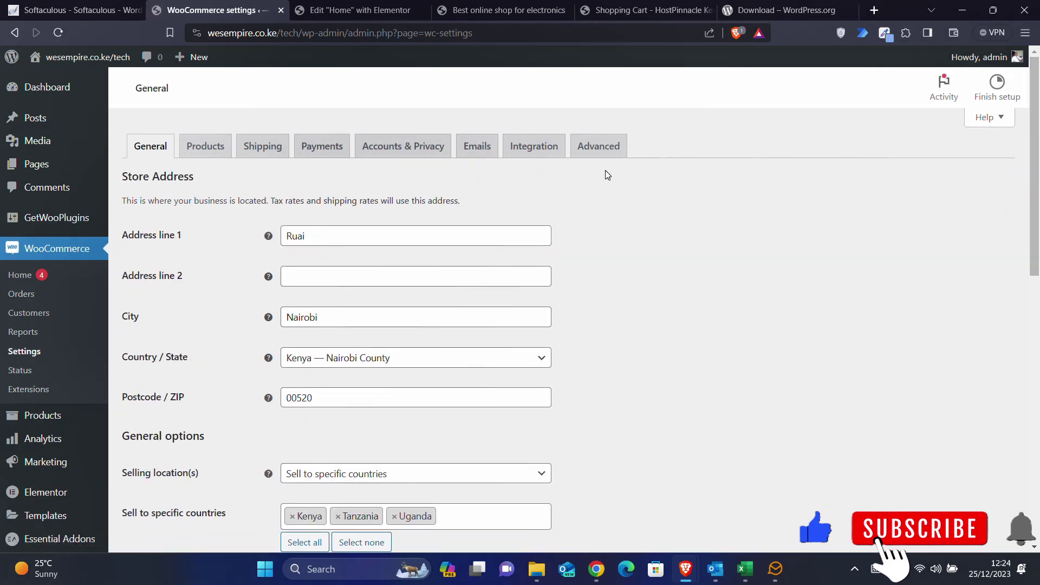